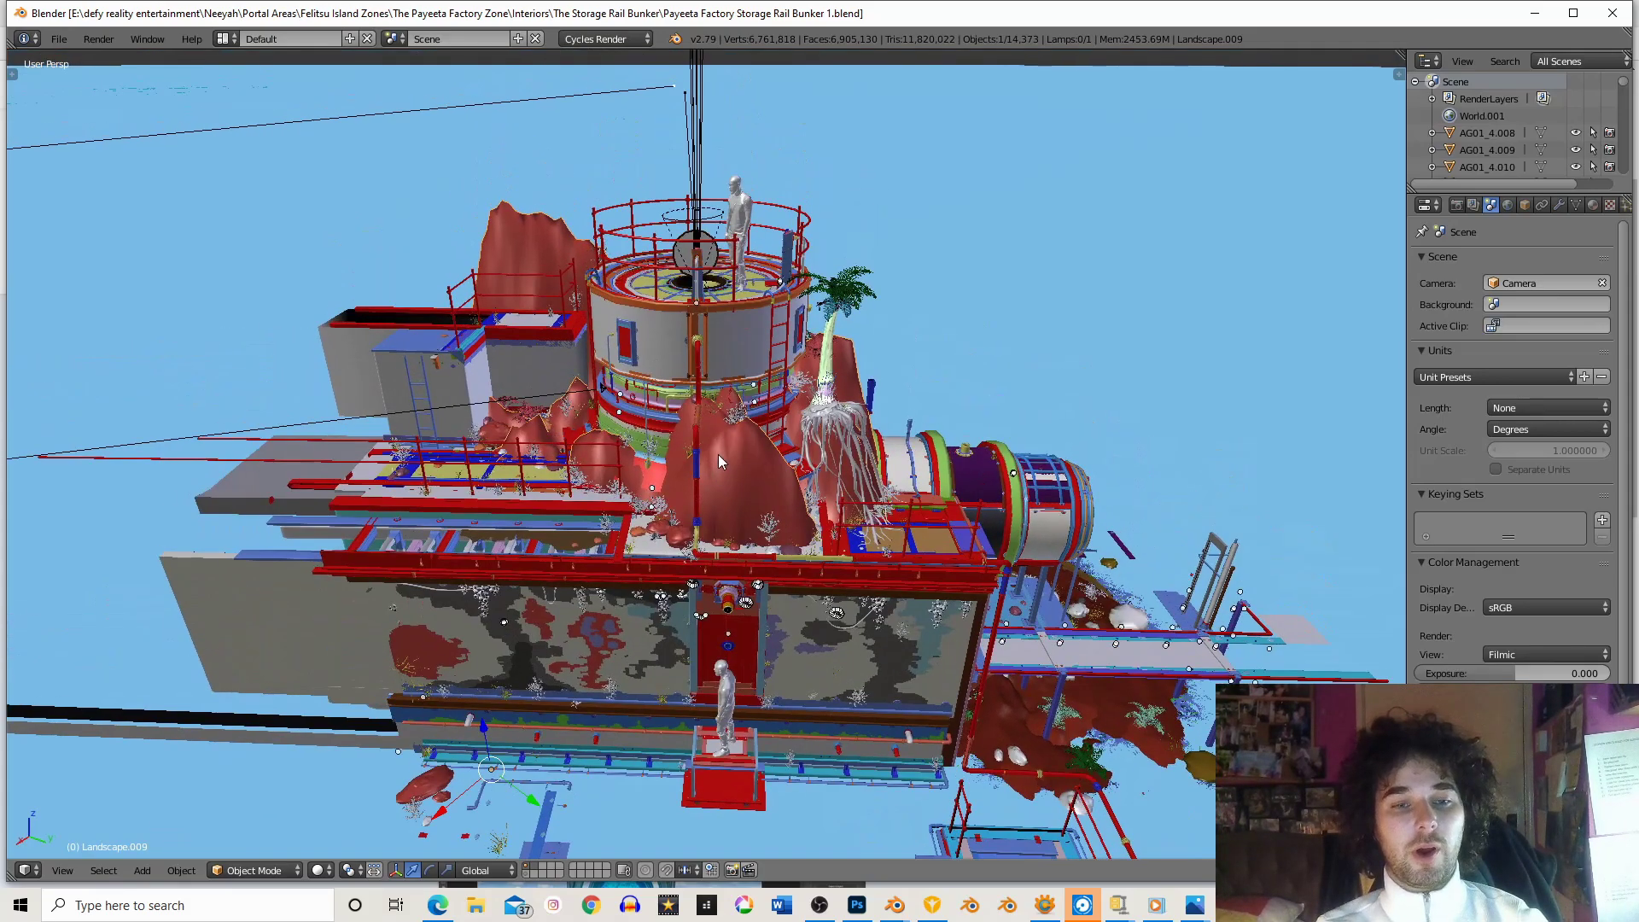
- Examine the storage rail bunker's exterior, including its roof structures, painted front wall and red entrance door
middle_drag(719, 455, 719, 428)
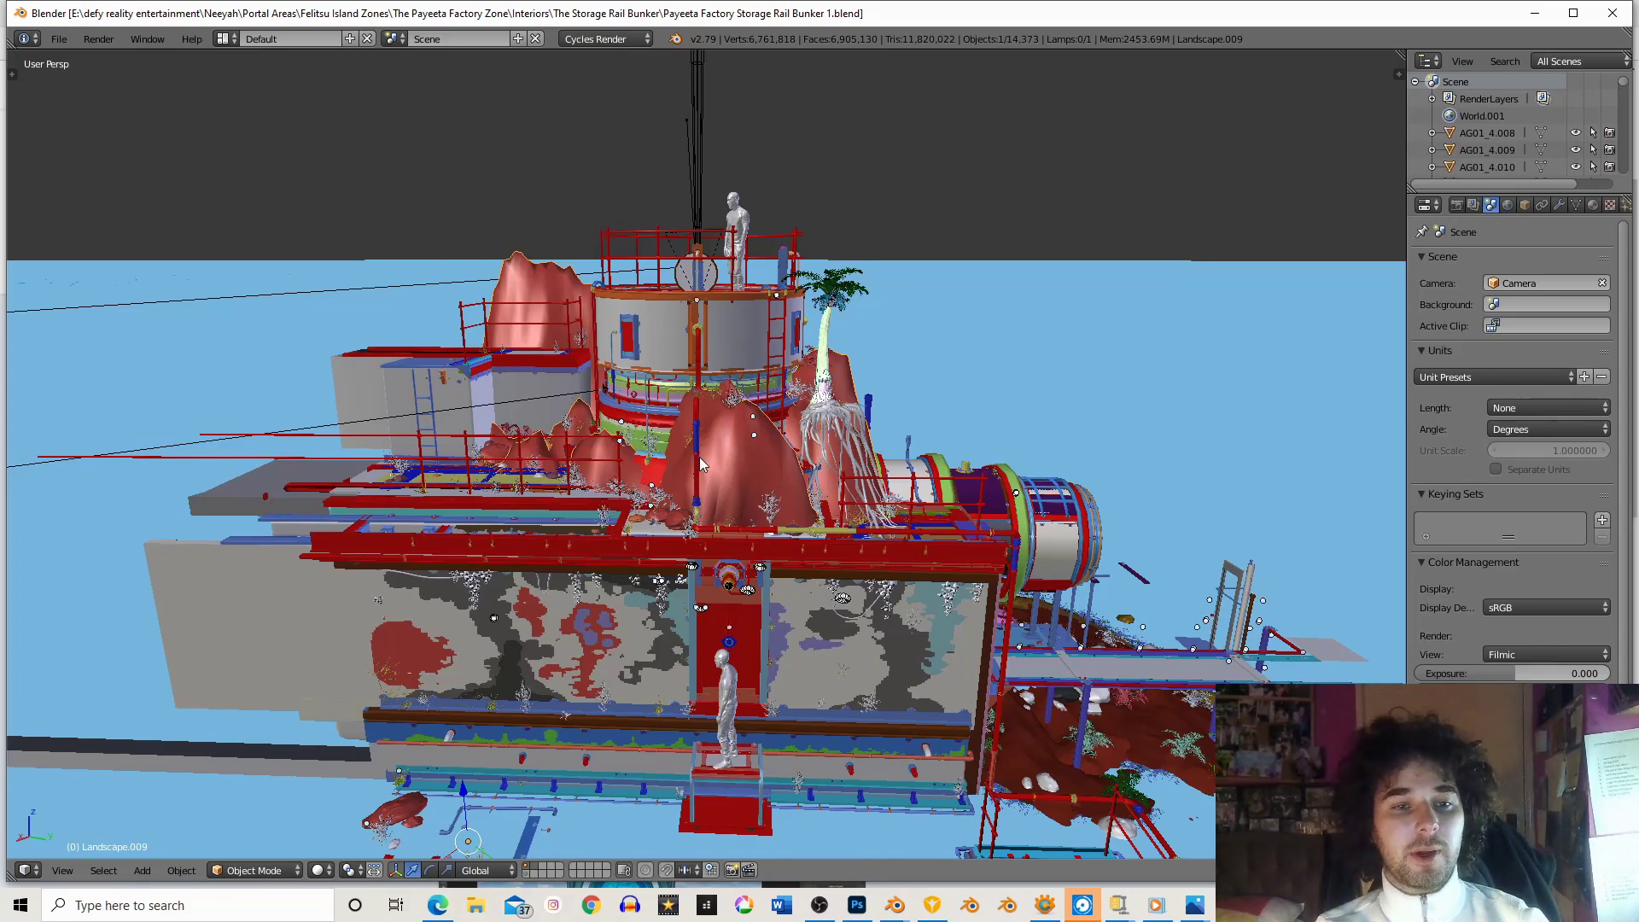
middle_drag(702, 510, 702, 515)
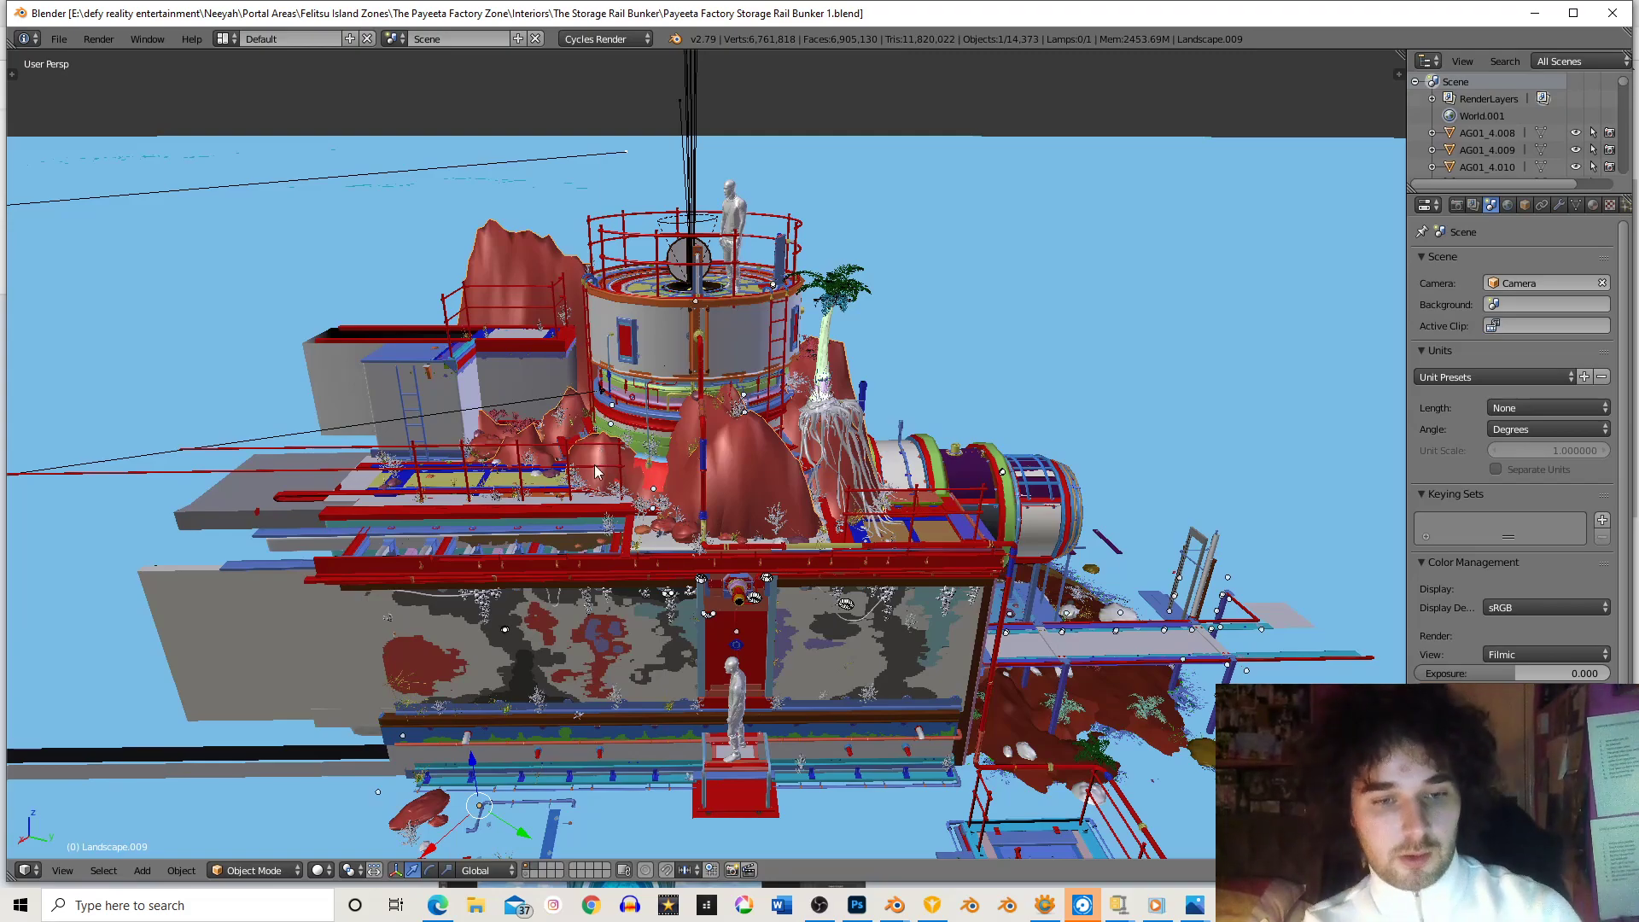
mouse_move(754, 514)
shift+middle_down()
mouse_move(763, 478)
mouse_move(759, 492)
shift+middle_up()
scroll(763, 478, up, 1)
mouse_move(811, 605)
shift+middle_down()
mouse_move(820, 569)
mouse_move(827, 597)
mouse_move(719, 544)
mouse_move(829, 579)
mouse_move(960, 545)
mouse_move(850, 533)
mouse_move(833, 584)
shift+middle_up()
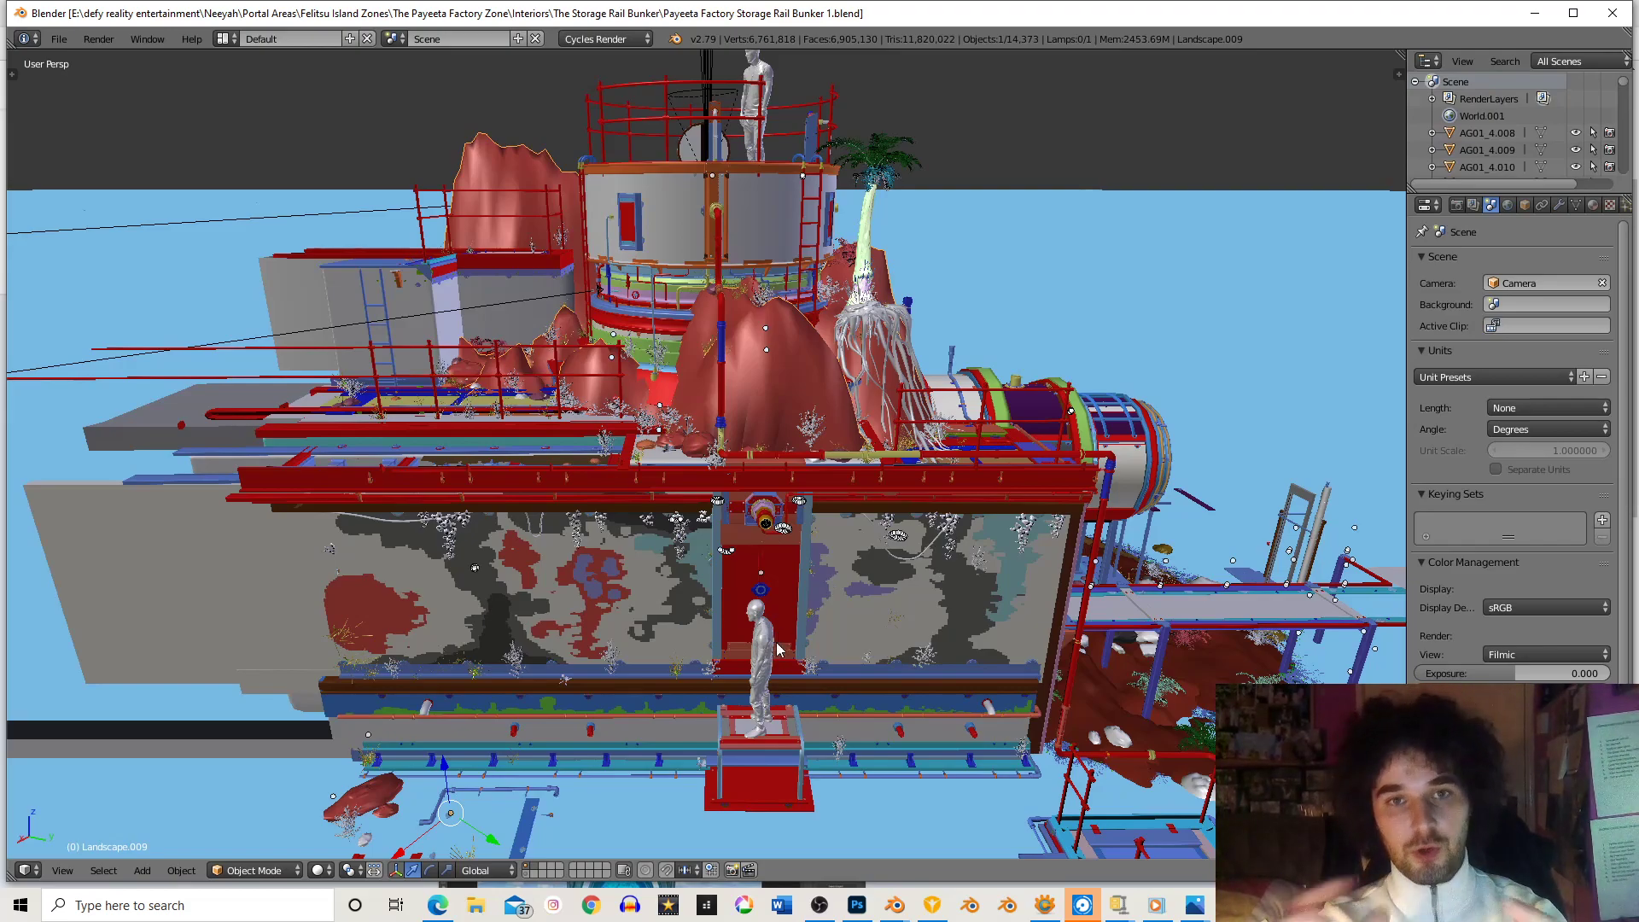
shift+middle_drag(728, 576, 782, 556)
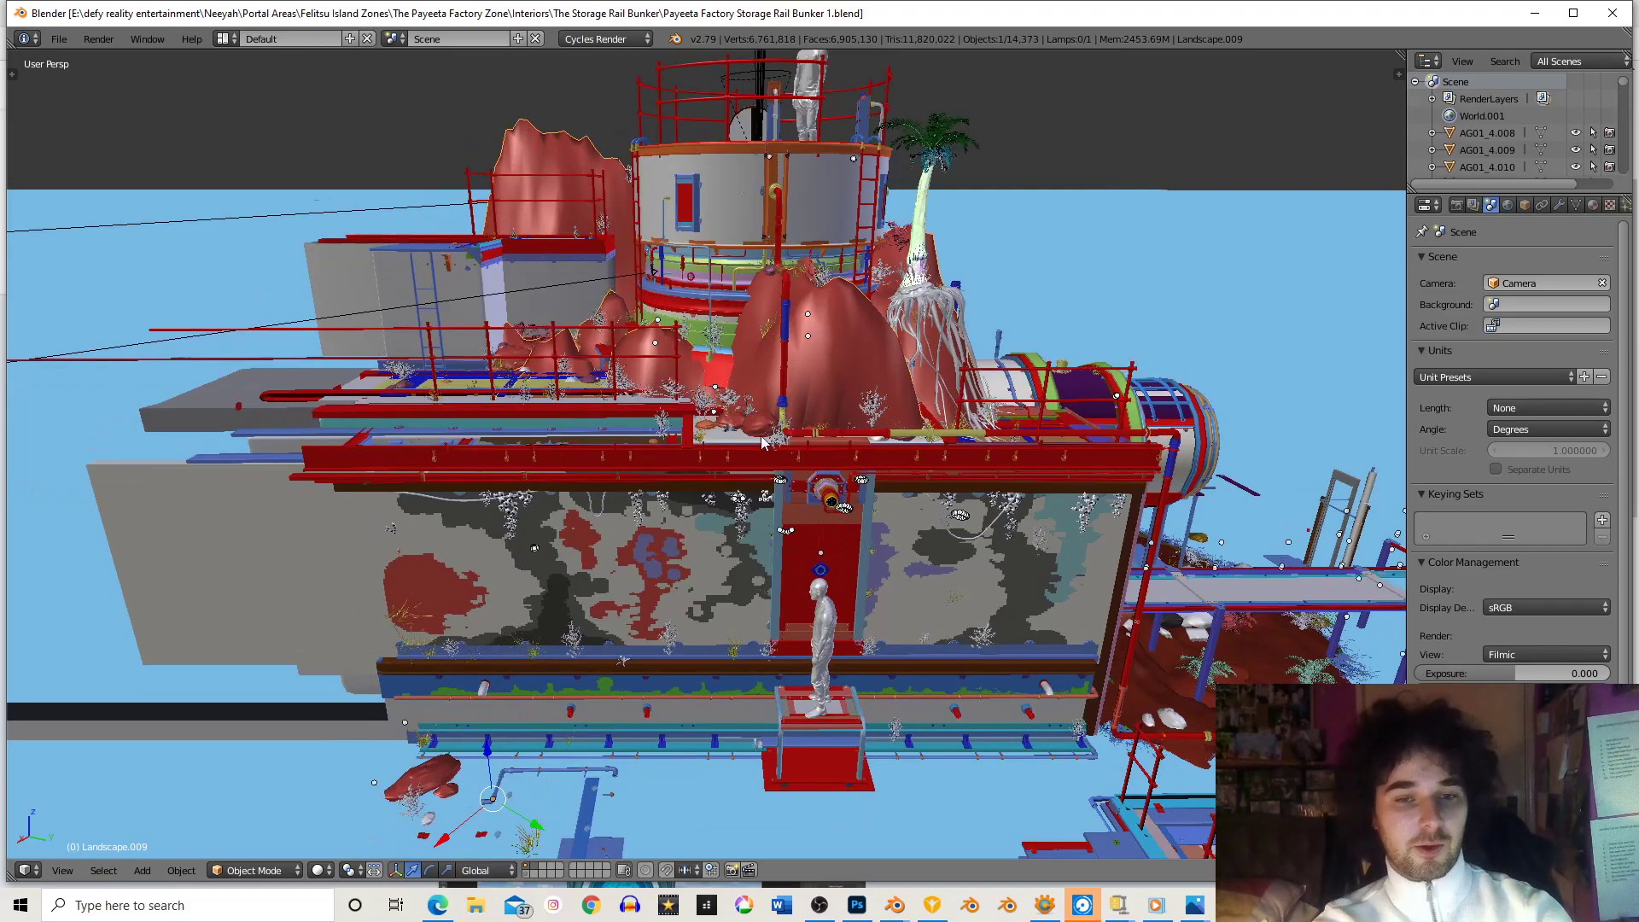
middle_drag(755, 455, 754, 453)
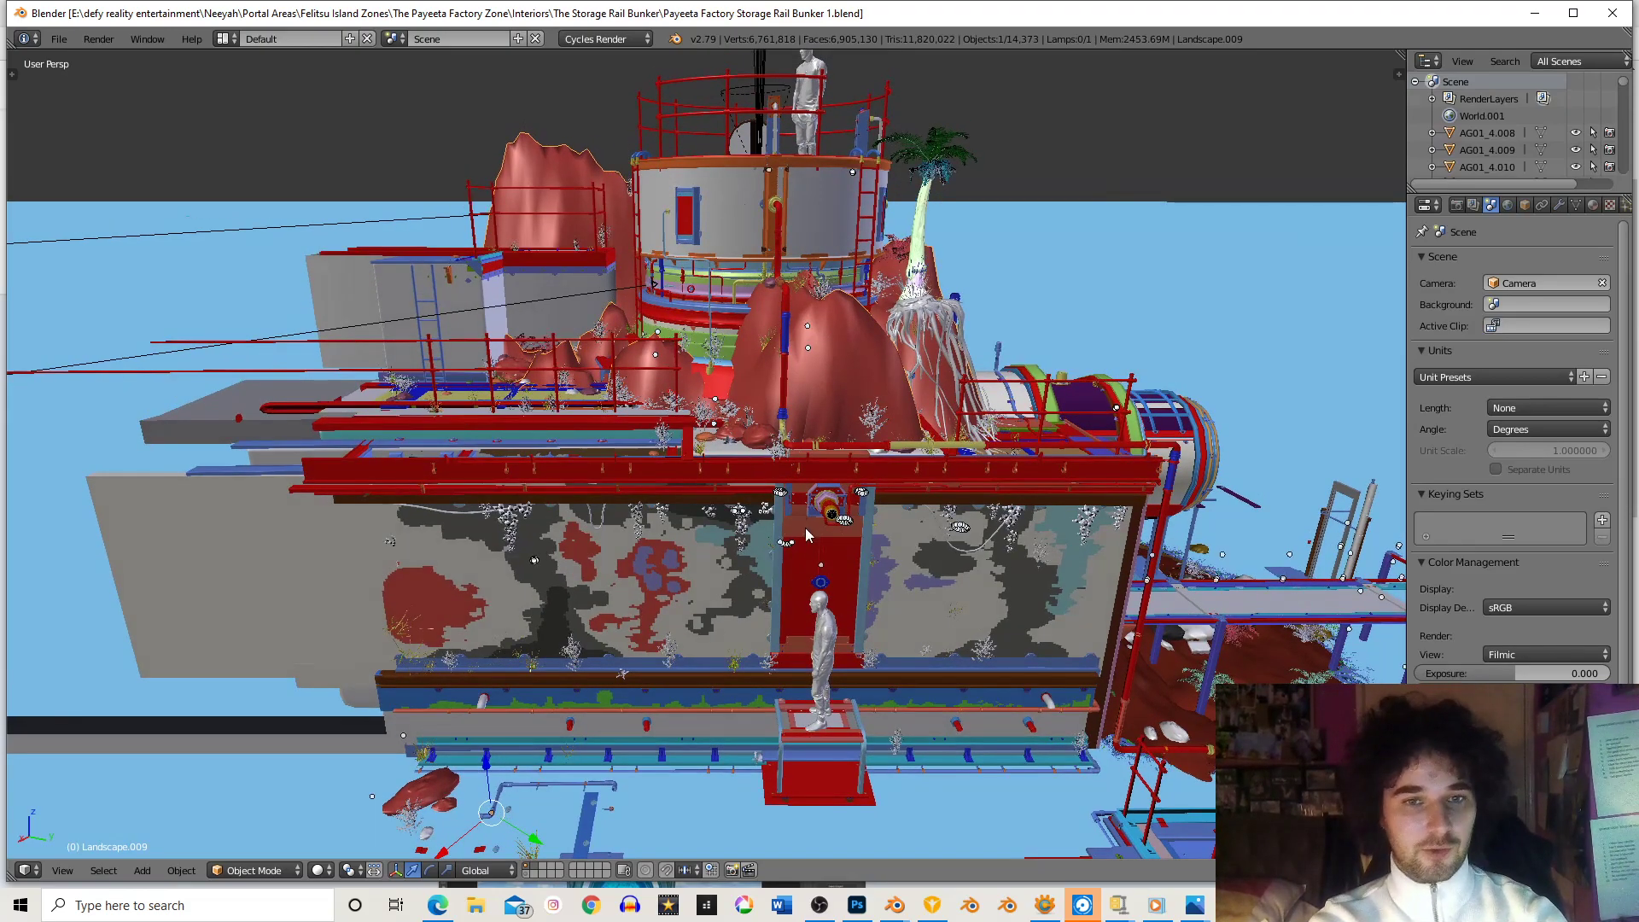
scroll(803, 547, up, 1)
scroll(831, 541, up, 5)
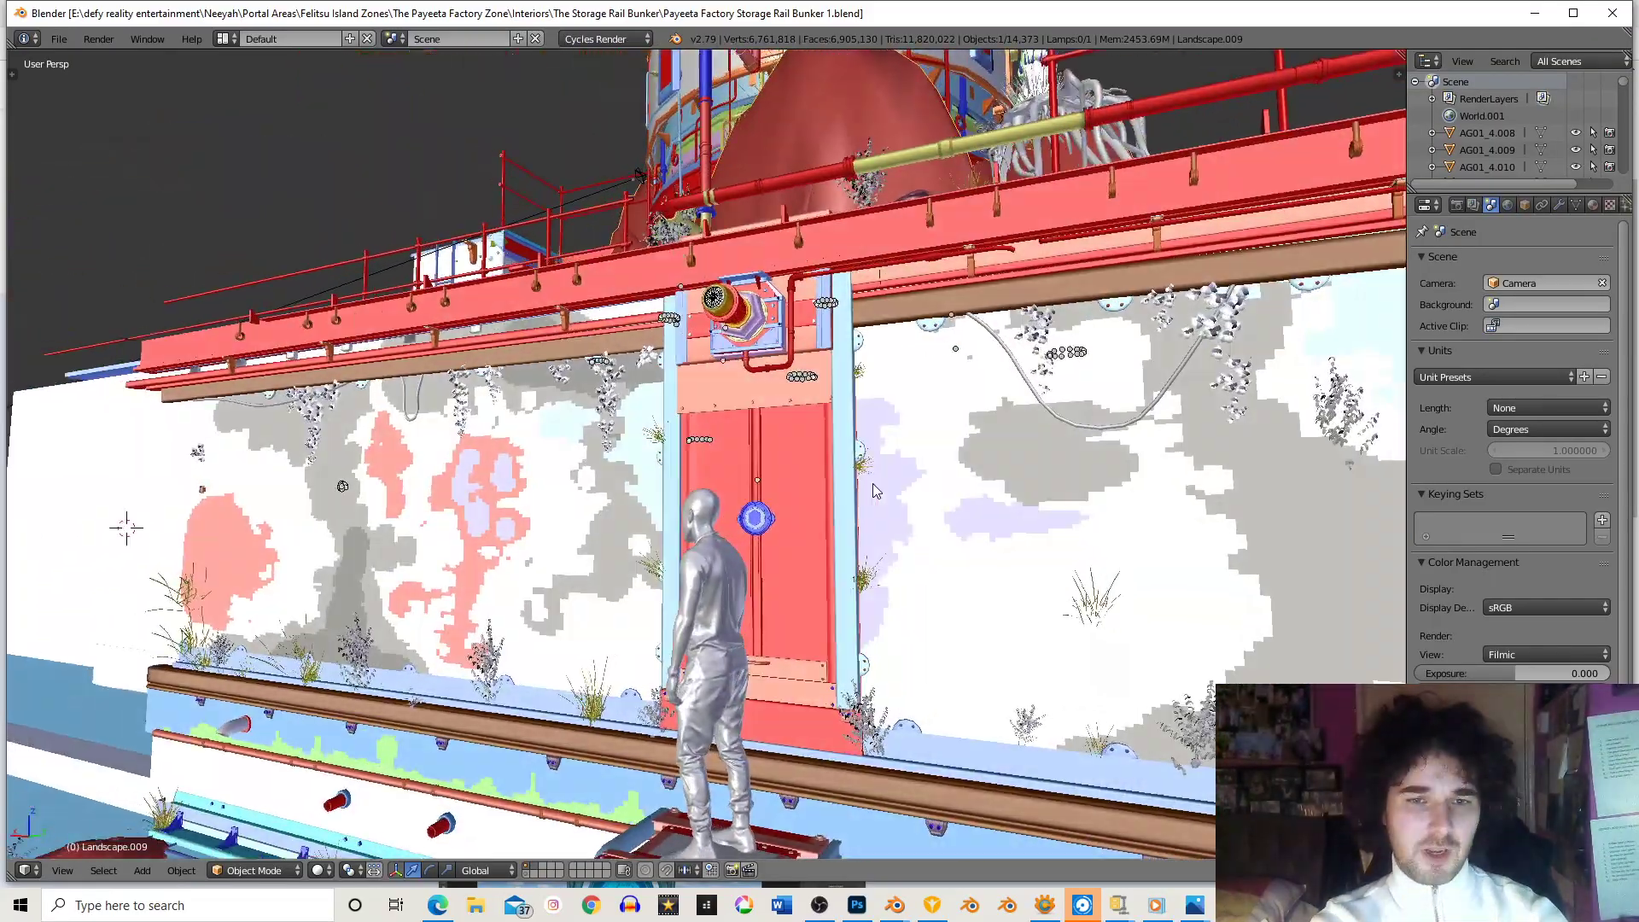
middle_drag(872, 484, 863, 535)
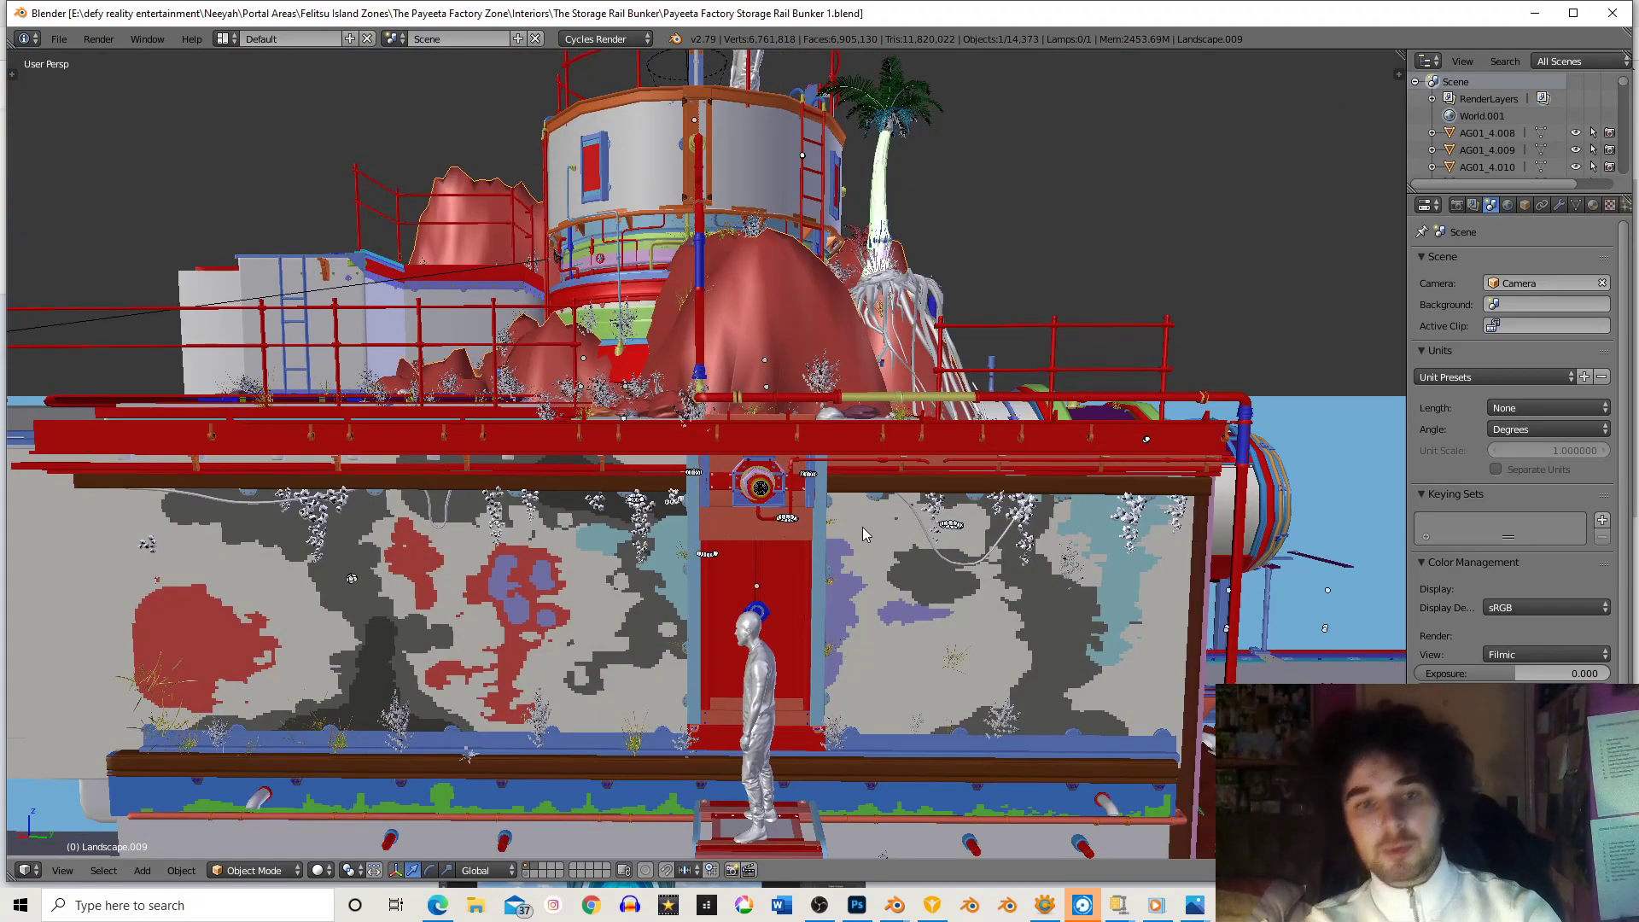
mouse_move(876, 433)
middle_down()
mouse_move(808, 374)
mouse_move(753, 383)
mouse_move(782, 417)
mouse_move(936, 432)
mouse_move(901, 437)
middle_up()
scroll(899, 432, down, 10)
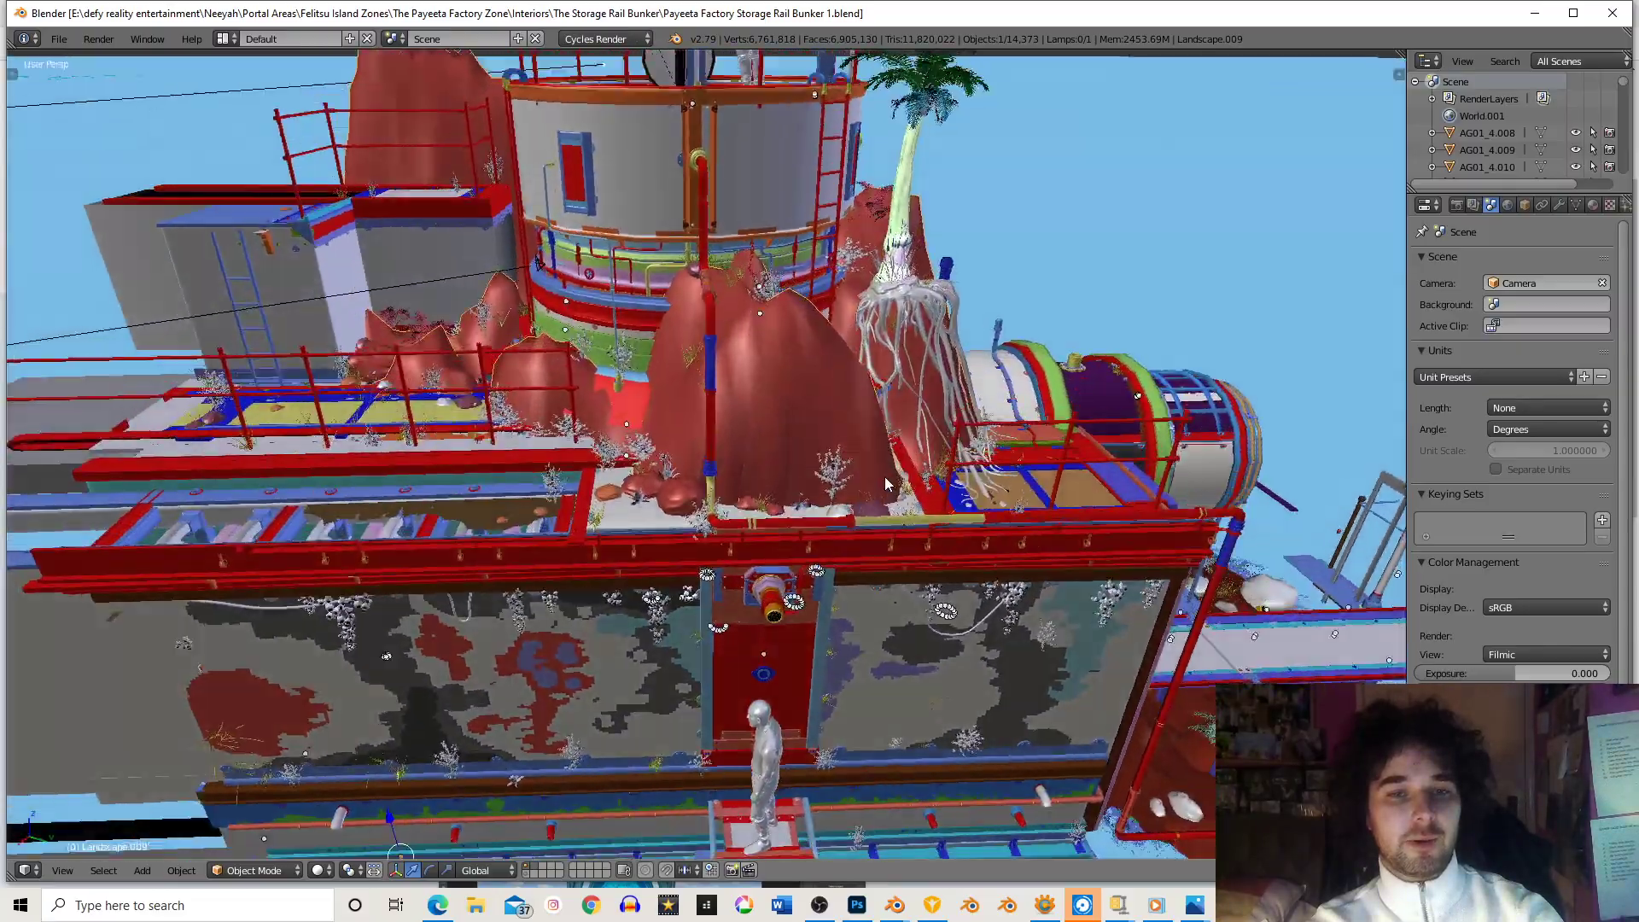
scroll(862, 483, up, 6)
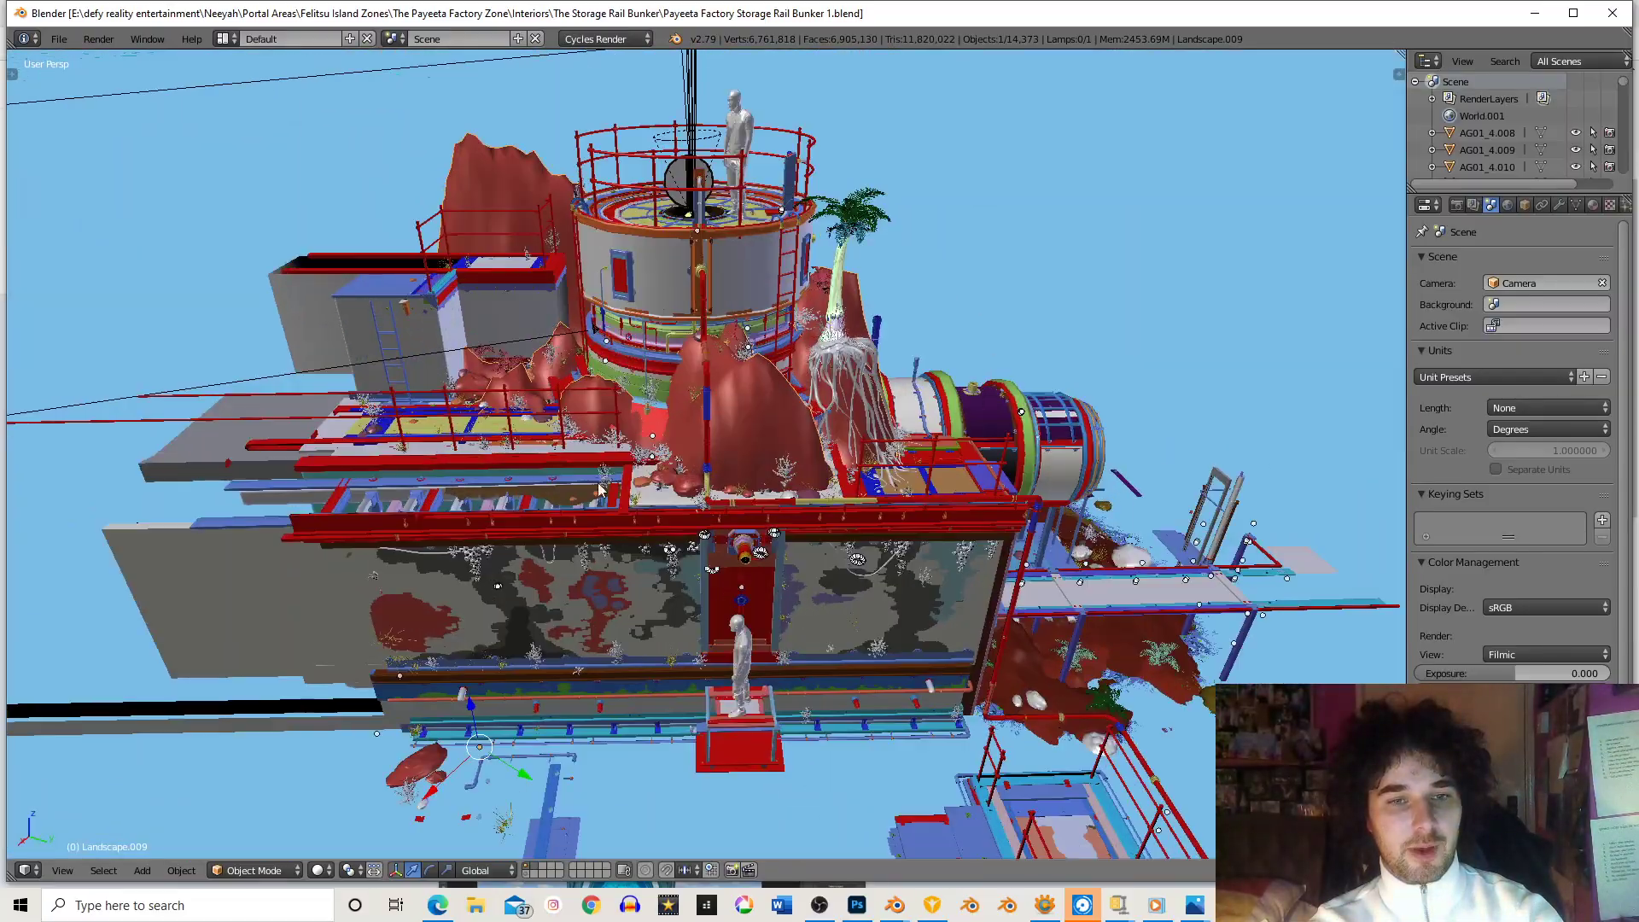
- Switch to the file Payeeta Factory - Storage and Platform Areas 22.blend and deselect all the selected bunker objects
click(894, 910)
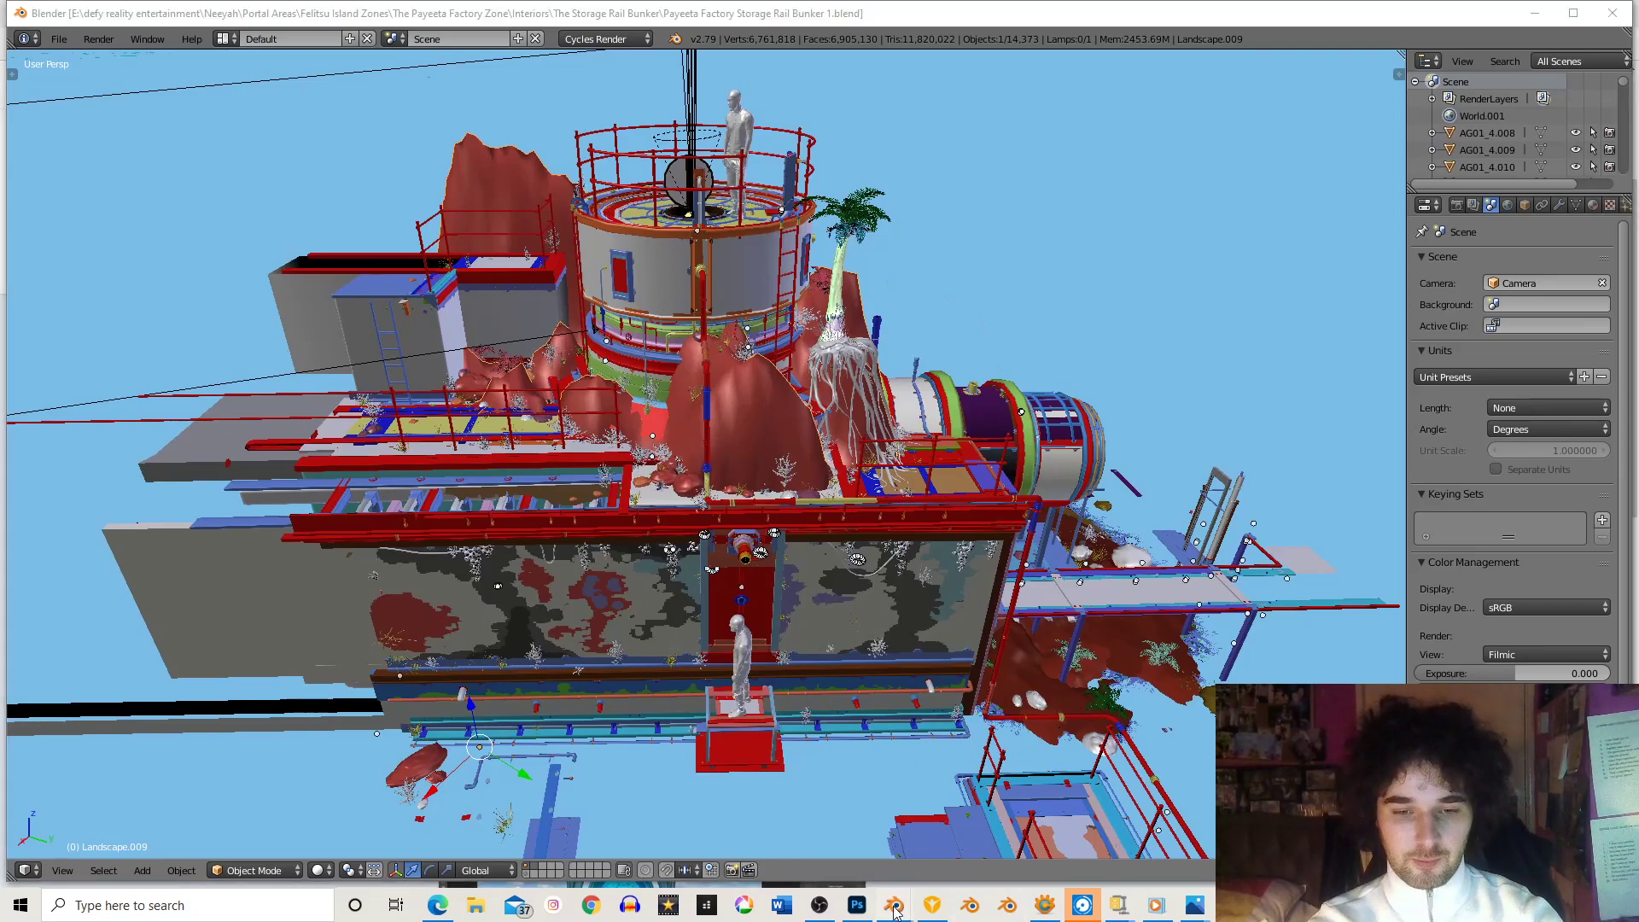
click(801, 833)
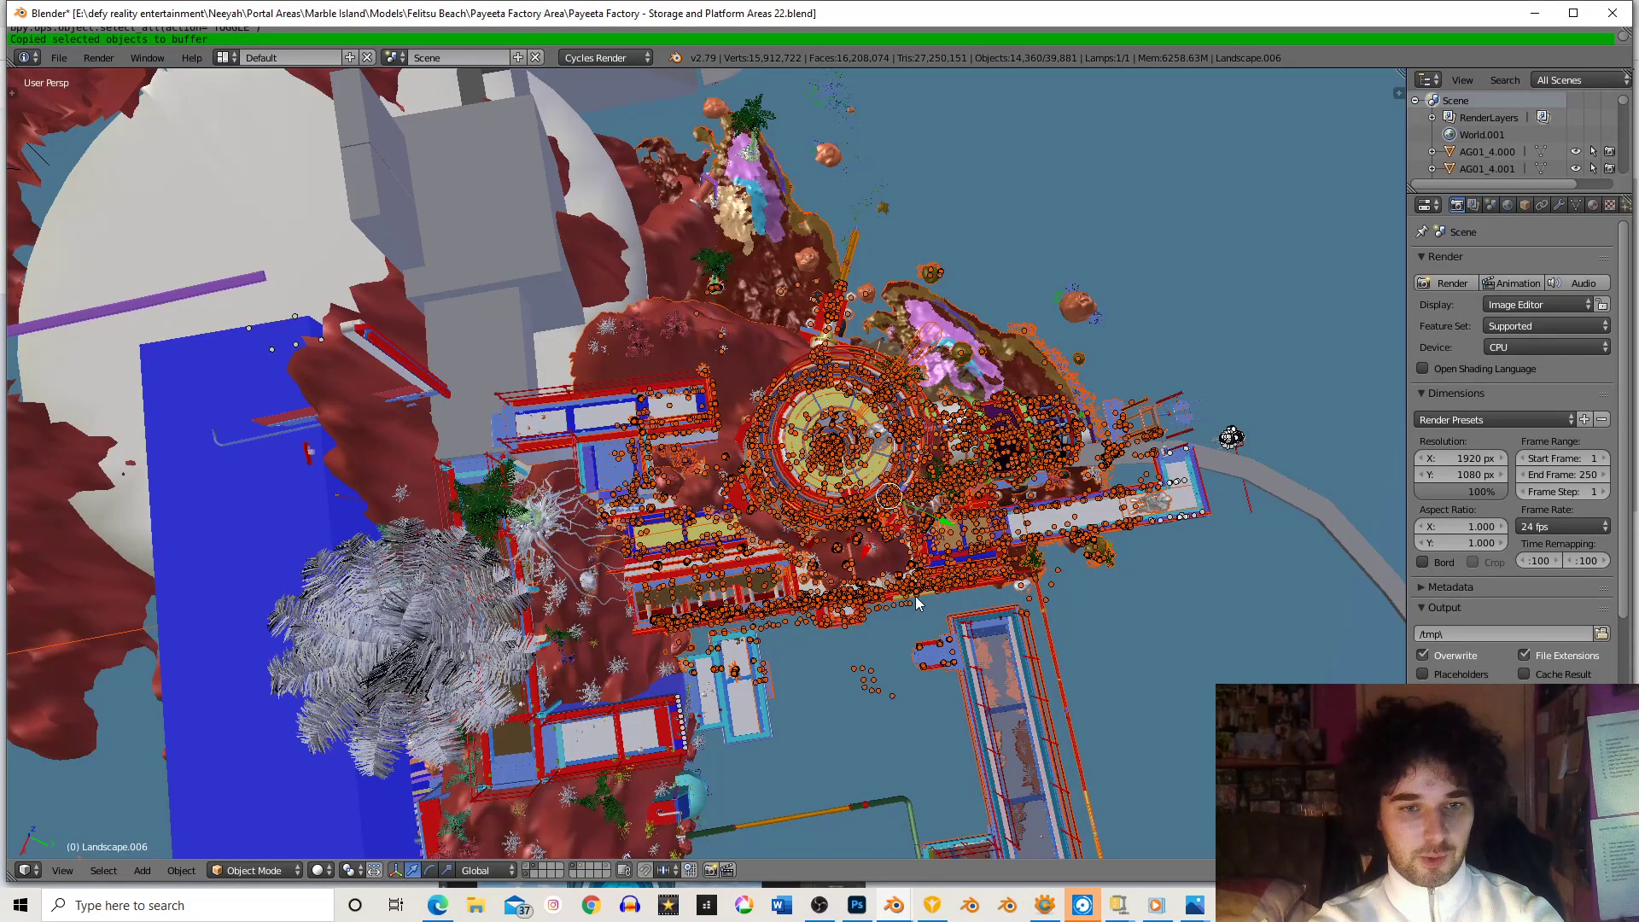
mouse_move(835, 495)
middle_down()
mouse_move(848, 466)
mouse_move(833, 475)
middle_up()
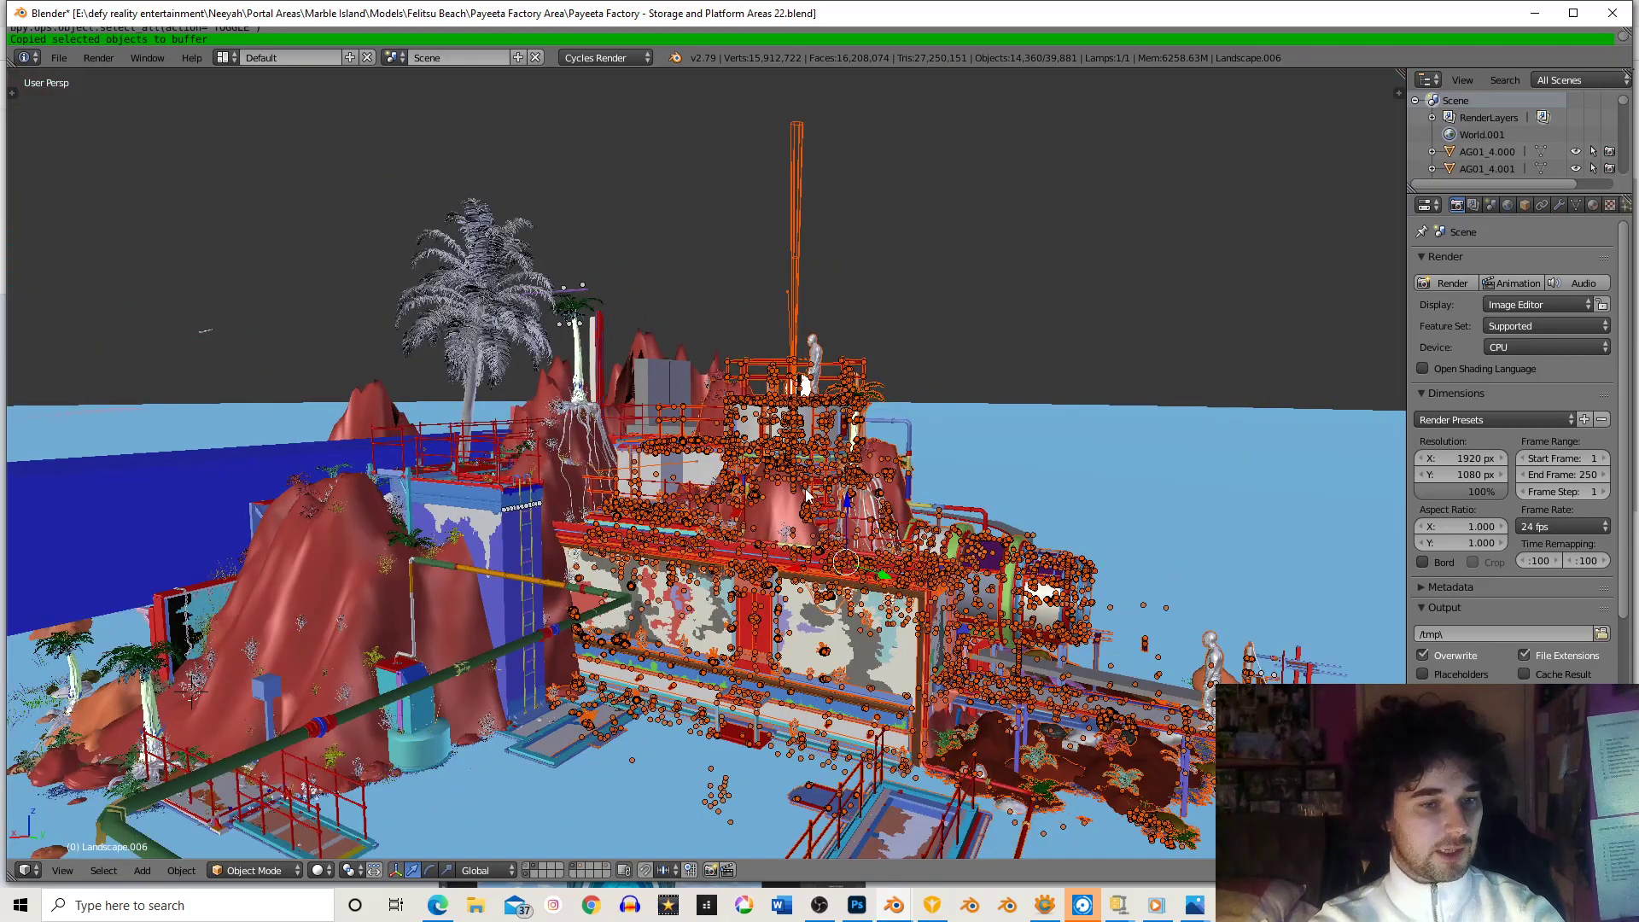
middle_drag(777, 542, 846, 487)
scroll(846, 487, up, 1)
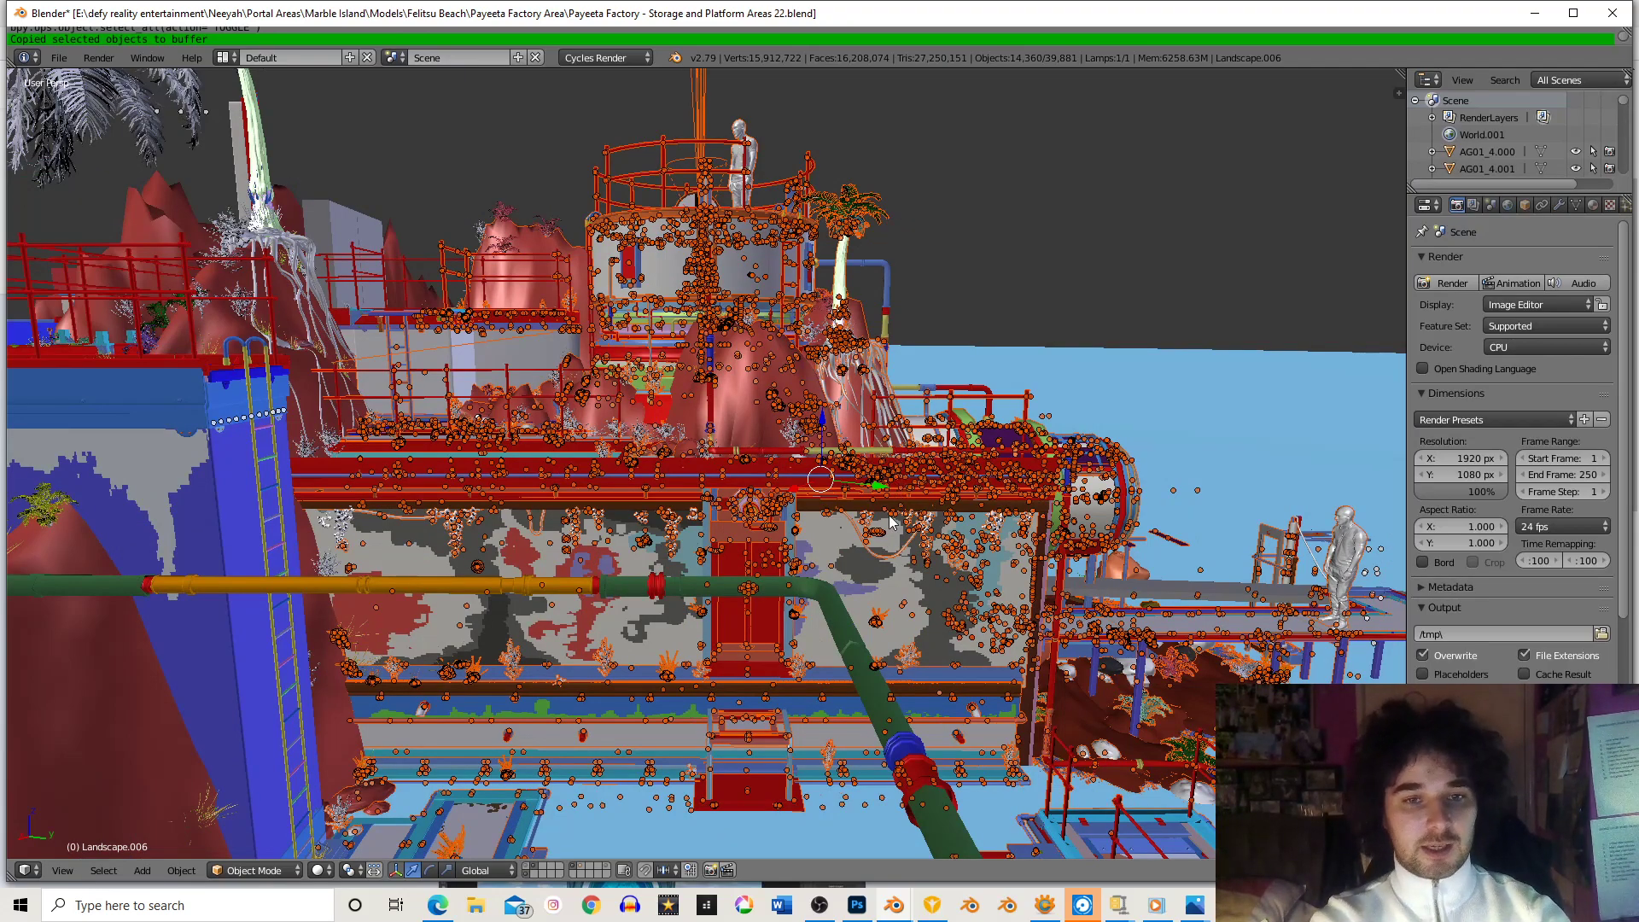
key(a)
- Inspect the bunker's surroundings and its red entrance door up close, comparing solid and wireframe shading
mouse_move(880, 529)
middle_down()
mouse_move(802, 526)
mouse_move(904, 497)
mouse_move(904, 528)
middle_up()
scroll(904, 528, down, 2)
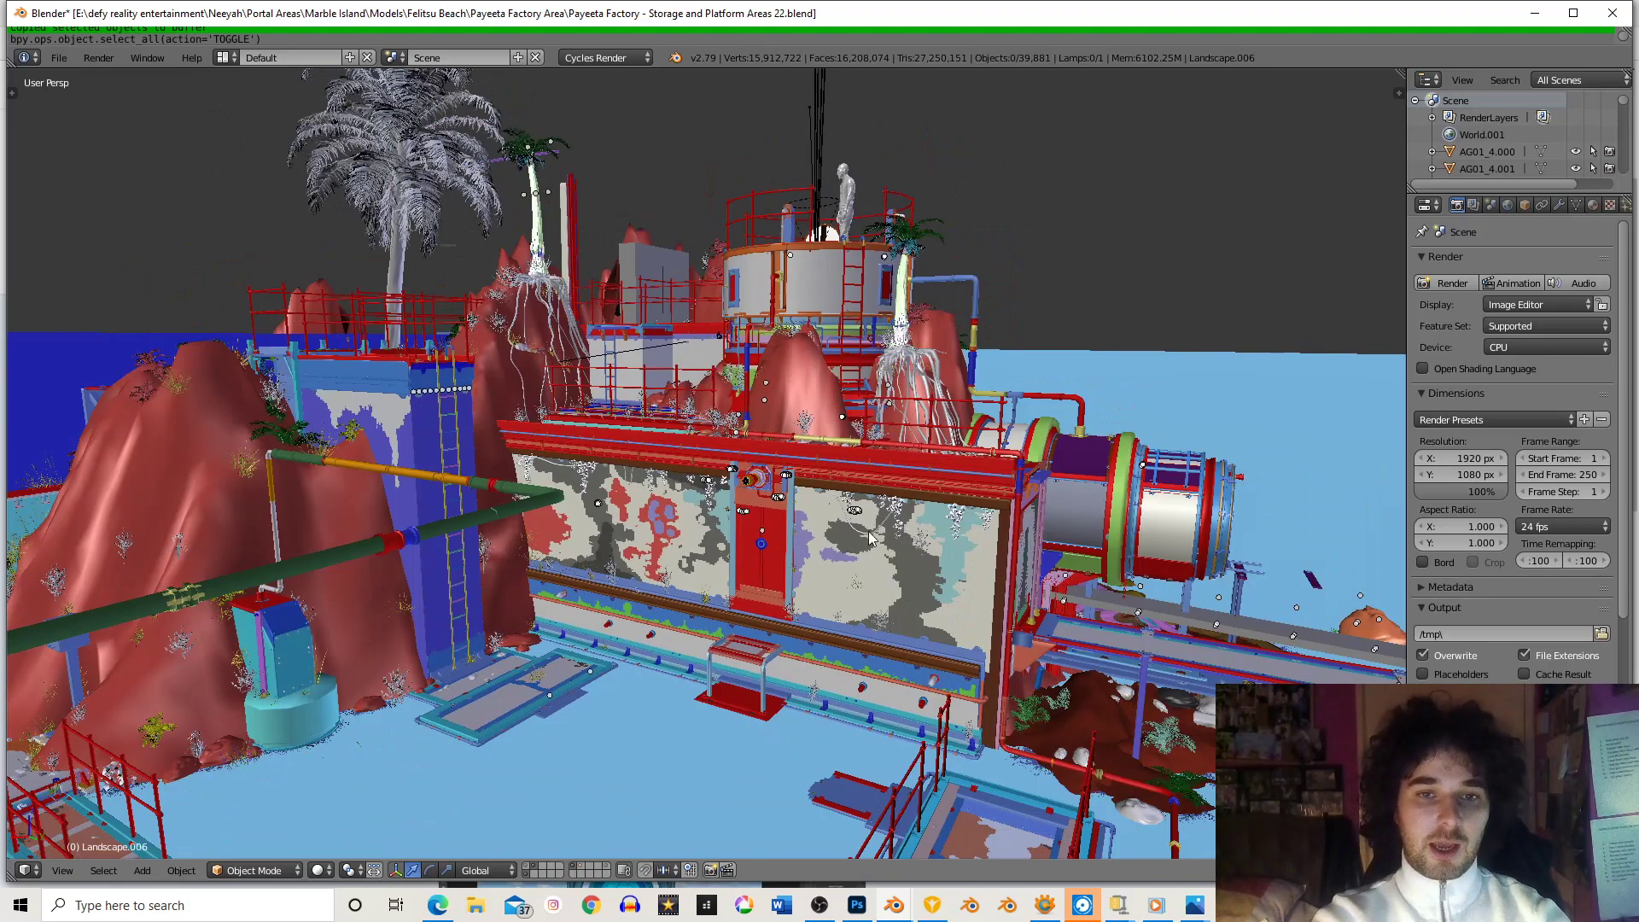
middle_drag(883, 610, 801, 581)
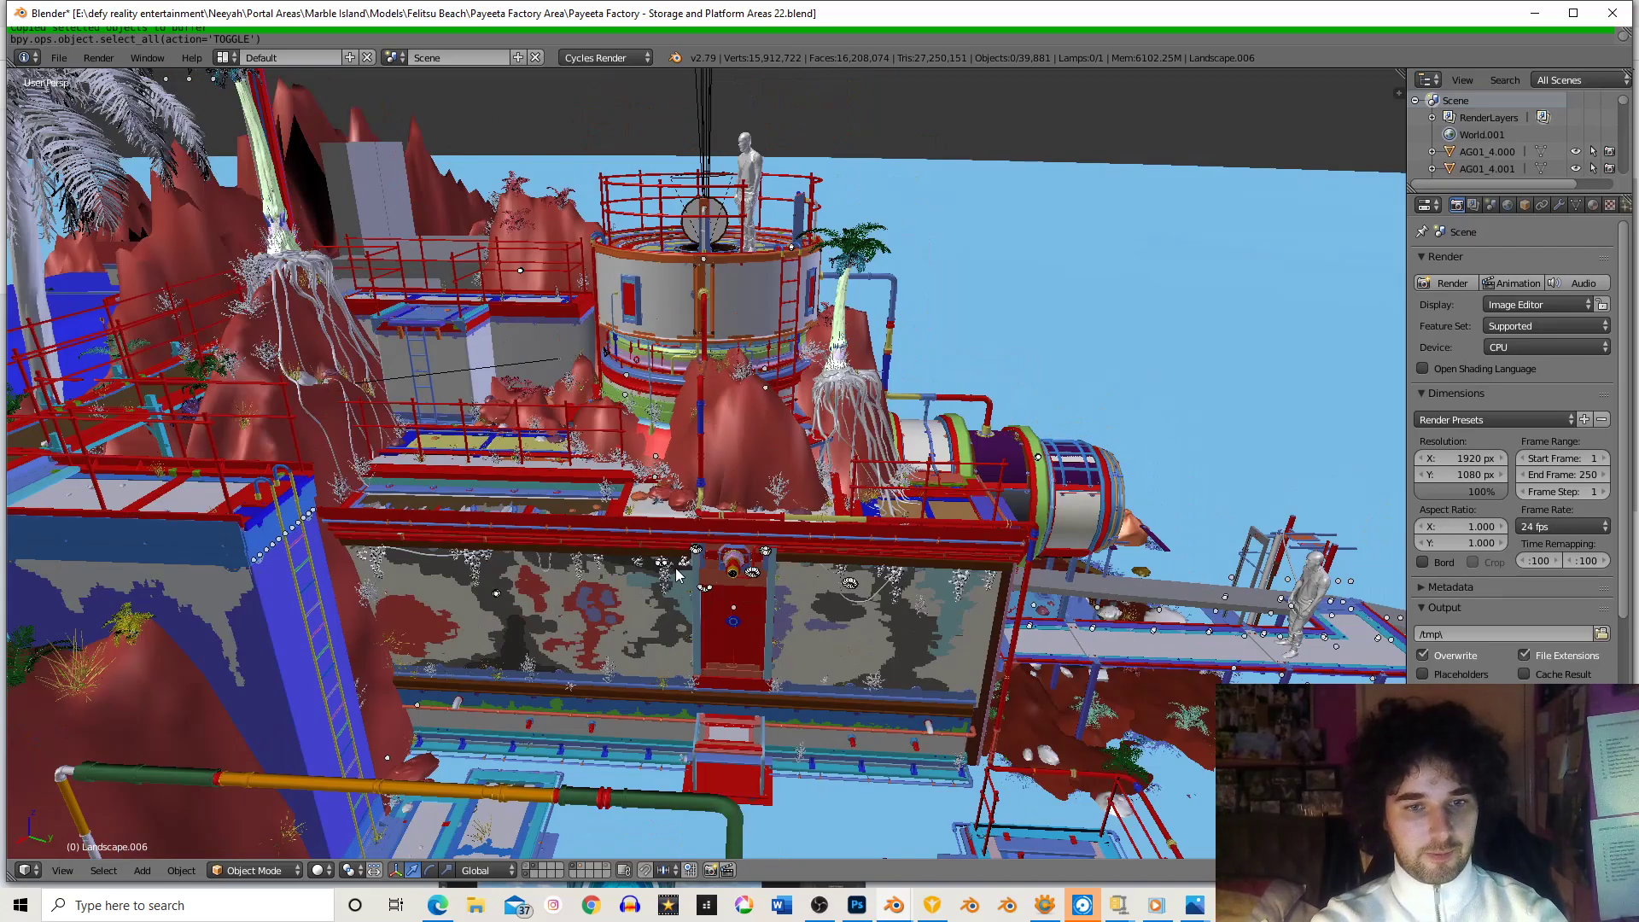
scroll(693, 526, up, 6)
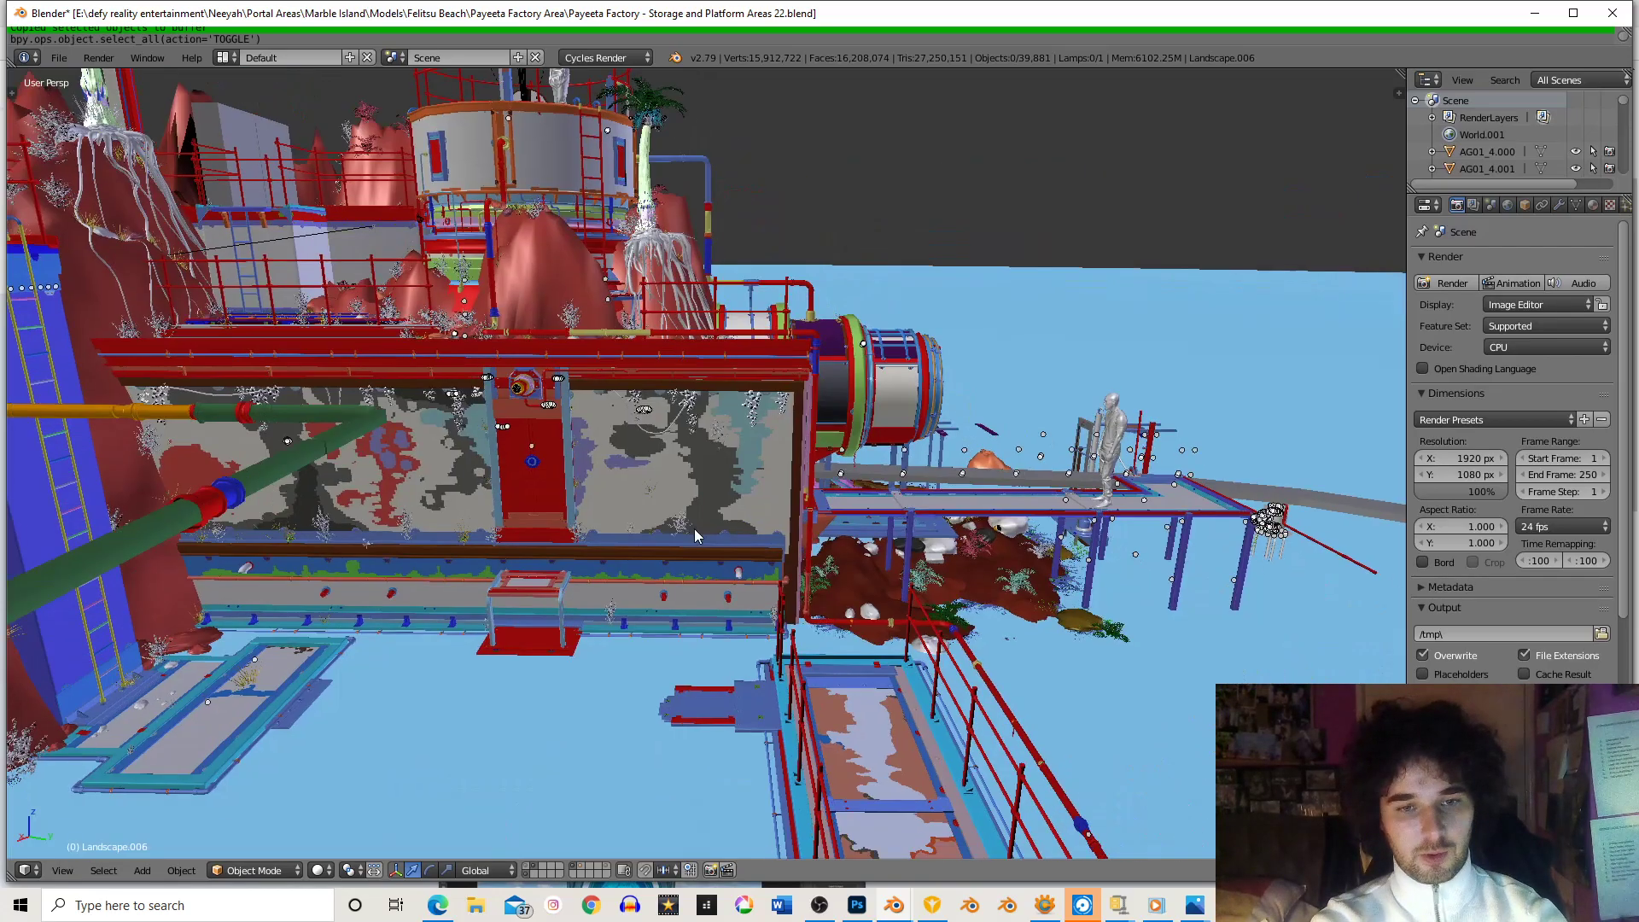
scroll(799, 502, up, 5)
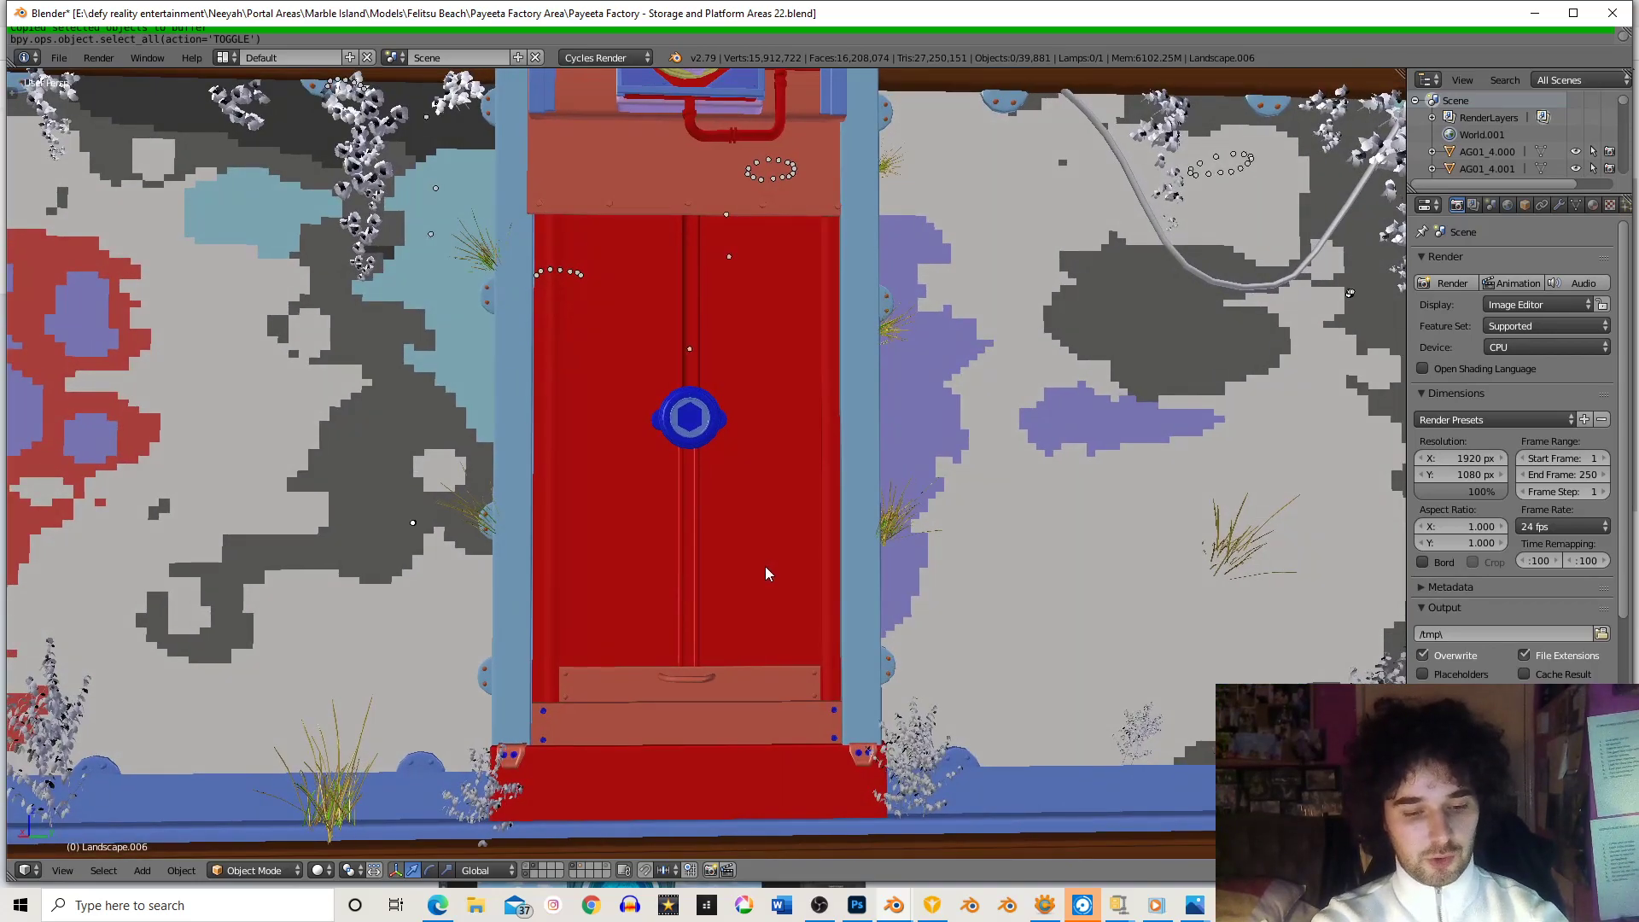
key(z)
key(z)
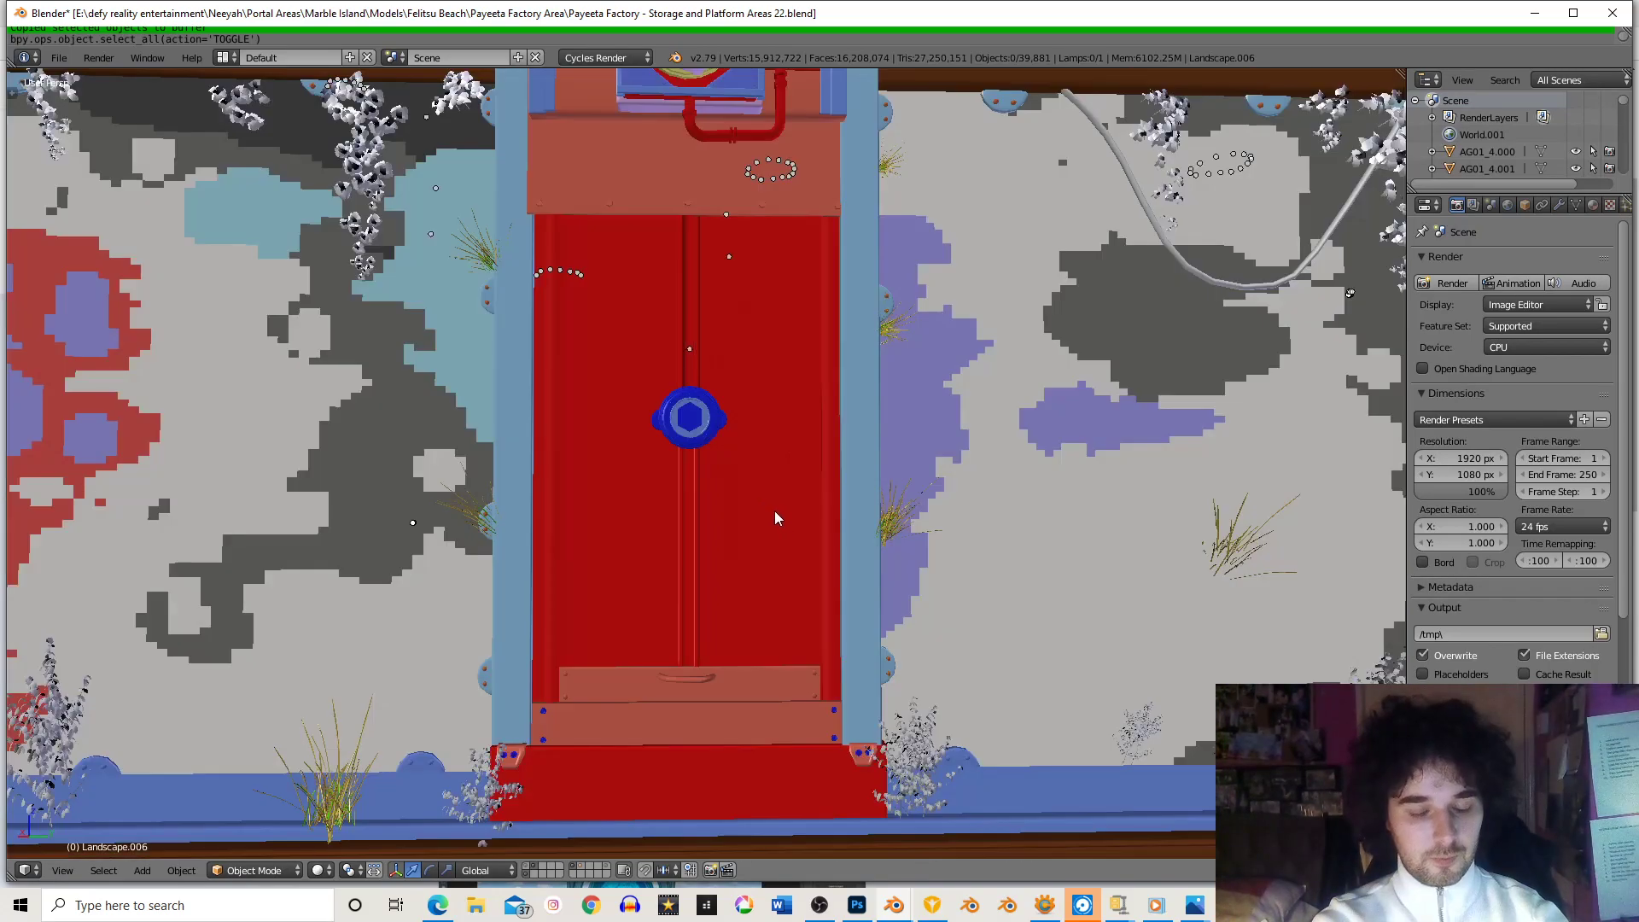
key(z)
click(935, 559)
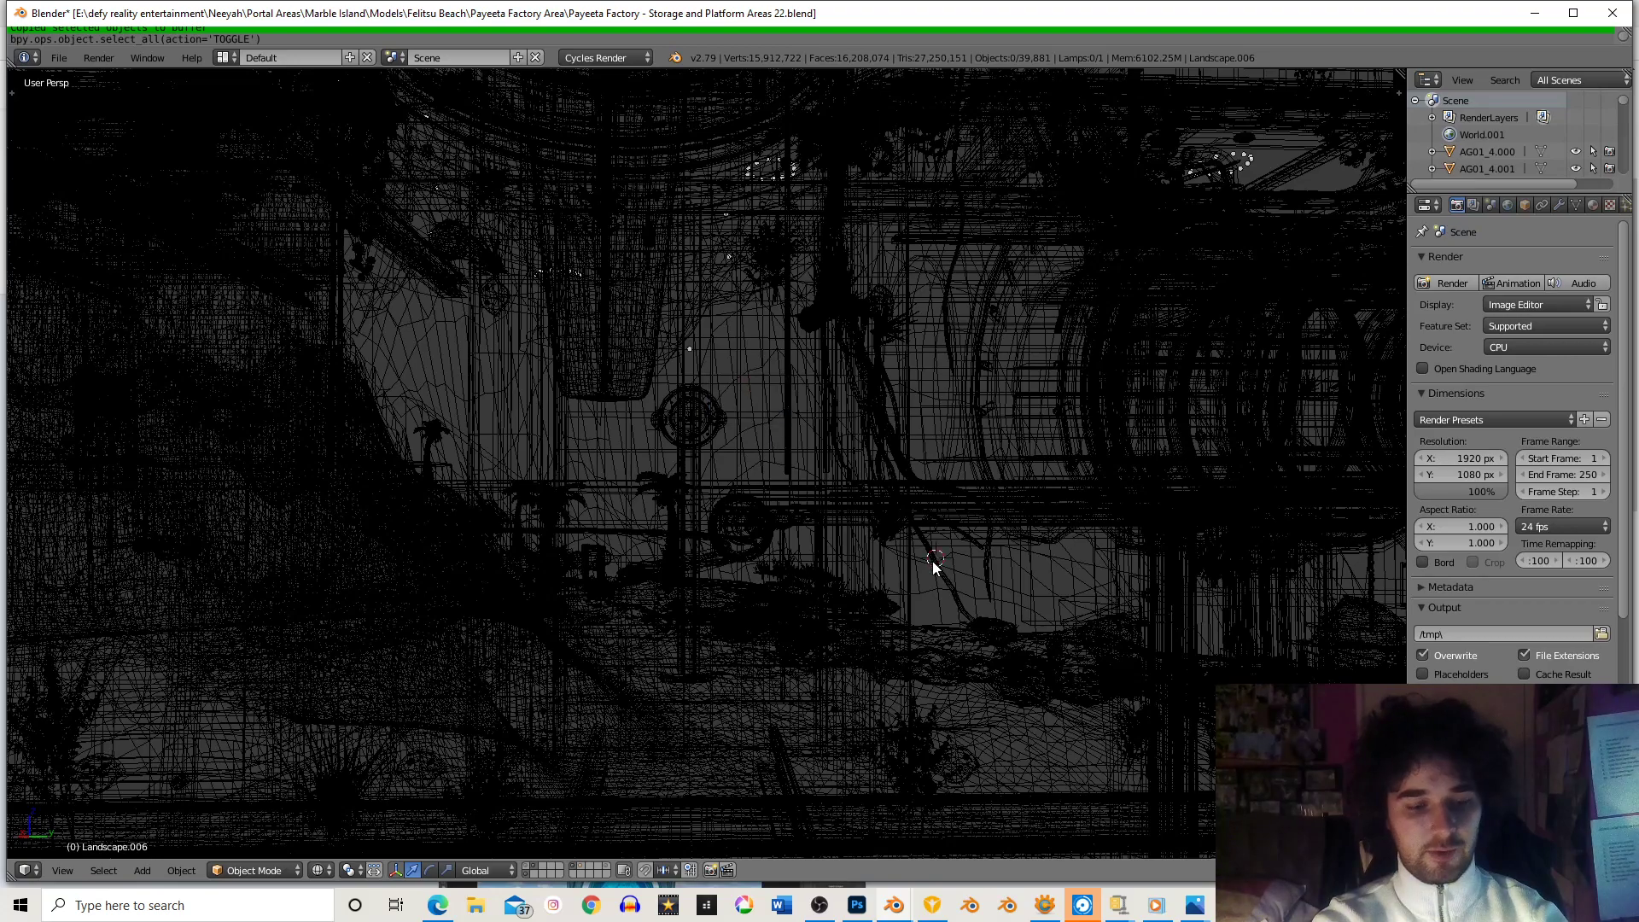
key(z)
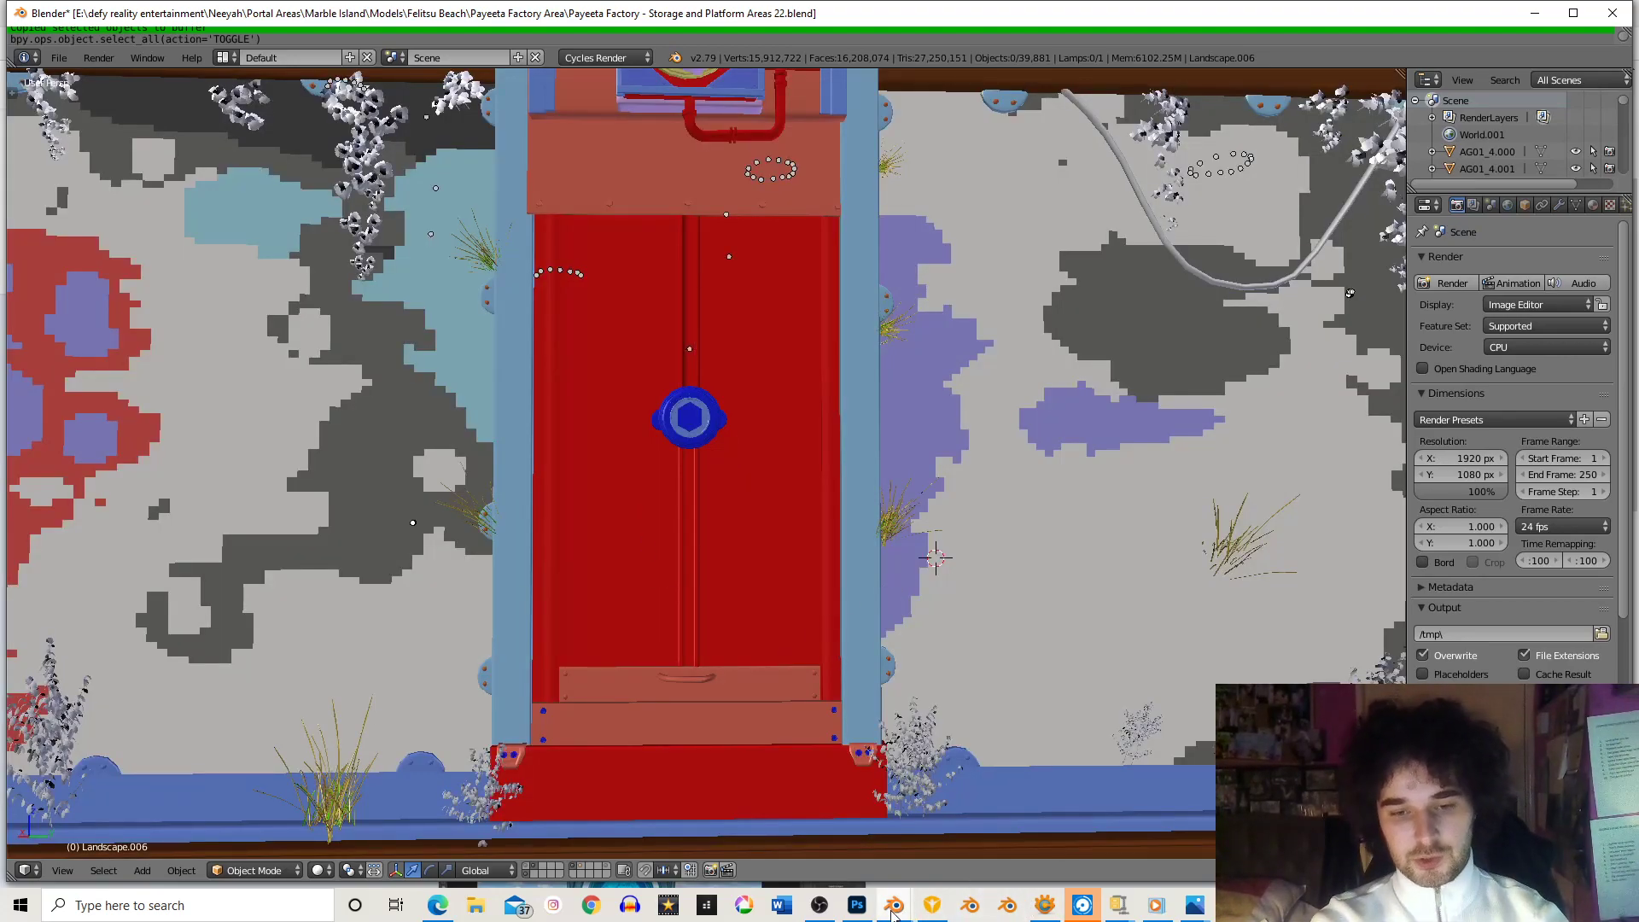
- Switch back to the file Payeeta Factory Storage Rail Bunker 1.blend and view the red entrance door up close
mouse_move(893, 912)
mouse_move(1088, 834)
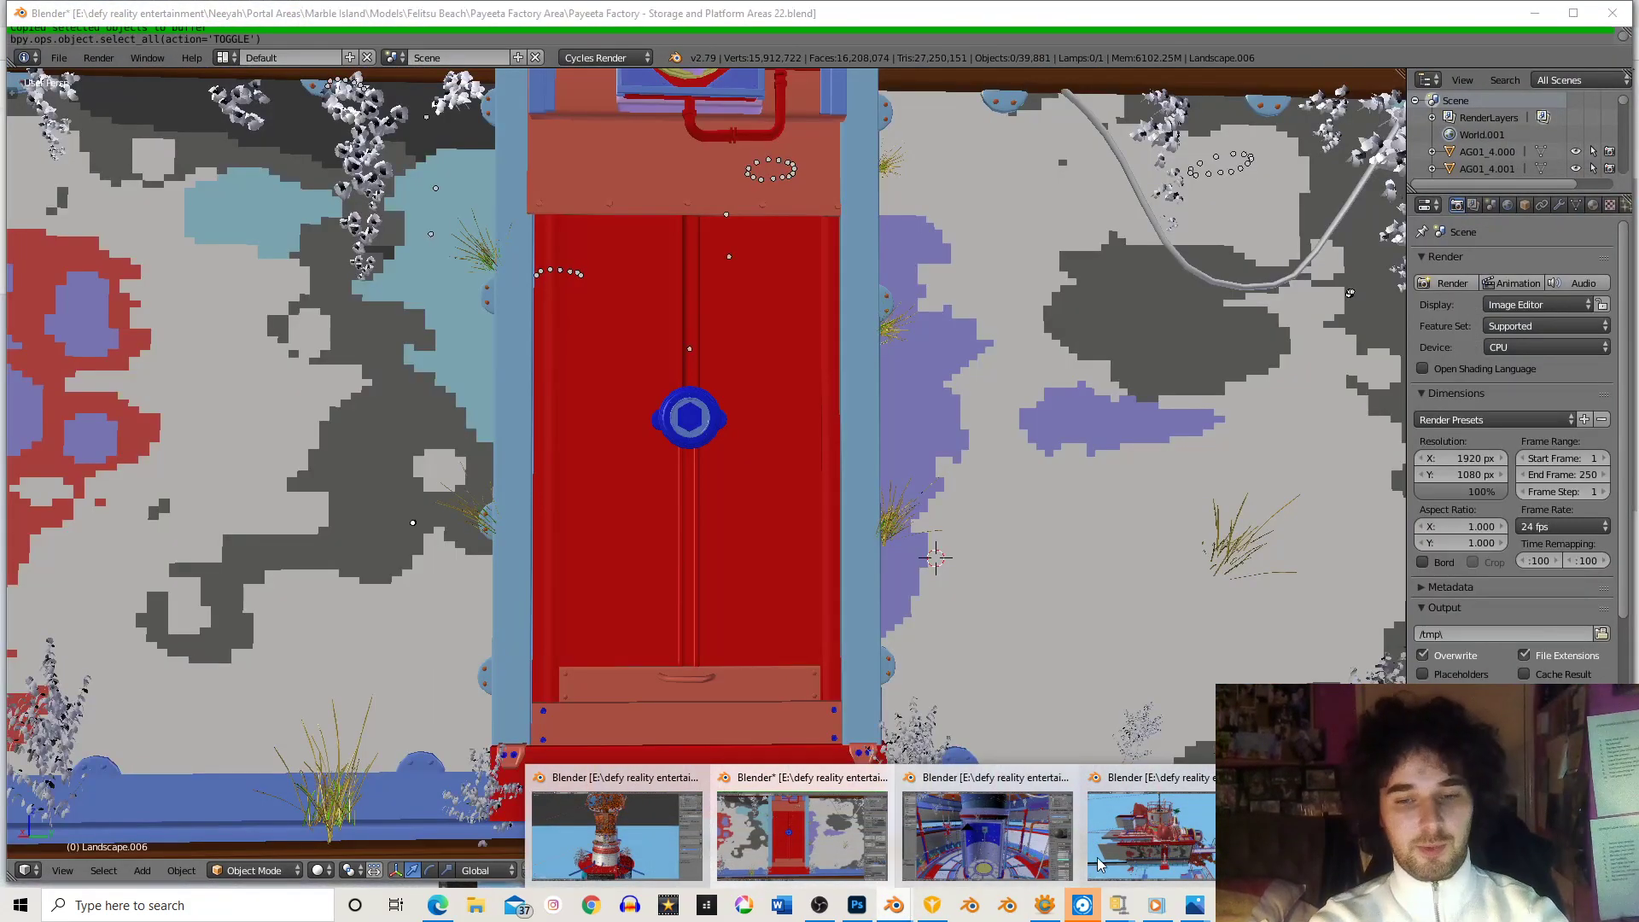
mouse_move(1183, 871)
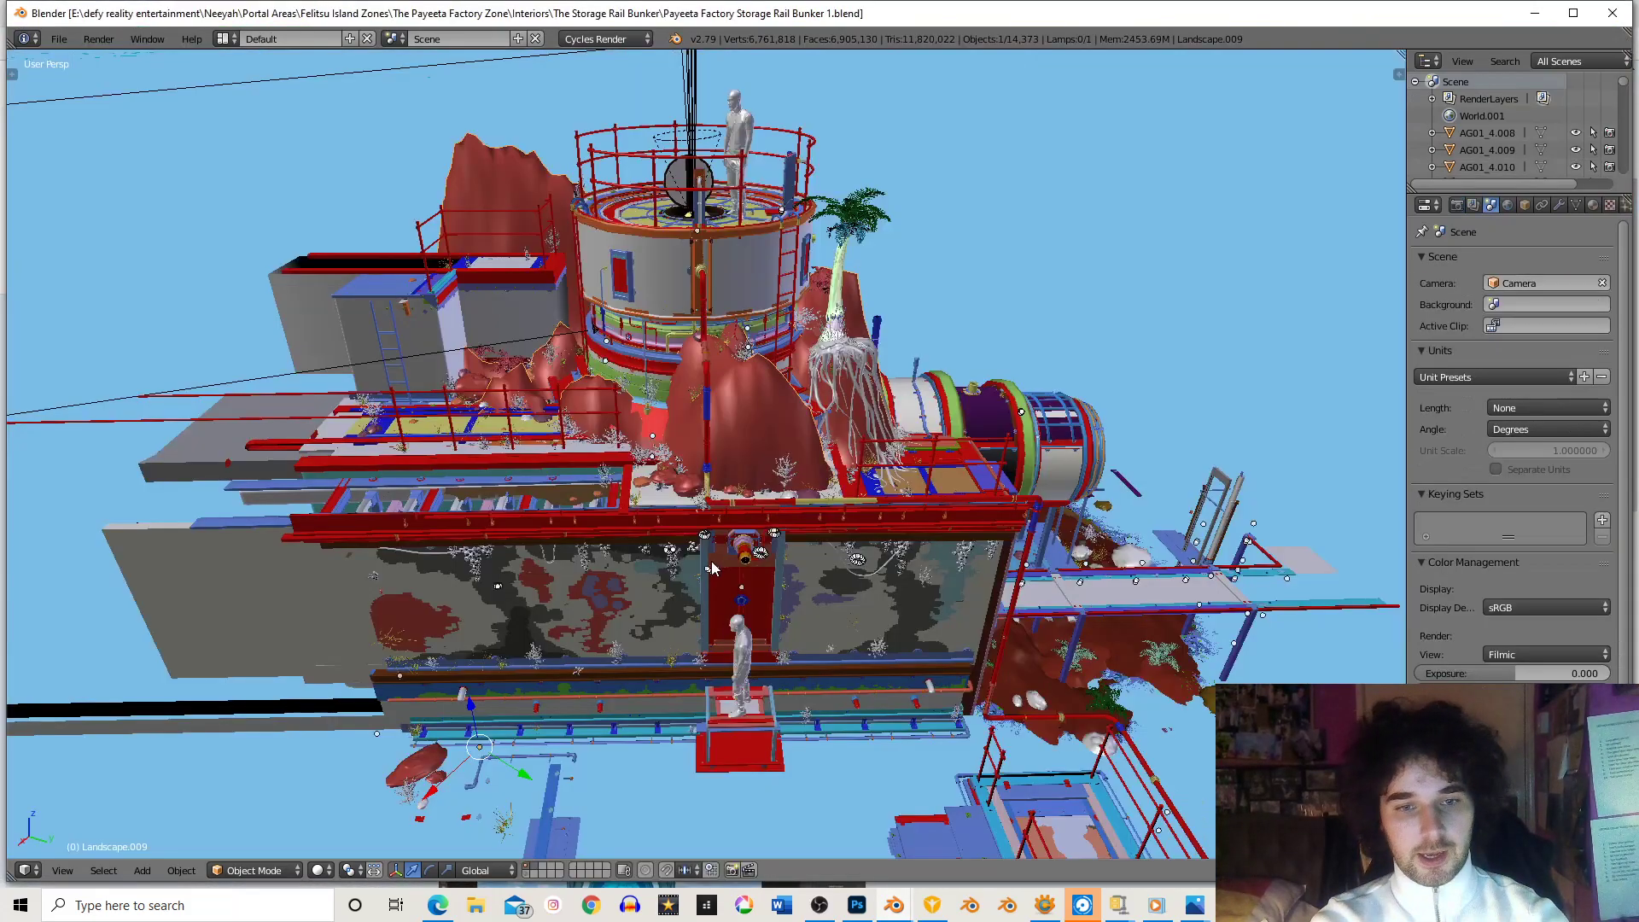
scroll(775, 568, up, 3)
middle_drag(776, 568, 726, 354)
scroll(807, 512, up, 2)
scroll(724, 354, up, 5)
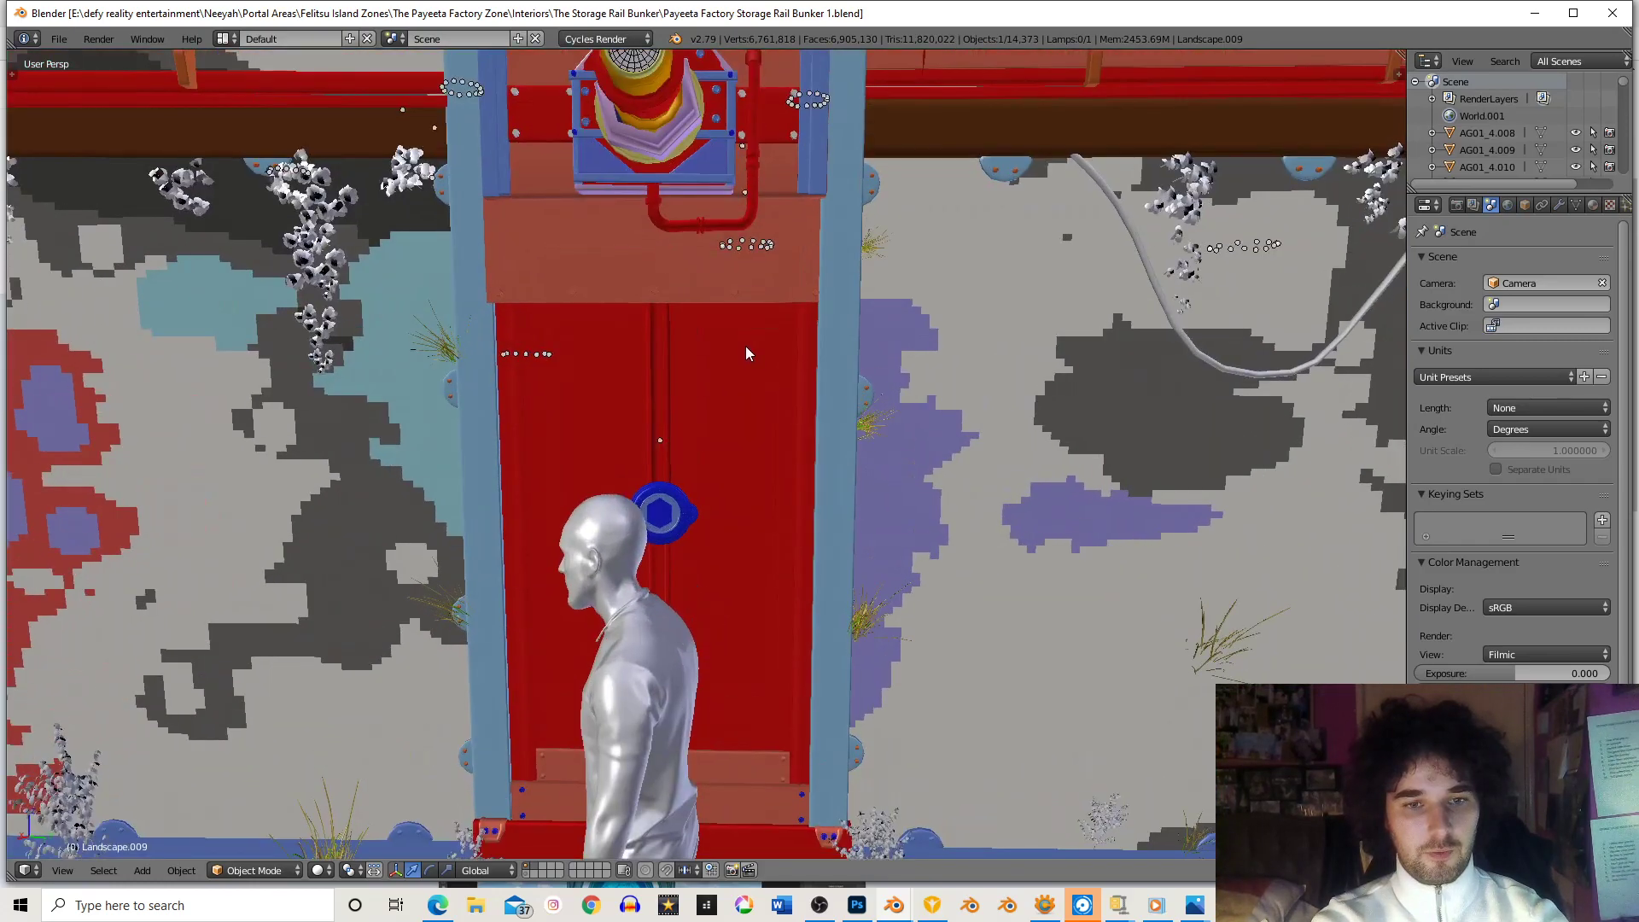
shift+middle_drag(746, 354, 746, 344)
- Try to move the red door panel behind the figure along the global Z axis
right_click(753, 374)
key(g)
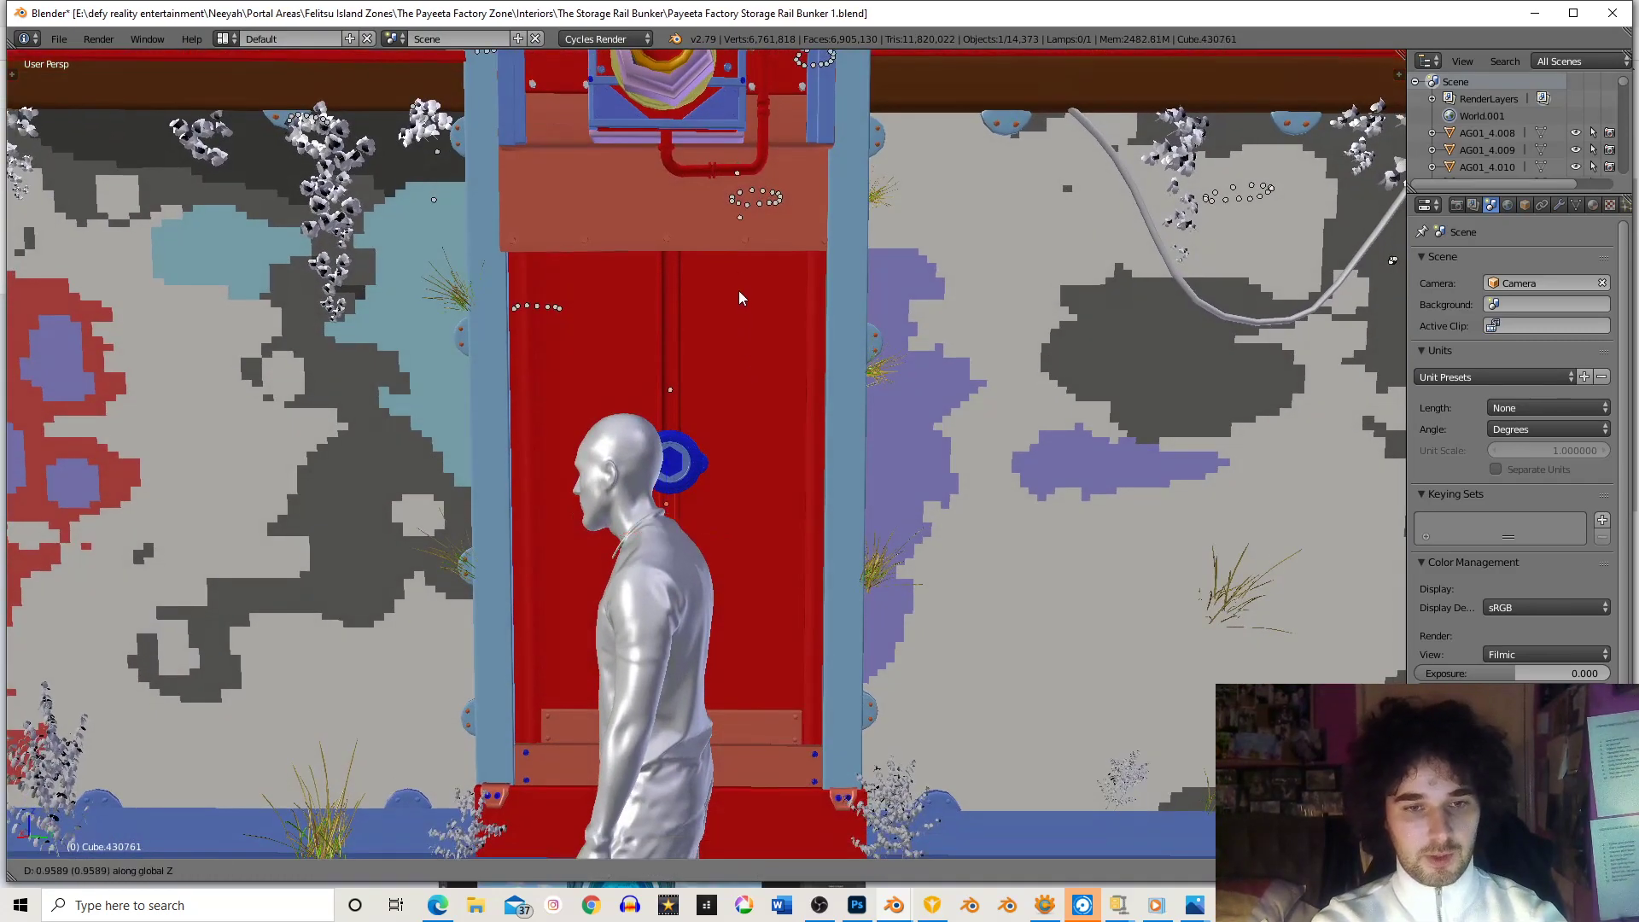
key(z)
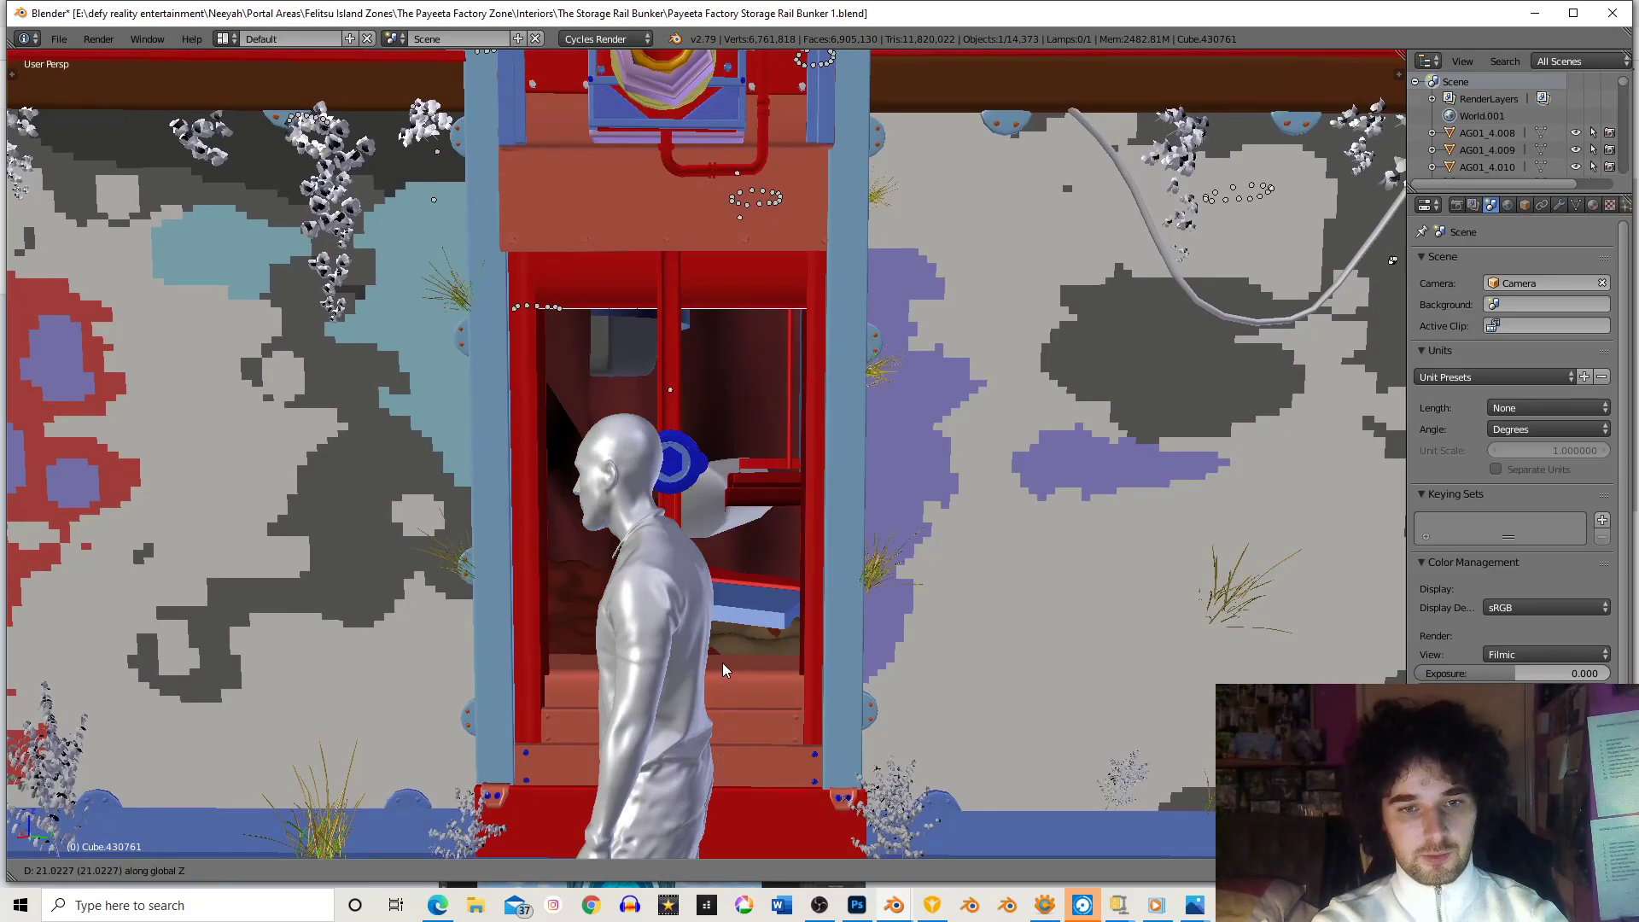
right_click(722, 663)
scroll(801, 618, up, 15)
middle_drag(807, 624, 822, 500)
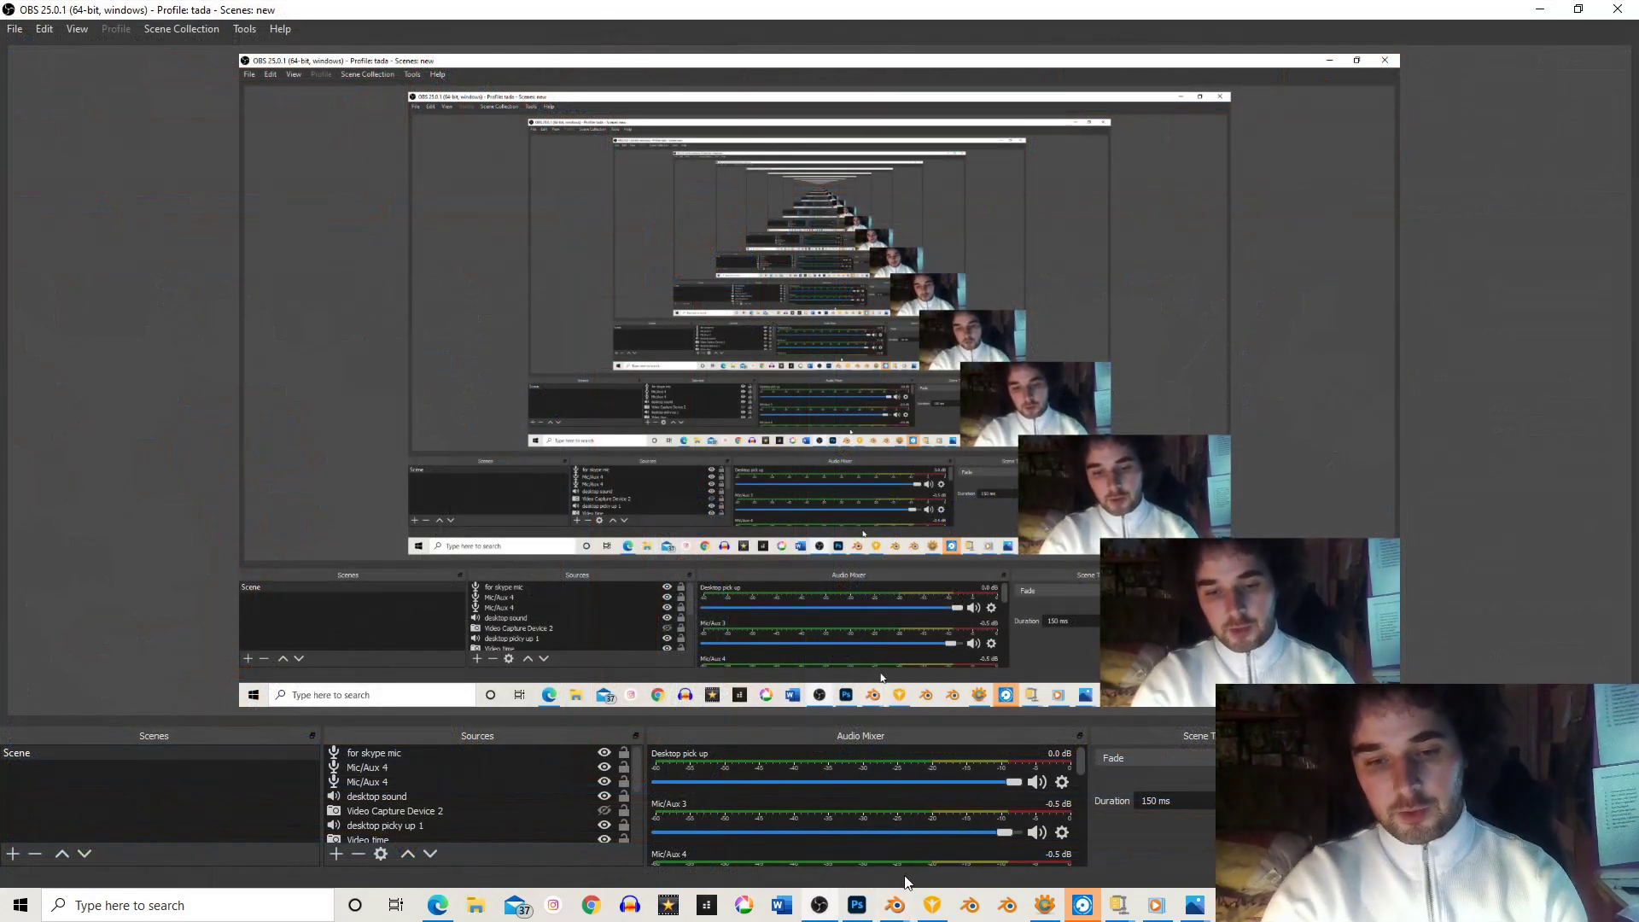
- Switch to the file Payeeta Factory - Far side of building 9.blend and view the rocky hillside with the cylindrical tunnel
mouse_move(895, 907)
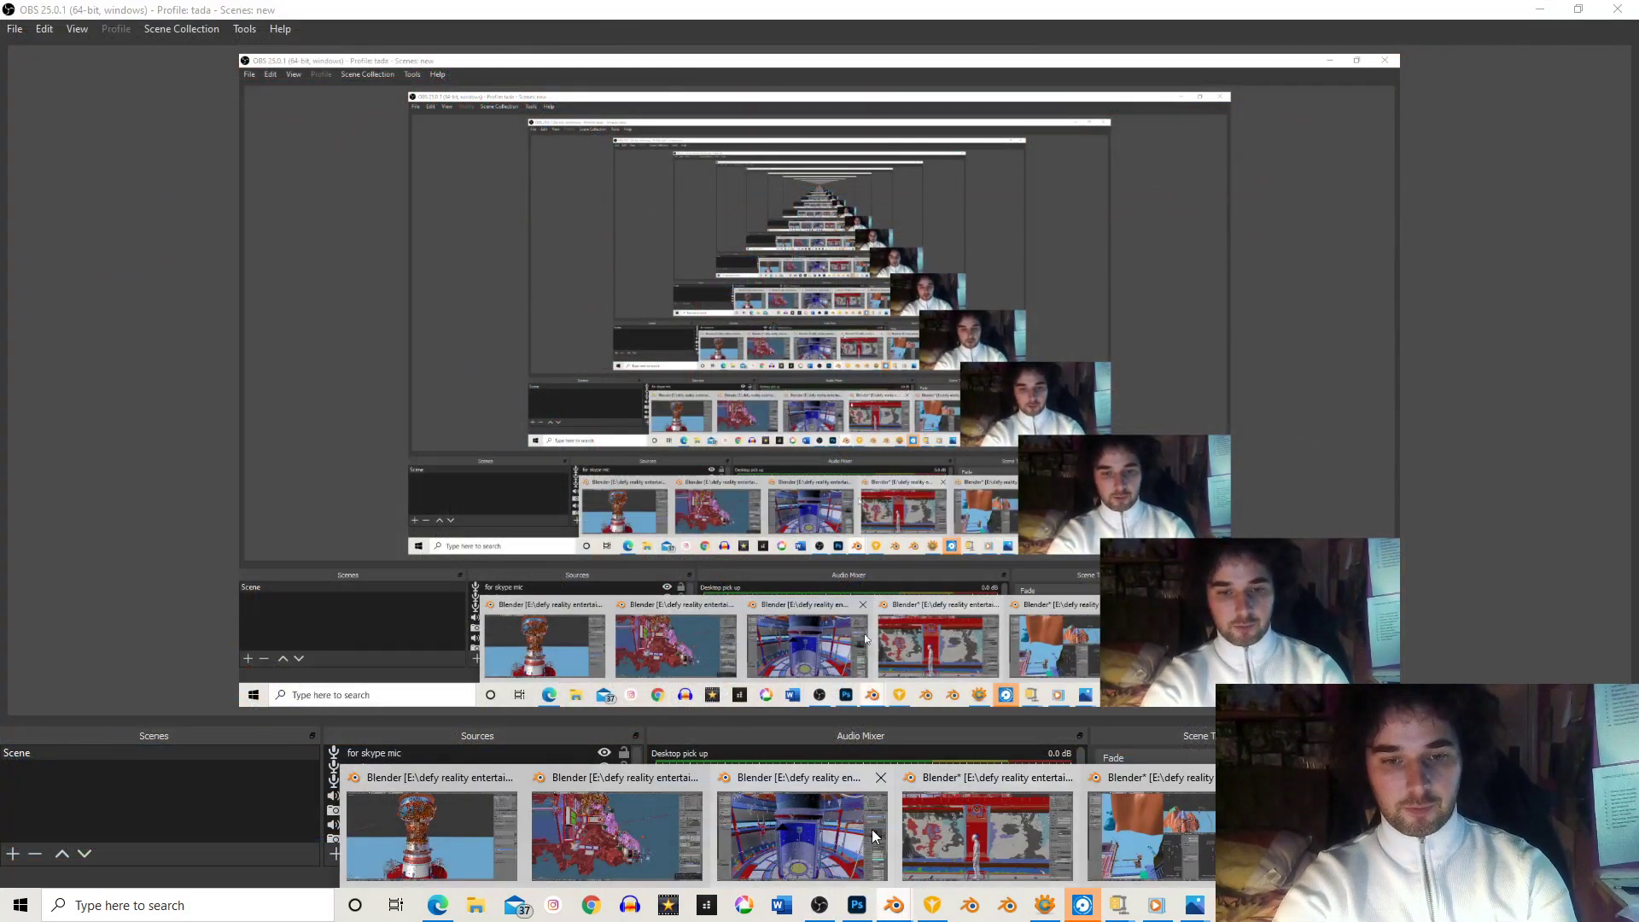
click(576, 823)
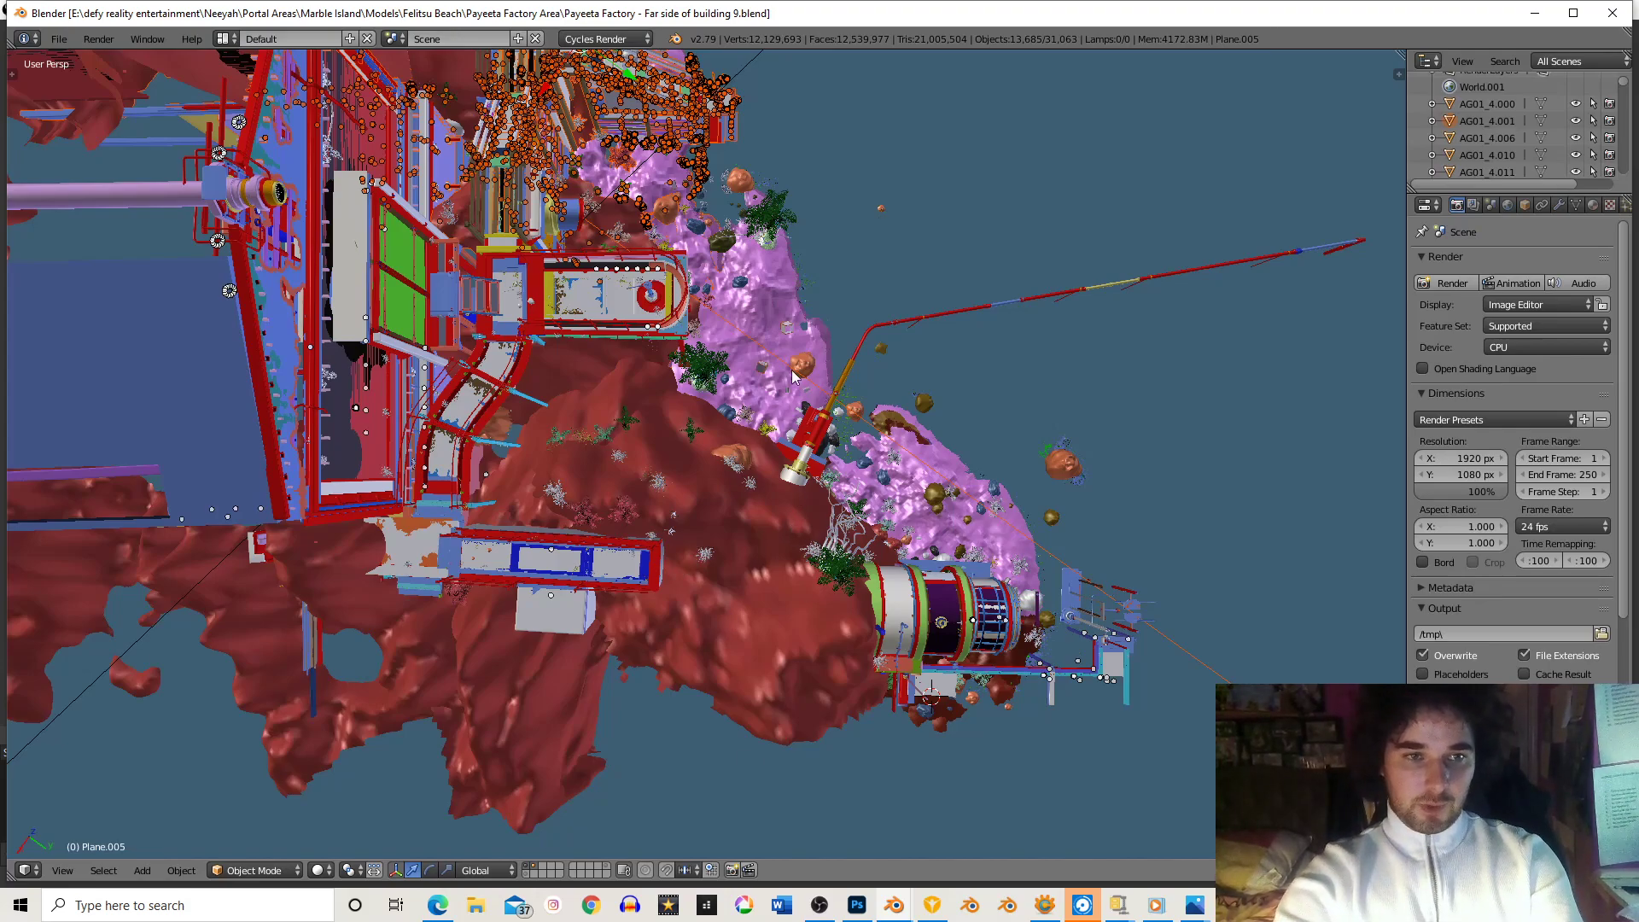
middle_drag(782, 452, 674, 586)
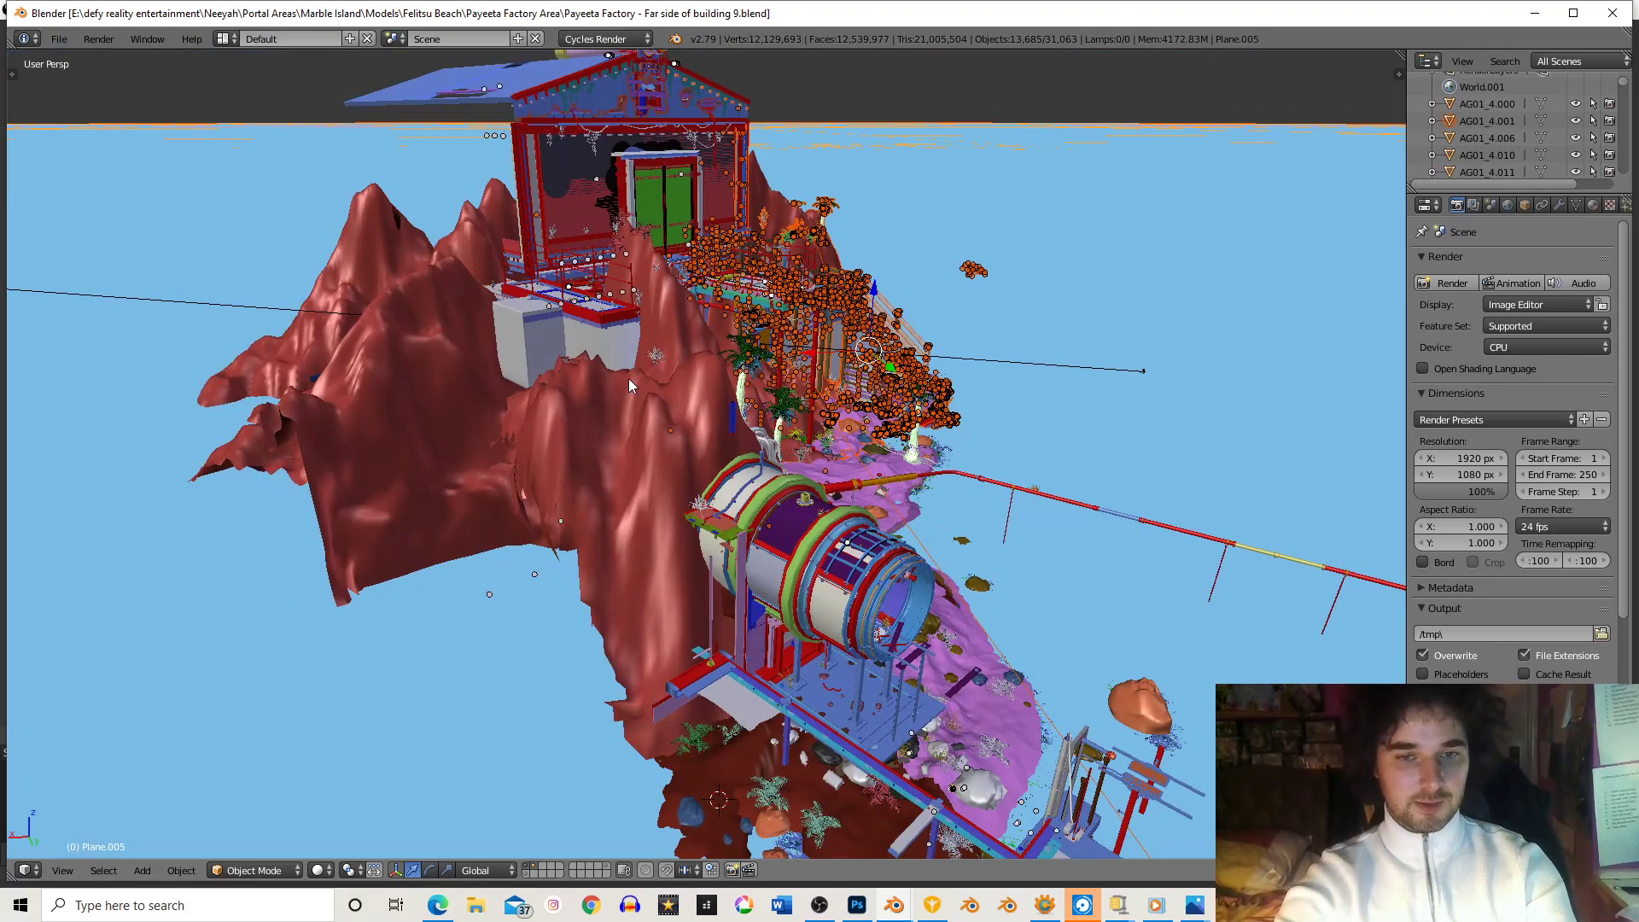
- Return to the Payeeta Factory Storage Rail Bunker 1.blend window and view the bunker front from above
mouse_move(895, 900)
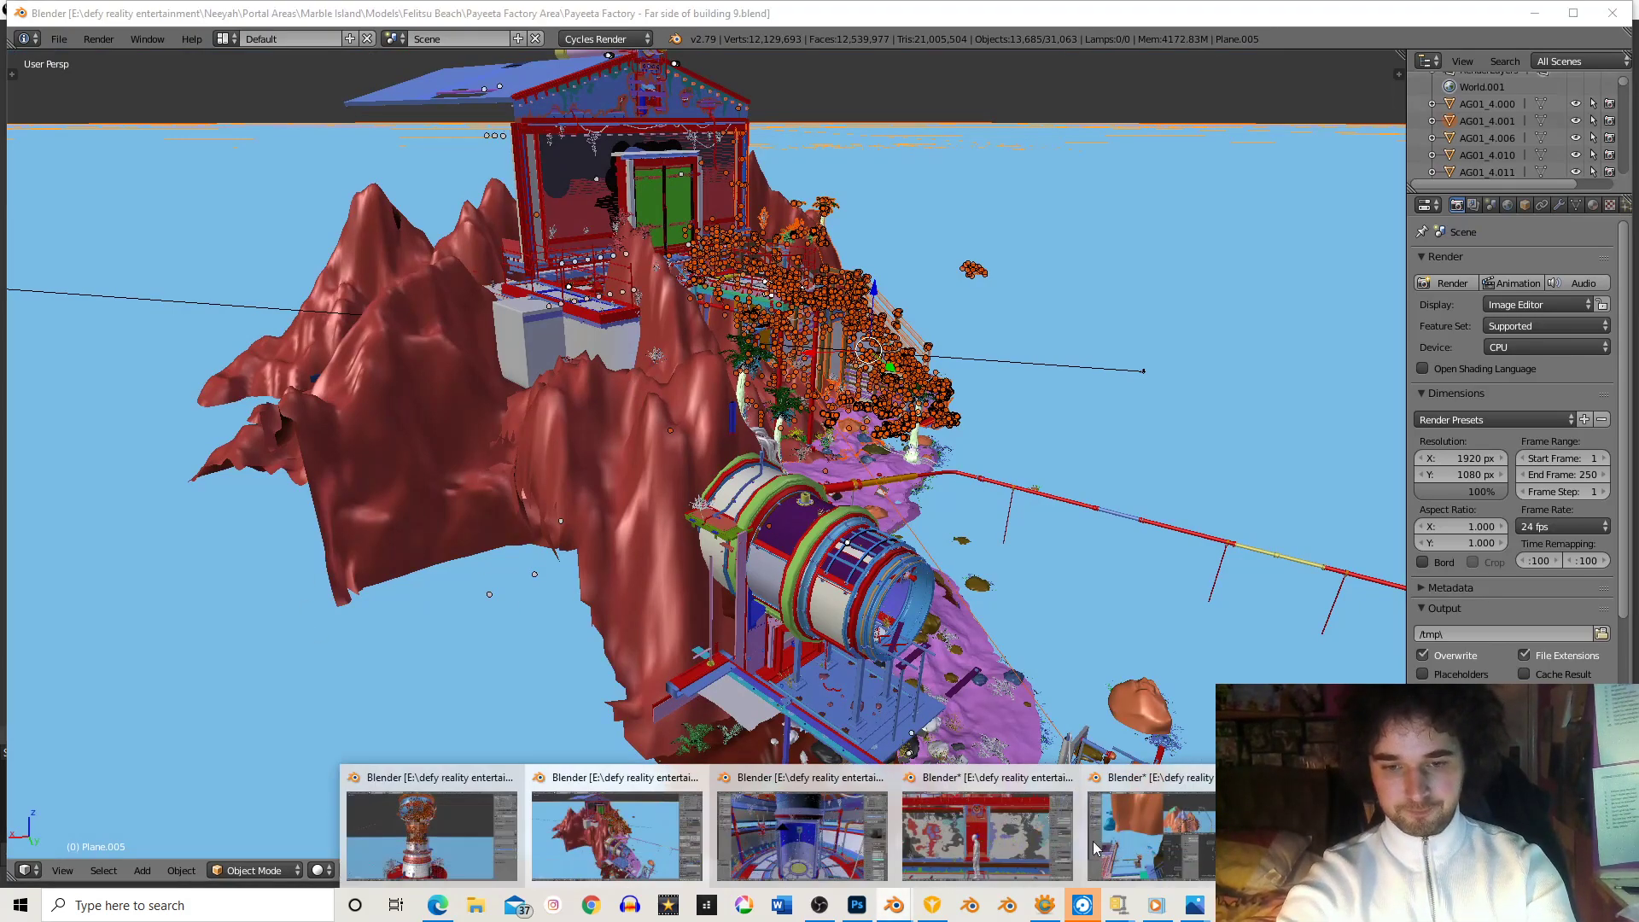
click(973, 839)
middle_drag(731, 253, 515, 268)
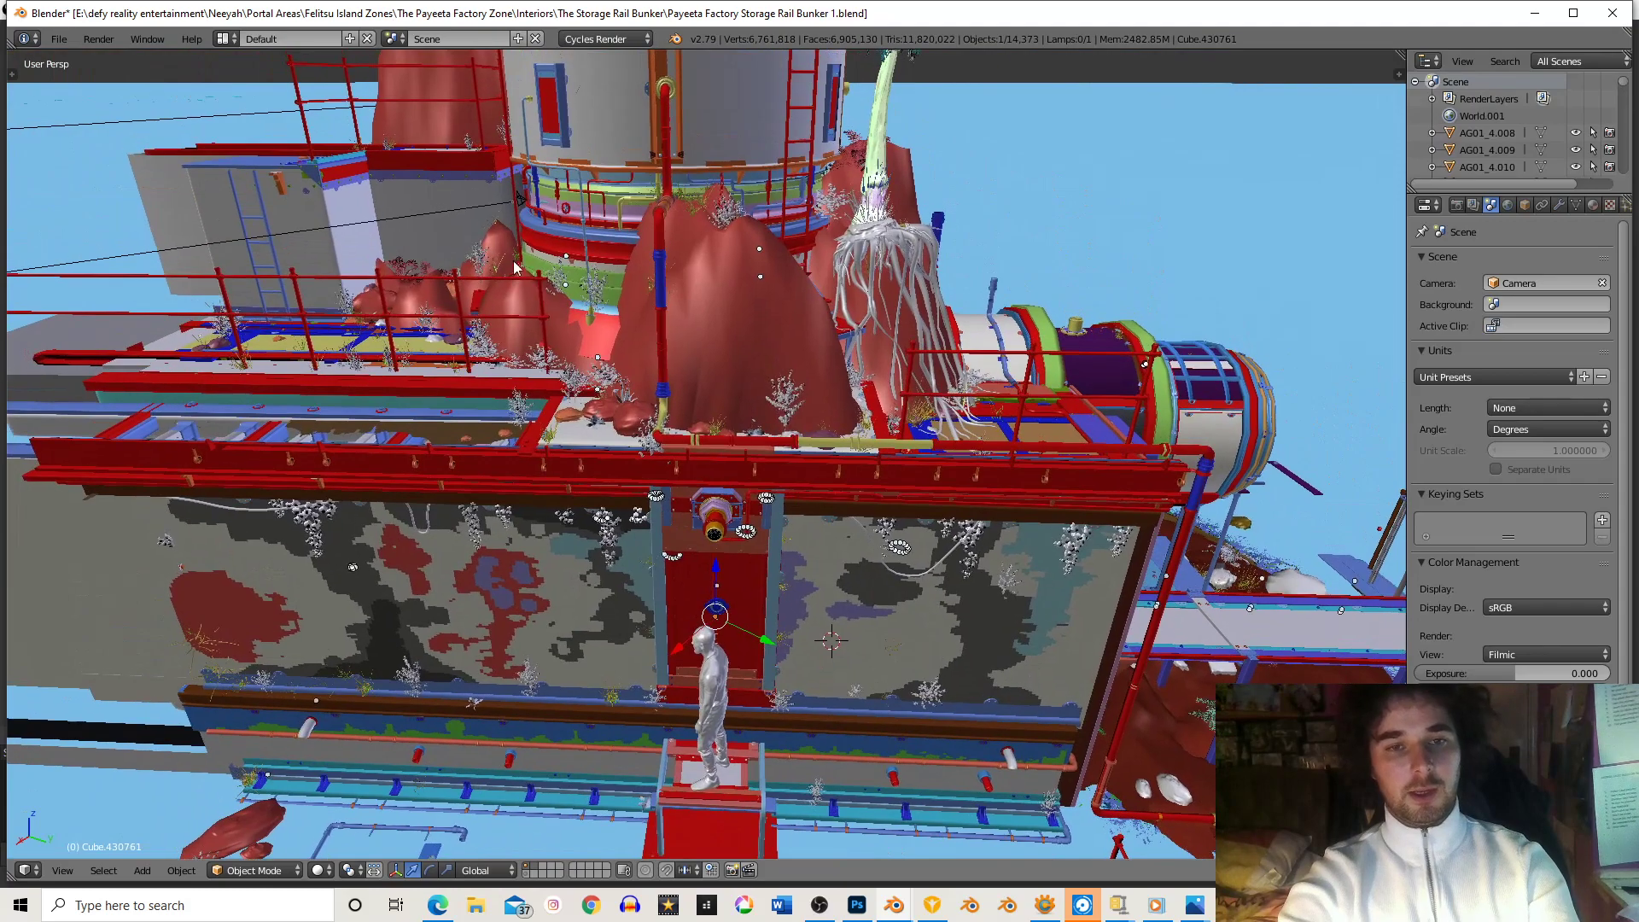
- Reopen the Far side of building 9.blend window and examine the gabled building, its walkways and the hillside from the front and above
mouse_move(970, 905)
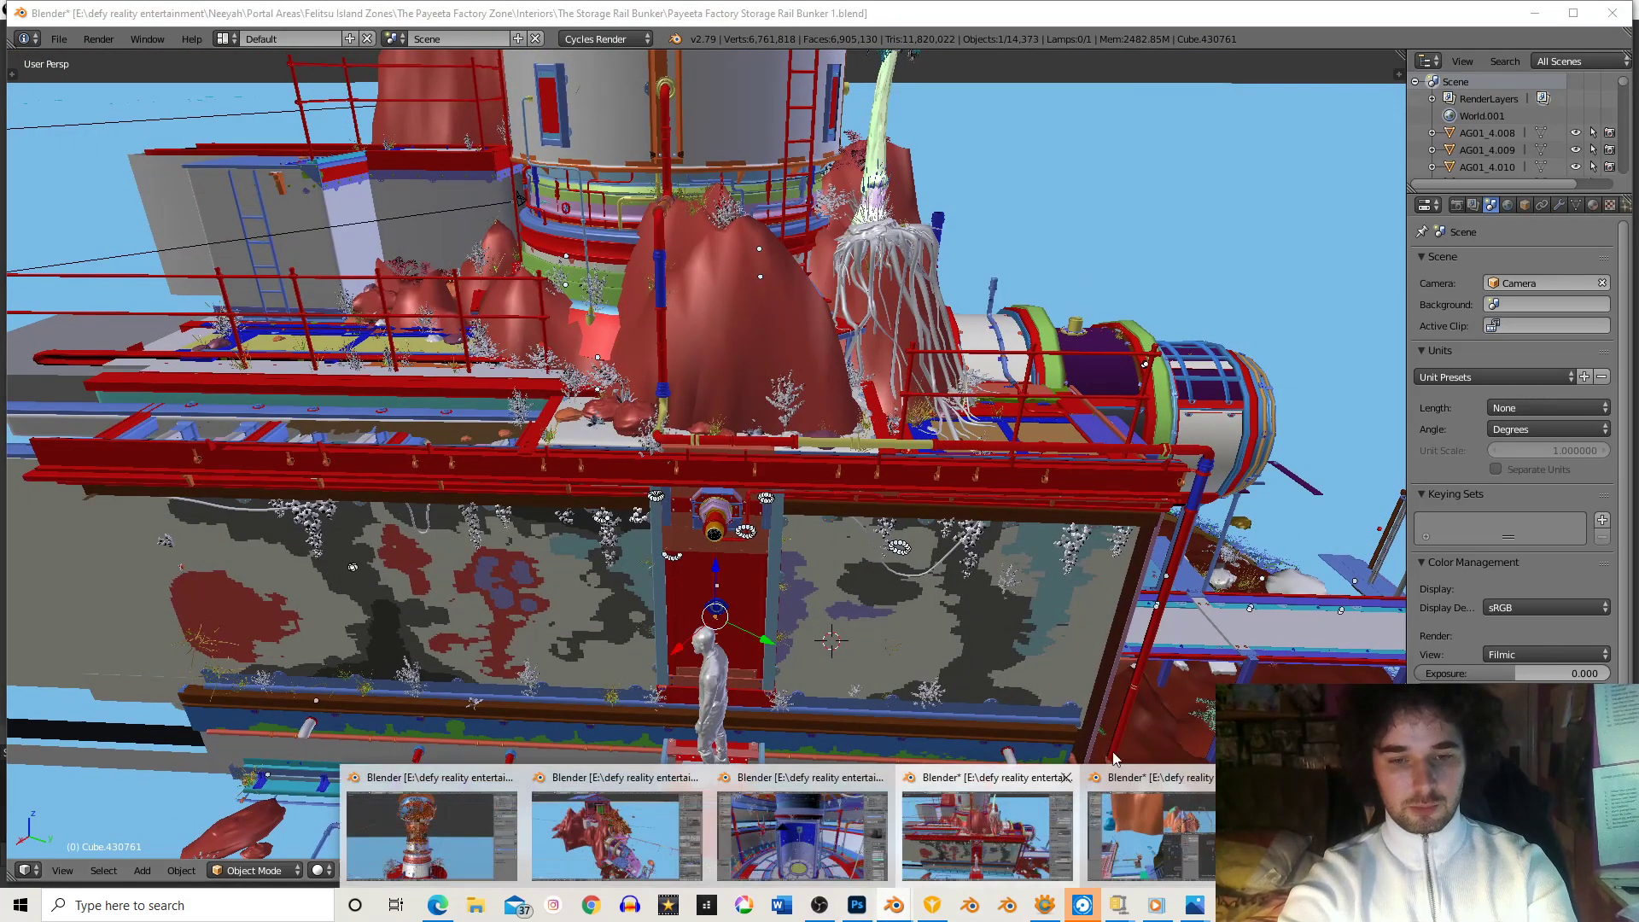
click(615, 833)
middle_drag(890, 369, 854, 542)
middle_drag(835, 690, 719, 499)
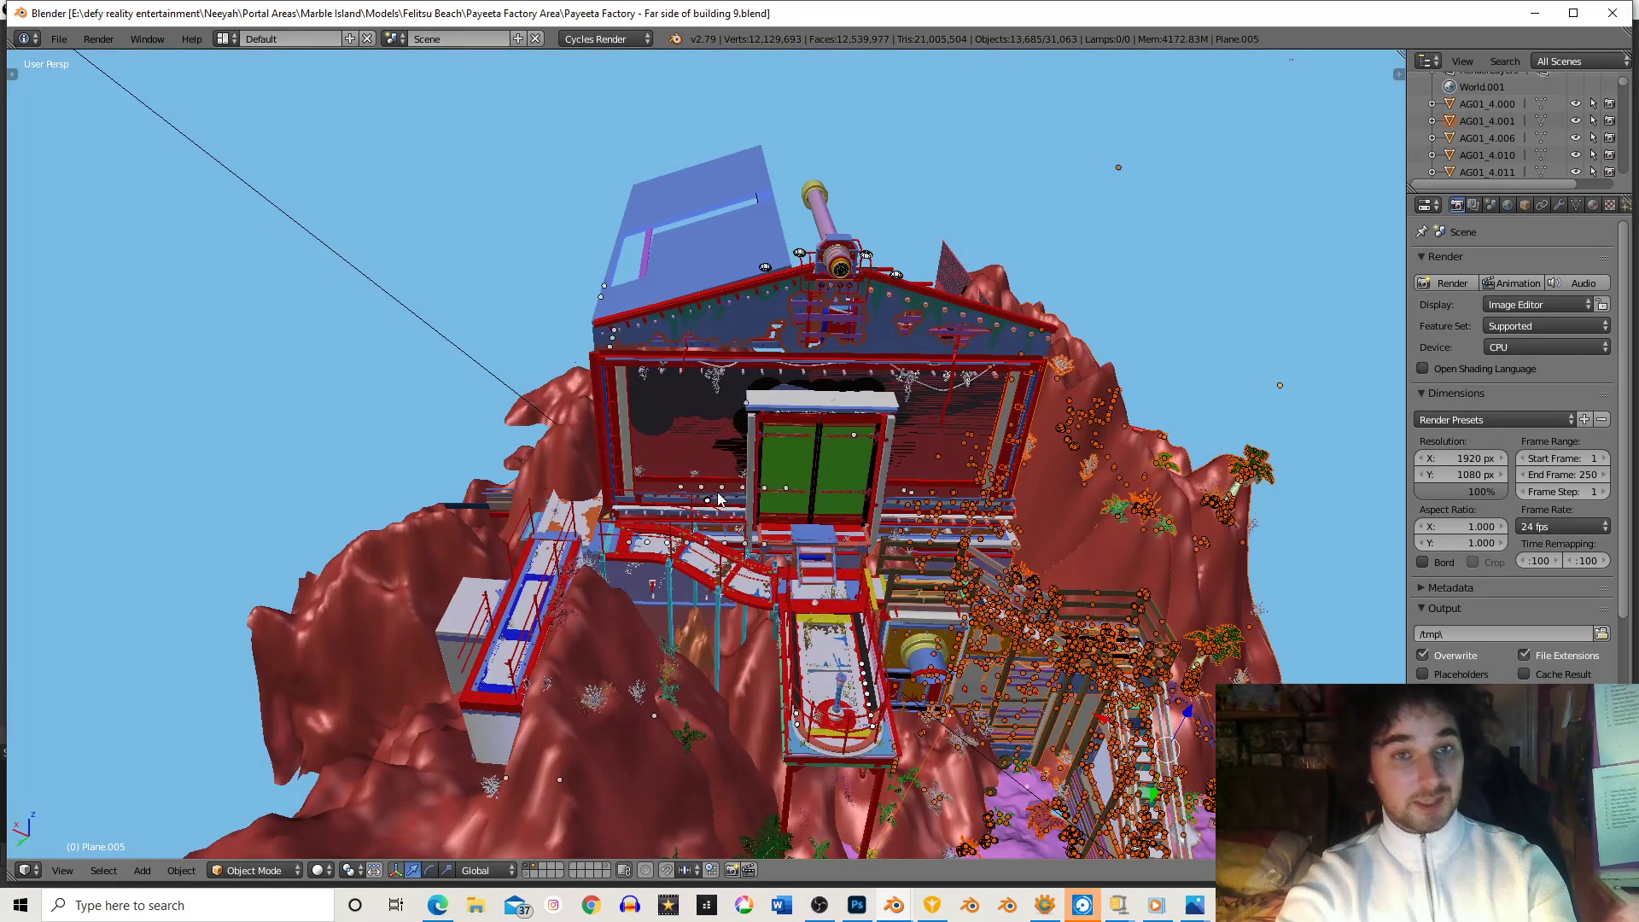
shift+middle_drag(958, 591, 680, 432)
scroll(801, 309, up, 1)
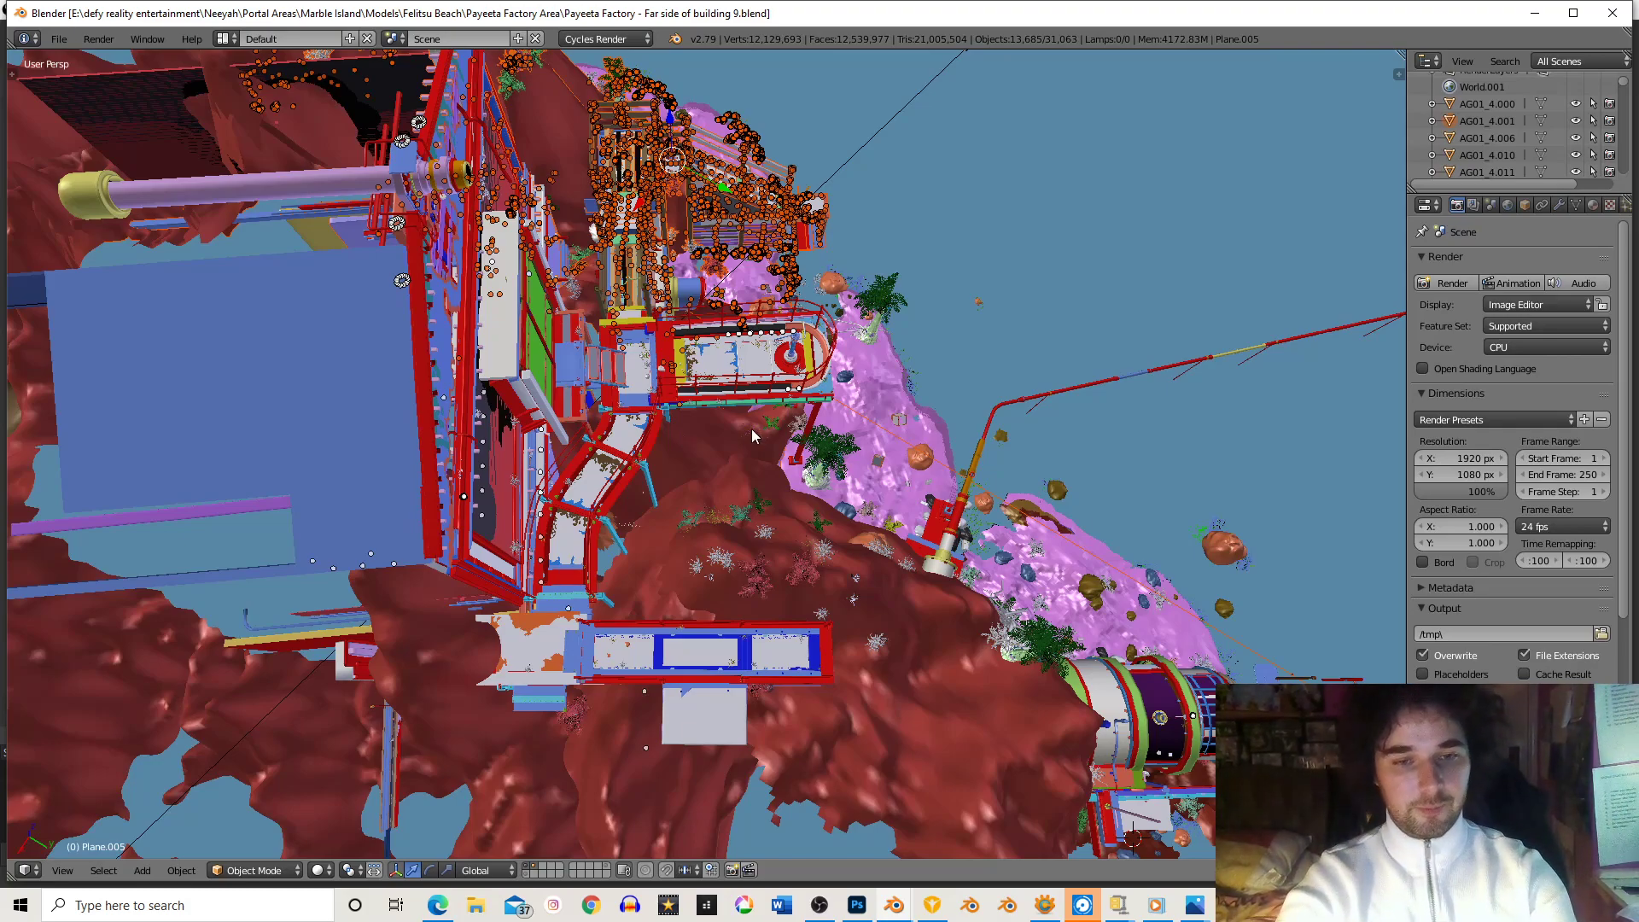
shift+middle_drag(752, 429, 702, 369)
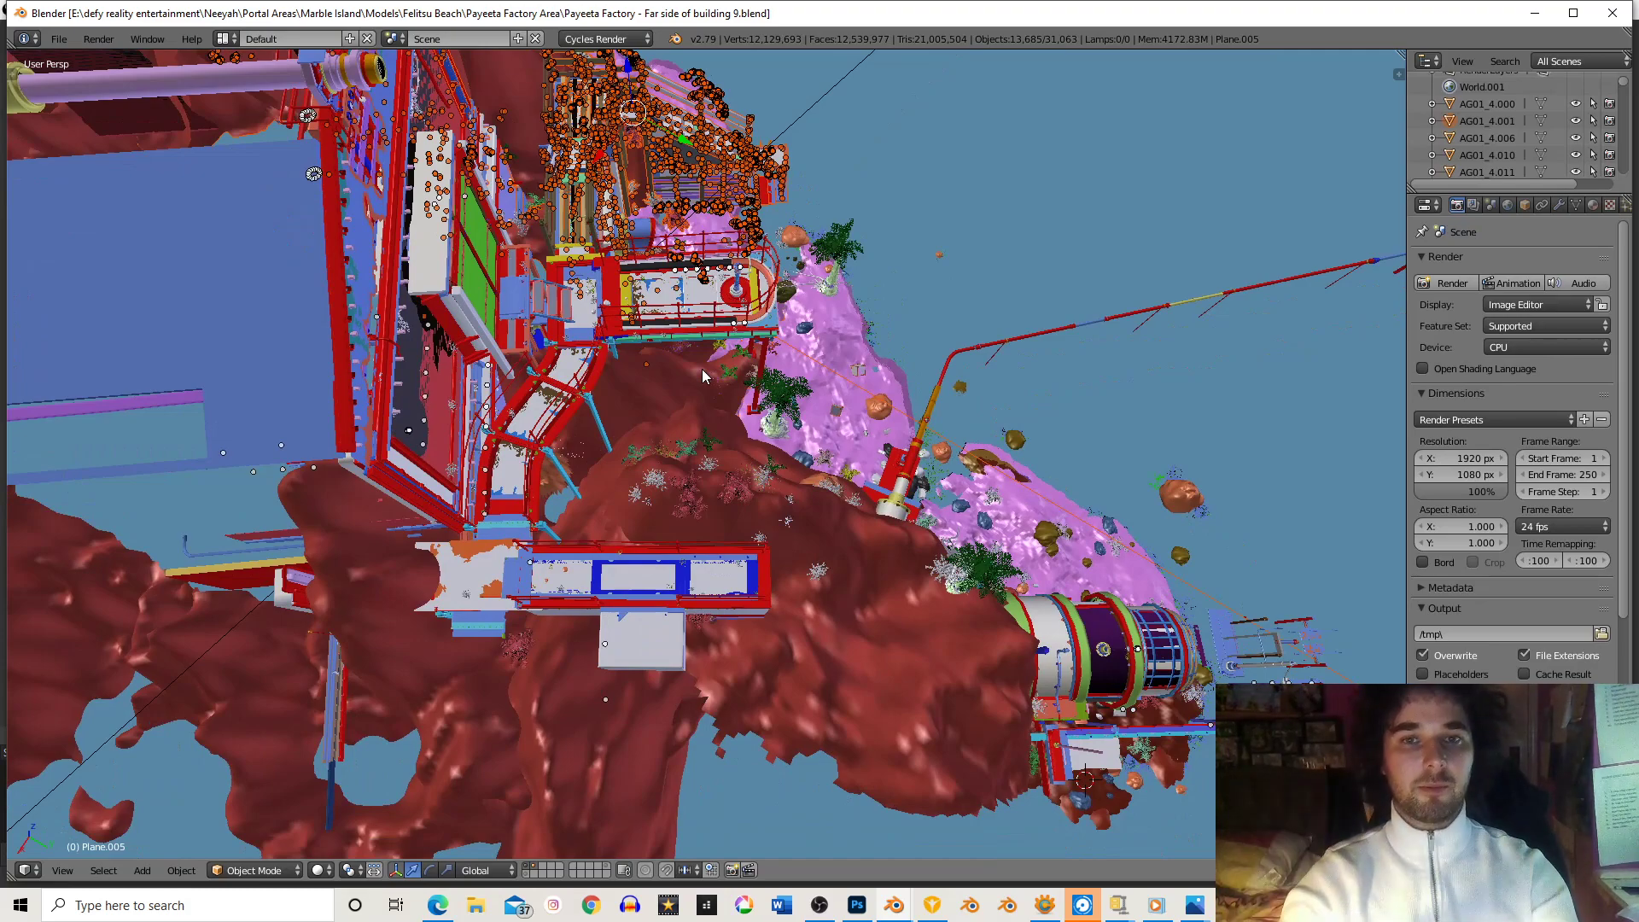
- Examine the hillside walkways and cylindrical tunnel from above, and the gabled building's green doors, clock and stairs from the front
mouse_move(688, 448)
middle_down()
mouse_move(689, 478)
mouse_move(700, 444)
middle_up()
middle_drag(729, 542, 725, 520)
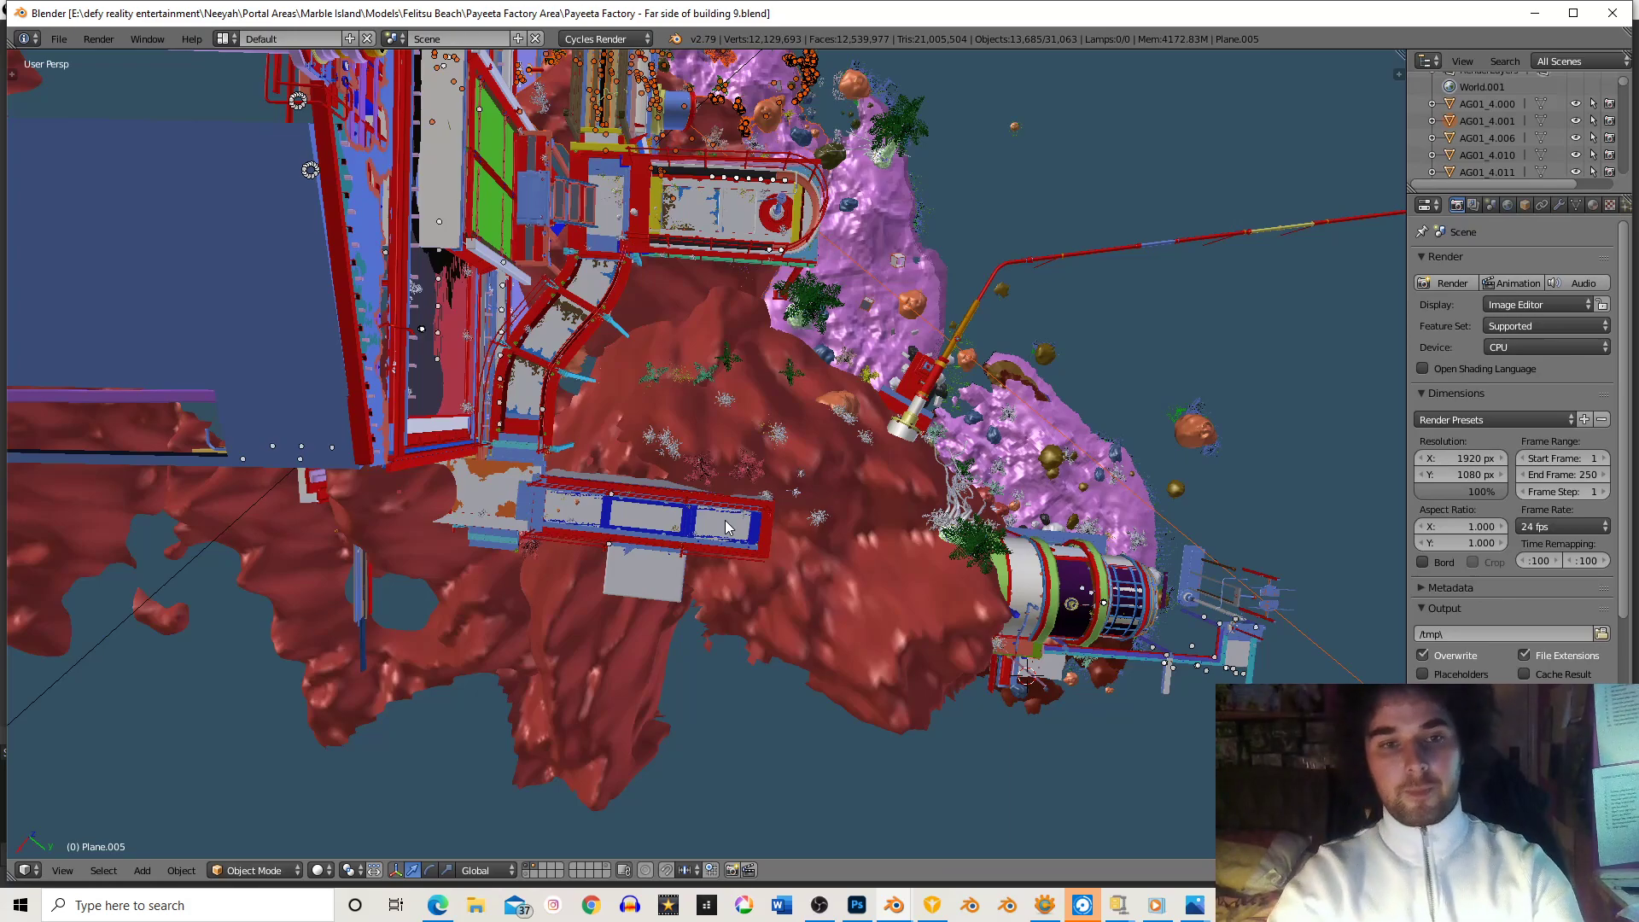
mouse_move(739, 522)
middle_down()
mouse_move(768, 478)
mouse_move(767, 510)
mouse_move(777, 488)
mouse_move(791, 499)
mouse_move(764, 506)
middle_up()
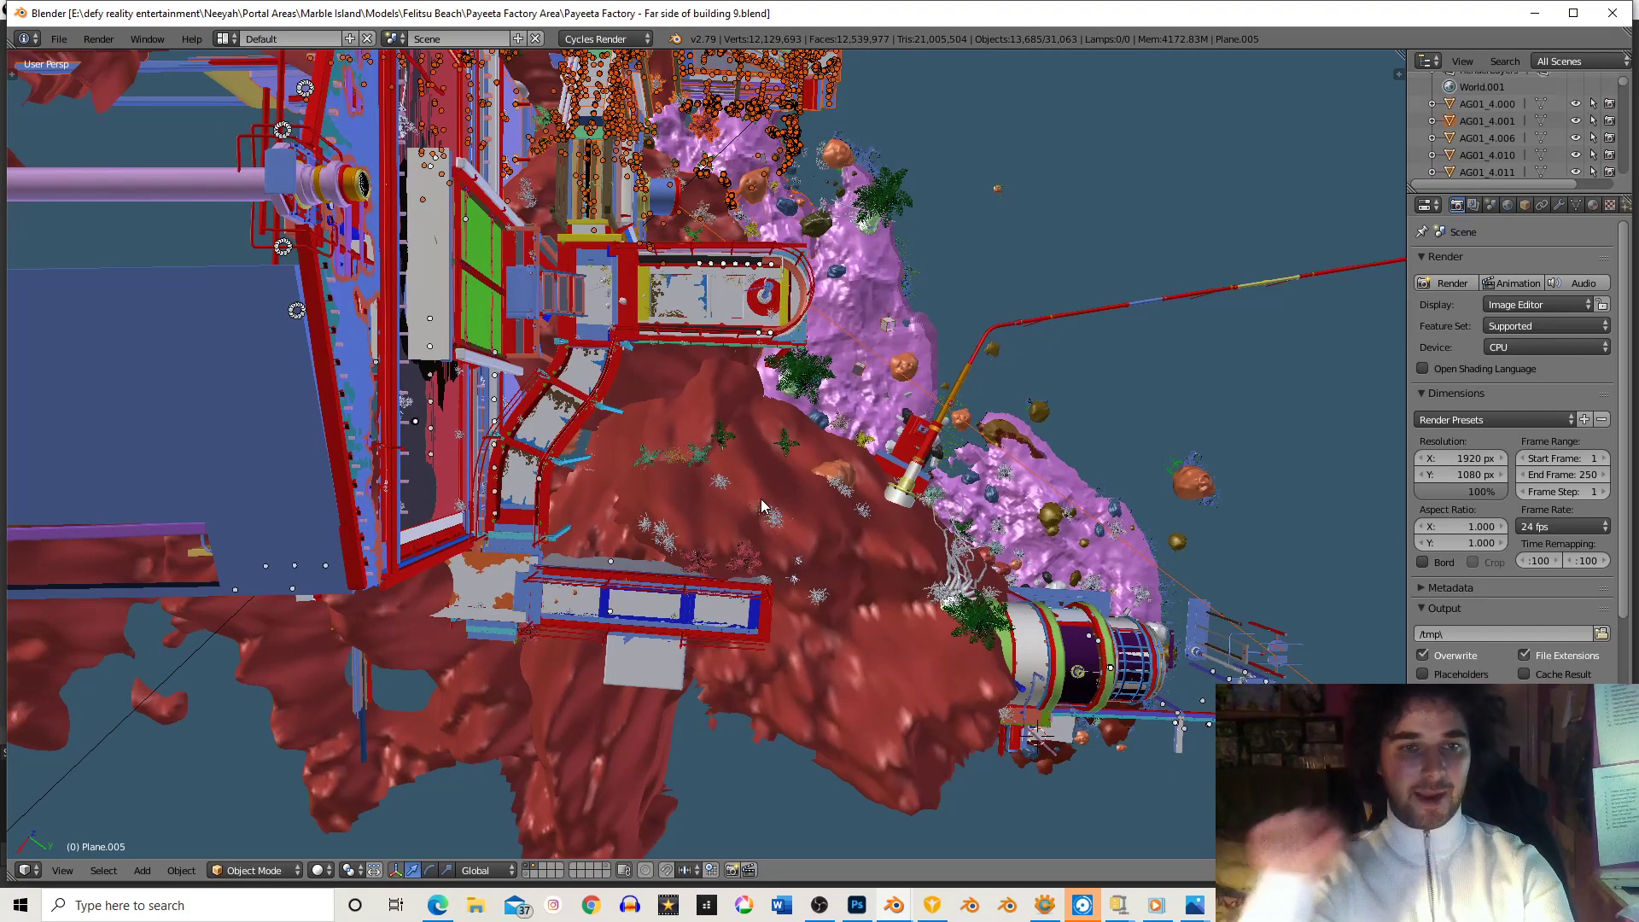
middle_drag(695, 406, 655, 299)
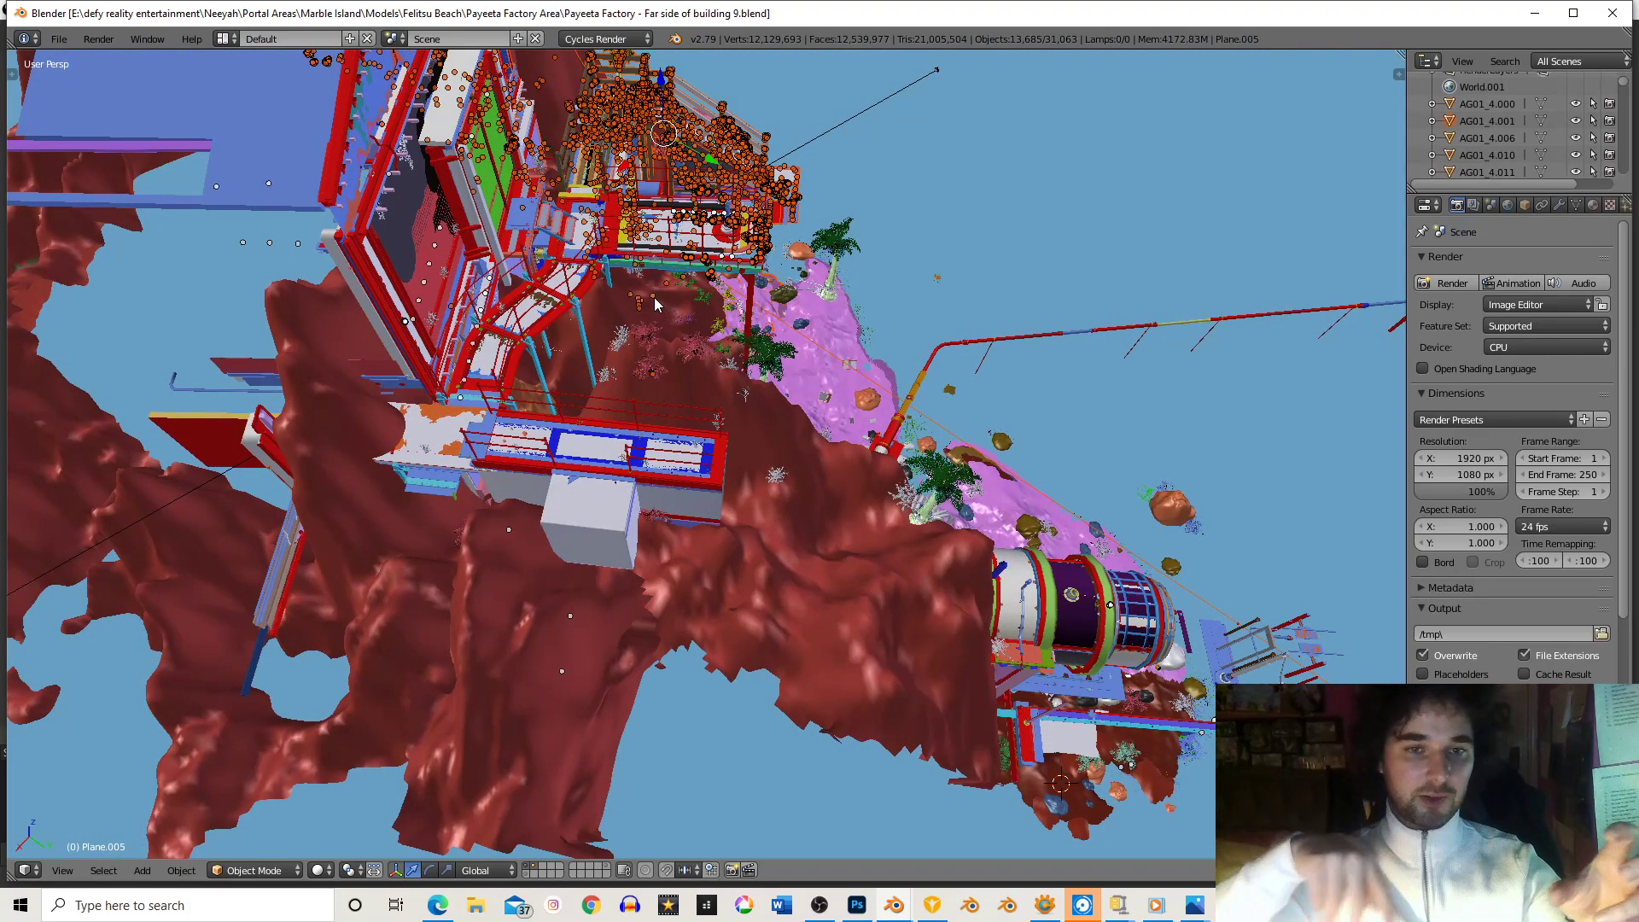
middle_drag(647, 342, 444, 358)
scroll(683, 350, up, 5)
shift+middle_drag(798, 290, 925, 385)
scroll(798, 325, up, 4)
shift+middle_drag(683, 337, 653, 418)
scroll(705, 423, down, 3)
scroll(632, 361, down, 4)
scroll(713, 457, up, 3)
middle_drag(724, 471, 725, 388)
scroll(811, 352, down, 5)
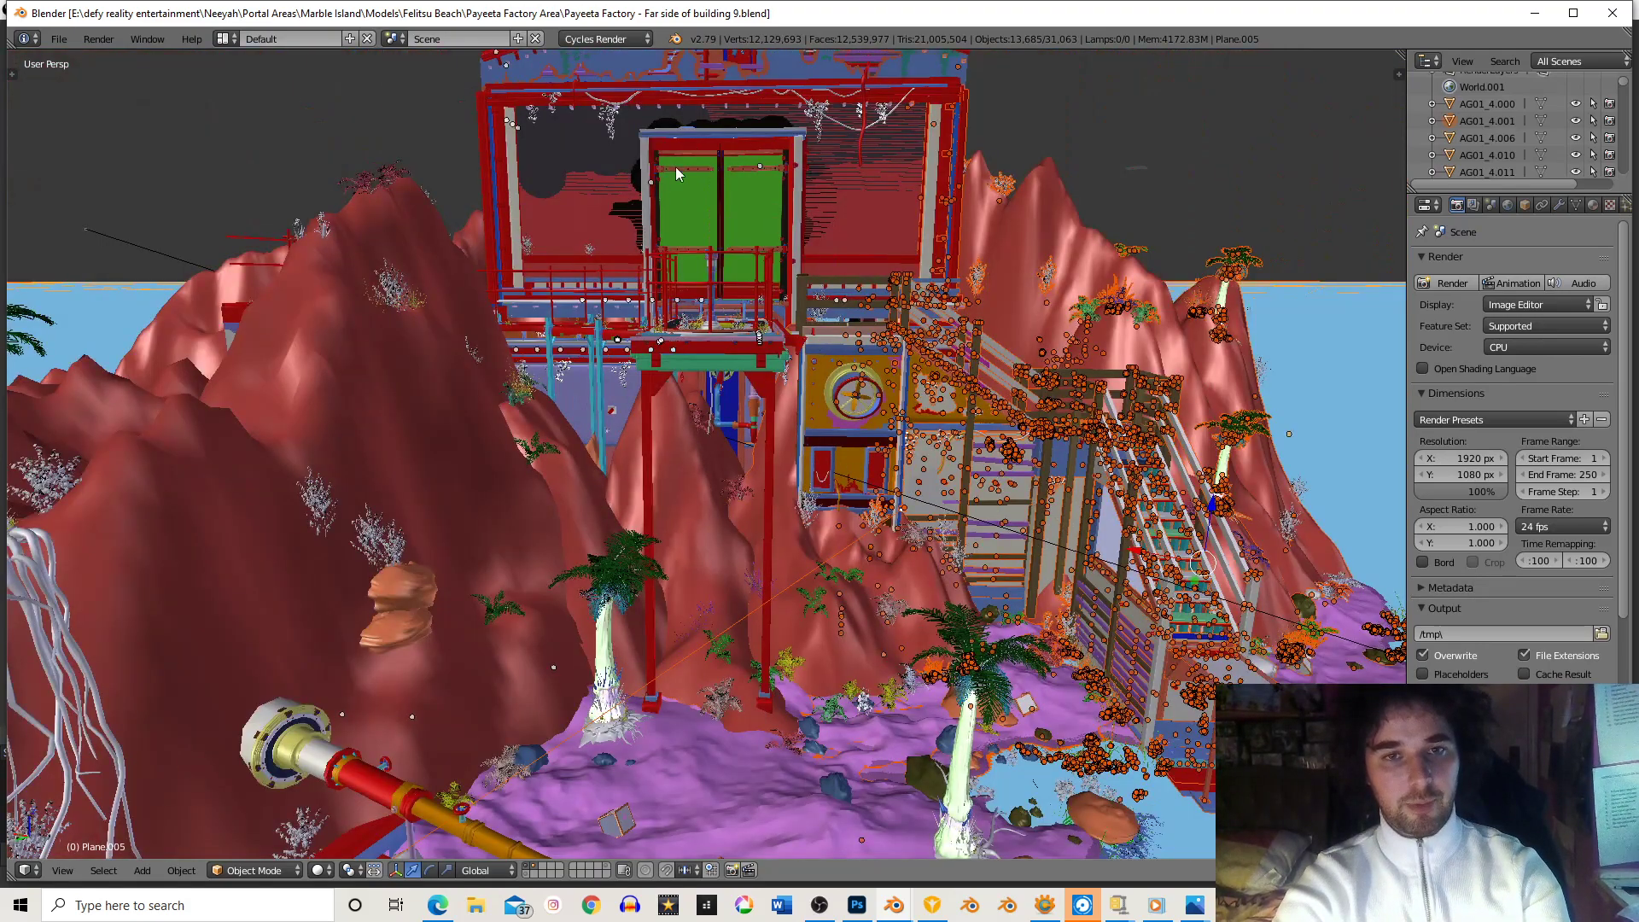
shift+middle_drag(754, 217, 744, 271)
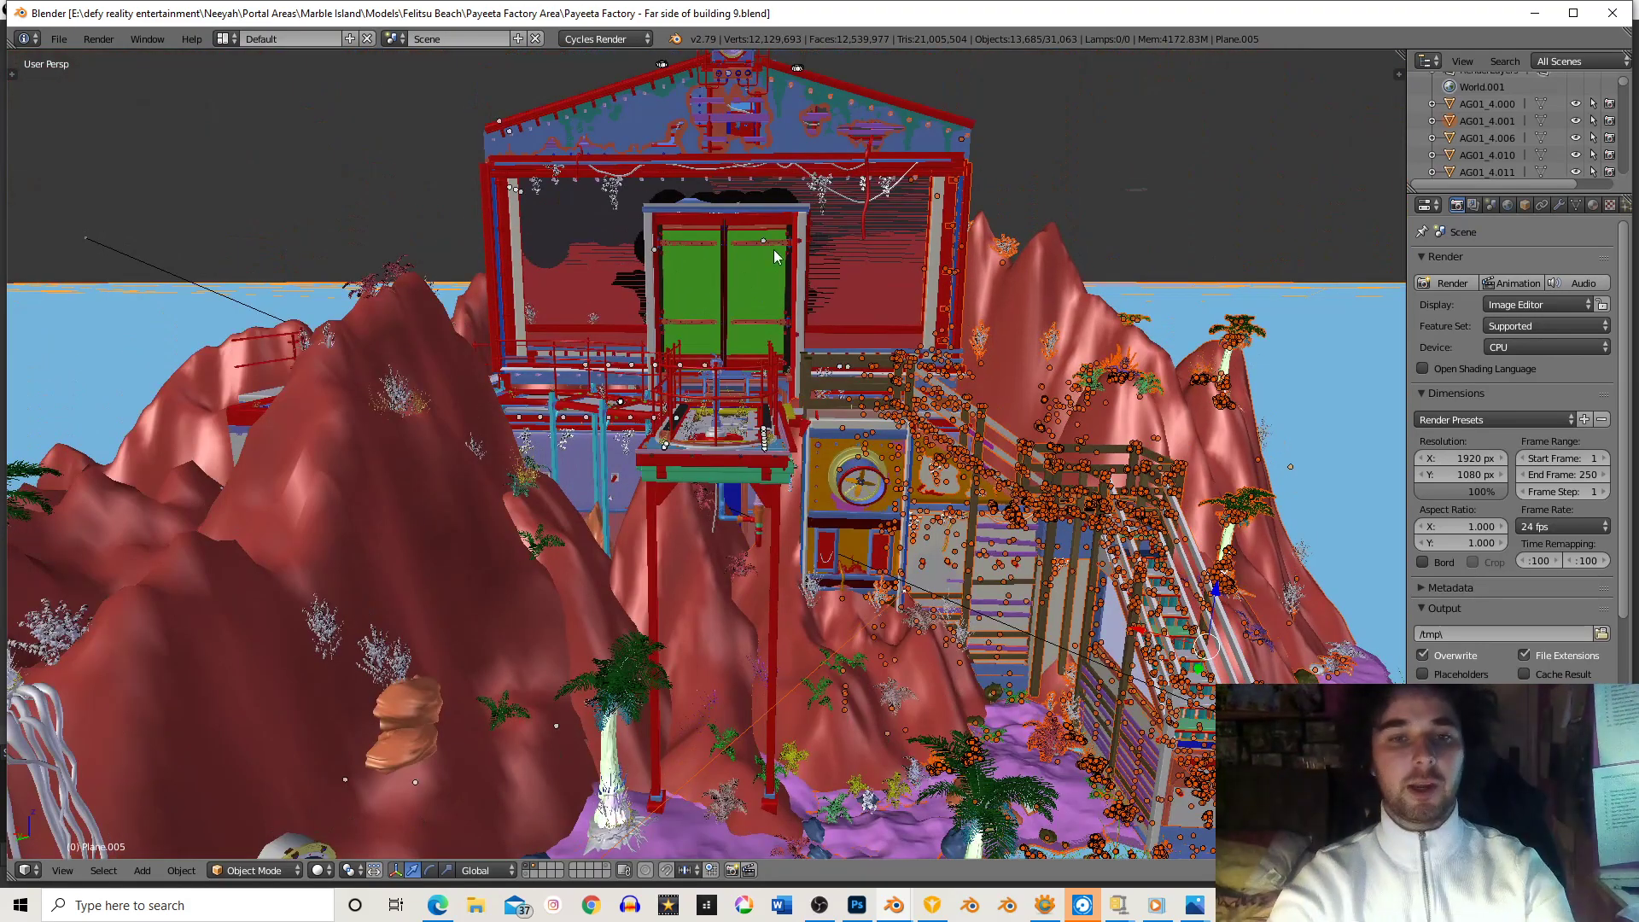
scroll(766, 534, up, 1)
shift+middle_drag(502, 638, 839, 538)
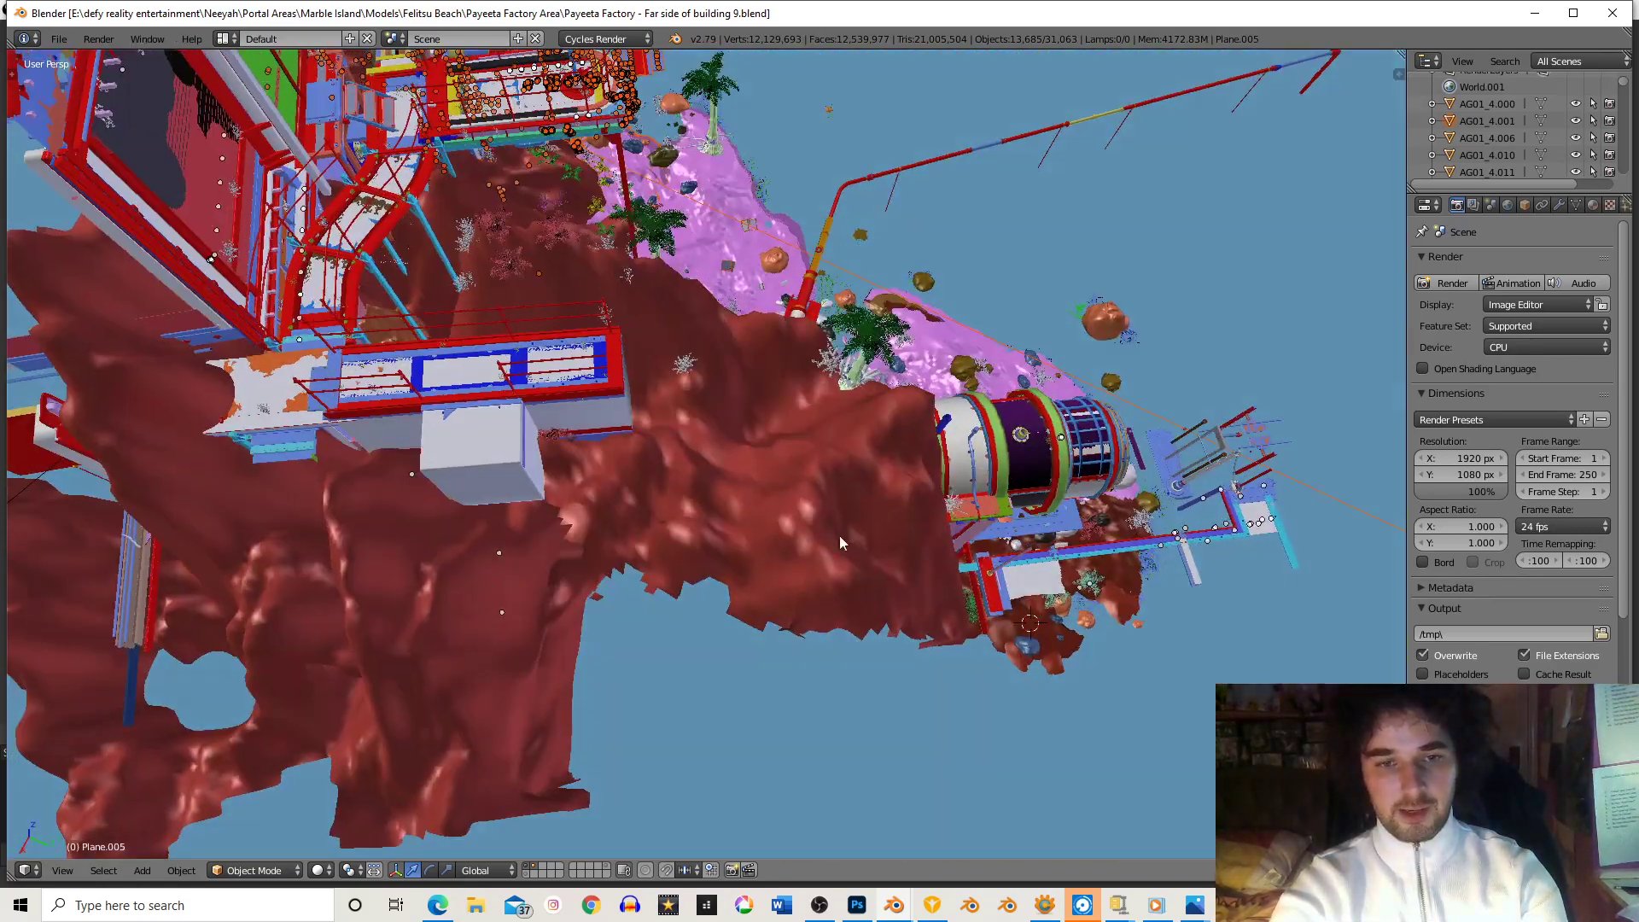
- Switch to the Payeeta Factory Storage Rail Bunker 1.blend window and examine the bunker's rooftop, front wall and the figure at the door
click(911, 911)
click(1028, 867)
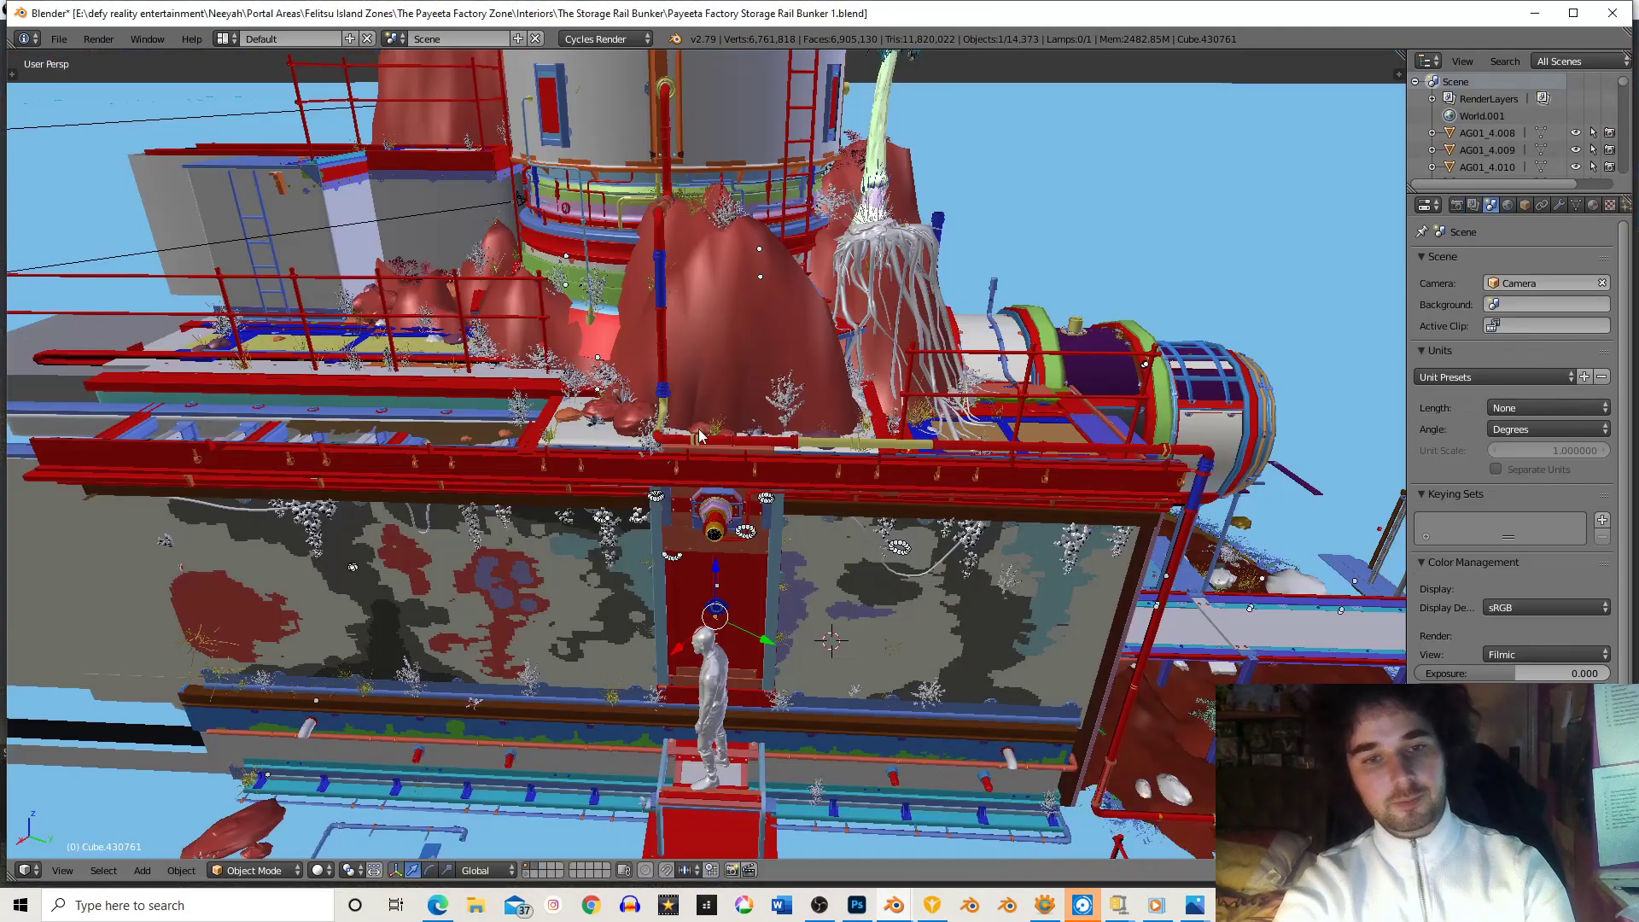
scroll(707, 448, down, 5)
scroll(734, 406, up, 8)
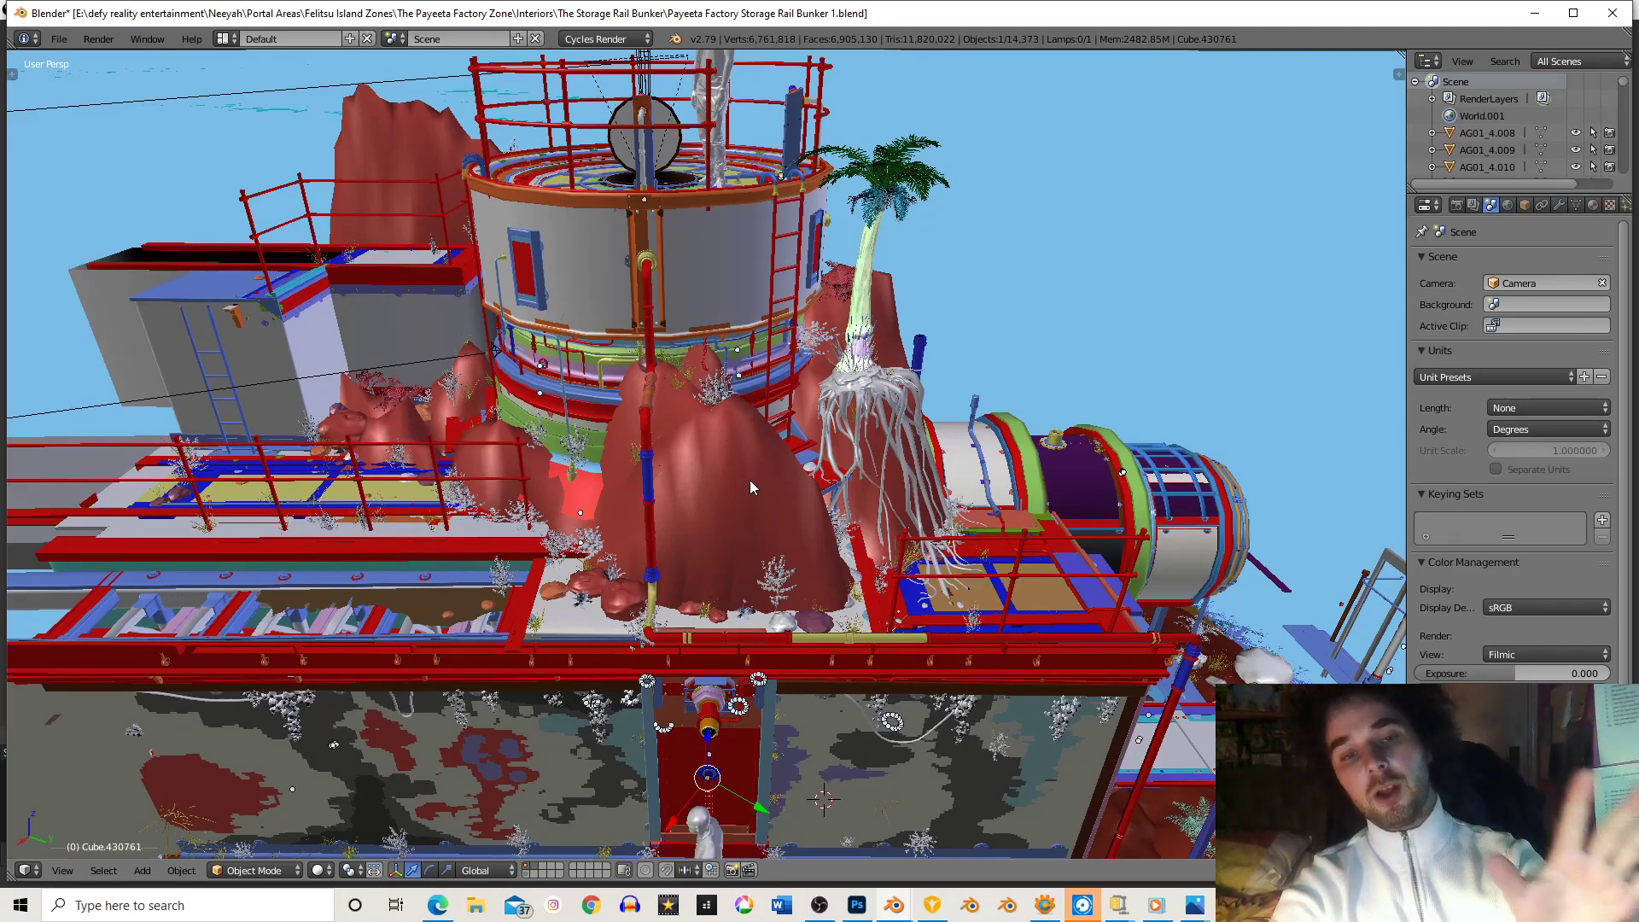
scroll(757, 503, down, 4)
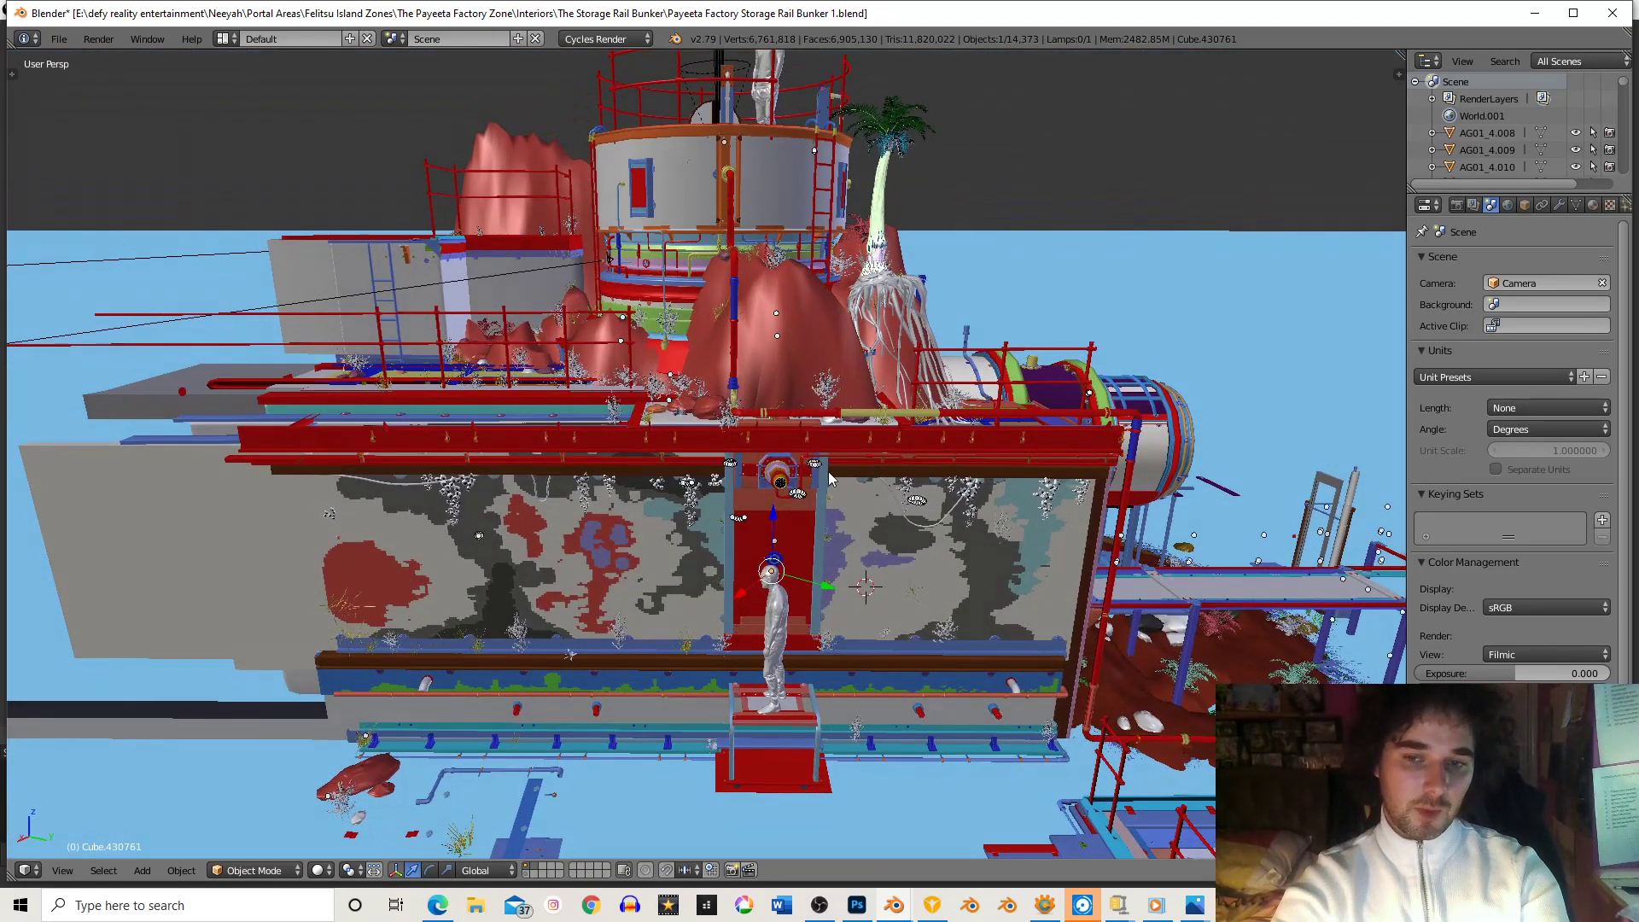
scroll(848, 454, up, 3)
middle_drag(847, 454, 702, 248)
scroll(719, 321, up, 4)
scroll(719, 342, up, 1)
scroll(741, 345, up, 1)
scroll(741, 338, up, 1)
scroll(731, 312, up, 2)
- Rotate the silver figure in front of the red door about 80° around the global Z axis
right_click(652, 526)
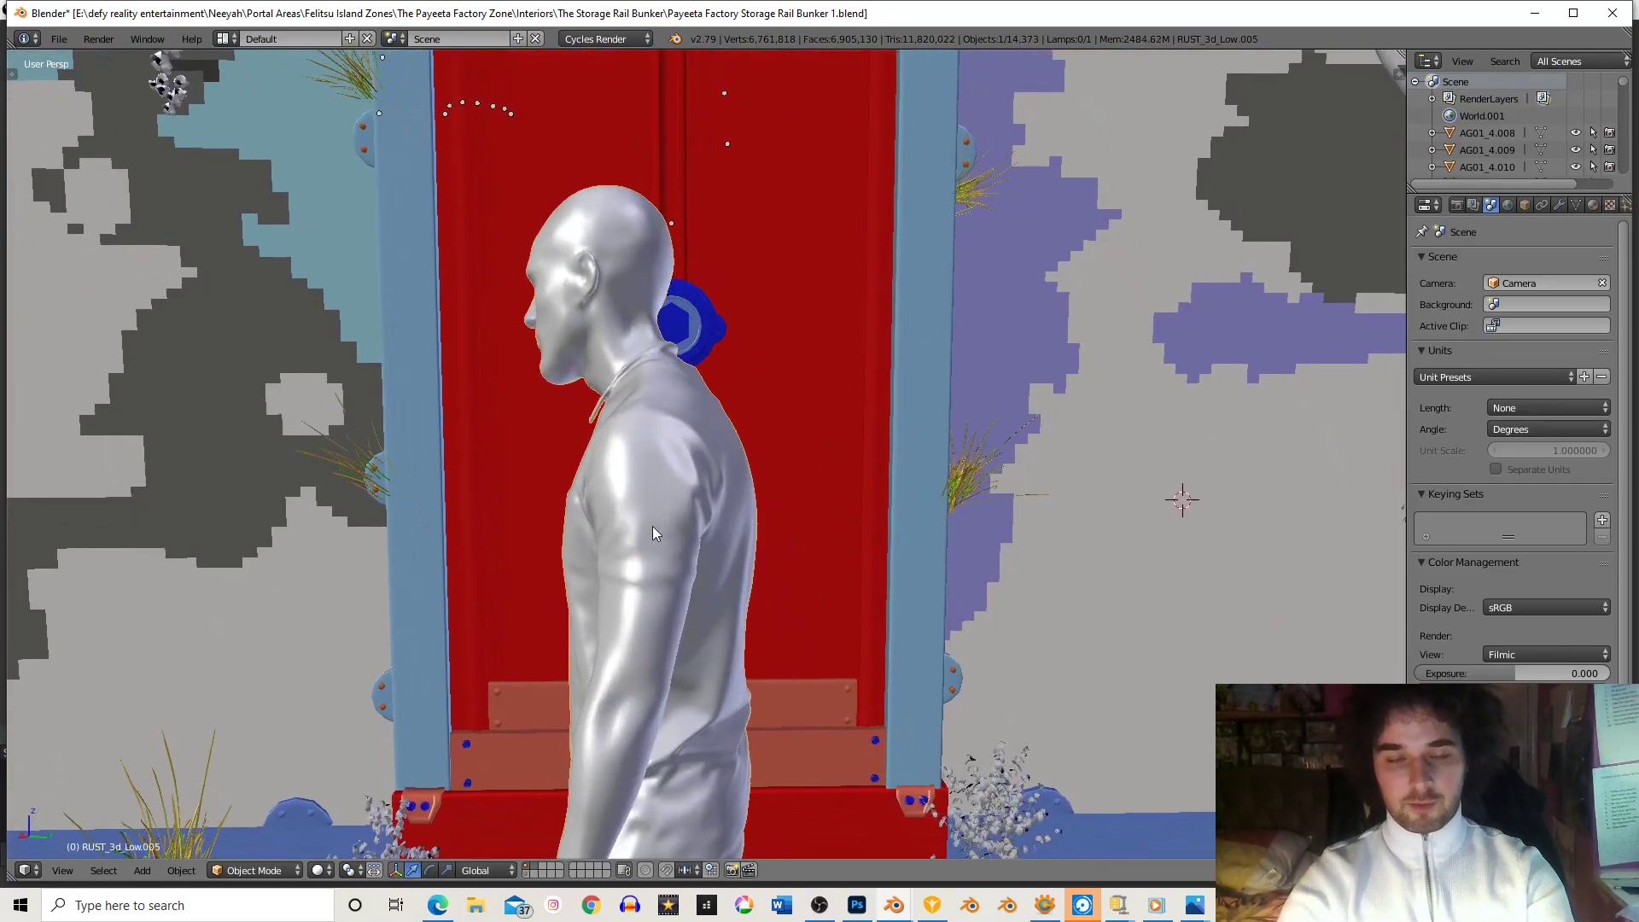
scroll(653, 526, down, 5)
middle_drag(652, 526, 831, 393)
scroll(801, 378, down, 5)
scroll(820, 412, down, 2)
scroll(820, 412, up, 2)
scroll(791, 439, up, 2)
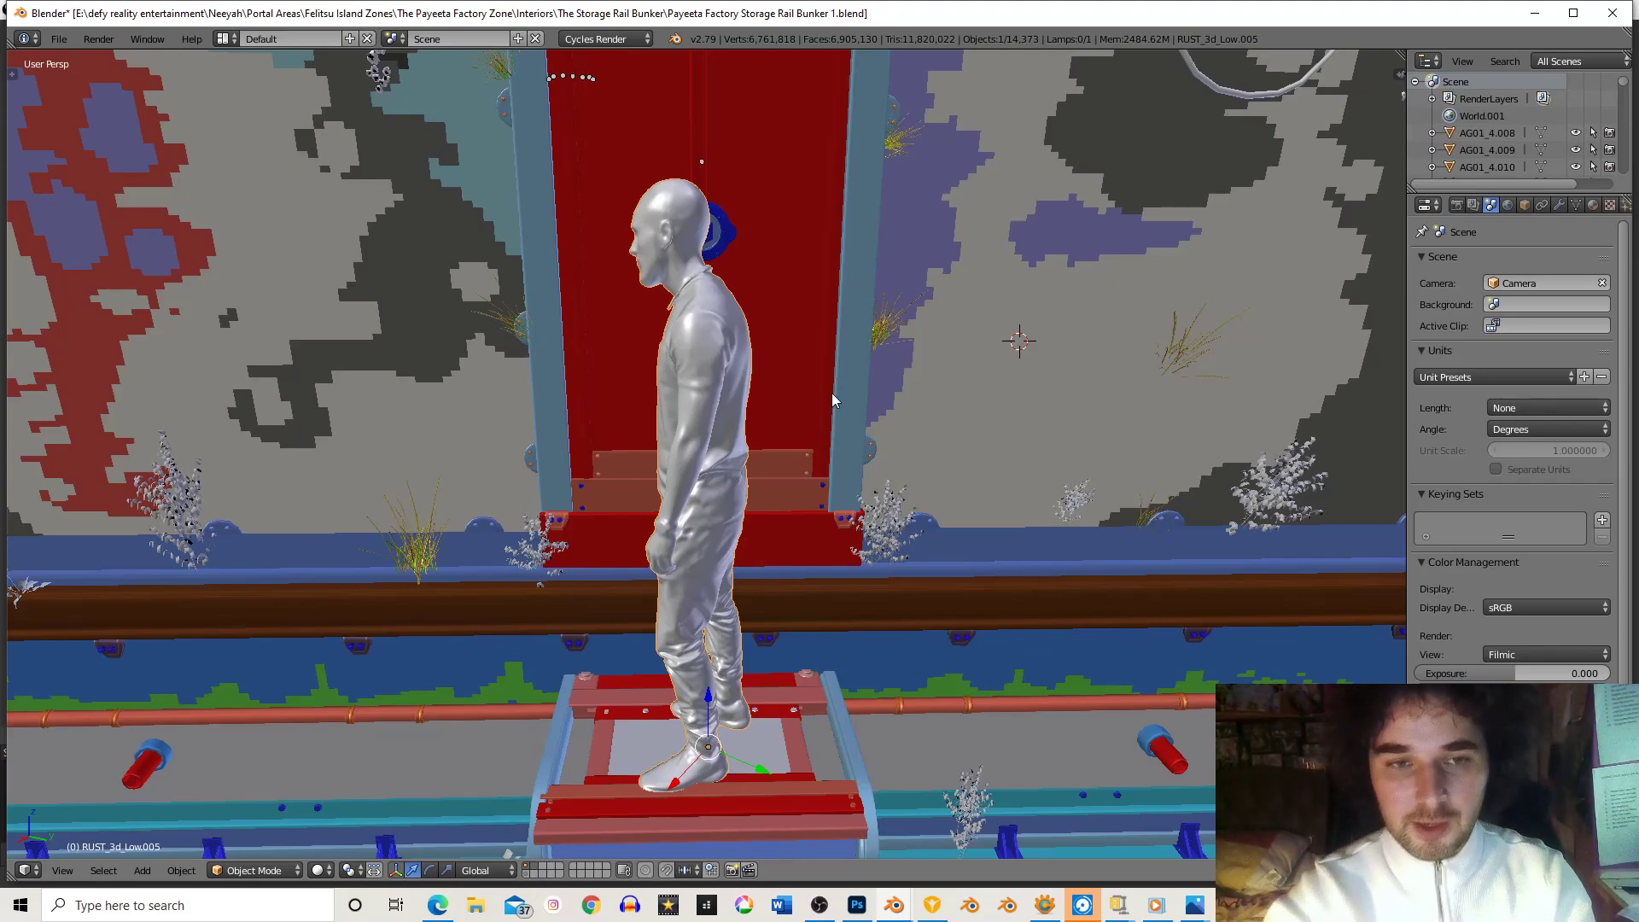
mouse_move(854, 376)
shift+middle_down()
mouse_move(853, 432)
mouse_move(843, 415)
mouse_move(909, 436)
shift+middle_up()
key(r)
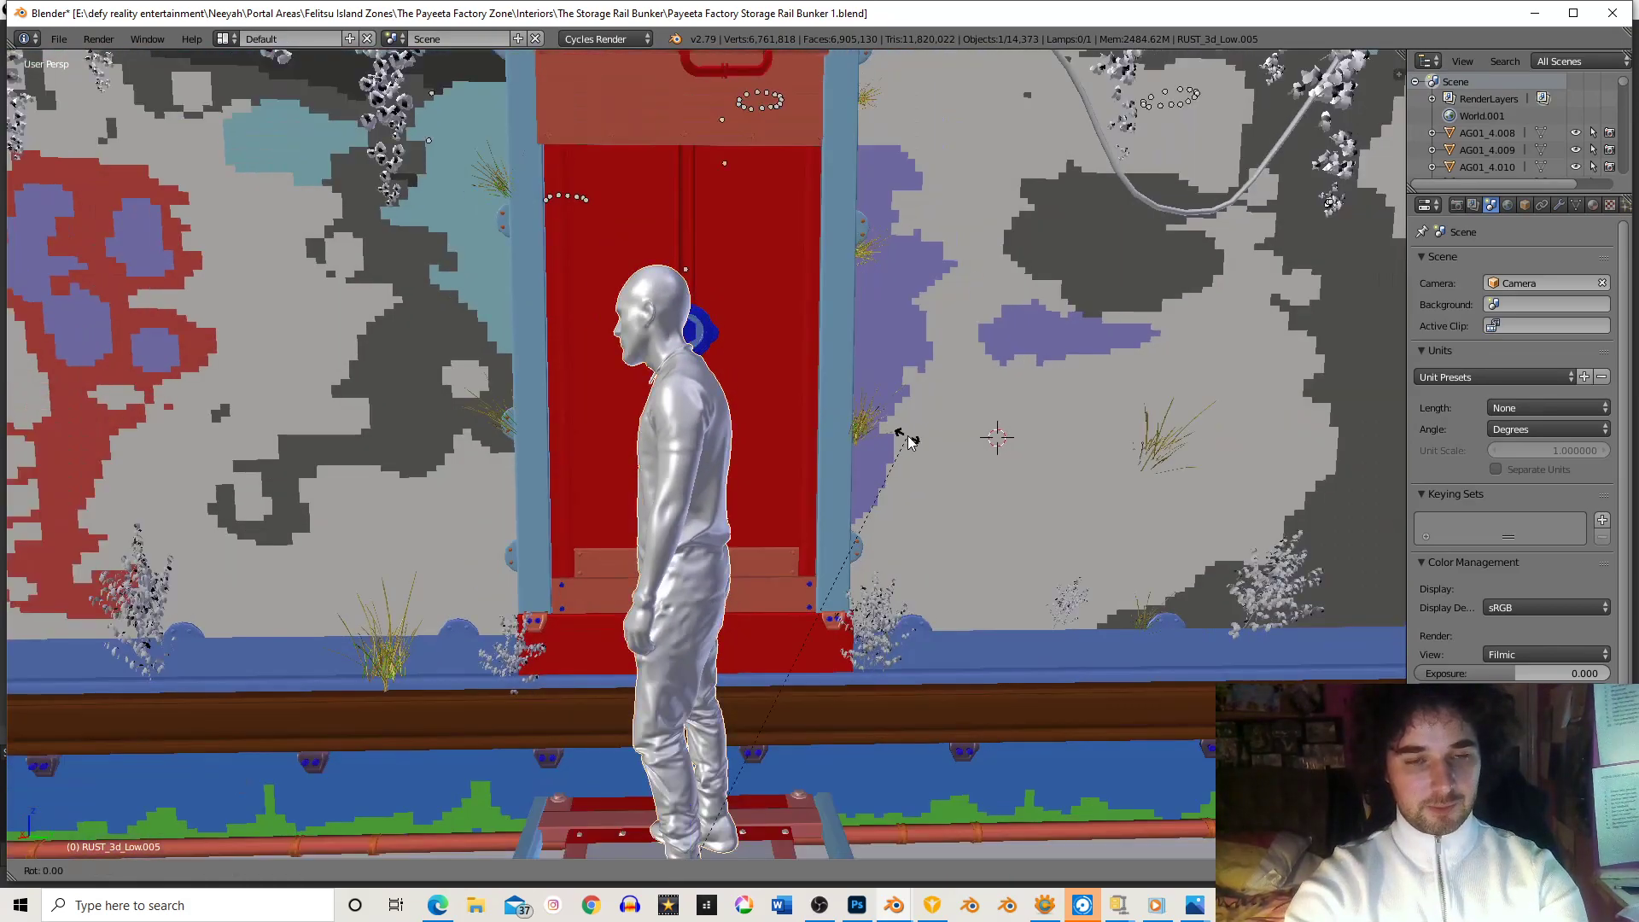
key(Escape)
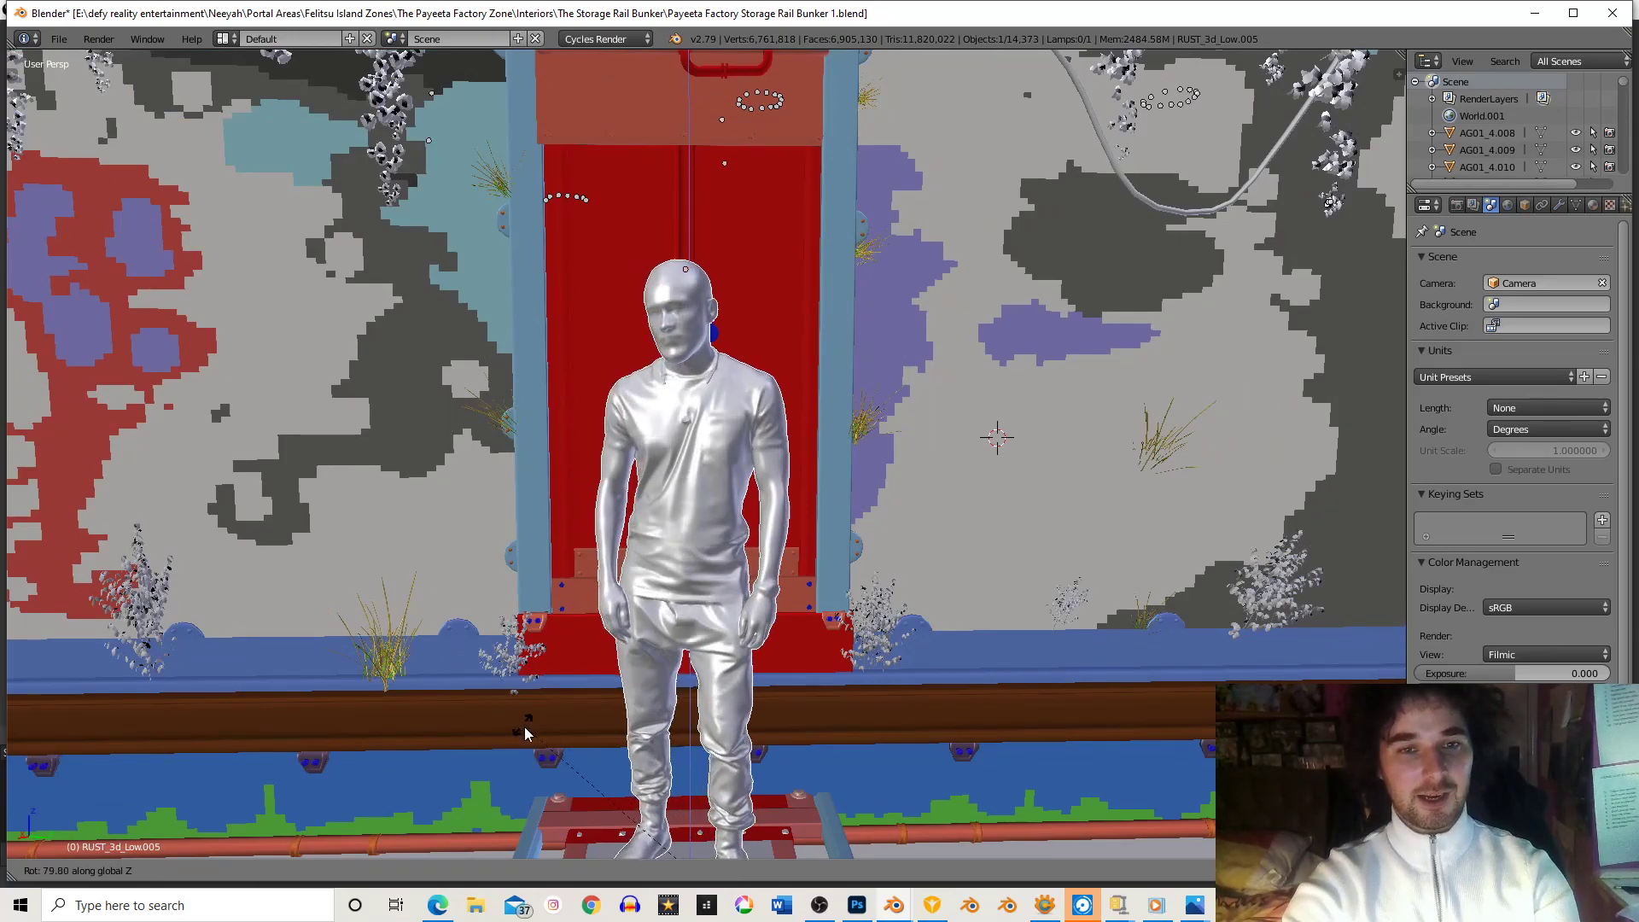
- Turn the figure slightly further around the global Z axis while viewing its head up close
middle_drag(740, 468, 745, 508)
scroll(745, 508, up, 1)
scroll(836, 401, up, 6)
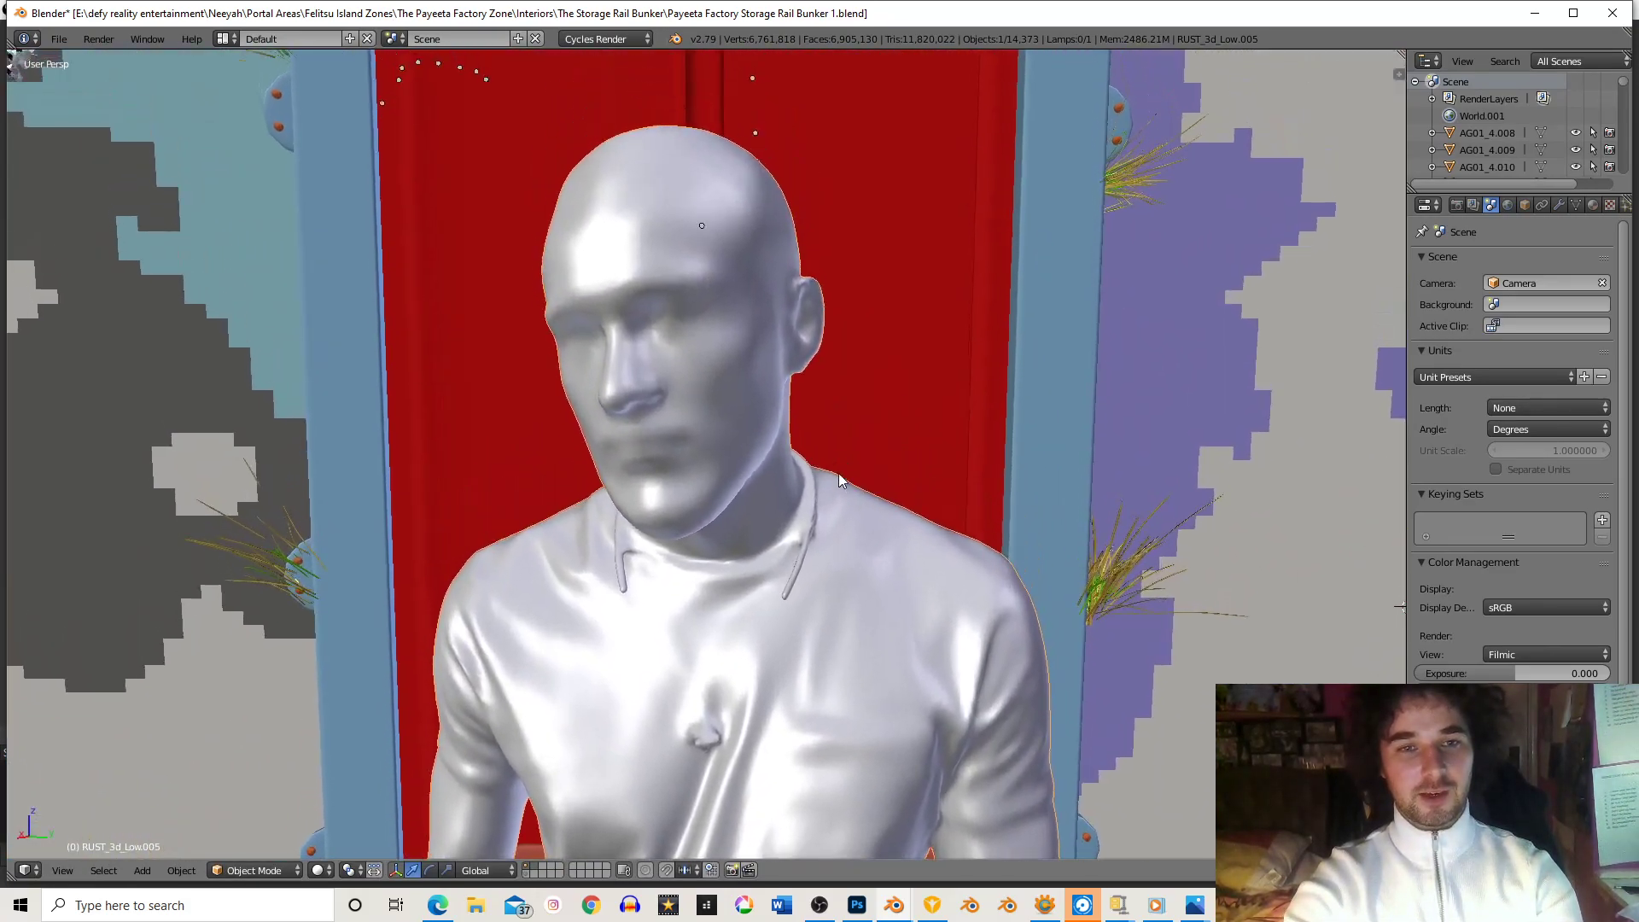
key(r)
key(z)
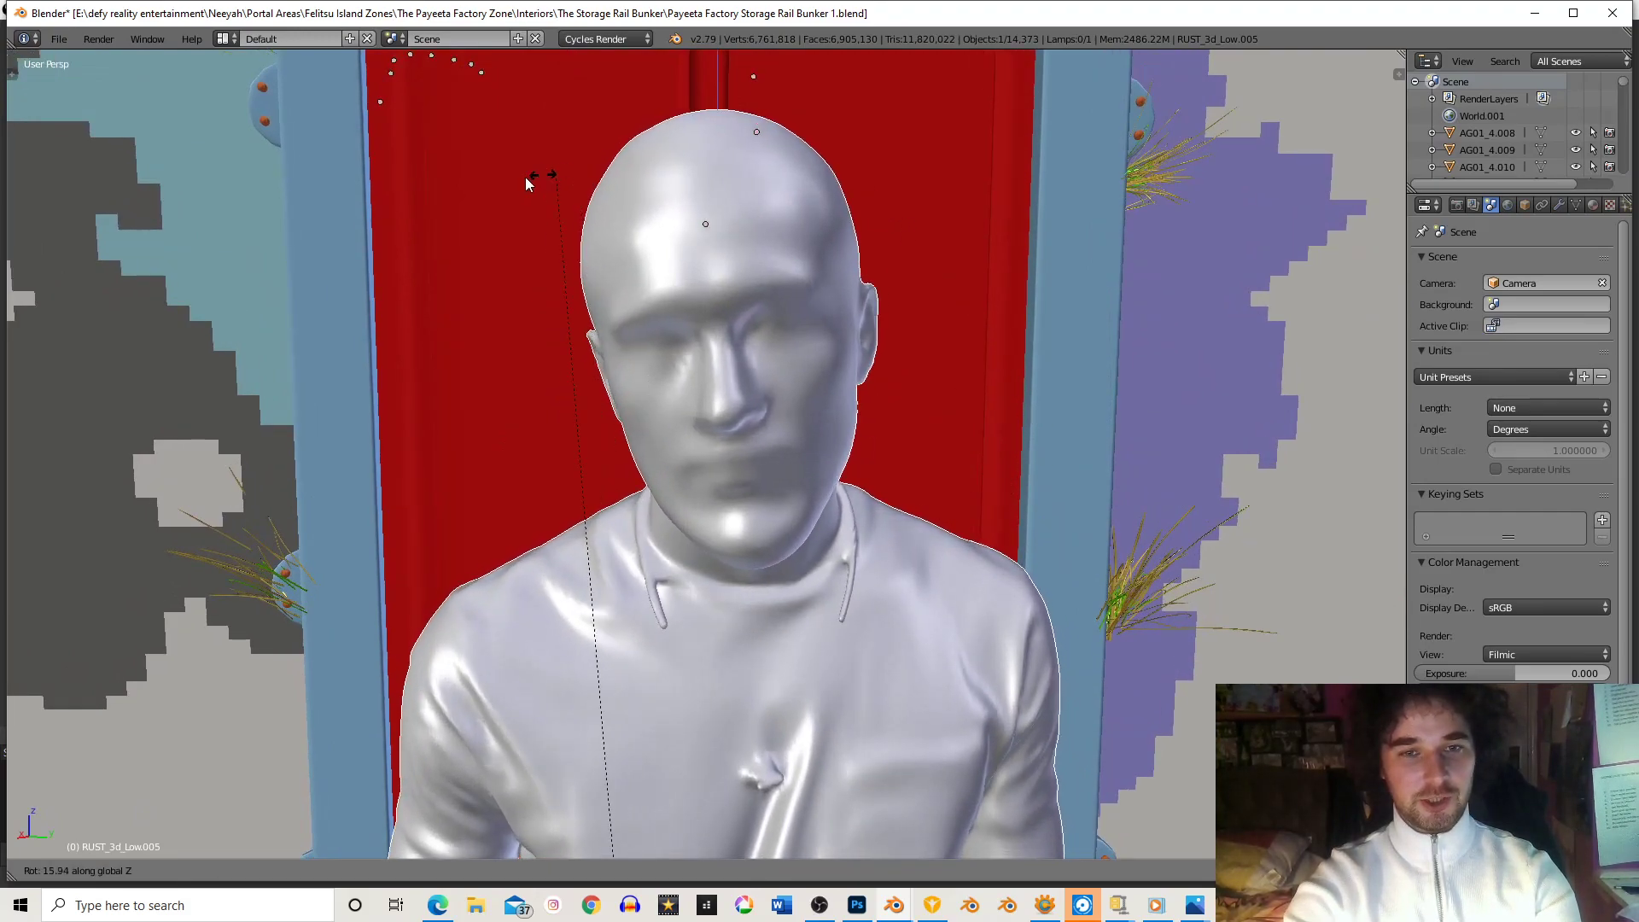
click(494, 195)
- Examine the turned figure against the red door from near and far
scroll(1073, 553, down, 6)
middle_drag(973, 526, 890, 536)
scroll(854, 522, down, 2)
shift+middle_drag(787, 495, 854, 376)
mouse_move(752, 369)
middle_down()
mouse_move(808, 407)
mouse_move(929, 346)
mouse_move(765, 381)
middle_up()
scroll(929, 346, up, 4)
scroll(893, 500, up, 5)
middle_drag(893, 501, 878, 472)
scroll(877, 479, down, 3)
middle_drag(899, 561, 889, 561)
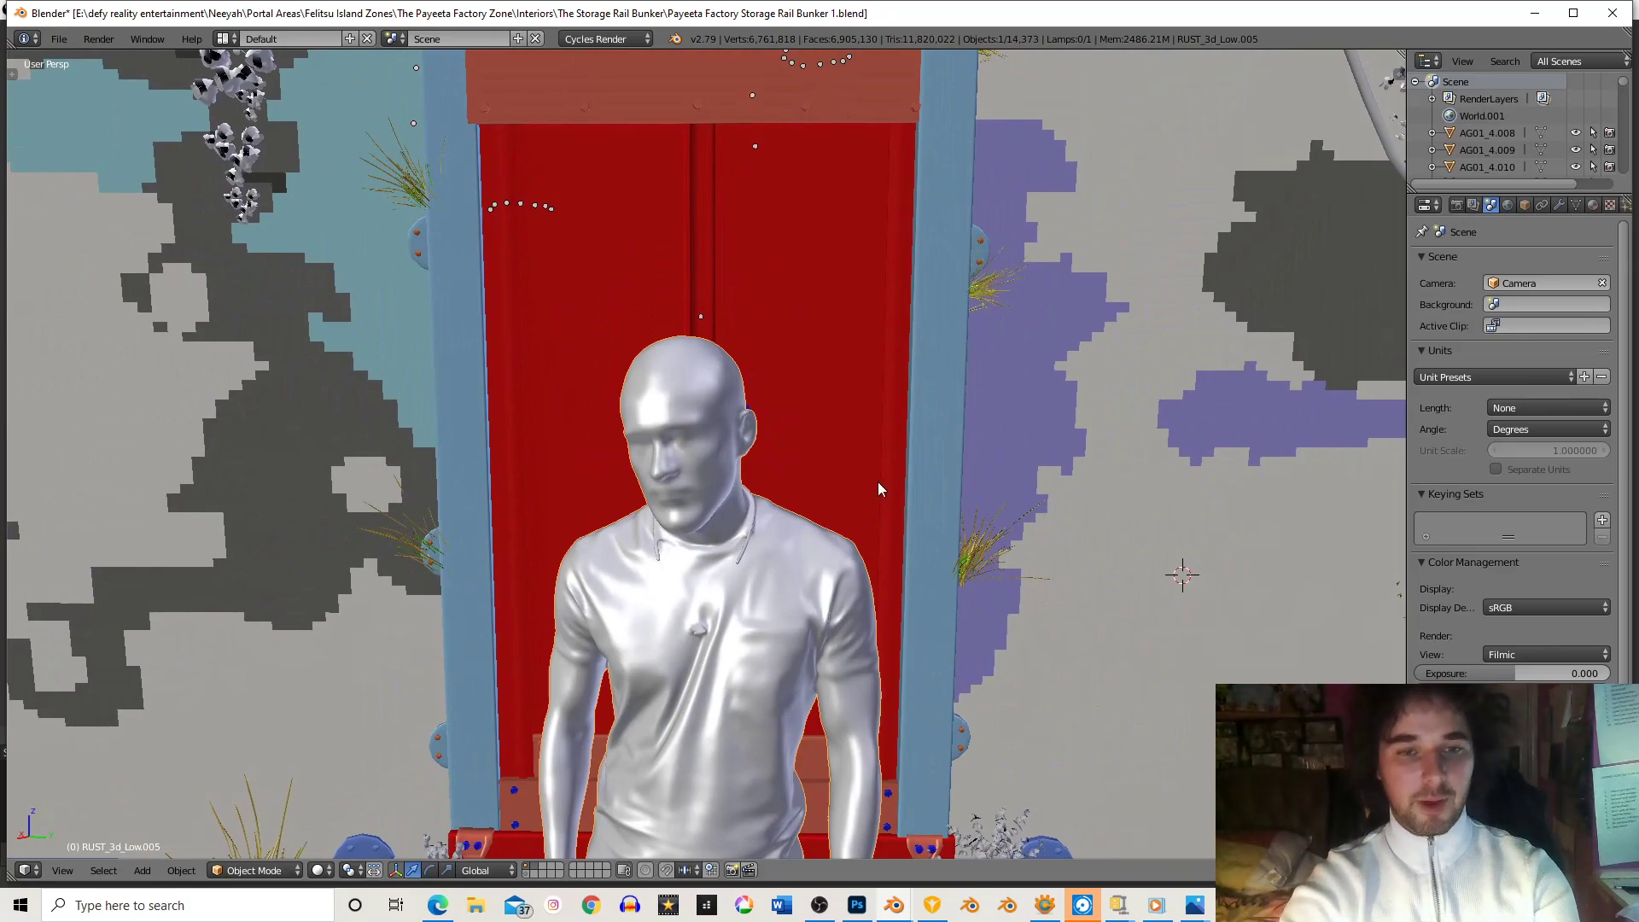
- View the door through the scene camera and try to move the figure aside
scroll(877, 481, up, 3)
middle_drag(900, 462, 957, 381)
scroll(915, 449, up, 3)
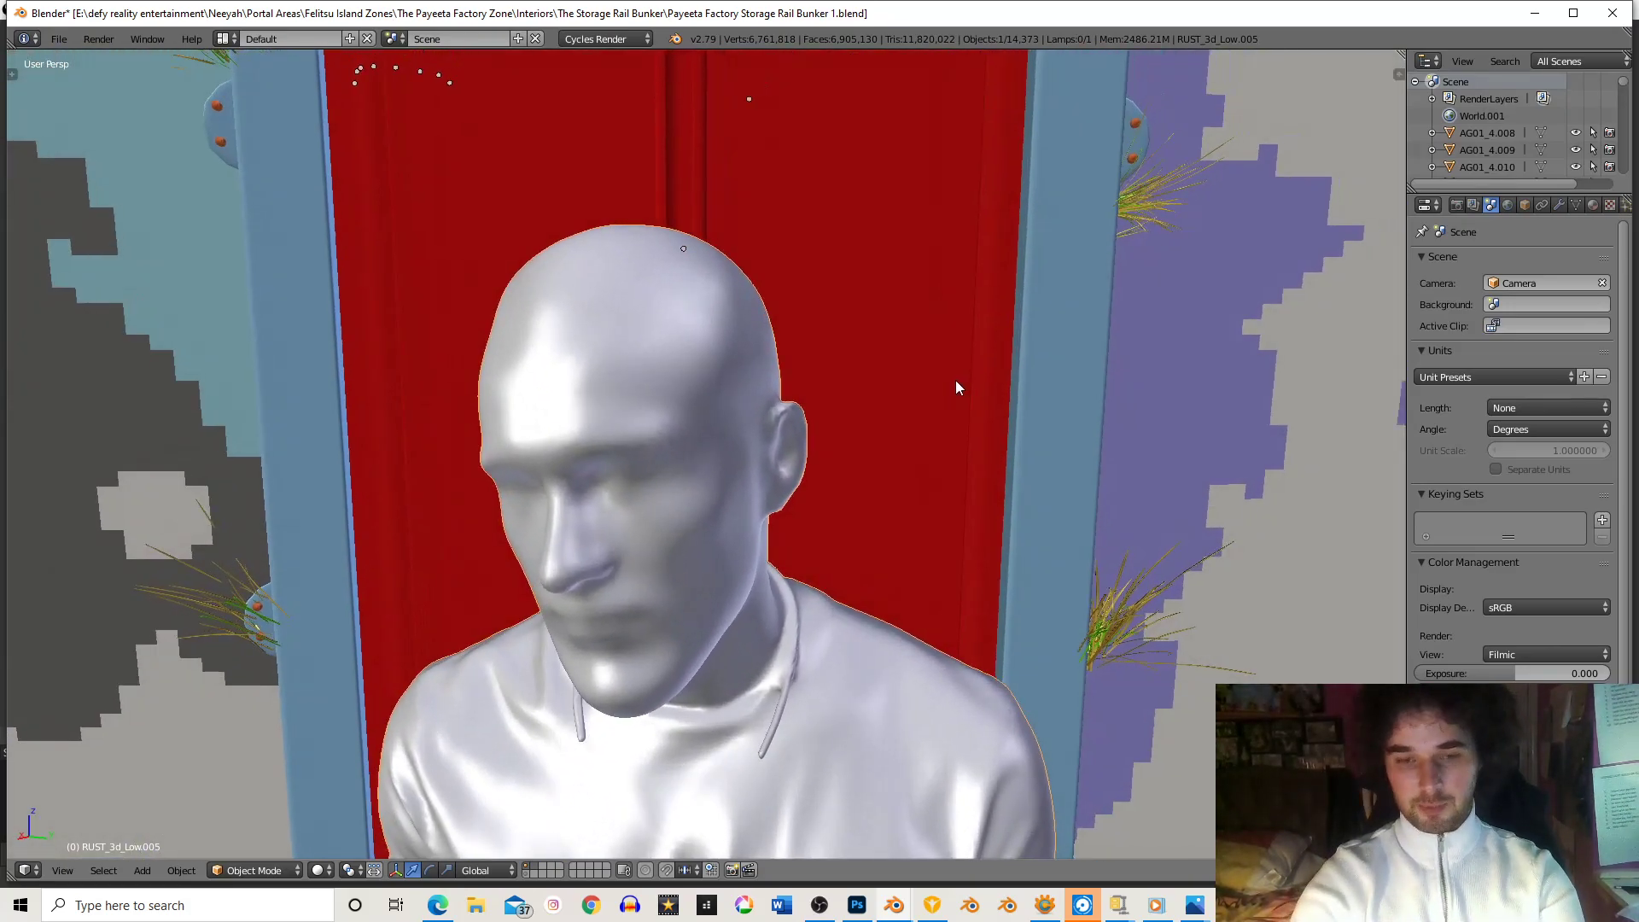
key(KP_0)
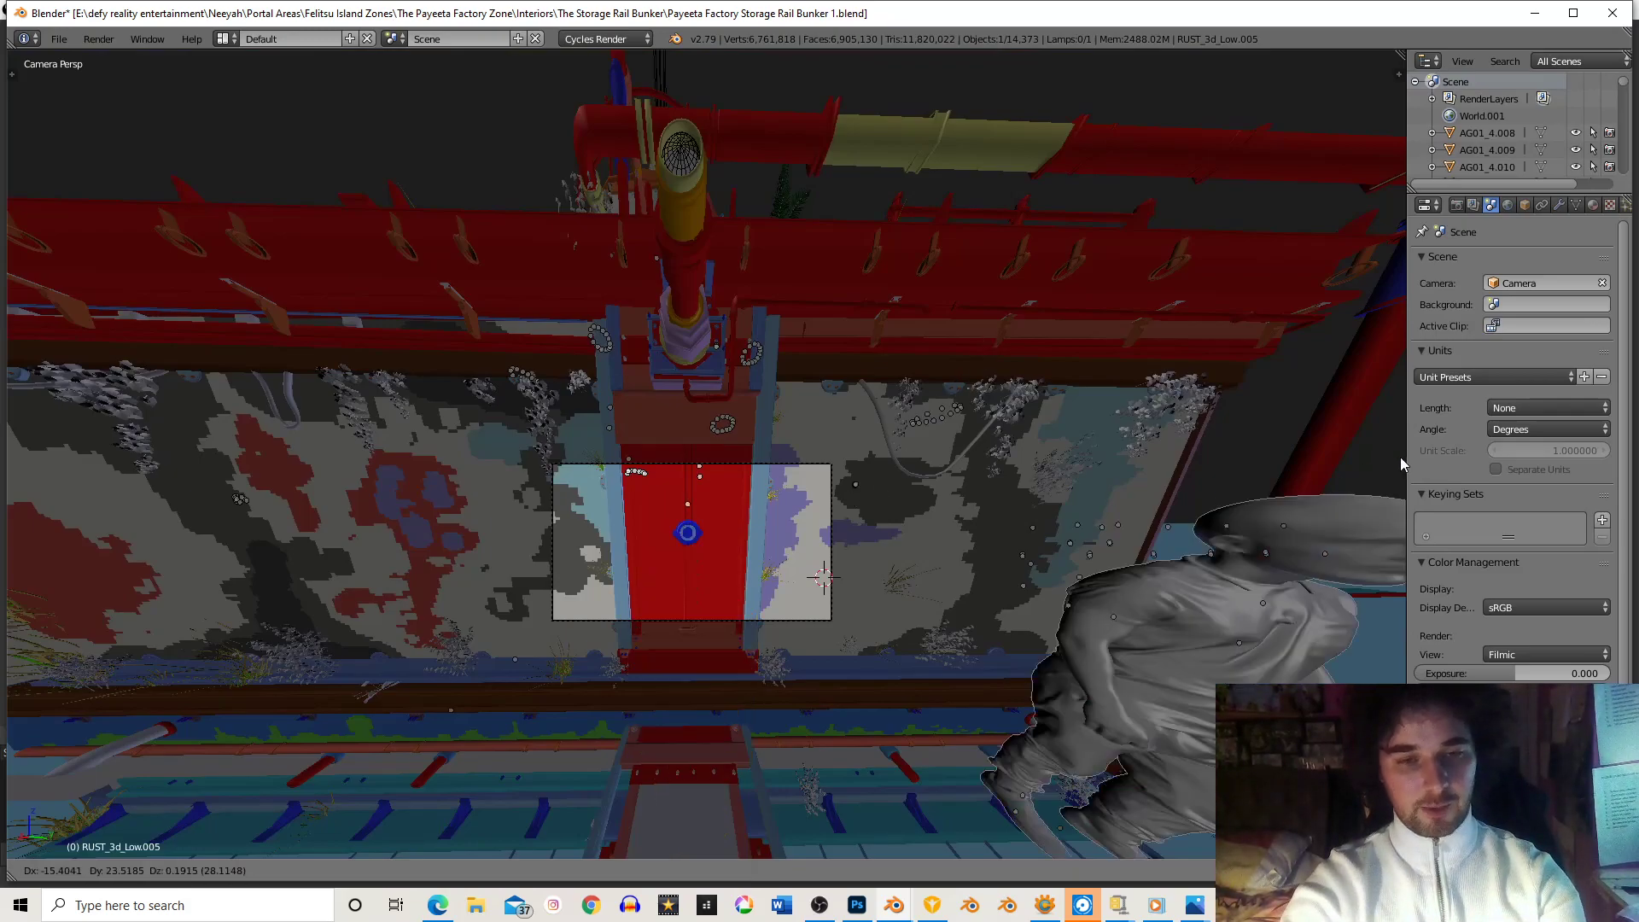
middle_drag(842, 528, 848, 499)
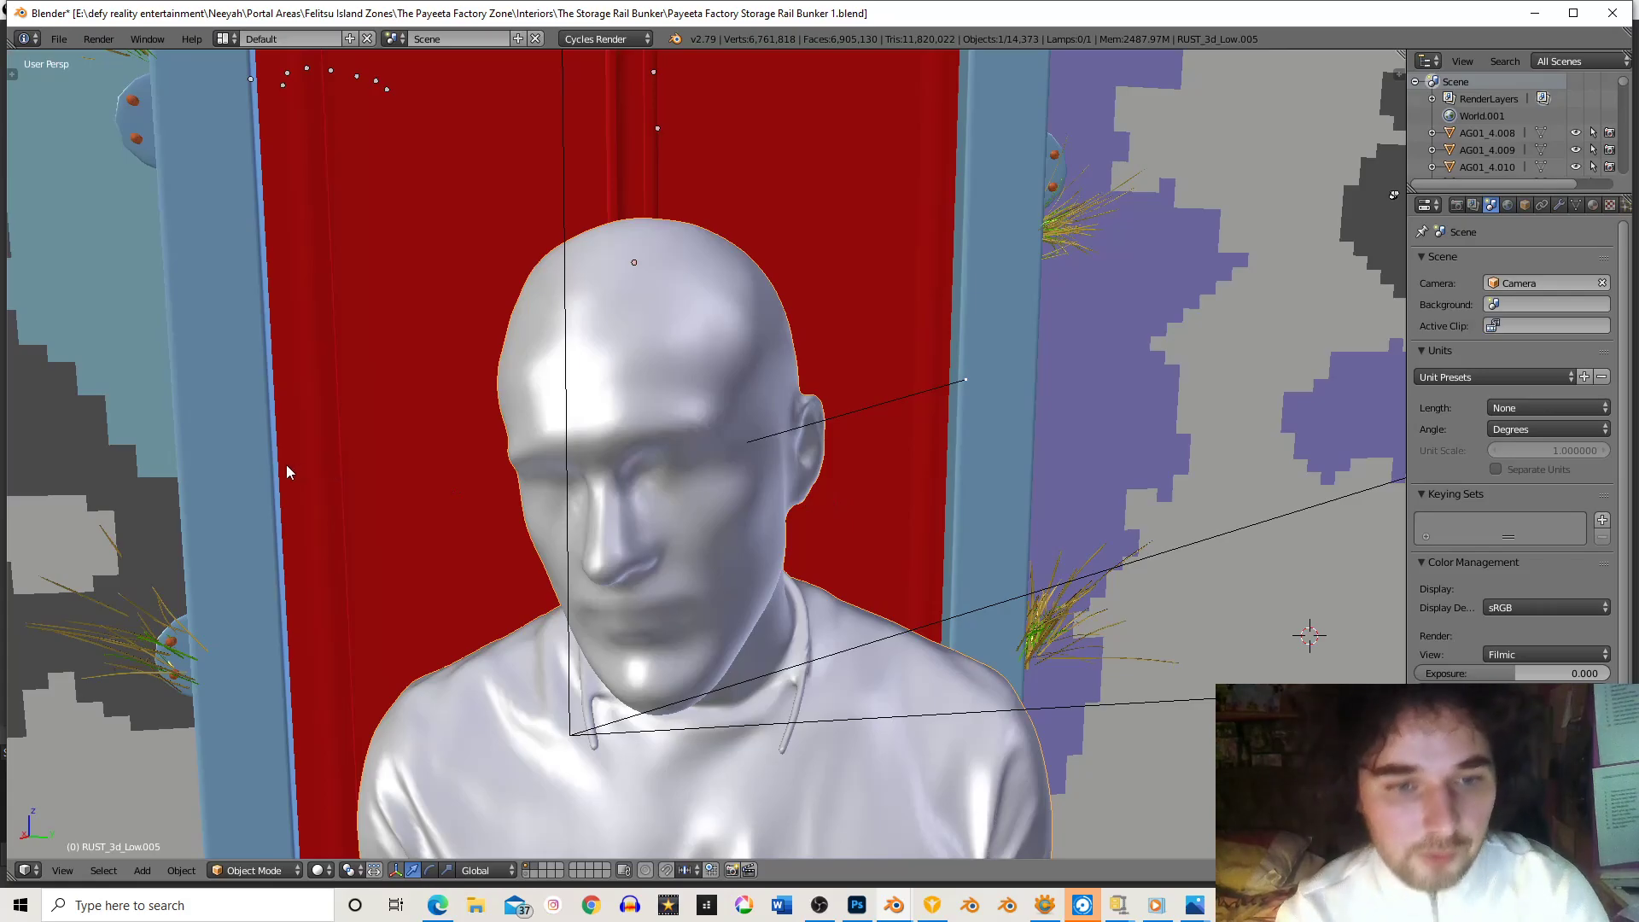
- Look inside the bunker behind the door at the blue block and the green and cream wall
scroll(812, 427, down, 9)
middle_drag(812, 427, 758, 400)
scroll(649, 357, up, 6)
scroll(757, 399, down, 5)
middle_drag(649, 443, 991, 408)
scroll(991, 408, up, 6)
shift+middle_drag(736, 420, 817, 331)
scroll(872, 397, up, 1)
scroll(825, 387, up, 2)
scroll(842, 397, down, 3)
scroll(817, 331, down, 5)
scroll(821, 351, up, 8)
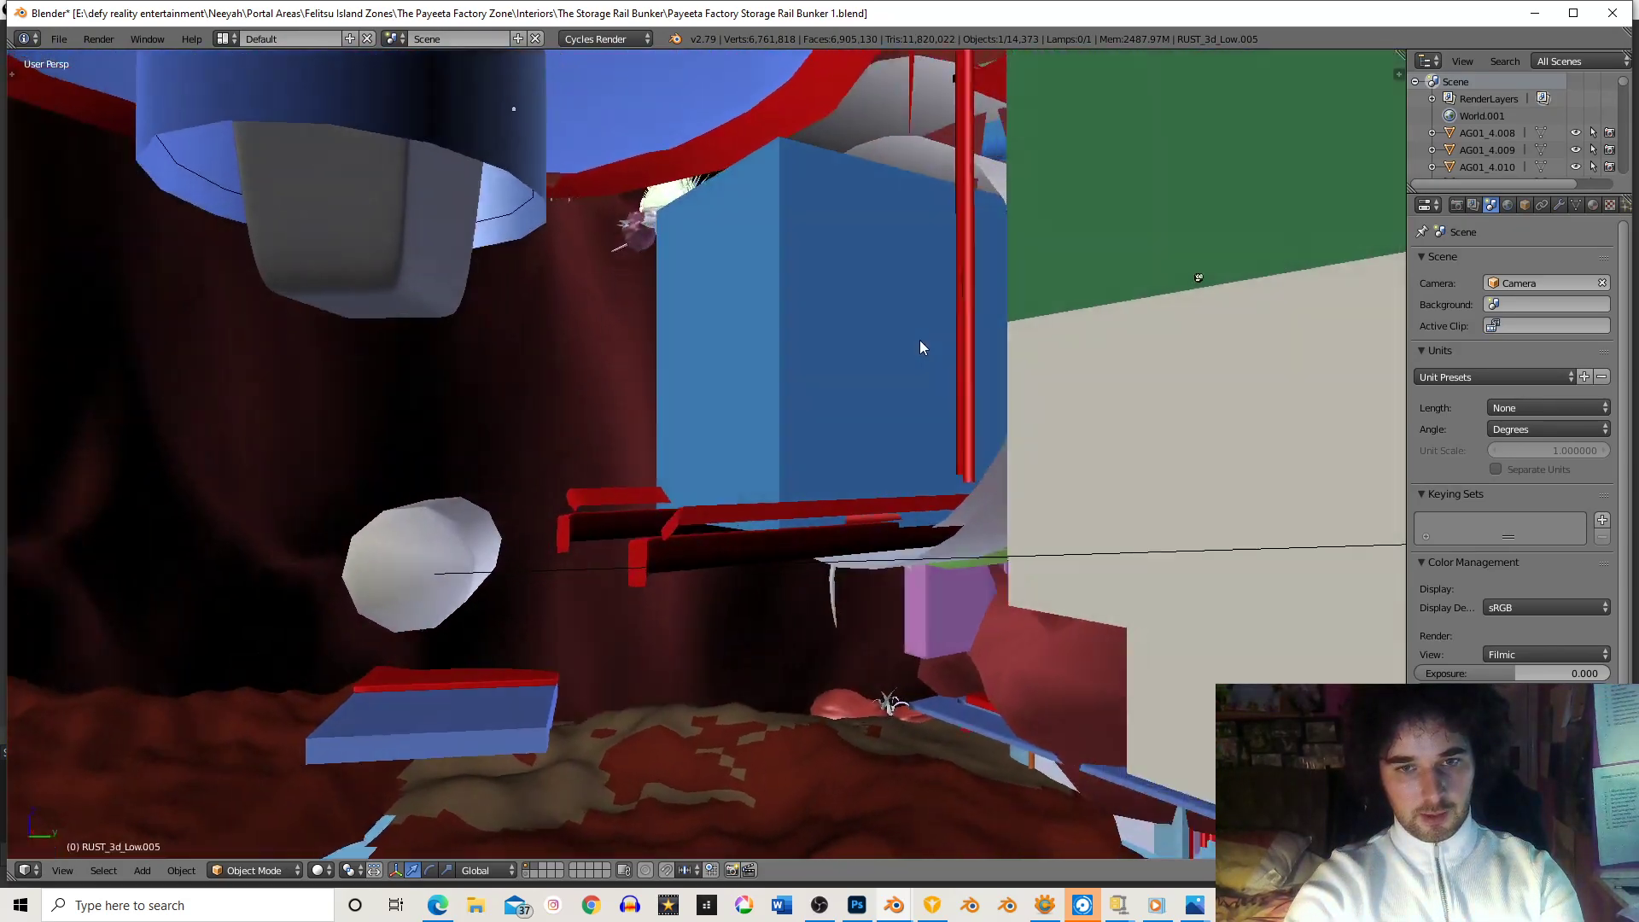
- Compare the bunker's inside with its outside as seen from the tunnel end at a distance
shift+middle_drag(919, 340, 822, 341)
scroll(837, 376, down, 5)
scroll(754, 371, down, 4)
scroll(792, 362, up, 5)
scroll(822, 355, up, 2)
scroll(826, 325, up, 3)
scroll(816, 320, down, 2)
scroll(796, 338, down, 2)
scroll(840, 291, up, 3)
scroll(869, 388, down, 5)
scroll(751, 381, up, 6)
scroll(751, 381, down, 8)
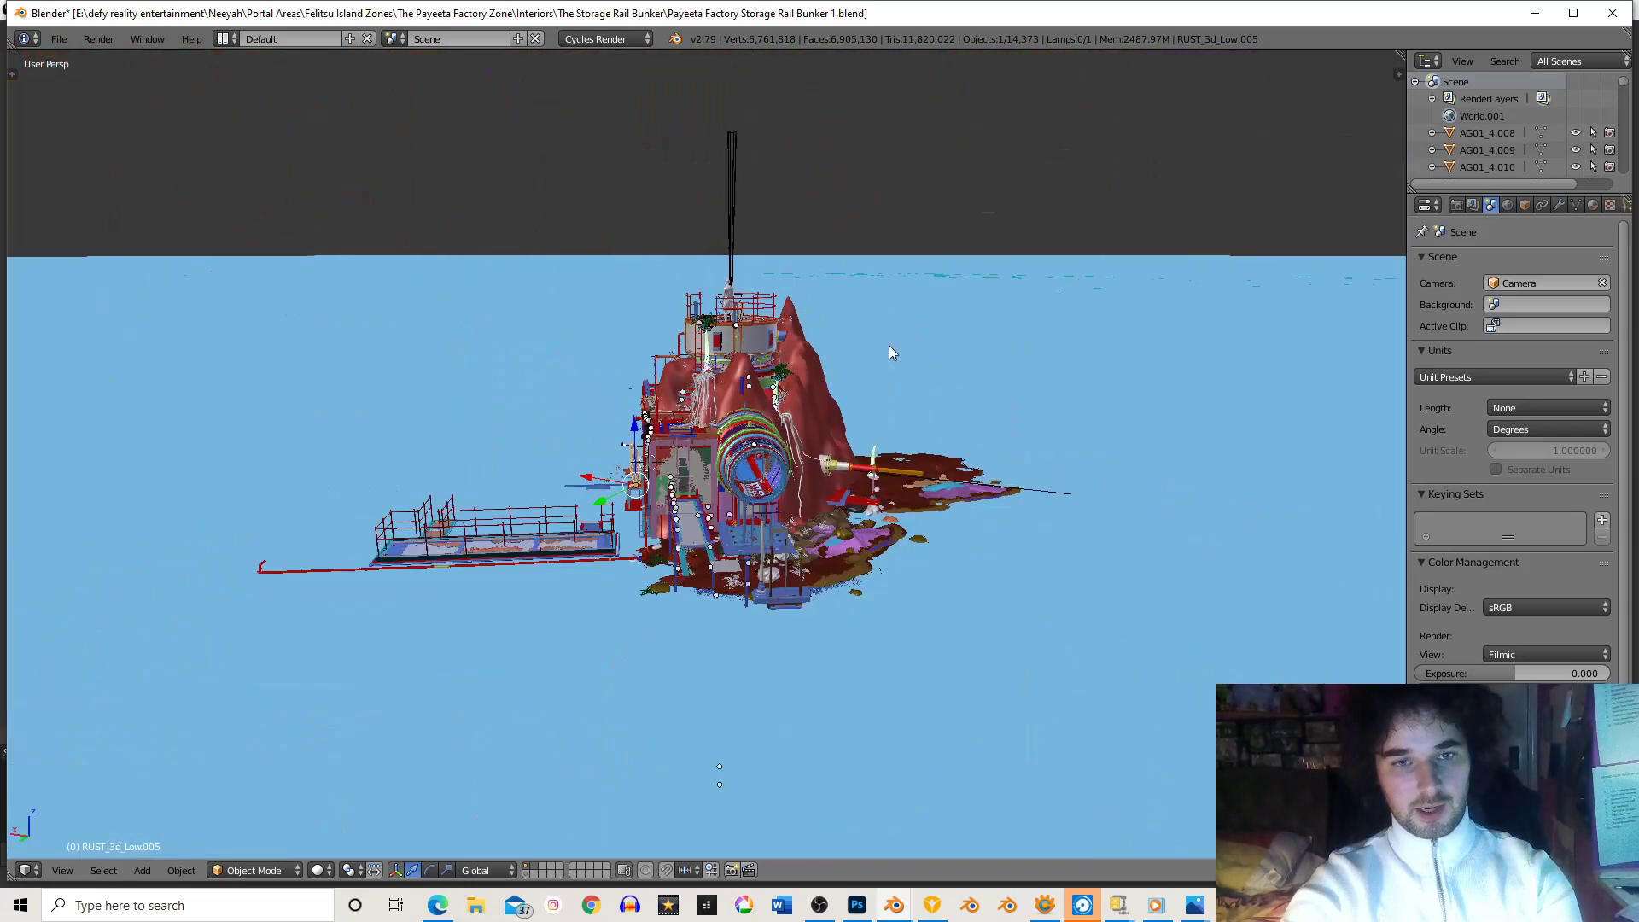
scroll(819, 458, up, 8)
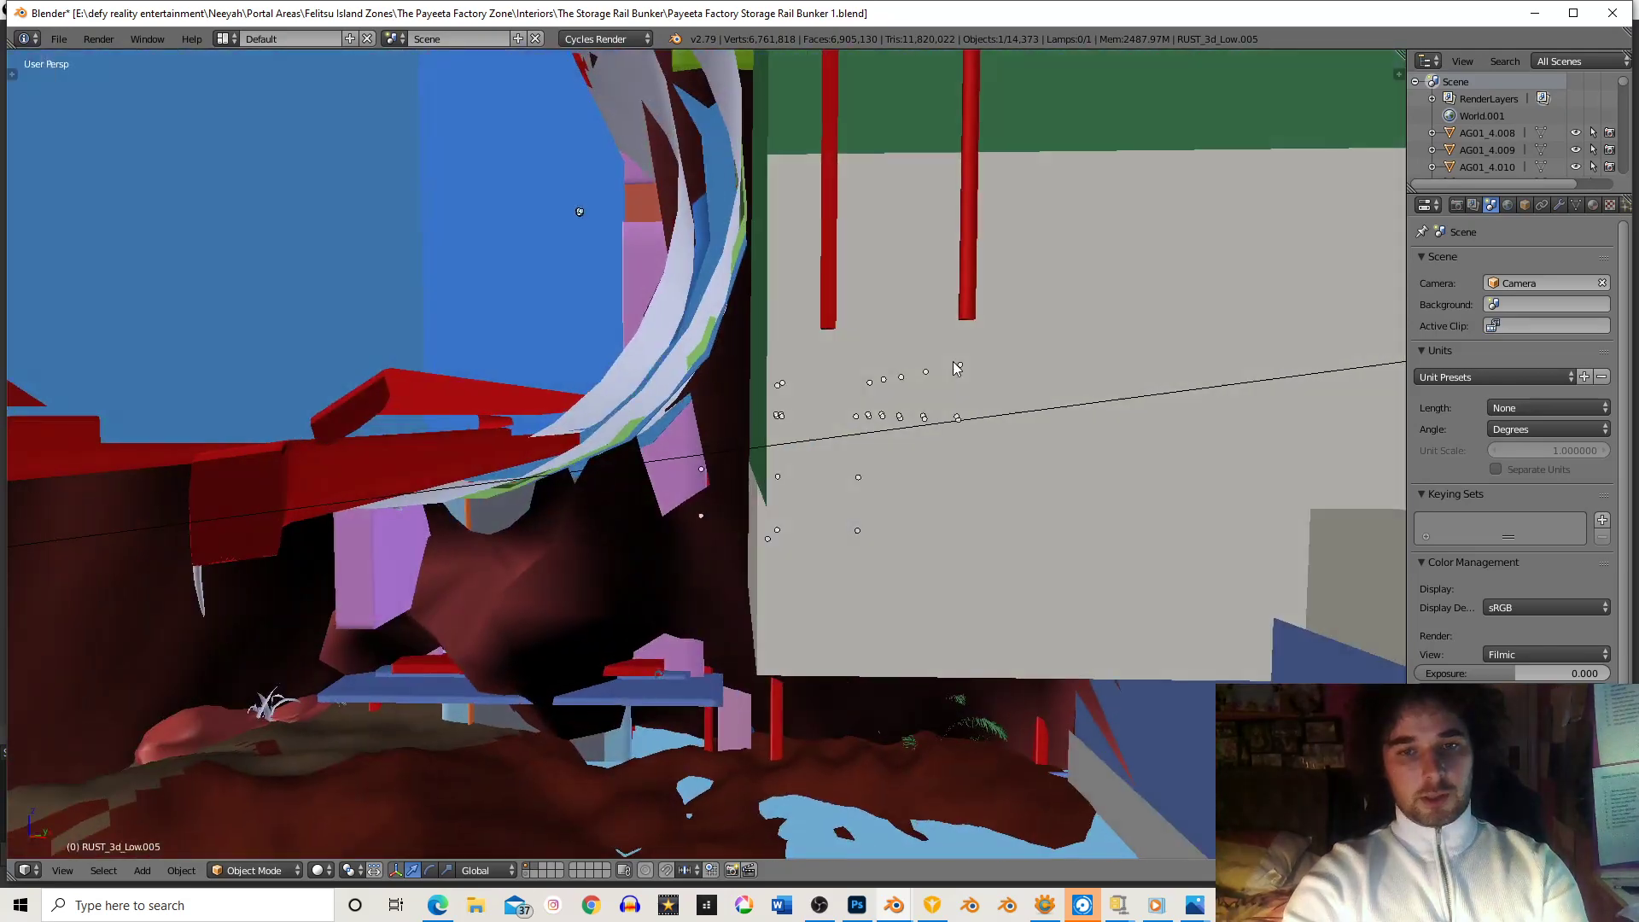
- Examine the unfinished interior around the blue block, red beams, white cylinder and rocky ground from several angles
scroll(940, 360, down, 5)
middle_drag(1011, 444, 943, 403)
scroll(806, 404, up, 2)
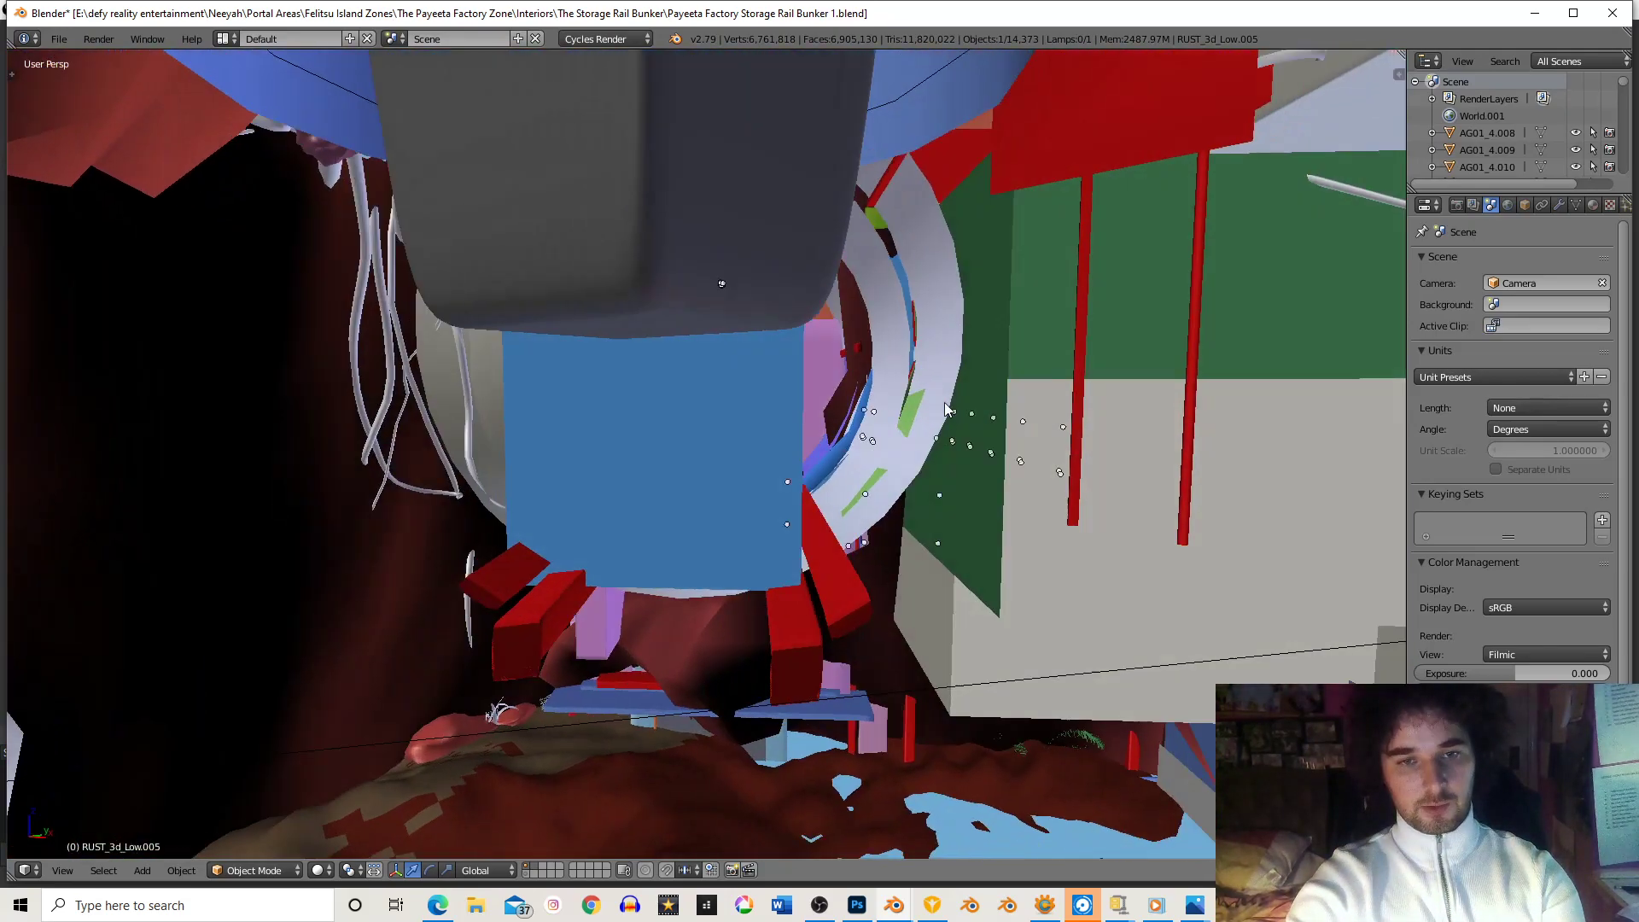
shift+middle_drag(740, 477, 770, 335)
scroll(770, 334, down, 2)
middle_drag(973, 410, 802, 464)
scroll(827, 492, down, 2)
scroll(828, 492, up, 2)
scroll(802, 464, down, 4)
scroll(801, 466, up, 3)
scroll(776, 469, down, 3)
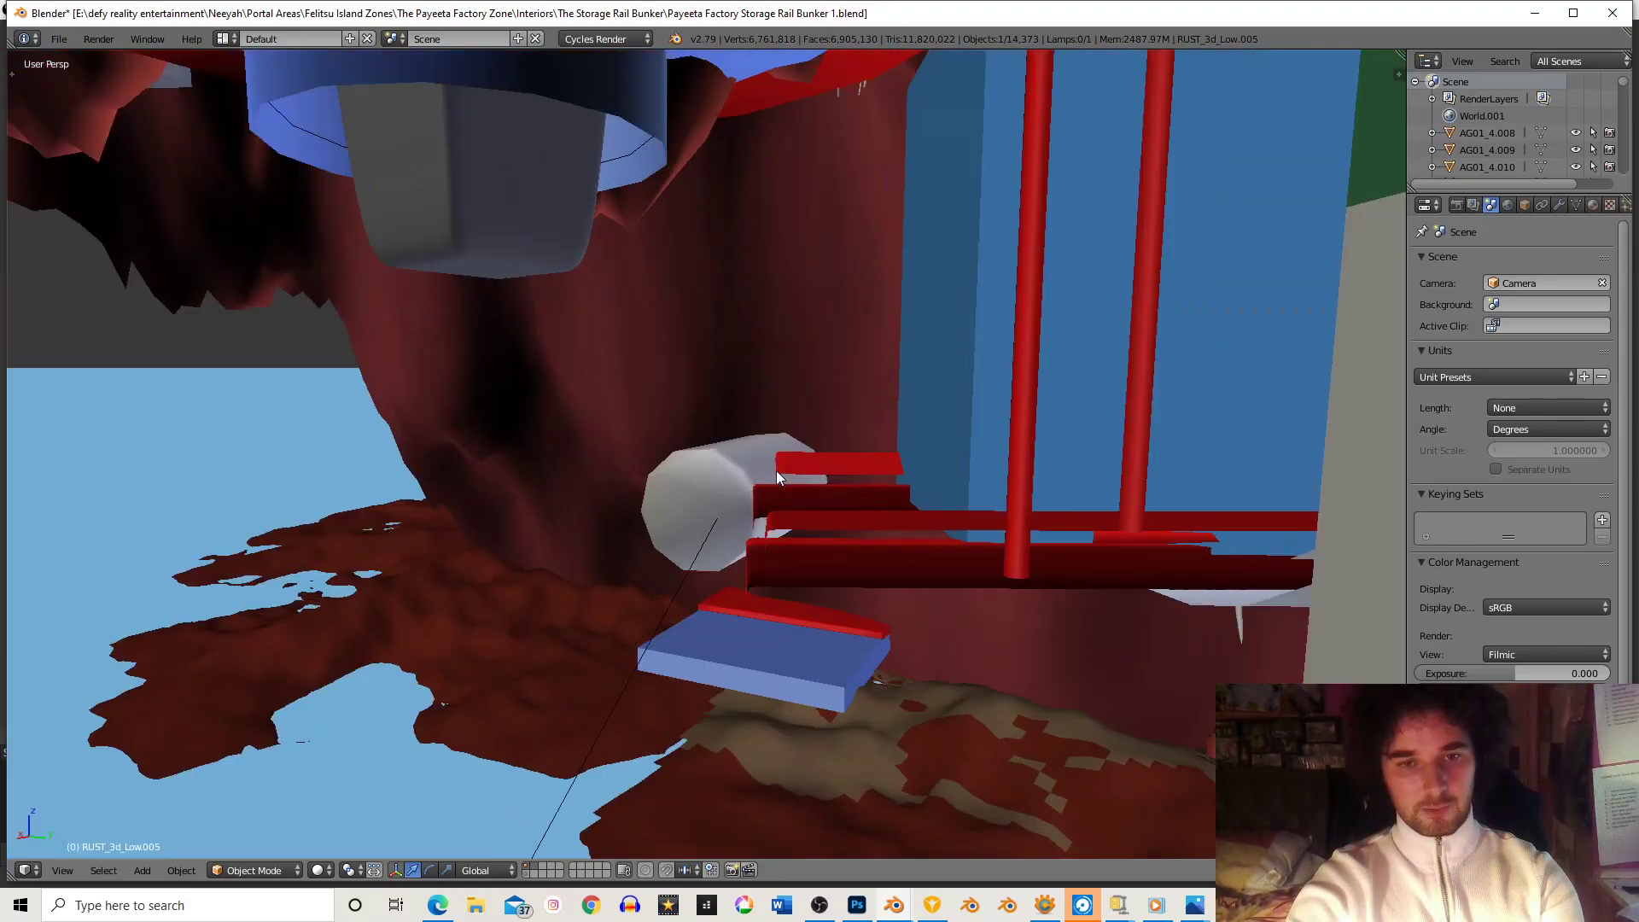
scroll(796, 463, up, 3)
scroll(812, 464, down, 3)
middle_drag(827, 476, 816, 378)
right_click(902, 461)
scroll(902, 461, down, 5)
scroll(904, 442, up, 7)
scroll(847, 406, down, 6)
scroll(847, 408, up, 4)
scroll(779, 366, down, 6)
- Move the silver figure aside to uncover the red door
right_click(712, 527)
key(g)
key(x)
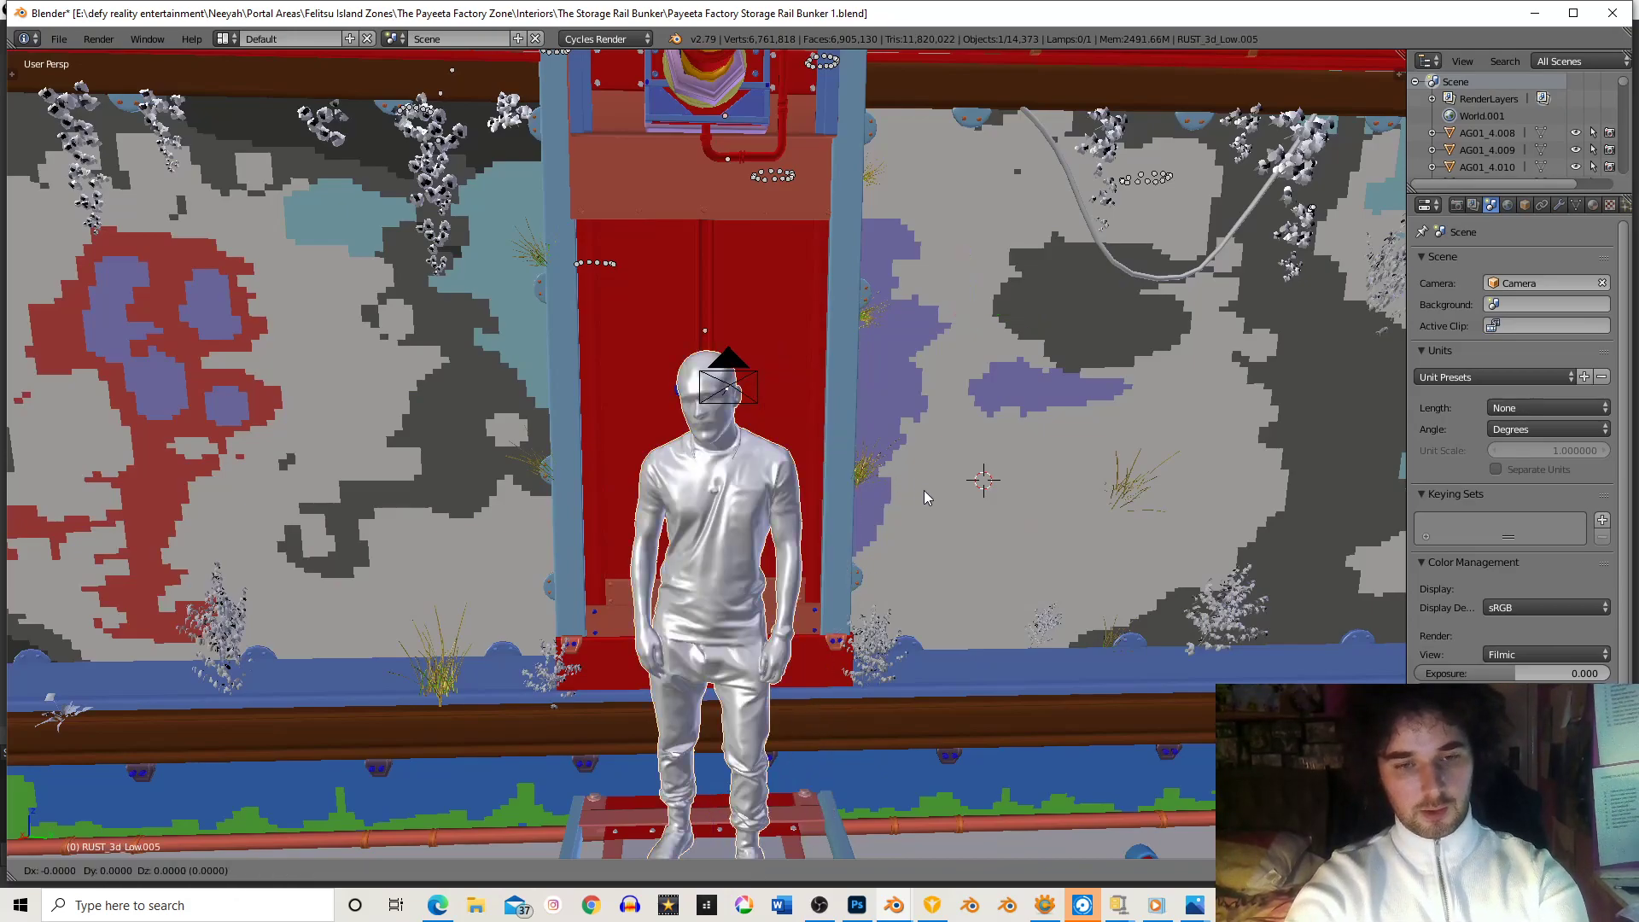
click(951, 535)
scroll(895, 540, up, 6)
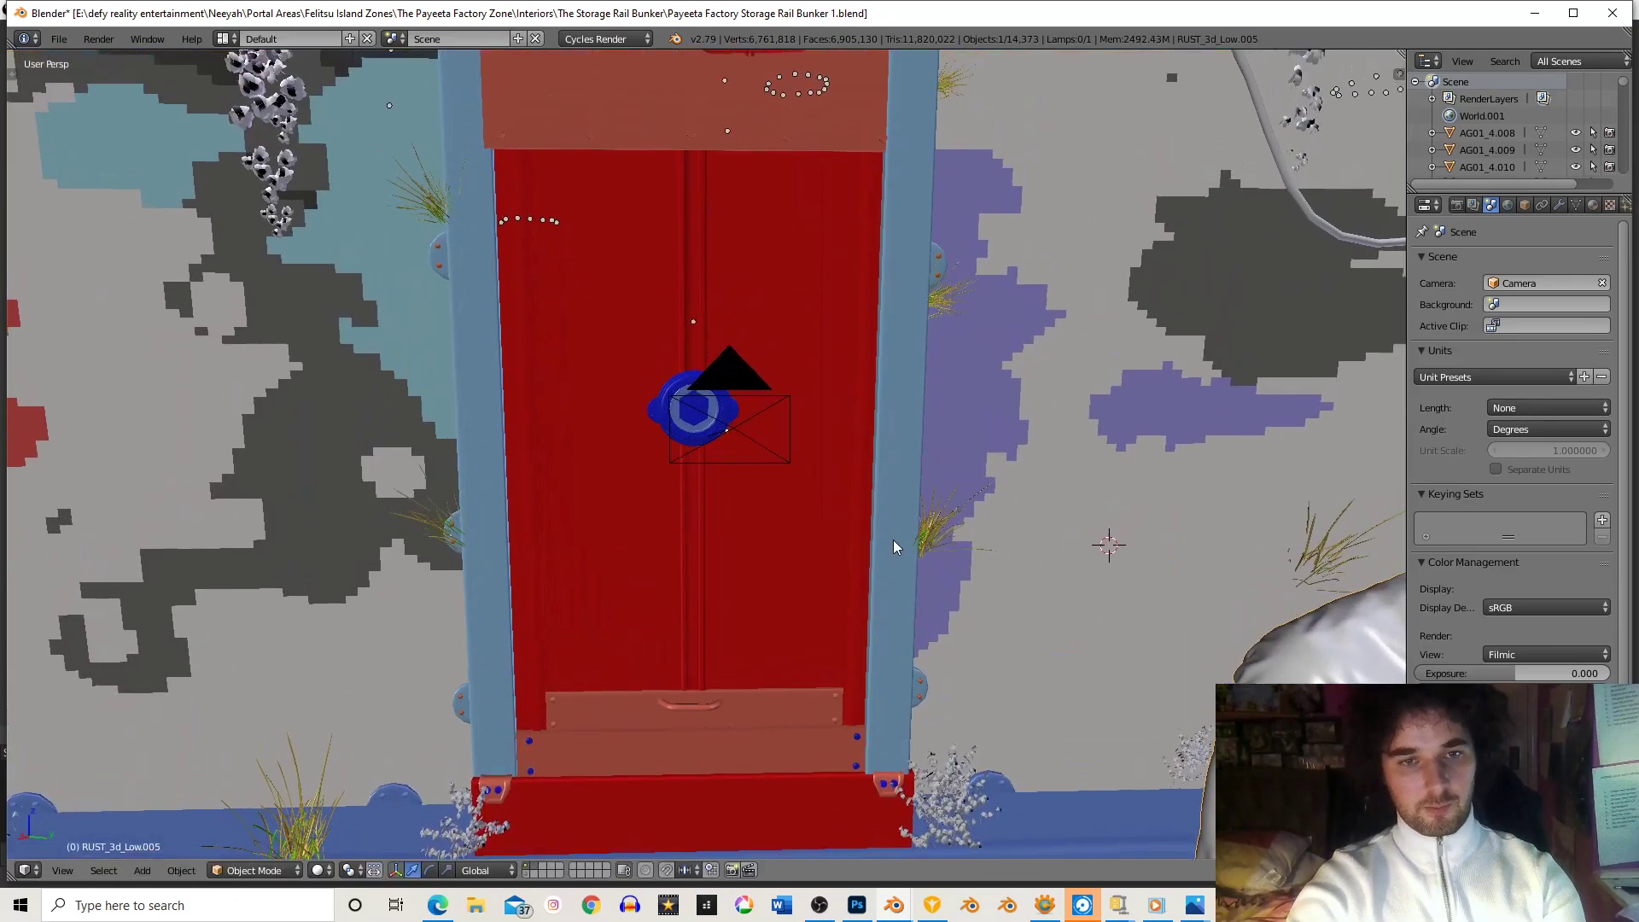
- Select the red door panel together with the handle, plate and bolts at its lower edge
right_click(818, 632)
key(g)
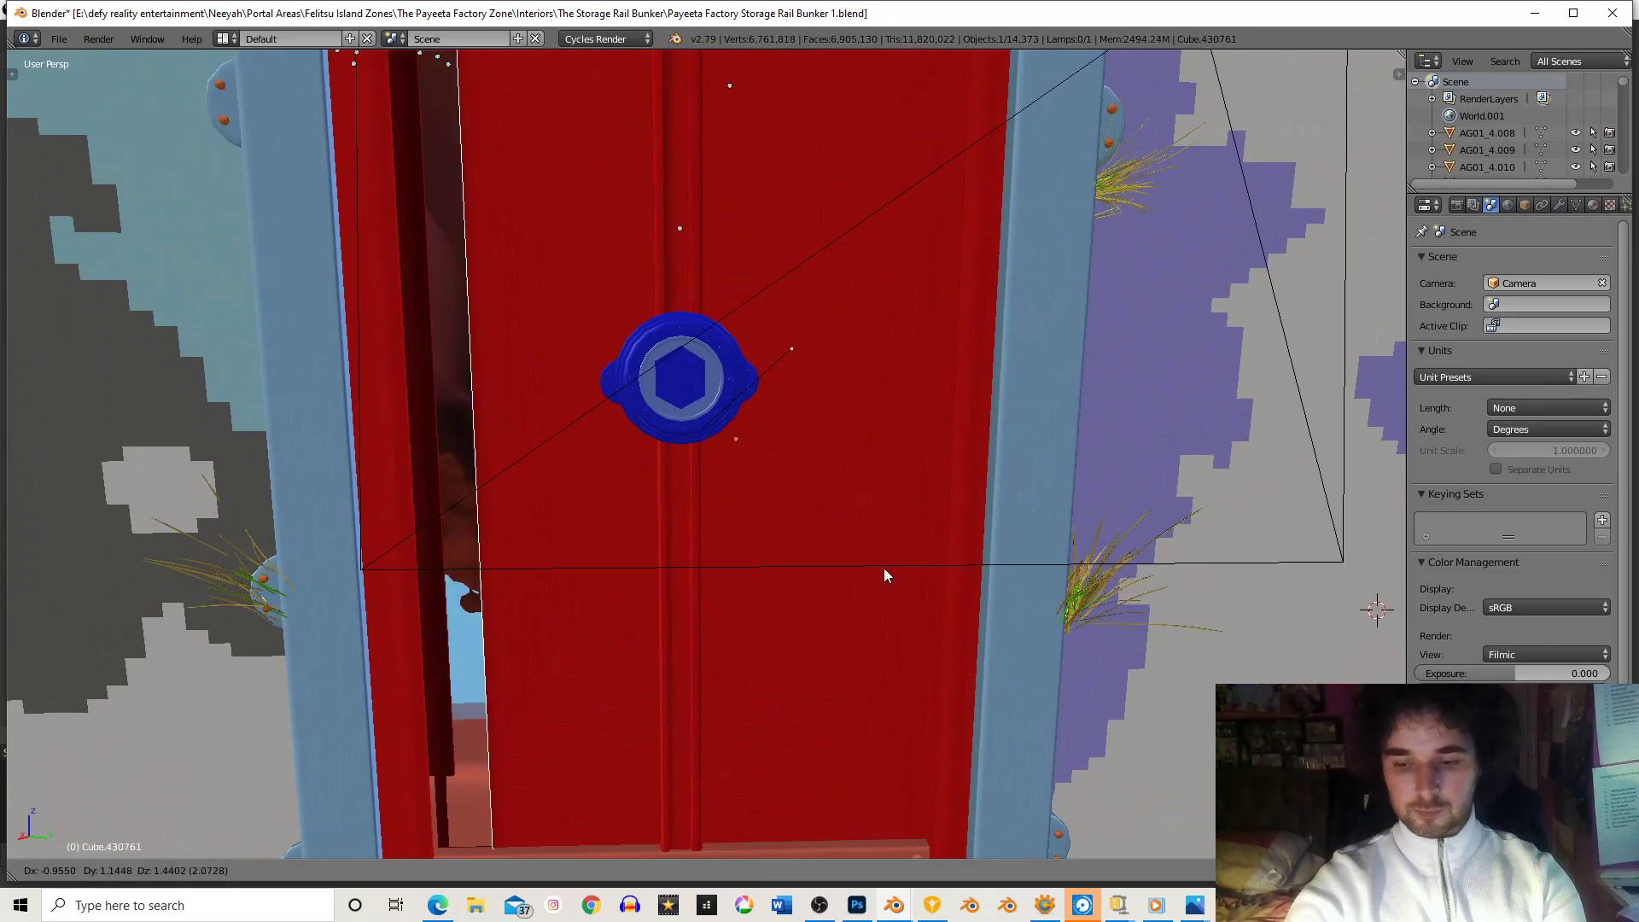
click(863, 659)
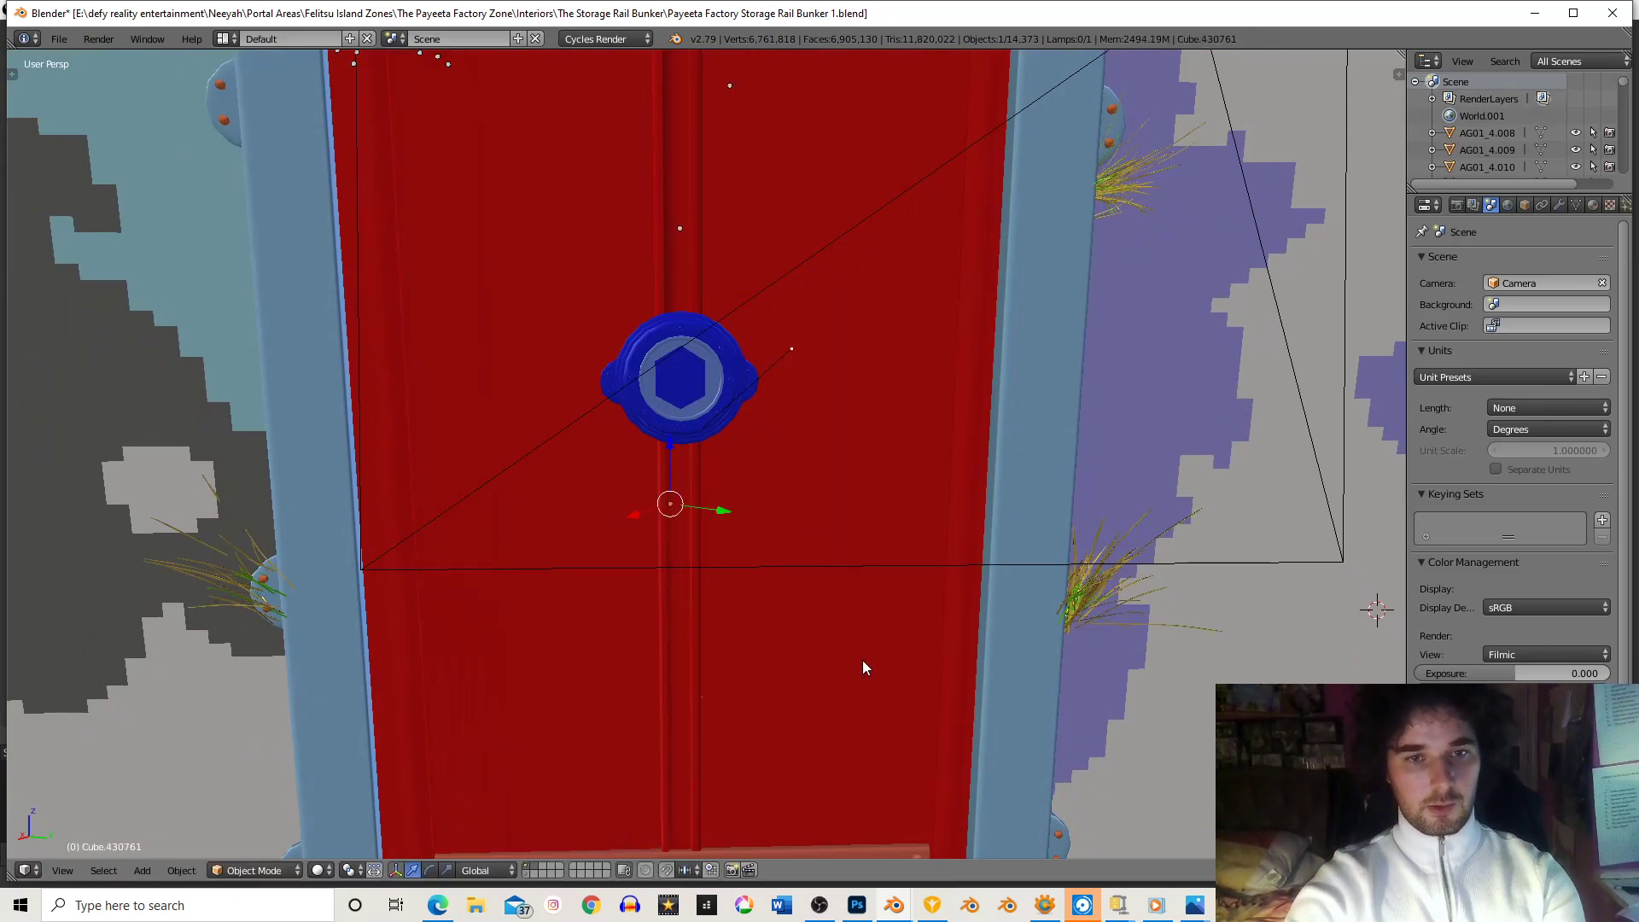
scroll(949, 607, down, 6)
scroll(772, 505, up, 7)
shift+middle_drag(771, 504, 812, 408)
shift+right_click(589, 559)
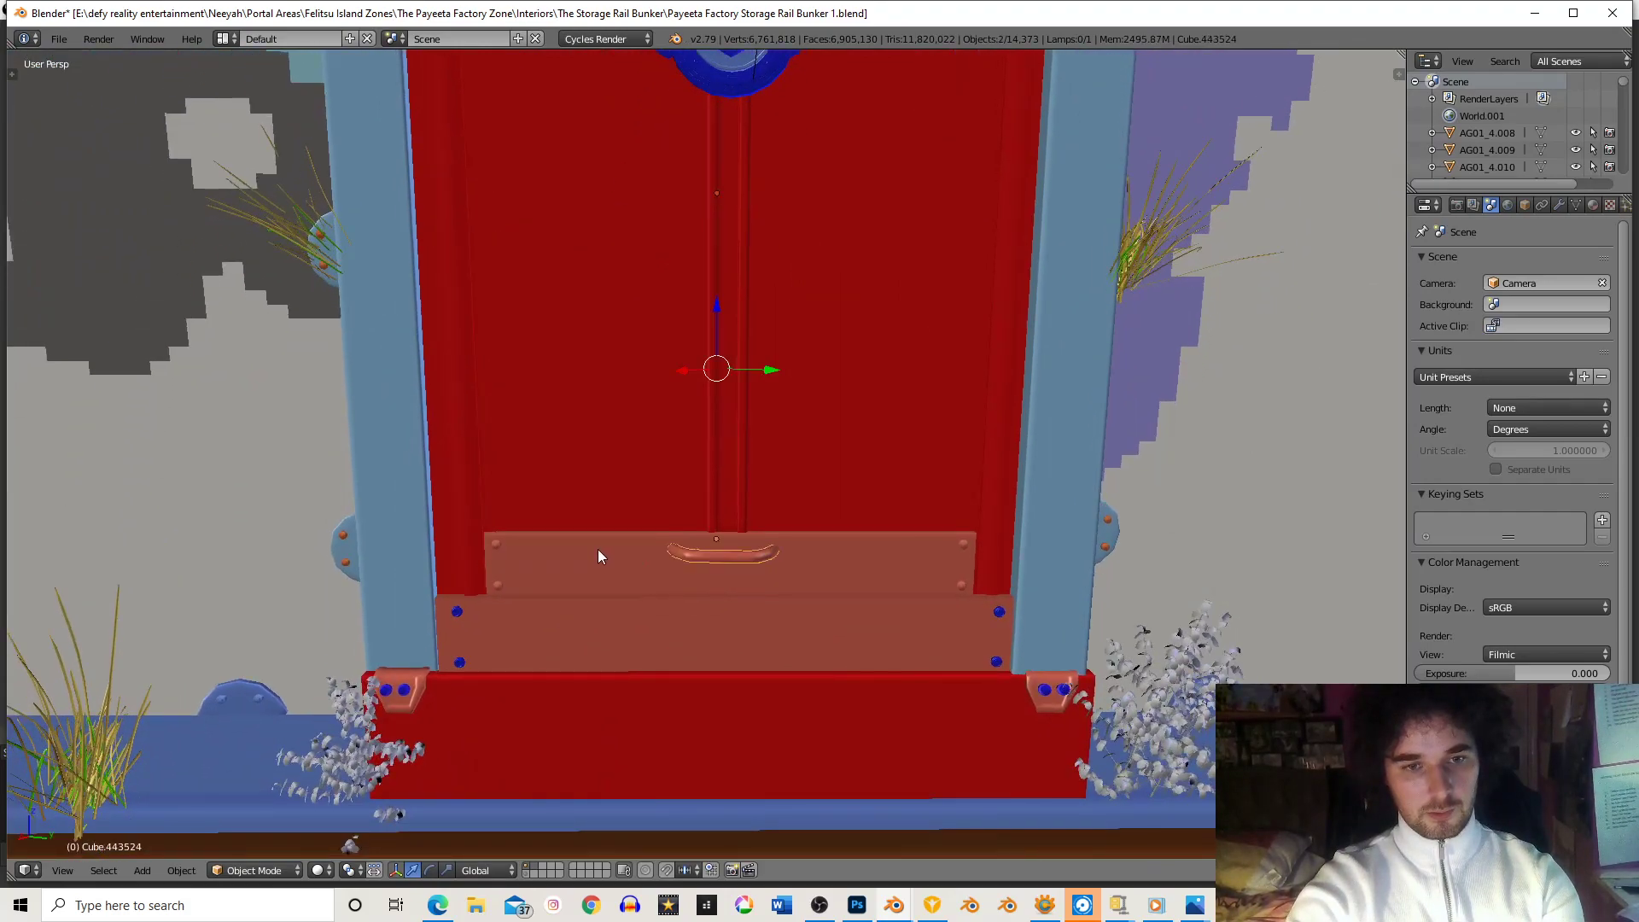
shift+right_click(495, 552)
shift+right_click(509, 572)
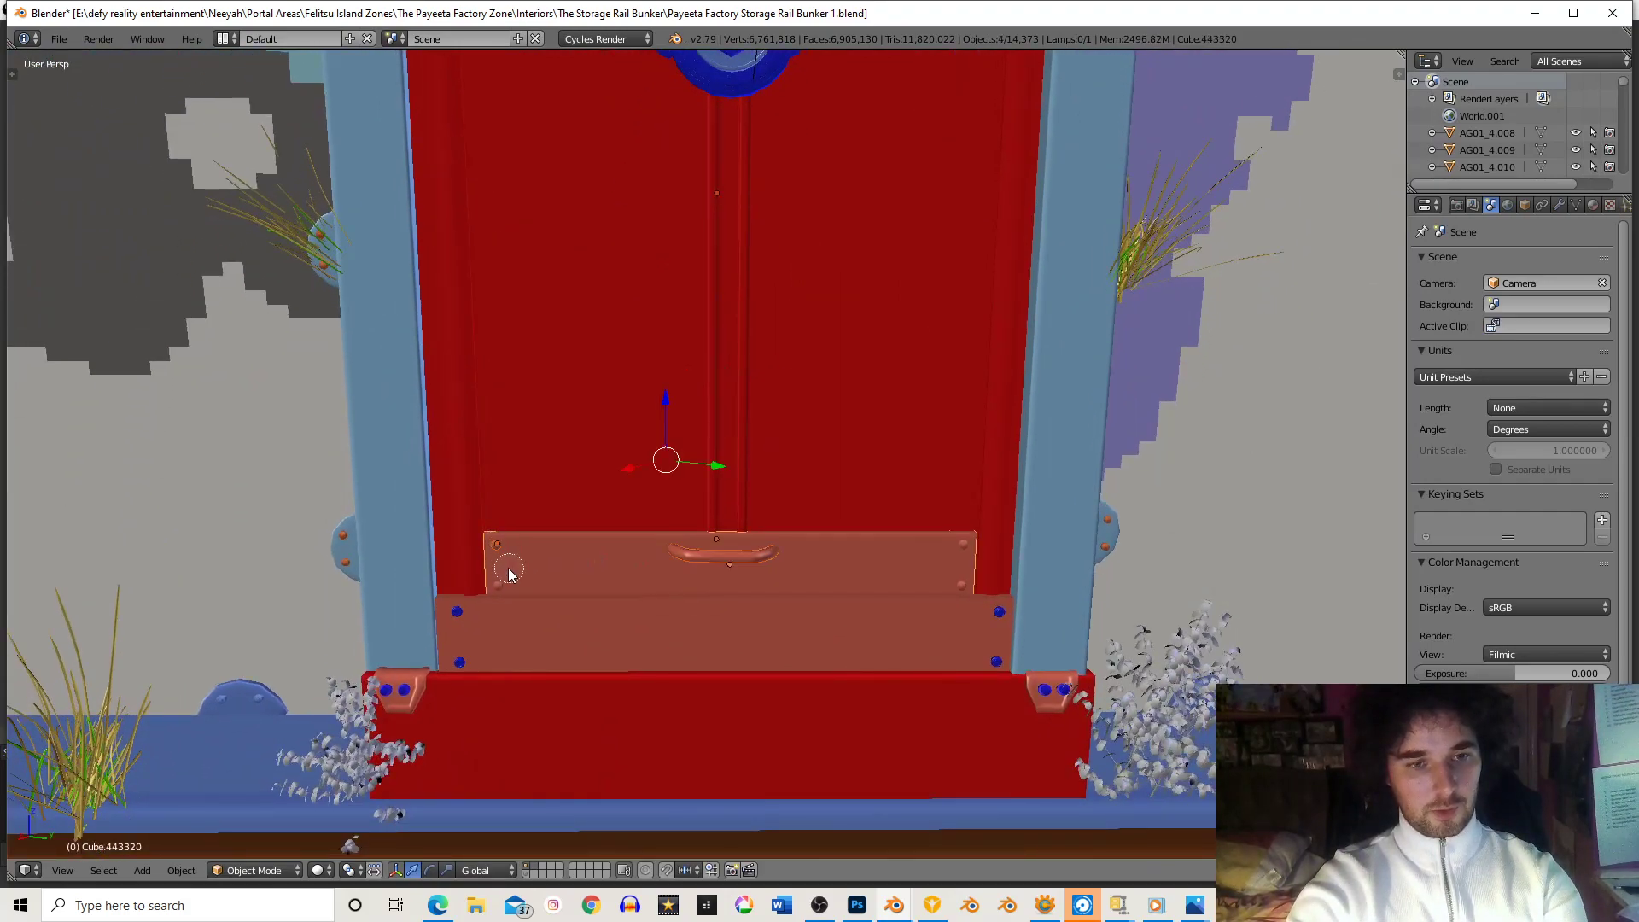
click(965, 579)
right_click(966, 579)
- Add all the parts of the round blue lock in the door's centre to the selection with circle select
shift+middle_drag(888, 129, 898, 504)
key(c)
scroll(762, 450, down, 11)
scroll(735, 441, down, 2)
click(756, 433)
right_click(756, 436)
middle_drag(756, 437, 812, 460)
scroll(812, 459, down, 4)
key(c)
scroll(633, 399, down, 4)
scroll(607, 394, down, 7)
middle_click(607, 394)
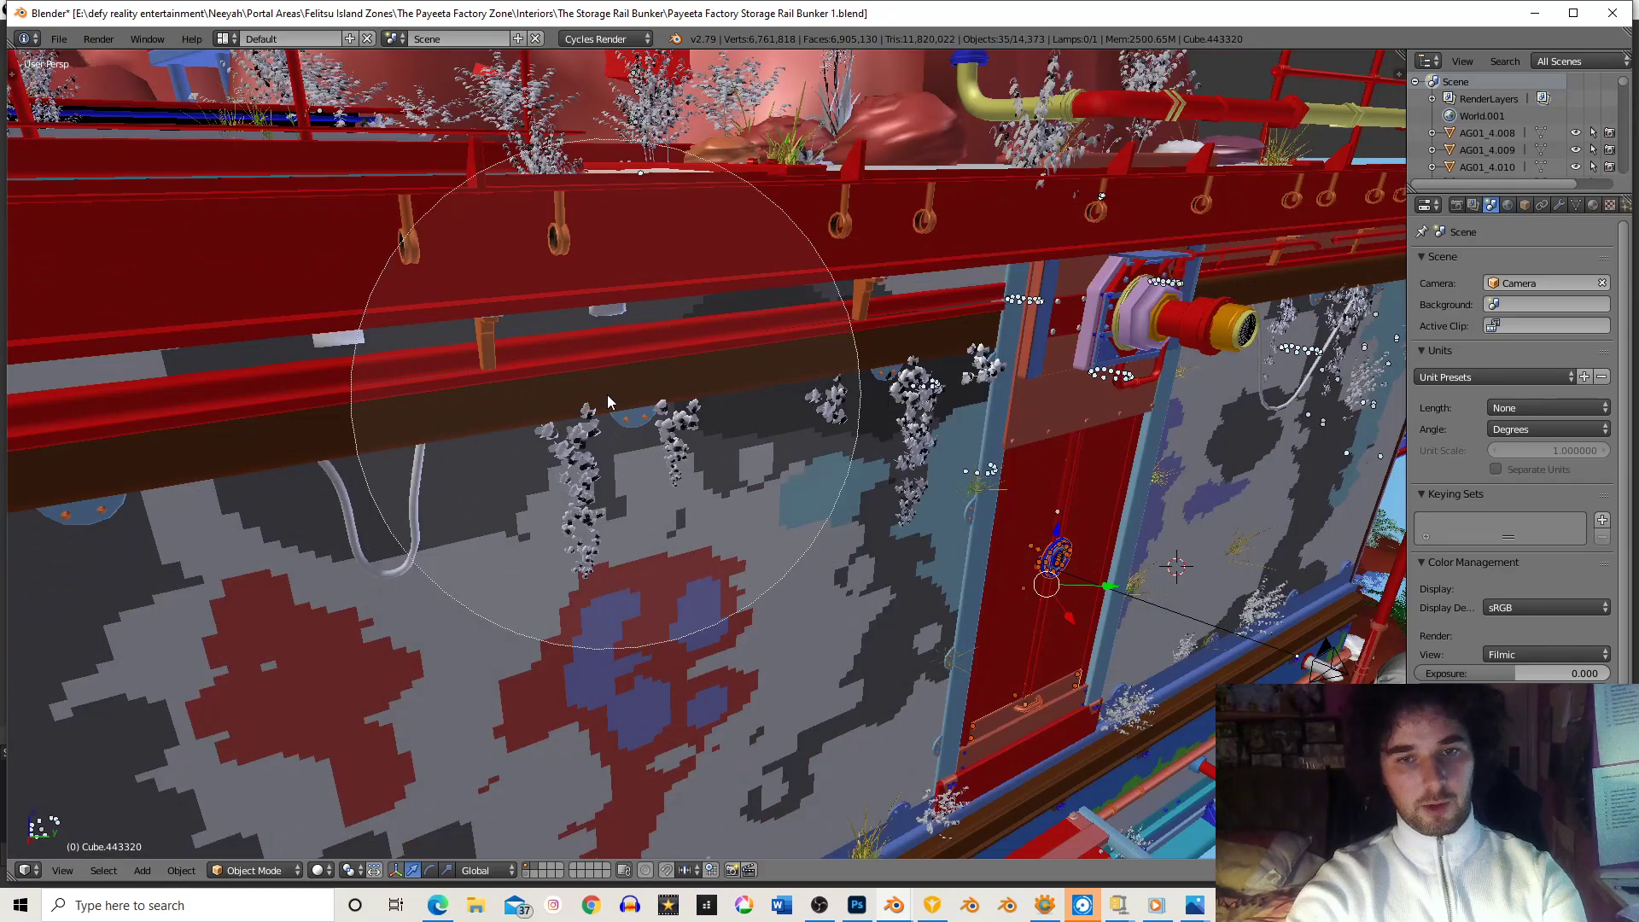
right_click(607, 394)
middle_drag(607, 394, 752, 421)
key(KP_Decimal)
scroll(807, 470, down, 3)
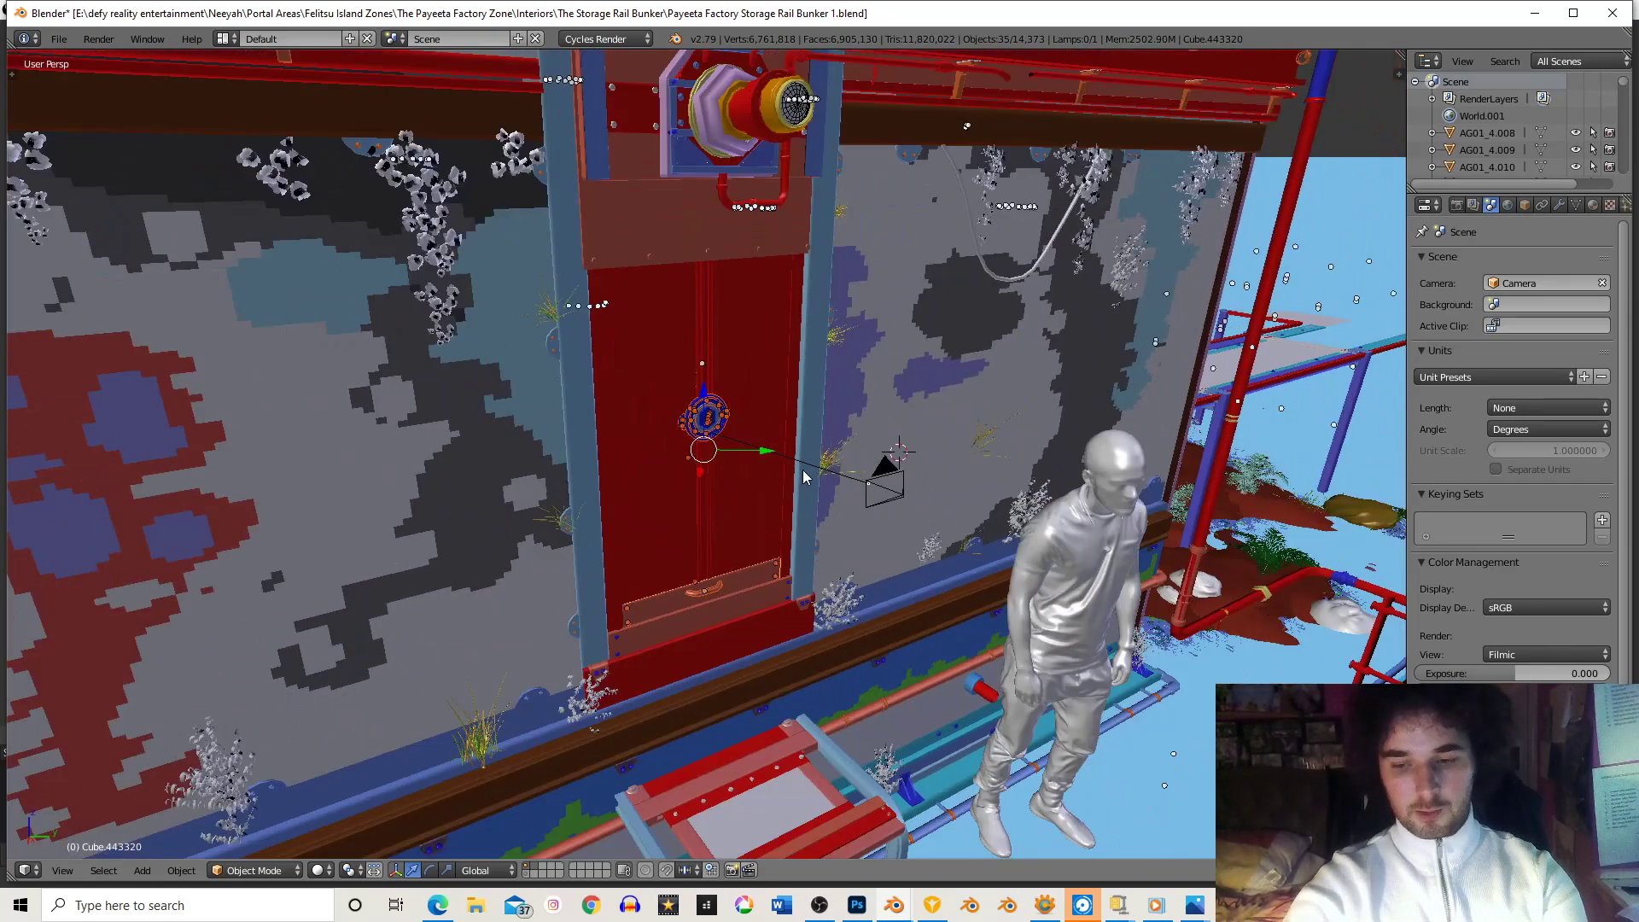
- Check the selected parts in isolation and add the vertical trim strips above and below the blue lock
key(KP_Divide)
key(KP_Divide)
middle_drag(802, 470, 678, 249)
scroll(712, 218, up, 4)
scroll(678, 249, up, 2)
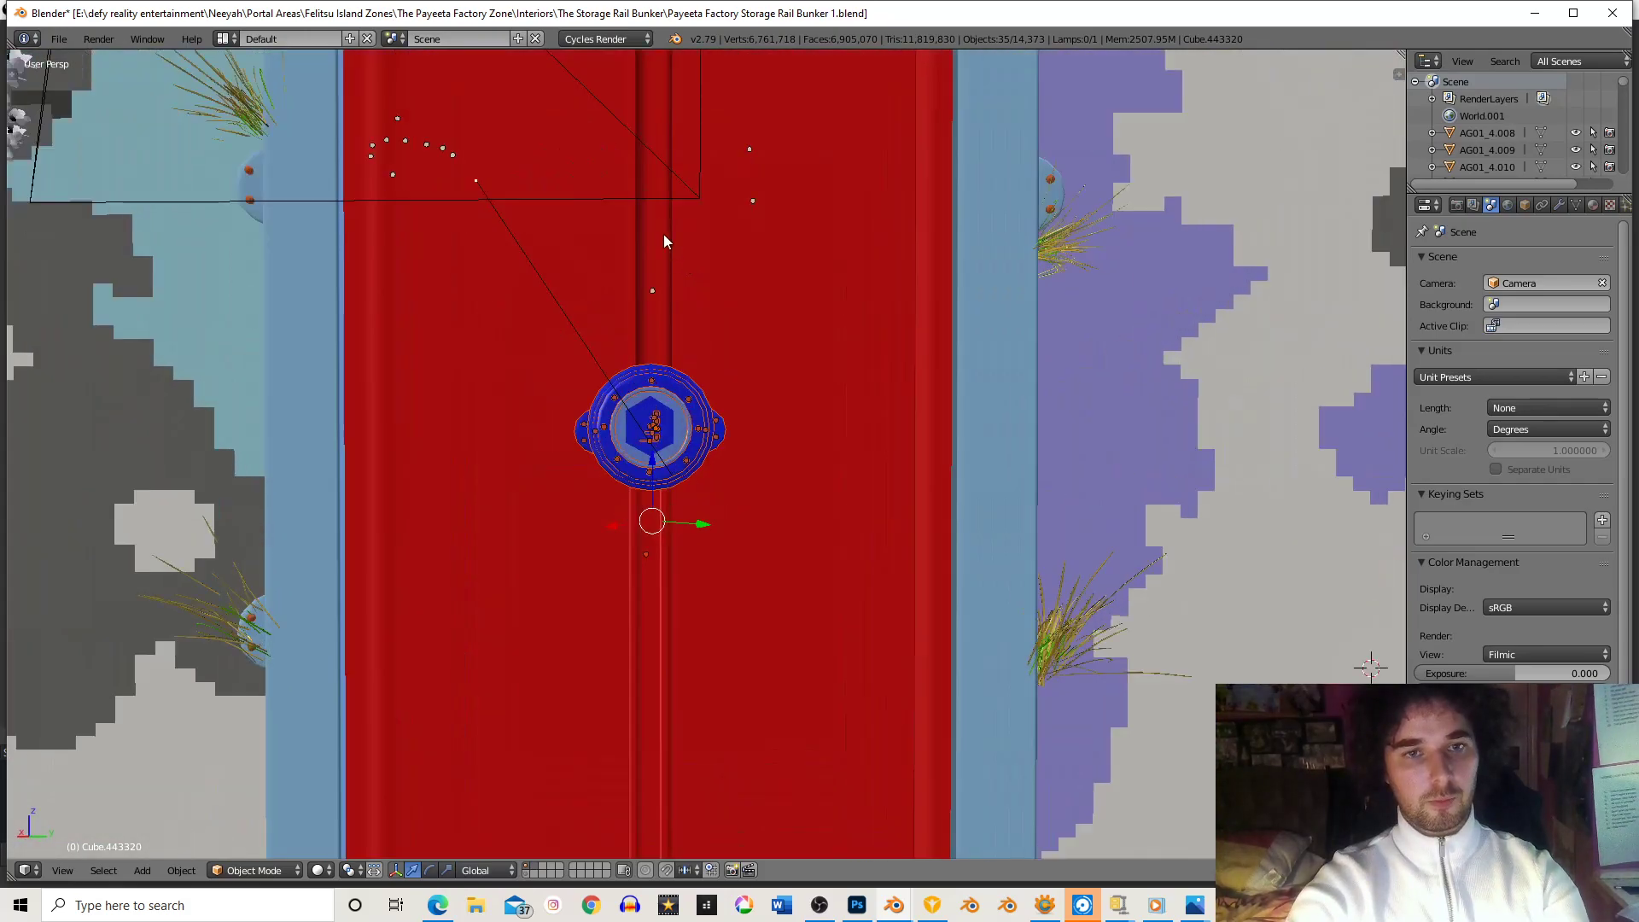
shift+right_click(663, 234)
shift+right_click(663, 571)
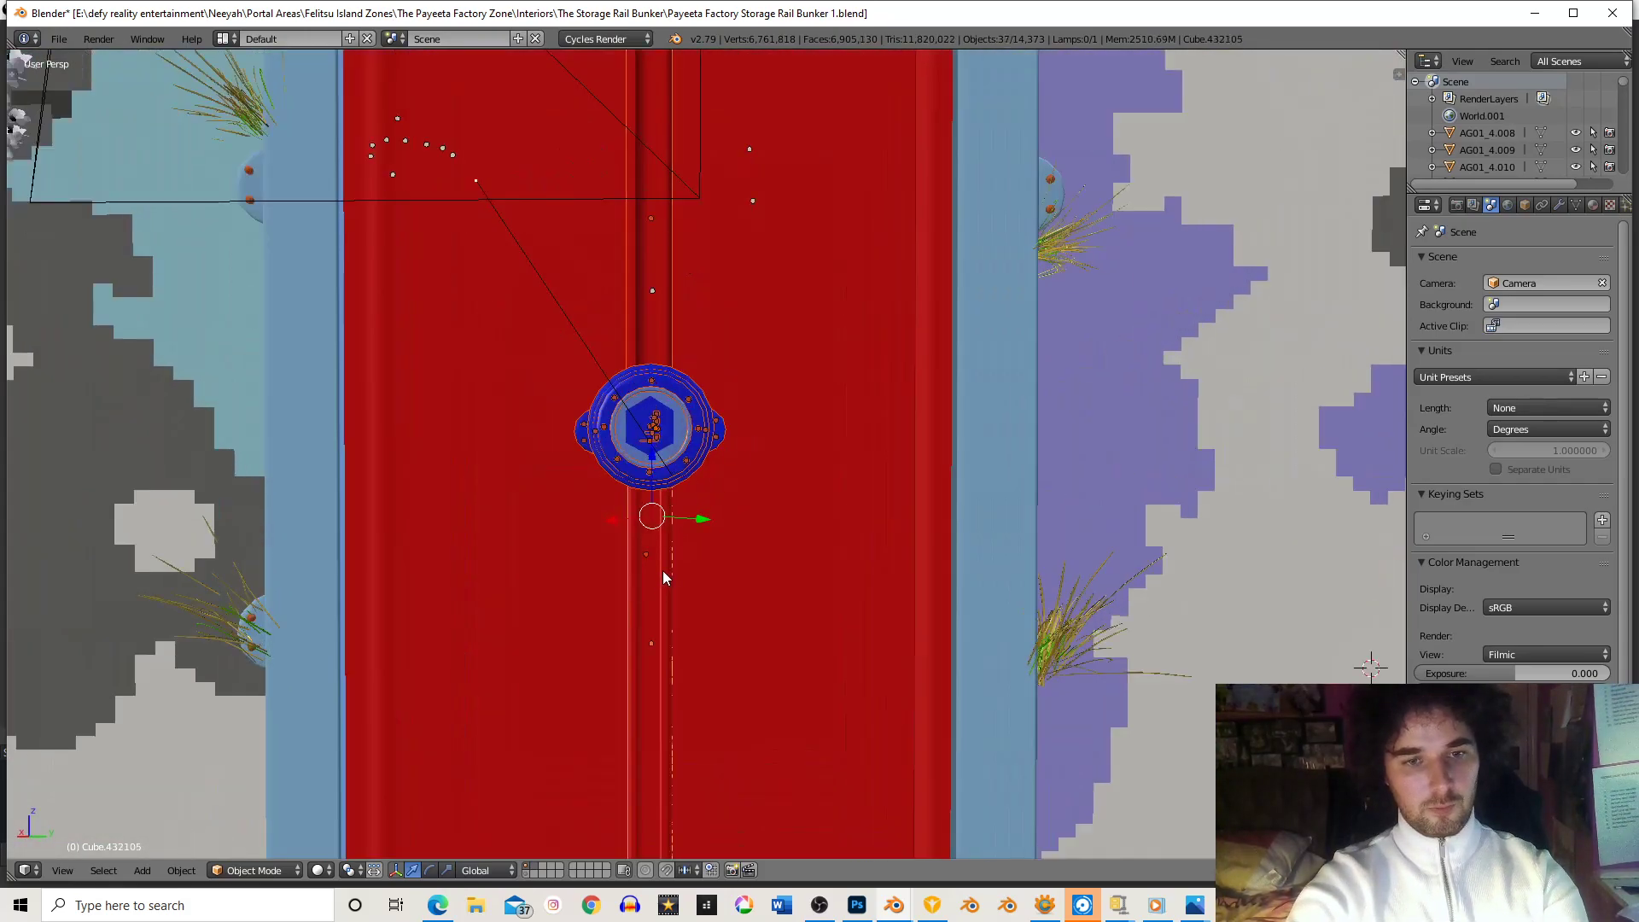
right_click(663, 571)
- Try raising the selected door parts along the vertical axis to open the doorway
scroll(683, 567, down, 3)
middle_drag(699, 565, 727, 534)
key(g)
key(z)
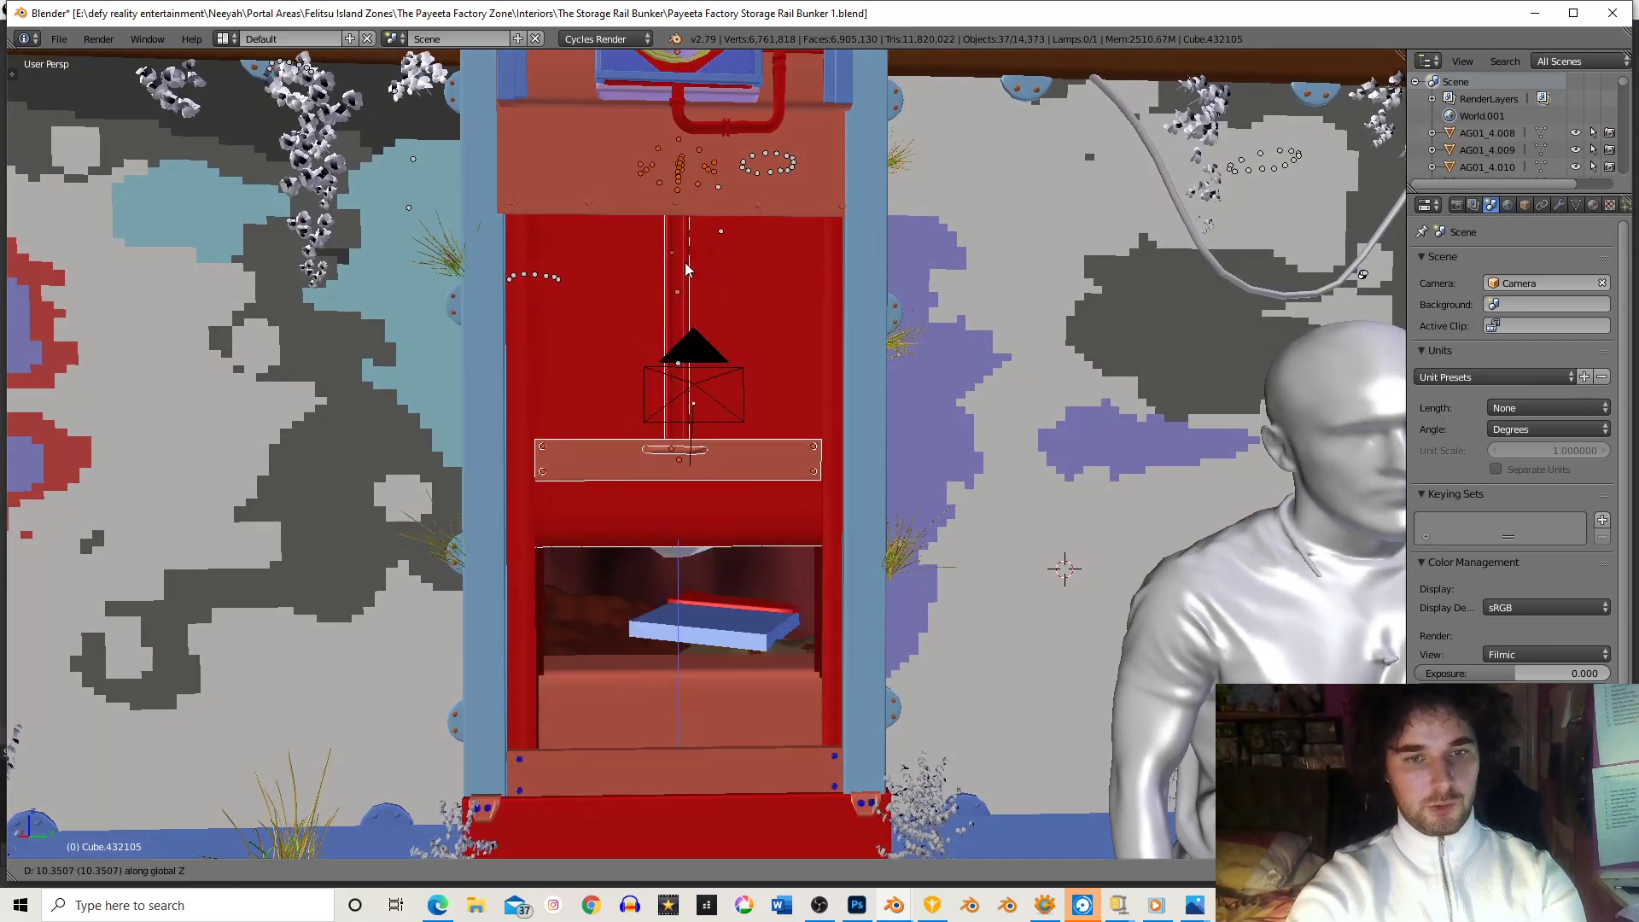
right_click(685, 263)
scroll(772, 487, up, 4)
shift+middle_drag(783, 496, 799, 541)
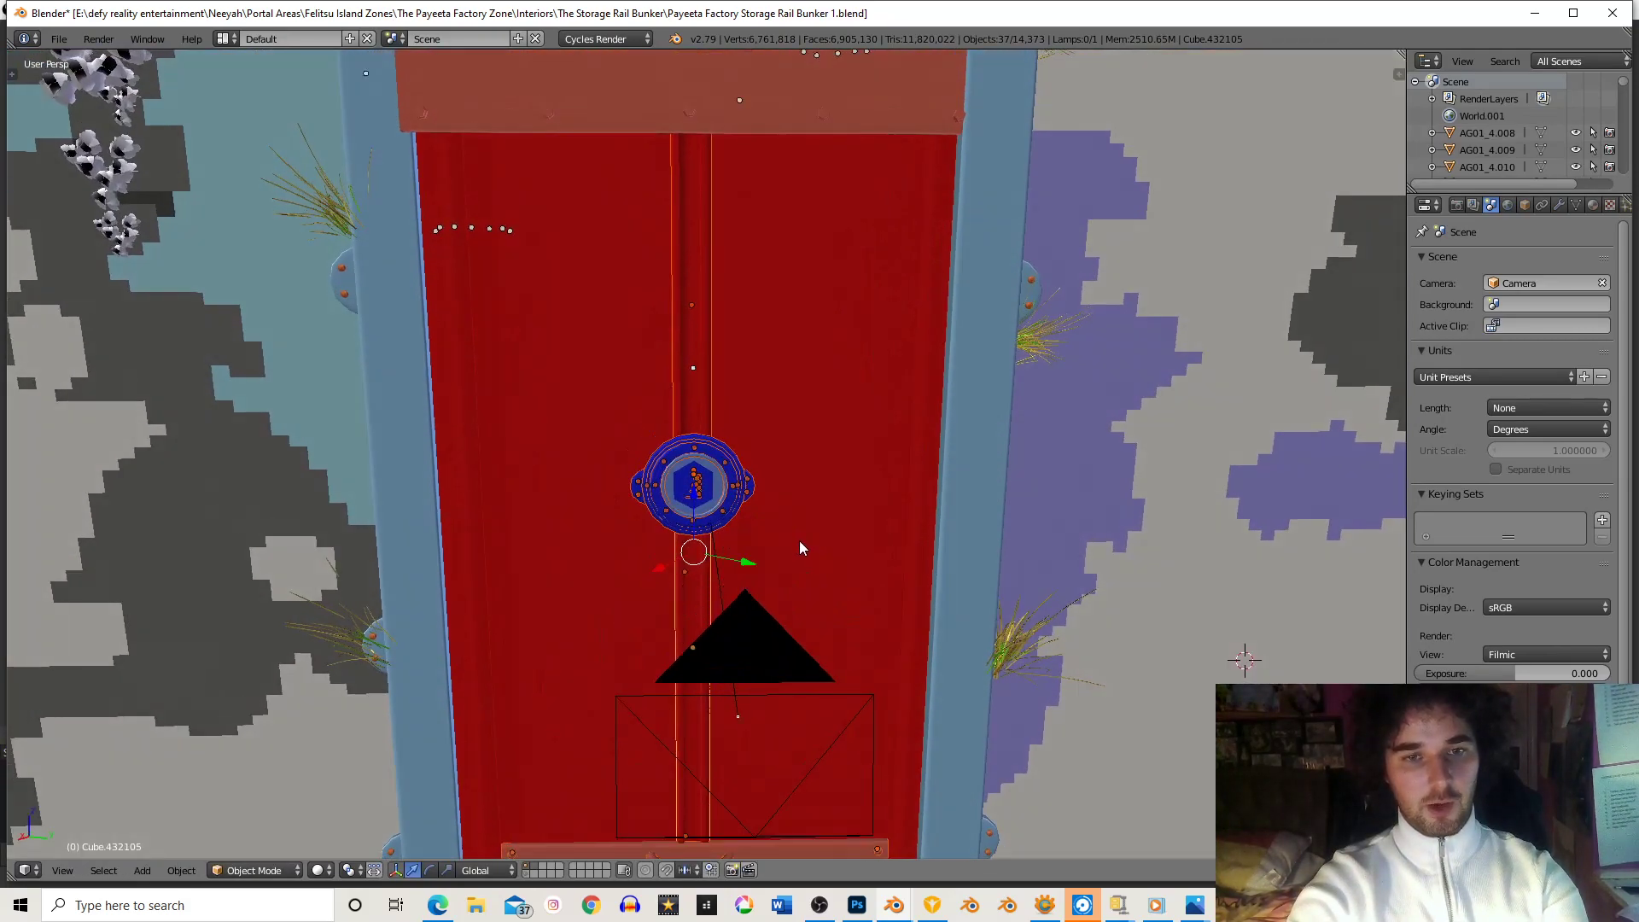
scroll(790, 536, up, 1)
key(g)
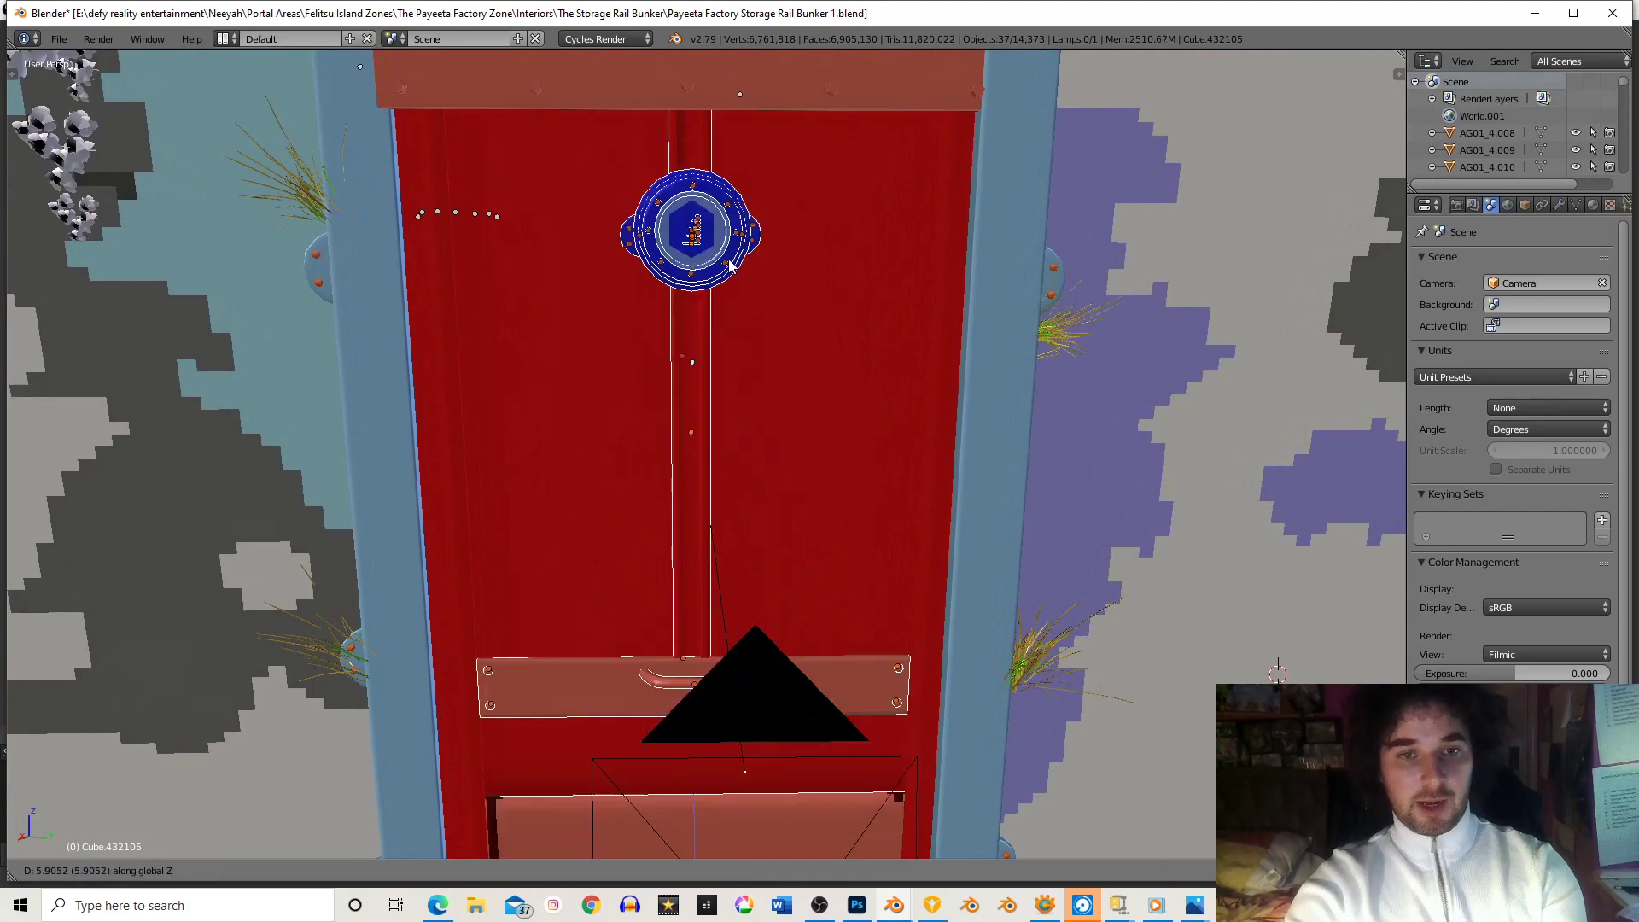
right_click(727, 256)
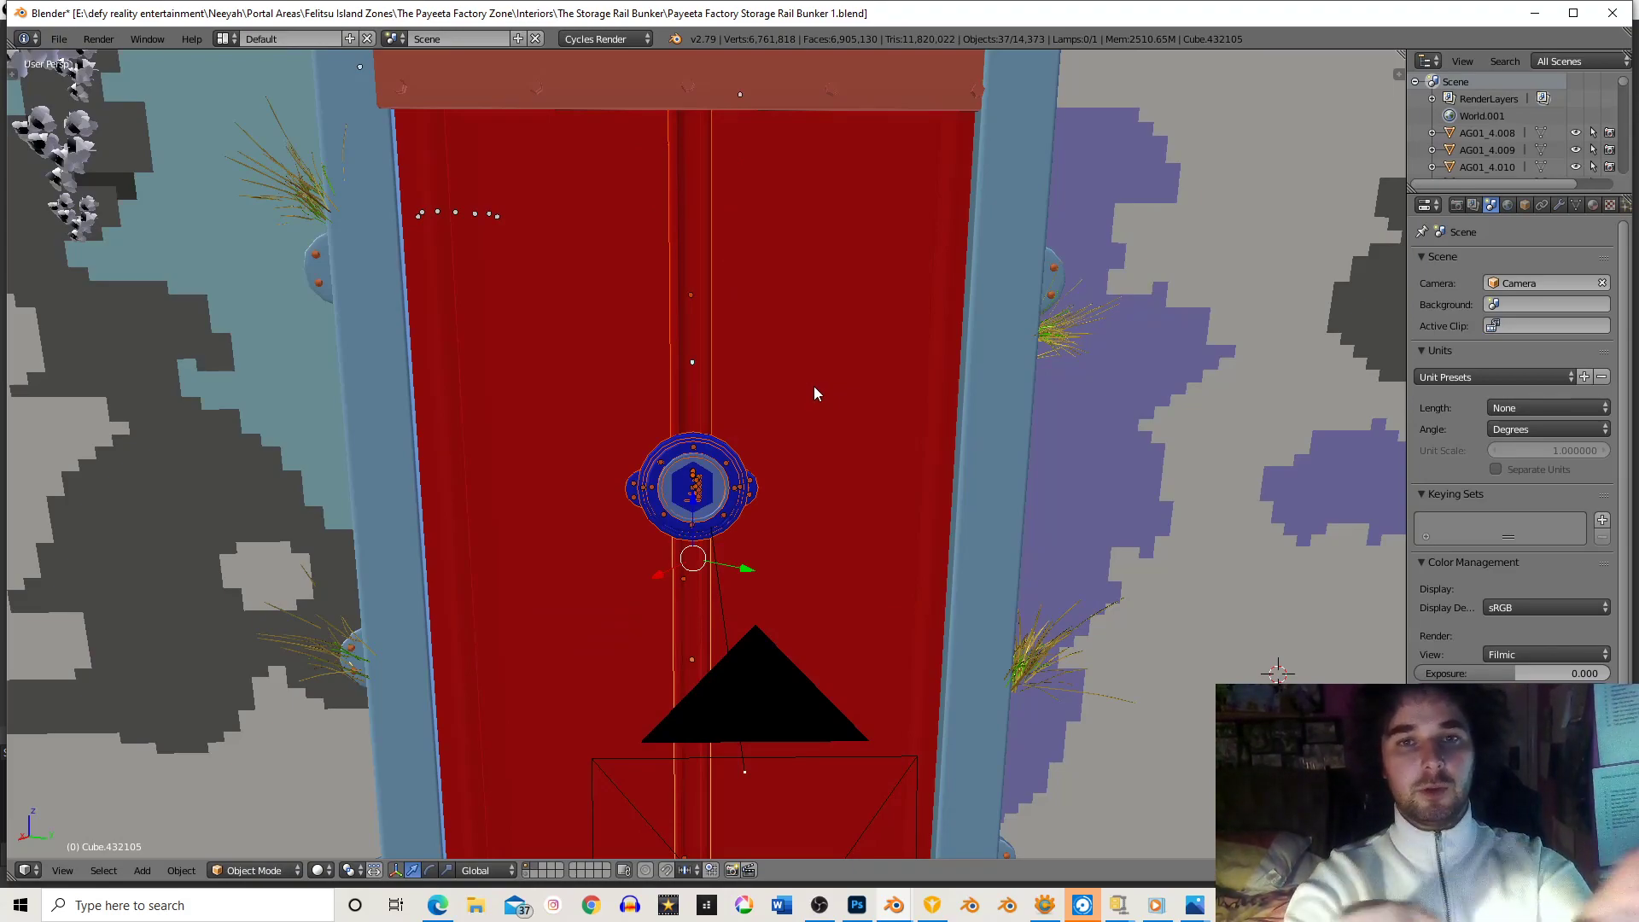
mouse_move(775, 456)
ctrl+middle_down()
mouse_move(775, 540)
mouse_move(768, 454)
ctrl+middle_up()
key(g)
key(z)
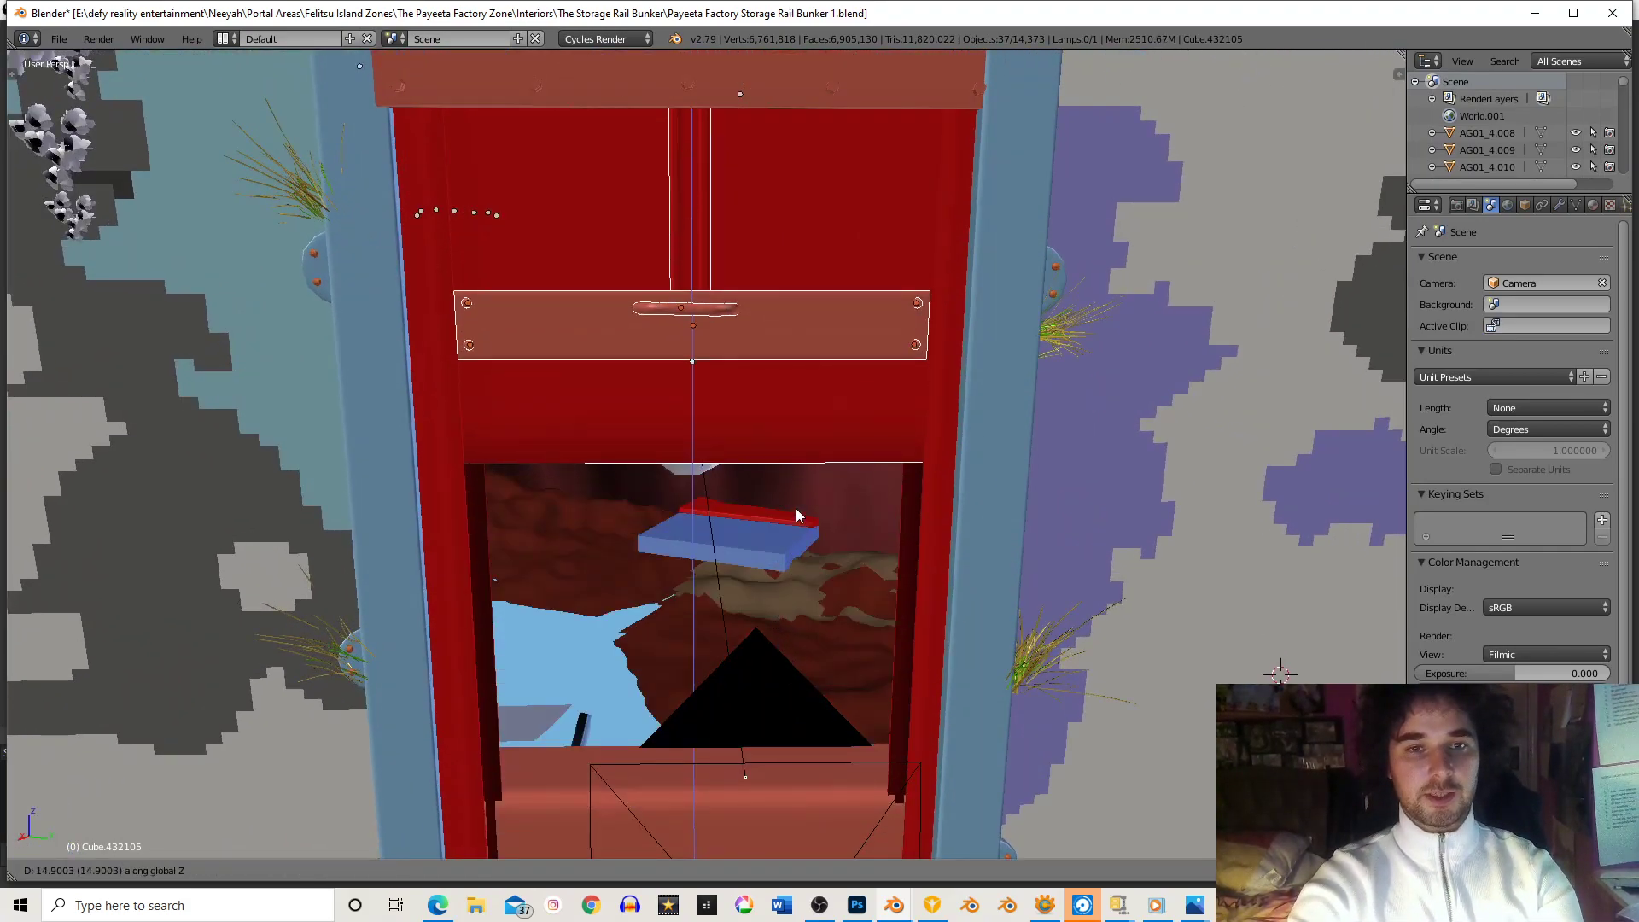
right_click(811, 425)
shift+middle_drag(746, 594, 751, 569)
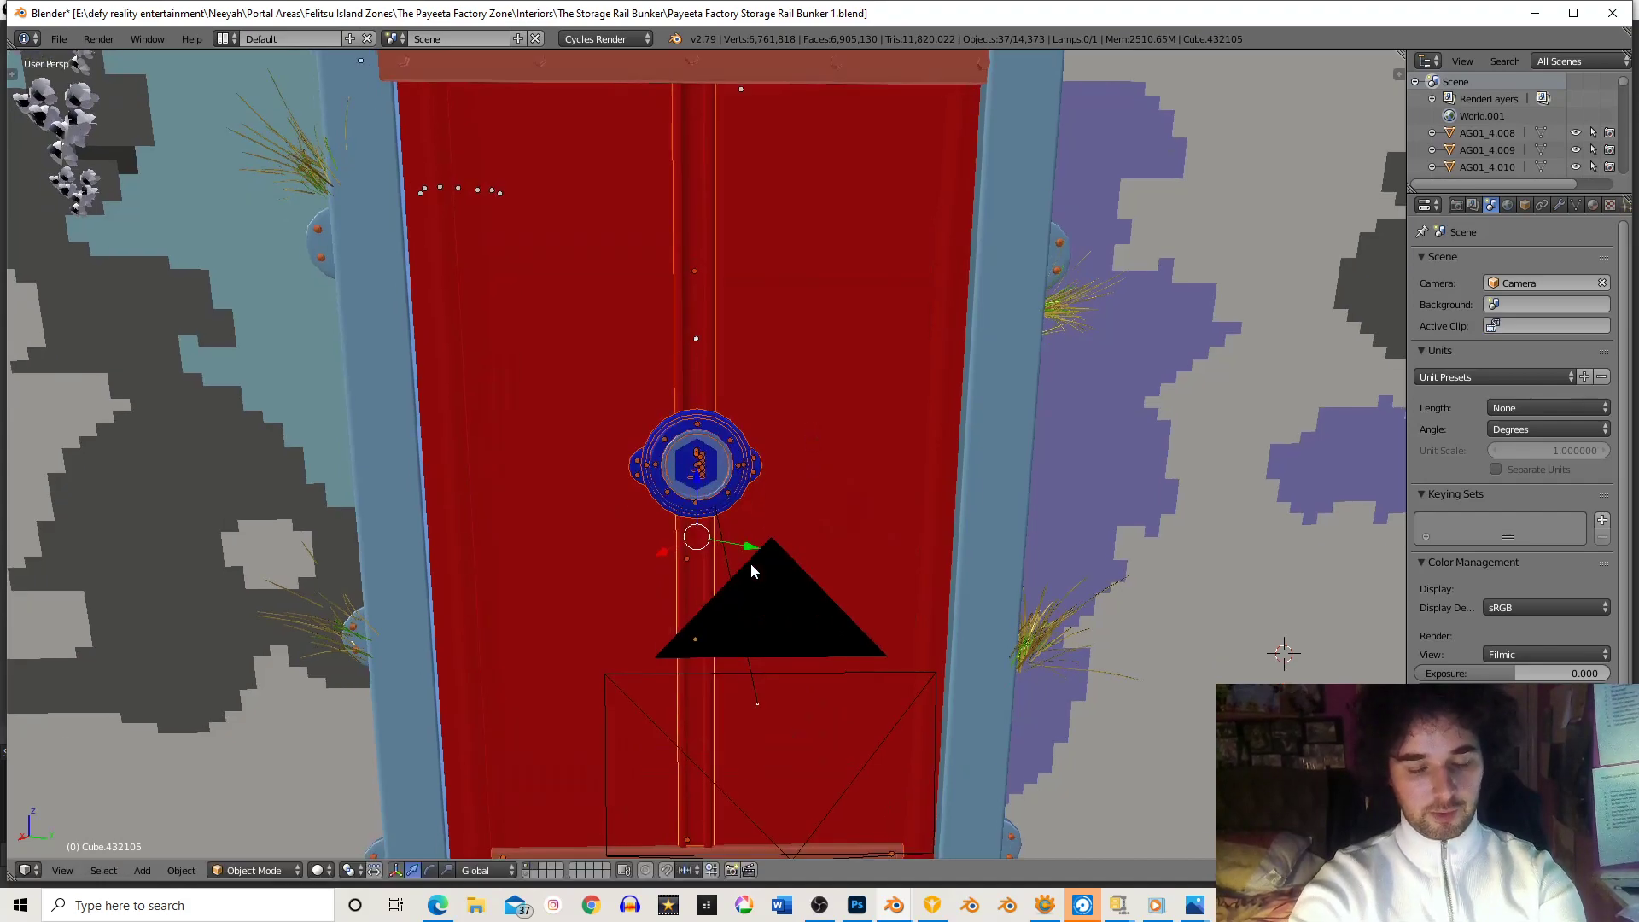
- Move the selected door parts to the second layer and view that layer on its own
key(m)
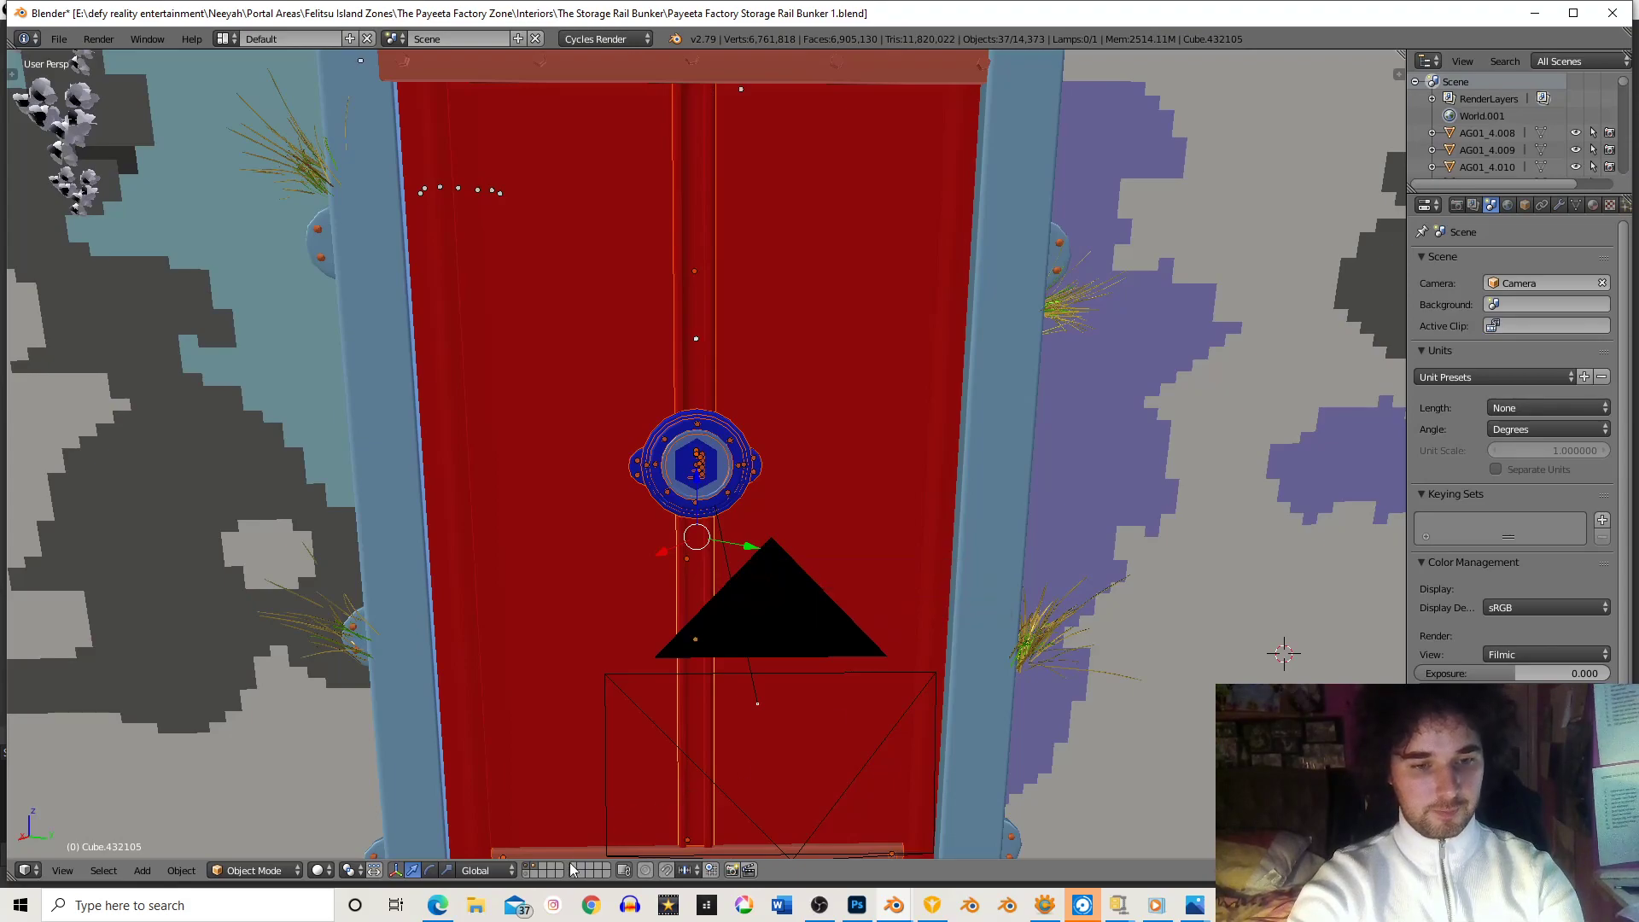
click(537, 870)
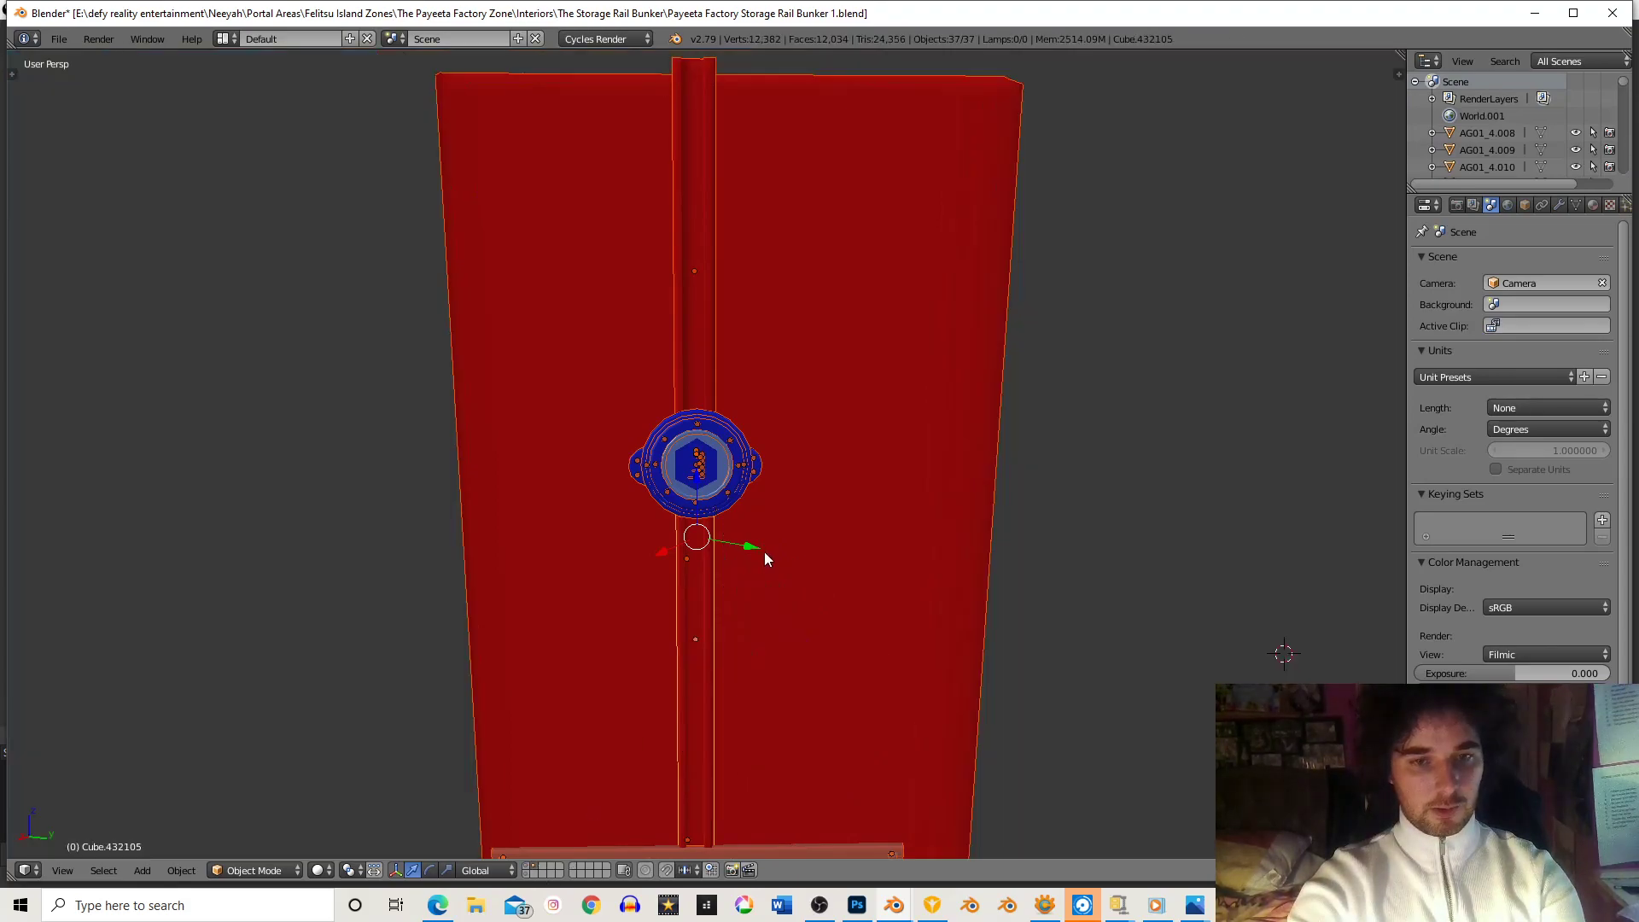
scroll(765, 552, down, 4)
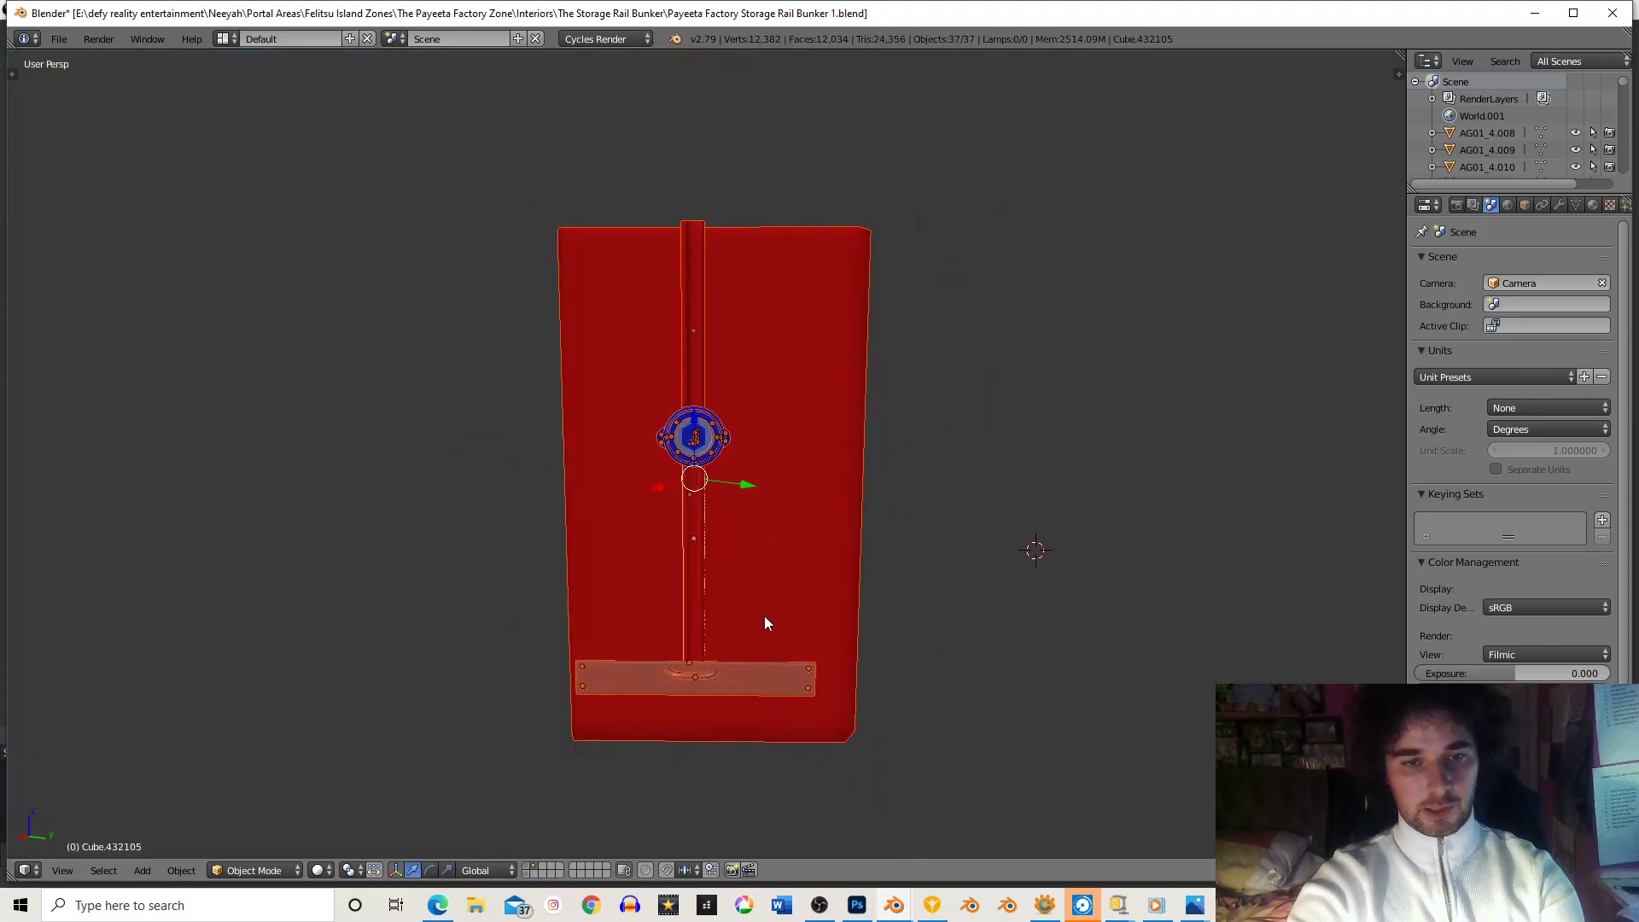
- Show the main layer together with the door and test sliding the door upward along Z
click(530, 870)
mouse_move(668, 663)
middle_down()
mouse_move(684, 629)
mouse_move(690, 656)
middle_up()
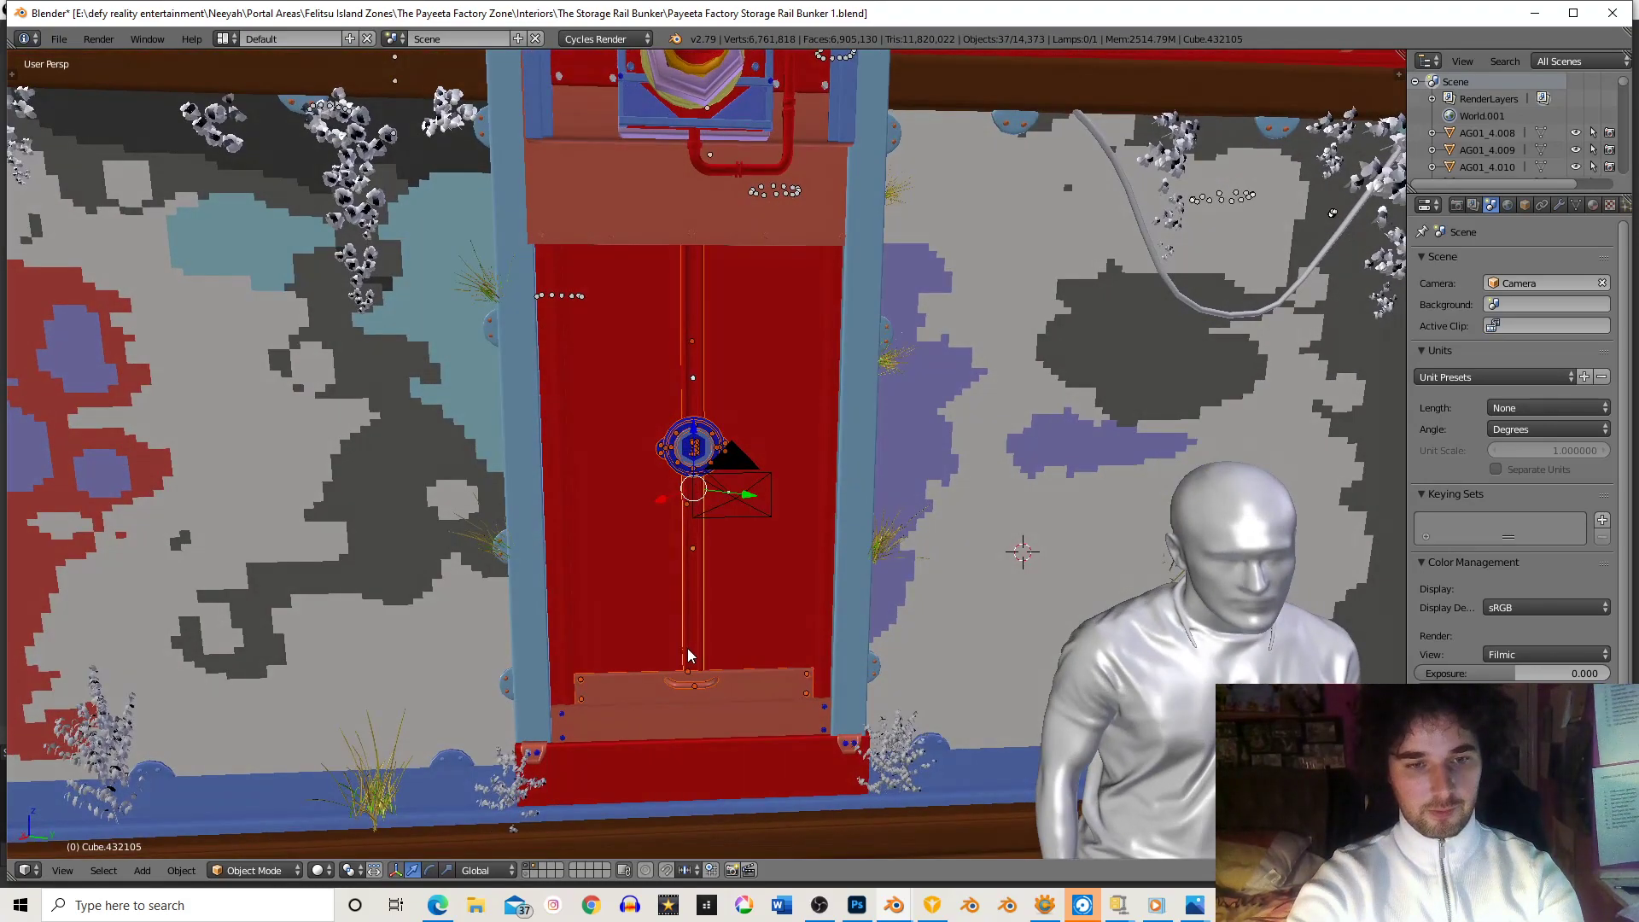
key(g)
key(z)
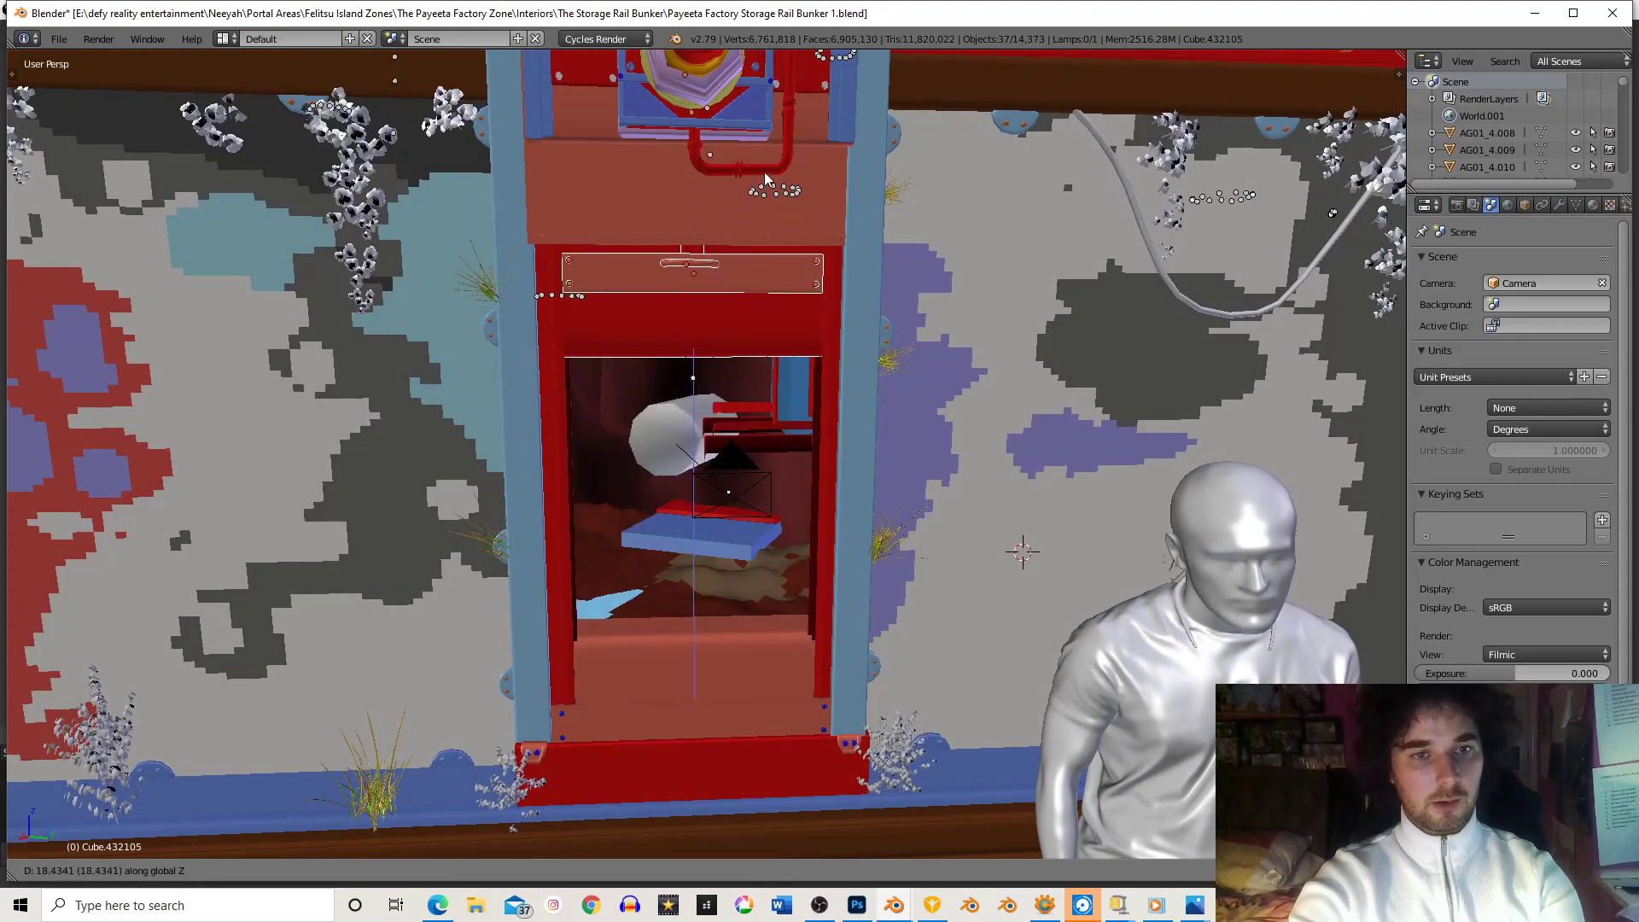
key(Escape)
shift+middle_drag(763, 579, 757, 542)
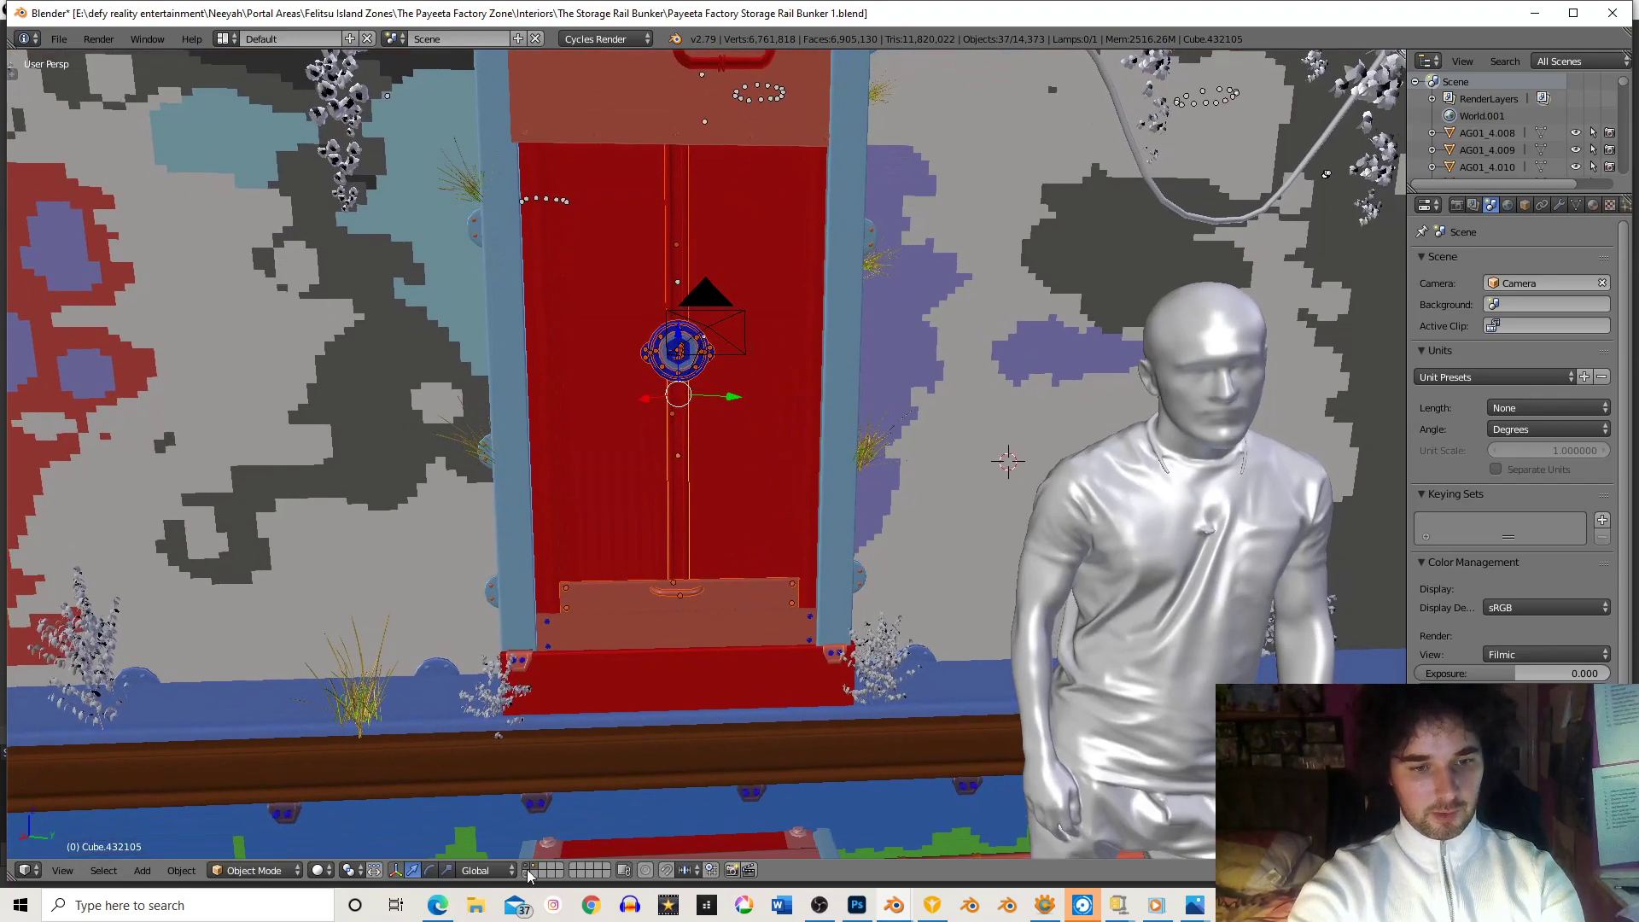
- With only the door parts shown, add an edge loop across the red panel level with the handle plate's lower edge
key(KP_Divide)
scroll(768, 658, up, 1)
scroll(818, 738, down, 1)
key(Tab)
scroll(824, 623, up, 2)
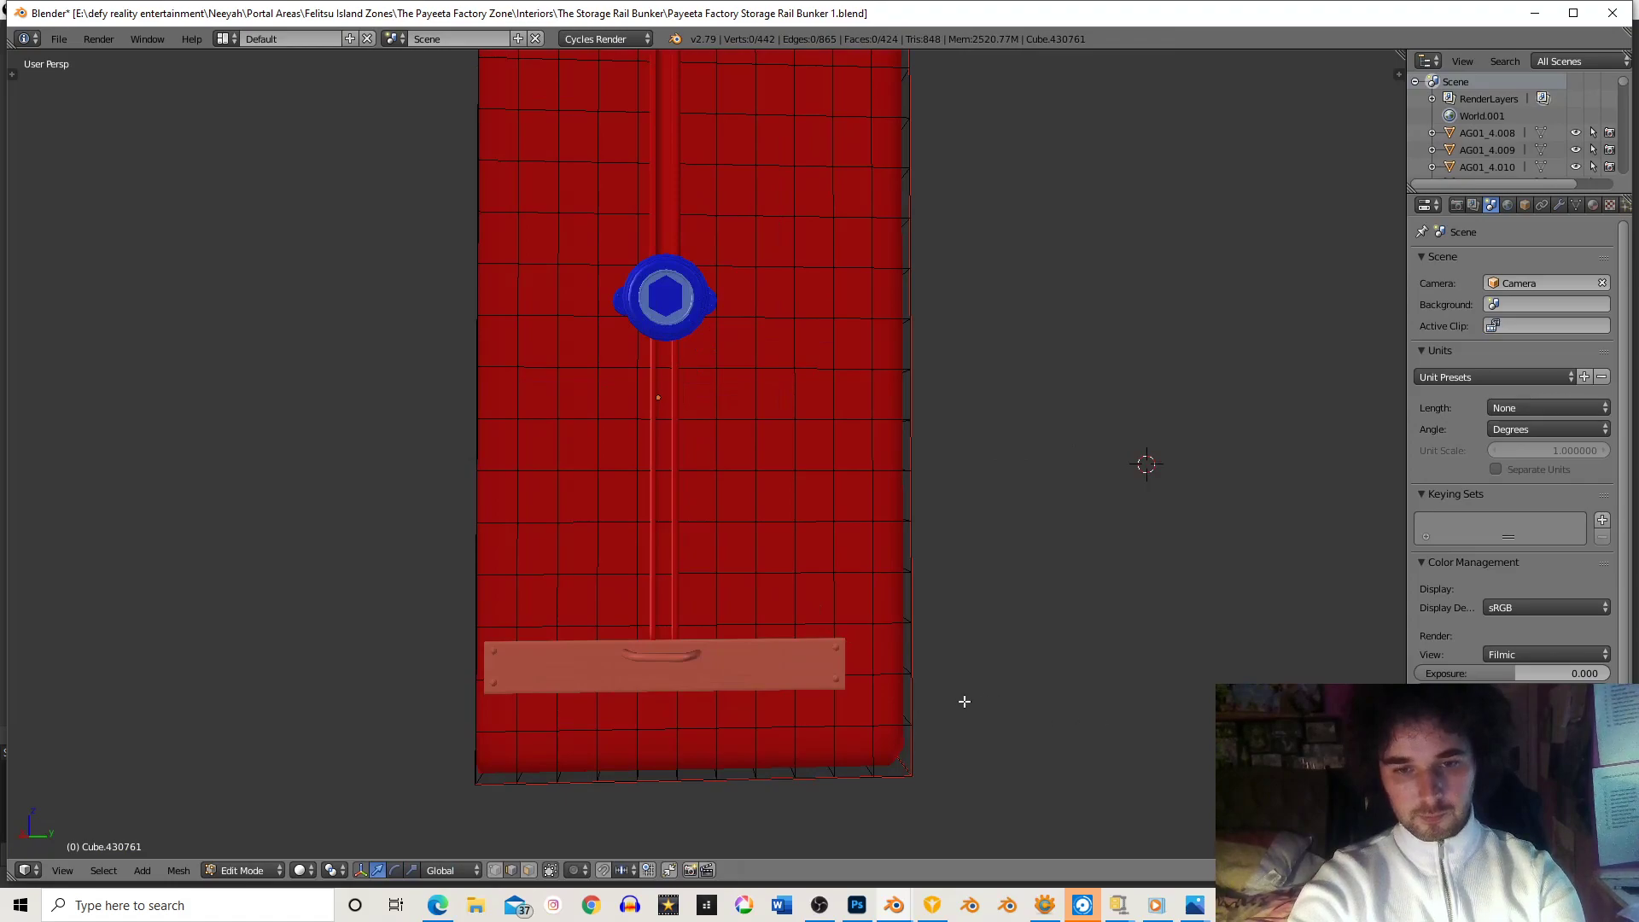
key(ctrl+r)
click(934, 693)
click(941, 677)
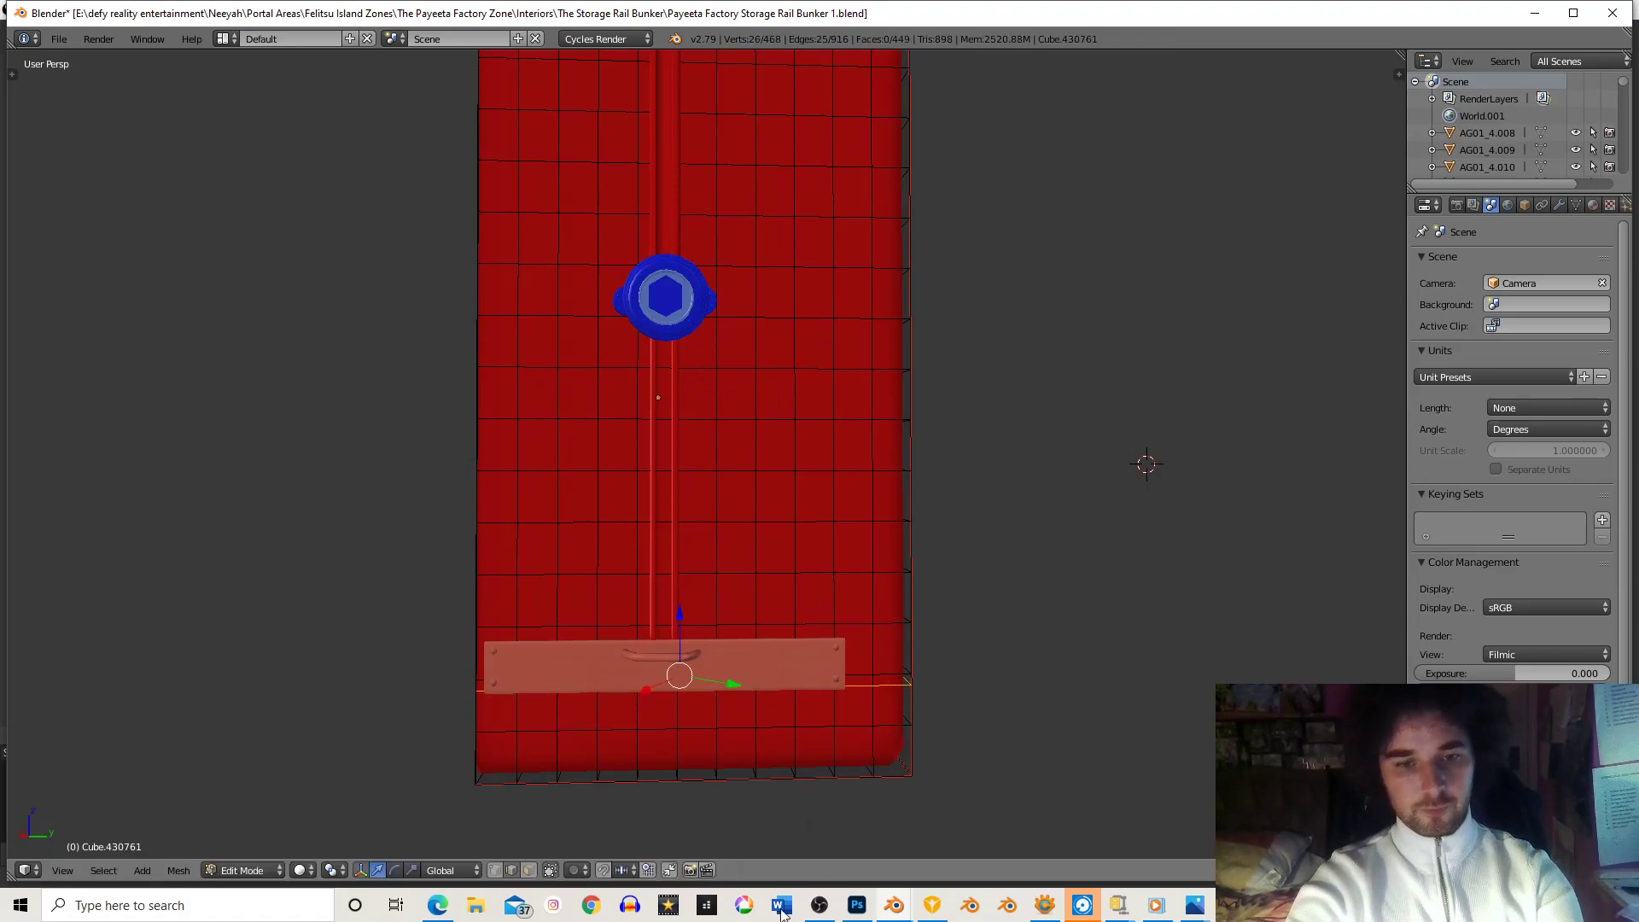
- Delete the panel's face loops below the new edge loop along with the leftover bottom strip of faces
click(528, 870)
alt+right_click(930, 690)
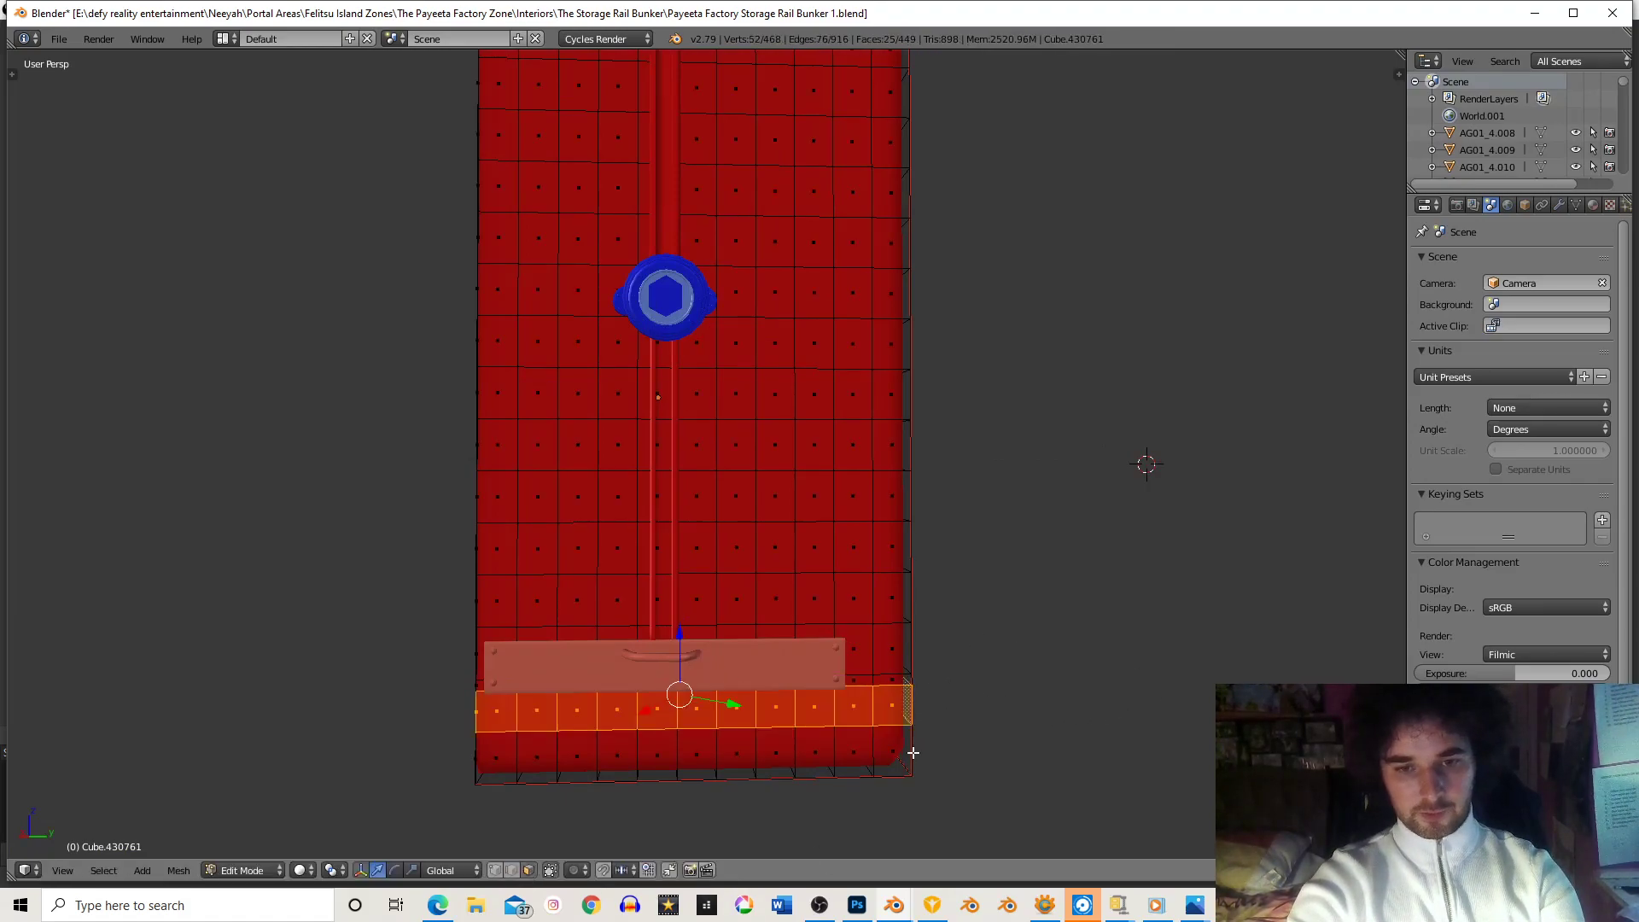
alt+shift+right_click(908, 755)
key(x)
click(869, 698)
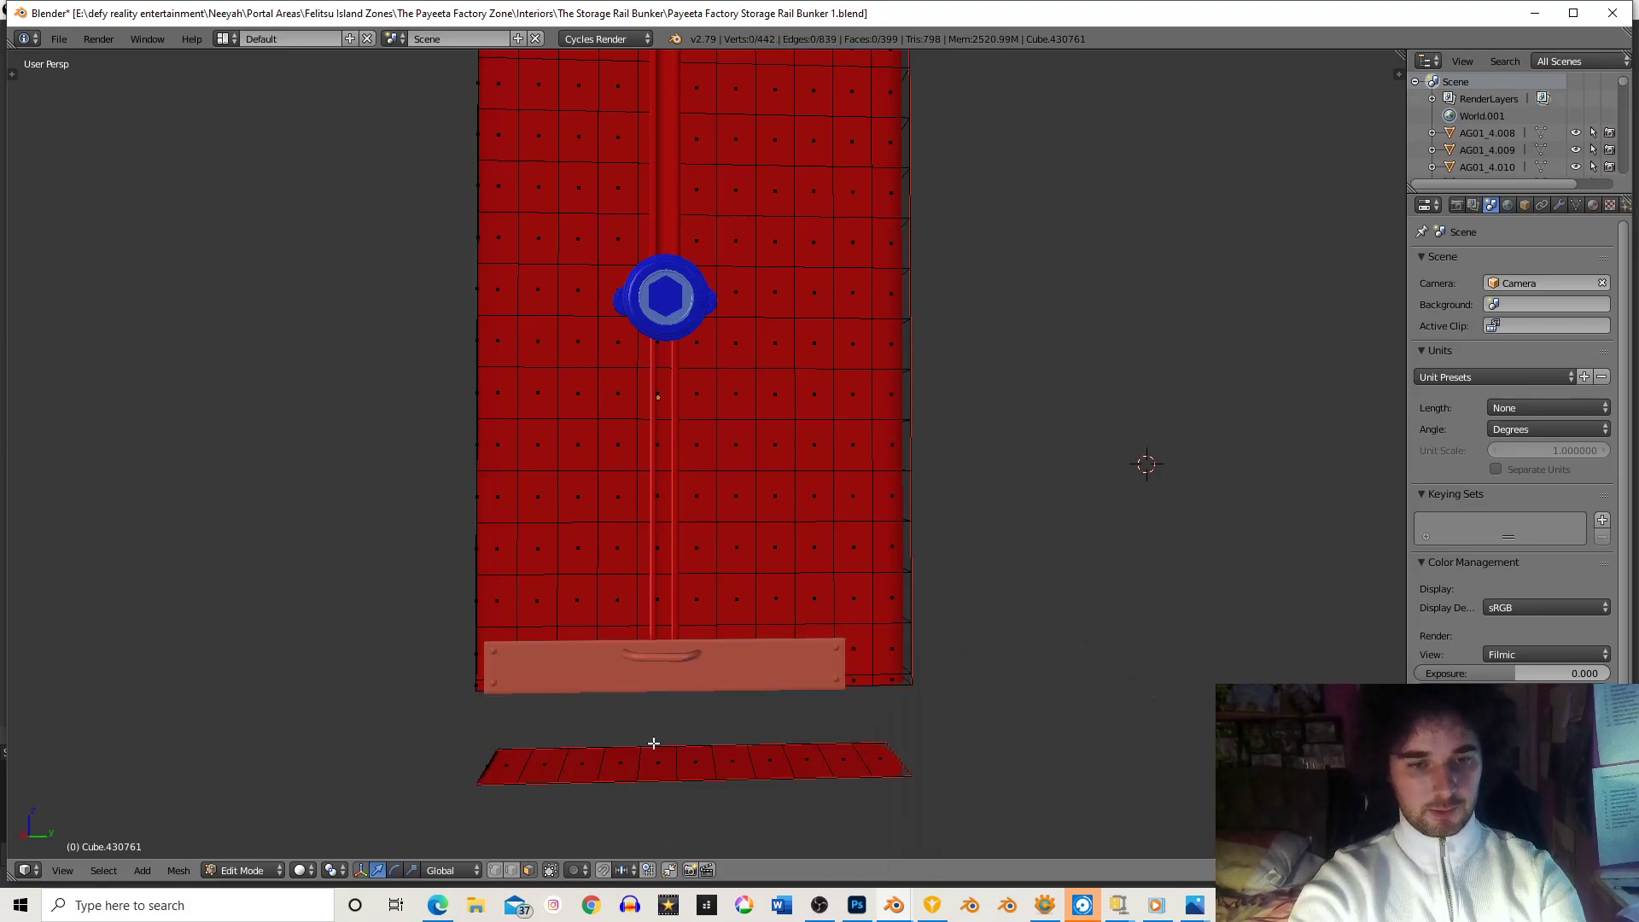
alt+right_click(669, 761)
key(x)
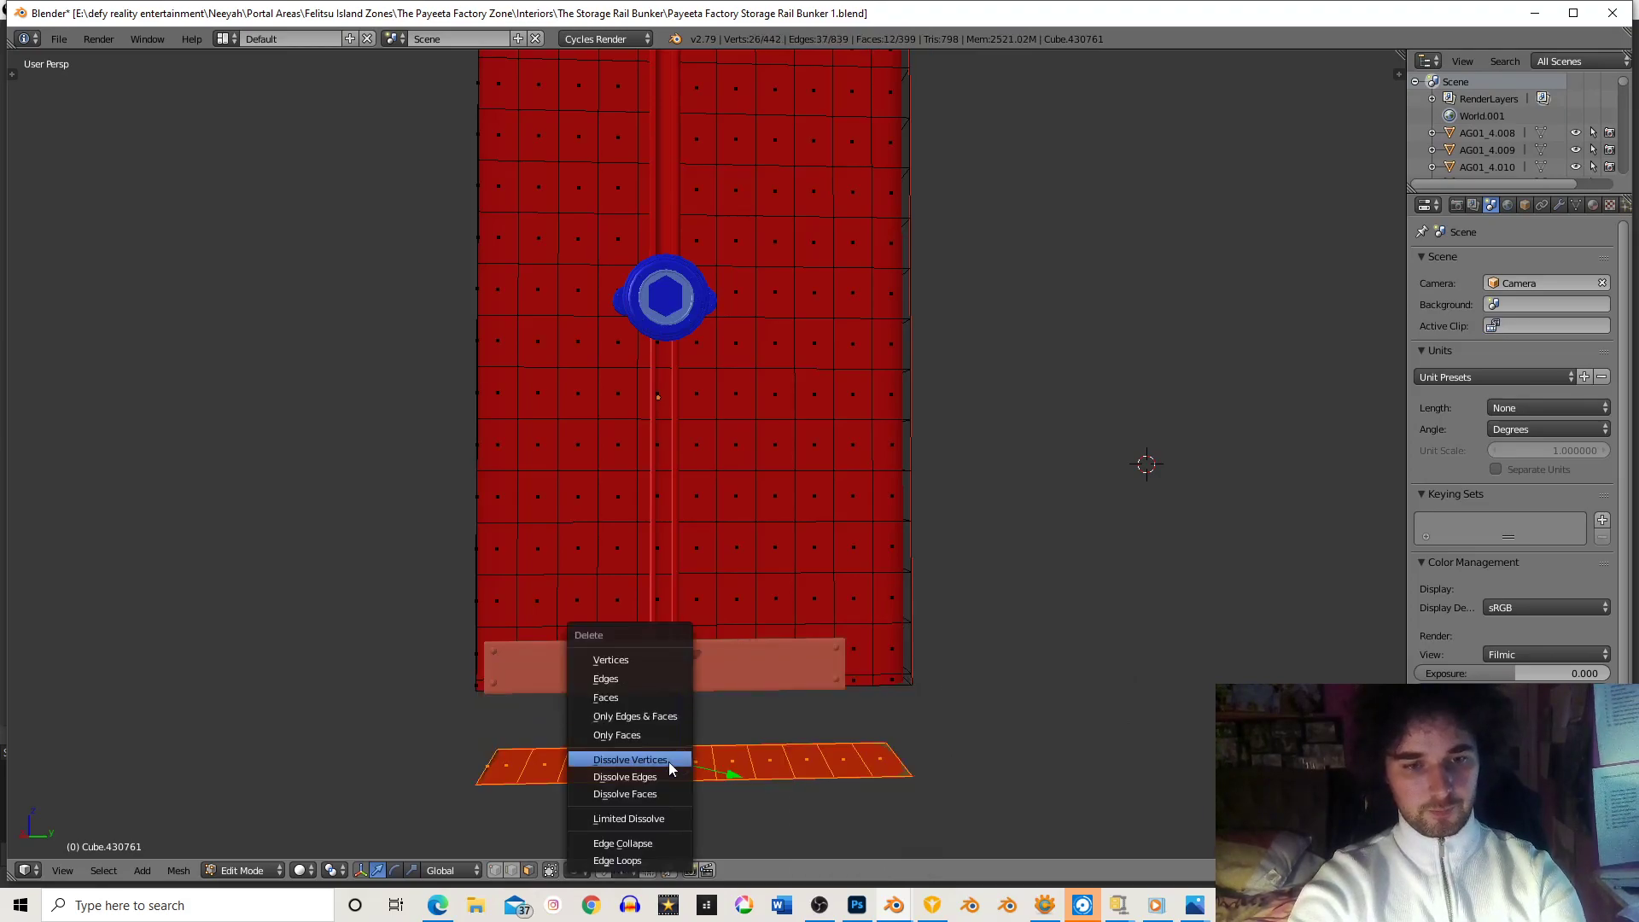
click(621, 717)
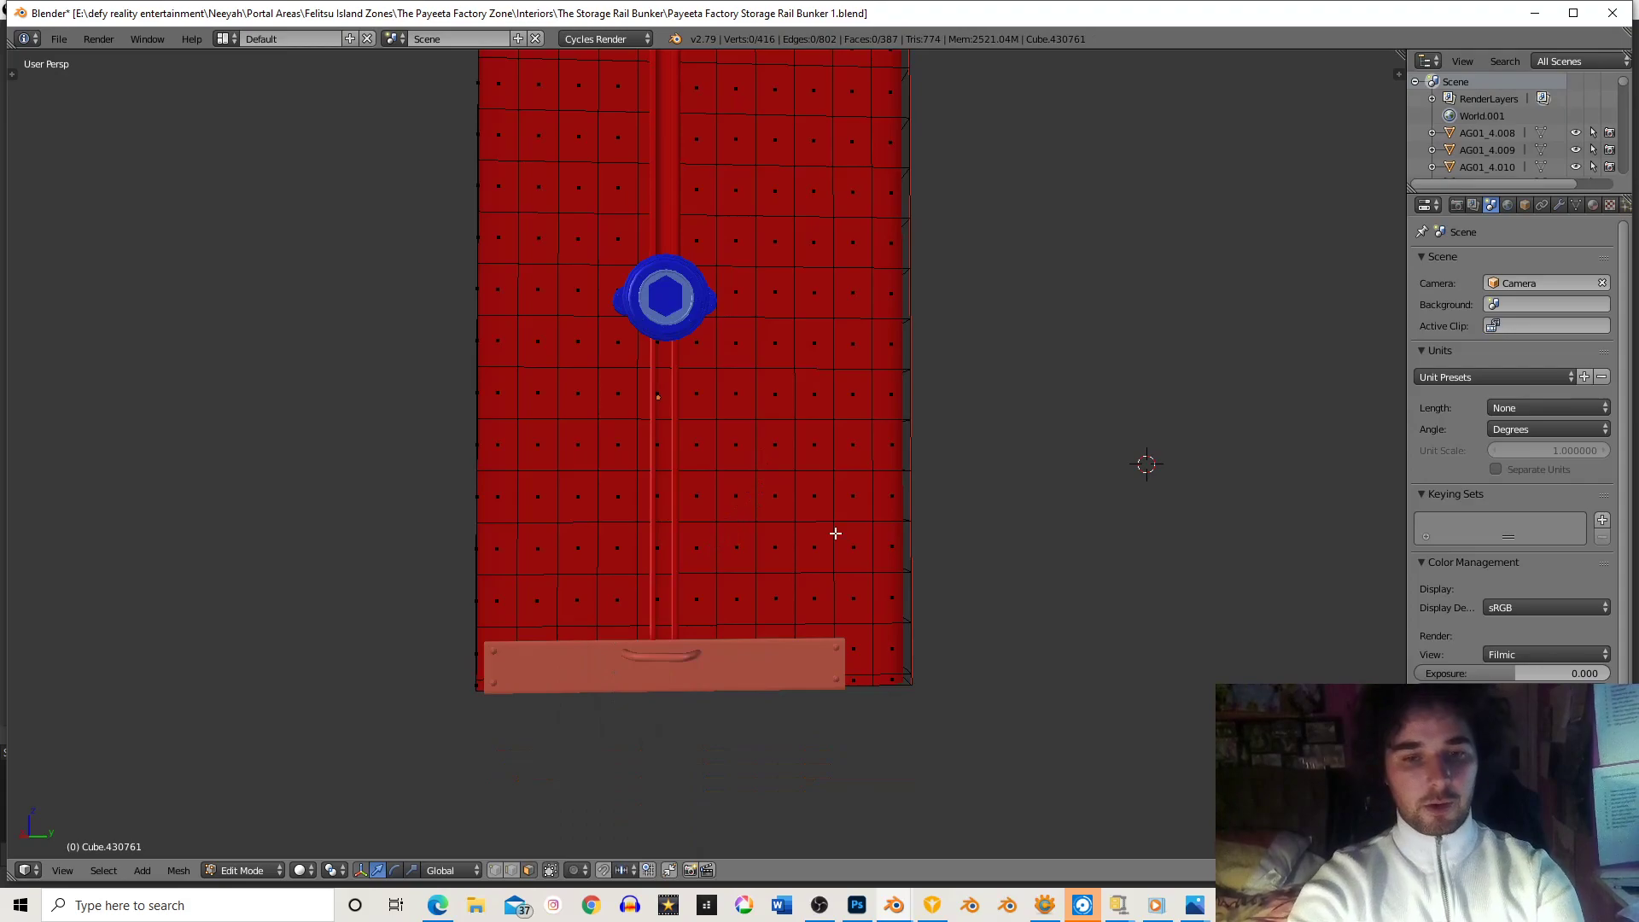
- Check the trimmed panel in isolation, leave mesh editing and show only the bunker's main layer
middle_drag(834, 534, 837, 557)
key(KP_Divide)
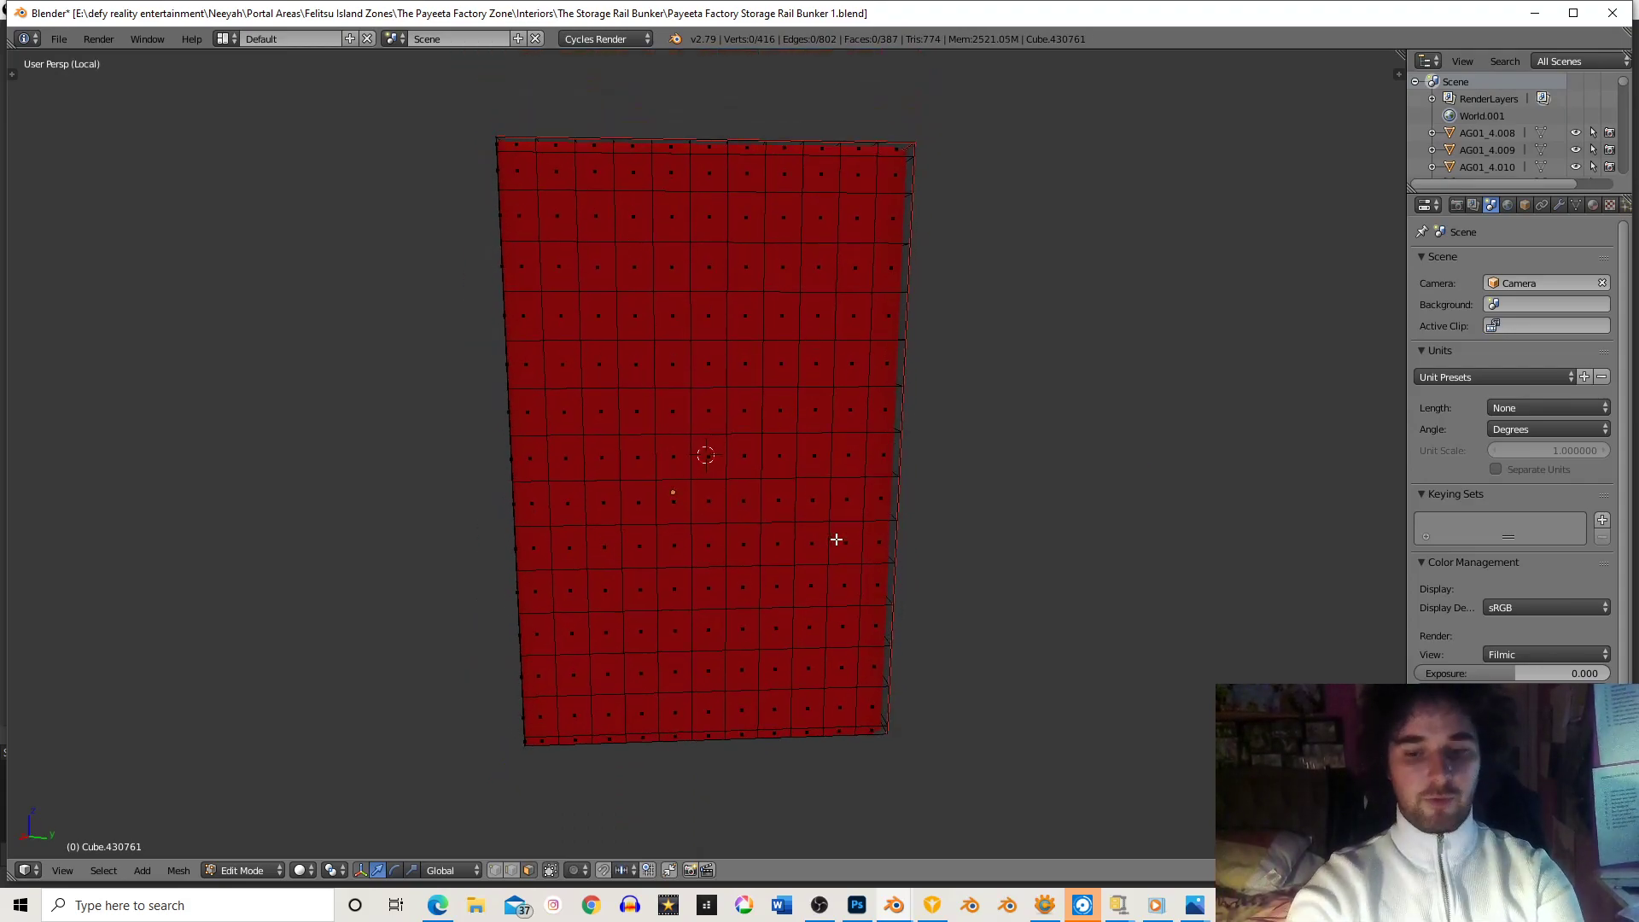
key(KP_Divide)
key(Tab)
key(KP_Divide)
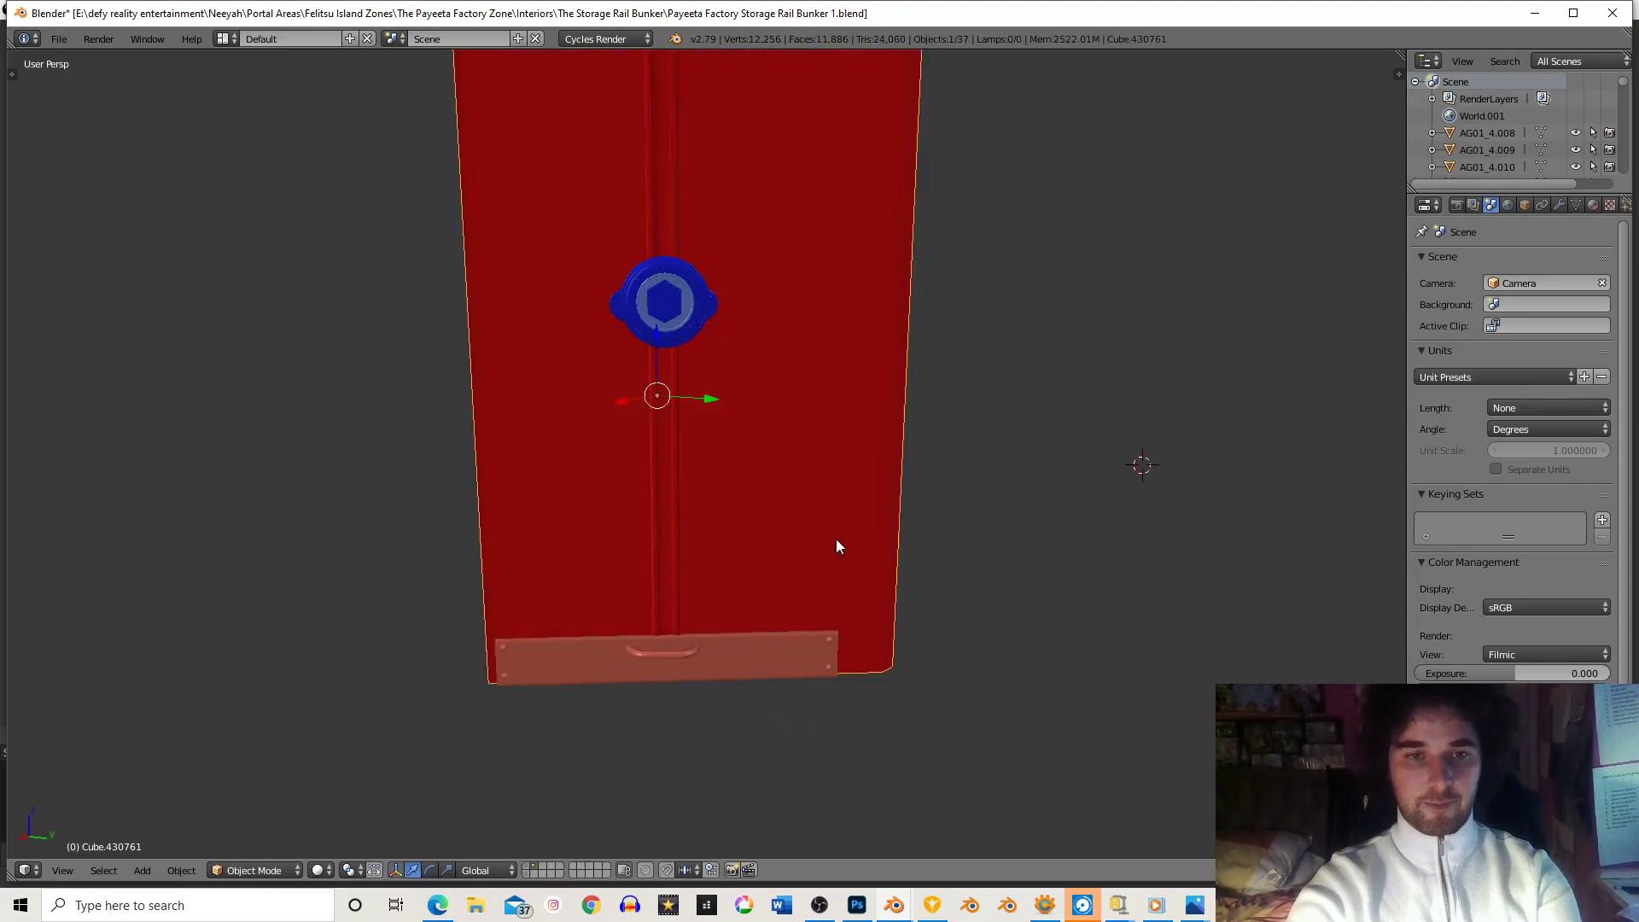
key(KP_Divide)
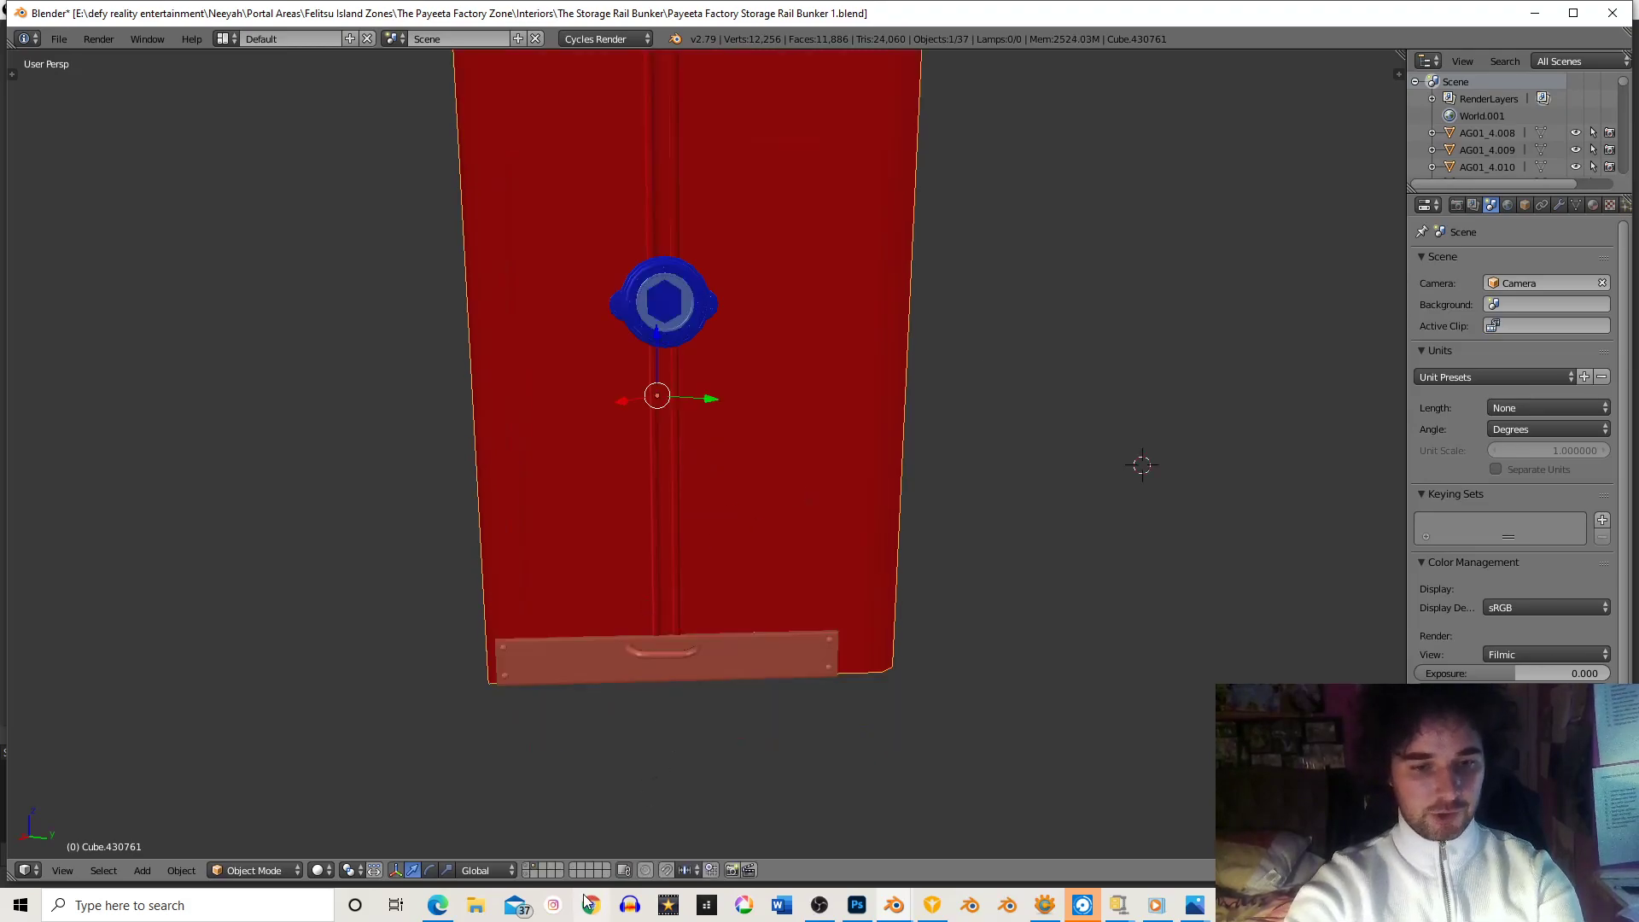
click(529, 869)
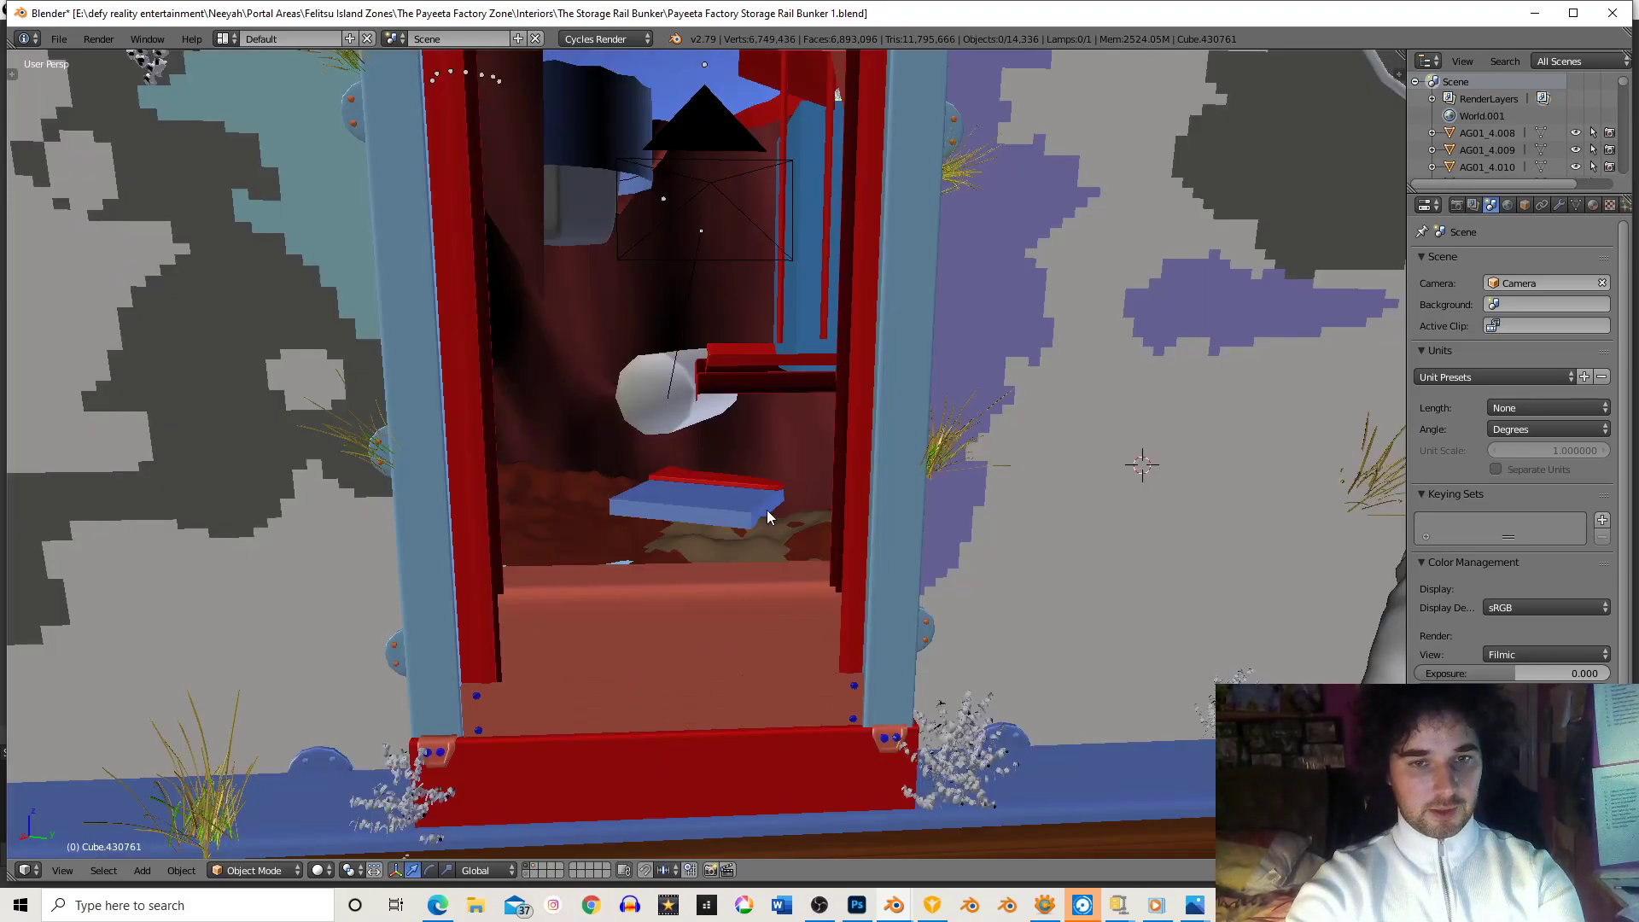
scroll(766, 509, down, 5)
scroll(767, 474, up, 6)
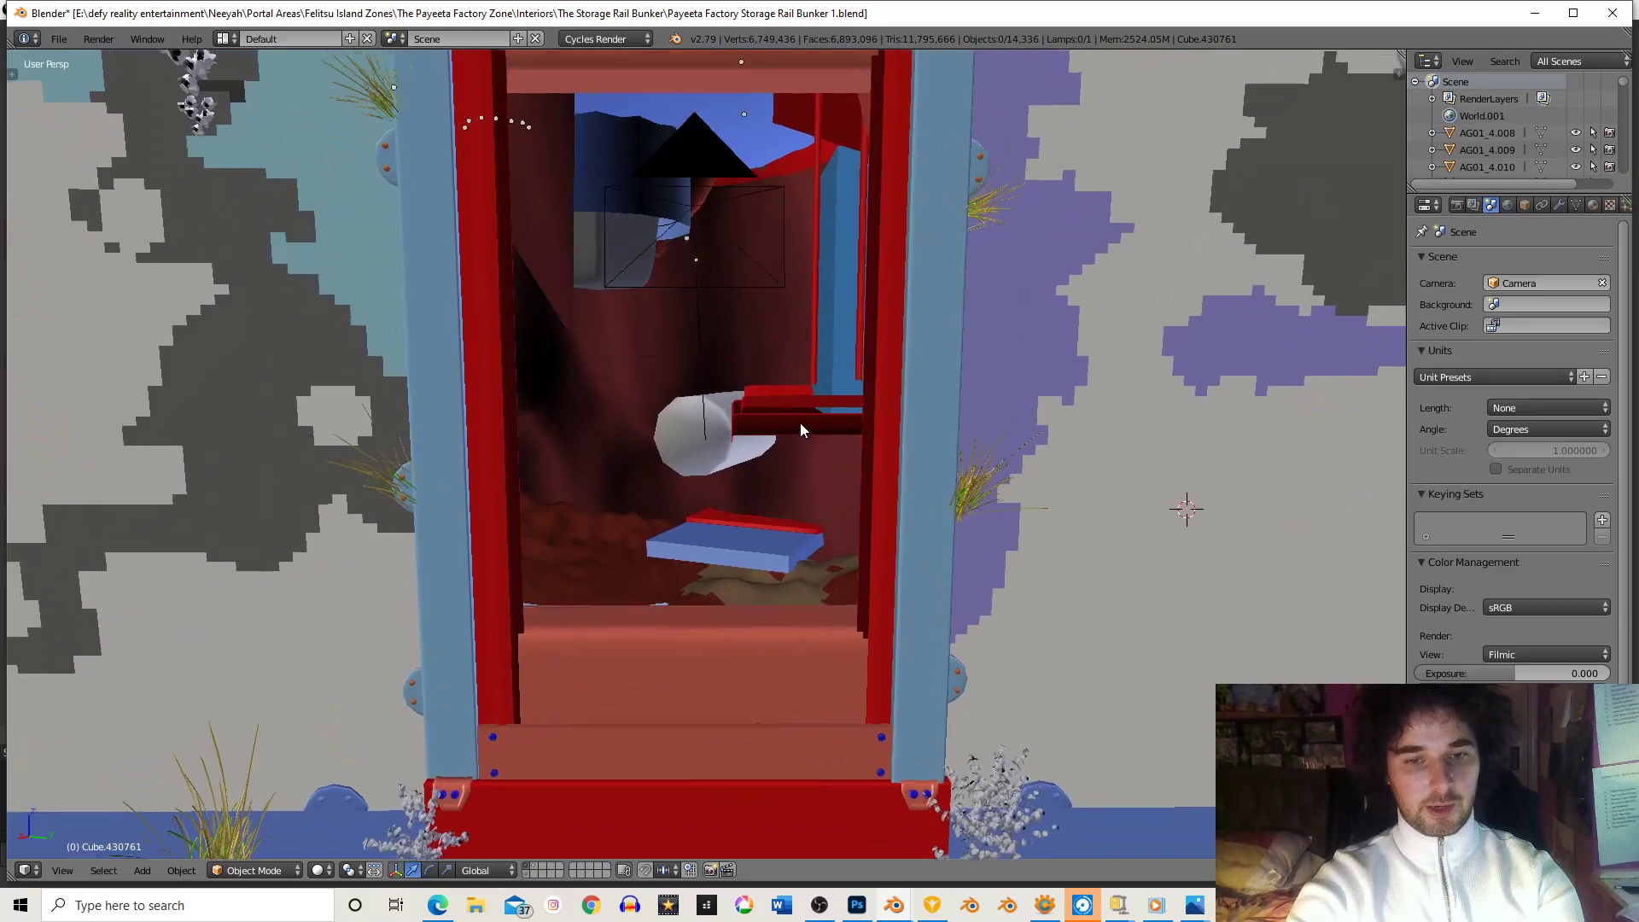
- Add a cube behind the open doorway and reposition it horizontally and vertically as the start of the interior floor
middle_drag(801, 423, 772, 637)
right_click(770, 637)
scroll(770, 637, up, 6)
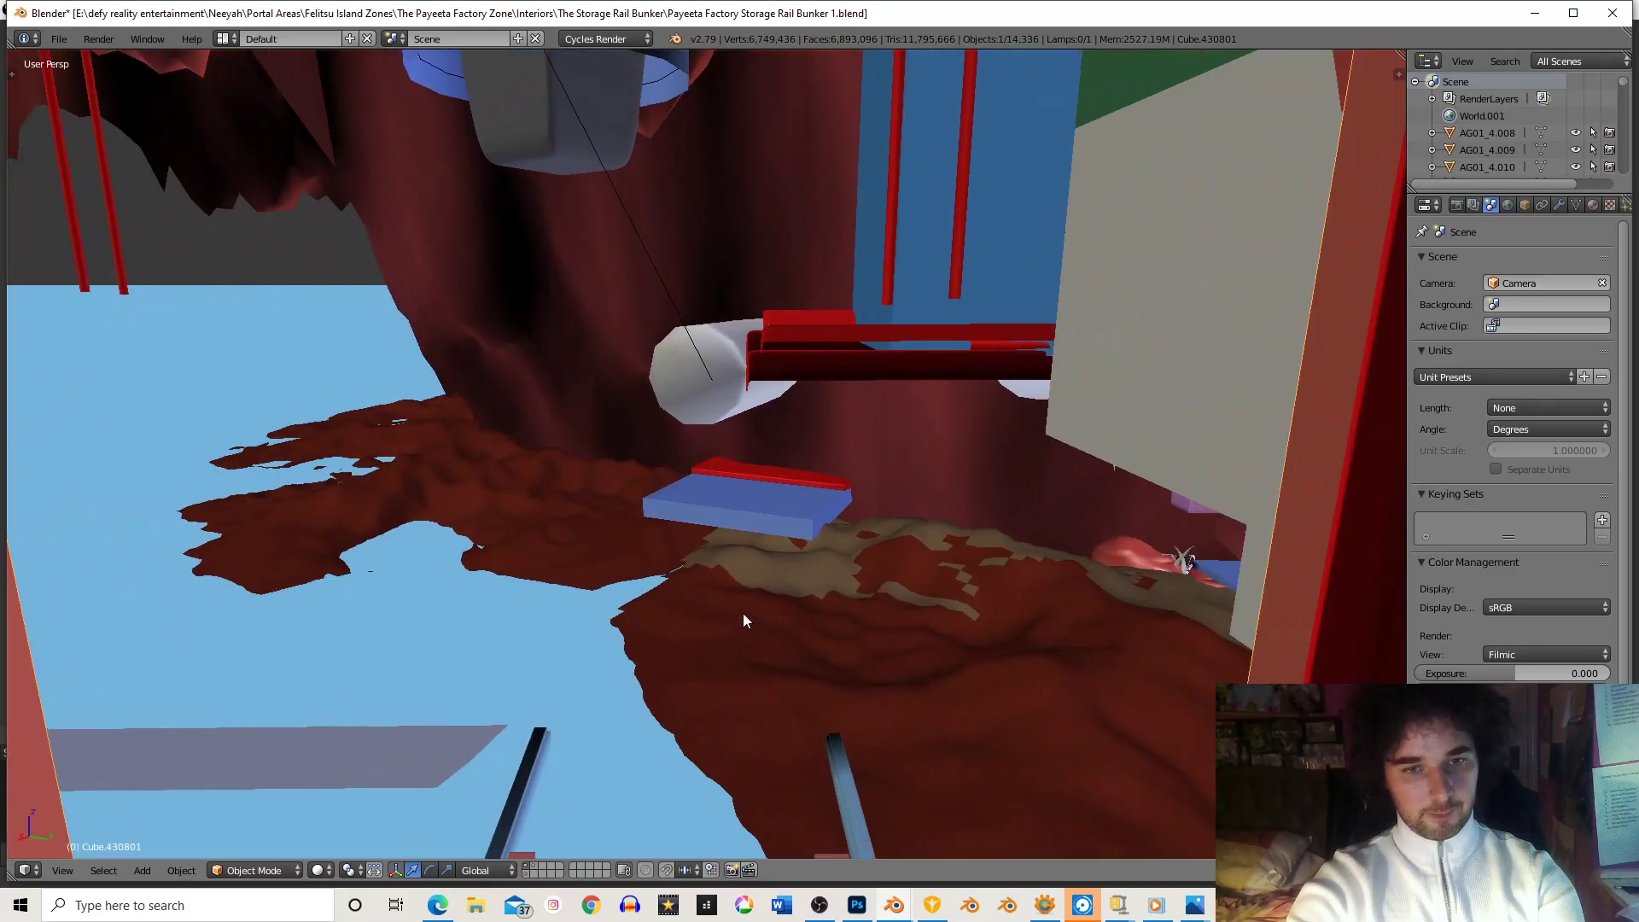
middle_drag(743, 613, 780, 521)
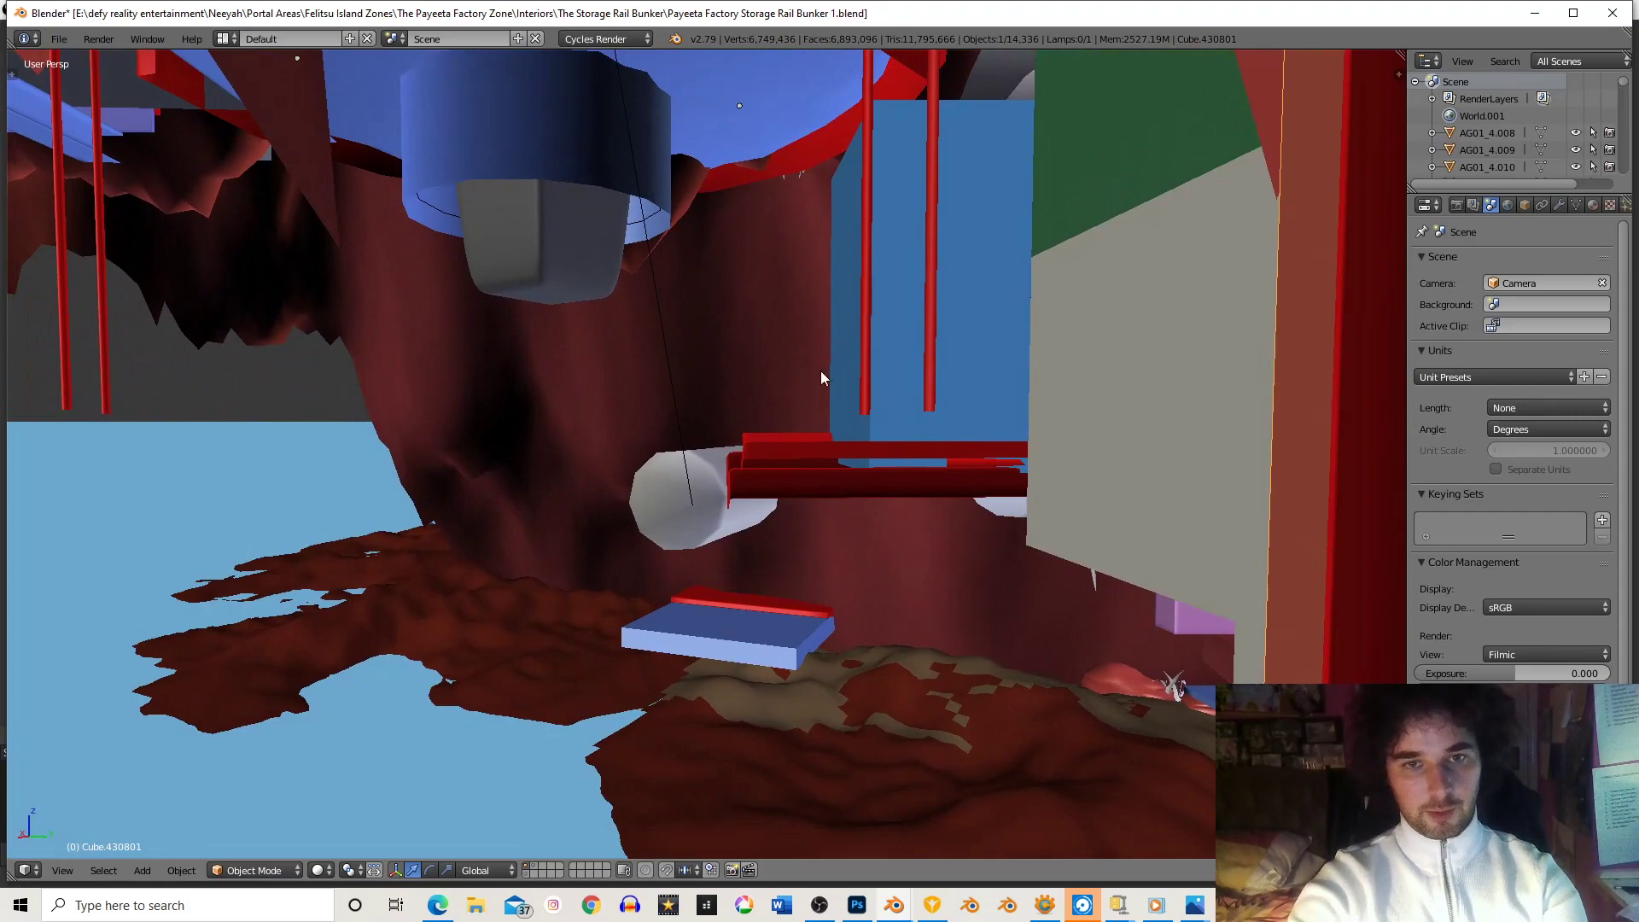
key(shift+a)
mouse_move(743, 616)
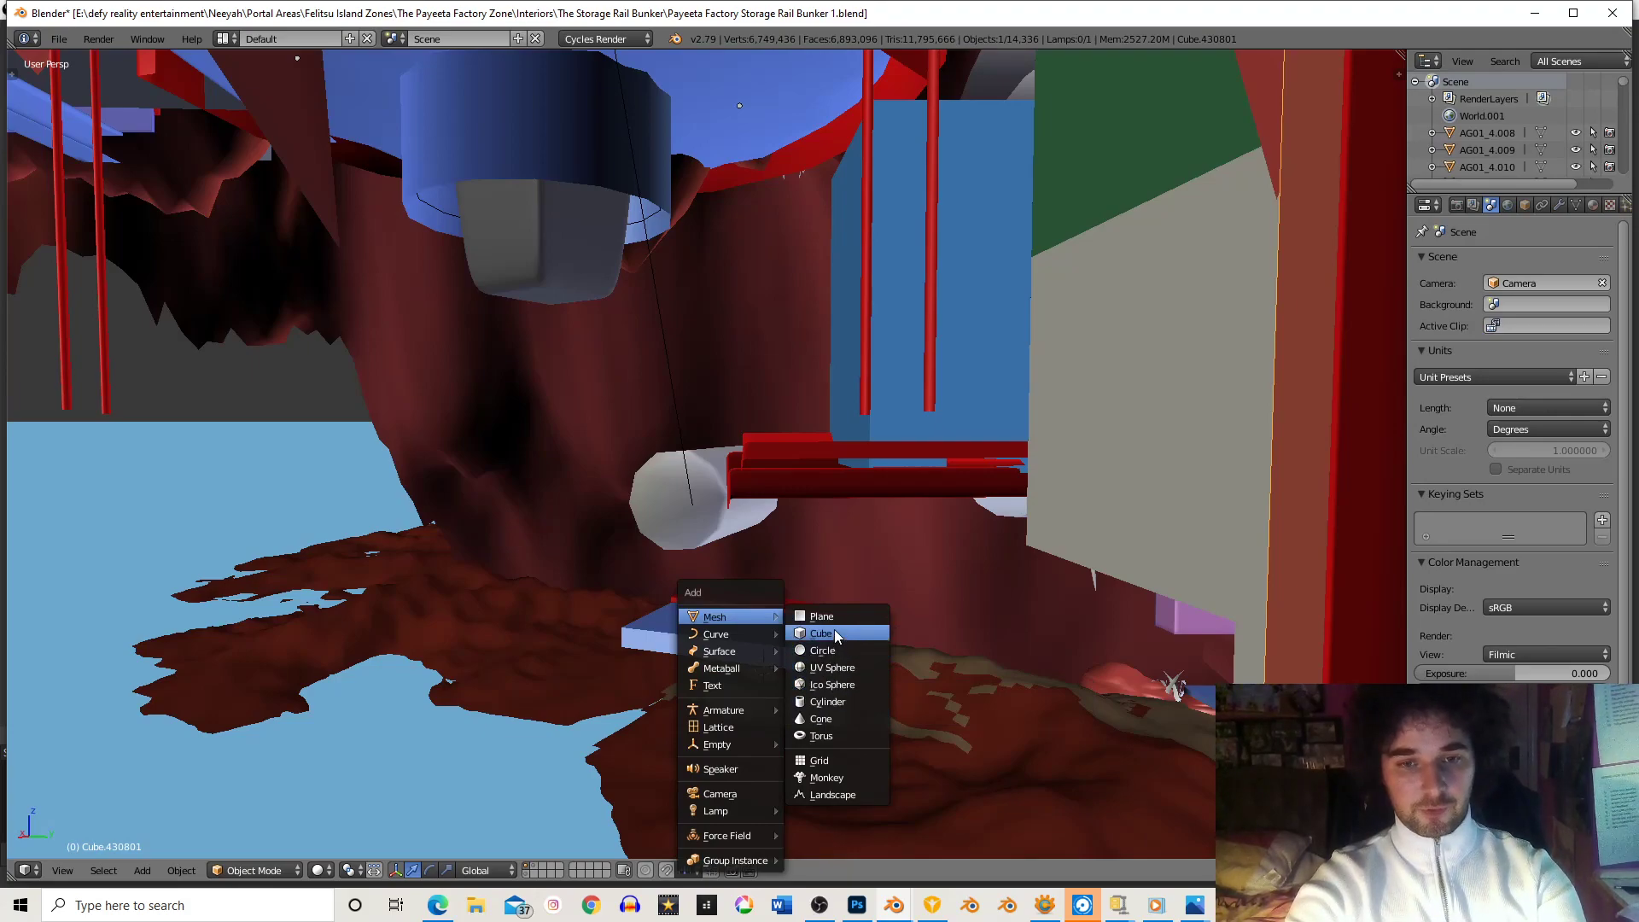
key(Return)
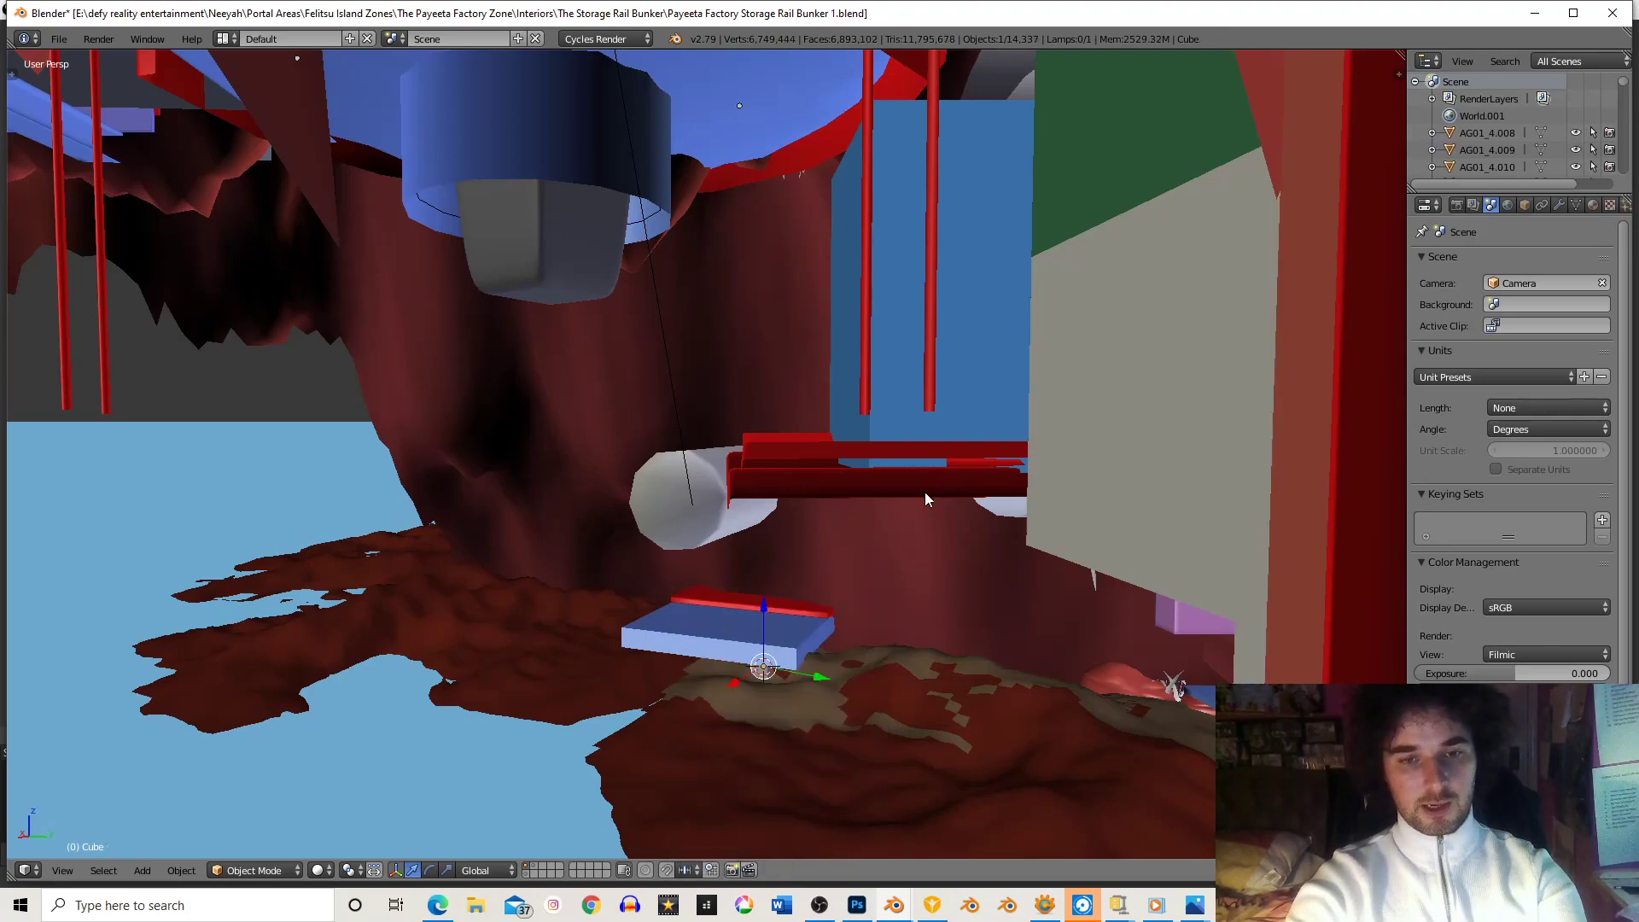
key(g)
key(x)
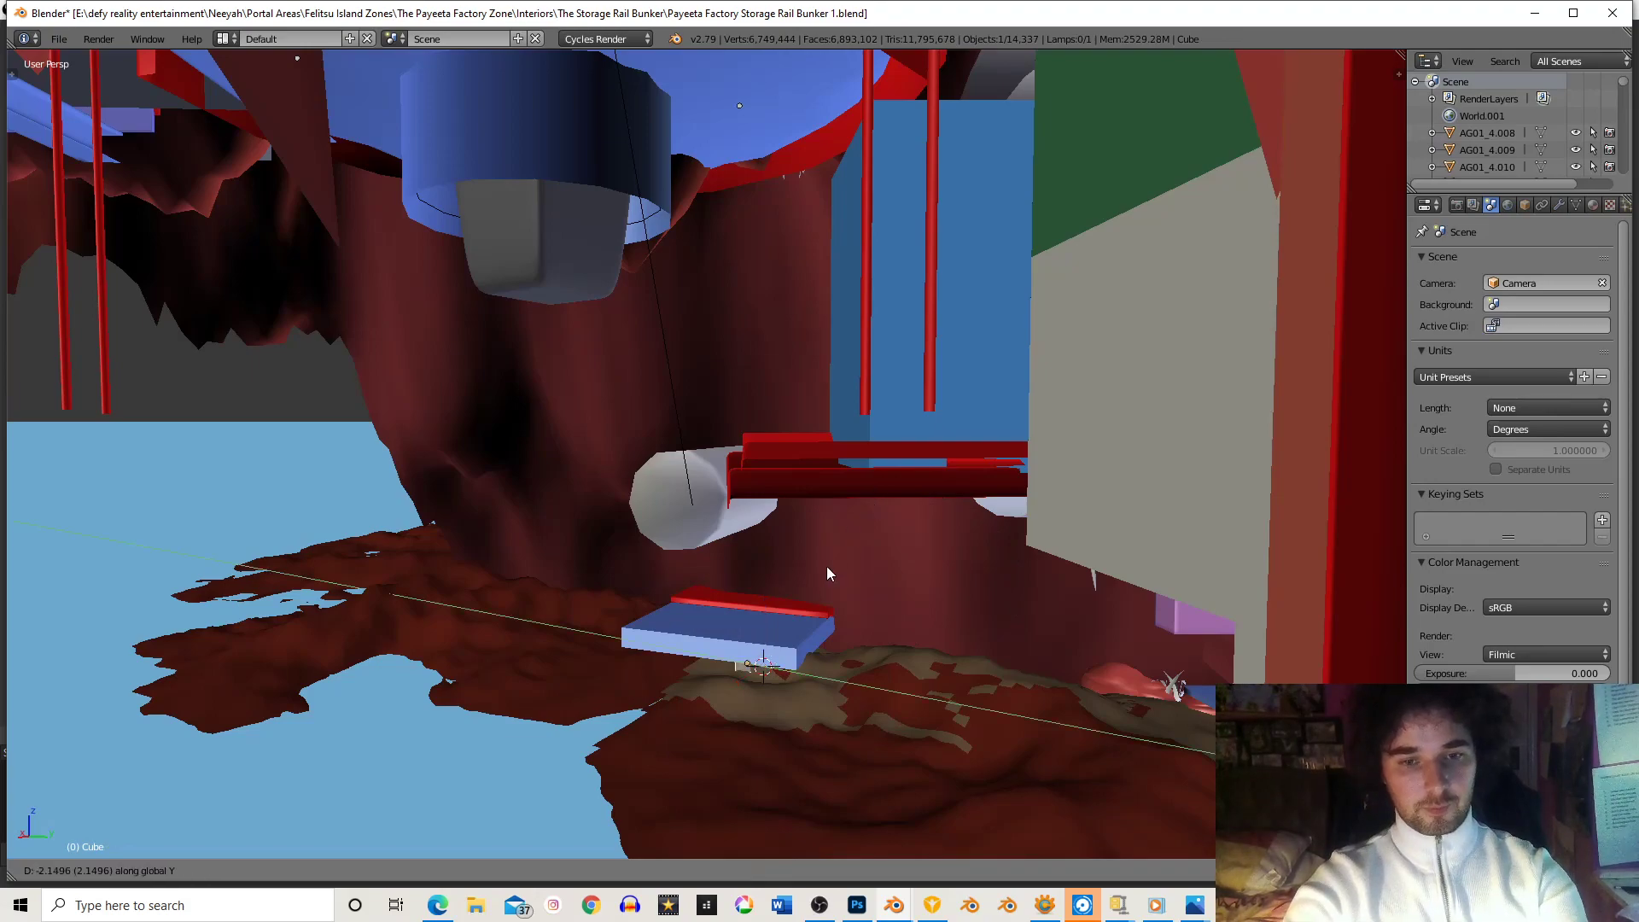
click(758, 741)
key(g)
key(z)
click(716, 632)
- Rotate the cube about Z, flatten it along Z and scale it up into a wide block filling the doorway
key(r)
key(z)
click(620, 576)
key(s)
key(z)
click(582, 690)
scroll(593, 613, down, 1)
key(s)
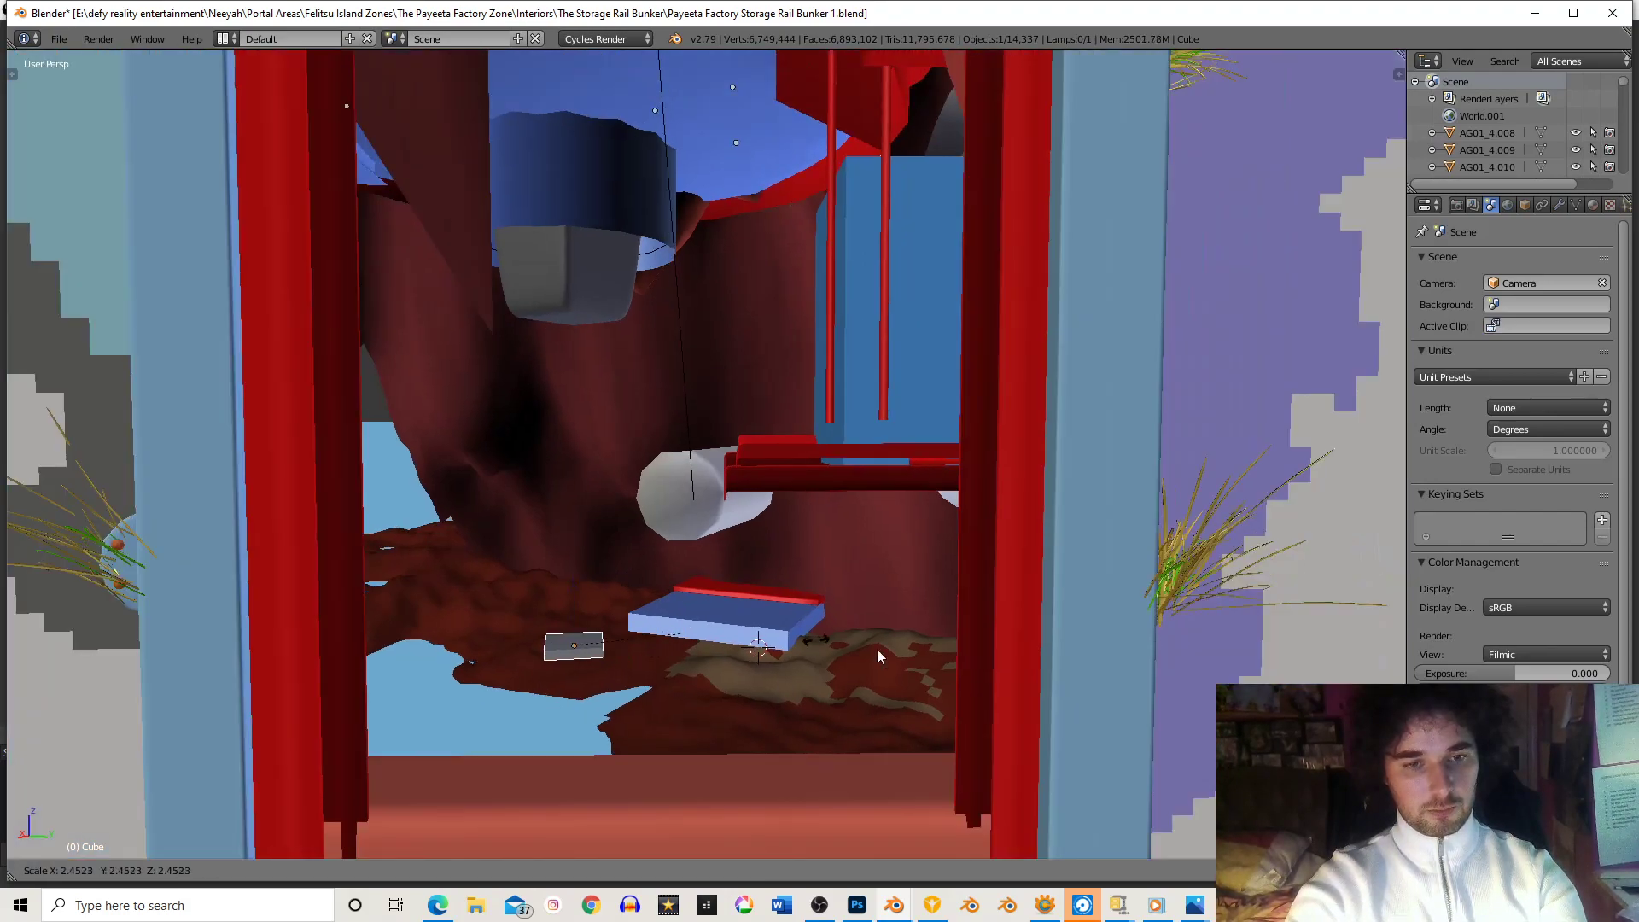
click(249, 669)
middle_drag(529, 485, 529, 514)
scroll(529, 517, up, 2)
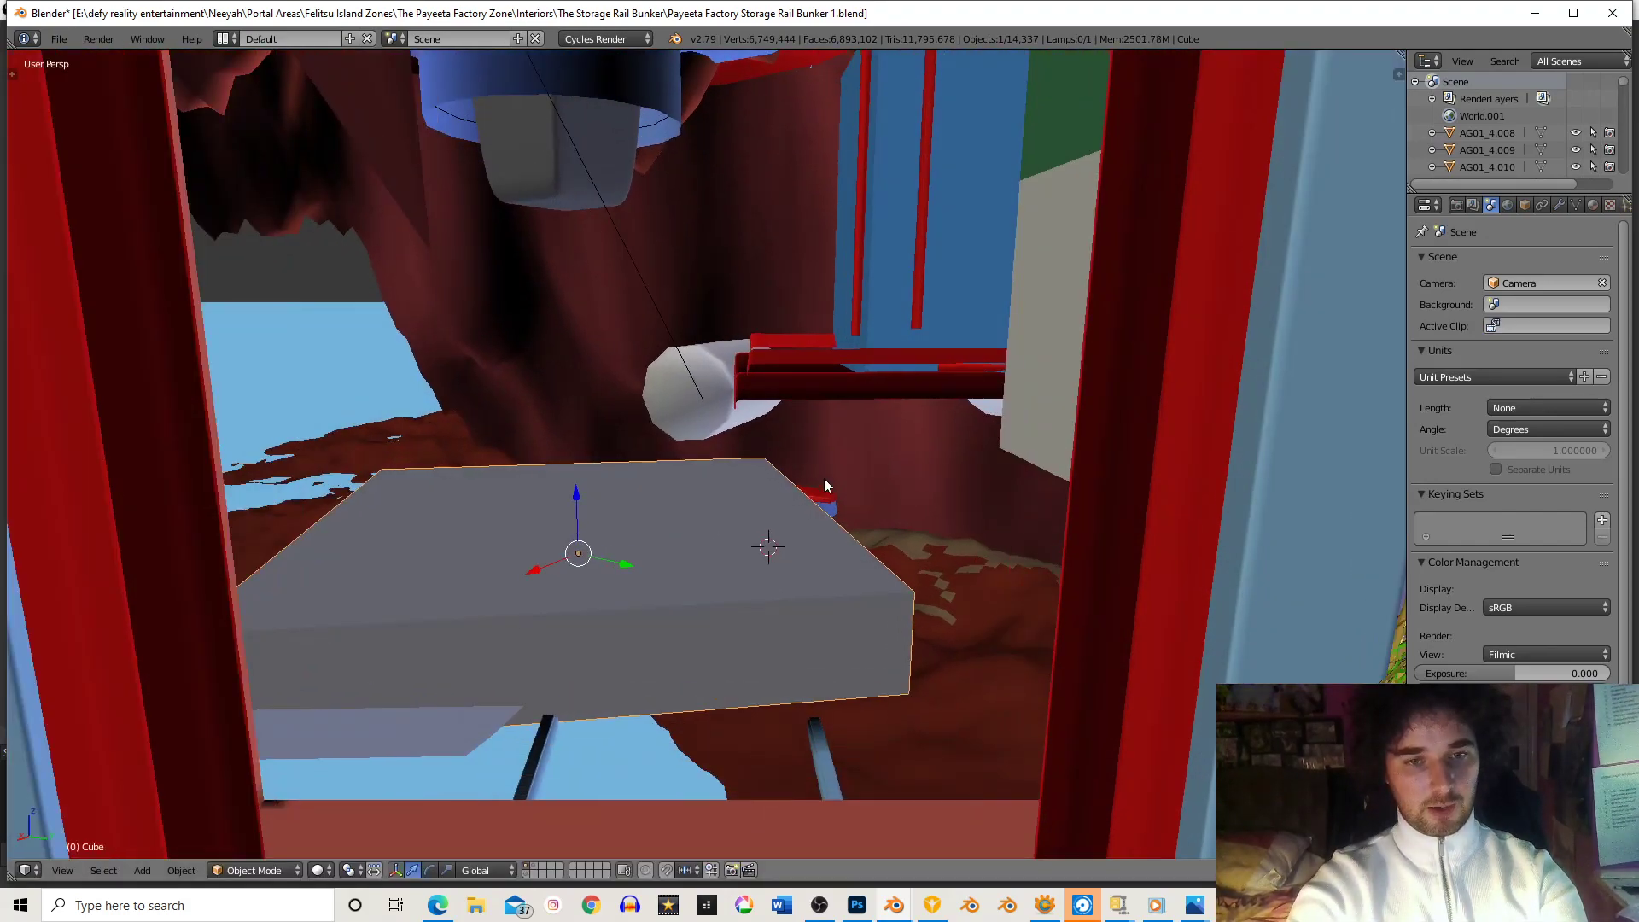
- Square the block to the doorway by rotating it about Z, centre it along Y and bring it forward about 18 units along X
key(r)
key(z)
click(853, 492)
key(g)
key(x)
click(708, 593)
key(g)
key(y)
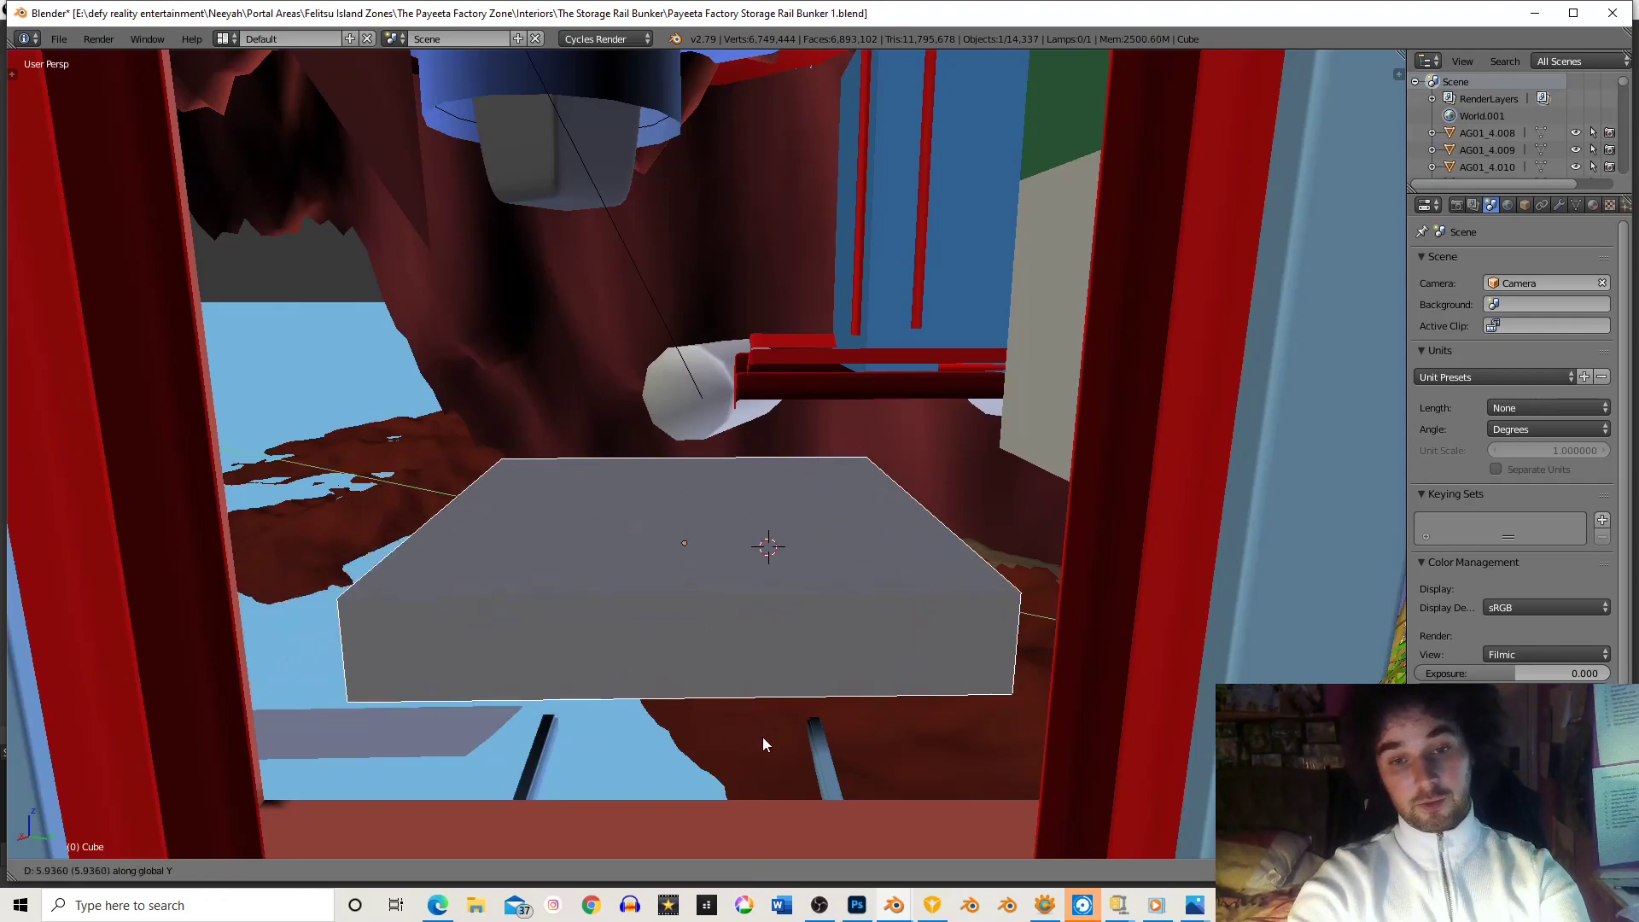
click(857, 546)
key(g)
key(x)
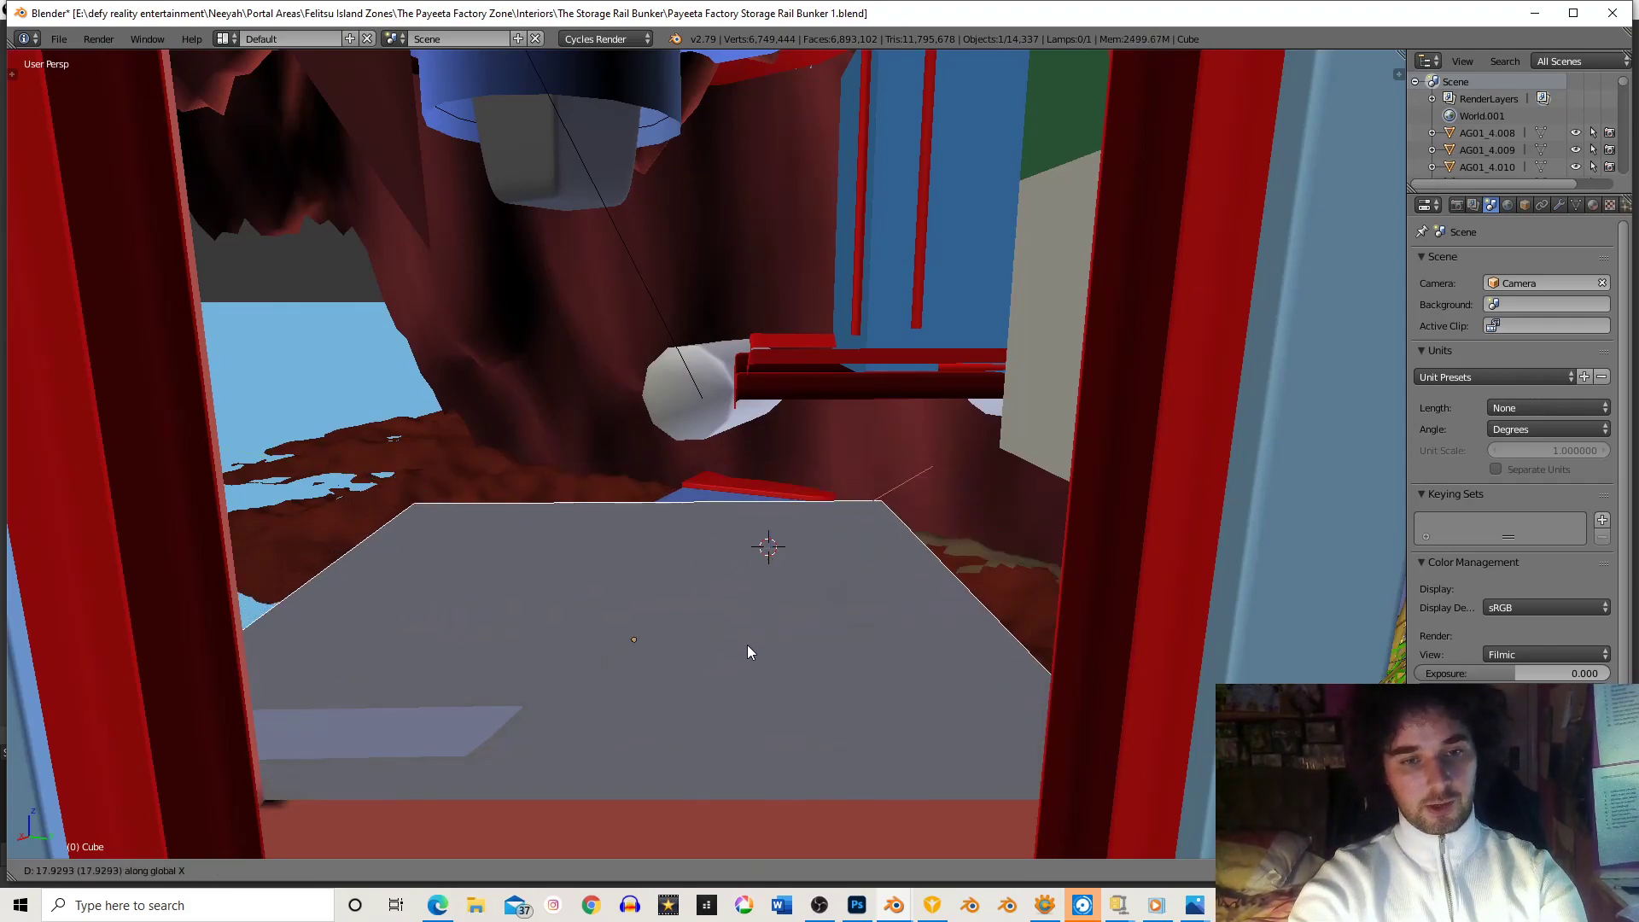
click(750, 643)
- Flatten the block further into a thin slab and adjust its height to sit just above the doorway's threshold
scroll(759, 639, down, 3)
key(s)
key(z)
click(683, 617)
key(g)
key(z)
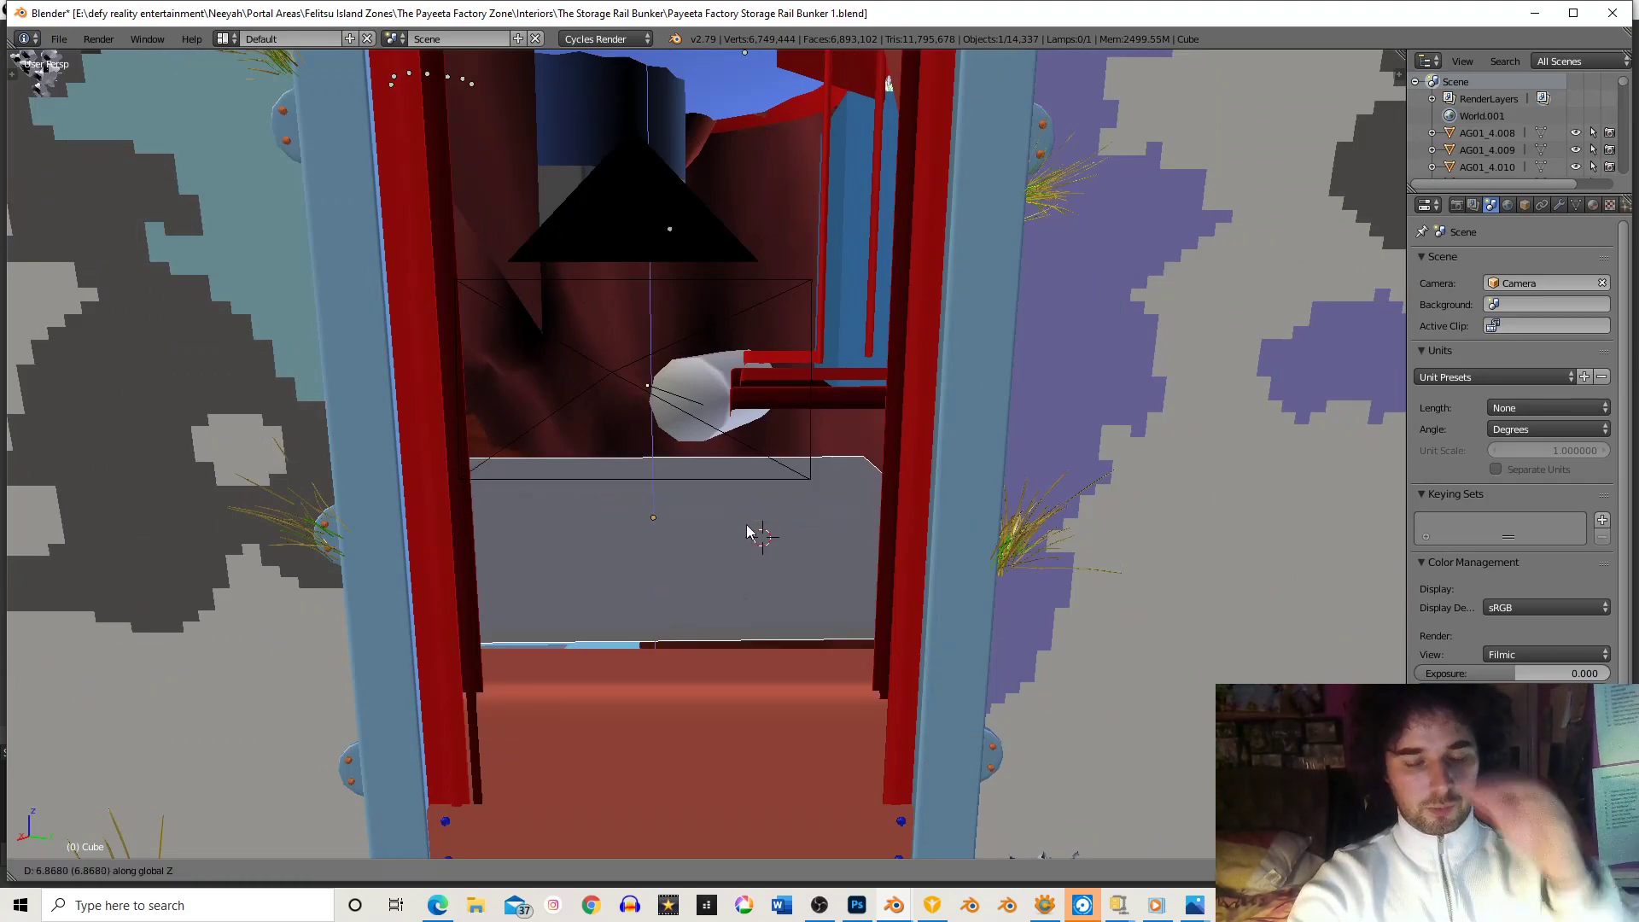
click(749, 531)
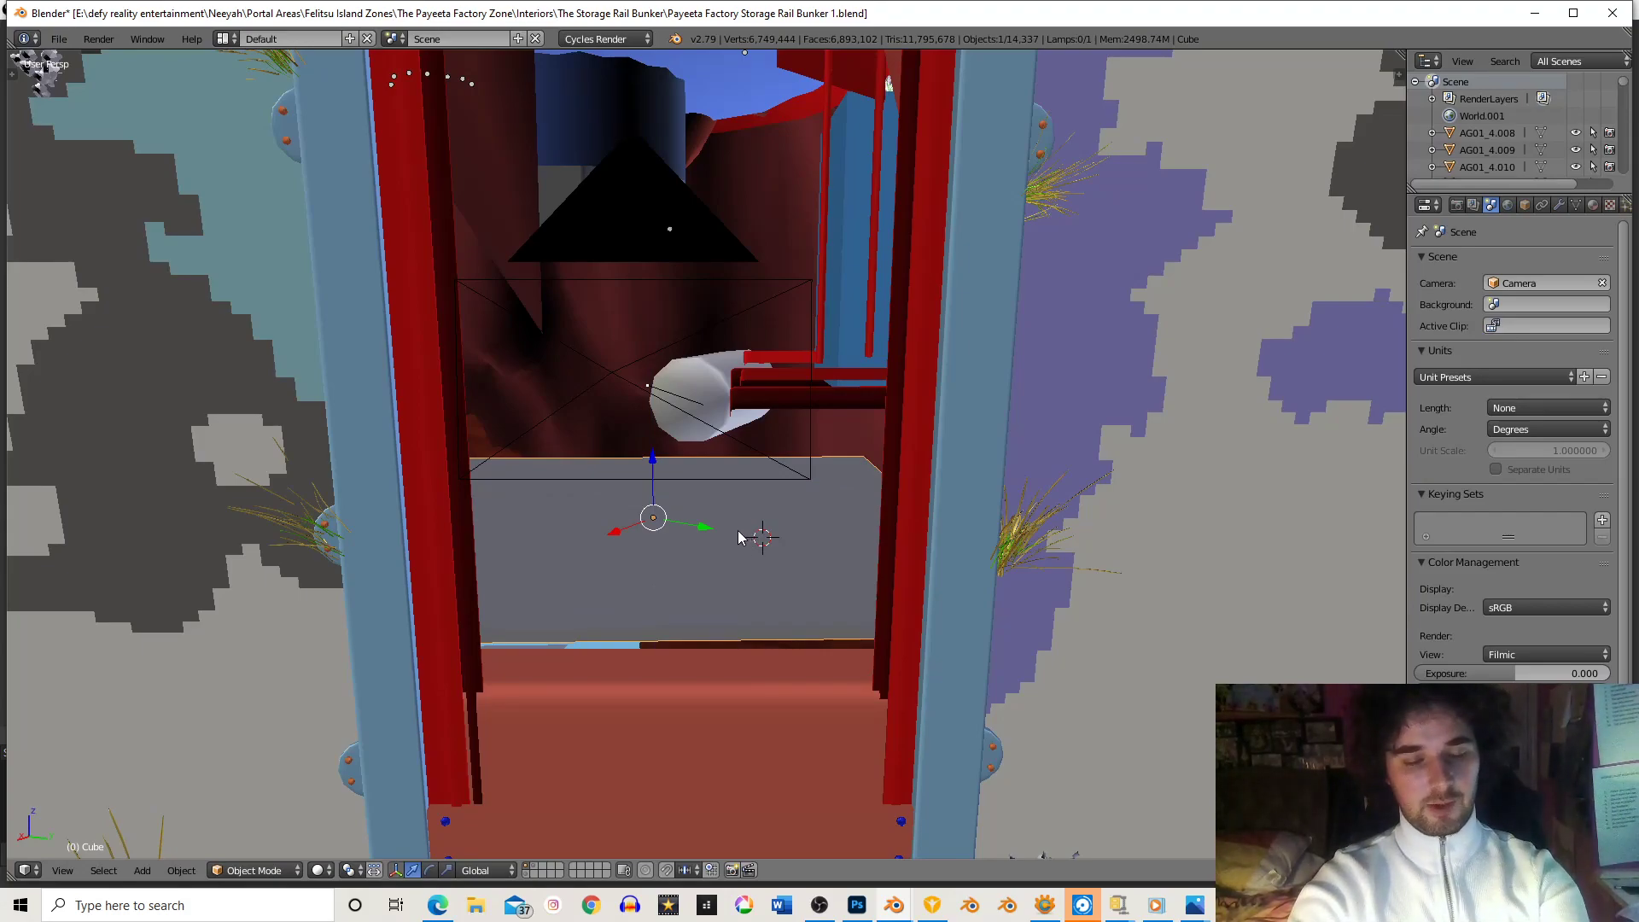
key(g)
key(z)
click(764, 559)
middle_drag(766, 549, 791, 551)
scroll(791, 552, down, 2)
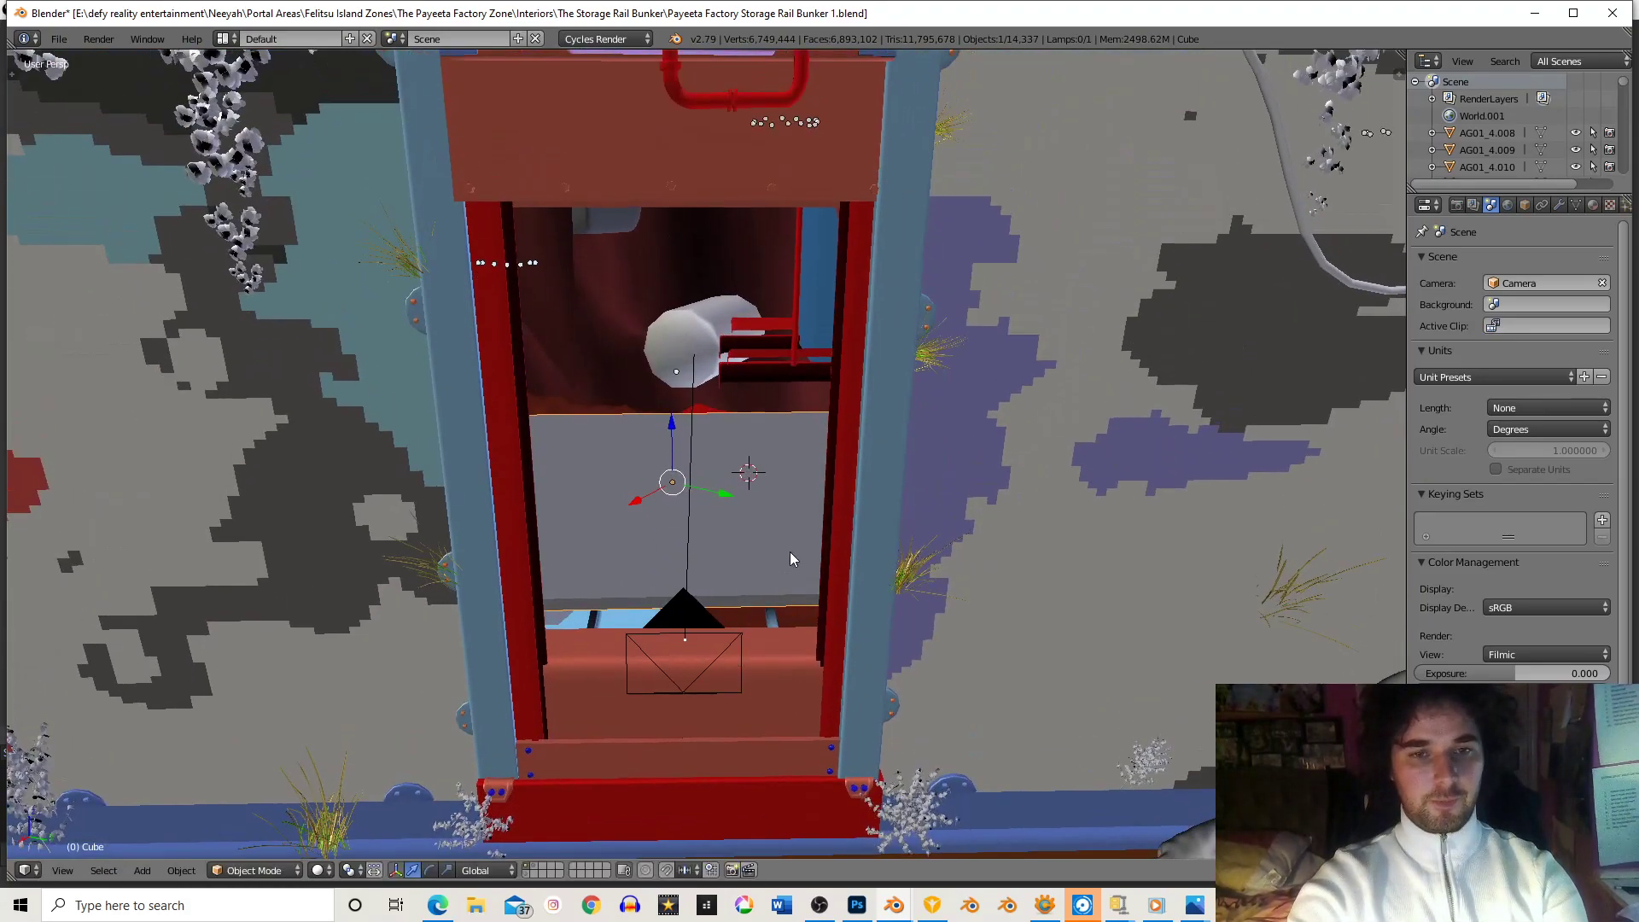
- Move the floor slab along X towards the doorway and adjust its position along Y between the door jambs
scroll(791, 558, up, 3)
key(g)
key(x)
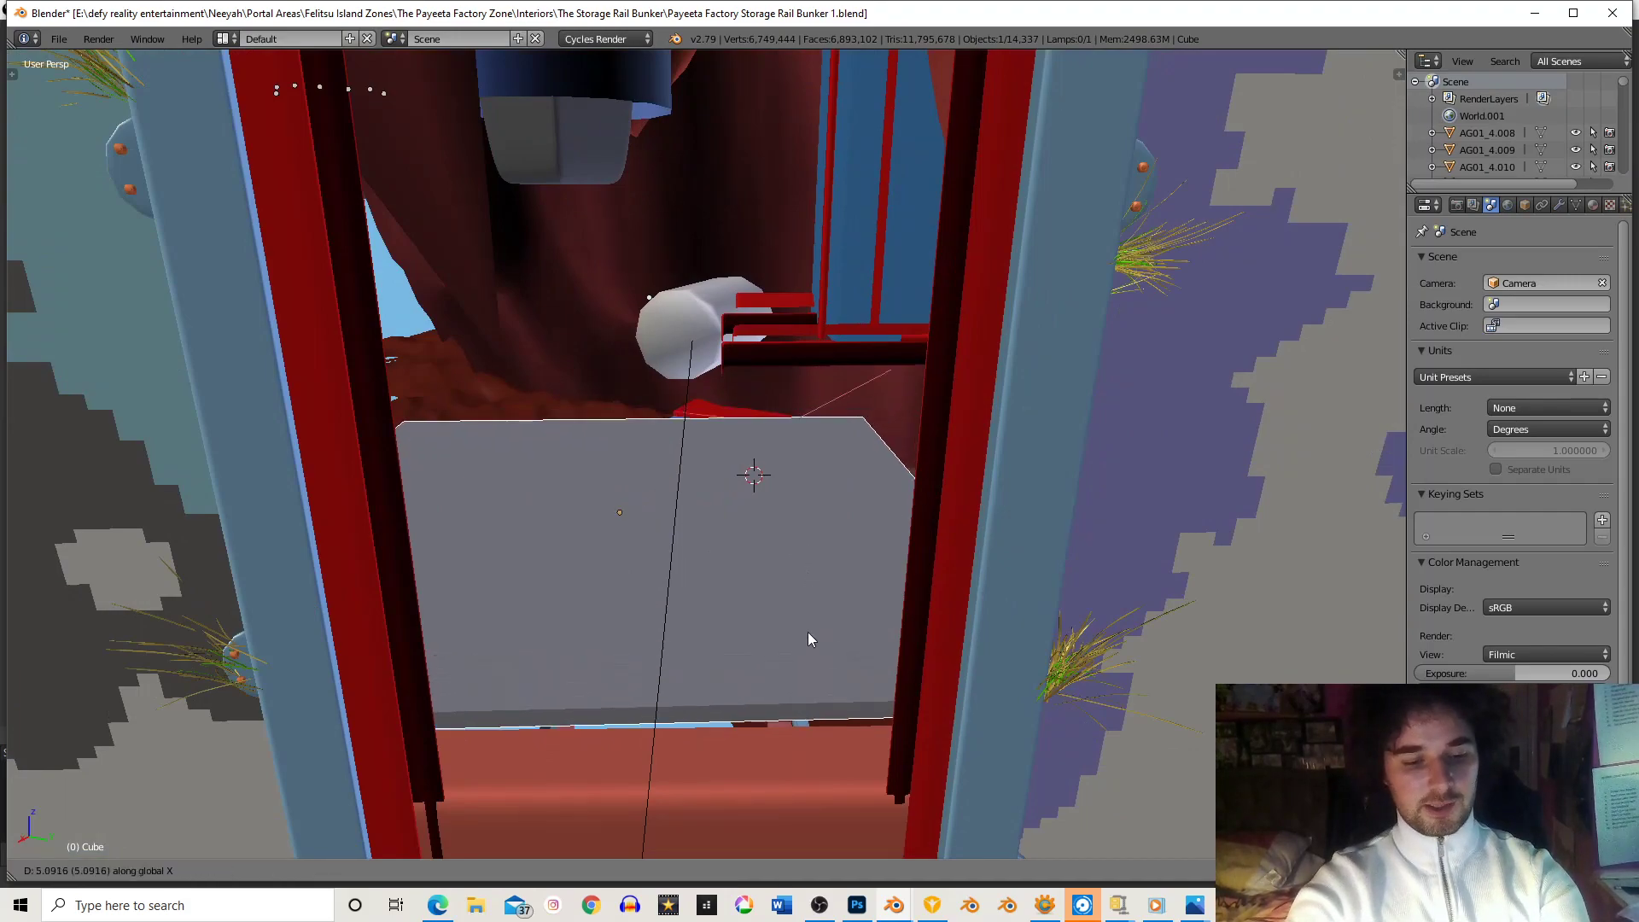
click(1042, 614)
scroll(982, 609, down, 1)
key(g)
key(y)
click(900, 551)
- Realign the slab behind the doorway, fine-tuning its position along Y and X so it meets the threshold
key(r)
key(z)
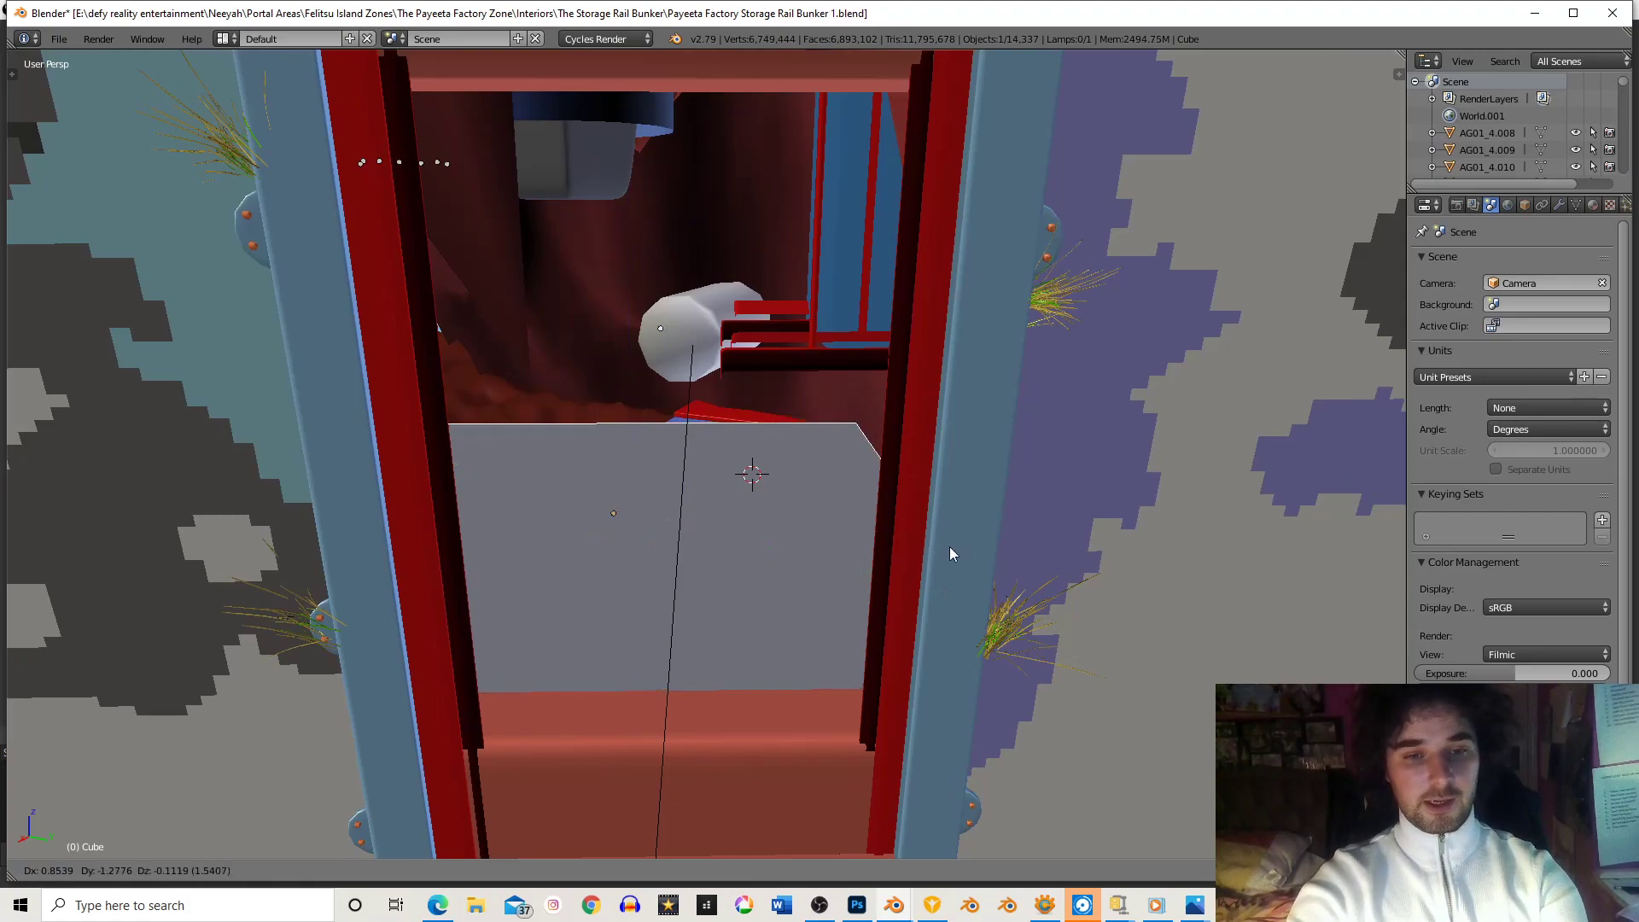
click(961, 555)
key(g)
key(y)
click(853, 526)
key(g)
key(x)
click(844, 531)
- Inspect the slab's geometry in Edit Mode, return to Object Mode and lower the slab slightly beside the door threshold
key(Tab)
scroll(743, 505, up, 2)
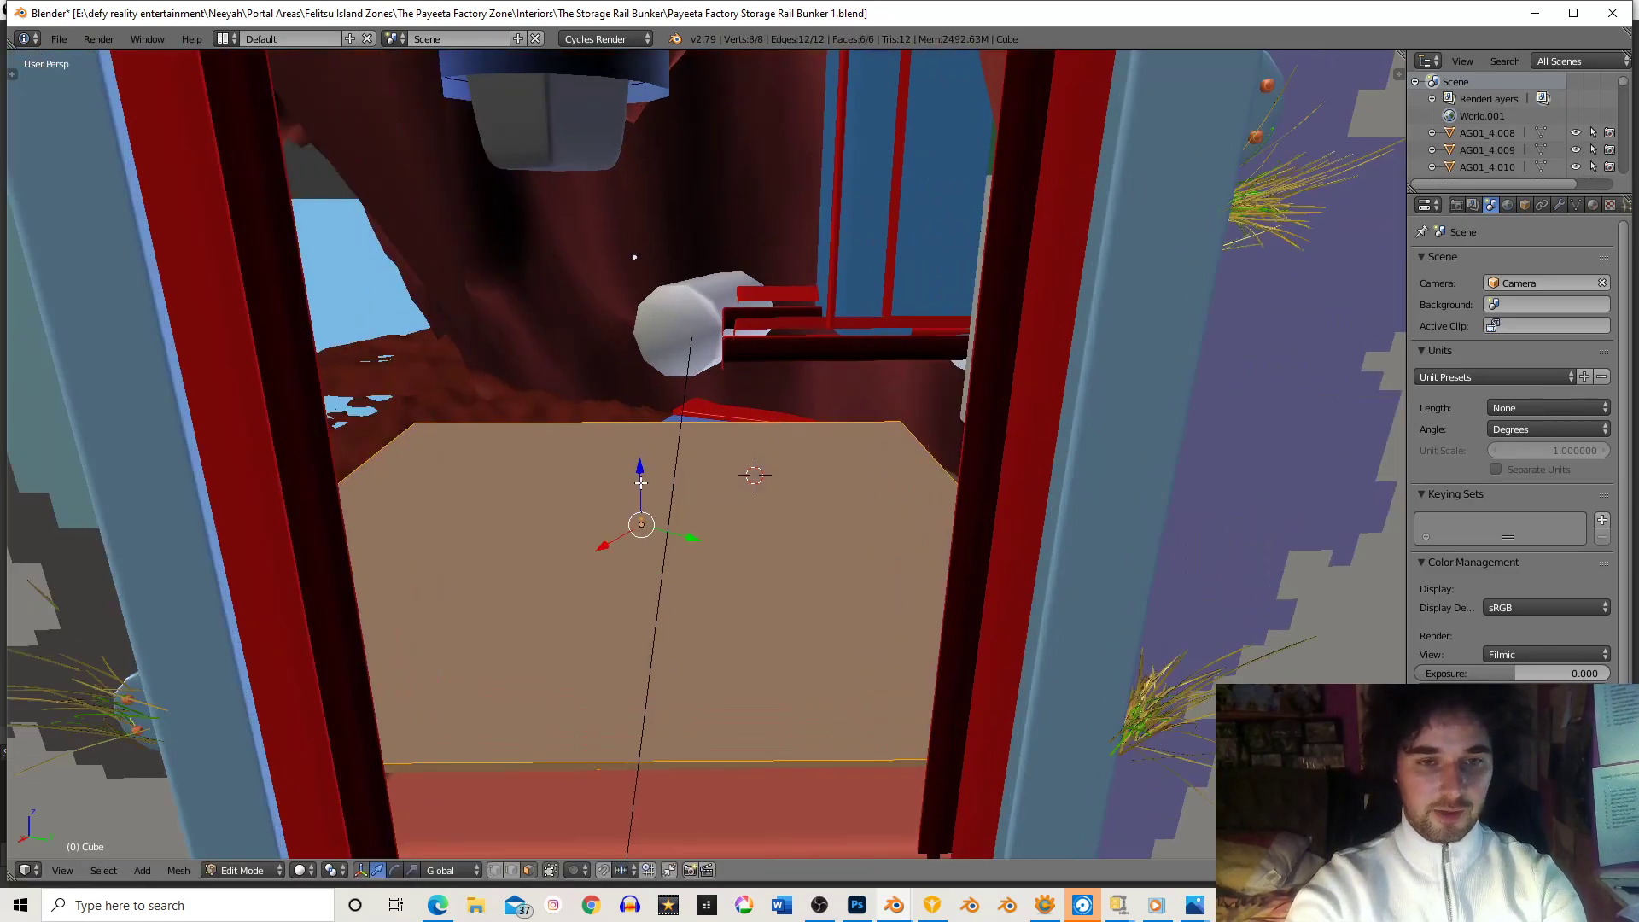
middle_drag(598, 482, 715, 435)
middle_drag(535, 591, 661, 578)
scroll(661, 579, up, 3)
scroll(660, 579, down, 6)
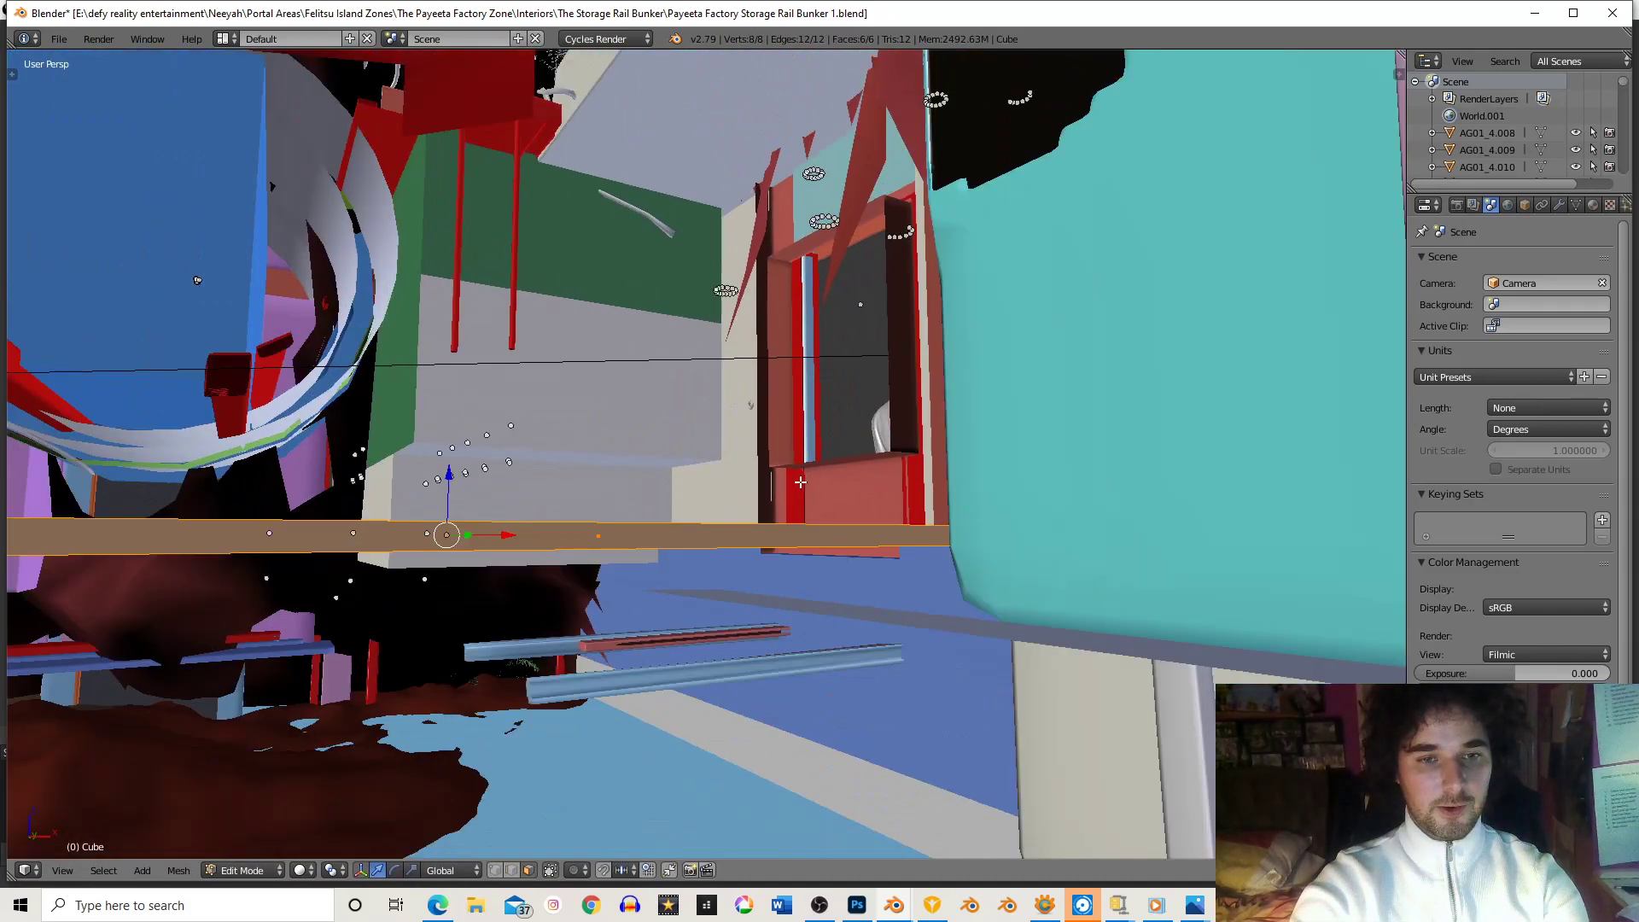
key(Tab)
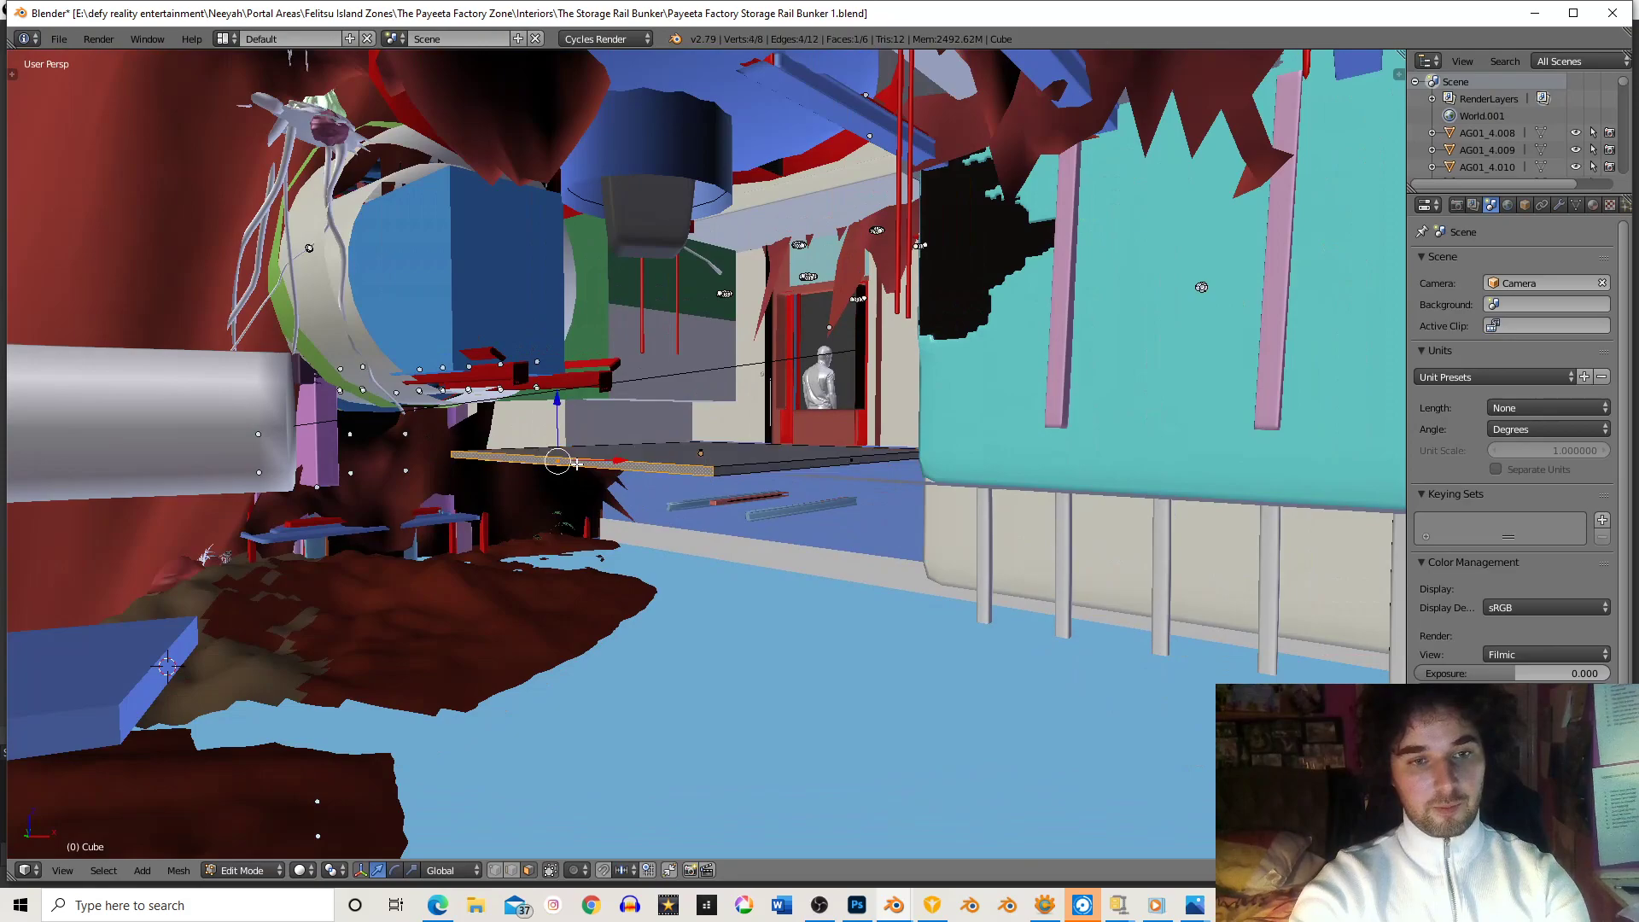
scroll(936, 466, up, 2)
key(g)
key(z)
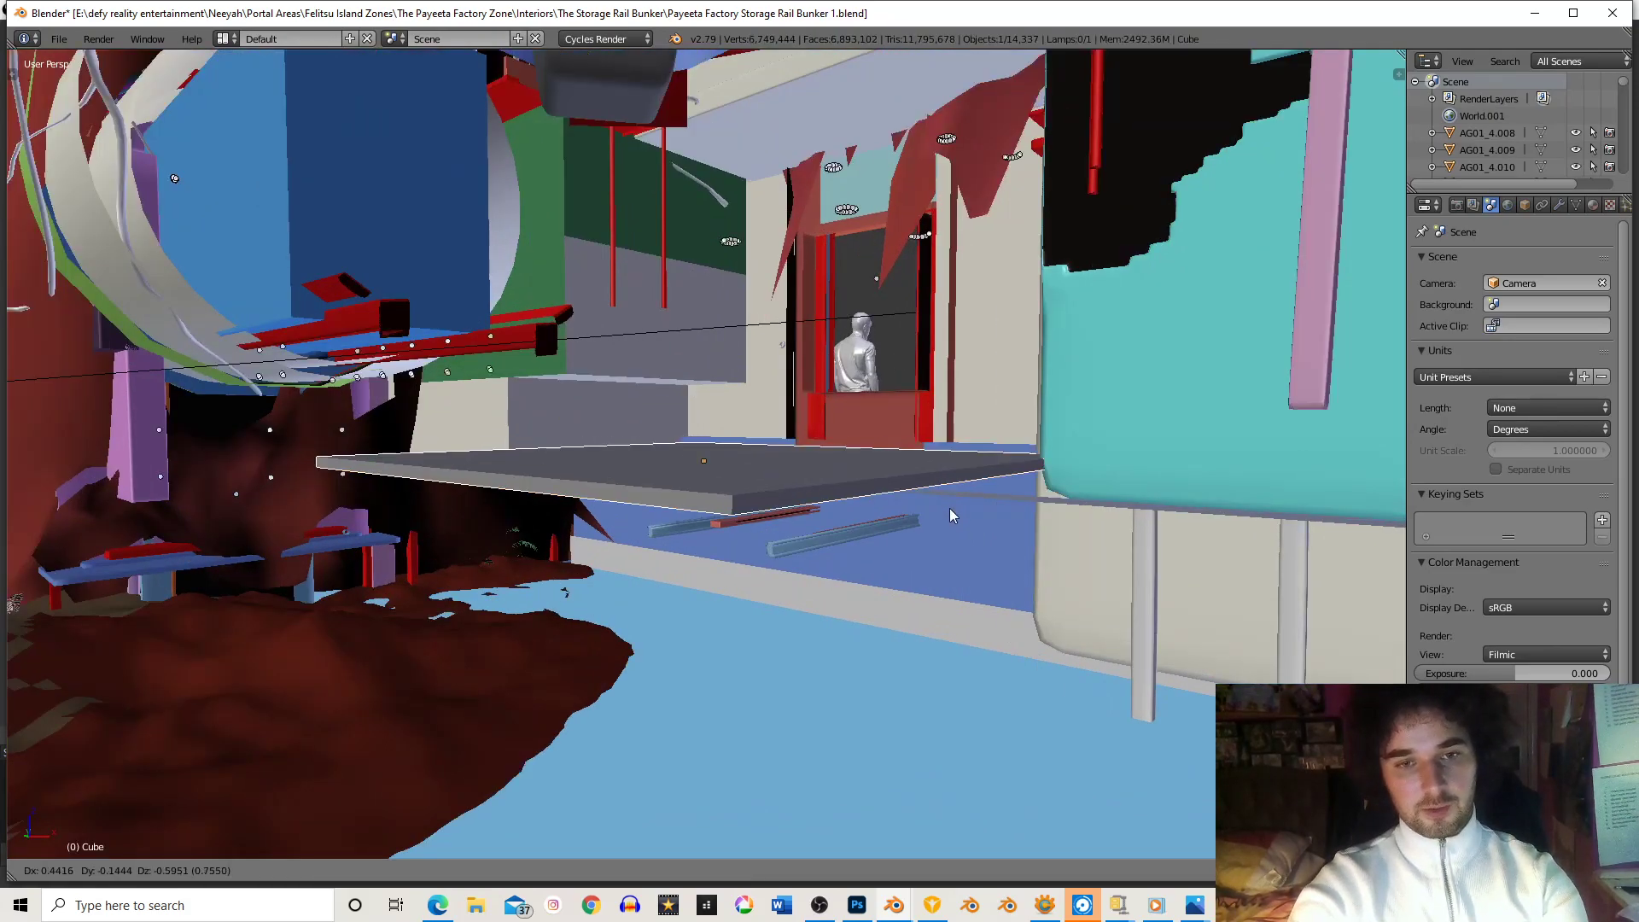
click(941, 533)
- Stretch the slab along X to about 1.5 times its length, leaving its Y position as it is
middle_drag(941, 533, 895, 536)
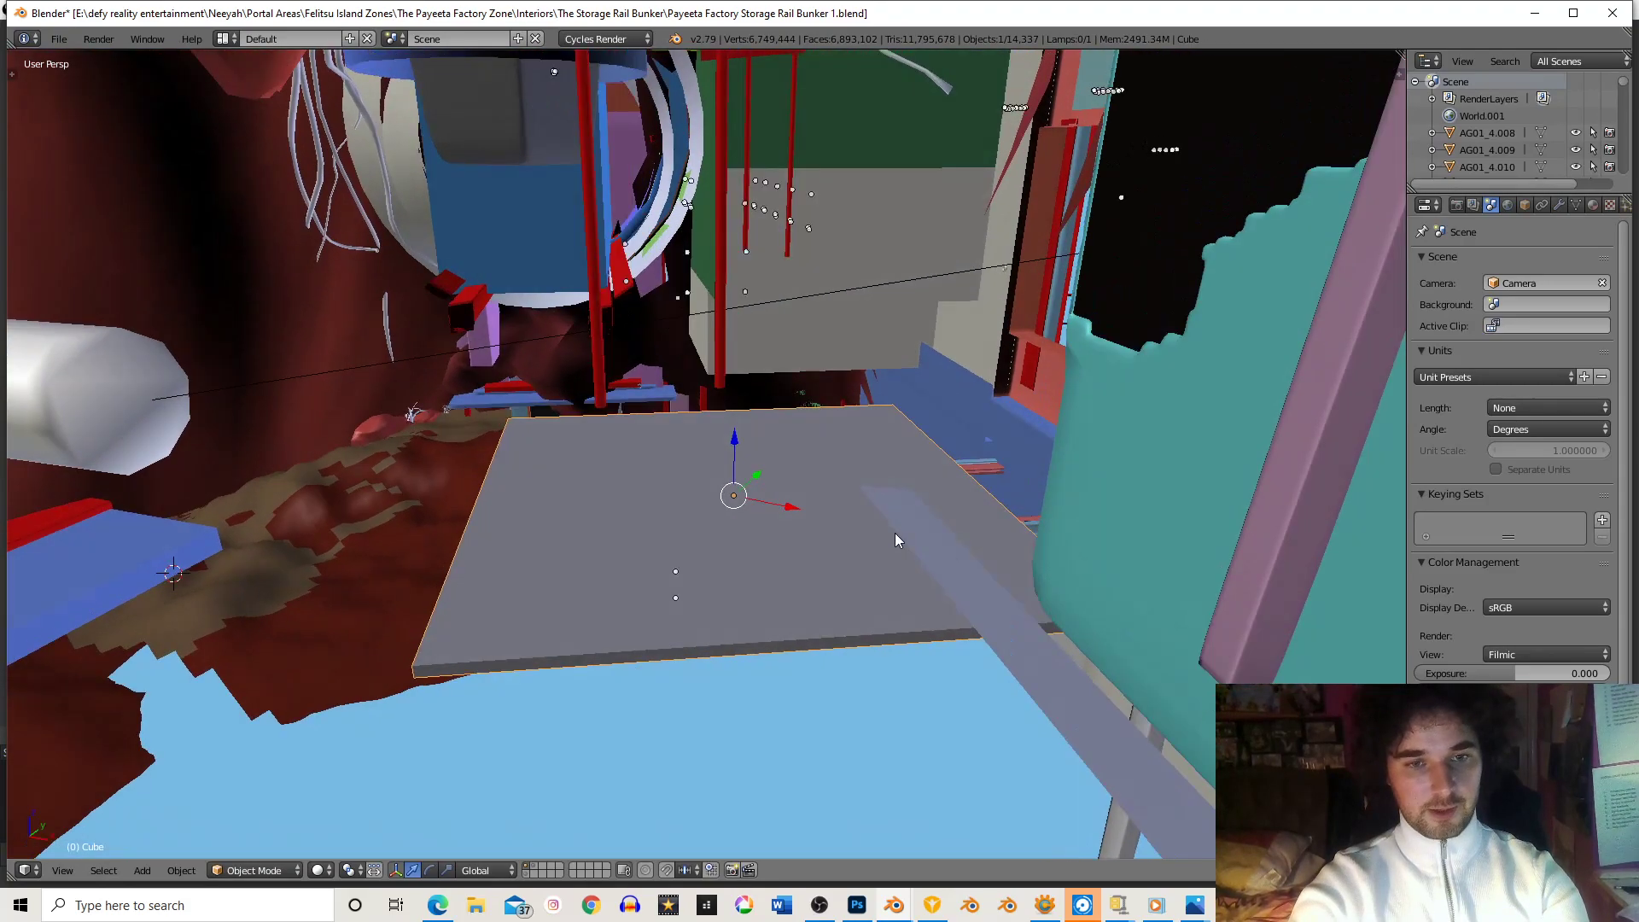
key(s)
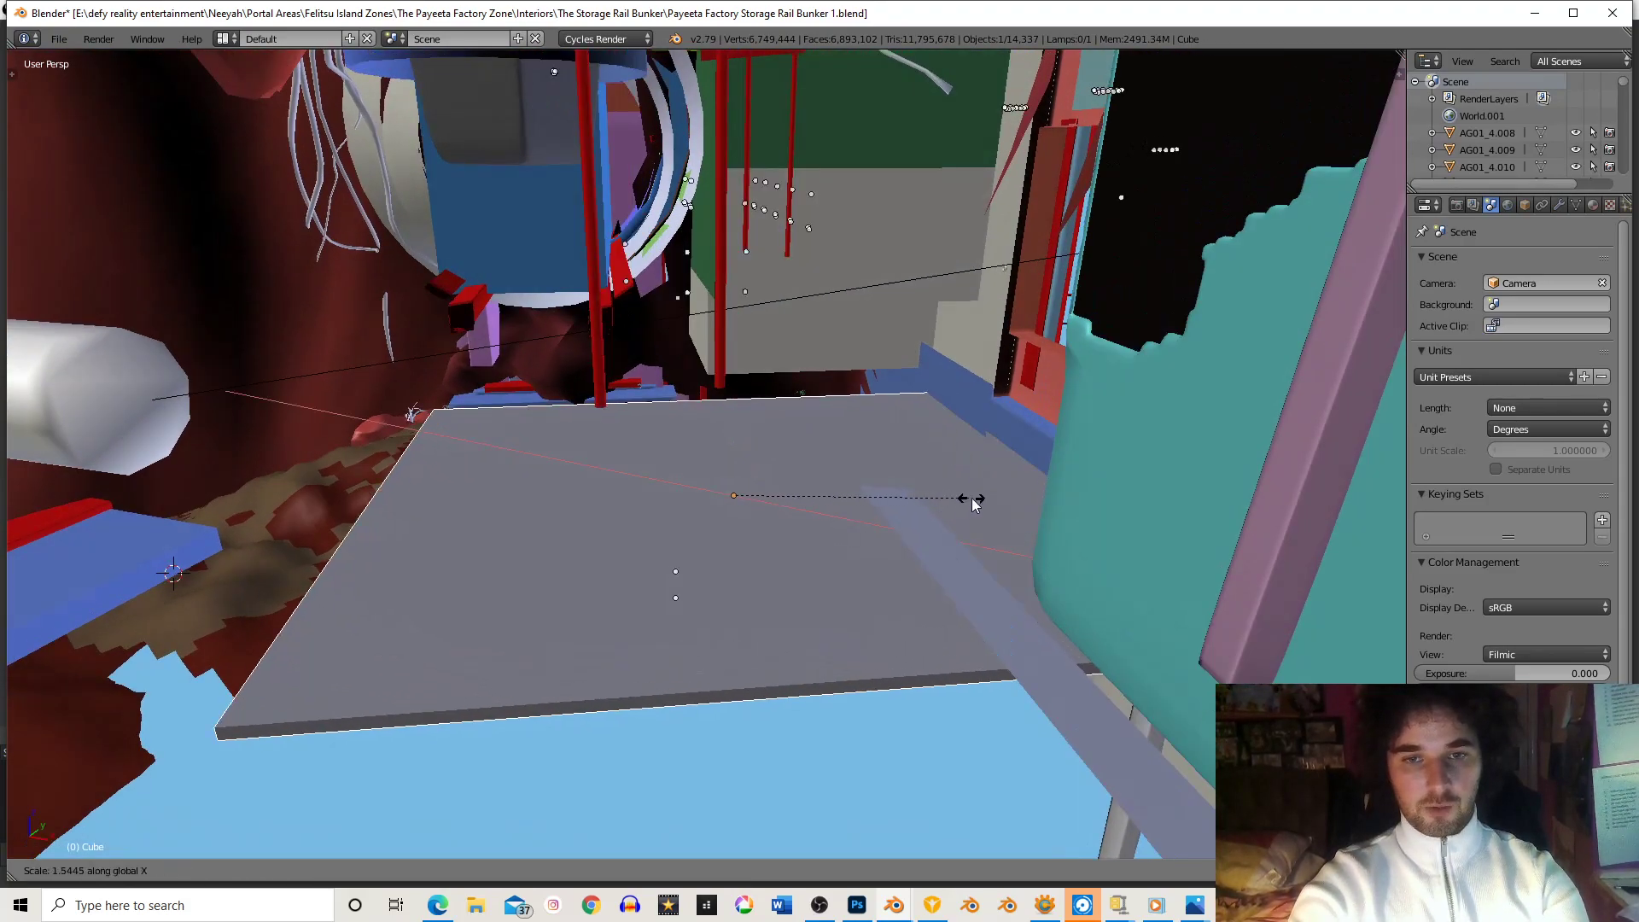
click(990, 489)
middle_drag(990, 482, 983, 488)
key(g)
key(y)
right_click(924, 489)
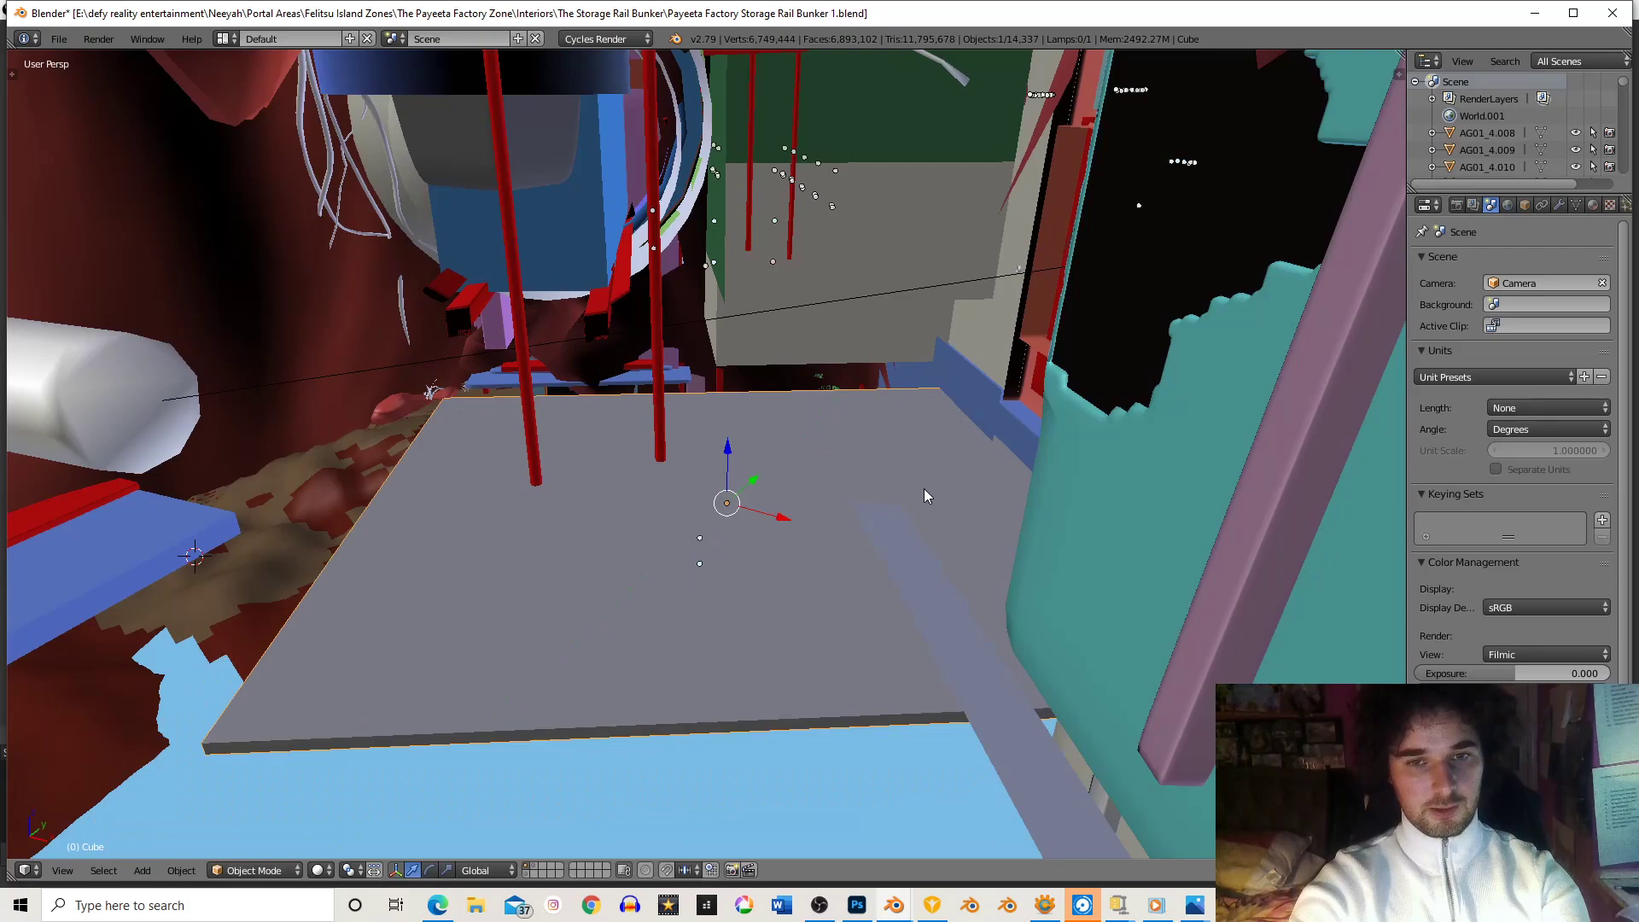
- Shift the stretched slab along X and Y so it lines up with the inner side of the doorway
key(g)
key(x)
click(862, 478)
key(g)
key(y)
click(822, 500)
middle_drag(905, 487, 842, 505)
scroll(837, 439, down, 3)
scroll(808, 461, up, 5)
scroll(820, 494, down, 3)
scroll(820, 486, up, 3)
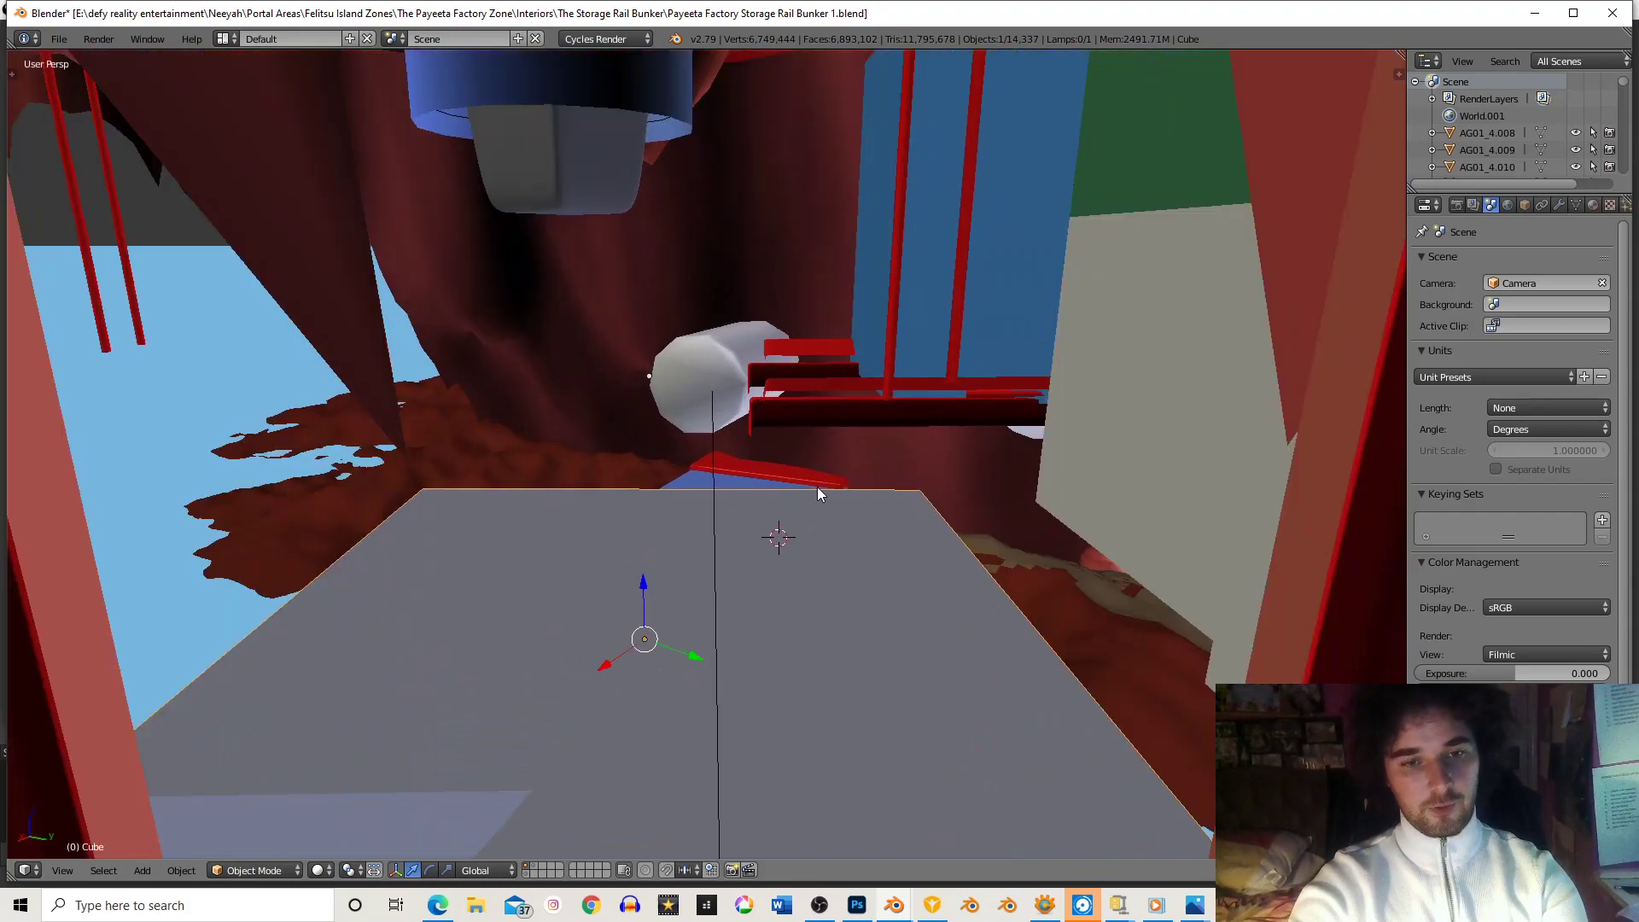
- Scale the slab up so it covers more of the bunker's interior floor area
right_click(871, 489)
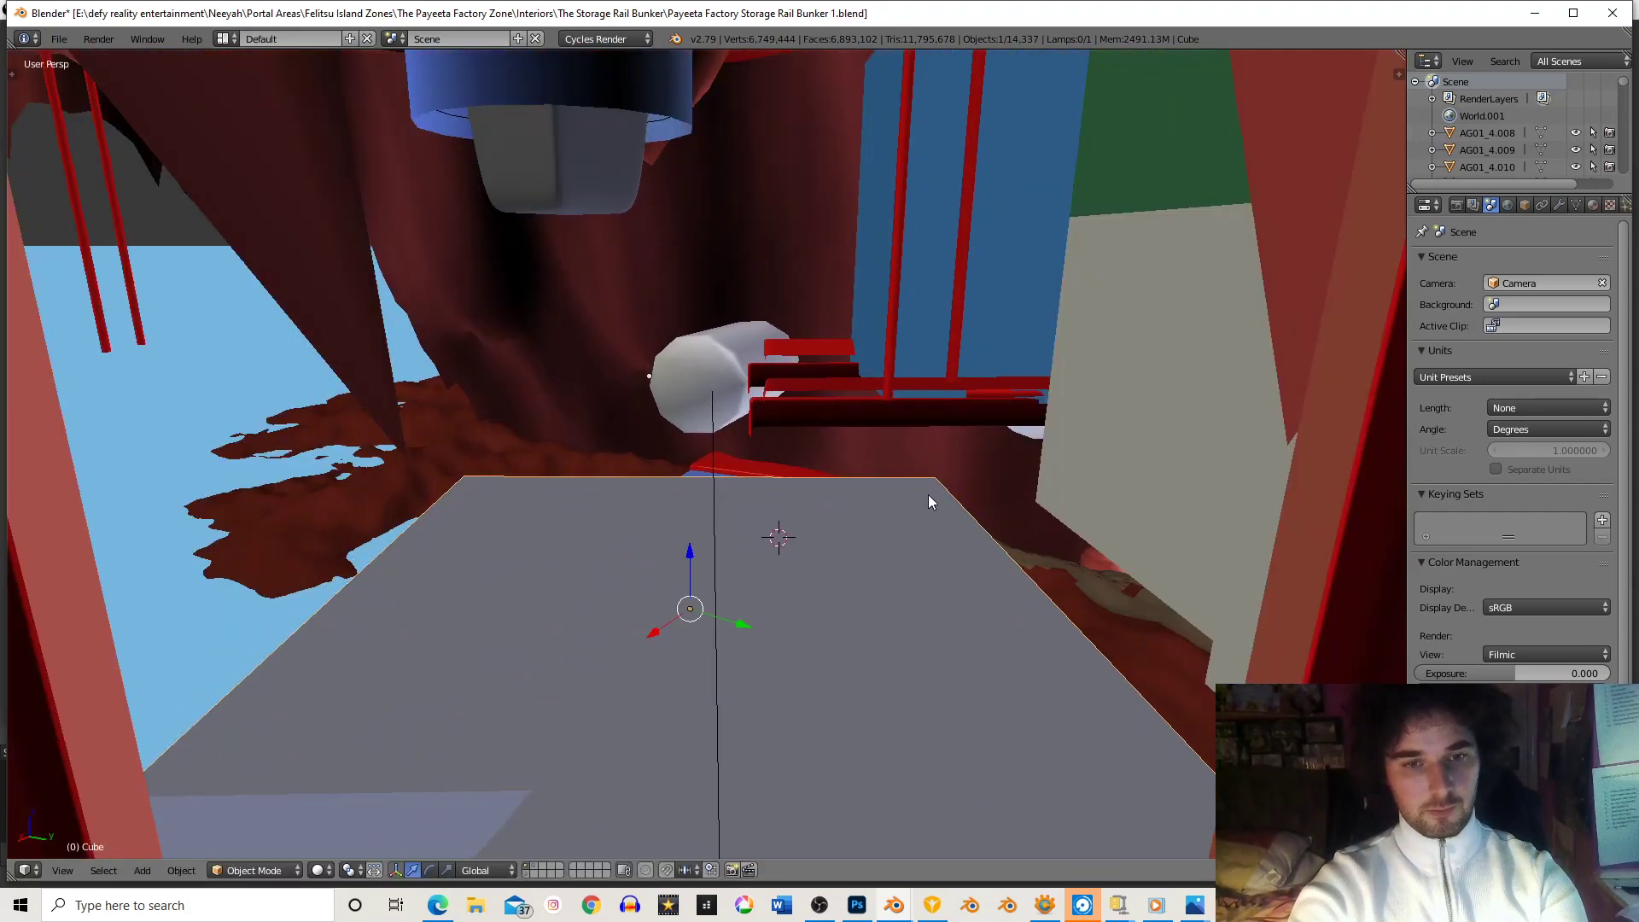
key(s)
click(1042, 460)
scroll(1042, 459, down, 3)
scroll(876, 464, up, 3)
mouse_move(832, 453)
middle_down()
mouse_move(833, 419)
mouse_move(827, 459)
middle_up()
scroll(833, 418, down, 4)
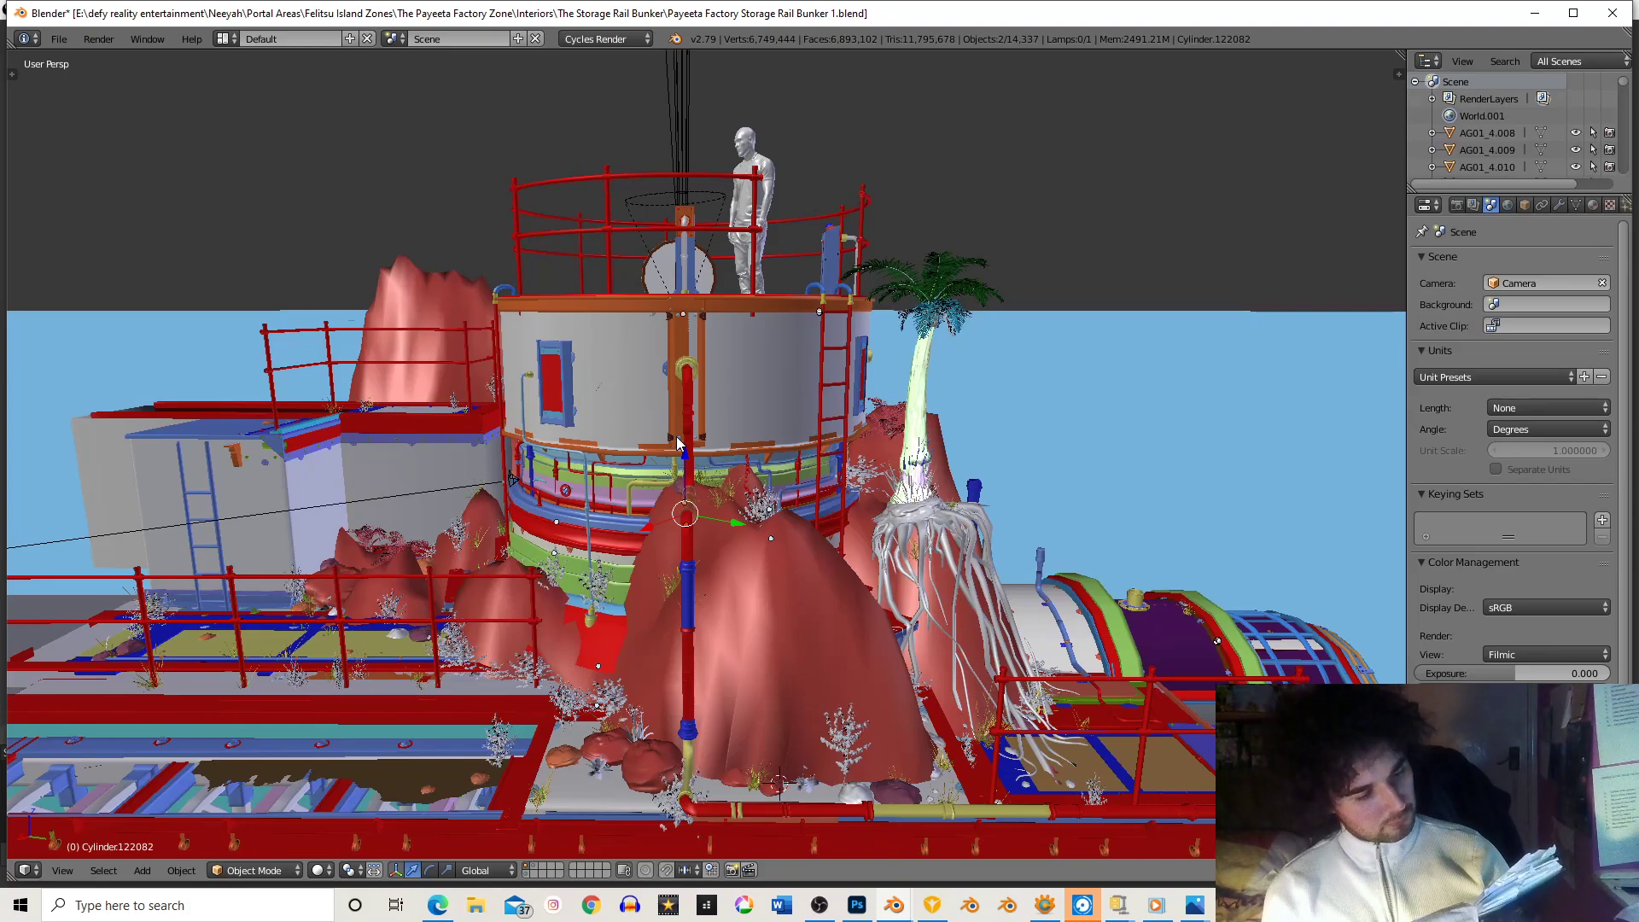
- Examine the rooftop pipe, the rock and the parts hanging into the bunker, from outside and through the doorway
scroll(677, 442, up, 10)
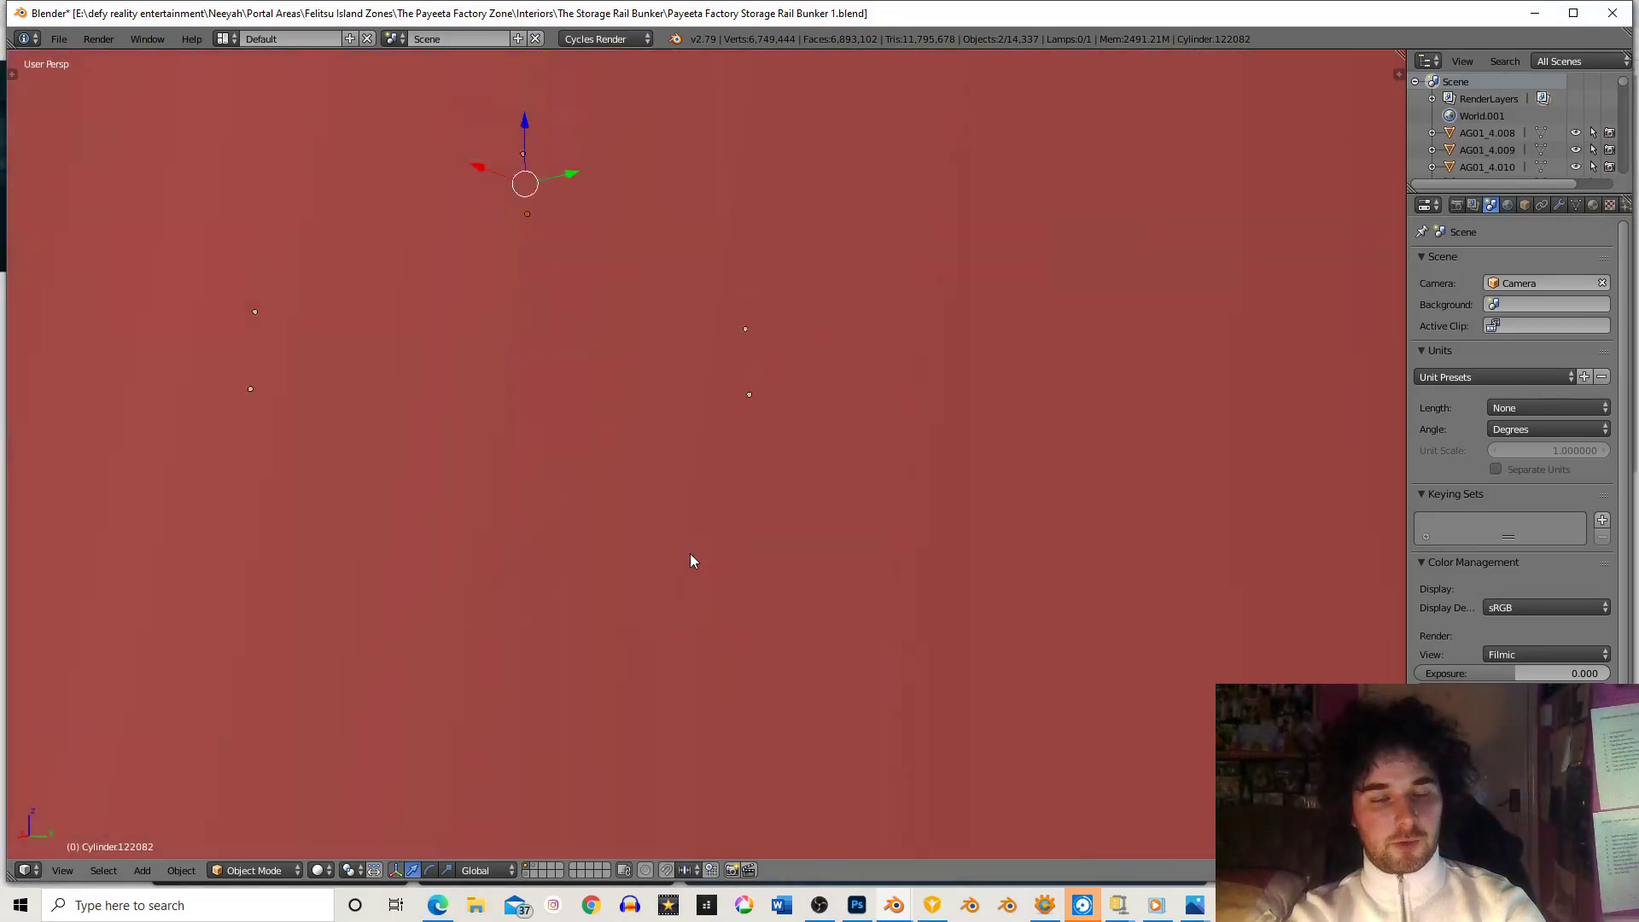
scroll(692, 546, down, 7)
mouse_move(700, 336)
shift+middle_down()
mouse_move(717, 581)
mouse_move(823, 472)
mouse_move(799, 589)
mouse_move(708, 563)
mouse_move(807, 508)
mouse_move(730, 476)
mouse_move(693, 547)
shift+middle_up()
scroll(698, 442, up, 3)
scroll(709, 564, up, 2)
mouse_move(720, 429)
middle_down()
mouse_move(799, 435)
mouse_move(797, 386)
mouse_move(750, 427)
mouse_move(755, 376)
mouse_move(802, 371)
mouse_move(701, 320)
middle_up()
scroll(751, 427, up, 1)
scroll(802, 371, down, 5)
scroll(700, 410, up, 4)
shift+middle_drag(709, 461, 584, 304)
scroll(643, 362, down, 3)
scroll(546, 367, down, 3)
shift+middle_drag(712, 576, 746, 459)
scroll(747, 461, up, 8)
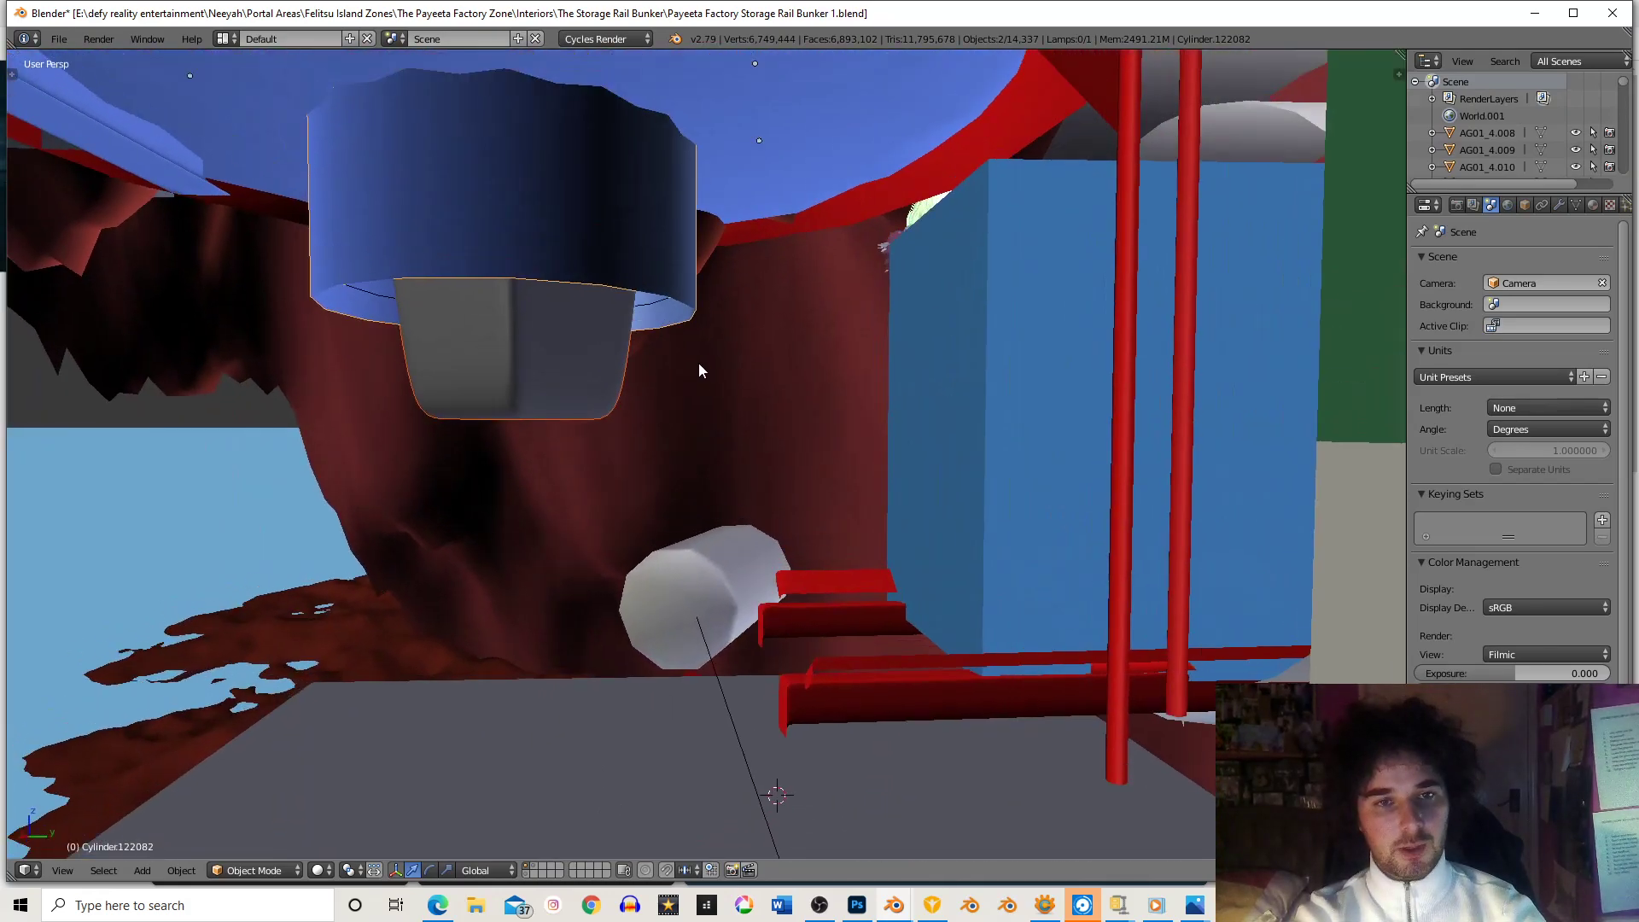
middle_drag(699, 362, 812, 350)
scroll(796, 371, down, 5)
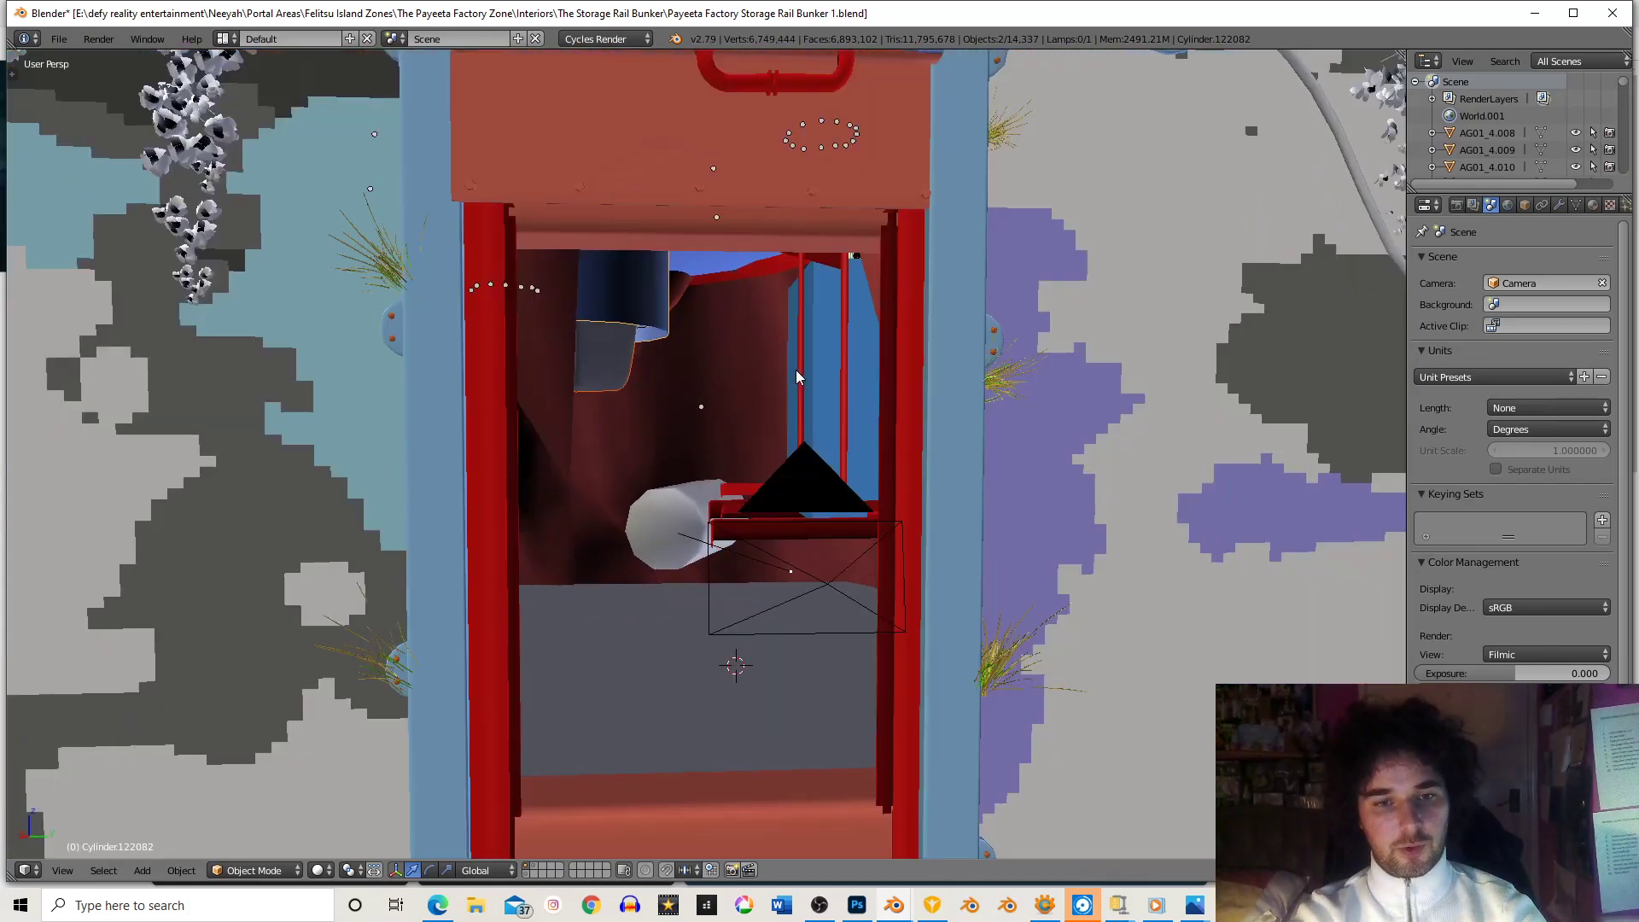
scroll(789, 369, up, 5)
scroll(670, 540, down, 5)
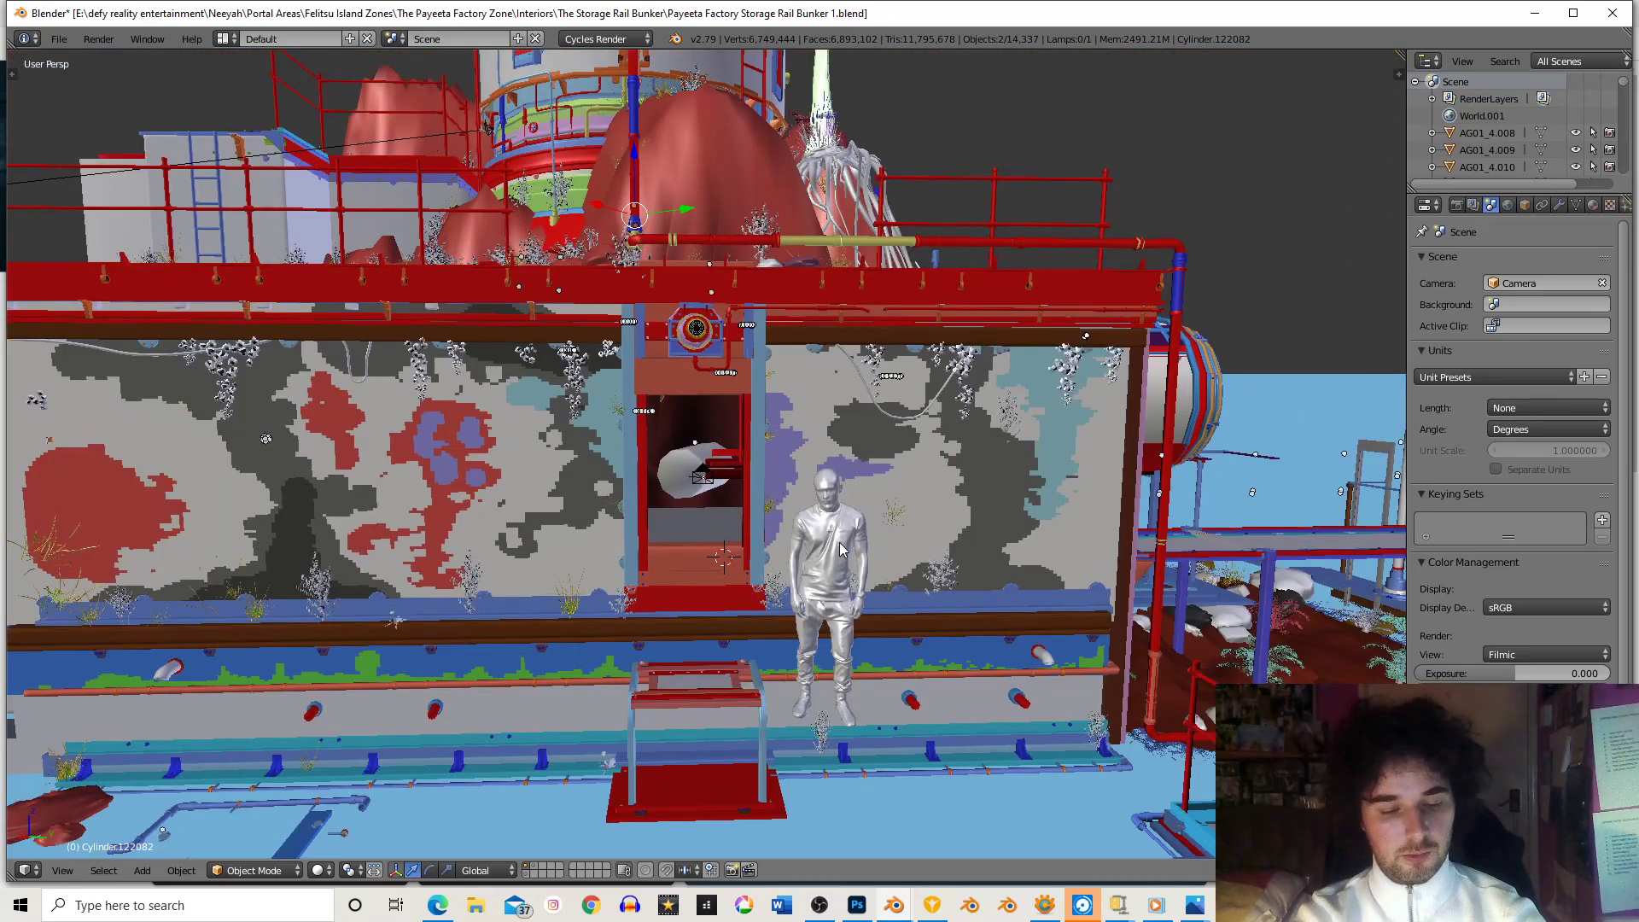
- Move the human figure outside the bunker along Y to the doorway and along X into the interior
right_click(841, 550)
key(g)
key(y)
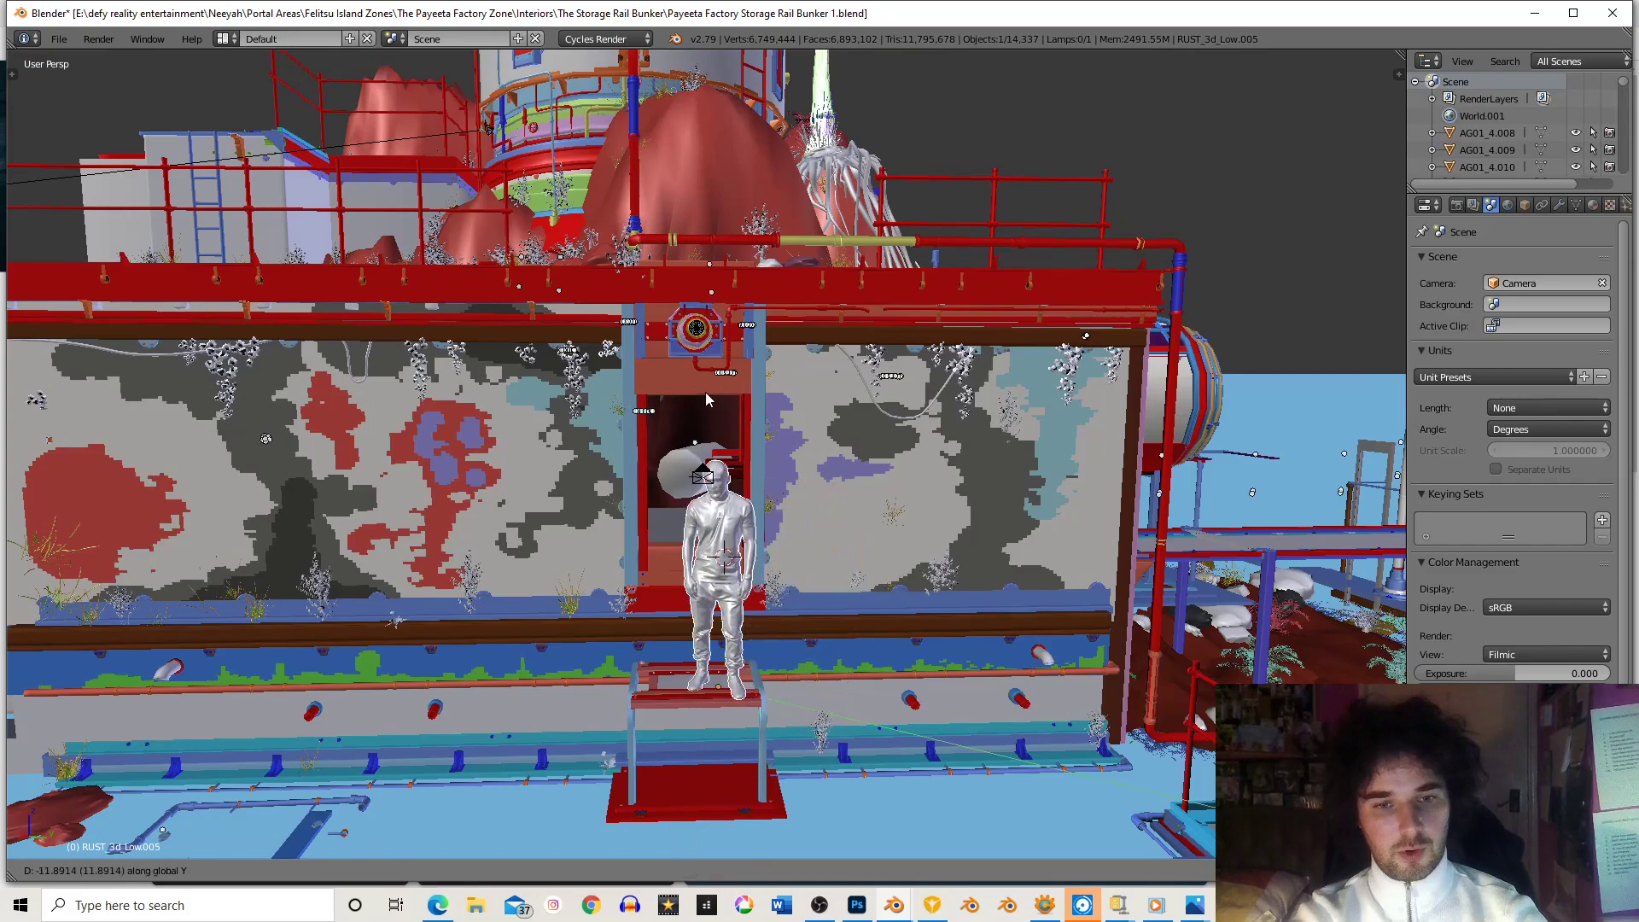
click(643, 388)
key(g)
key(x)
click(743, 301)
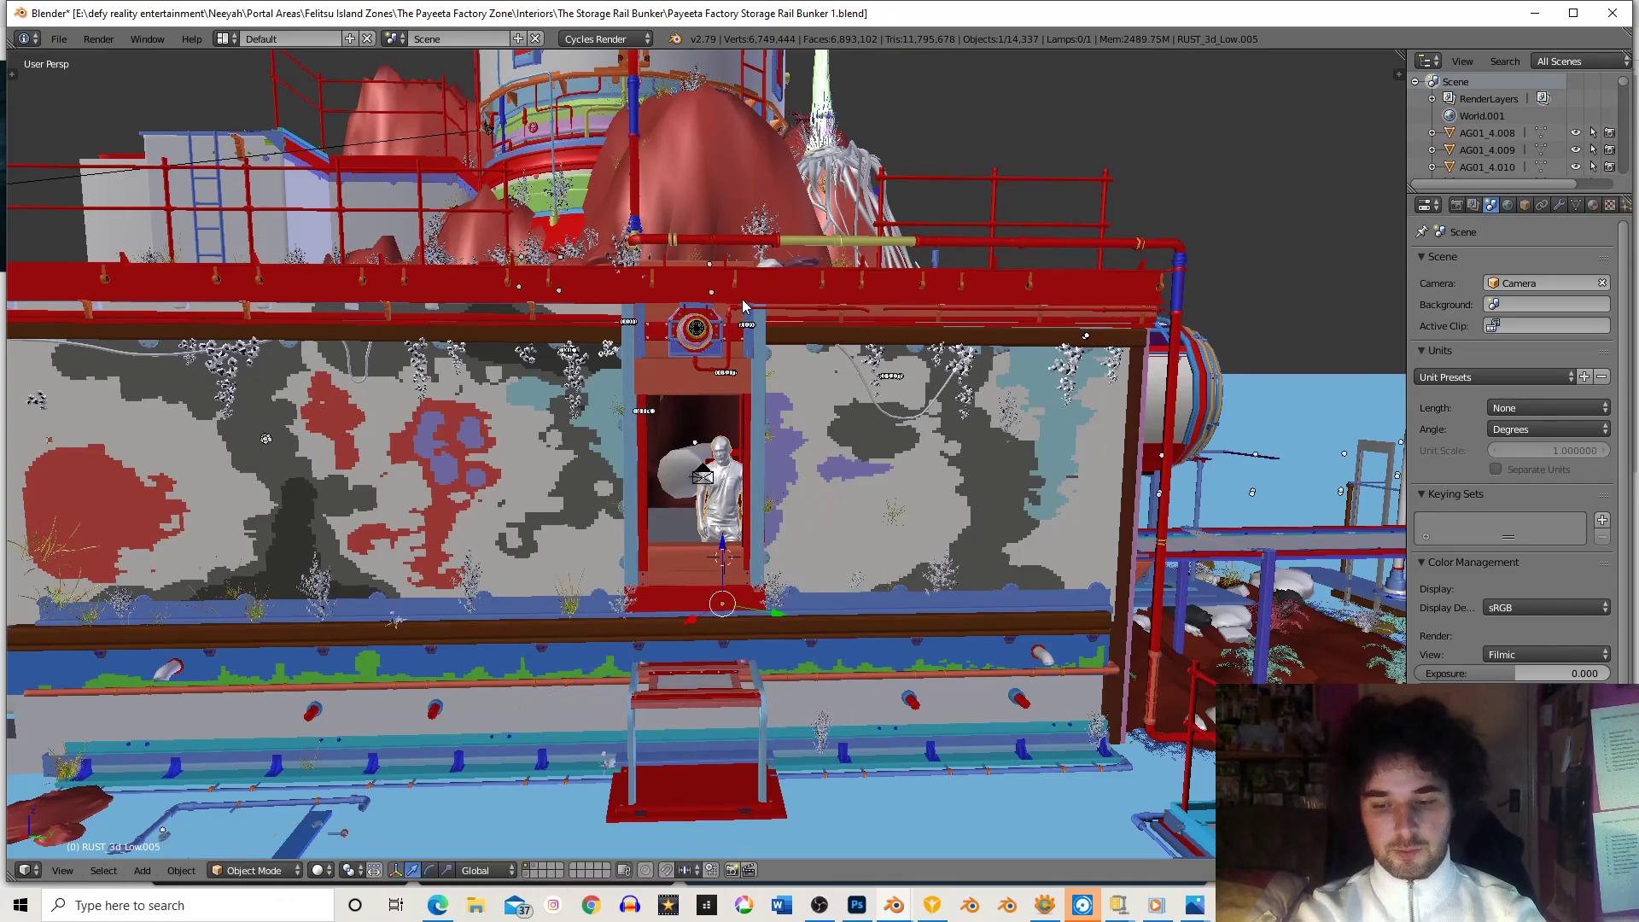
- Adjust the human figure's height along Z so its feet rest on the floor slab
key(KP_Decimal)
scroll(615, 278, down, 2)
scroll(611, 277, up, 4)
middle_drag(630, 314, 869, 345)
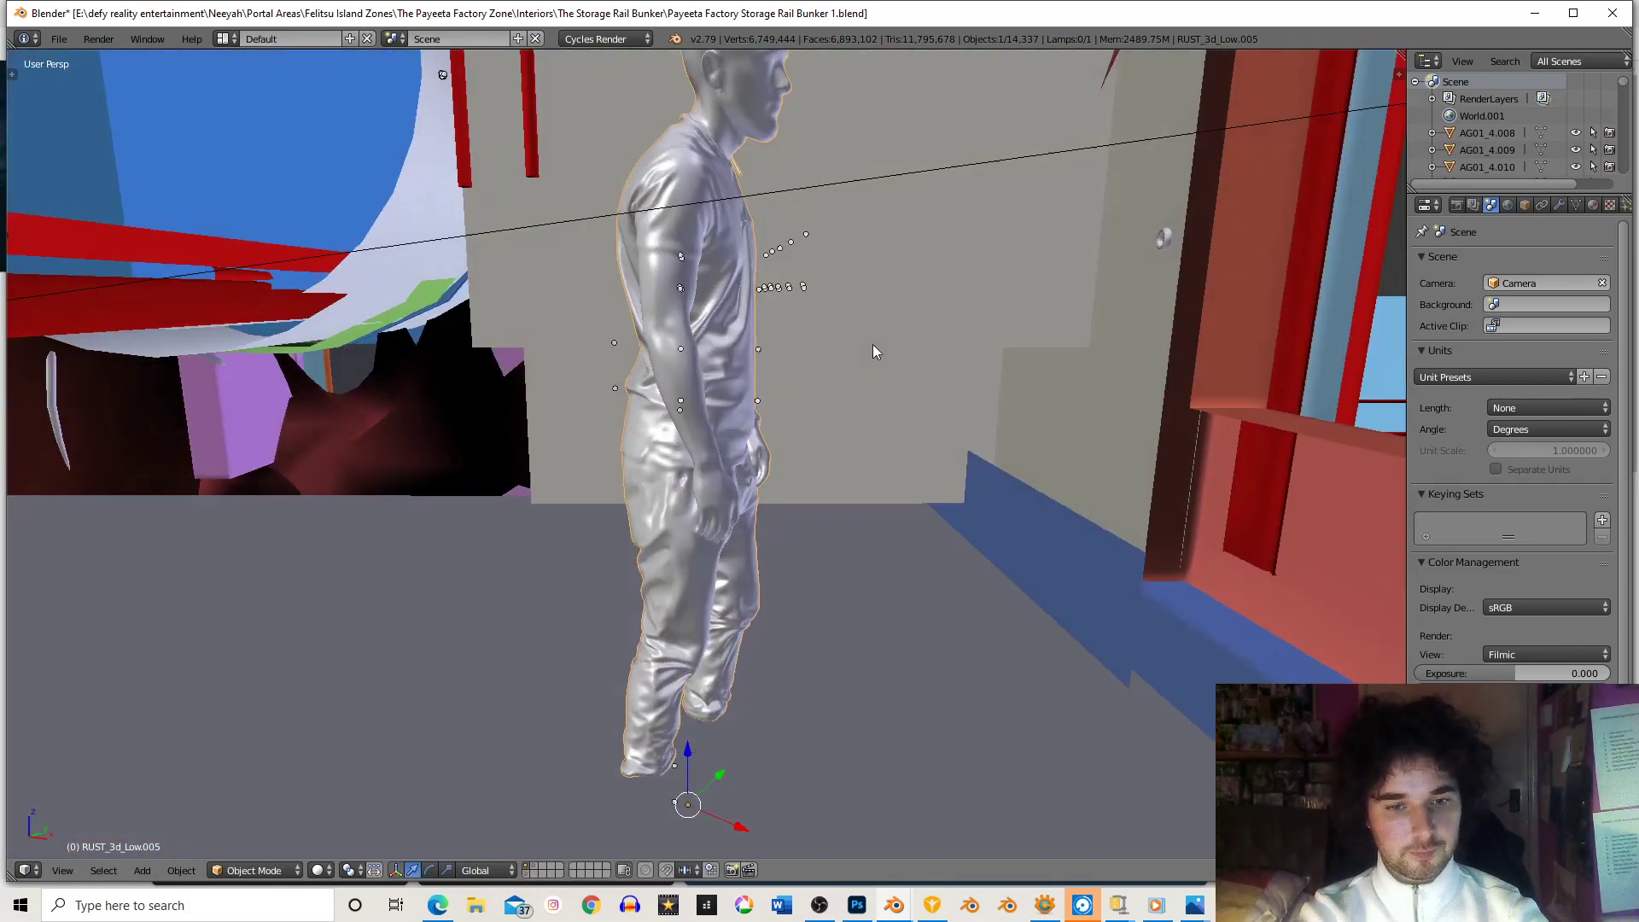
scroll(888, 359, down, 3)
key(g)
key(z)
click(875, 338)
middle_drag(874, 338, 782, 413)
scroll(805, 479, up, 2)
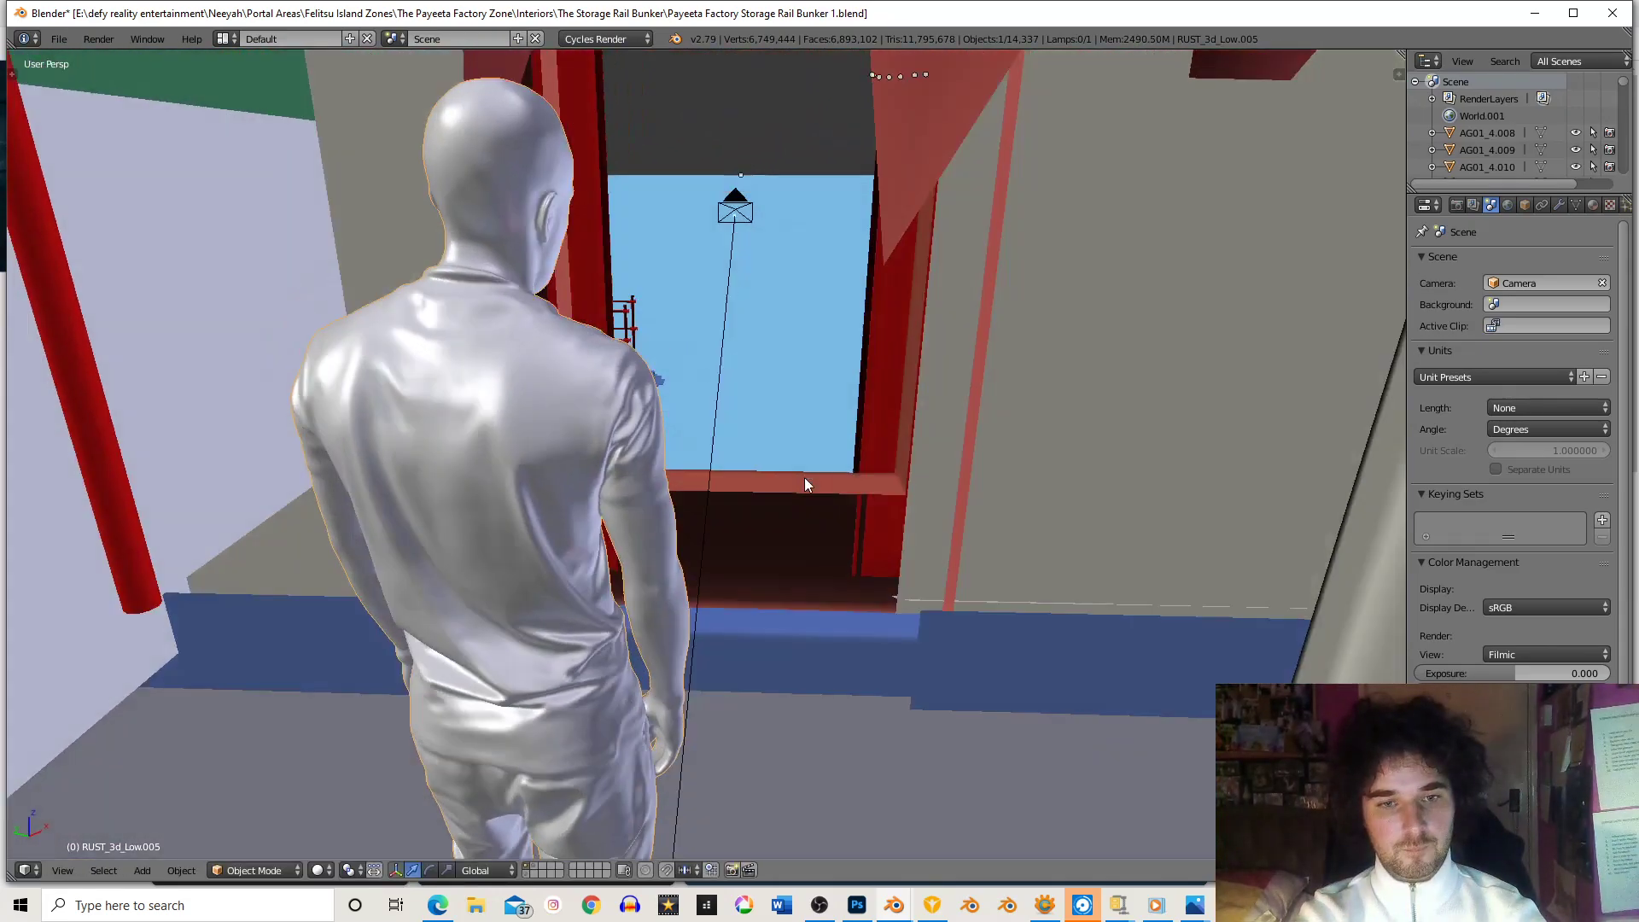
scroll(804, 478, down, 7)
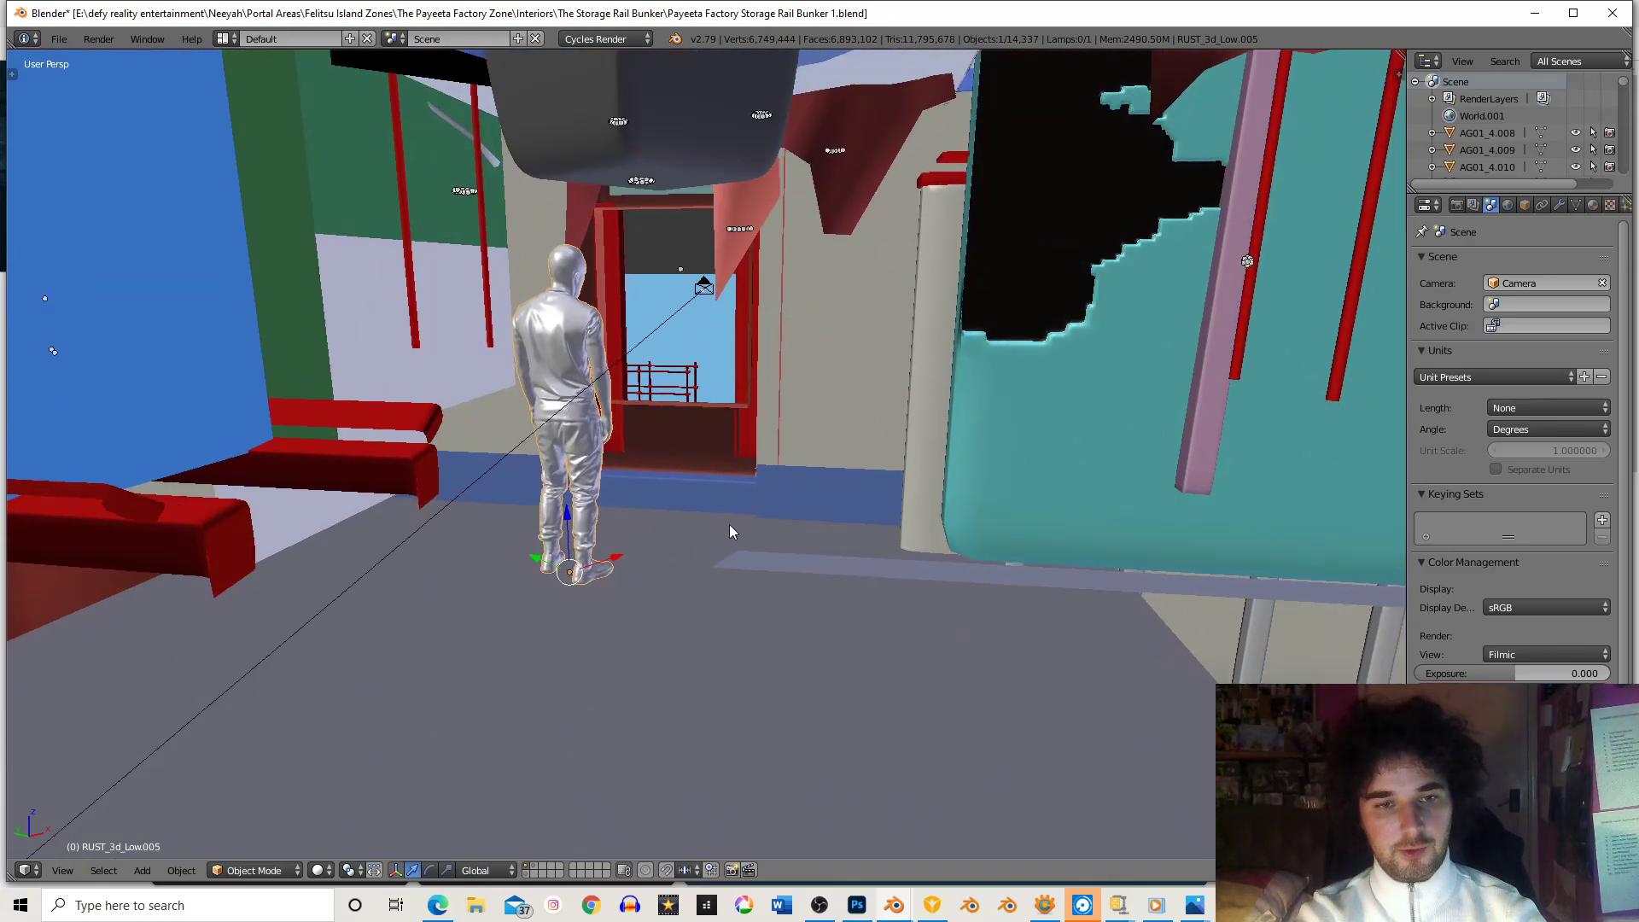
- Reposition the human figure along X and Y so it stands just inside the doorway
scroll(726, 536, up, 5)
key(g)
key(x)
click(762, 321)
middle_drag(761, 321, 775, 373)
key(g)
key(y)
click(767, 324)
middle_drag(767, 325, 719, 621)
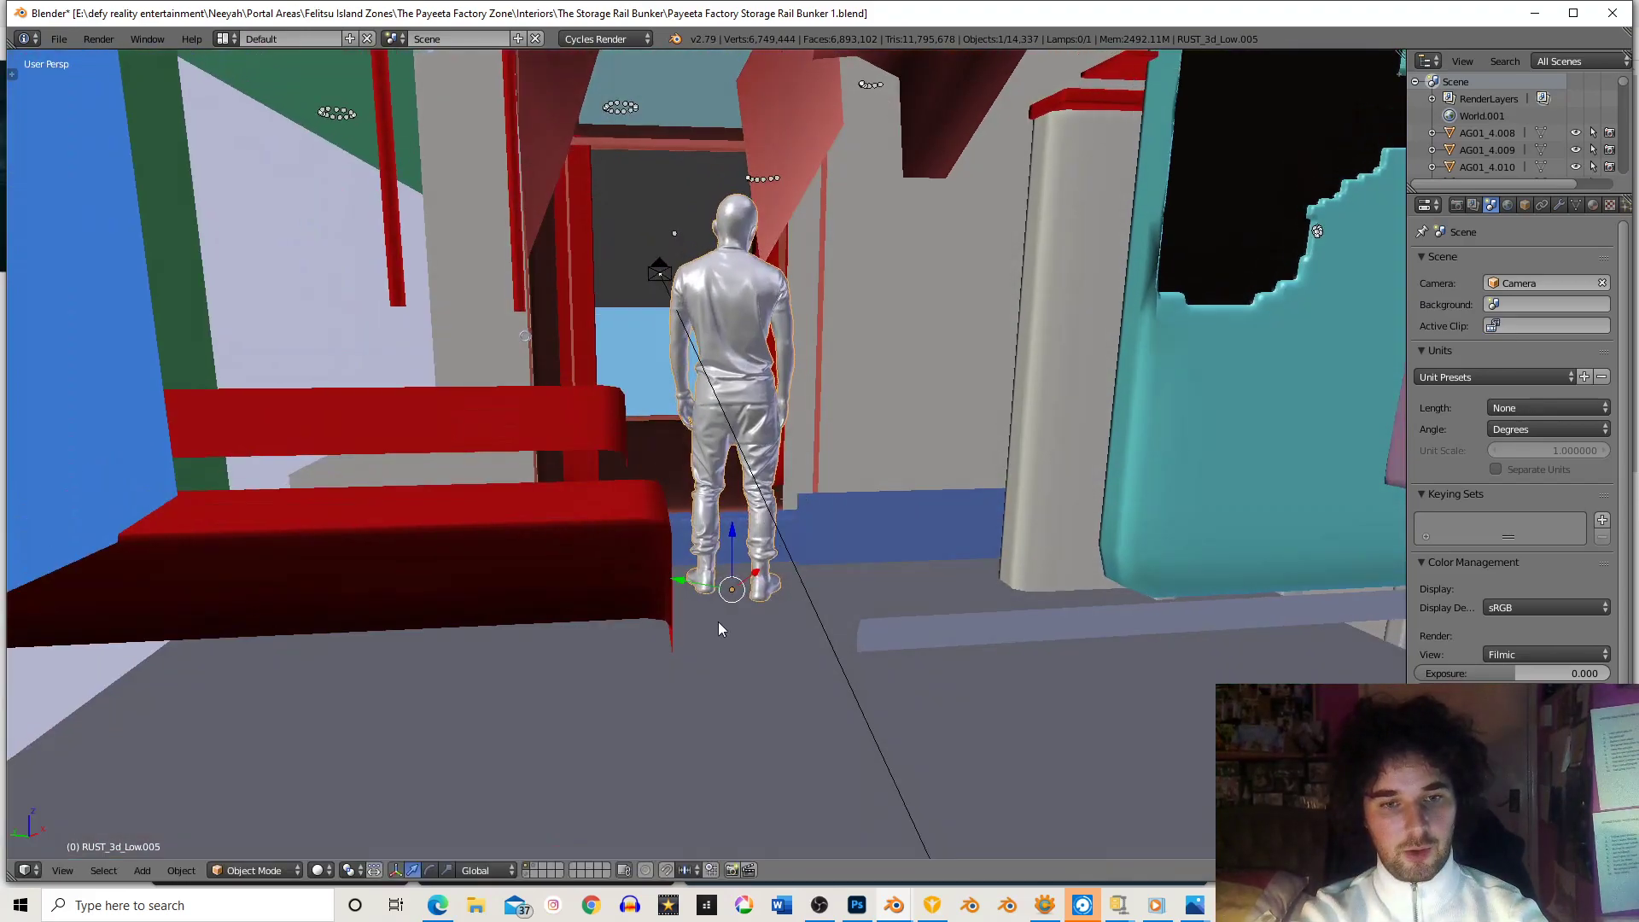
- Adjust the floor slab's height along Z and lower the human figure about 2.3 units to stand on it
right_click(684, 674)
scroll(684, 674, down, 5)
middle_drag(857, 429, 825, 423)
scroll(825, 422, up, 5)
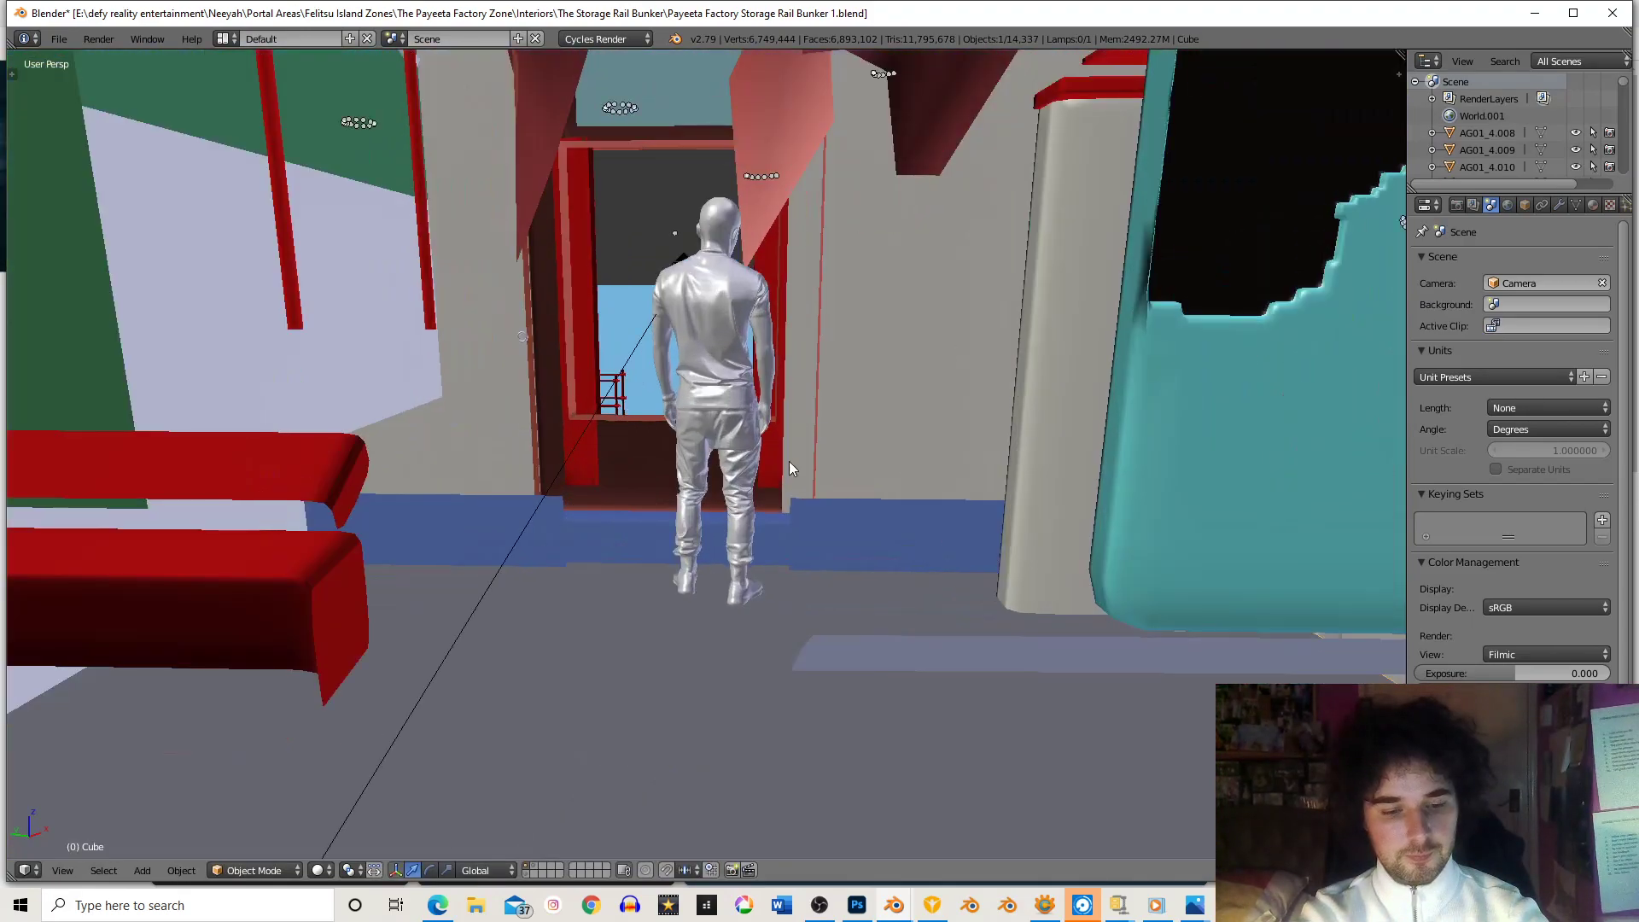
middle_drag(775, 538, 650, 425)
scroll(683, 440, up, 3)
key(g)
key(z)
click(685, 424)
right_click(674, 469)
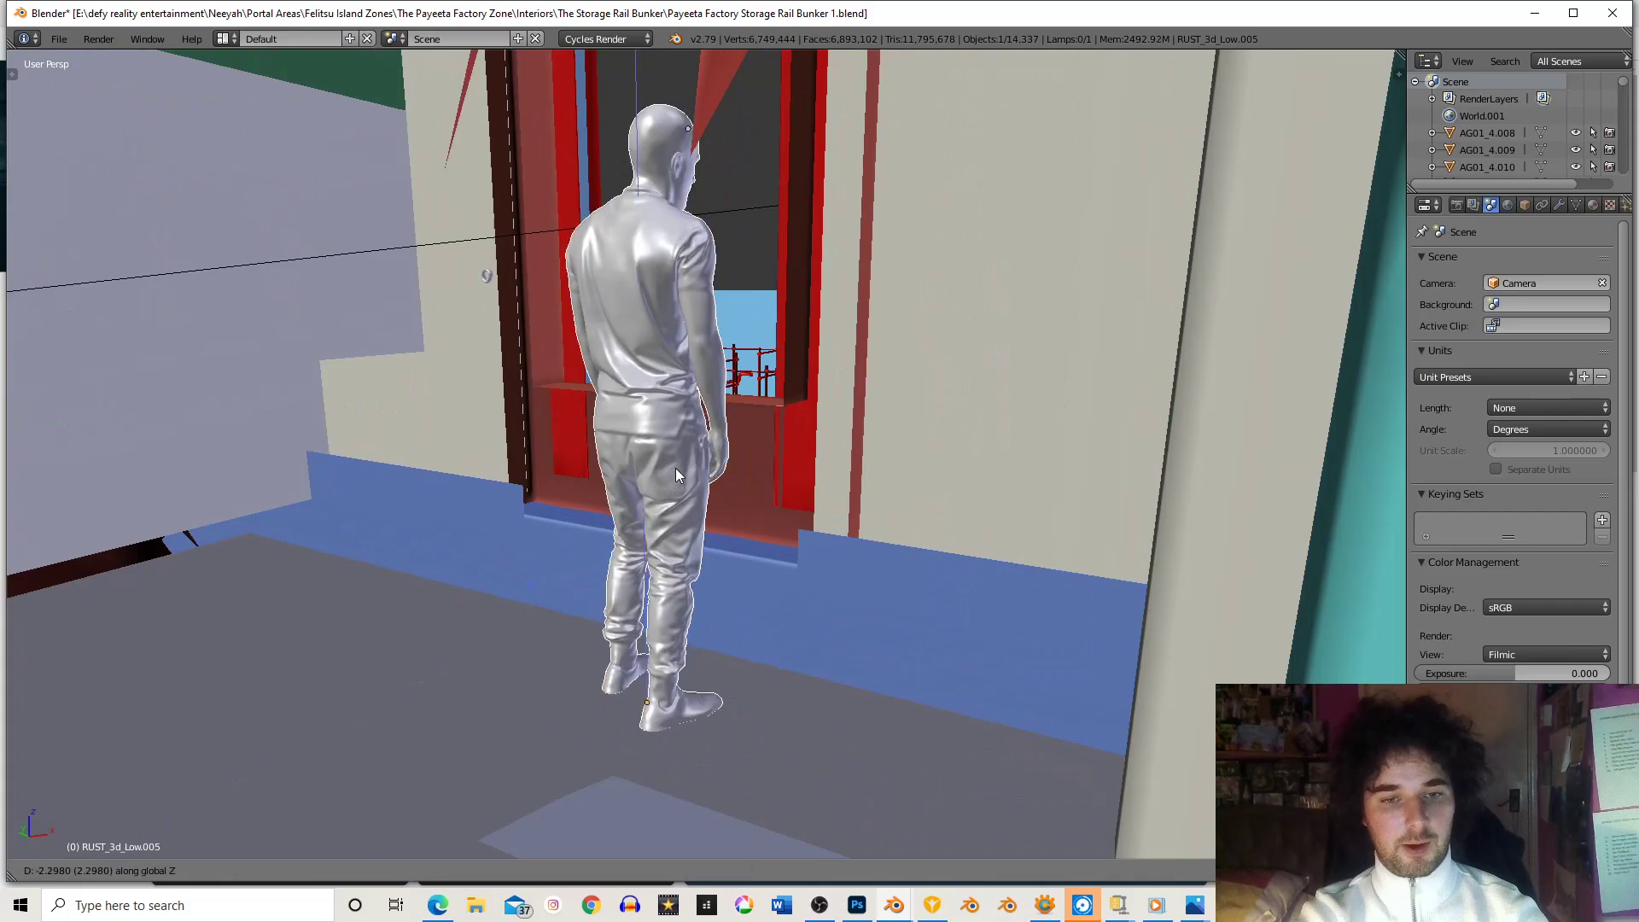
- Examine the interior space around the figure, including the blue block and rails beyond the floor slab
key(KP_Decimal)
scroll(704, 422, down, 3)
middle_drag(704, 422, 826, 351)
scroll(827, 346, up, 5)
scroll(825, 371, up, 2)
scroll(790, 476, up, 6)
middle_drag(787, 496, 856, 430)
shift+middle_drag(998, 432, 1174, 340)
scroll(1009, 377, down, 2)
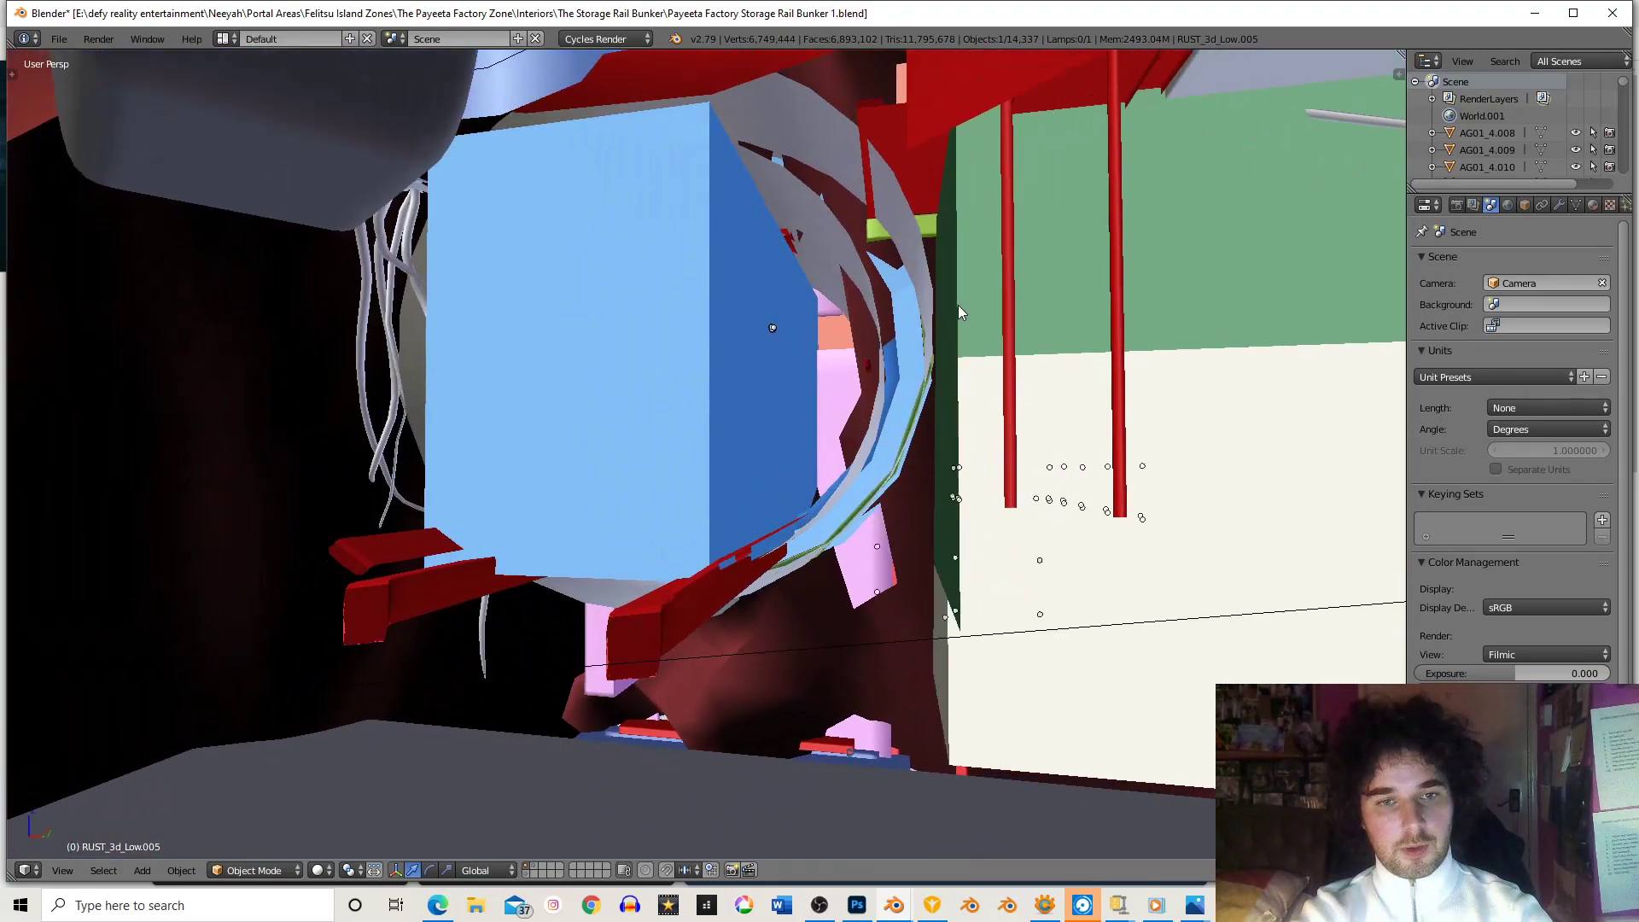
- Move the blue block filling the rail tunnel's opening onto the layer at the end of the second layer group
right_click(720, 404)
scroll(721, 403, down, 3)
middle_drag(857, 357, 823, 381)
key(g)
right_click(793, 663)
key(m)
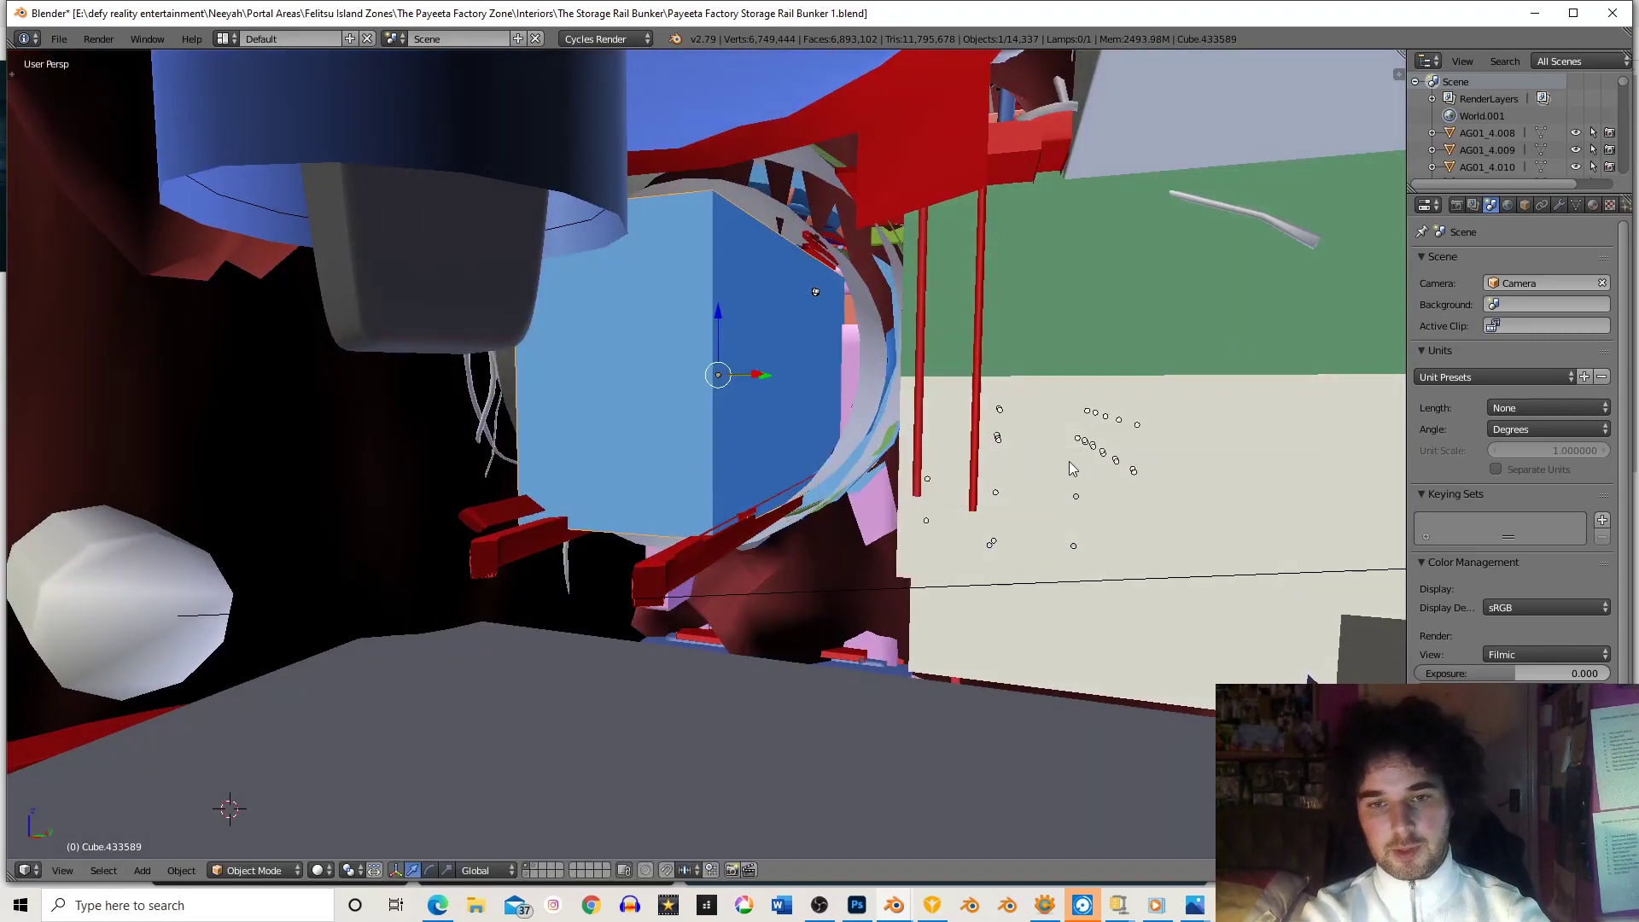
key(m)
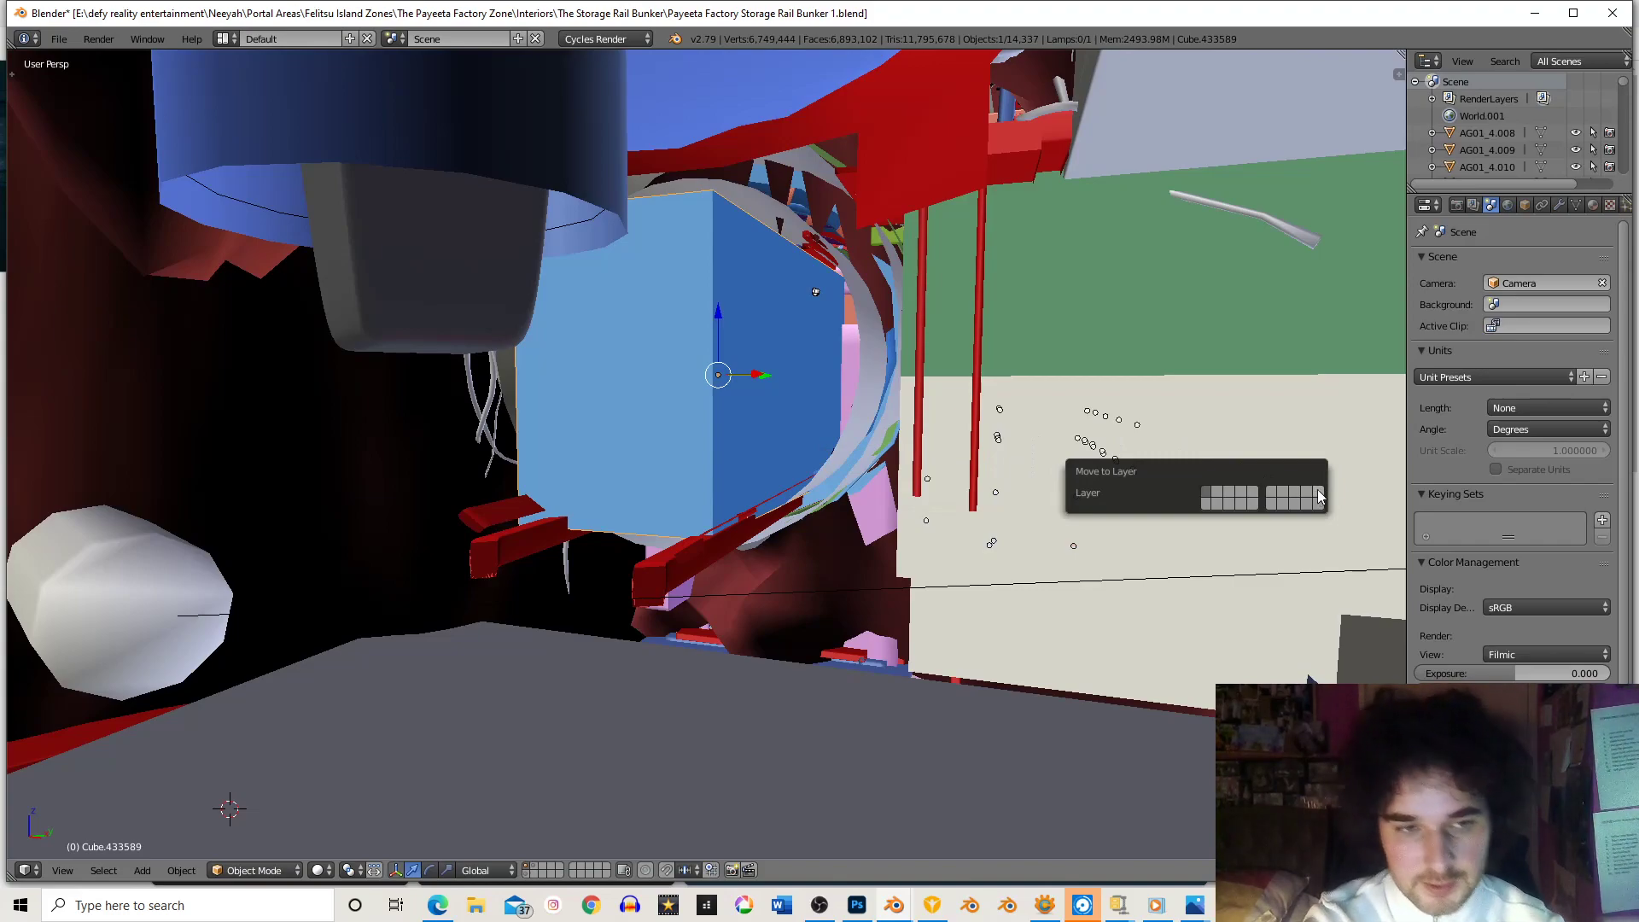
click(1319, 497)
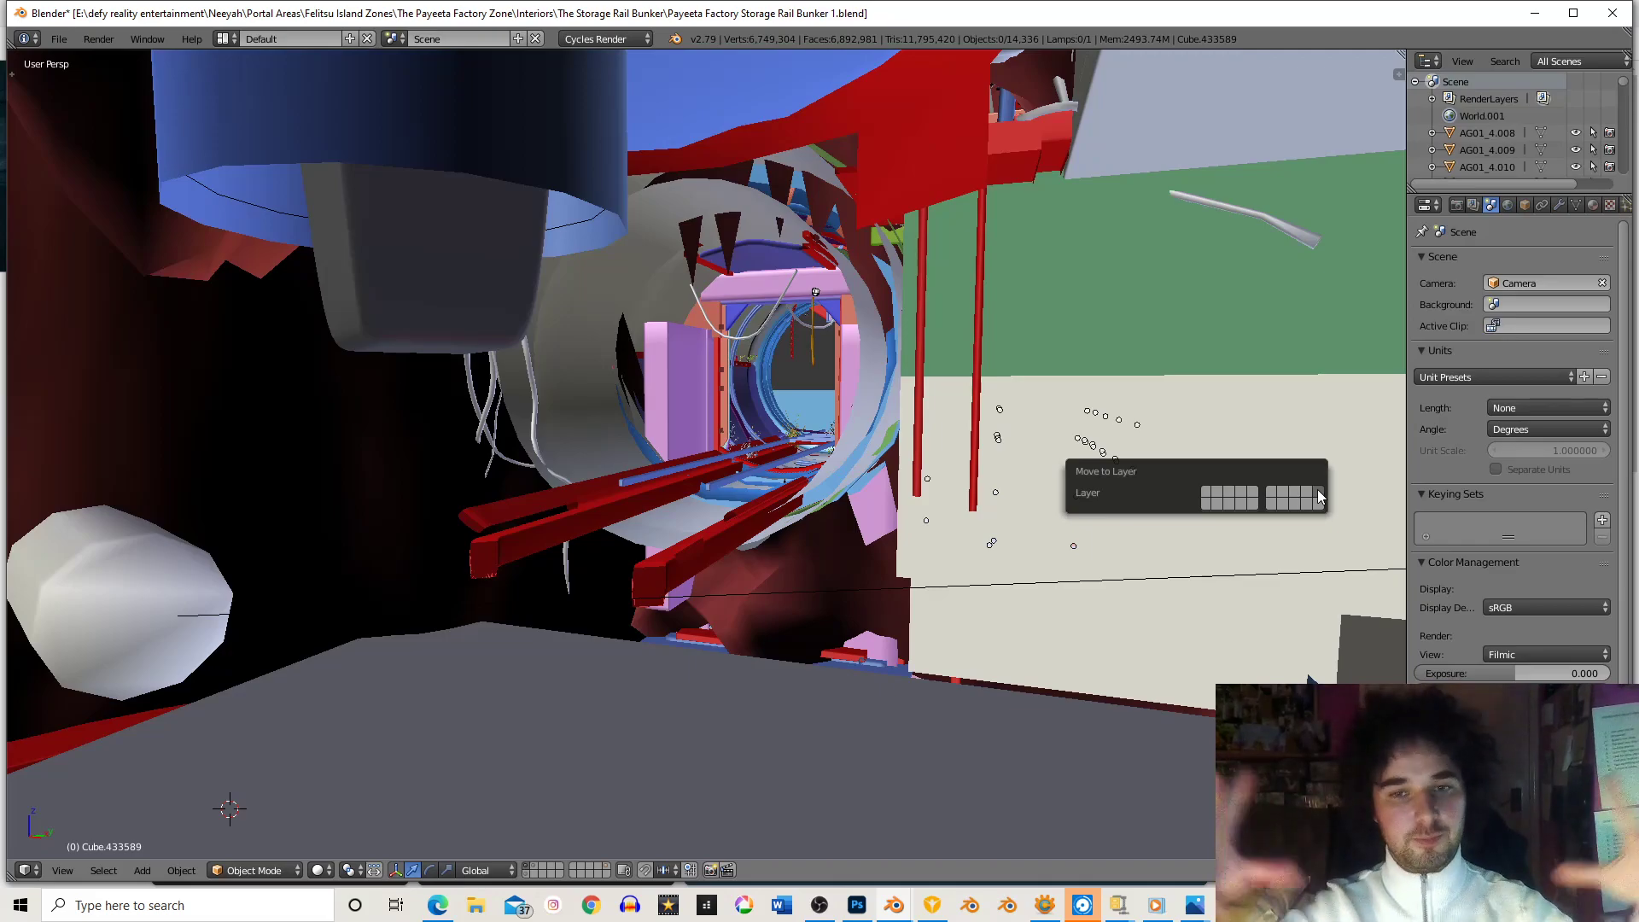
- Examine the opened interior through the doorway and the pipe running out of the rock on the outside
scroll(780, 425, down, 3)
middle_drag(781, 424, 728, 376)
scroll(707, 407, down, 5)
scroll(736, 370, up, 4)
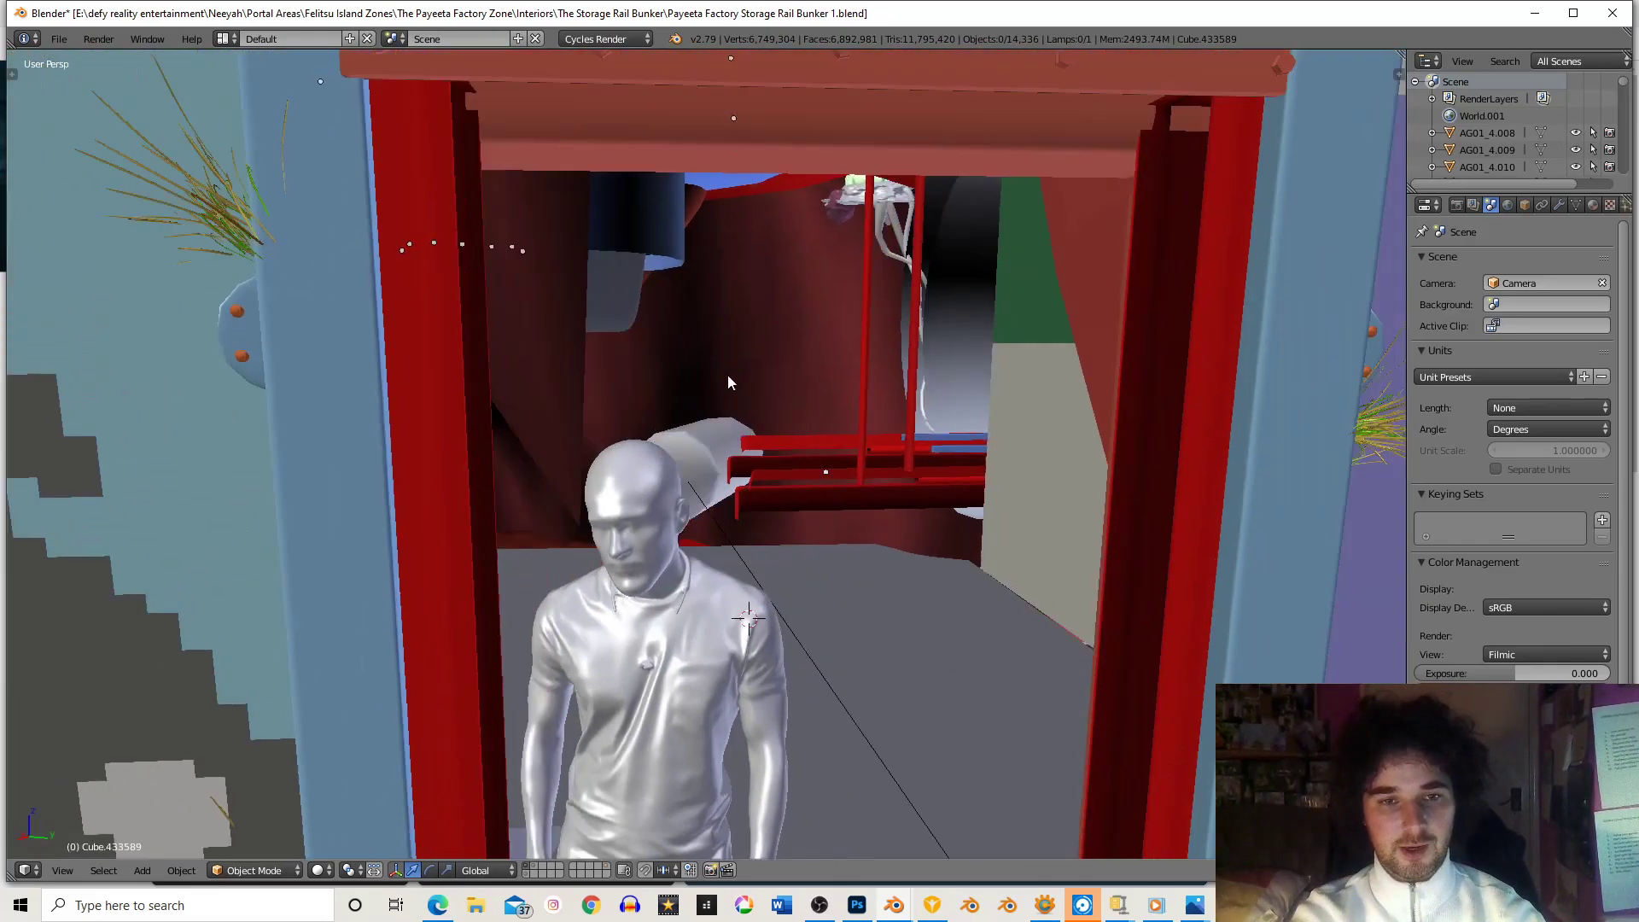
scroll(732, 378, up, 8)
scroll(850, 396, down, 10)
middle_drag(851, 396, 751, 411)
scroll(911, 509, up, 4)
scroll(911, 509, up, 2)
shift+middle_drag(911, 509, 801, 510)
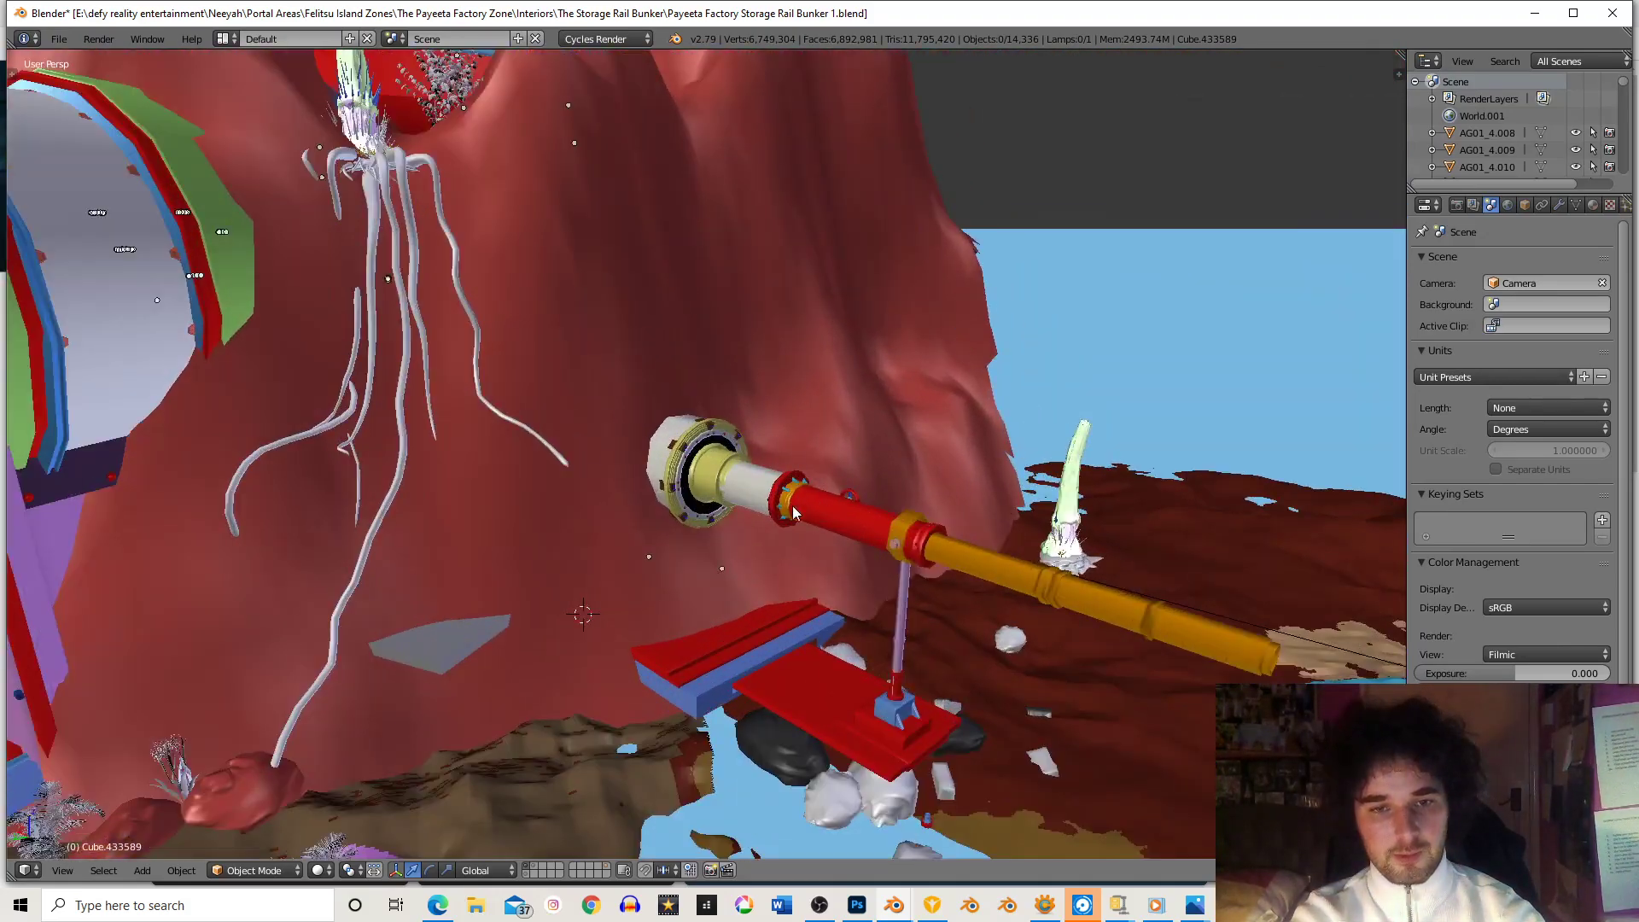
middle_drag(1223, 664, 873, 489)
scroll(876, 488, down, 6)
scroll(907, 479, up, 6)
middle_drag(761, 439, 736, 483)
scroll(820, 468, up, 1)
scroll(849, 439, down, 7)
middle_drag(639, 443, 900, 416)
scroll(804, 458, up, 4)
scroll(886, 418, up, 2)
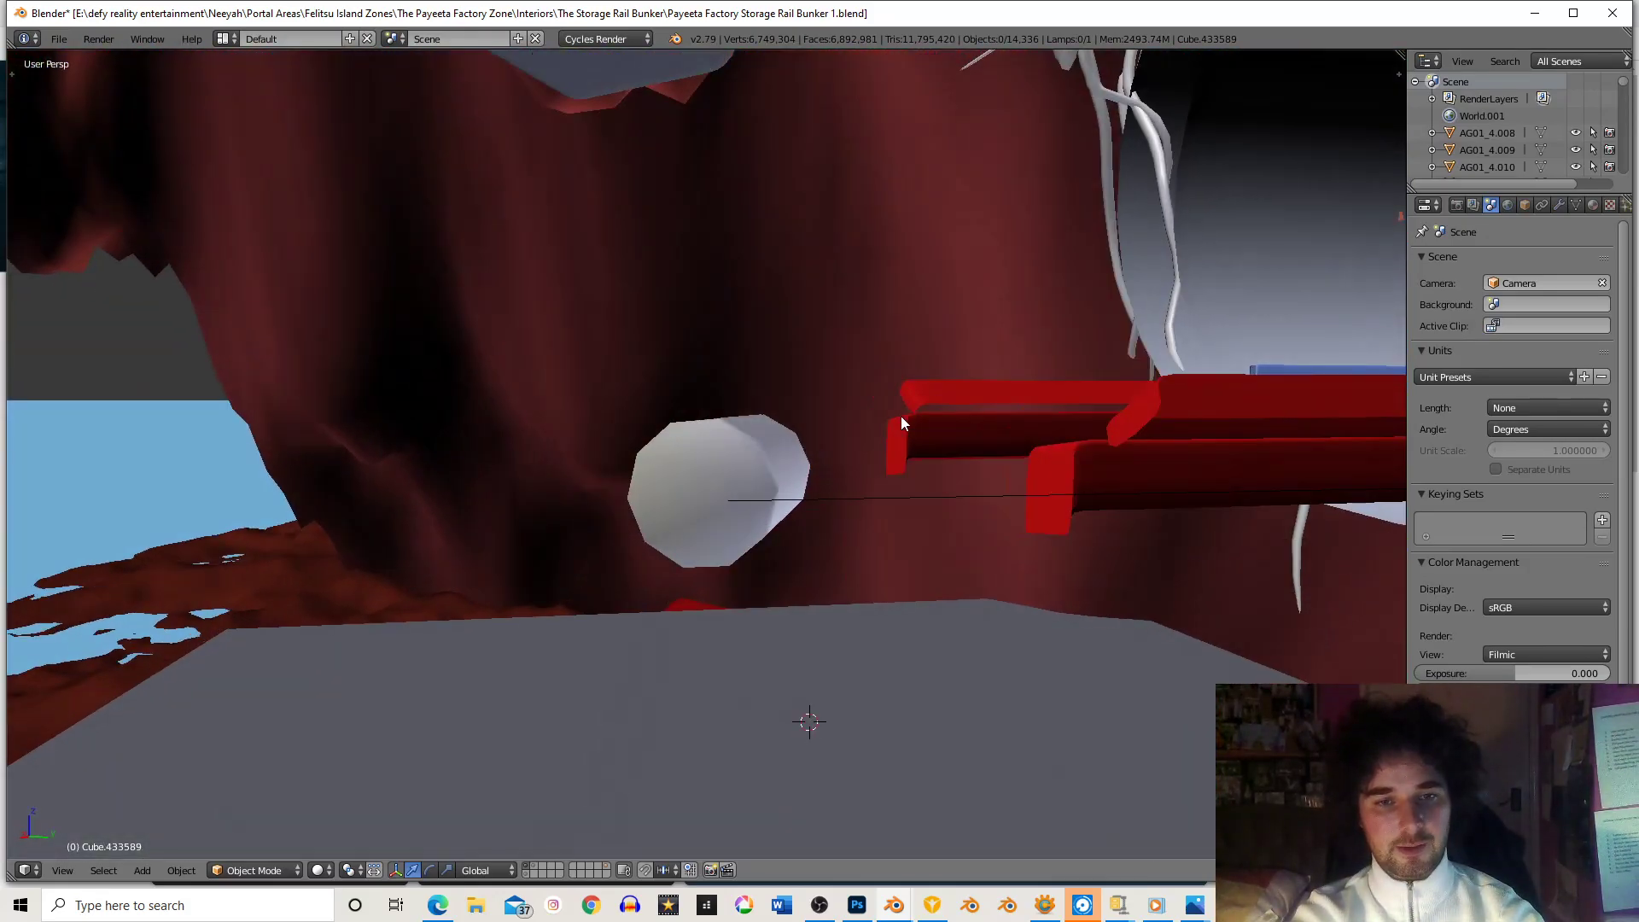
- Inspect the white cylinder protruding into the interior relative to the doorway, and reselect the floor slab
right_click(709, 469)
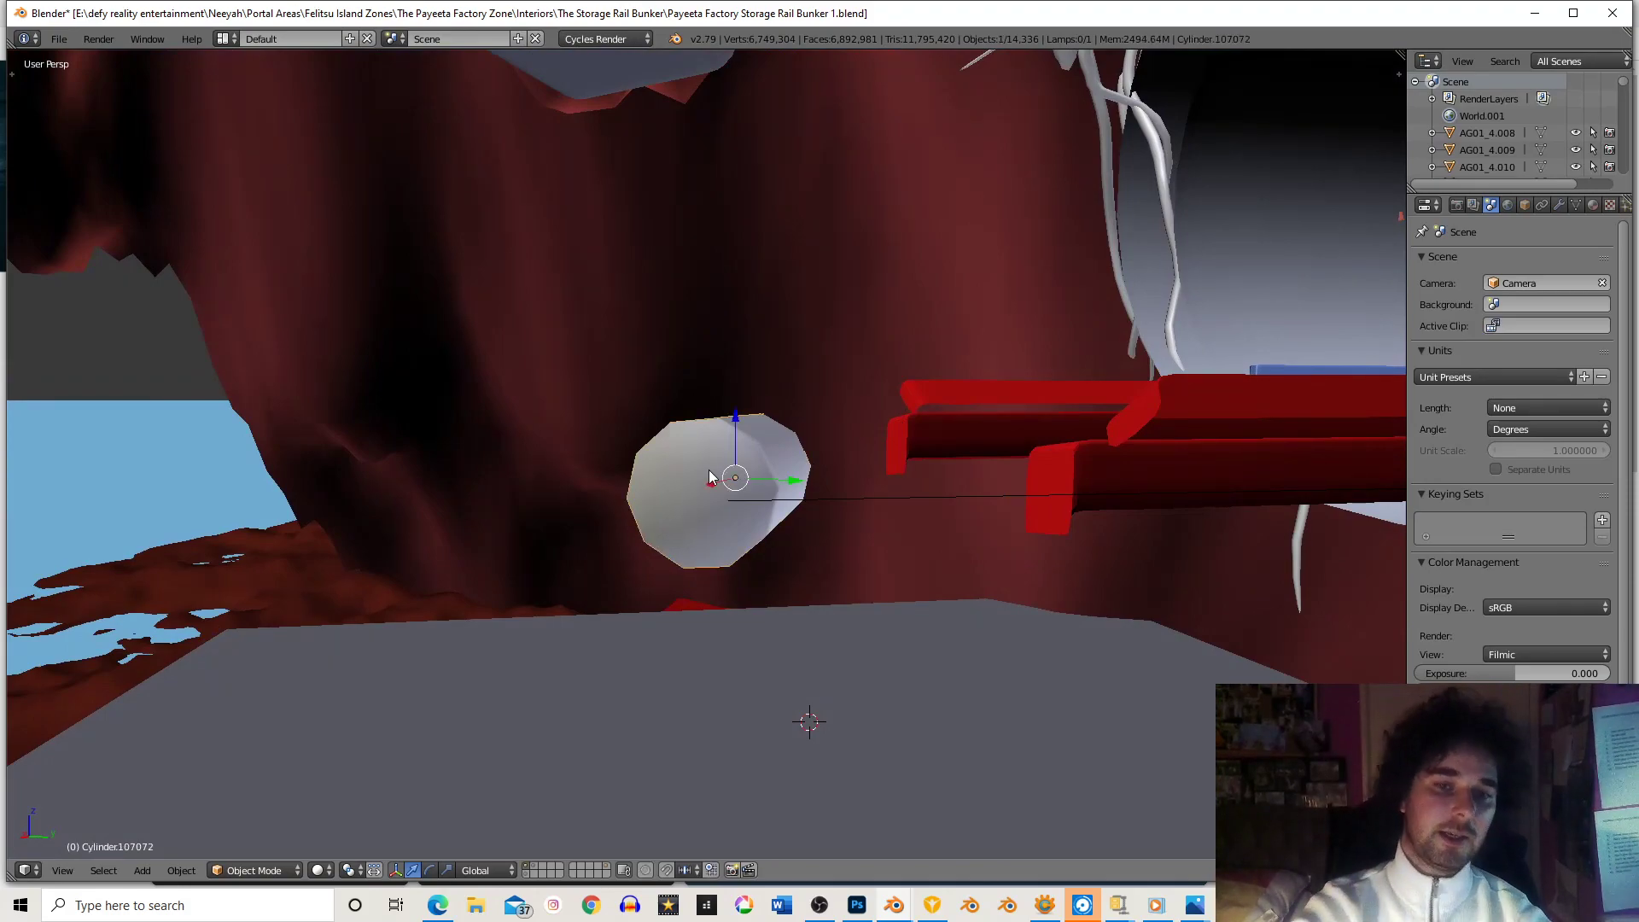
middle_drag(708, 469, 700, 449)
scroll(725, 446, down, 6)
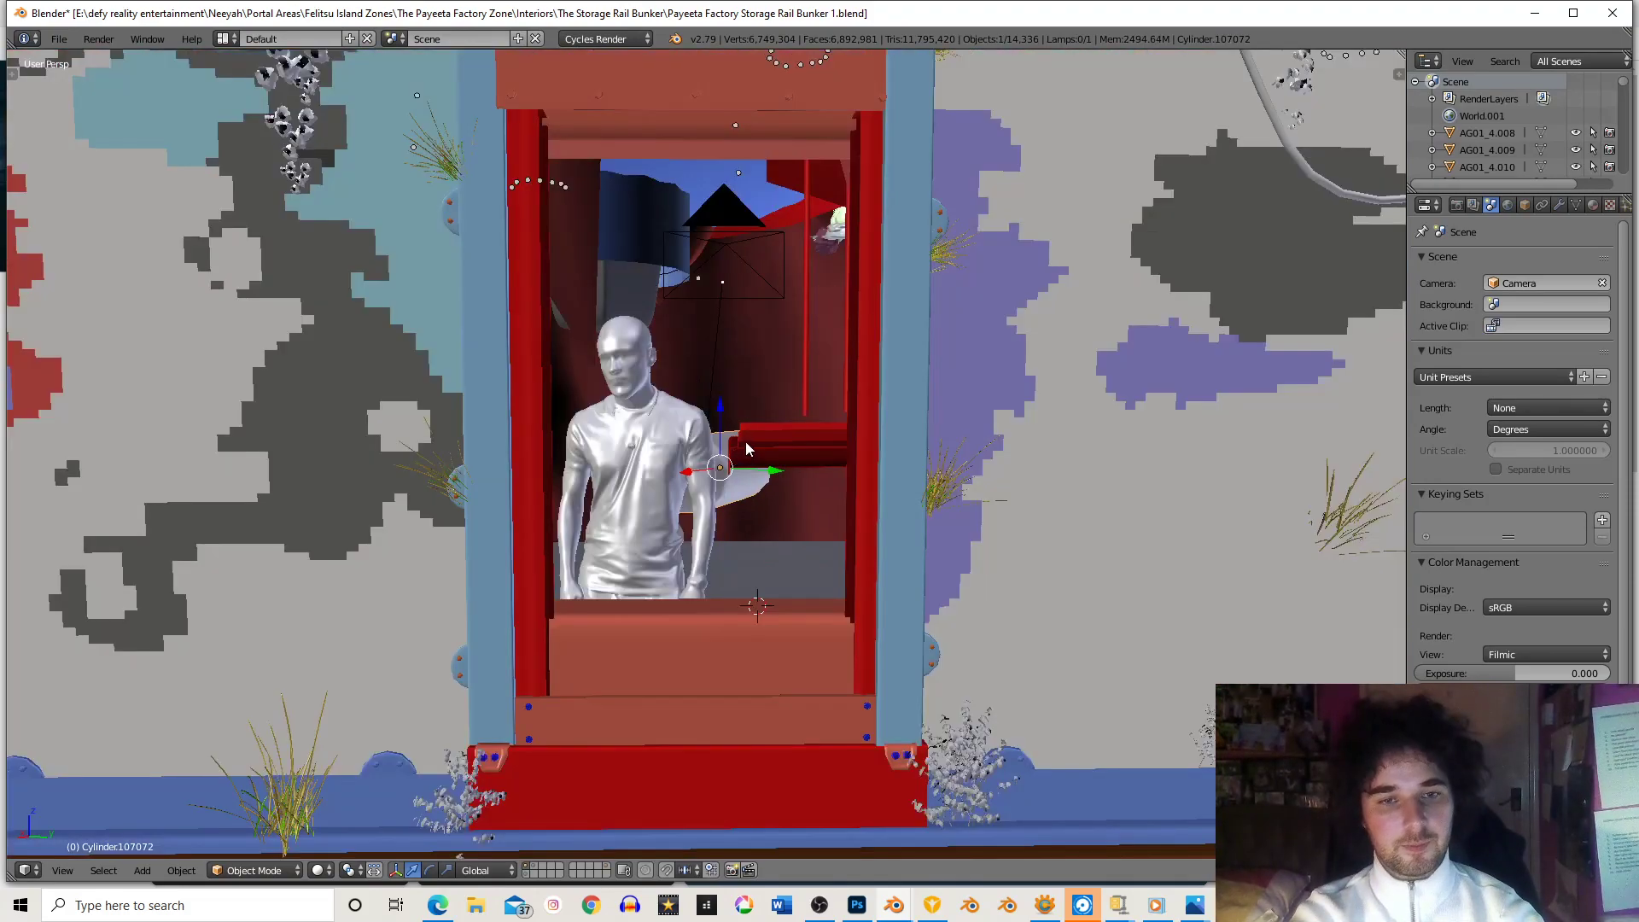
scroll(745, 443, up, 2)
scroll(756, 409, up, 7)
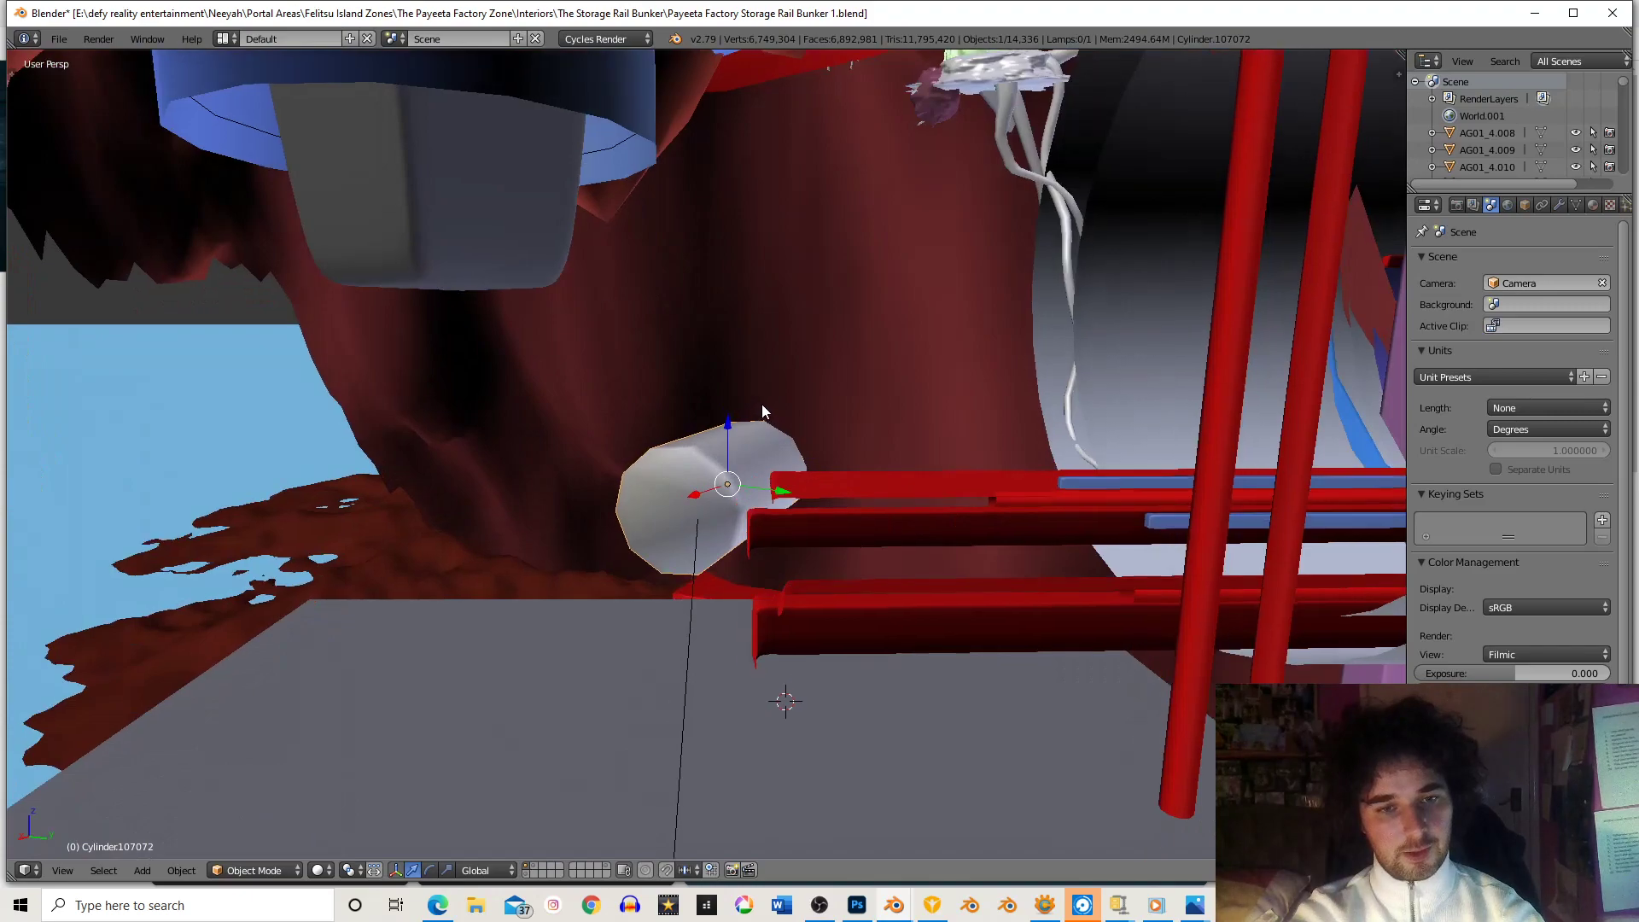
middle_drag(705, 505, 664, 509)
right_click(577, 591)
scroll(577, 592, down, 3)
scroll(664, 508, down, 6)
scroll(771, 551, up, 7)
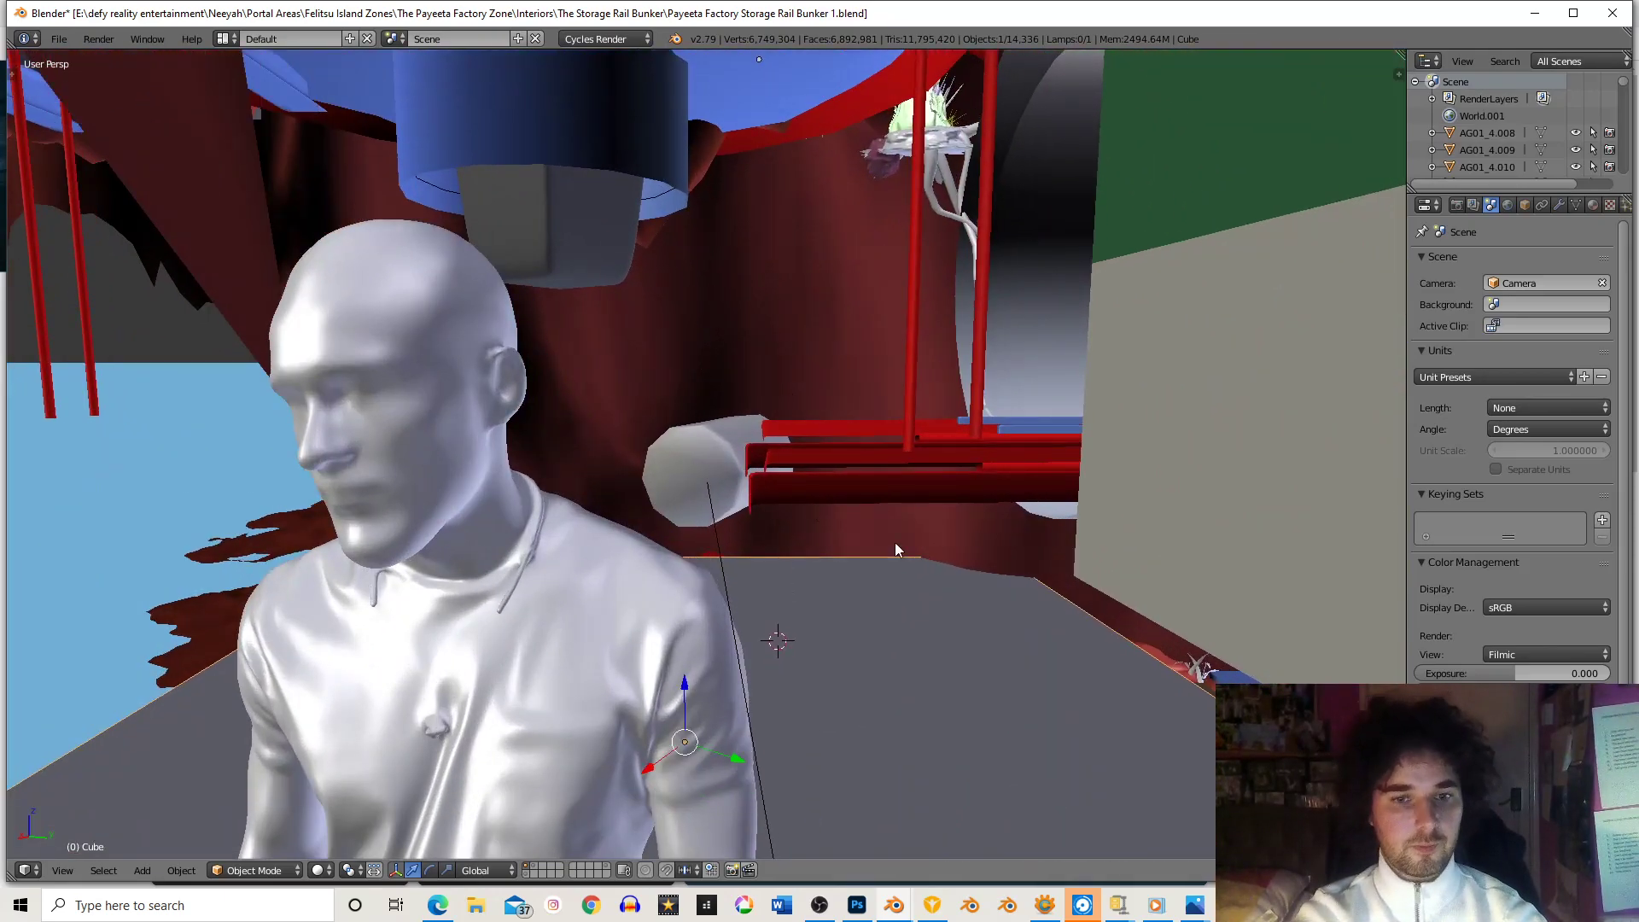
- Duplicate the floor slab and raise the copy about 34.7 units along global Z to form the ceiling
key(shift+d)
key(z)
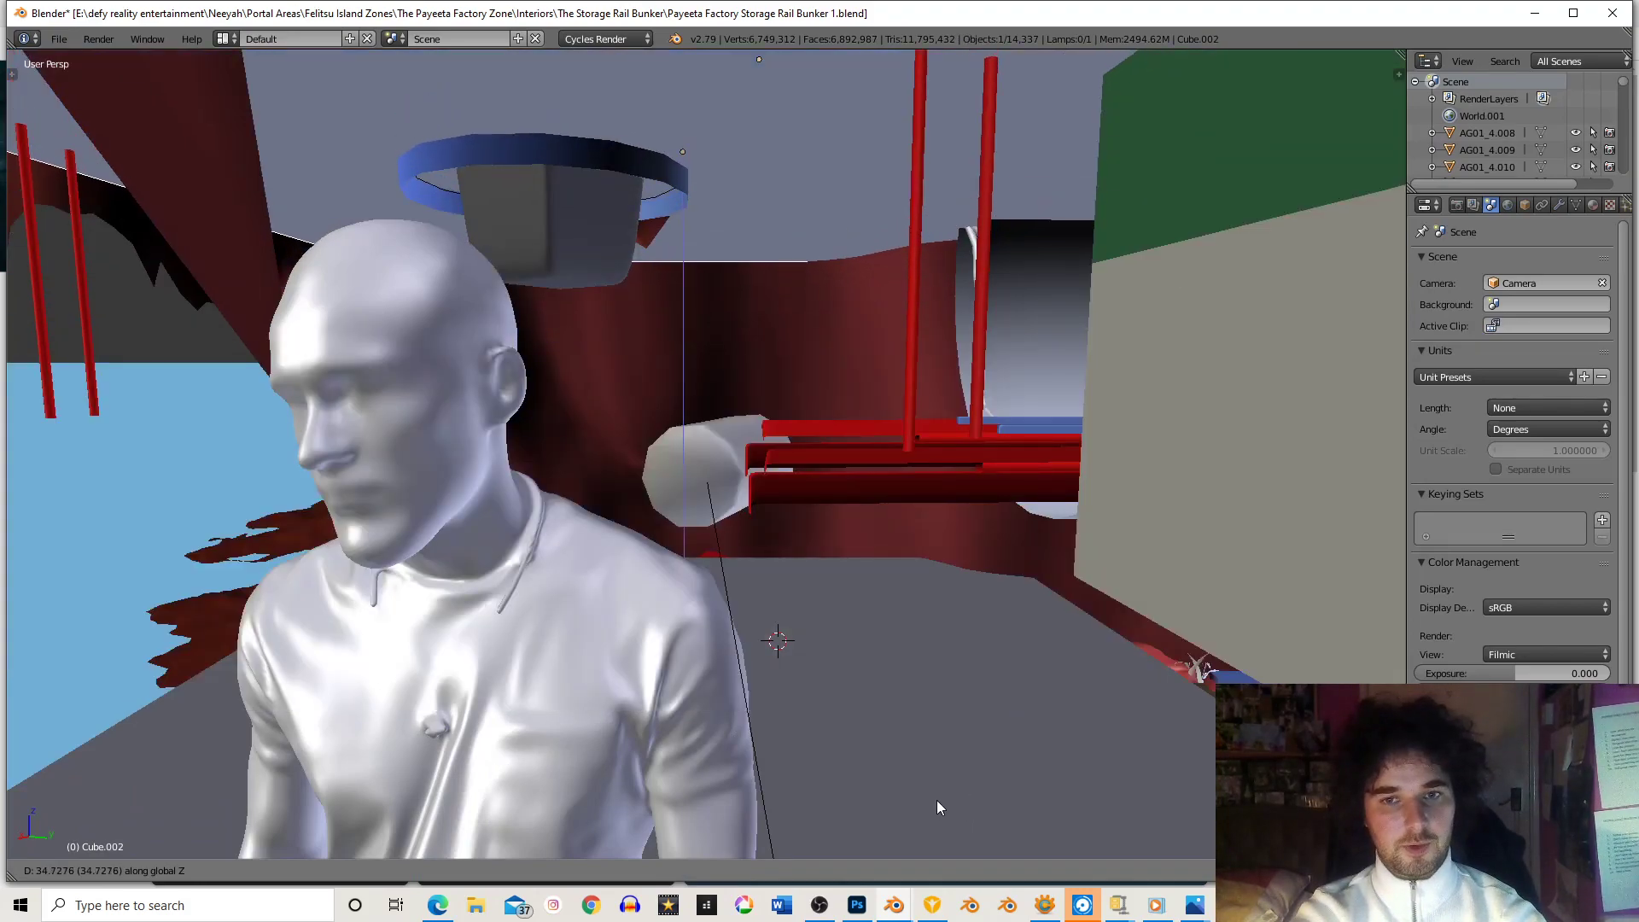
click(936, 801)
shift+middle_drag(885, 496, 804, 392)
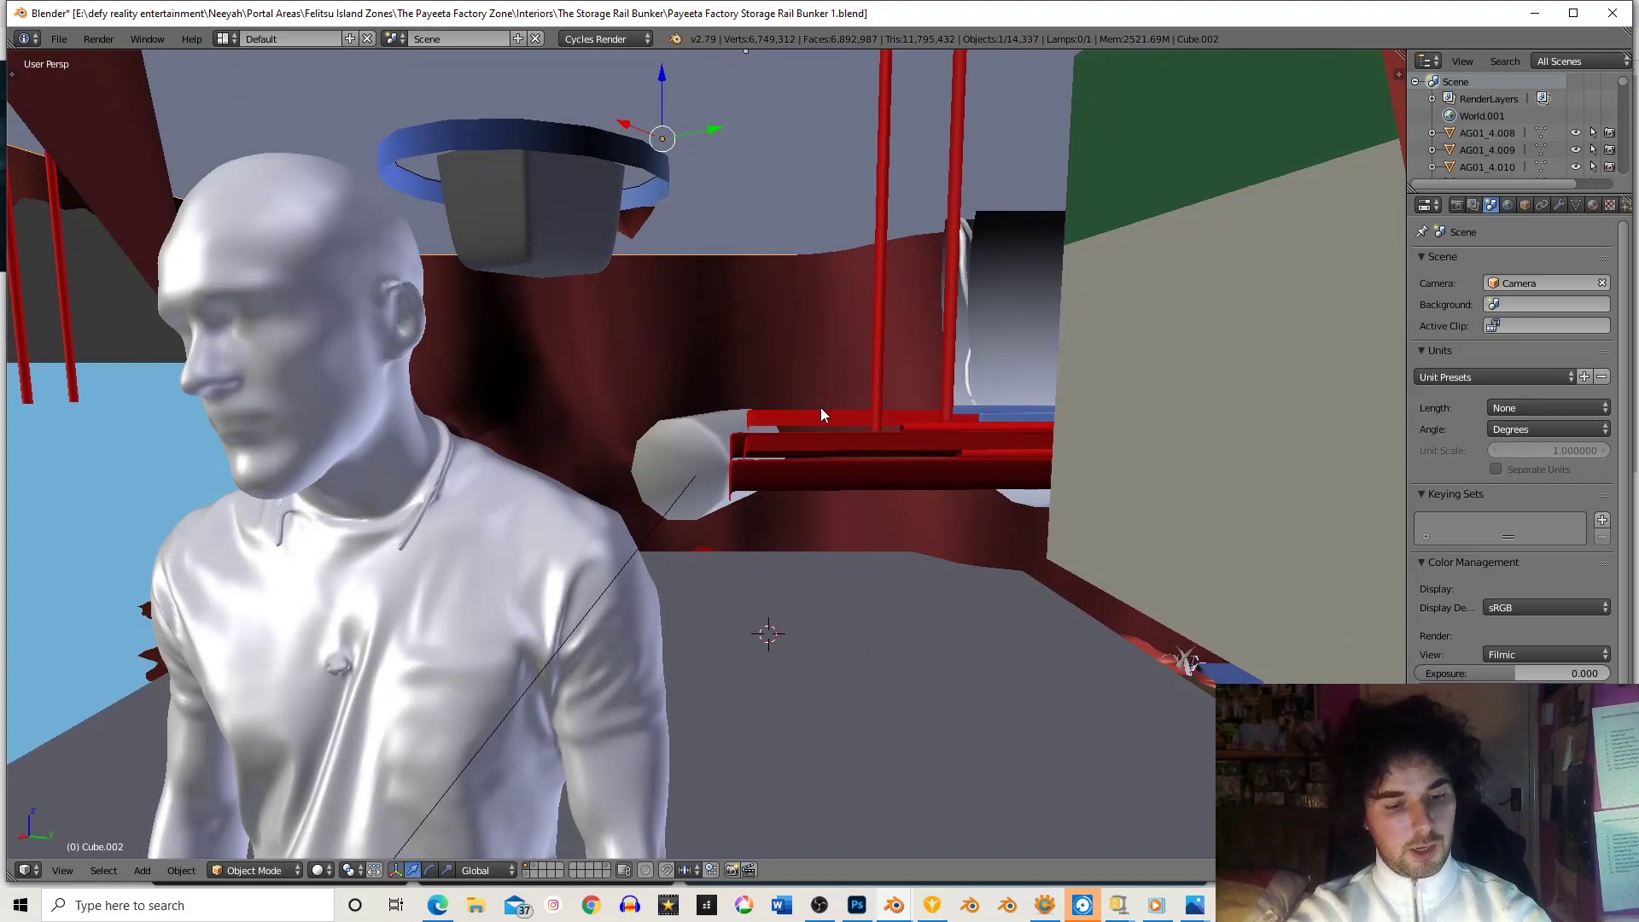
- Duplicate the ceiling slab in place, narrow the copy along global Y, and lower it slightly along Z
key(shift+d)
key(Escape)
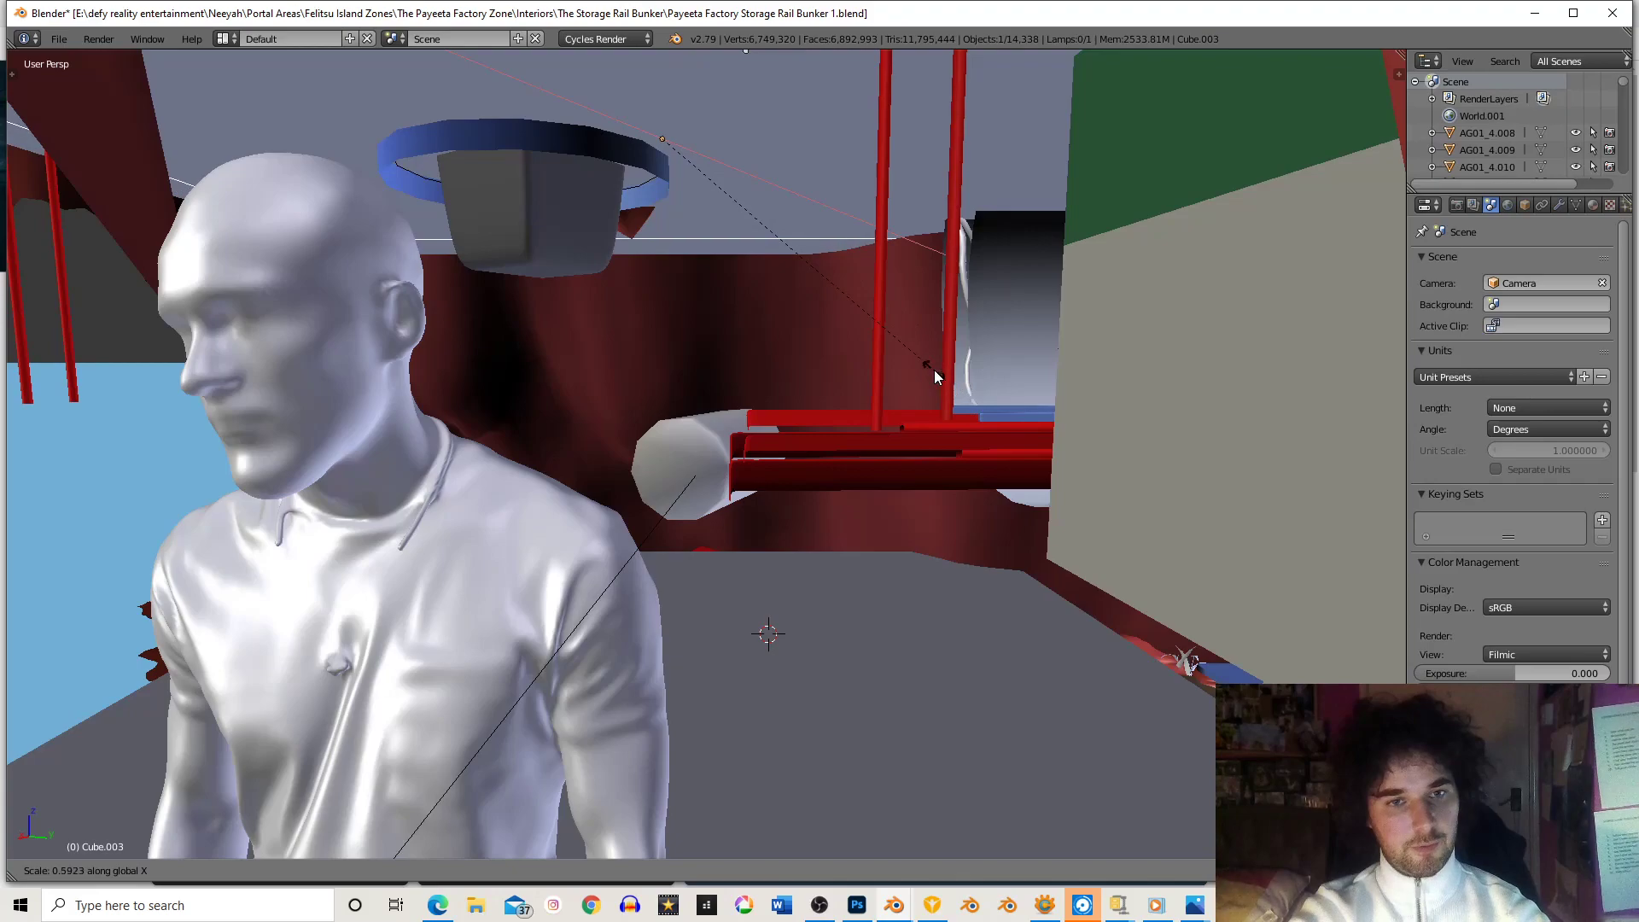
key(y)
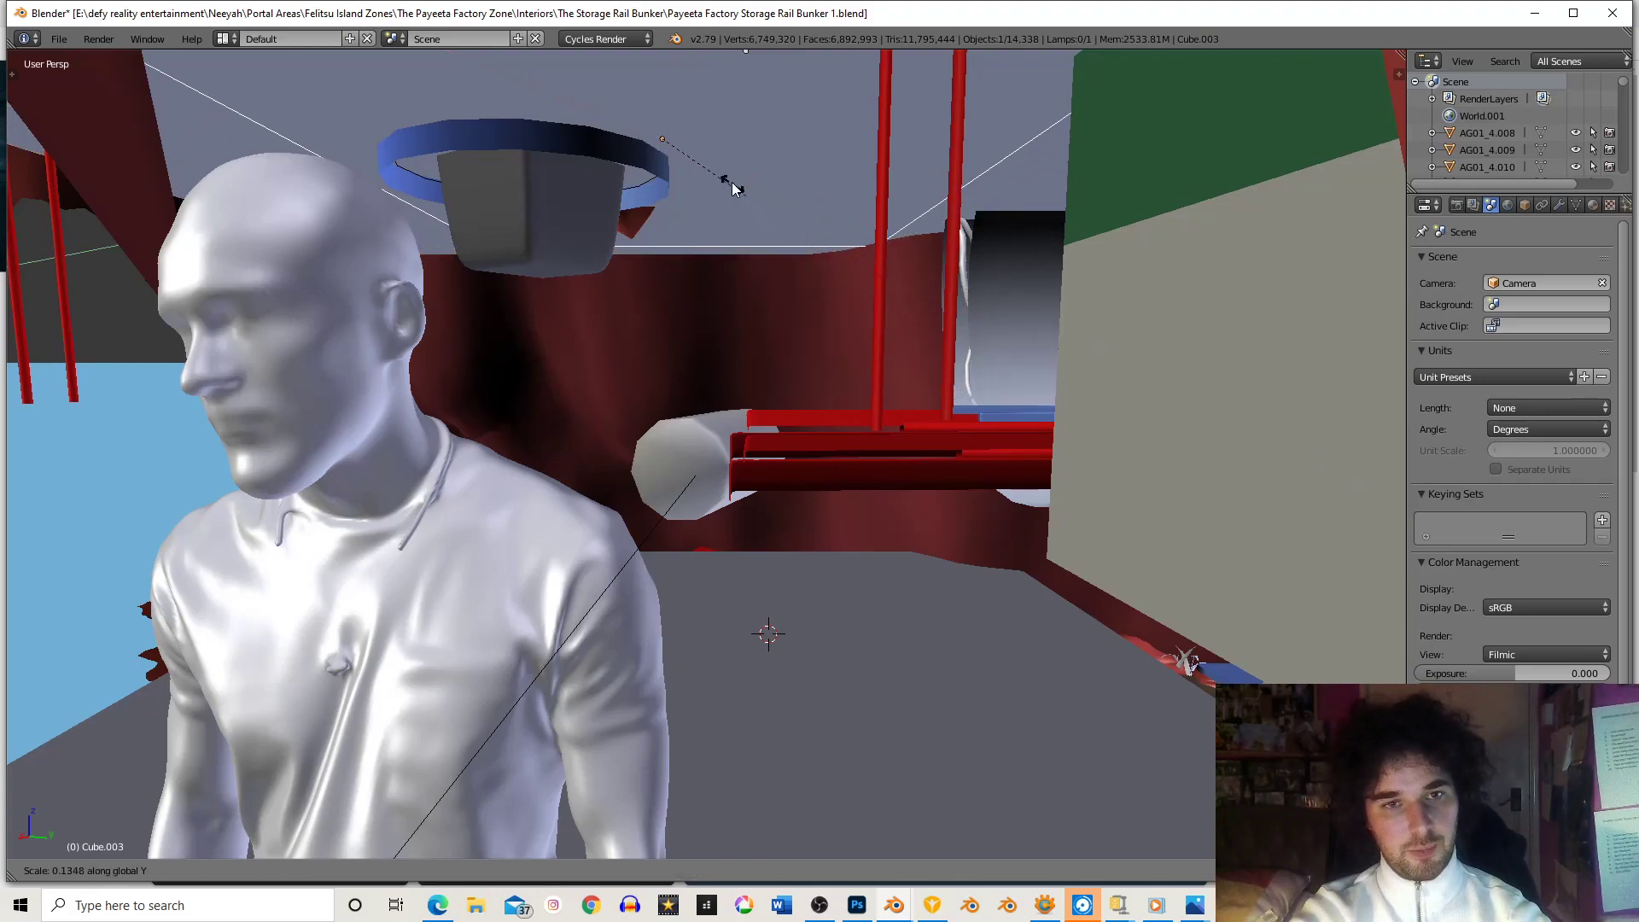
click(1038, 280)
key(g)
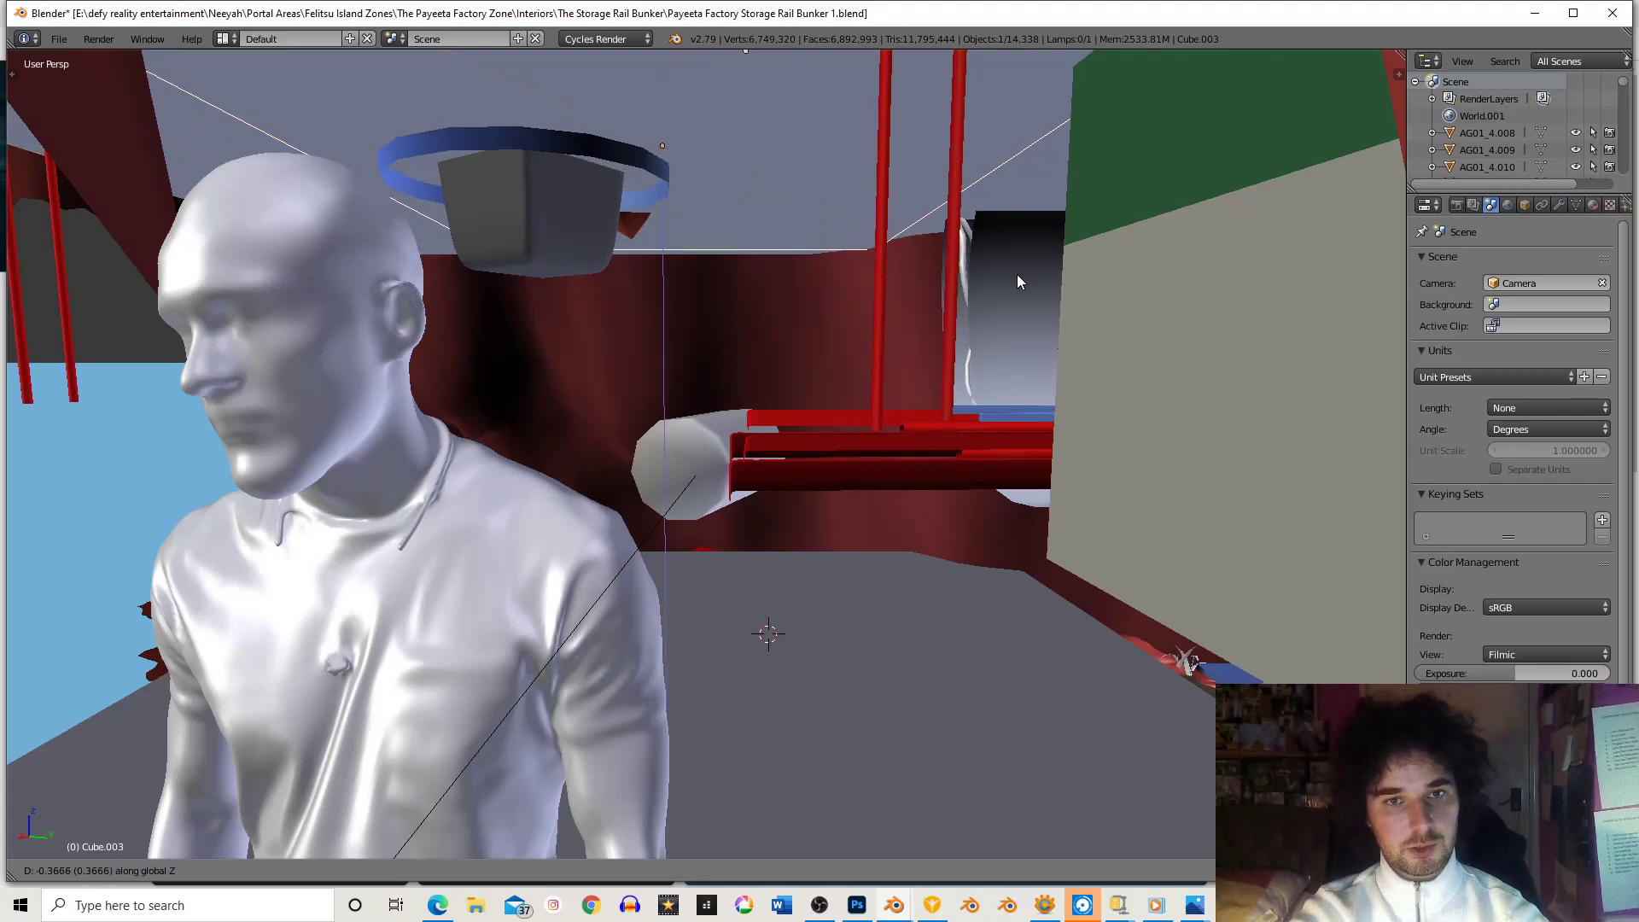
click(1026, 267)
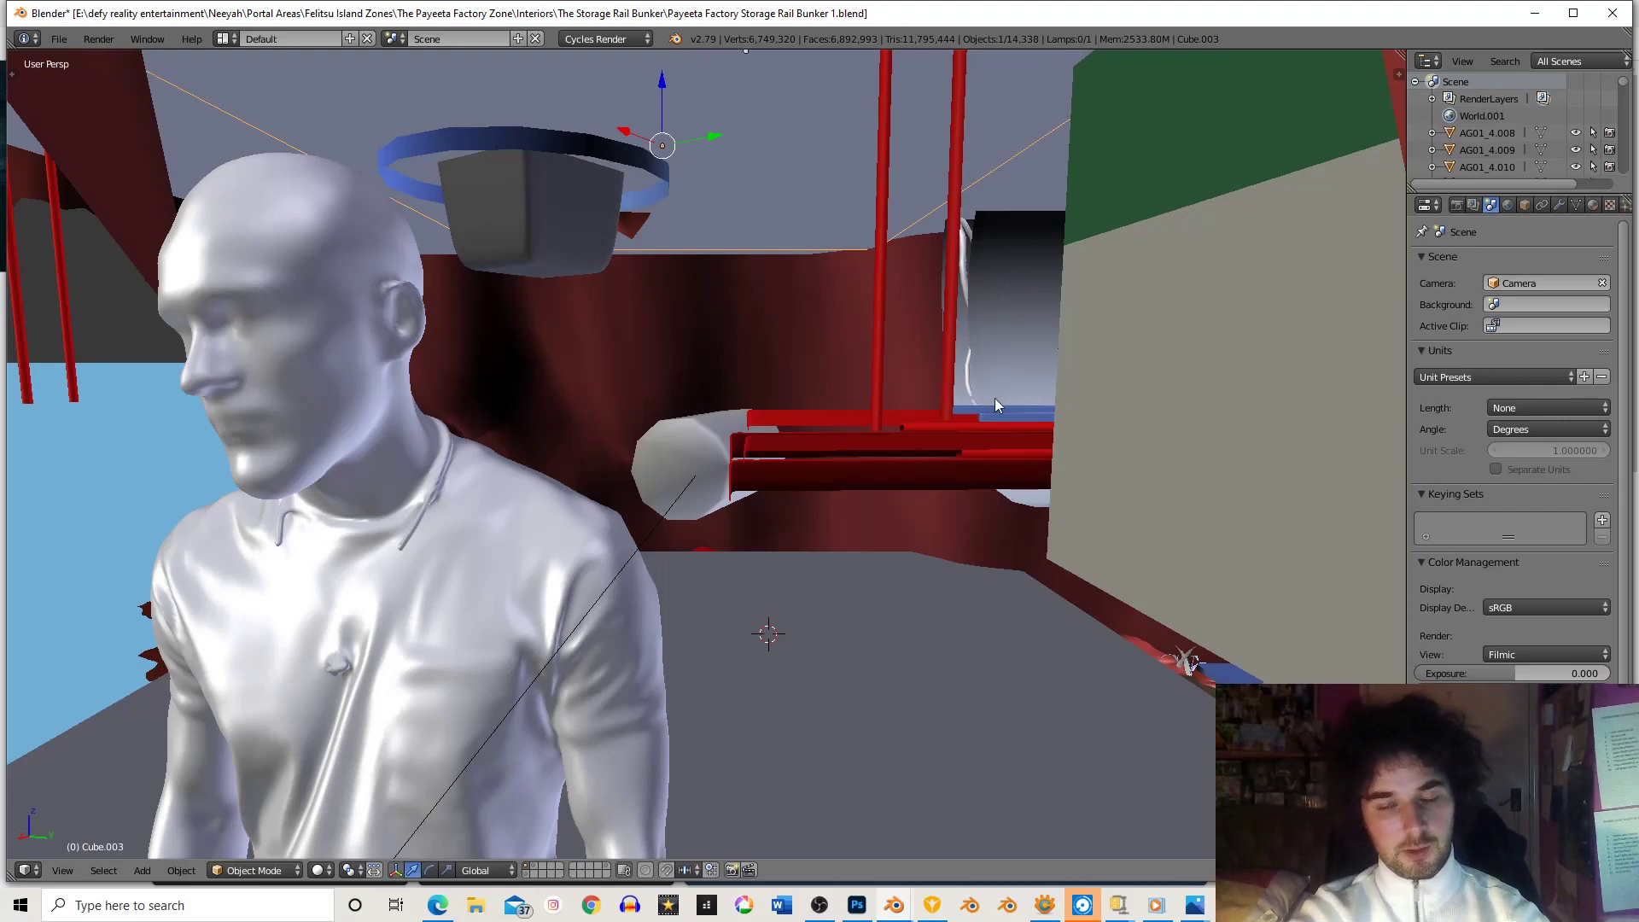
- Duplicate the narrowed slab, lower the copy along Z into the room, and rotate it 90° into an upright wall
key(shift+d)
key(z)
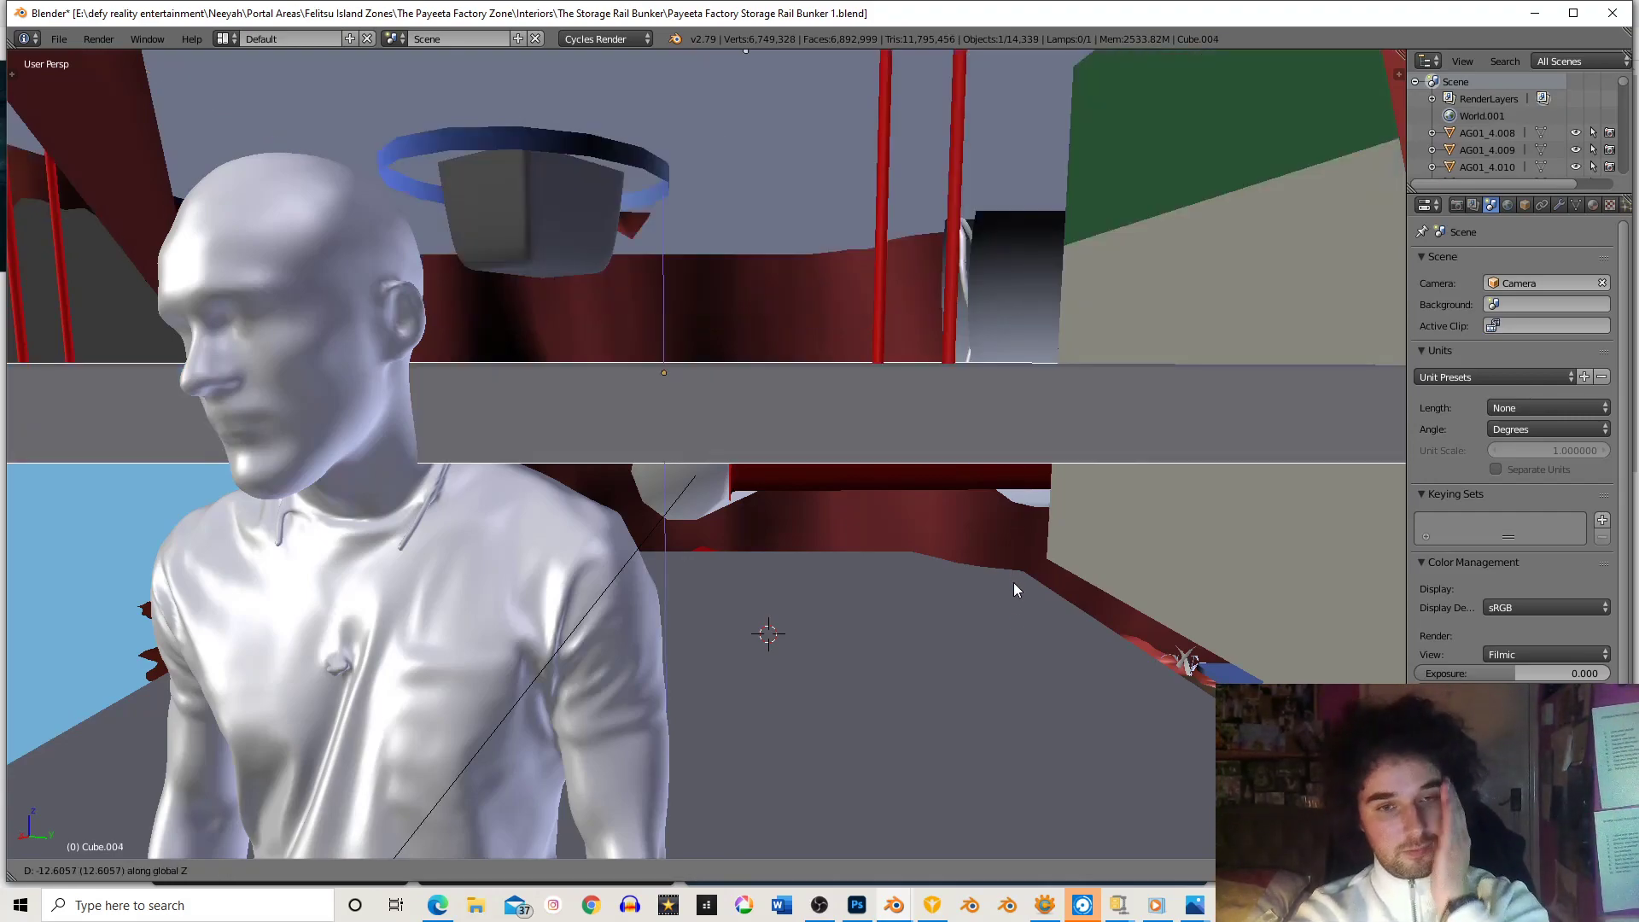
click(1015, 636)
text(r90)
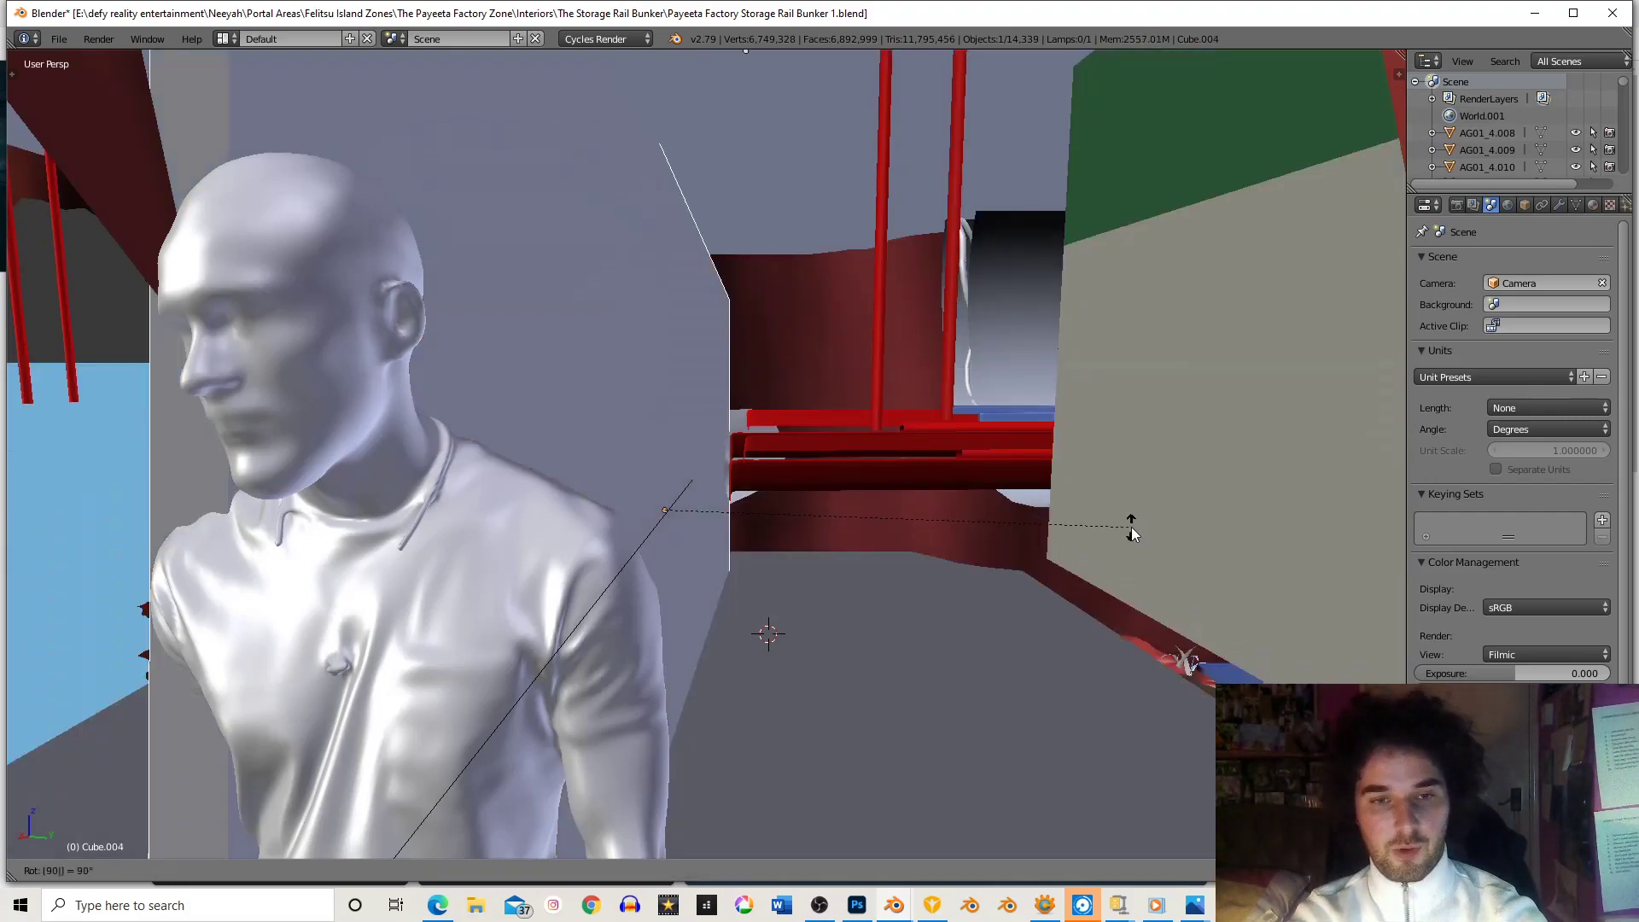
key(Return)
- Shift the upright wall panel along global Y to the side of the room behind the figure
key(g)
key(x)
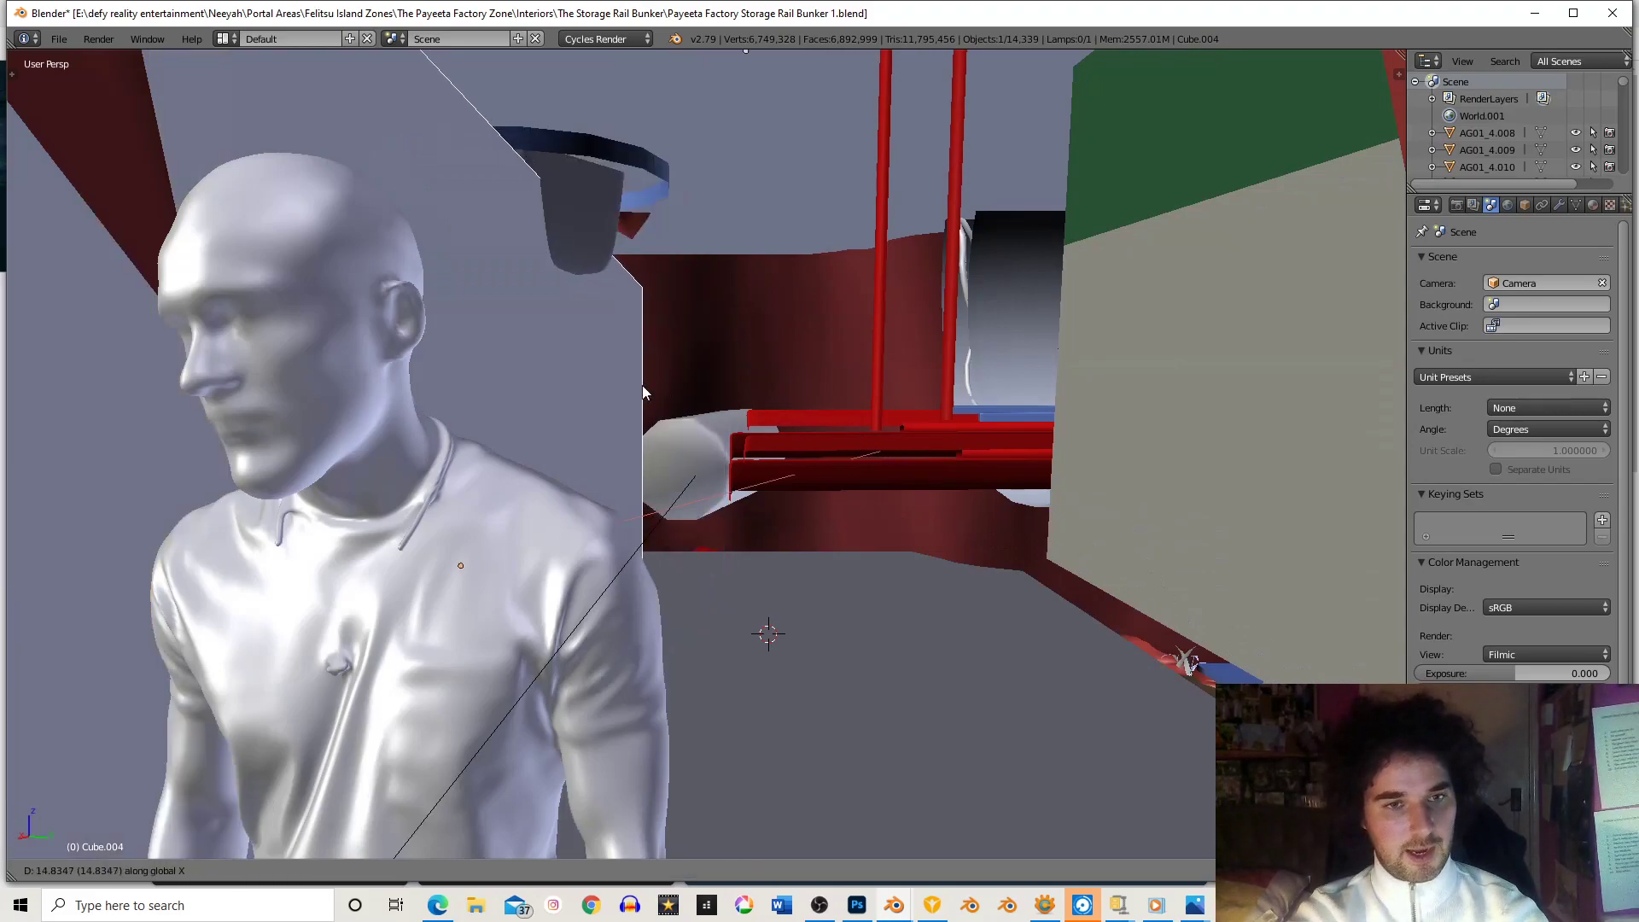
key(y)
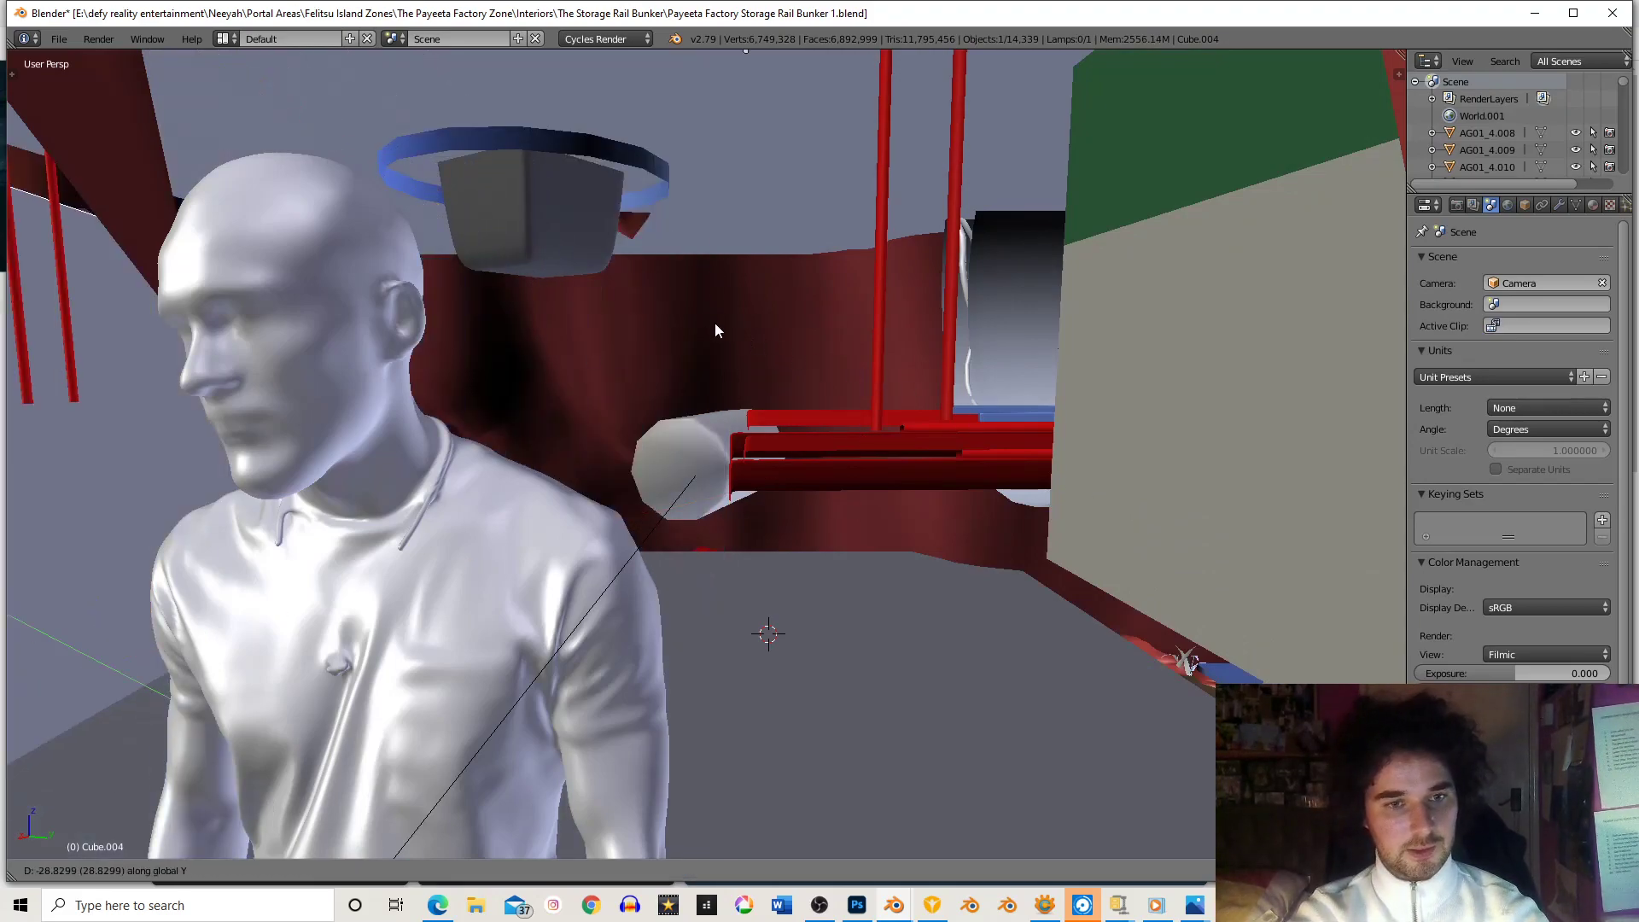
click(692, 272)
- Rotate the side wall by a few degrees and move it about 6.9 units along the floor slab's edge
middle_drag(691, 271, 1025, 393)
key(g)
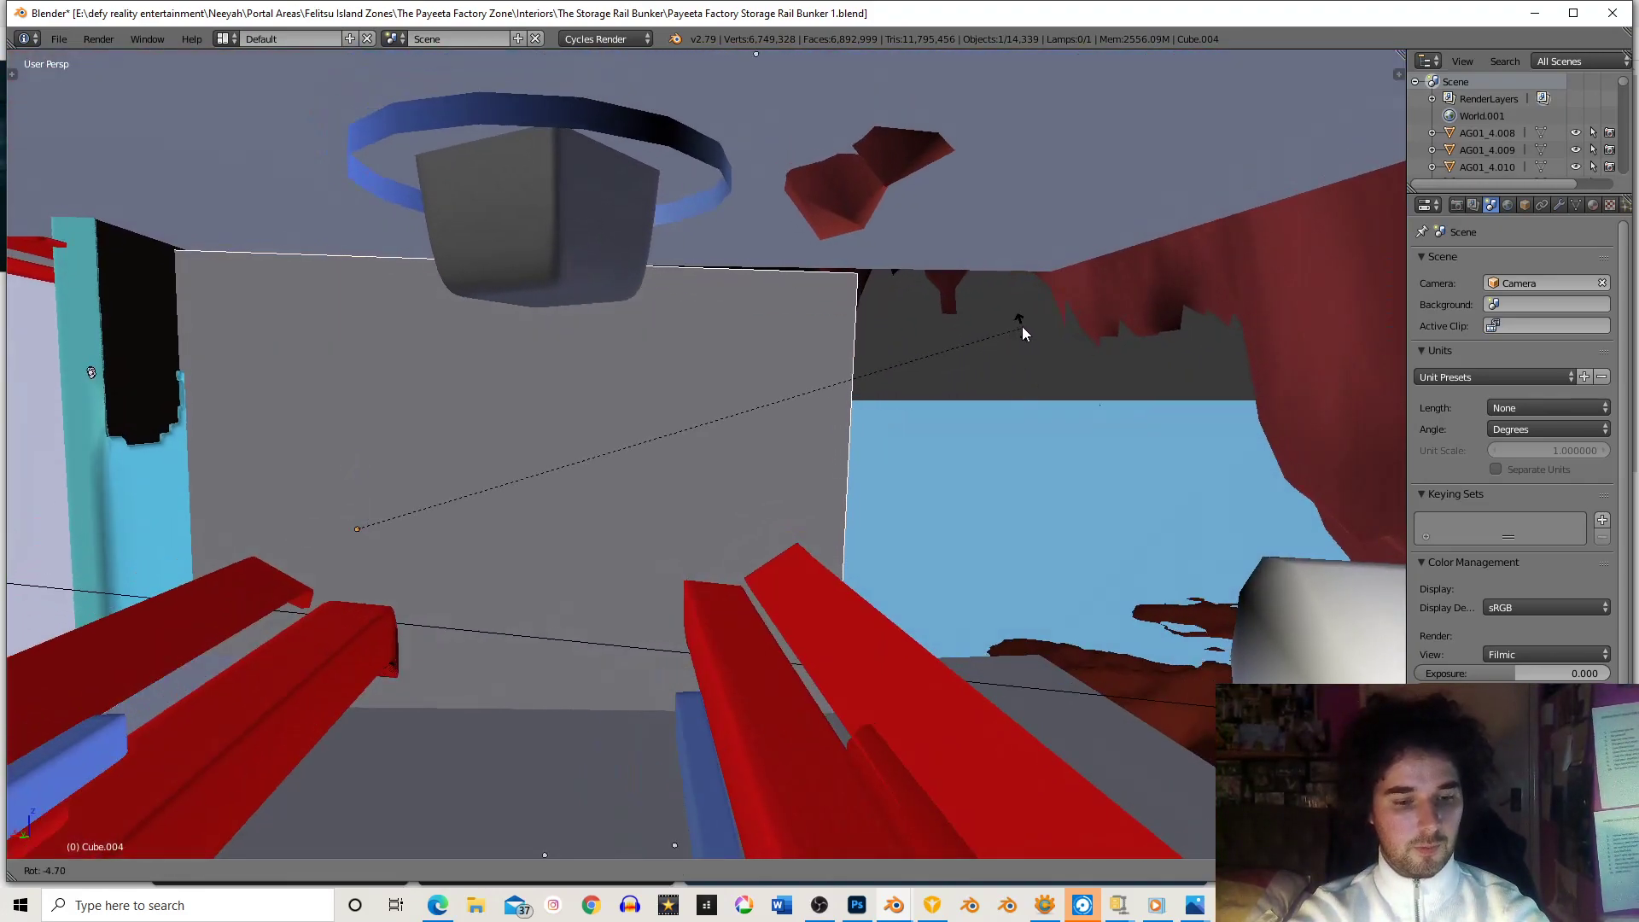
click(1140, 300)
key(r)
click(1125, 311)
key(g)
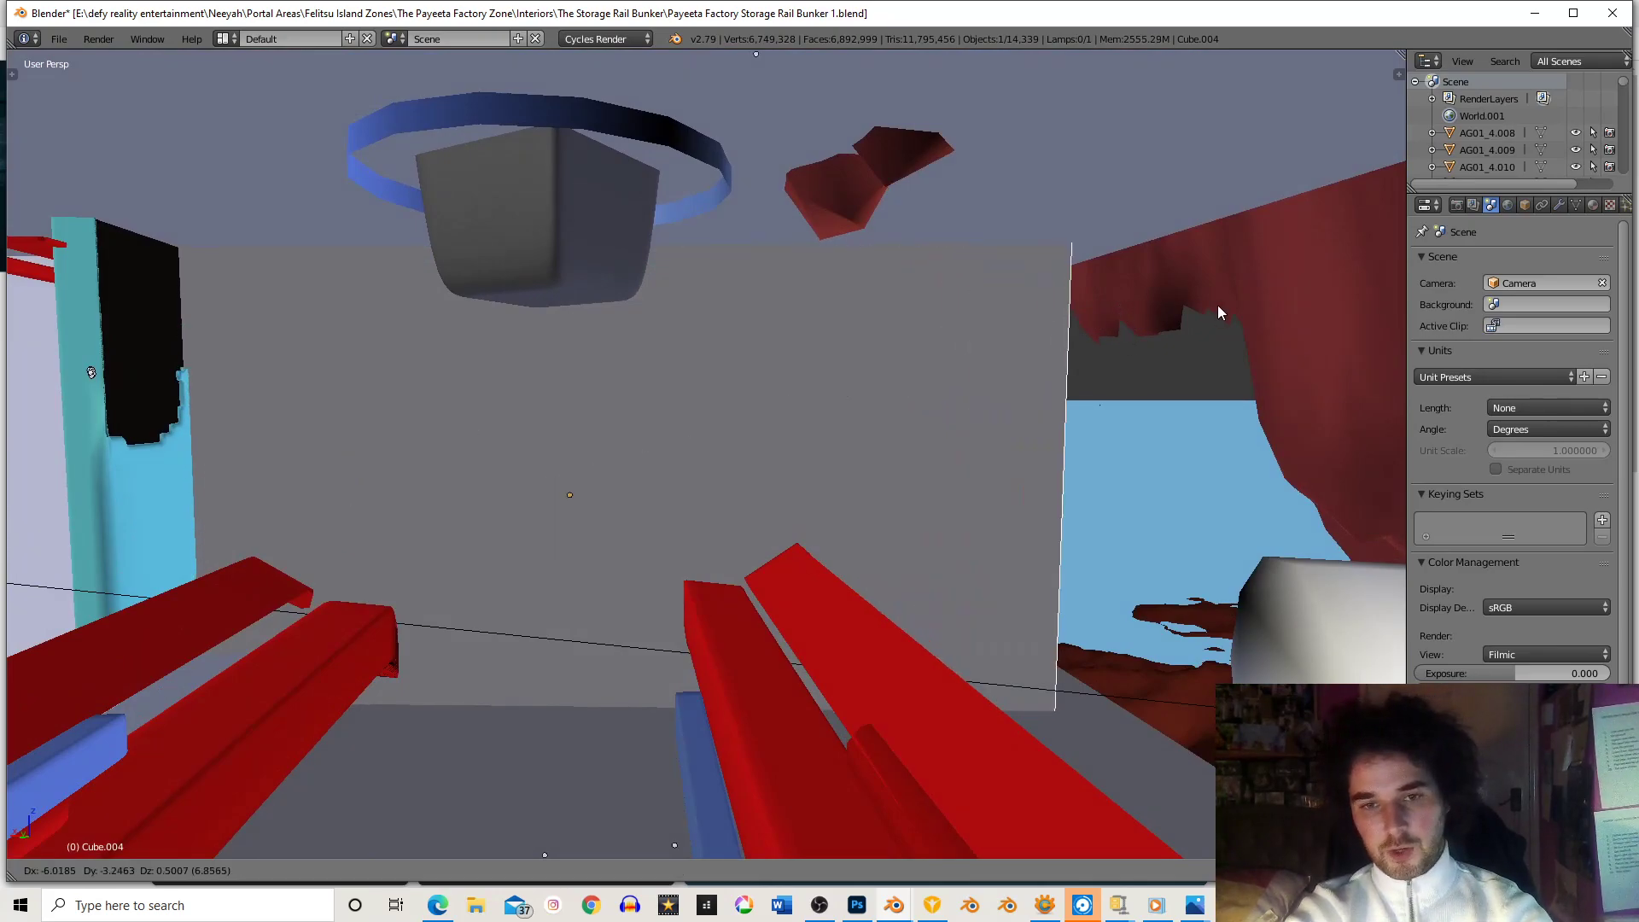
click(1218, 305)
- Straighten the side wall by rotating it about global Z, checking its alignment from above in wireframe
scroll(1085, 366, down, 6)
middle_drag(1085, 365, 744, 294)
scroll(744, 295, up, 5)
scroll(745, 295, up, 5)
middle_drag(692, 346, 901, 398)
scroll(851, 316, down, 6)
key(z)
scroll(781, 438, down, 1)
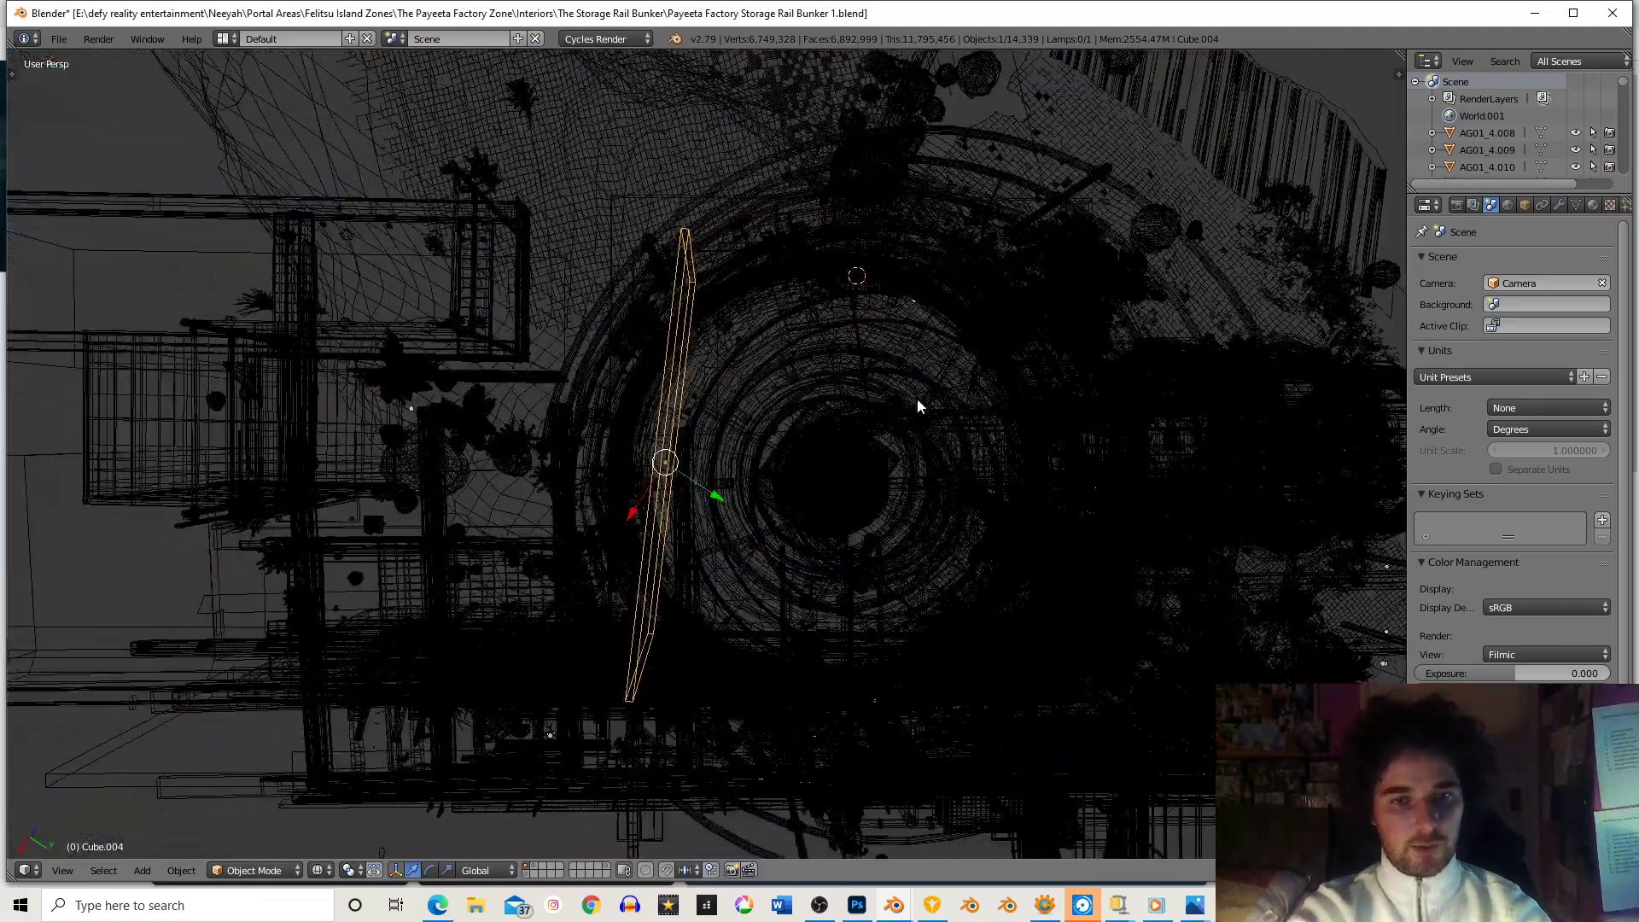
key(r)
key(z)
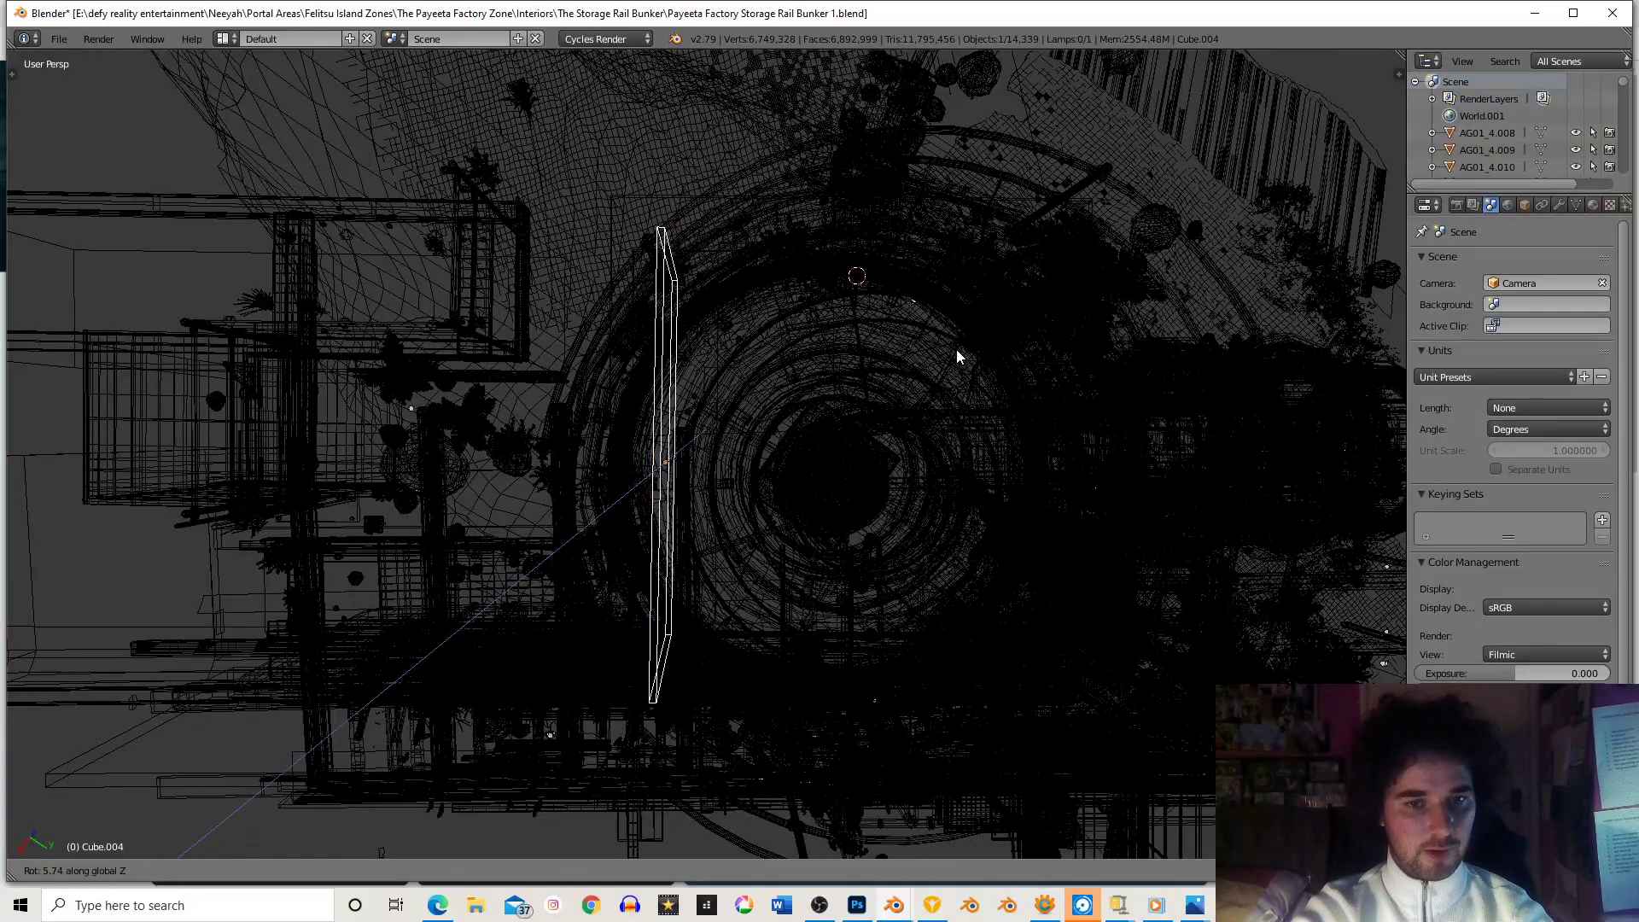
click(912, 377)
- Tilt the side wall about 0.4° in the side view so it stands vertical
mouse_move(878, 355)
middle_down()
mouse_move(868, 344)
mouse_move(910, 269)
mouse_move(856, 265)
mouse_move(873, 262)
middle_up()
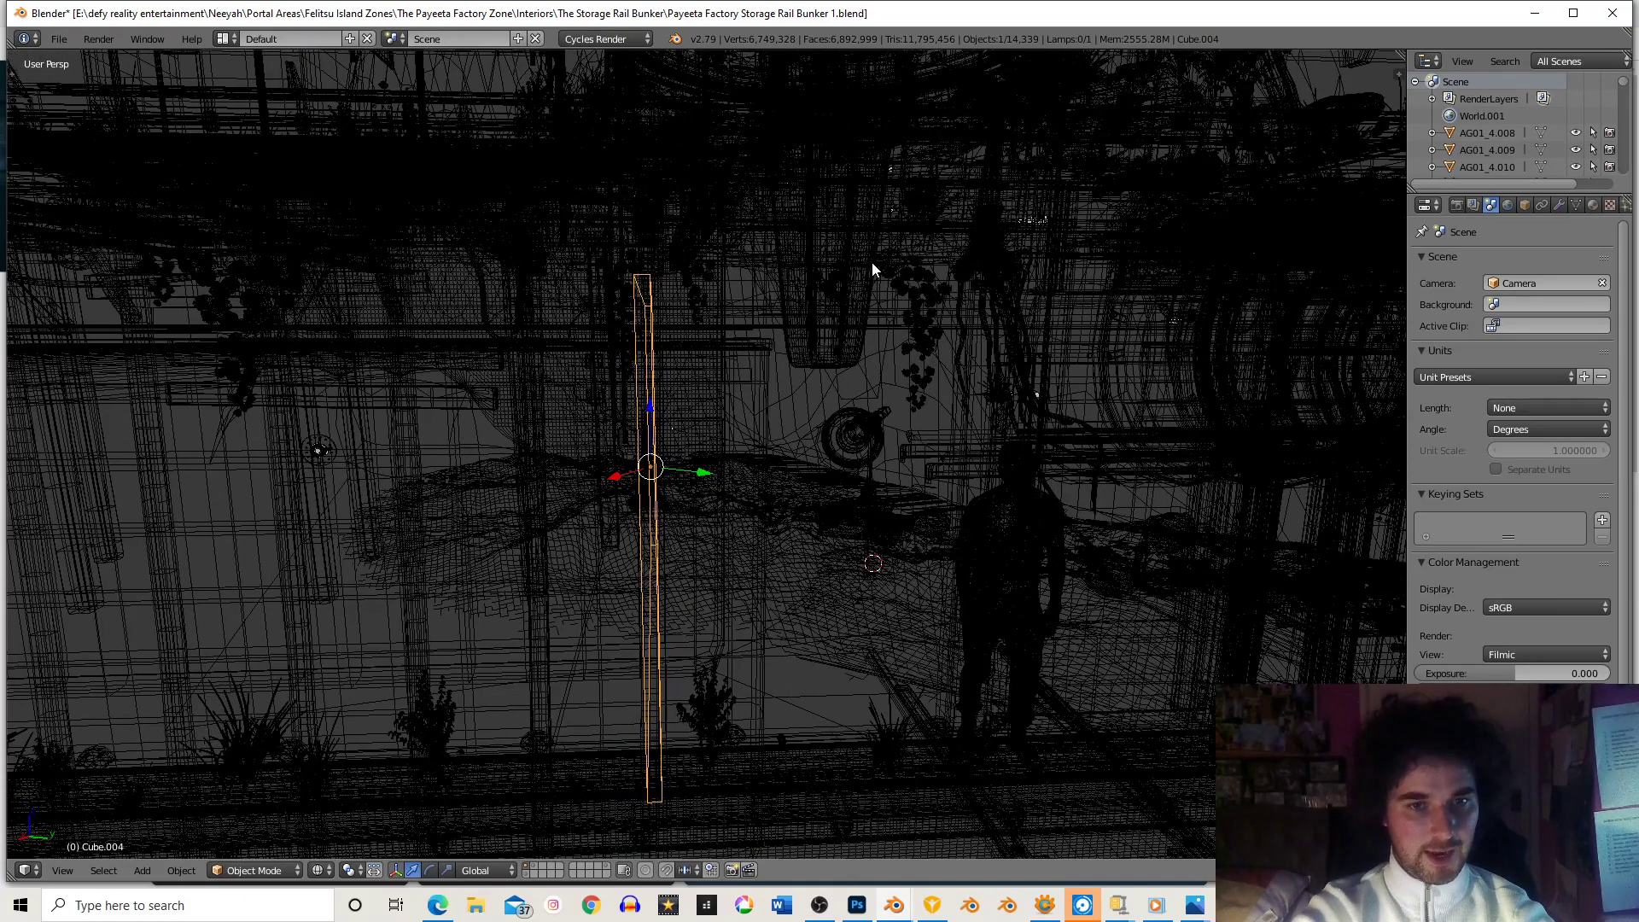
key(r)
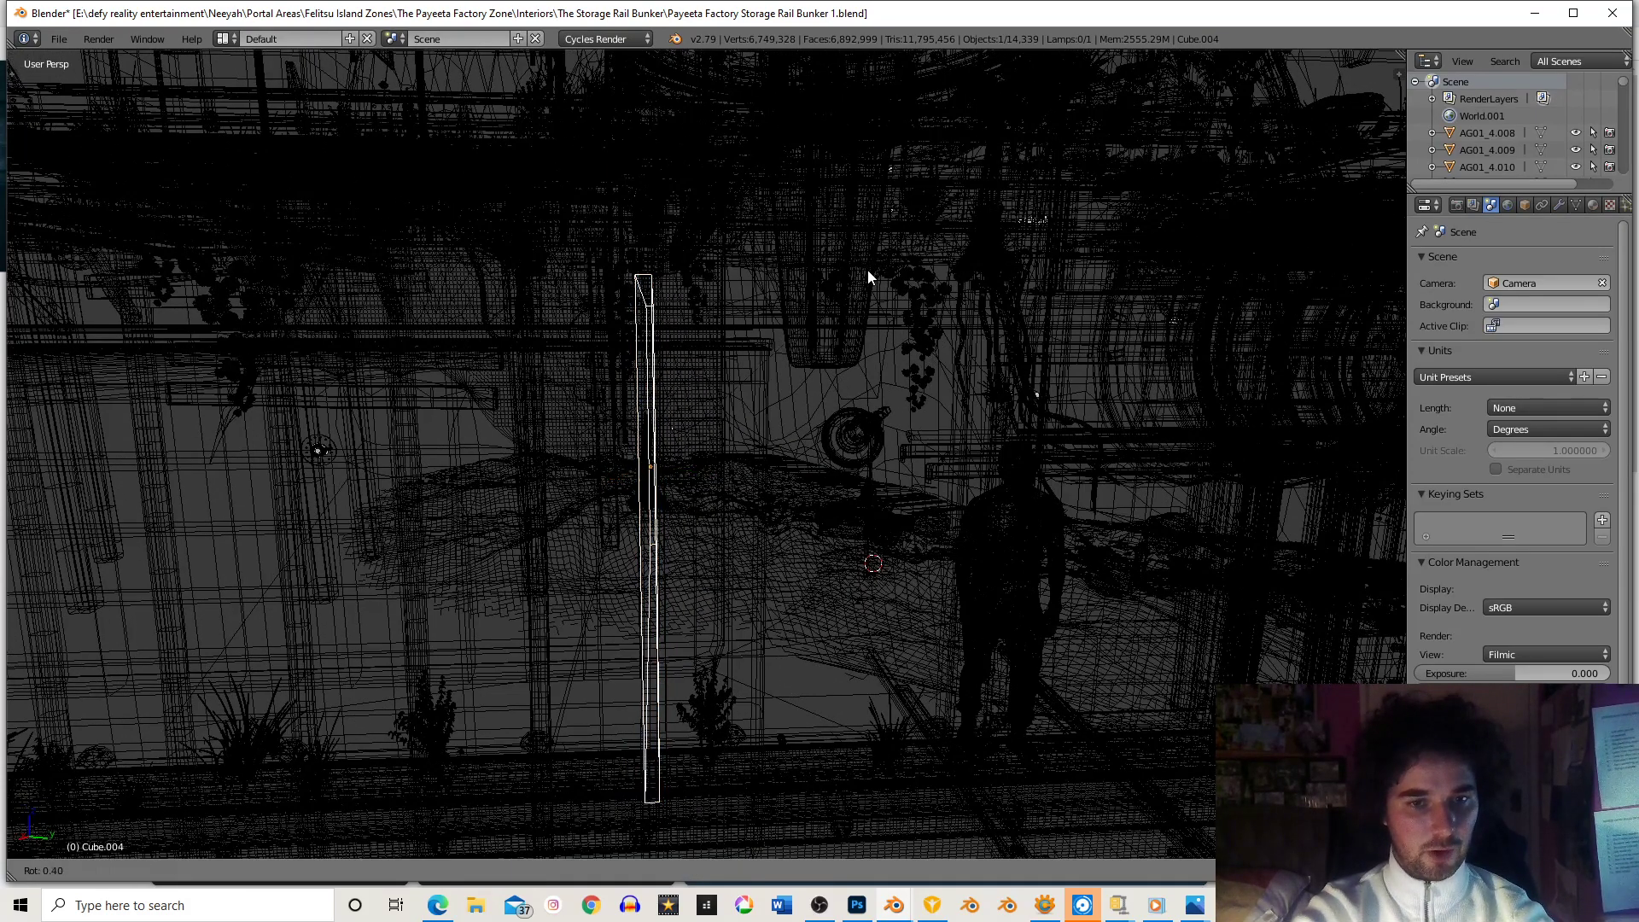
click(868, 270)
- Return to solid shading and move the side wall about -3.02 units along global X, against the interior's edge
mouse_move(867, 270)
middle_down()
mouse_move(1029, 358)
mouse_move(980, 393)
mouse_move(980, 353)
mouse_move(811, 274)
mouse_move(1134, 305)
mouse_move(1017, 269)
mouse_move(767, 393)
mouse_move(859, 376)
mouse_move(791, 331)
mouse_move(833, 425)
middle_up()
key(z)
scroll(859, 375, up, 5)
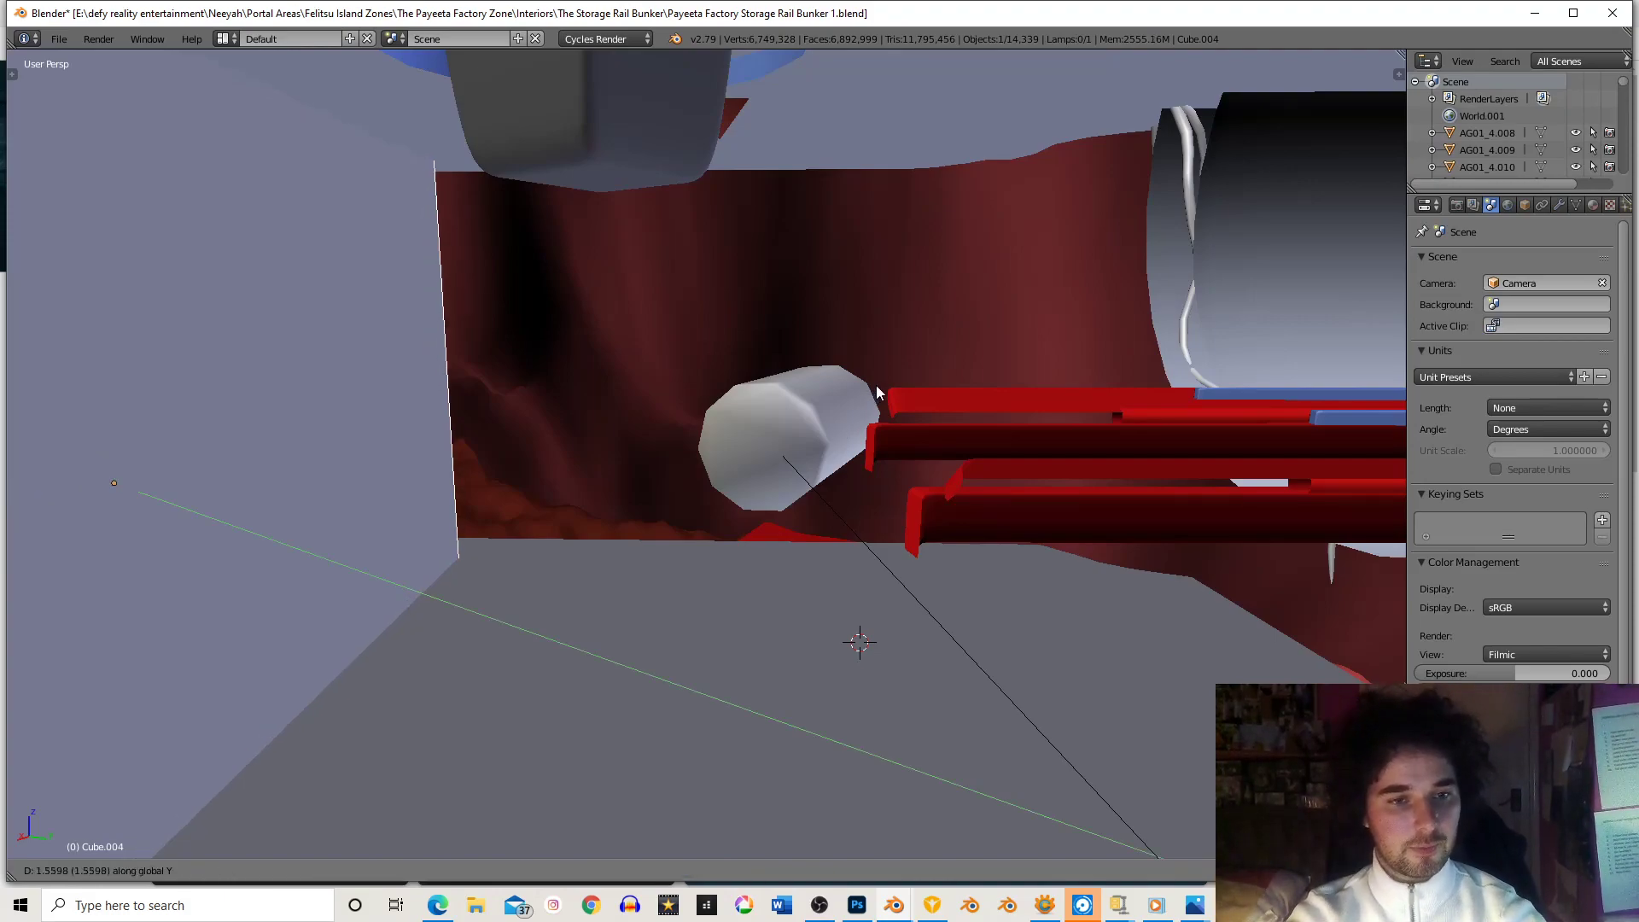
key(g)
key(x)
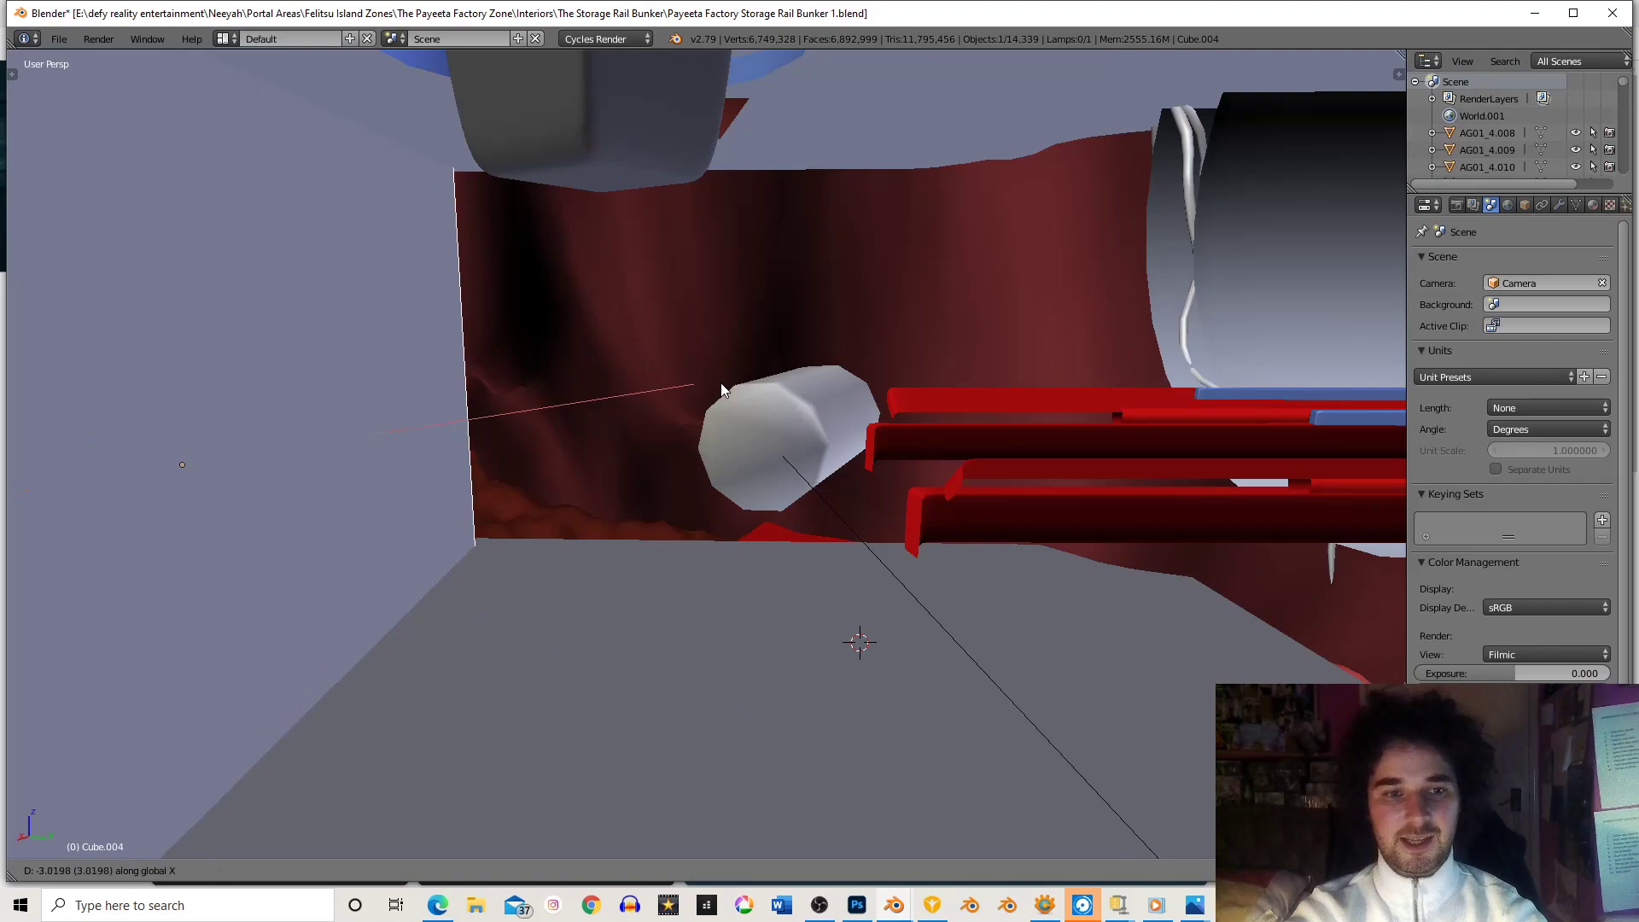
click(721, 382)
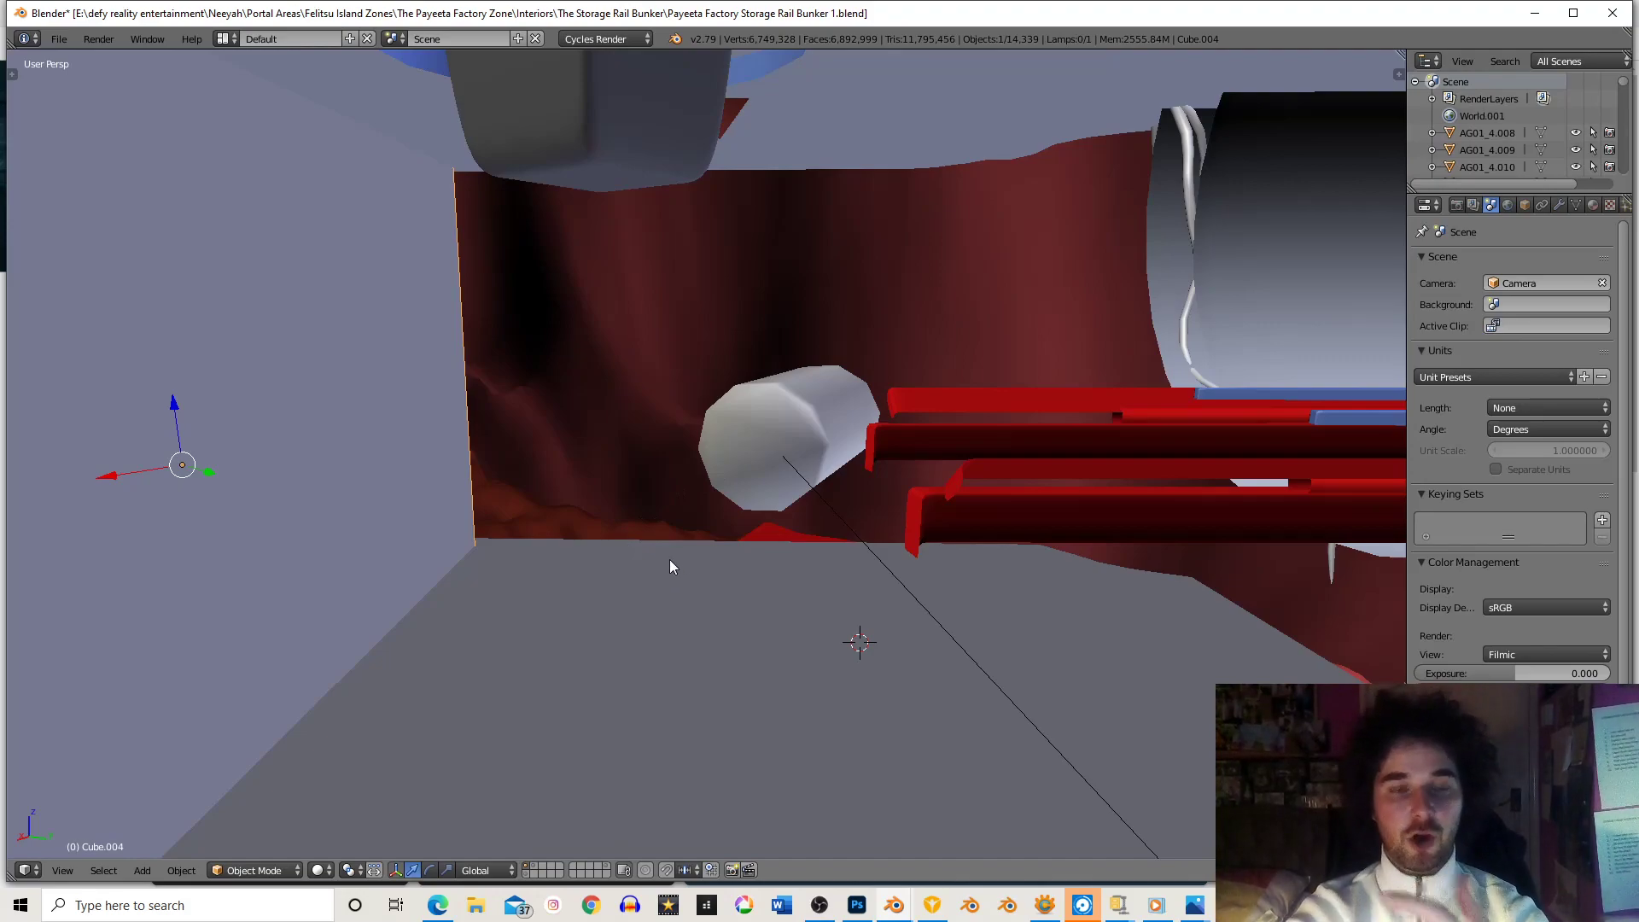
- Move the grey block hanging from the ceiling inside the blue ring onto the last upper-row layer of the second layer group
scroll(690, 618, down, 6)
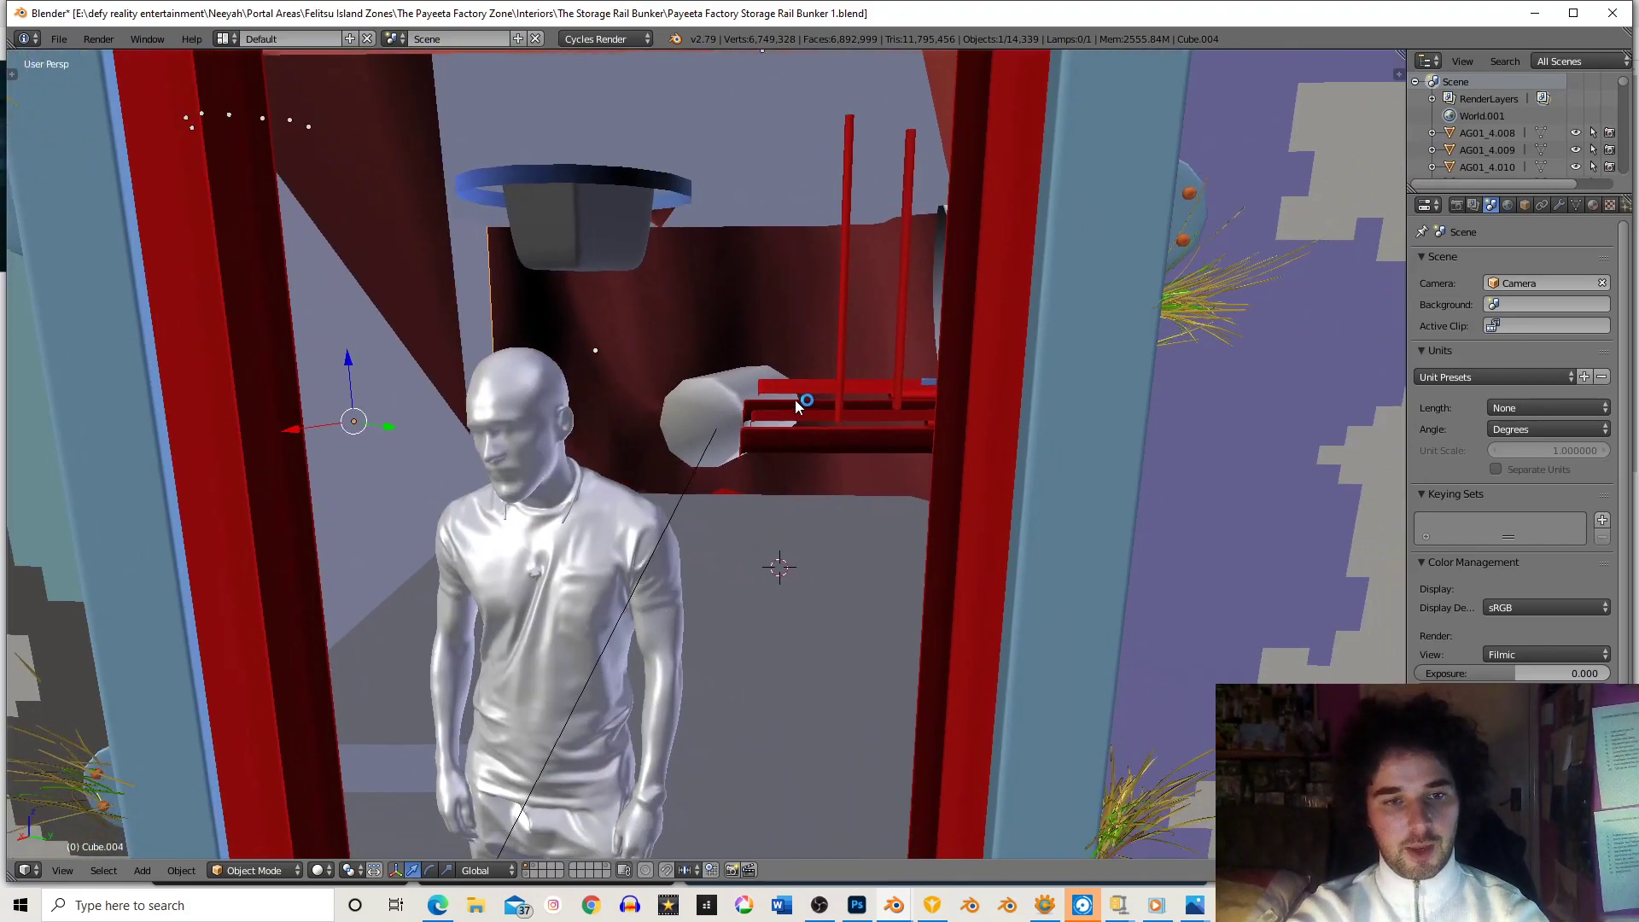
scroll(796, 402, up, 3)
middle_drag(796, 402, 792, 358)
scroll(796, 368, down, 2)
scroll(811, 350, up, 2)
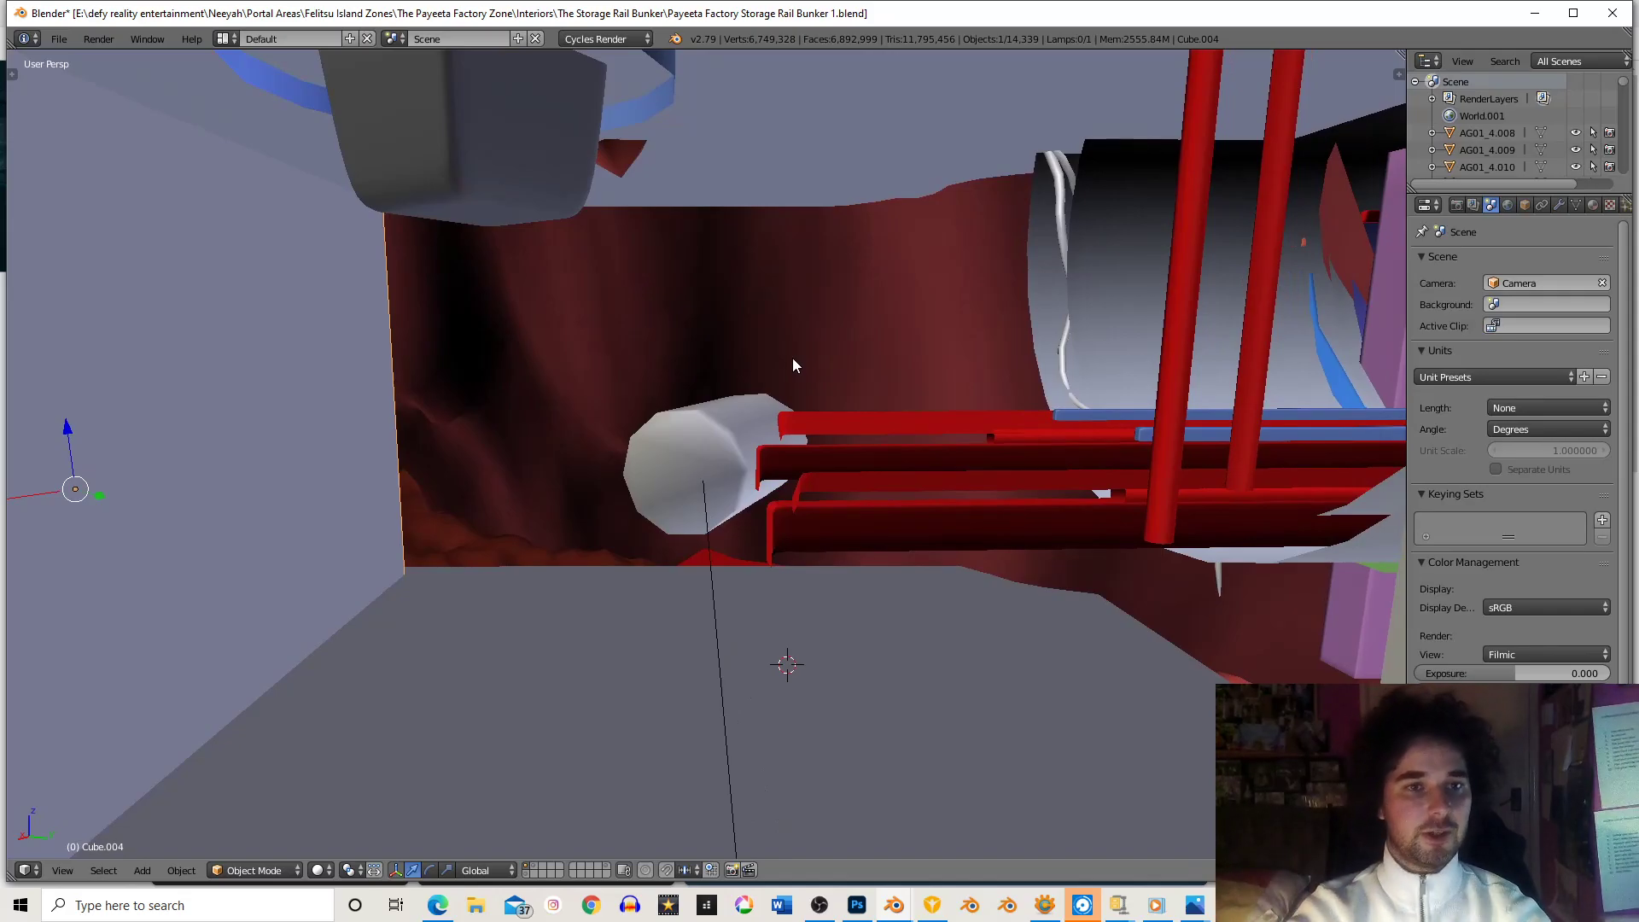
right_click(492, 175)
scroll(581, 285, down, 4)
middle_drag(591, 381, 693, 292)
scroll(617, 433, down, 2)
key(KP_Decimal)
key(m)
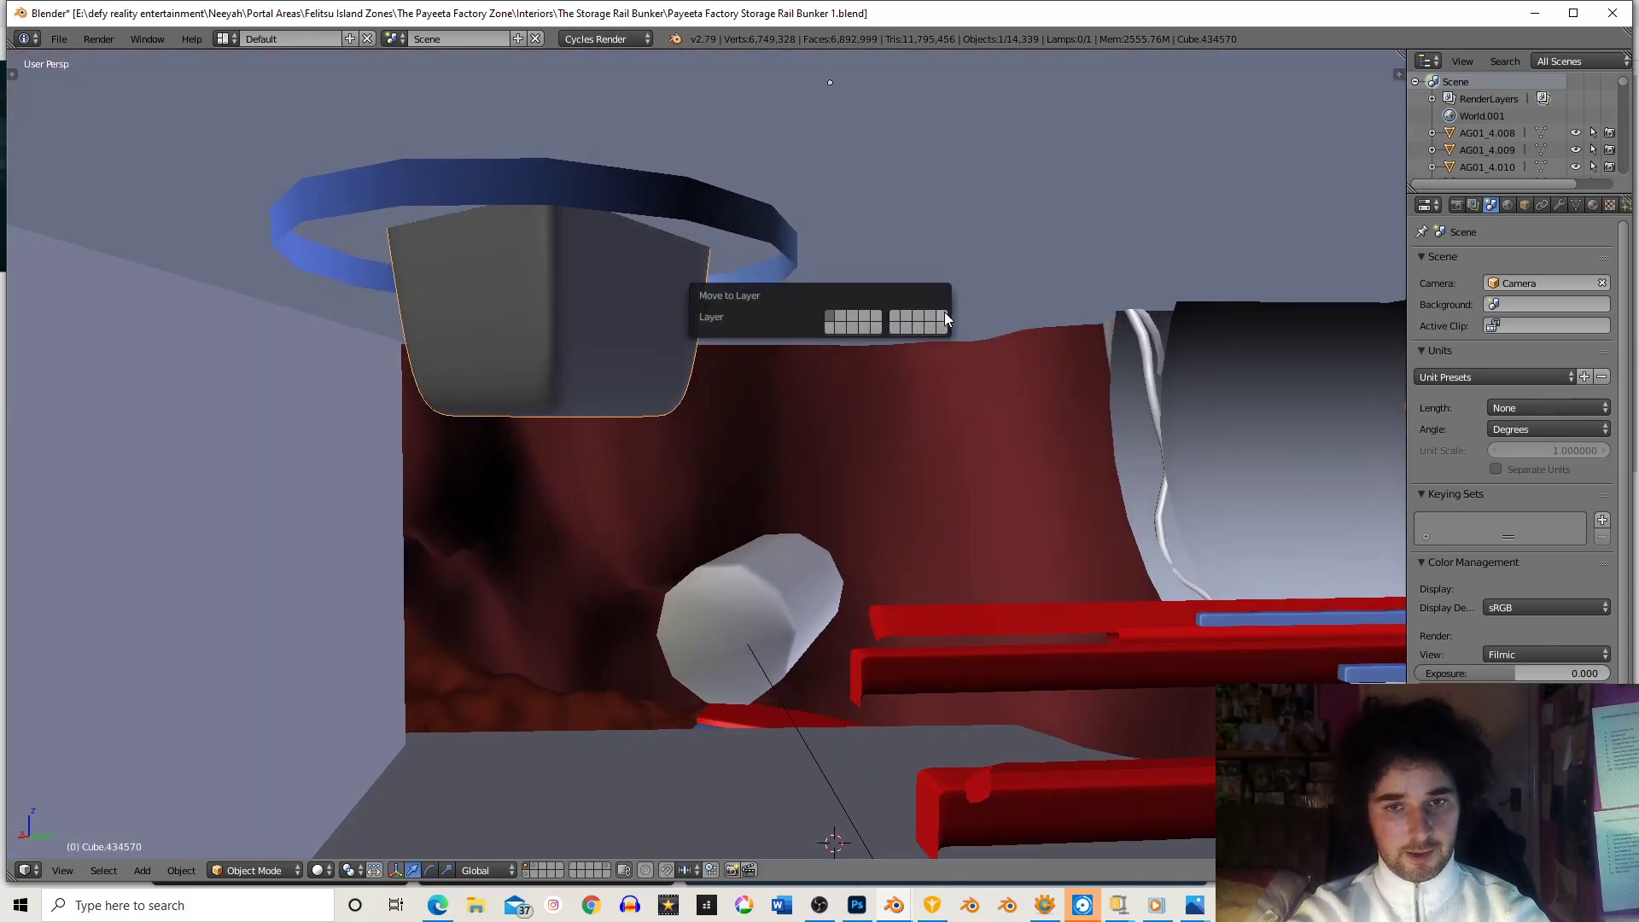
click(945, 314)
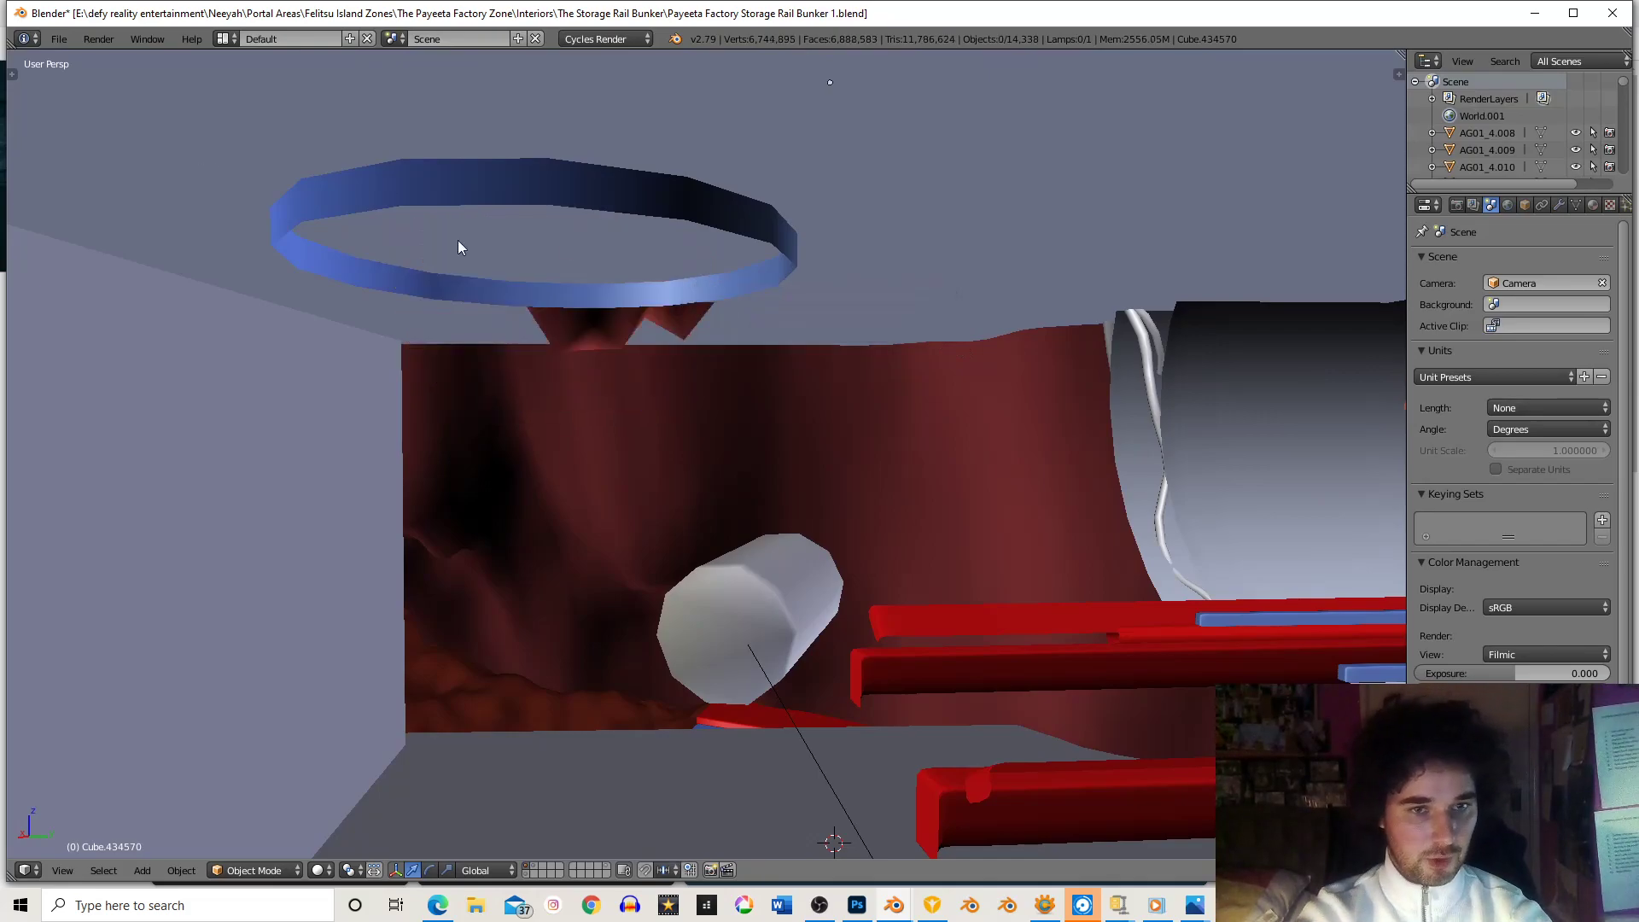
- Examine the round tower, the rocks and the pipes outside, directly above the bunker interior
scroll(589, 259, down, 6)
shift+middle_drag(589, 259, 649, 485)
scroll(676, 424, down, 6)
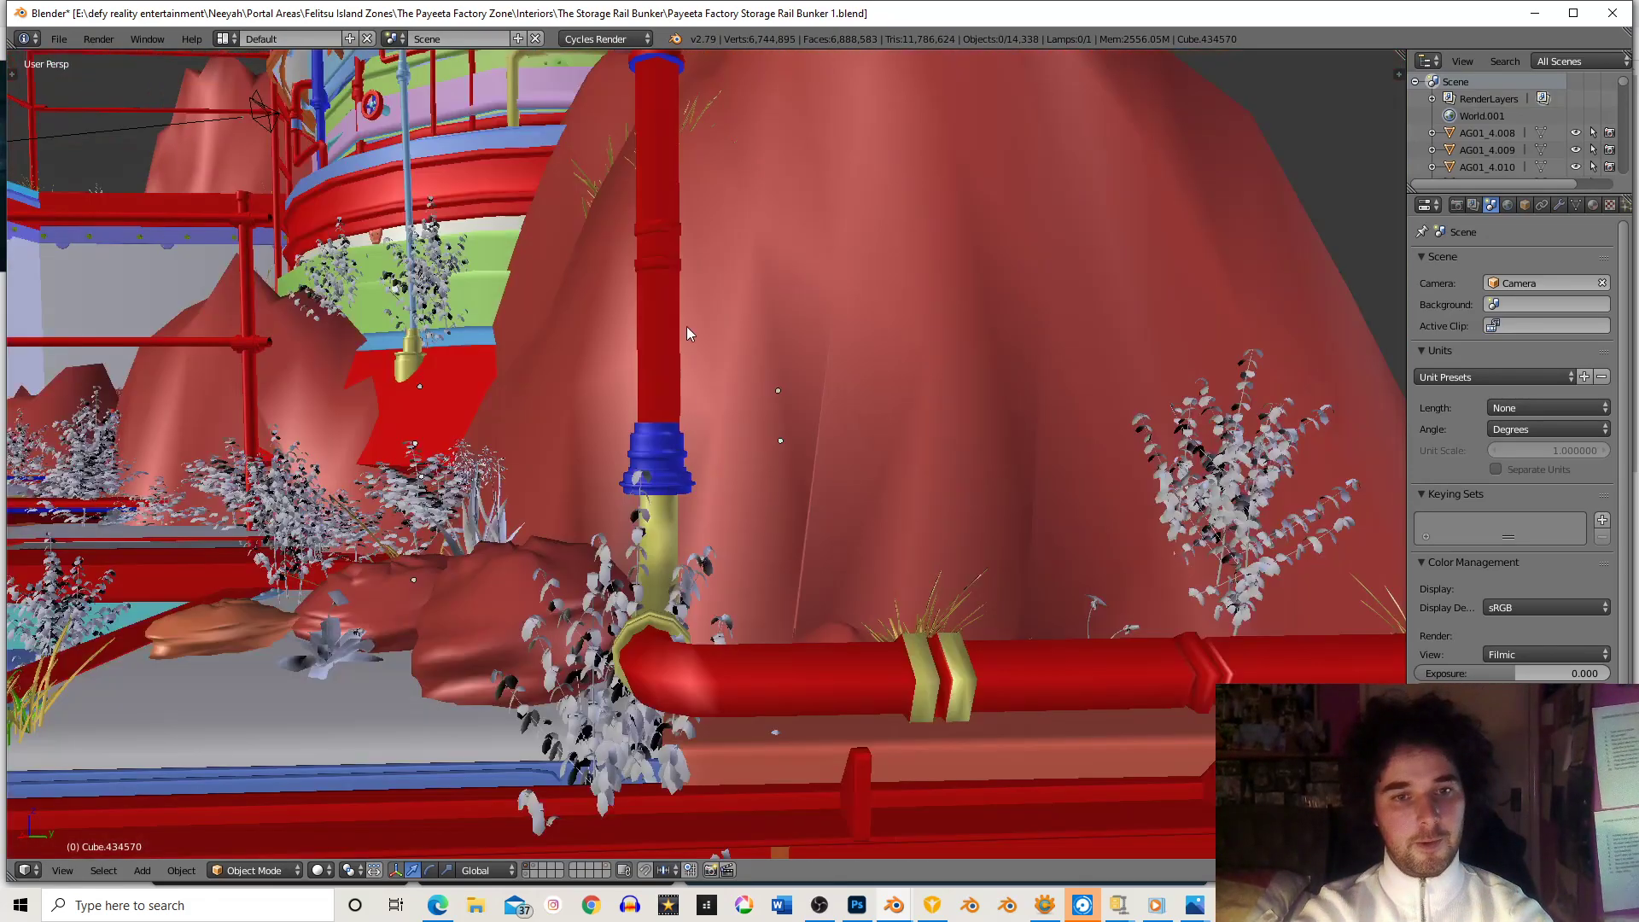
shift+middle_drag(688, 329, 756, 546)
scroll(756, 546, down, 8)
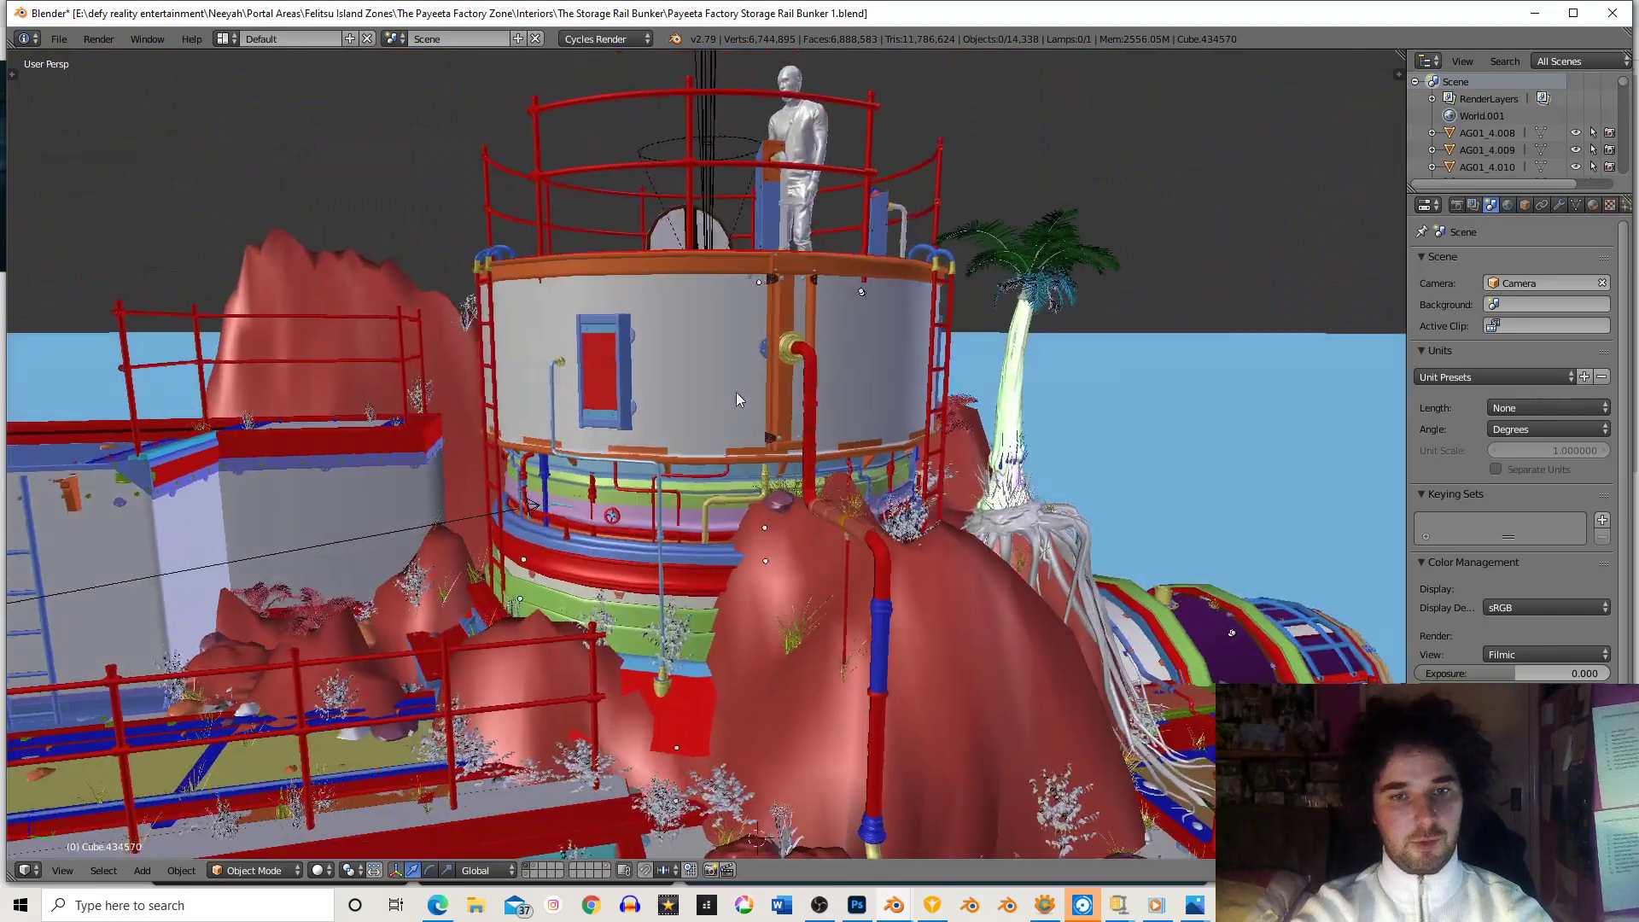
middle_drag(736, 392, 721, 342)
middle_drag(722, 341, 698, 403)
scroll(698, 403, up, 4)
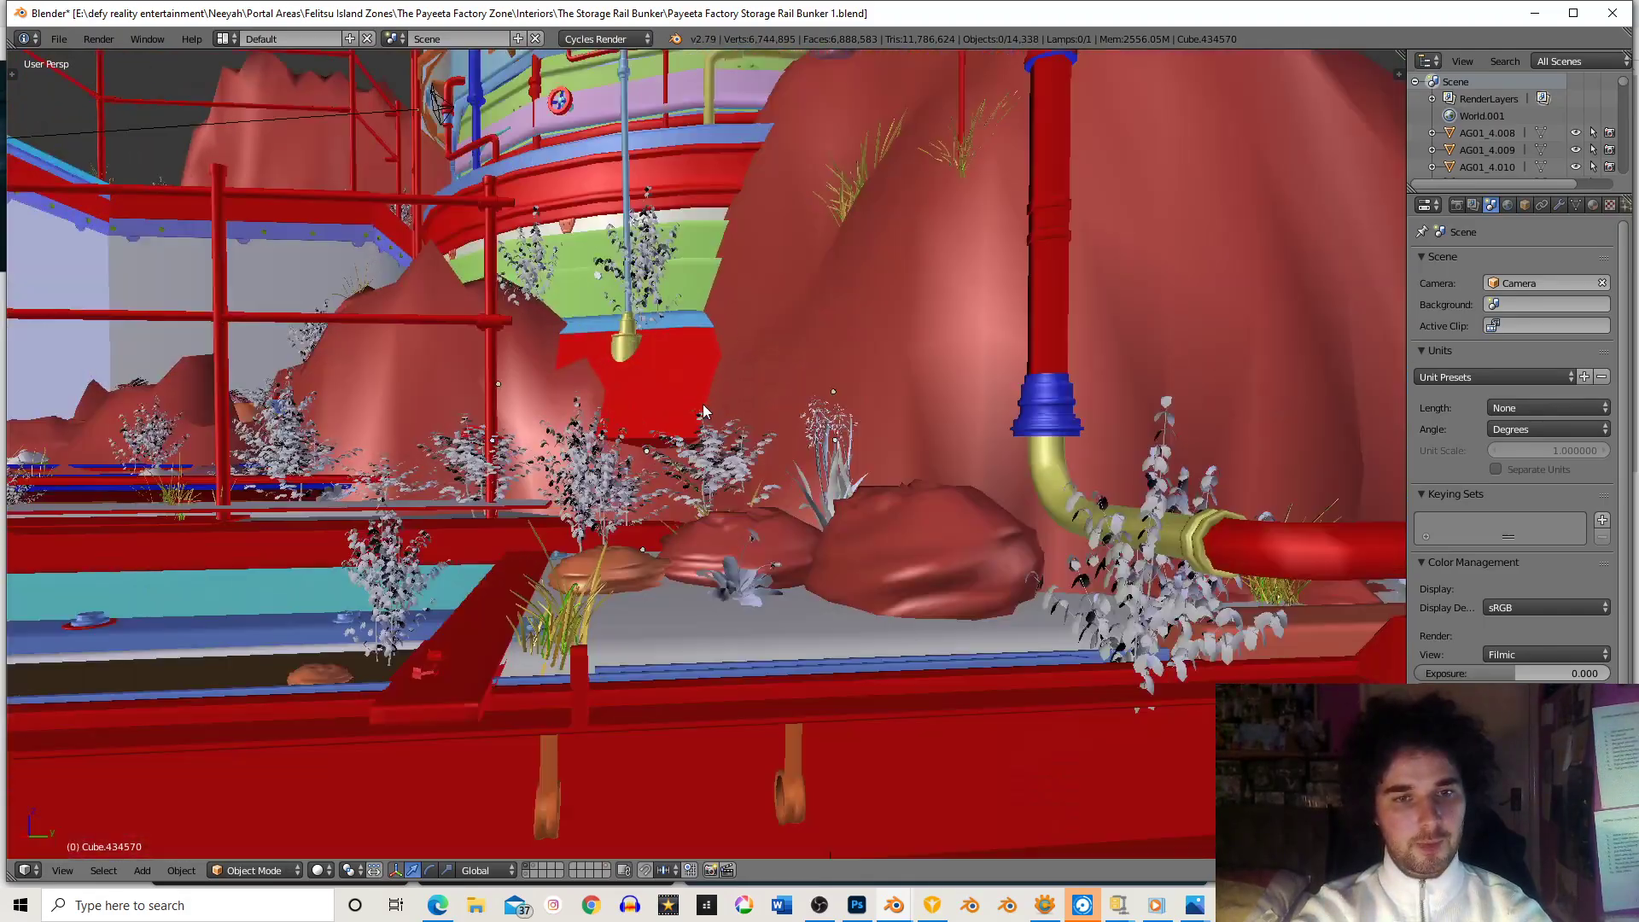
- Select the stacked red, blue and green cylinder sections at the base of the round tower together
right_click(678, 369)
scroll(725, 342, up, 3)
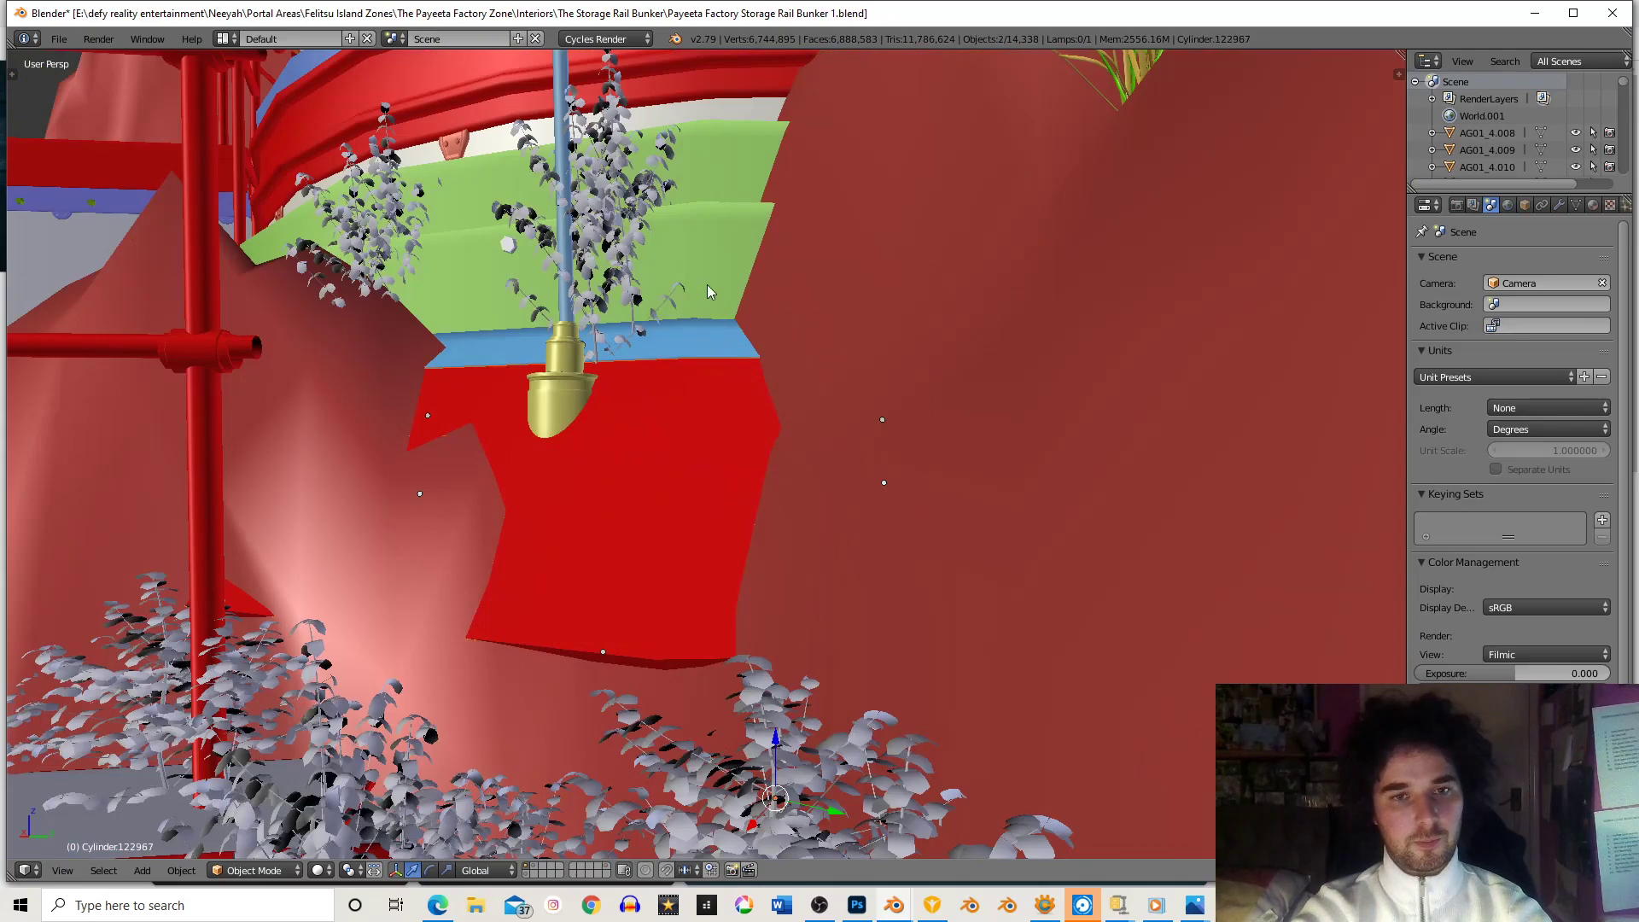
shift+right_click(734, 176)
shift+middle_drag(734, 178, 721, 329)
shift+right_click(721, 260)
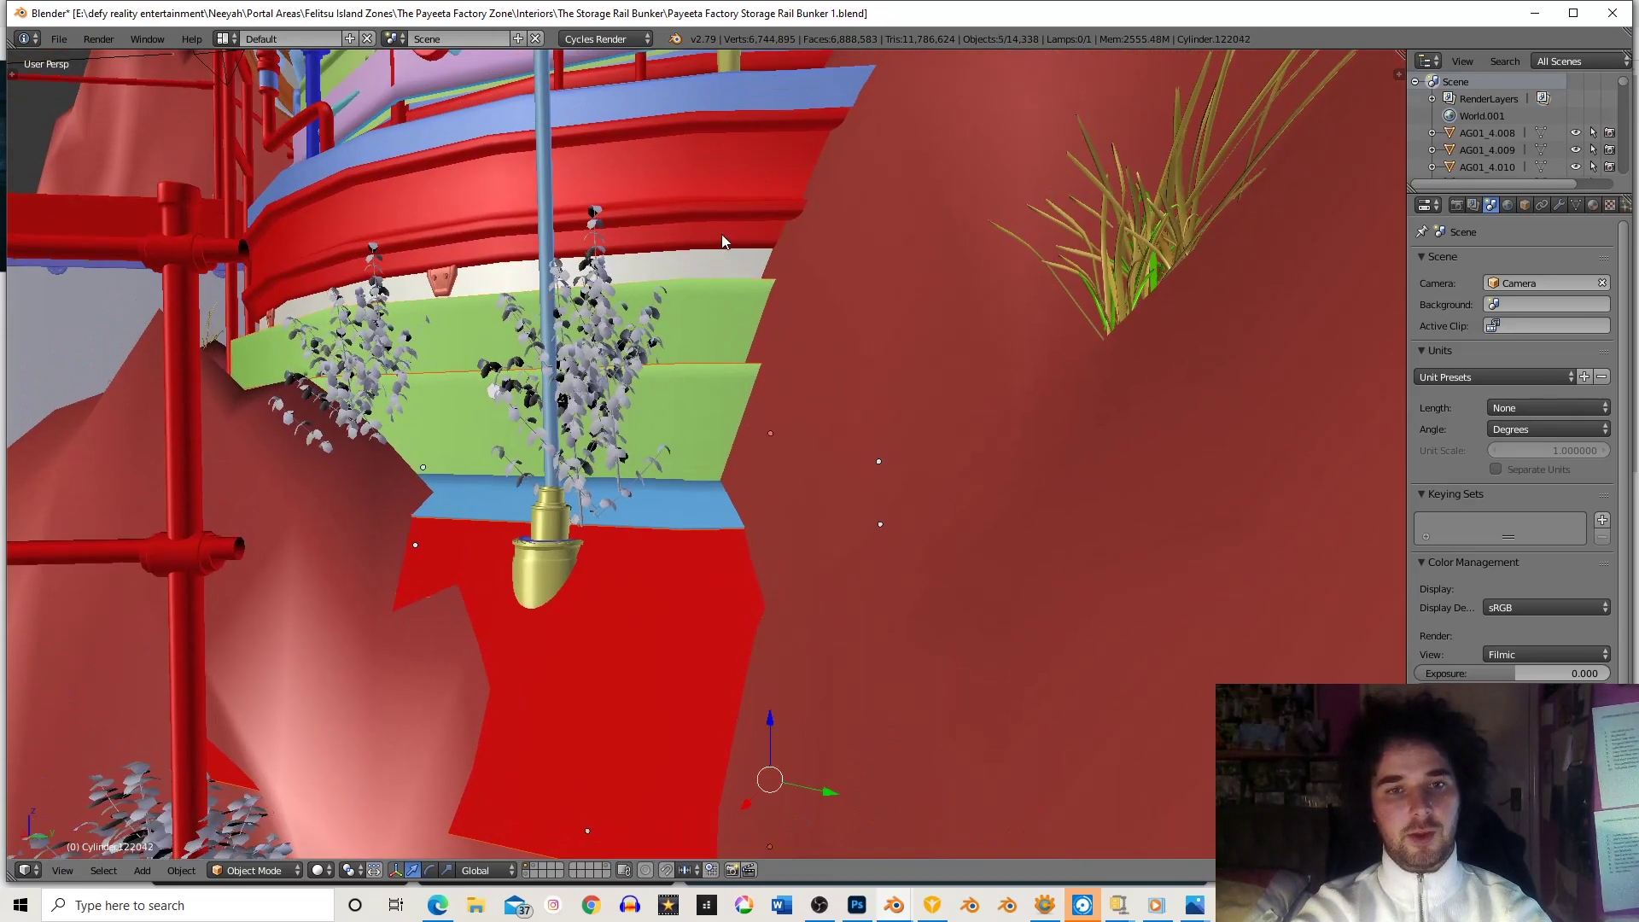
middle_drag(717, 222, 726, 251)
scroll(728, 274, down, 3)
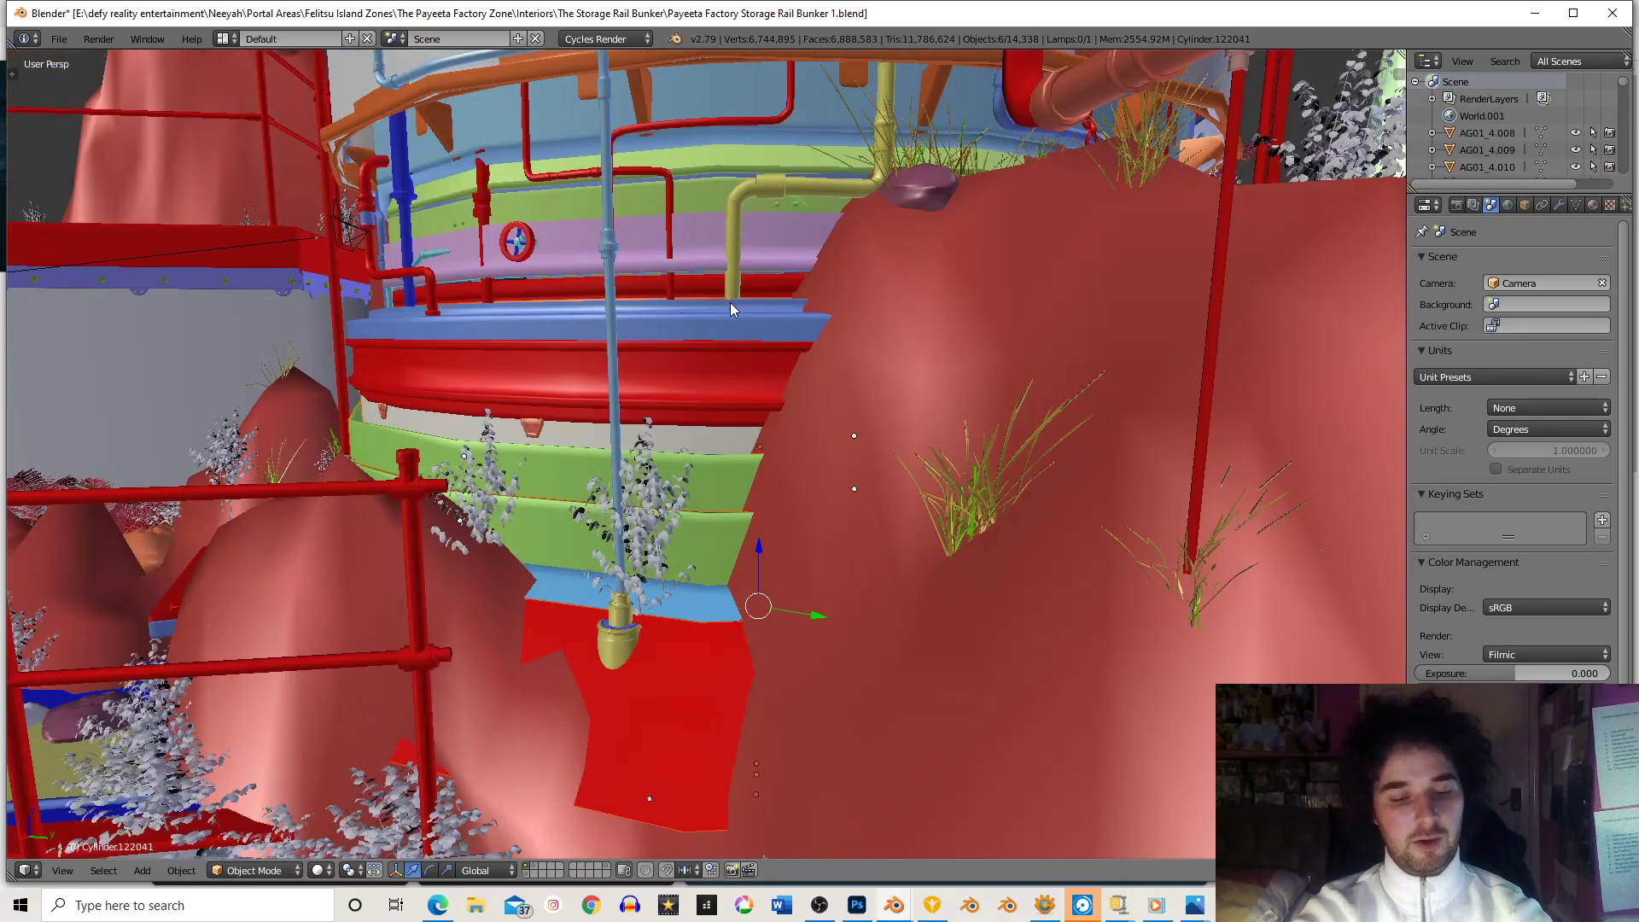
- Add the large red band above the green sections to the tower selection, test-moving the selected parts without keeping the move
key(g)
right_click(722, 449)
shift+right_click(734, 362)
key(g)
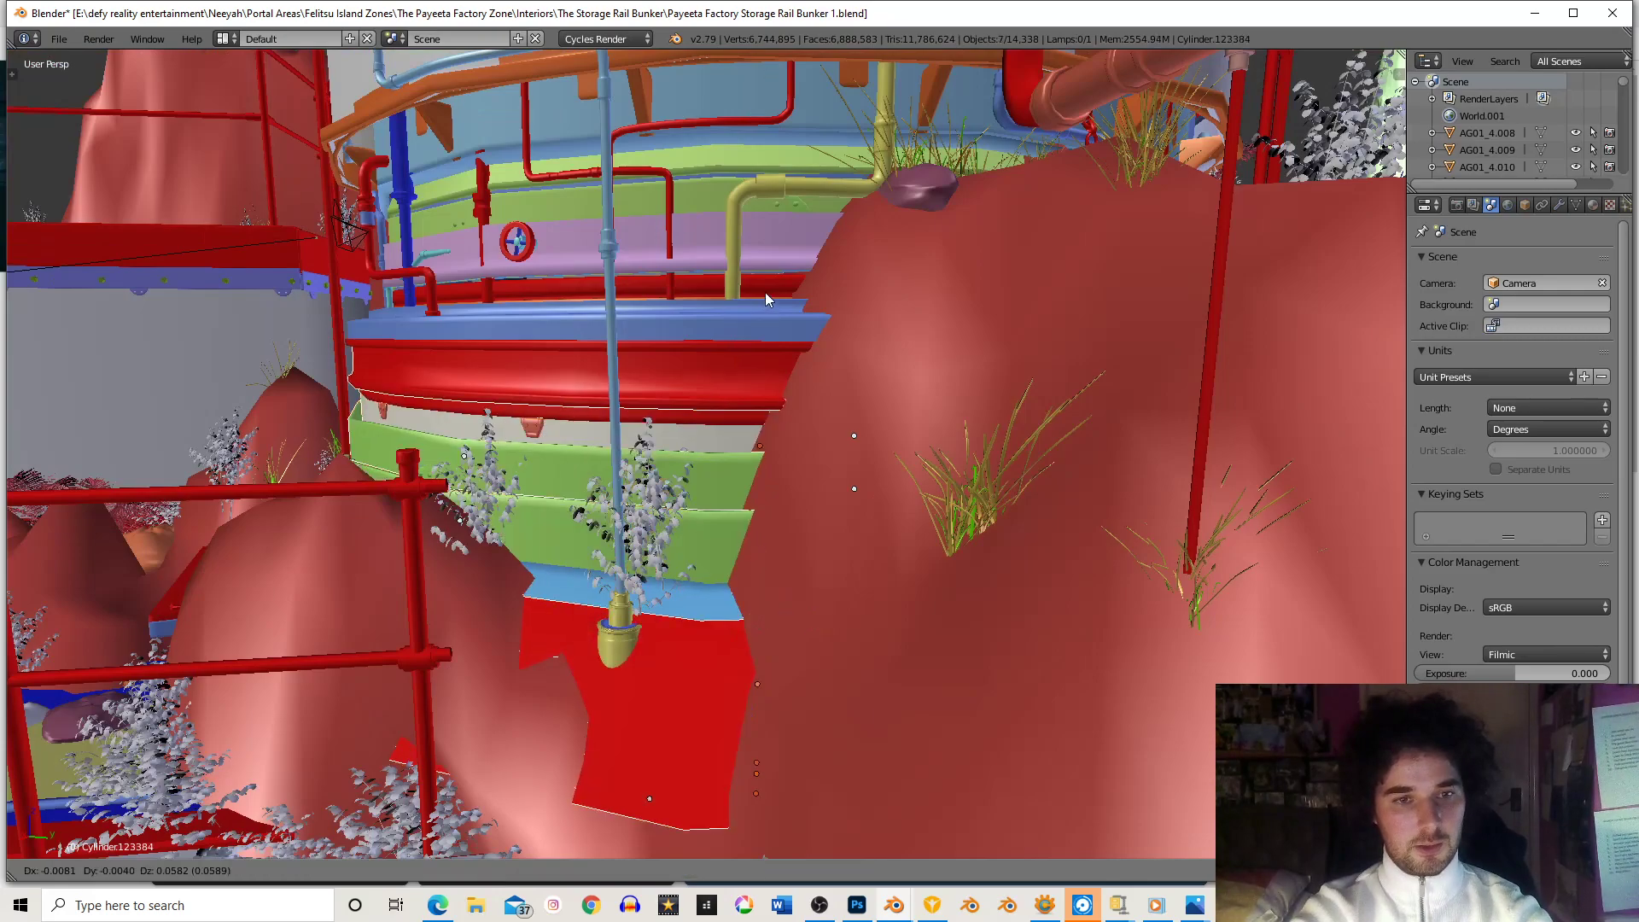
click(698, 407)
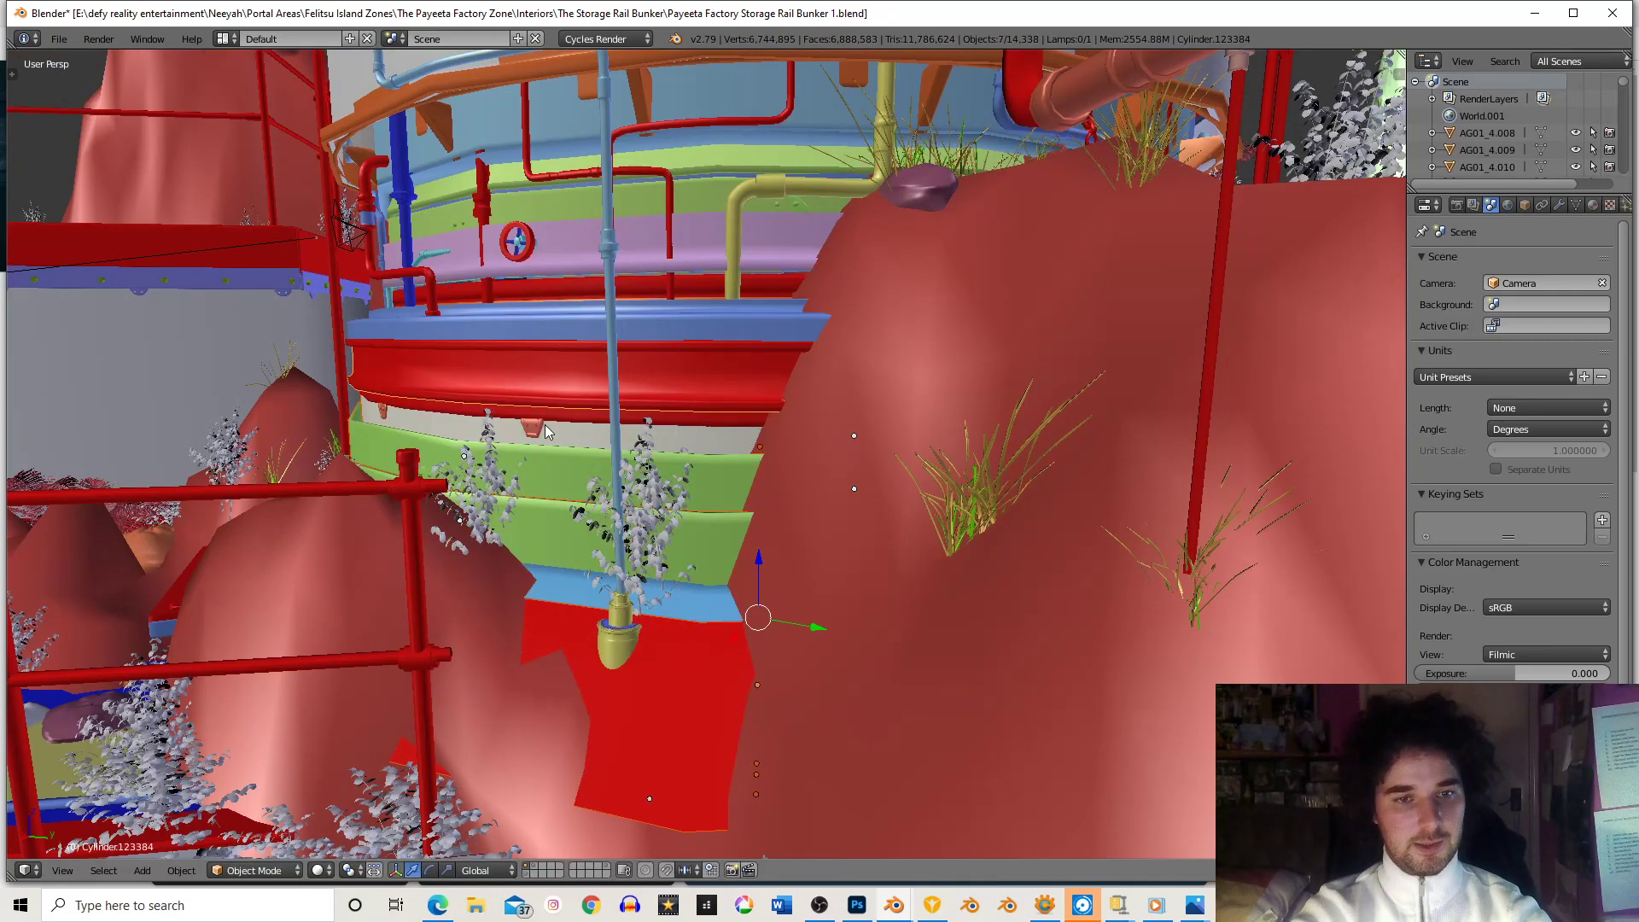
- Try to move the selected tower sections away to check which bands are included in the selection
middle_drag(562, 426, 598, 428)
shift+middle_drag(755, 432, 700, 350)
key(g)
right_click(723, 816)
shift+middle_drag(756, 466, 716, 438)
scroll(675, 355, down, 4)
key(g)
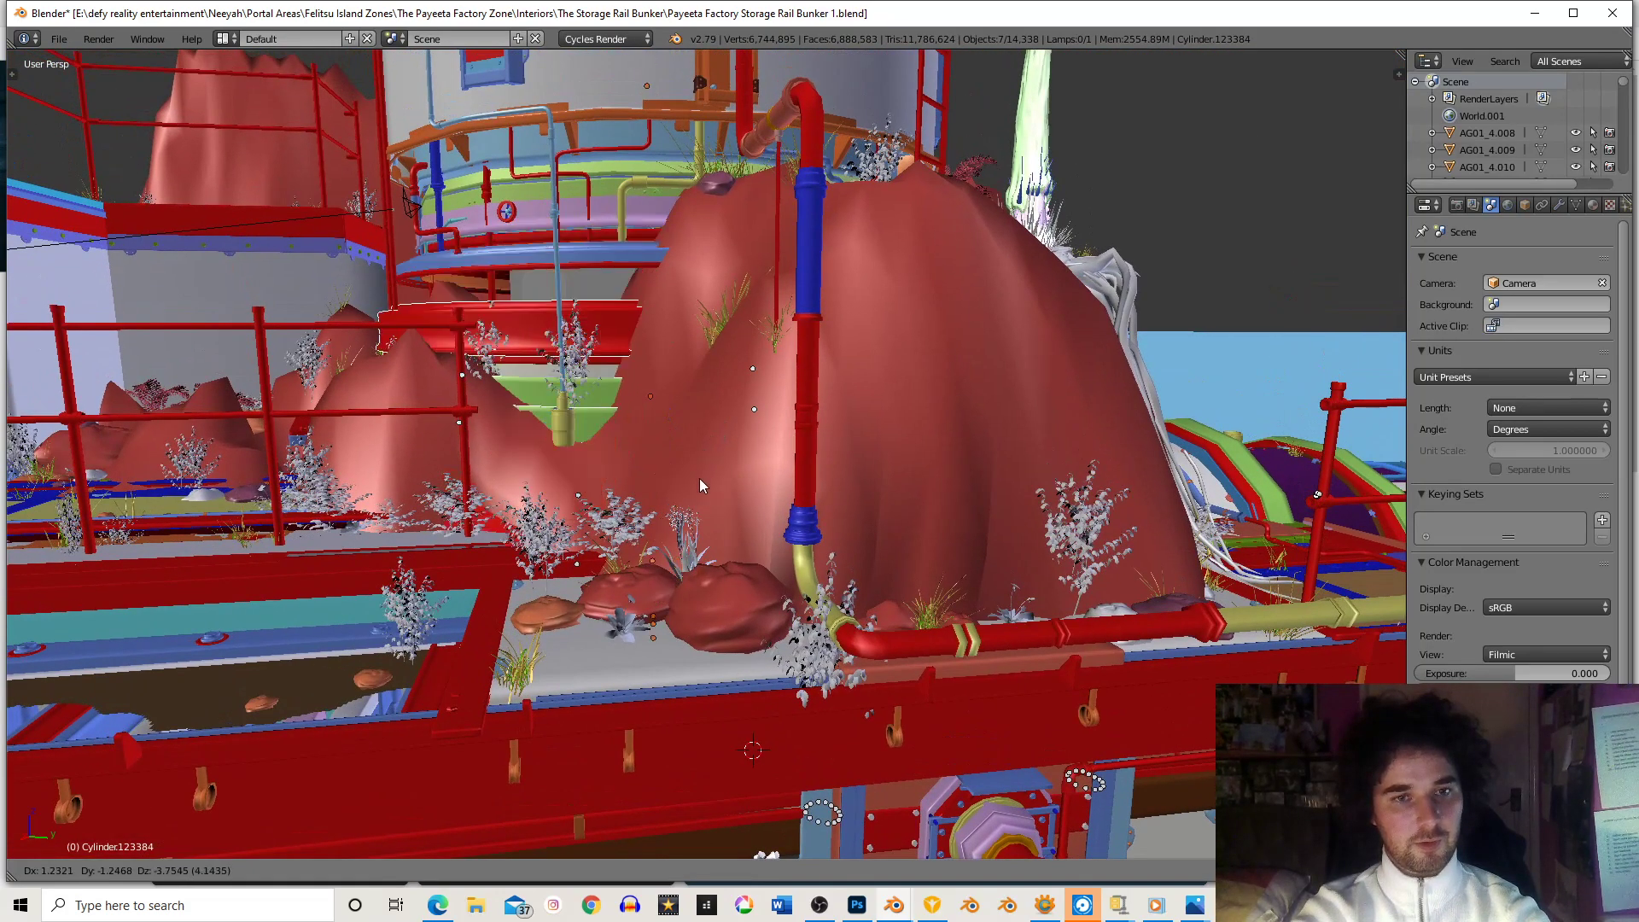
click(700, 479)
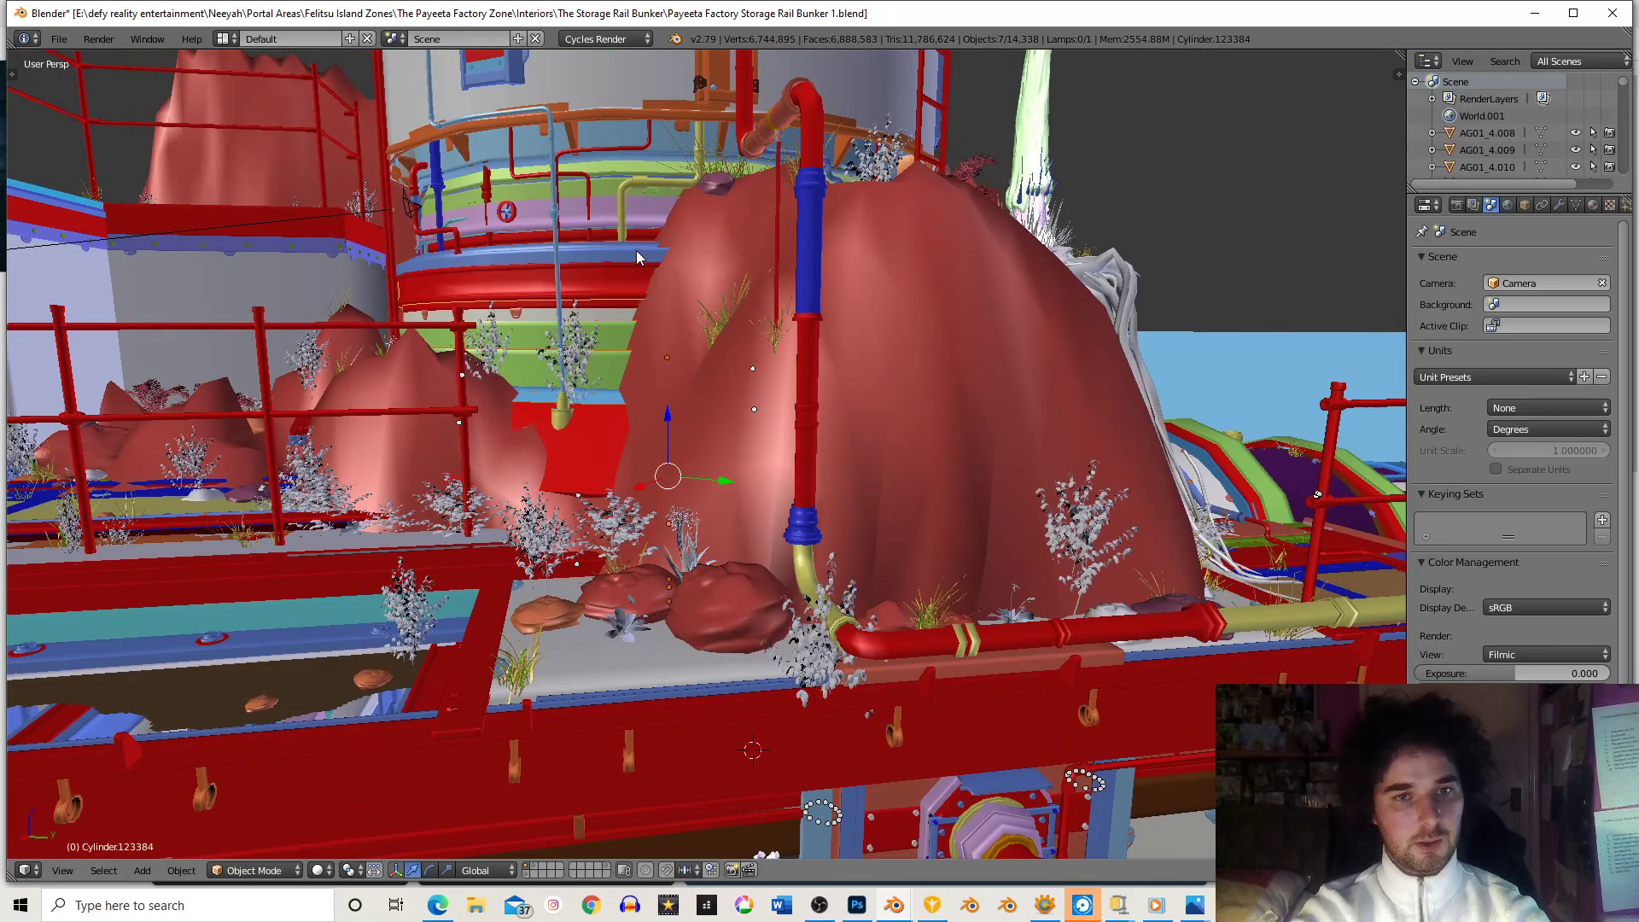
- Extend the tower selection to the remaining bands above the red one, test-moving the parts without keeping the move
key(g)
right_click(750, 440)
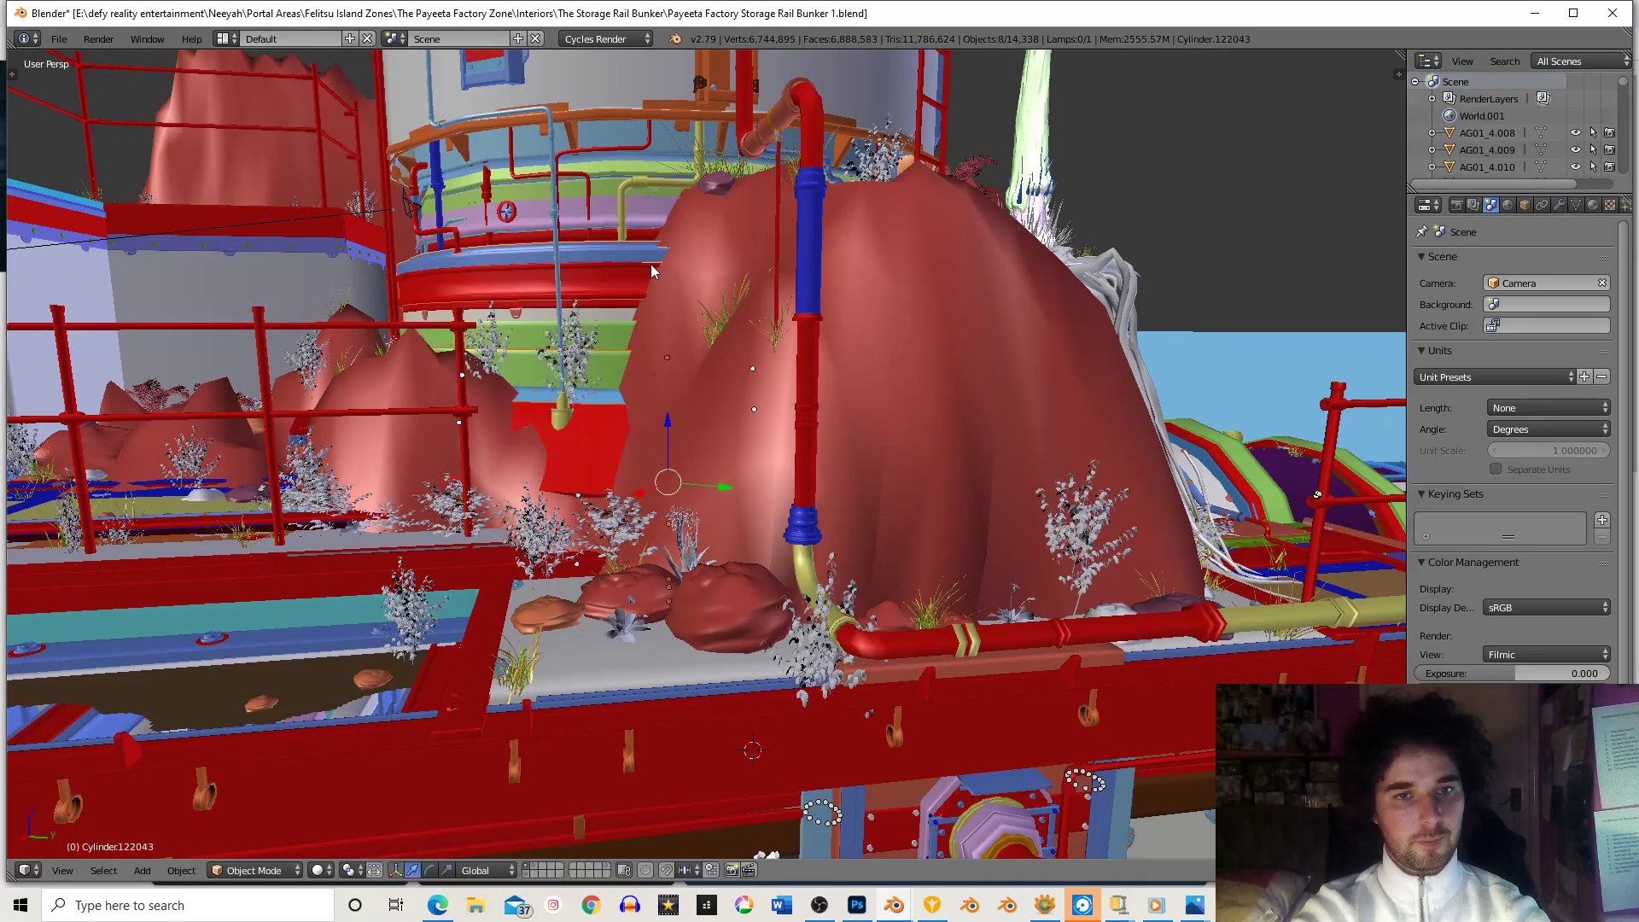
key(g)
right_click(746, 508)
shift+middle_drag(746, 508, 703, 326)
scroll(693, 361, up, 3)
scroll(704, 326, up, 1)
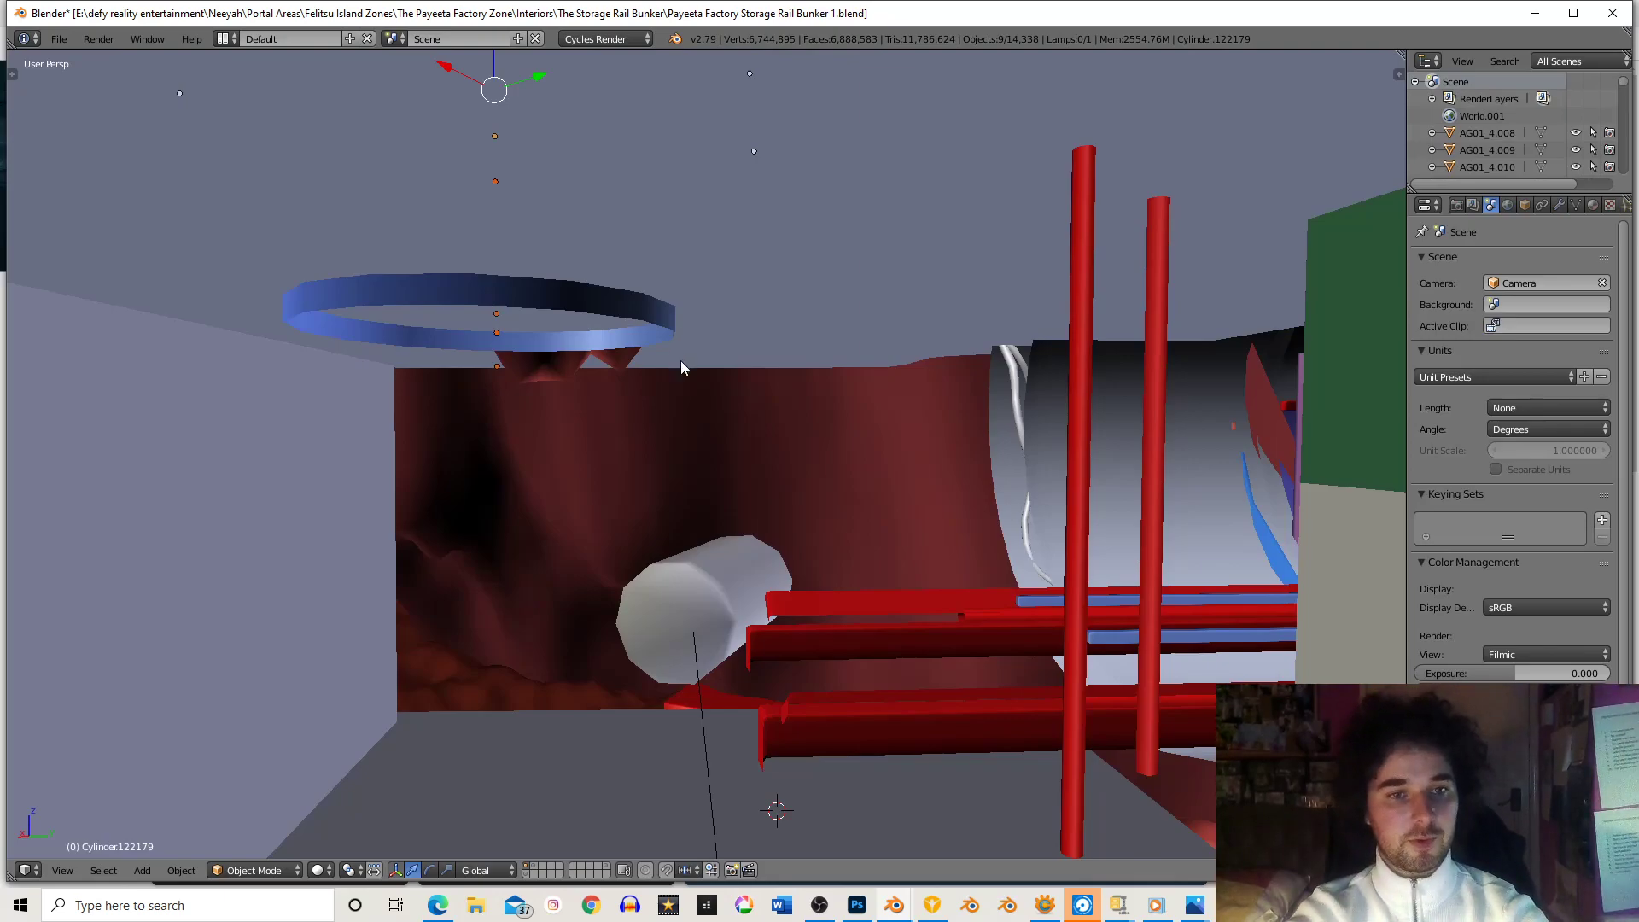
- Lower the selected tower sections along the global Z axis so they sit inside the bunker room behind the doorway
scroll(678, 356, down, 5)
scroll(738, 401, up, 6)
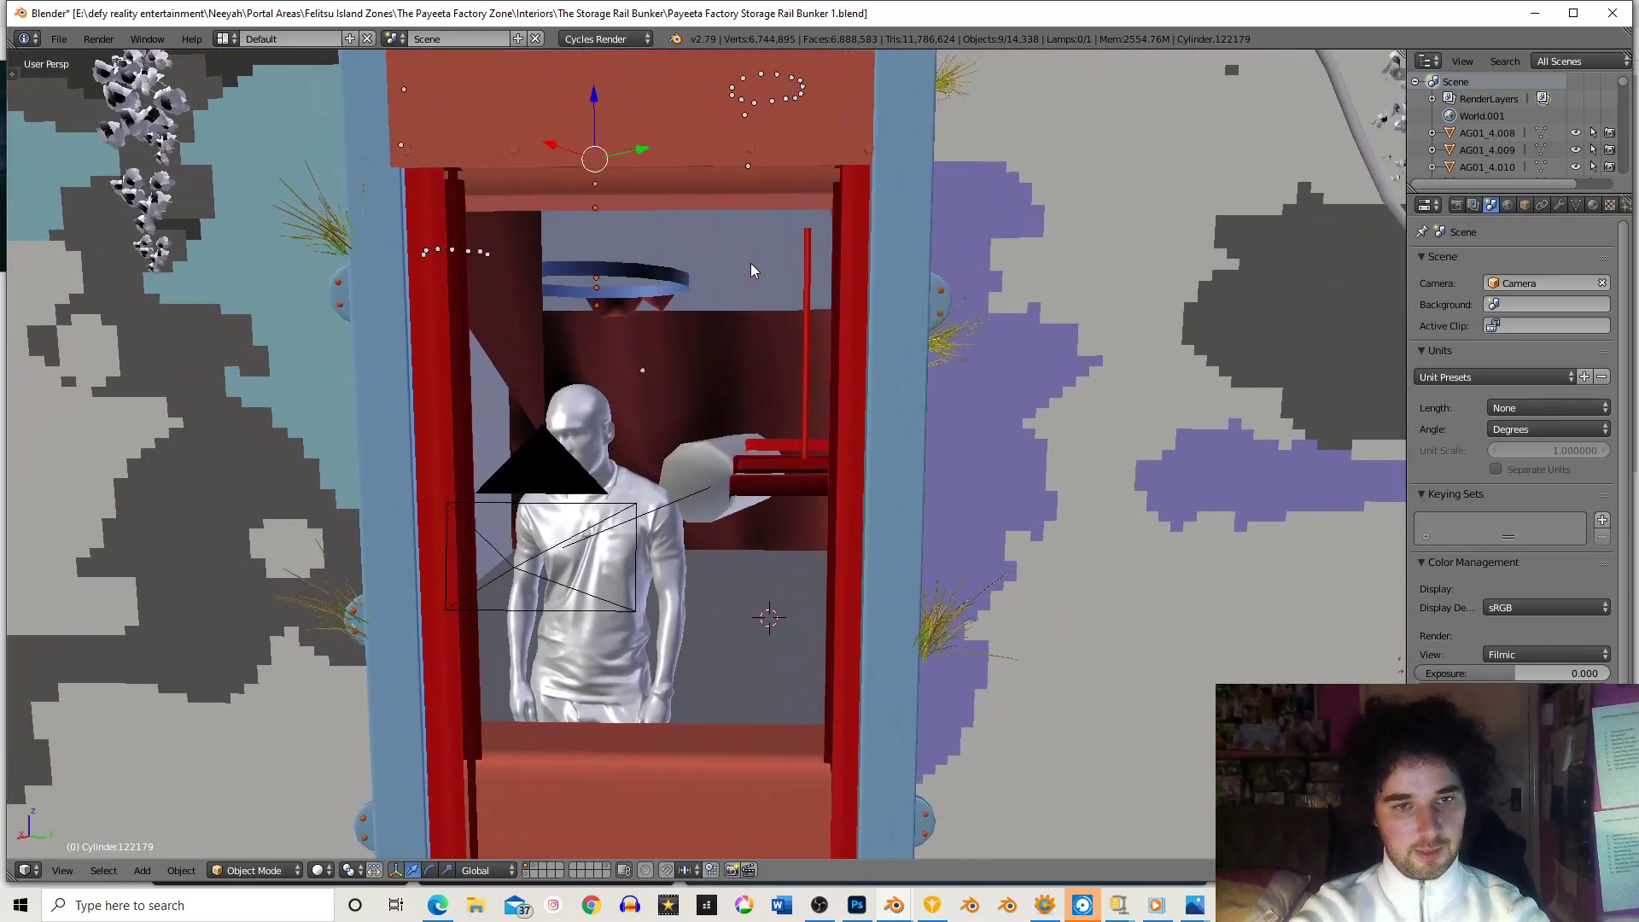
mouse_move(750, 263)
middle_down()
mouse_move(761, 255)
mouse_move(734, 264)
middle_up()
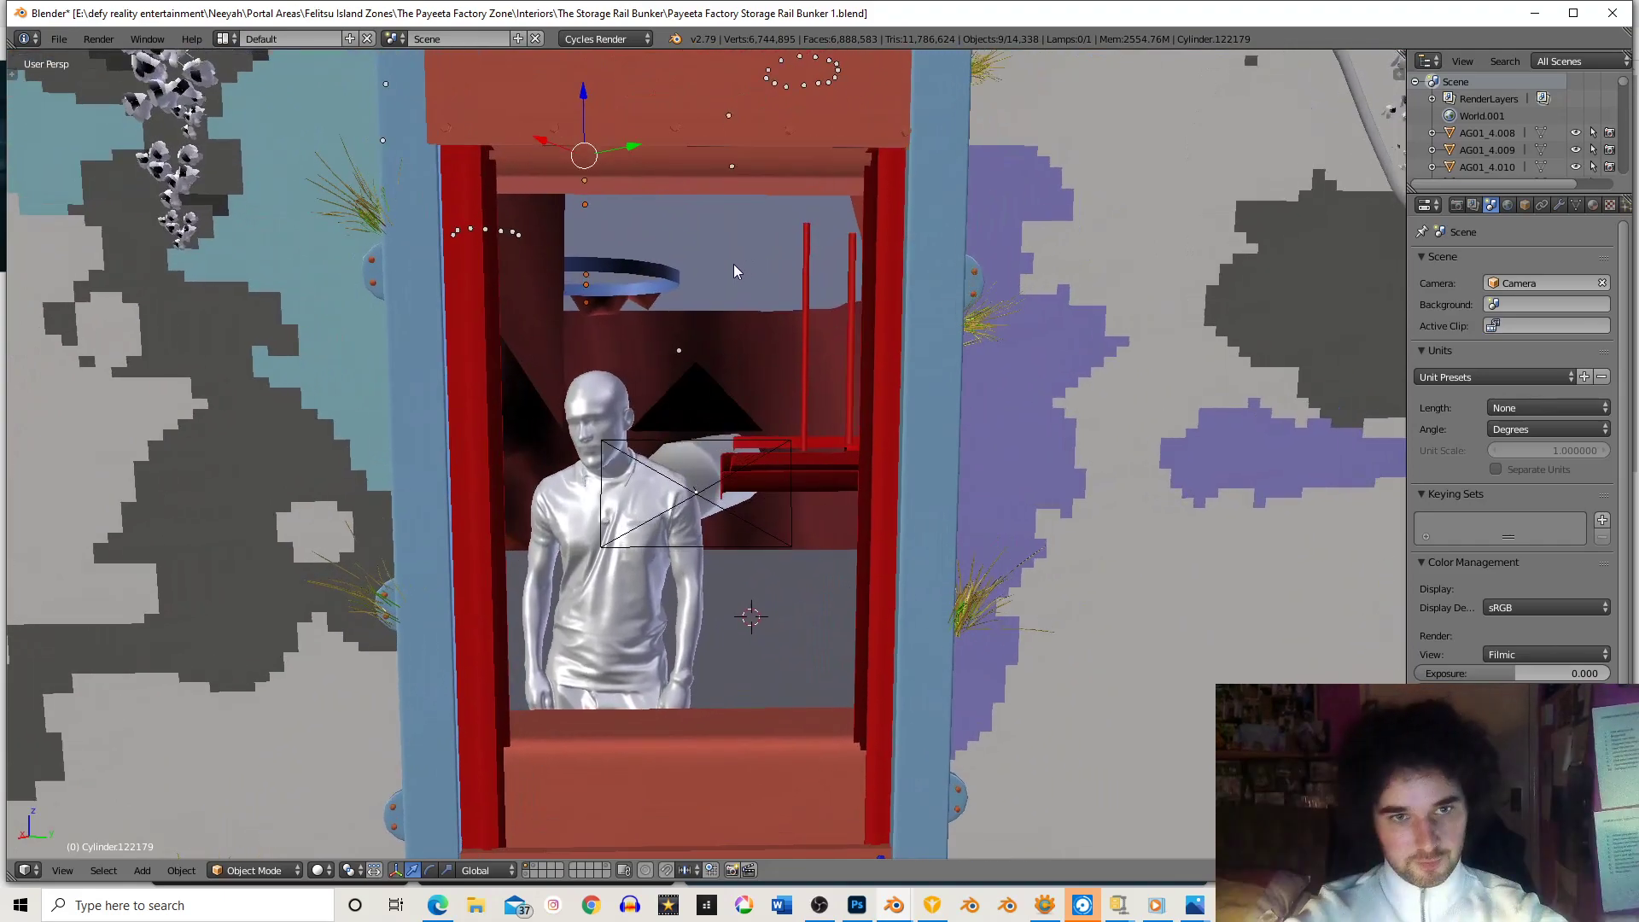
key(g)
key(z)
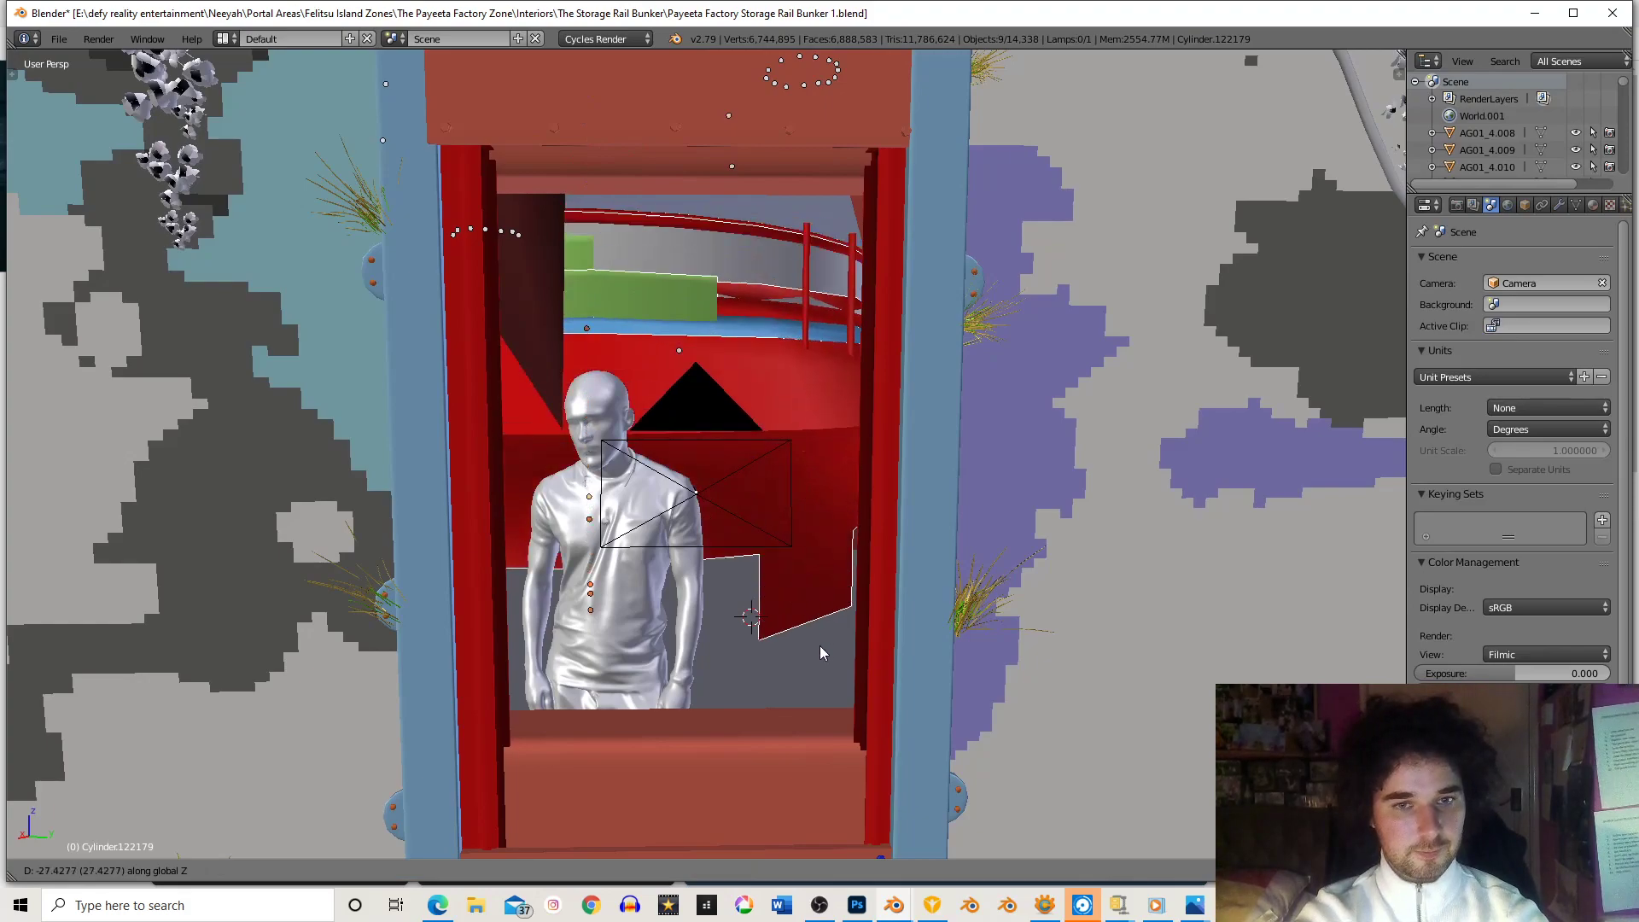
click(813, 679)
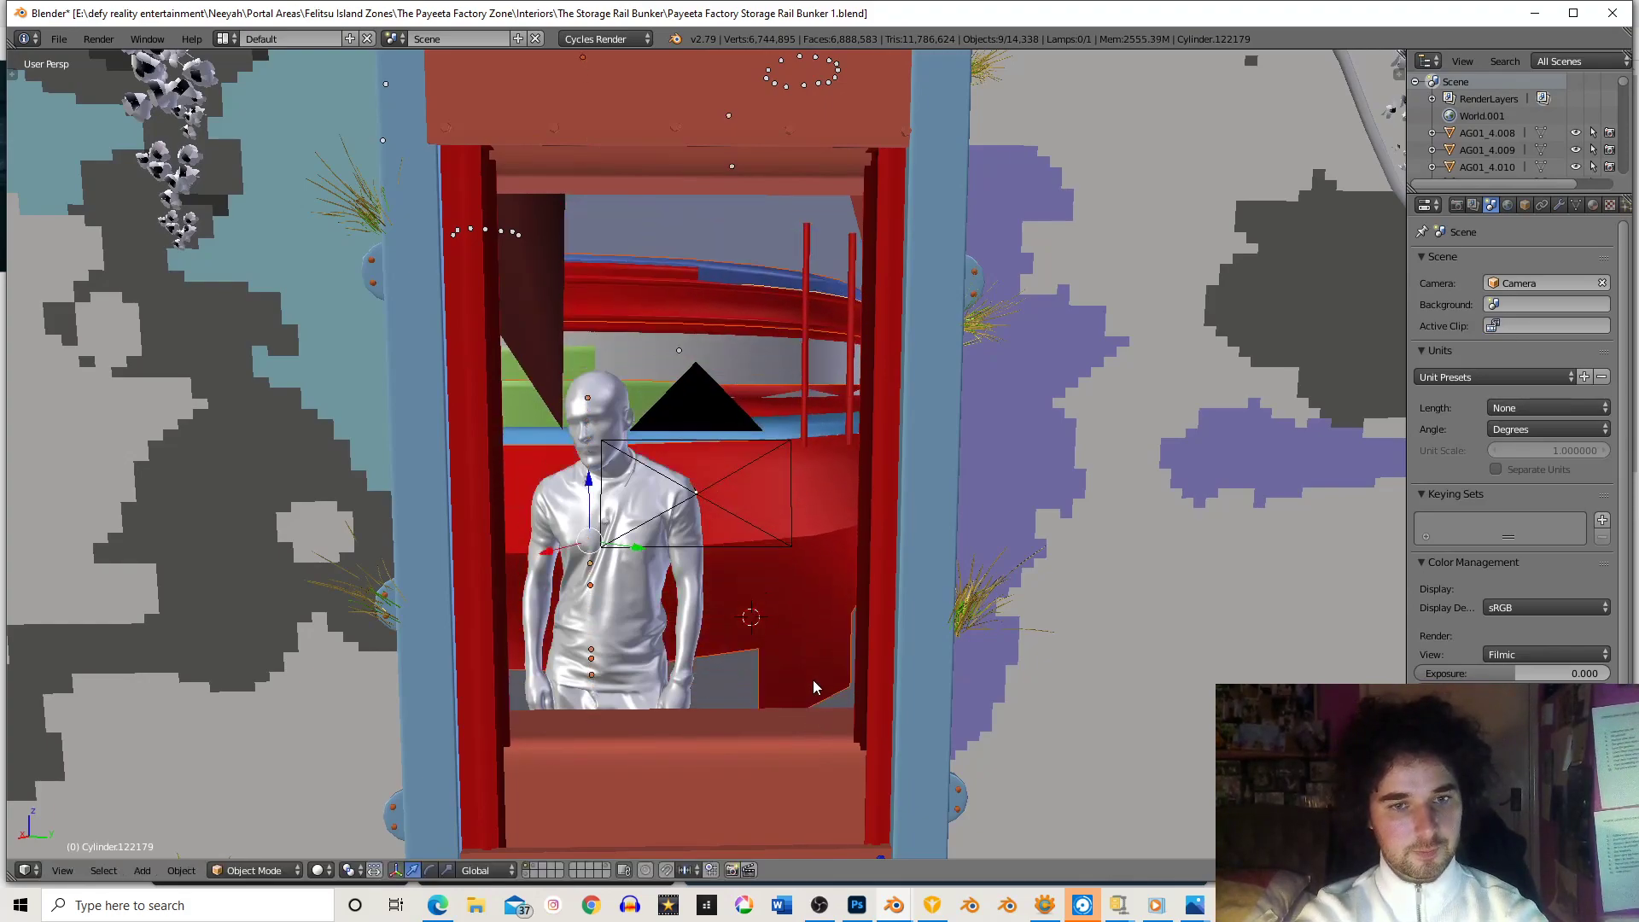
- Scale the tower sections down uniformly to about 0.55 and raise them along global Z towards the ceiling
scroll(844, 509, up, 8)
scroll(842, 509, down, 1)
scroll(843, 500, up, 1)
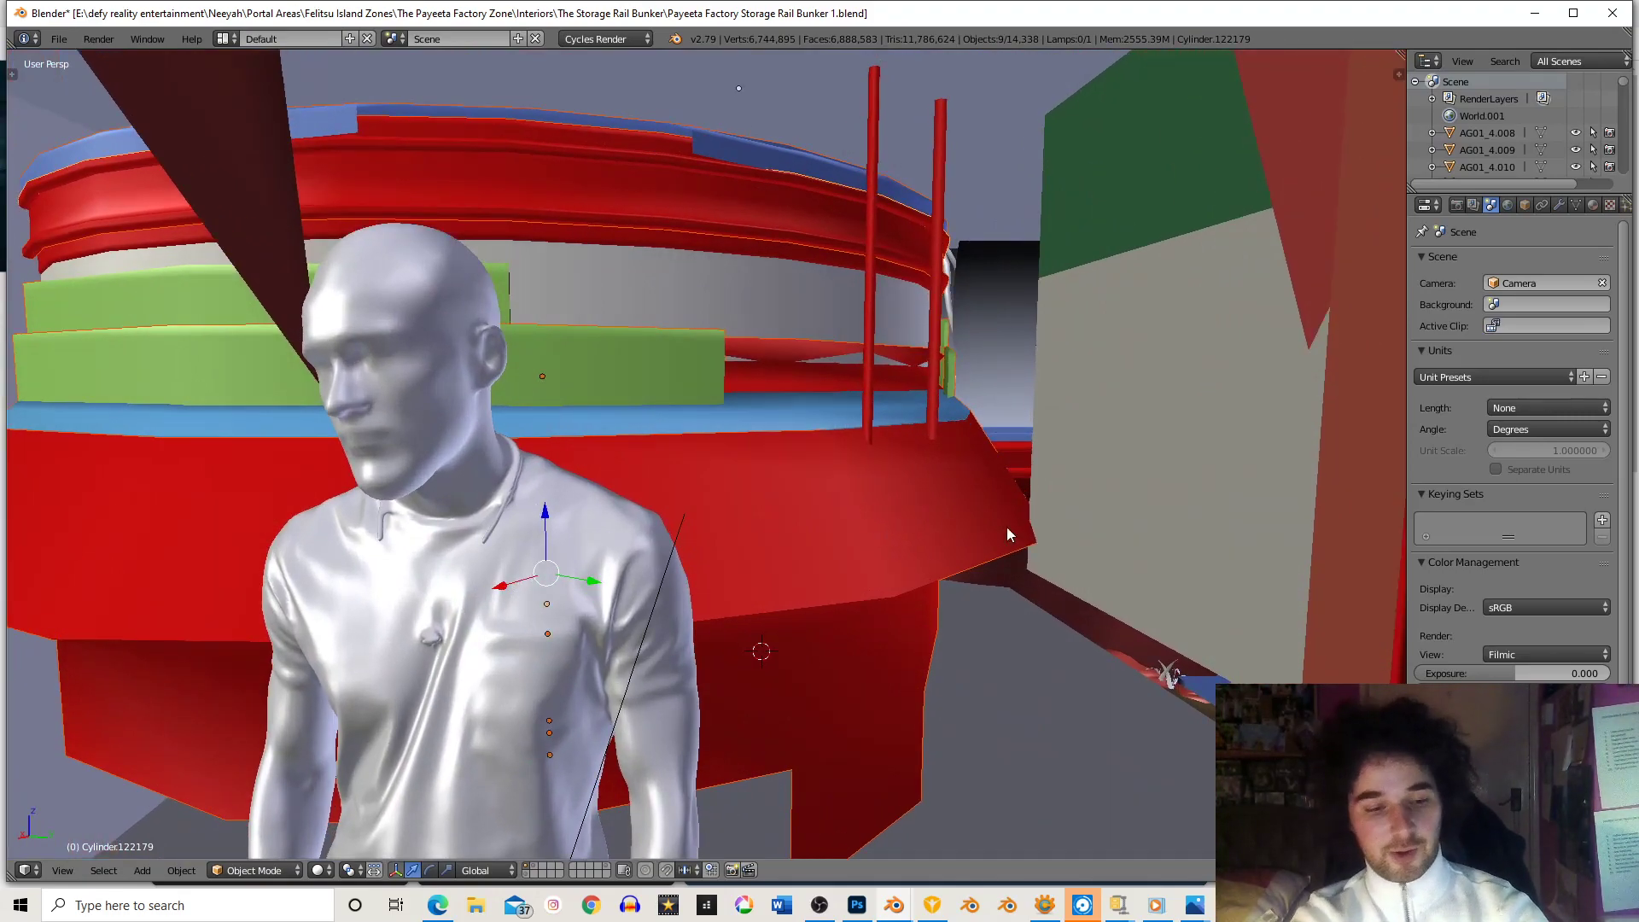
key(s)
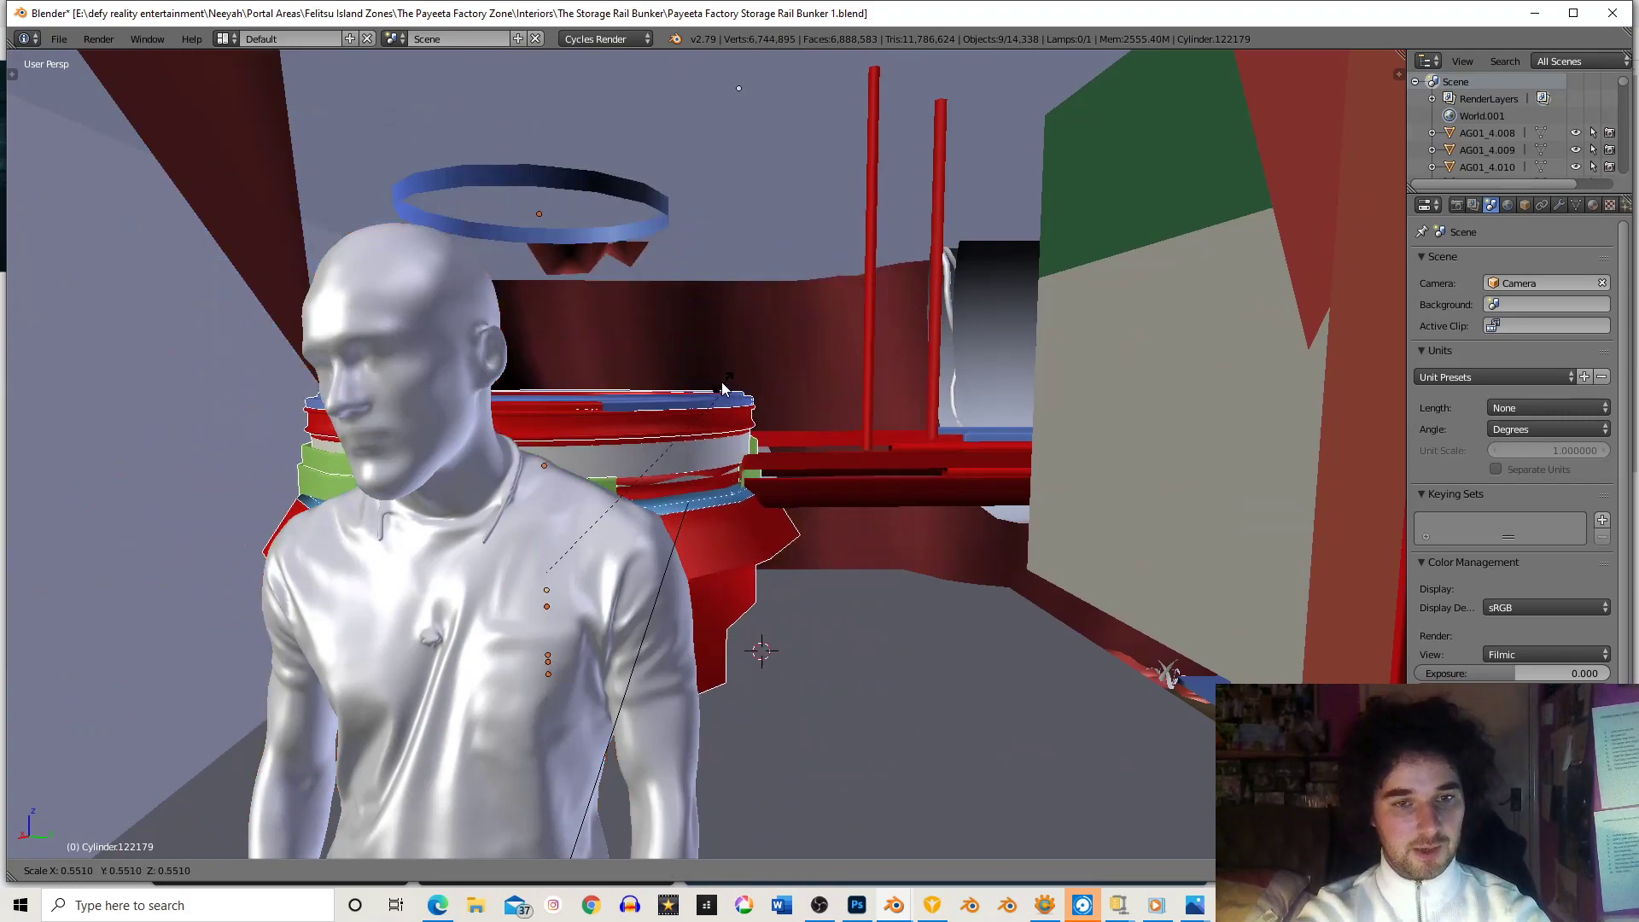
click(723, 389)
key(g)
key(z)
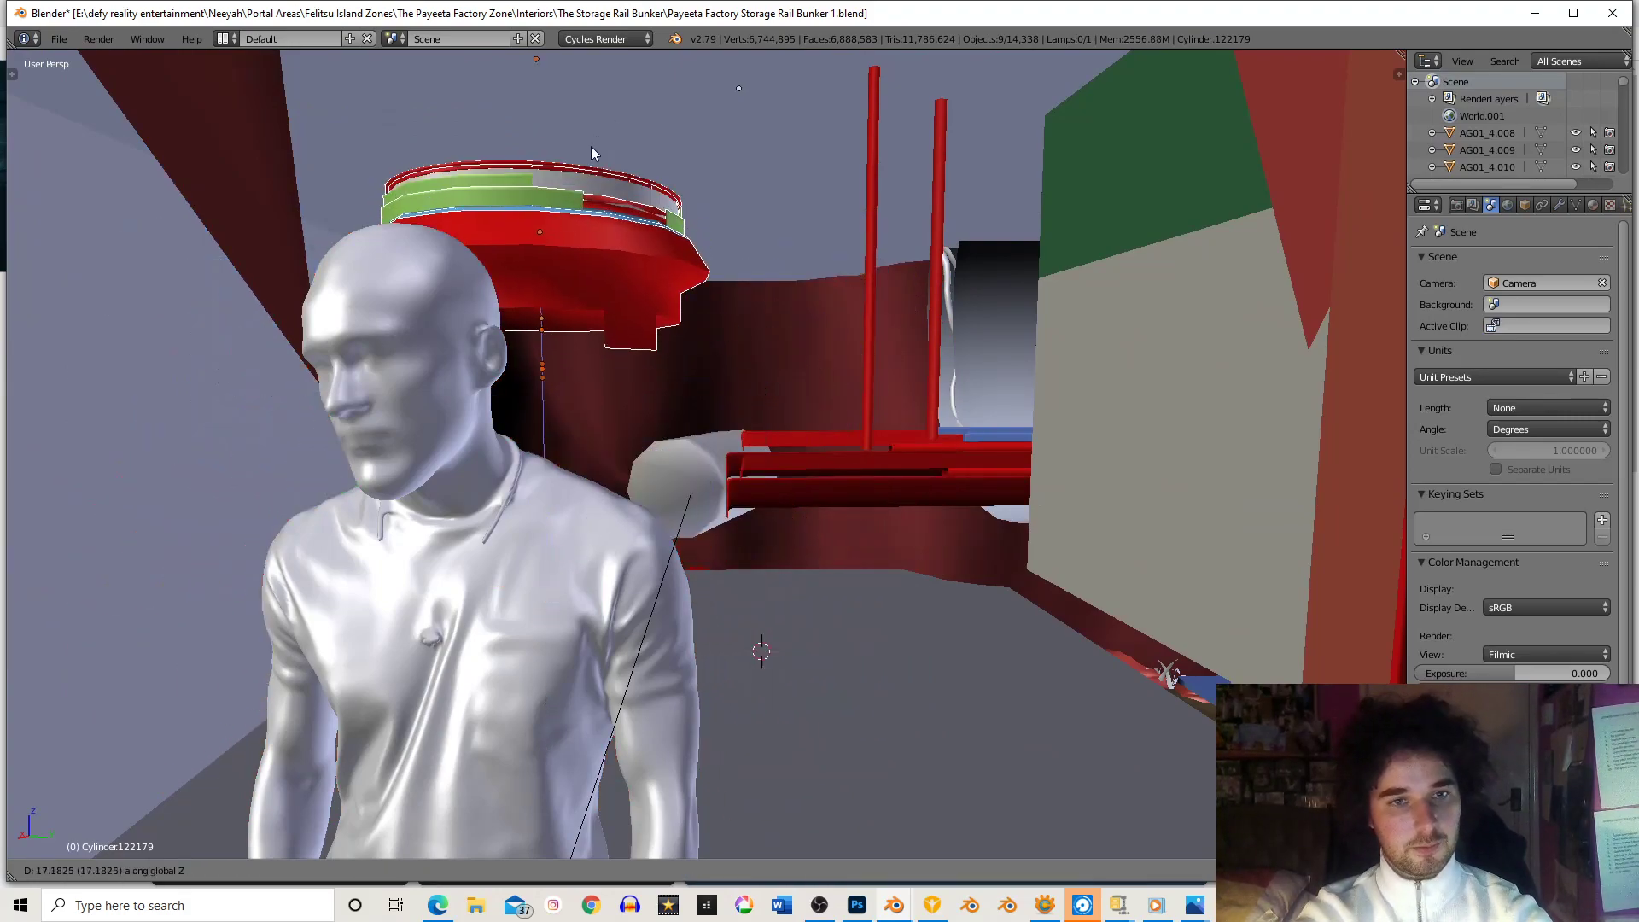
click(591, 146)
- Turn the tower sections upside down and raise them along global Z closer to the ceiling
key(r)
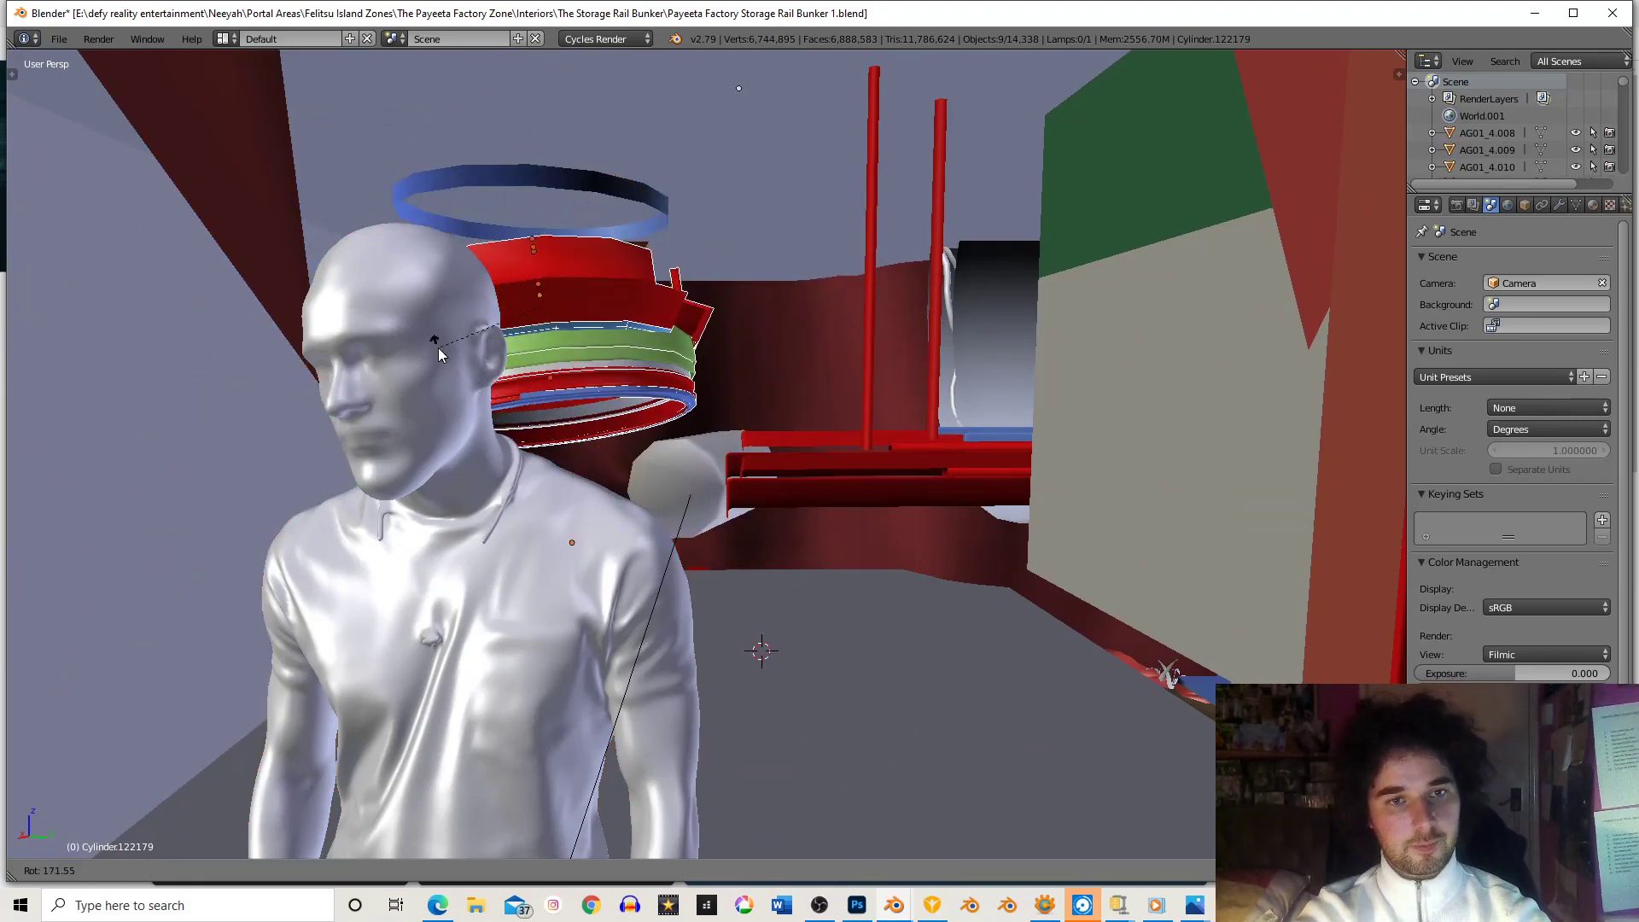
click(666, 261)
key(g)
key(z)
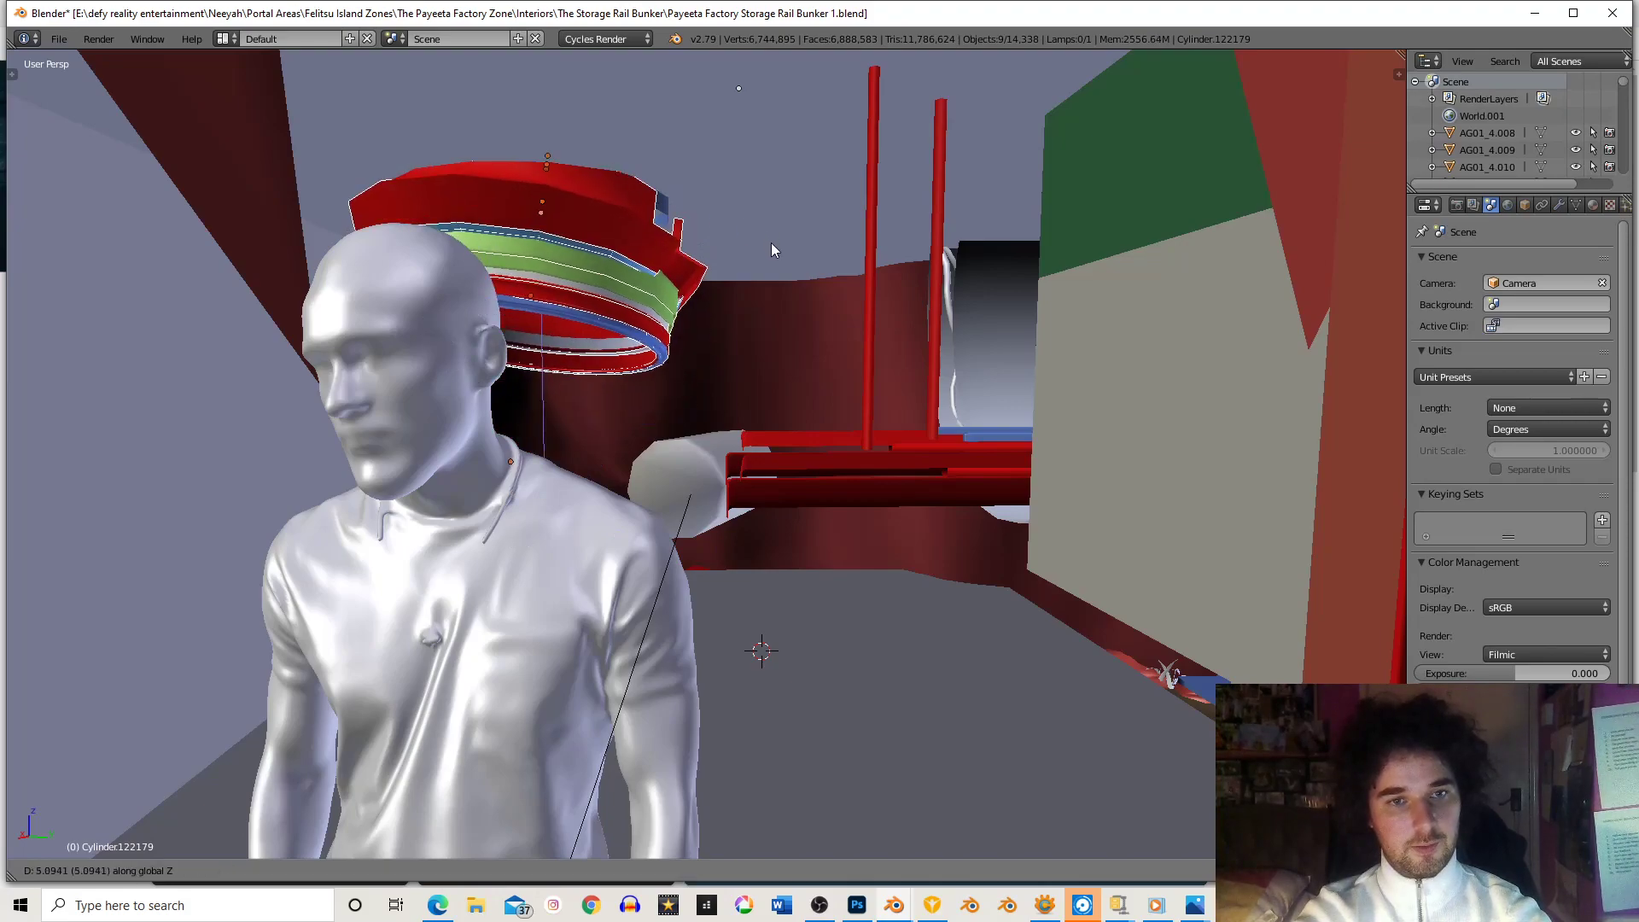
click(787, 297)
- Correct the tilt of the upside-down tower sections from a close side view so their bands run level
key(KP_Decimal)
middle_drag(793, 295, 706, 294)
scroll(717, 299, up, 2)
middle_drag(888, 375, 820, 343)
key(g)
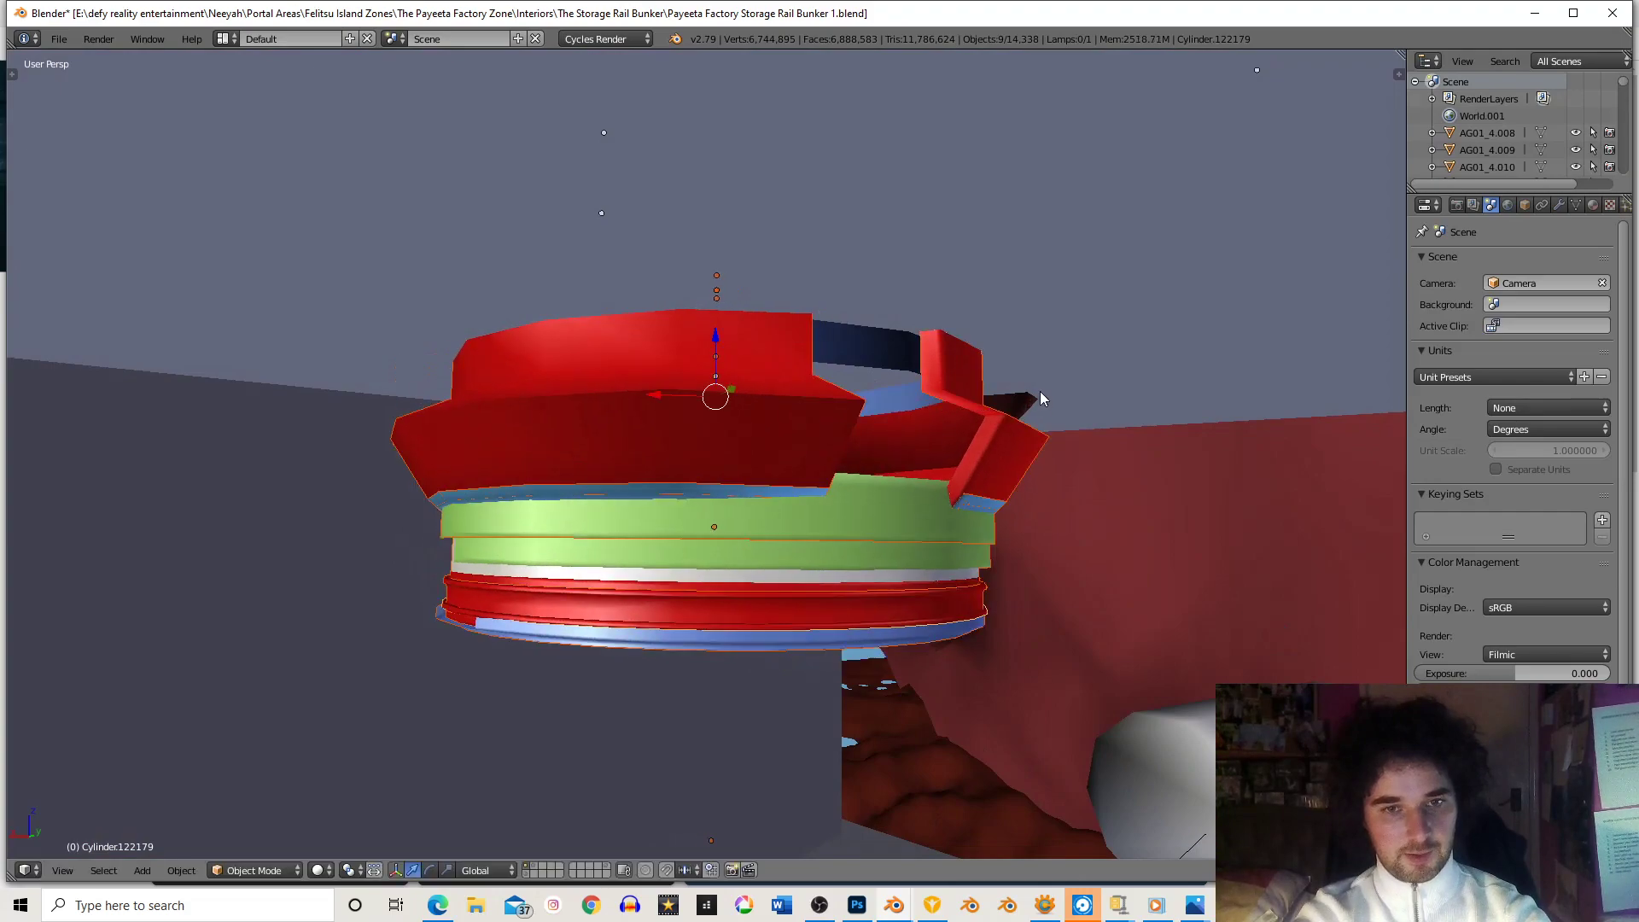
click(1059, 360)
- Straighten the remaining tilt of the upside-down tower sections from another side
middle_drag(982, 461, 670, 446)
scroll(883, 520, down, 2)
scroll(878, 458, up, 2)
key(g)
click(872, 456)
scroll(903, 433, up, 1)
scroll(995, 423, down, 1)
key(g)
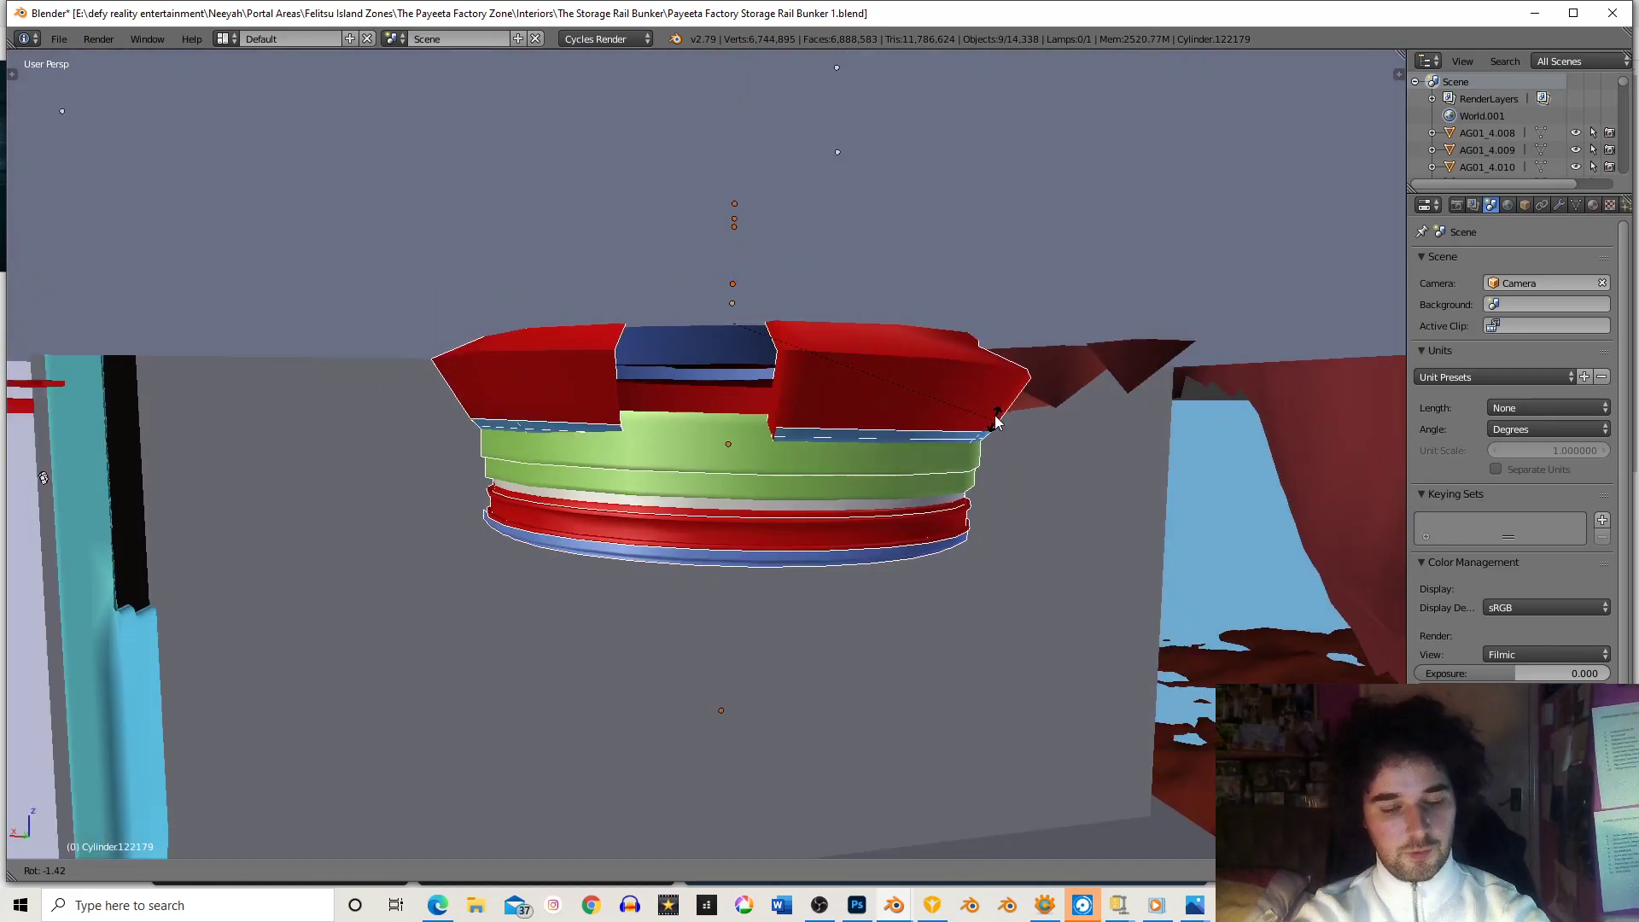
click(998, 393)
- Rotate the tower sections slightly, about 0.5 degrees, as seen from inside the doorway to finish levelling them
middle_drag(998, 394, 863, 333)
scroll(914, 434, down, 5)
scroll(848, 367, up, 3)
scroll(854, 336, up, 1)
key(r)
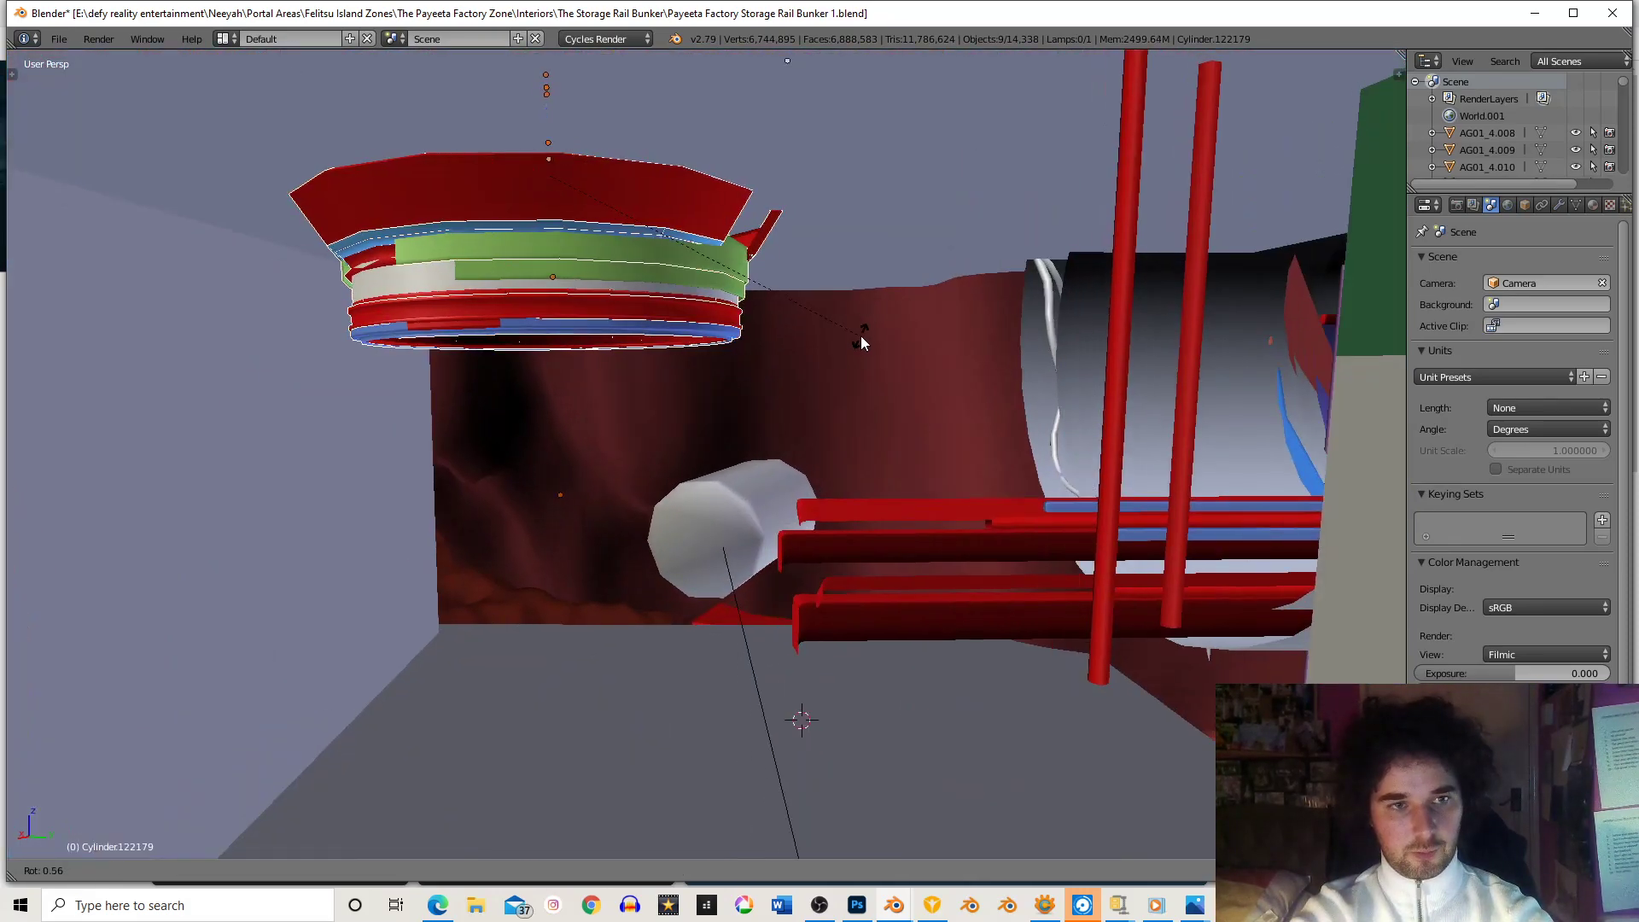
click(859, 340)
- Examine the ceiling-mounted tower sections from outside the wall and from inside the bunker room
middle_drag(860, 340, 828, 315)
scroll(828, 308, down, 3)
shift+middle_drag(987, 418, 273, 513)
shift+middle_drag(780, 438, 306, 476)
scroll(1095, 391, up, 10)
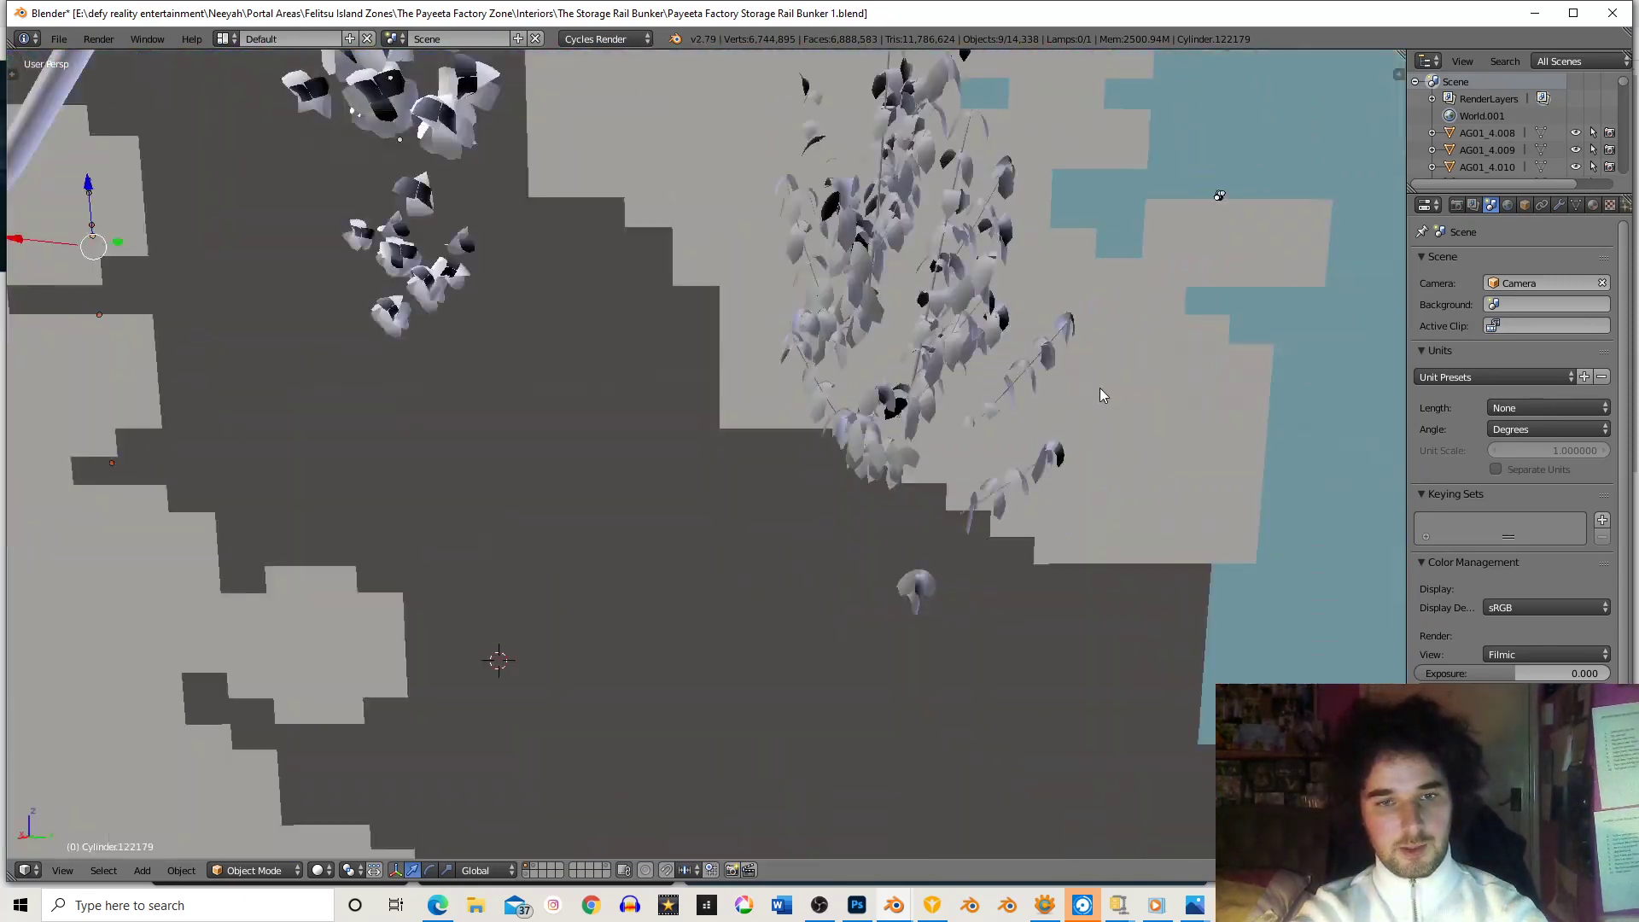
scroll(879, 372, down, 2)
shift+middle_drag(758, 389, 954, 418)
scroll(955, 417, up, 4)
scroll(970, 316, up, 3)
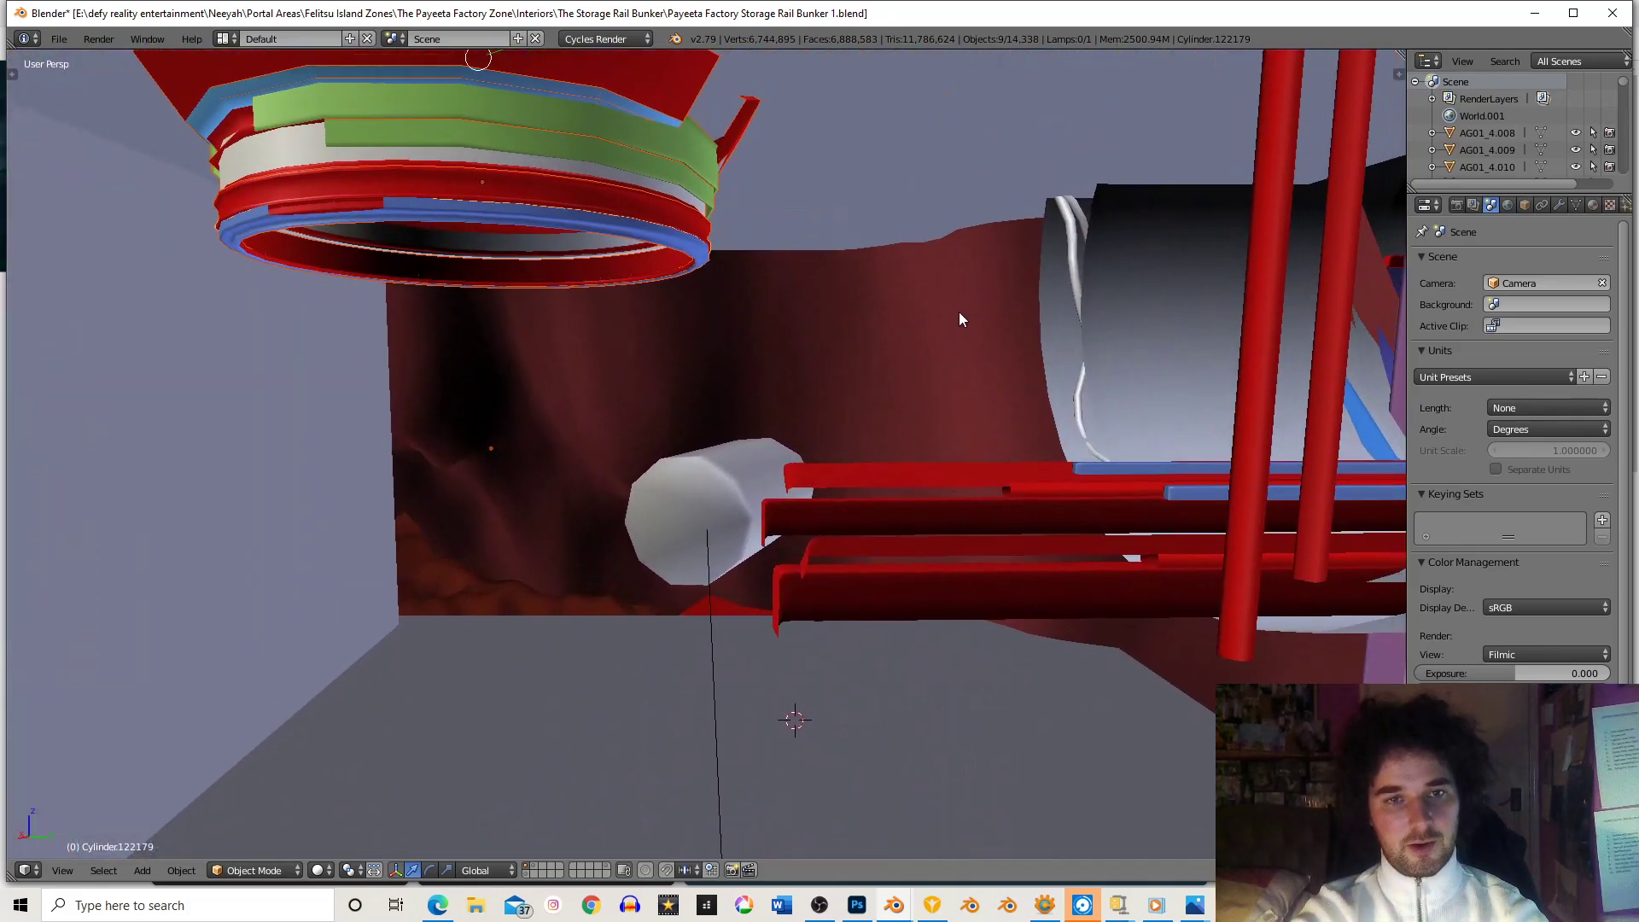
scroll(957, 350, down, 2)
shift+middle_drag(957, 334, 936, 346)
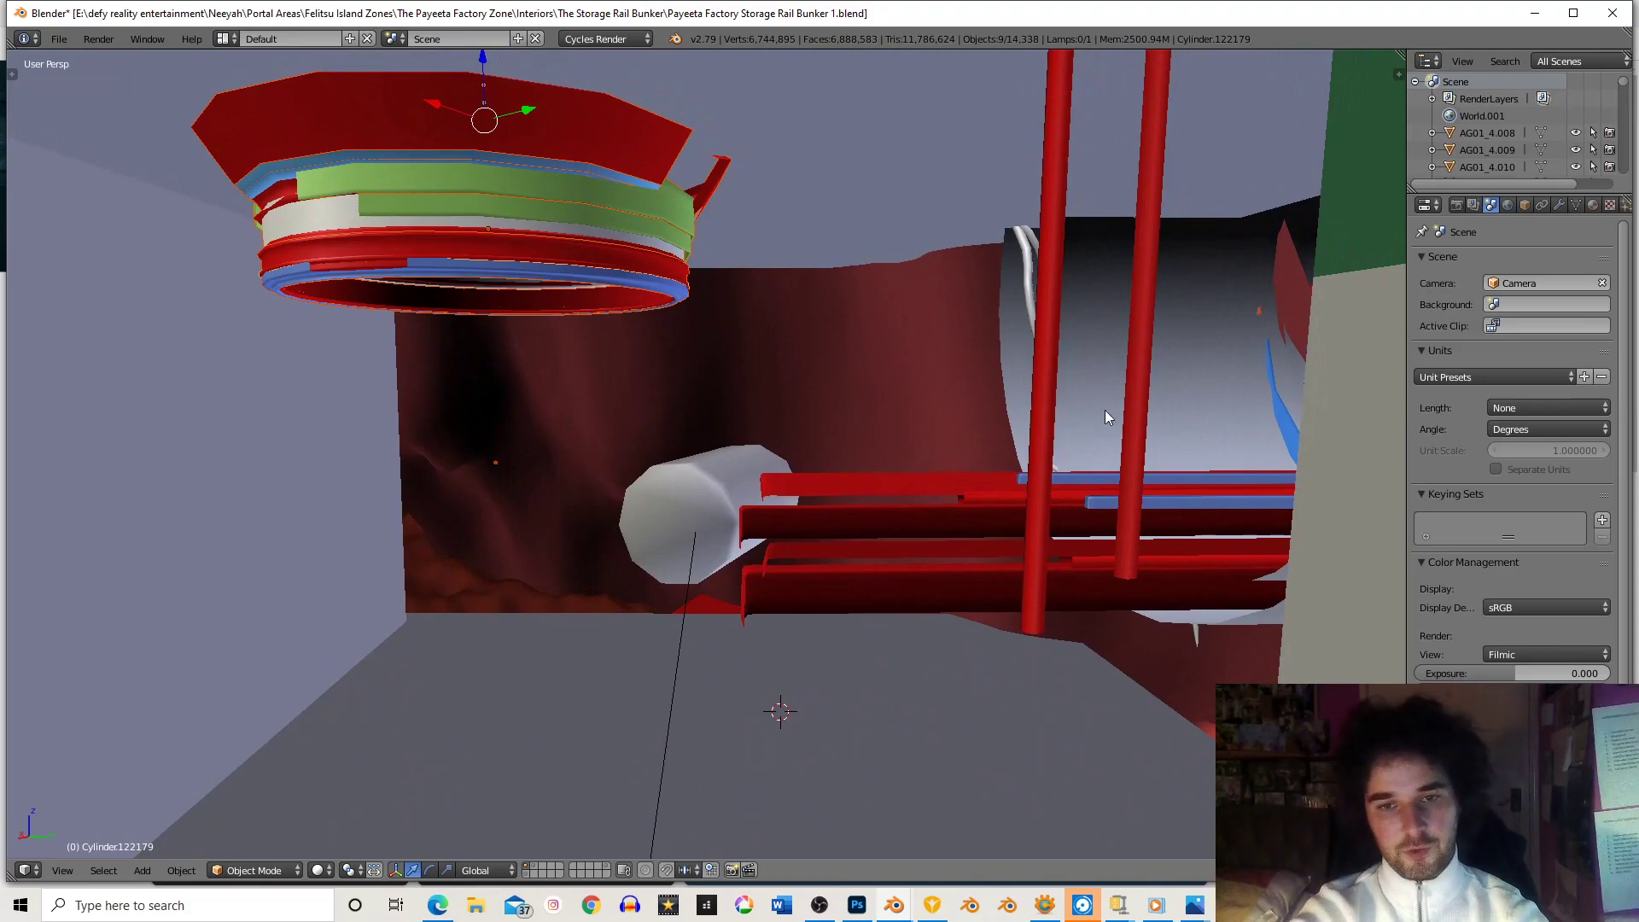
- Rotate the tower sections around the global Z axis so their unbroken rim and bands face the doorway
key(r)
key(z)
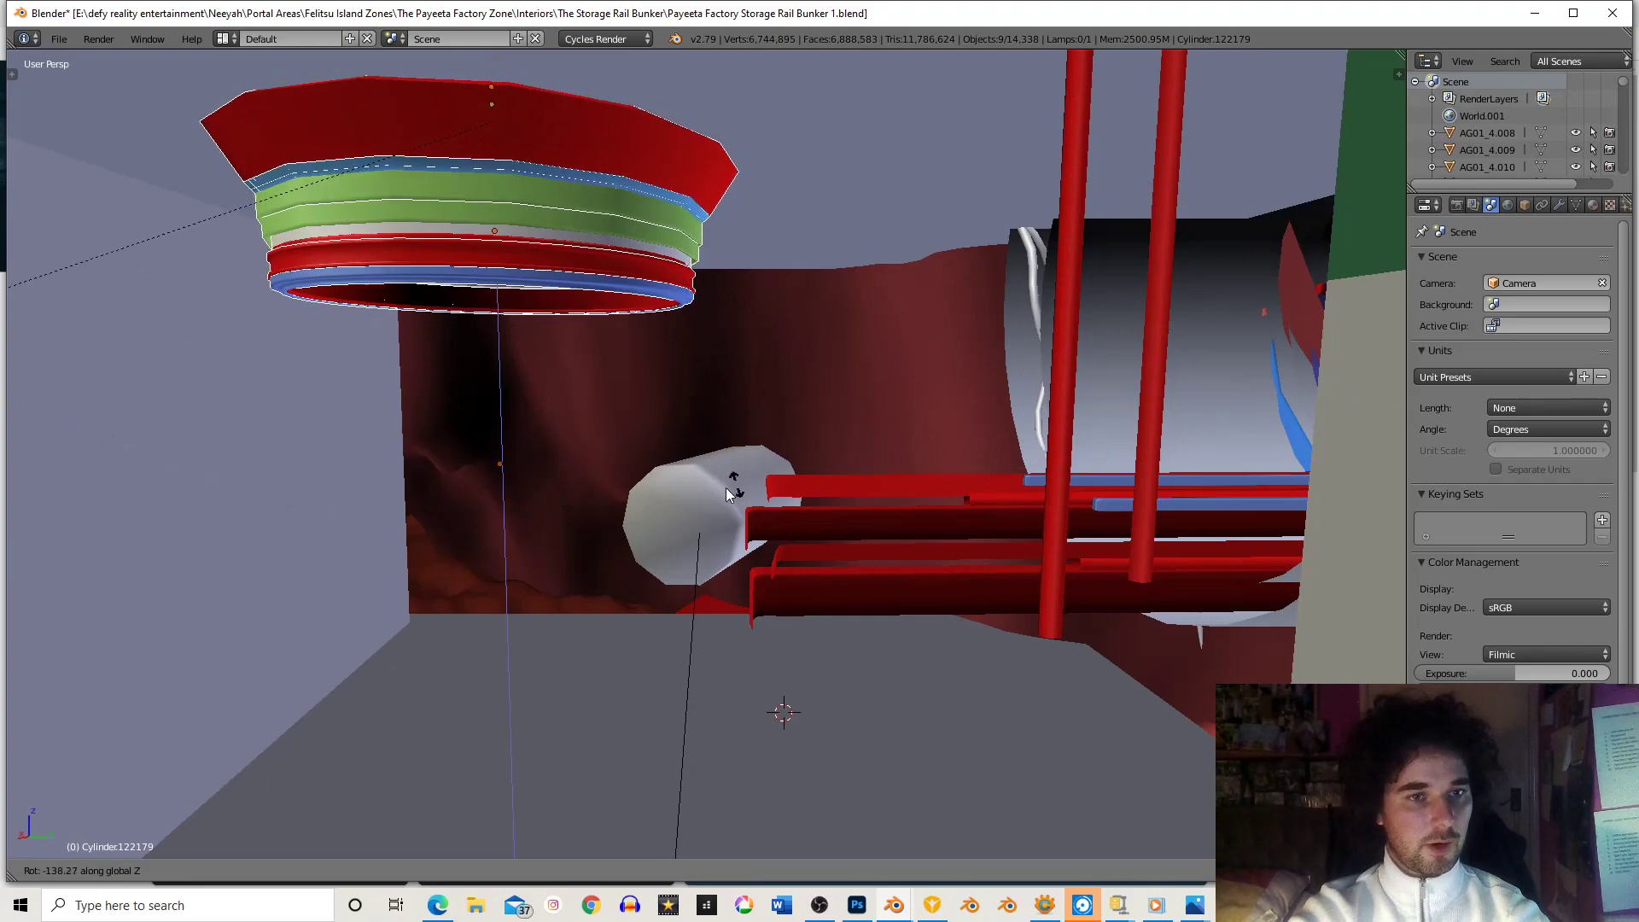
click(787, 480)
key(r)
key(z)
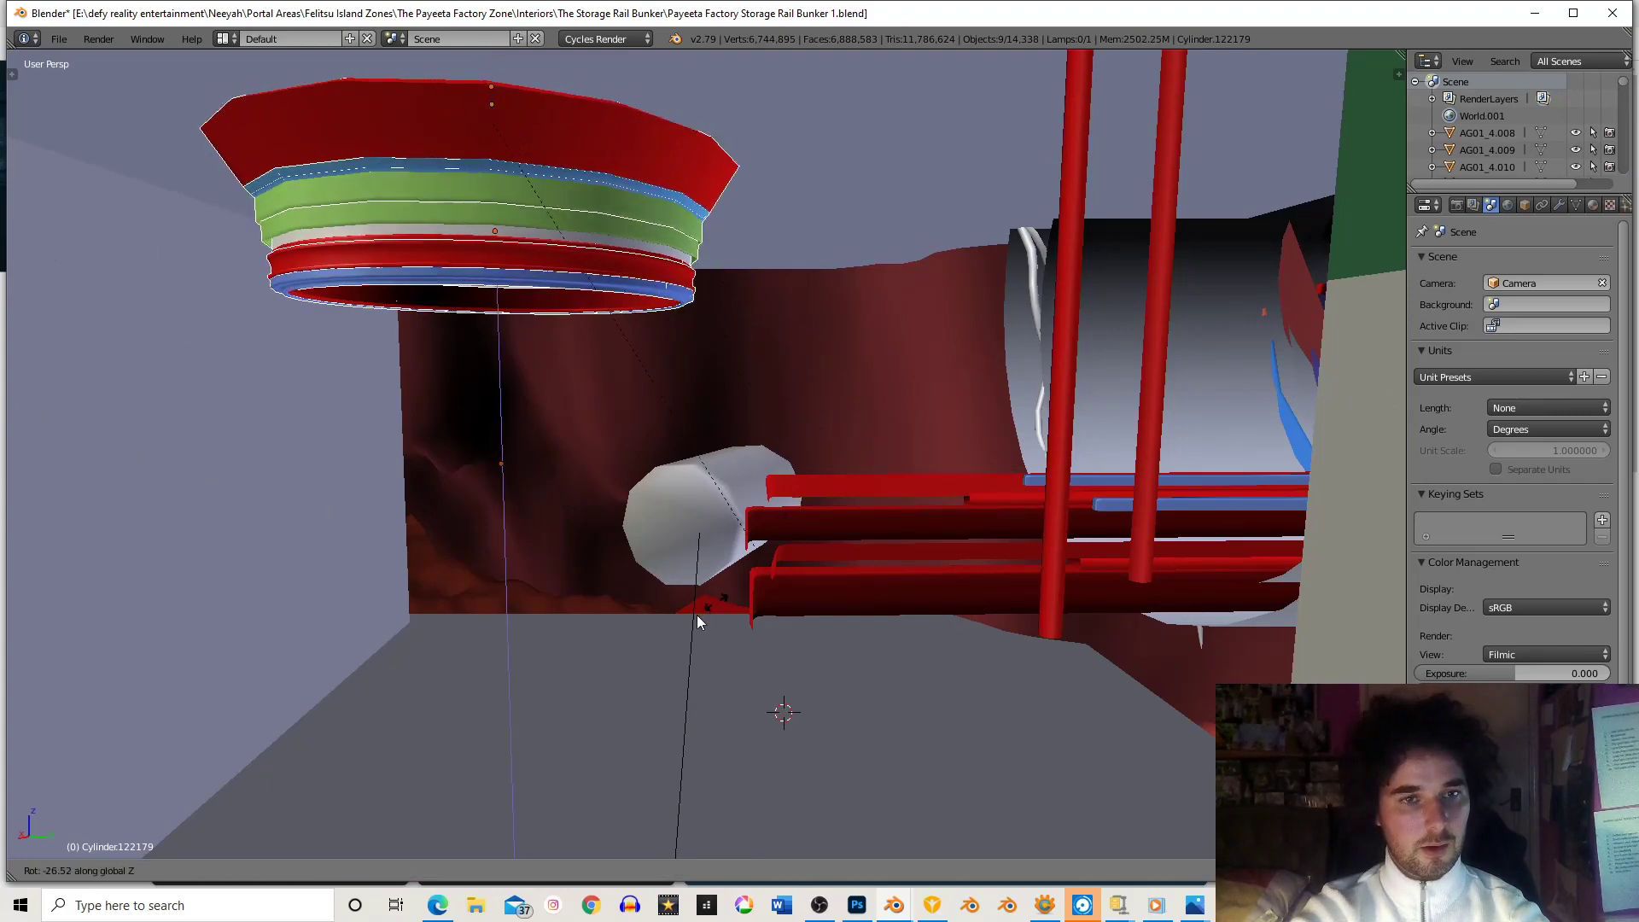
click(744, 599)
middle_drag(1039, 393, 897, 285)
middle_drag(769, 259, 750, 275)
scroll(750, 275, up, 4)
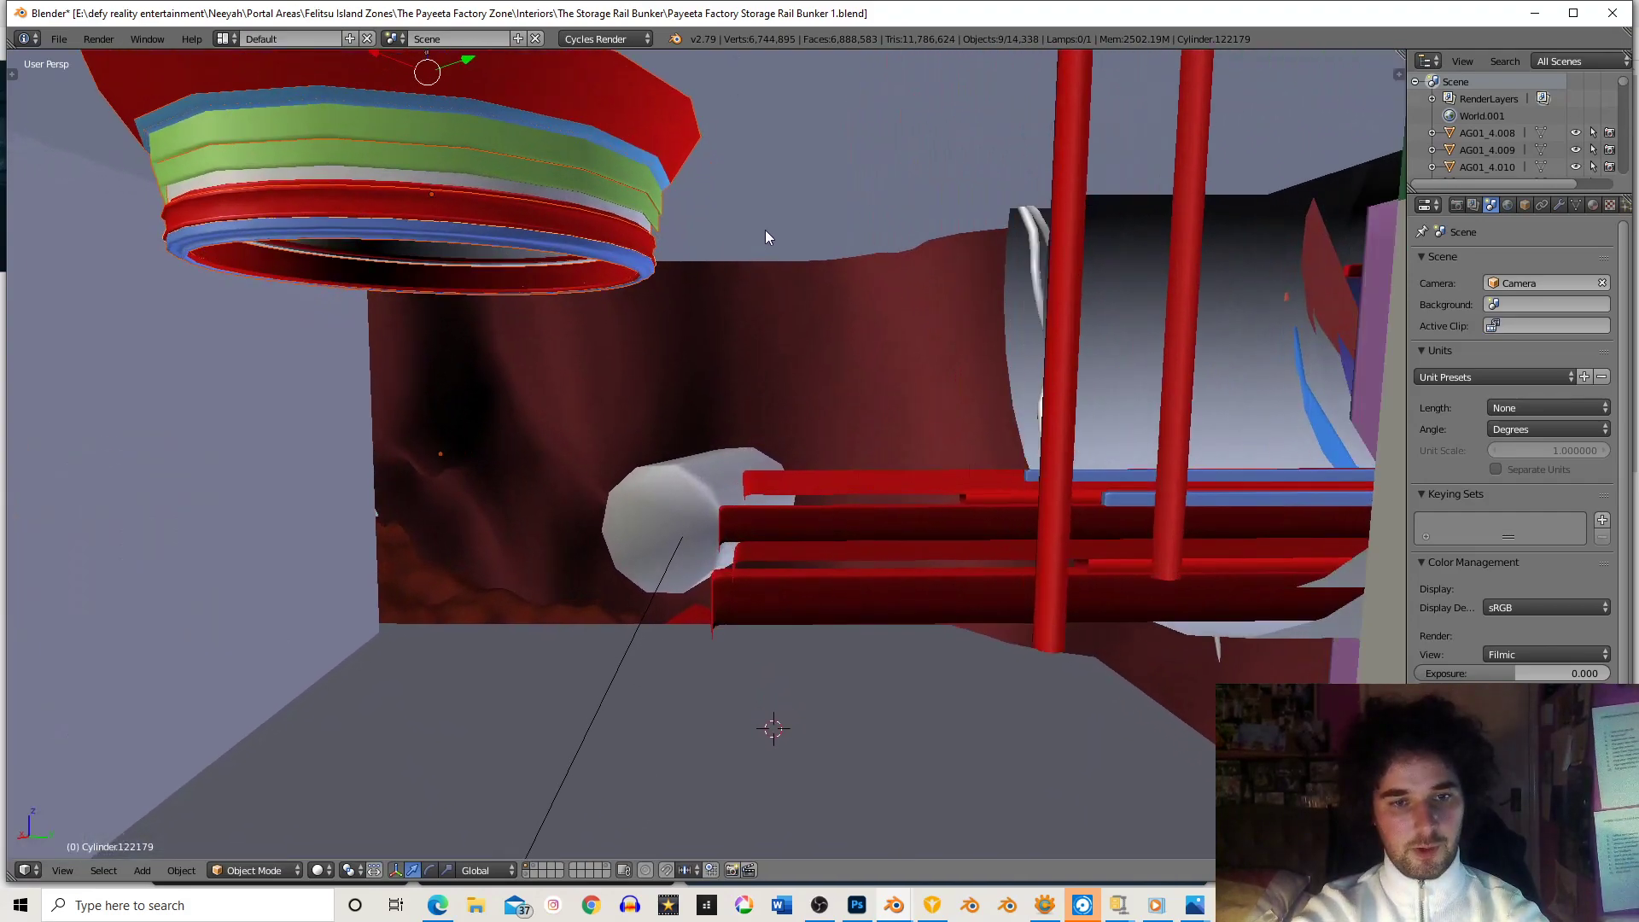
- Duplicate the side wall slab beside the large tower sections, leaving the copy in place
right_click(669, 466)
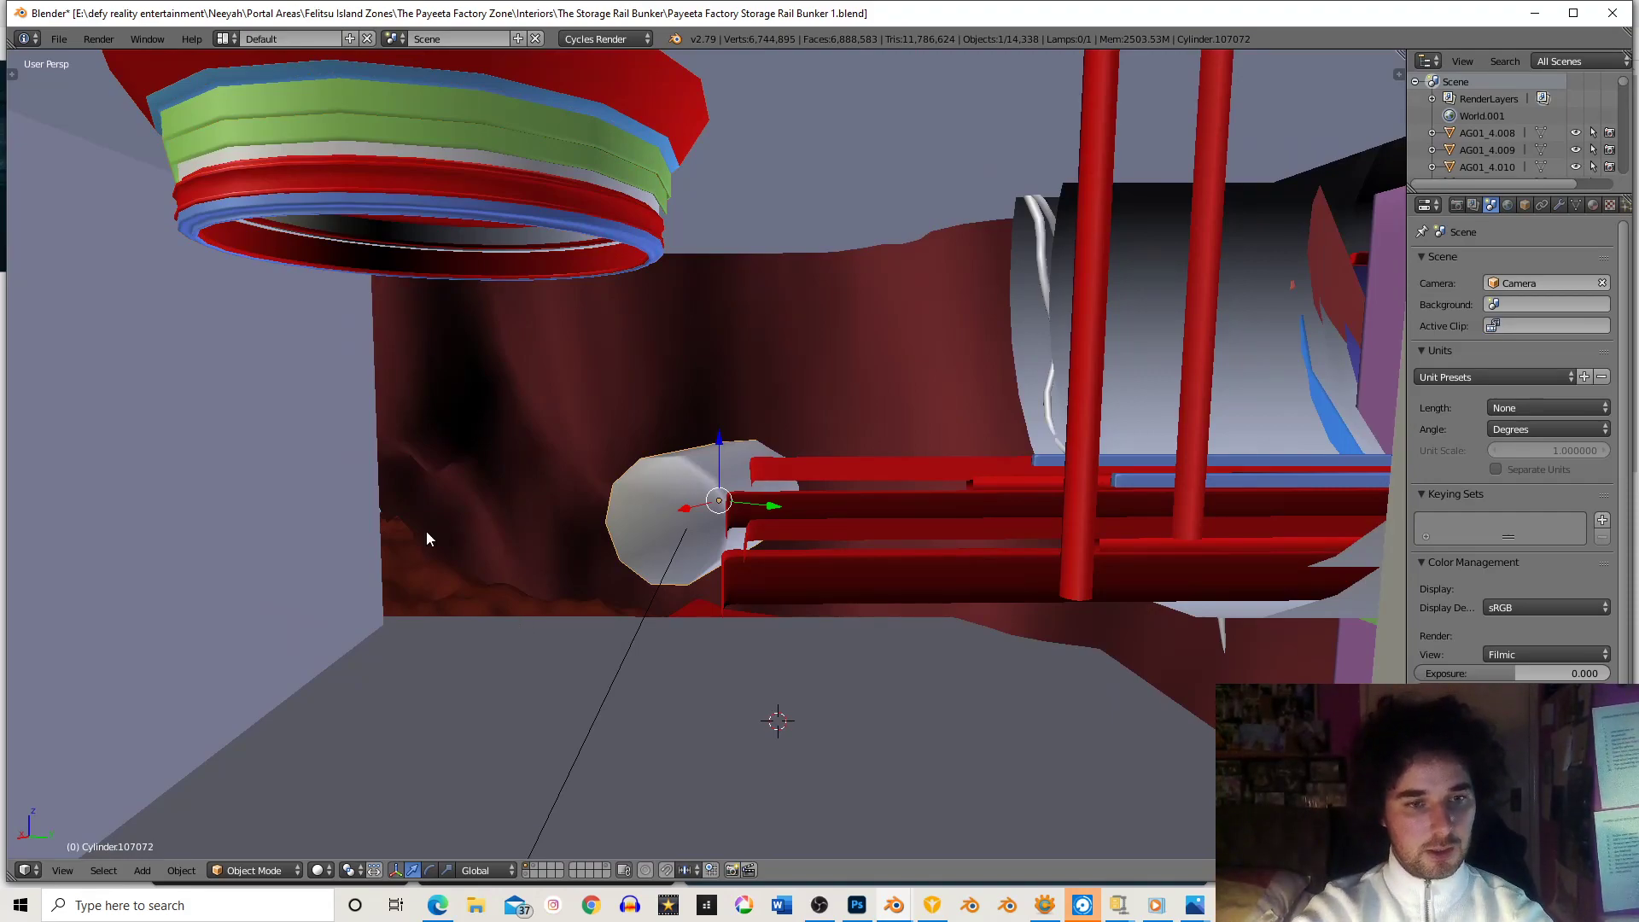
right_click(377, 490)
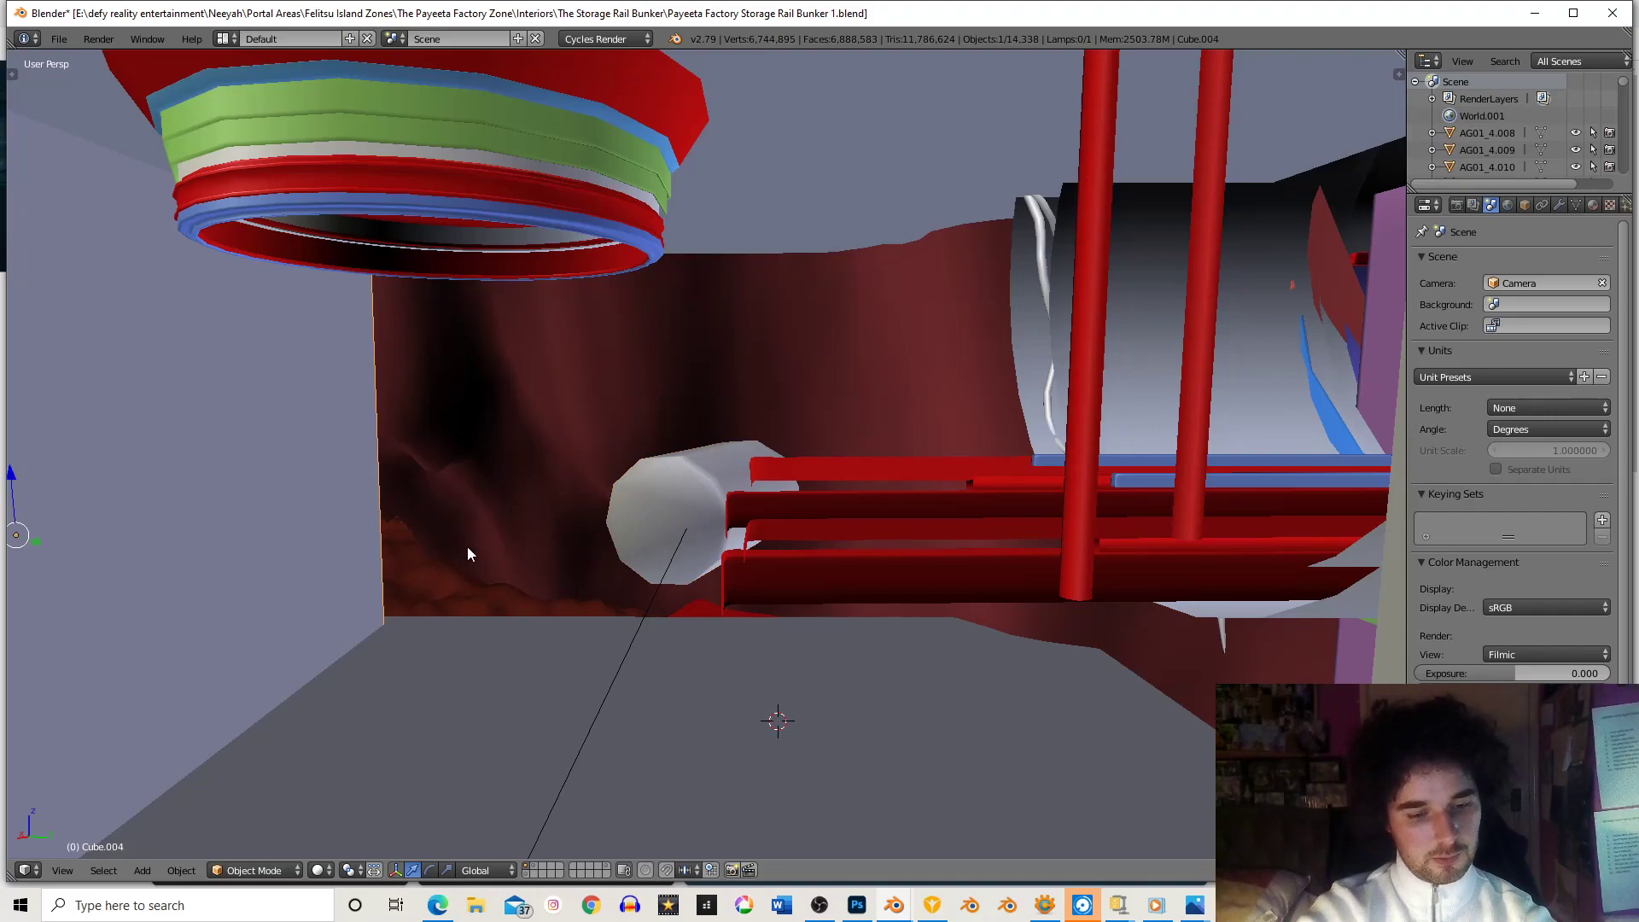
key(shift+d)
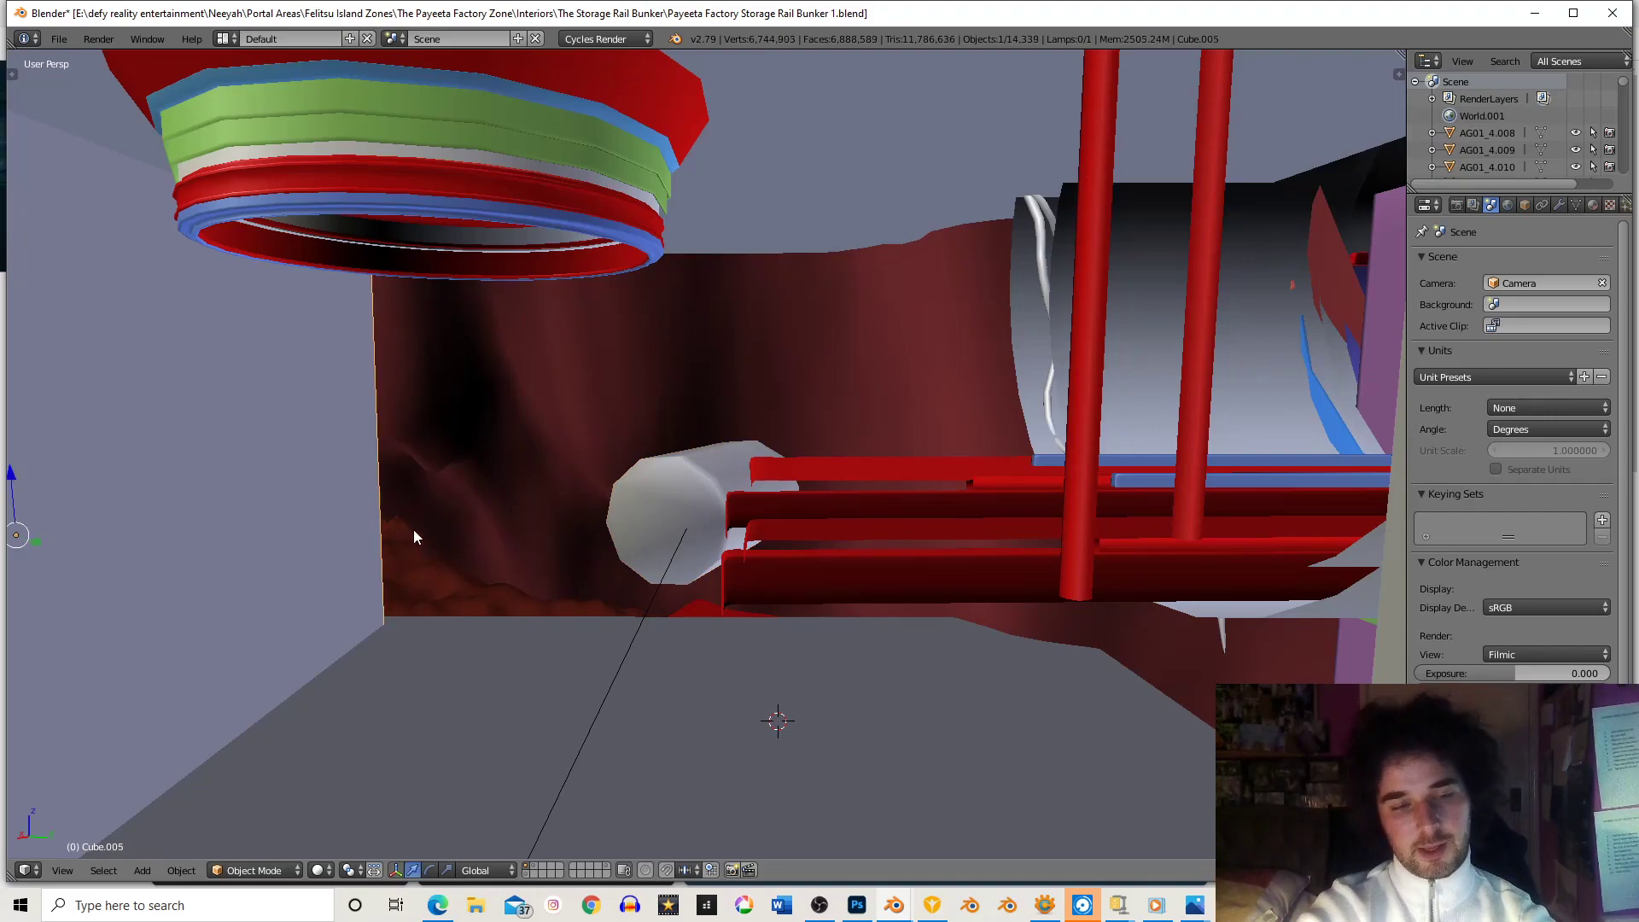
key(x)
right_click(751, 555)
key(g)
right_click(540, 528)
key(g)
key(x)
key(x)
right_click(588, 546)
- Move the duplicated wall slab about 35 units along its local Z axis into the room
key(g)
key(z)
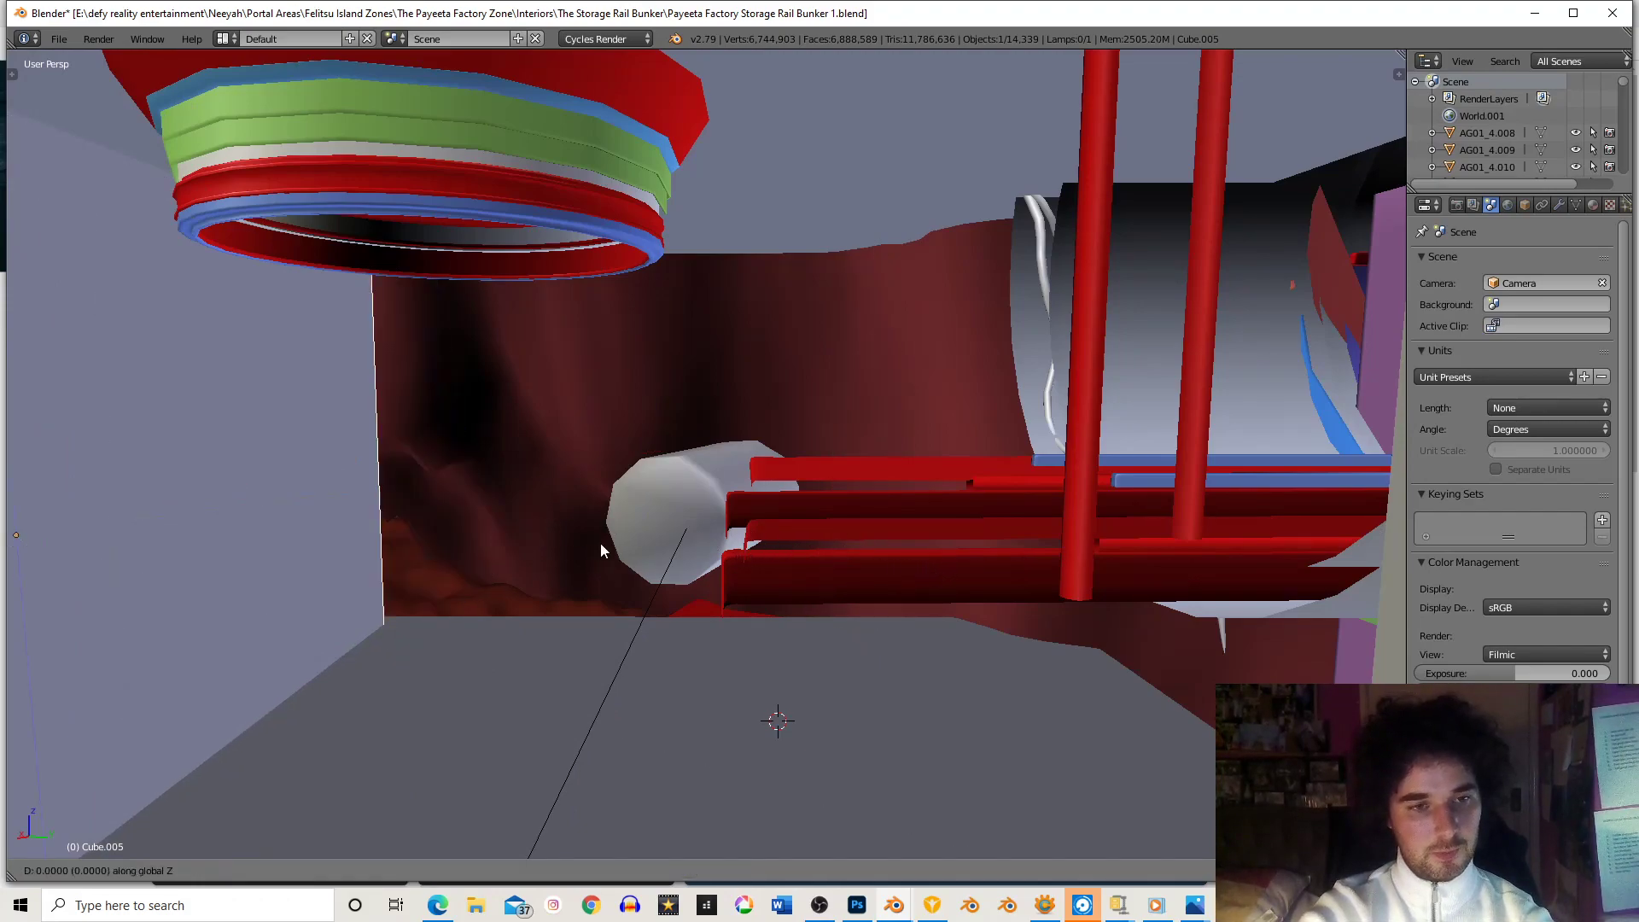
key(z)
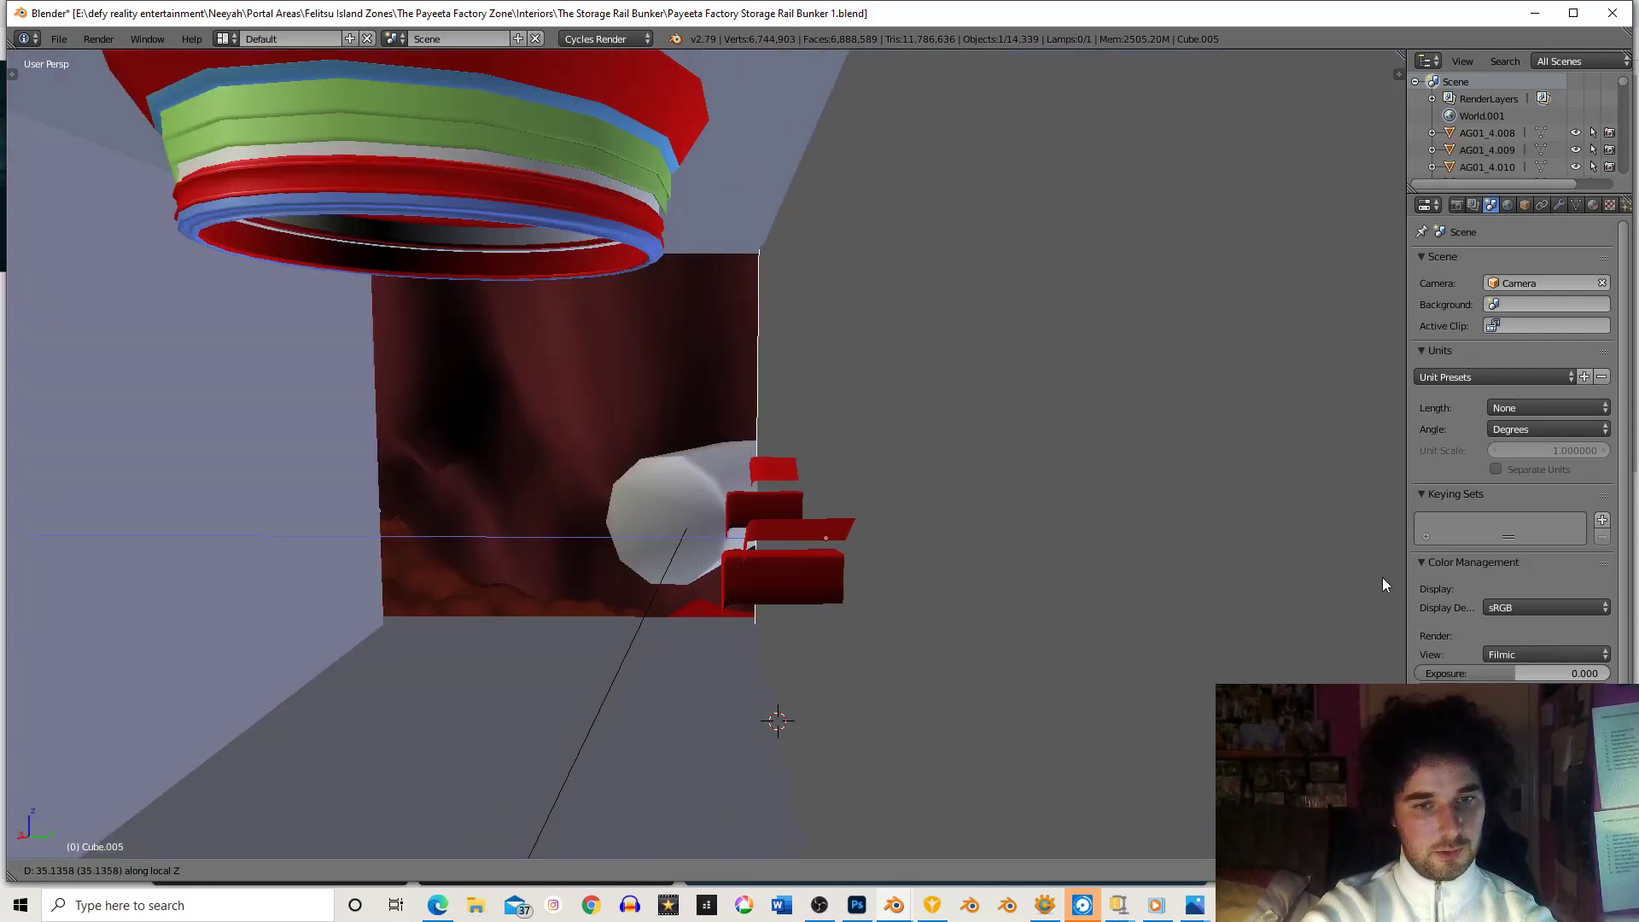
click(1375, 581)
- Scale the duplicated slab down to about 0.14 along its local X axis to form a narrow pillar, using wireframe display
scroll(929, 520, down, 2)
scroll(929, 520, down, 3)
middle_drag(929, 520, 891, 561)
scroll(932, 554, down, 5)
scroll(910, 528, down, 2)
key(z)
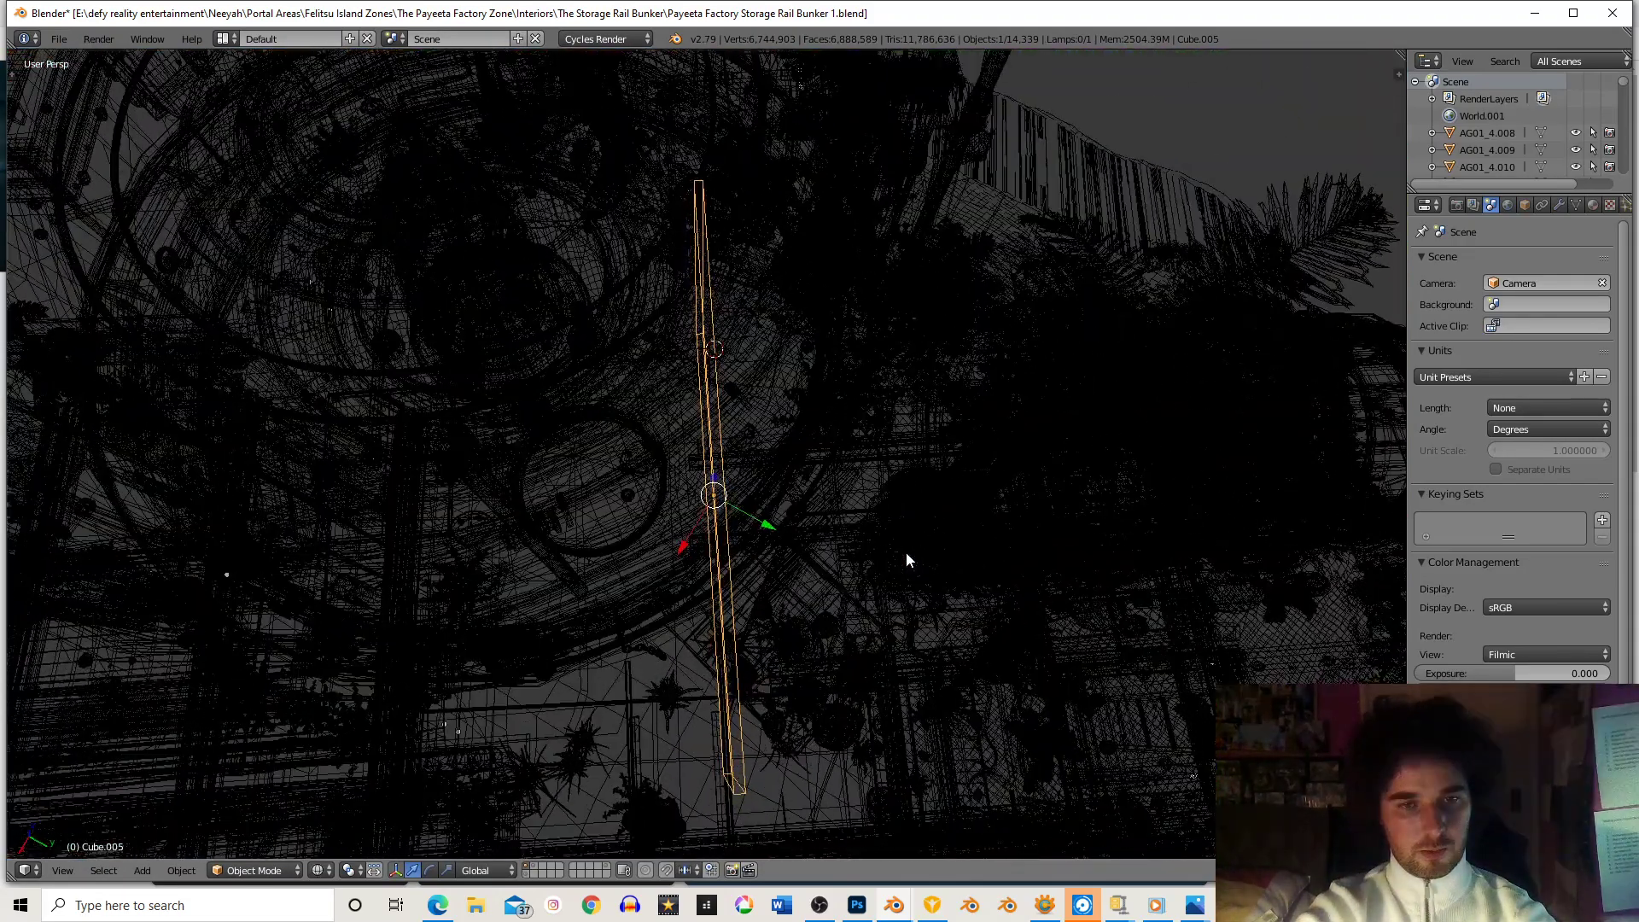
key(s)
key(y)
key(y)
key(x)
key(x)
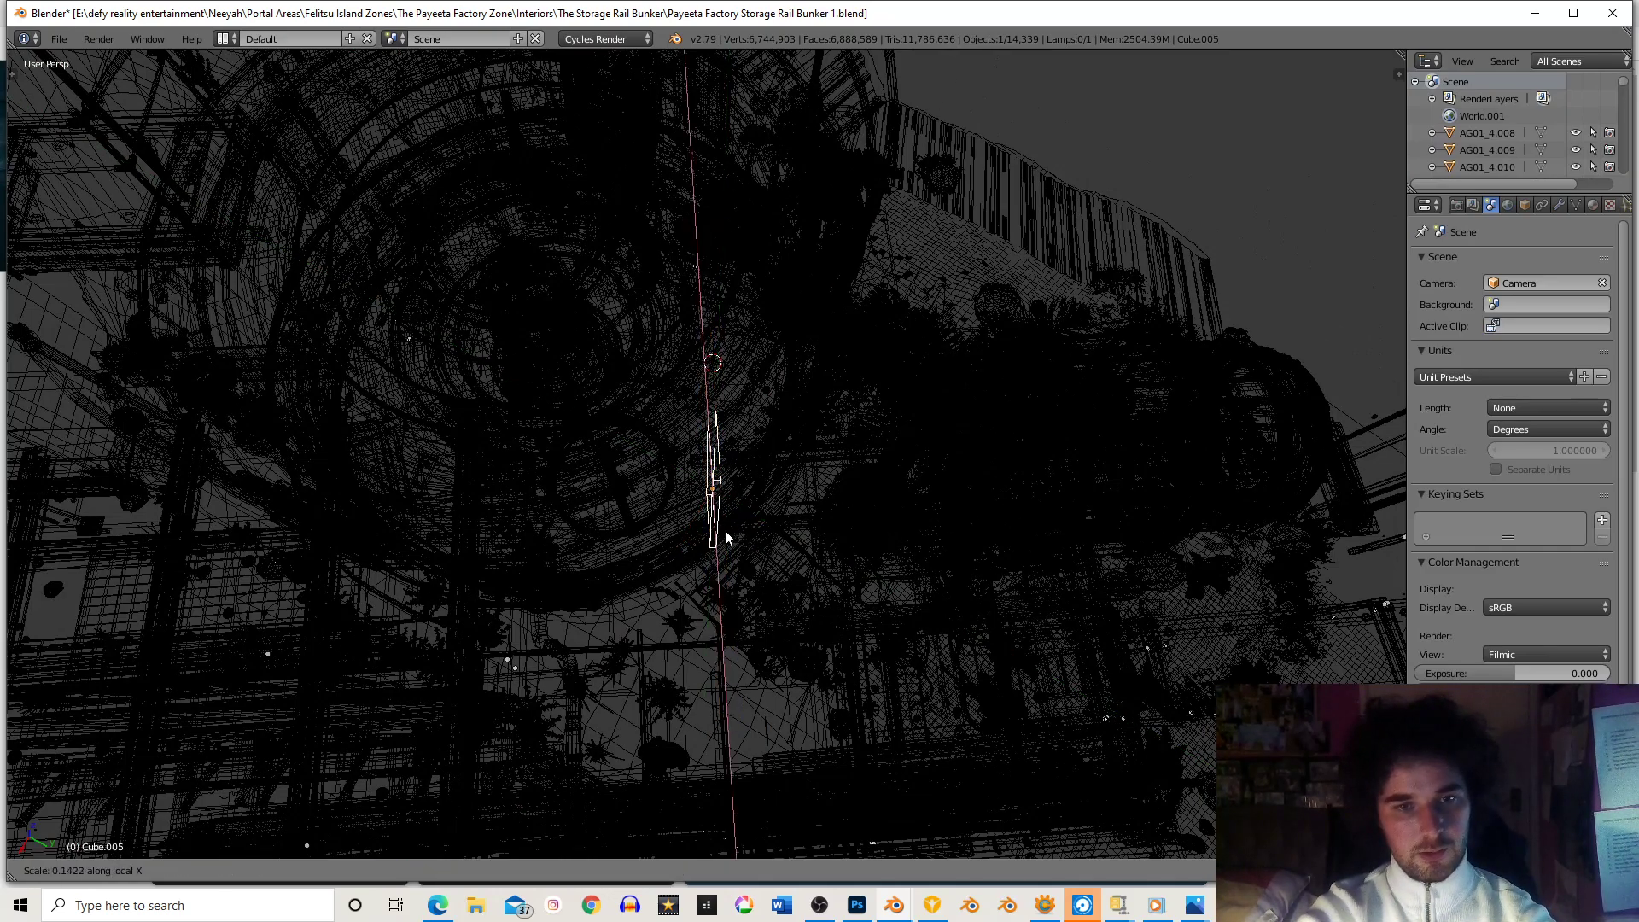
click(721, 530)
key(z)
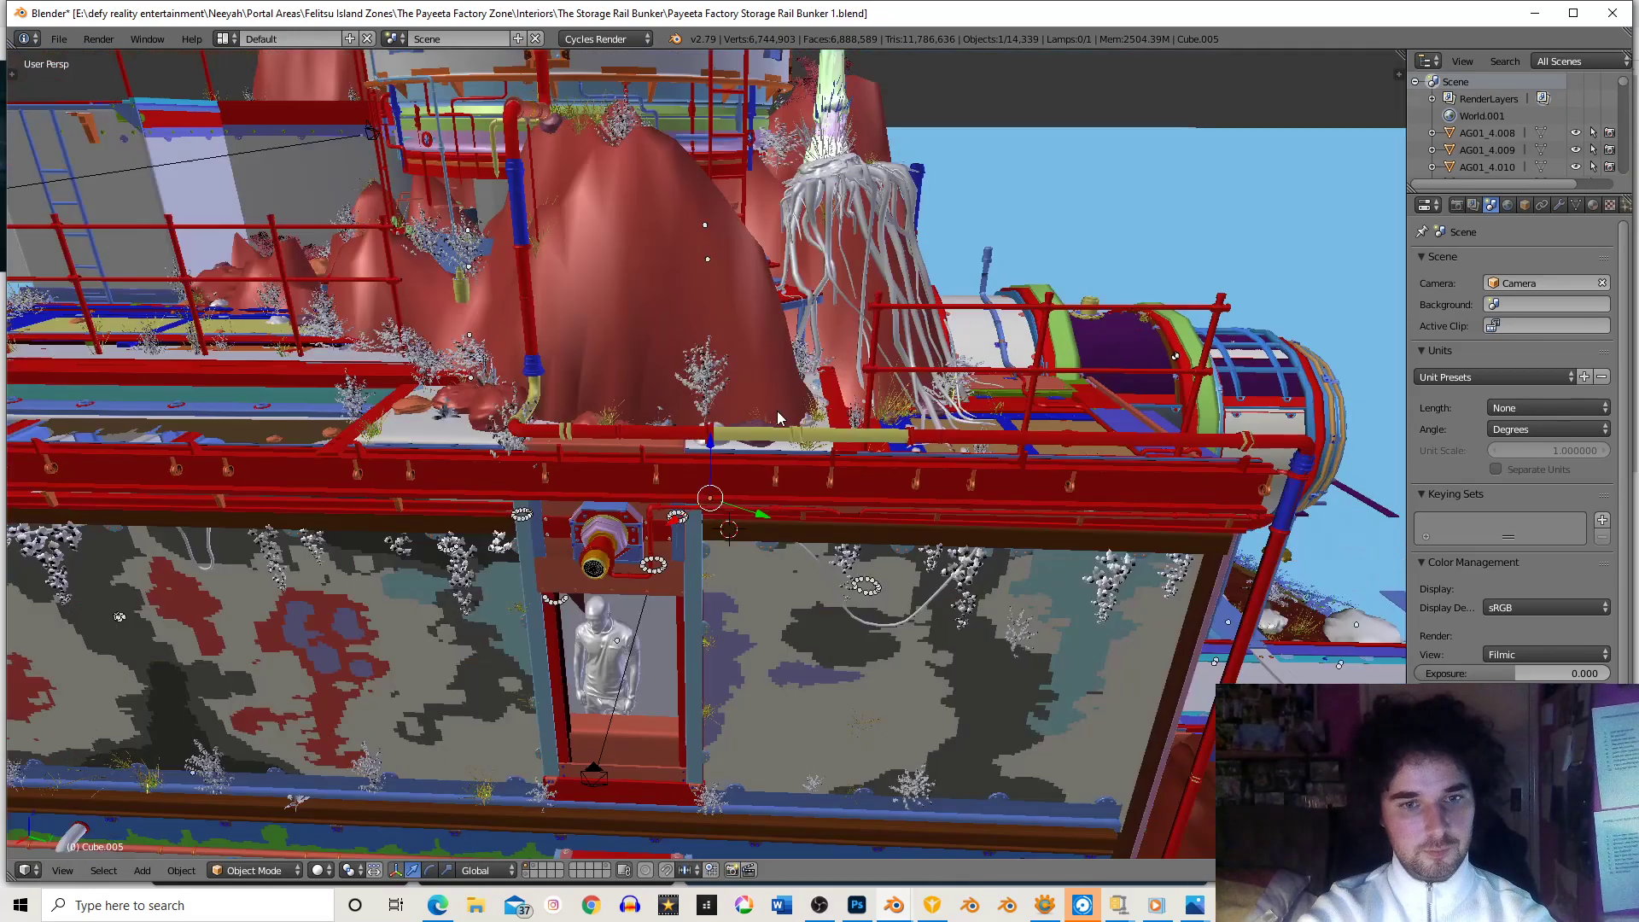
- Move the narrow pillar deeper into the room along the global X axis
scroll(776, 412, up, 4)
scroll(783, 407, up, 5)
middle_drag(833, 361, 910, 376)
key(g)
key(x)
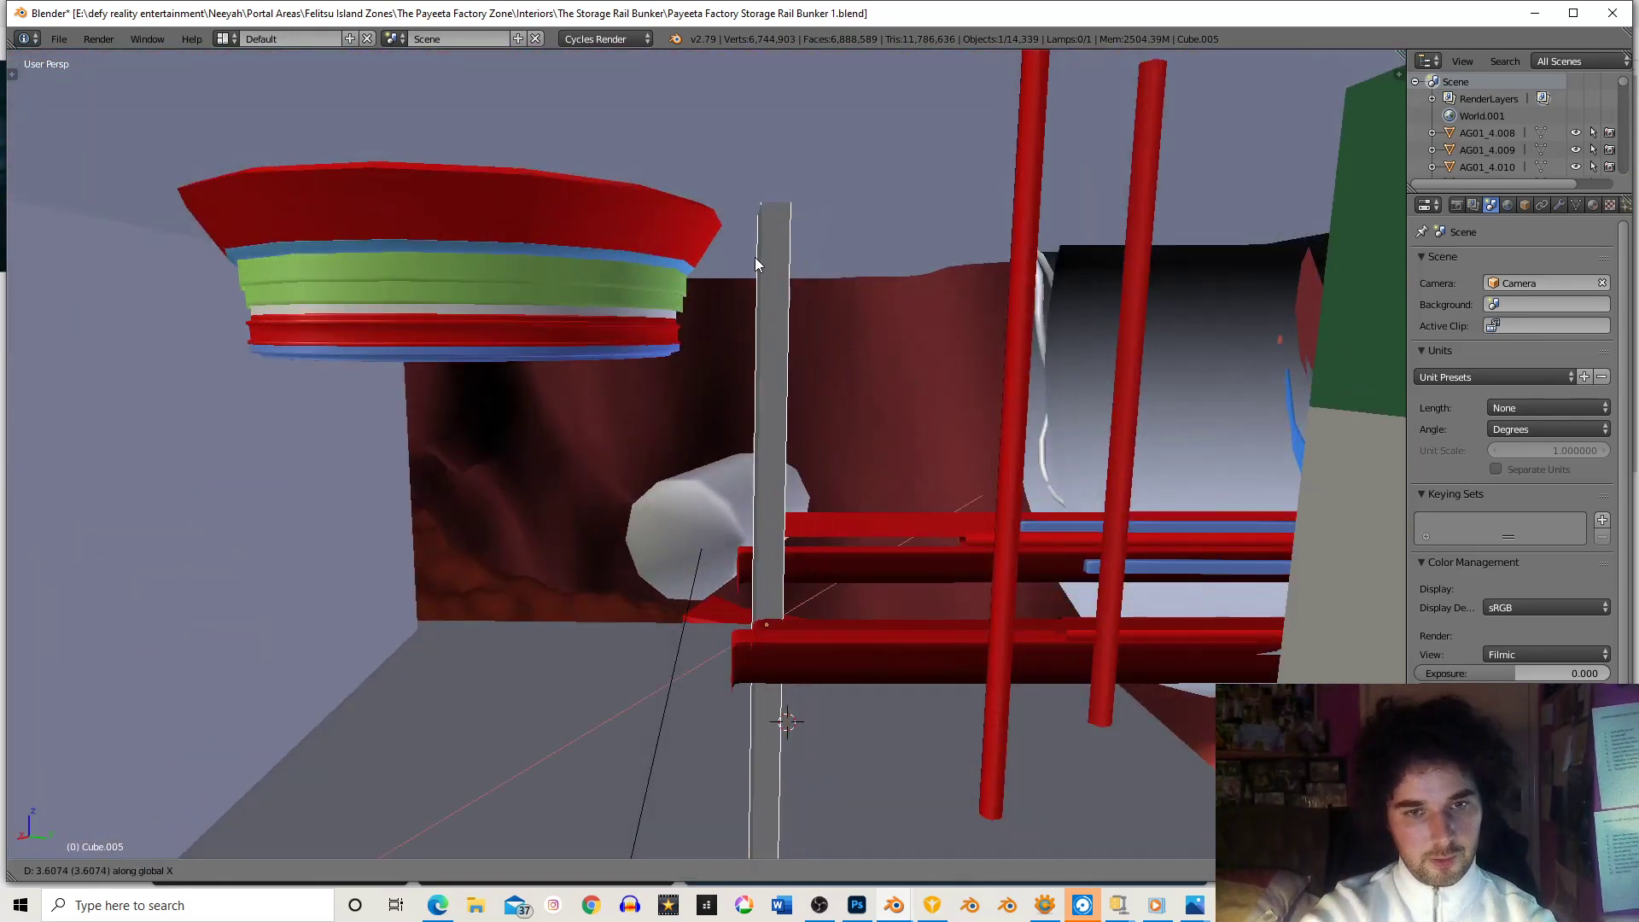
key(y)
key(x)
click(894, 126)
- Adjust the pillar along global Y and X so it stands behind the edge of the ceiling-mounted tower sections
key(g)
key(y)
click(743, 323)
key(g)
key(x)
click(751, 305)
scroll(751, 308, up, 1)
mouse_move(752, 323)
middle_down()
mouse_move(746, 336)
mouse_move(740, 319)
middle_up()
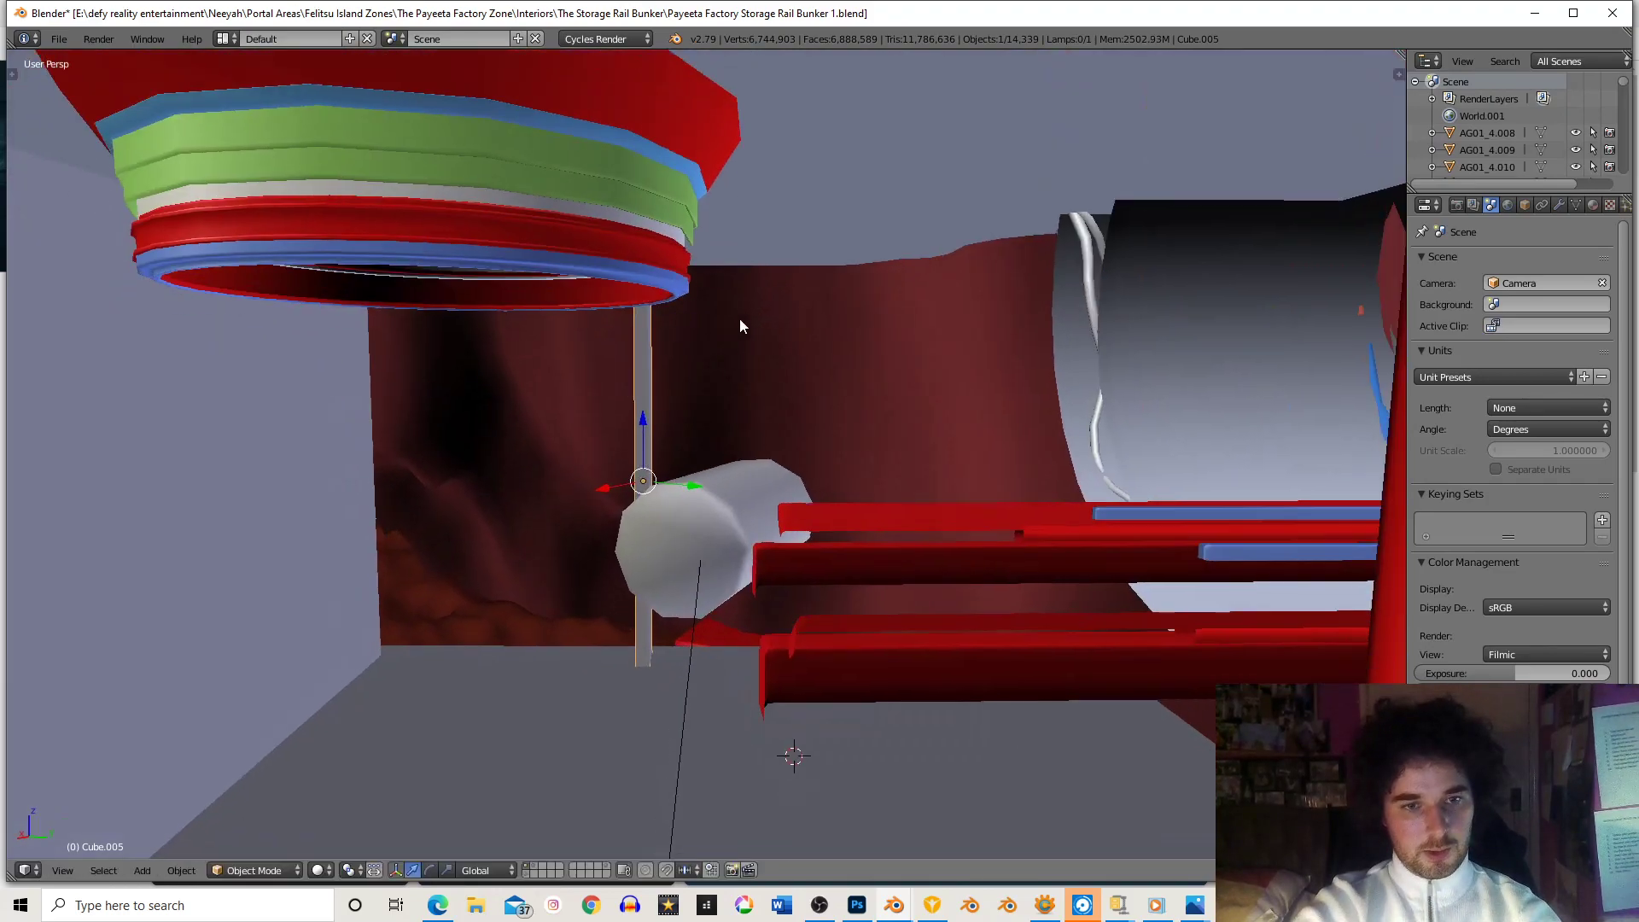
- Shorten the white cylinder by the red rails along X and slide it back along its local Z axis
scroll(740, 326, down, 2)
scroll(709, 327, down, 4)
mouse_move(705, 345)
middle_down()
mouse_move(623, 371)
mouse_move(706, 350)
middle_up()
scroll(705, 364, up, 4)
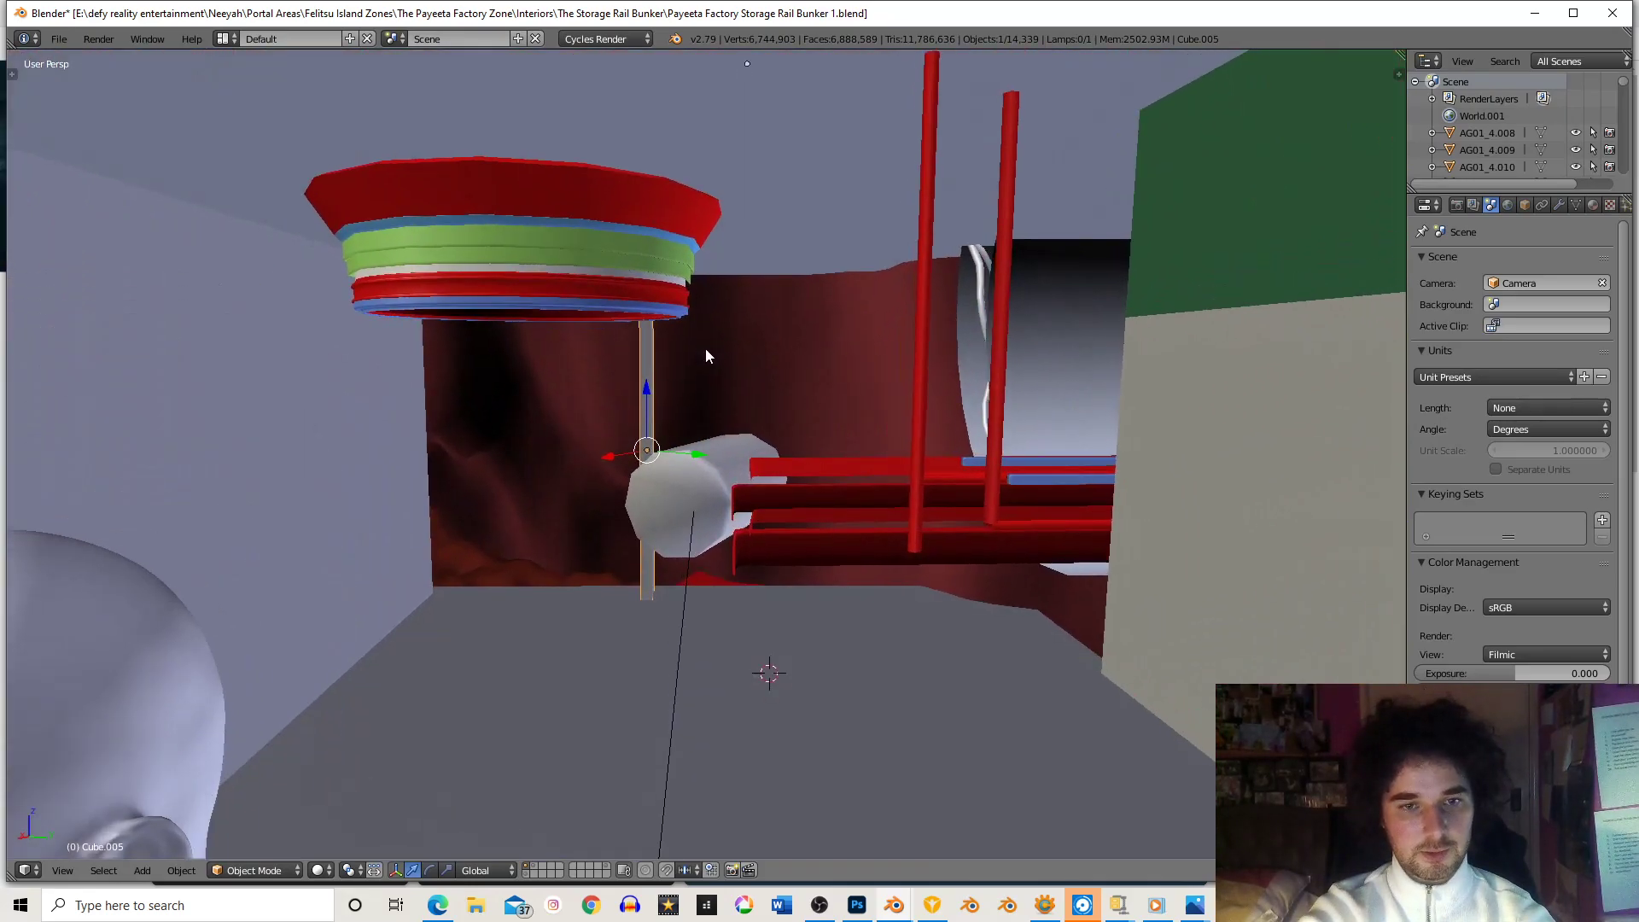
right_click(694, 480)
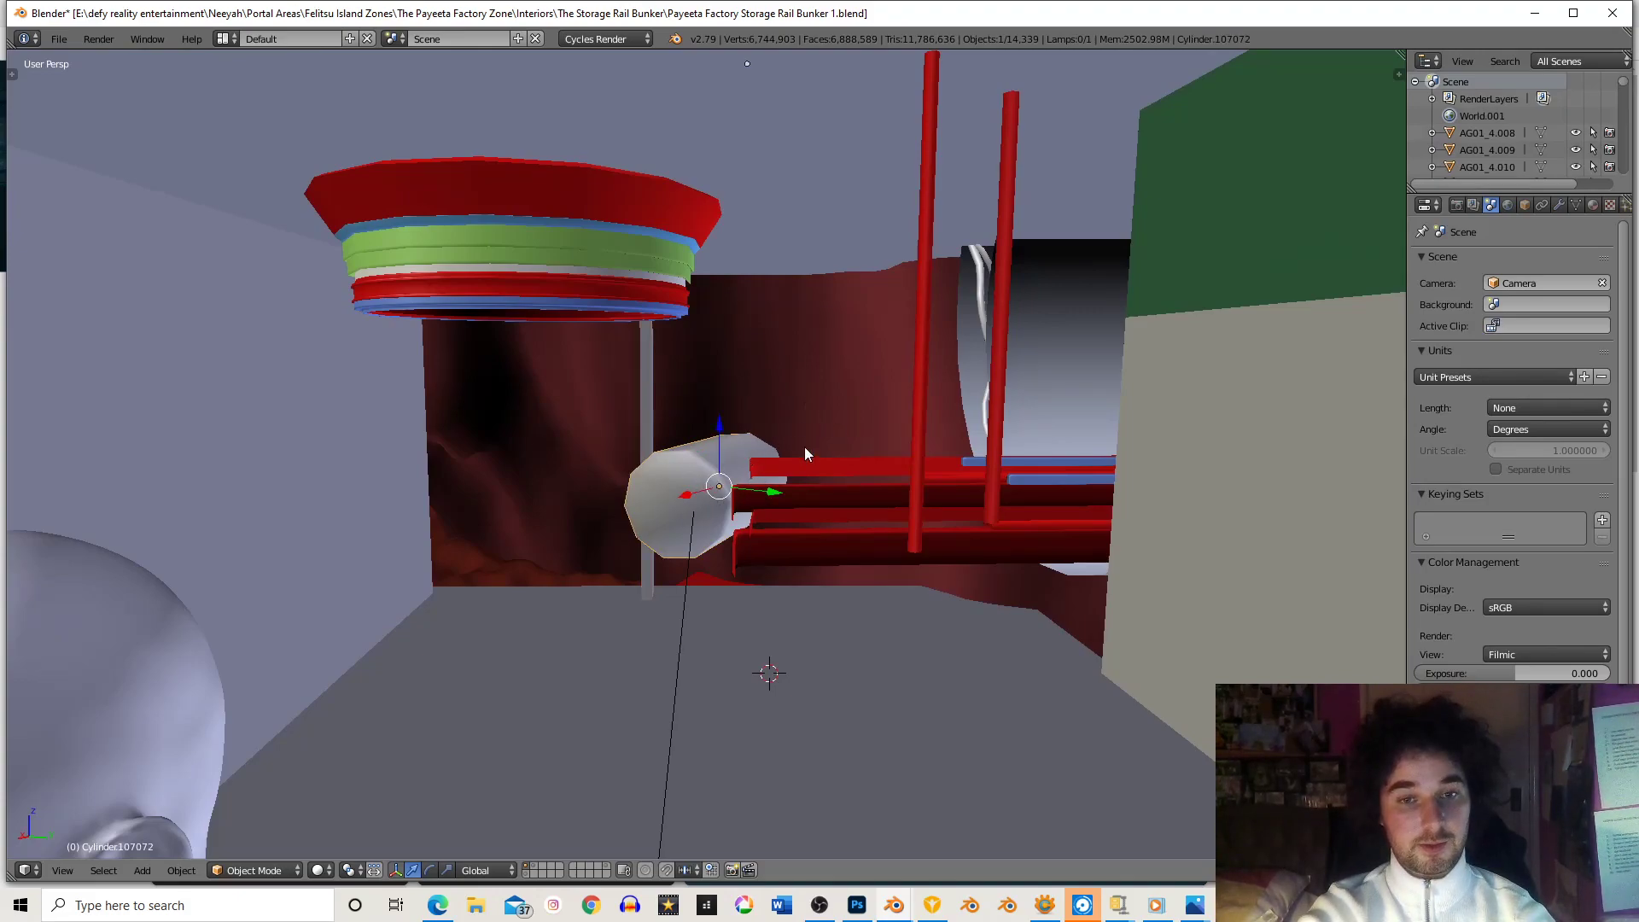
key(s)
key(z)
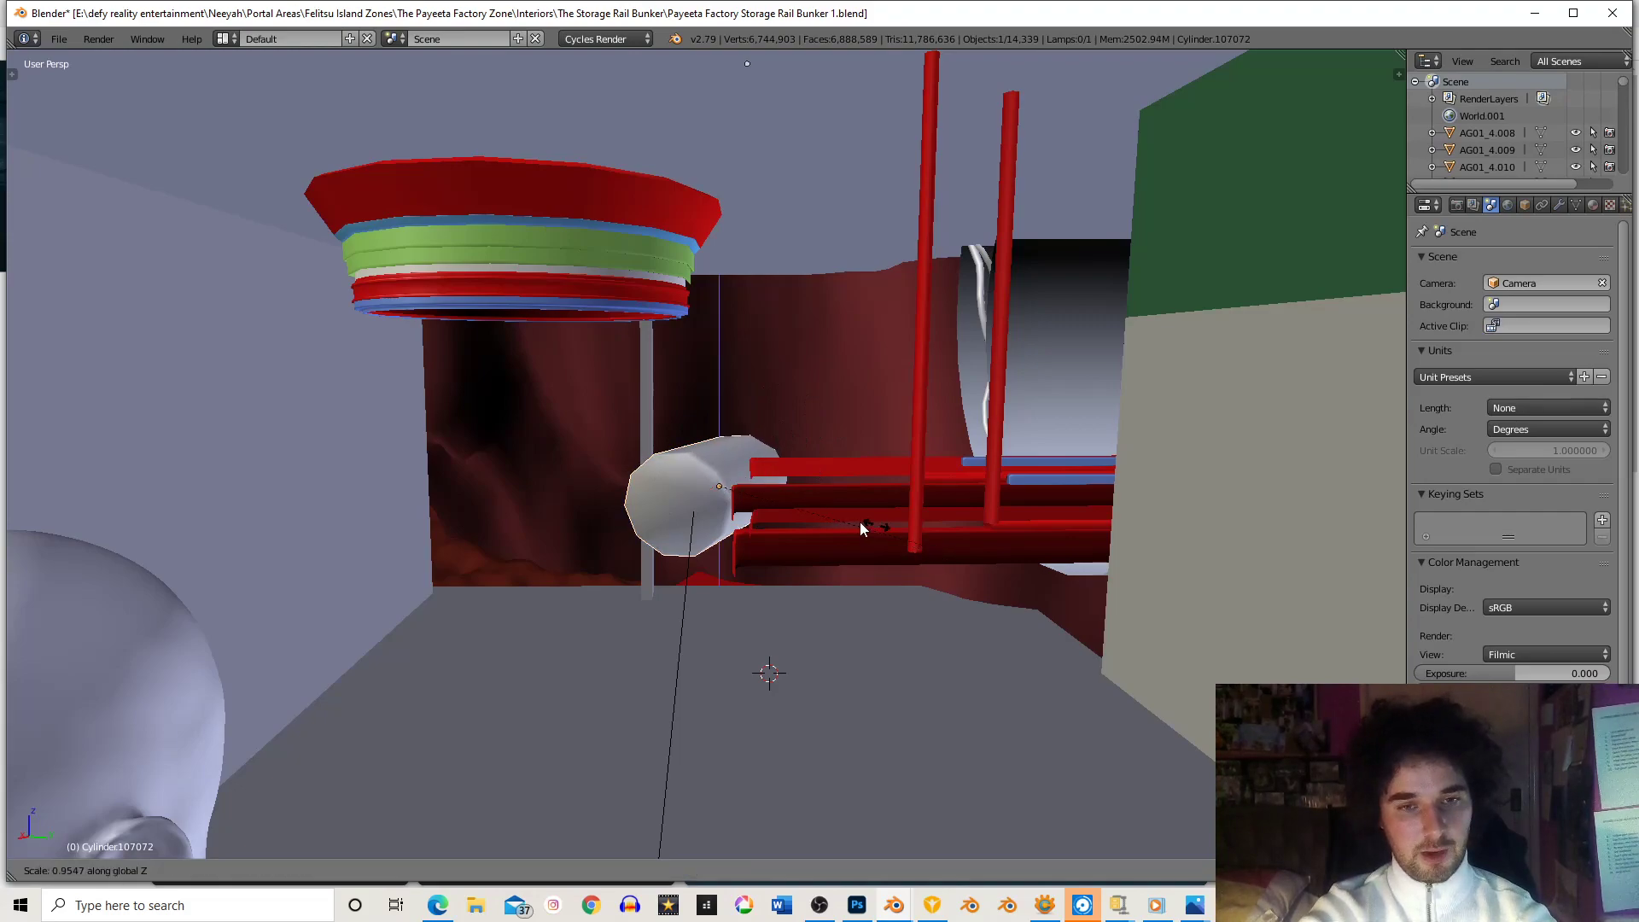
key(x)
click(762, 481)
key(g)
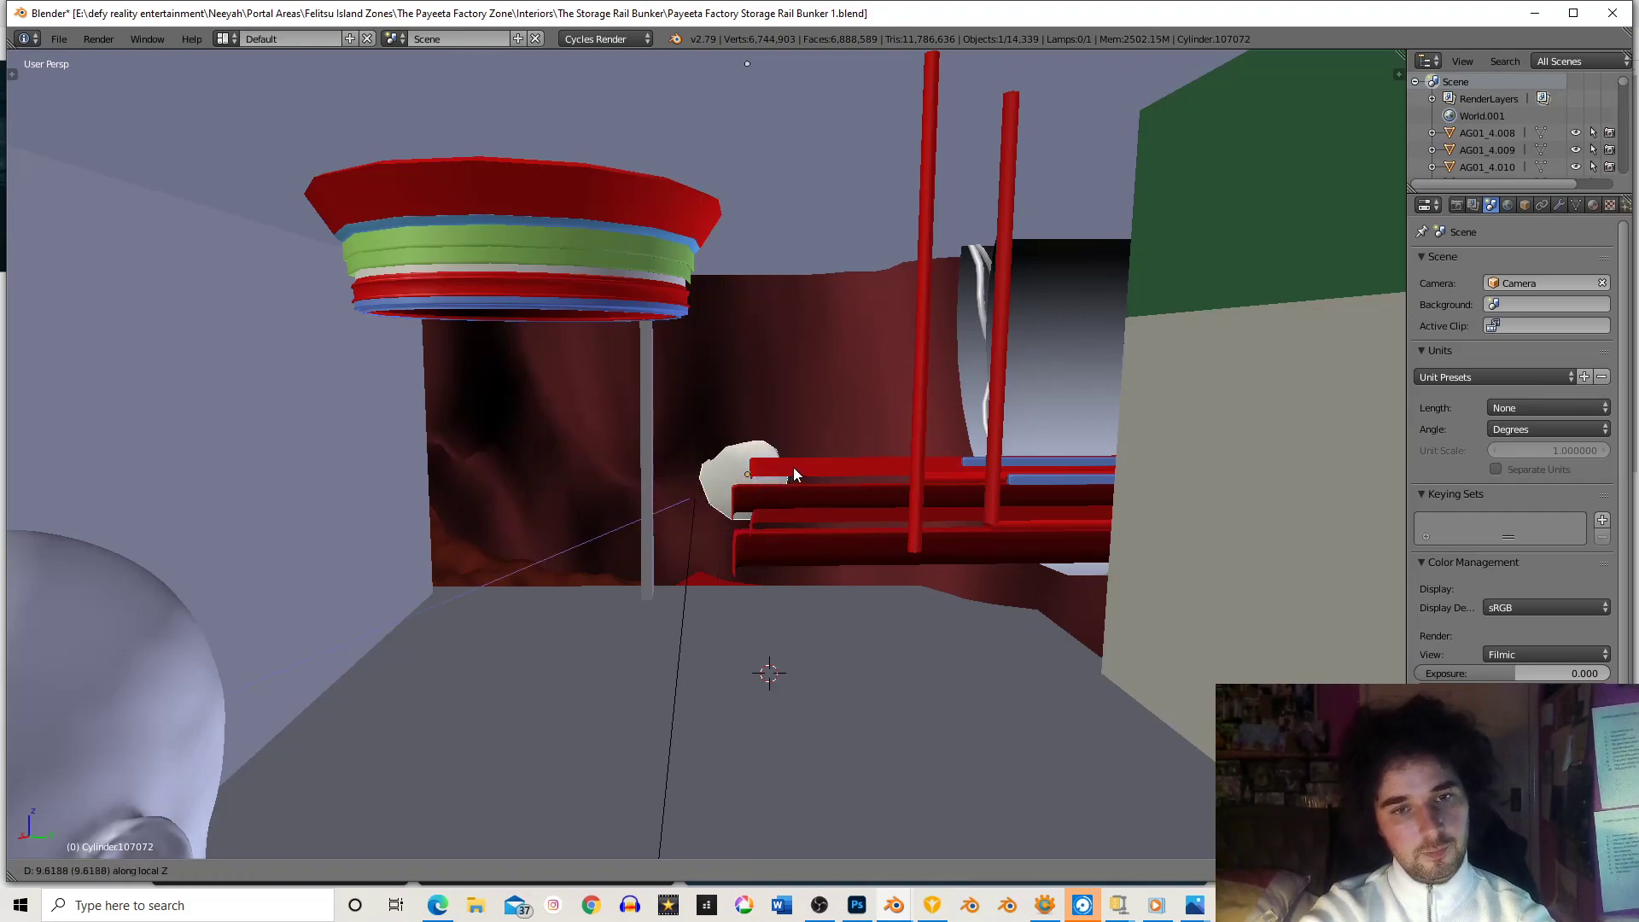
click(778, 475)
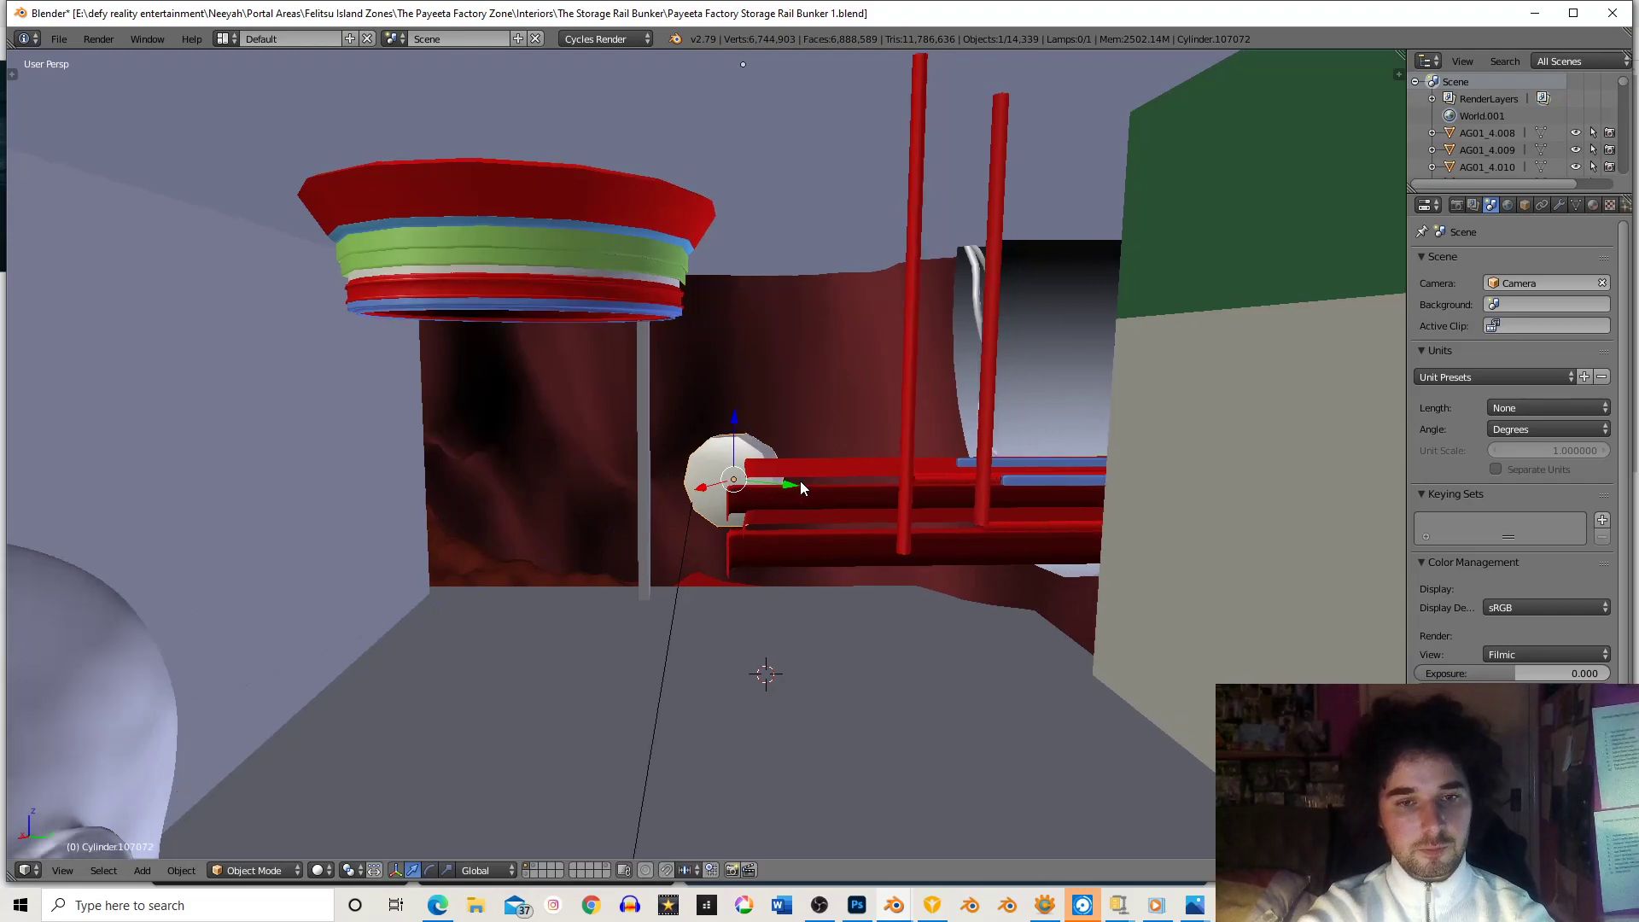
- Rotate the white cylinder at the rail ends about global Z and scale it down to about 0.83
scroll(801, 480, up, 1)
key(r)
key(z)
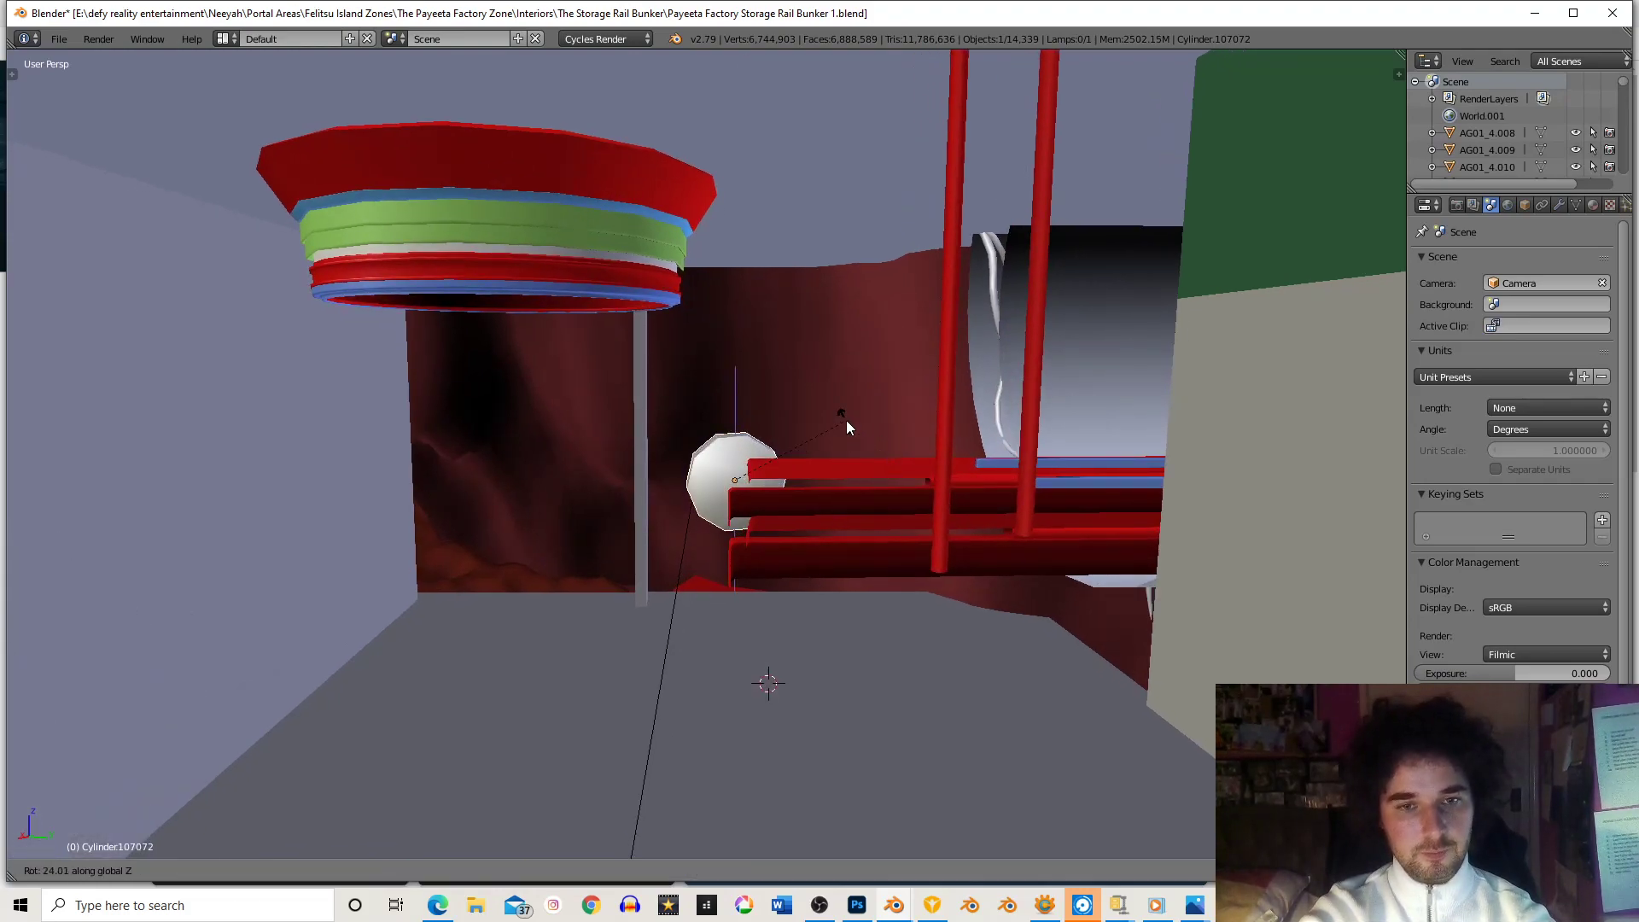
key(s)
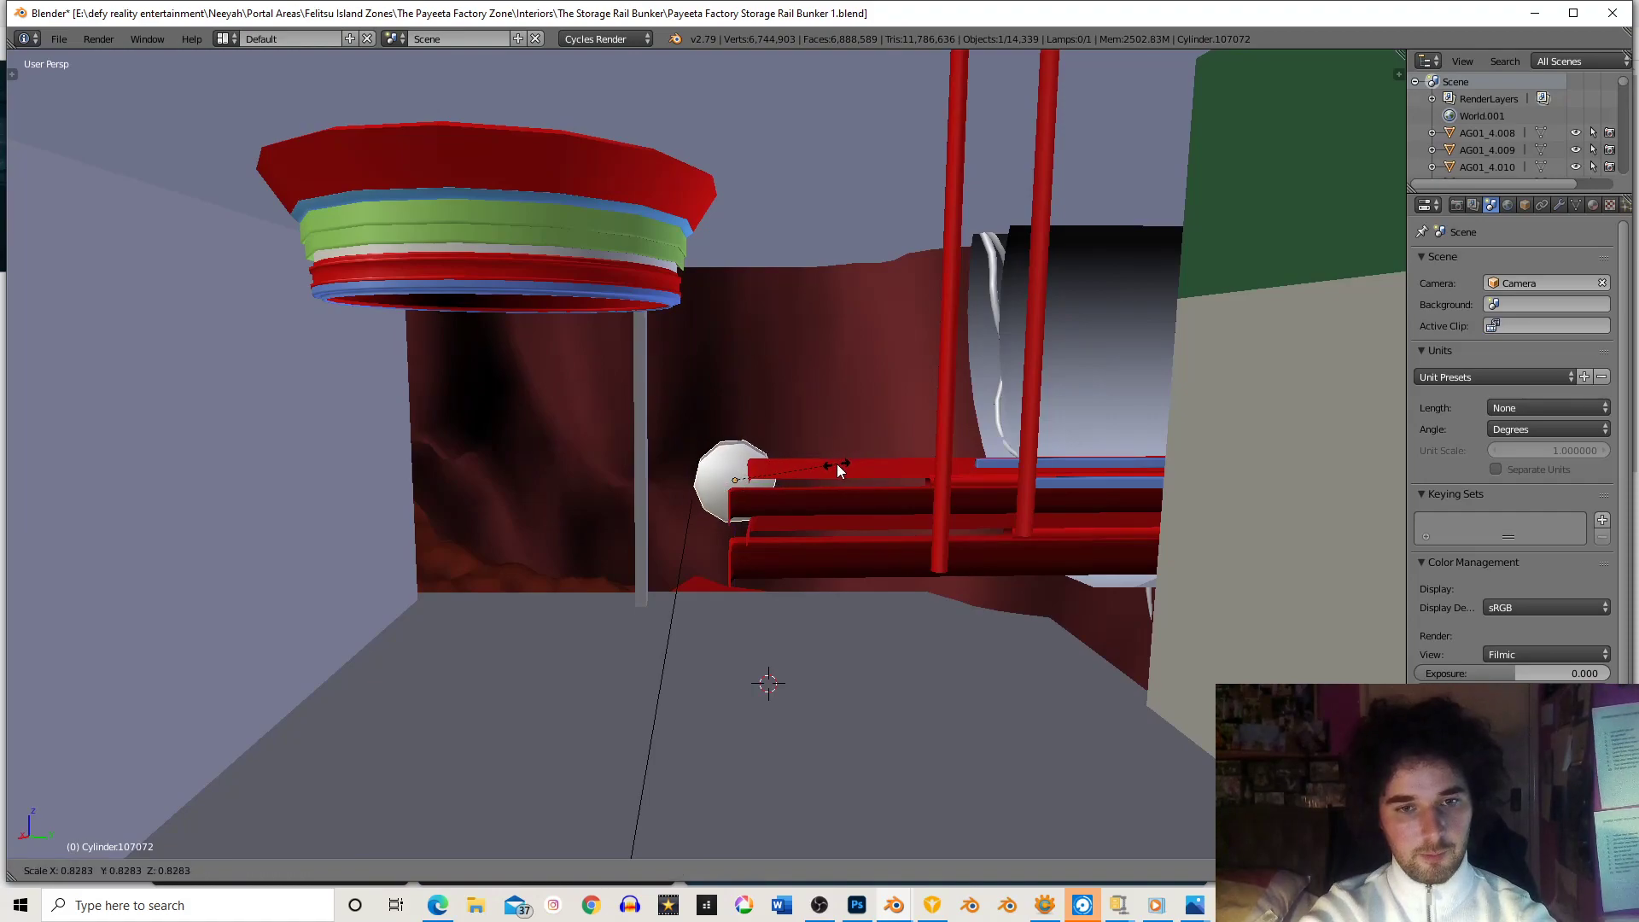
click(802, 485)
- Place the 3D cursor on the narrow pillar and add a cube mesh there
middle_drag(760, 374, 699, 463)
click(648, 469)
key(shift+a)
mouse_move(649, 469)
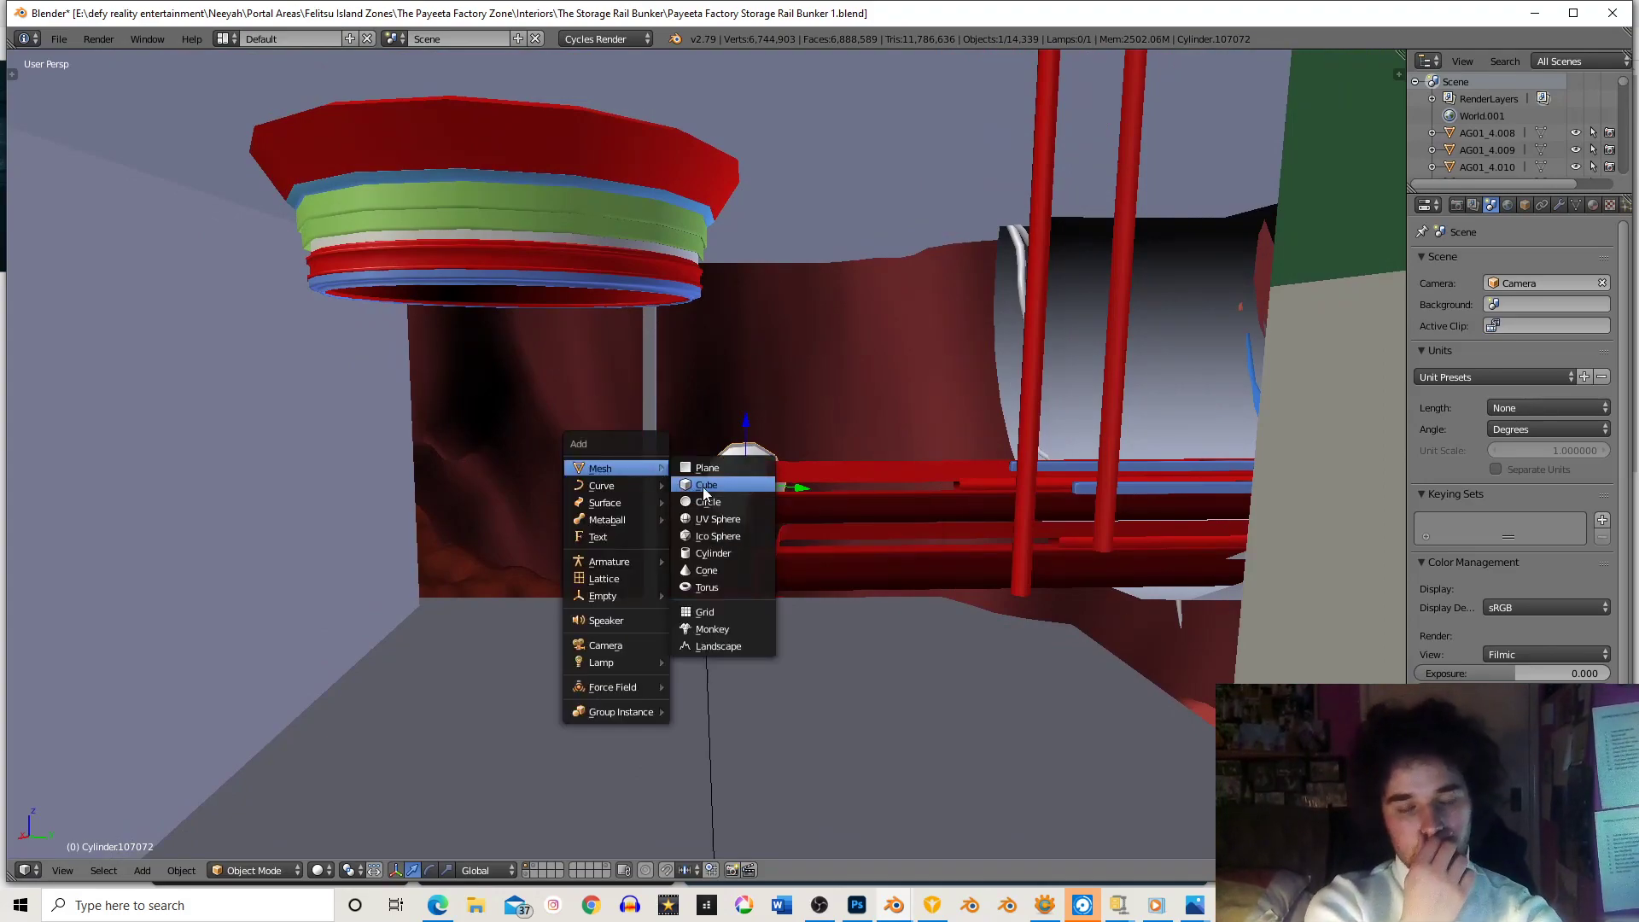
click(704, 487)
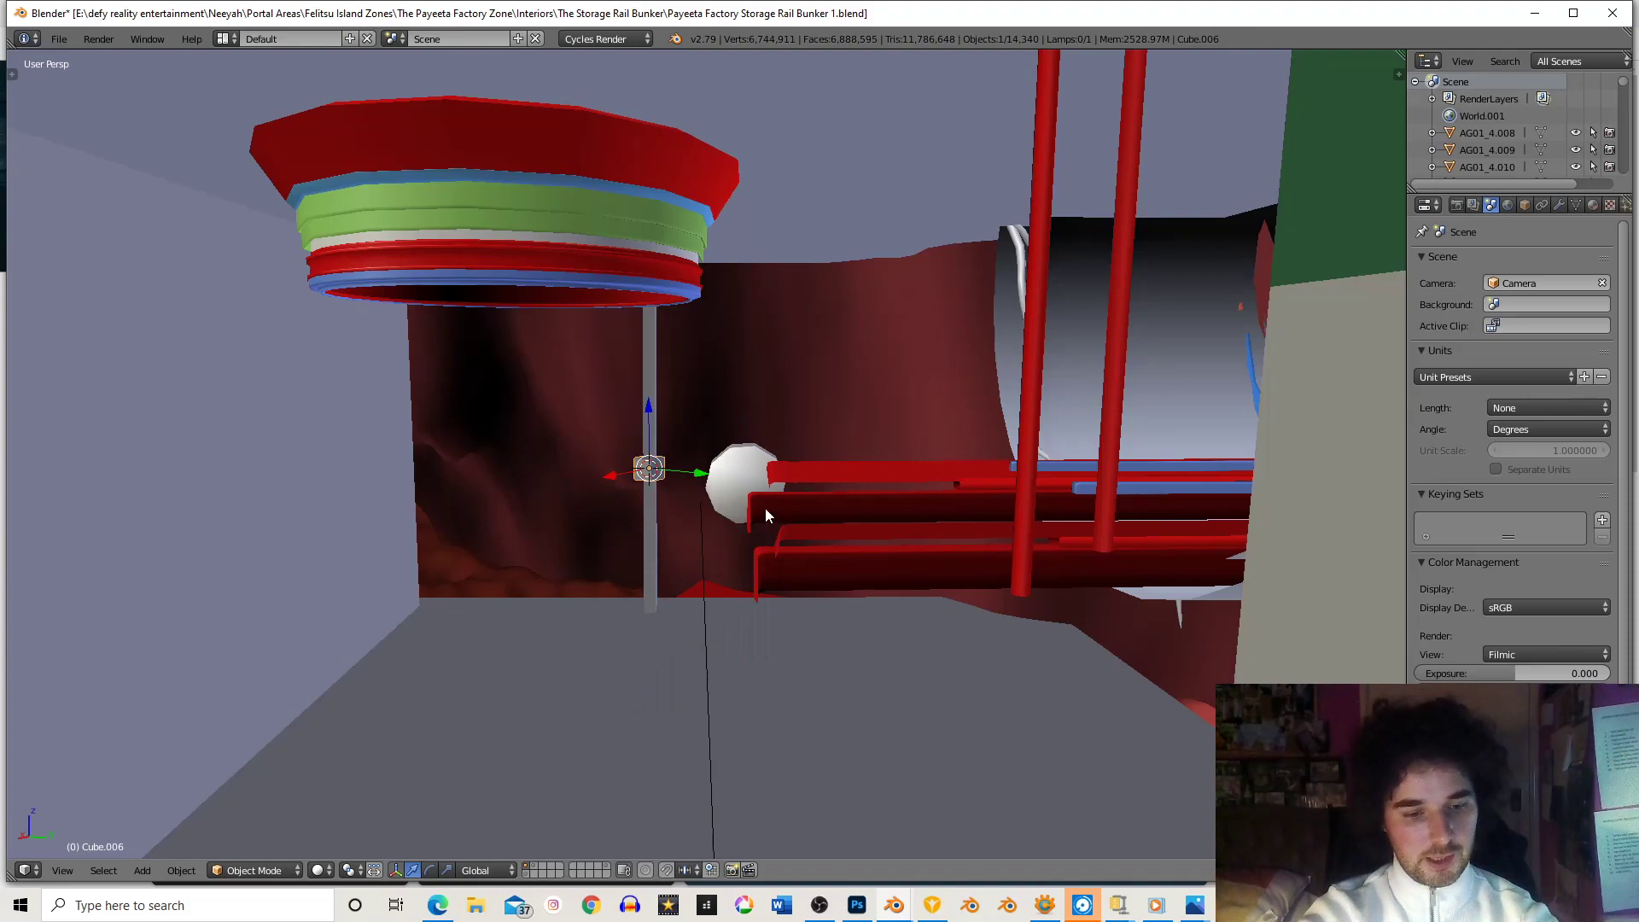
- Rotate the new cube about global Z, enlarge it and stretch it along Z into a tall block
key(r)
key(z)
click(752, 441)
key(s)
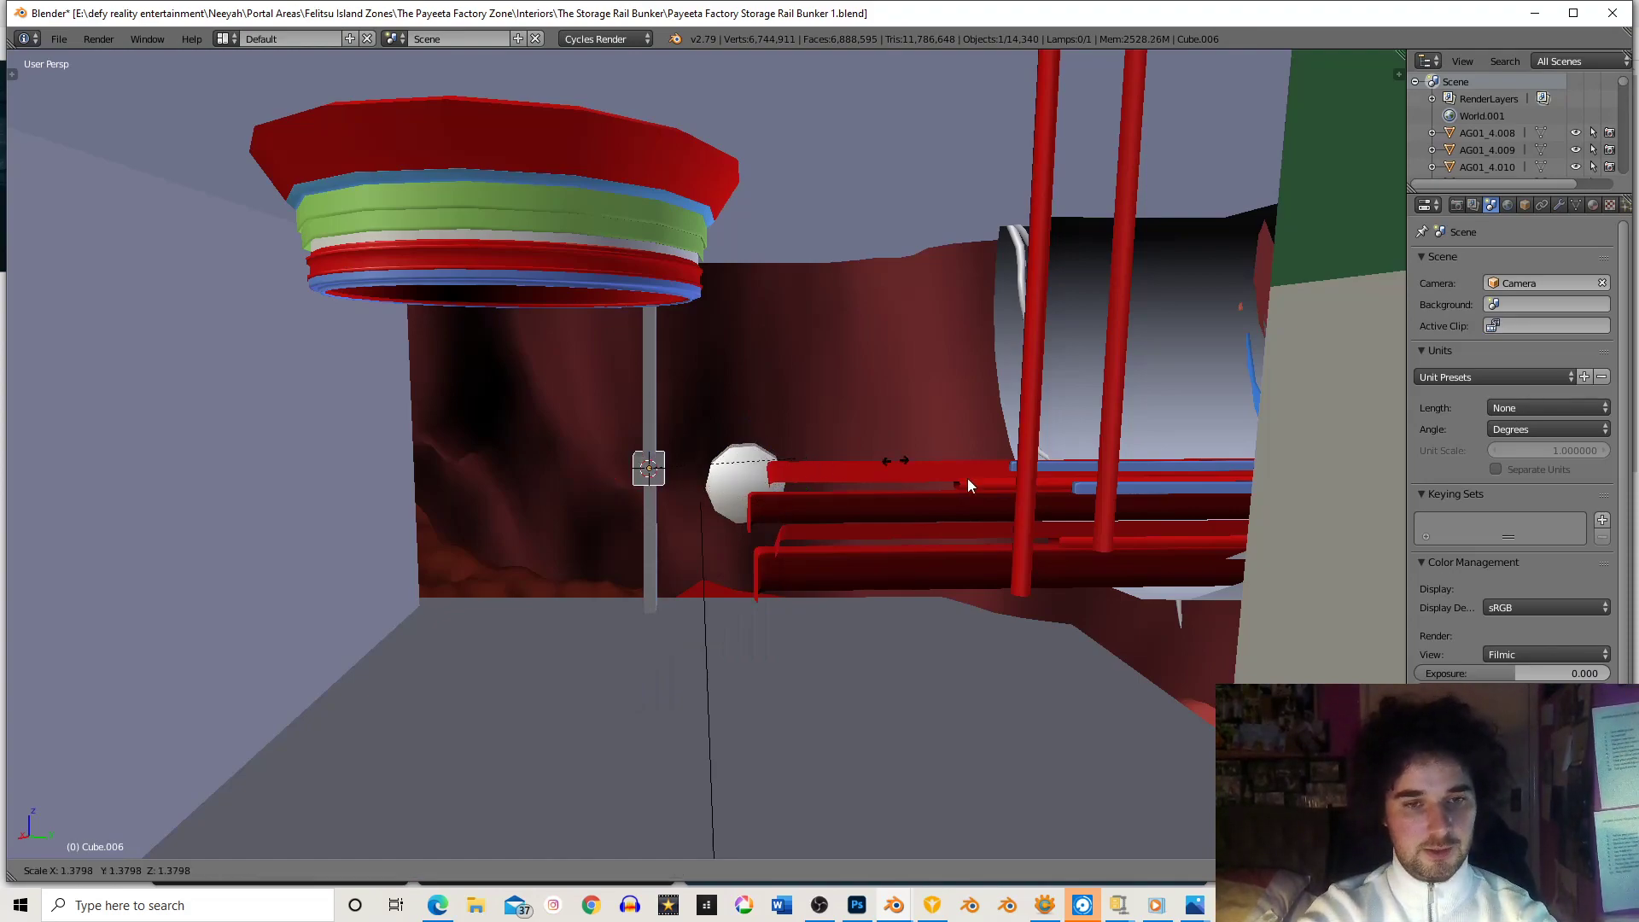
click(857, 423)
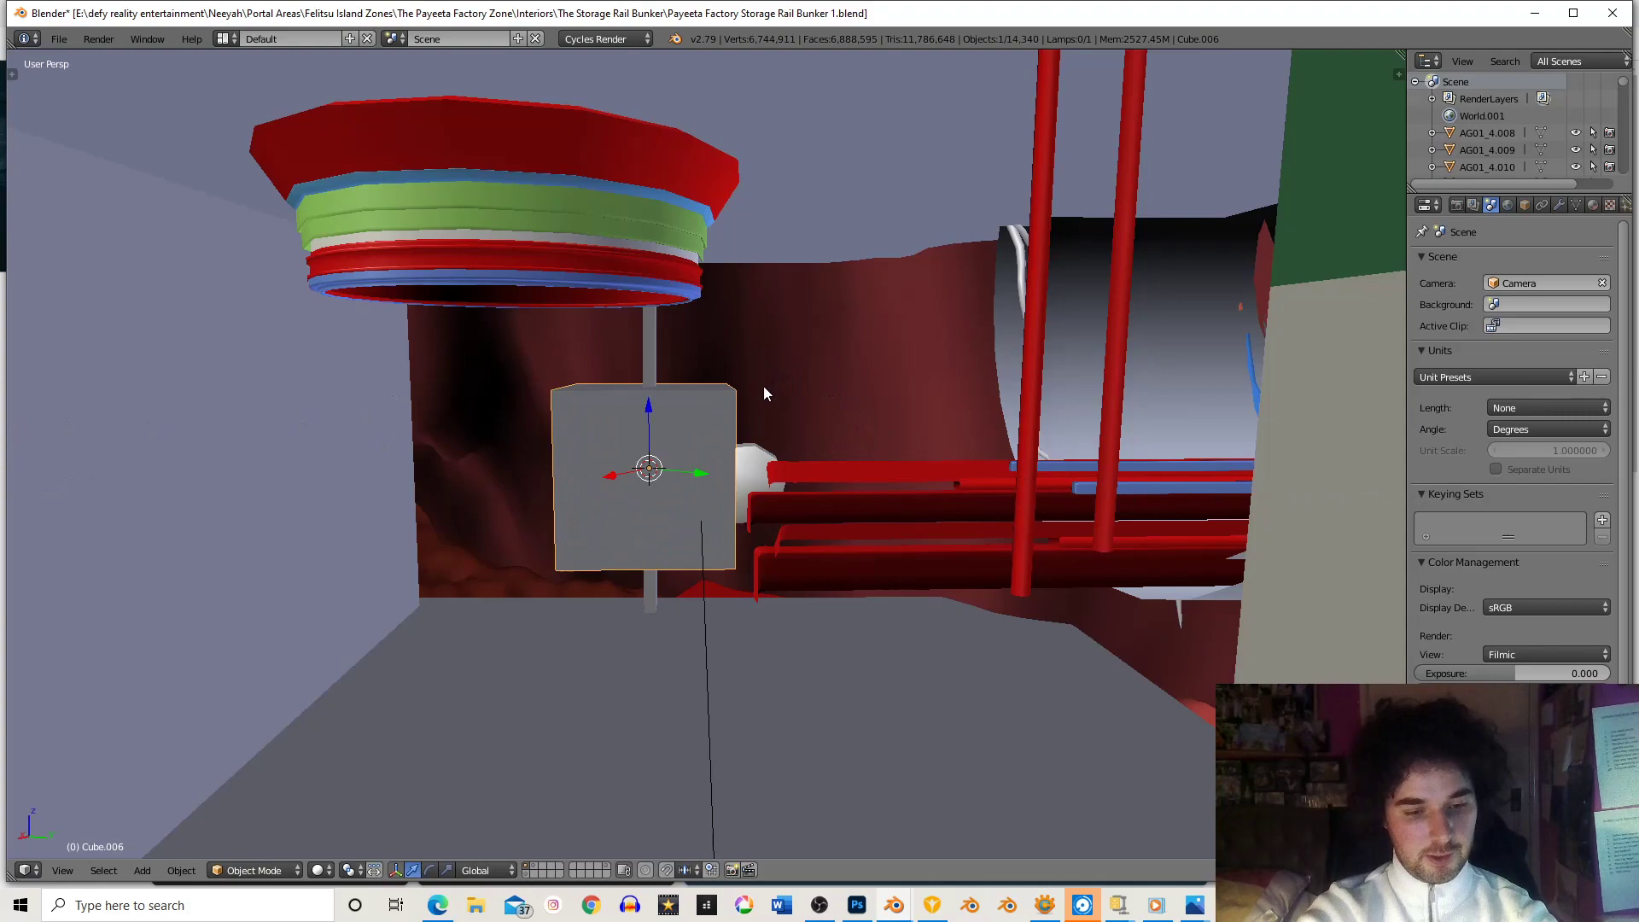
key(s)
key(z)
click(852, 365)
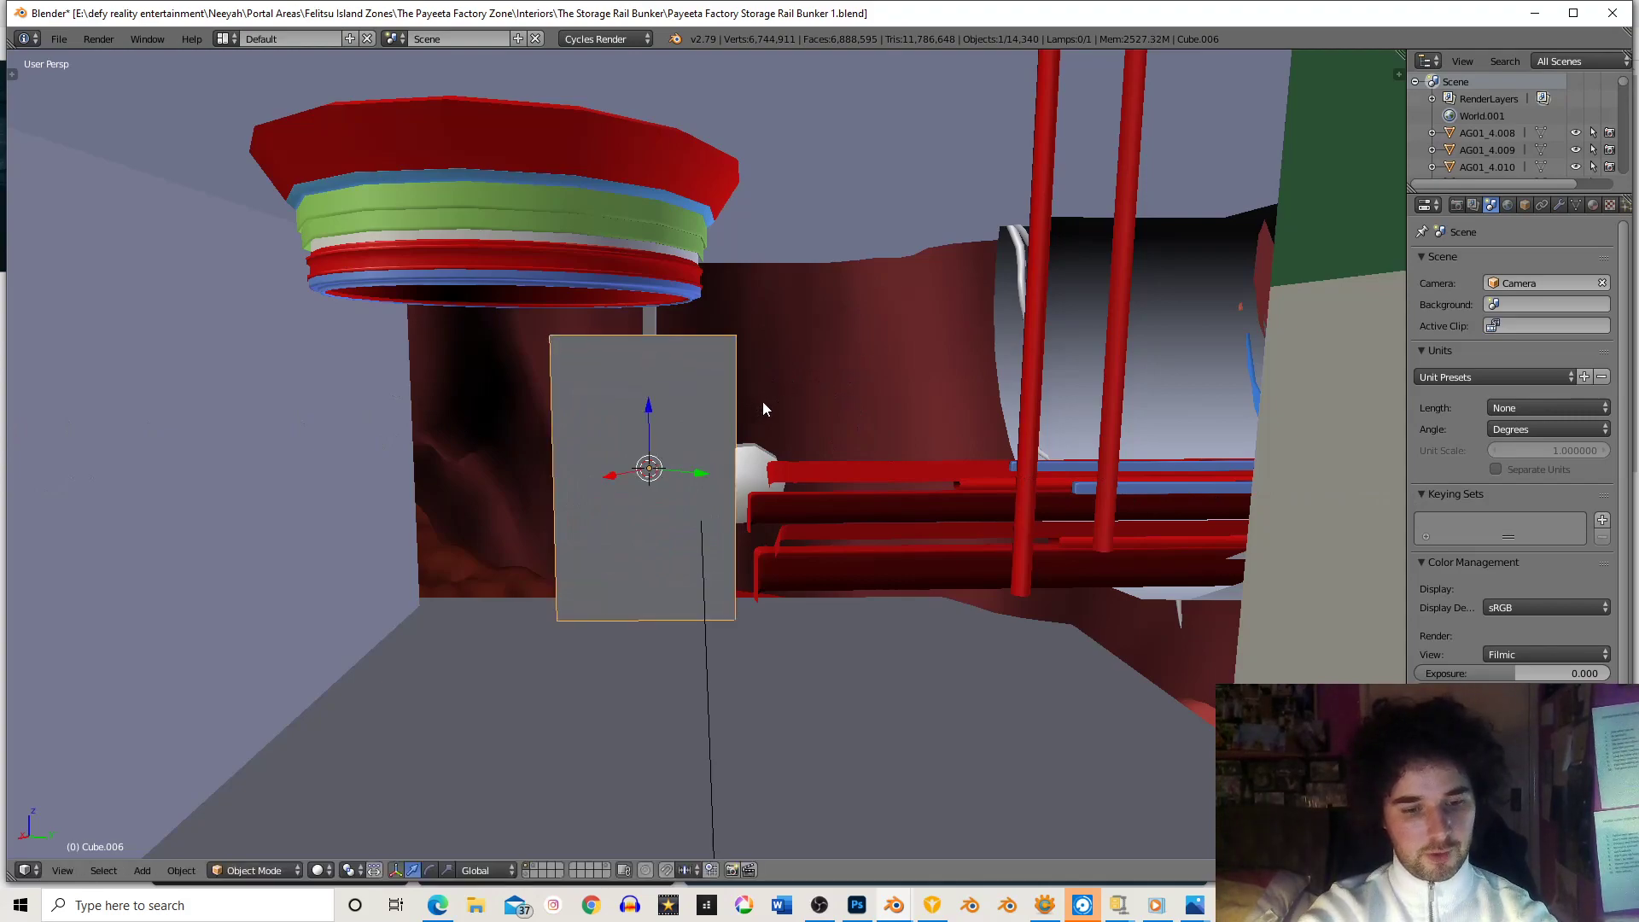
- Move the tall block beneath the ceiling-mounted tower sections, adjusting it along the global axes so it sits beside the narrow pillar
key(g)
click(678, 391)
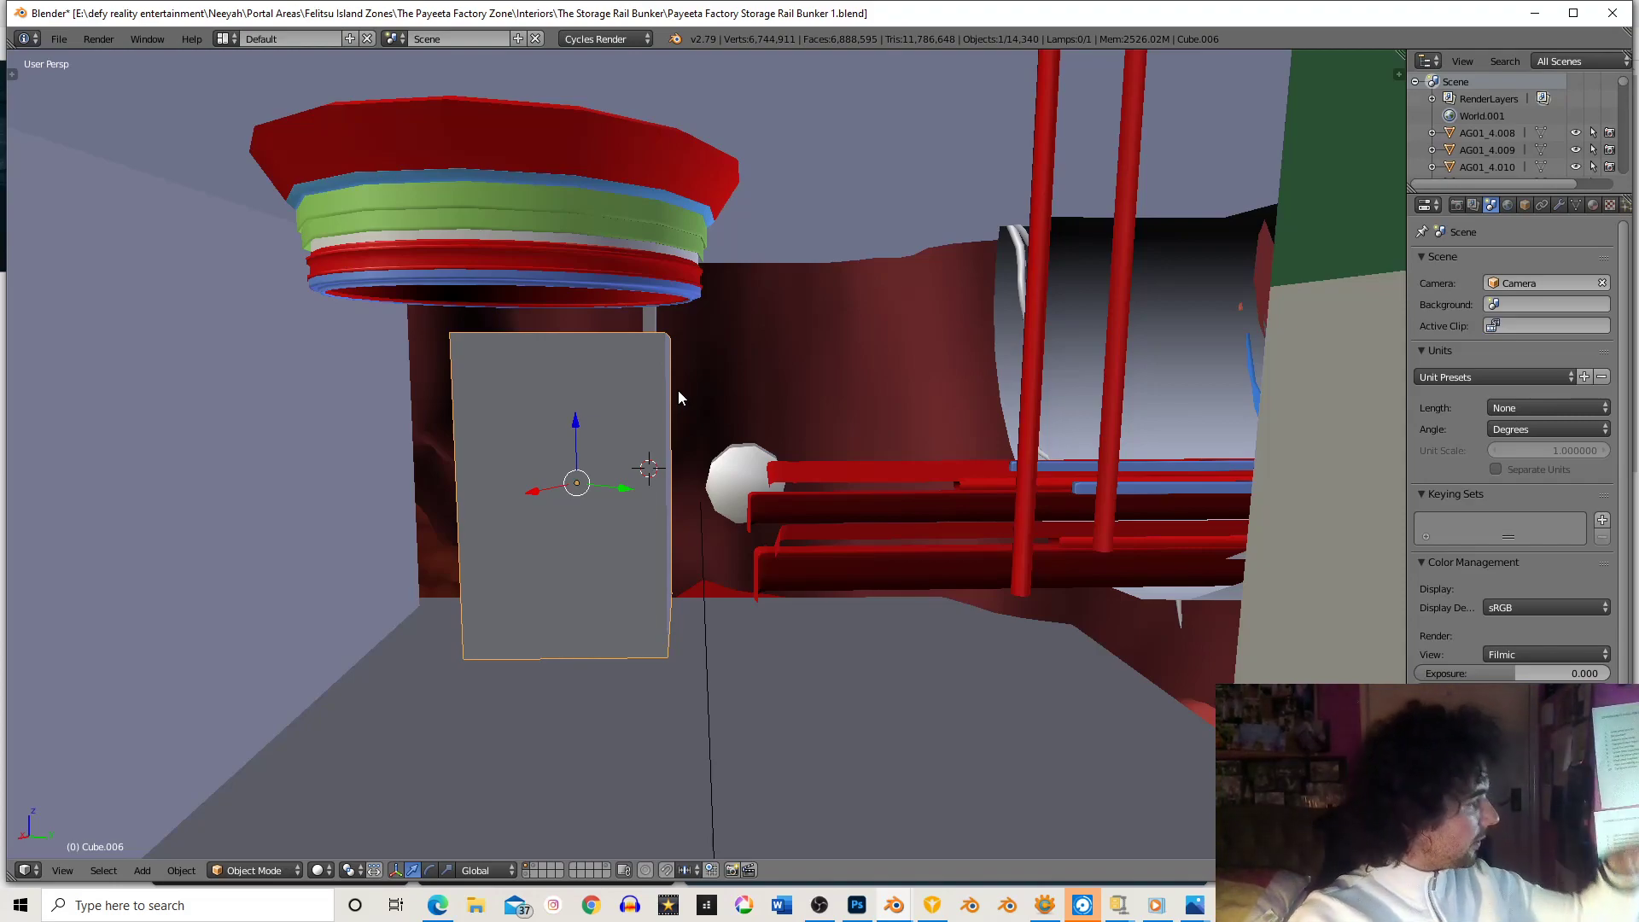
key(g)
key(y)
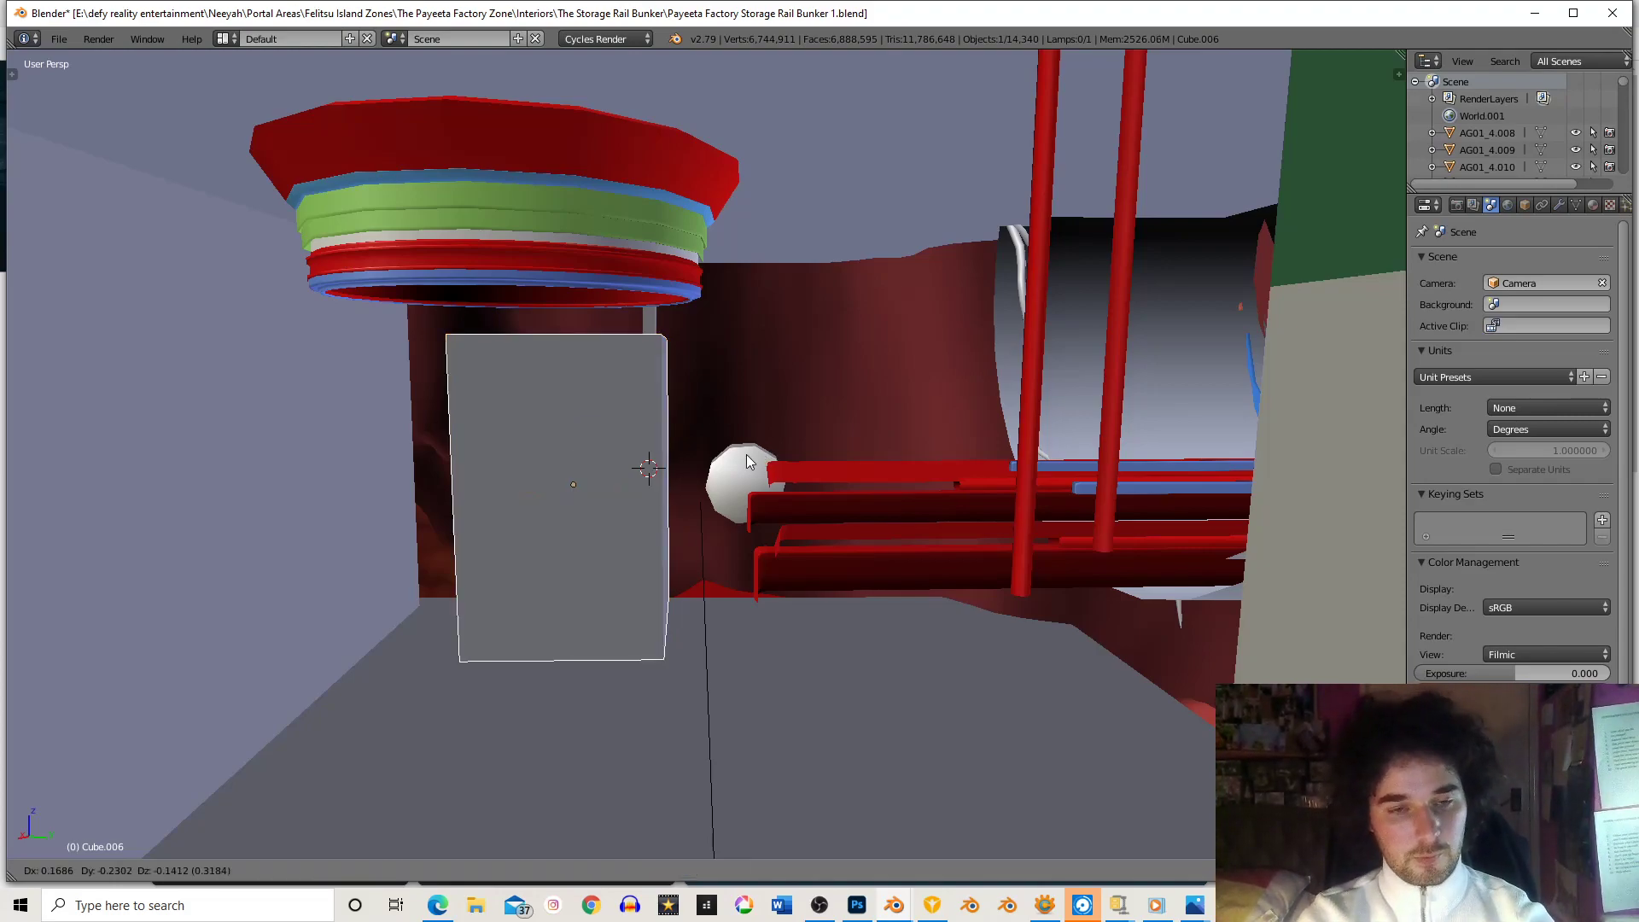
click(676, 464)
key(g)
key(x)
click(739, 445)
key(g)
key(z)
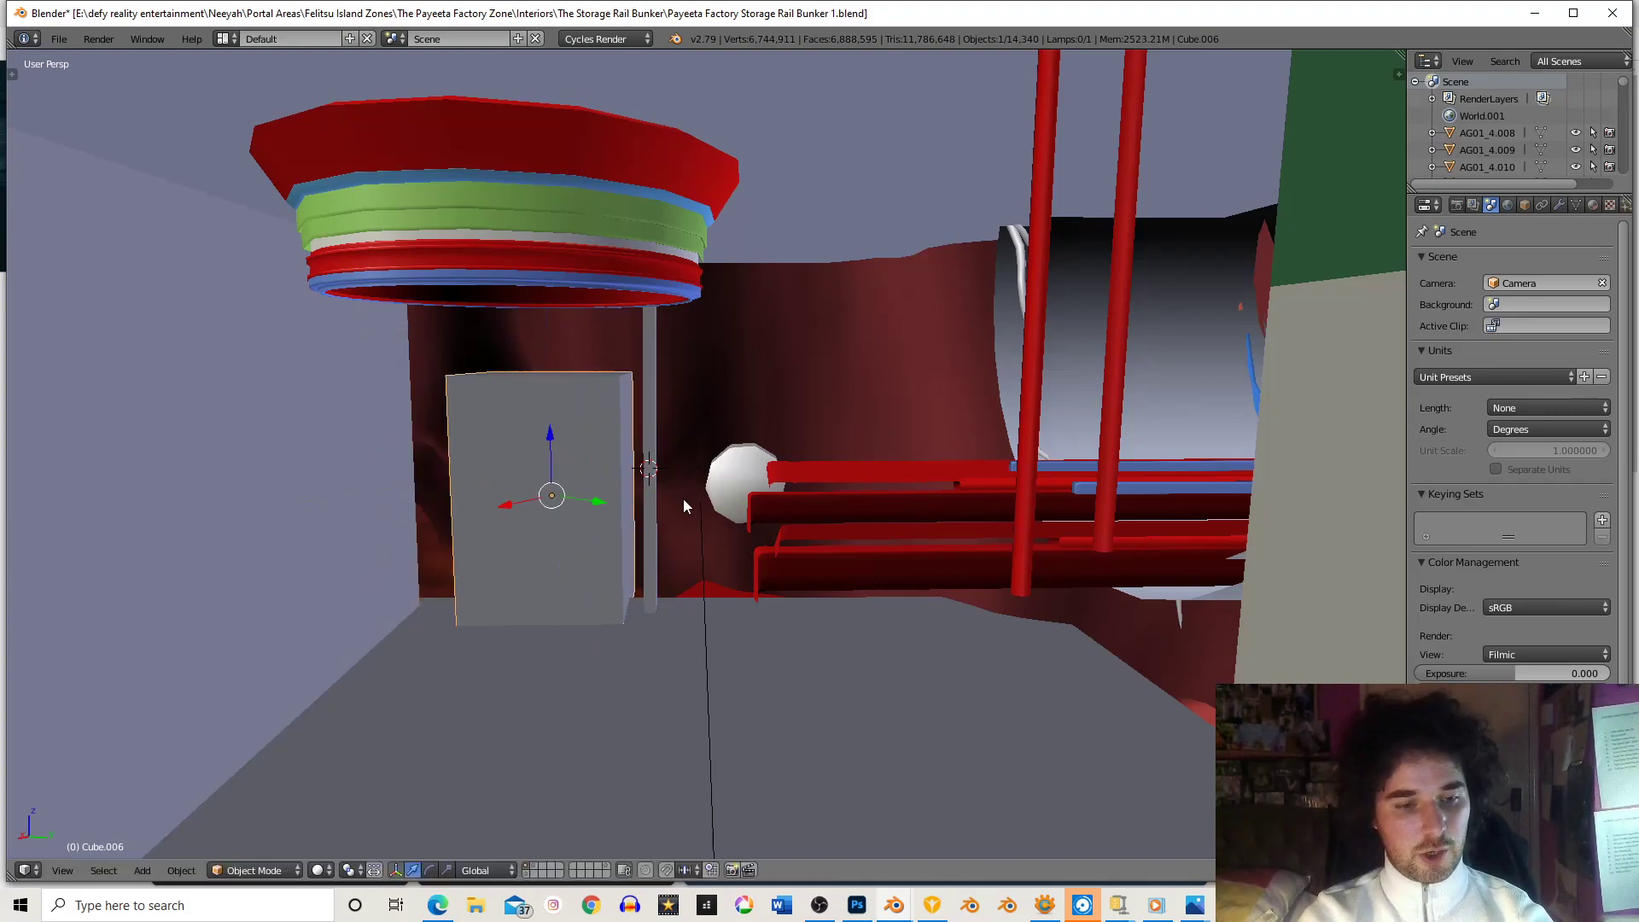
click(693, 495)
- Fit the block between the side wall and the narrow pillar by shifting it along global X and Y and enlarging it
key(s)
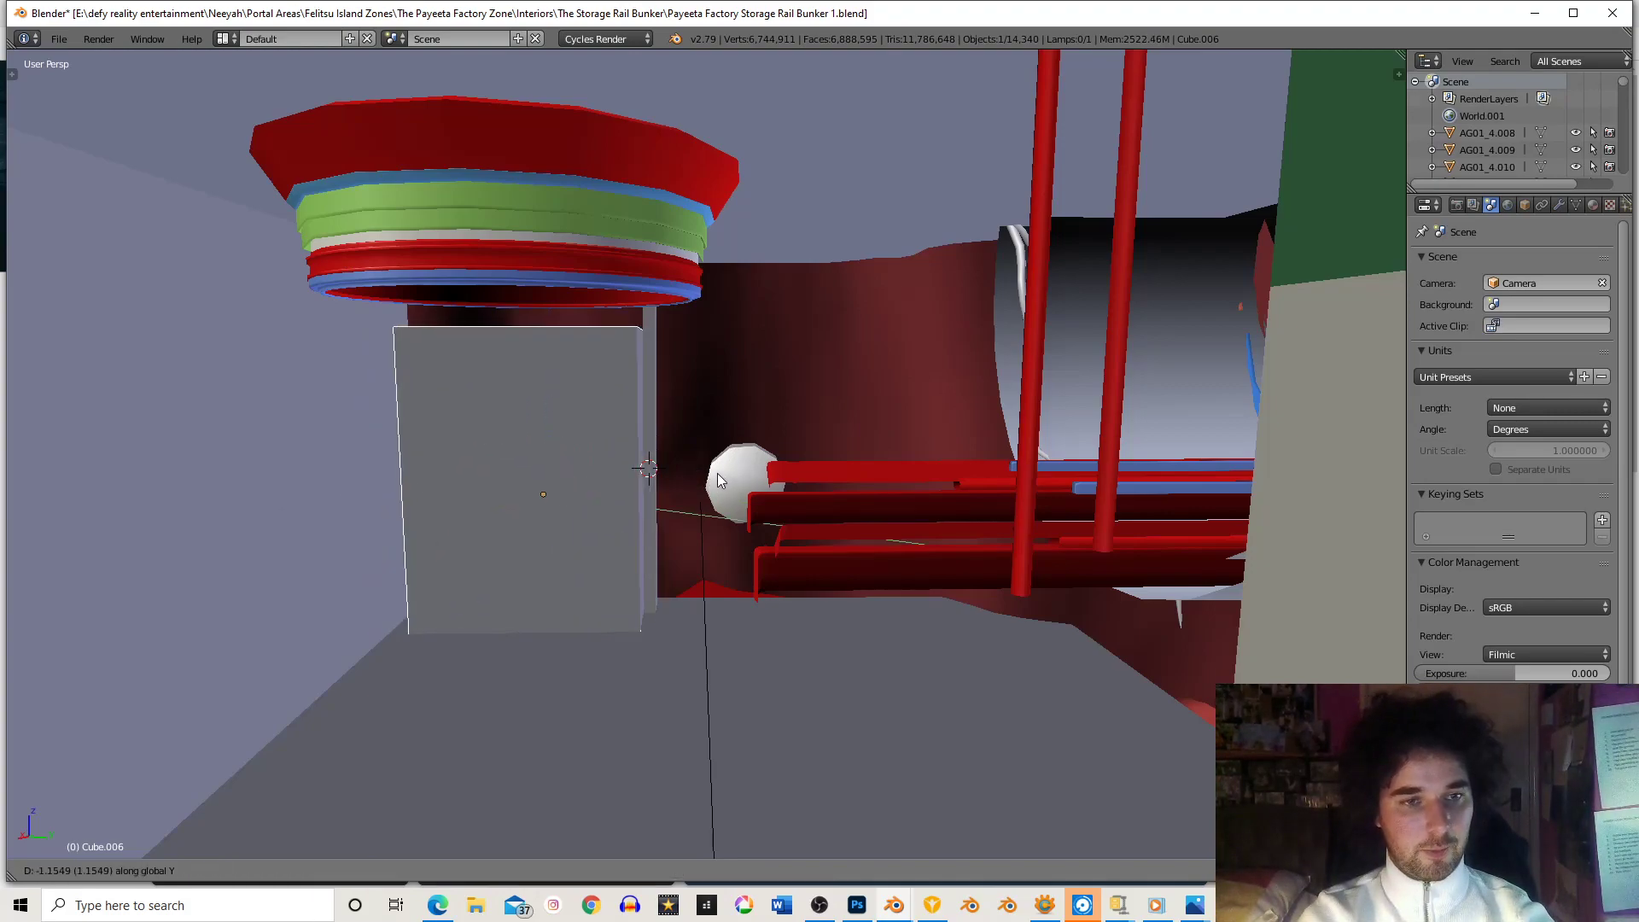
click(721, 469)
key(g)
key(x)
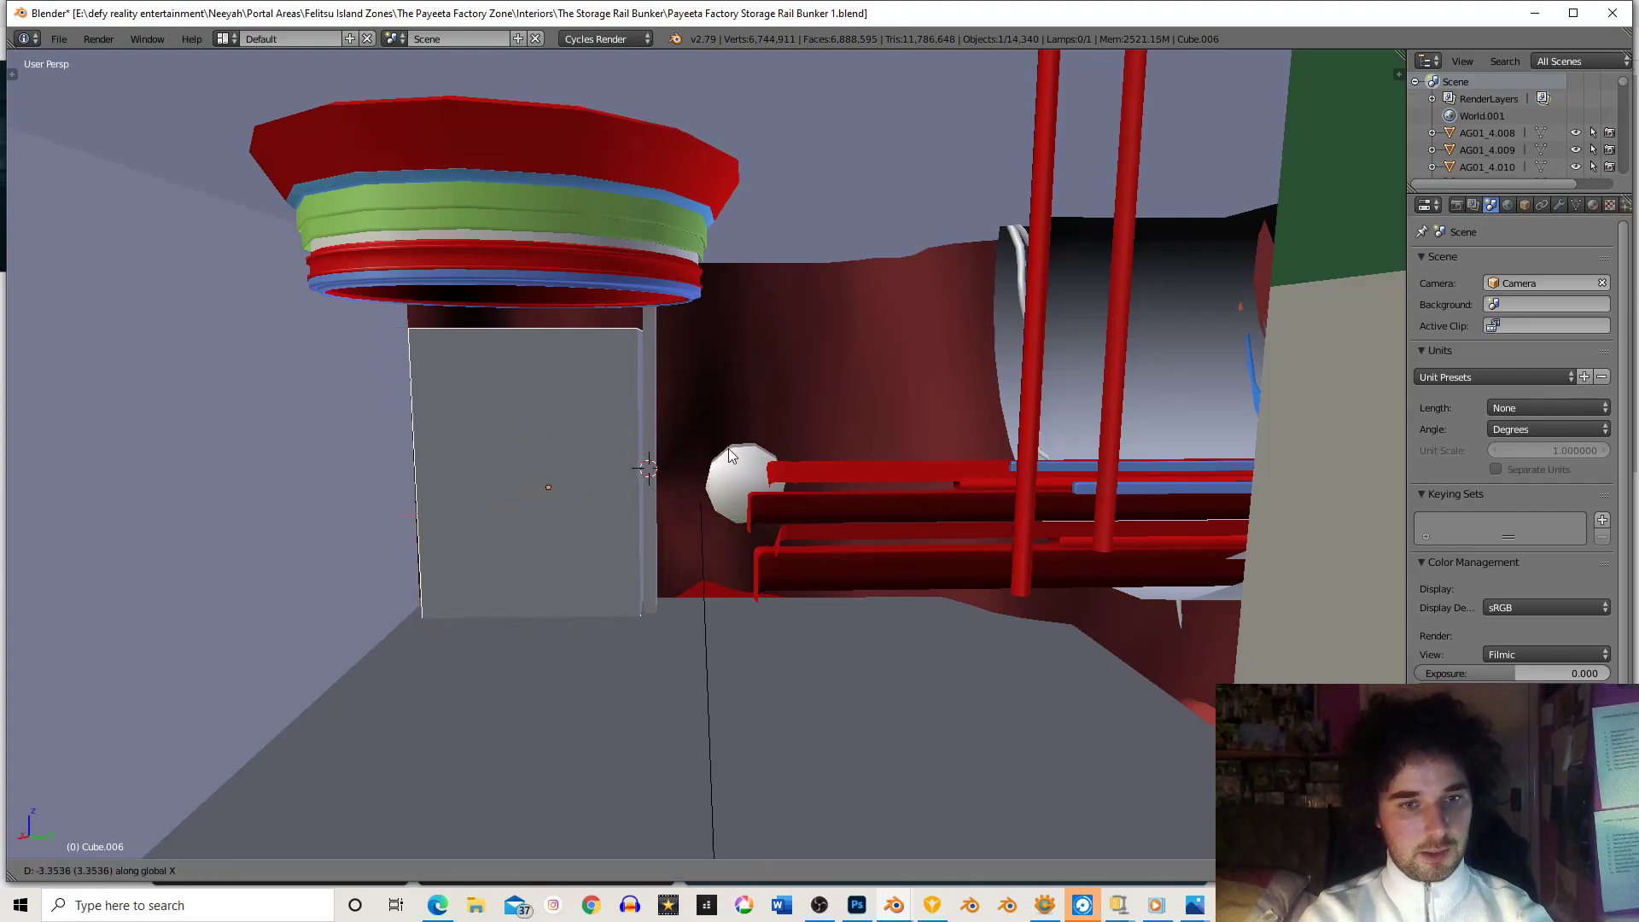
key(y)
click(725, 449)
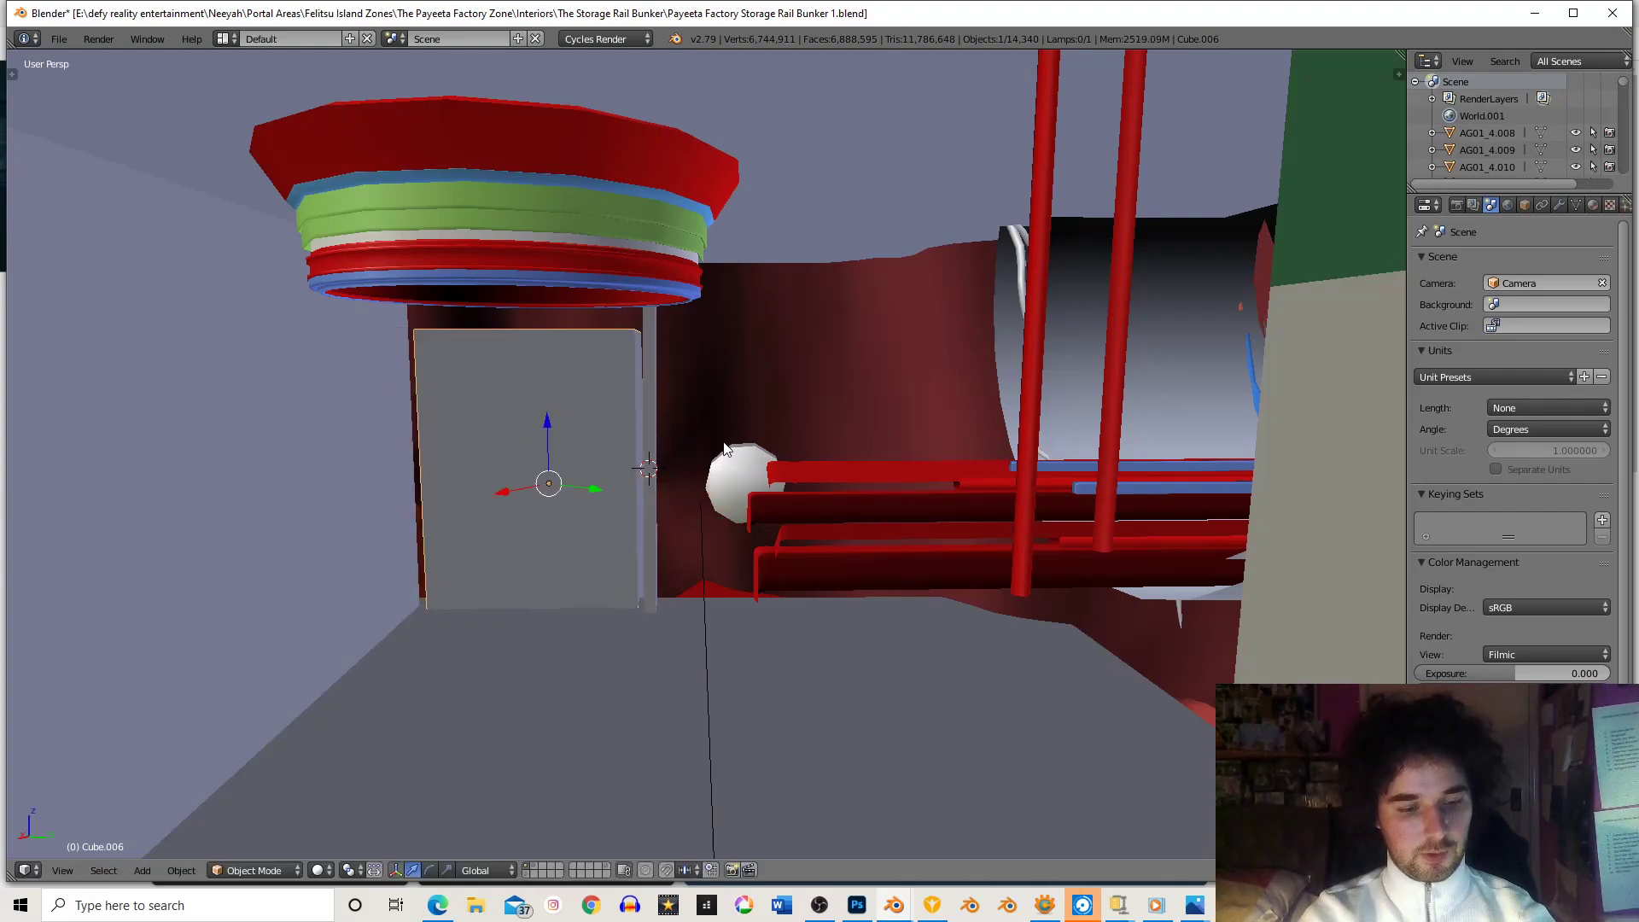
key(s)
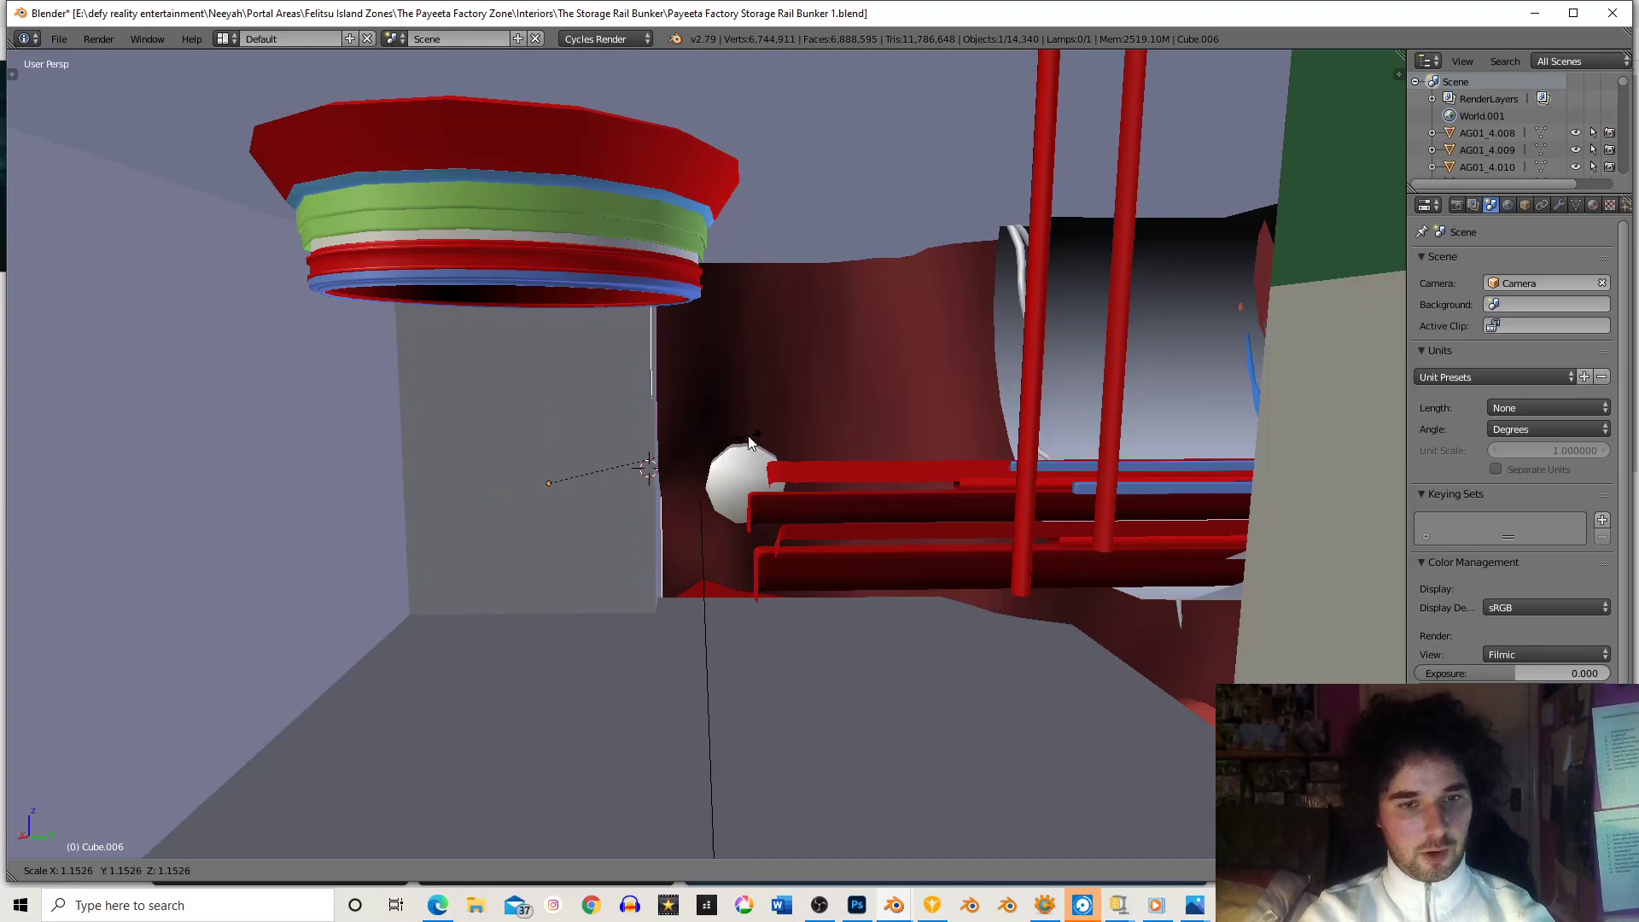
click(743, 446)
- Delete the block's front face in Edit Mode to open it as a recess, and return to Object Mode
key(Tab)
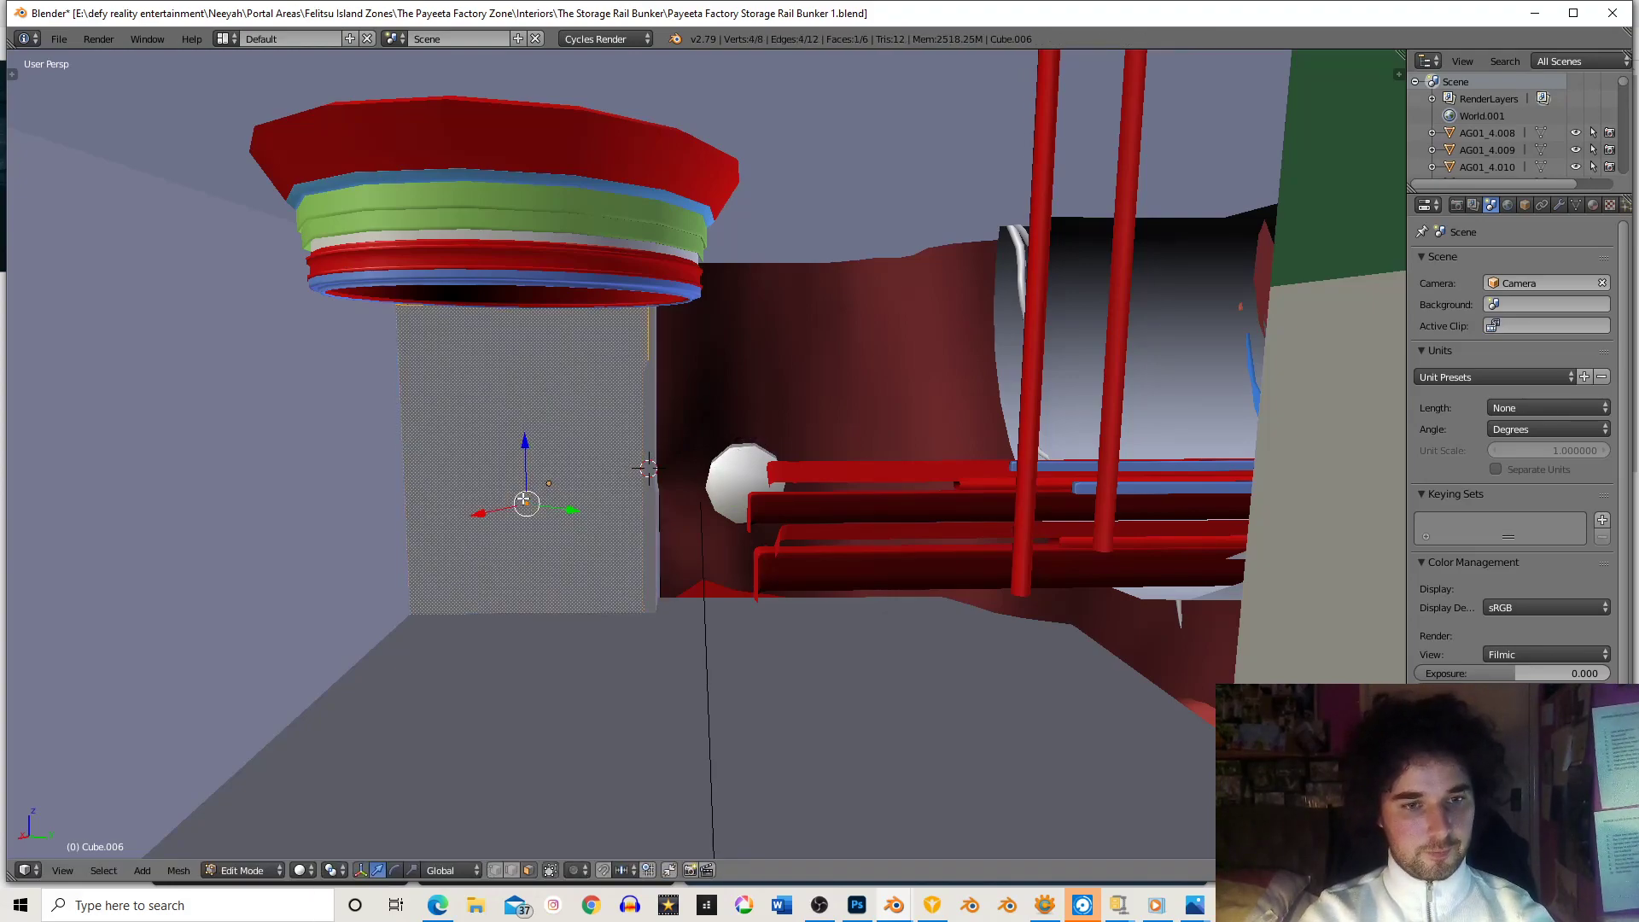
key(x)
click(534, 499)
middle_drag(675, 478, 724, 448)
key(Tab)
- Select the dark red landscape mesh behind the room and move it about -12 units along global X
right_click(796, 367)
middle_drag(795, 366, 792, 374)
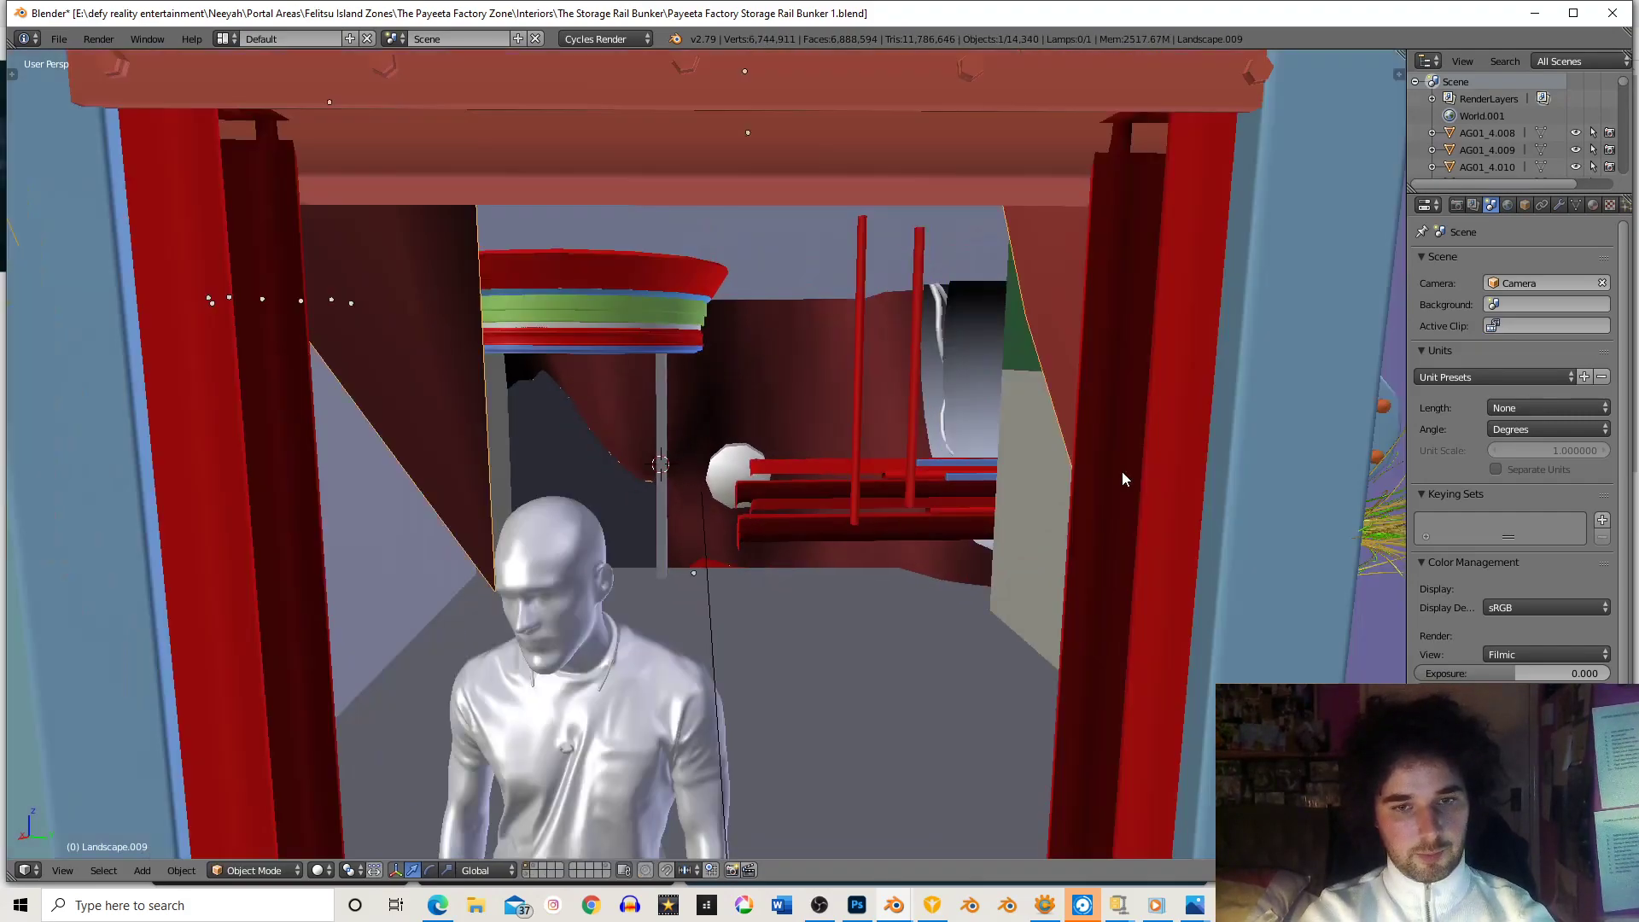
key(s)
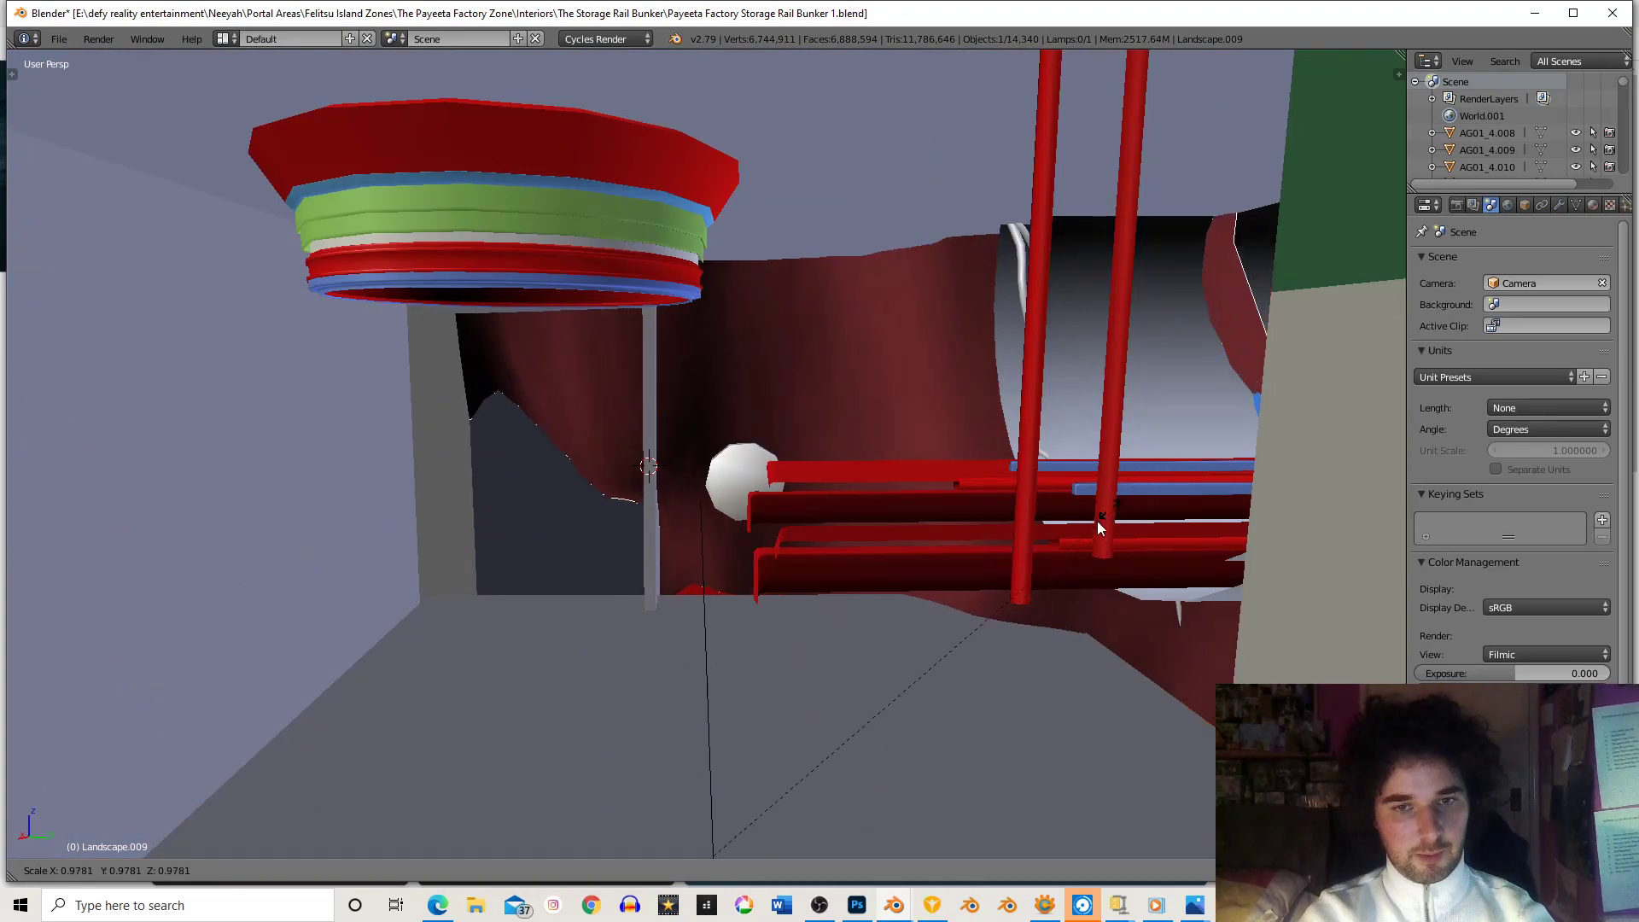
key(g)
key(x)
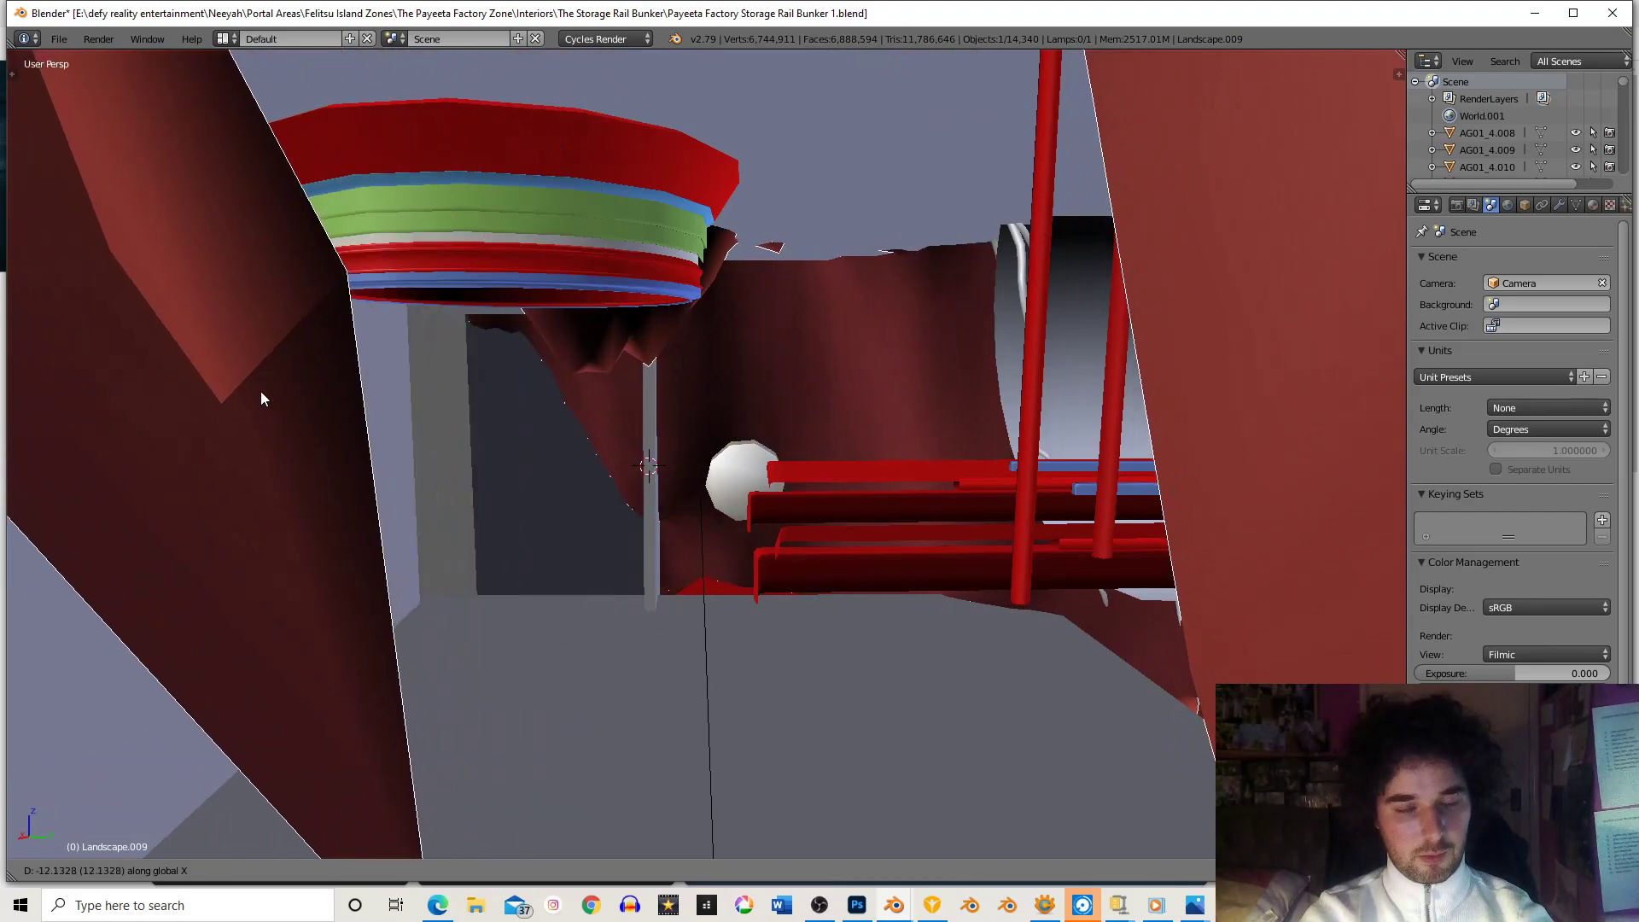
click(259, 391)
scroll(653, 420, down, 4)
scroll(732, 440, up, 5)
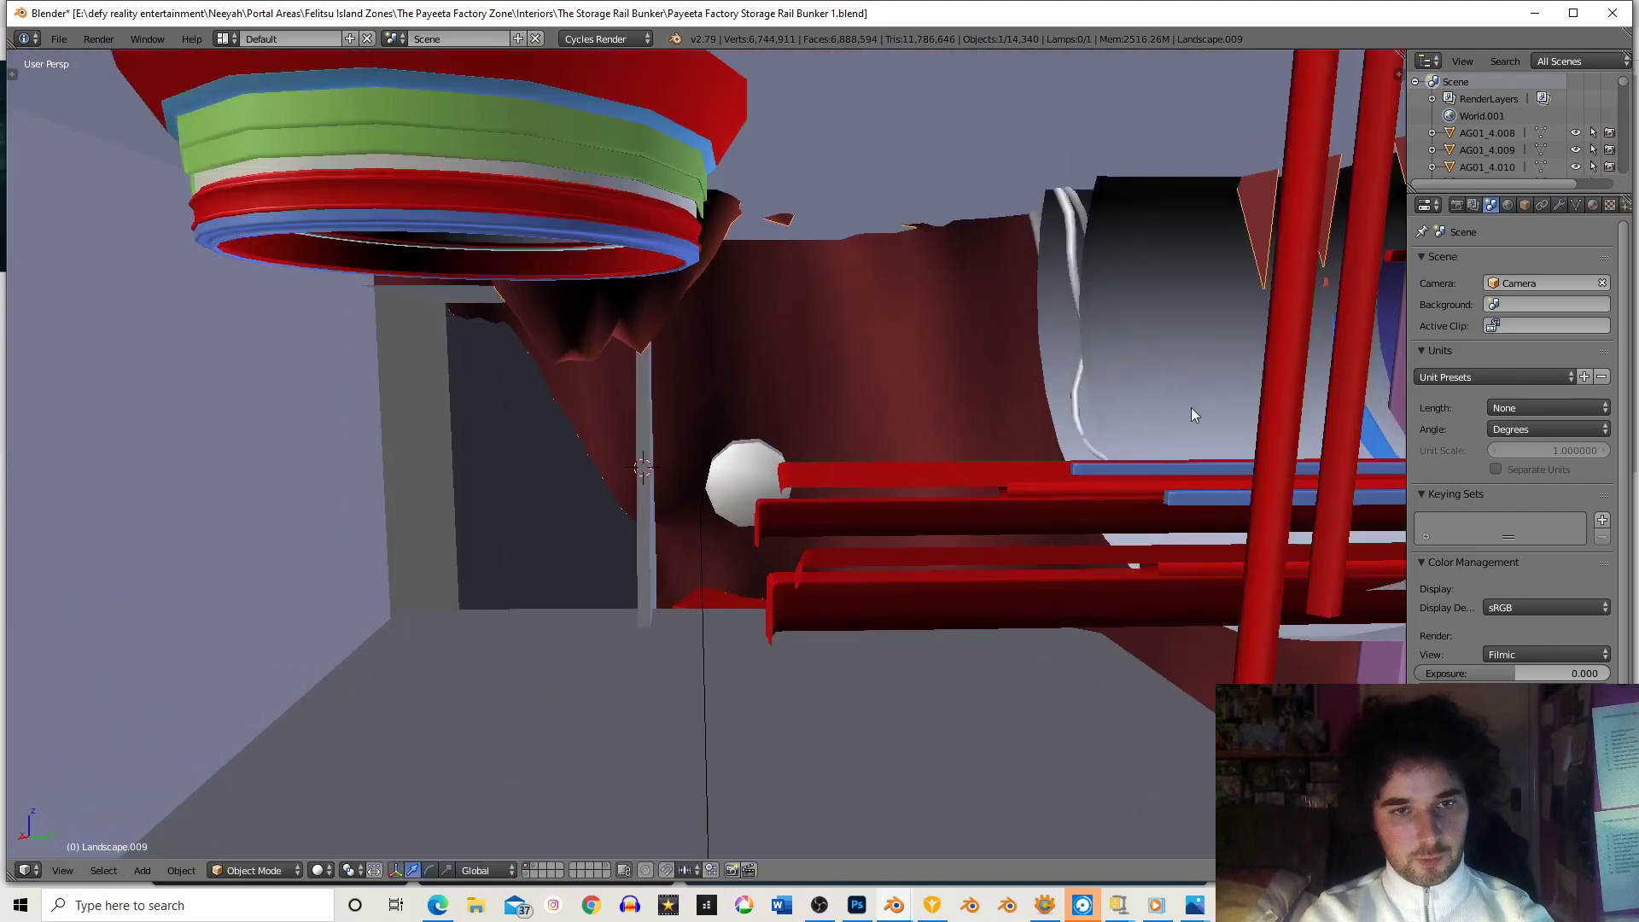
- Scale the landscape mesh up slightly in two passes to clear it from the recess and pillar
key(s)
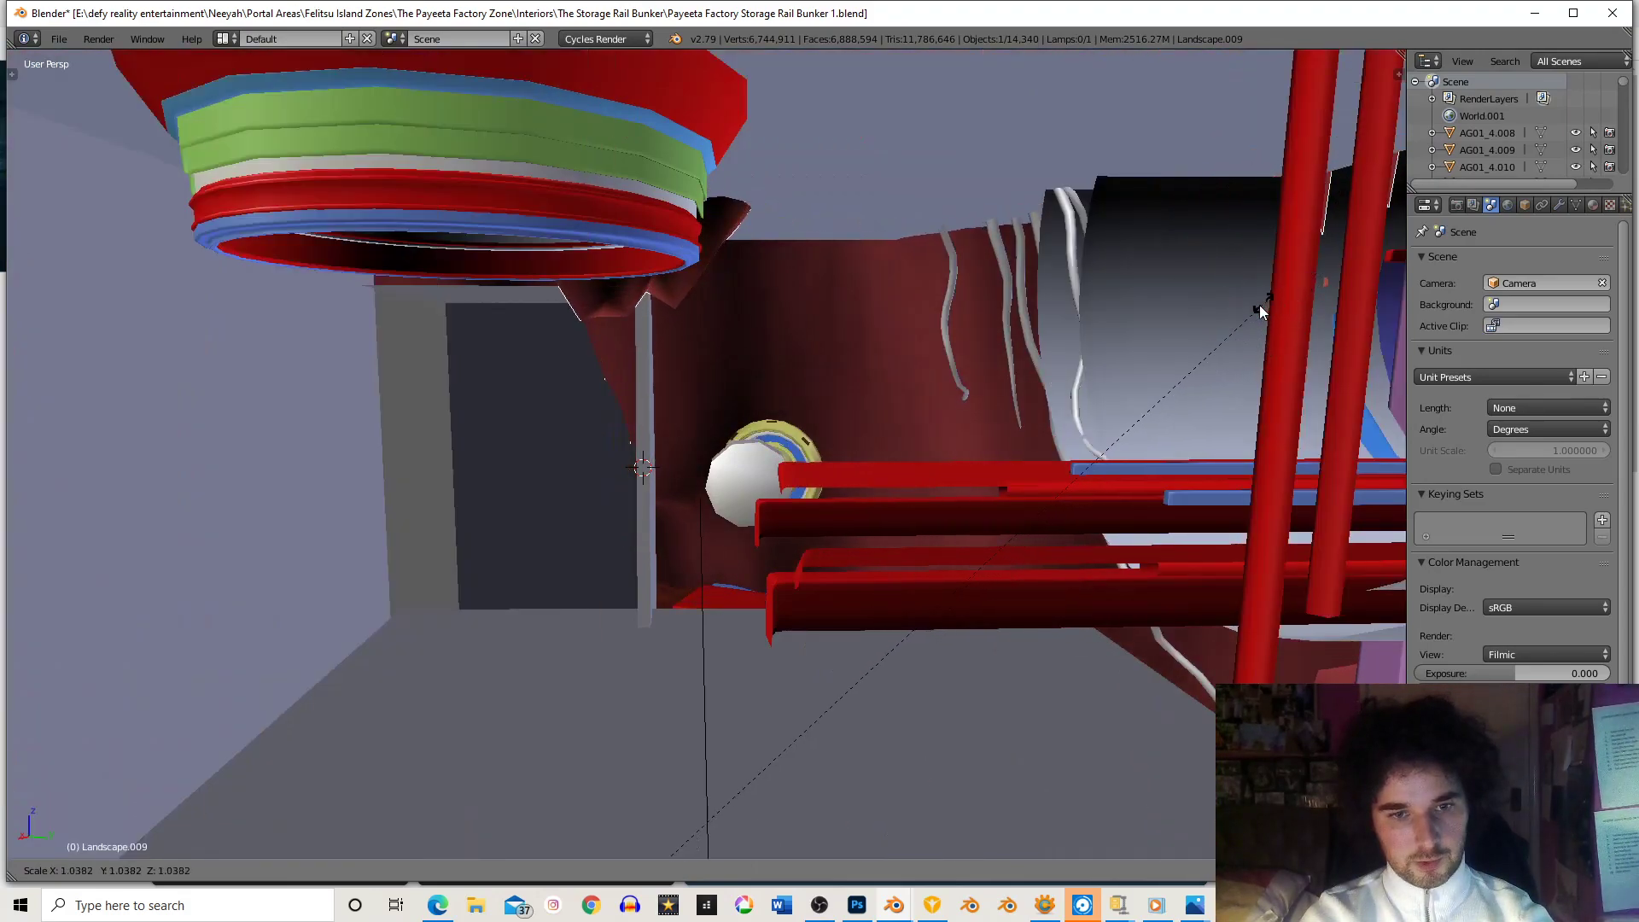
click(1235, 321)
middle_drag(983, 342, 979, 343)
scroll(980, 344, up, 1)
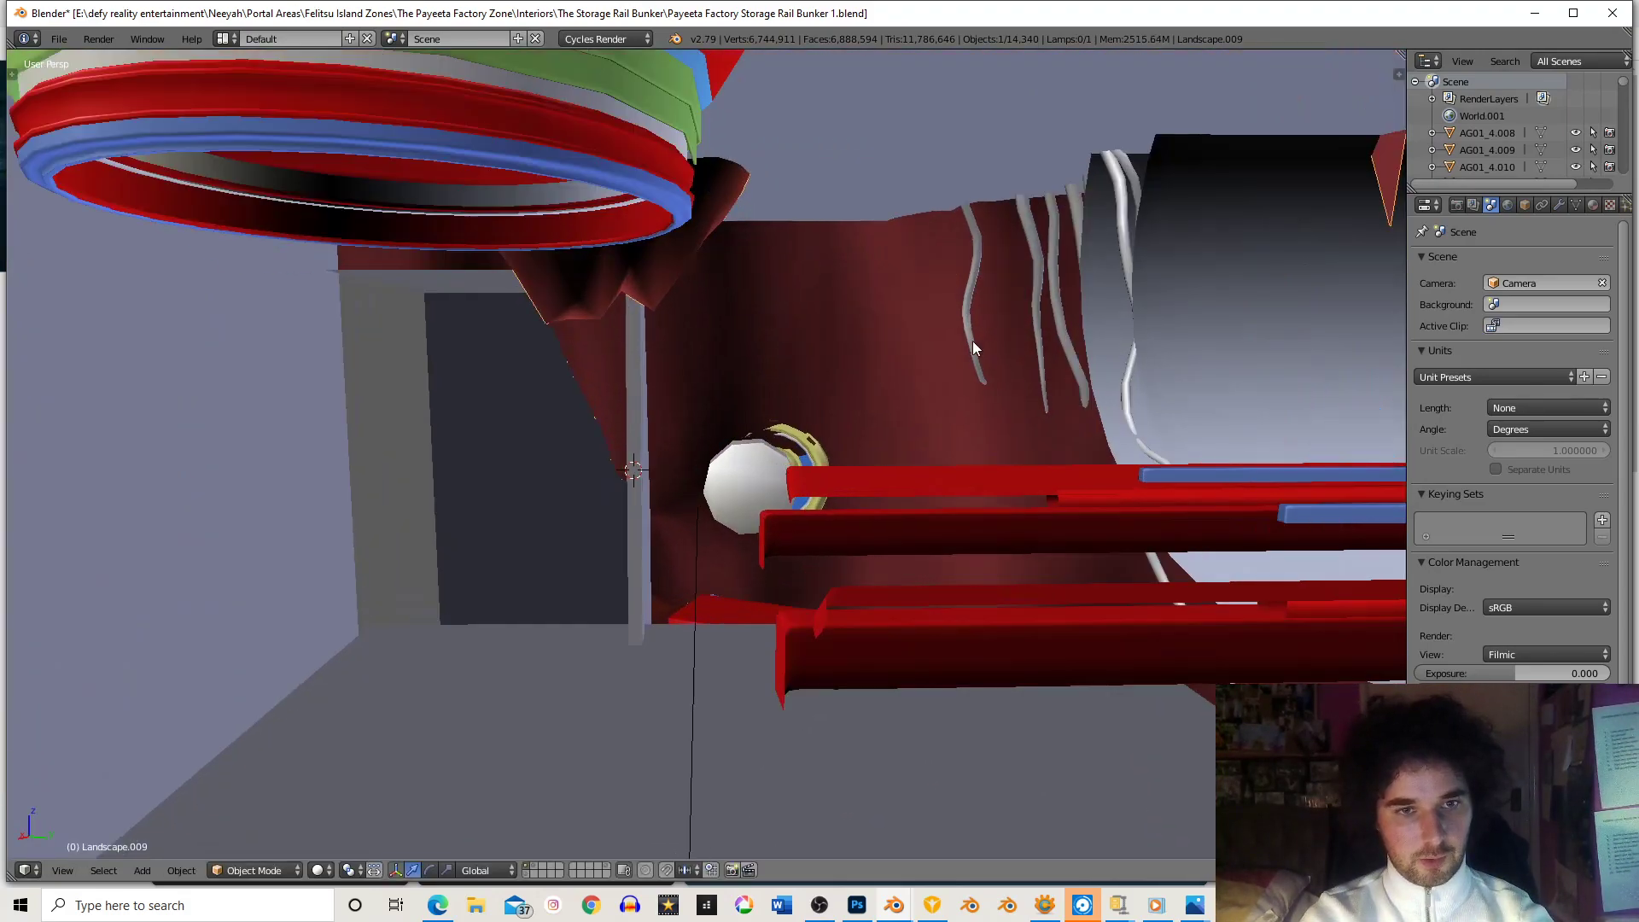
key(s)
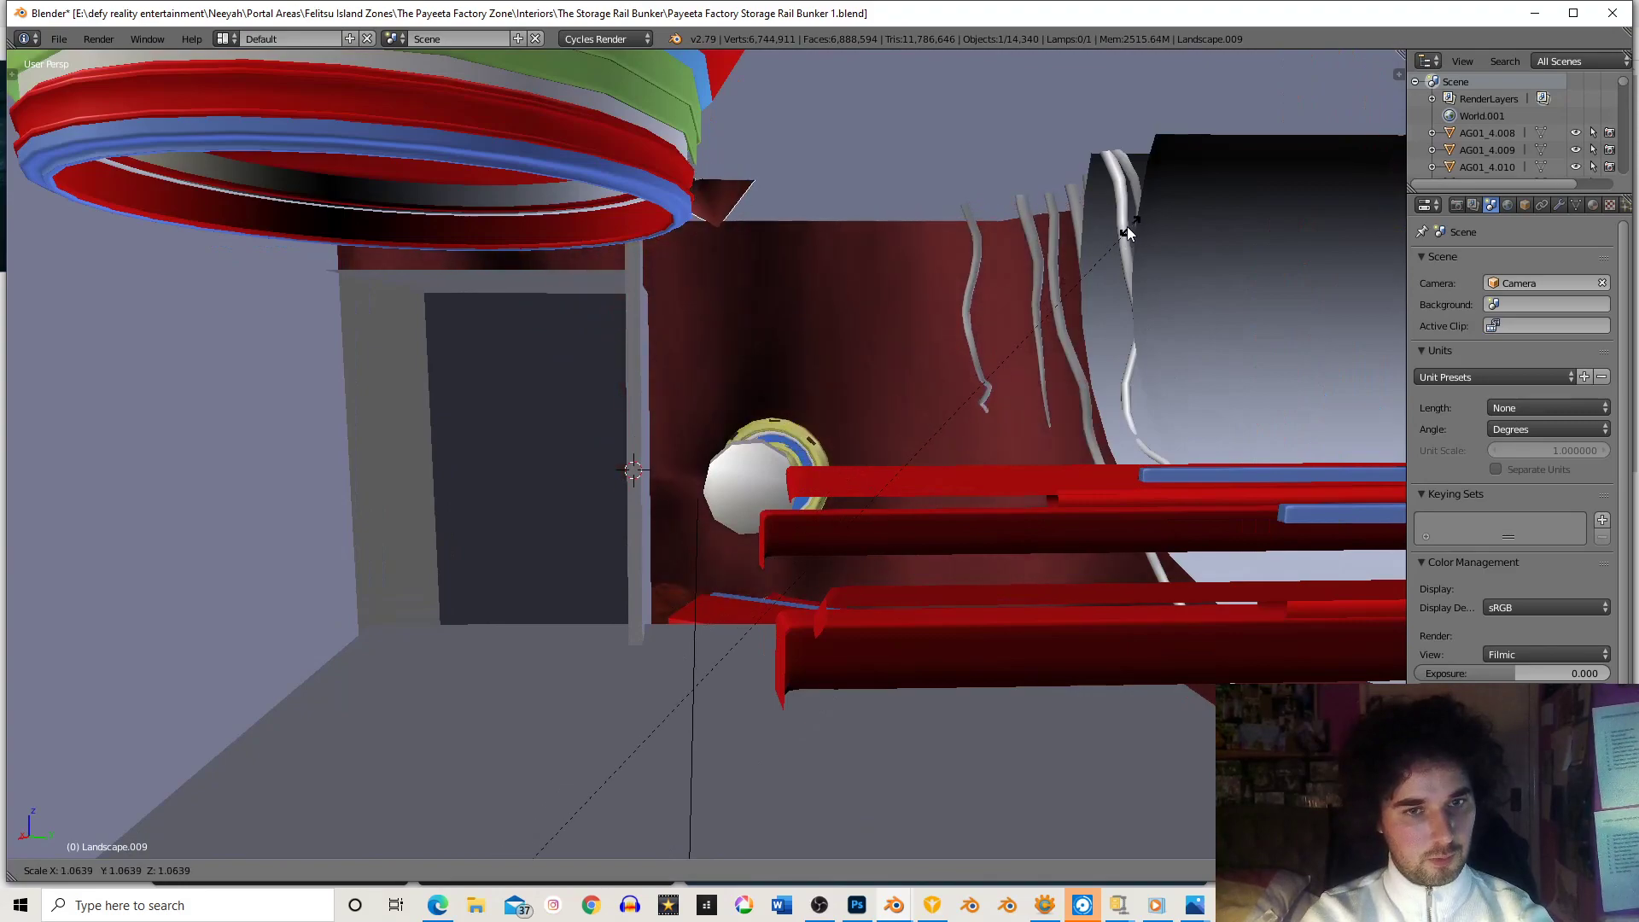
click(1108, 247)
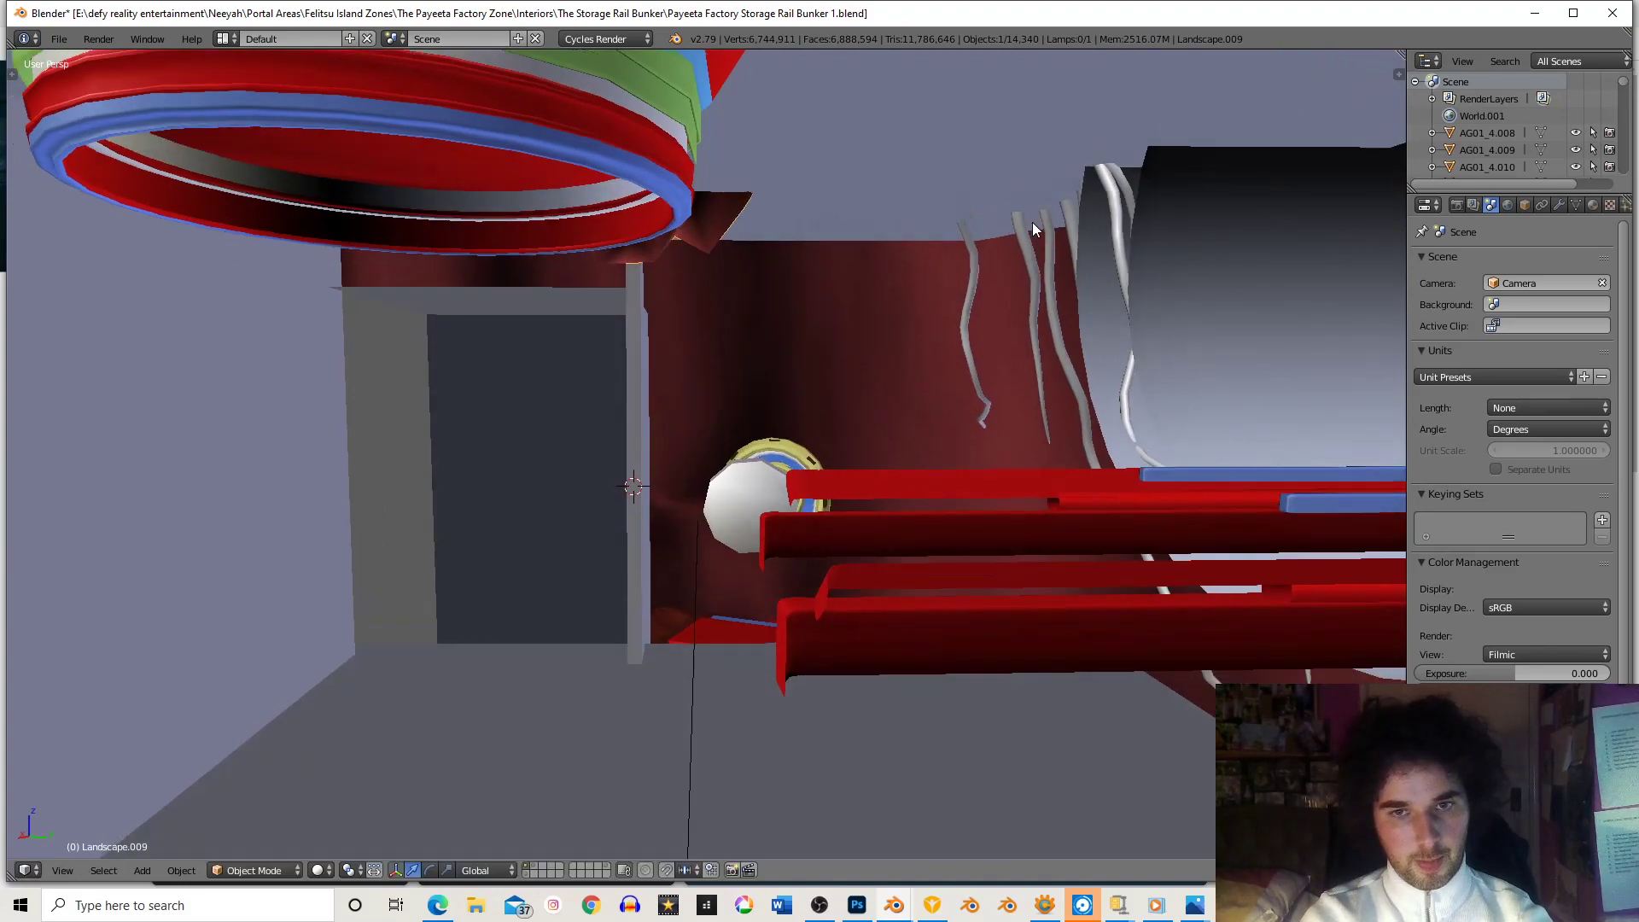
- Check the landscape mesh from outside the doorway and delete it
scroll(1032, 231, down, 5)
scroll(965, 252, down, 5)
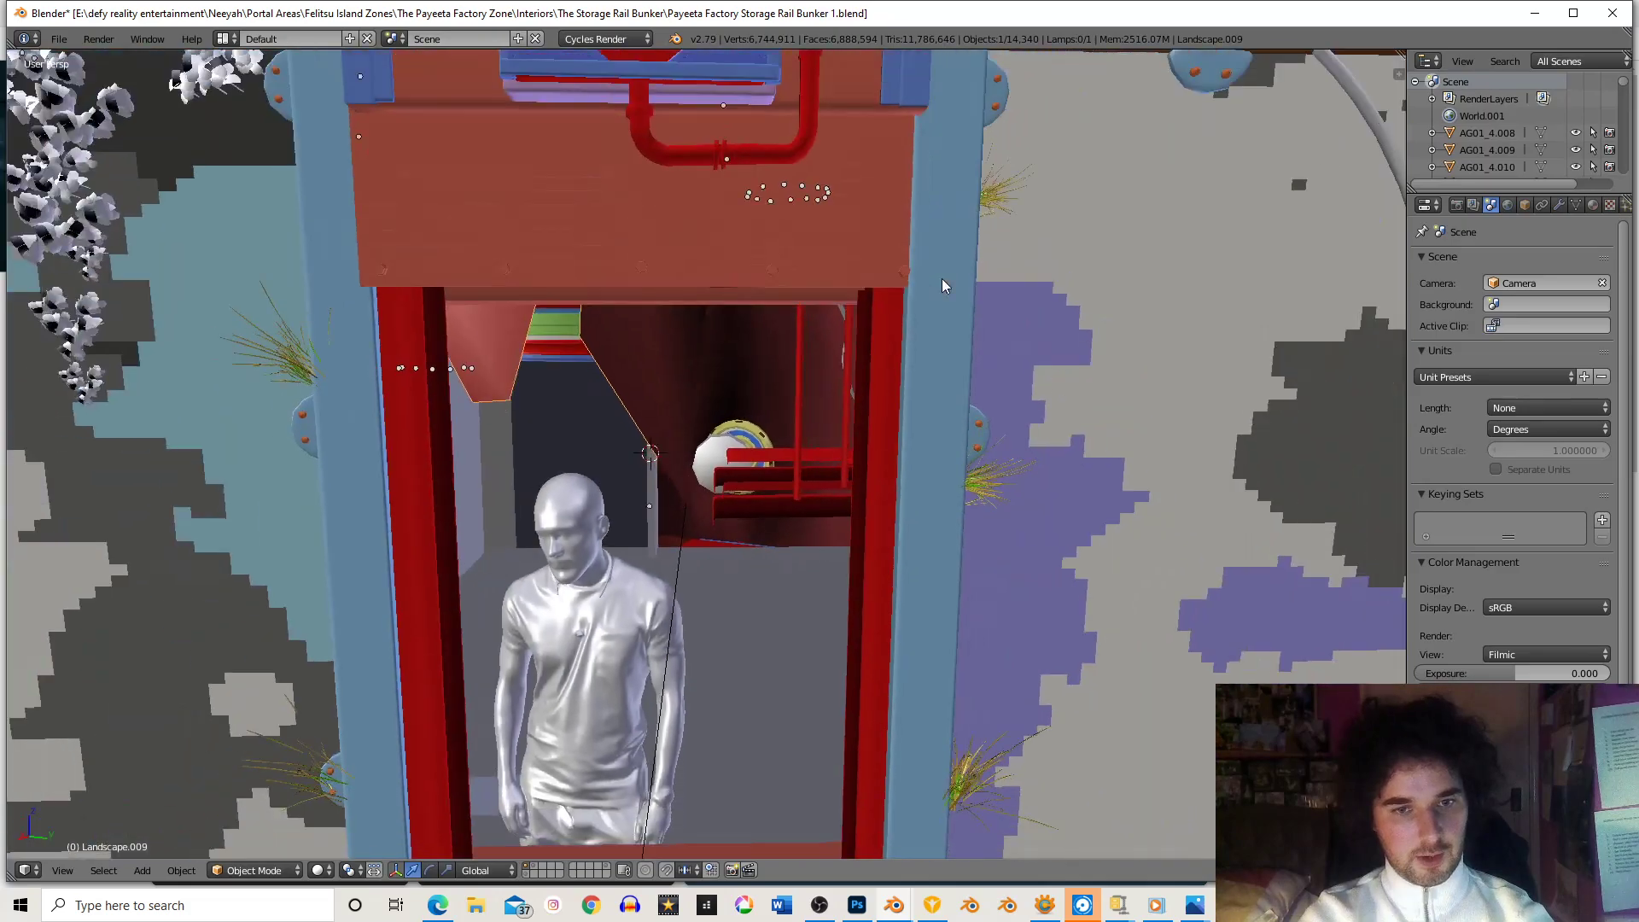
scroll(893, 256, up, 7)
scroll(895, 273, down, 3)
scroll(895, 265, up, 2)
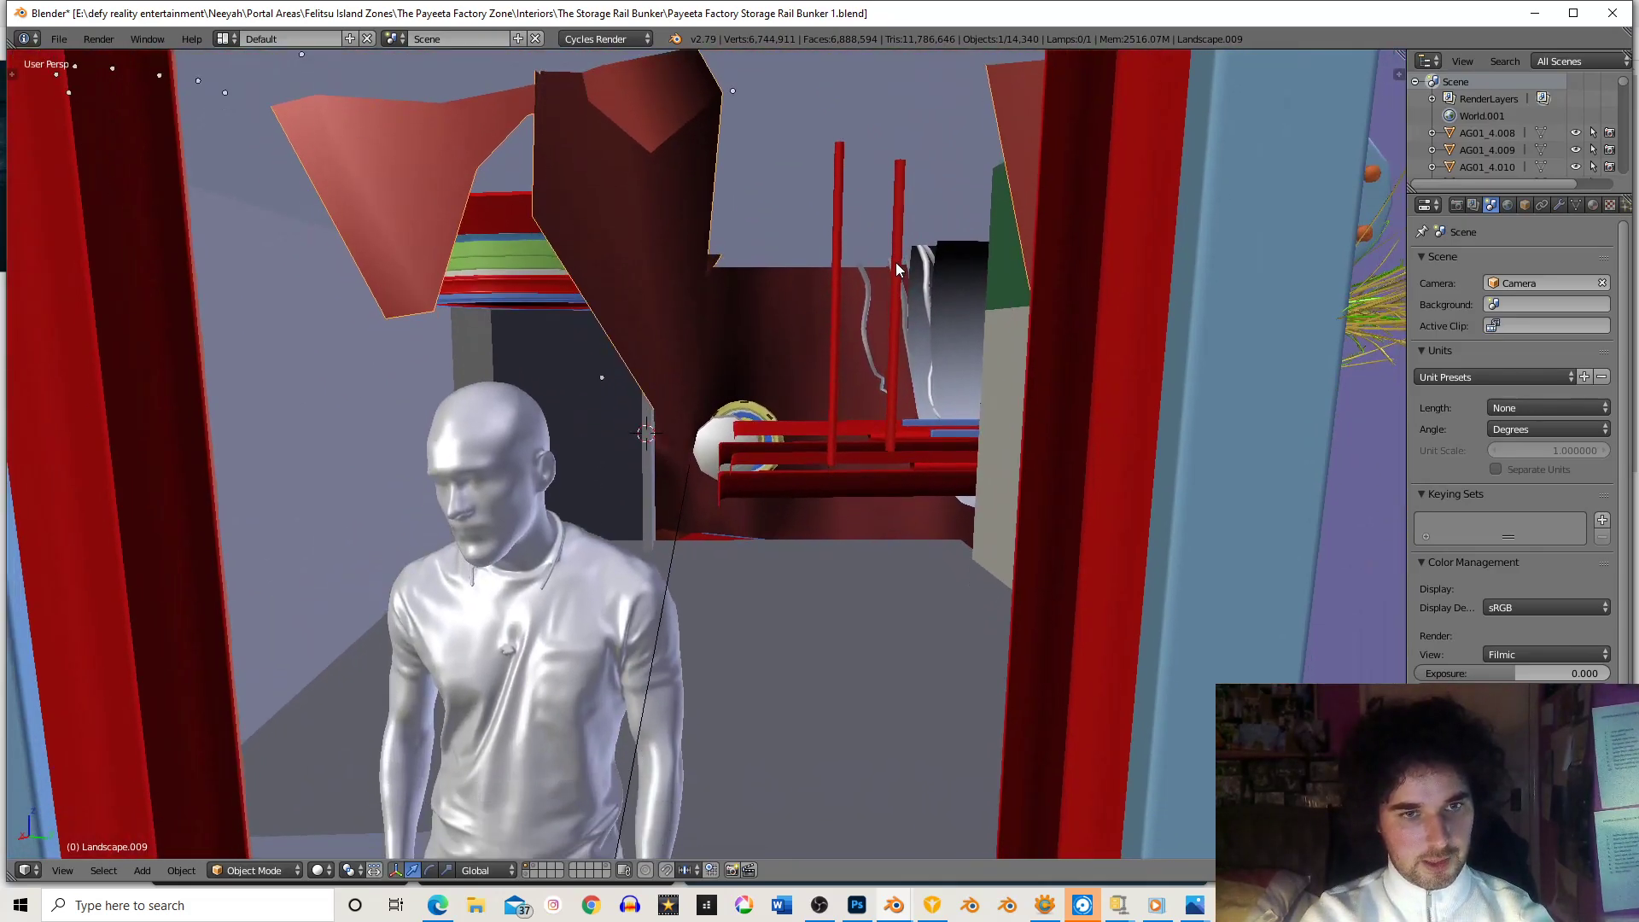
scroll(898, 256, up, 4)
scroll(897, 243, down, 3)
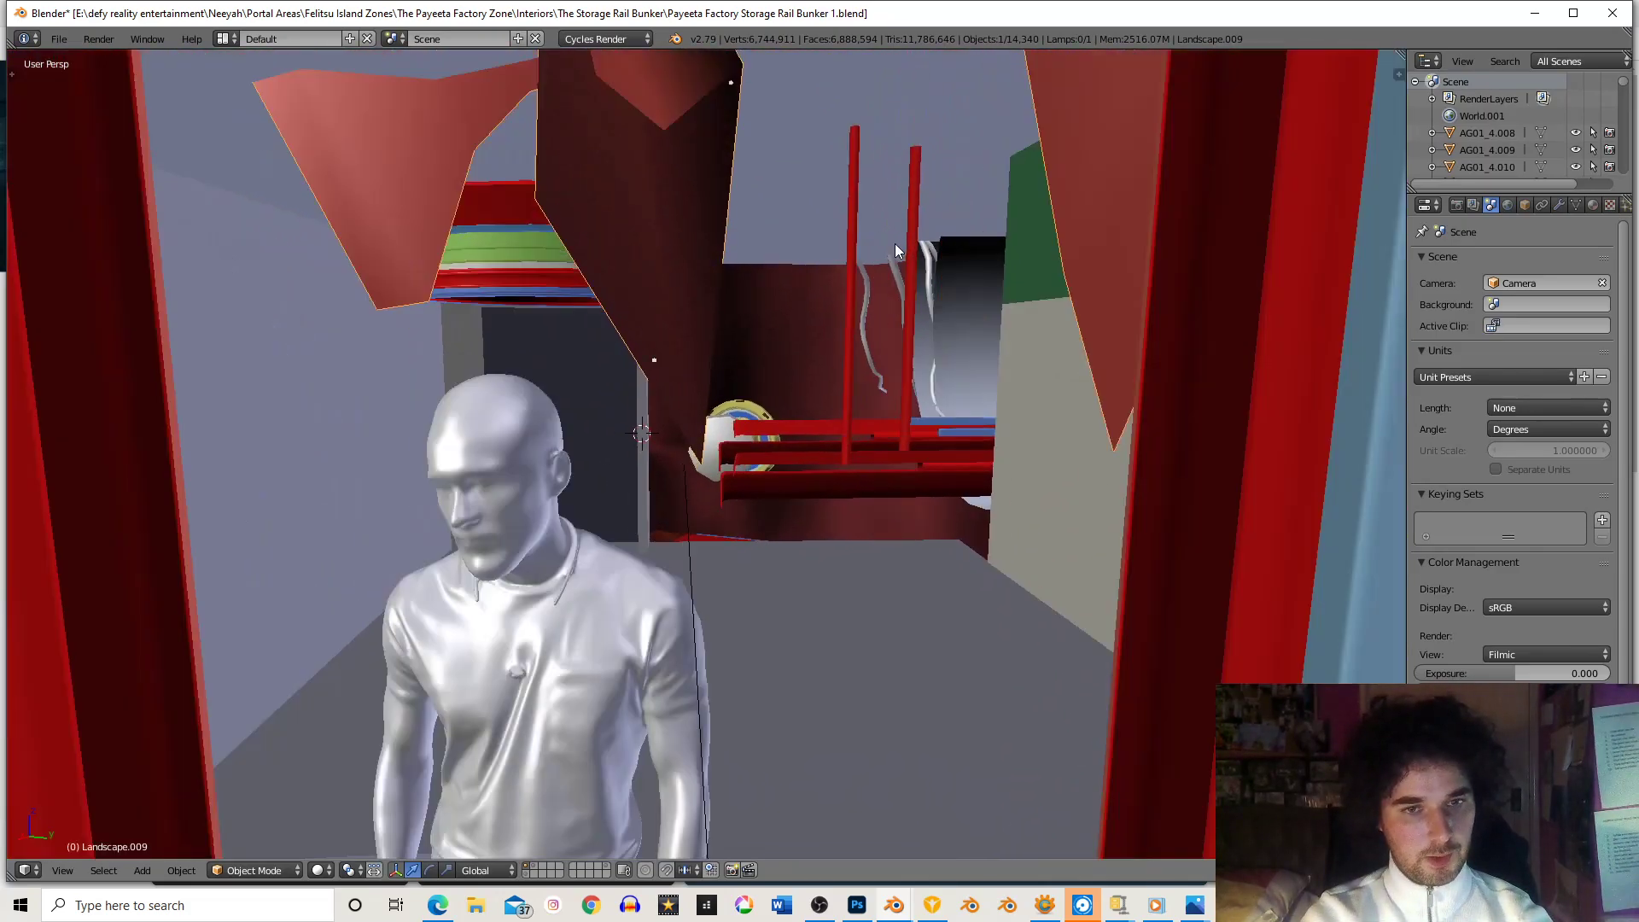
key(x)
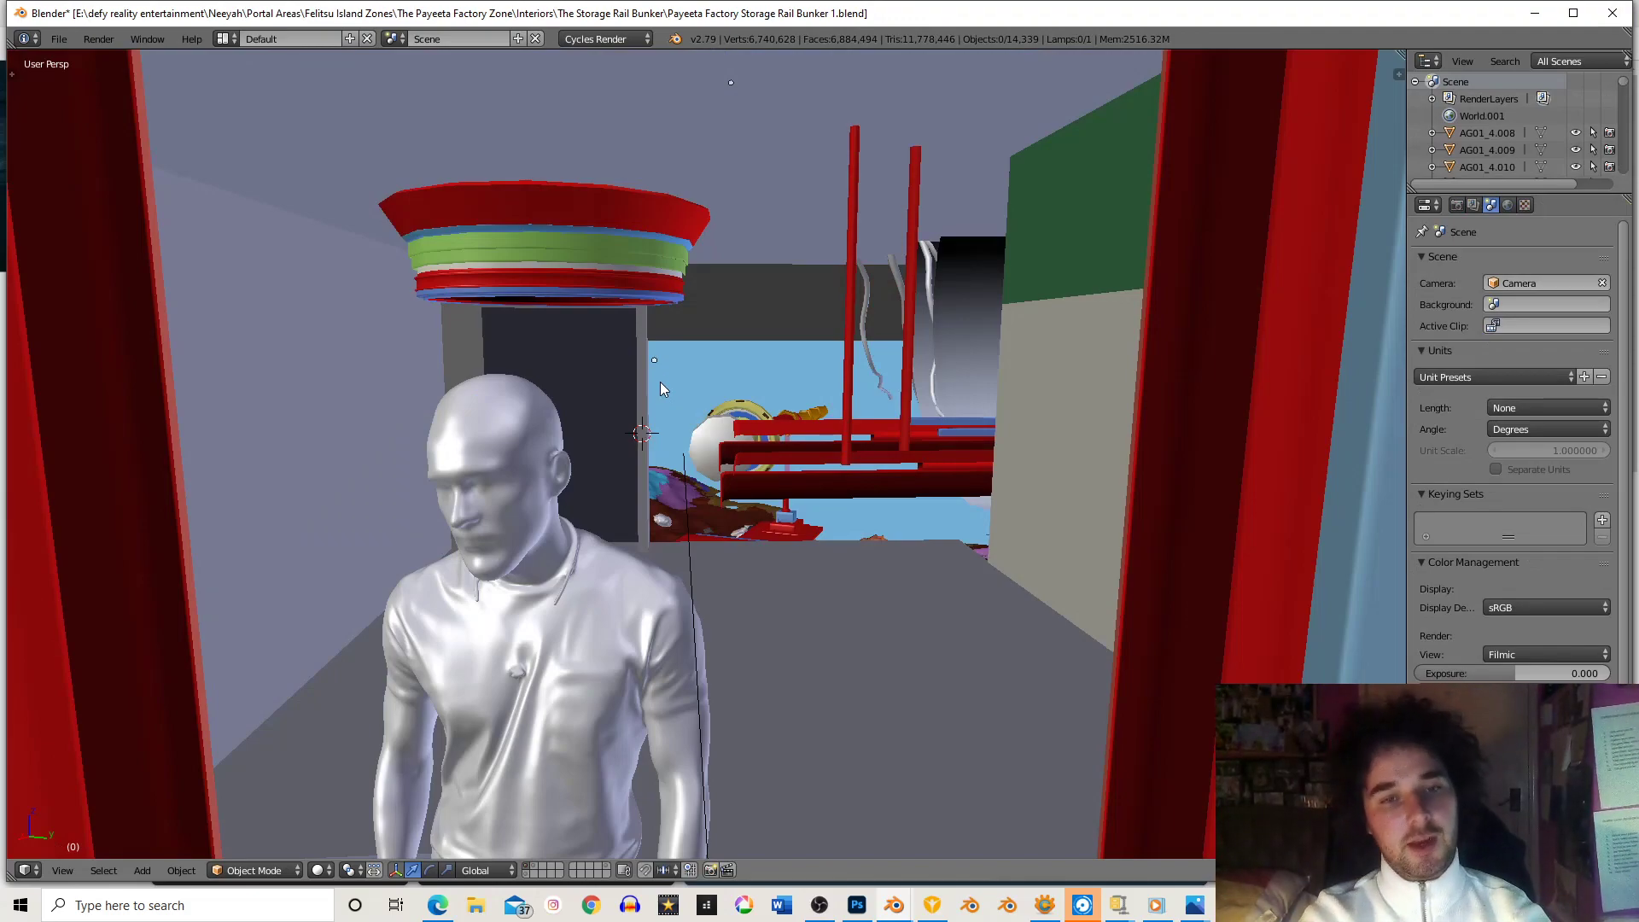
- Duplicate the thin wall slab beside the recess and move the copy along global X to the open back of the room
scroll(661, 367, up, 4)
scroll(642, 373, up, 4)
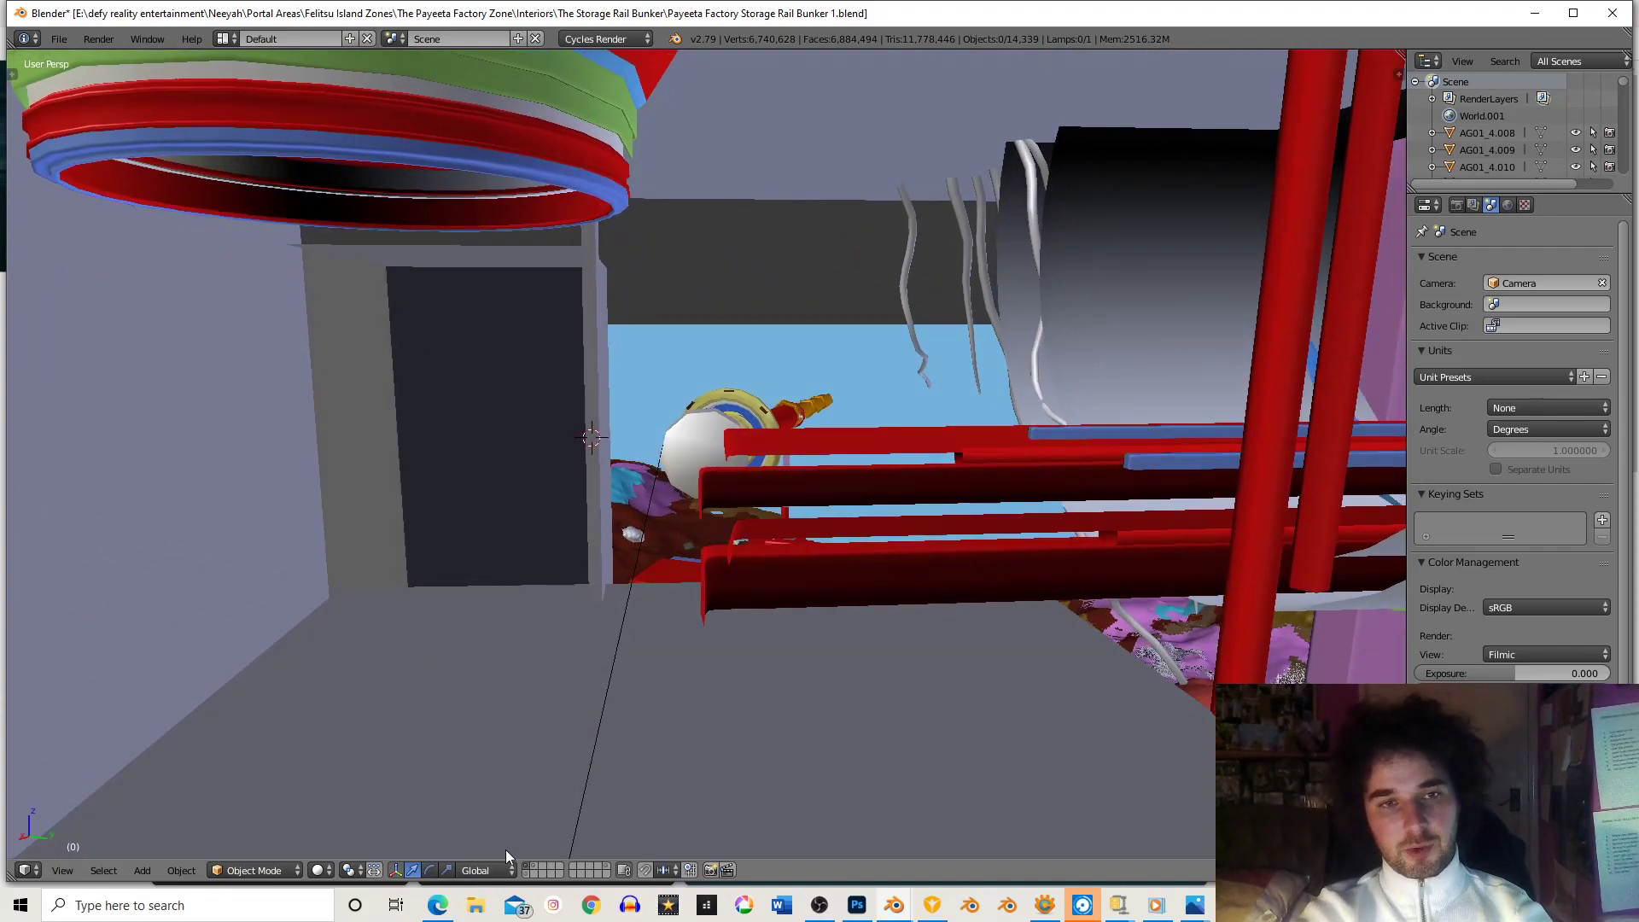
middle_drag(615, 325, 604, 321)
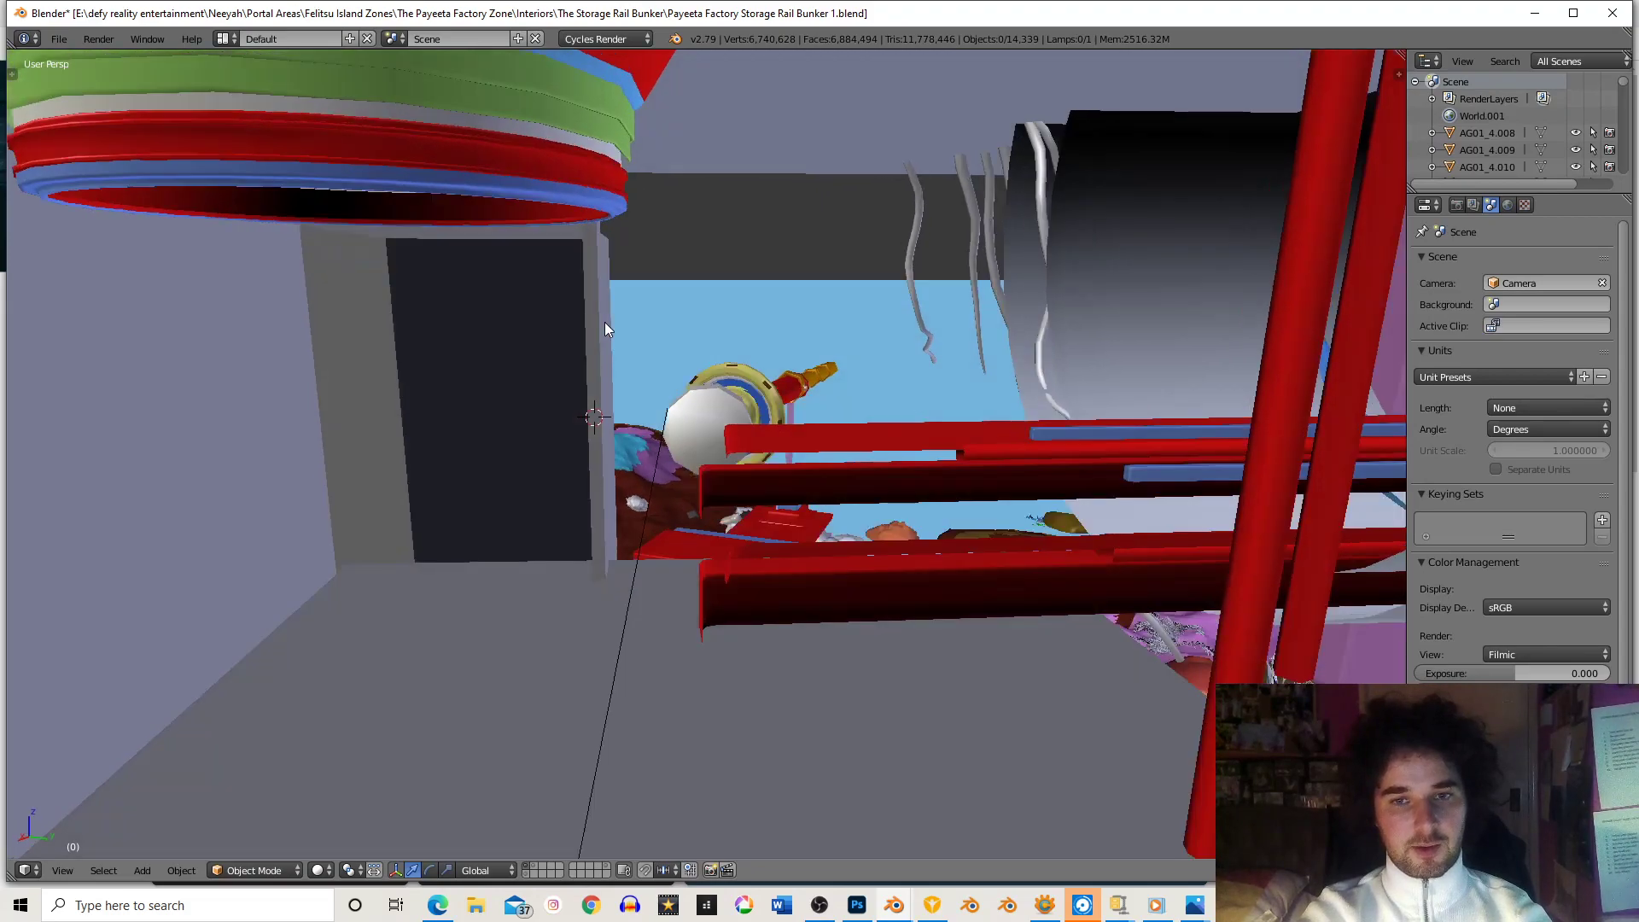
right_click(602, 321)
right_click(427, 478)
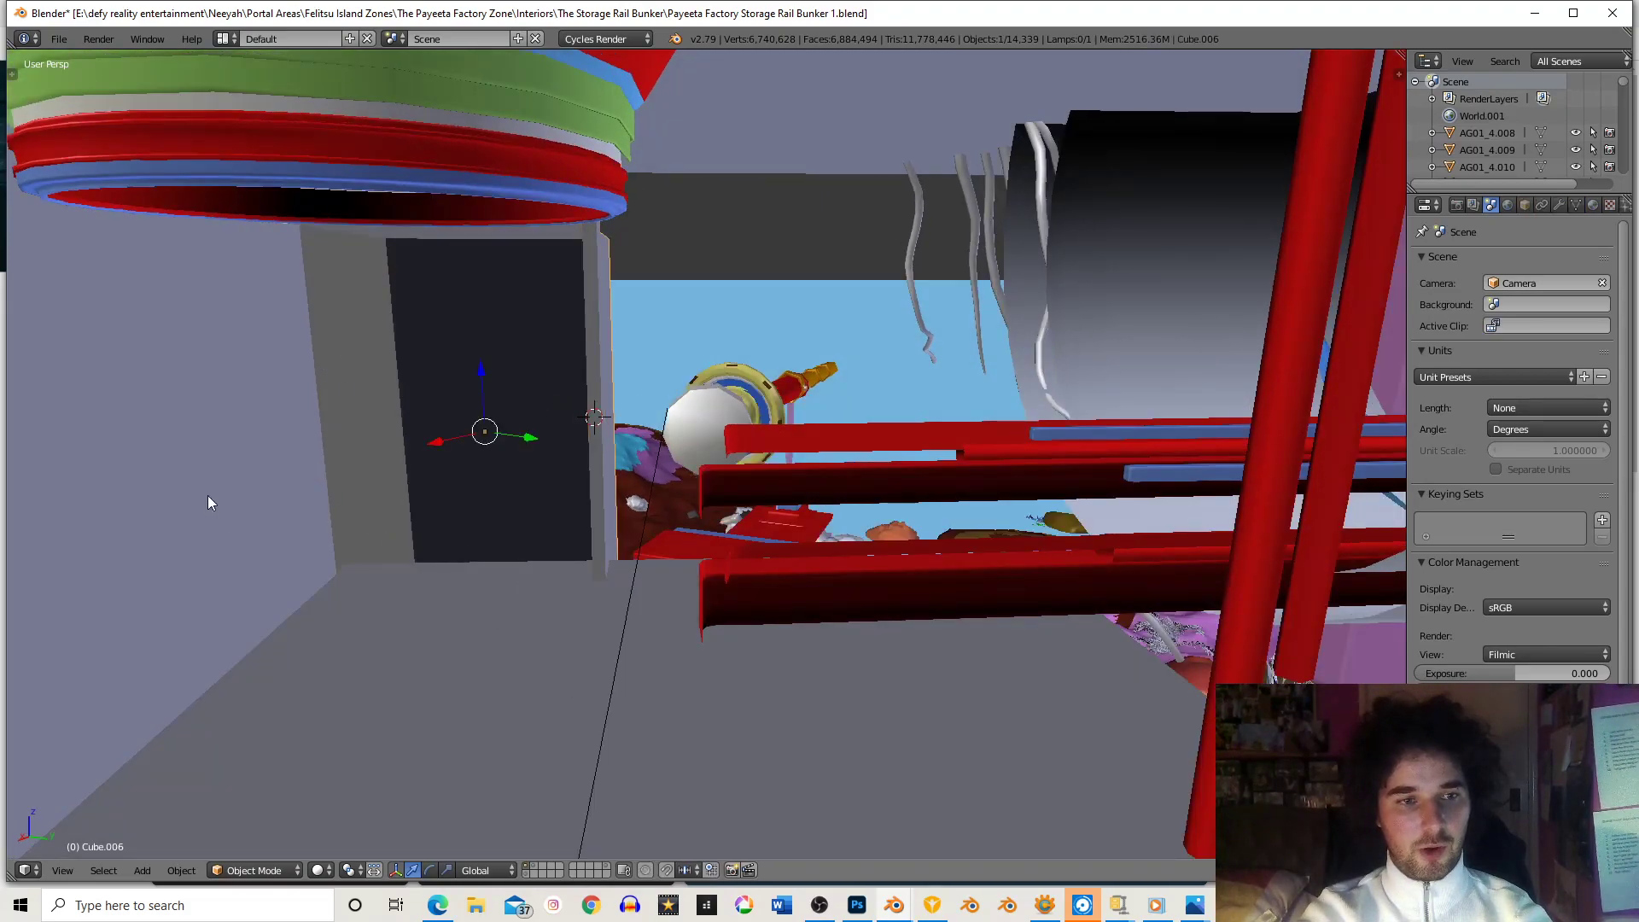
right_click(372, 497)
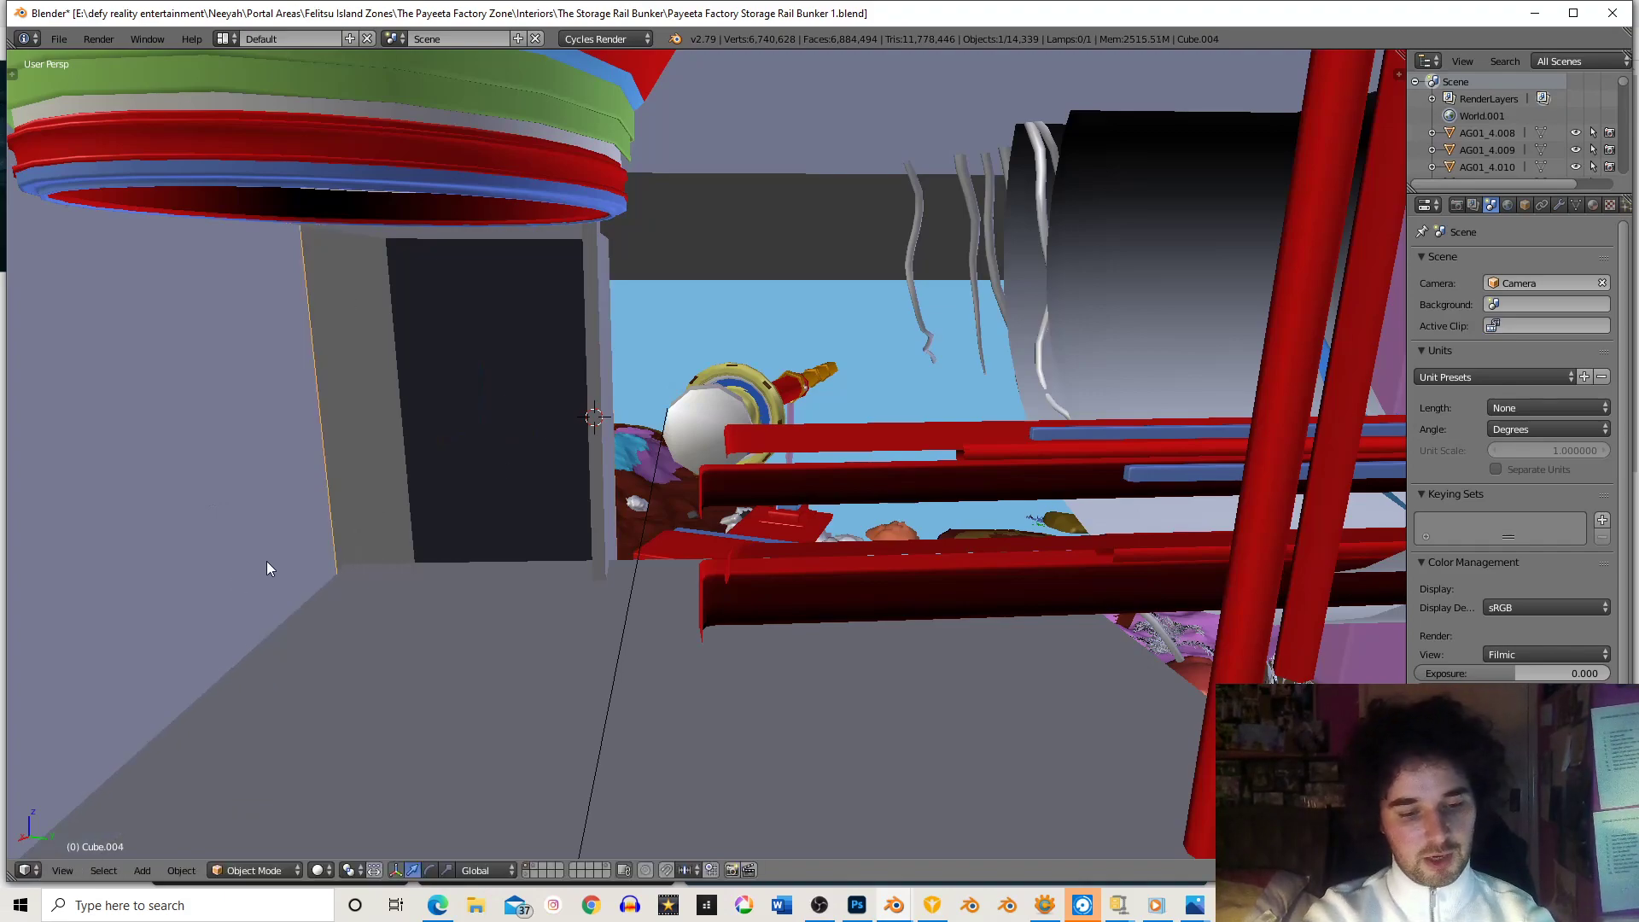
key(shift+d)
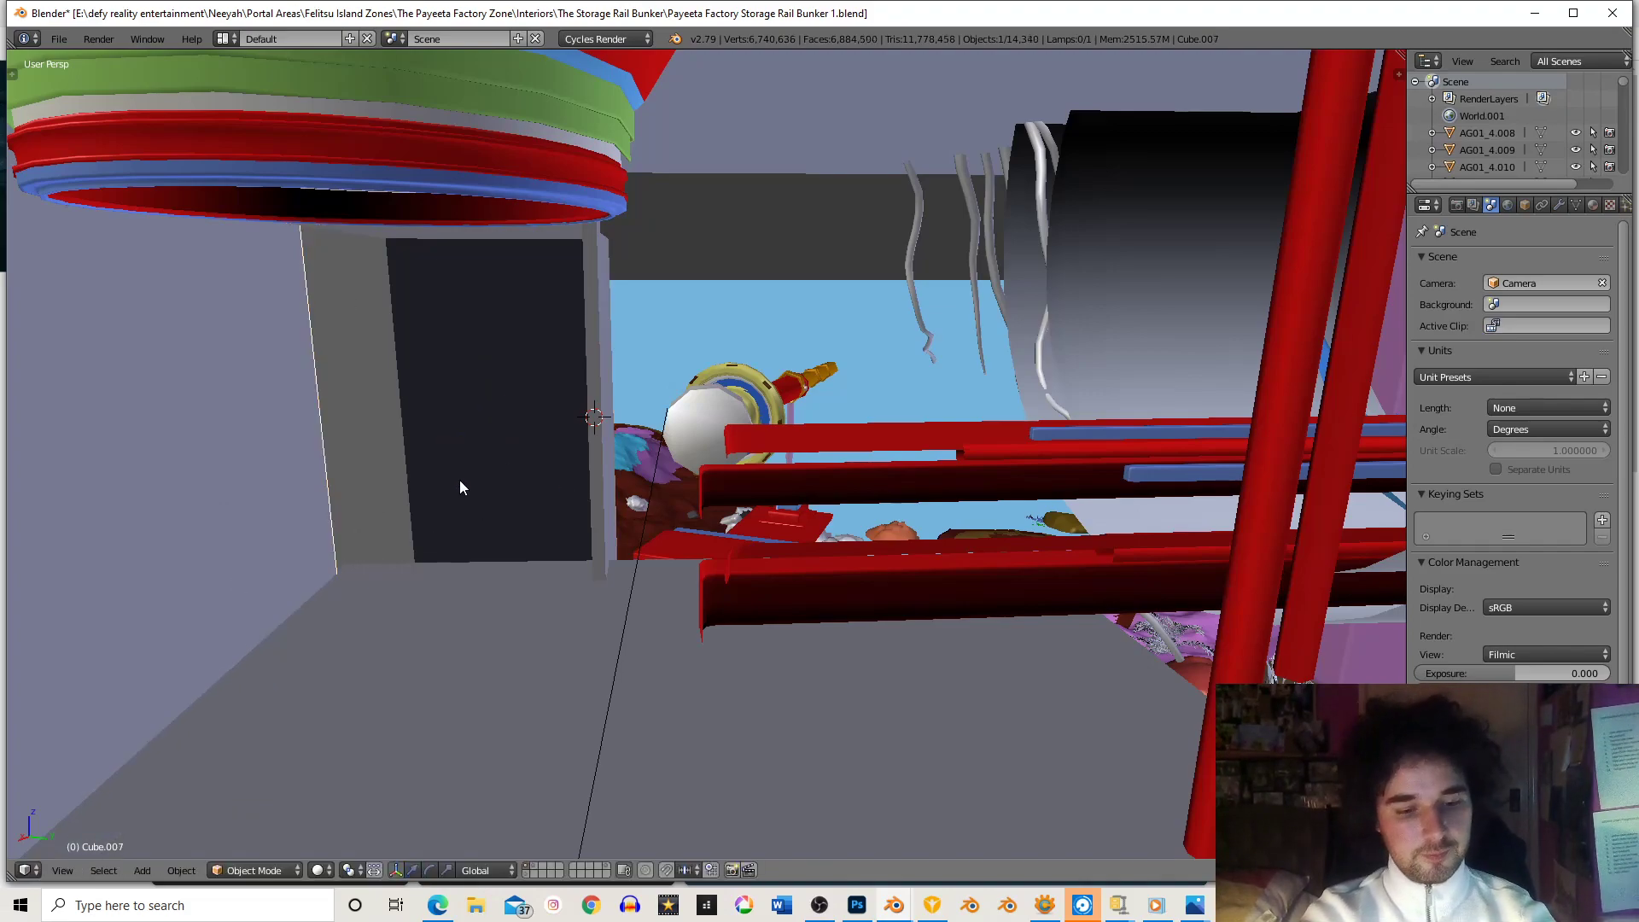
key(x)
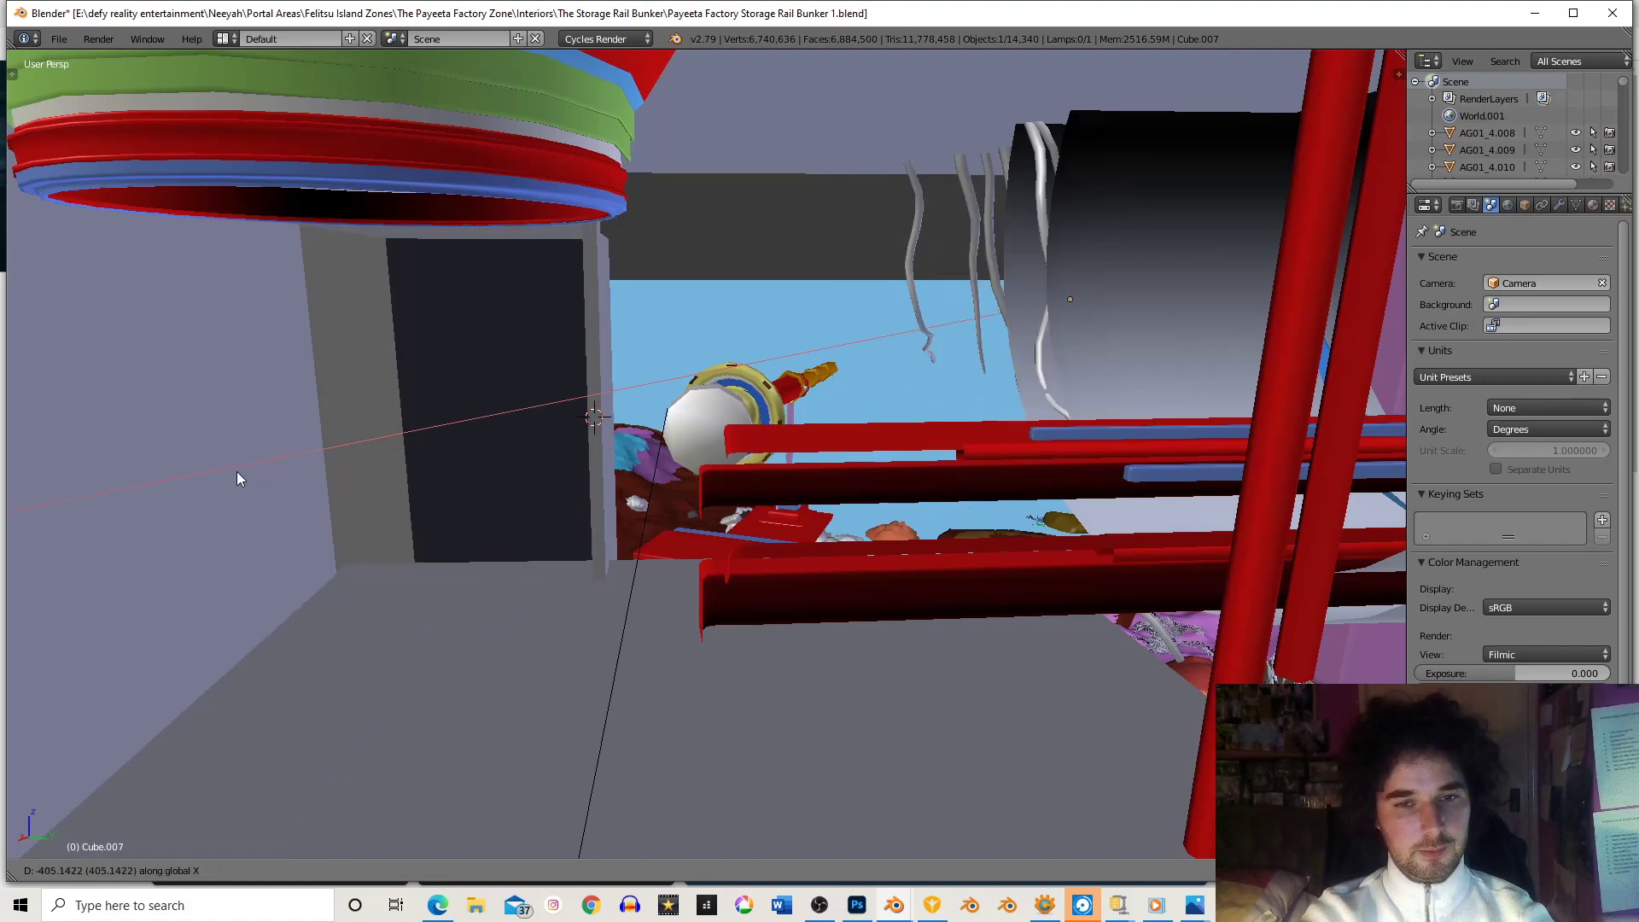
click(1018, 444)
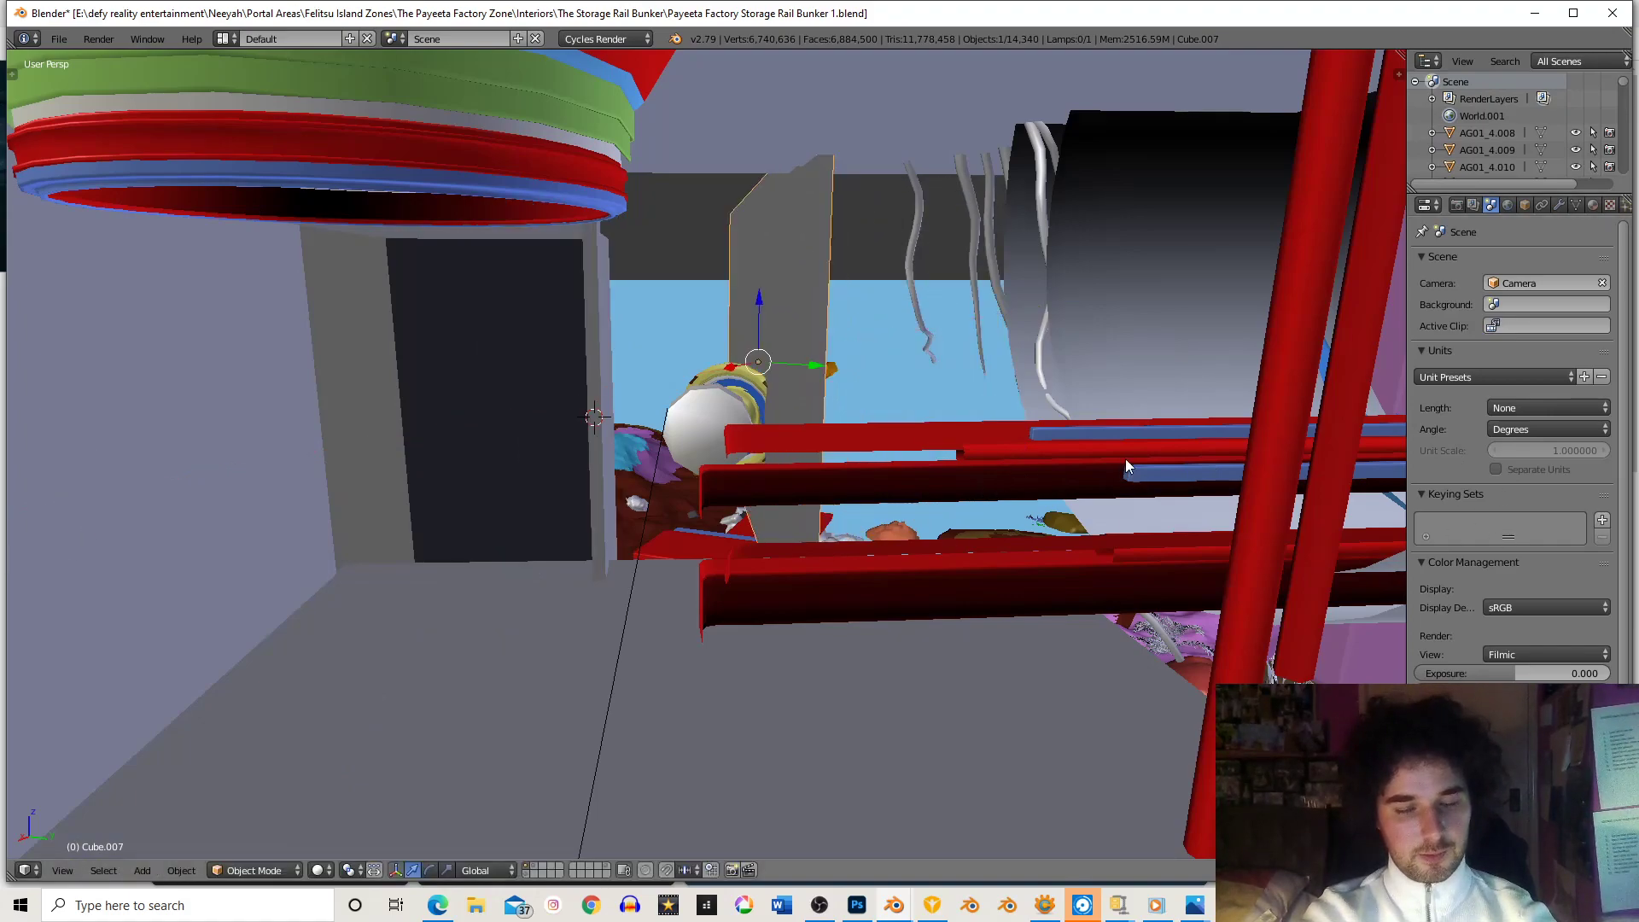
- Rotate the copied wall slab about 86 degrees around global Z and shift it along global X behind the recess
key(r)
key(z)
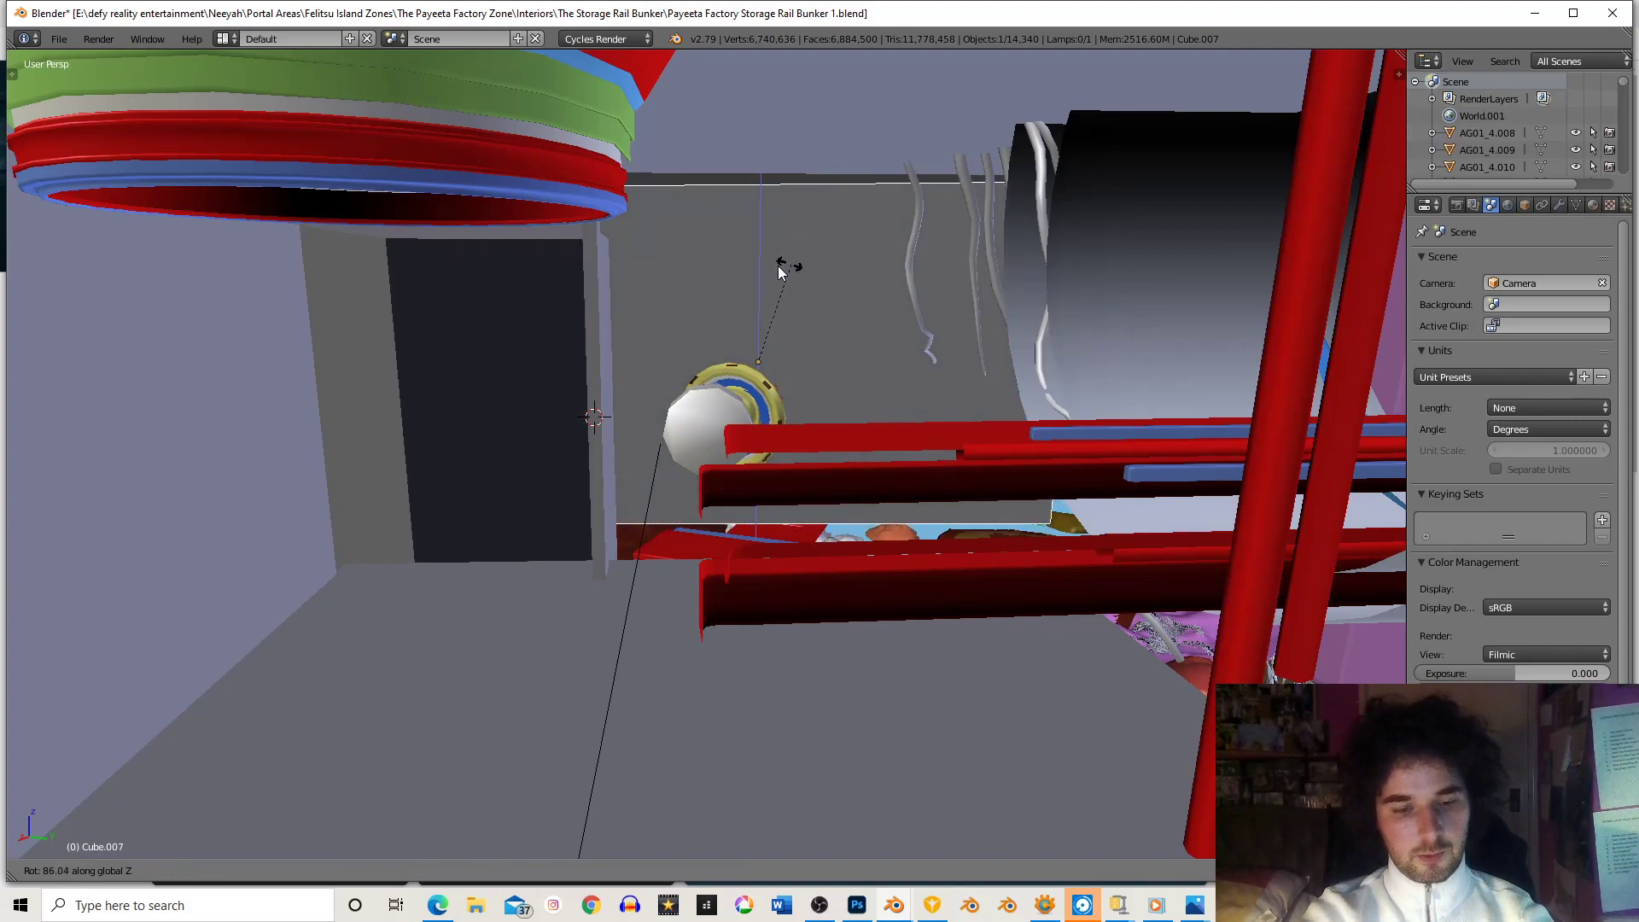
click(776, 267)
key(g)
key(x)
click(871, 316)
- Shift the slab along global Y across the open back of the room and fine-tune its rotation around global Z
key(g)
key(y)
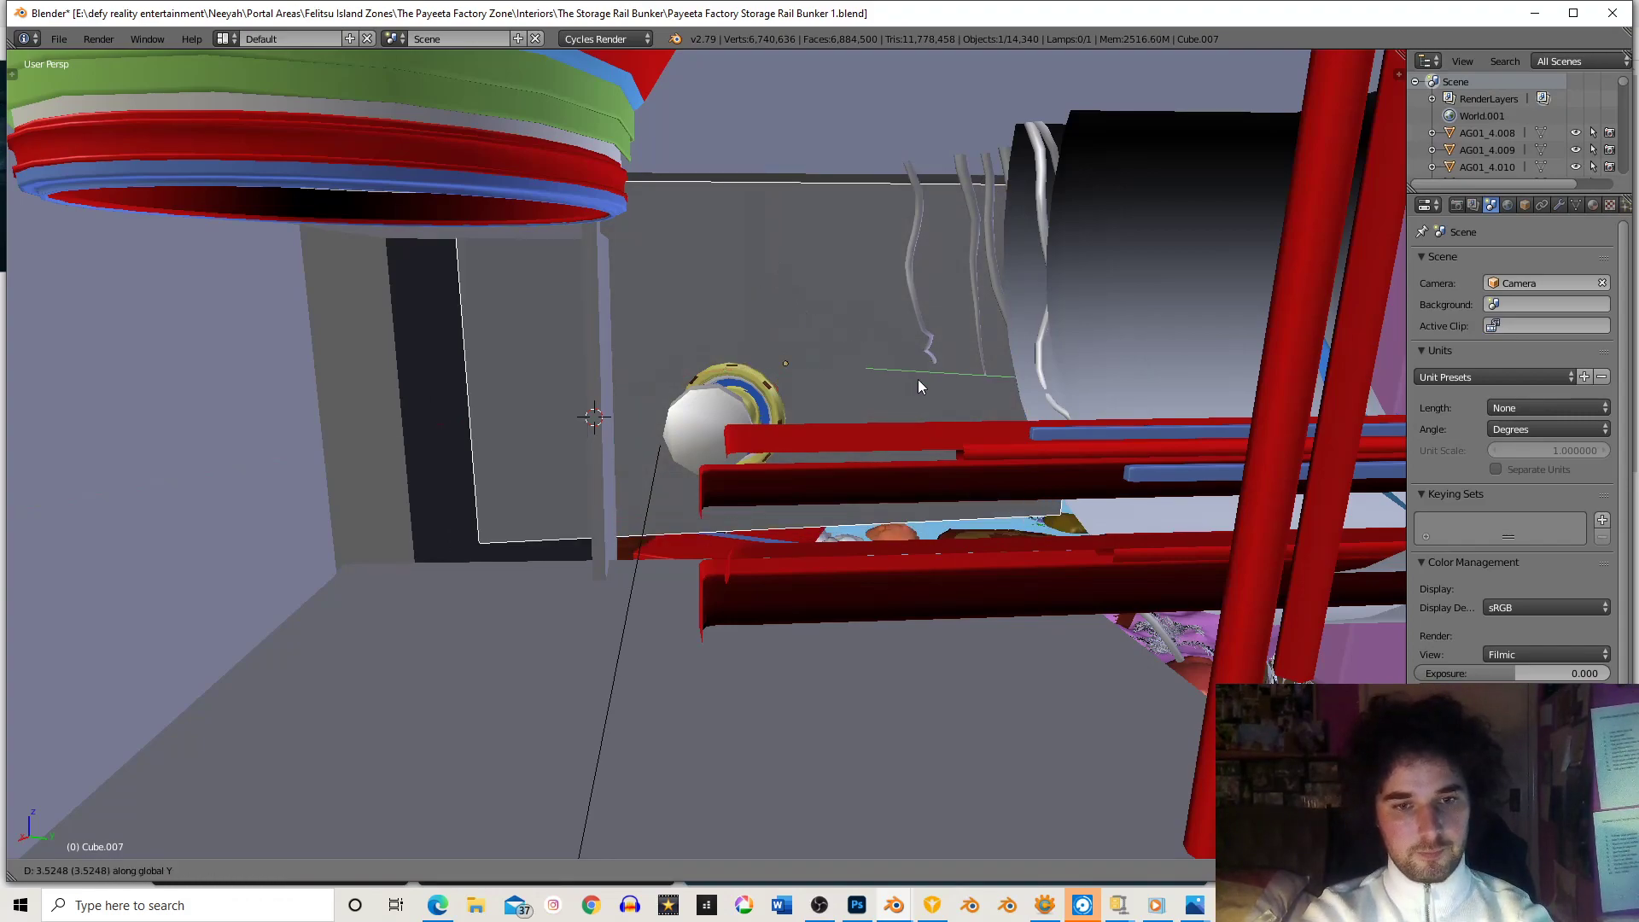
click(998, 401)
key(r)
key(z)
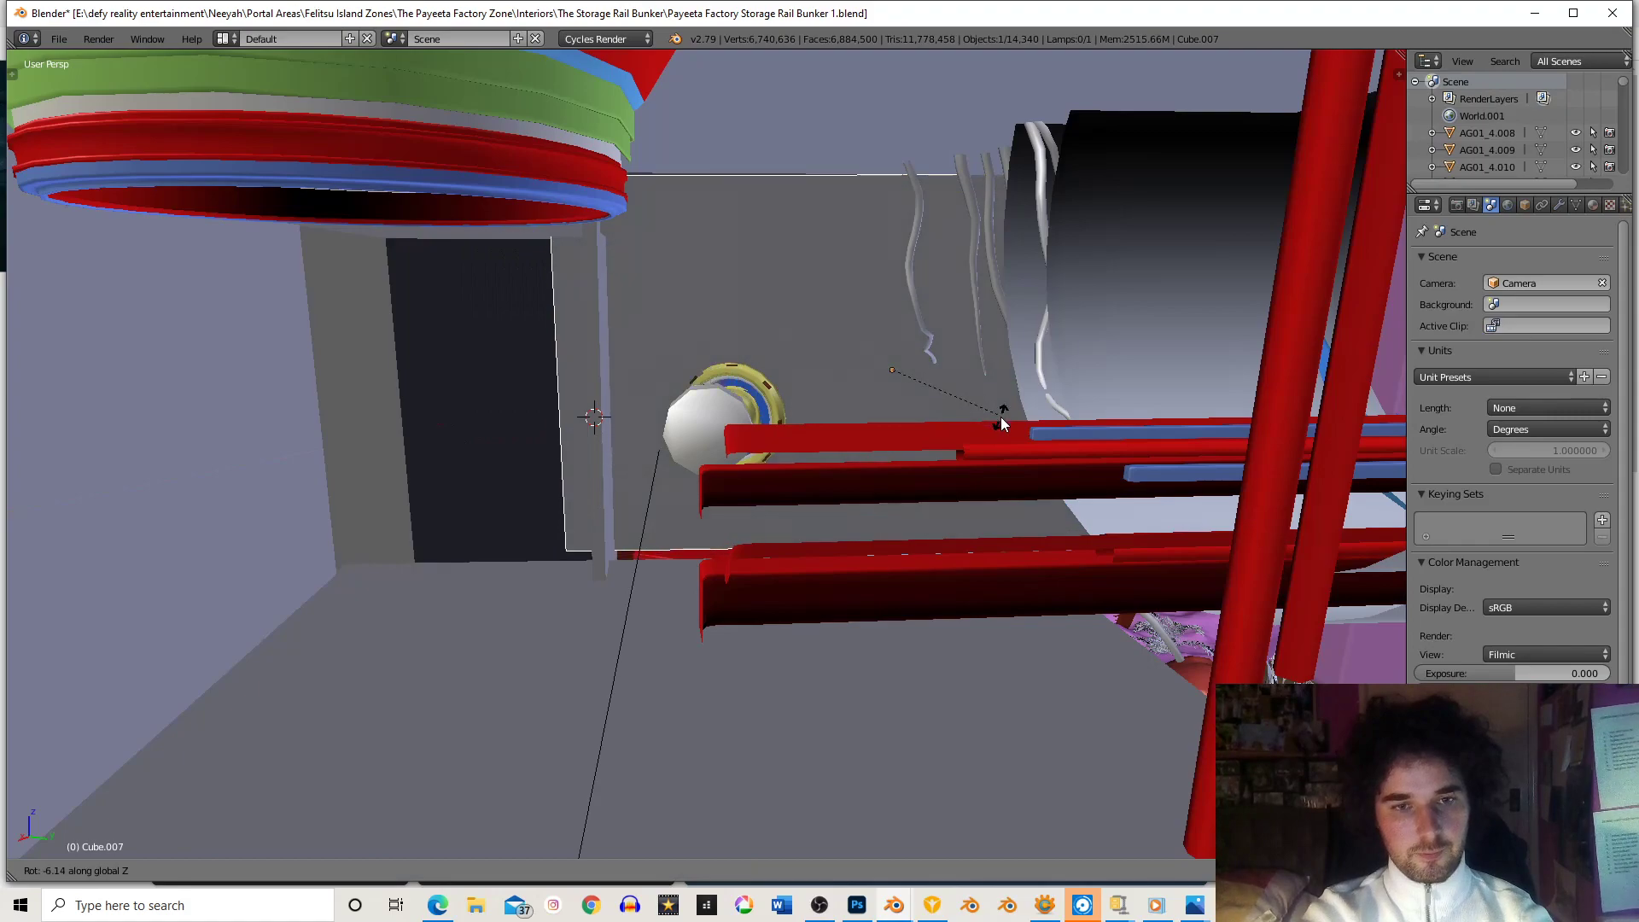
click(992, 454)
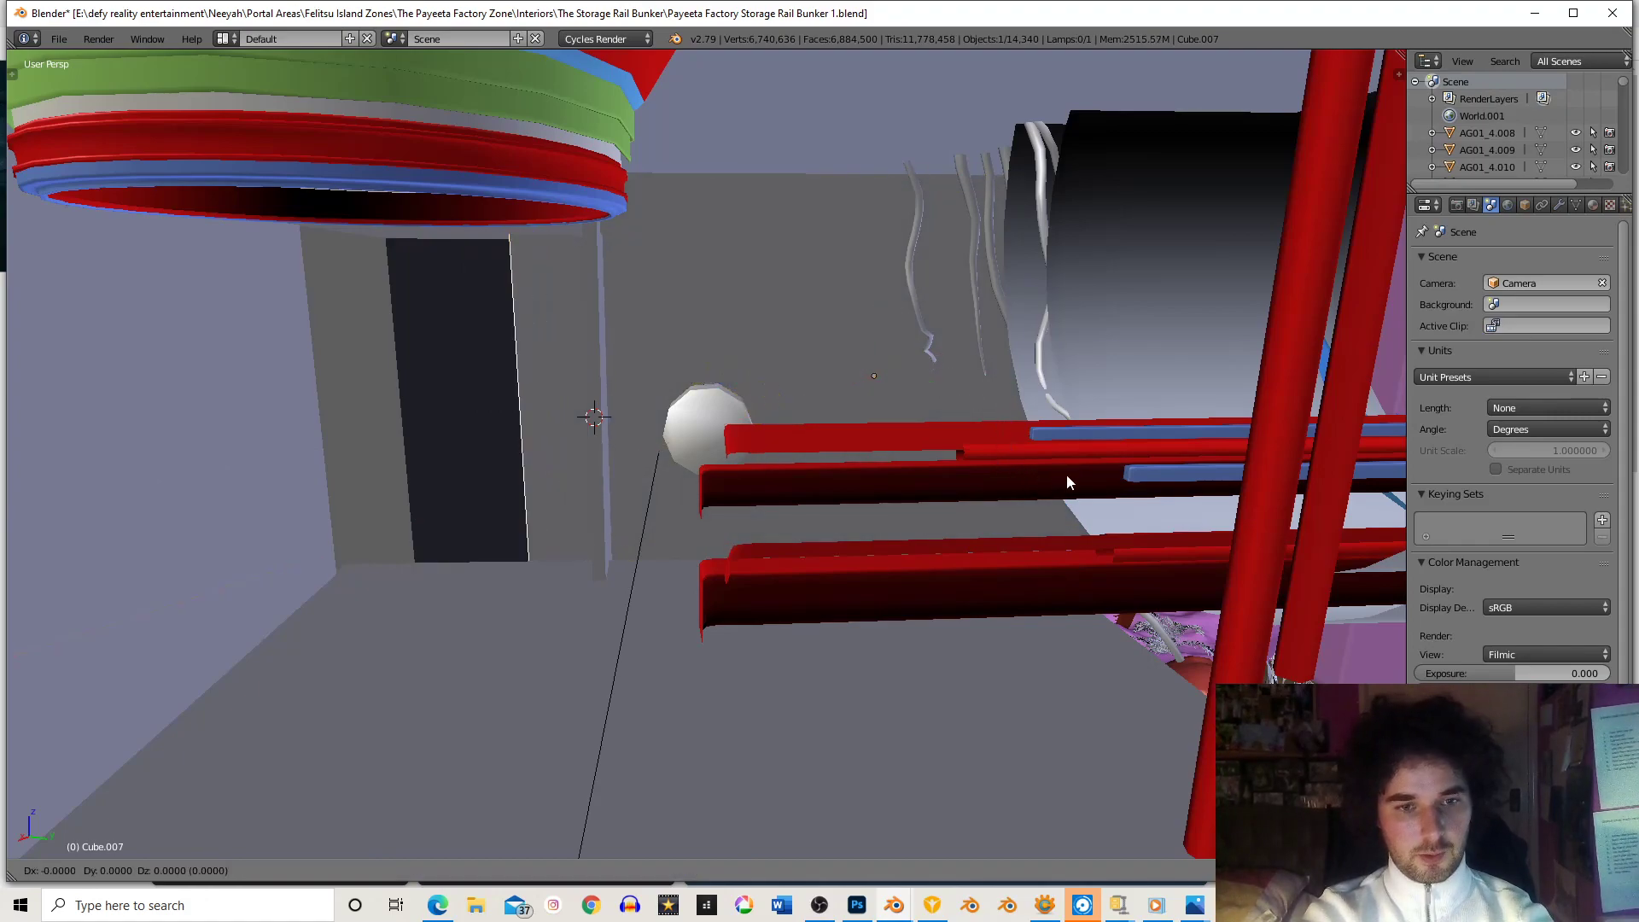
key(g)
key(y)
click(1098, 469)
- Inspect the new back wall from inside the room, from behind it and through the bunker's doorway
scroll(1039, 427, down, 5)
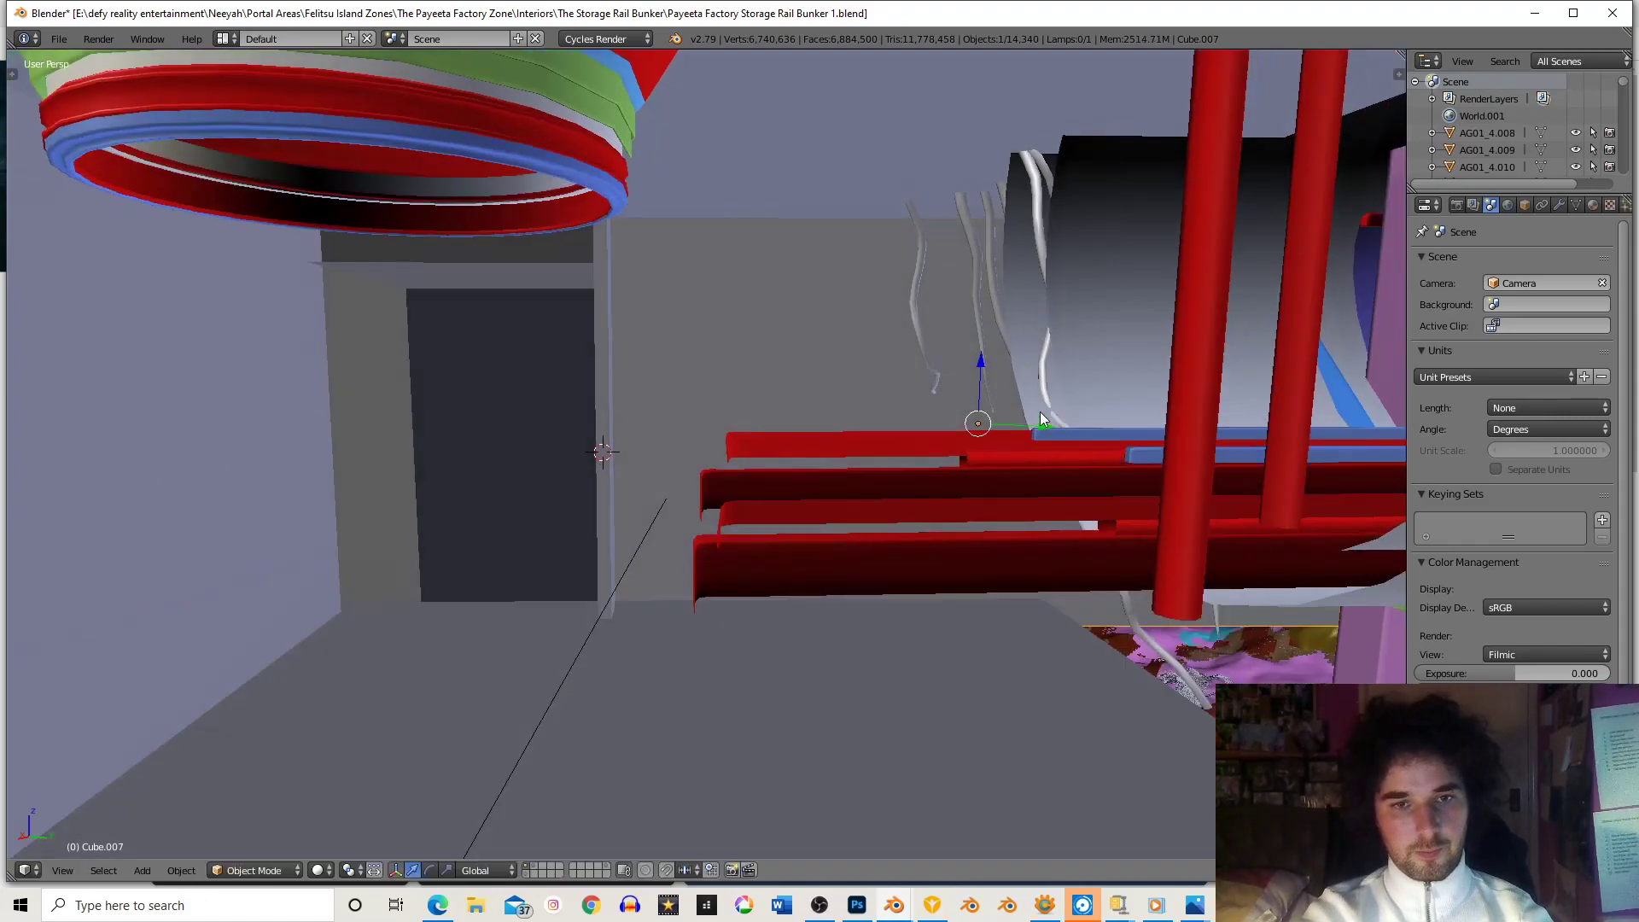
scroll(1008, 427, down, 5)
scroll(923, 418, up, 5)
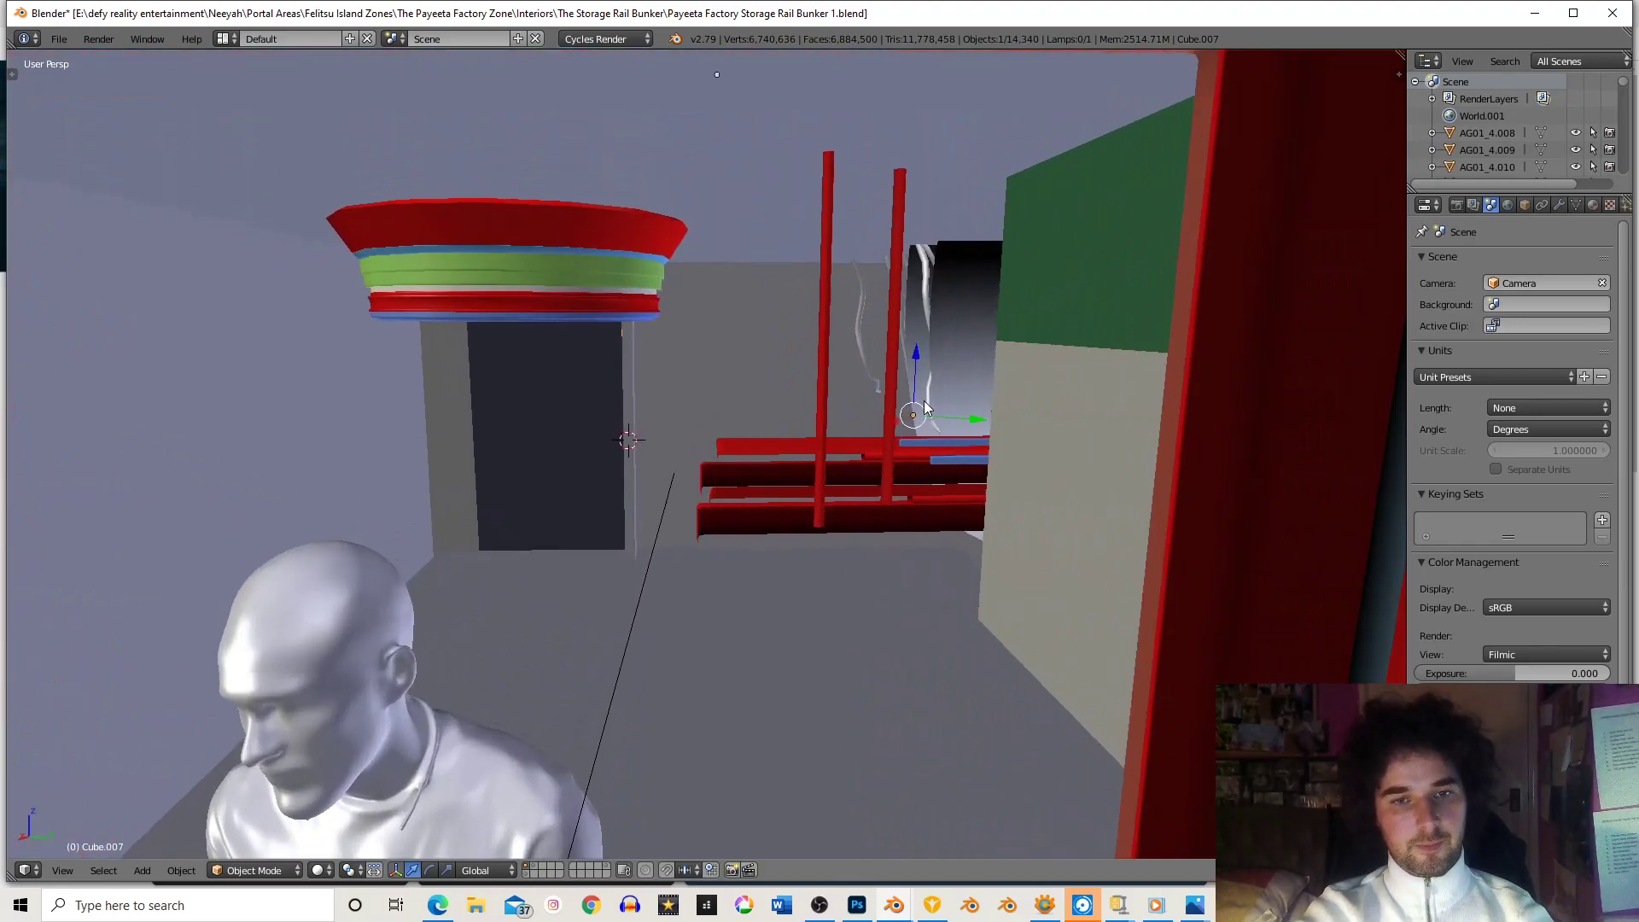
scroll(935, 391, up, 2)
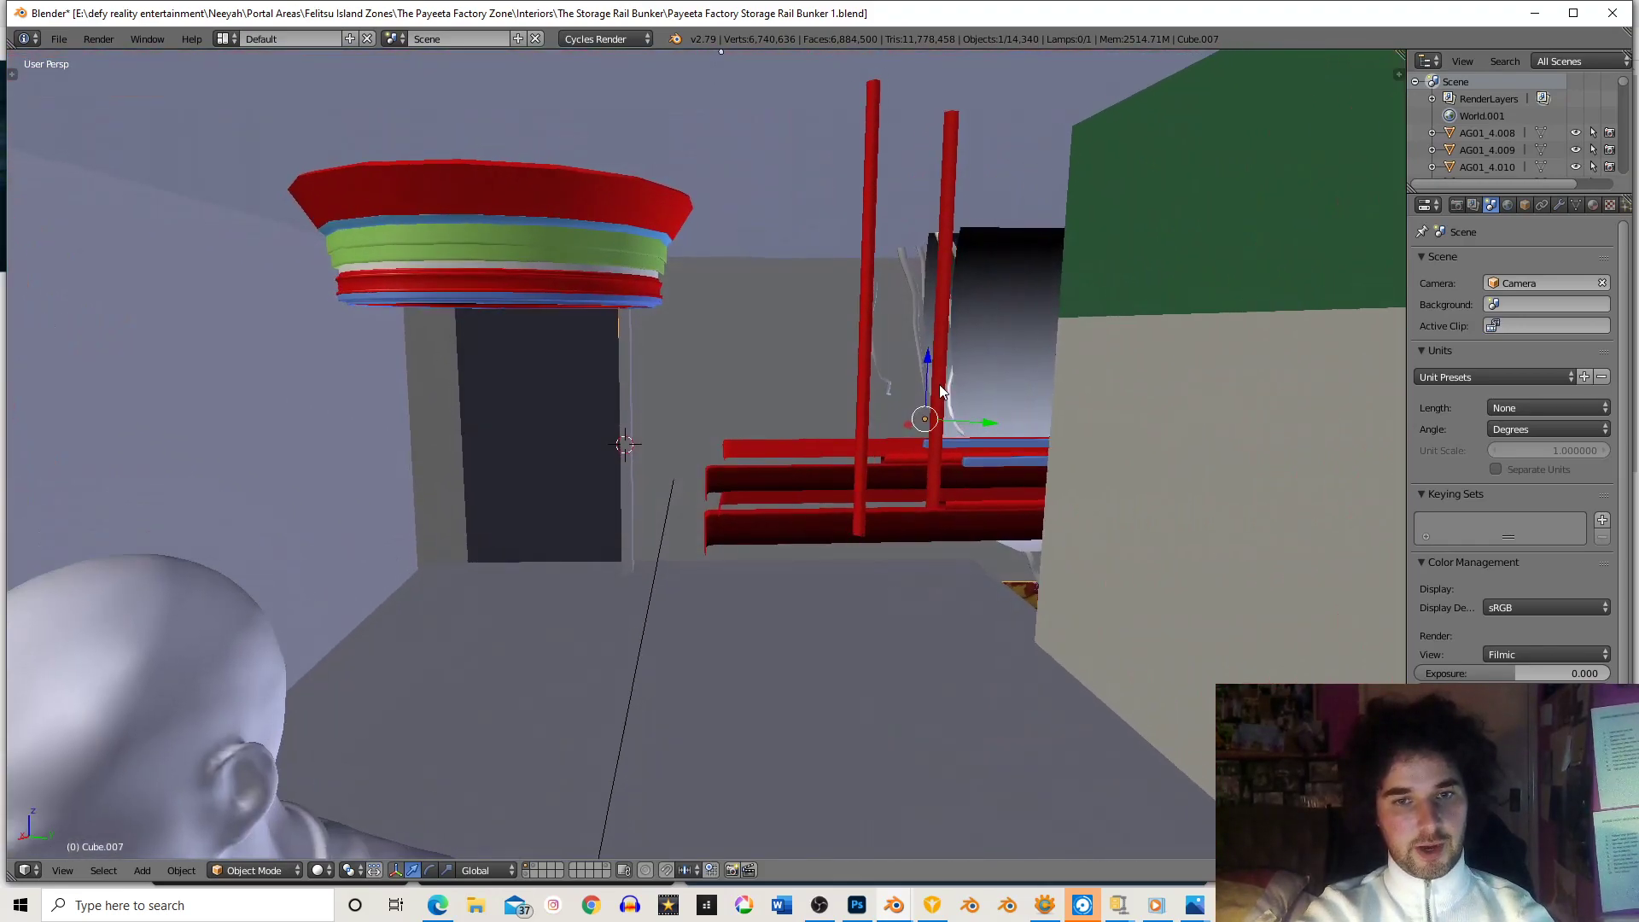
scroll(932, 396, down, 5)
middle_drag(1002, 401, 844, 463)
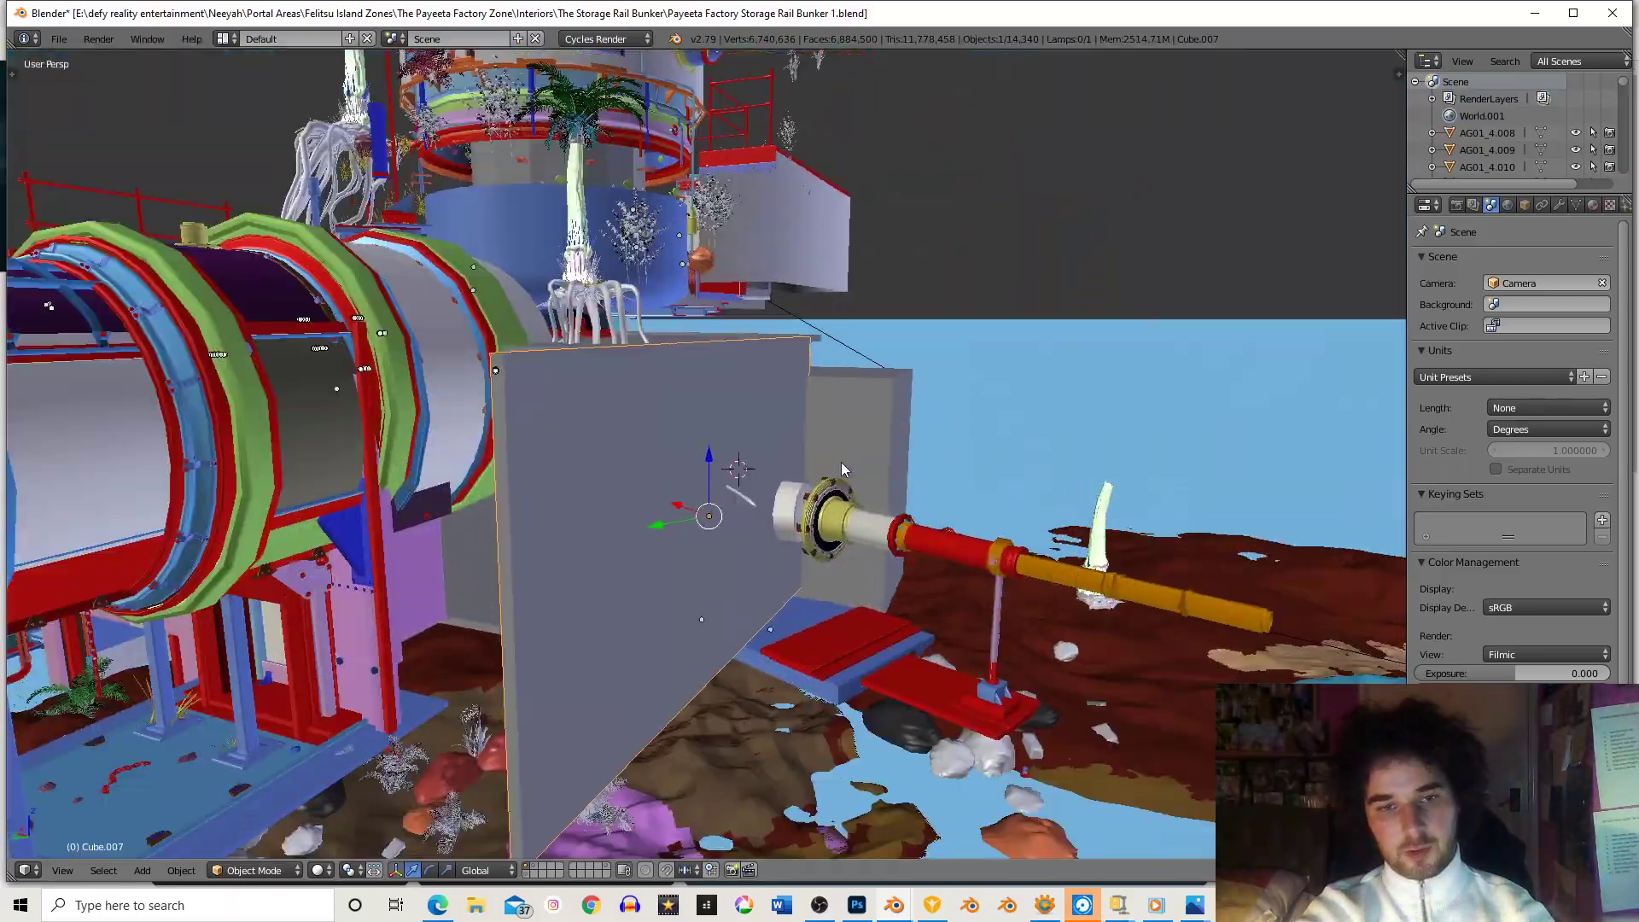
middle_drag(1047, 566, 811, 533)
middle_drag(361, 463, 664, 400)
scroll(711, 434, up, 4)
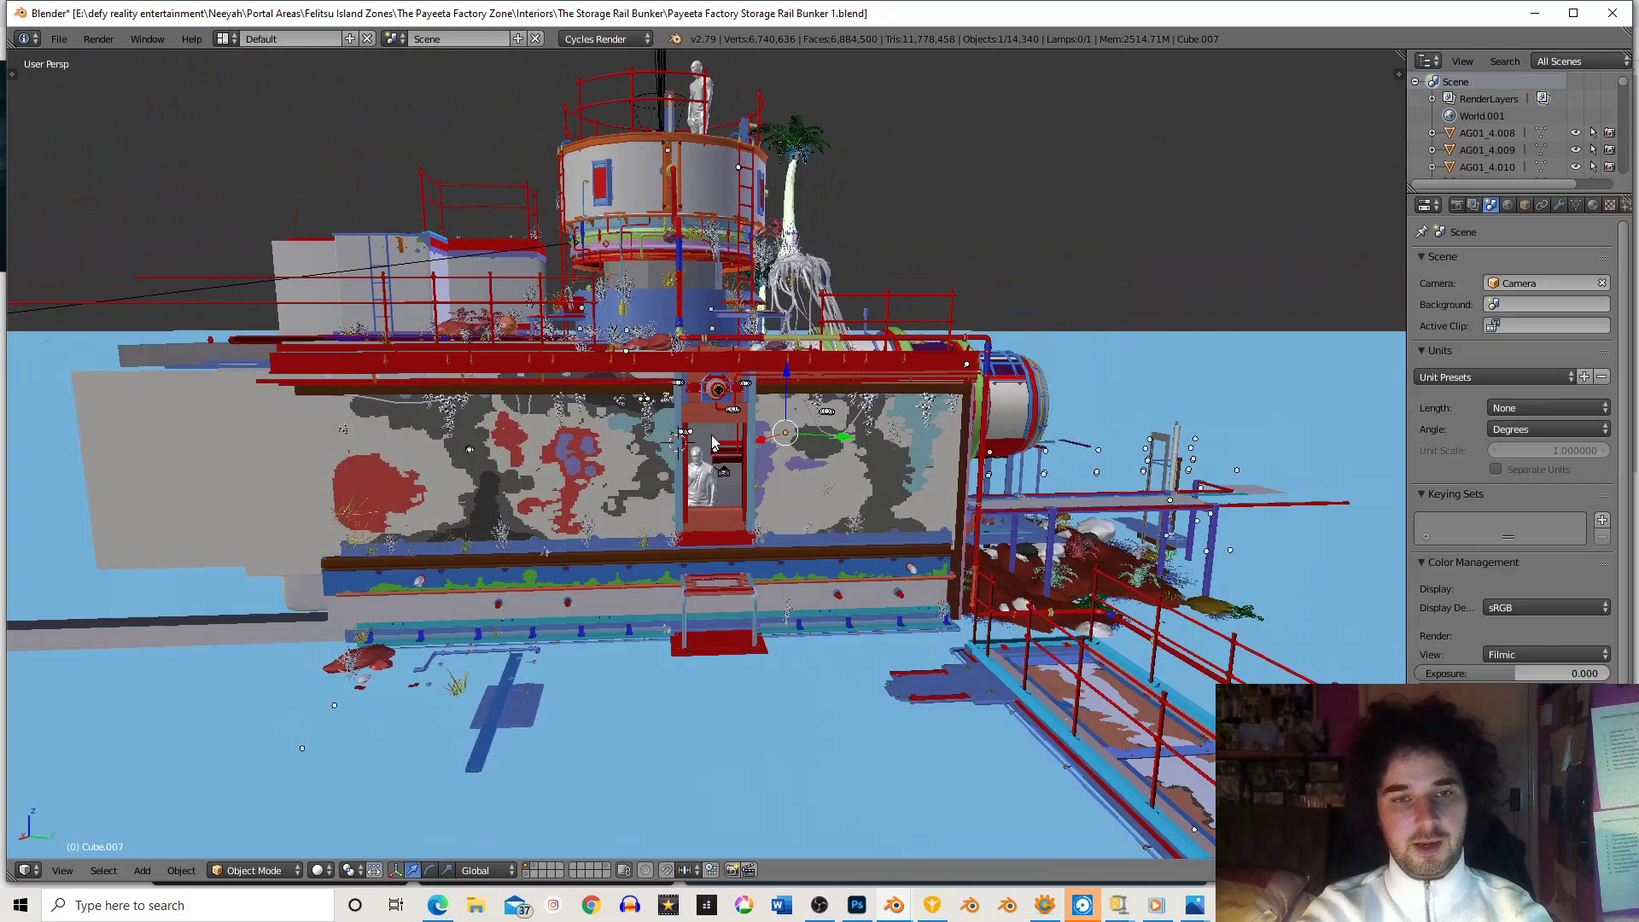
scroll(716, 442, up, 6)
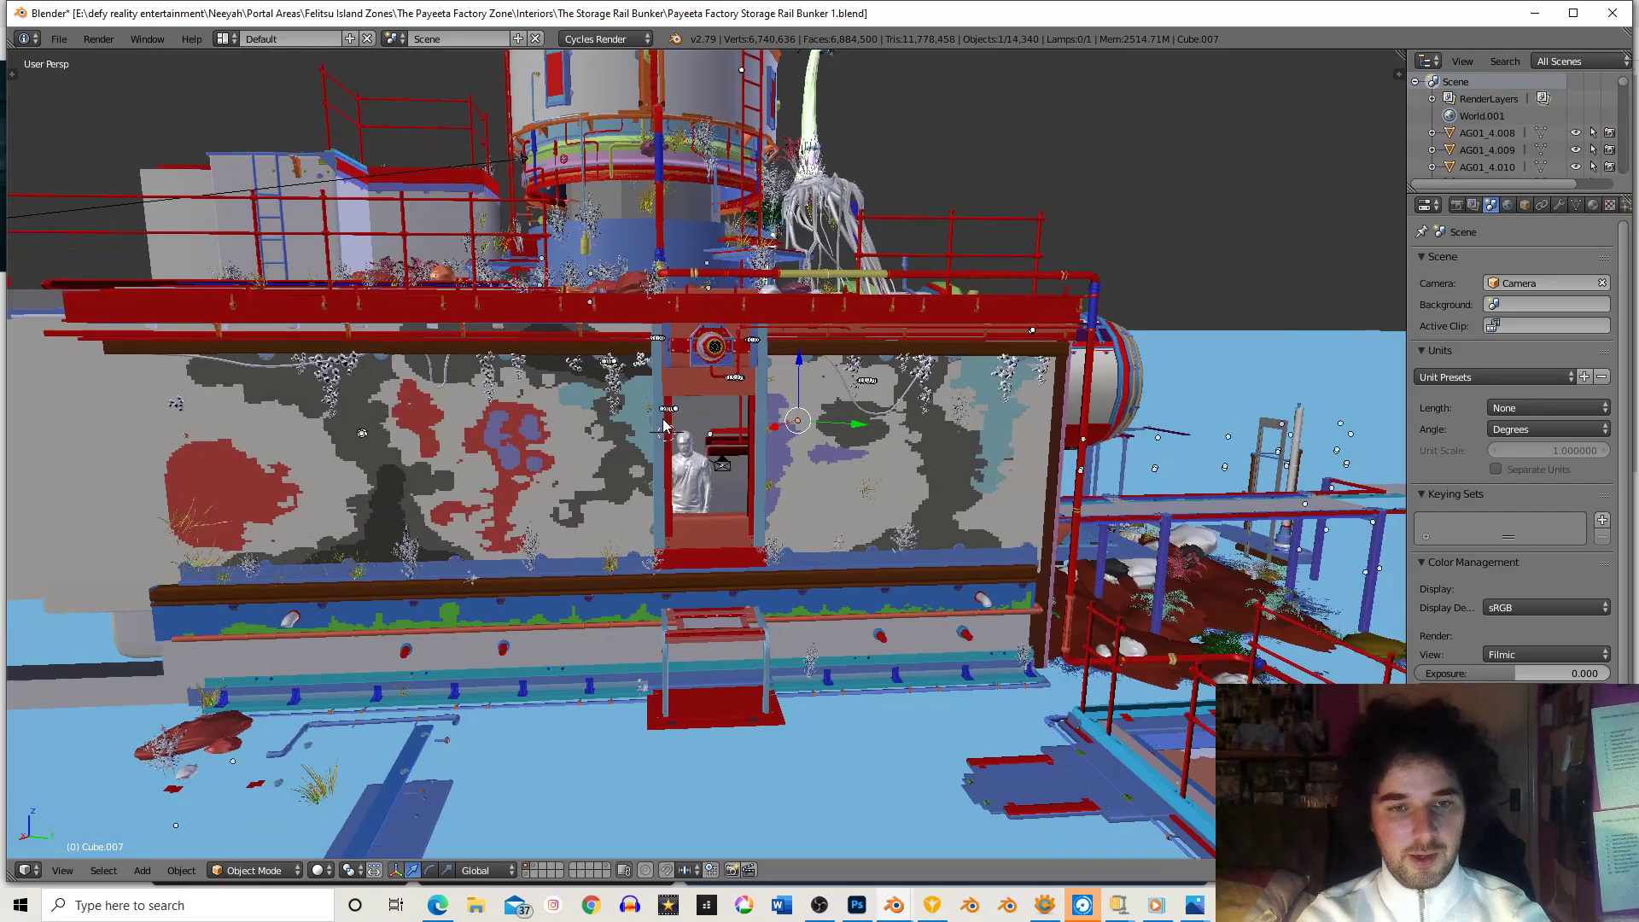
scroll(713, 446, up, 5)
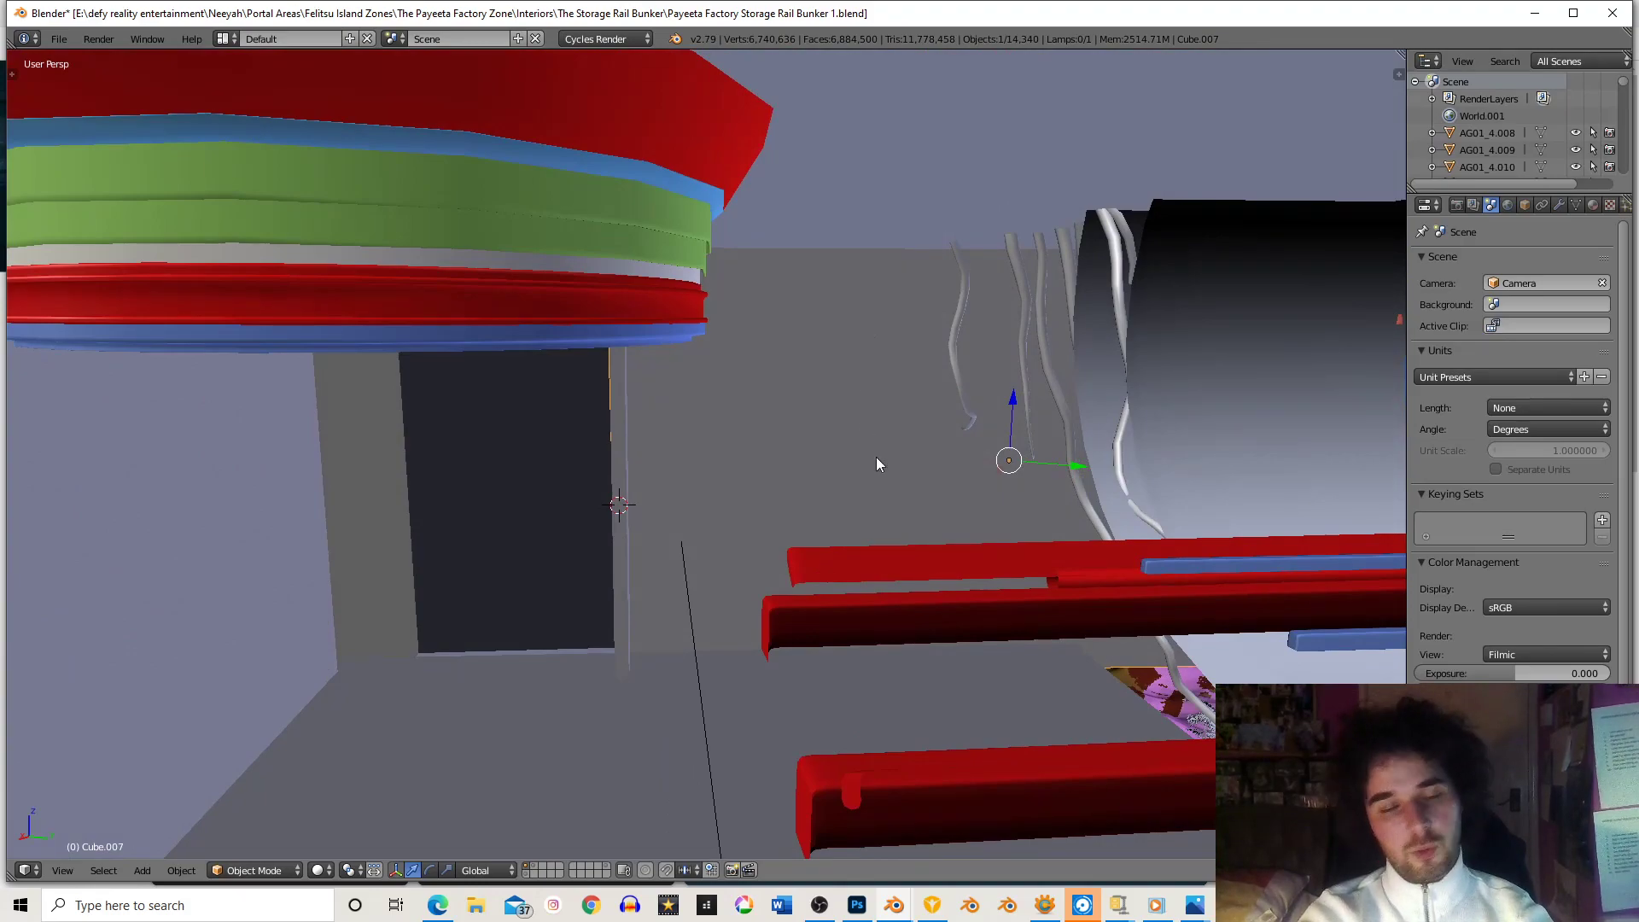
- Examine the hanging tower ring, the rails and the open pipe side of the room, comparing them with the tower on the roof
scroll(866, 415, down, 6)
middle_drag(864, 409, 862, 423)
scroll(845, 396, up, 5)
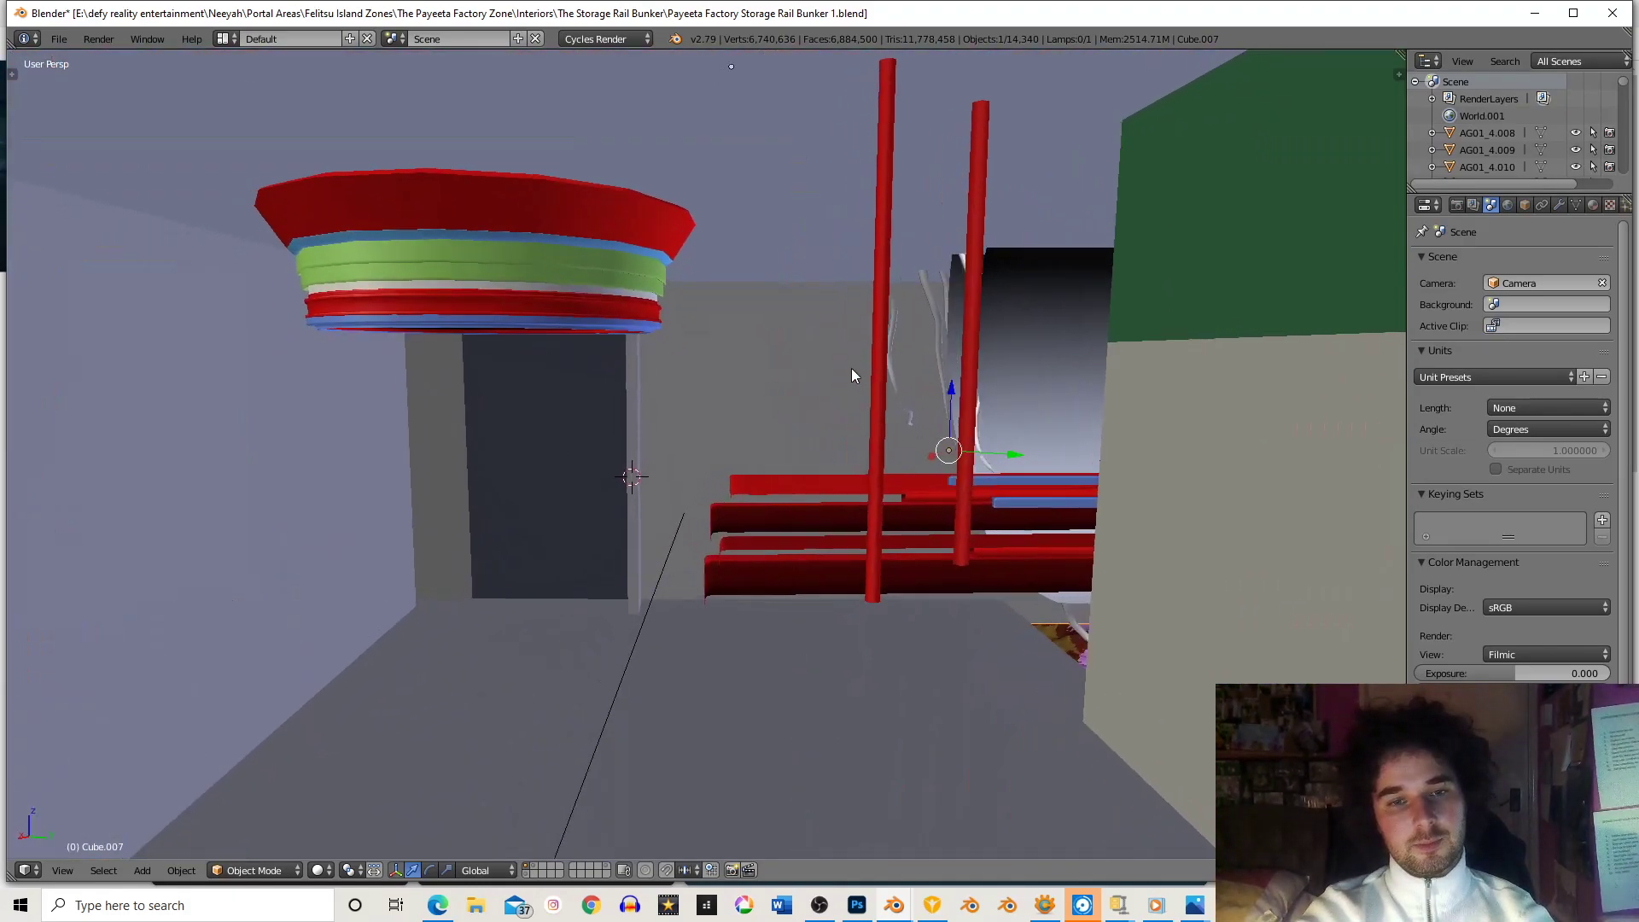
scroll(882, 351, down, 8)
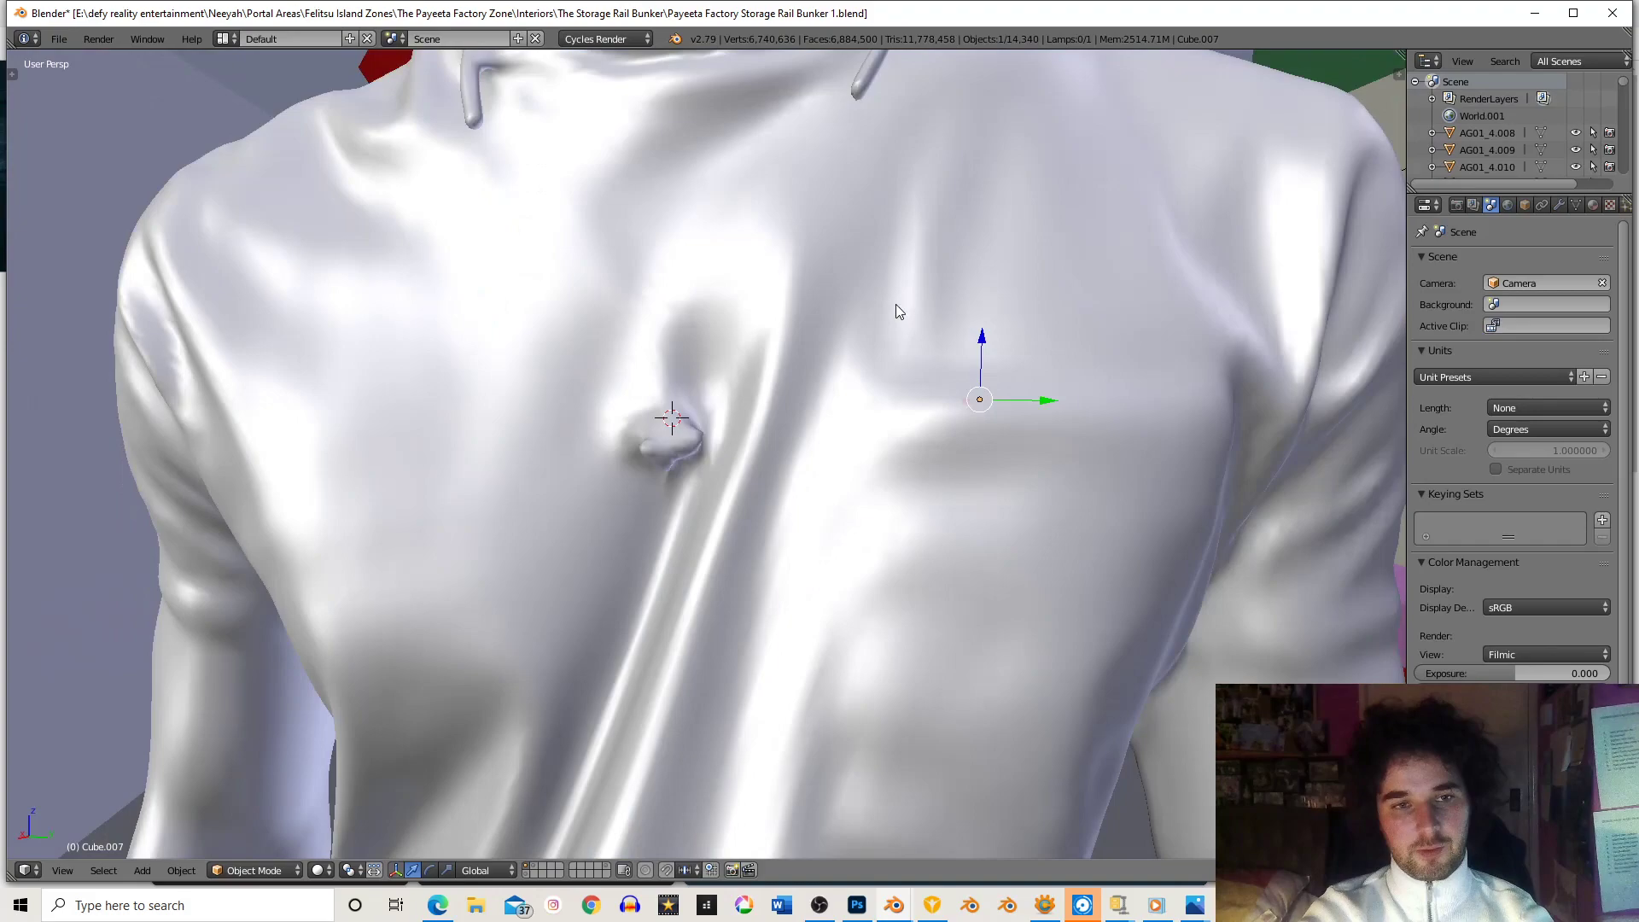
scroll(890, 340, down, 6)
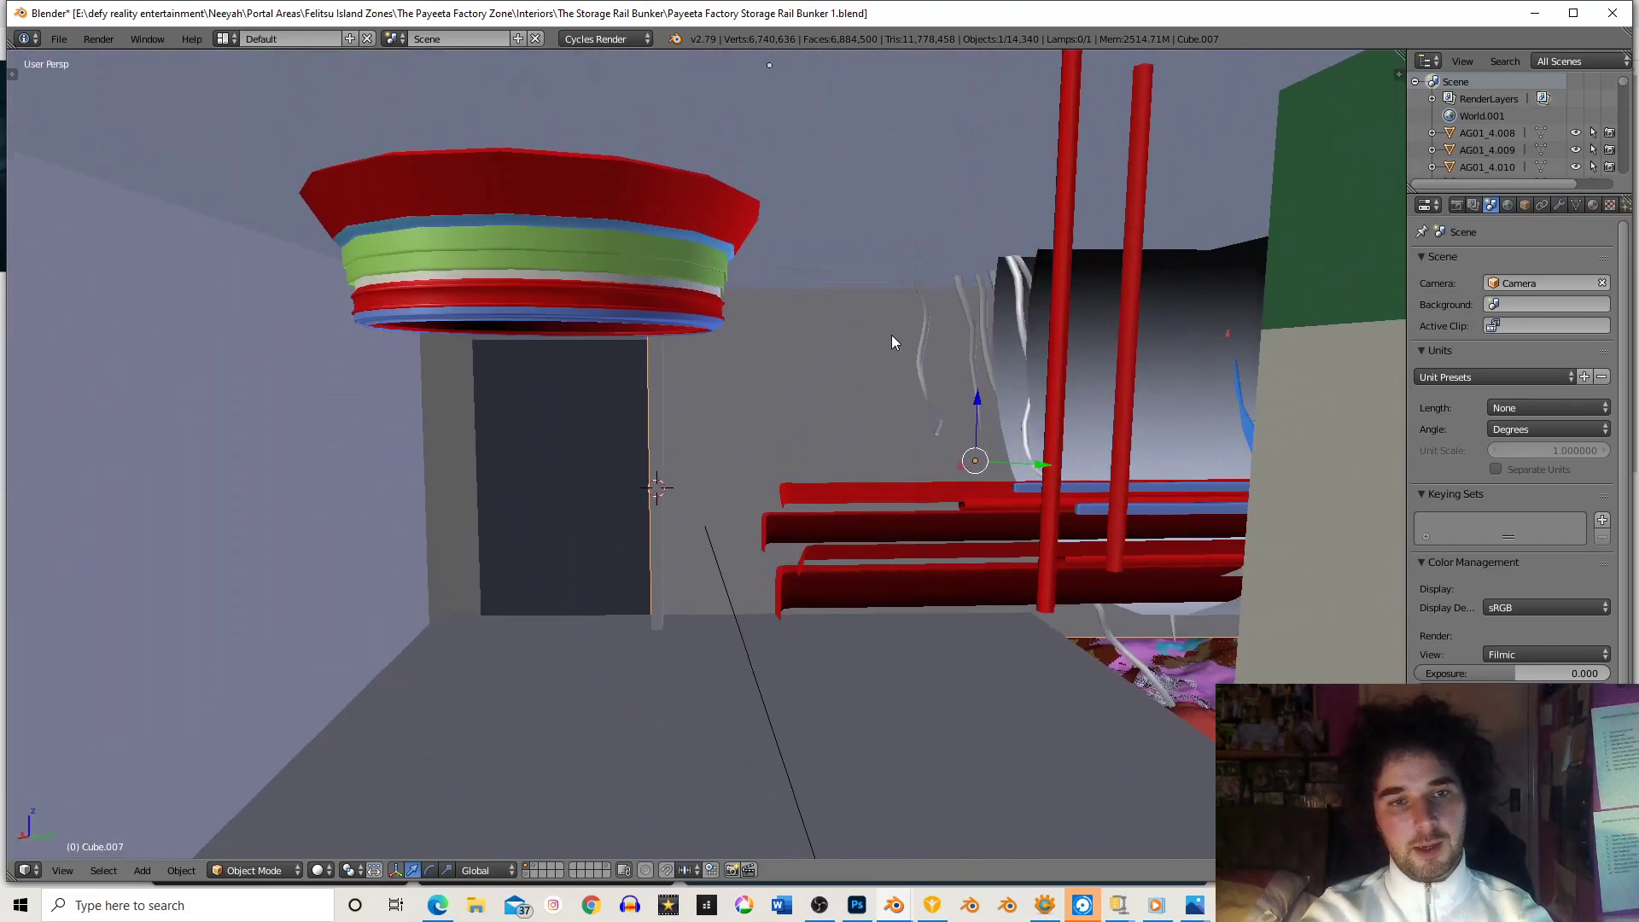
shift+scroll(602, 268, down, 3)
shift+scroll(605, 269, up, 1)
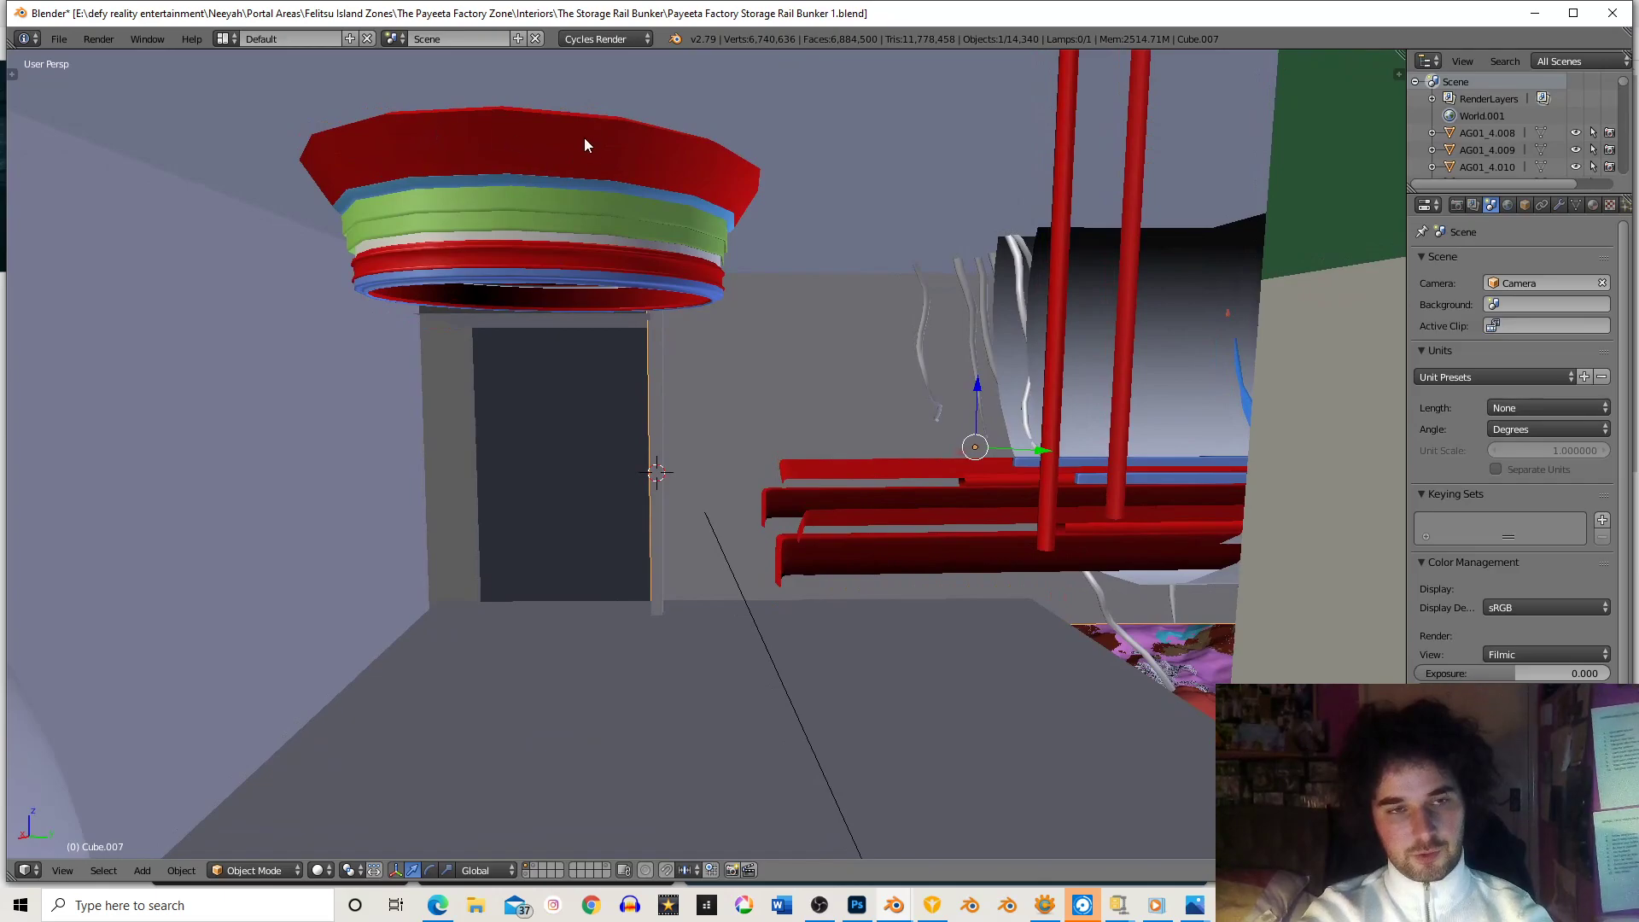
scroll(599, 250, down, 12)
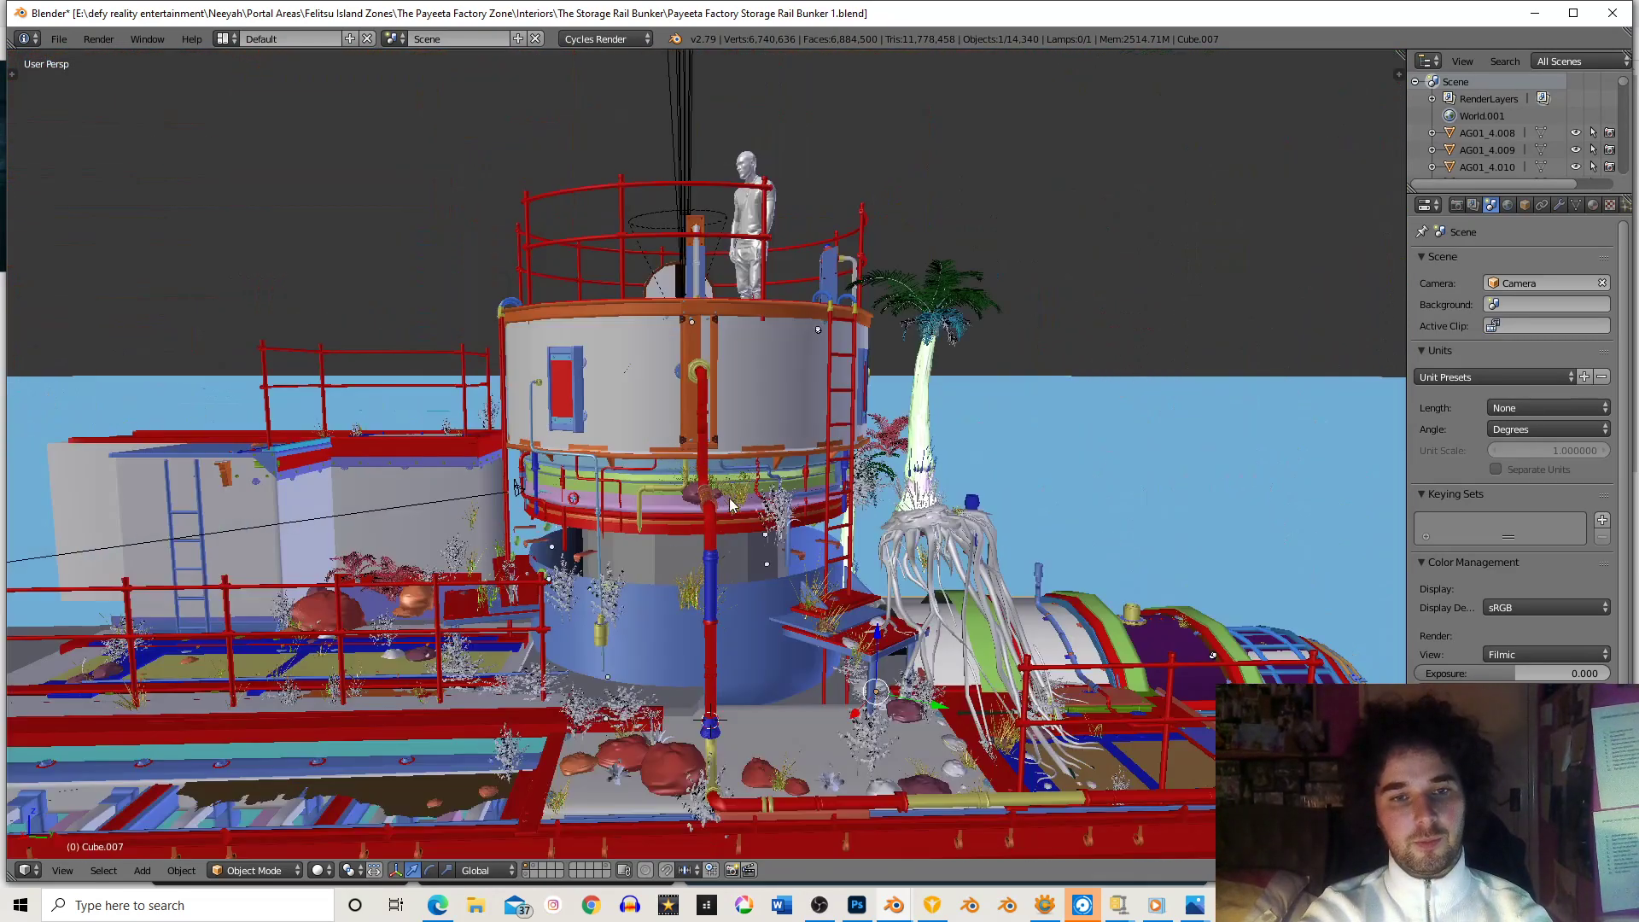
scroll(710, 485, up, 10)
scroll(653, 302, up, 5)
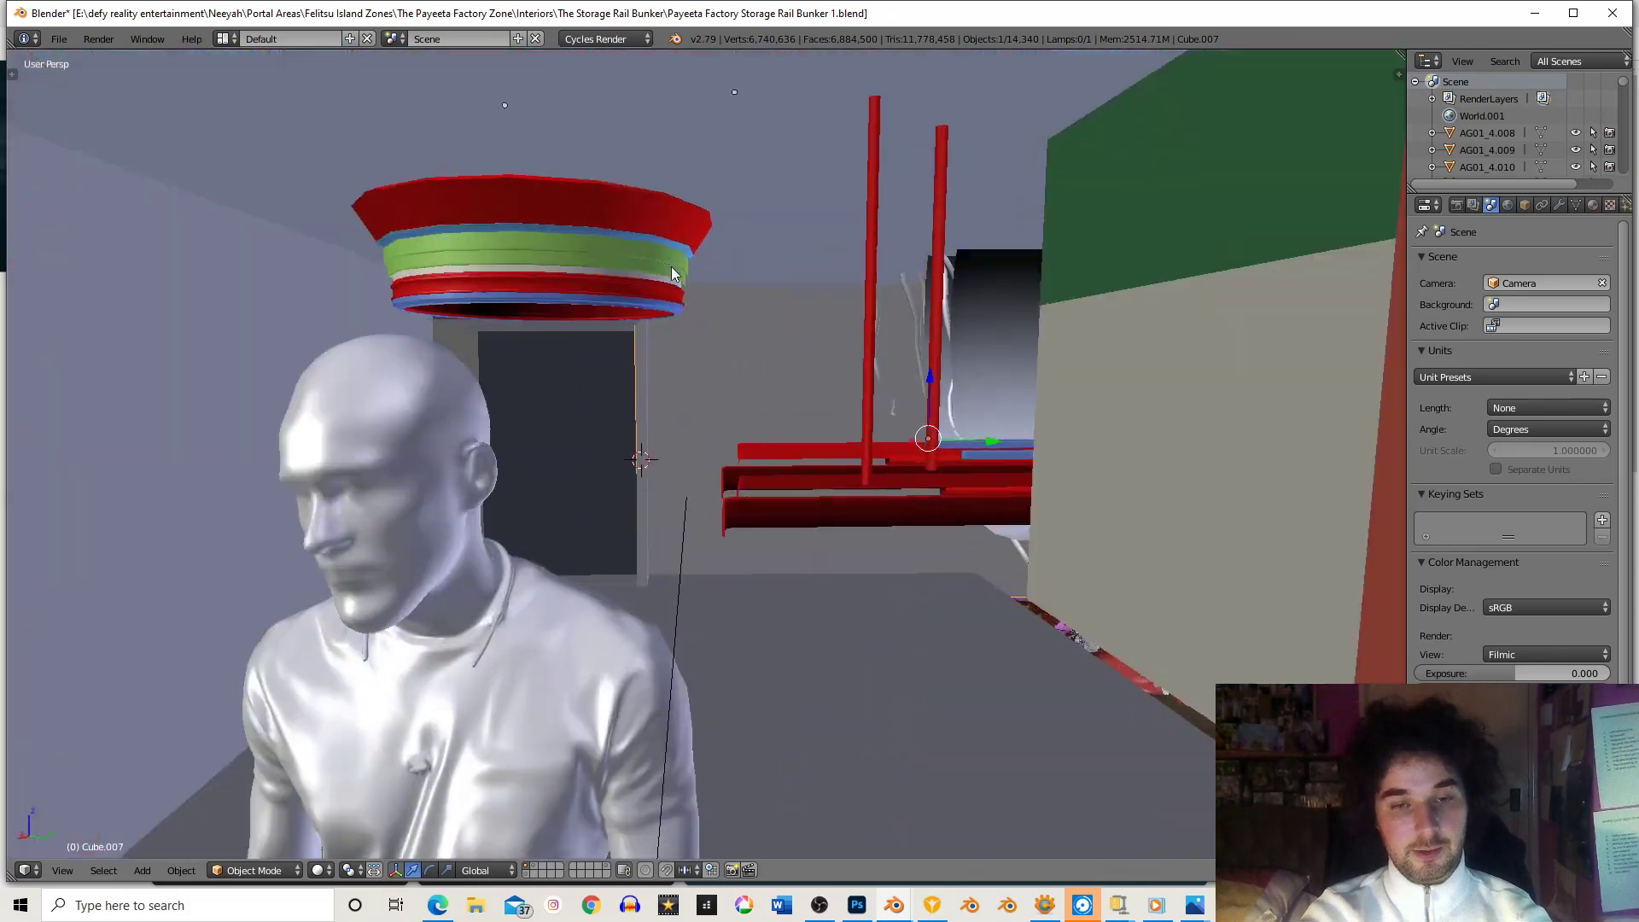
scroll(678, 234, down, 5)
scroll(658, 295, up, 2)
scroll(674, 258, up, 6)
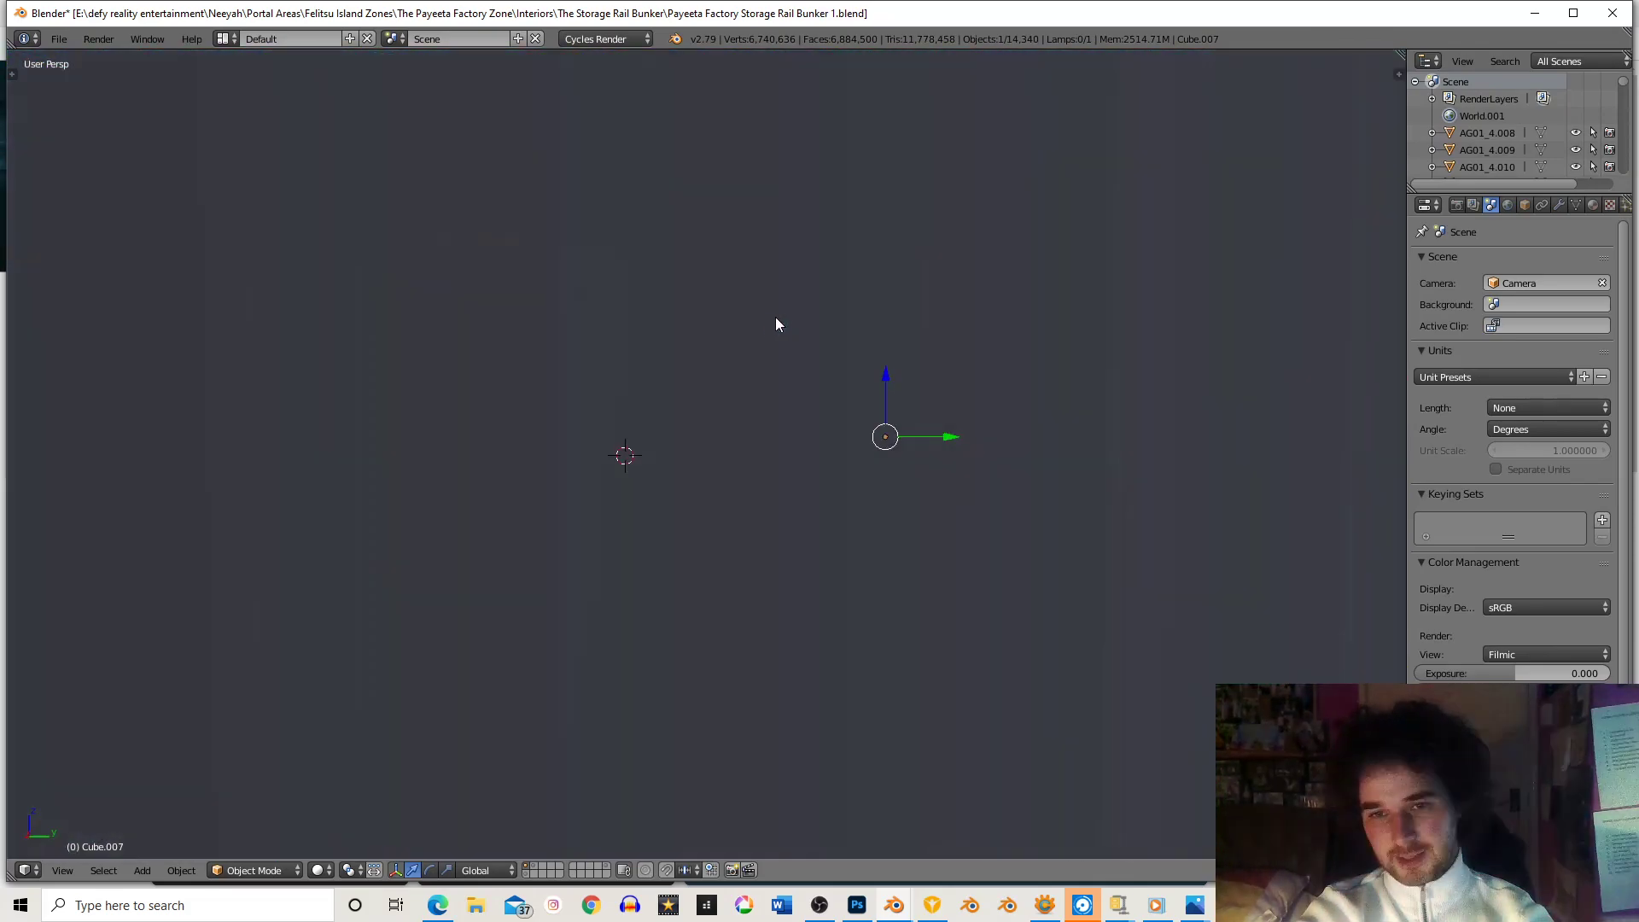
scroll(811, 329, down, 6)
middle_drag(847, 340, 626, 368)
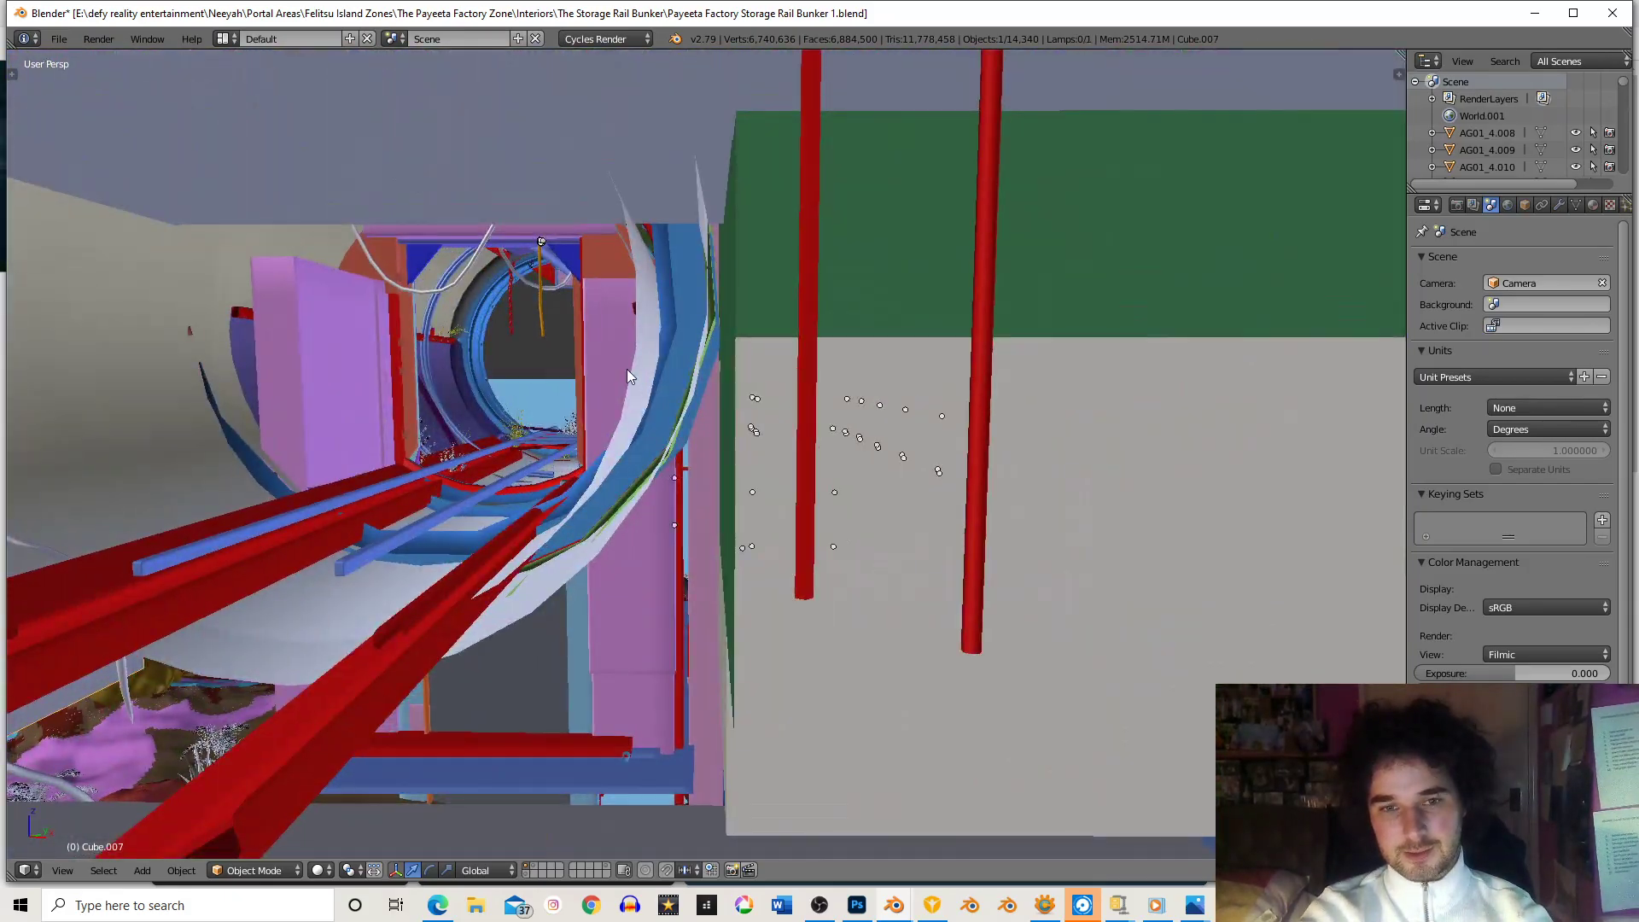
- Select the green and beige wall panel beside the rails and move it to a hidden layer
right_click(935, 452)
key(KP_Decimal)
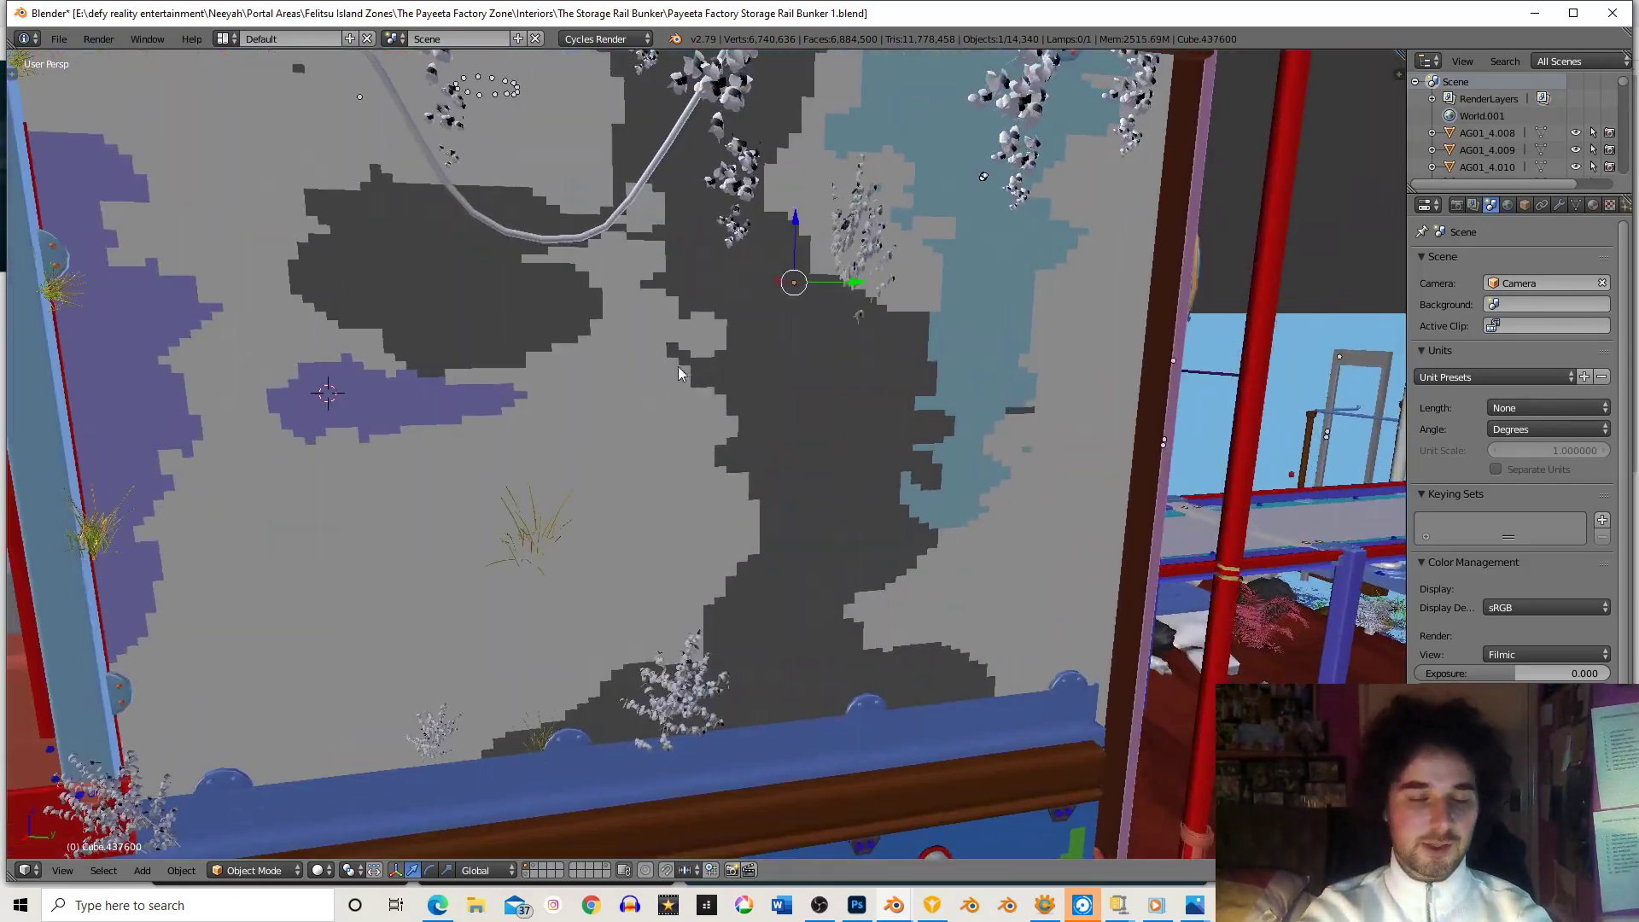
middle_drag(678, 373, 793, 255)
middle_drag(649, 263, 665, 267)
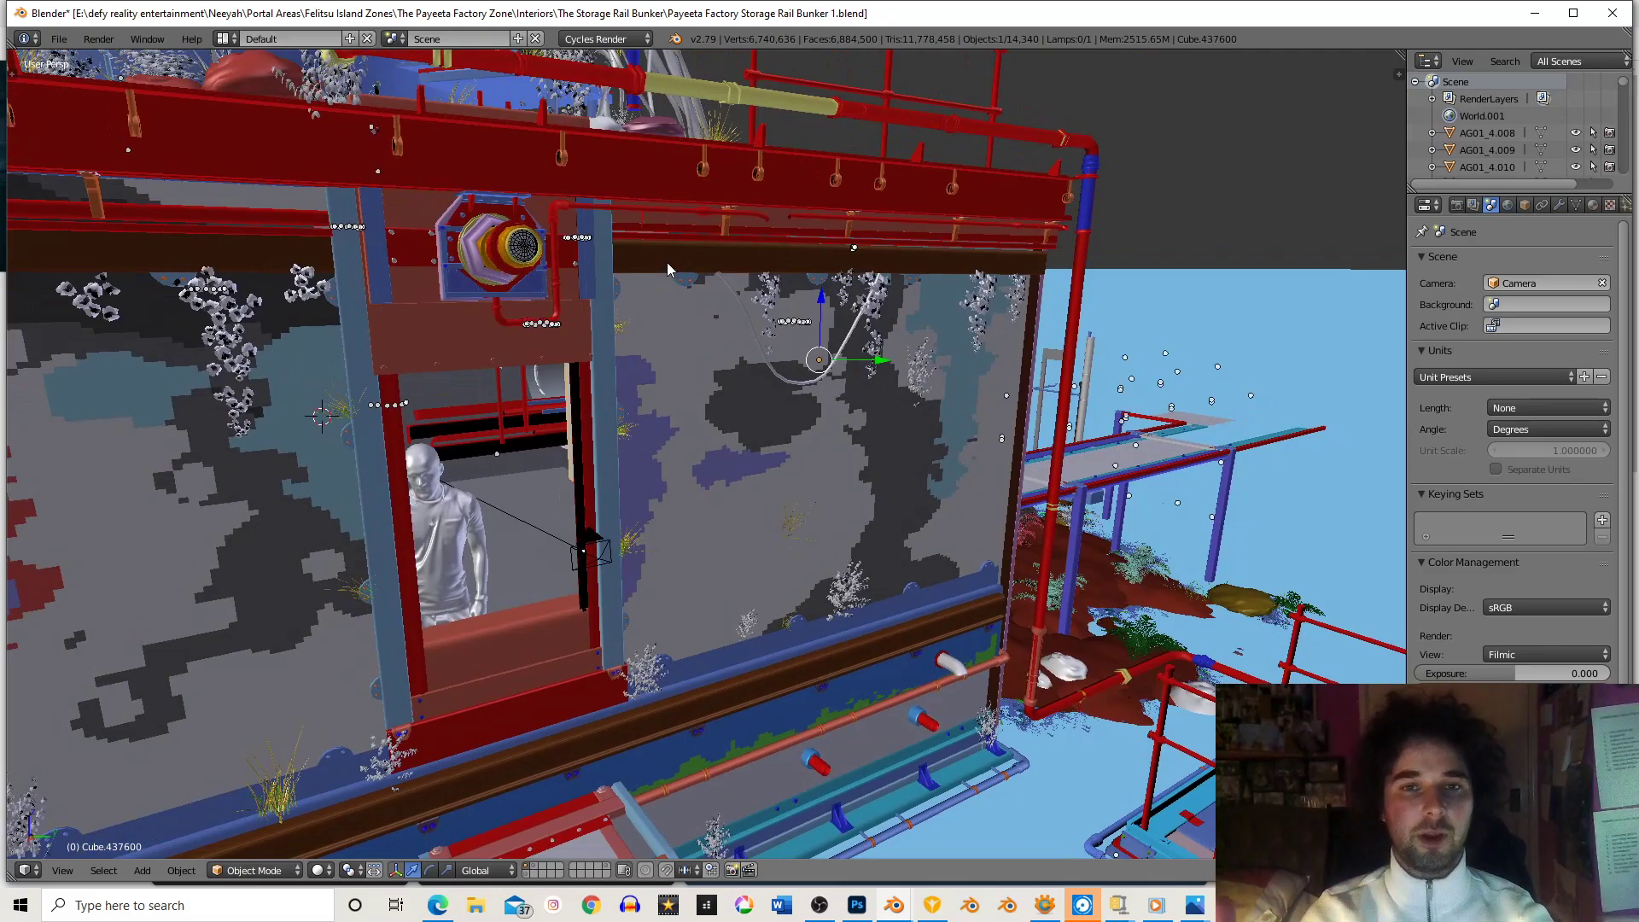
middle_drag(667, 263, 915, 397)
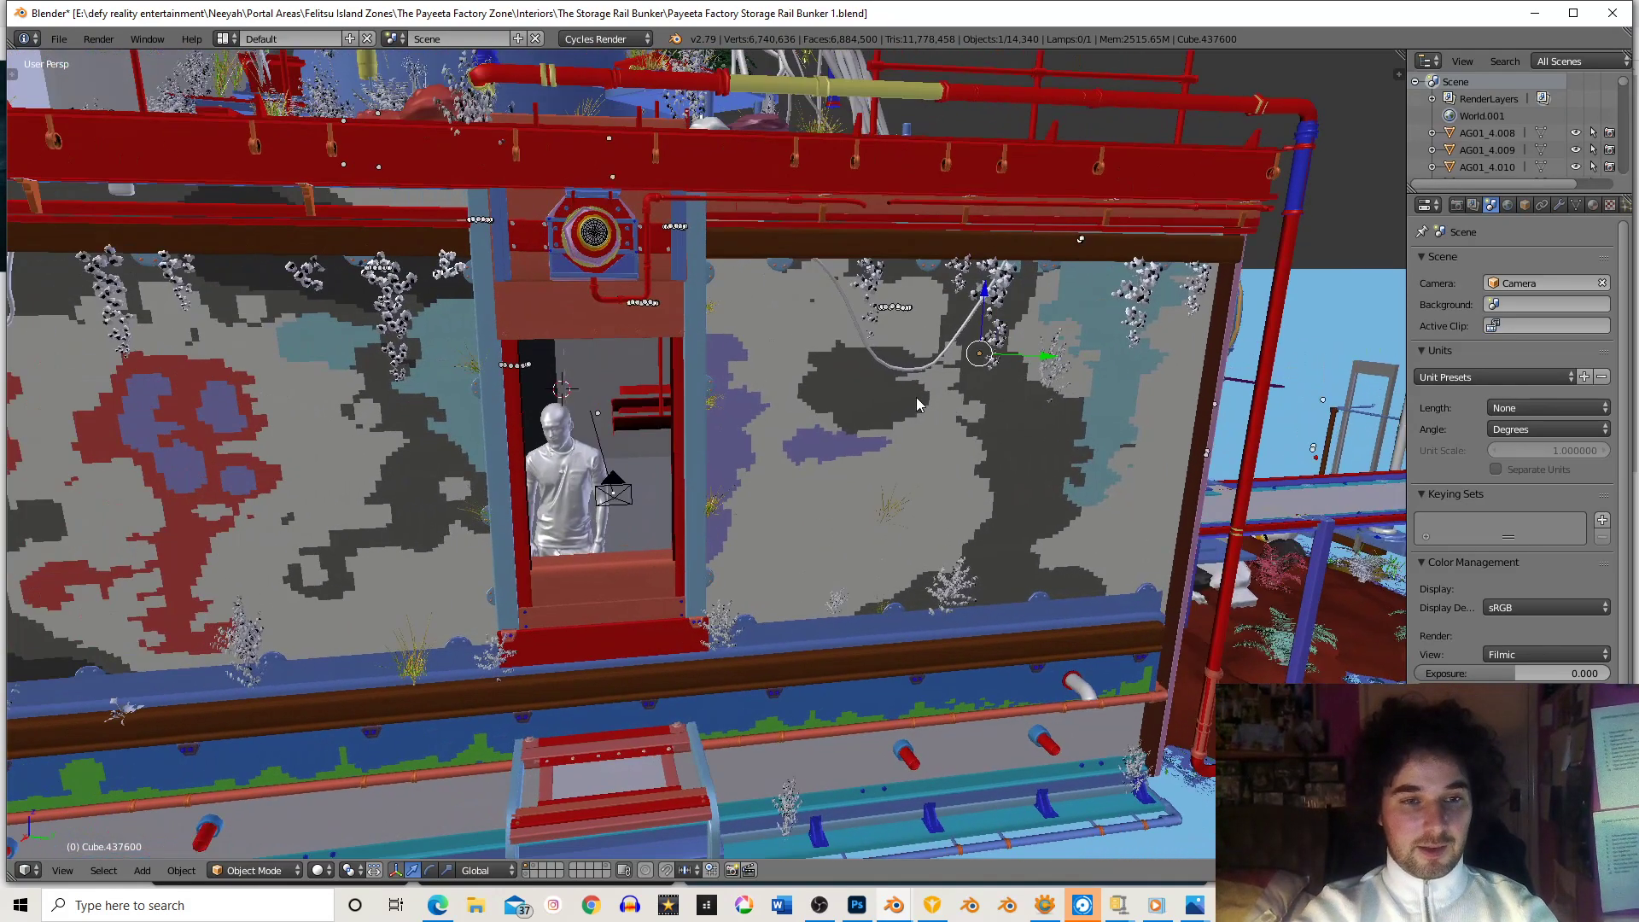
scroll(905, 390, up, 4)
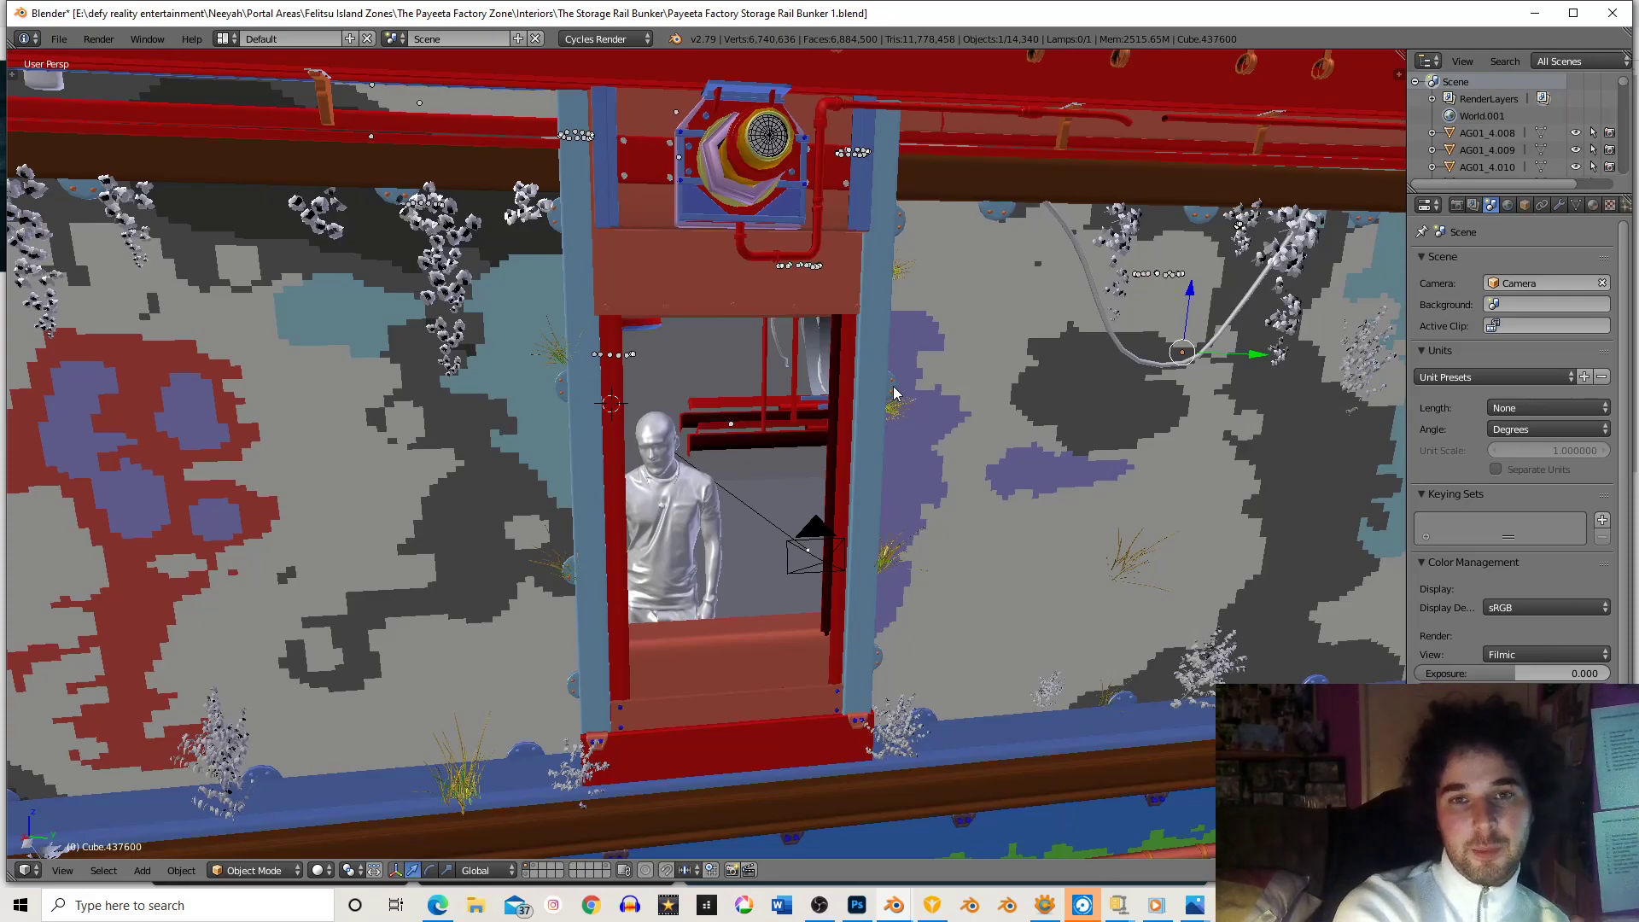
middle_drag(896, 374, 842, 321)
scroll(859, 362, up, 4)
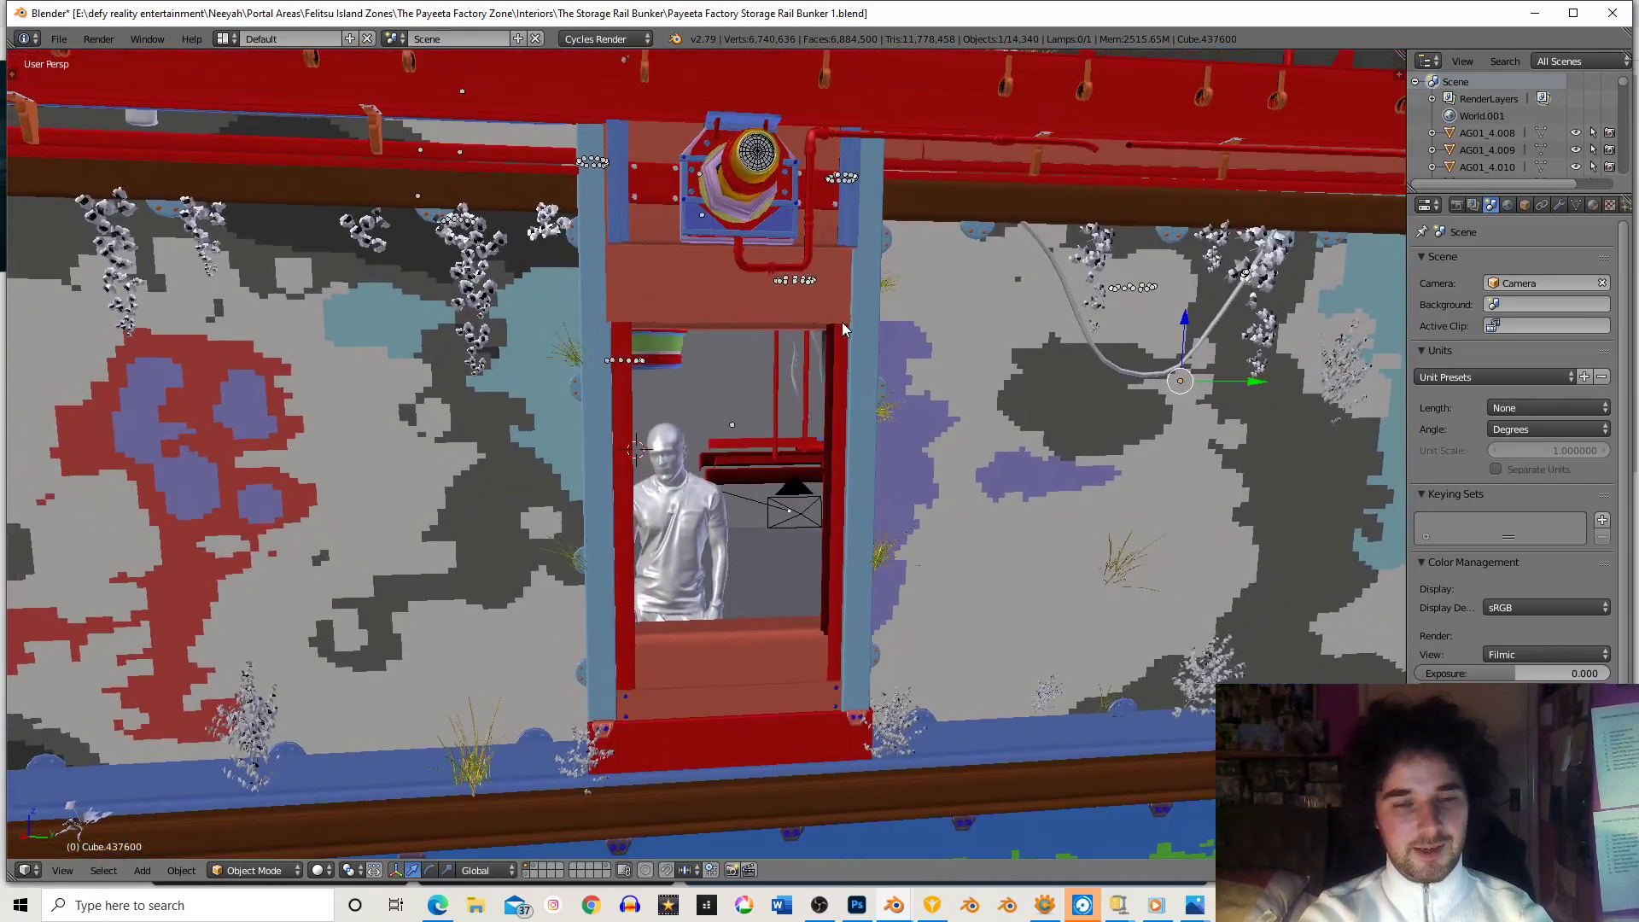
scroll(842, 321, up, 6)
key(m)
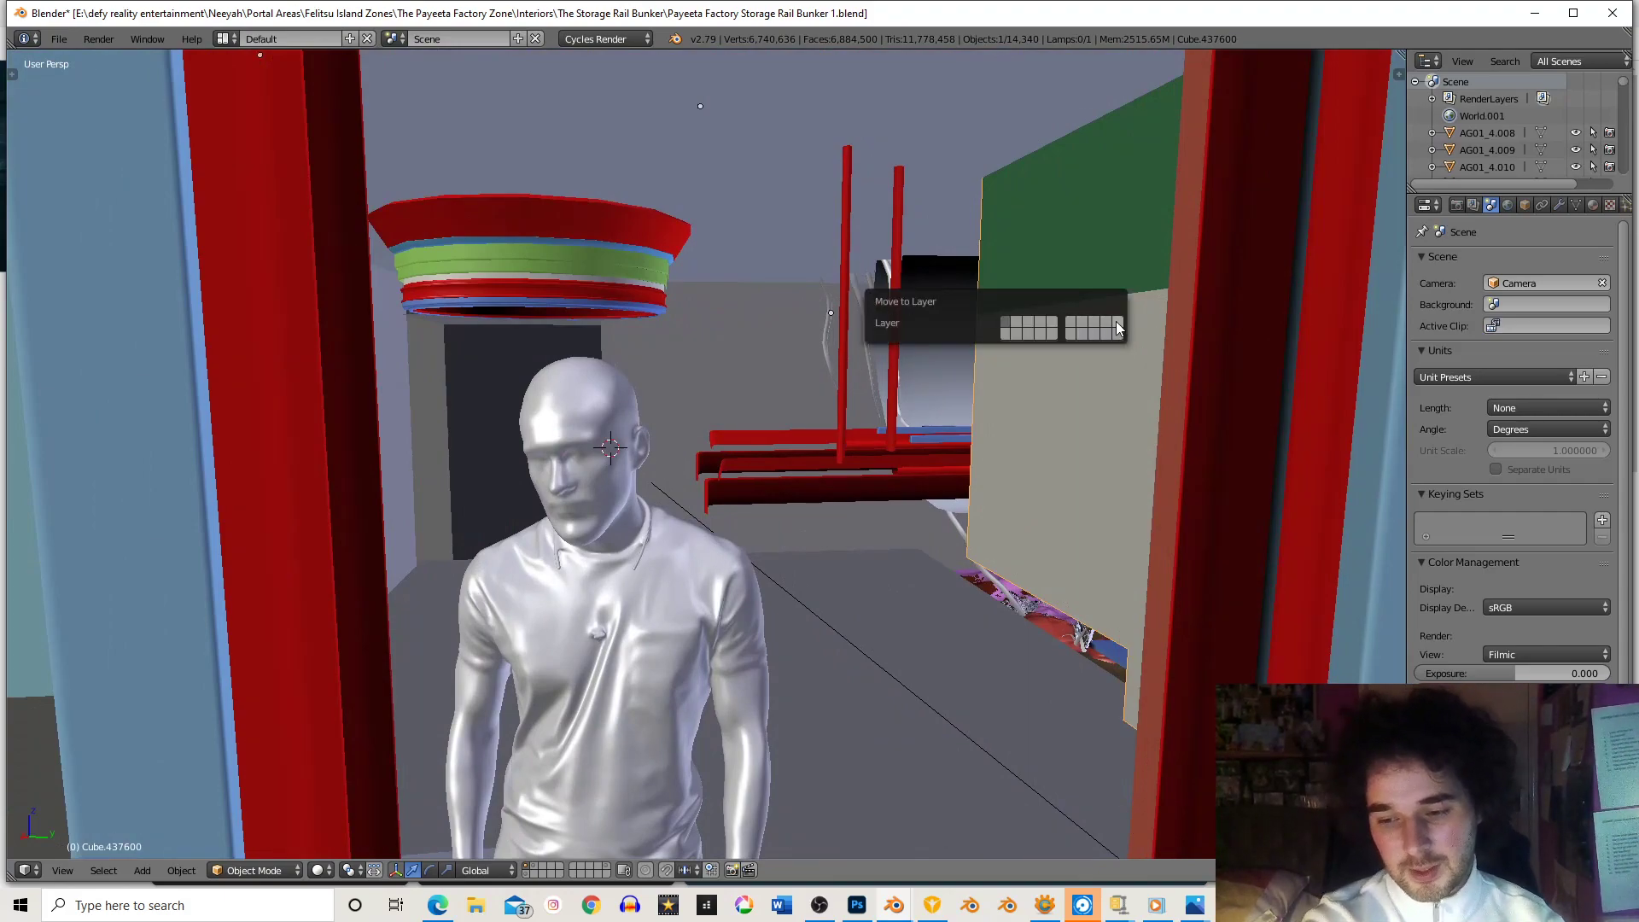
click(1117, 324)
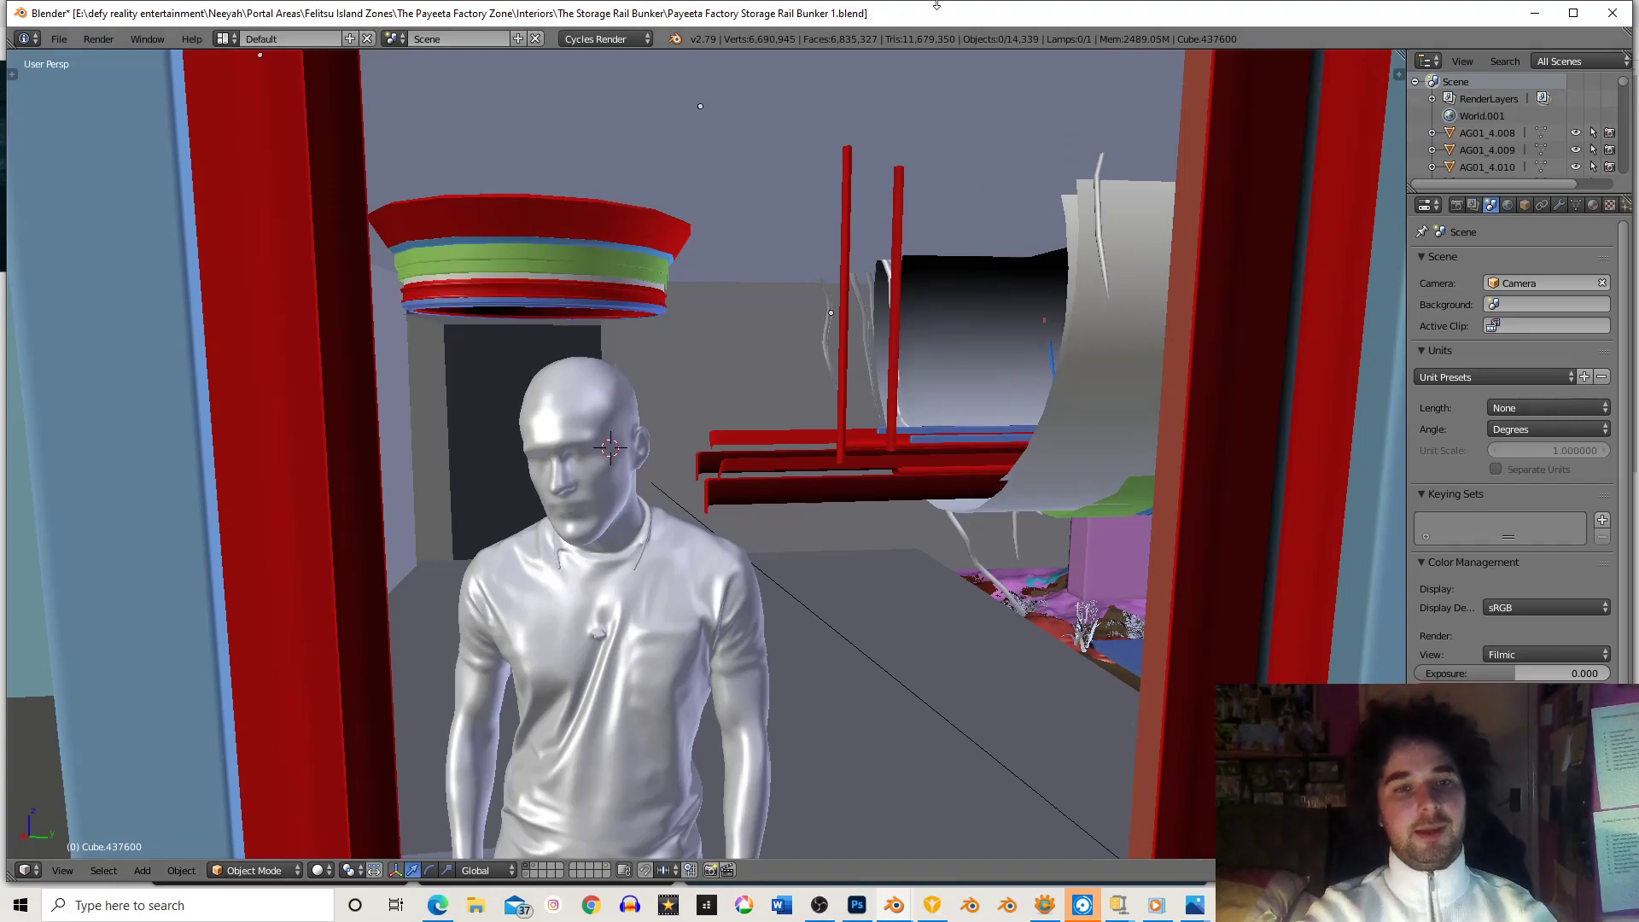
- Add 14 evenly spaced loop cuts along the lower front red rail in the room
mouse_move(833, 110)
middle_down()
mouse_move(816, 136)
mouse_move(818, 104)
middle_up()
scroll(818, 104, up, 3)
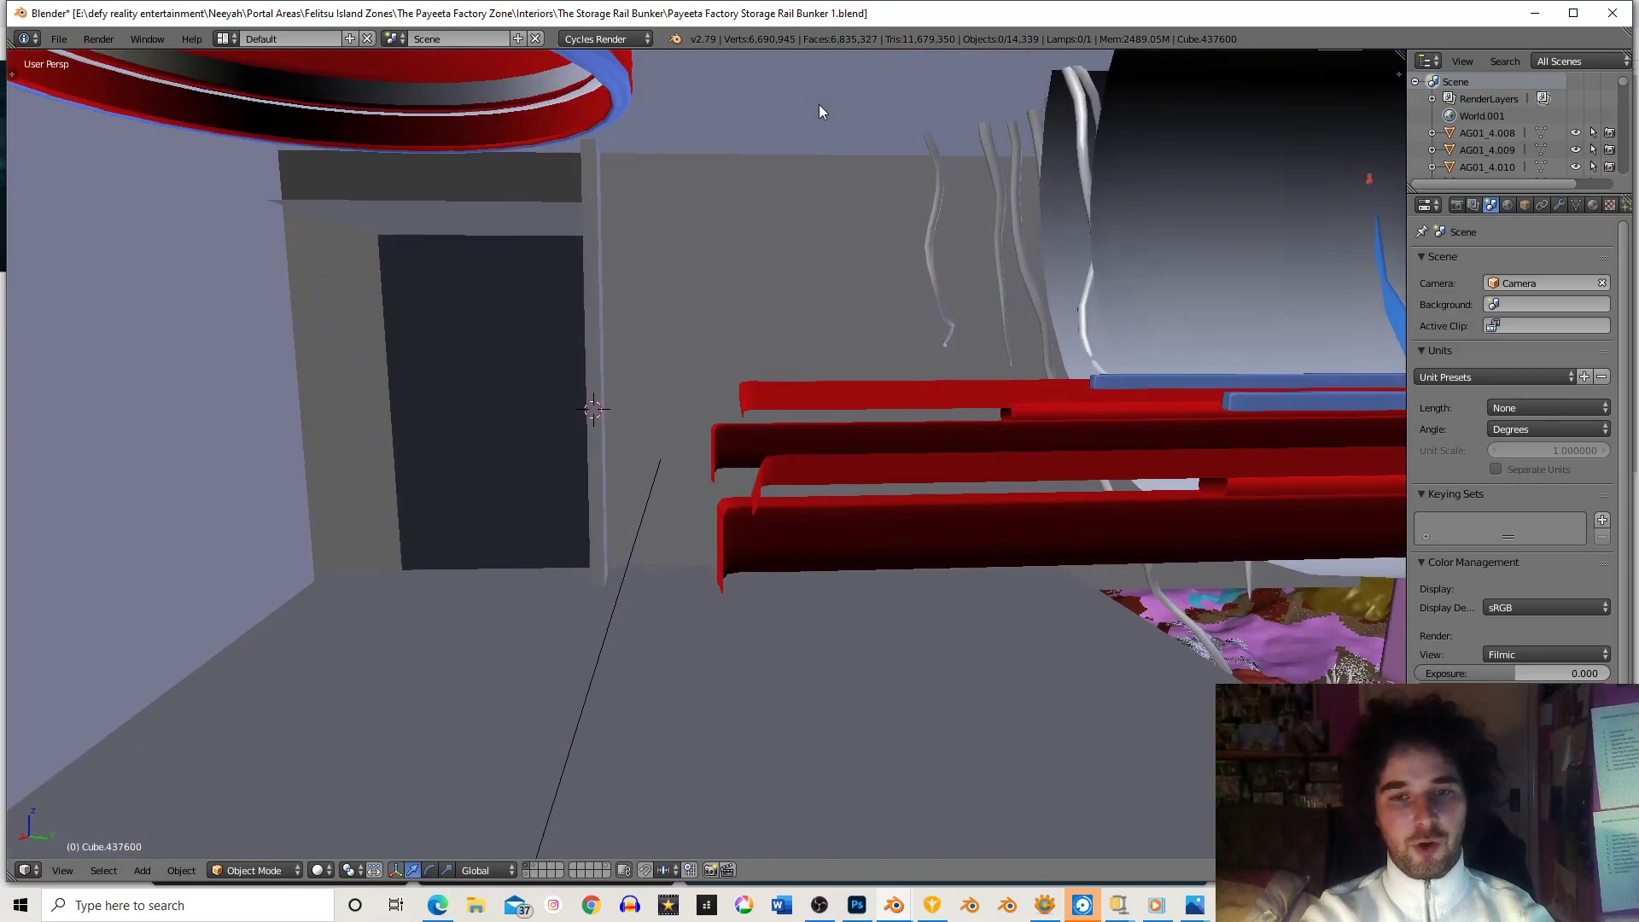
scroll(808, 183, down, 3)
scroll(801, 174, up, 2)
middle_drag(801, 161, 801, 171)
middle_drag(817, 473, 980, 365)
middle_drag(685, 392, 800, 461)
right_click(734, 519)
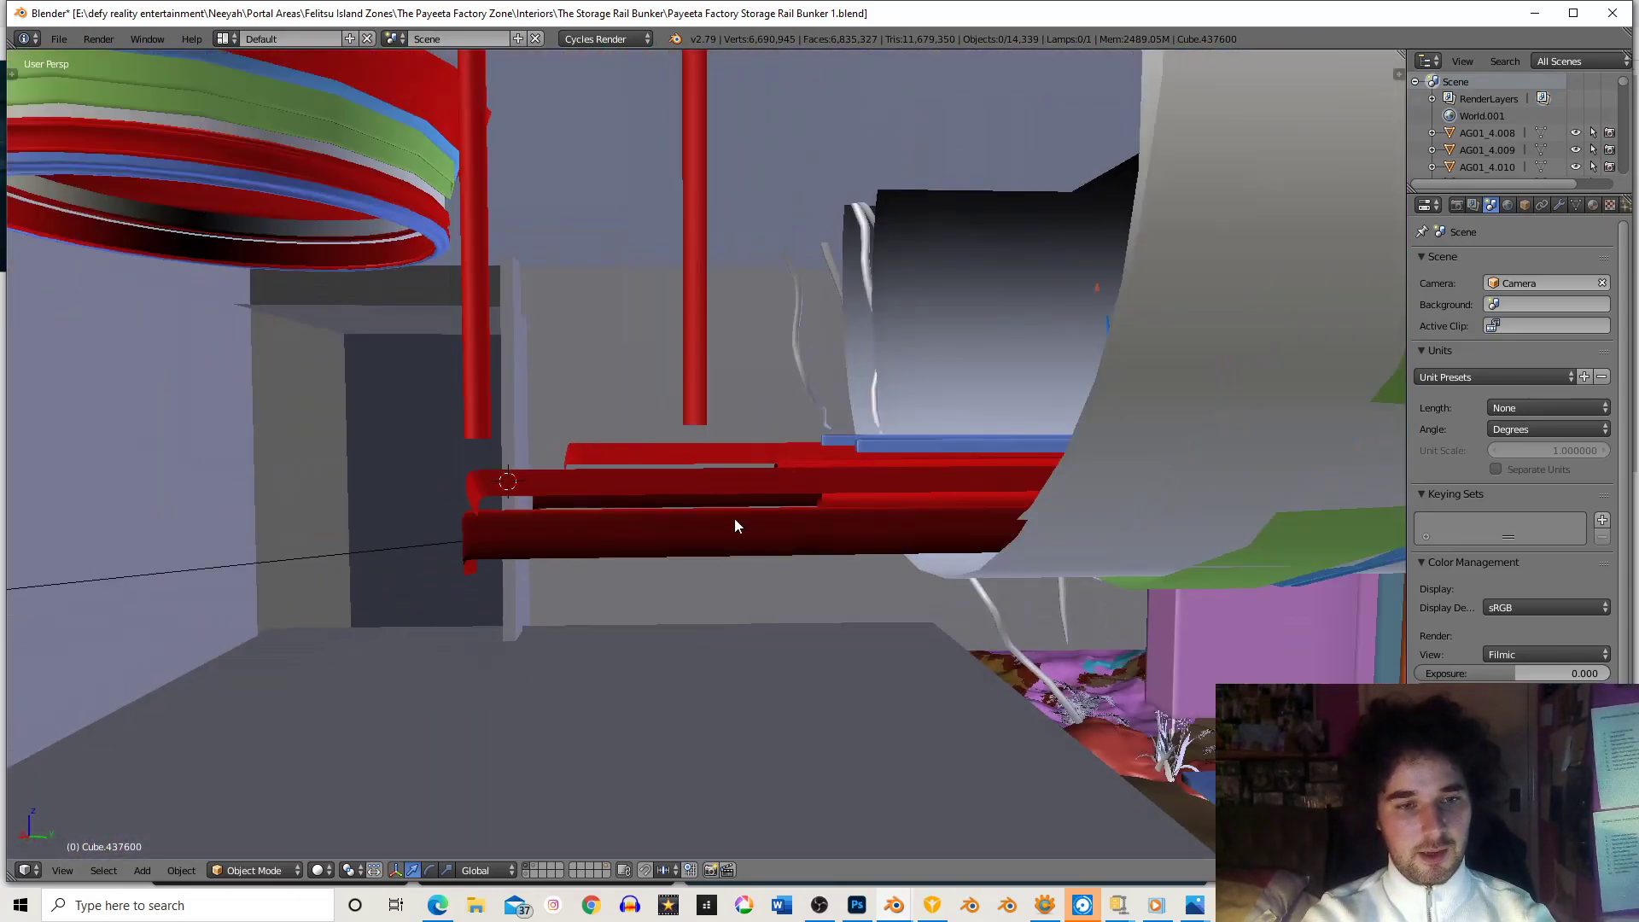
middle_drag(734, 520, 933, 508)
key(Tab)
key(ctrl+r)
scroll(941, 486, up, 8)
scroll(941, 486, up, 5)
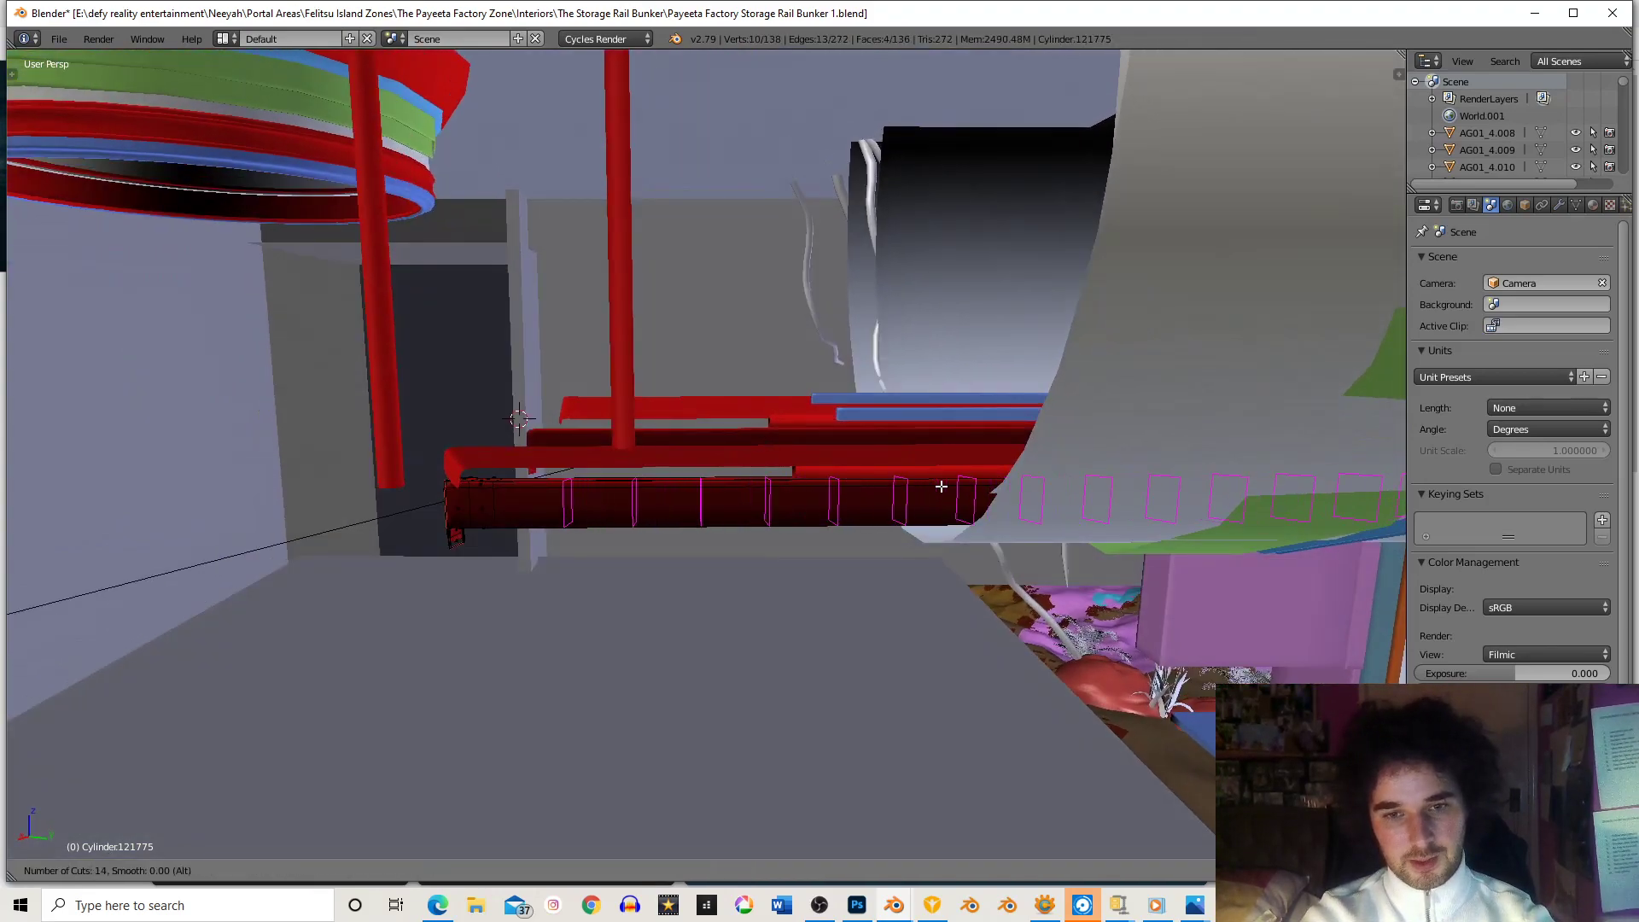
click(941, 486)
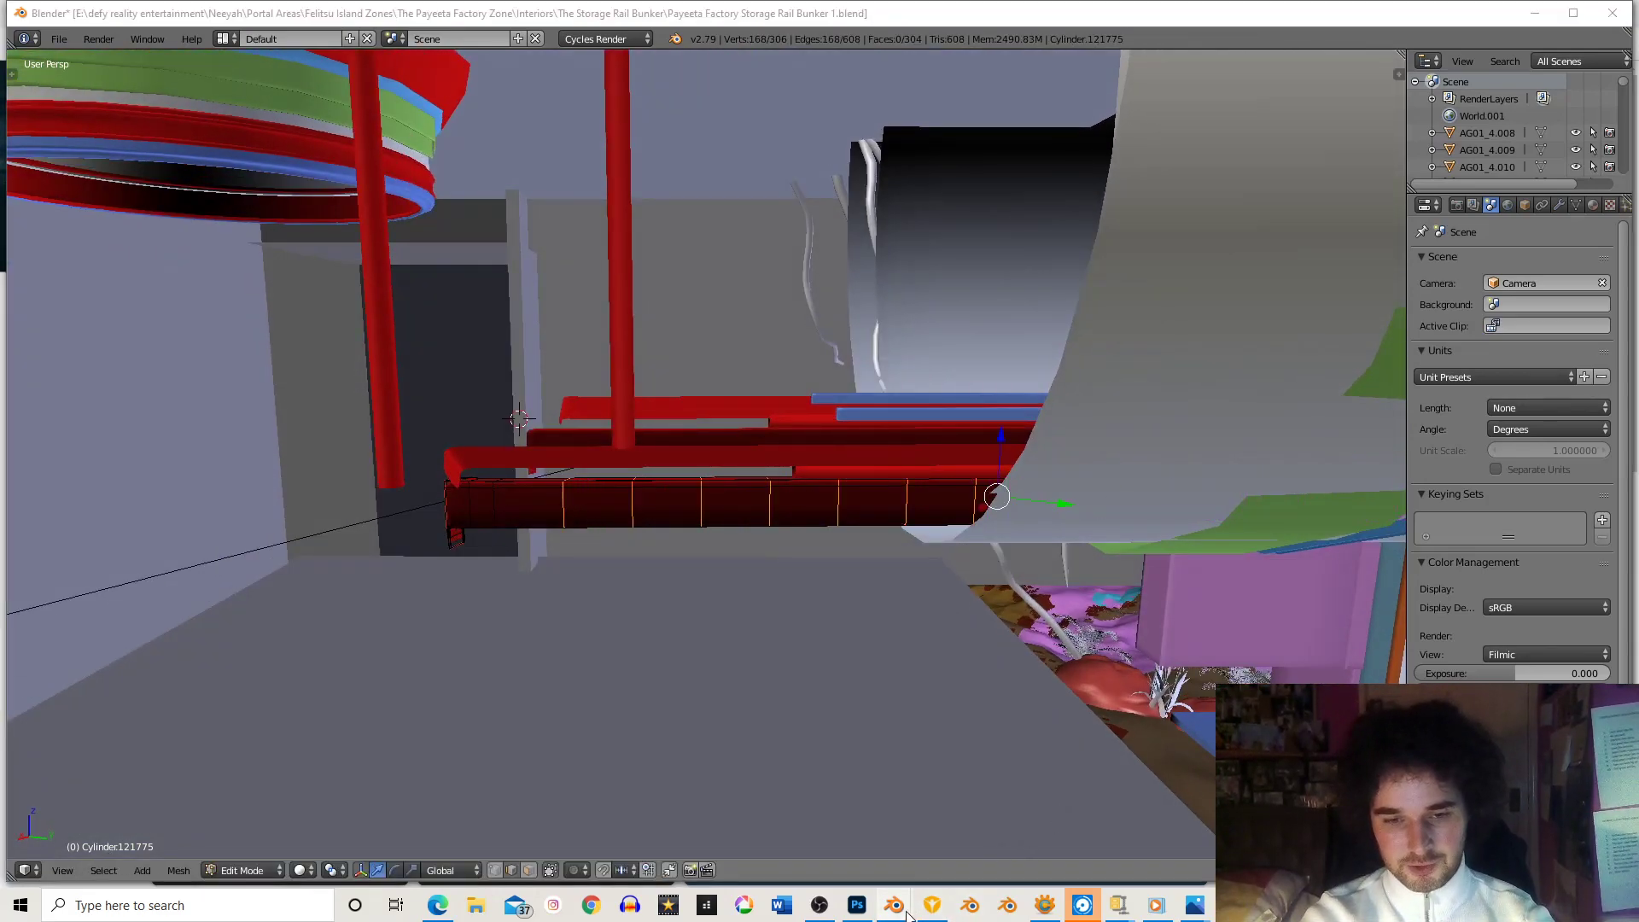
- Switch to the Blender window with the heater server area file and rotate the selected post assembly around global Y
mouse_move(912, 916)
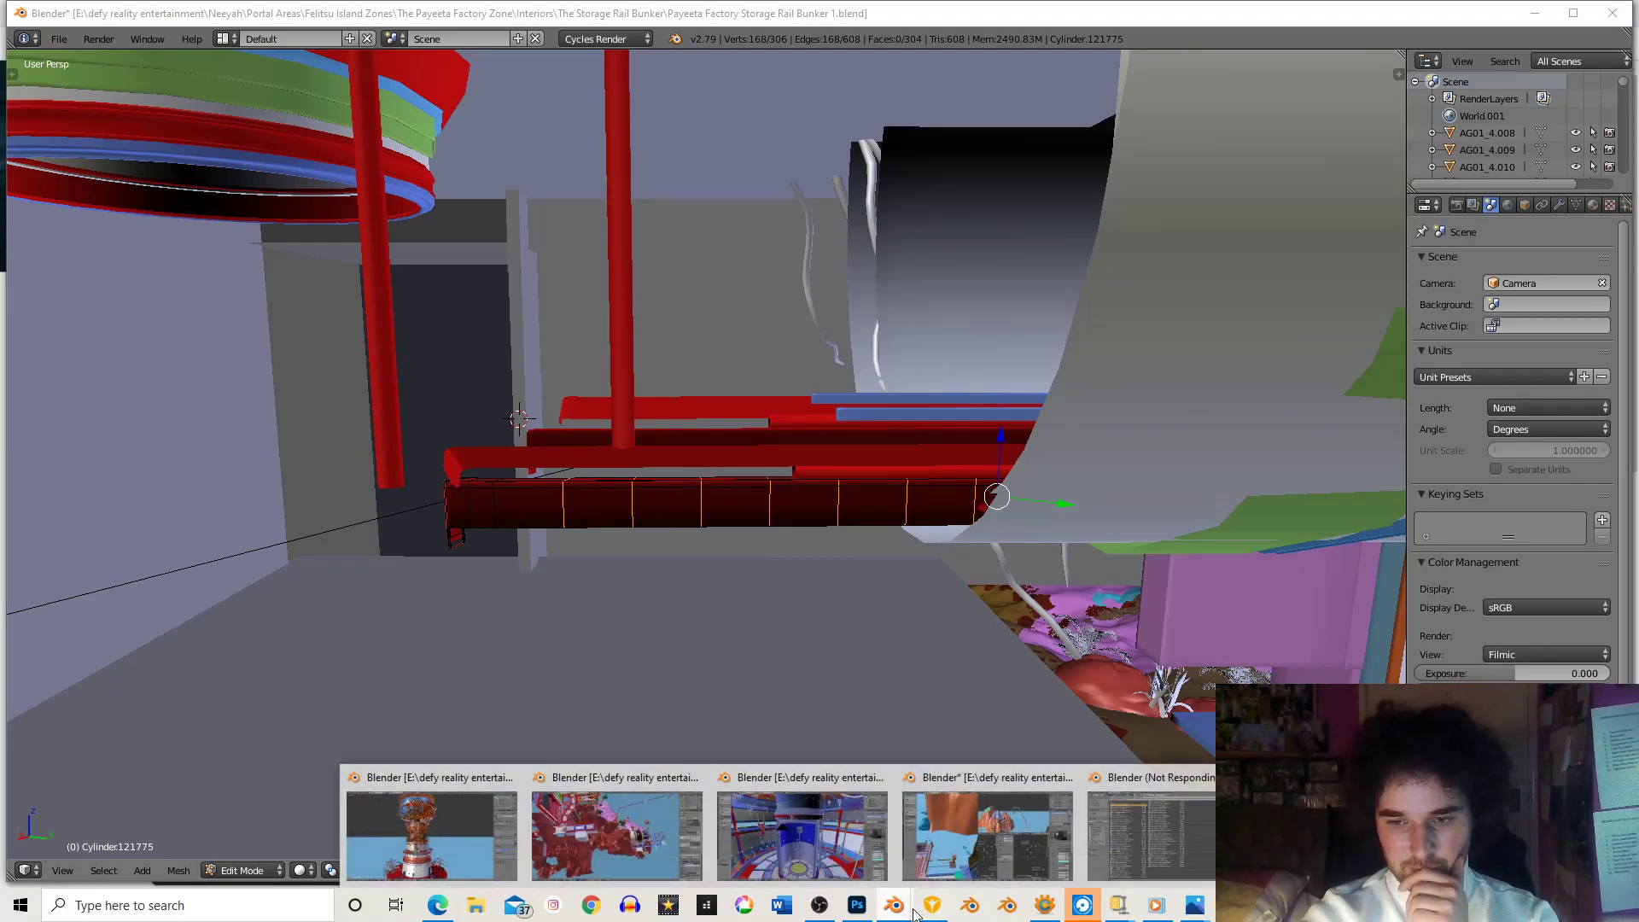
click(971, 818)
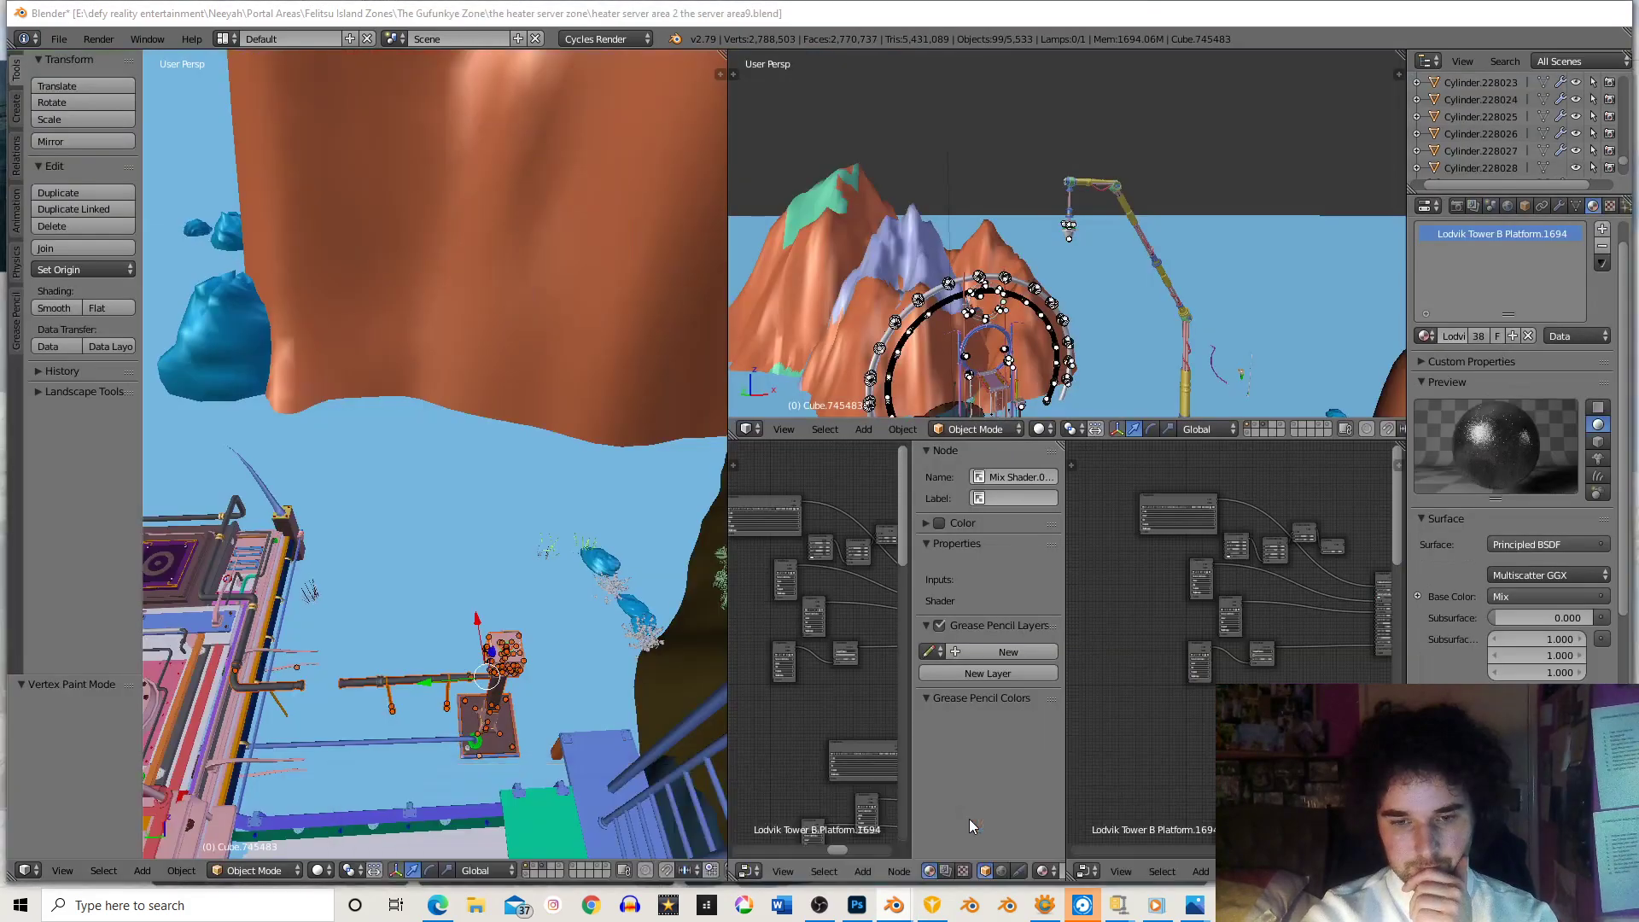
middle_drag(608, 674, 510, 524)
key(r)
key(y)
click(591, 527)
- Hide the tool shelf and examine the selected post assembly beside the green platform and ladder
scroll(591, 529, down, 1)
scroll(586, 528, up, 3)
key(t)
scroll(589, 425, up, 4)
scroll(589, 424, down, 4)
scroll(535, 468, down, 3)
scroll(534, 468, up, 2)
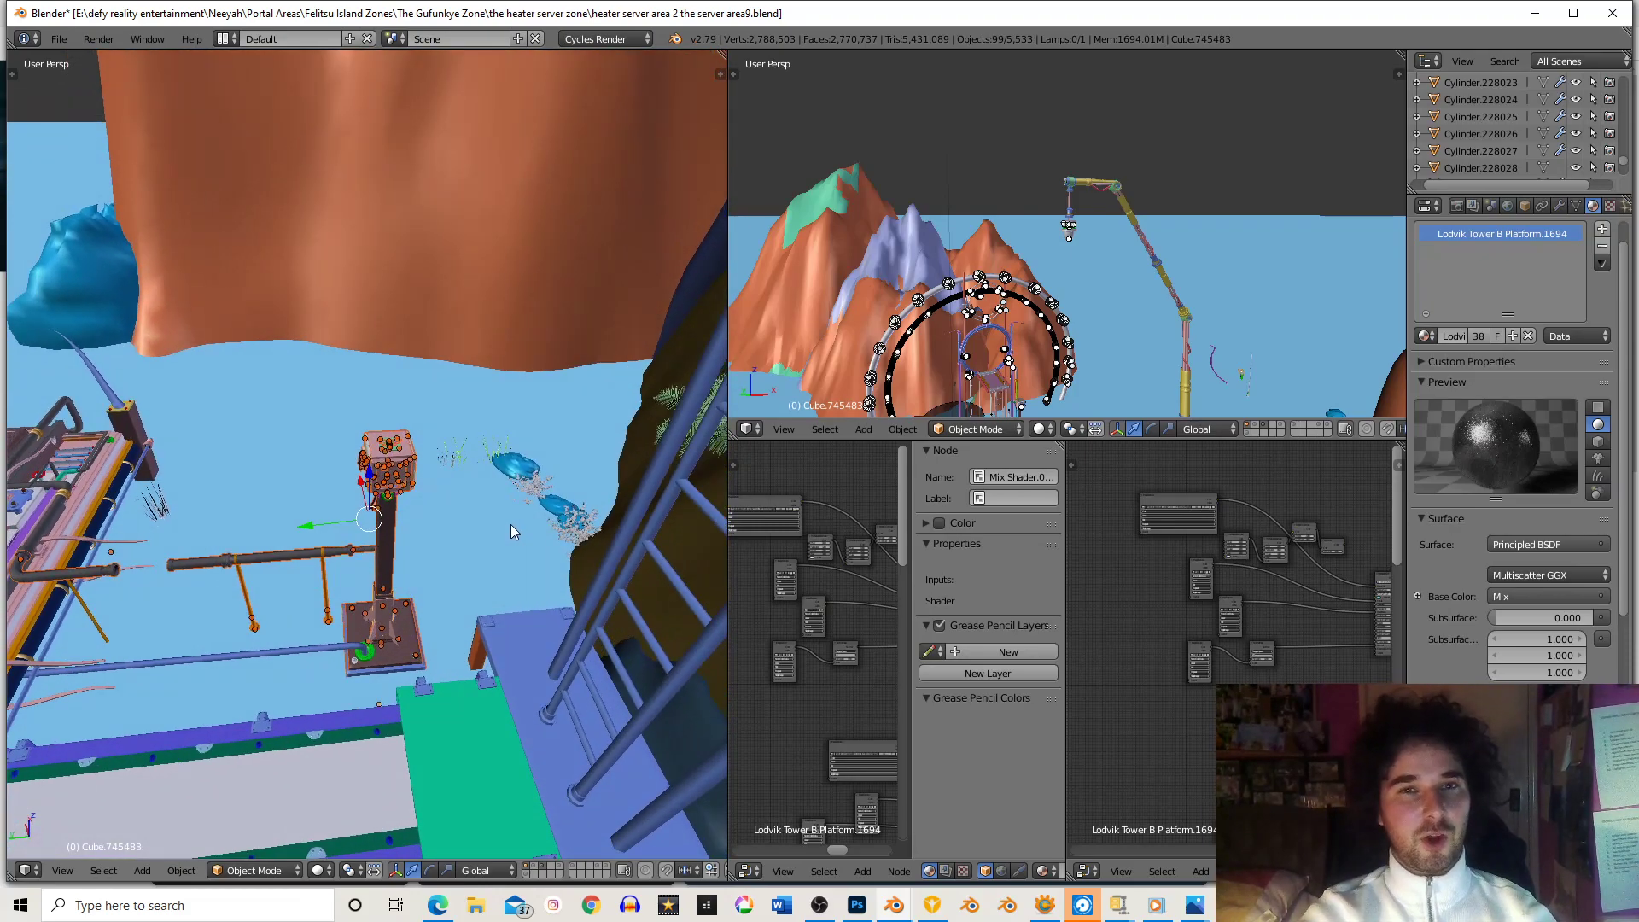
middle_drag(511, 524, 461, 504)
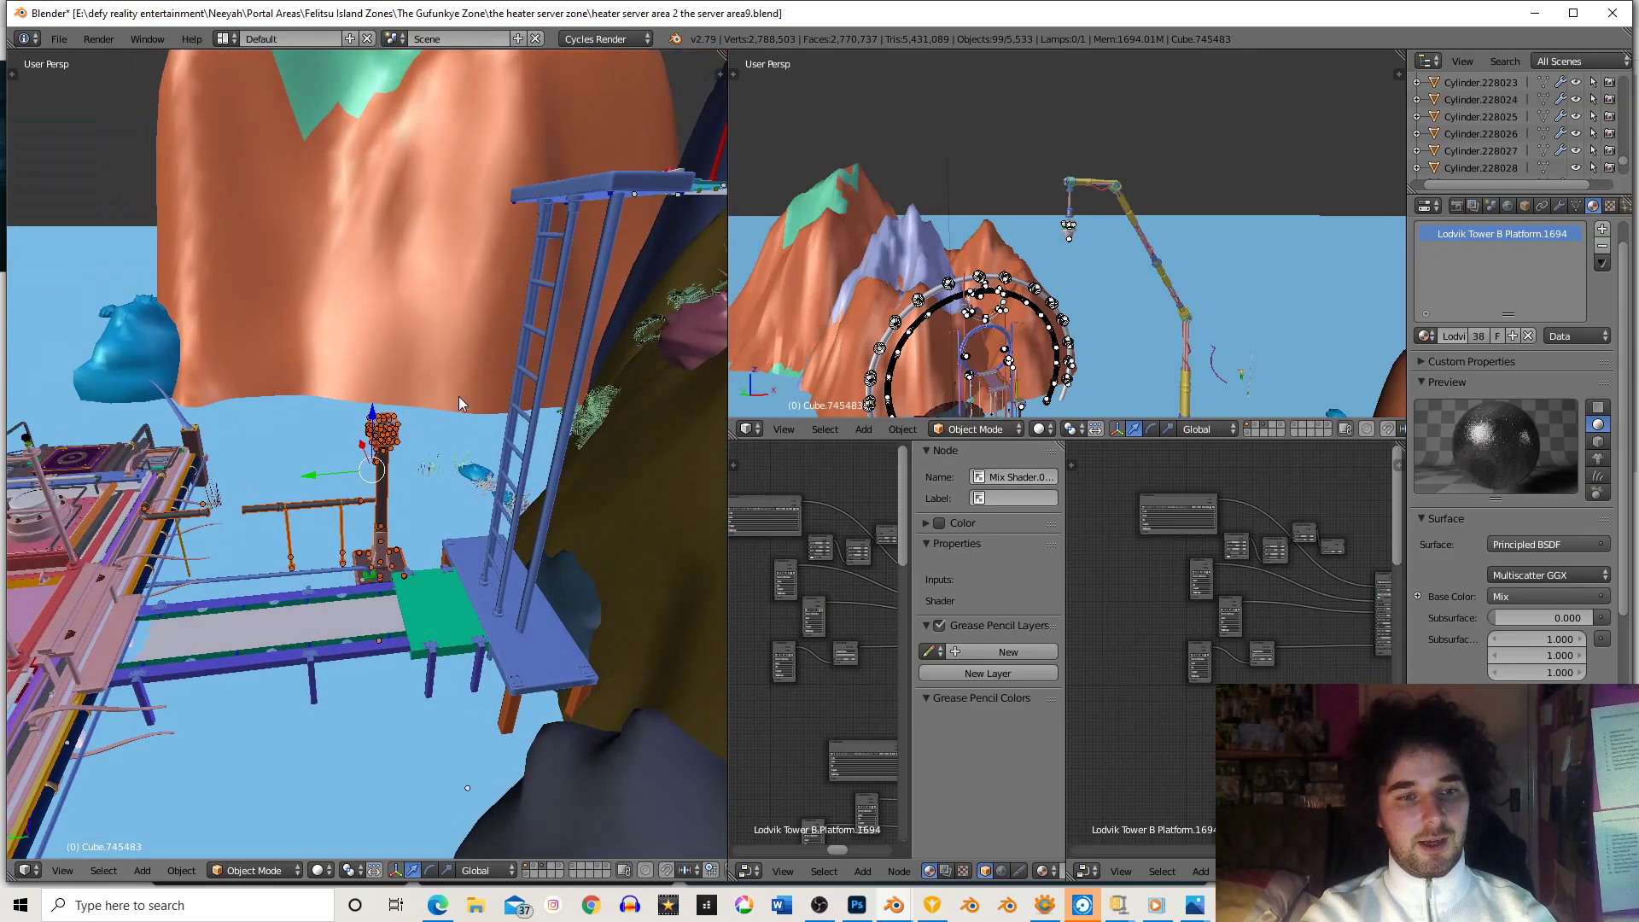
scroll(425, 478, up, 4)
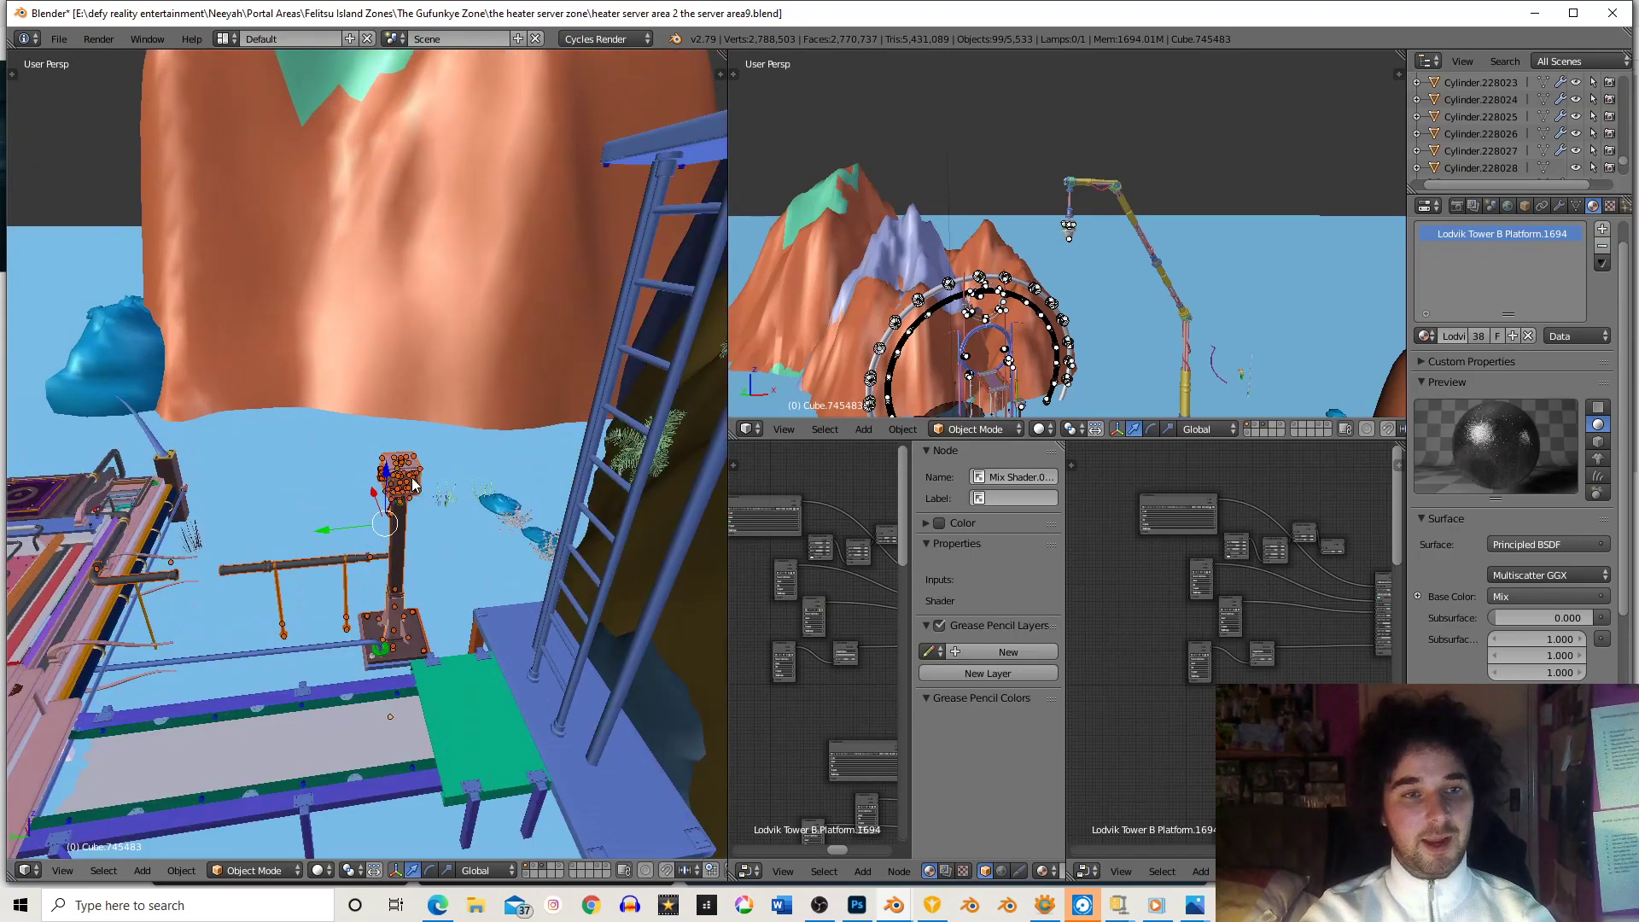
- Examine the selected post assembly's box head, mast, base plate and side pipe from closer and wider viewpoints
scroll(419, 477, up, 1)
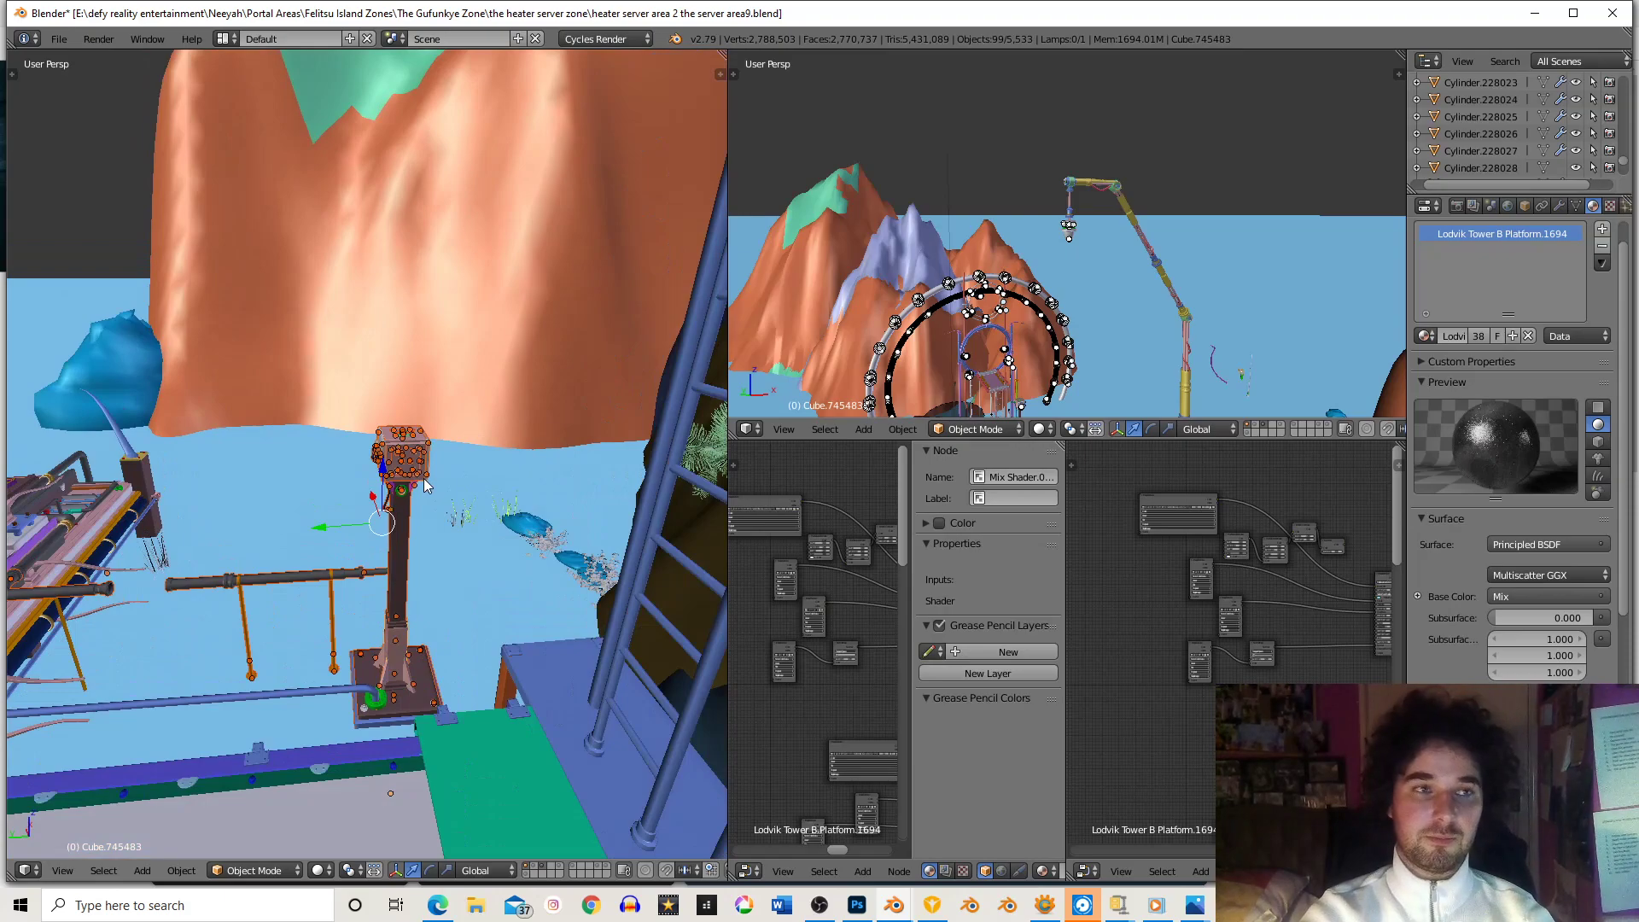
scroll(423, 502, down, 5)
scroll(422, 493, up, 4)
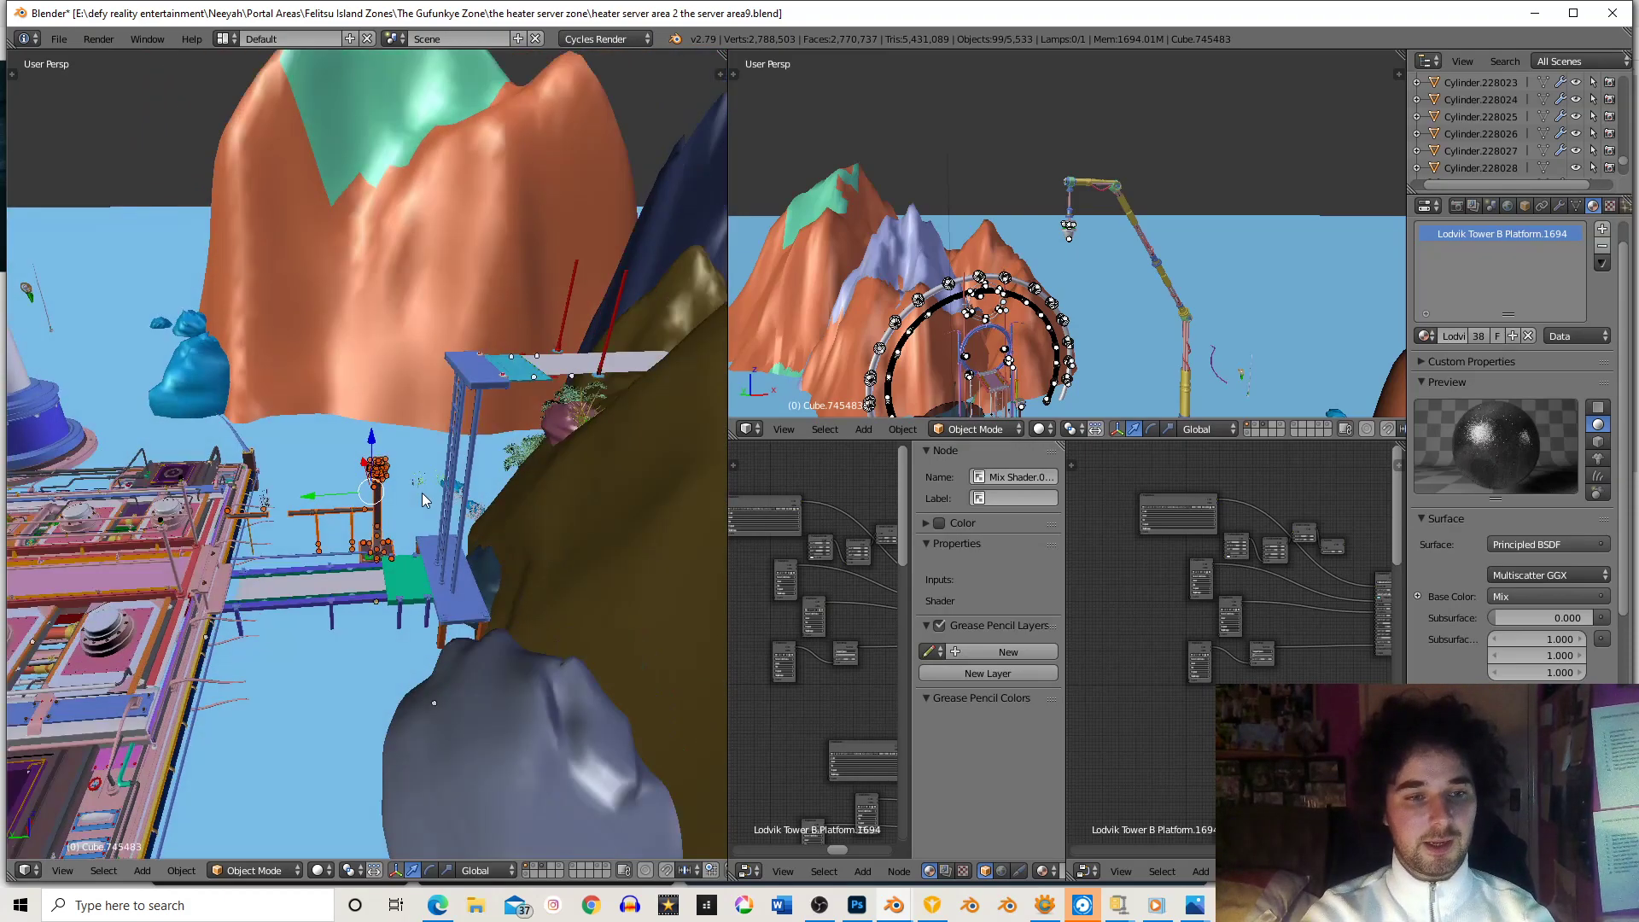
middle_drag(422, 494, 413, 463)
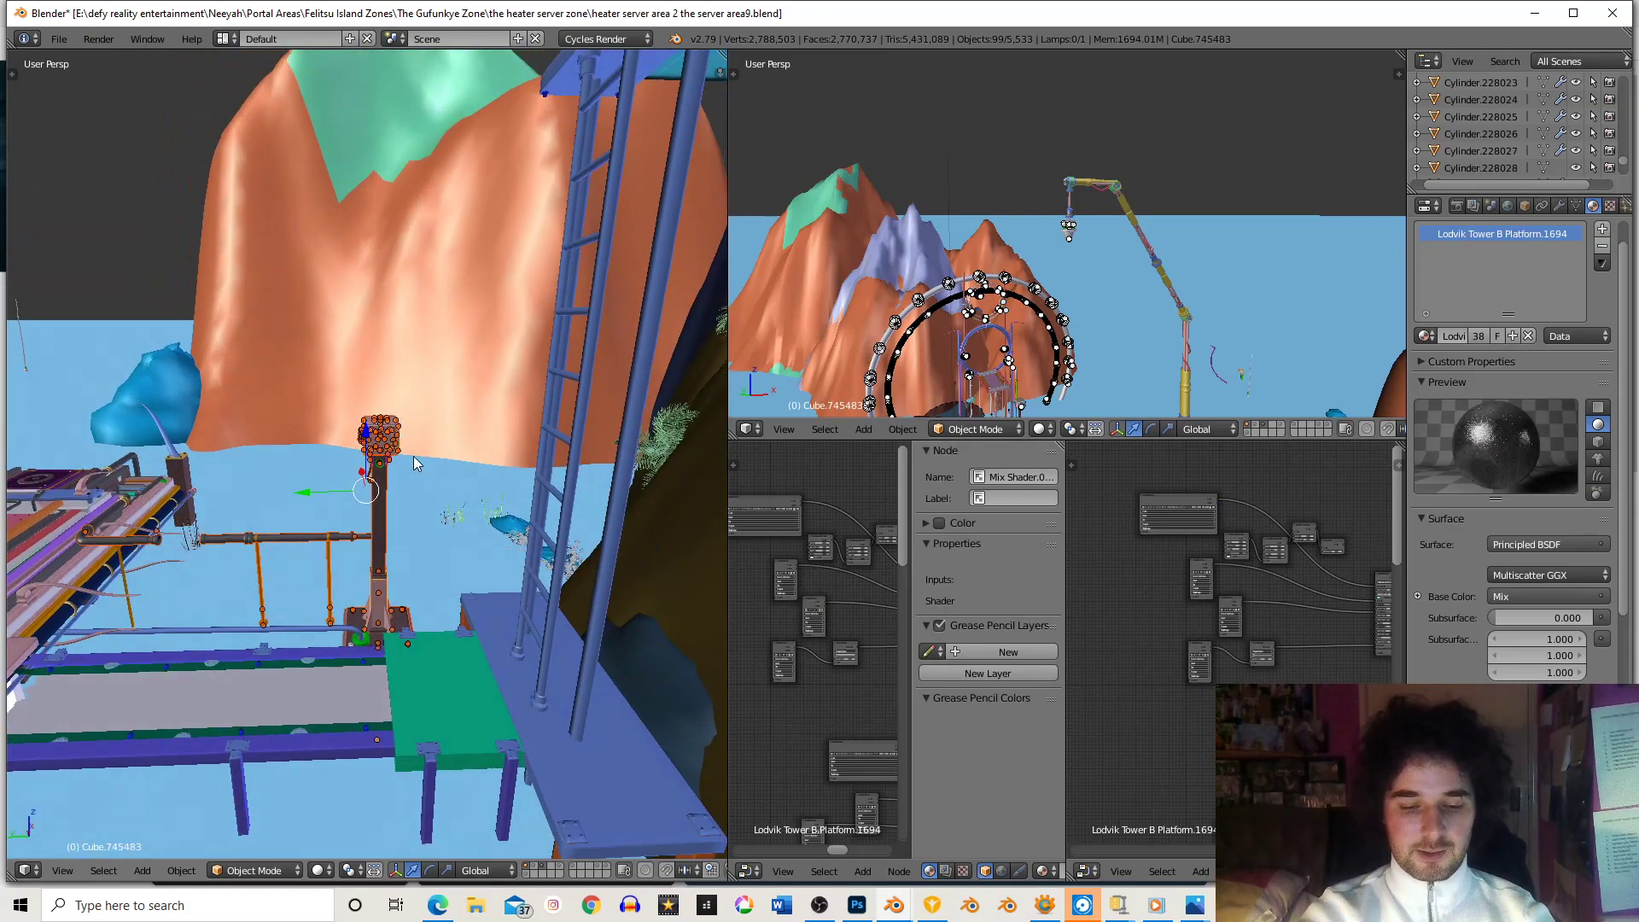
middle_drag(413, 456, 410, 417)
scroll(410, 514, down, 2)
scroll(417, 444, up, 5)
scroll(409, 427, down, 2)
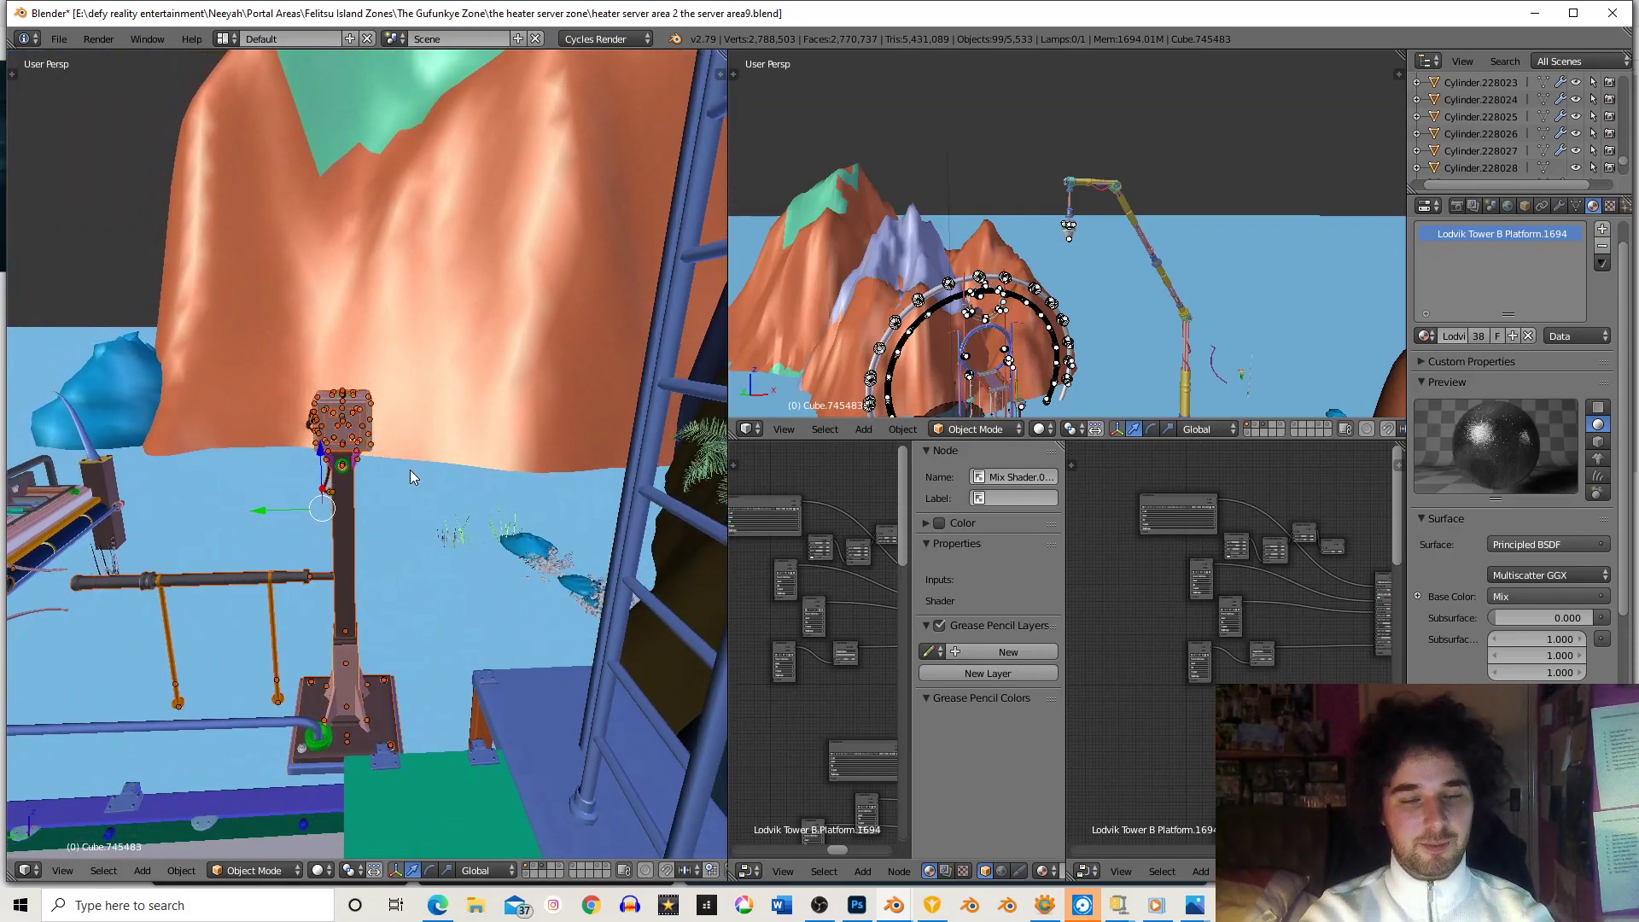
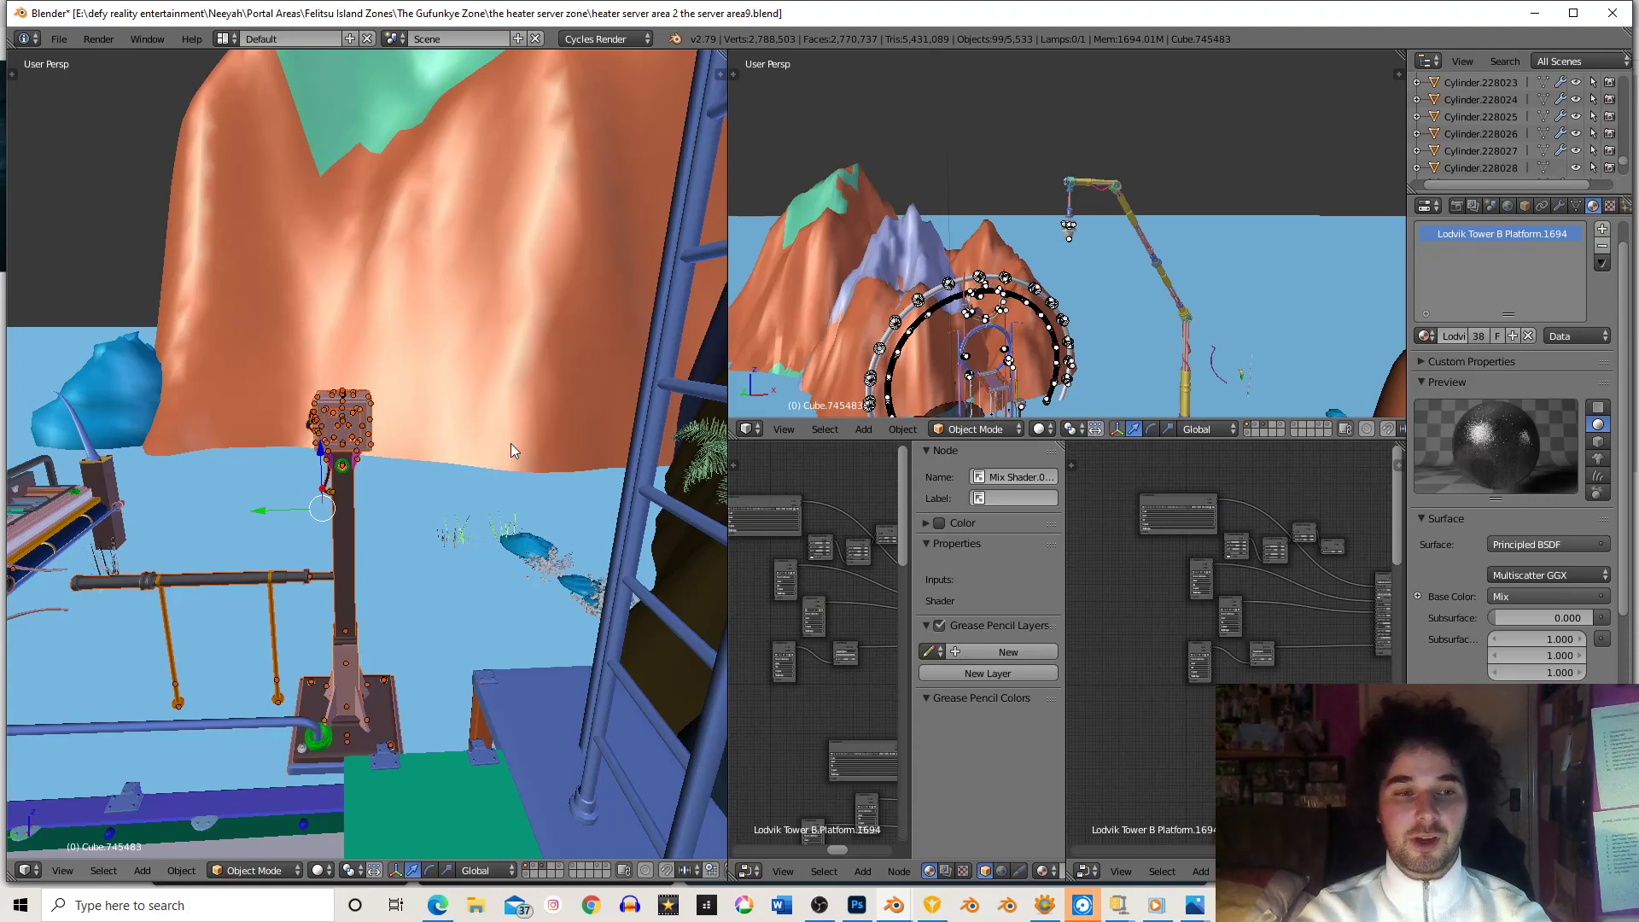
mouse_move(419, 518)
middle_down()
mouse_move(460, 459)
mouse_move(412, 492)
mouse_move(451, 494)
middle_up()
scroll(462, 431, up, 3)
mouse_move(465, 422)
shift+middle_down()
mouse_move(509, 398)
mouse_move(487, 421)
shift+middle_up()
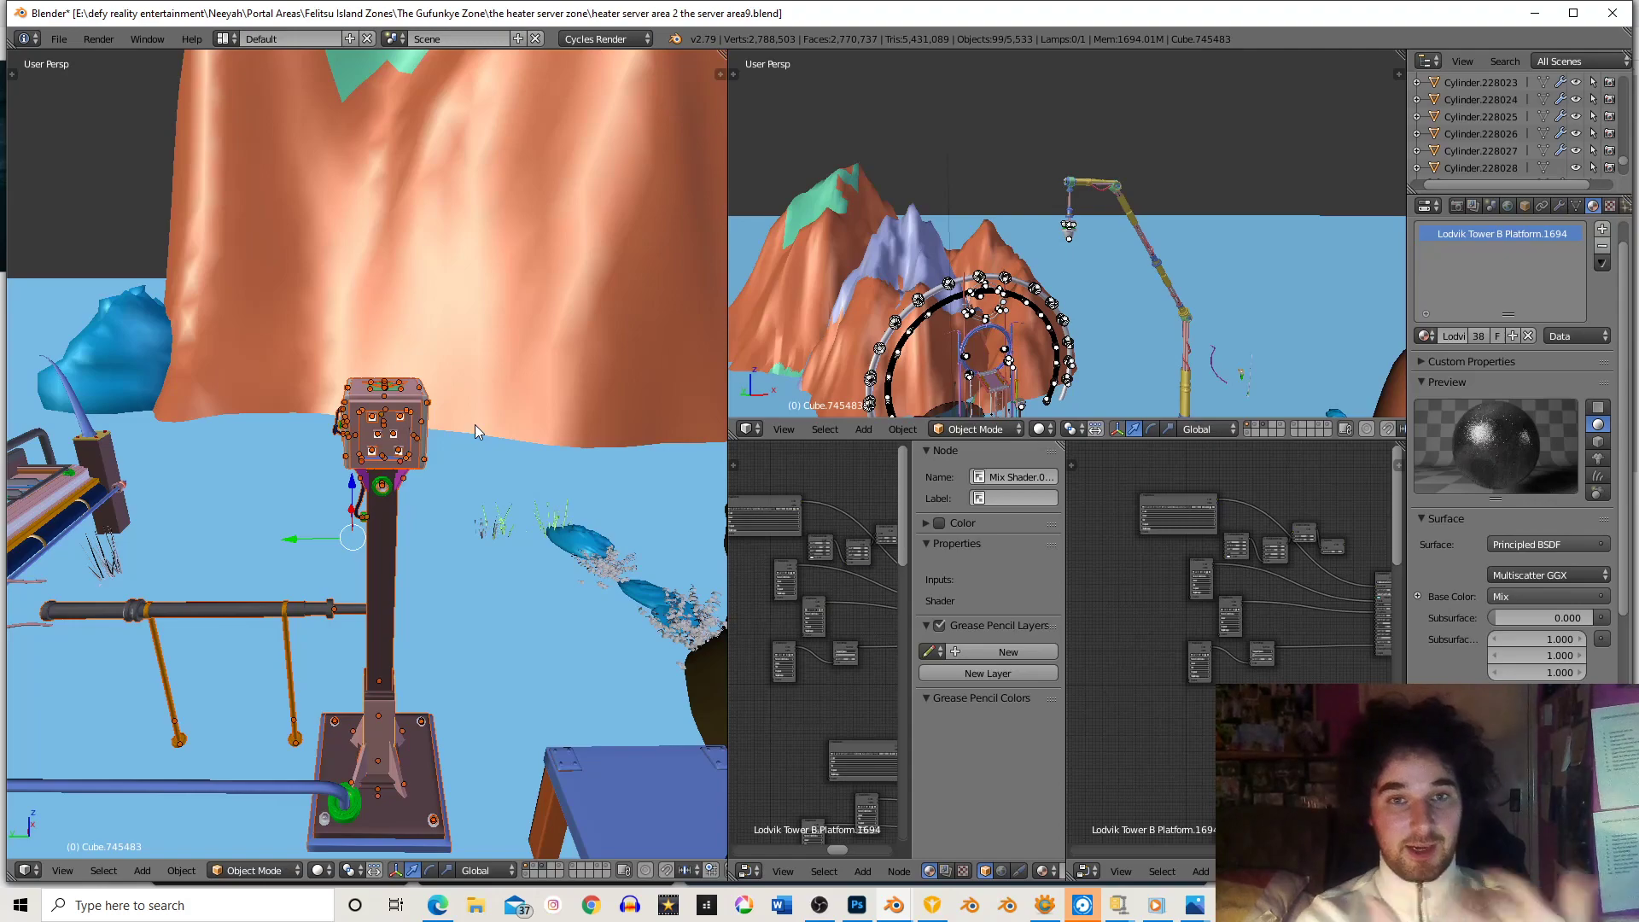
middle_drag(392, 517, 402, 498)
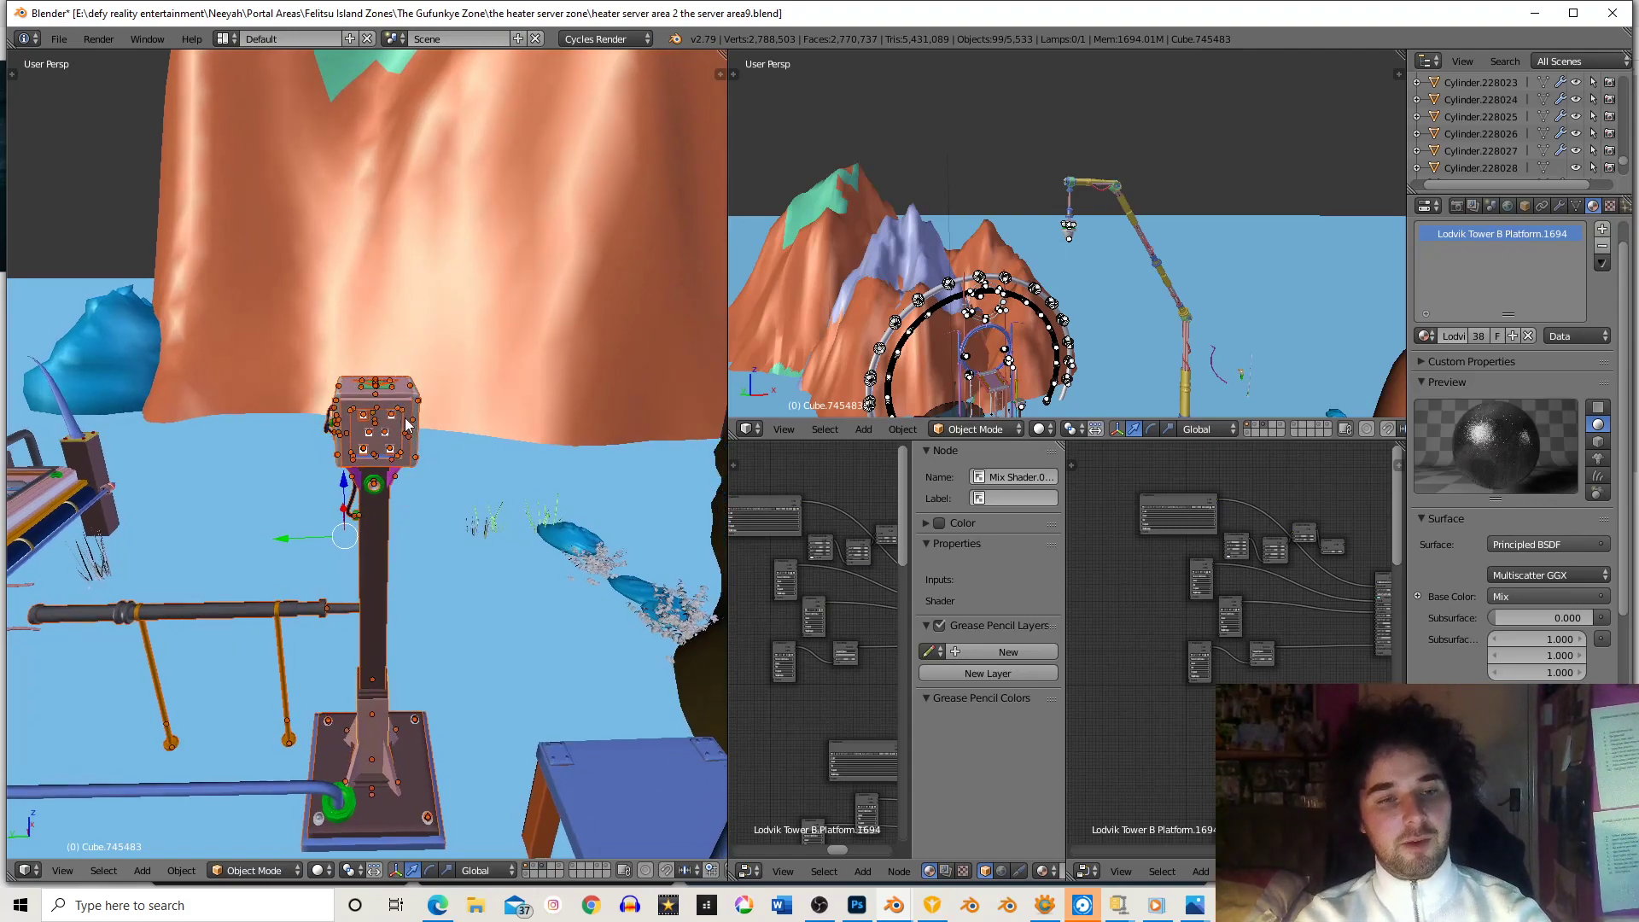
middle_drag(407, 424, 406, 425)
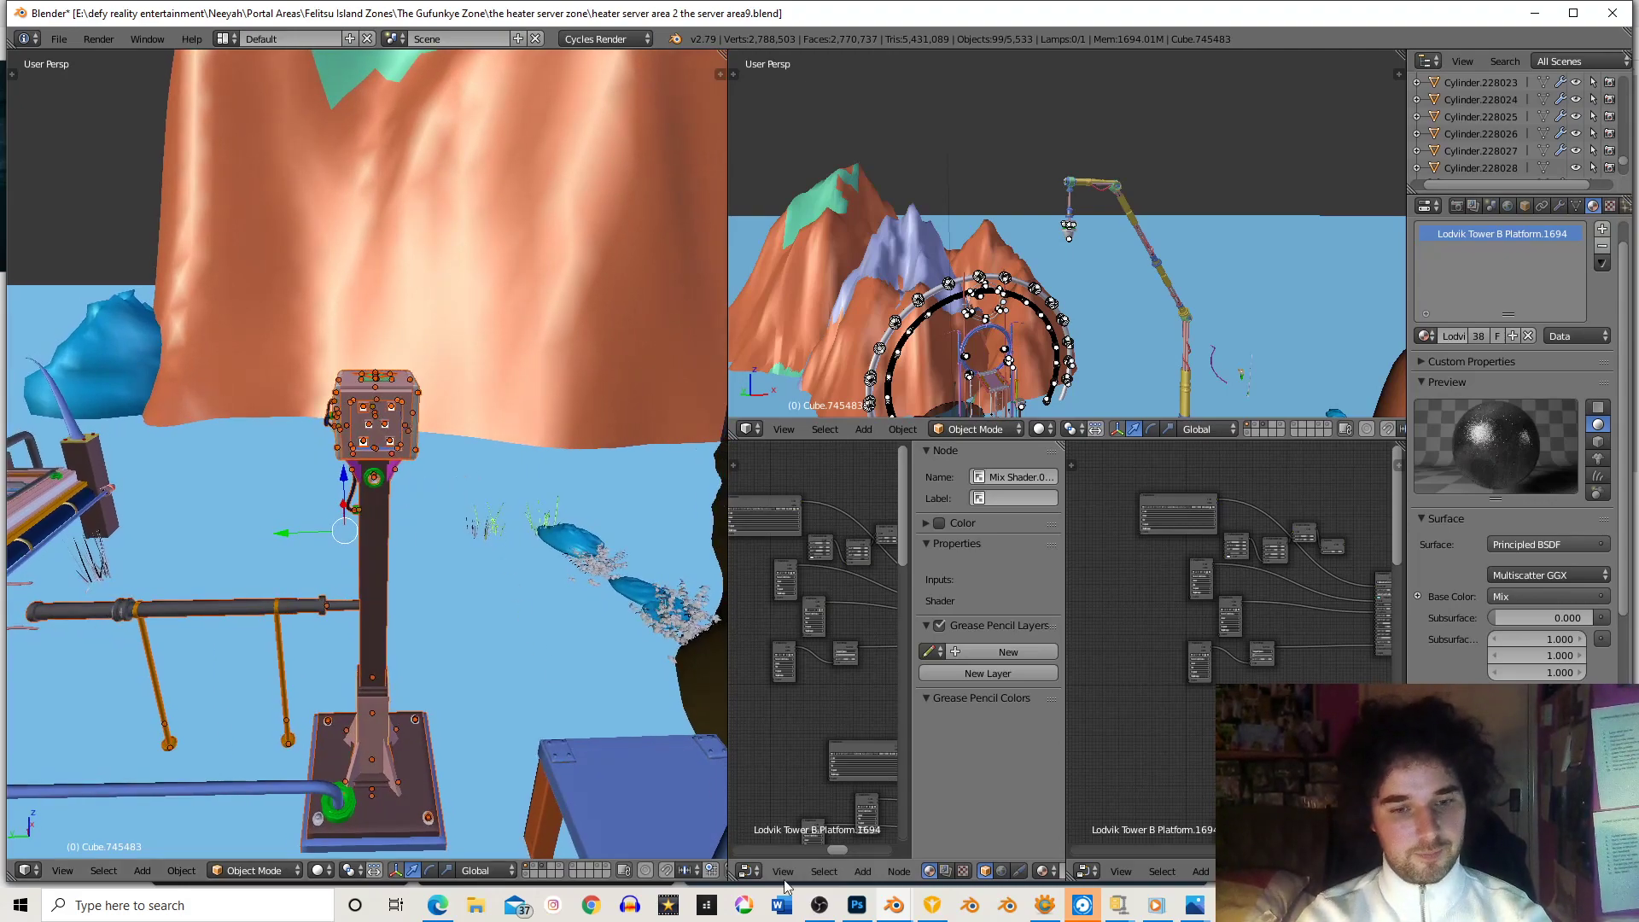
- Switch to the Blender window with the storage rail bunker file and select one ring of faces around the lower front red rail in face select mode
mouse_move(896, 912)
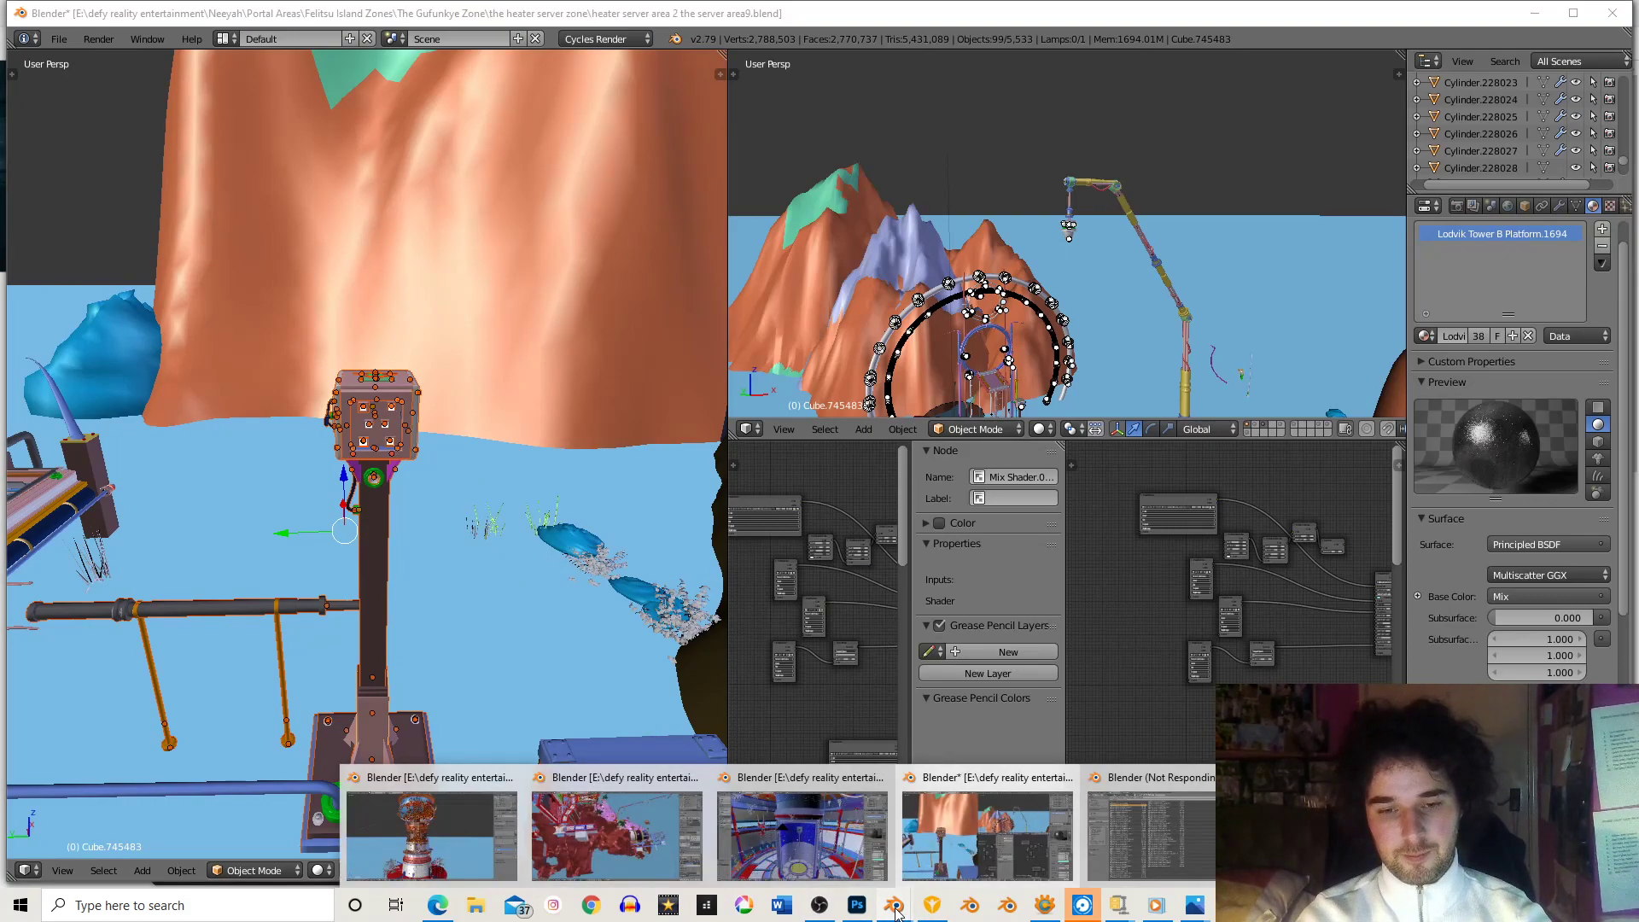
click(1148, 833)
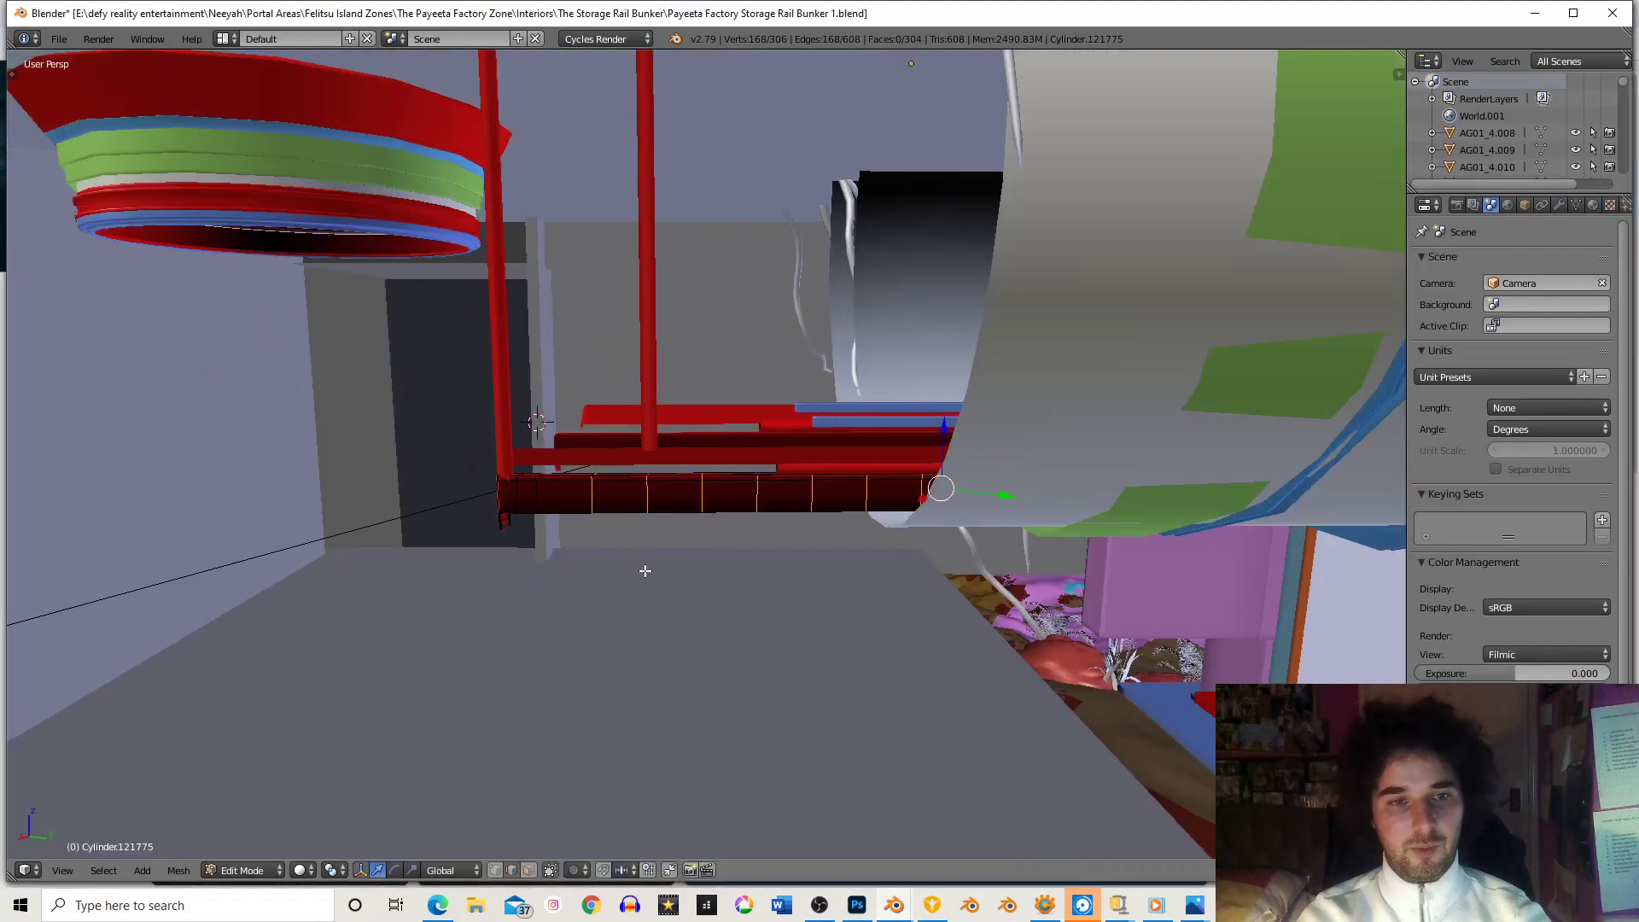
scroll(662, 505, down, 2)
middle_drag(696, 487, 734, 618)
click(529, 870)
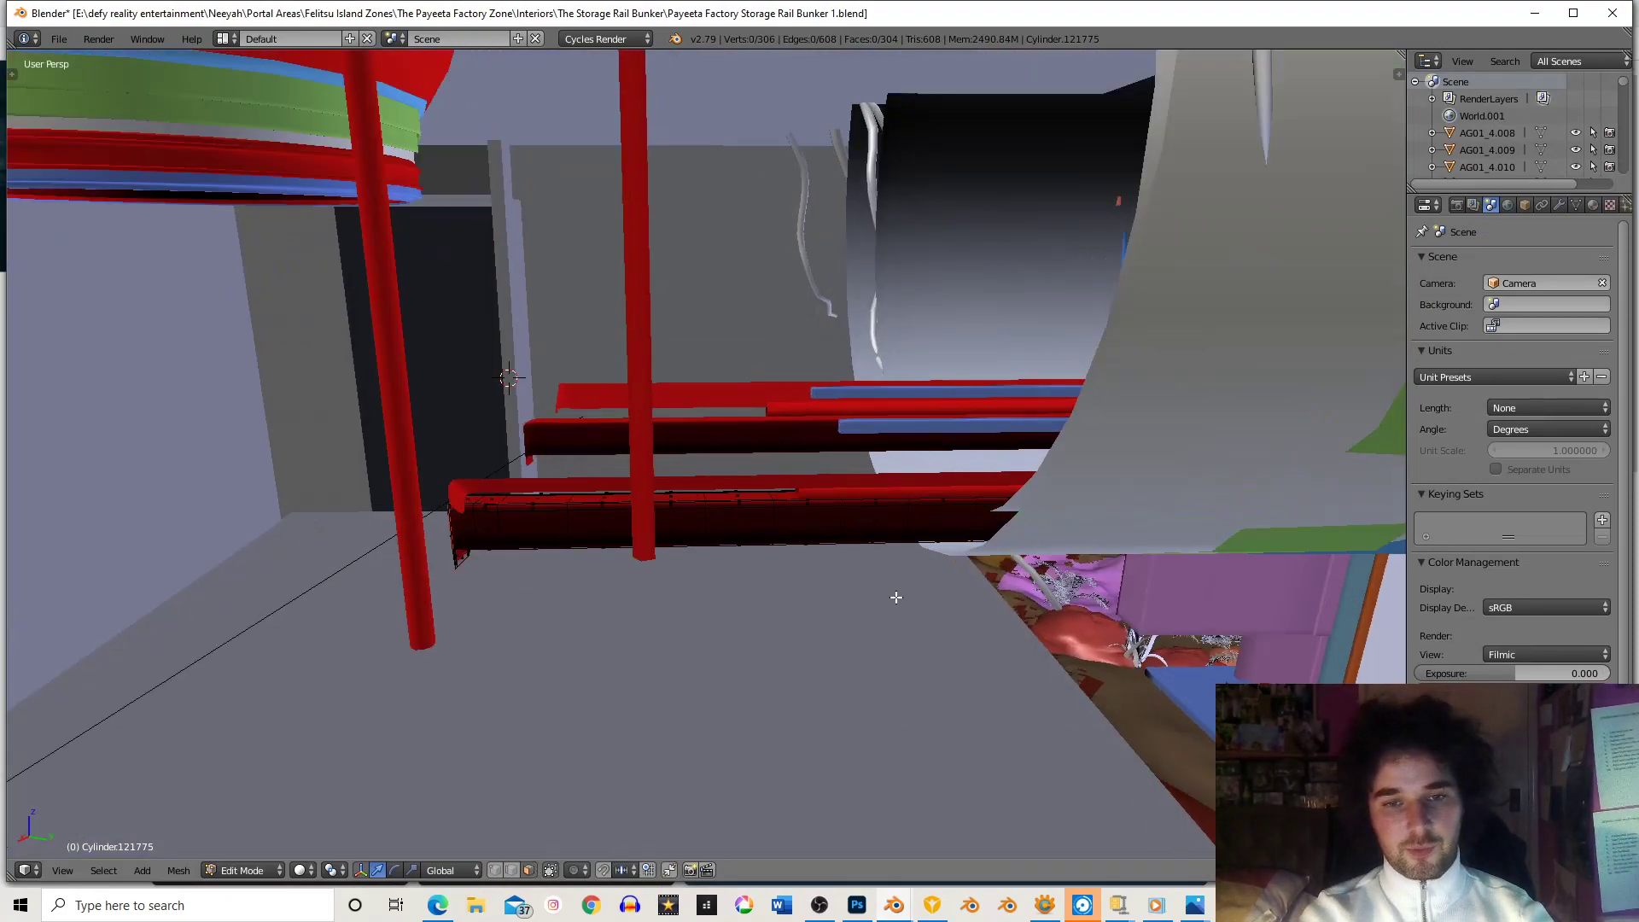
right_click(813, 501)
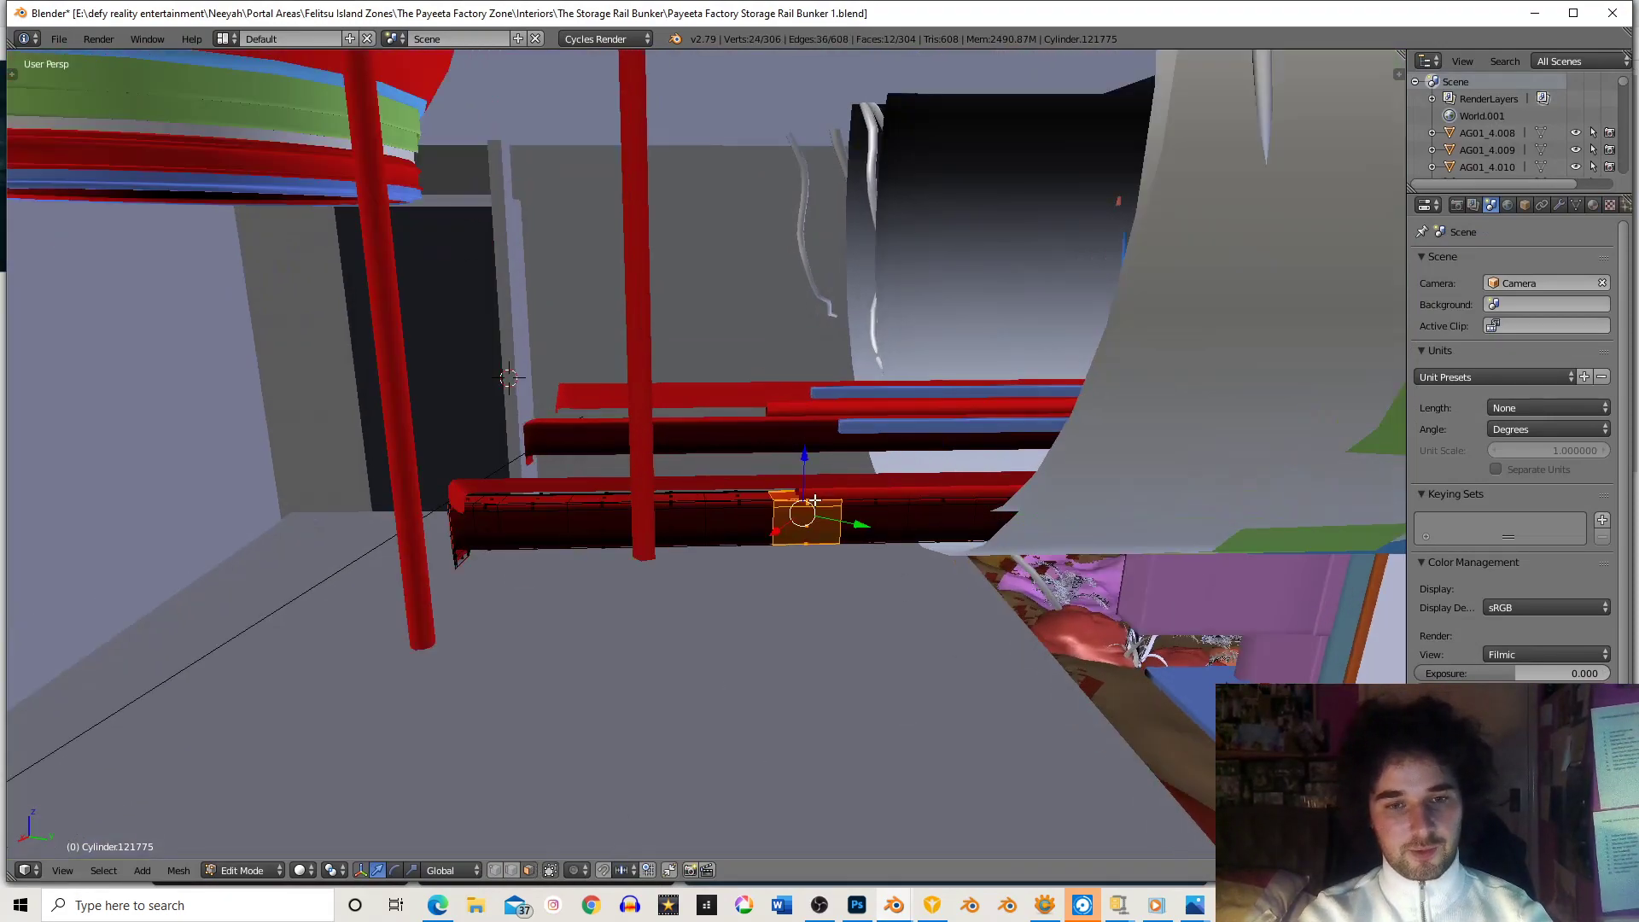
- Delete the faces along the near end of the lower dark red rail's side strip
click(550, 870)
key(c)
drag(604, 593, 586, 592)
key(Escape)
key(x)
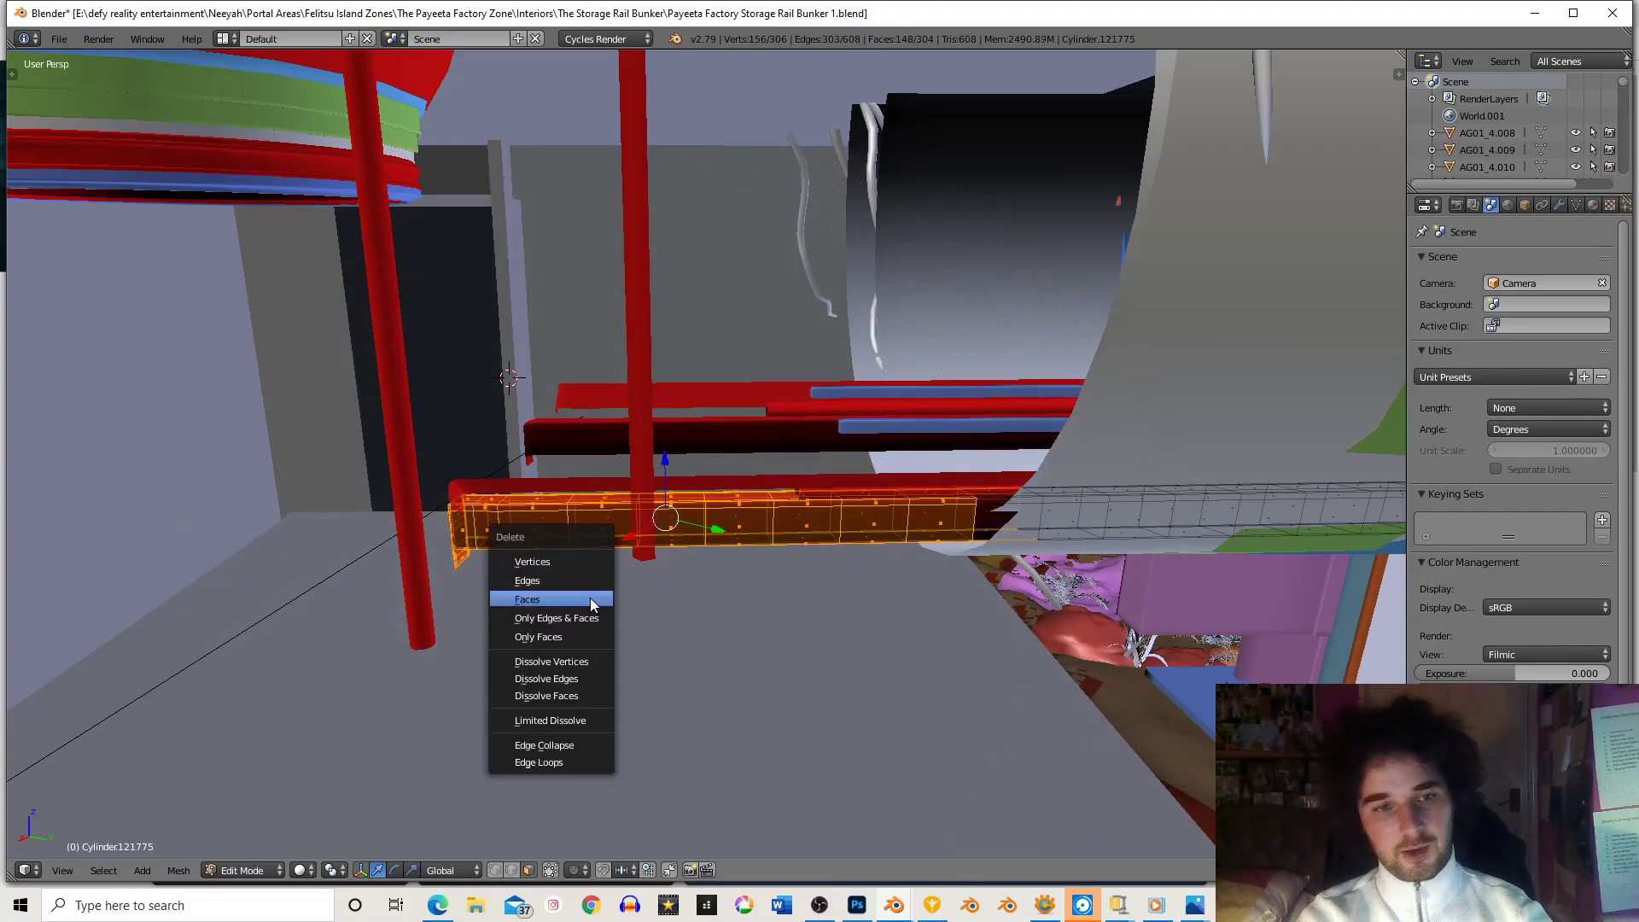
click(583, 600)
key(Tab)
- Add evenly spaced loop cuts along the remaining thin red strip of the lower rail
shift+middle_drag(923, 427, 890, 488)
scroll(888, 489, up, 3)
right_click(710, 548)
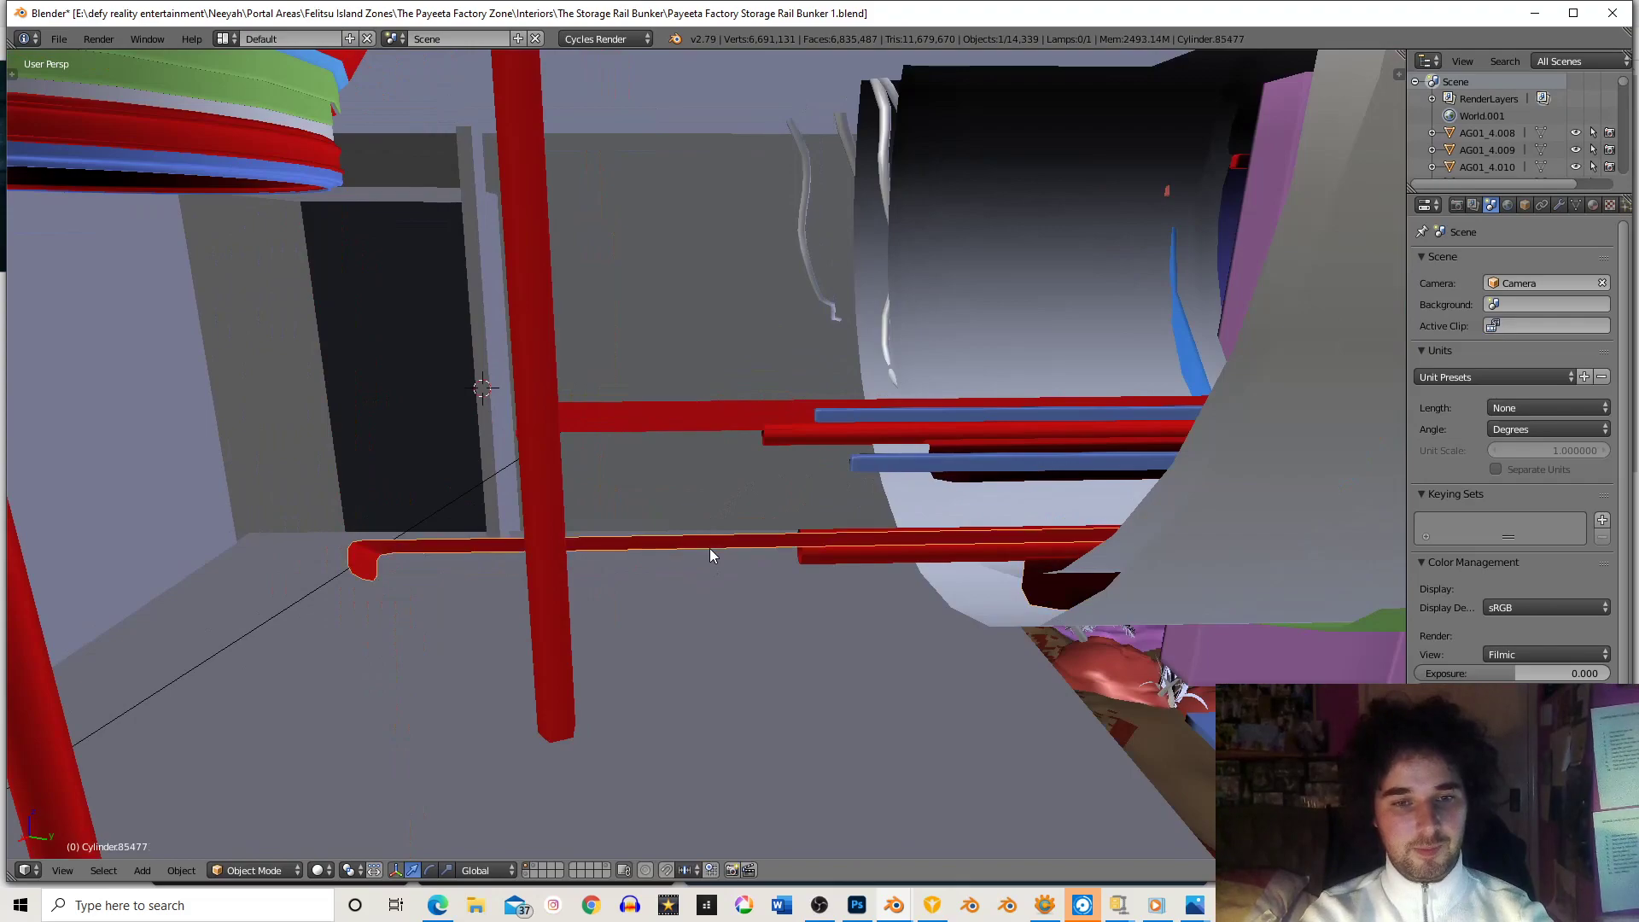
key(Tab)
key(ctrl+r)
scroll(1023, 553, up, 6)
click(1023, 553)
right_click(1022, 553)
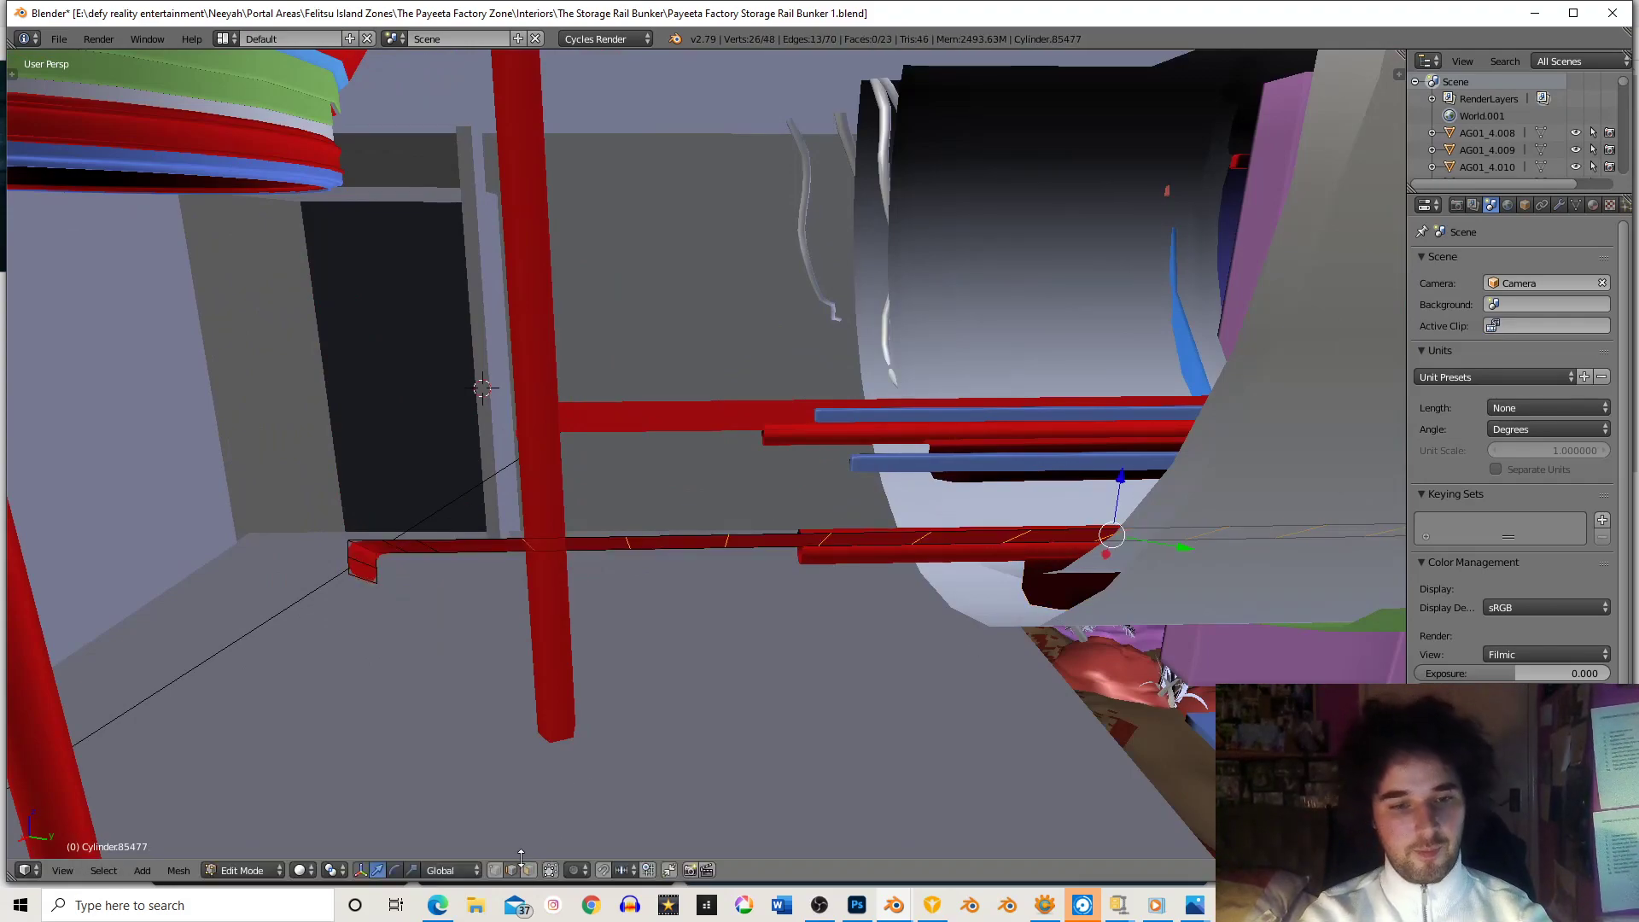
- Delete the near portion of the thin red strip, including its bent end
key(a)
right_click(777, 541)
key(ctrl+l)
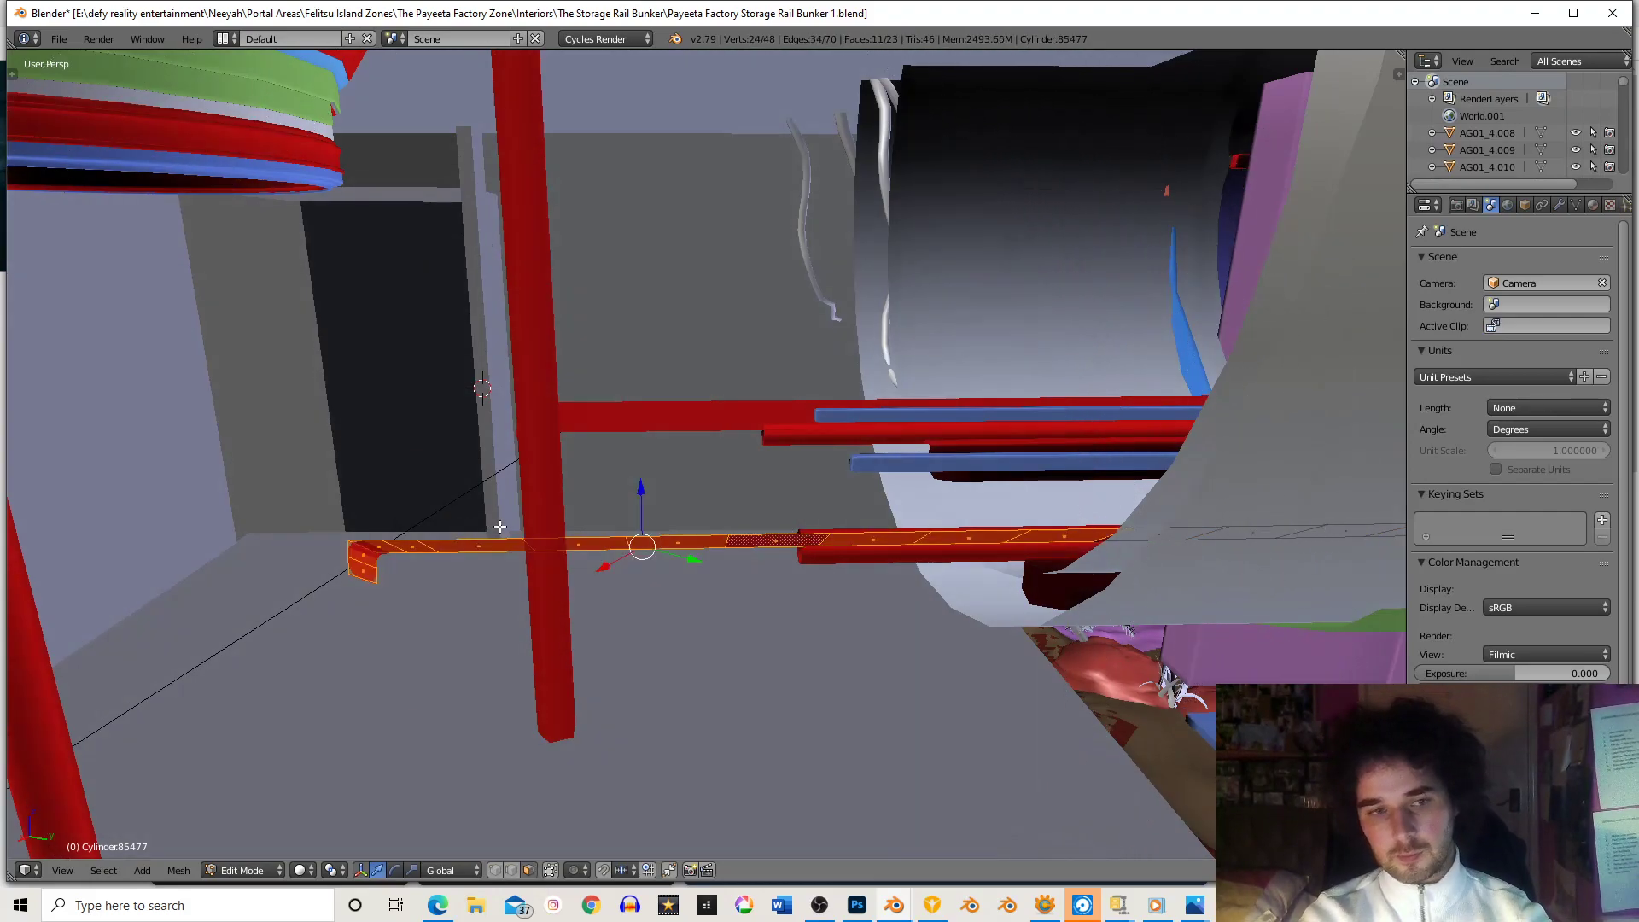
key(x)
click(494, 535)
key(Tab)
- Examine the bunker interior, the remaining rails and the large pipe from the doorway
middle_drag(700, 489, 918, 415)
scroll(847, 442, down, 2)
scroll(971, 427, up, 3)
scroll(987, 405, down, 6)
scroll(960, 405, down, 1)
scroll(919, 415, up, 4)
mouse_move(943, 351)
middle_down()
mouse_move(965, 352)
mouse_move(960, 373)
middle_up()
scroll(960, 369, down, 2)
scroll(965, 369, up, 2)
scroll(963, 370, down, 2)
scroll(961, 366, up, 2)
- Duplicate the side wall beside the dark doorway and move the copy along Y to the pipe side of the room
right_click(225, 411)
middle_drag(448, 388, 474, 396)
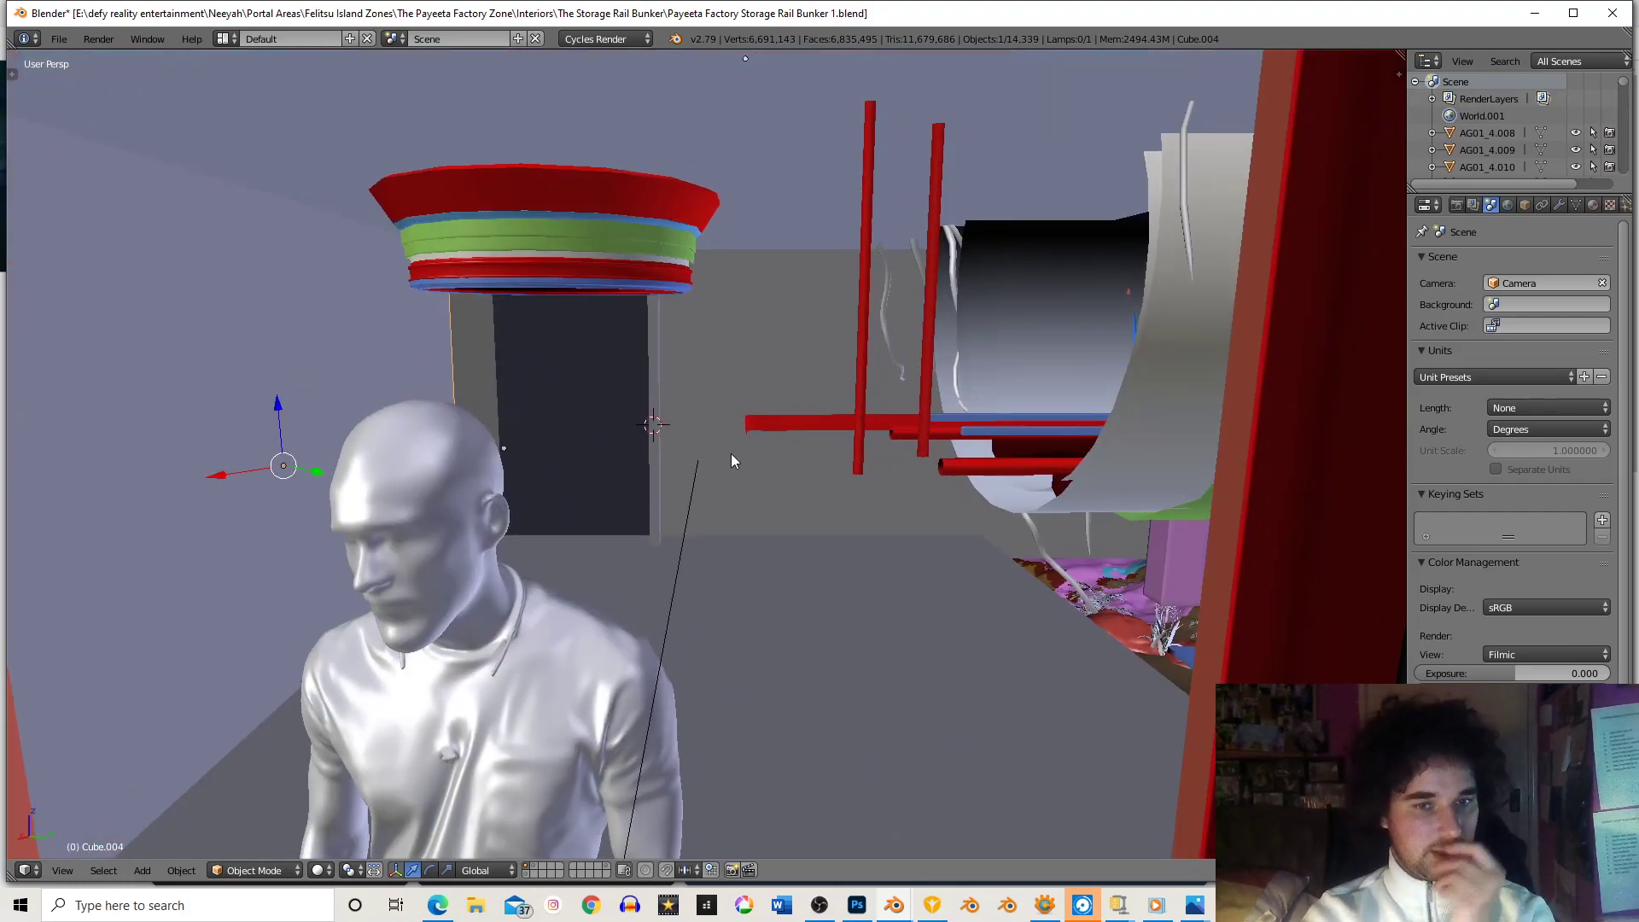
key(shift+d)
key(y)
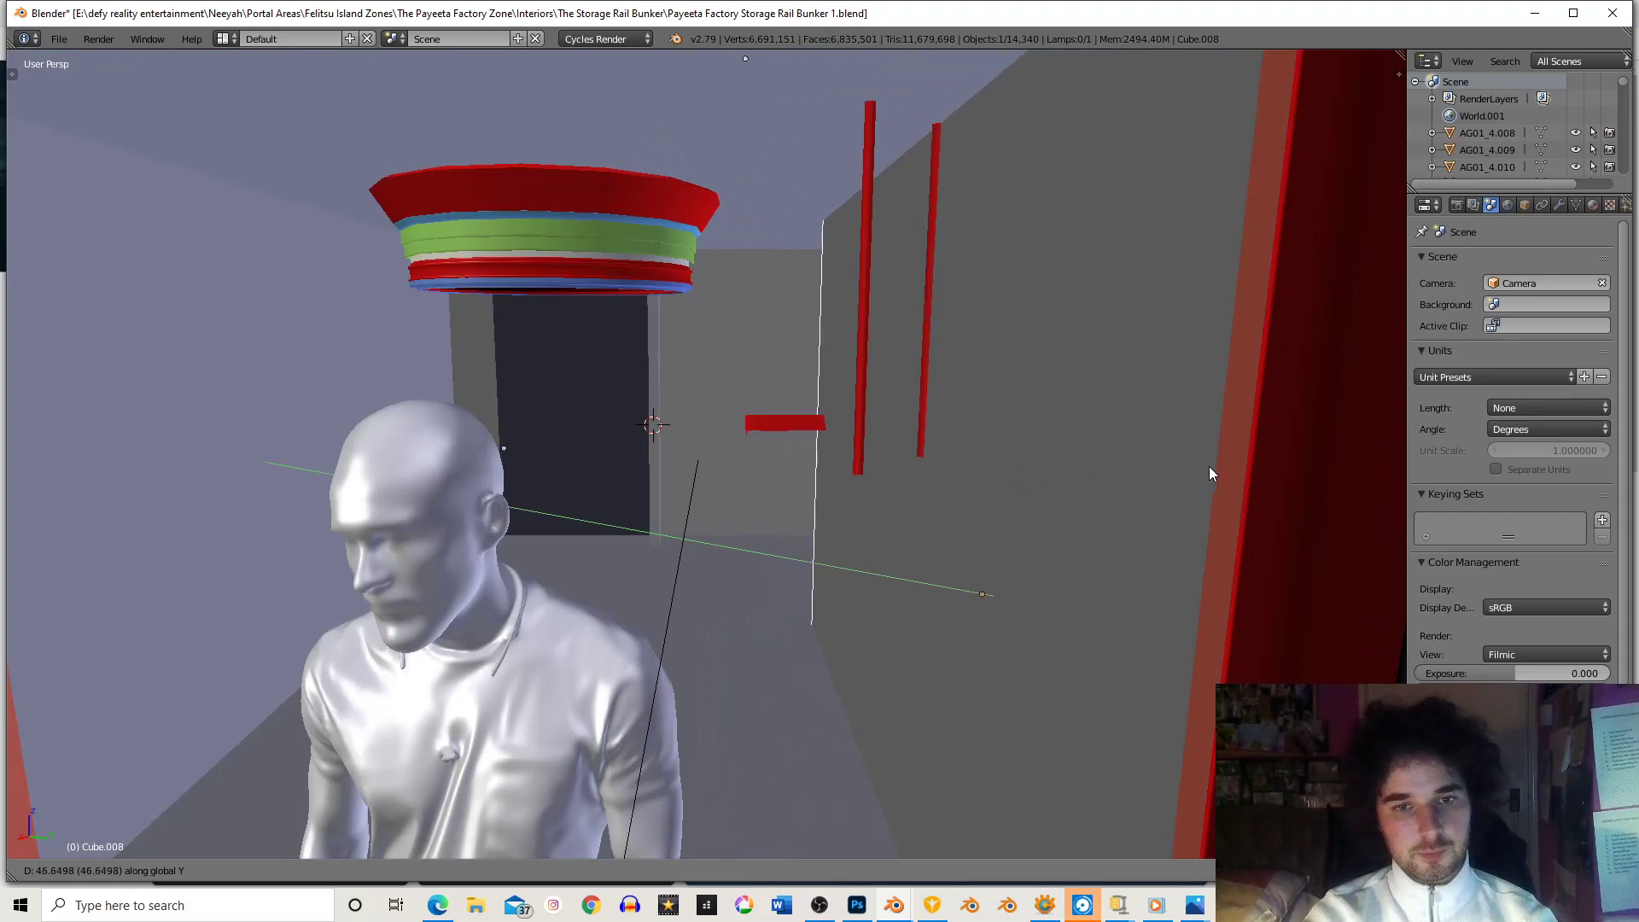
click(1097, 465)
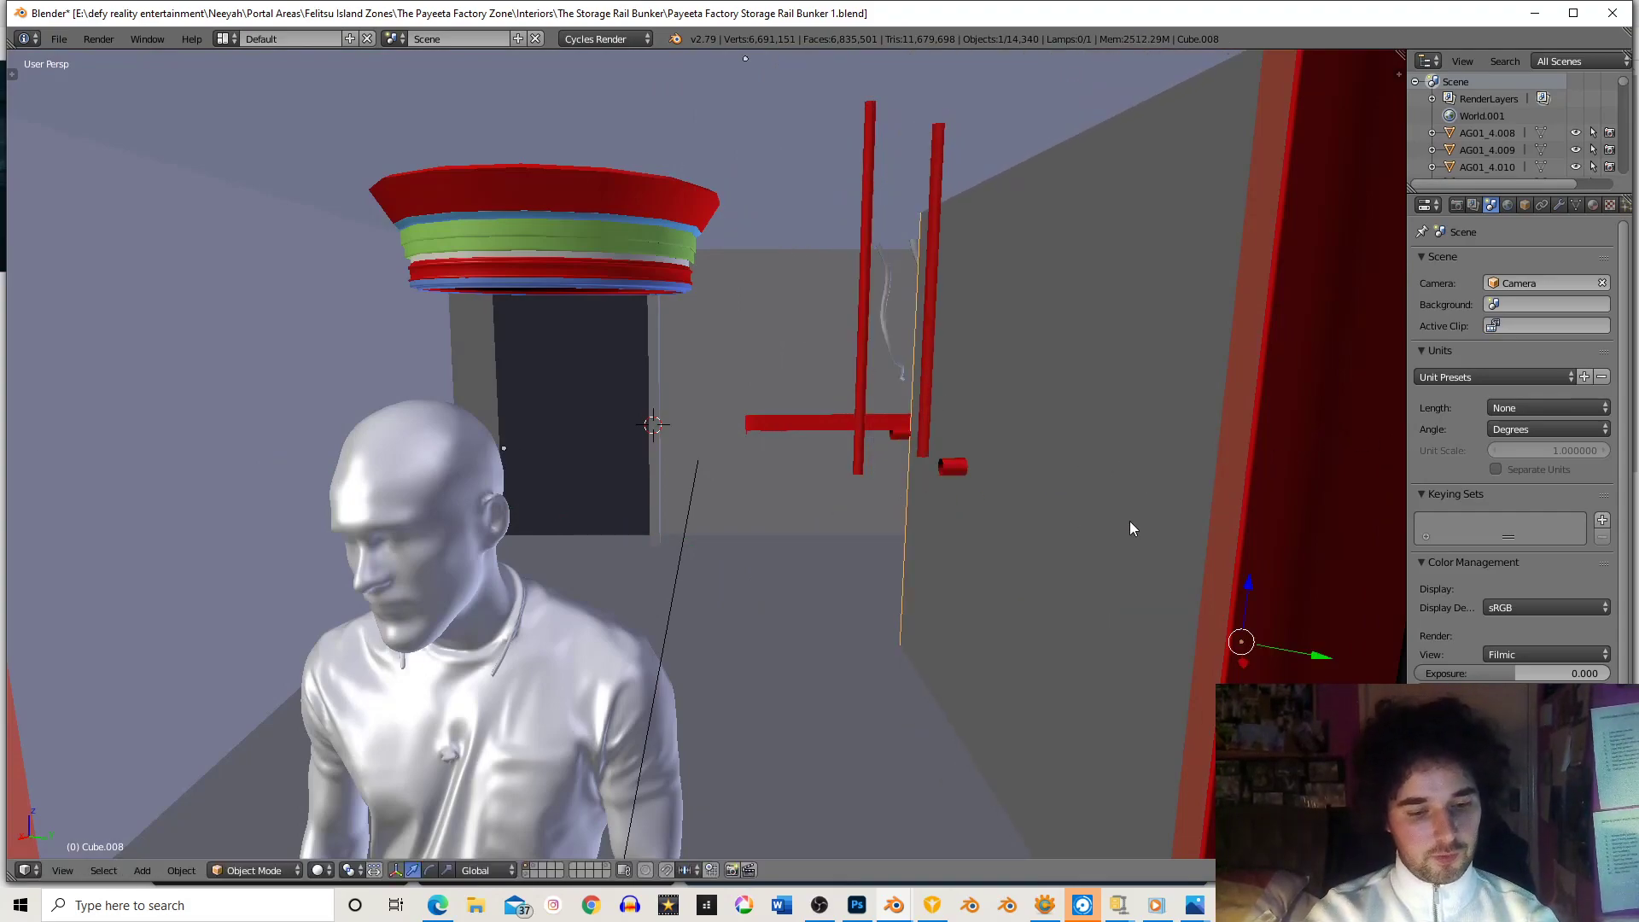
- Reposition the copied wall across the large pipe, finishing with a shift of about -11.26 along X to meet the back wall
key(g)
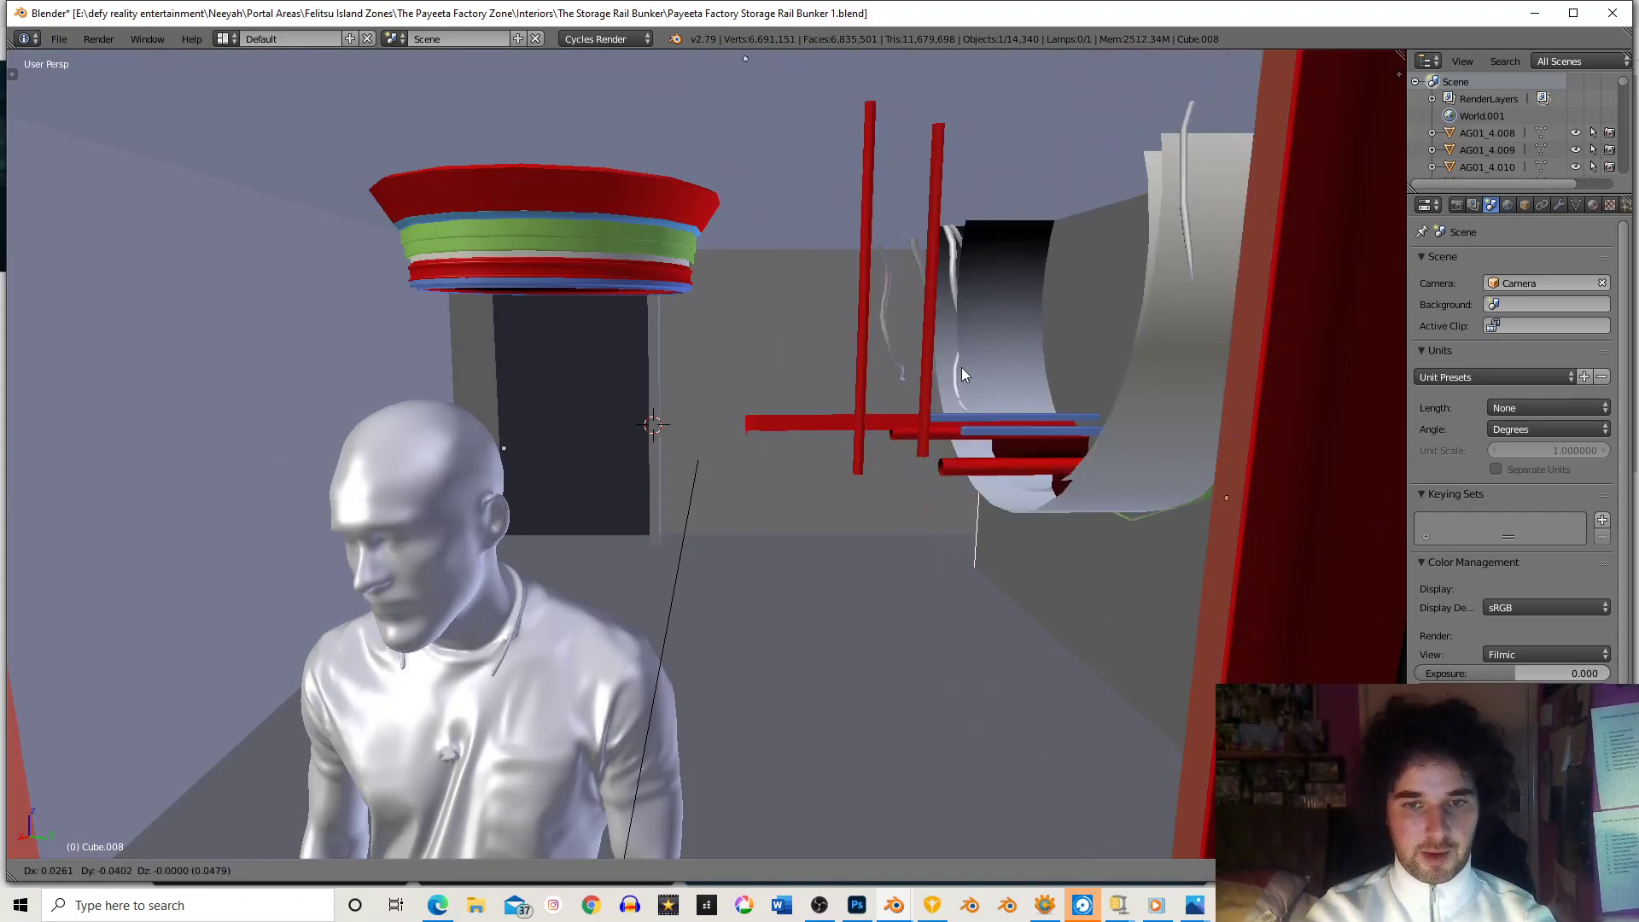
click(789, 347)
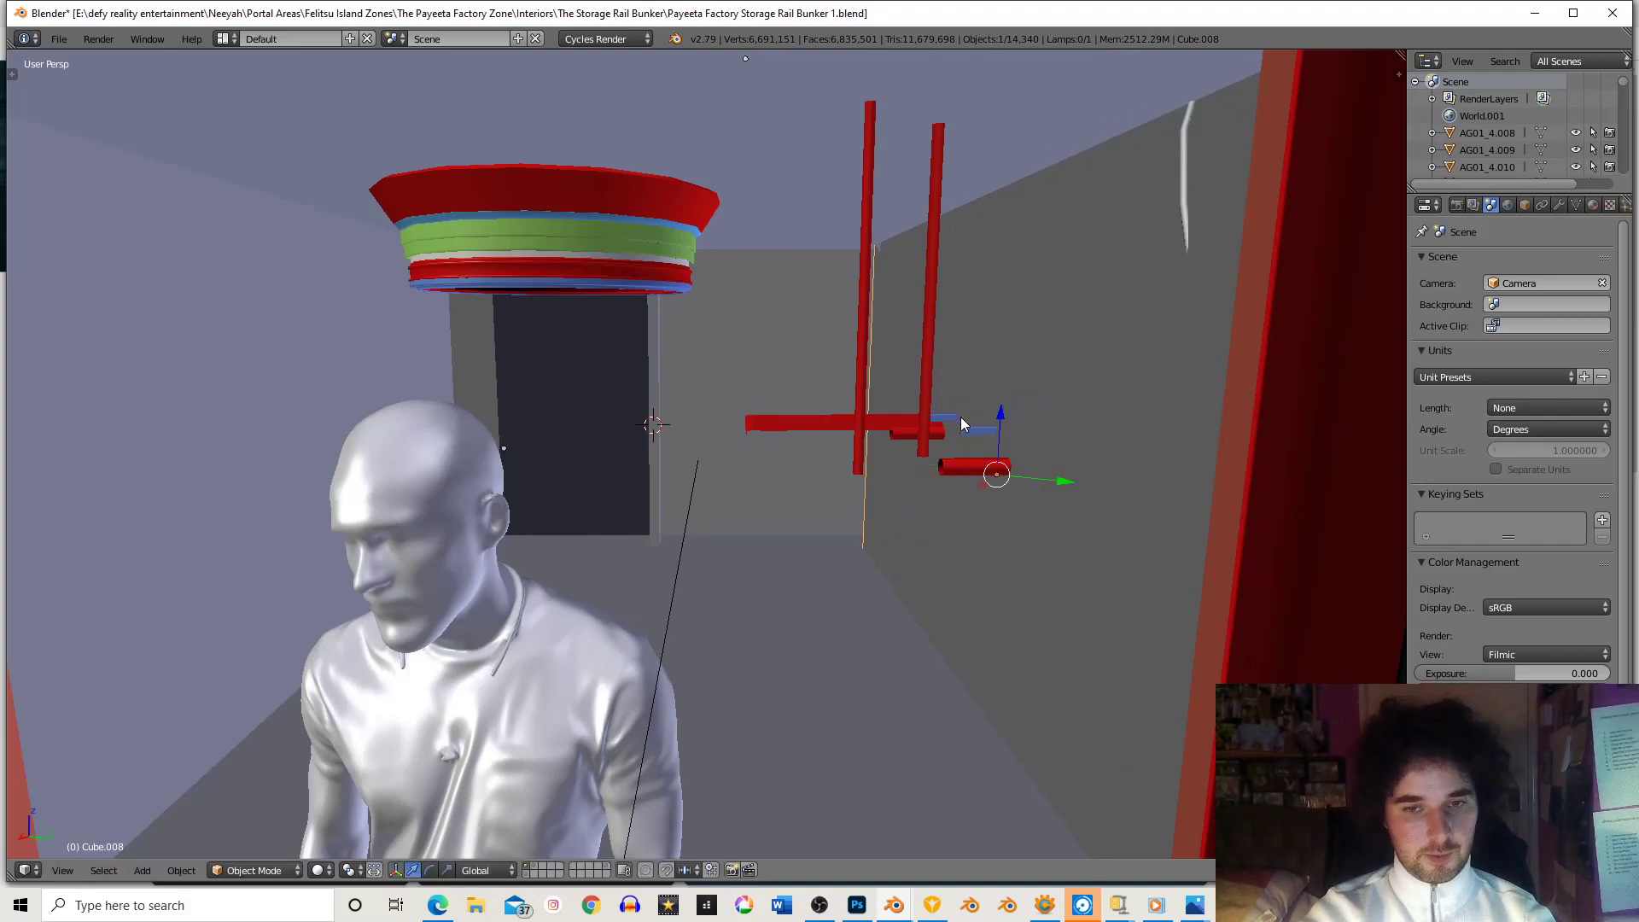
key(g)
key(x)
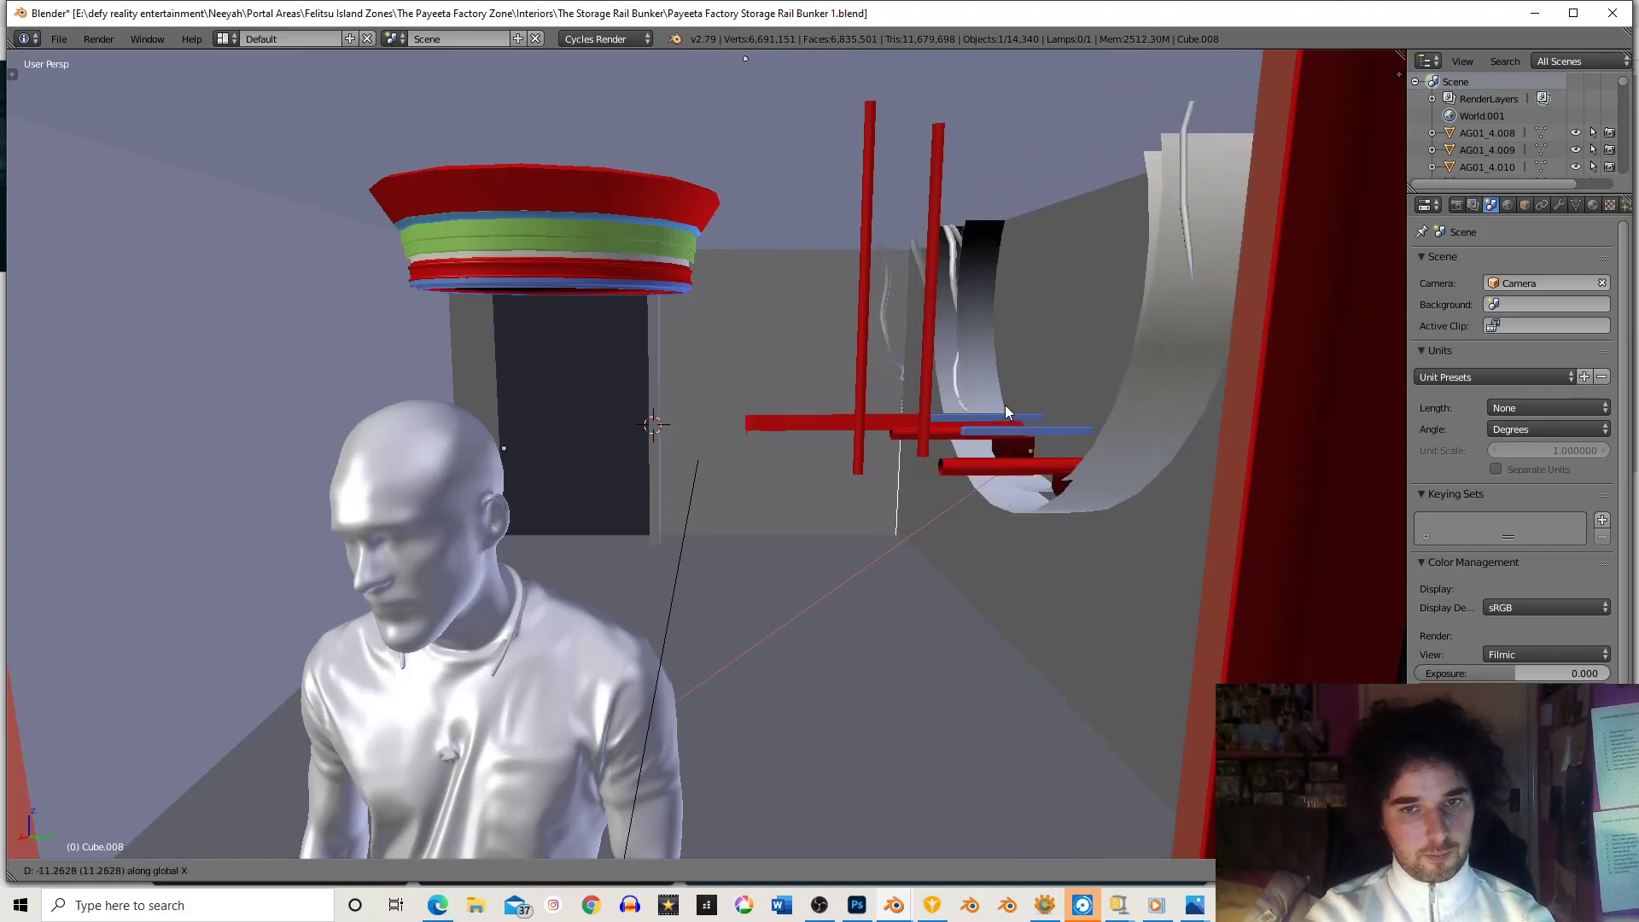
click(1006, 405)
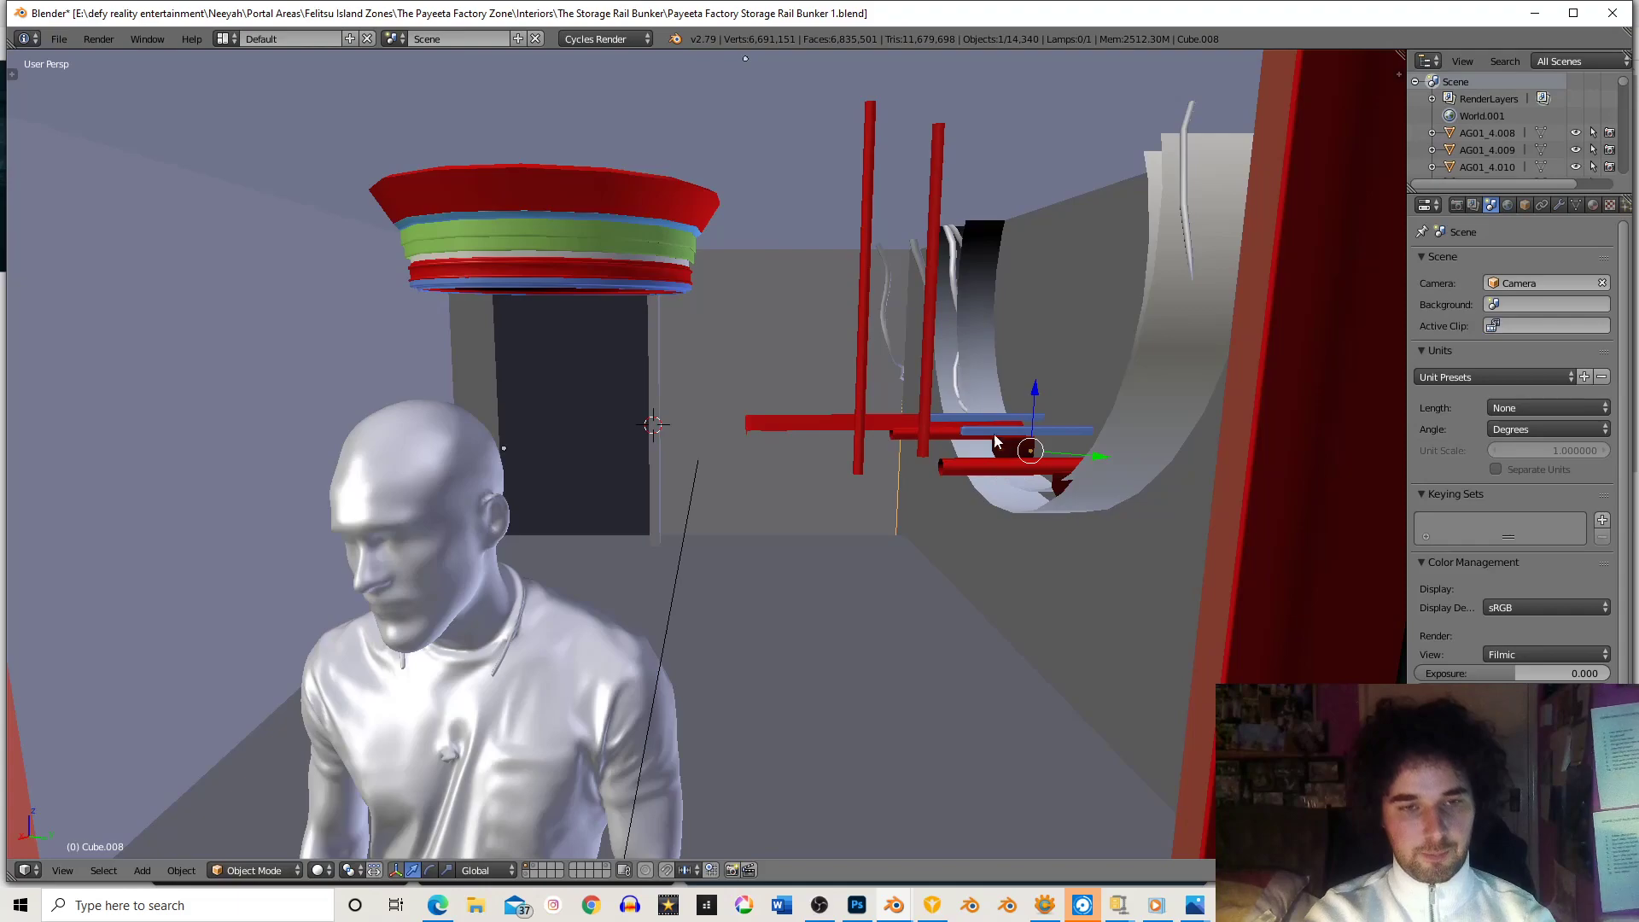
- Check the bunker entrance with the red doors' layer shown, isolated and hidden, and inspect the interior with the new wall
scroll(909, 463, down, 5)
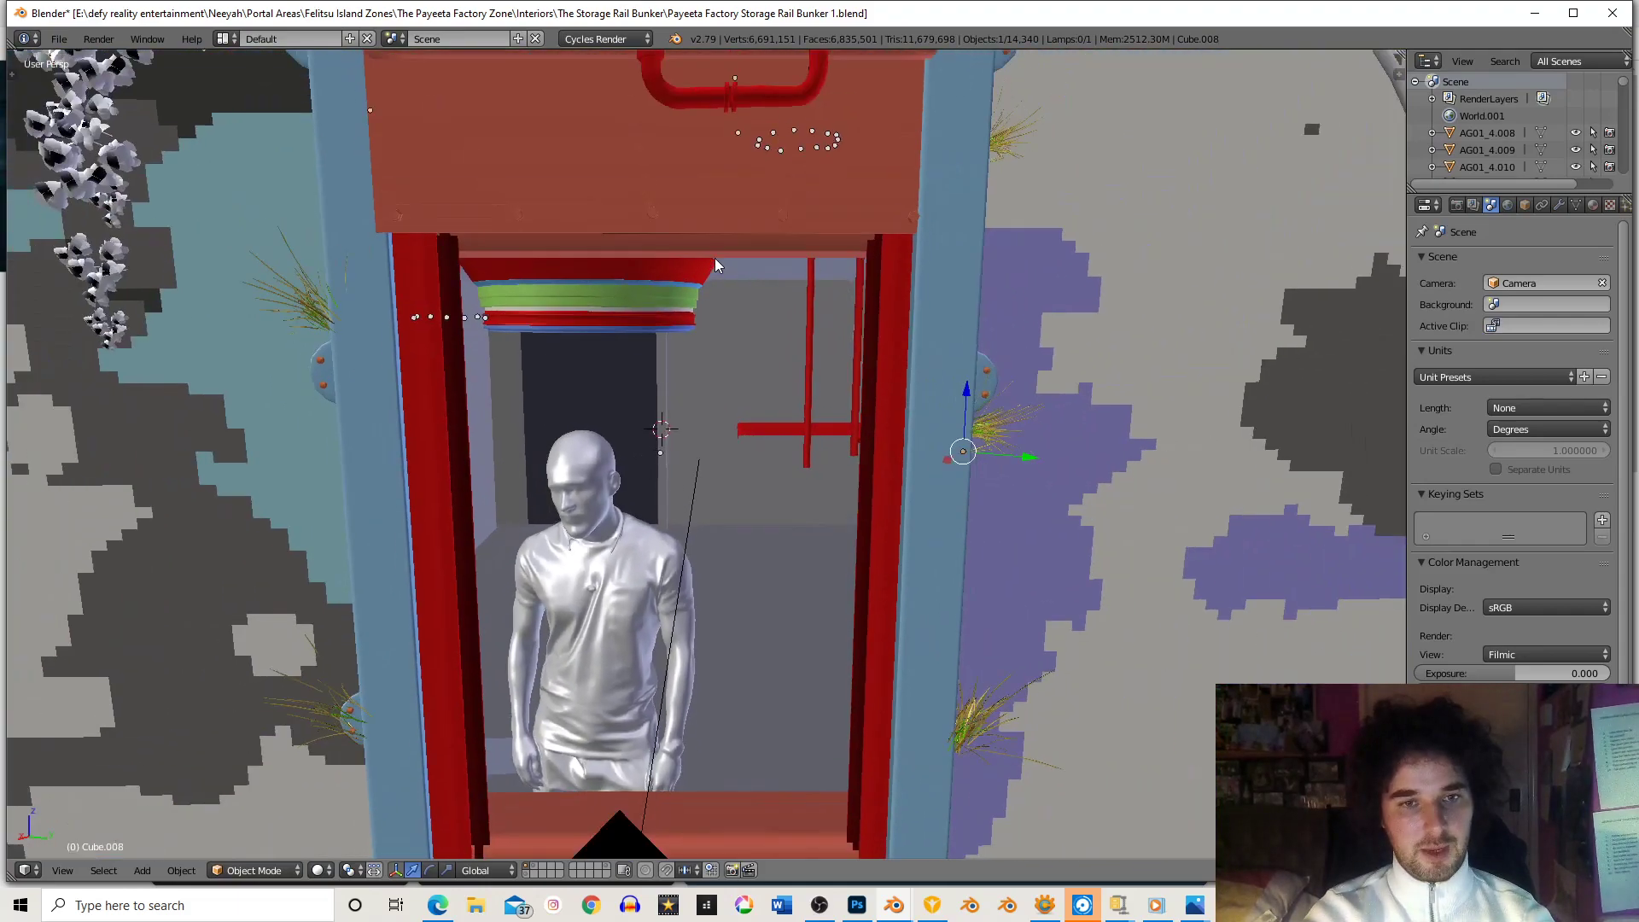
middle_drag(632, 224, 673, 204)
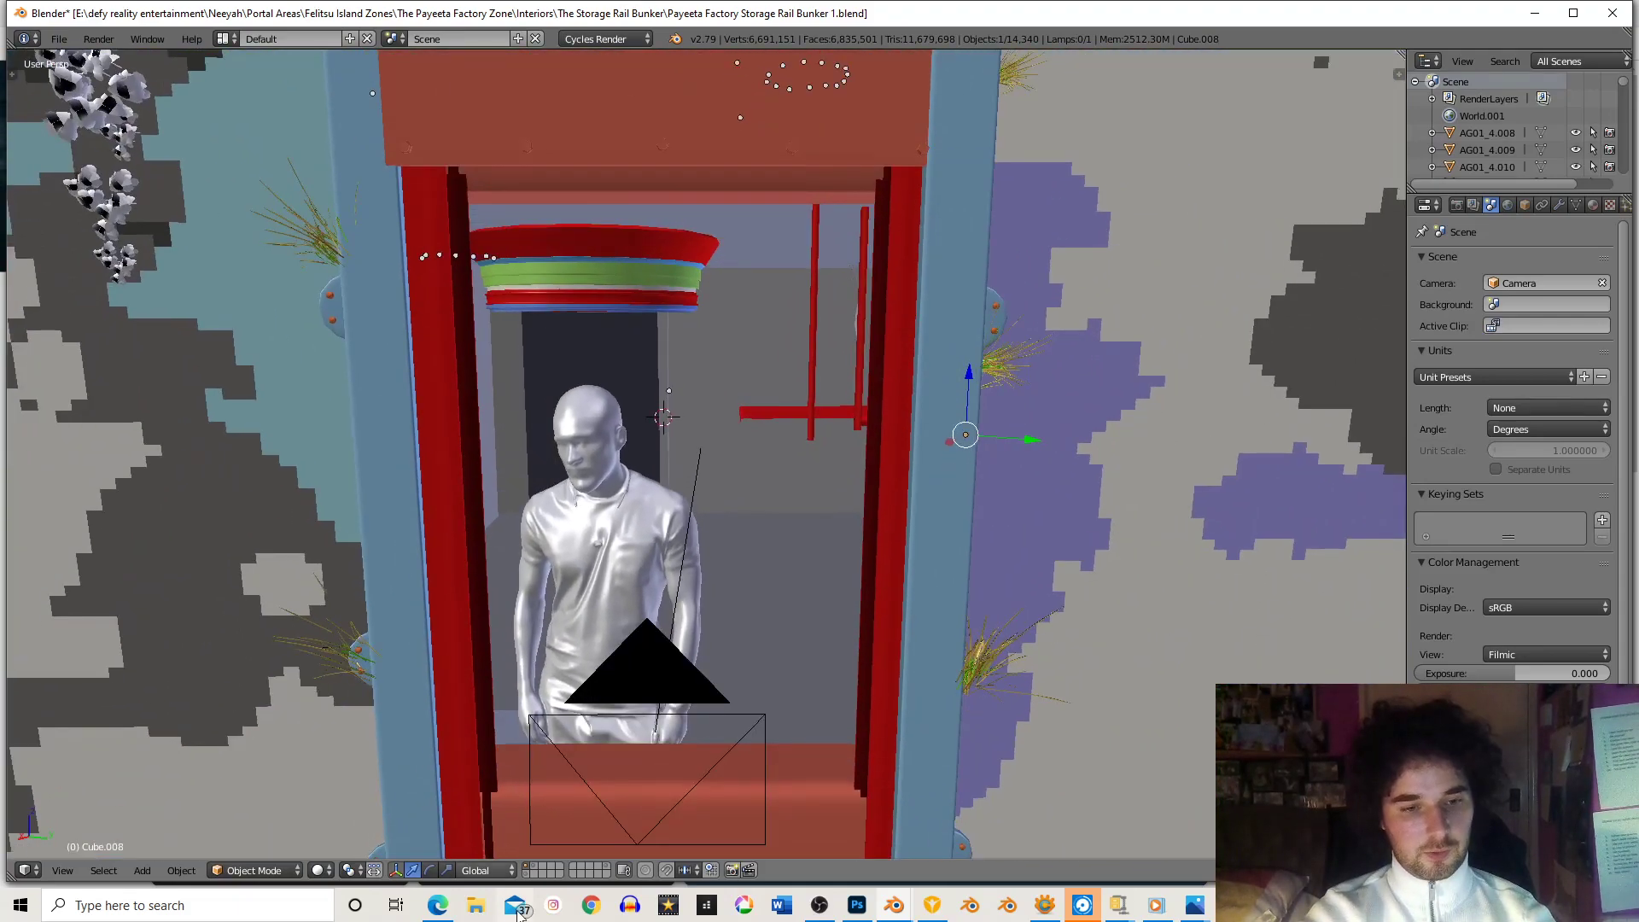
shift+click(536, 867)
middle_drag(714, 461, 739, 482)
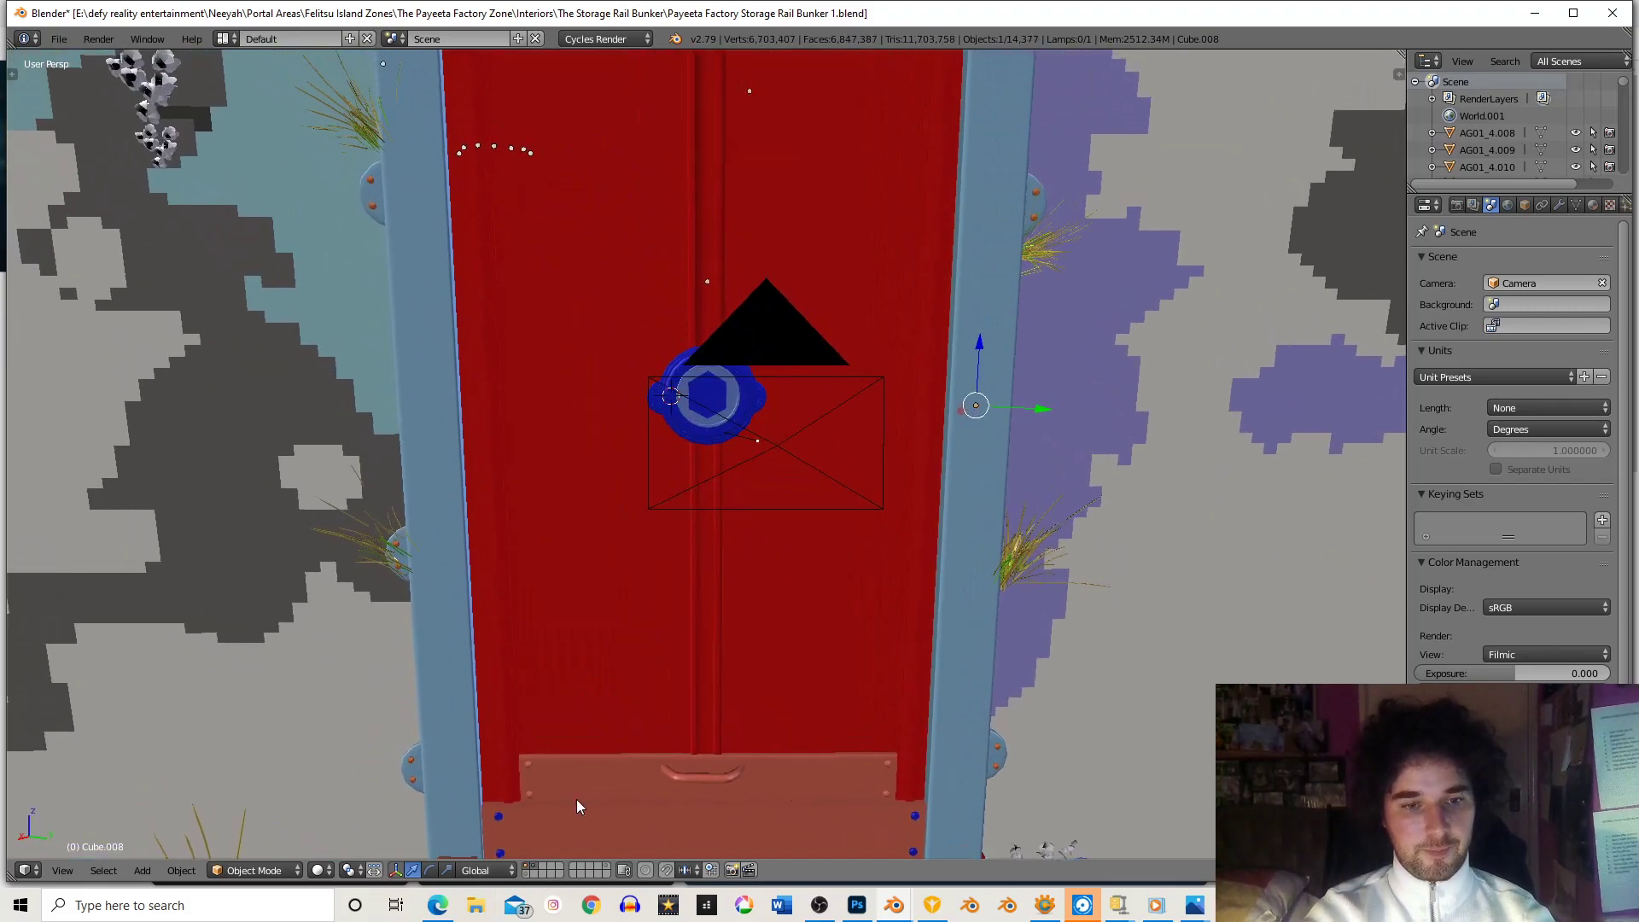
click(528, 873)
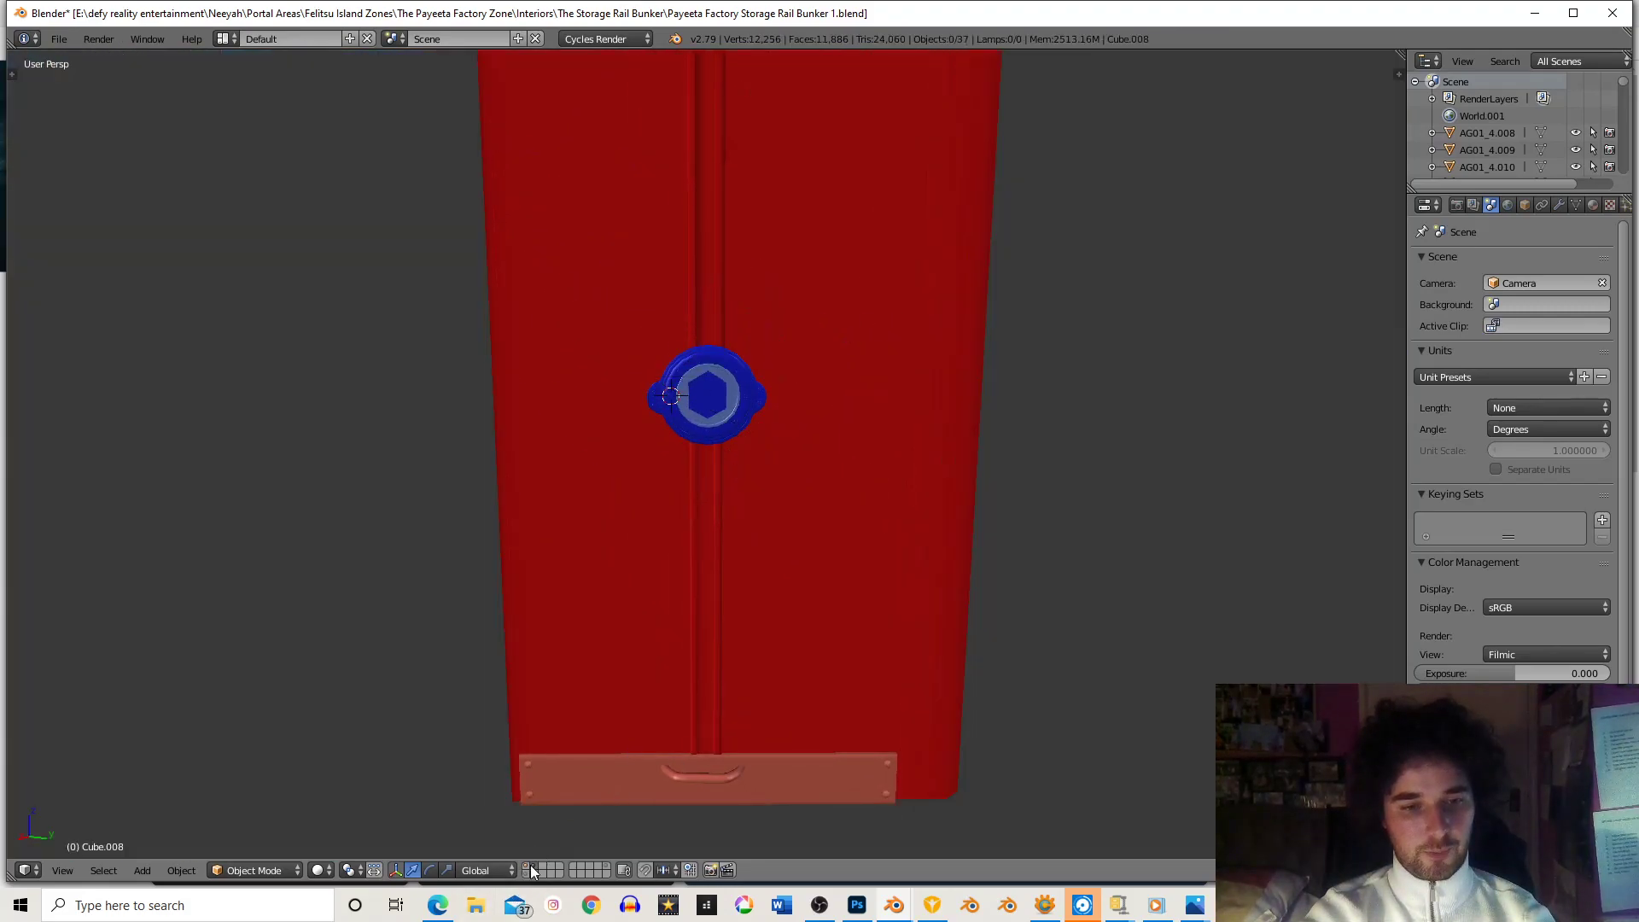
click(527, 866)
shift+click(532, 865)
shift+click(532, 865)
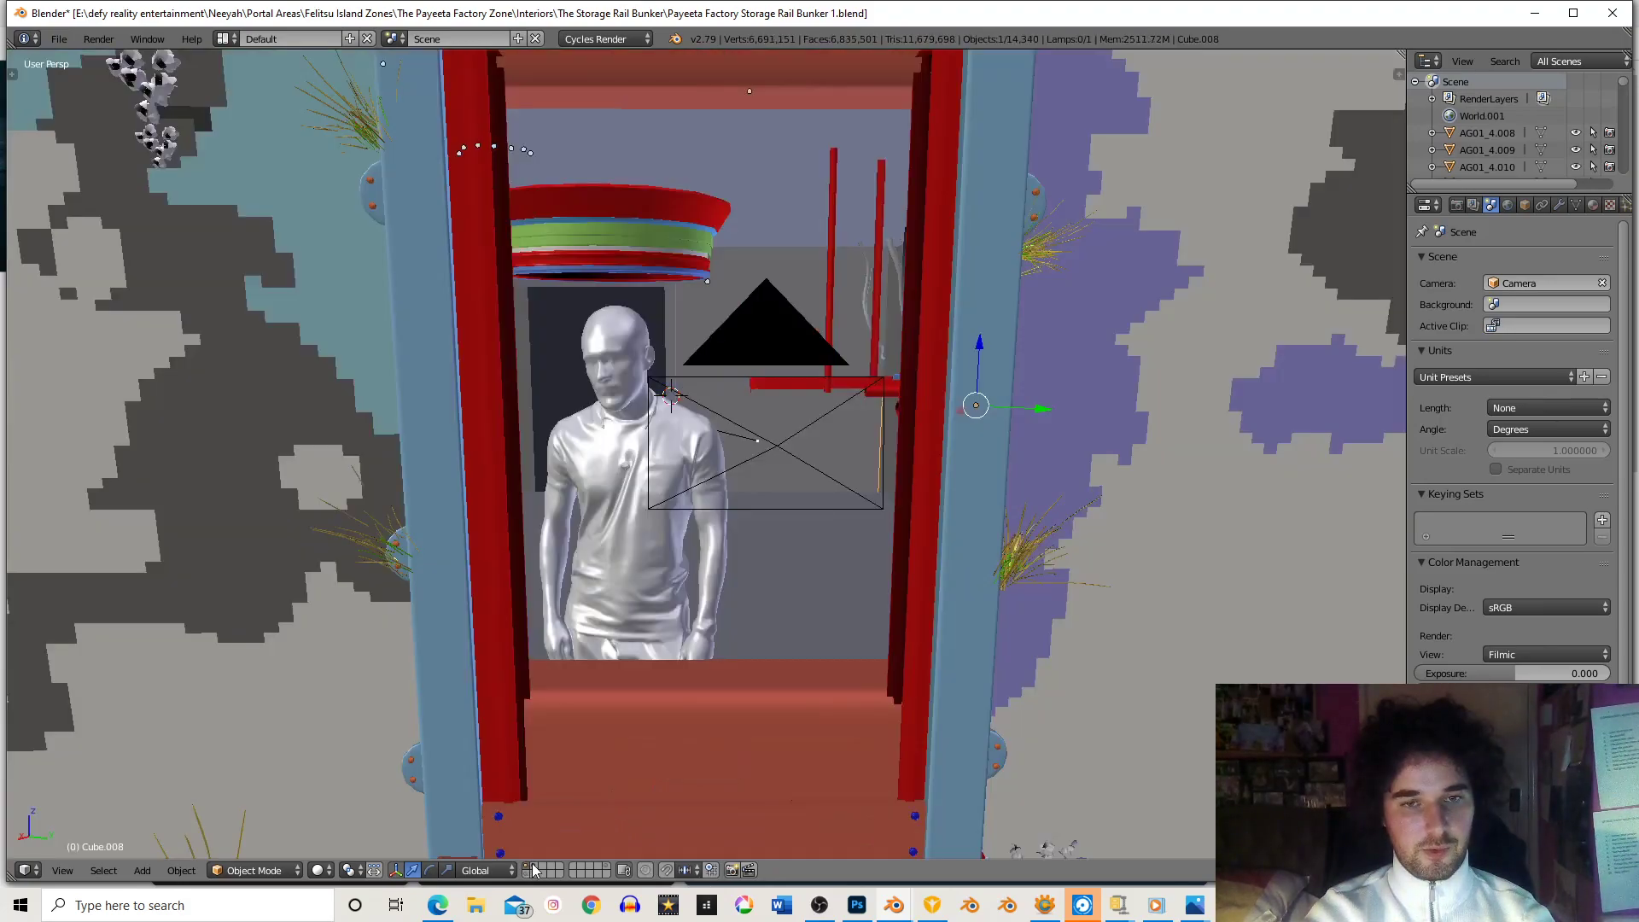
middle_drag(880, 171, 852, 234)
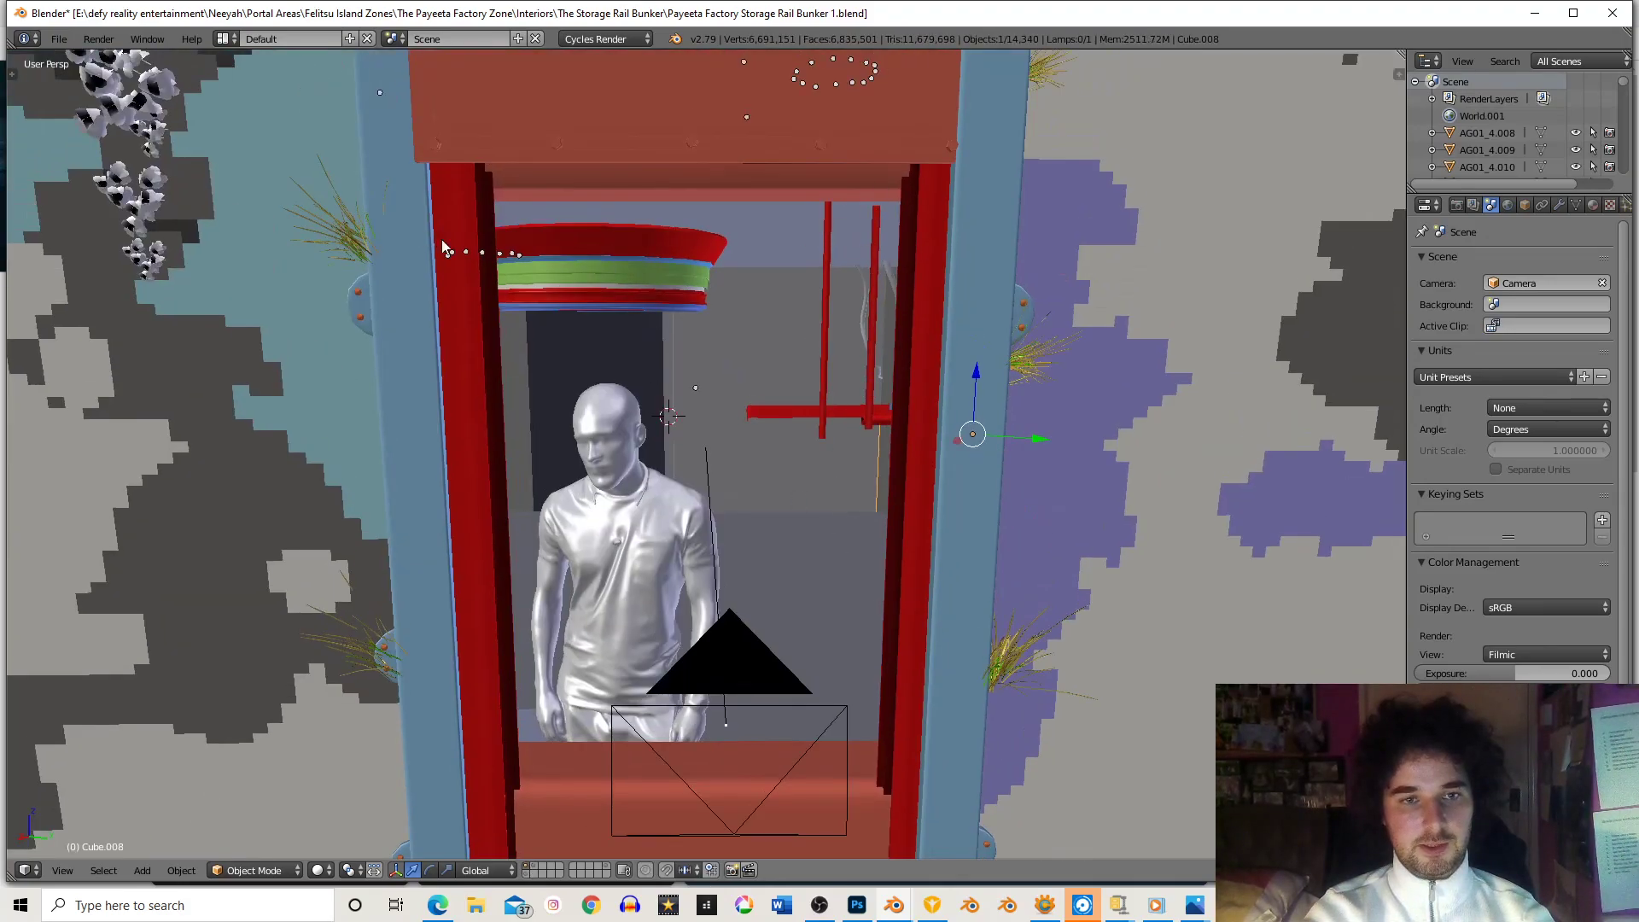
scroll(781, 424, up, 5)
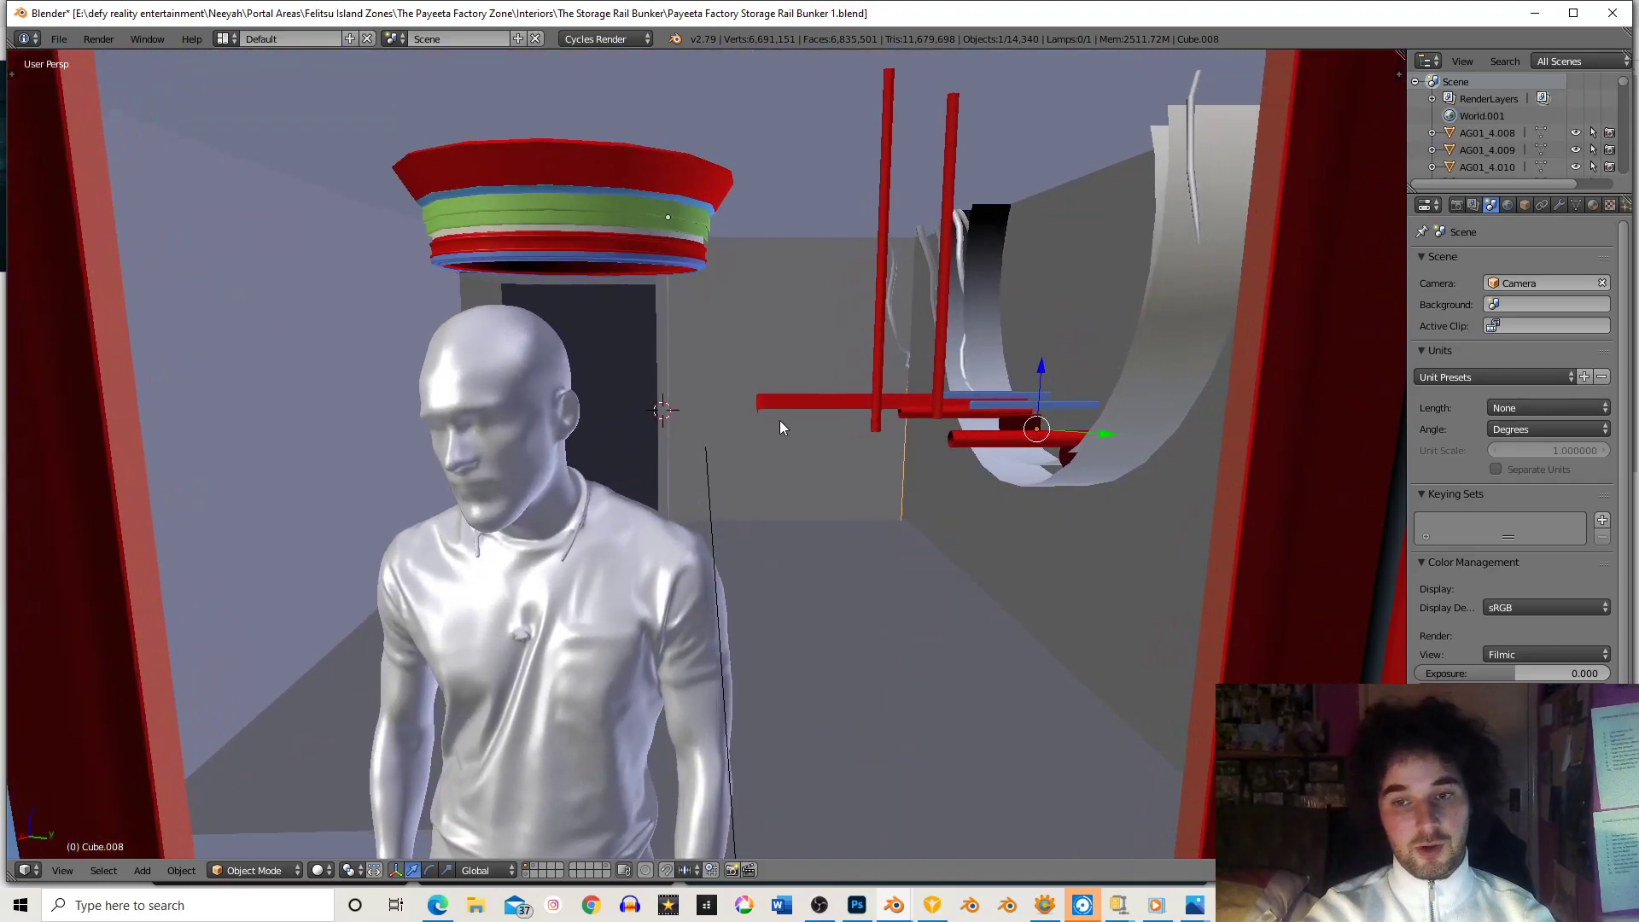
middle_drag(781, 417, 780, 428)
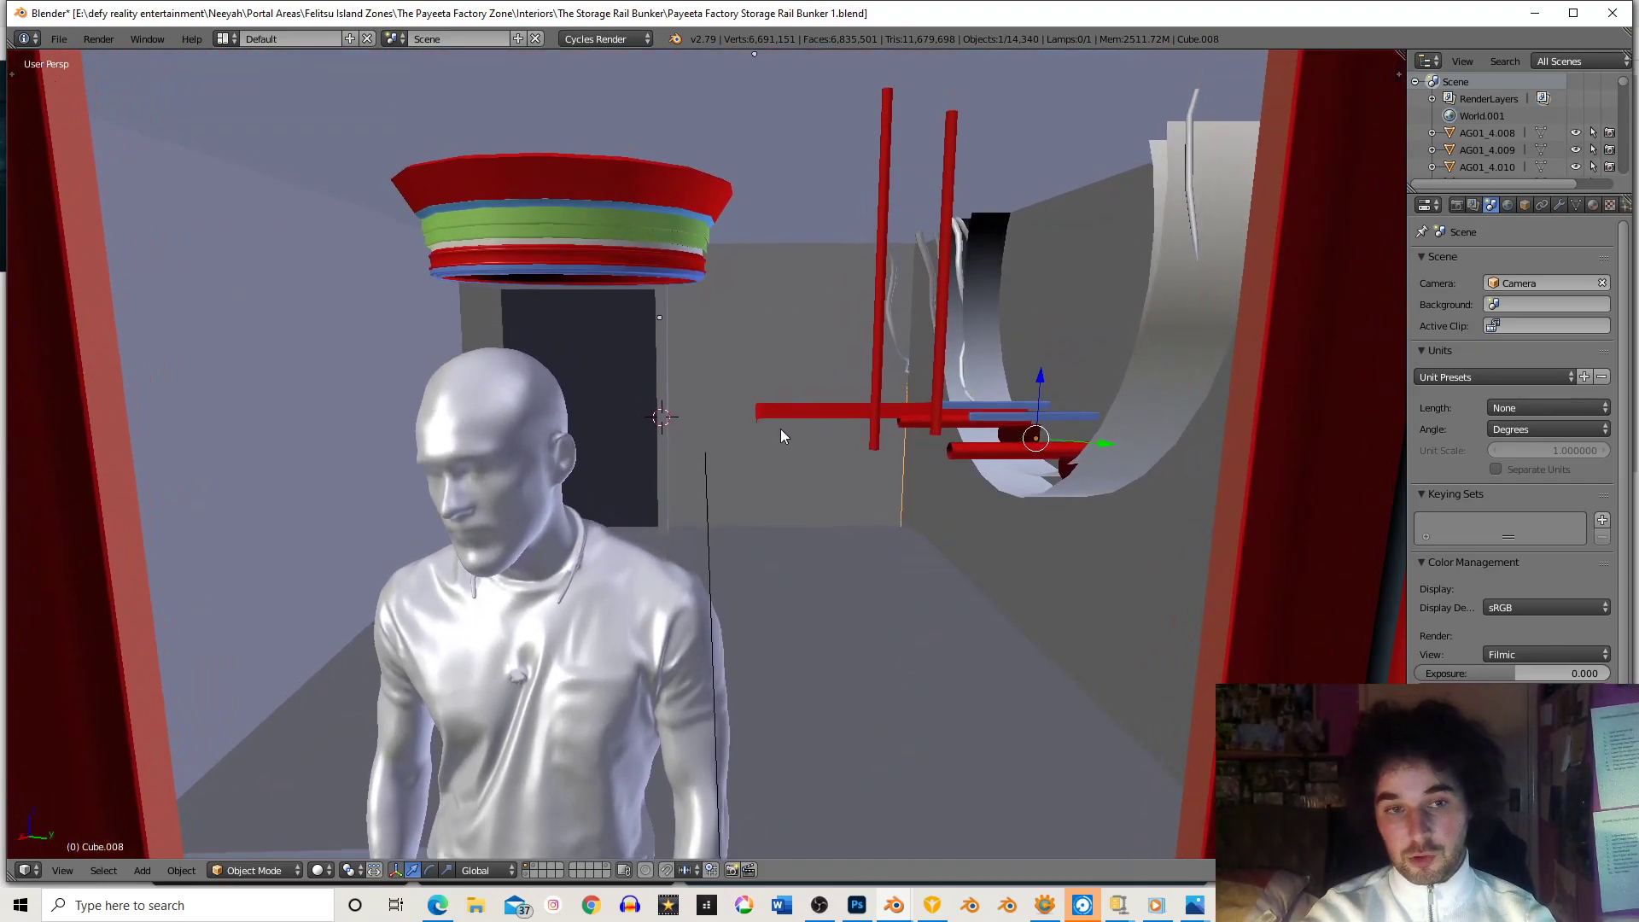
scroll(780, 423, up, 2)
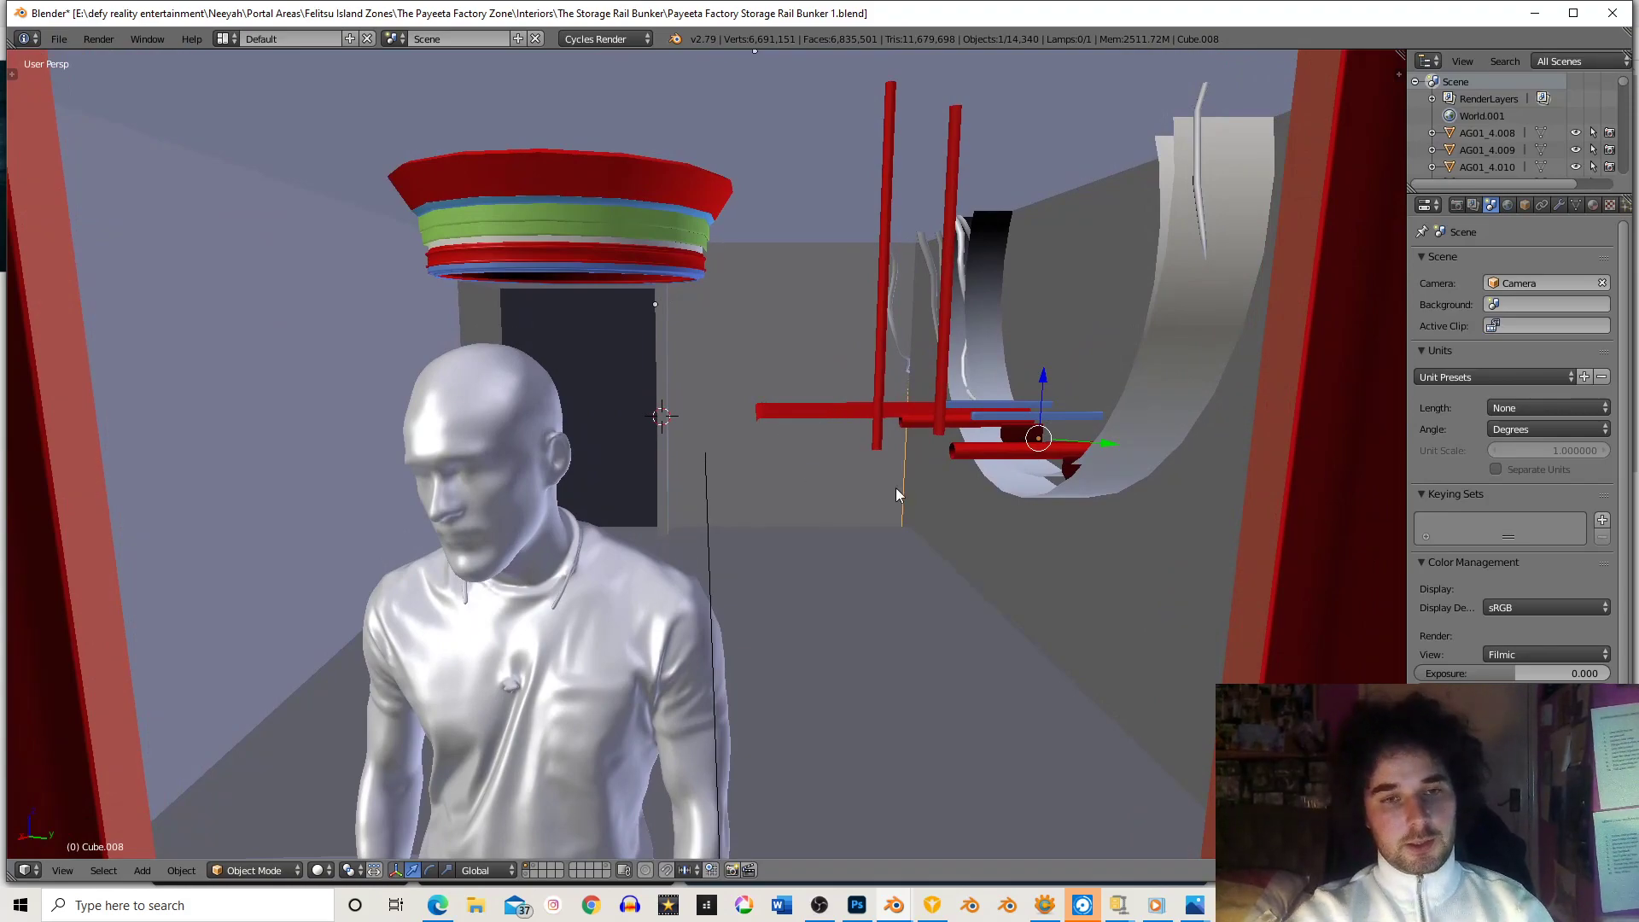
- Add evenly spaced loop cuts along the flat horizontal red beam that sticks out of the new wall
middle_drag(910, 413, 909, 413)
right_click(821, 413)
key(Tab)
key(ctrl+r)
scroll(981, 395, up, 7)
click(980, 394)
right_click(982, 406)
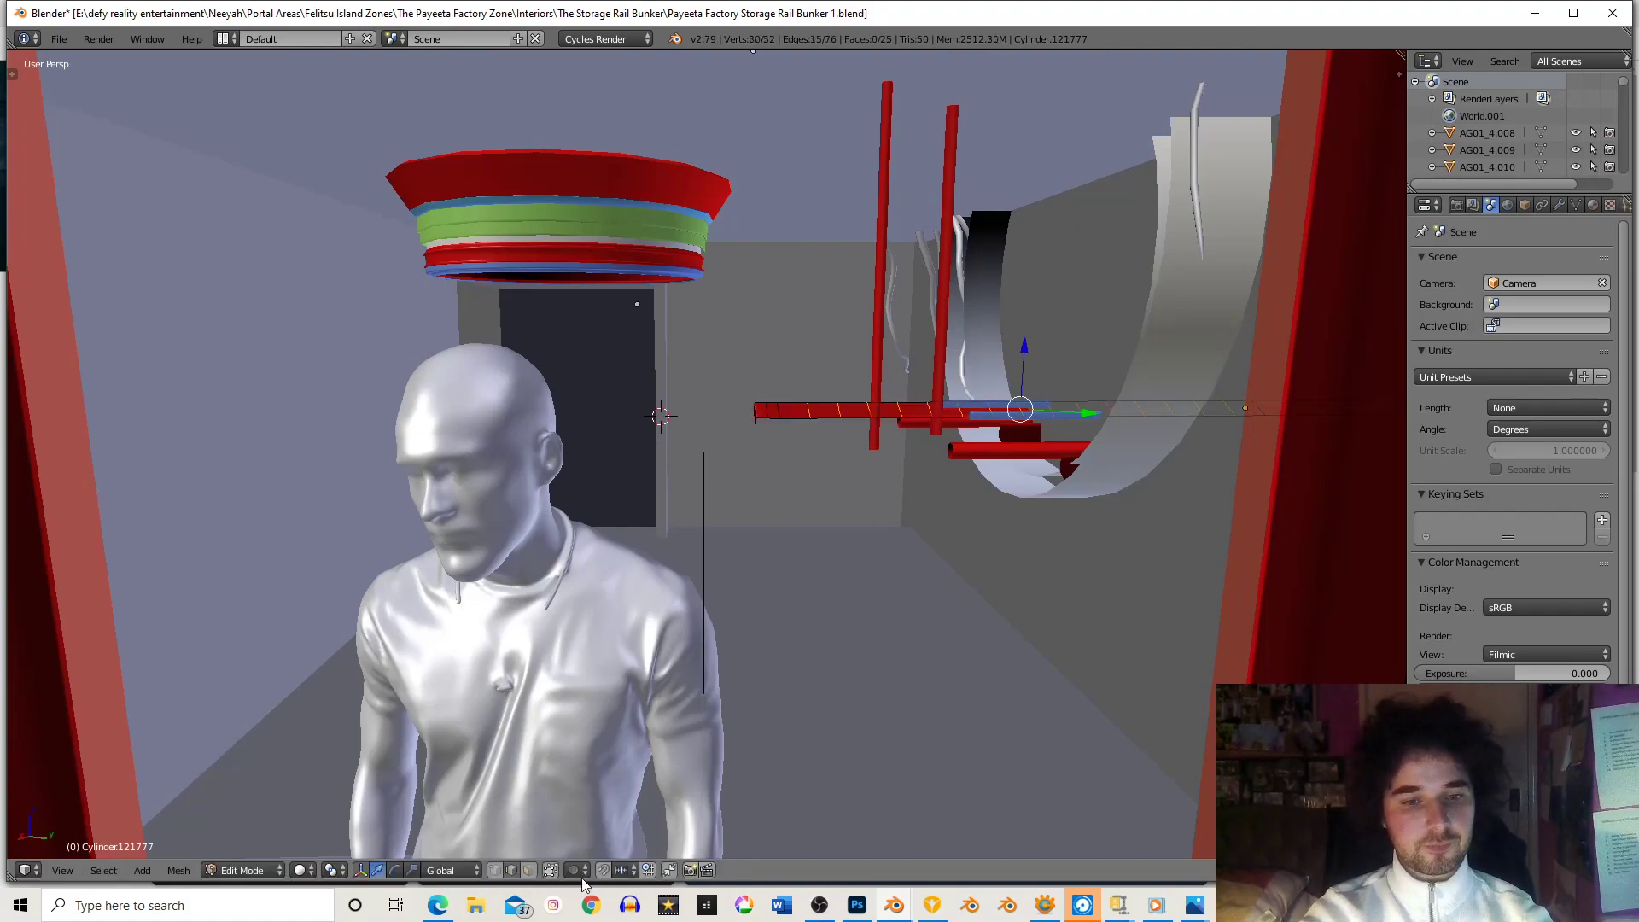
- In face select mode, delete the beam faces that protrude into the room in front of the new wall
click(529, 873)
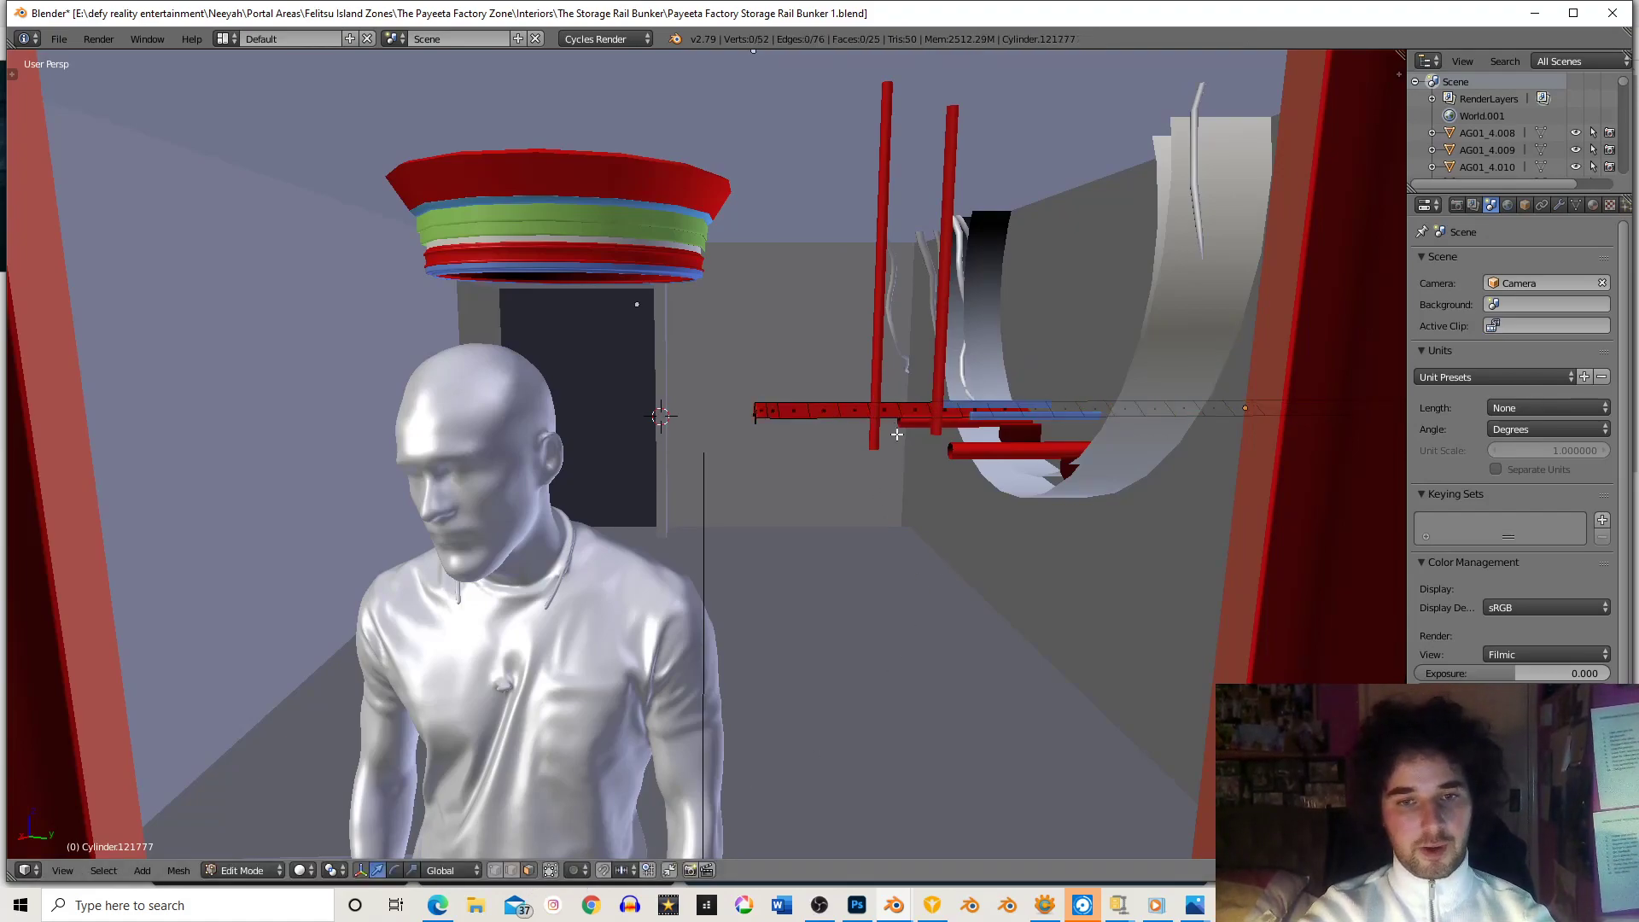
scroll(879, 410, up, 3)
scroll(888, 406, down, 7)
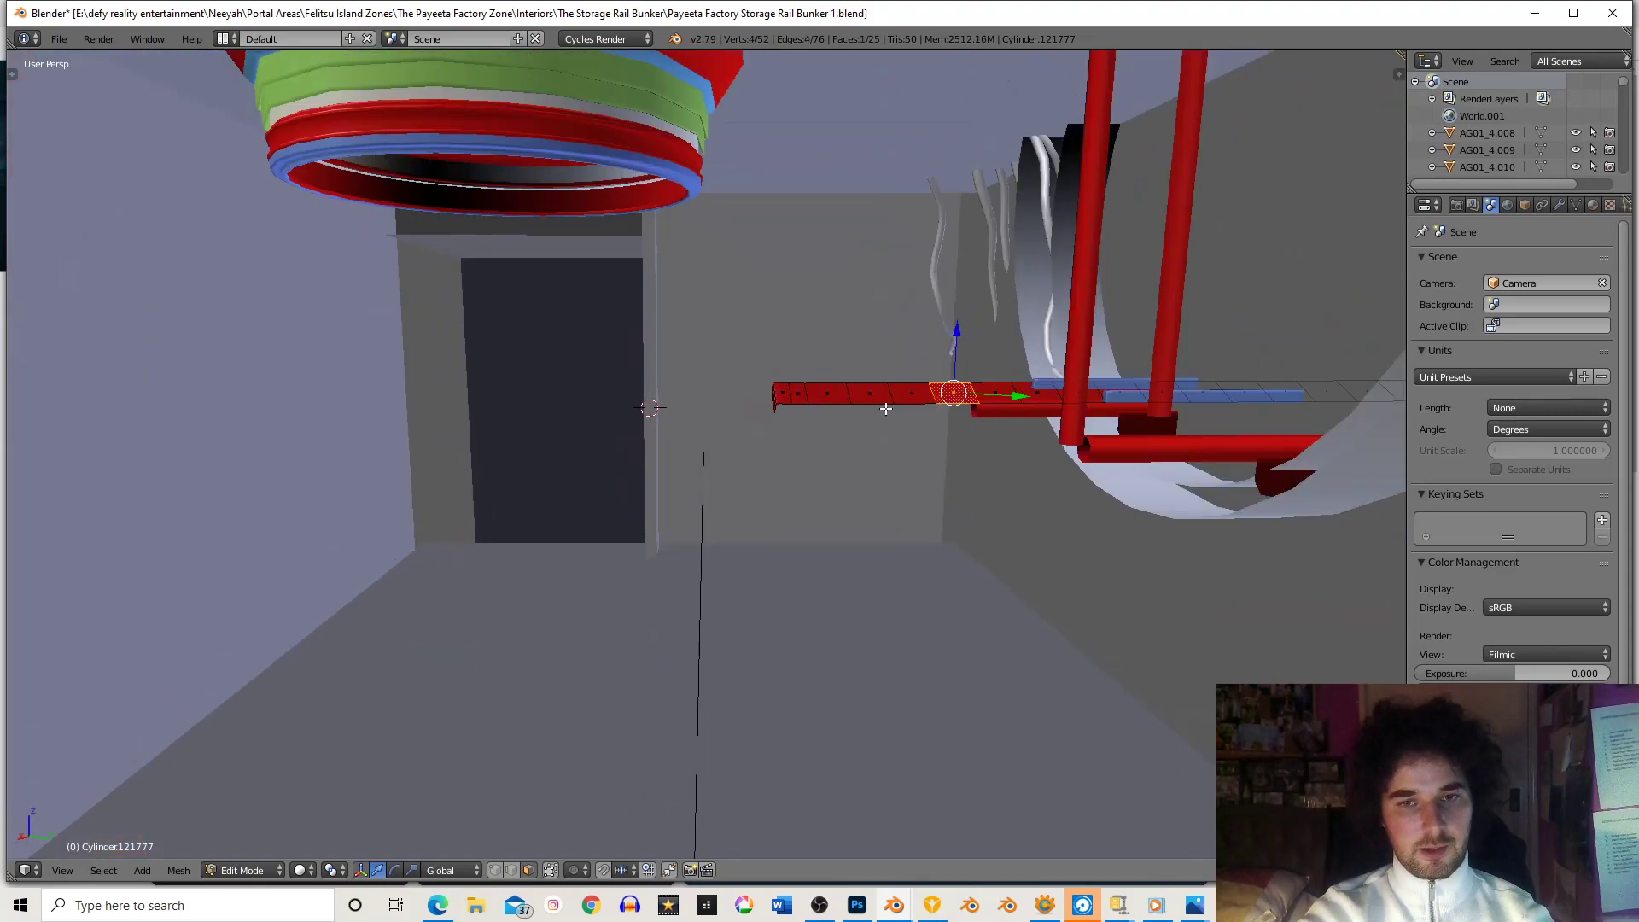
key(c)
scroll(841, 414, up, 8)
click(748, 424)
right_click(748, 425)
scroll(747, 424, up, 5)
key(x)
click(748, 422)
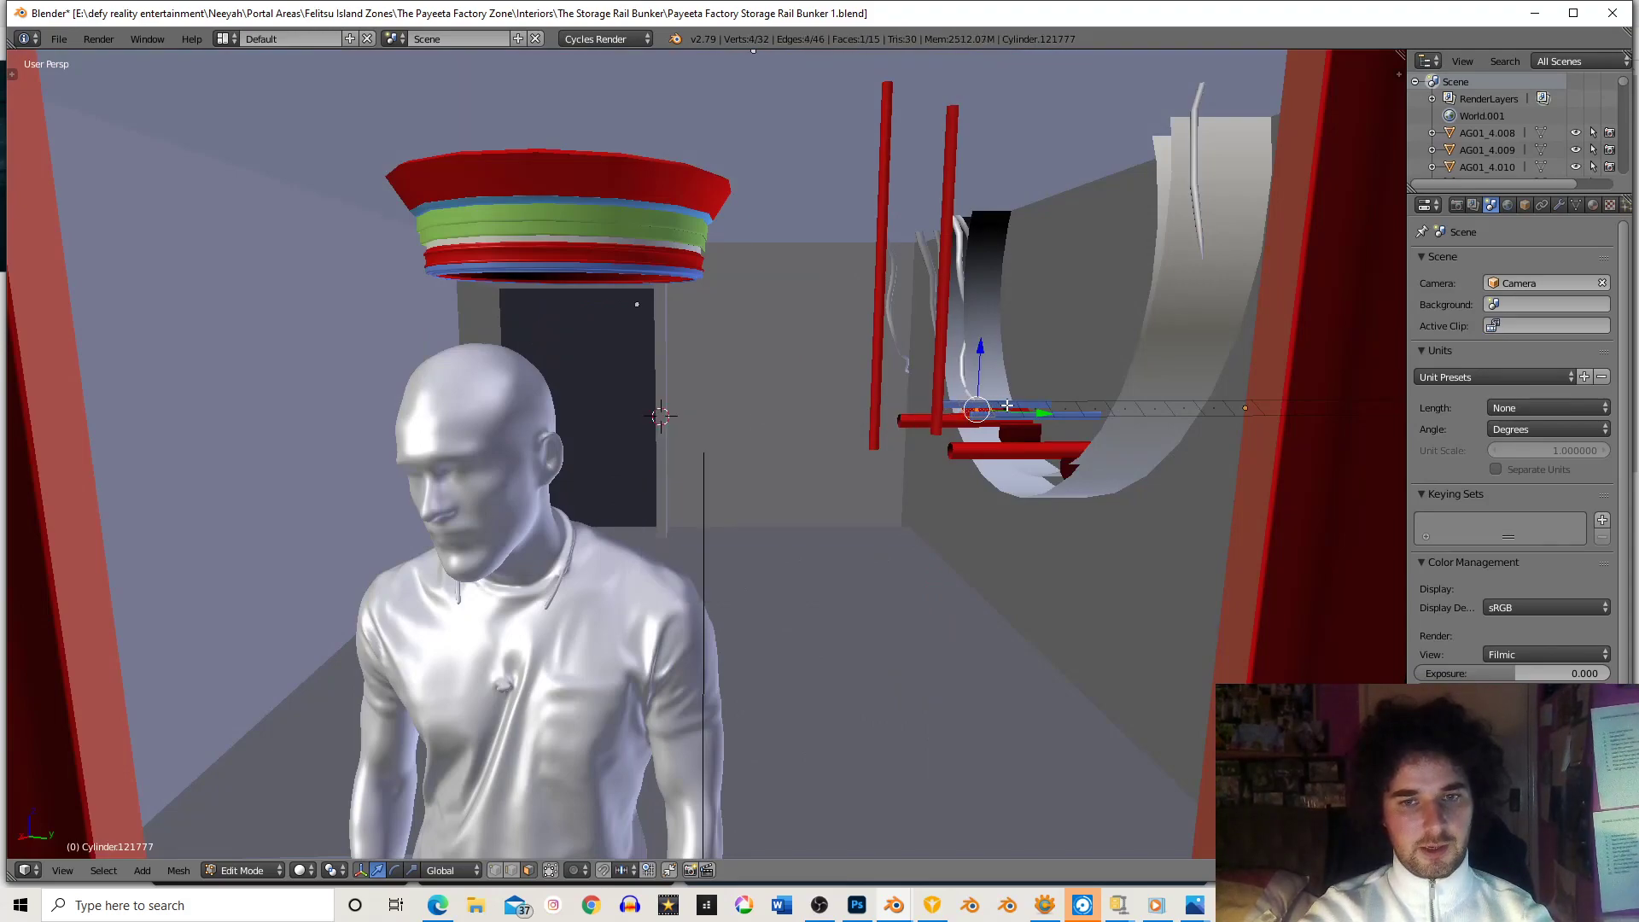
- Delete the leftover faces at the cut end of the flat red beam and return to object mode
key(c)
click(854, 466)
right_click(857, 469)
key(x)
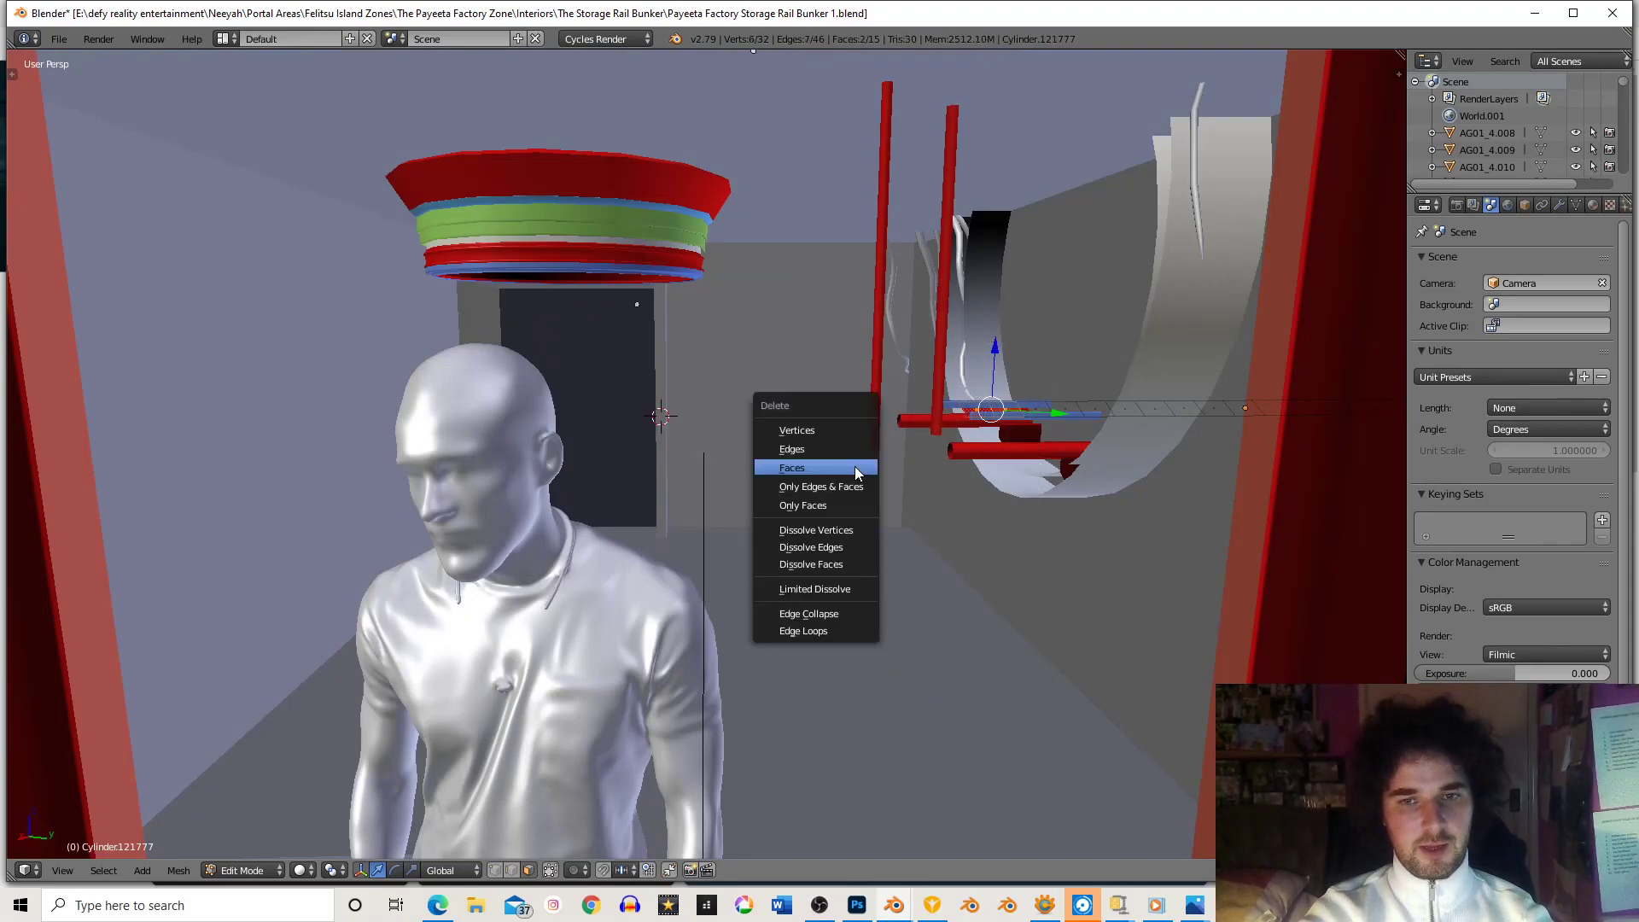
click(855, 467)
key(Tab)
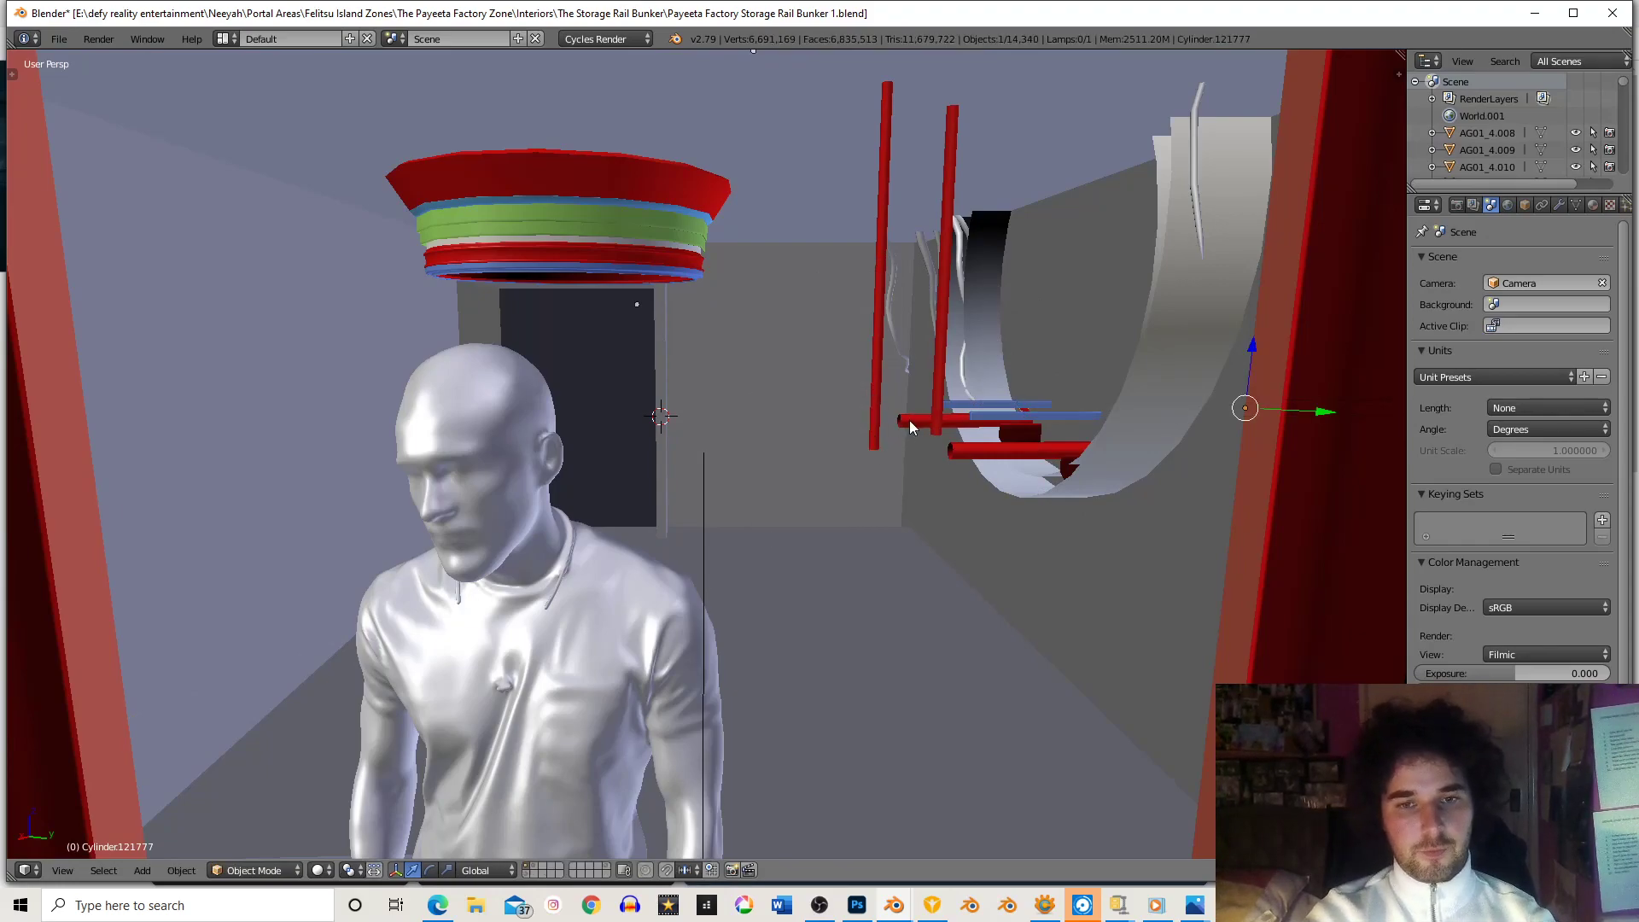
- Delete the protruding sections of the two round horizontal red pipes in front of the new wall
right_click(911, 427)
scroll(942, 436, up, 1)
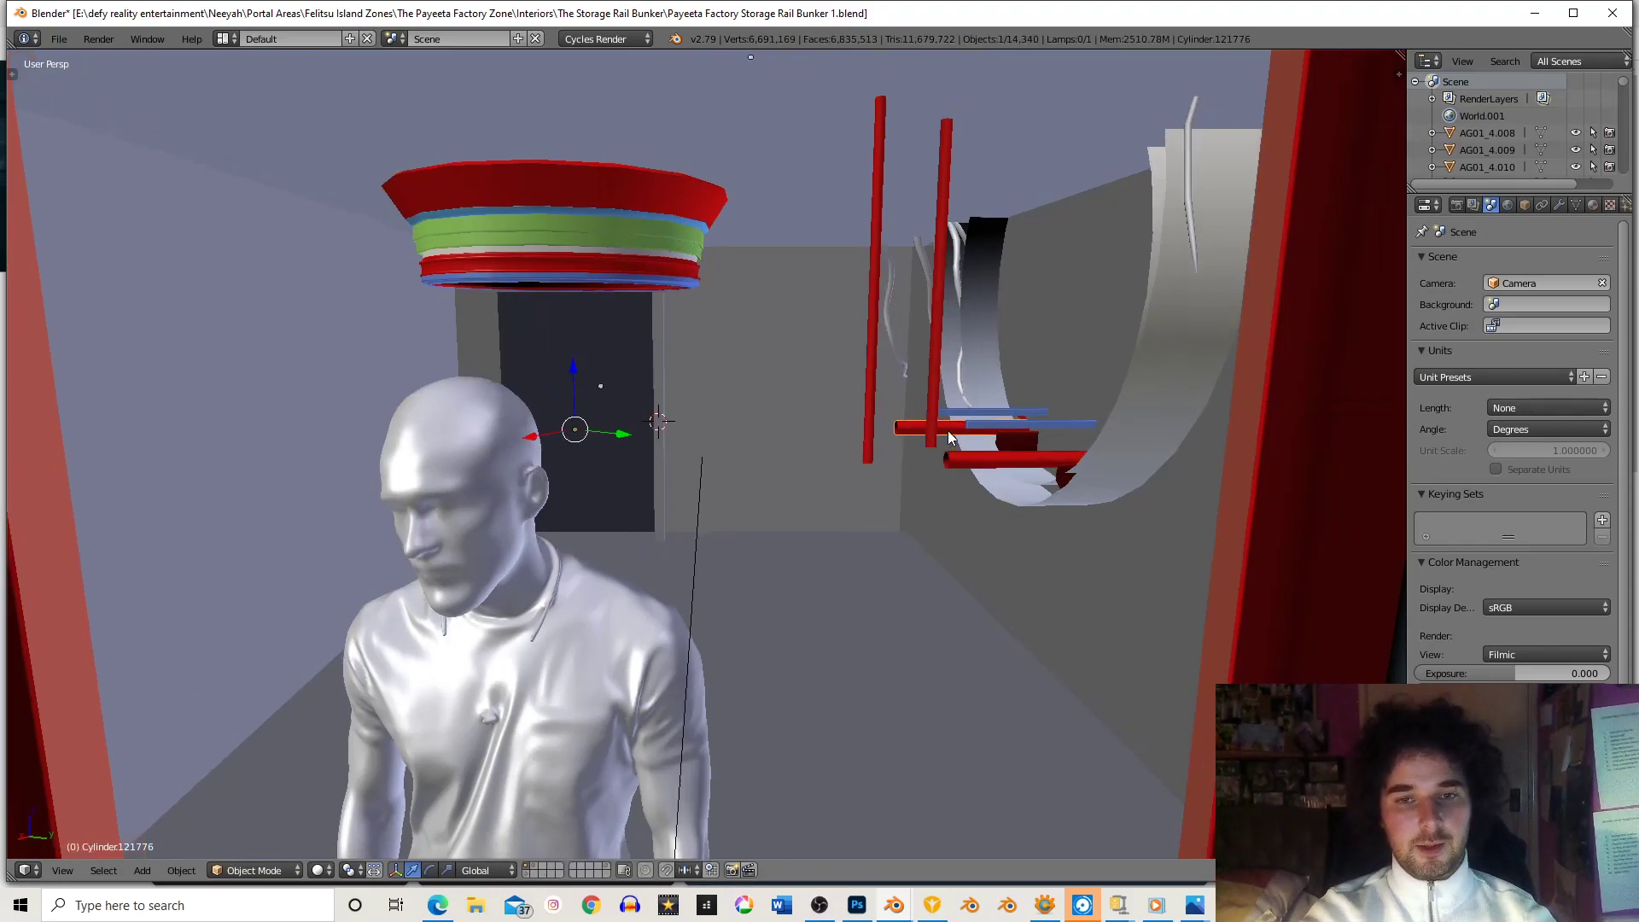
scroll(945, 420, up, 2)
key(Tab)
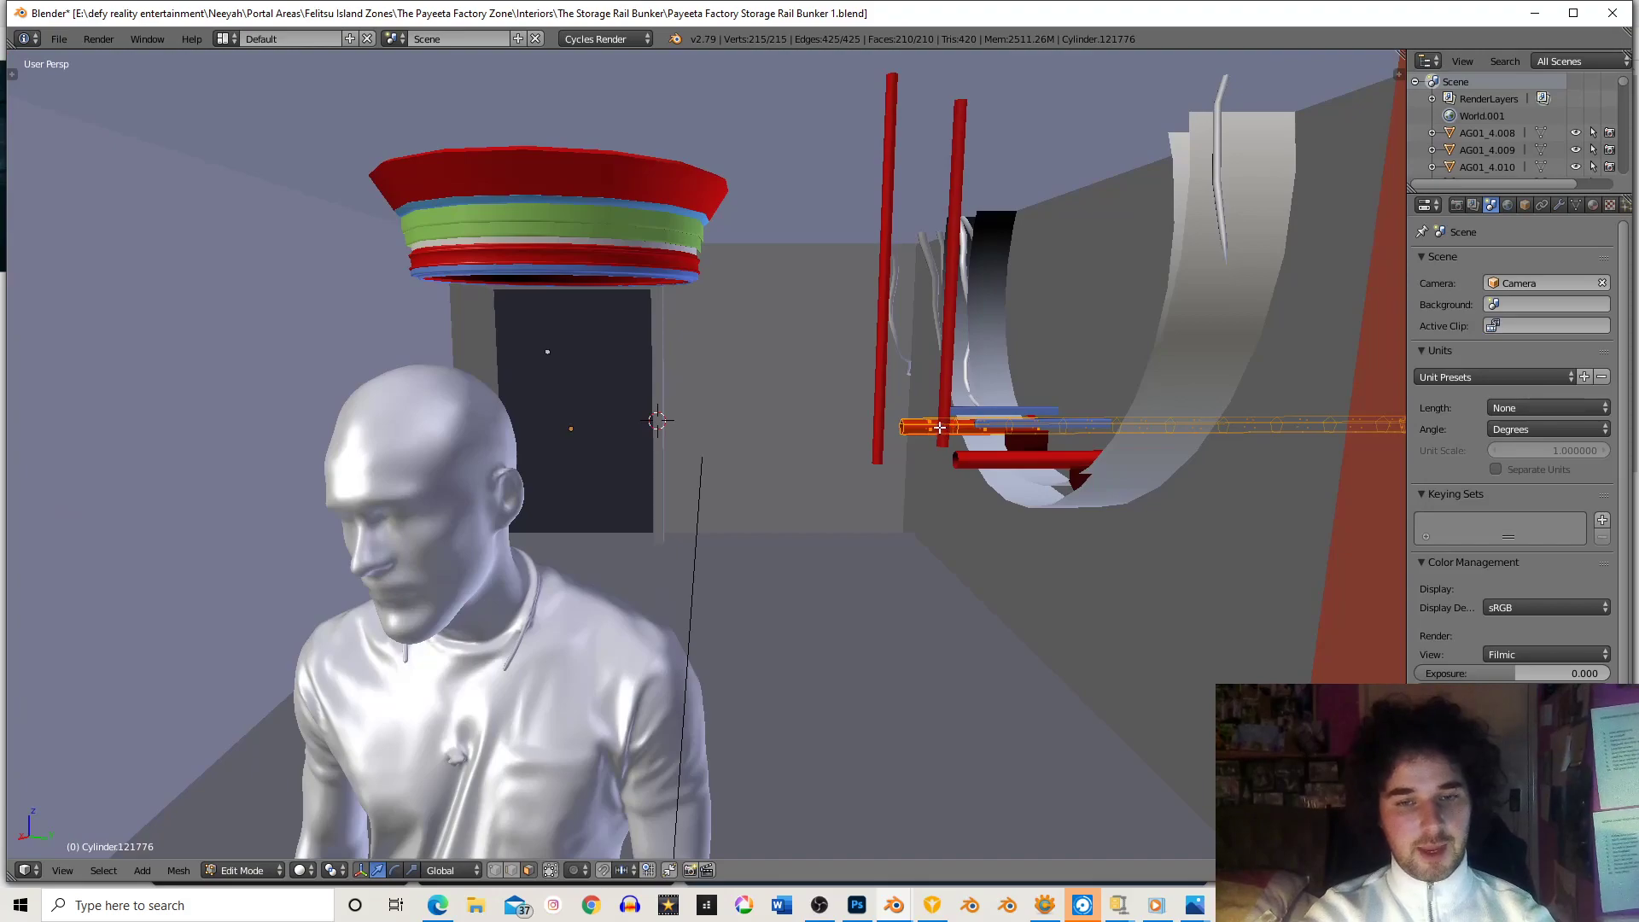
alt+right_click(929, 426)
key(c)
key(Escape)
key(x)
click(866, 434)
key(Tab)
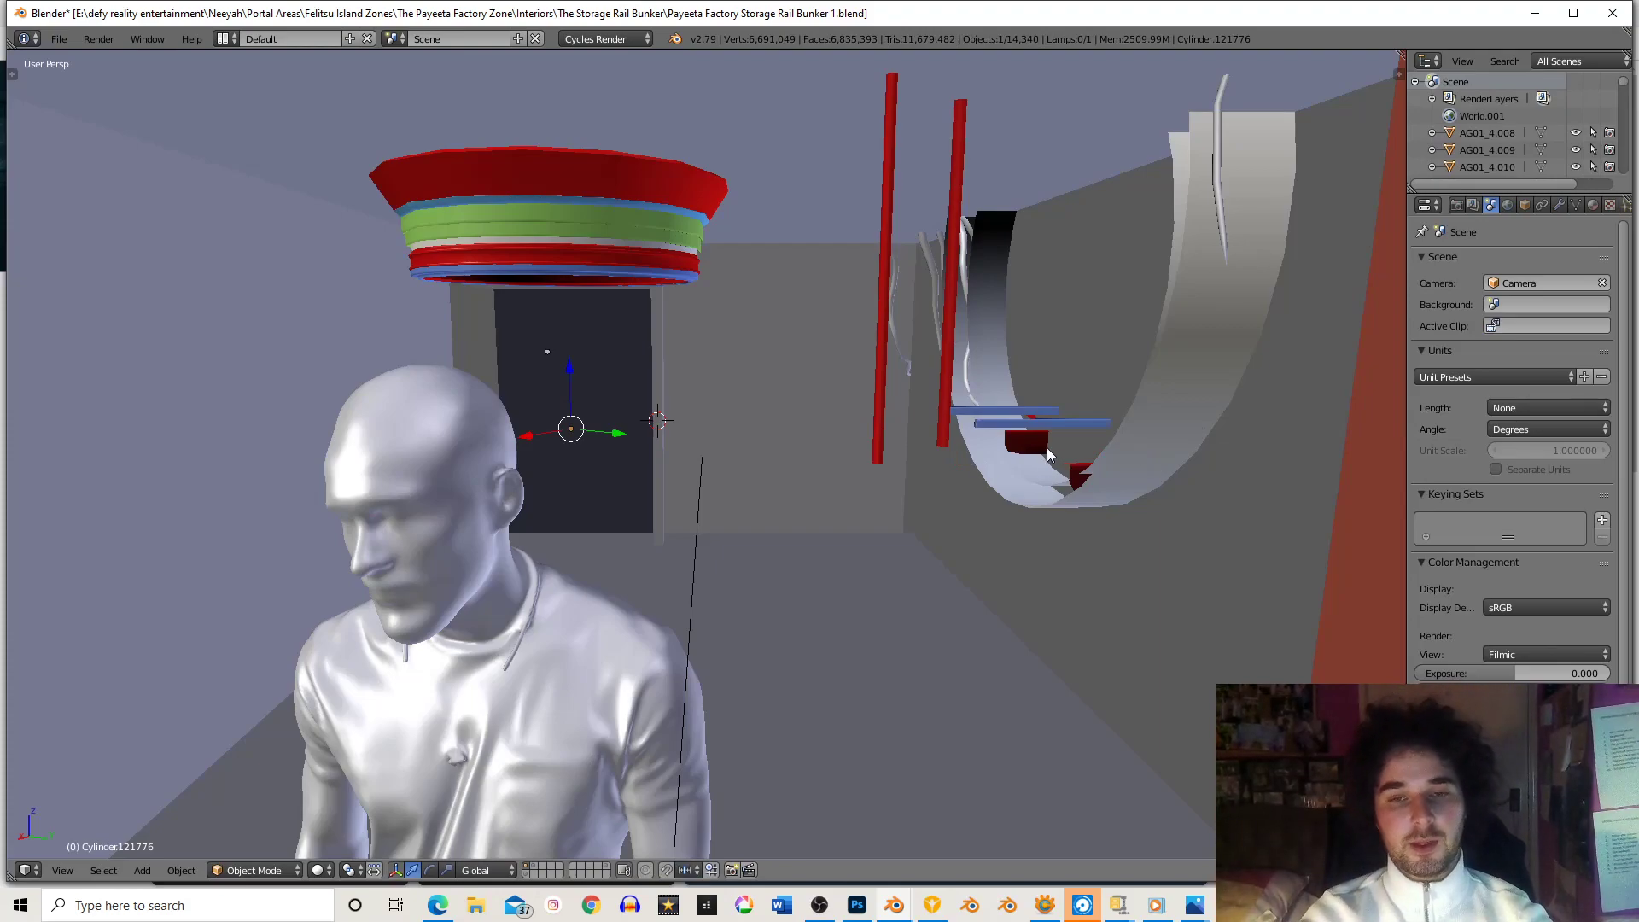
- Add loop cuts across the lower blue rail where it protrudes from the new wall
right_click(1028, 424)
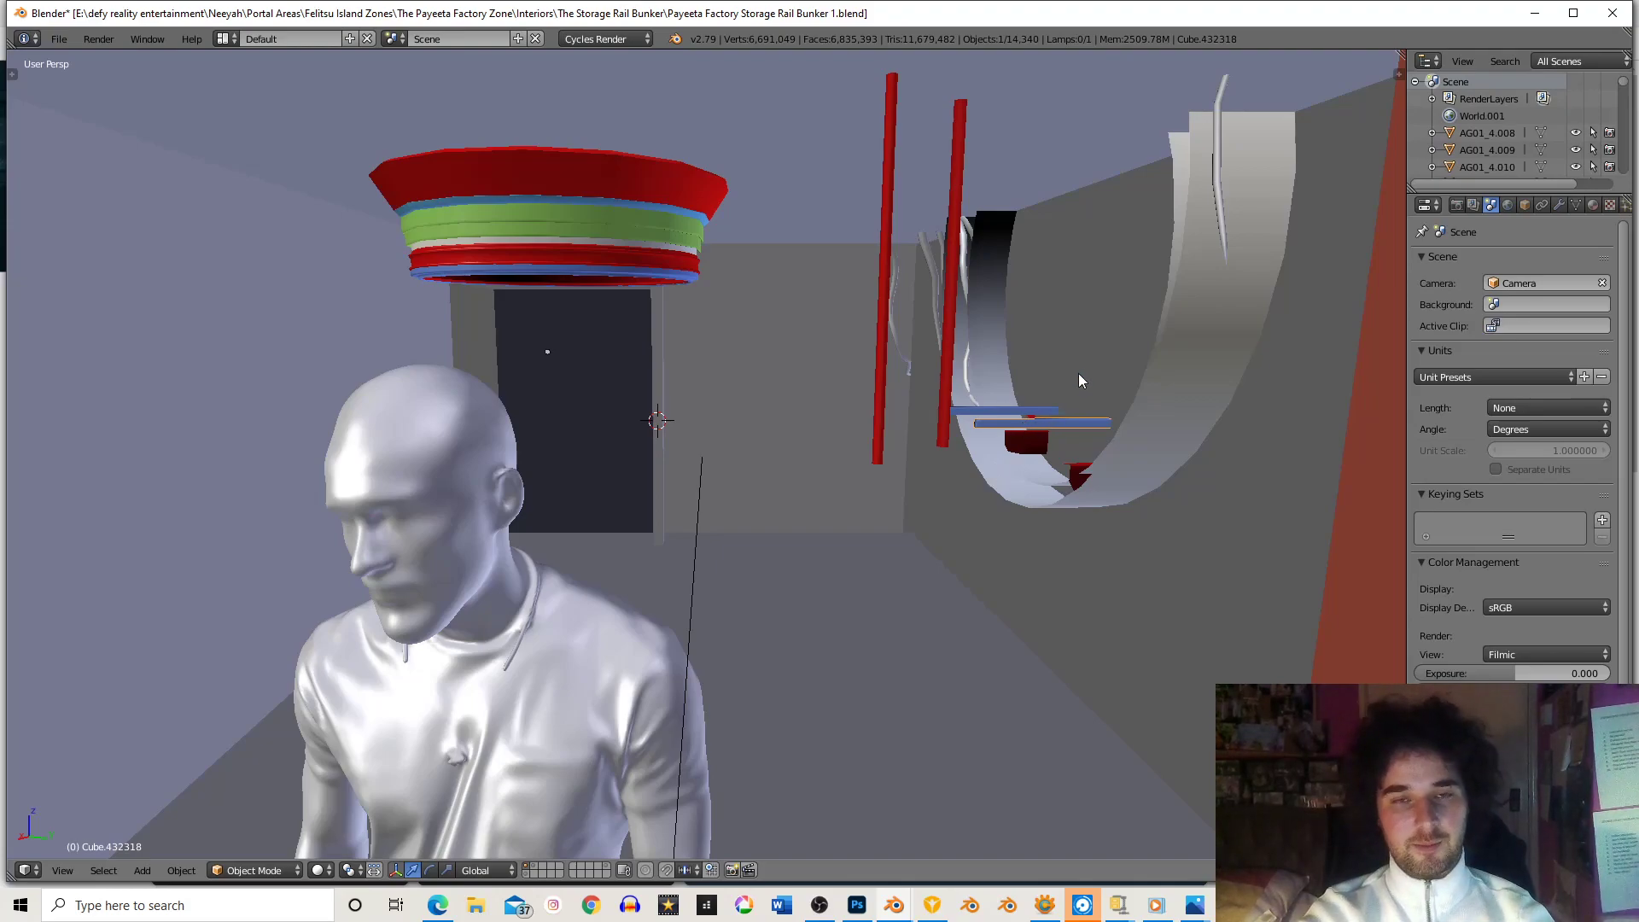
scroll(1068, 405, down, 3)
scroll(1071, 403, up, 4)
scroll(1065, 414, down, 4)
scroll(1060, 414, up, 5)
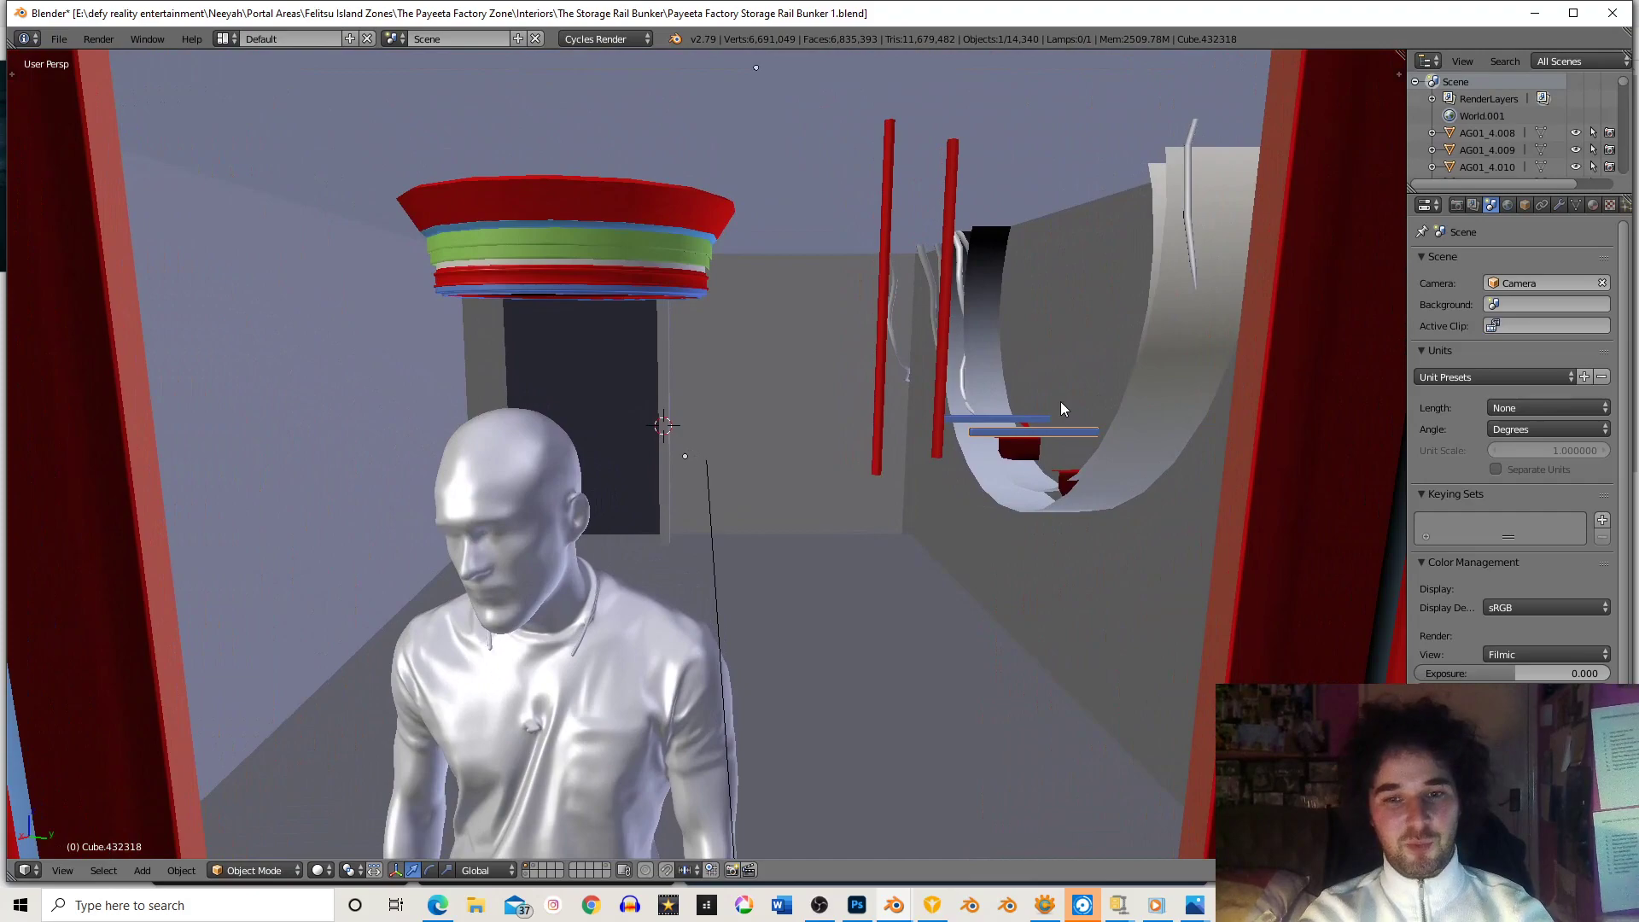
scroll(1060, 407, up, 2)
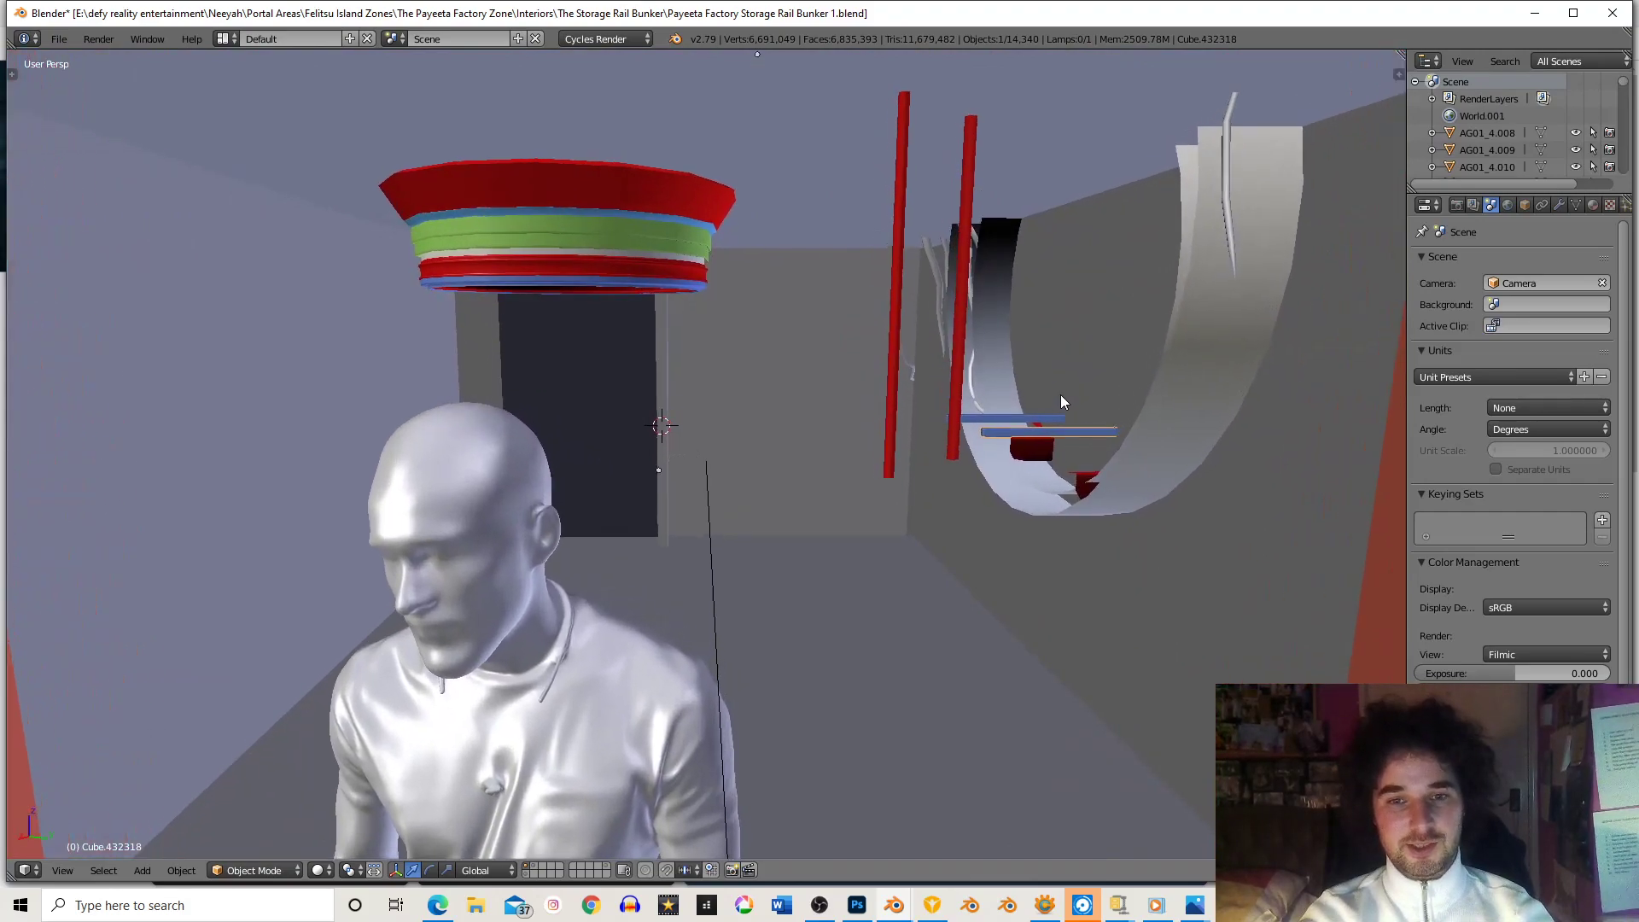
key(Tab)
key(ctrl+r)
scroll(1078, 420, up, 2)
click(1078, 421)
right_click(1079, 420)
- Delete the vertices of the lower blue rail's section that protrudes into the room
key(a)
key(l)
key(c)
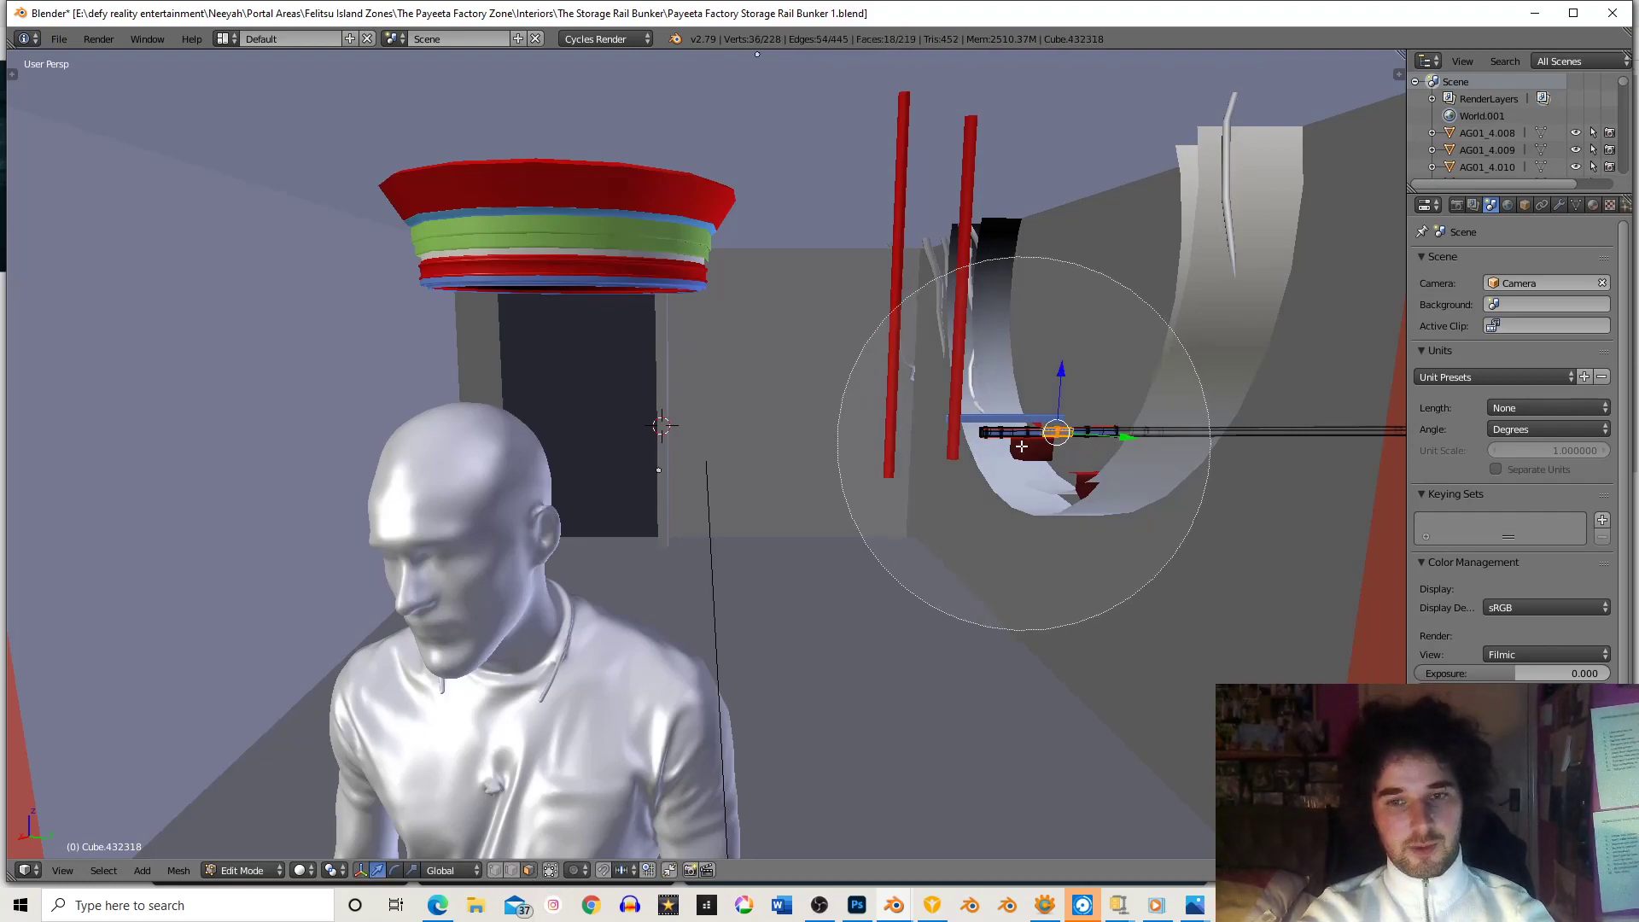
key(Escape)
key(x)
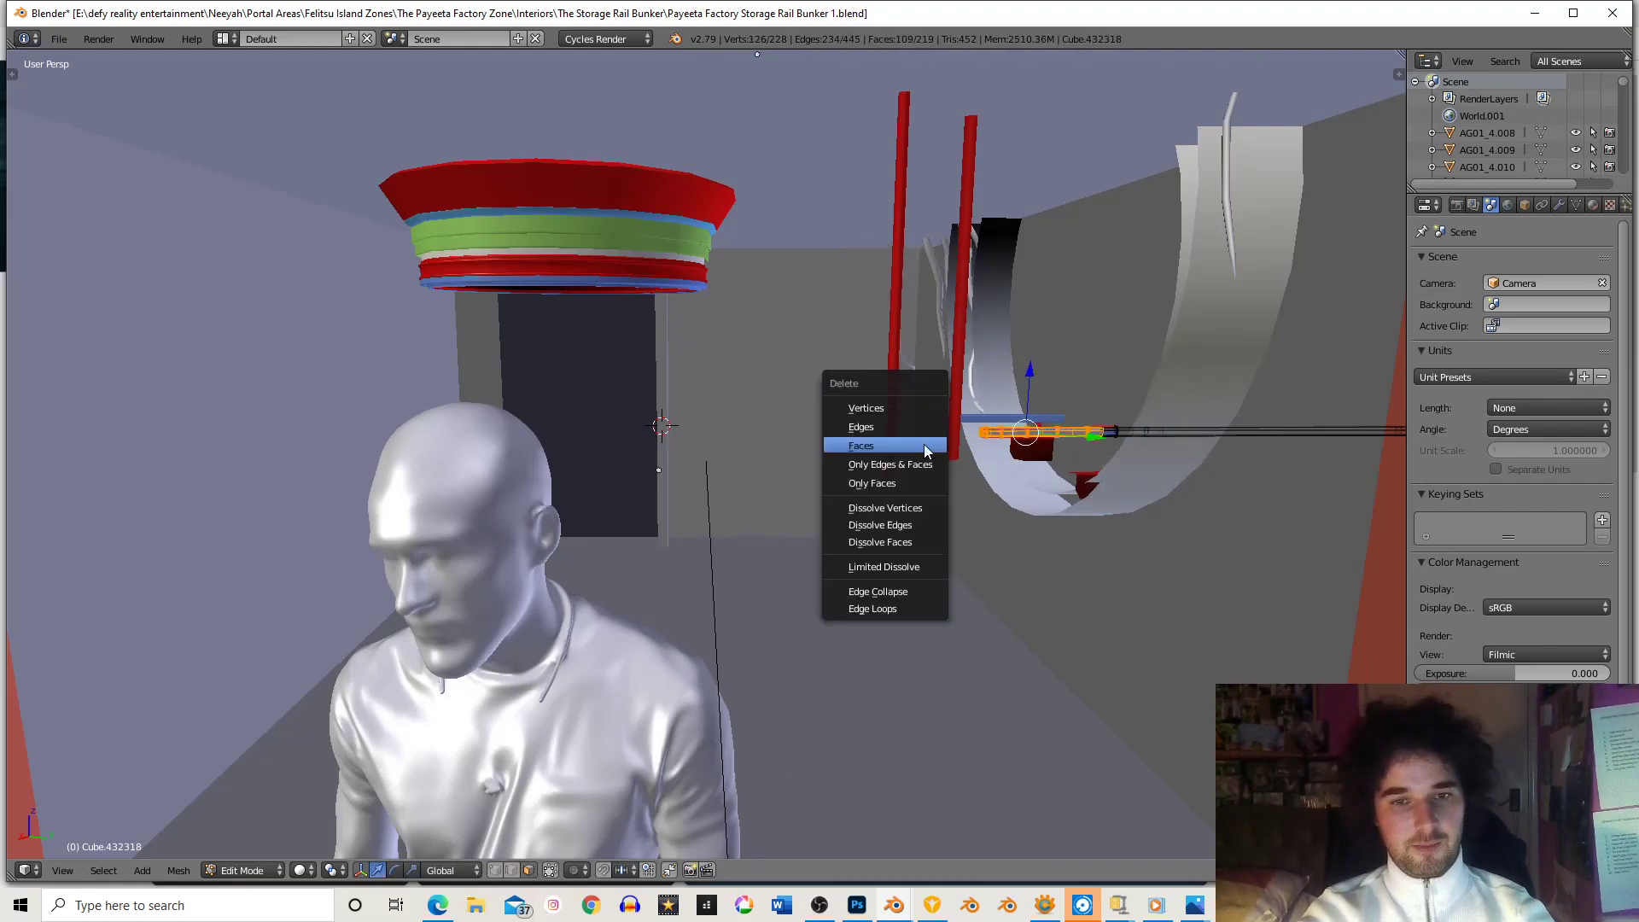
click(885, 408)
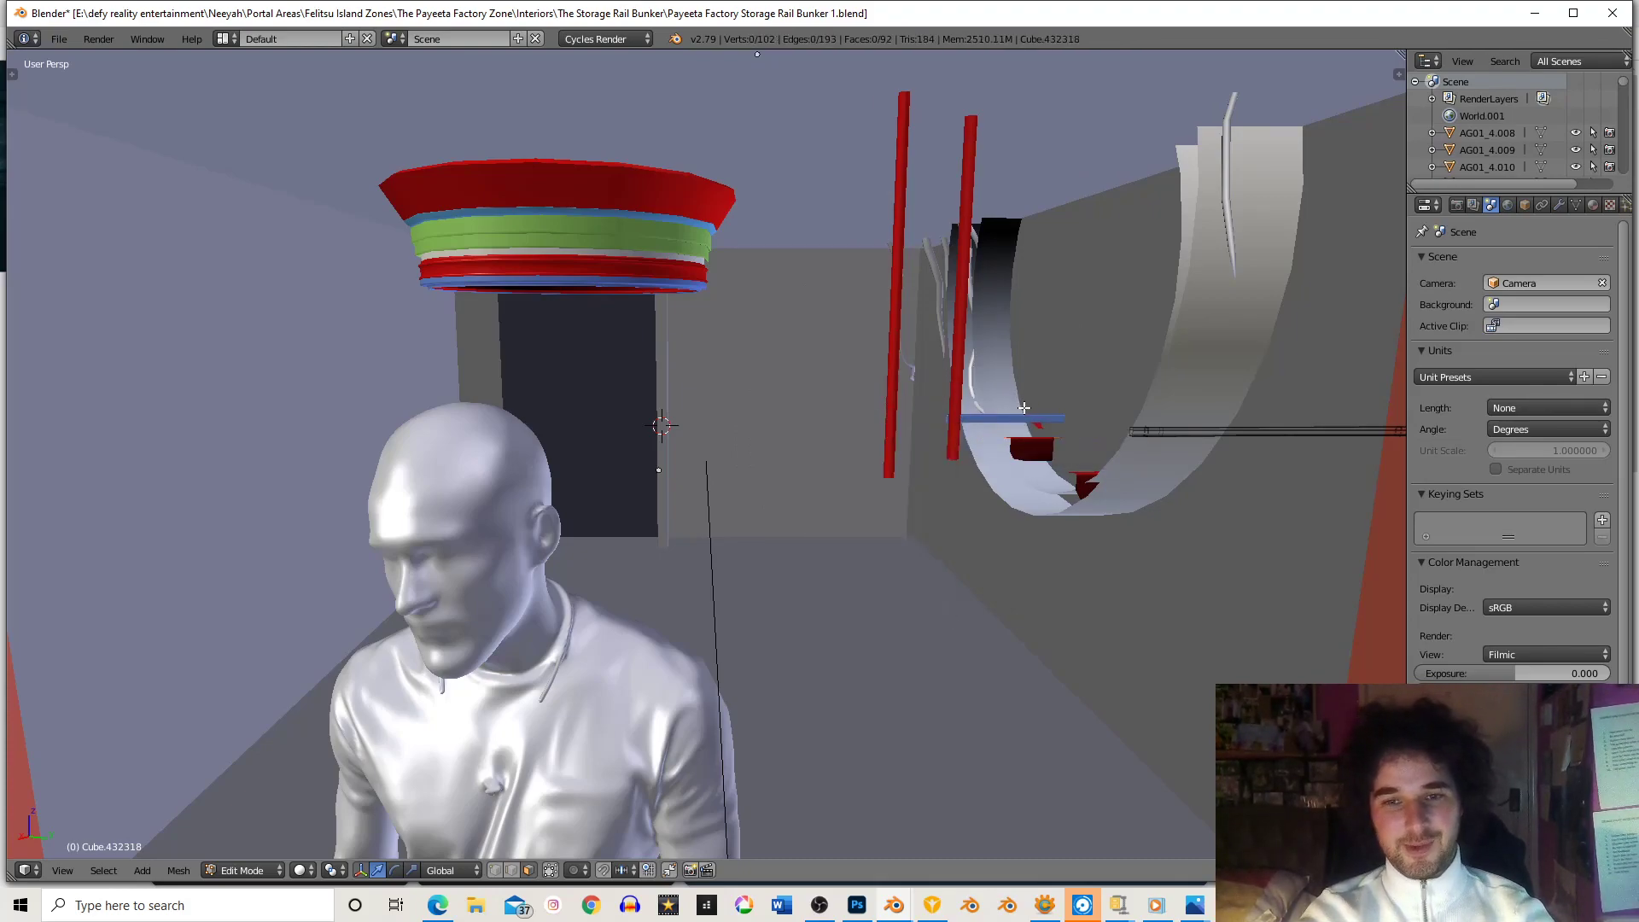
- Delete the protruding section of the vertical red pipe nearest the curved white rail
key(Tab)
middle_drag(1058, 415, 935, 363)
right_click(944, 342)
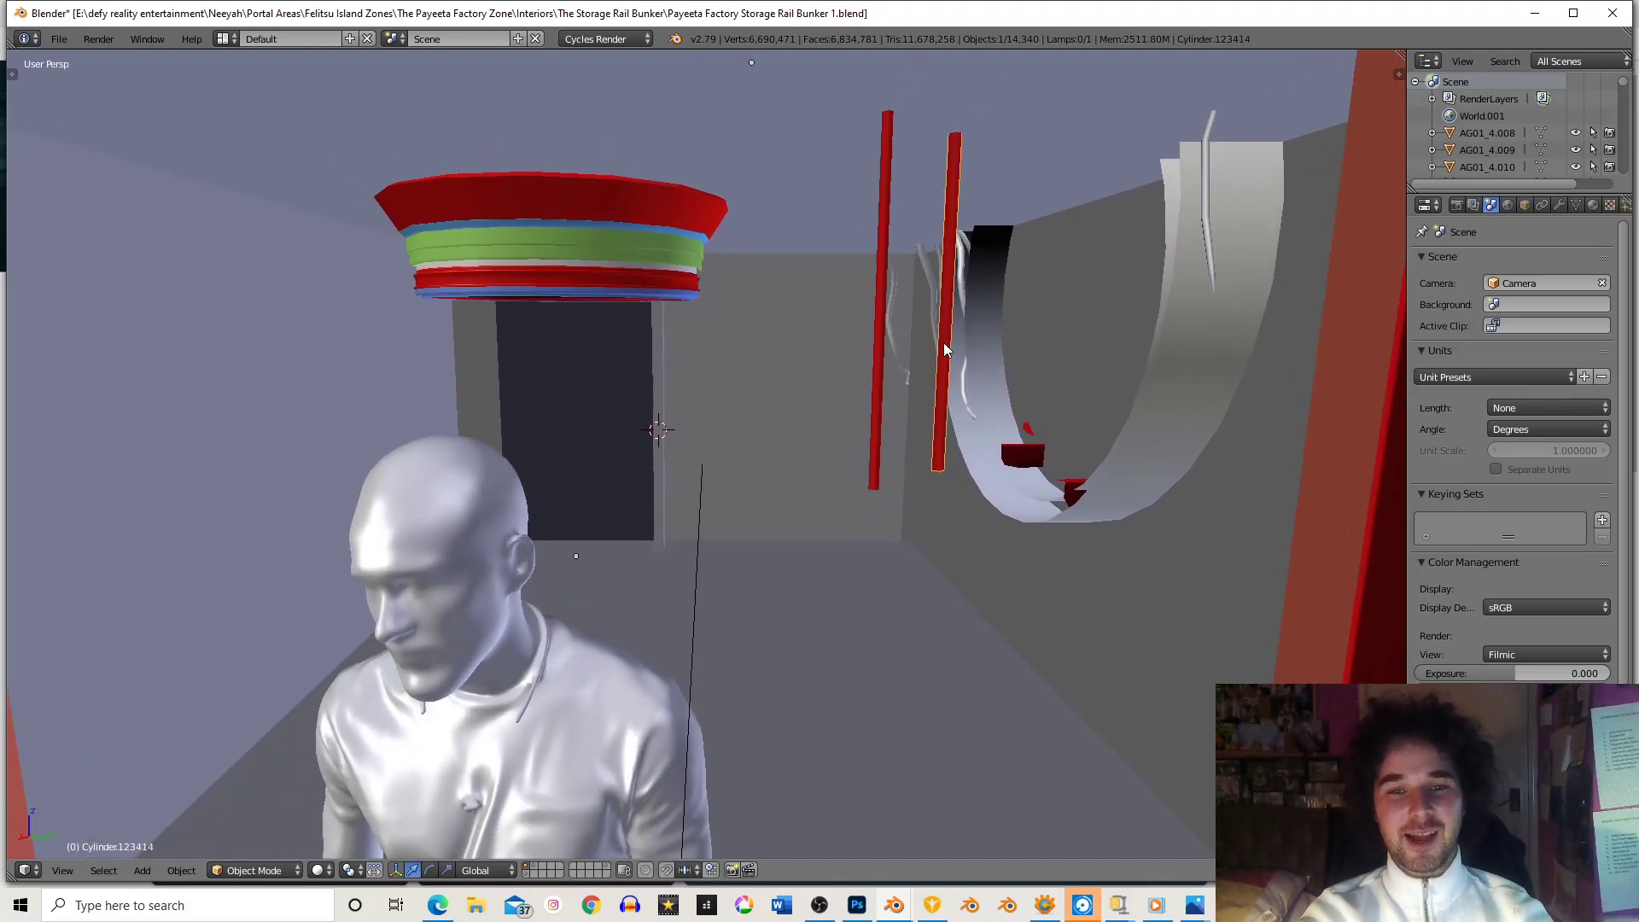
key(Tab)
key(c)
drag(870, 419, 879, 342)
key(Escape)
key(x)
click(833, 311)
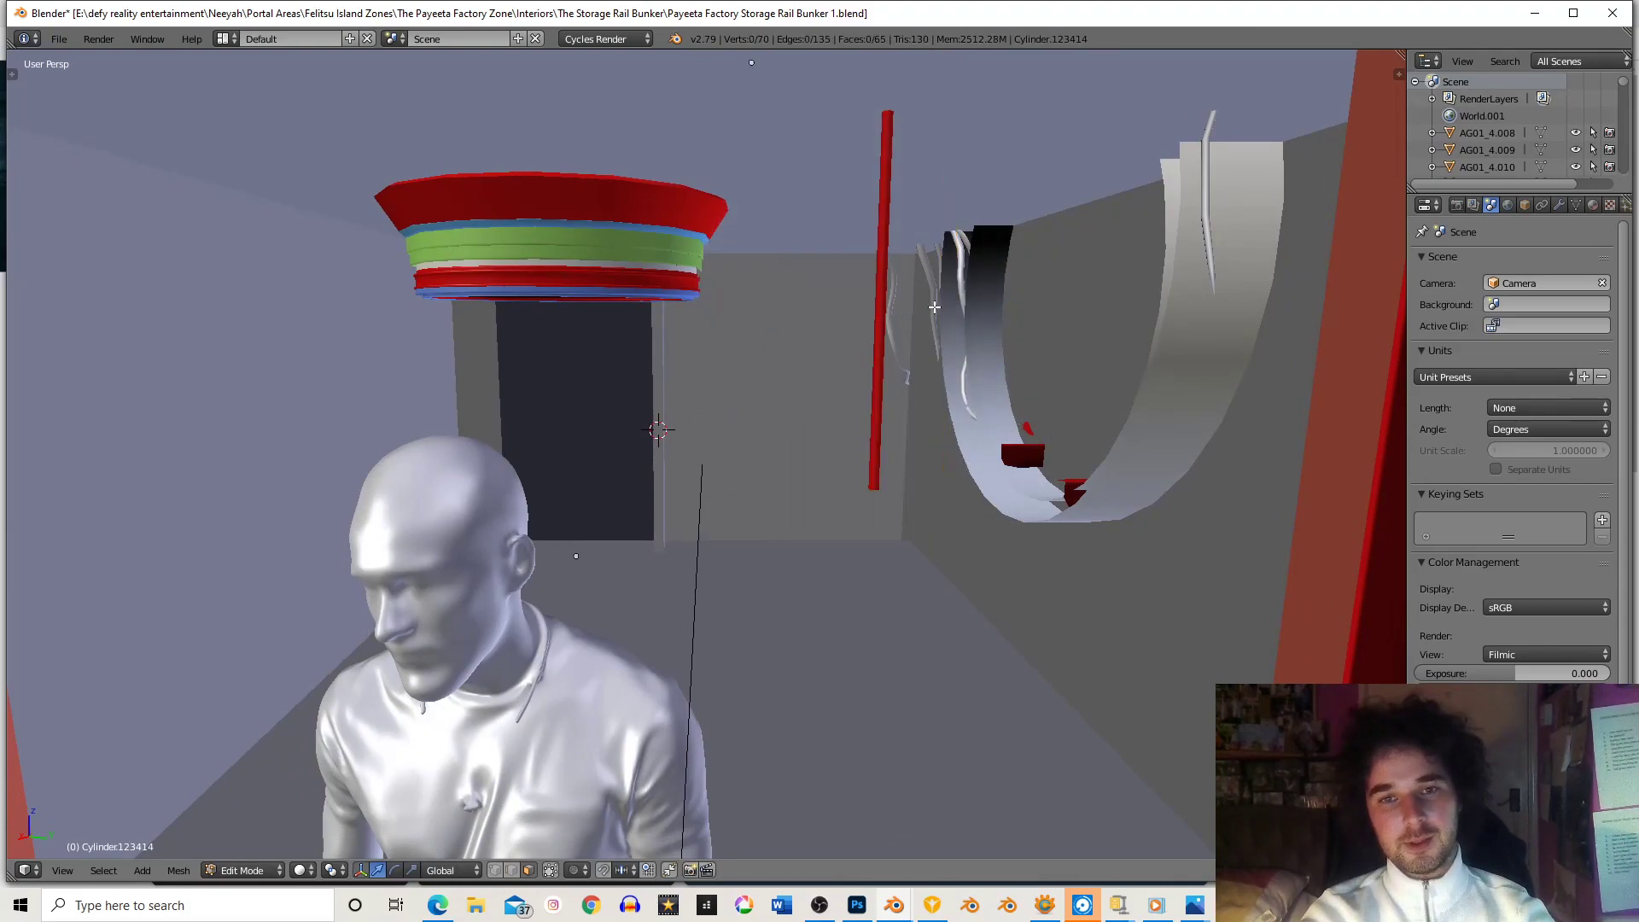
- Delete the protruding section of the remaining vertical red pipe and return to object mode
key(Tab)
right_click(883, 320)
key(Tab)
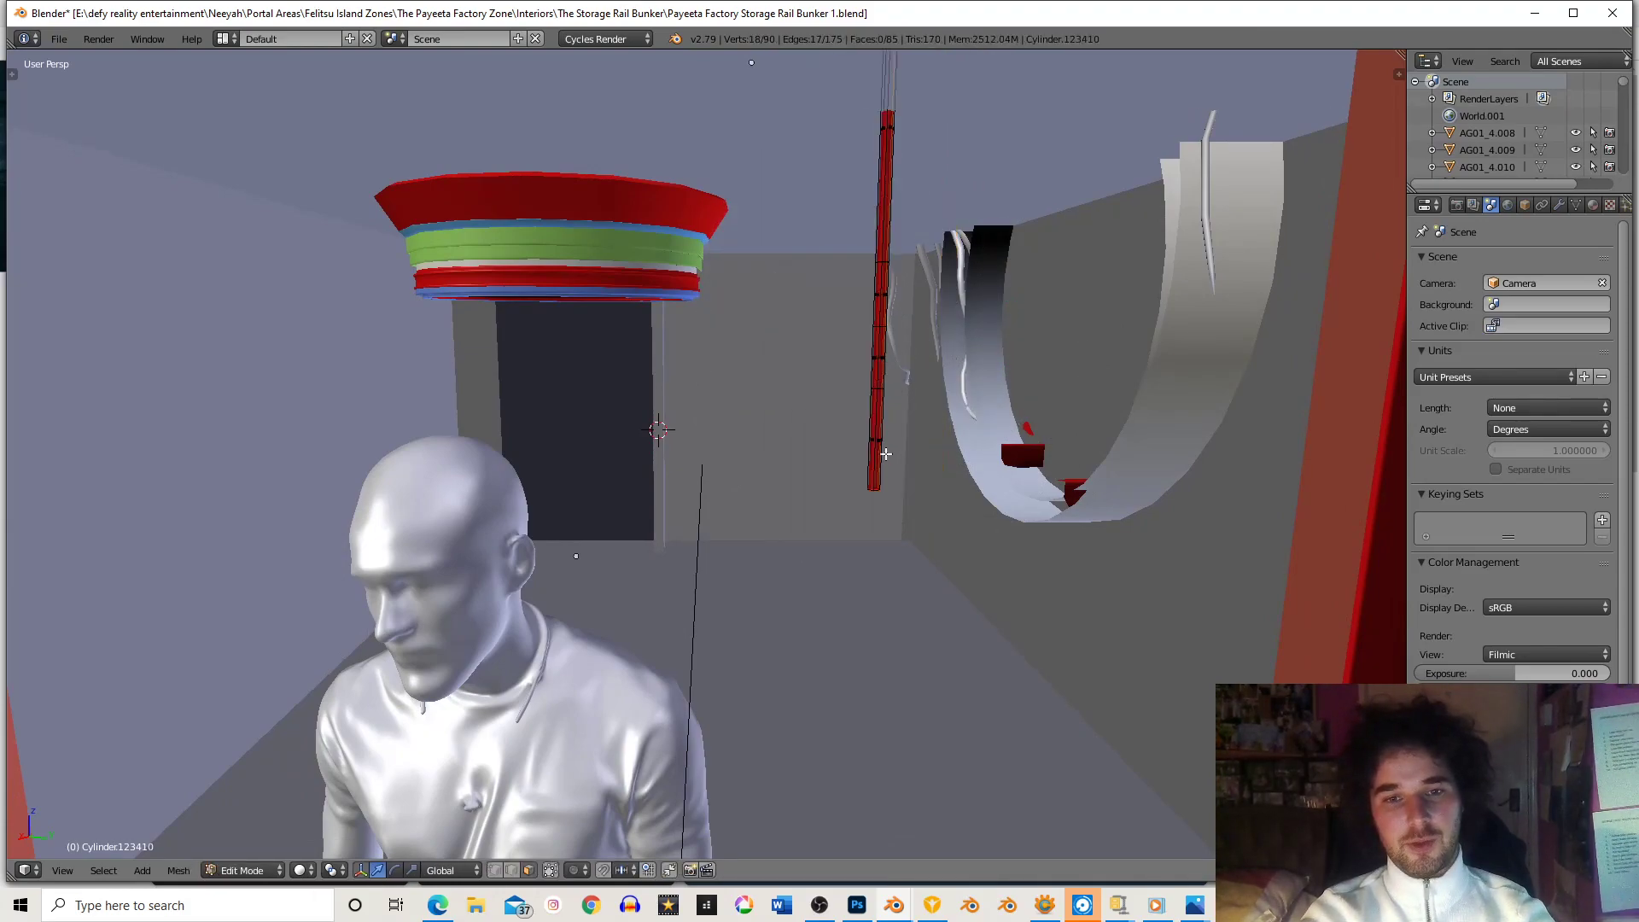
key(c)
drag(864, 392, 879, 274)
key(Escape)
key(x)
click(841, 300)
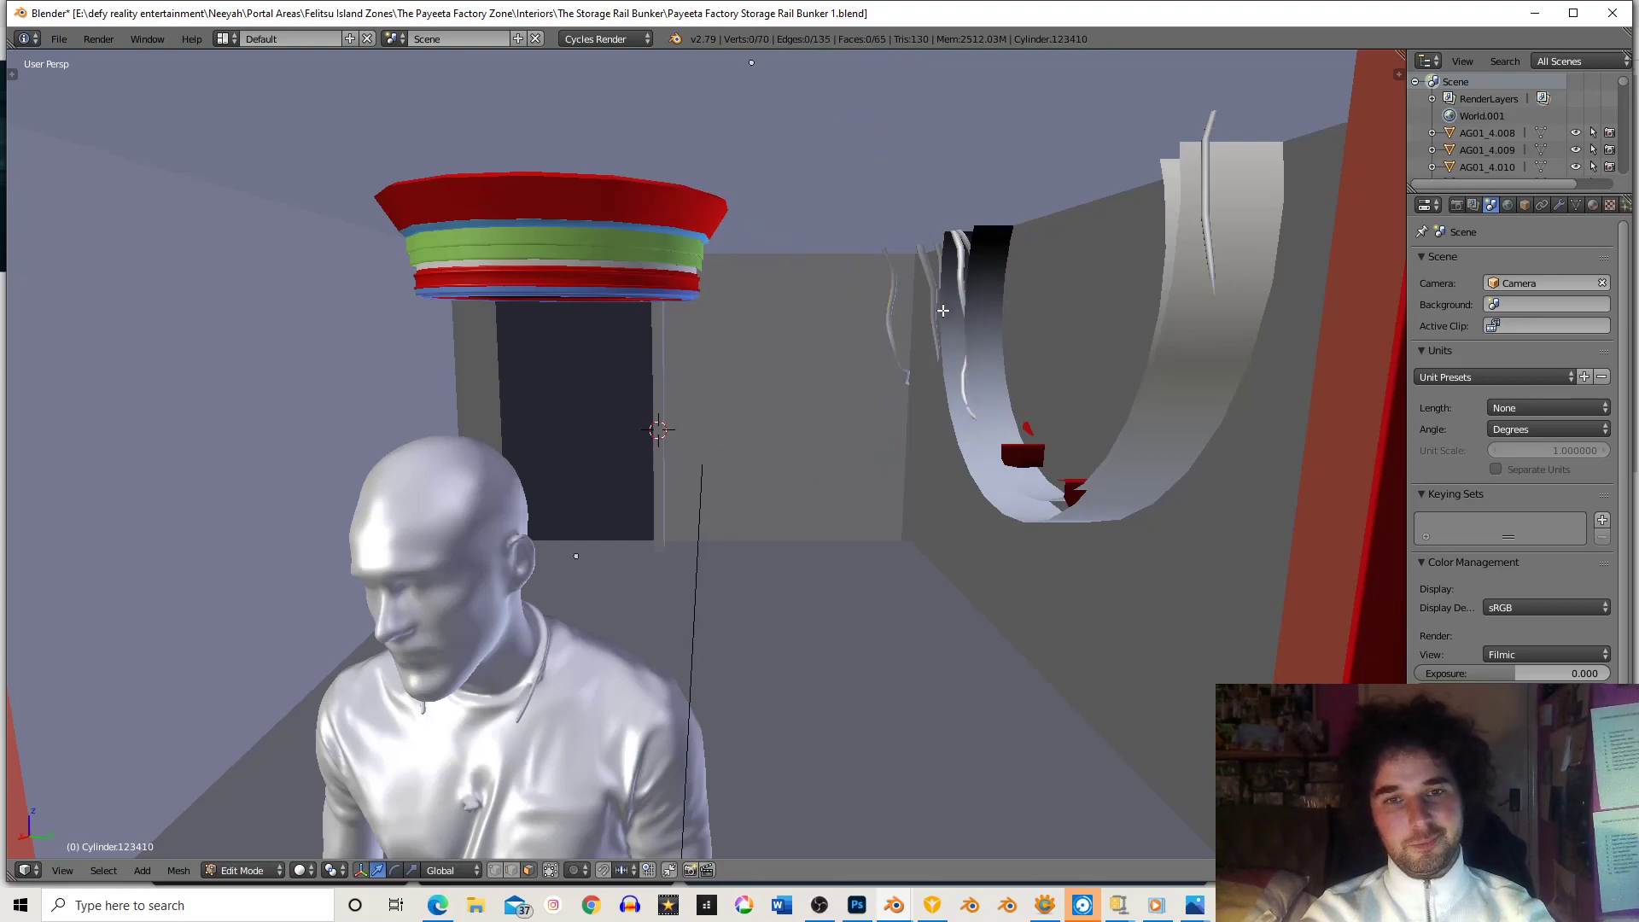
key(Tab)
- Examine the curved white rail, the trimmed side wall and the rest of the bunker room through the entrance
scroll(1044, 491, down, 7)
scroll(1042, 499, up, 8)
shift+middle_drag(1043, 452, 1050, 471)
right_click(1220, 412)
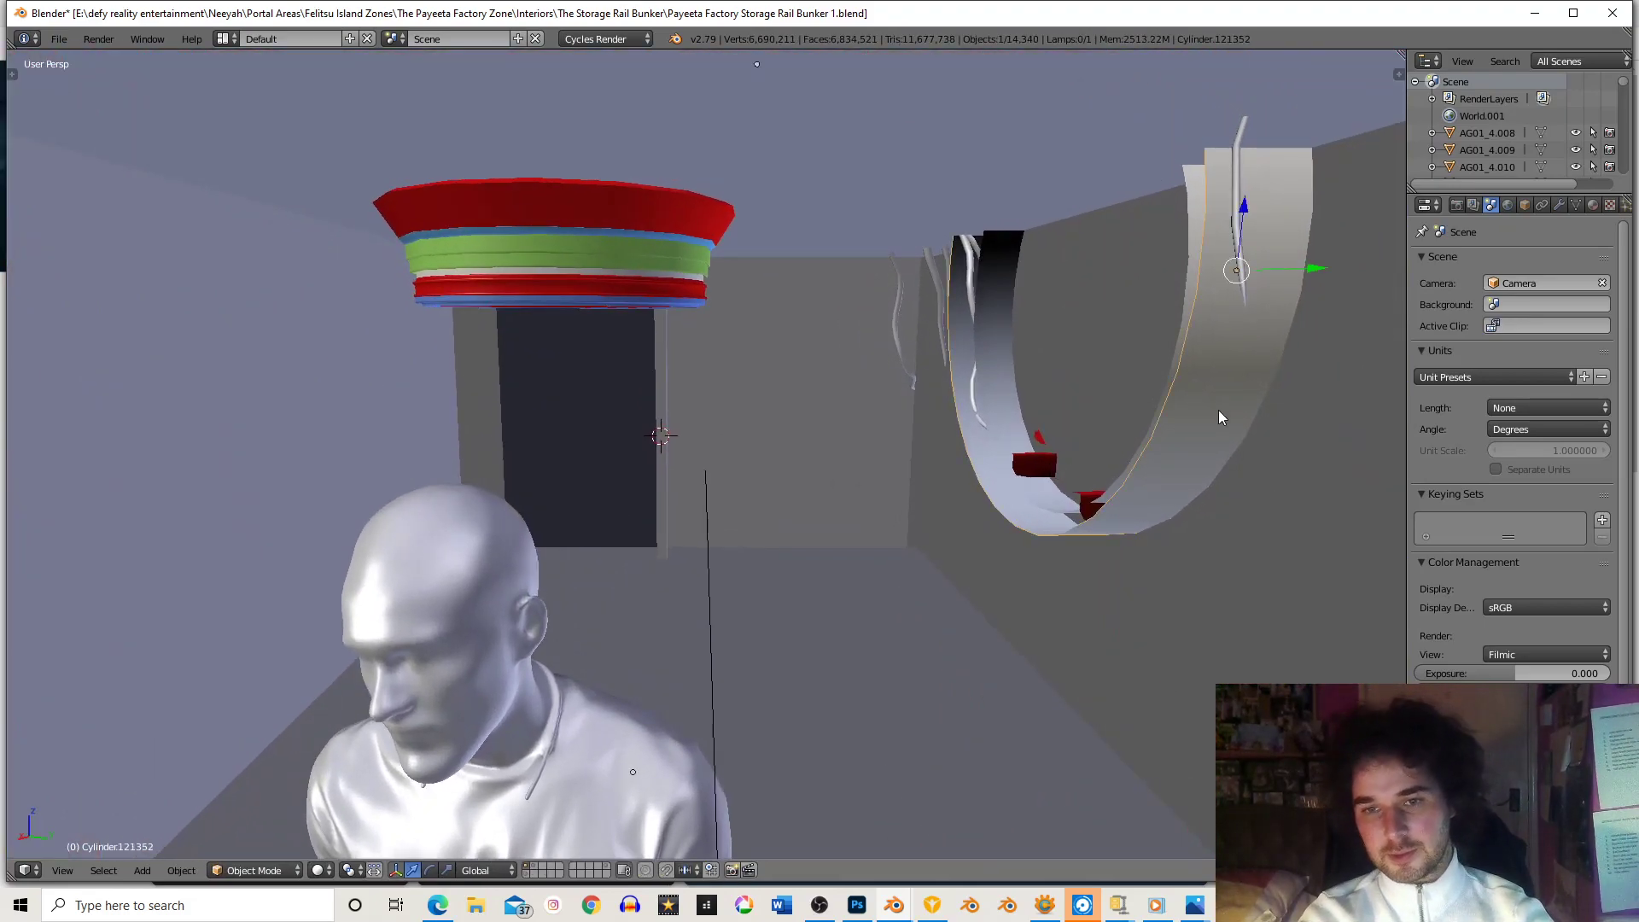
shift+middle_drag(1166, 330, 401, 323)
shift+middle_drag(760, 300, 36, 342)
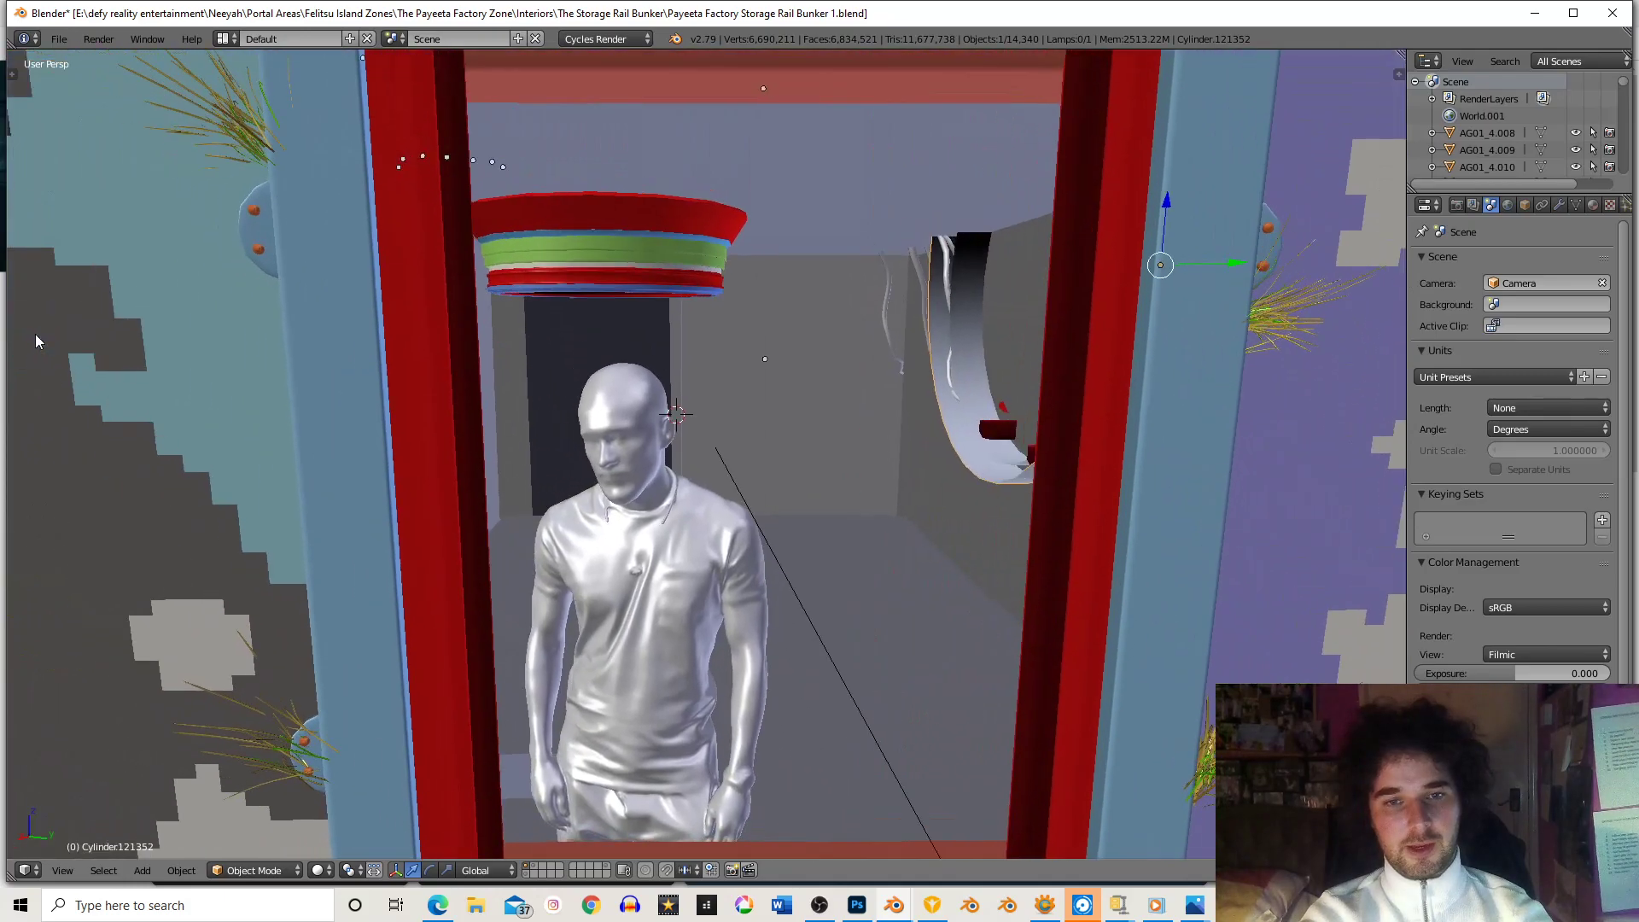
scroll(32, 307, up, 5)
scroll(30, 316, down, 4)
scroll(46, 297, up, 4)
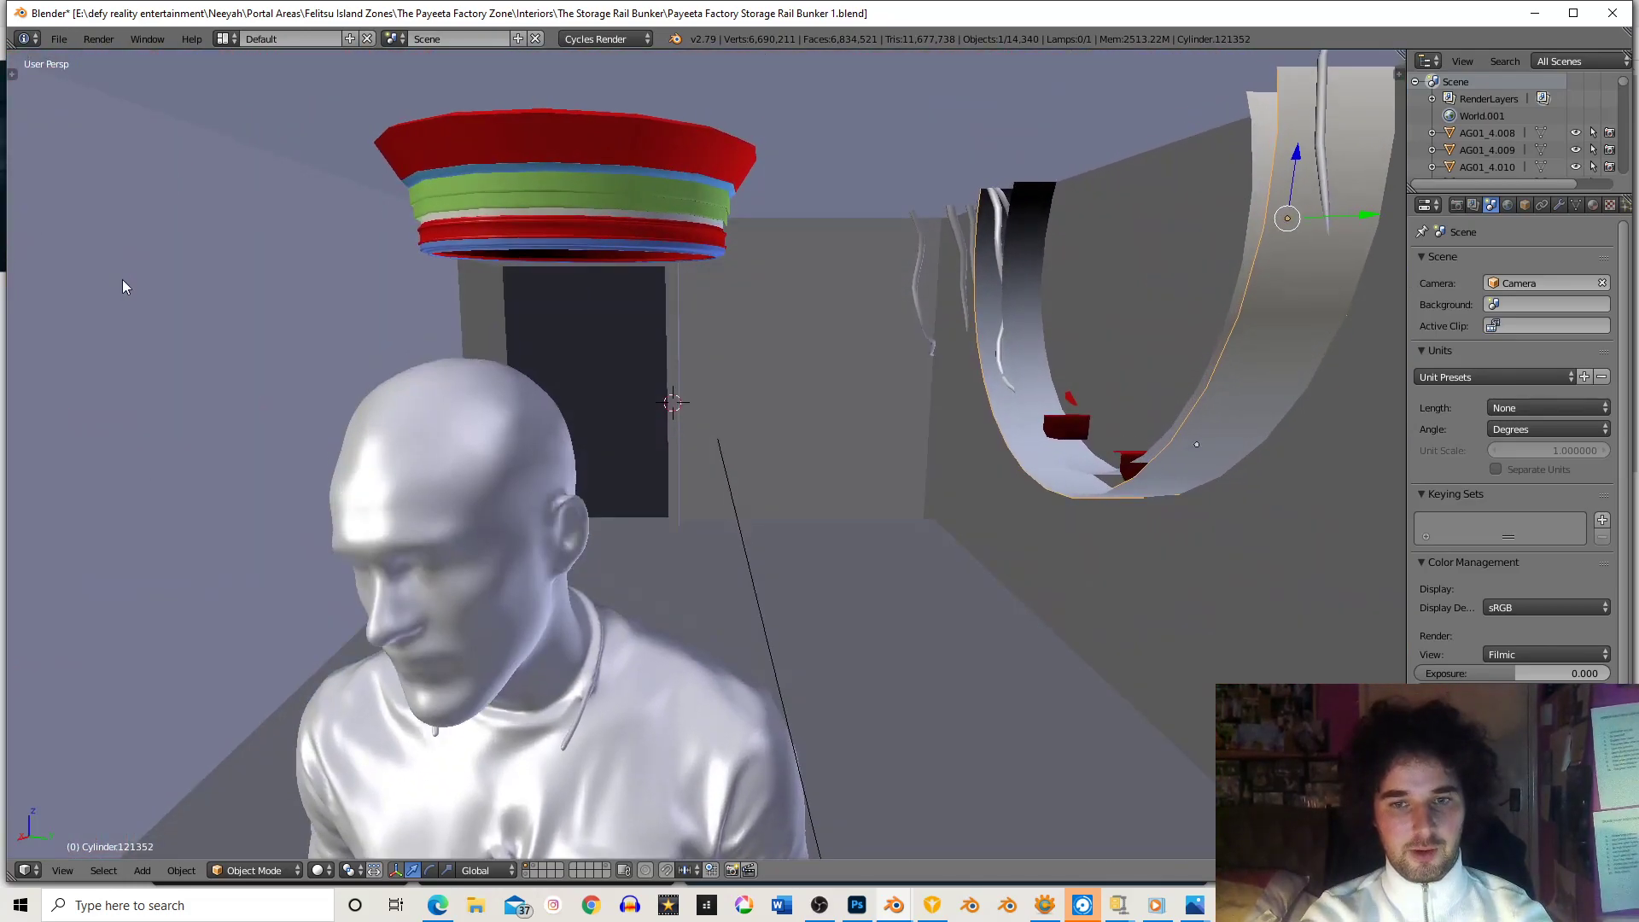
shift+middle_drag(330, 313, 319, 387)
scroll(417, 413, down, 1)
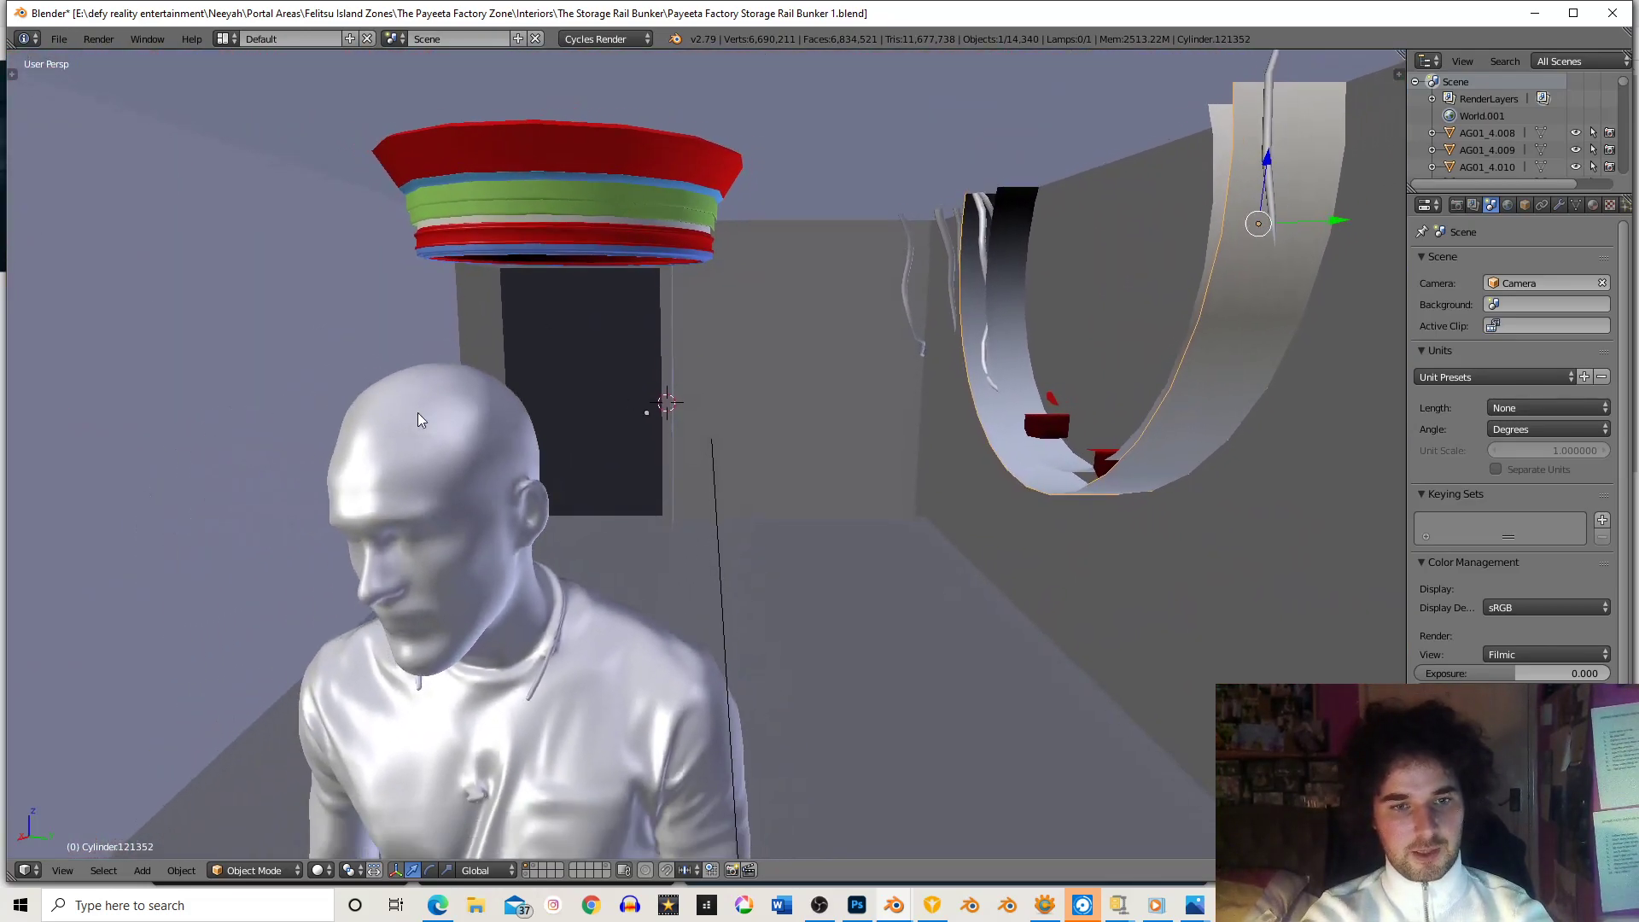
scroll(417, 413, down, 2)
shift+middle_drag(427, 401, 432, 388)
scroll(433, 389, up, 2)
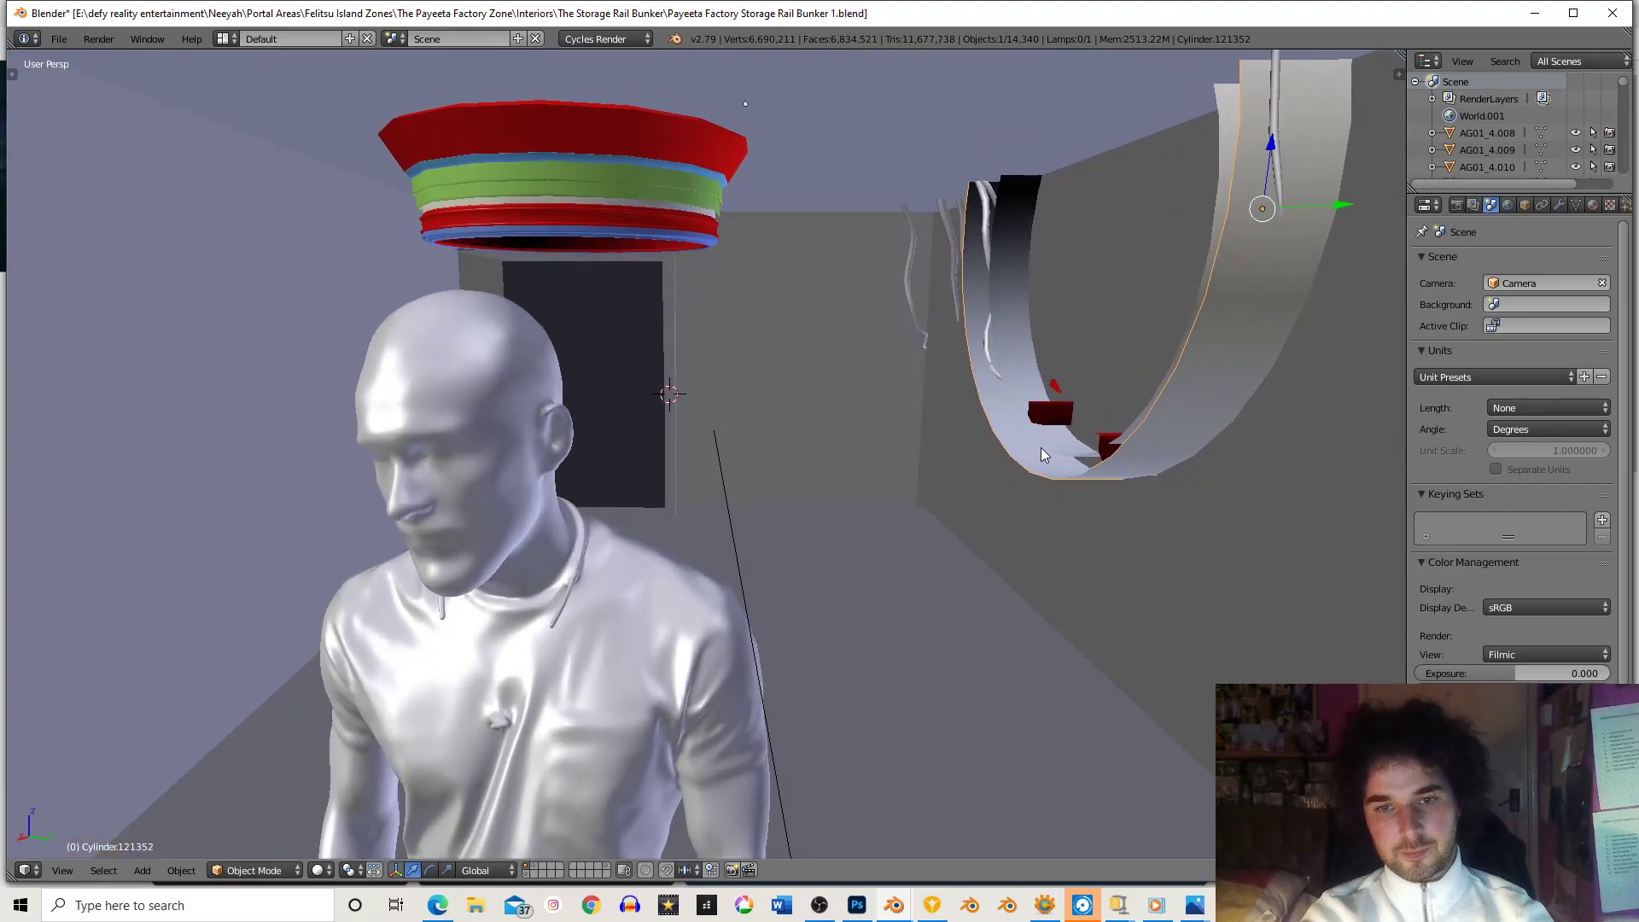
- Add a cube mesh at the base of the curved white rail
key(shift+a)
mouse_move(1043, 448)
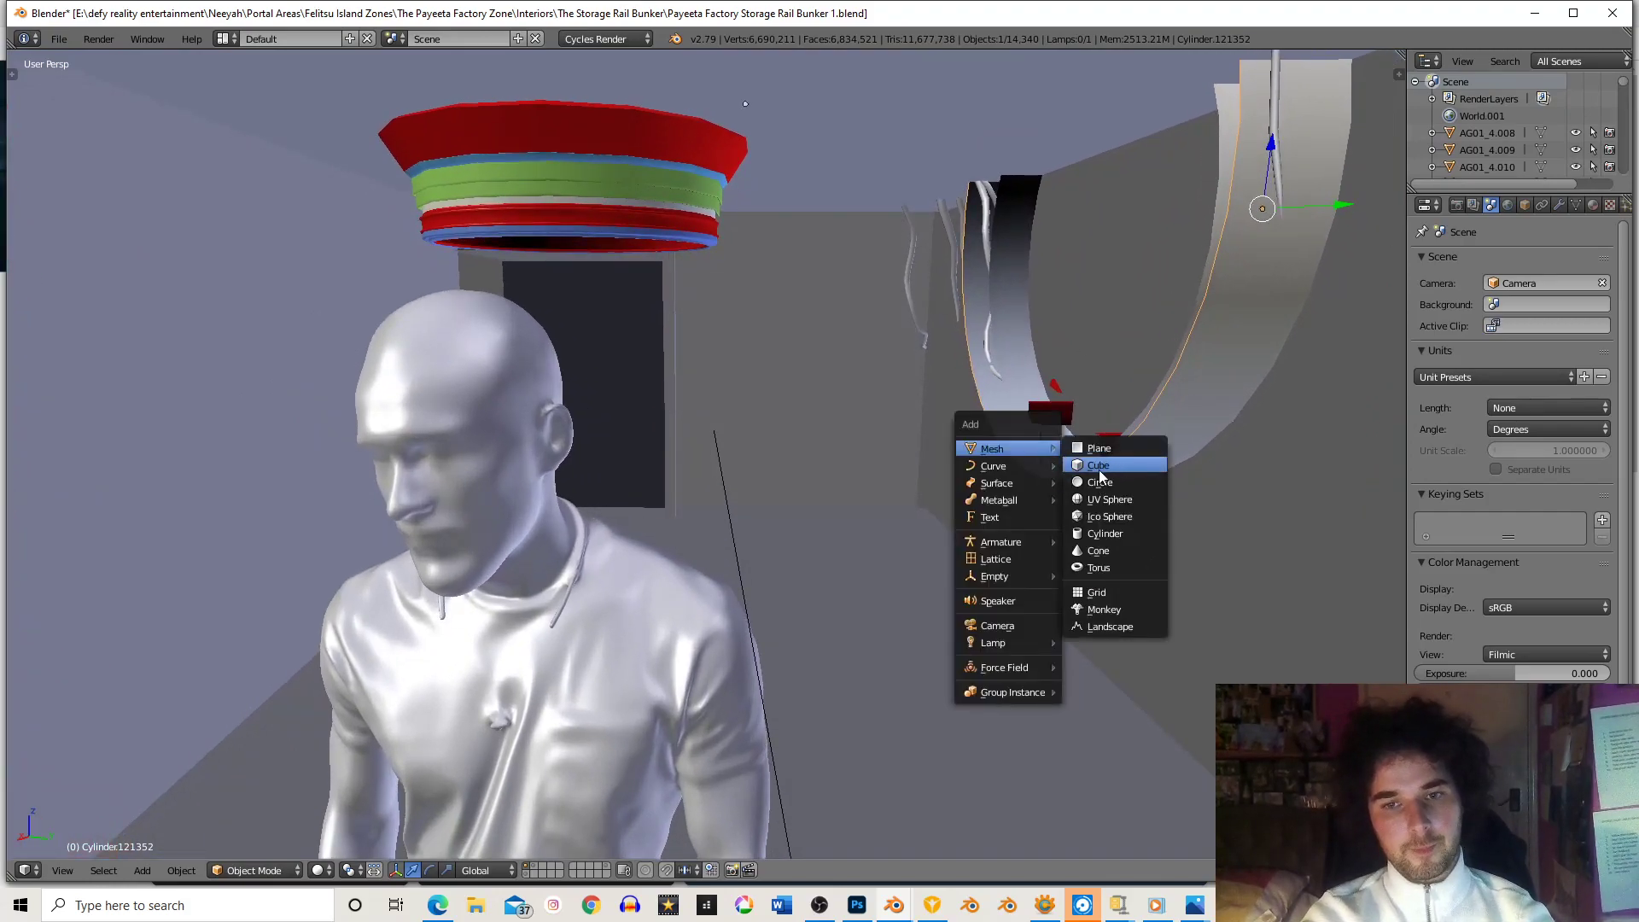
key(Return)
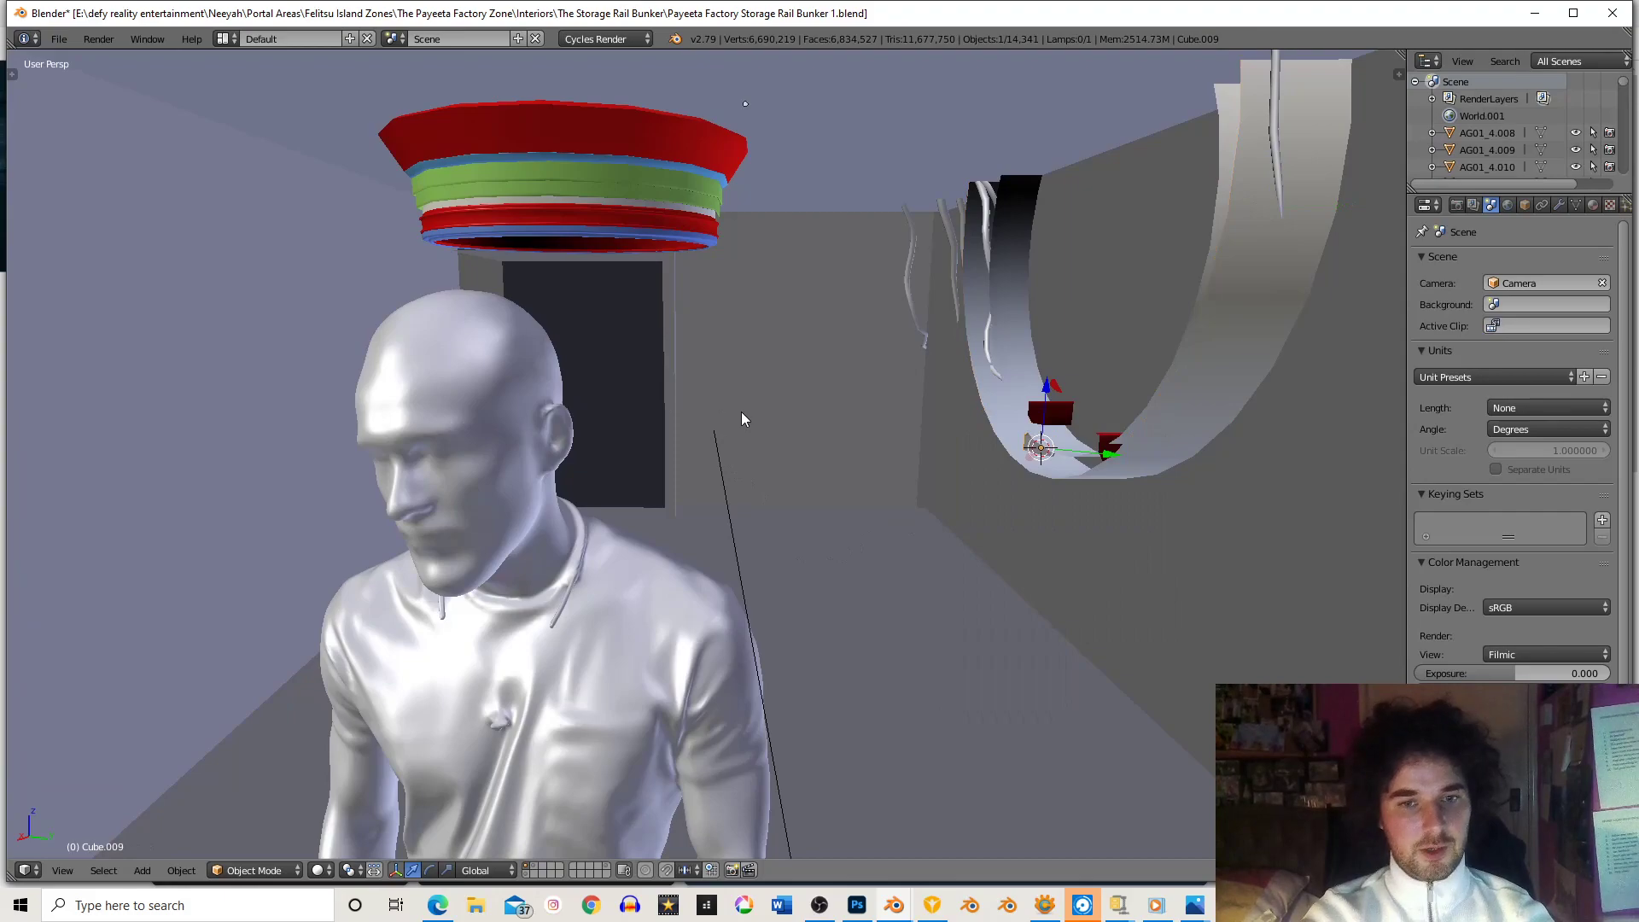
- Switch to the camera view, split the 3D viewport into two side-by-side views and frame the new cube in the second one
scroll(742, 417, down, 4)
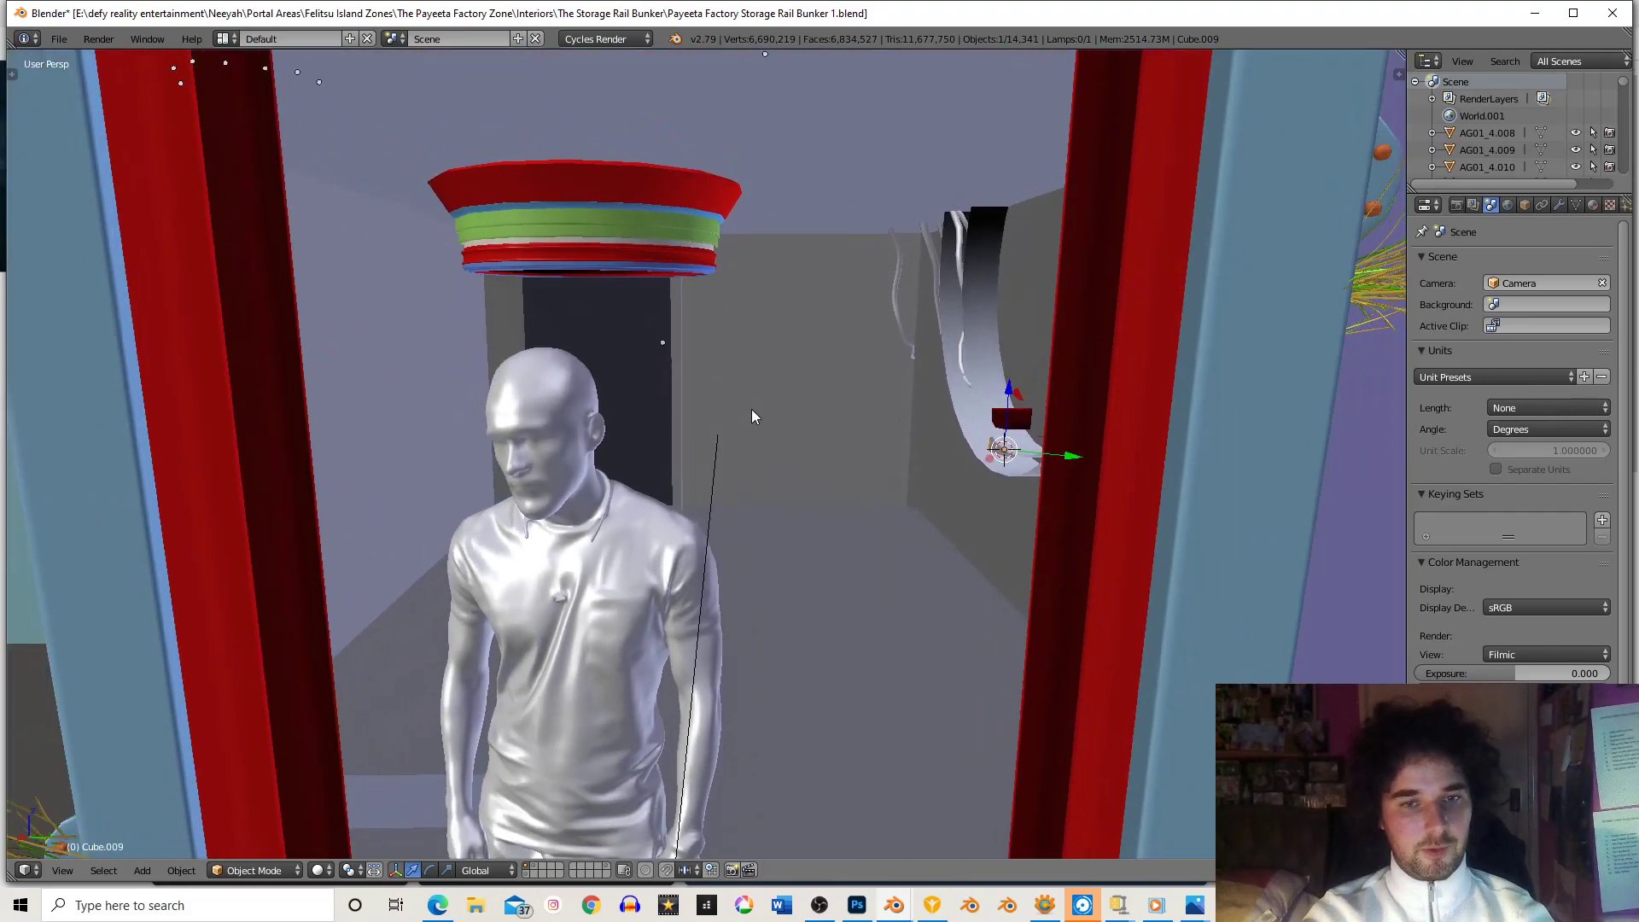
mouse_move(753, 409)
middle_down()
mouse_move(731, 413)
mouse_move(750, 422)
middle_up()
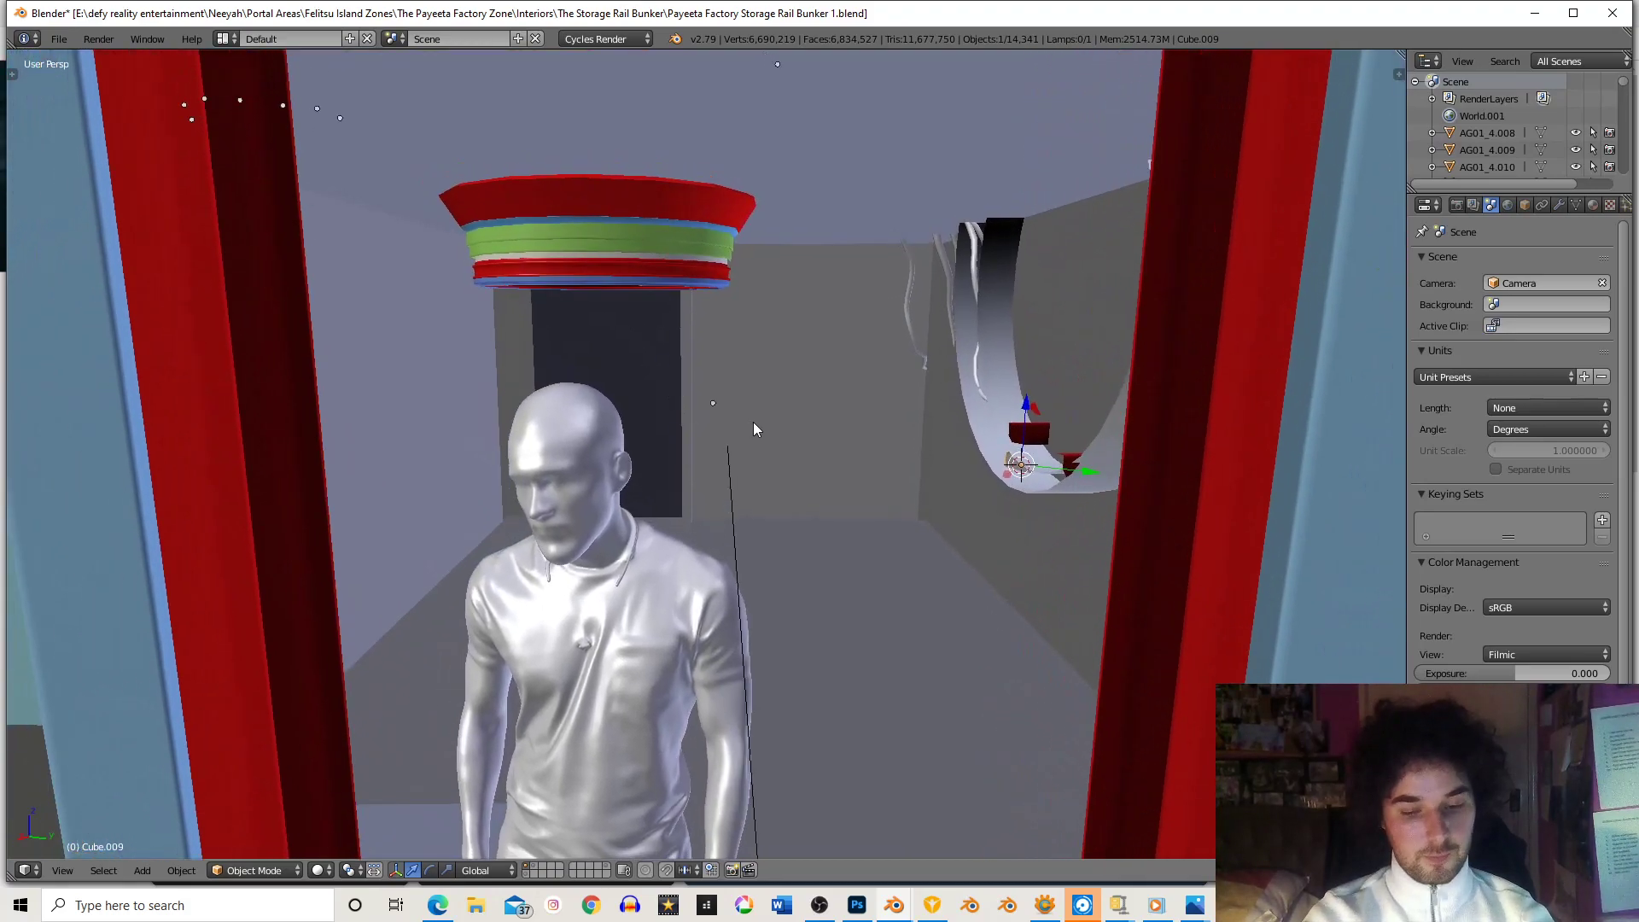
key(KP_0)
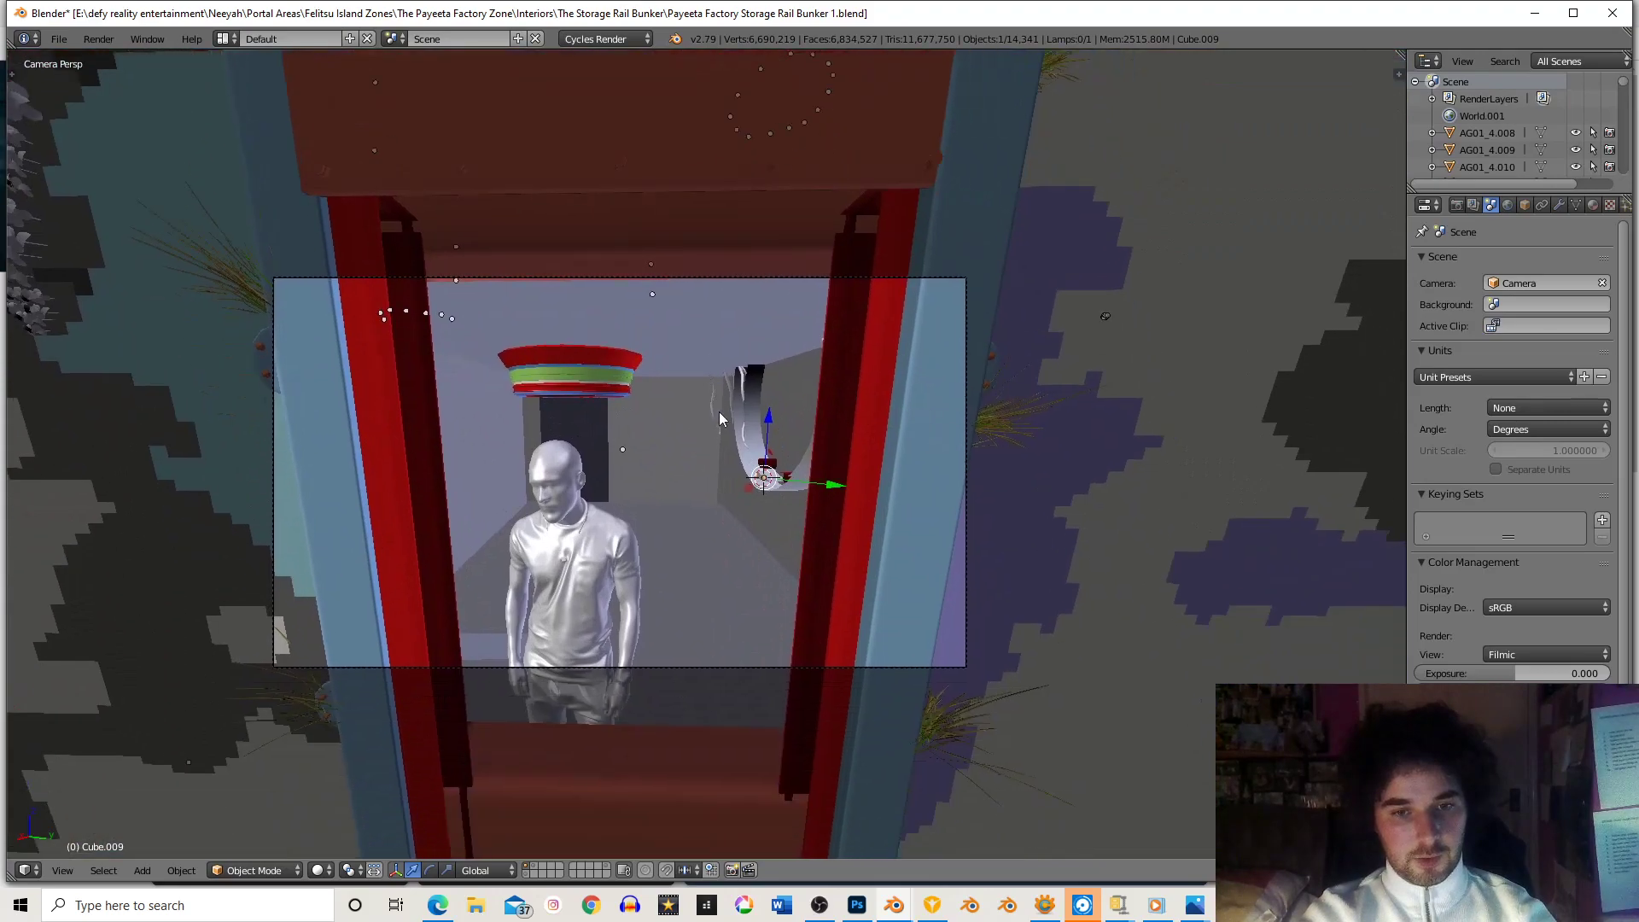
scroll(733, 408, up, 4)
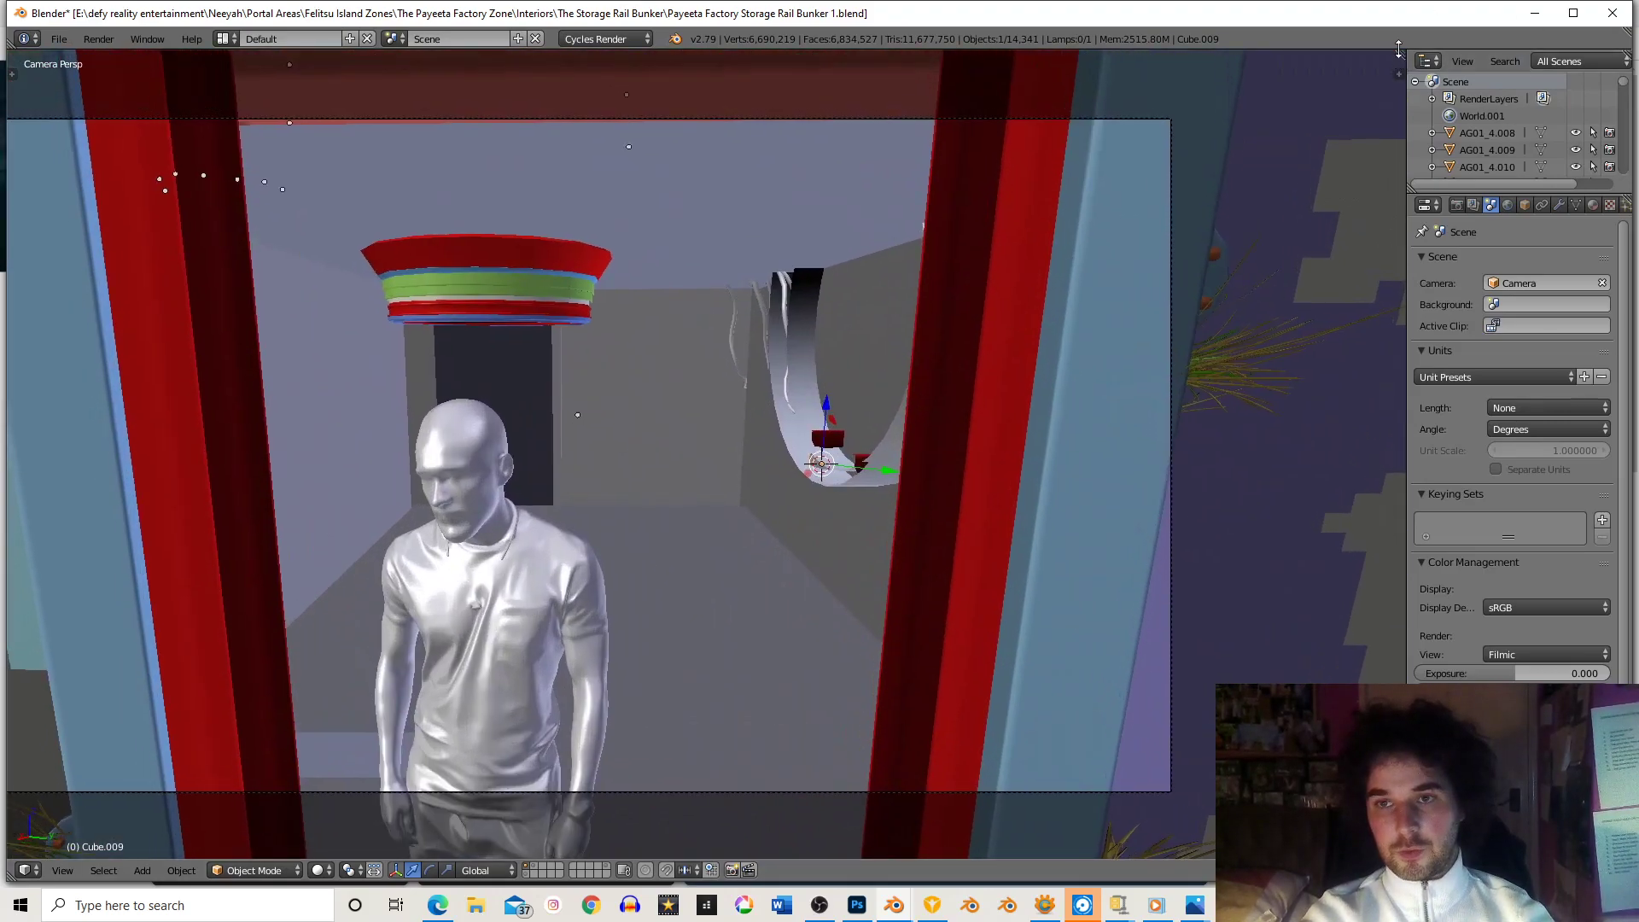
drag(1400, 55, 751, 512)
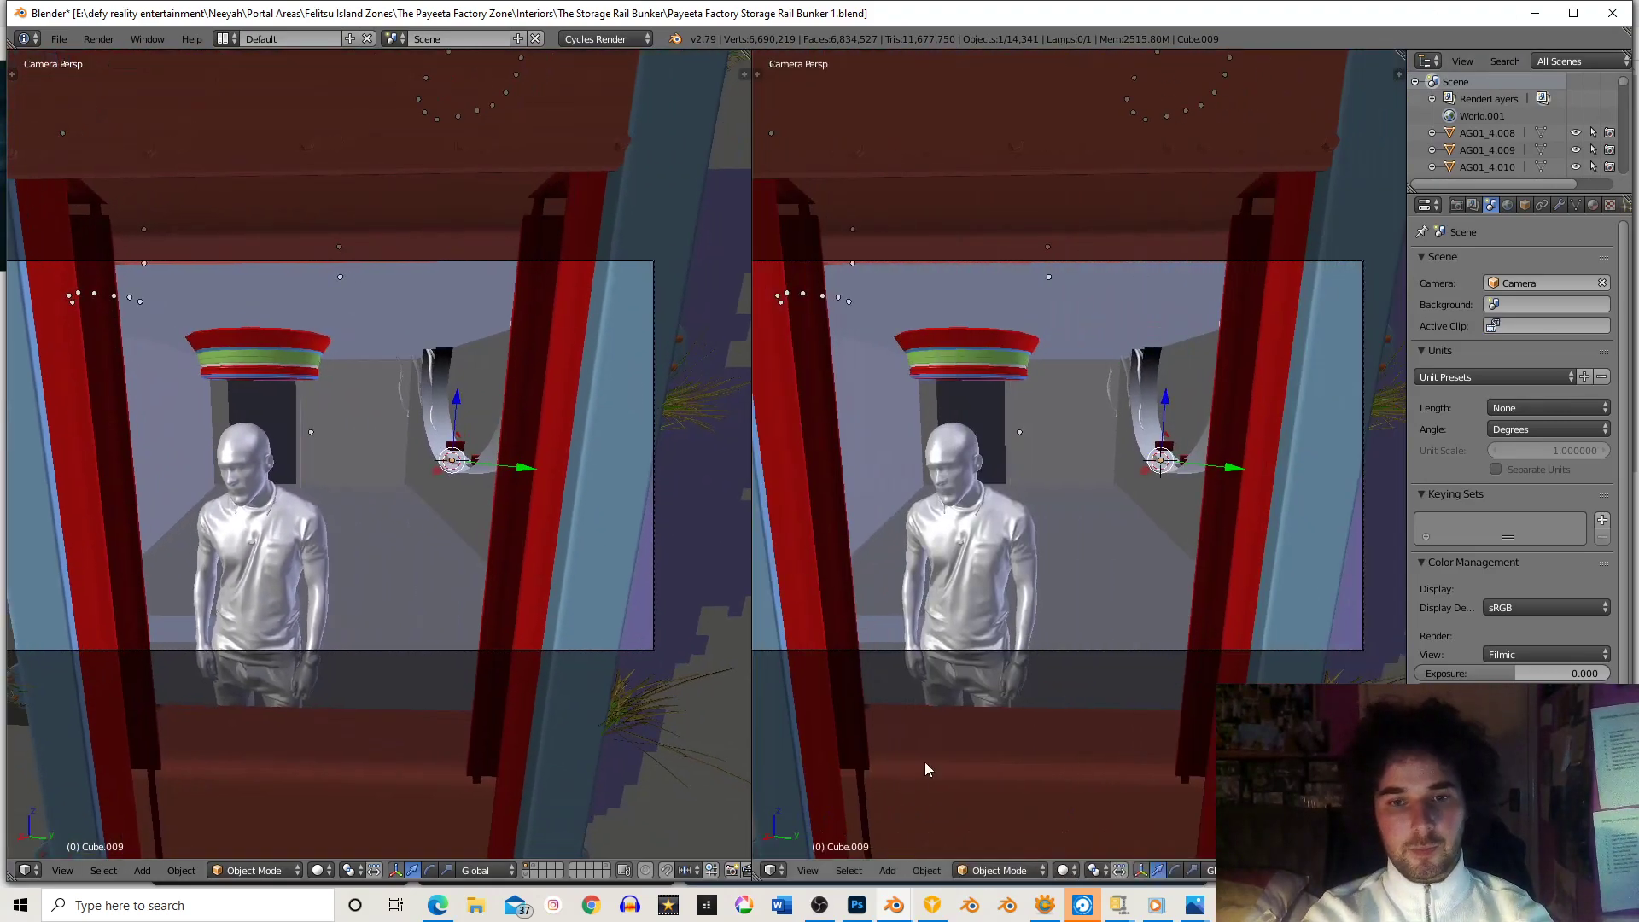
scroll(1028, 642, up, 3)
middle_drag(1028, 642, 1048, 454)
key(KP_Decimal)
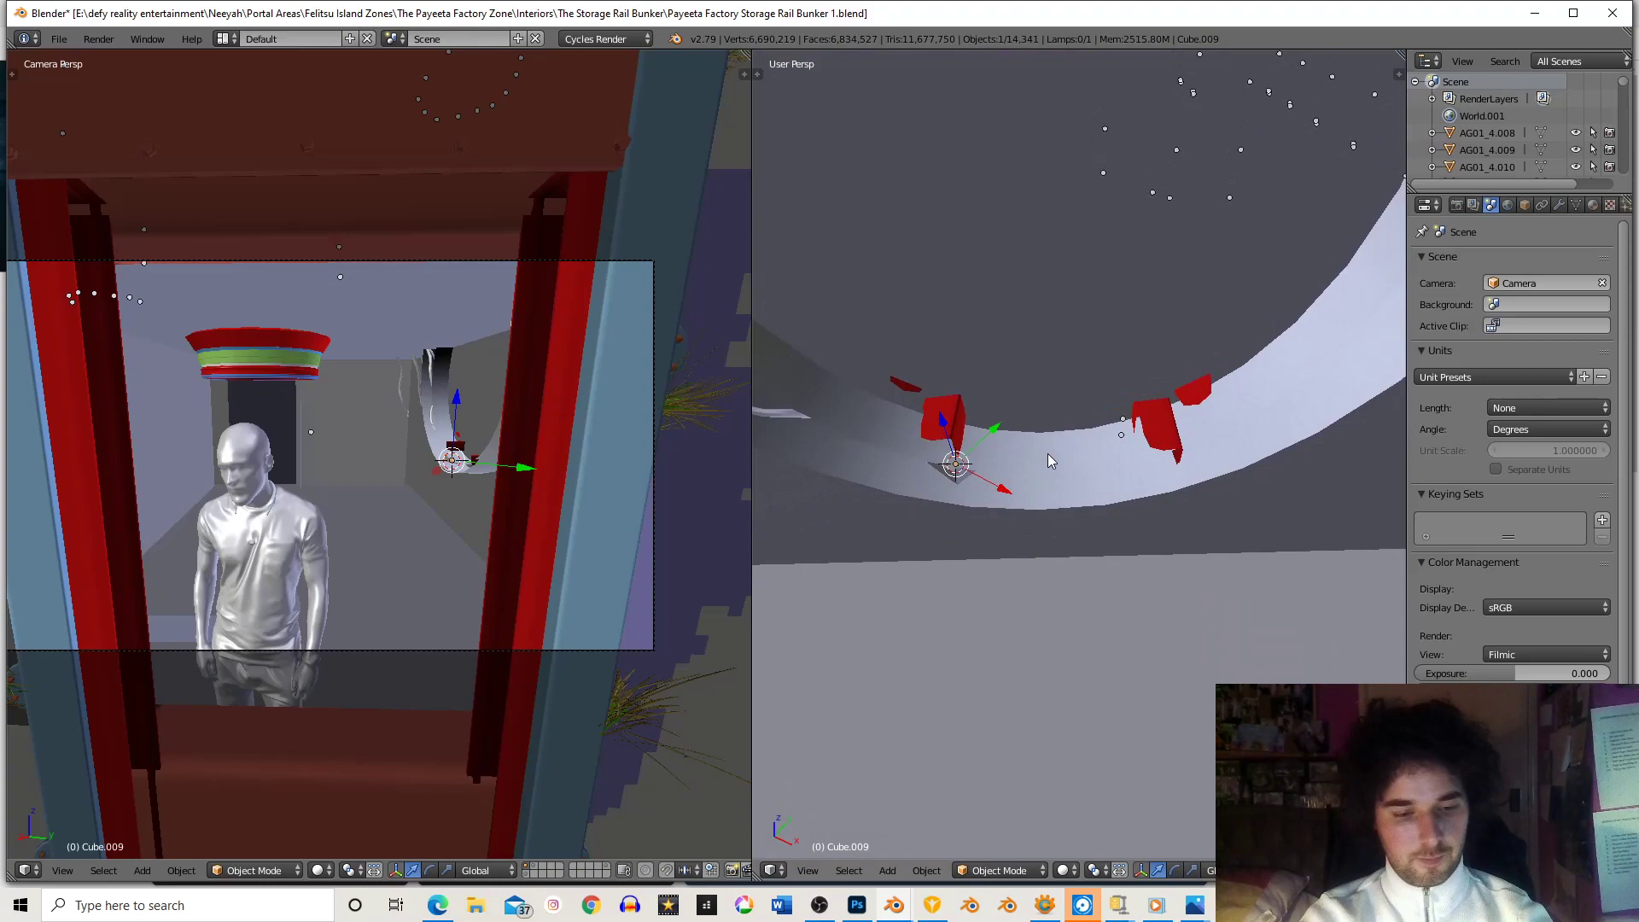
- Rotate the cube about the Z axis and flatten it vertically into a thin slab
key(r)
key(z)
click(1013, 387)
key(s)
key(z)
click(971, 471)
- Move the slab out in front of the curved rail, rotate it about -11 degrees around Z and scale it up into a platform
key(g)
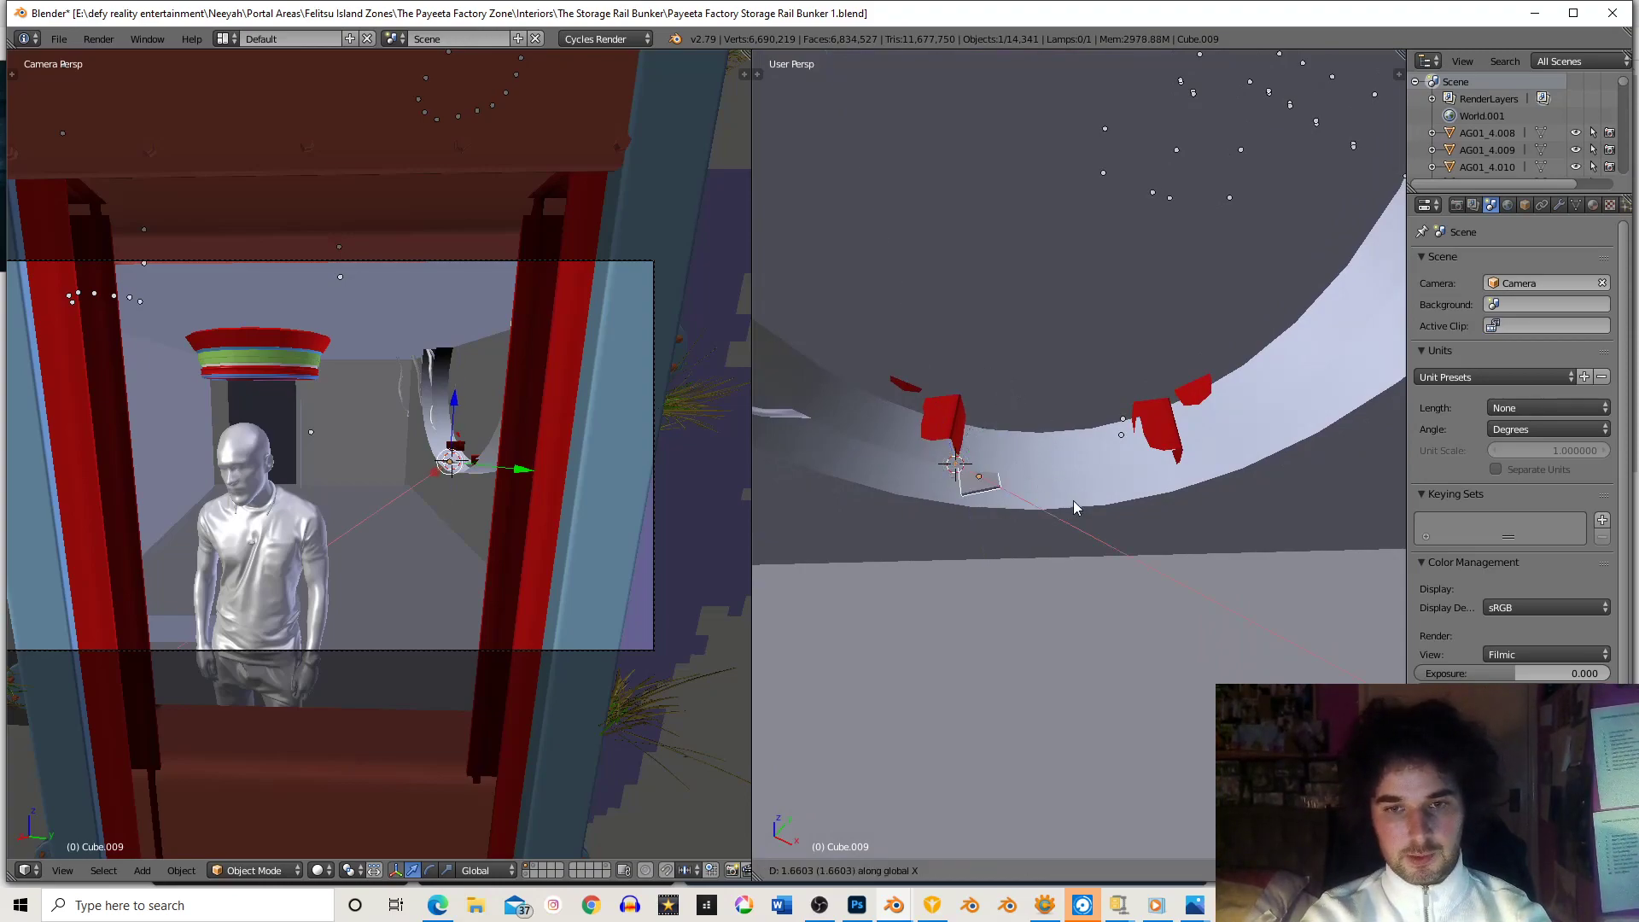
key(r)
key(z)
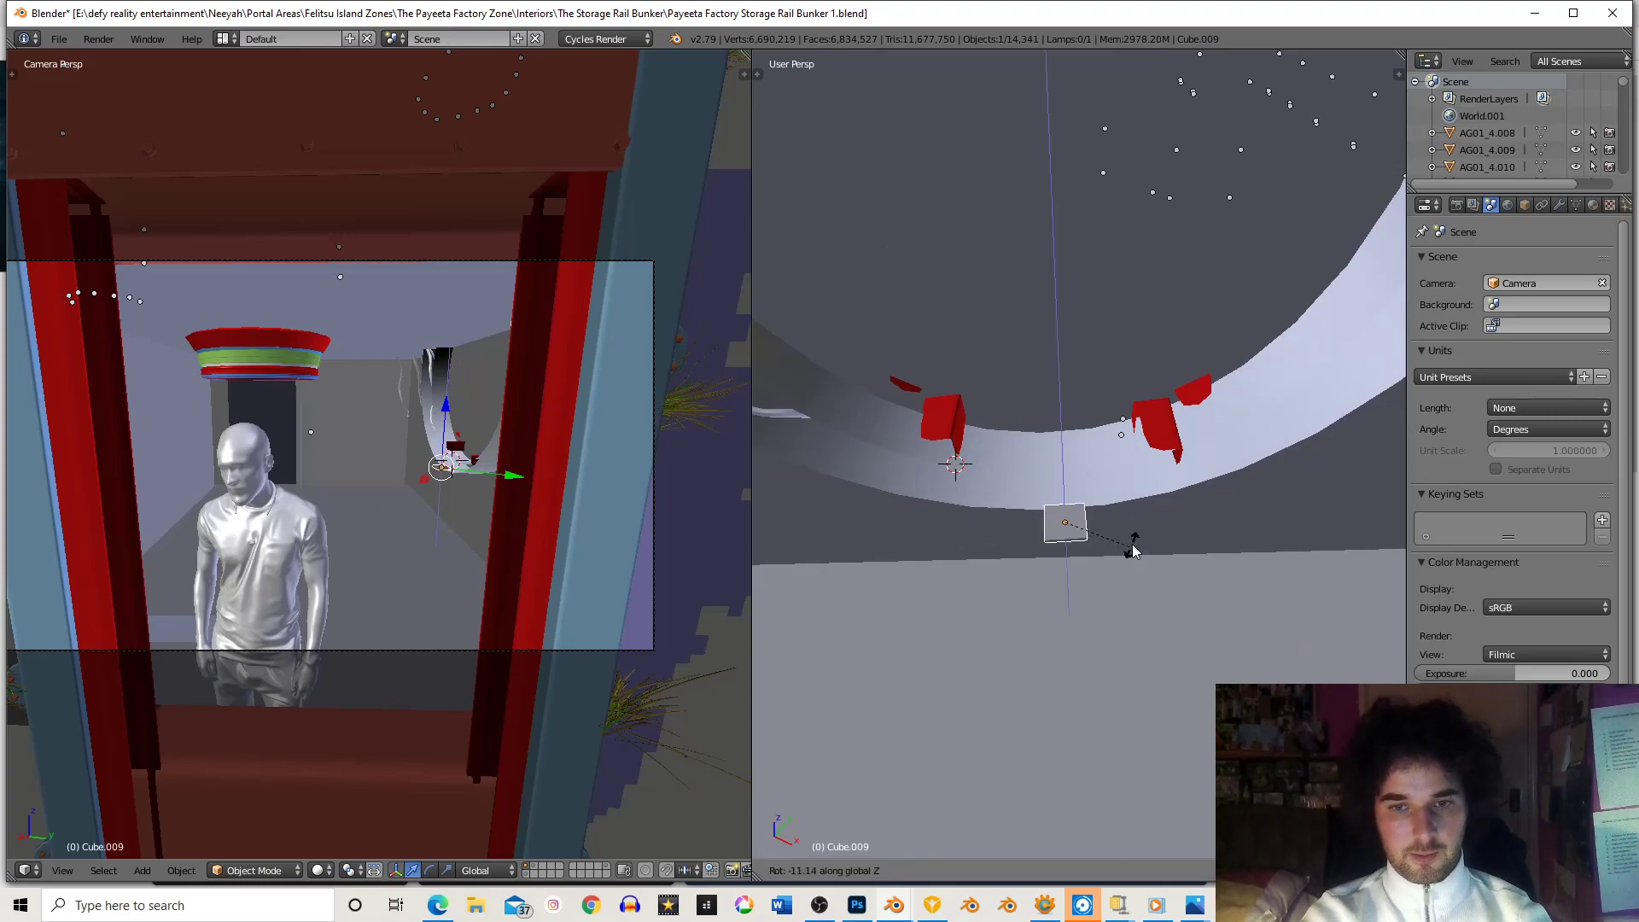
click(1133, 551)
key(s)
click(1293, 530)
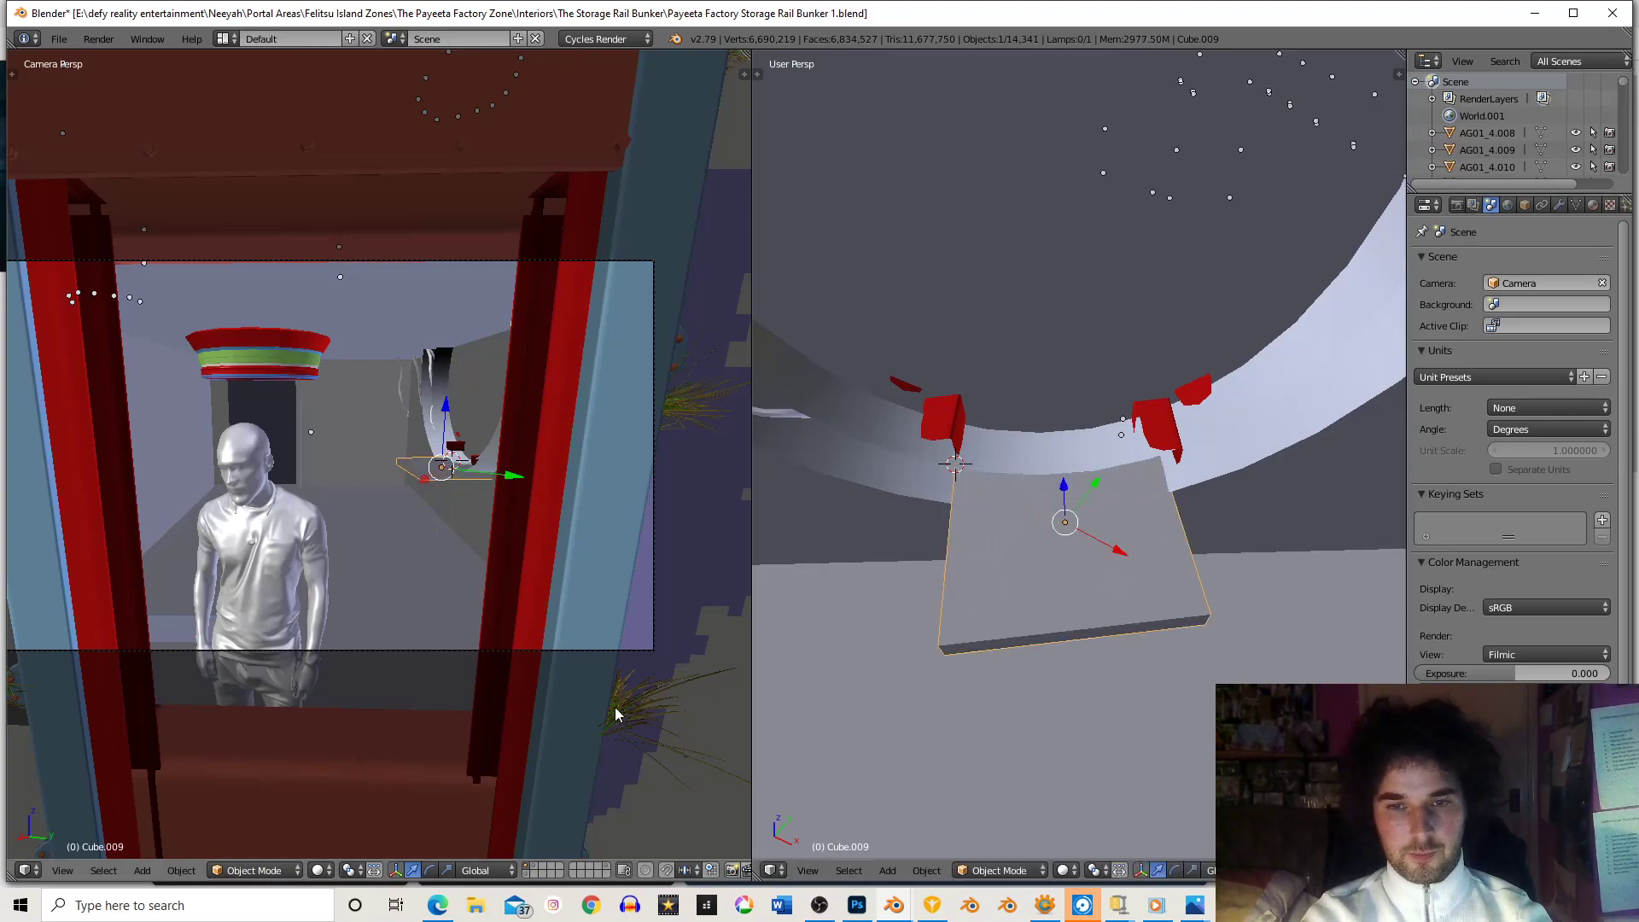
- Adjust the platform's thickness along Z and enlarge the whole platform beneath the curved rail
key(s)
key(z)
click(1279, 536)
scroll(1199, 497, down, 3)
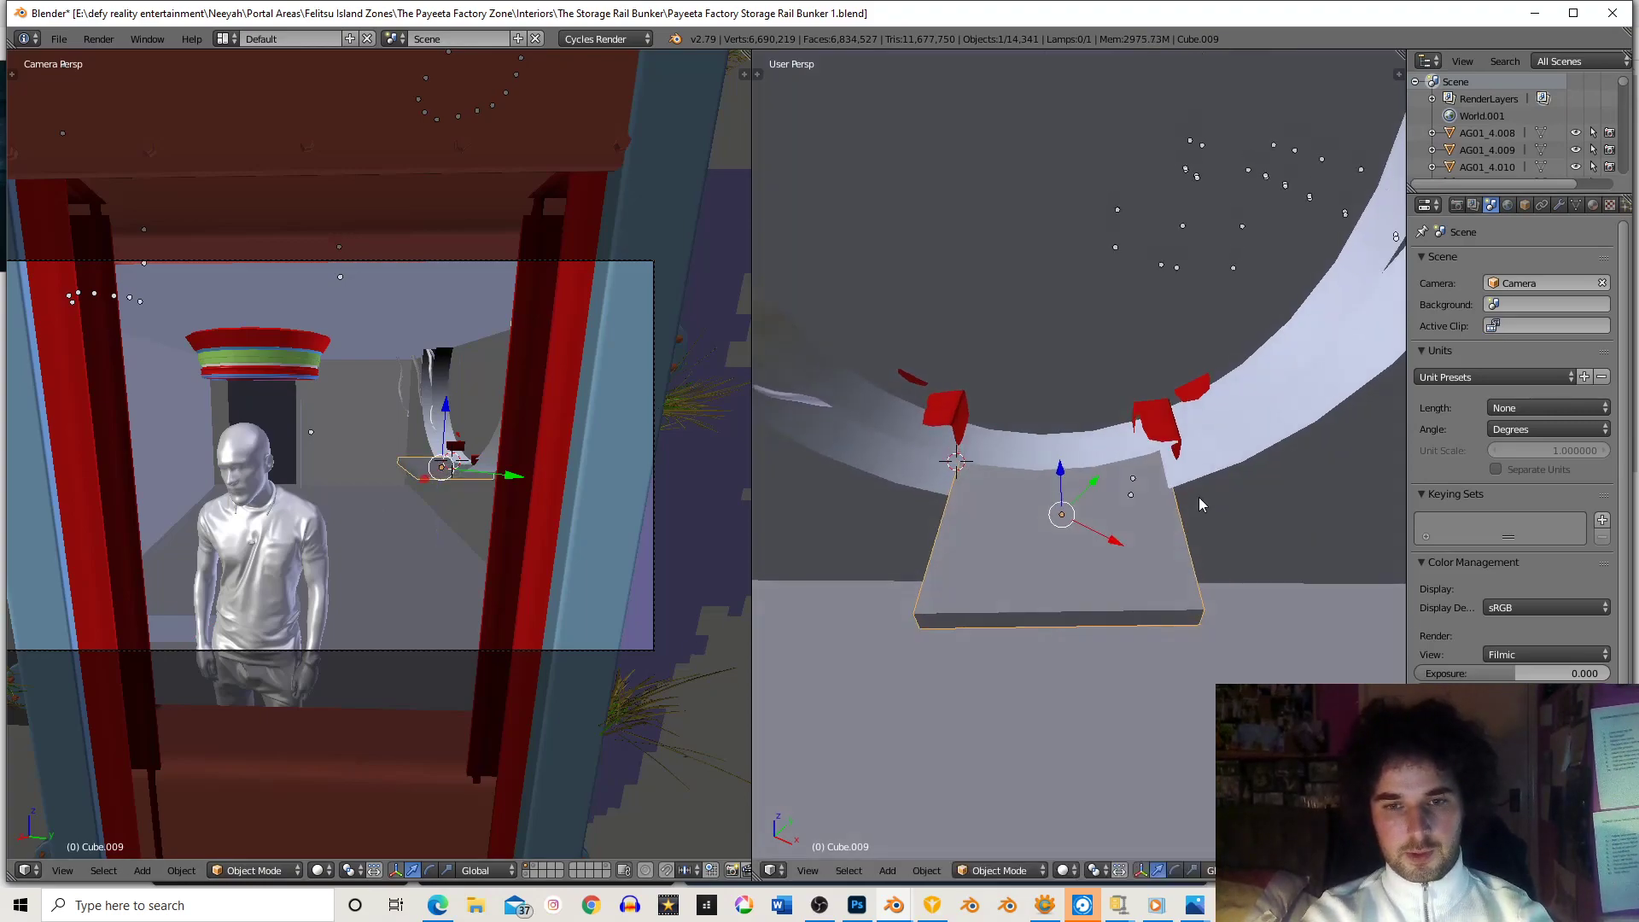
scroll(1190, 425, up, 2)
key(s)
click(1248, 421)
- Make the platform thinner along Z and raise it to the base of the curved rail
scroll(1248, 421, down, 3)
middle_drag(1242, 421, 1200, 508)
key(s)
key(z)
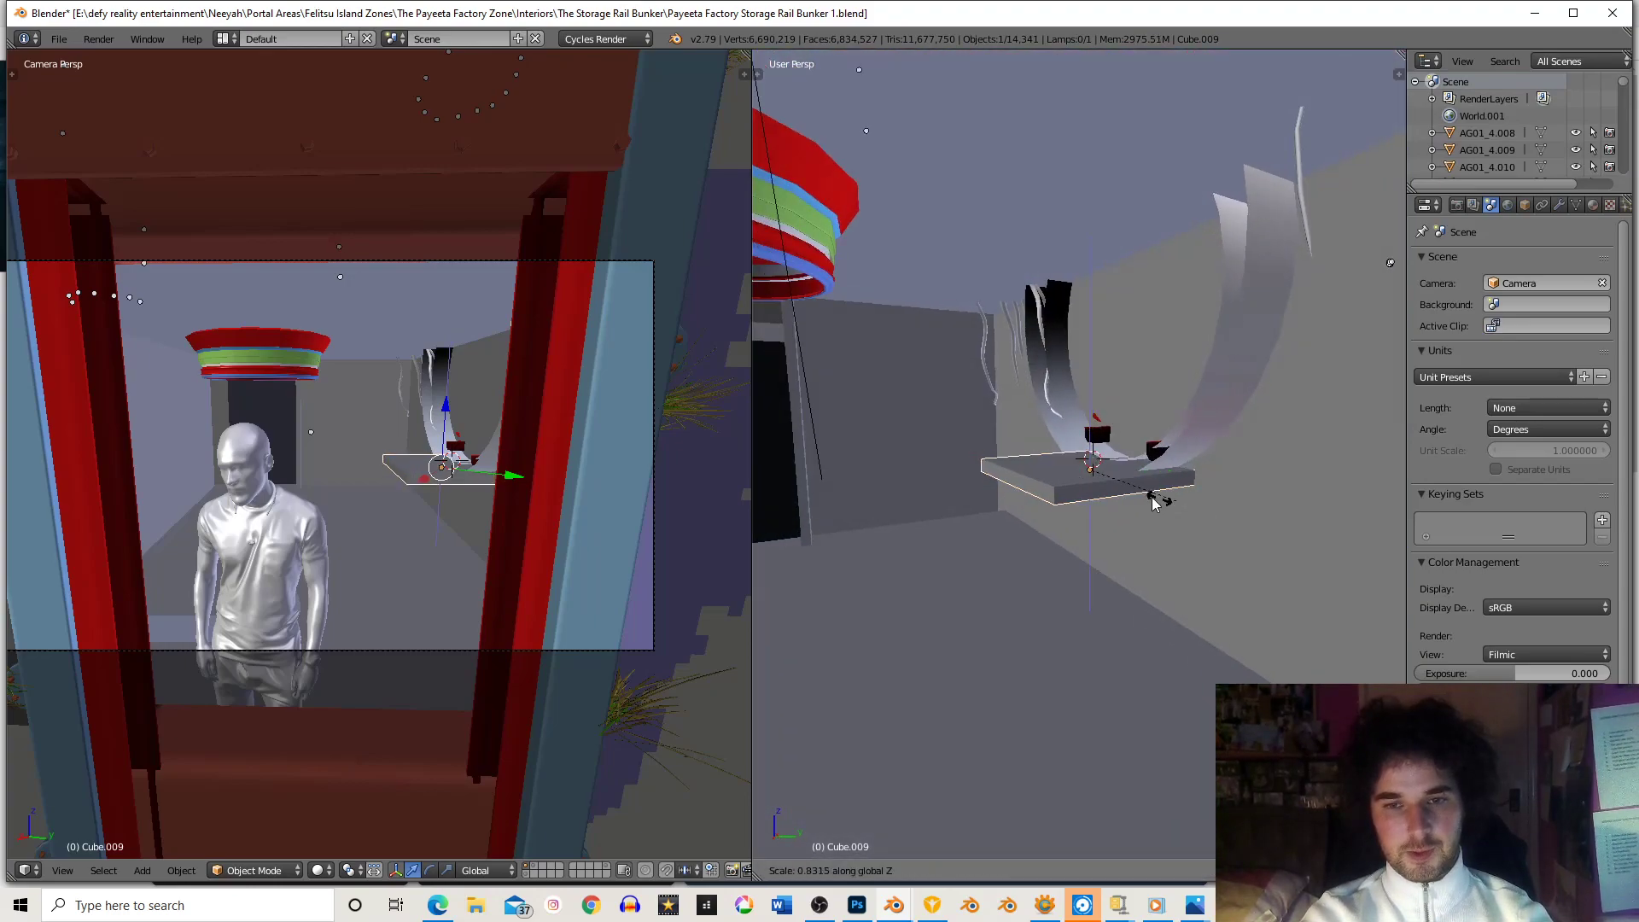
click(1144, 504)
scroll(1144, 503, up, 2)
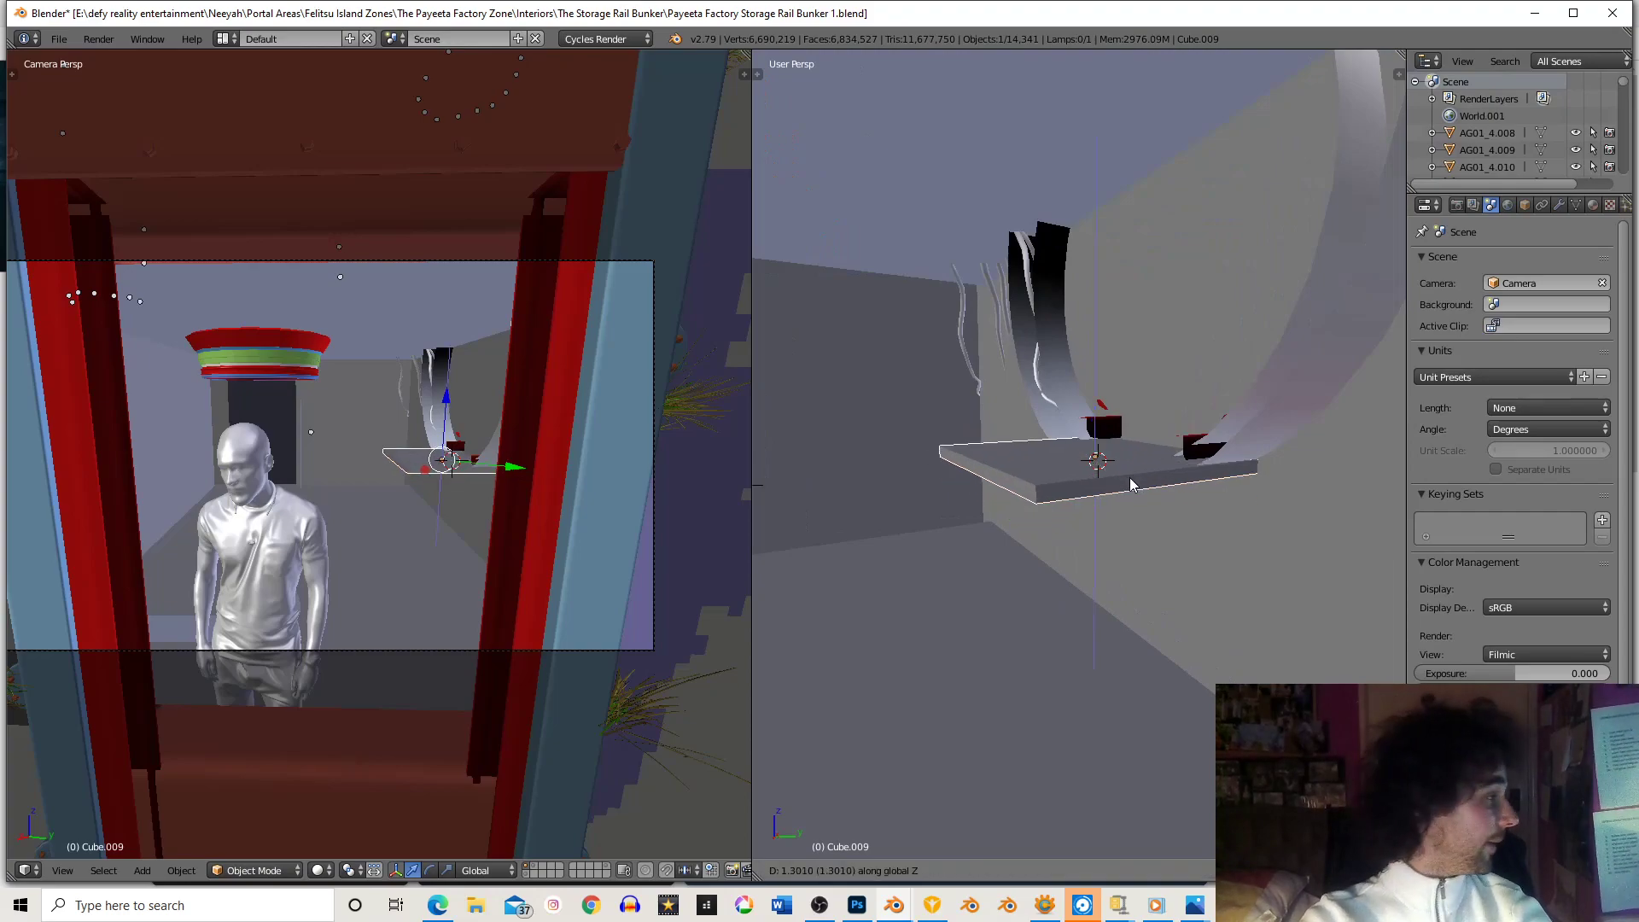
- Narrow the platform along its local X axis and shift it along global X under the curved rail
middle_drag(1190, 493, 1267, 496)
scroll(1163, 518, up, 2)
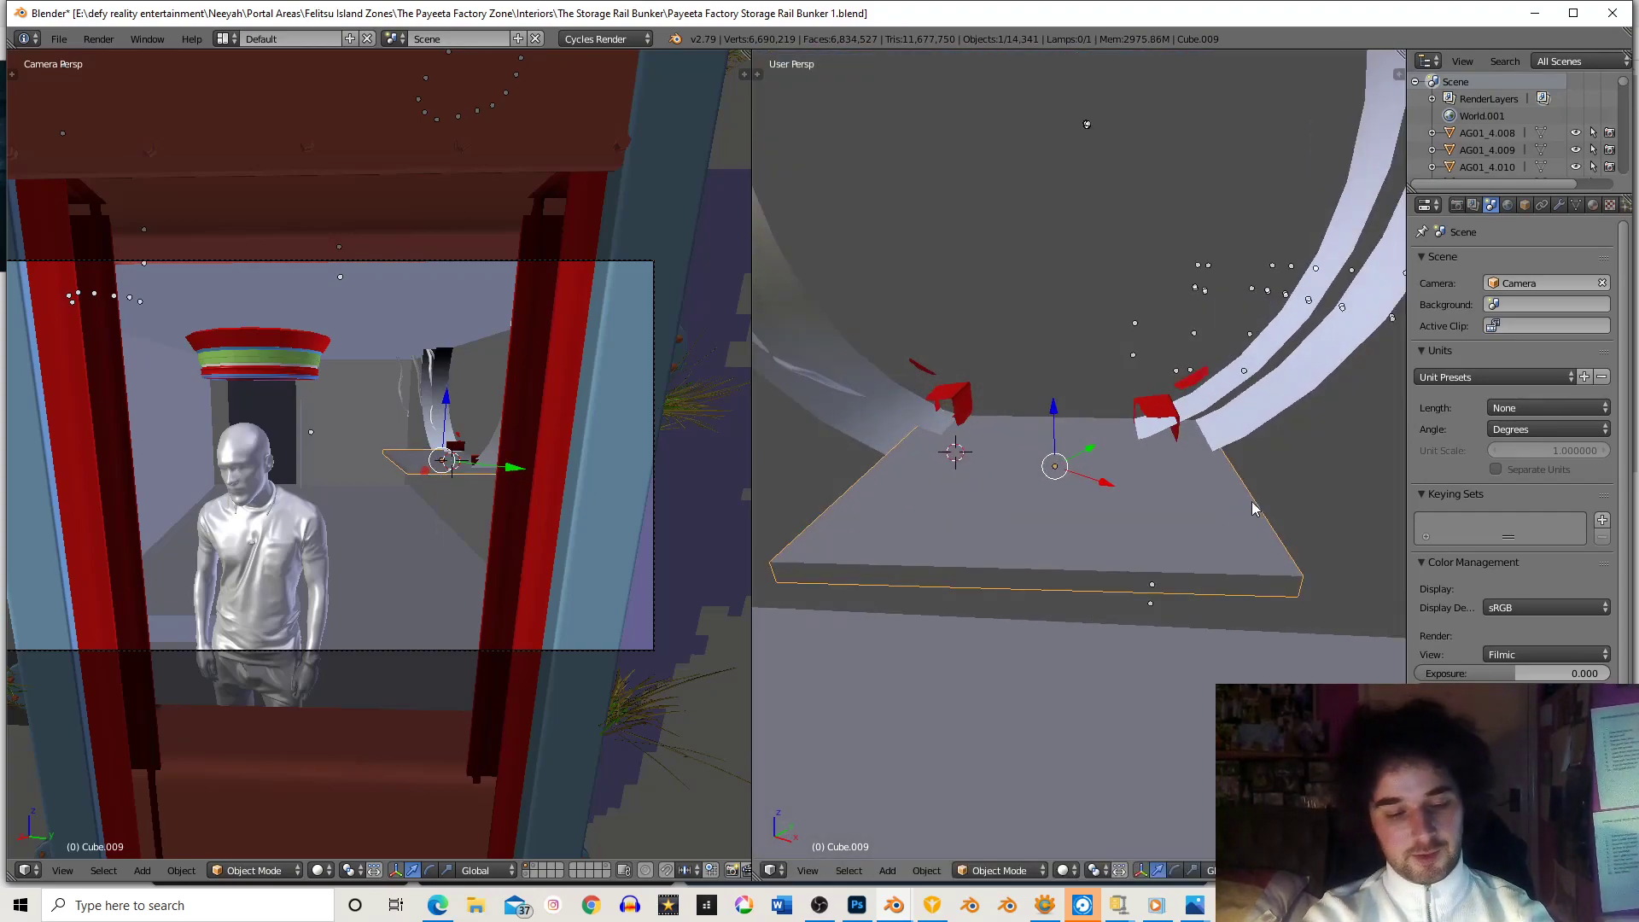
key(s)
key(x)
key(x)
click(1167, 502)
middle_drag(1166, 502, 1149, 473)
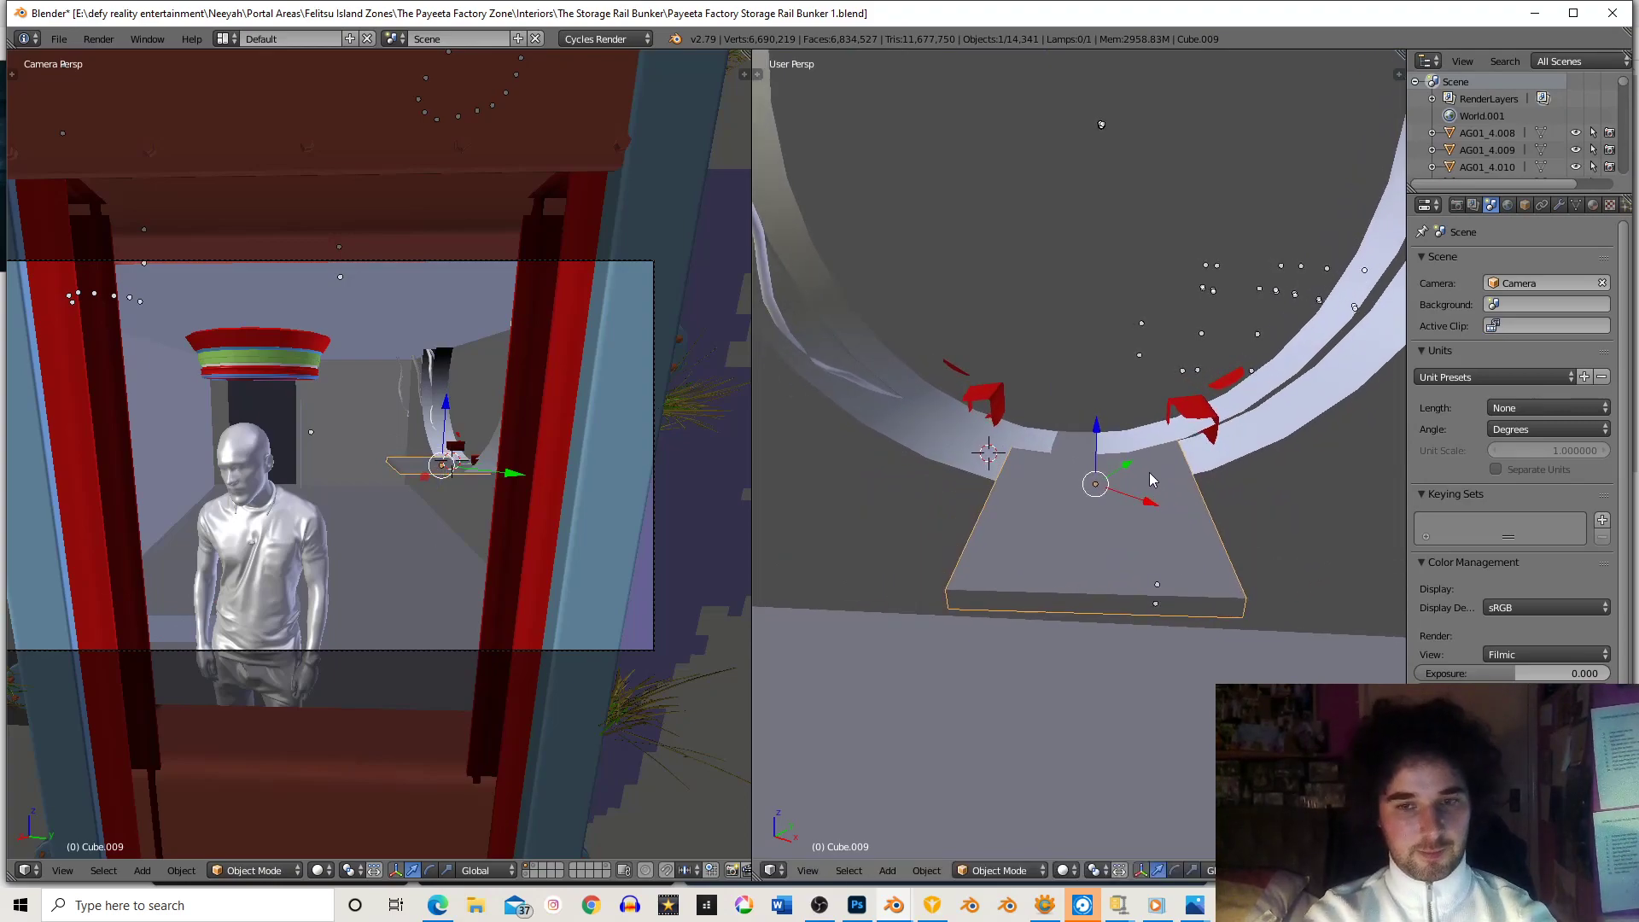
key(g)
key(Escape)
key(g)
key(x)
click(1118, 473)
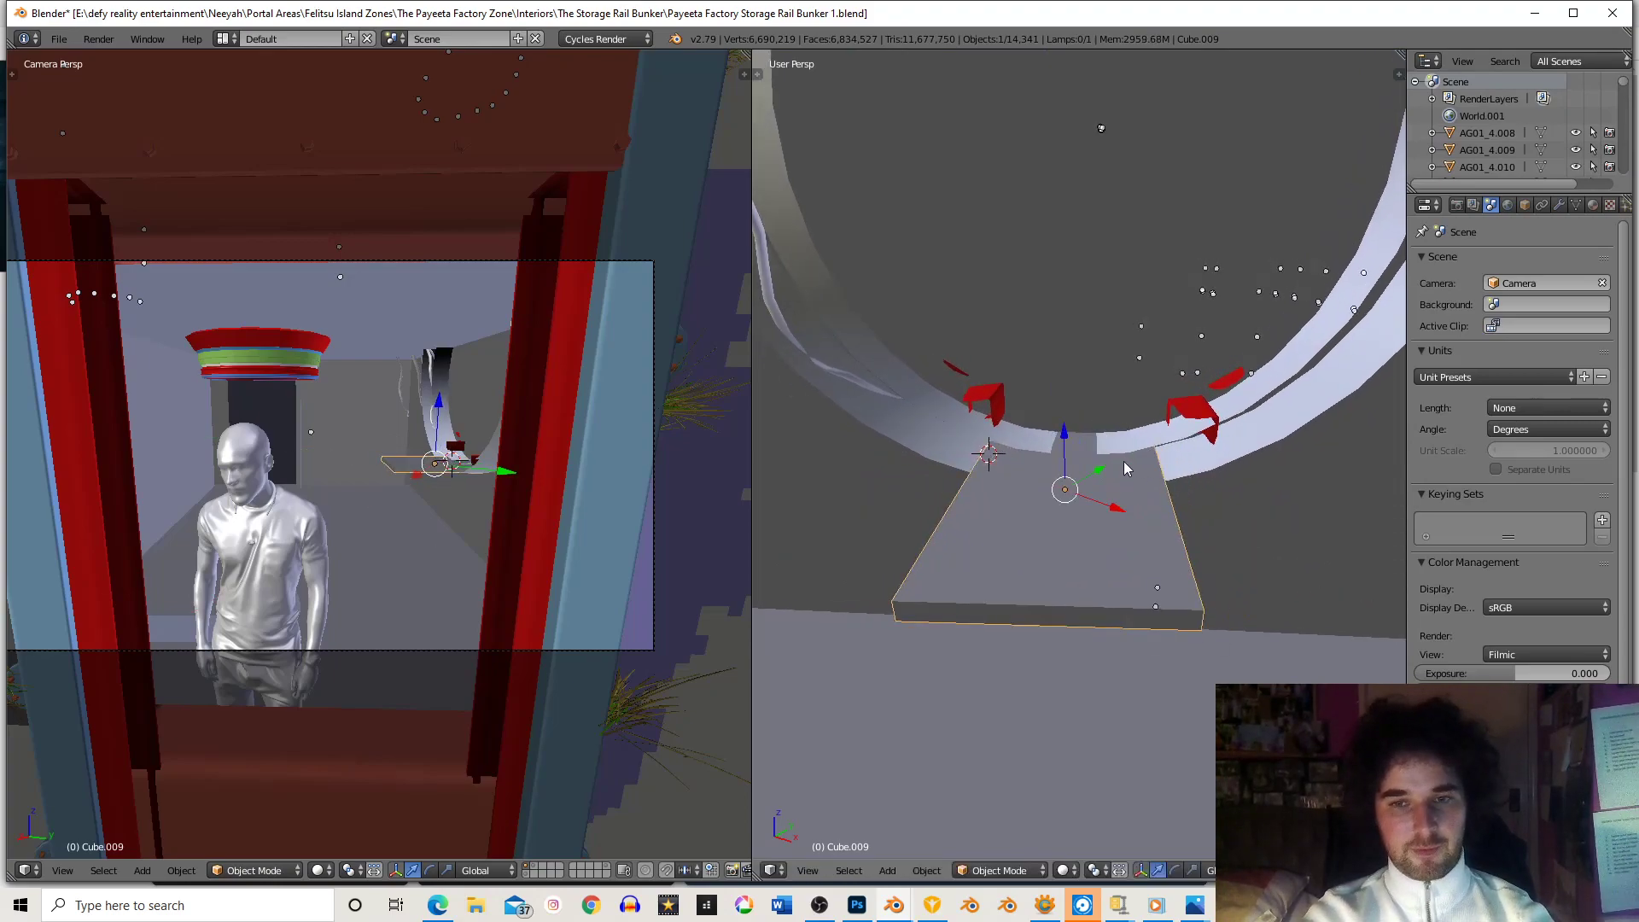
- Widen the platform along the X axis by a factor of about 1.24
scroll(1127, 461, down, 4)
key(s)
key(x)
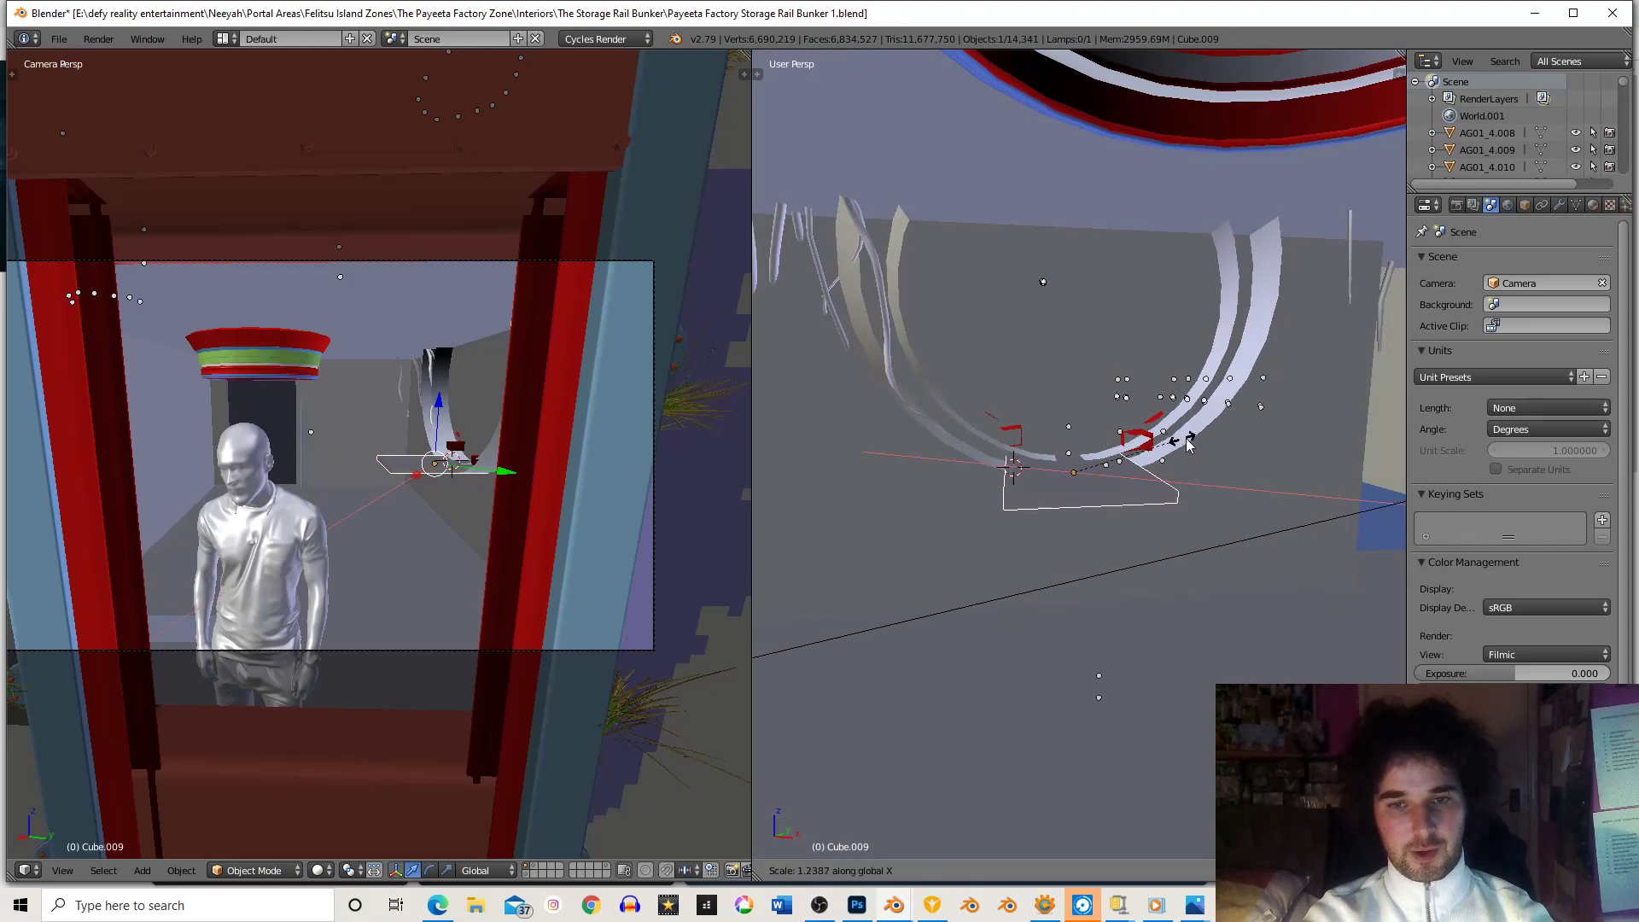
click(1189, 444)
- Select the dark doorway recess in the back wall and open its mesh for editing
scroll(986, 487, down, 8)
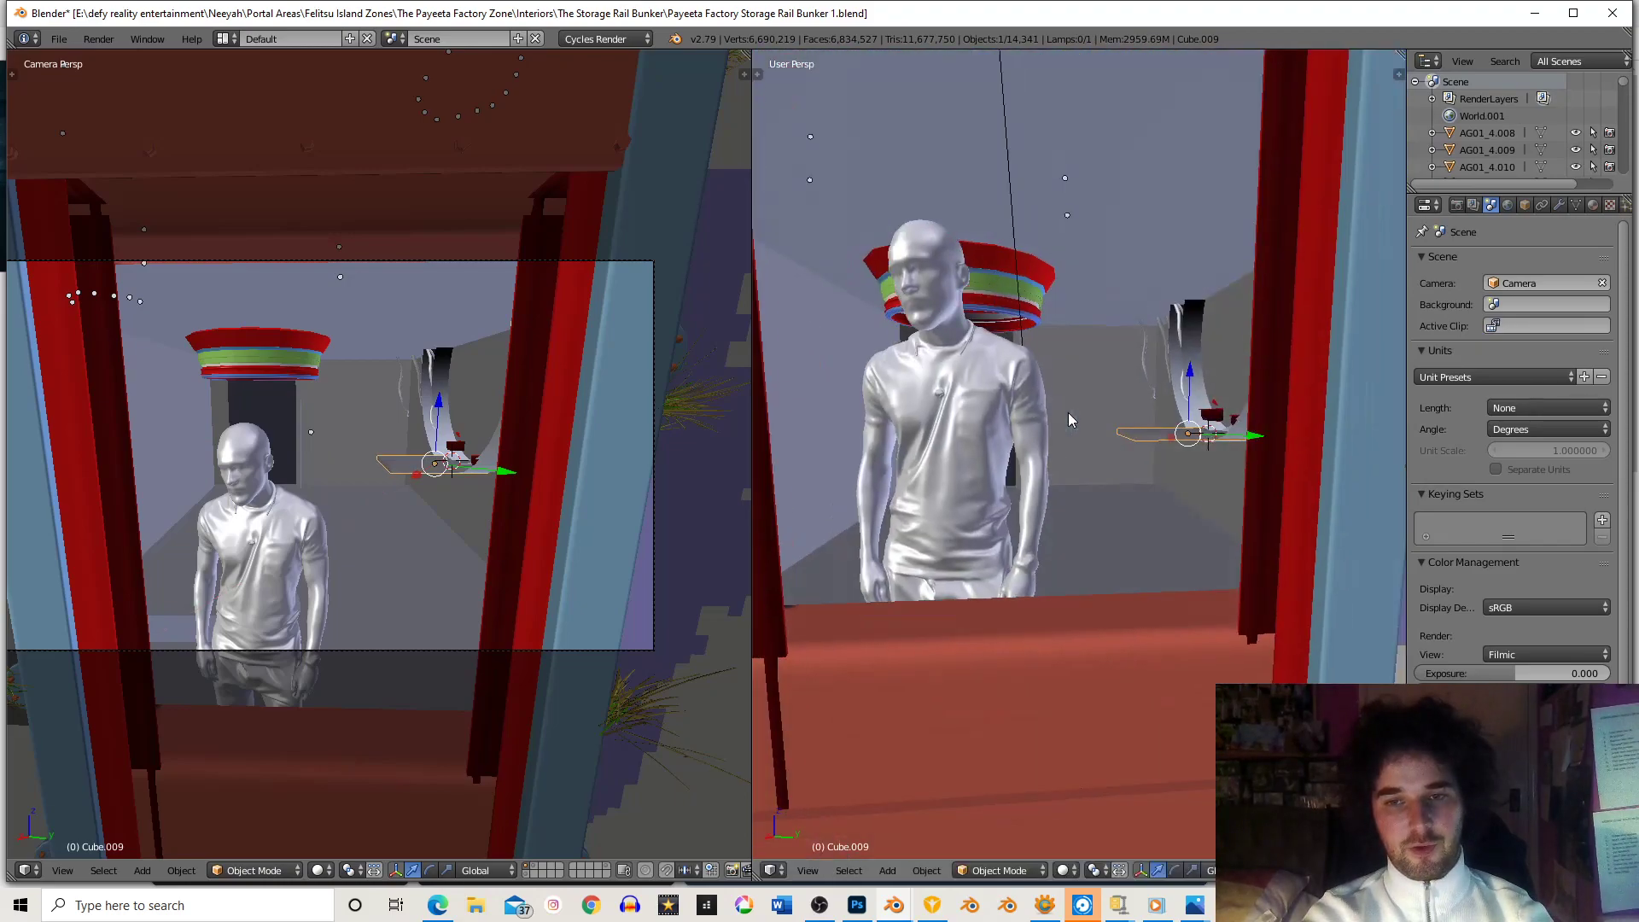
scroll(1118, 468, up, 6)
scroll(1129, 509, down, 5)
scroll(1133, 446, up, 5)
scroll(1153, 443, up, 3)
scroll(1179, 445, down, 2)
scroll(1204, 470, up, 3)
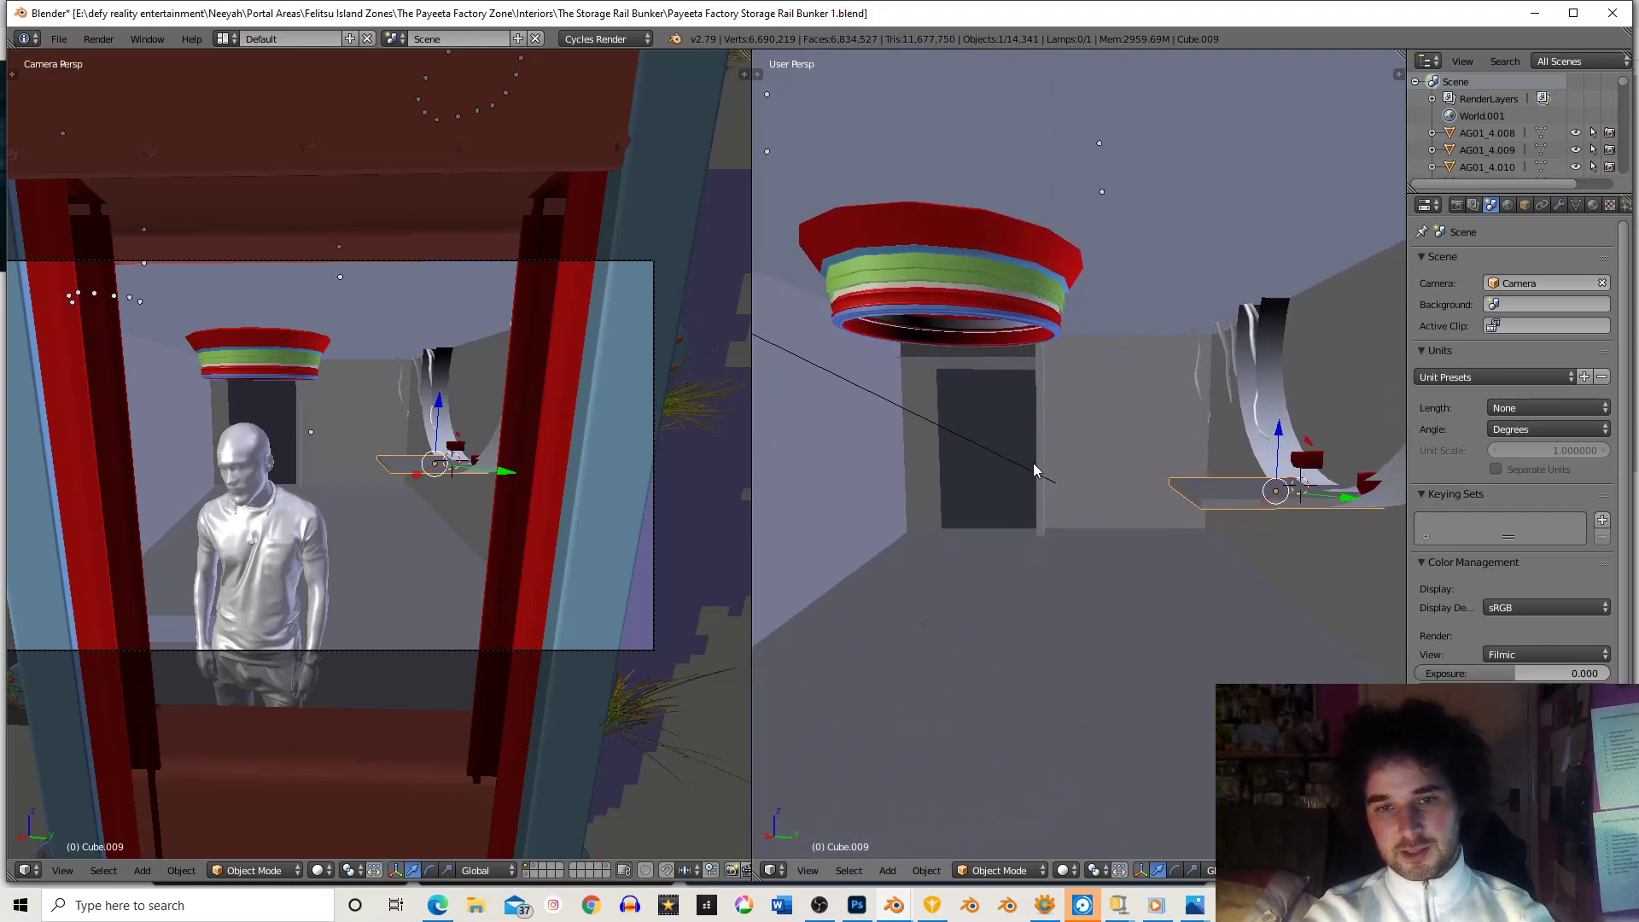
scroll(1007, 448, up, 4)
right_click(991, 412)
scroll(965, 359, up, 5)
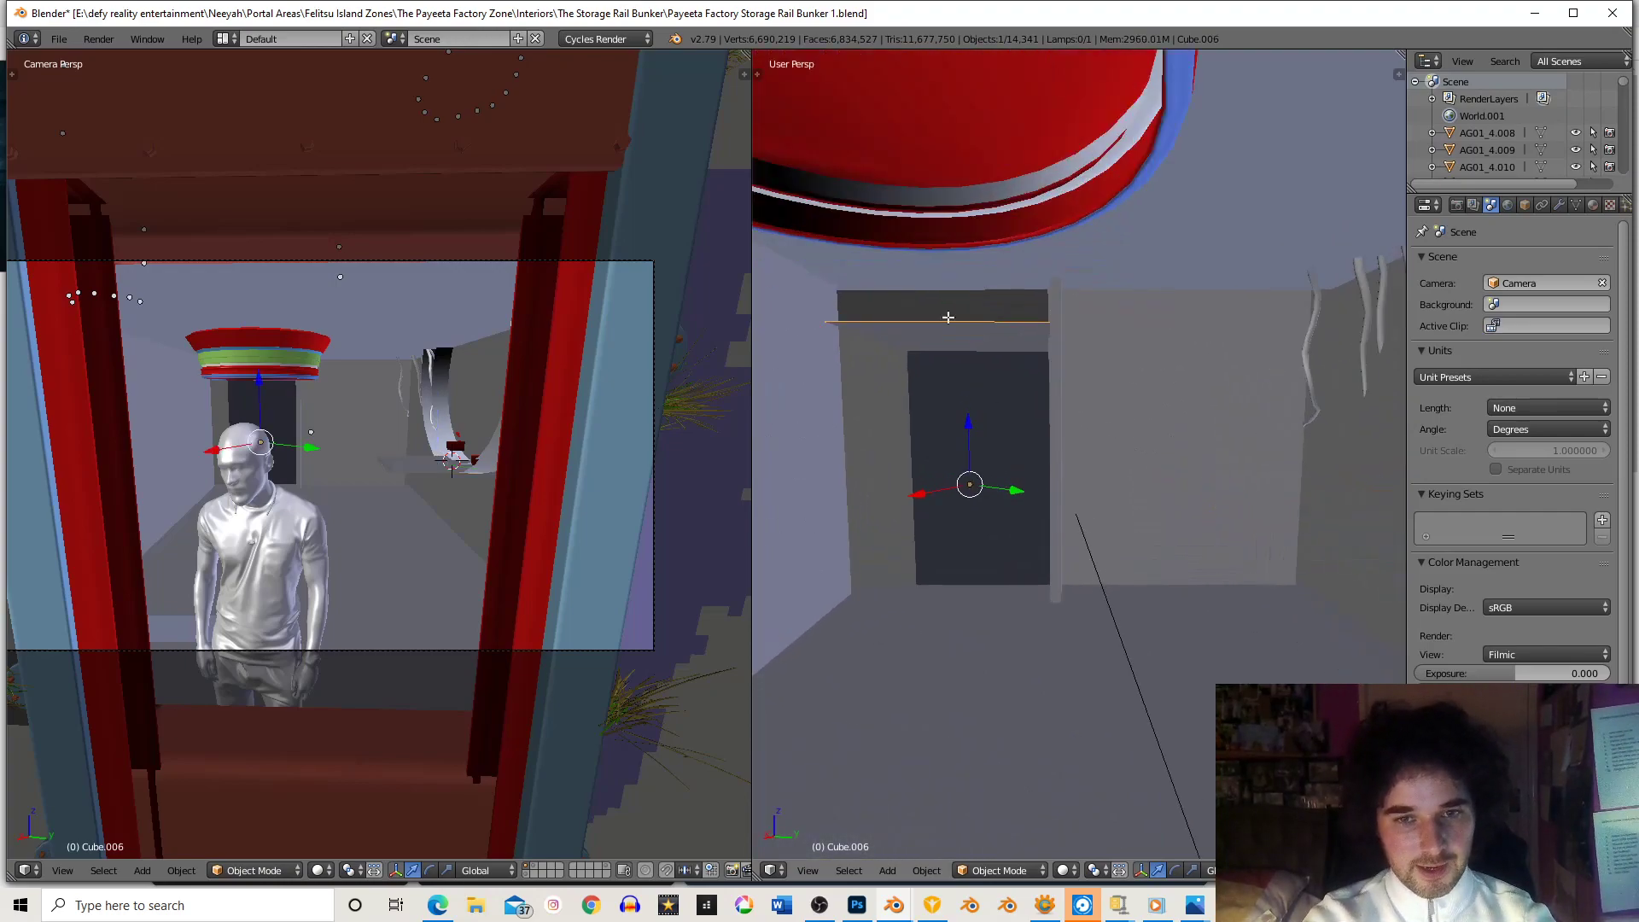
key(Tab)
scroll(955, 400, up, 3)
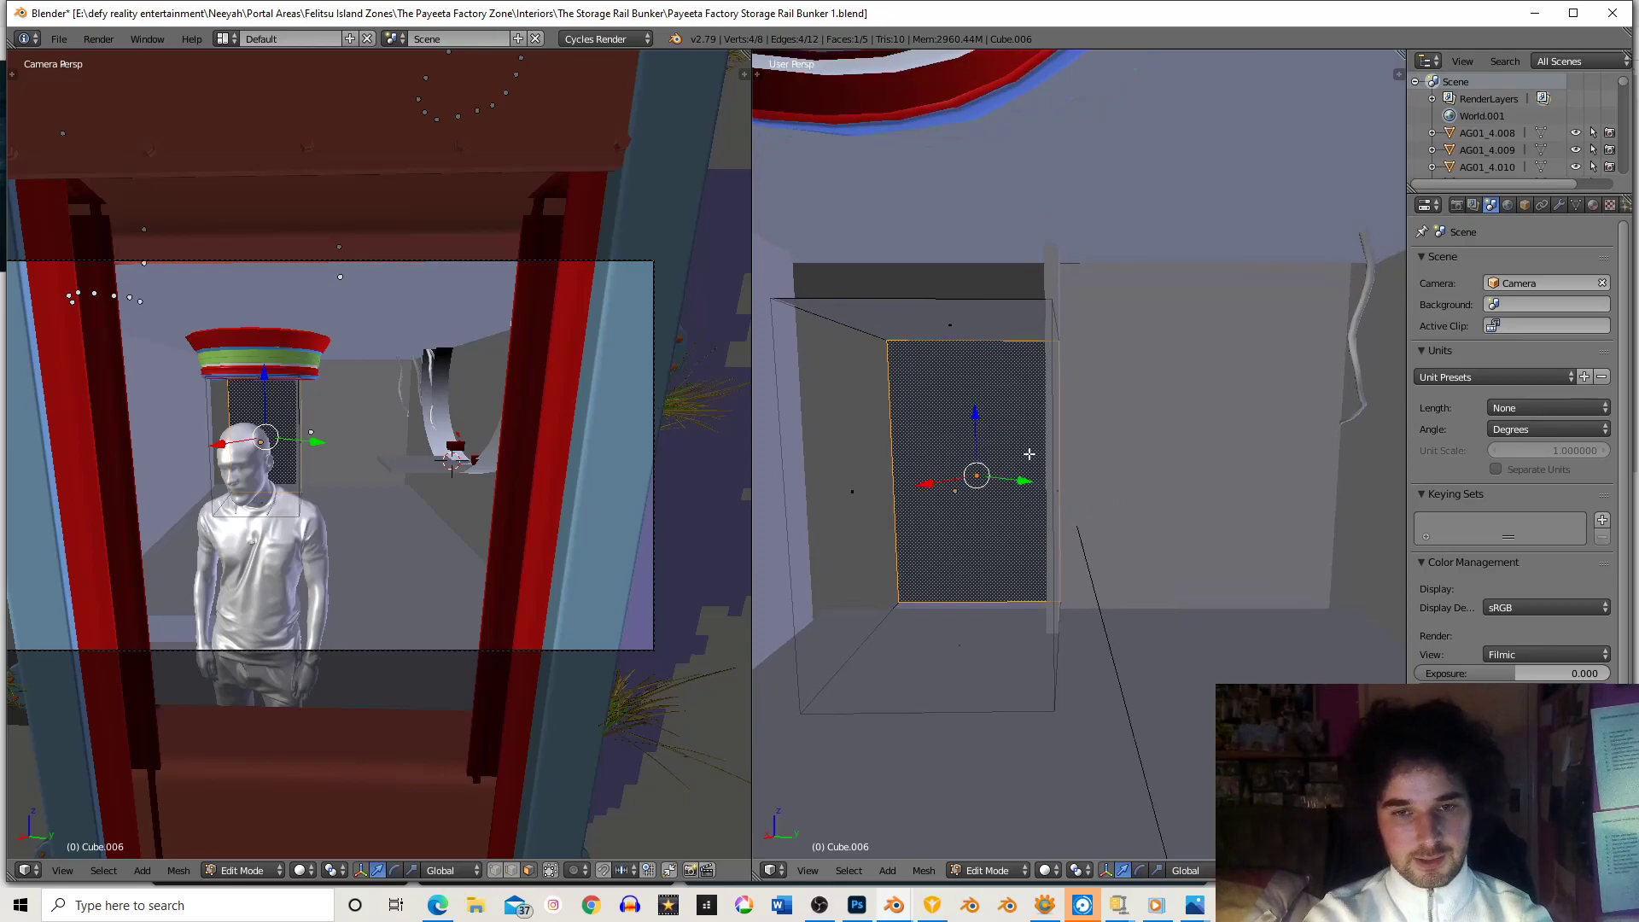
- Extrude the doorway recess's back face outward and rotate the new end slightly about Z to start a bend
key(KP_Decimal)
key(z)
scroll(939, 538, down, 4)
mouse_move(1003, 538)
middle_down()
mouse_move(1101, 512)
mouse_move(1138, 472)
mouse_move(1222, 487)
middle_up()
key(z)
key(r)
right_click(1224, 487)
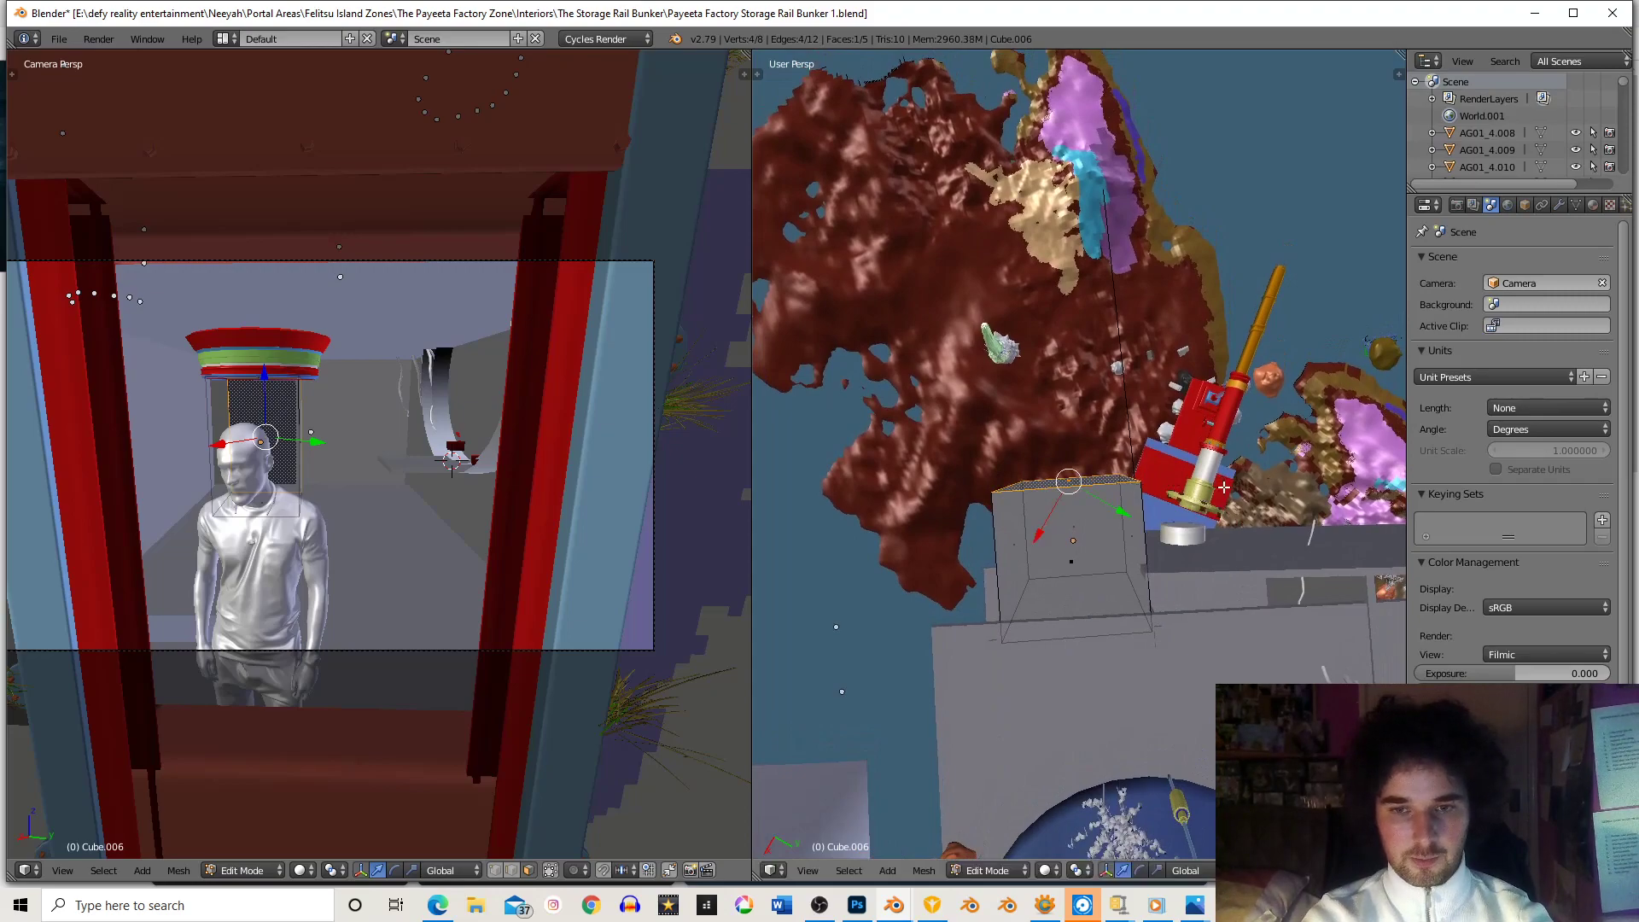
key(e)
click(1225, 448)
key(r)
key(z)
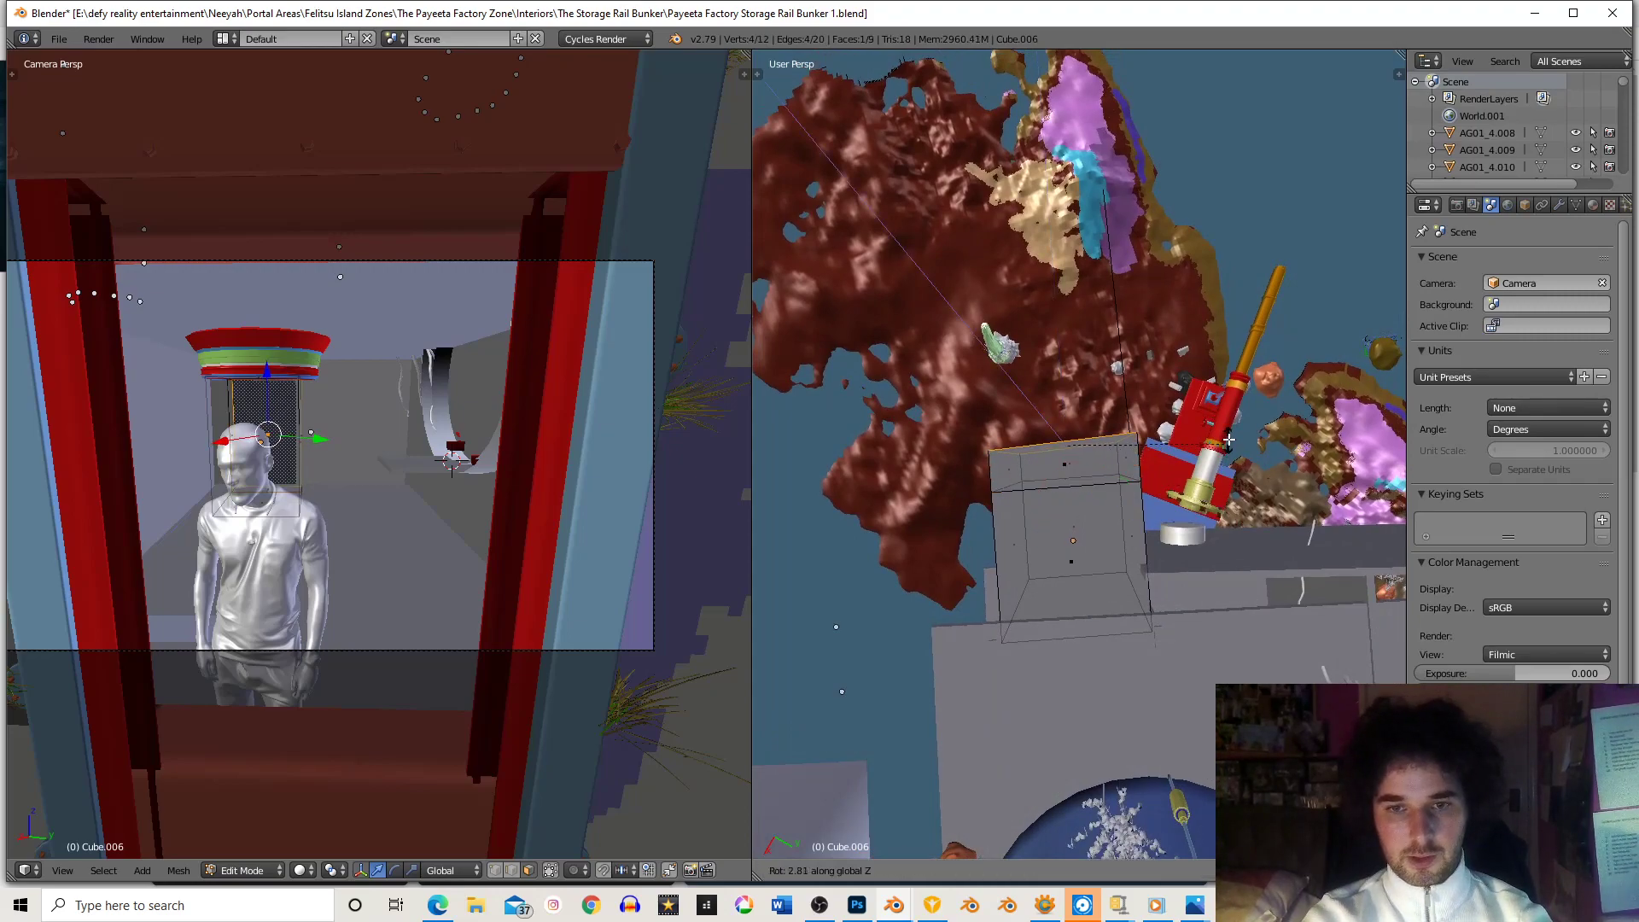
click(1233, 430)
- Extrude two more segments from the passage's open end, rotating each new end further to continue the bend
key(e)
click(1229, 399)
key(r)
key(z)
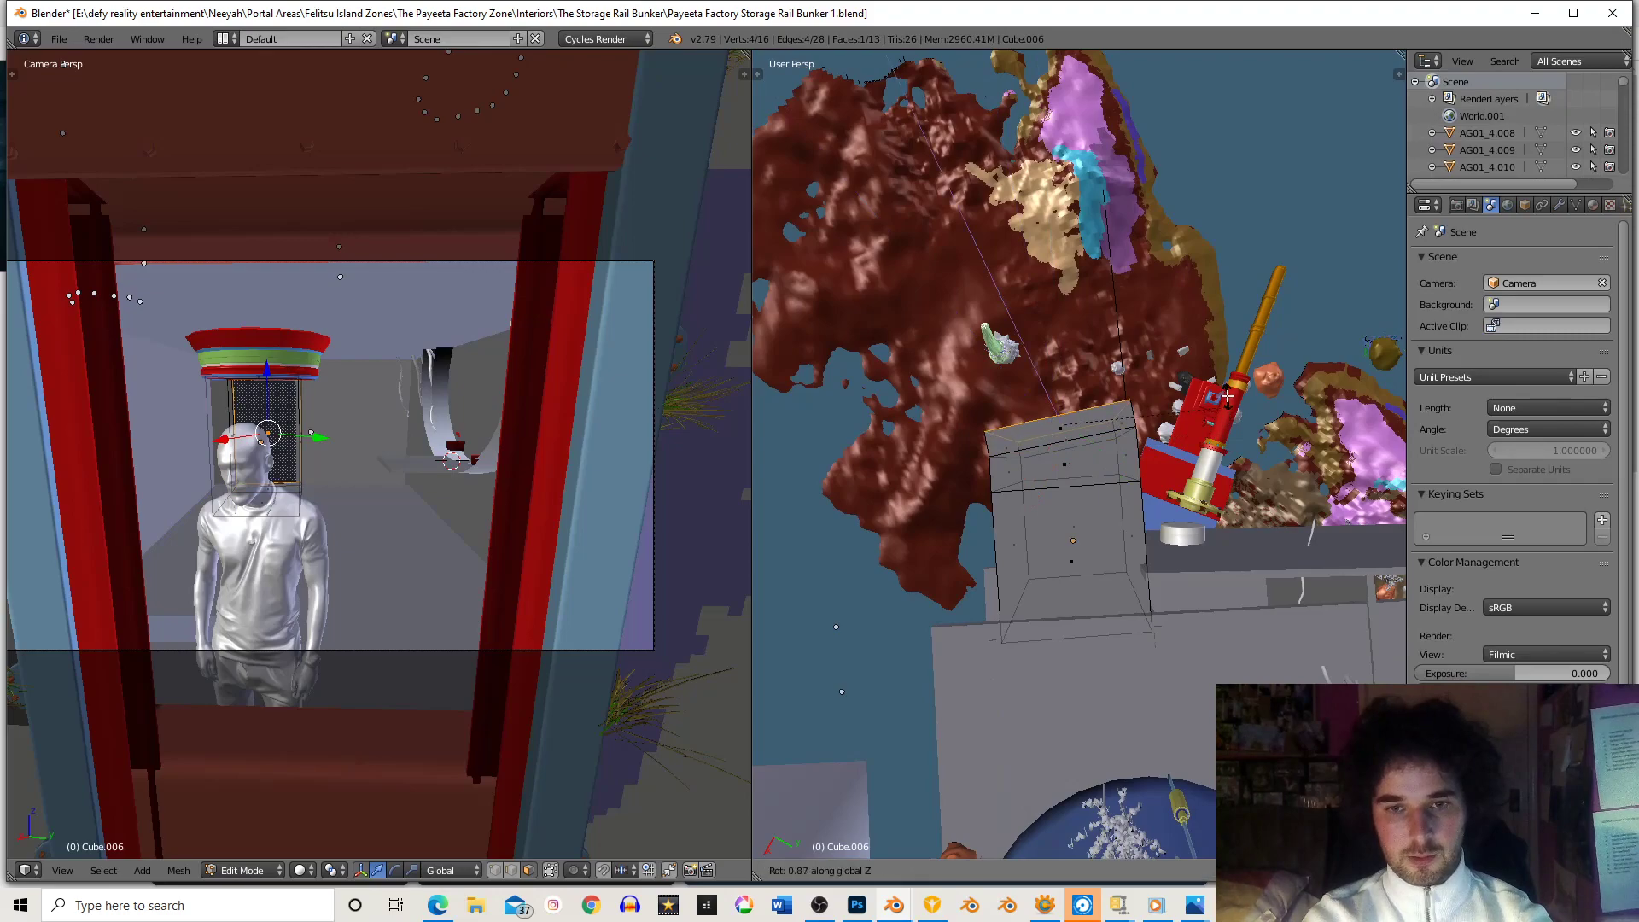
click(1226, 386)
key(e)
click(1210, 362)
key(r)
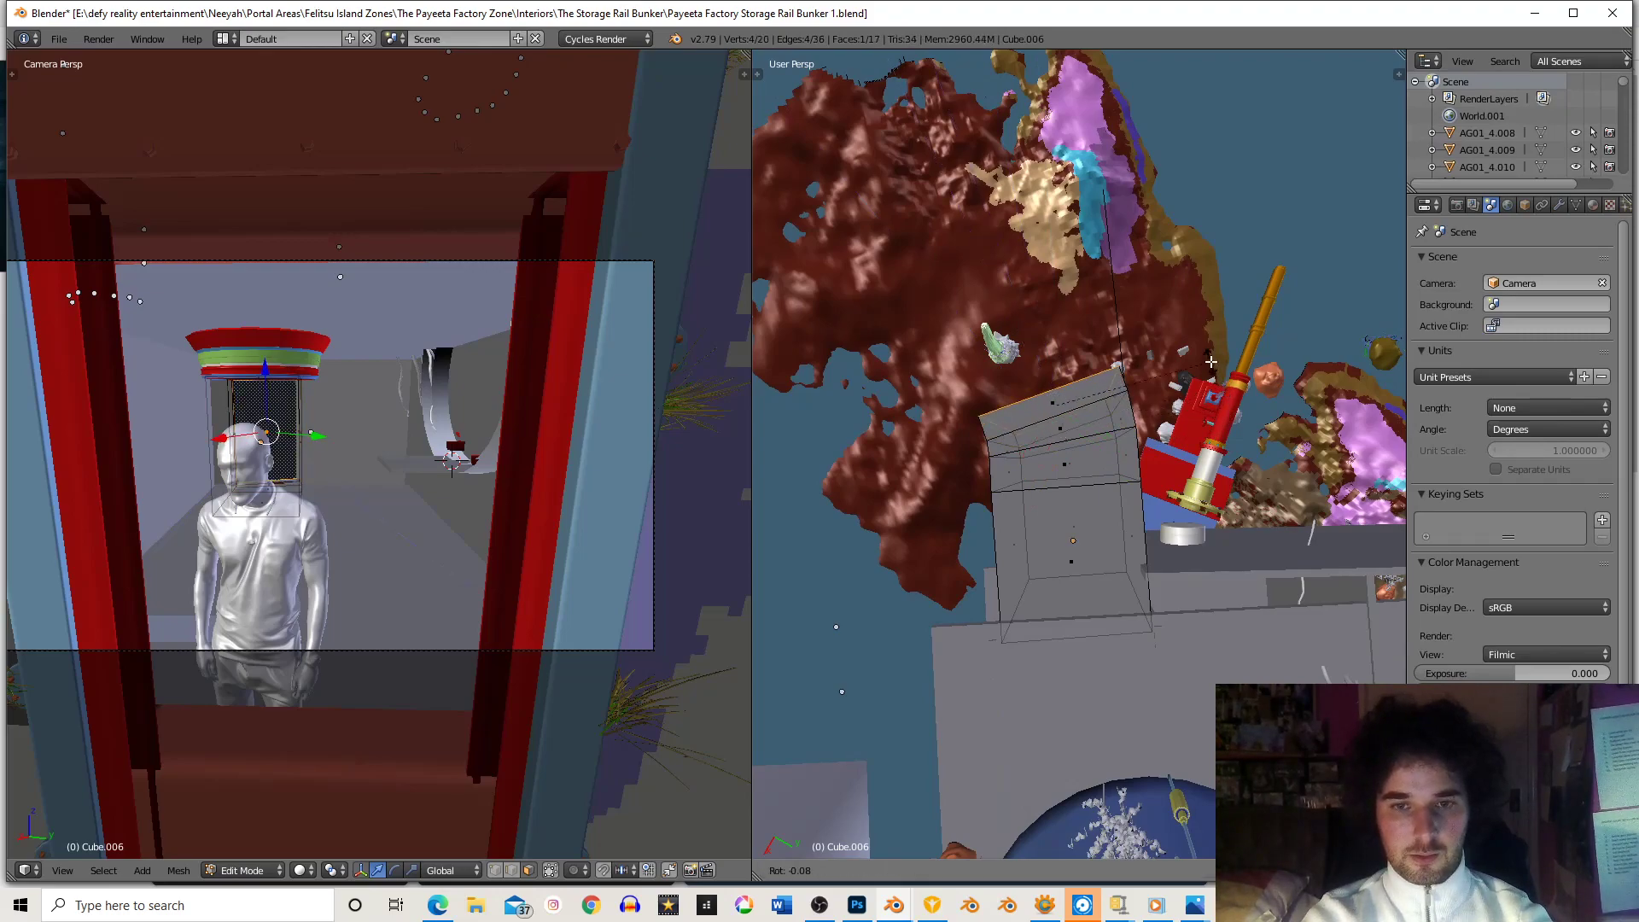
click(1199, 339)
- Add another two extruded segments to the passage, turning each new end about Z to tighten the curve
key(e)
click(1180, 309)
key(r)
key(z)
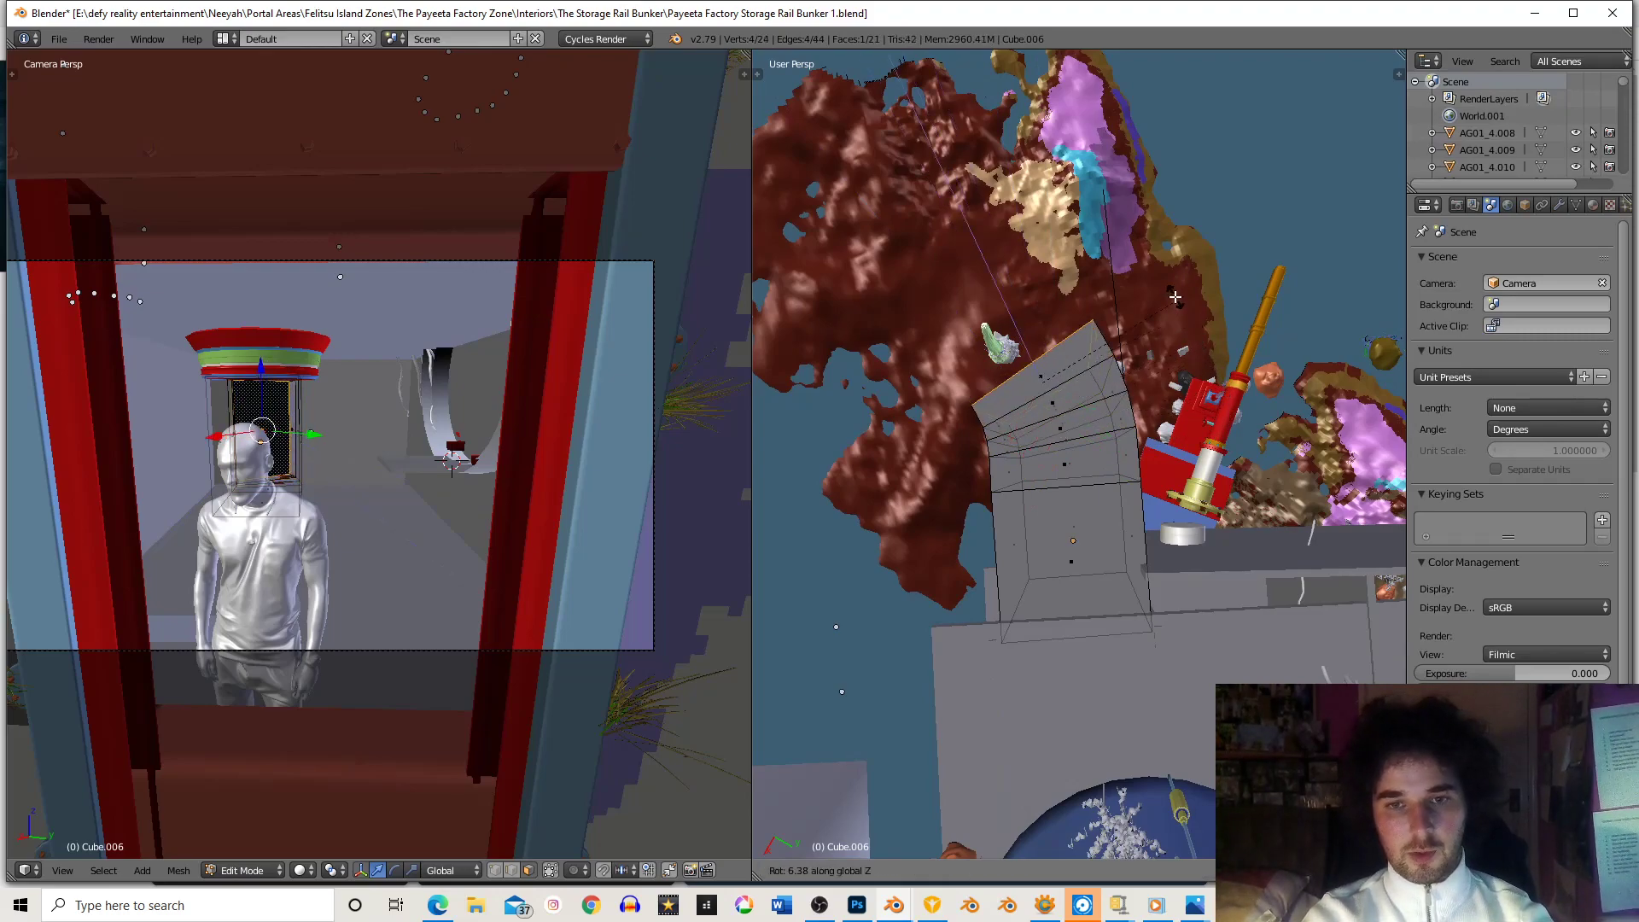
click(1173, 281)
key(e)
click(1135, 353)
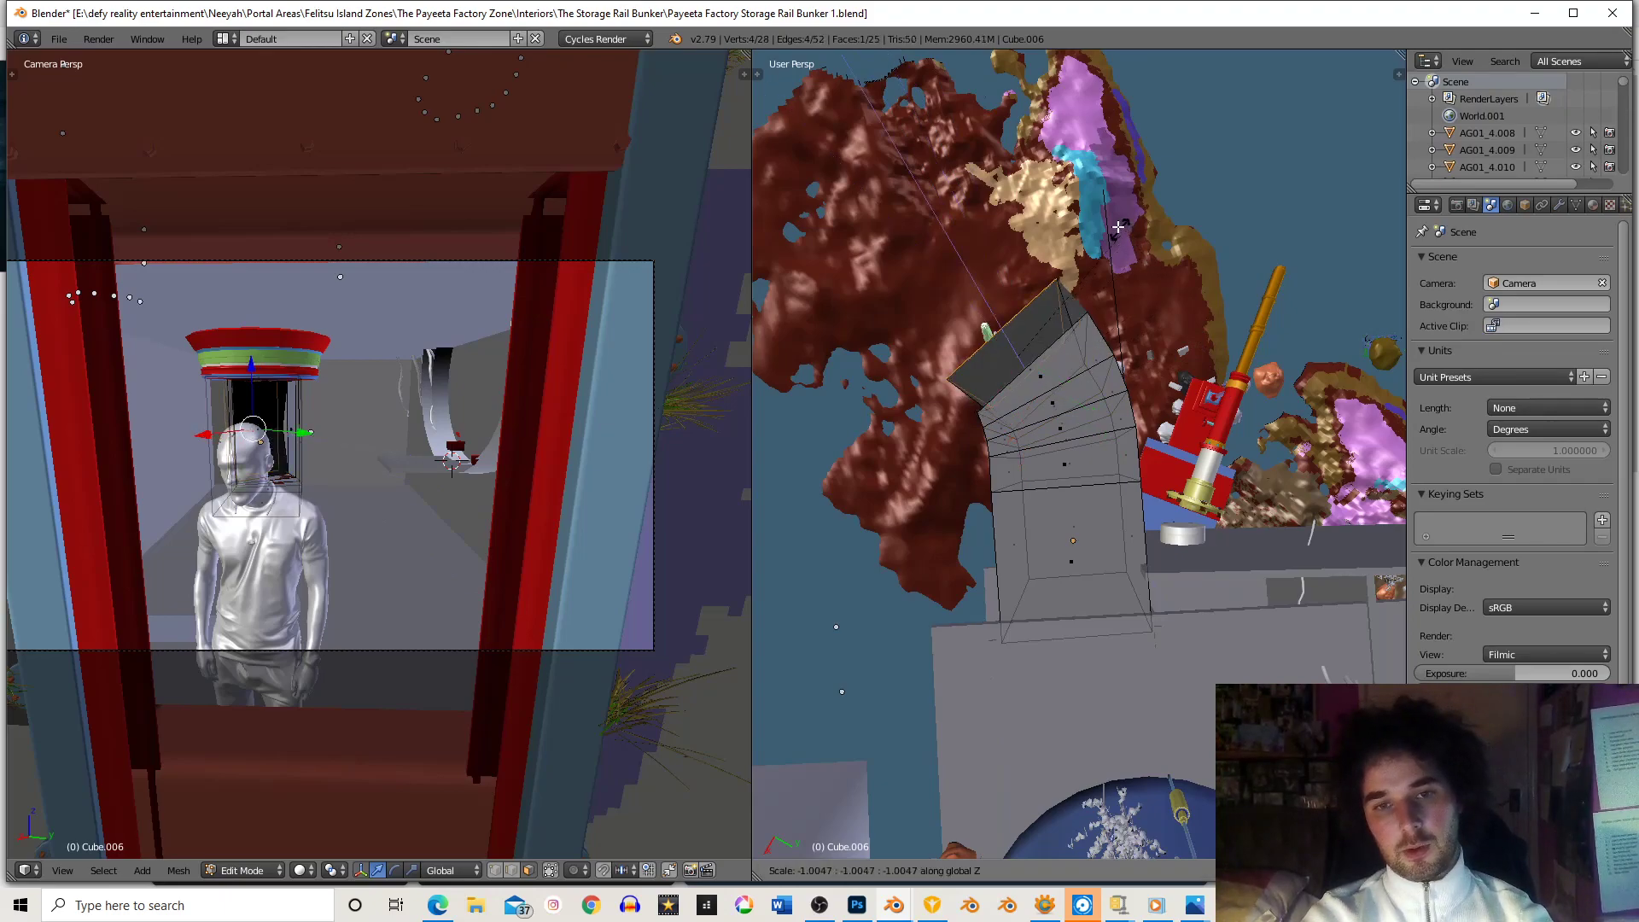
key(r)
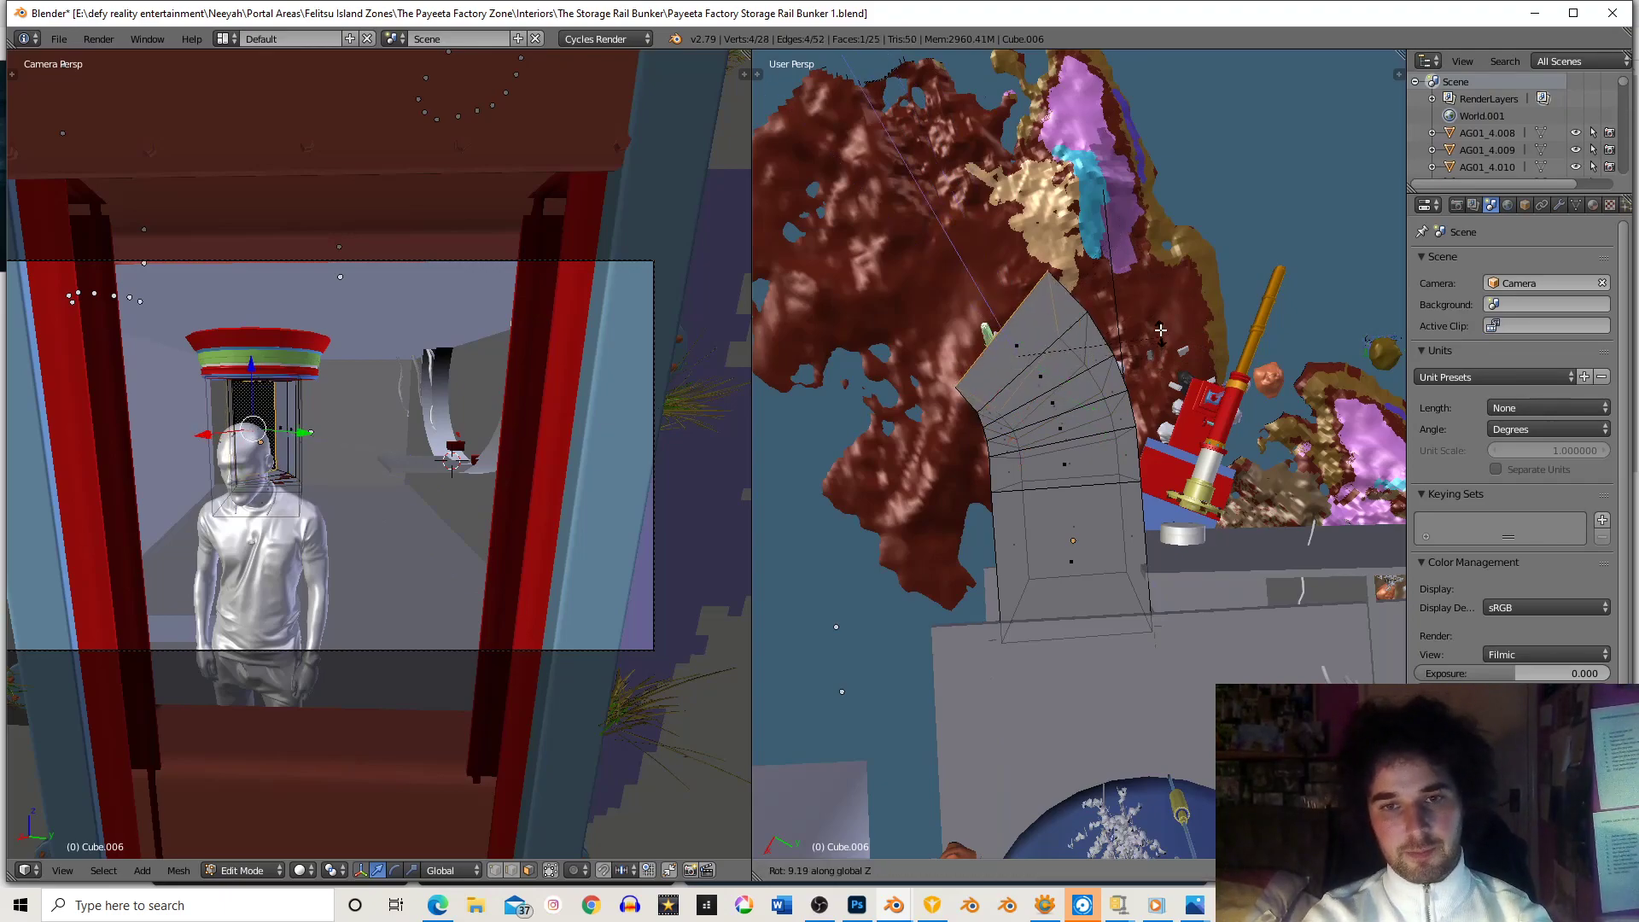
click(1162, 330)
- Extrude and rotate one more bend segment, extrude the passage's final stretch outward, and finish editing the mesh
key(e)
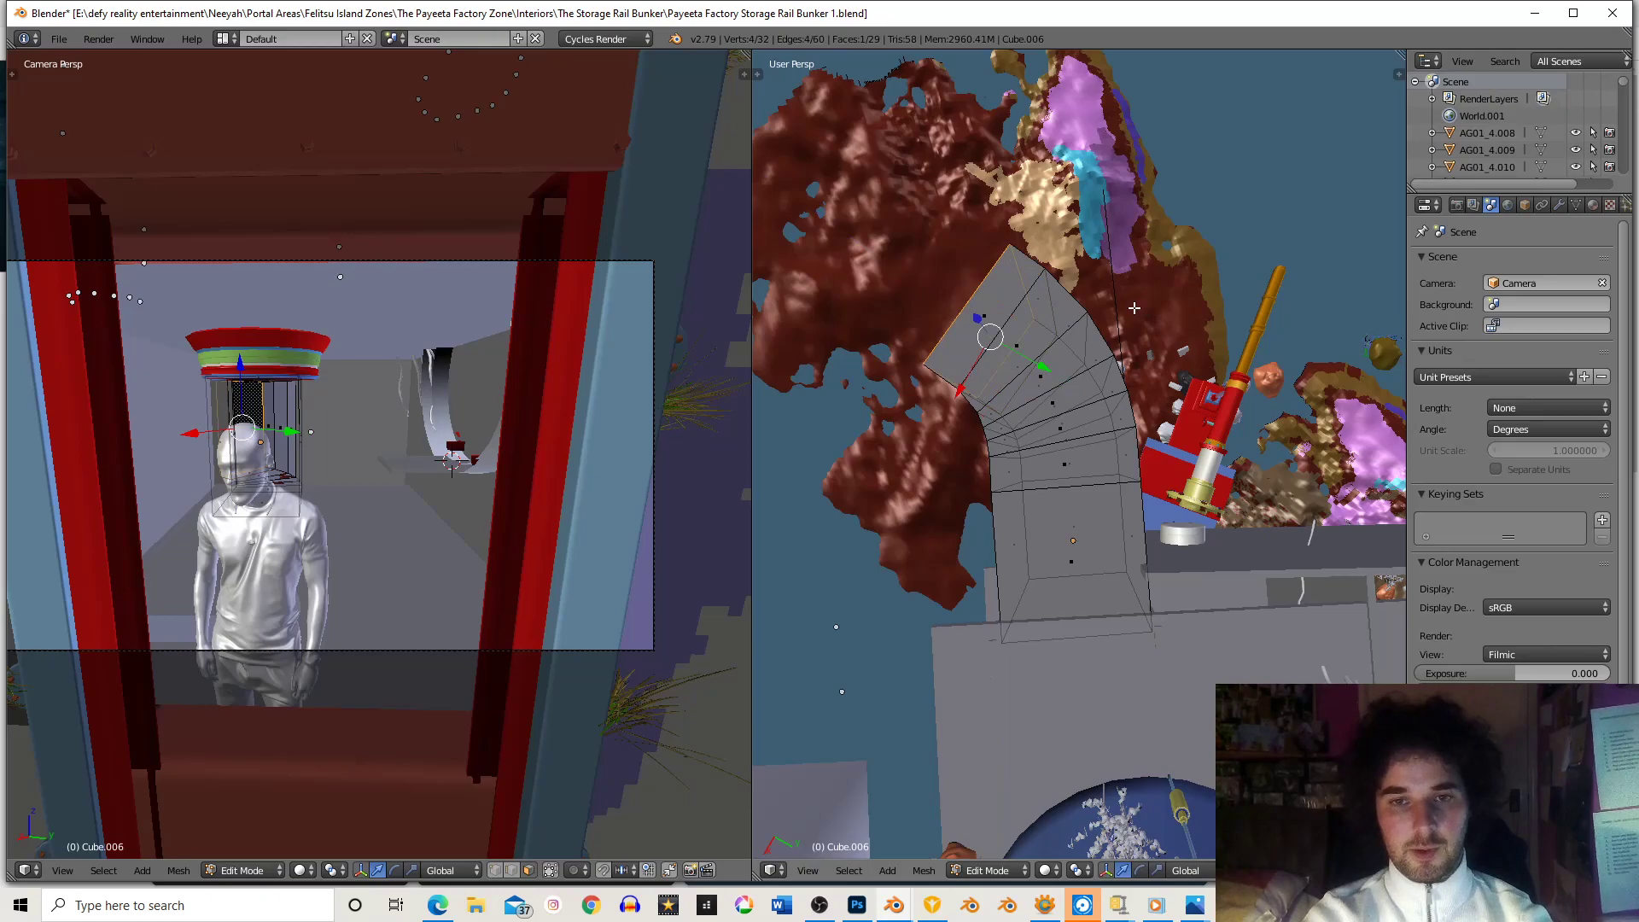
click(1080, 249)
key(r)
key(z)
click(1046, 212)
key(e)
click(880, 220)
key(Tab)
- Move the silver human figure back along global X so it stands in front of the back doorway
middle_drag(1043, 399, 1158, 436)
scroll(1118, 357, up, 2)
scroll(1155, 439, up, 2)
scroll(1150, 407, down, 4)
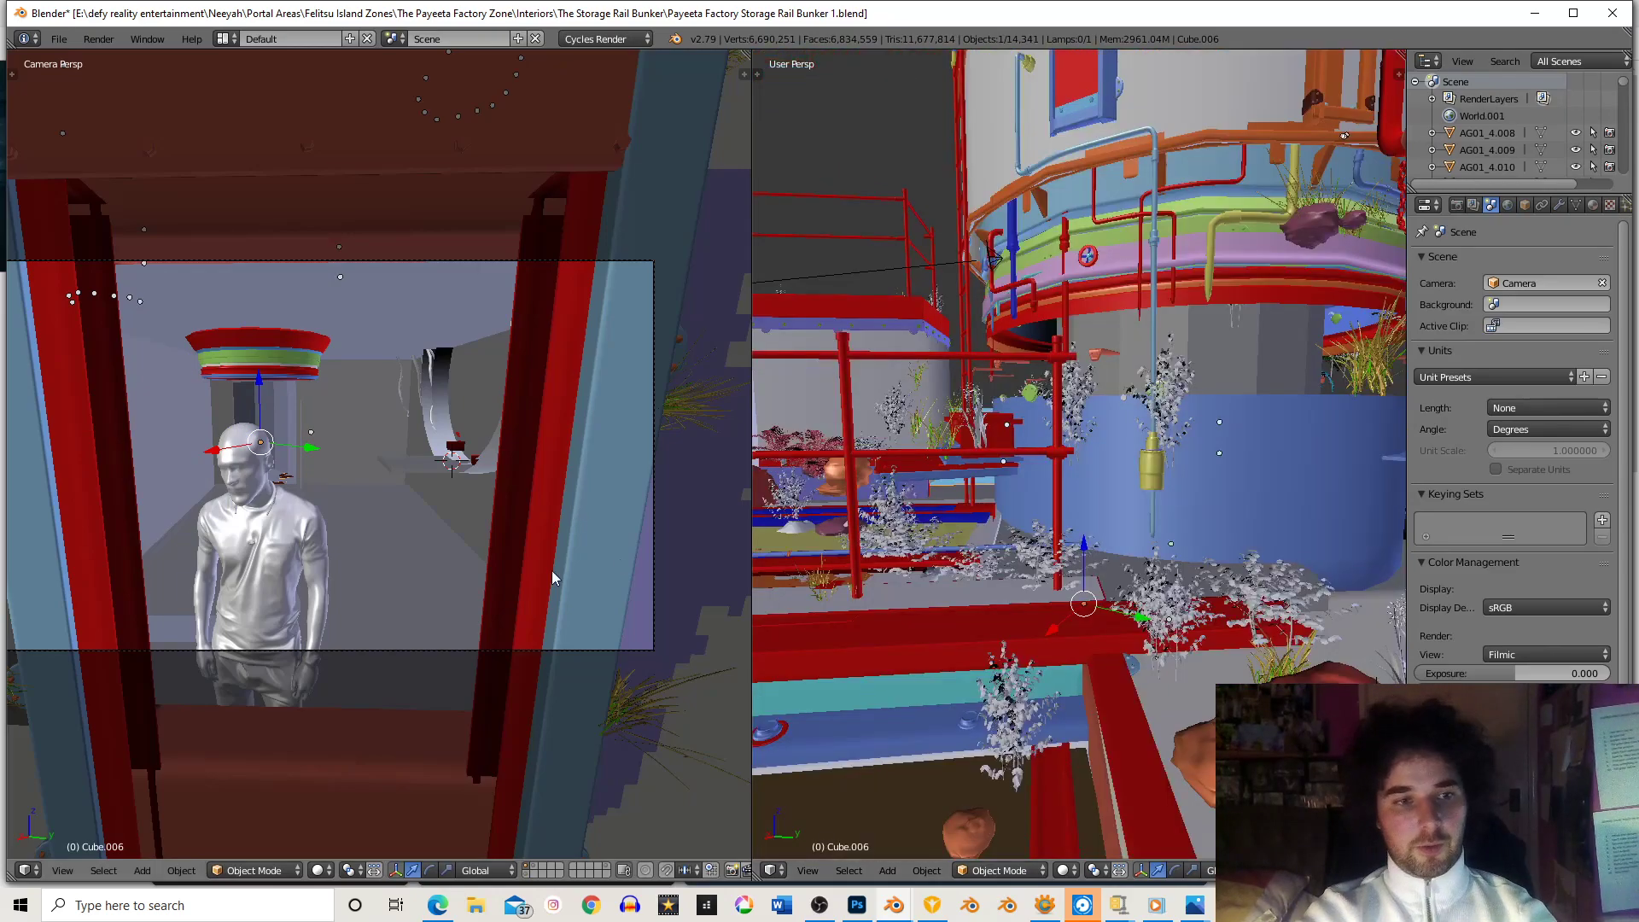
scroll(514, 540, up, 3)
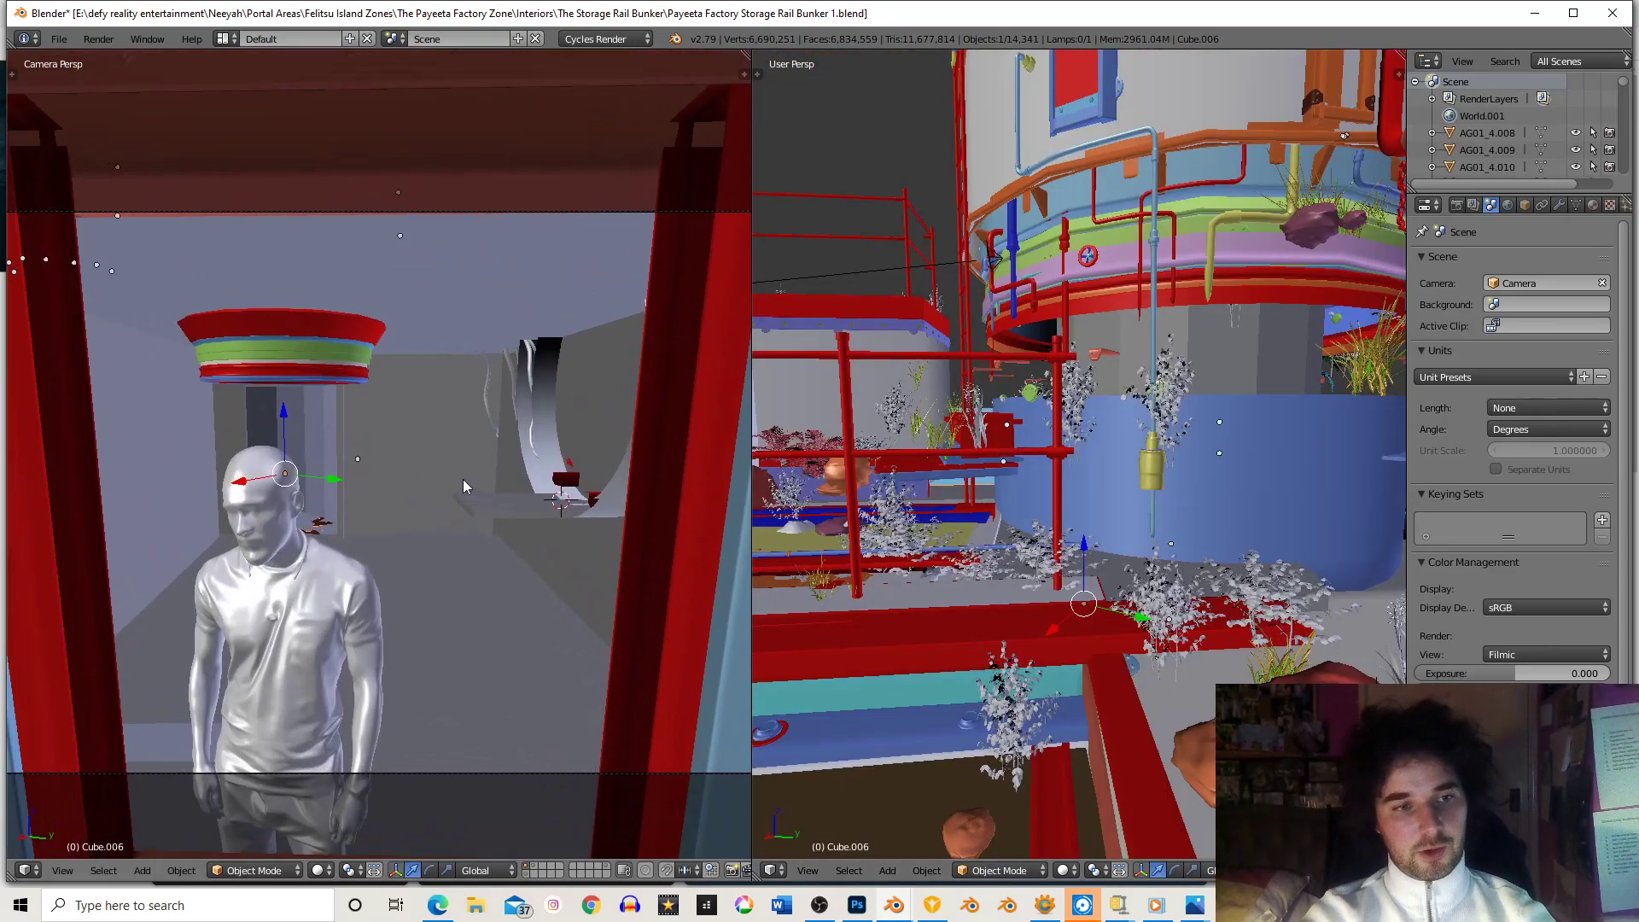
scroll(461, 479, up, 3)
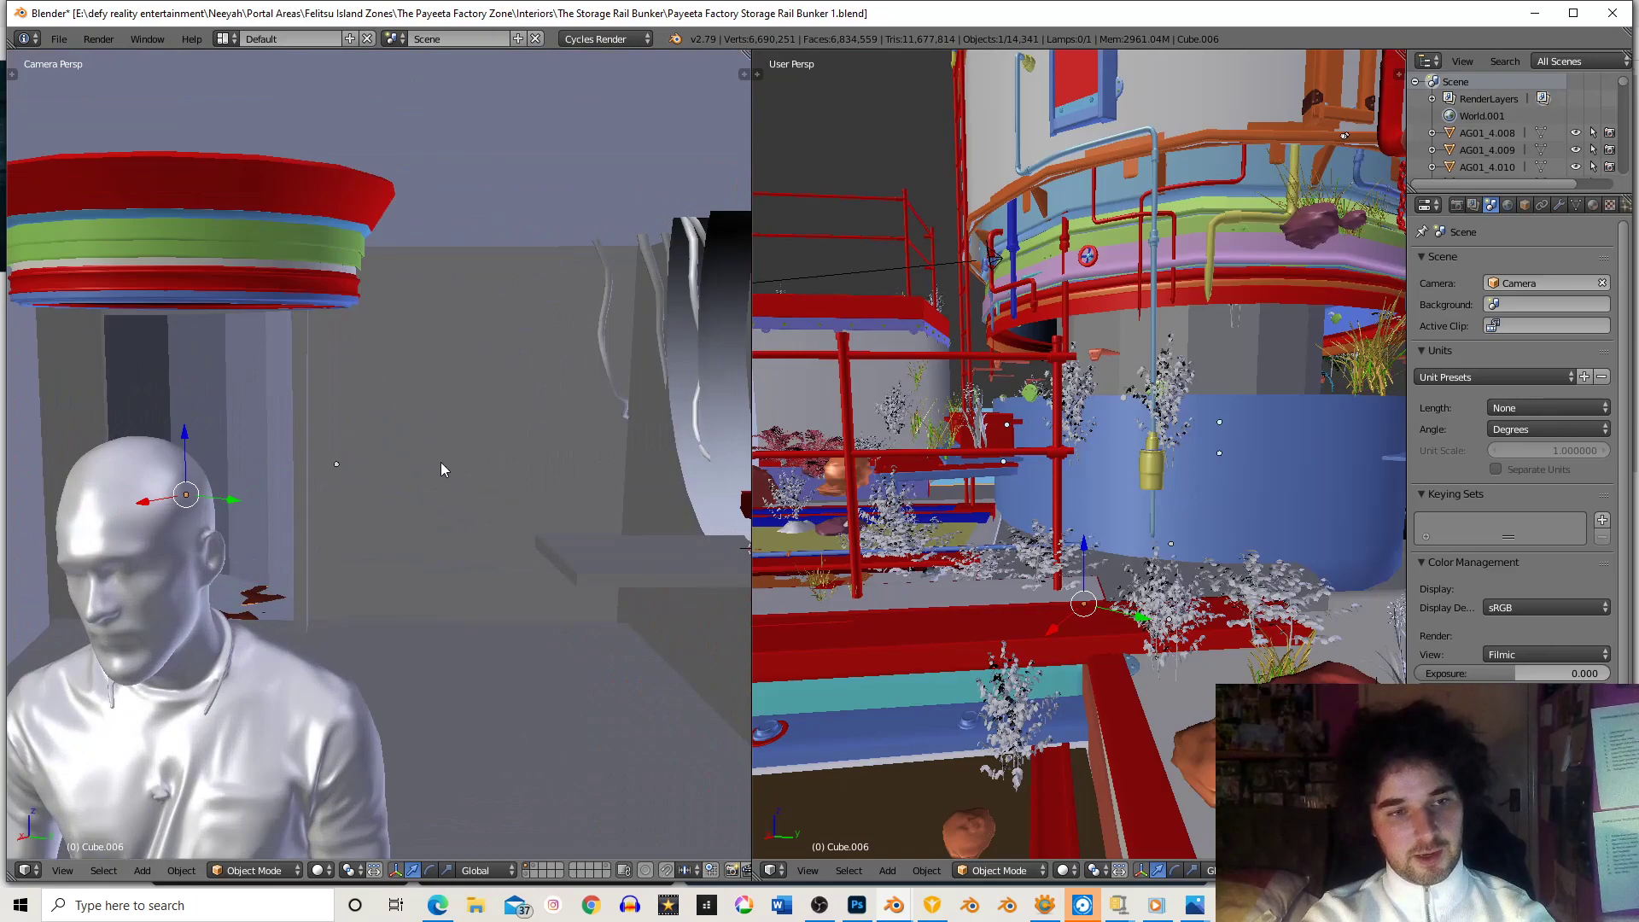
scroll(410, 457, up, 1)
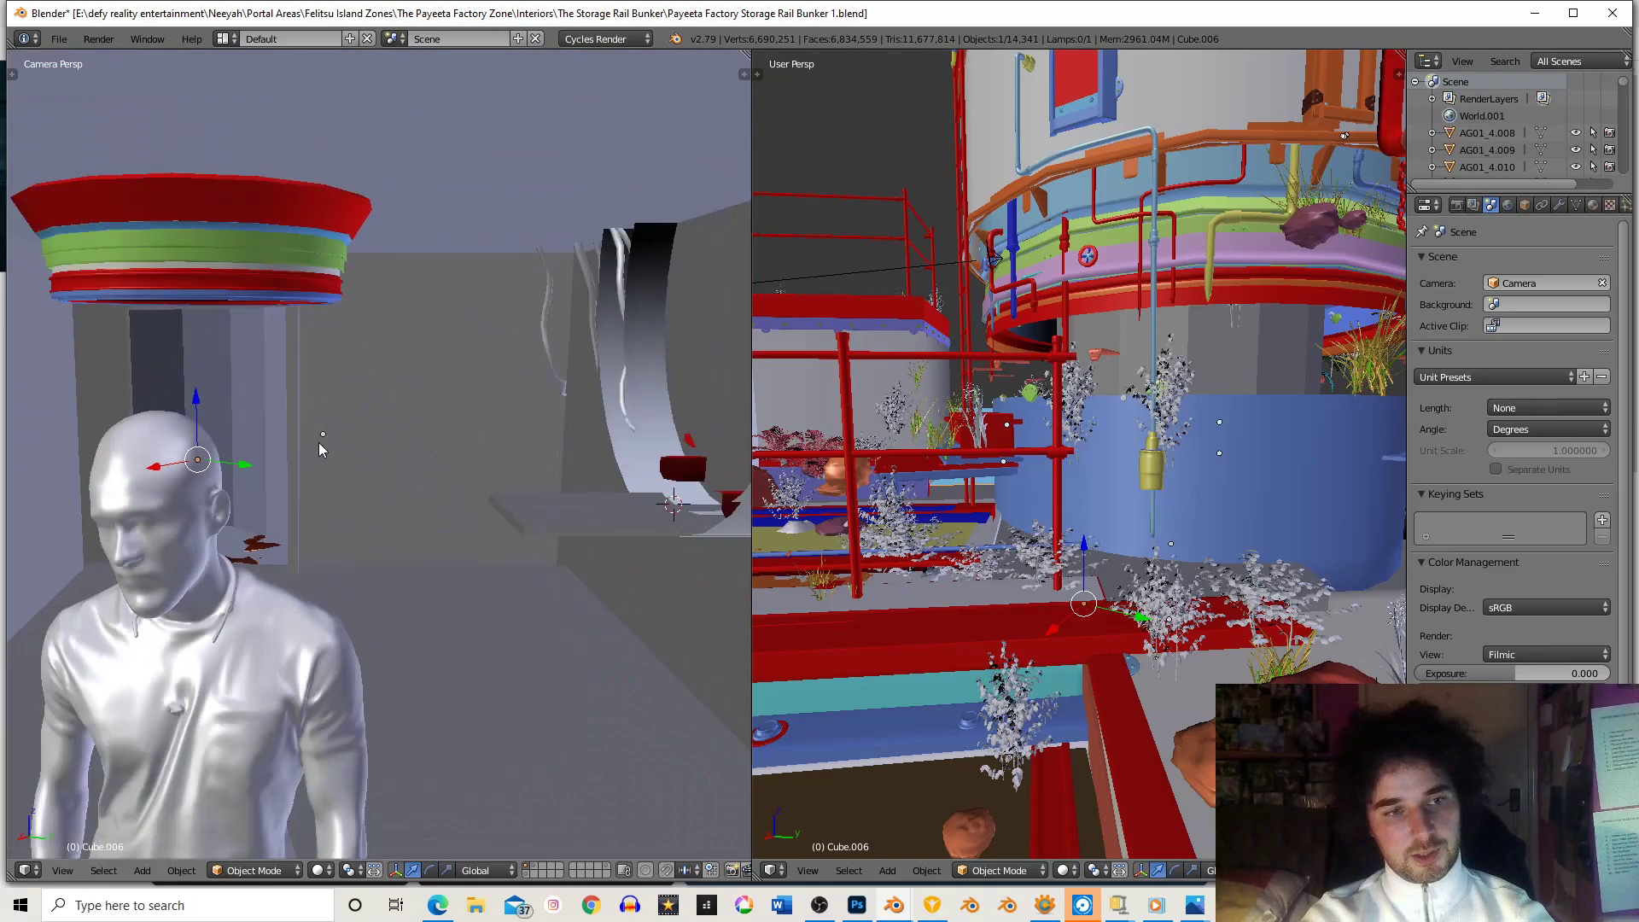
right_click(266, 633)
key(g)
key(x)
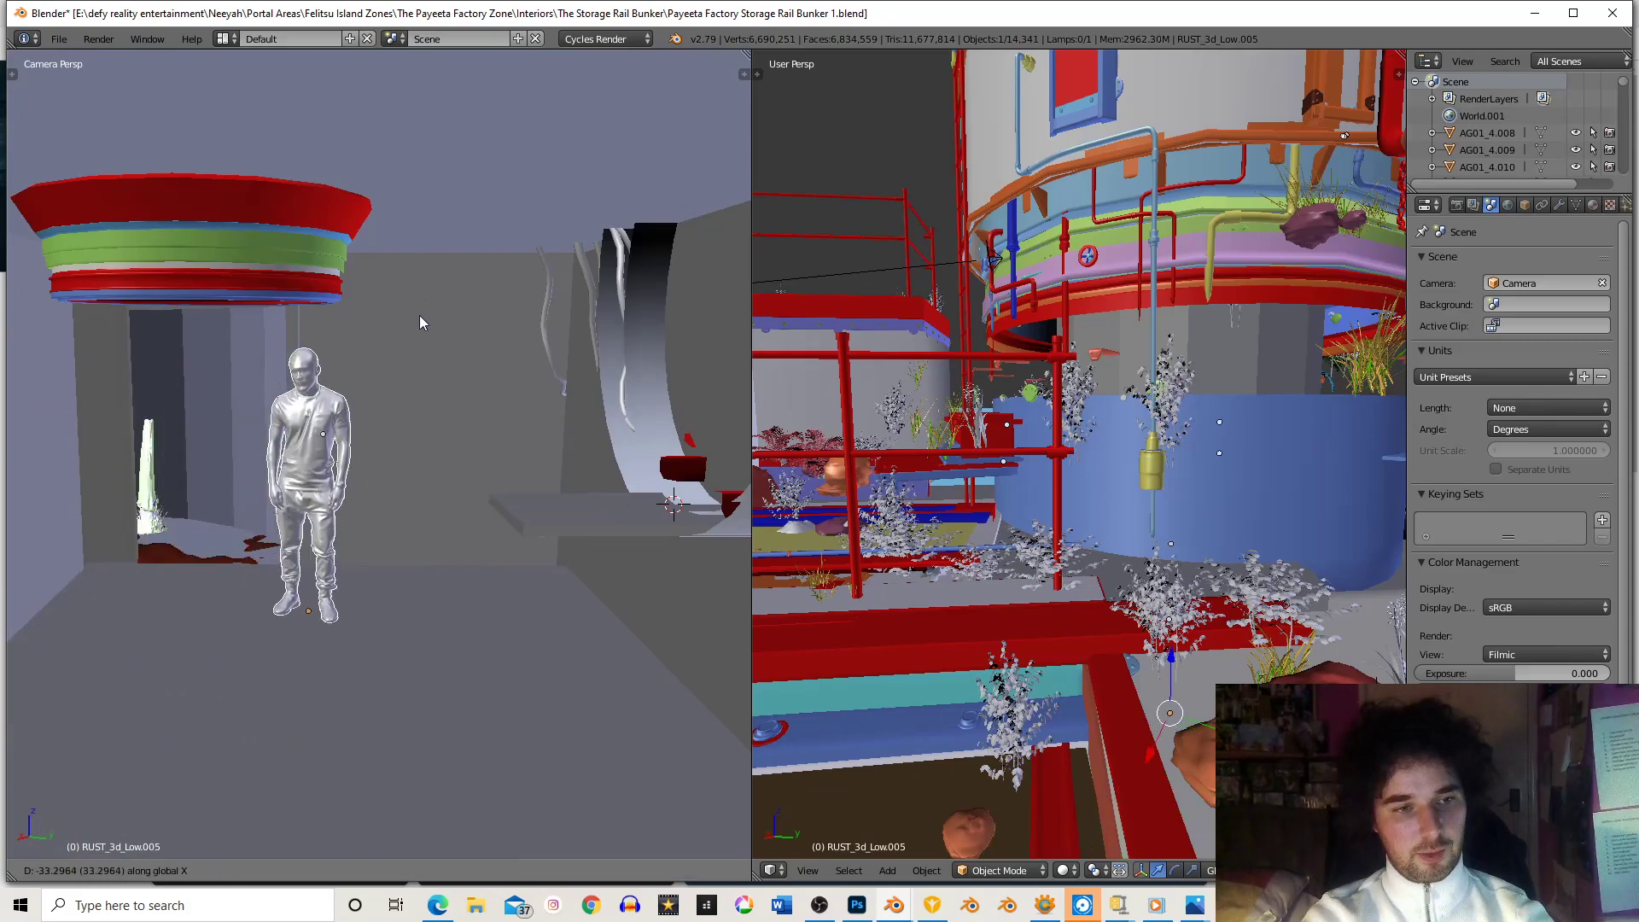
click(264, 351)
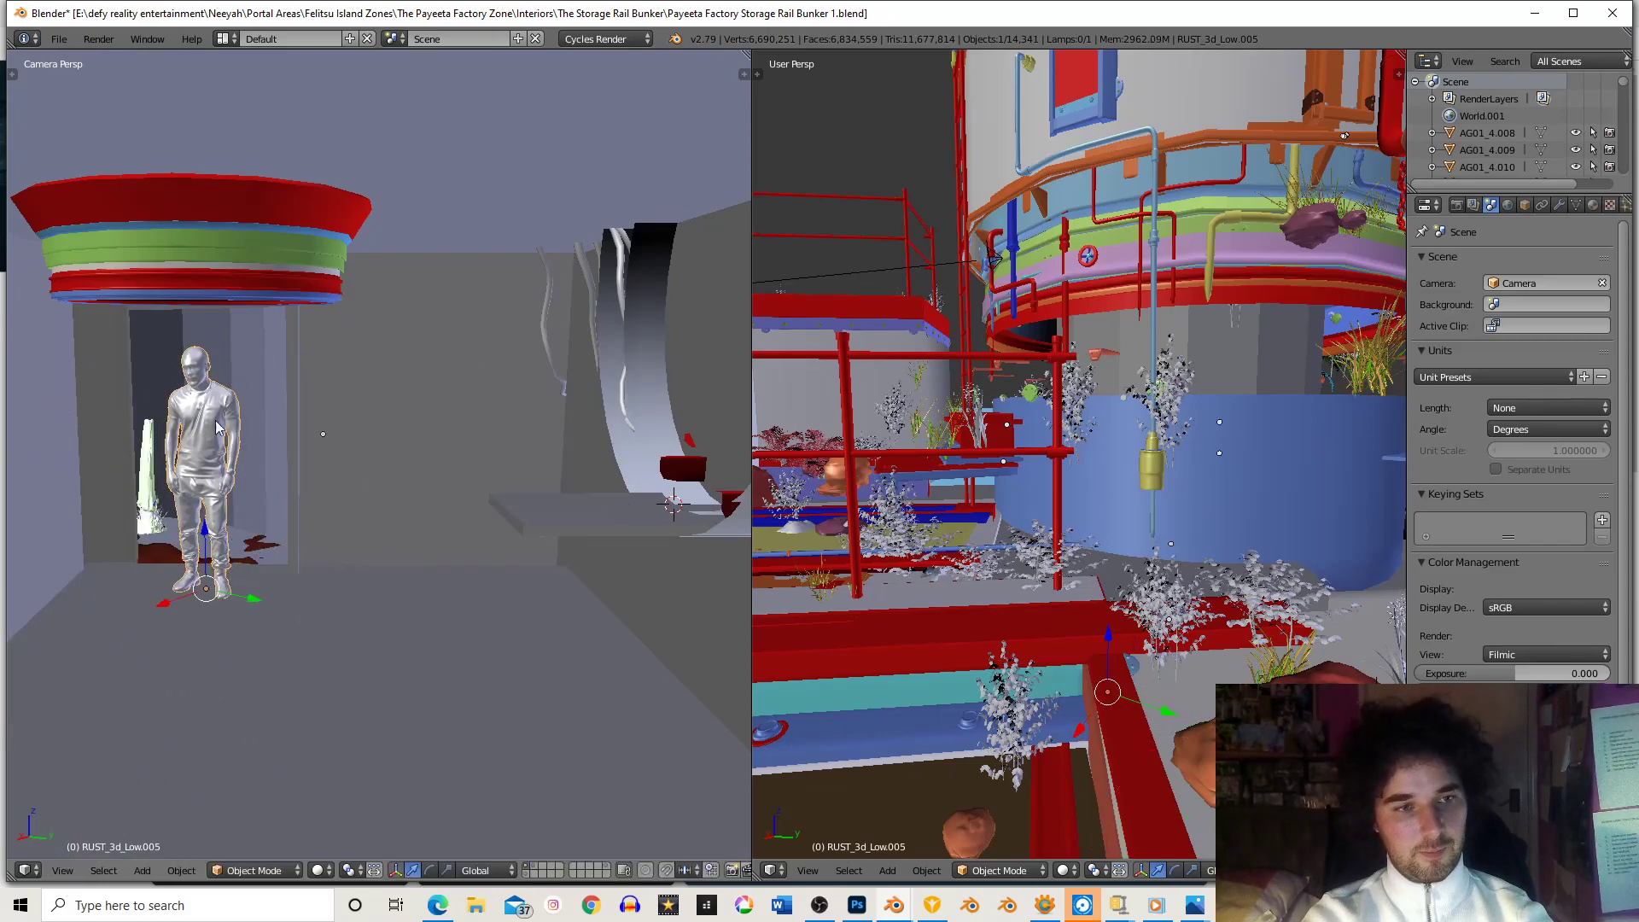
- Select the pale green trunk in the back passage together with all the small plant pieces around its base
right_click(147, 462)
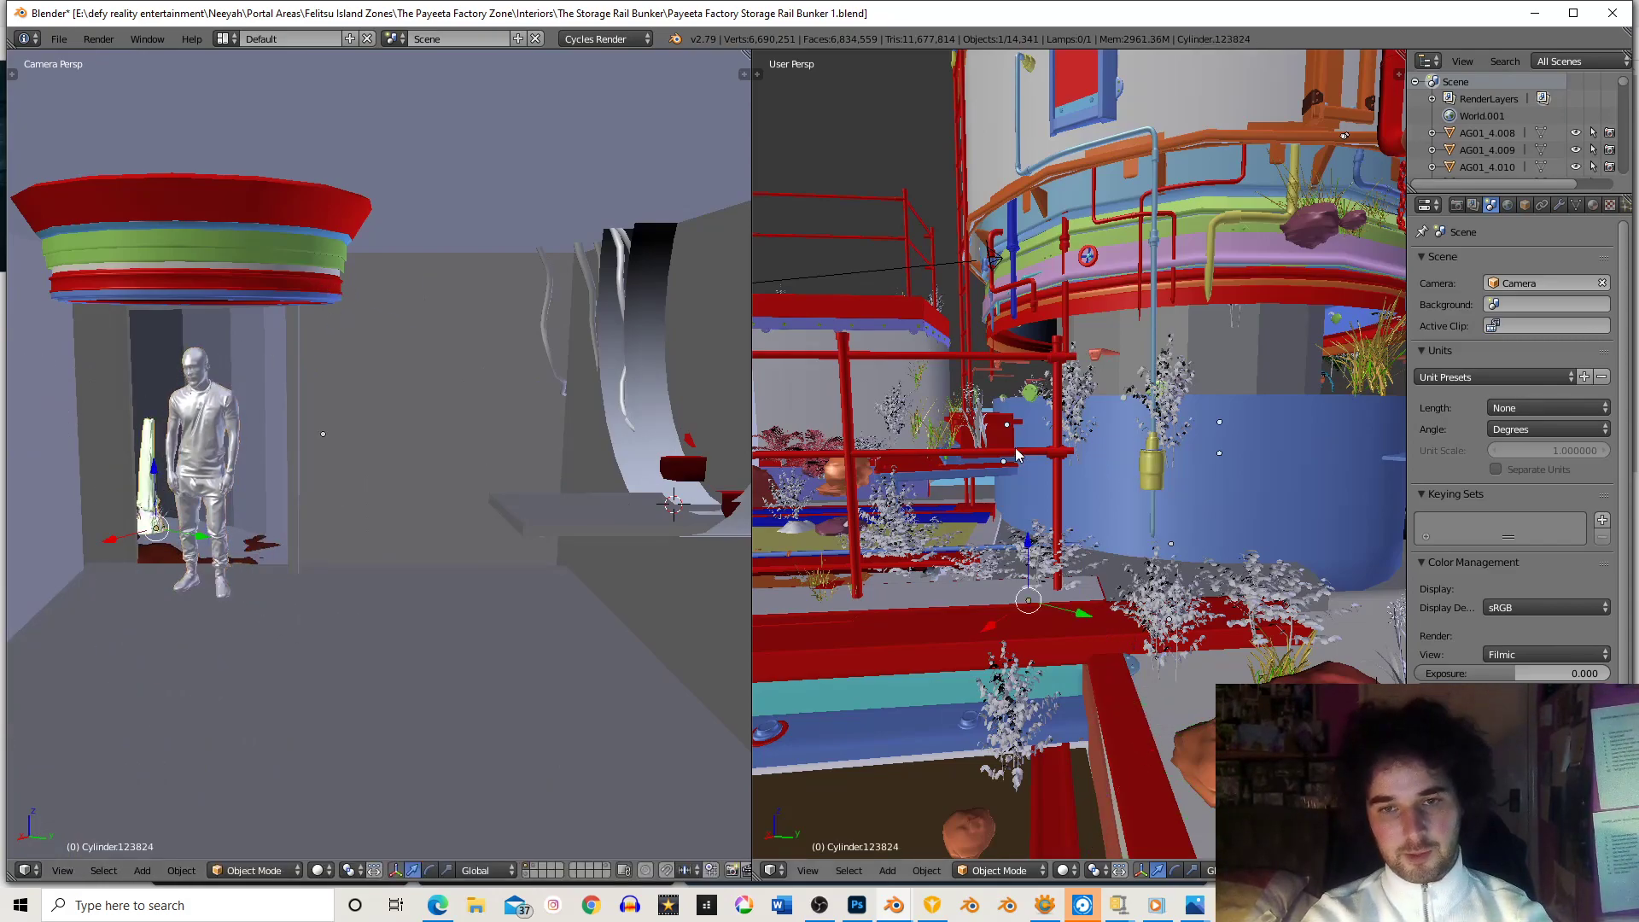
key(c)
scroll(150, 525, down, 5)
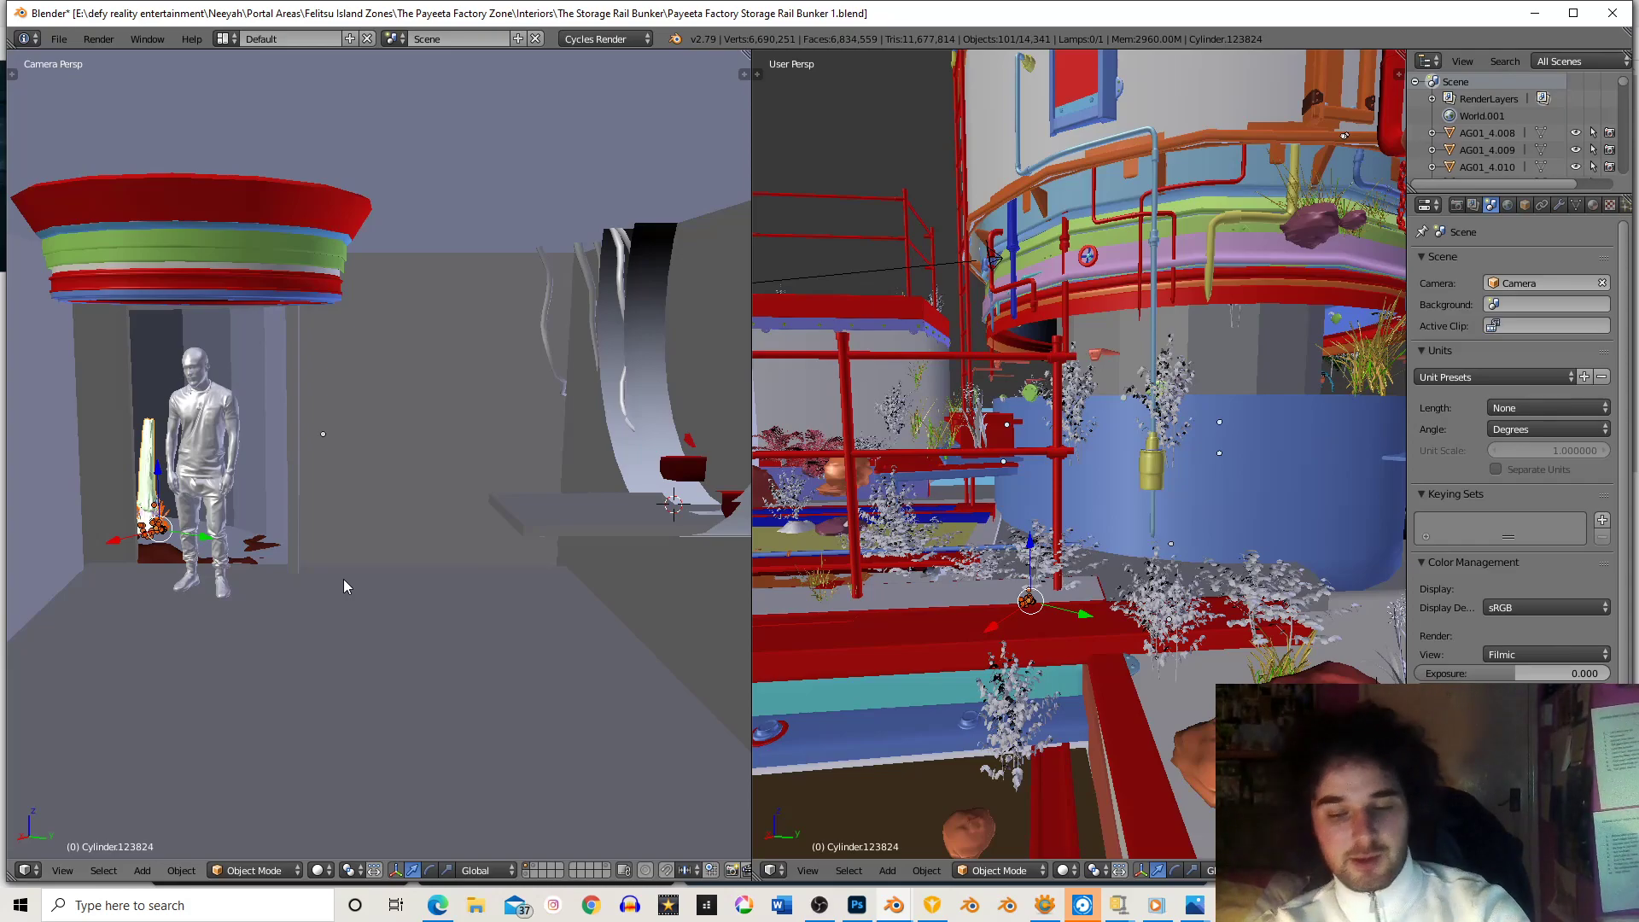
key(KP_Decimal)
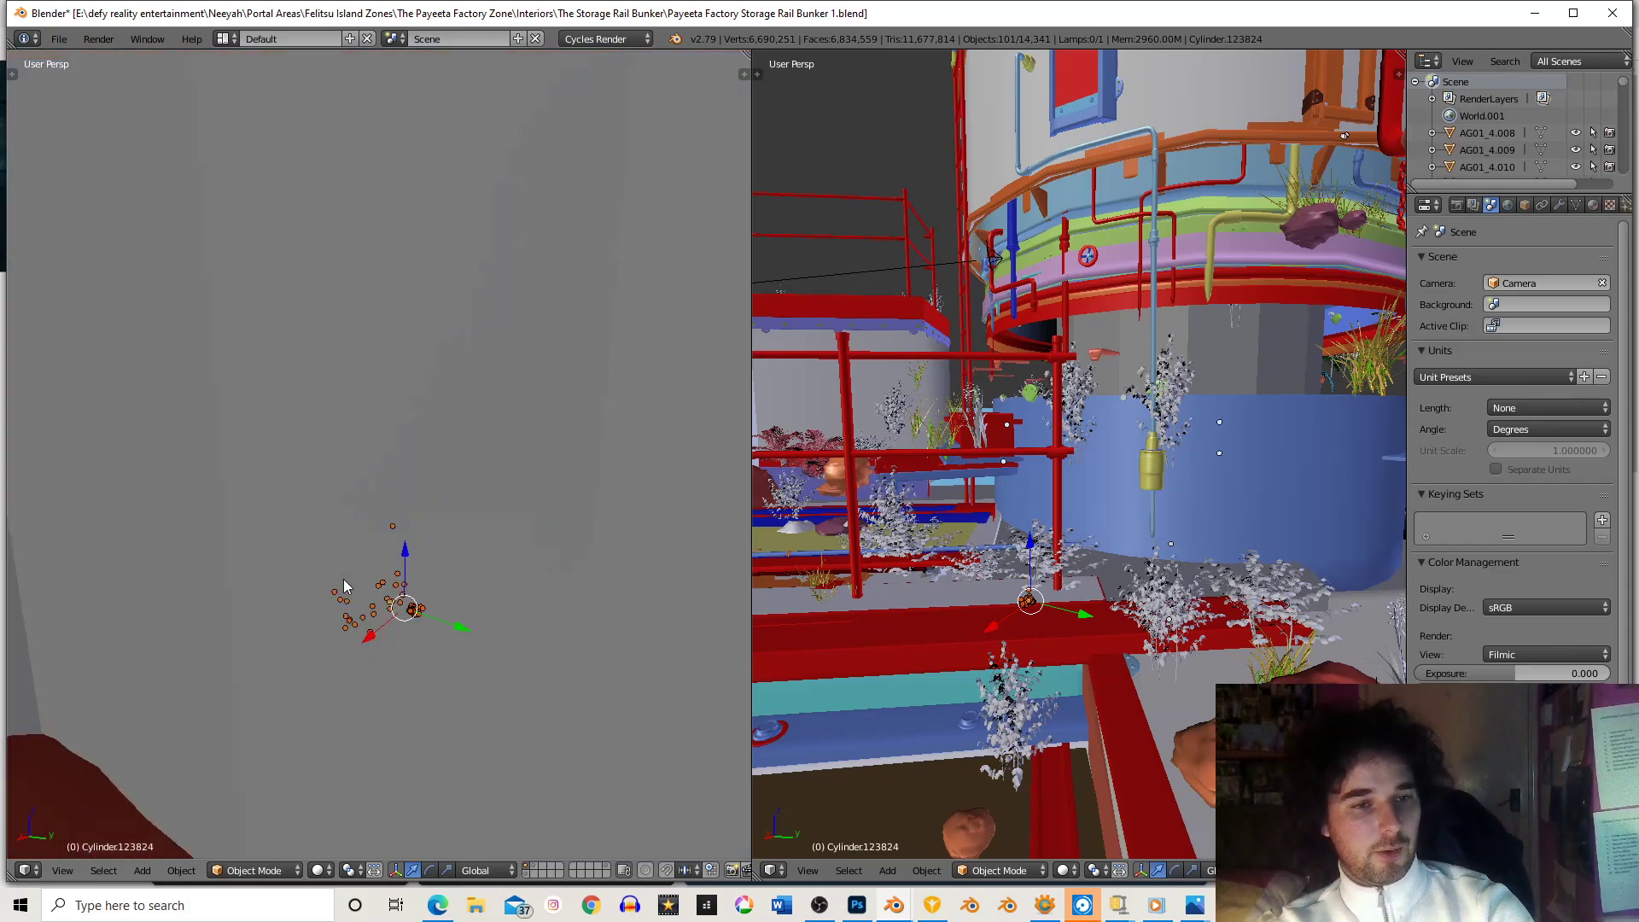
middle_drag(343, 579, 270, 606)
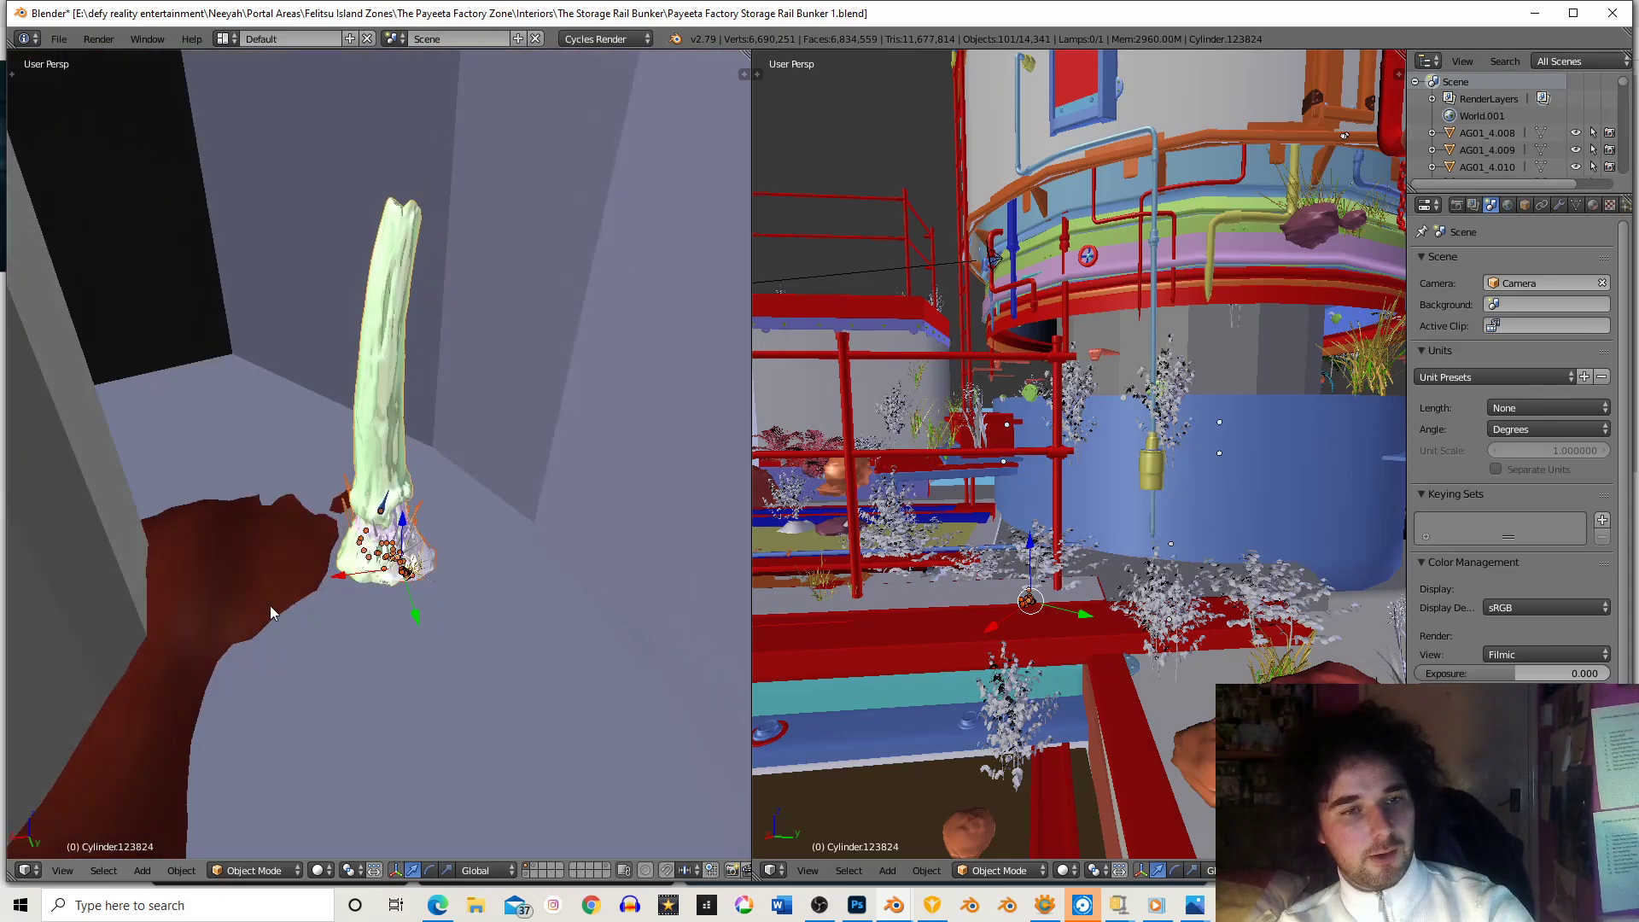
scroll(270, 606, down, 5)
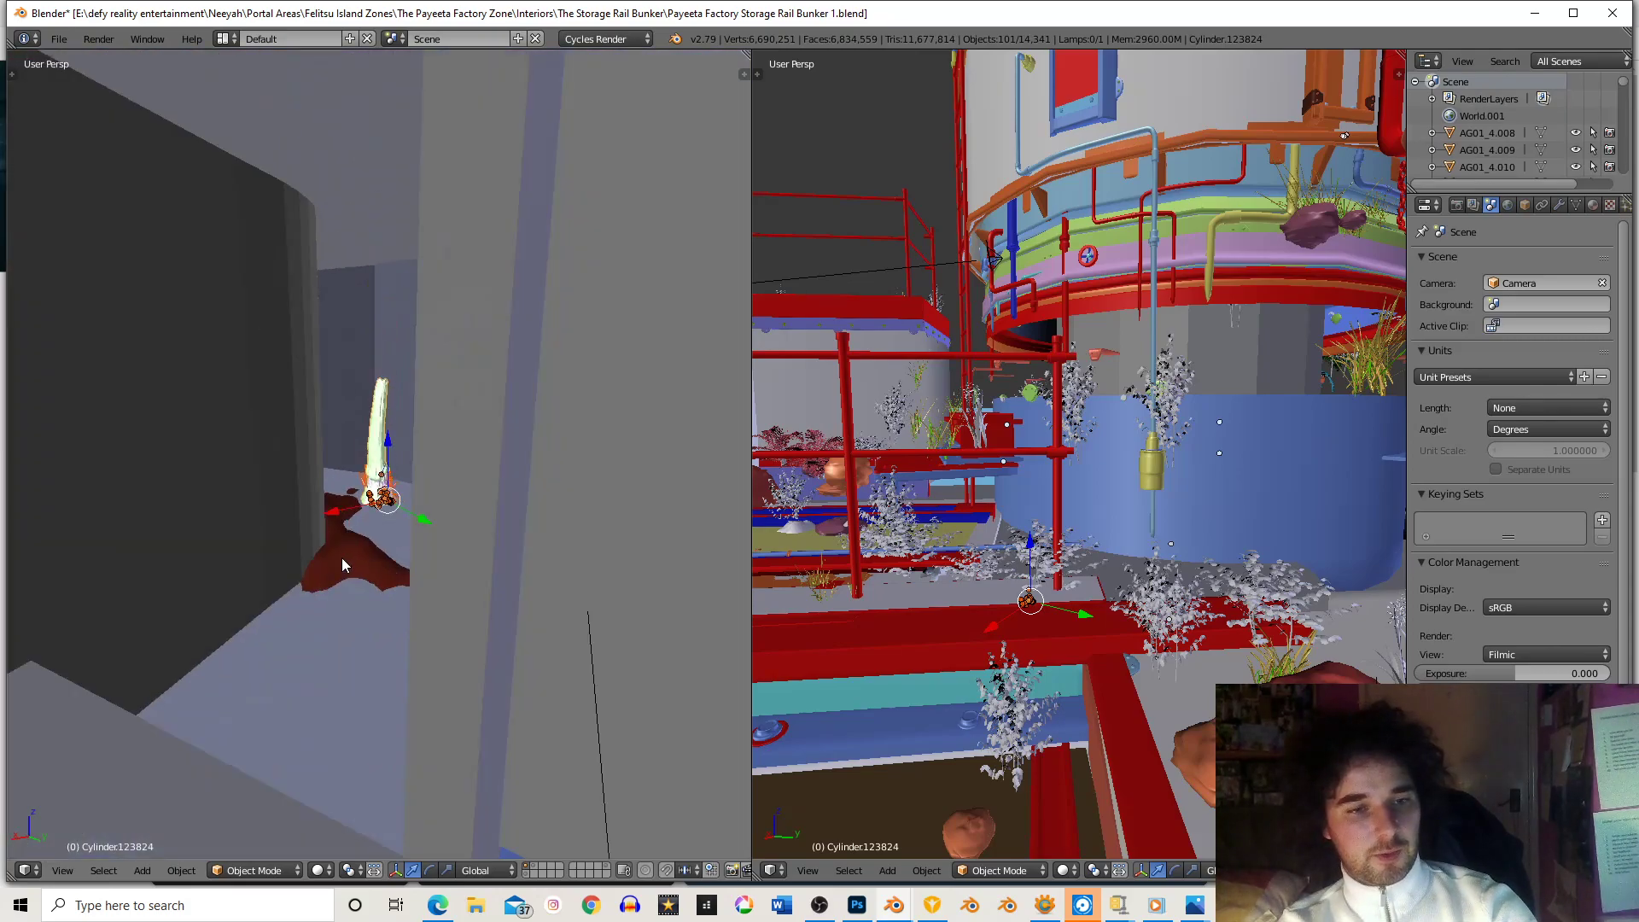
- Bring the trunk group forward out of the passage and shift it along global Y beside the human figure
key(KP_Decimal)
scroll(381, 524, down, 7)
middle_drag(487, 486, 414, 435)
scroll(583, 459, down, 2)
scroll(425, 476, down, 4)
scroll(422, 488, down, 1)
scroll(419, 489, down, 2)
scroll(412, 490, up, 4)
scroll(418, 448, down, 1)
scroll(420, 449, up, 1)
key(g)
click(375, 576)
key(g)
key(y)
click(461, 675)
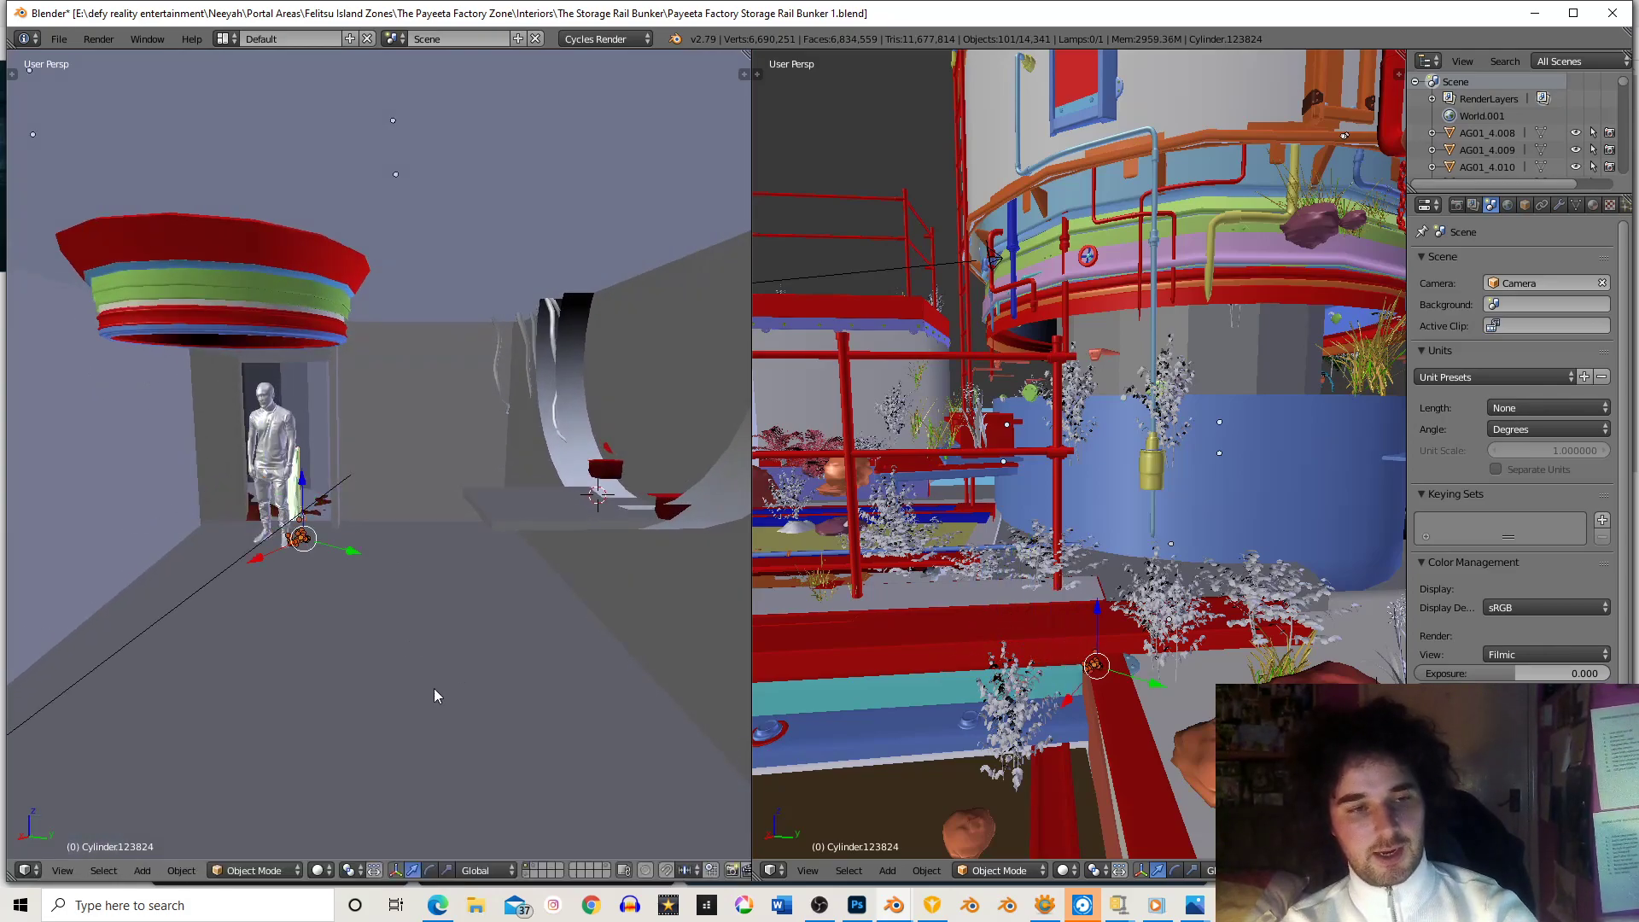
- Shift the trunk group along X and raise it along Z beside the doorway's left edge, rotating it about Z
key(g)
key(x)
key(z)
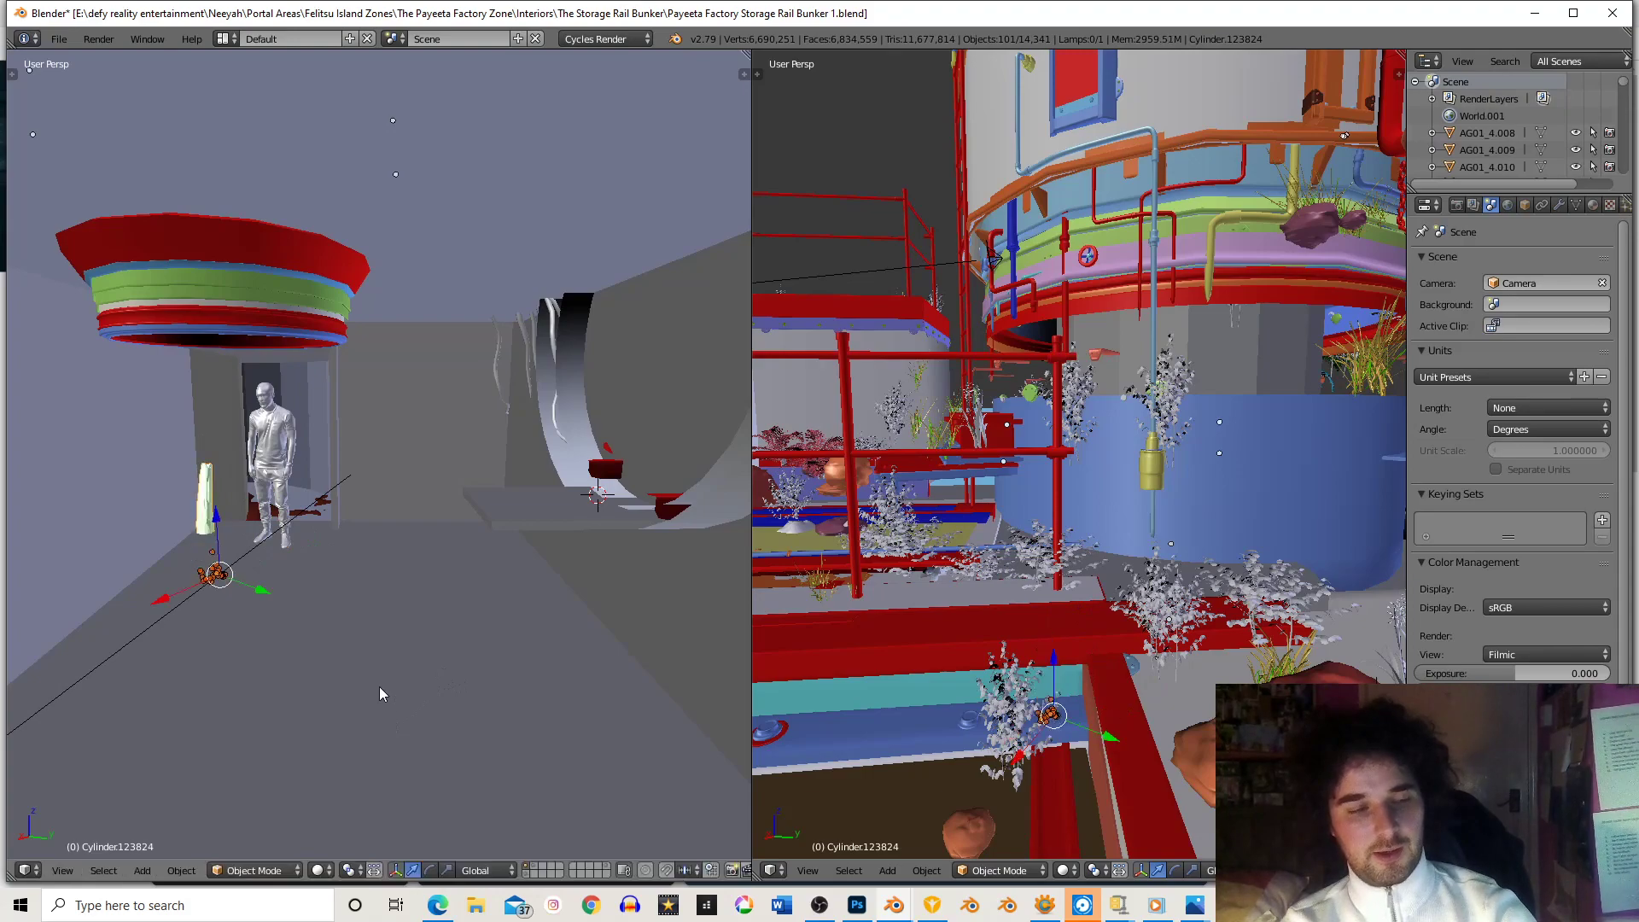
click(438, 565)
key(r)
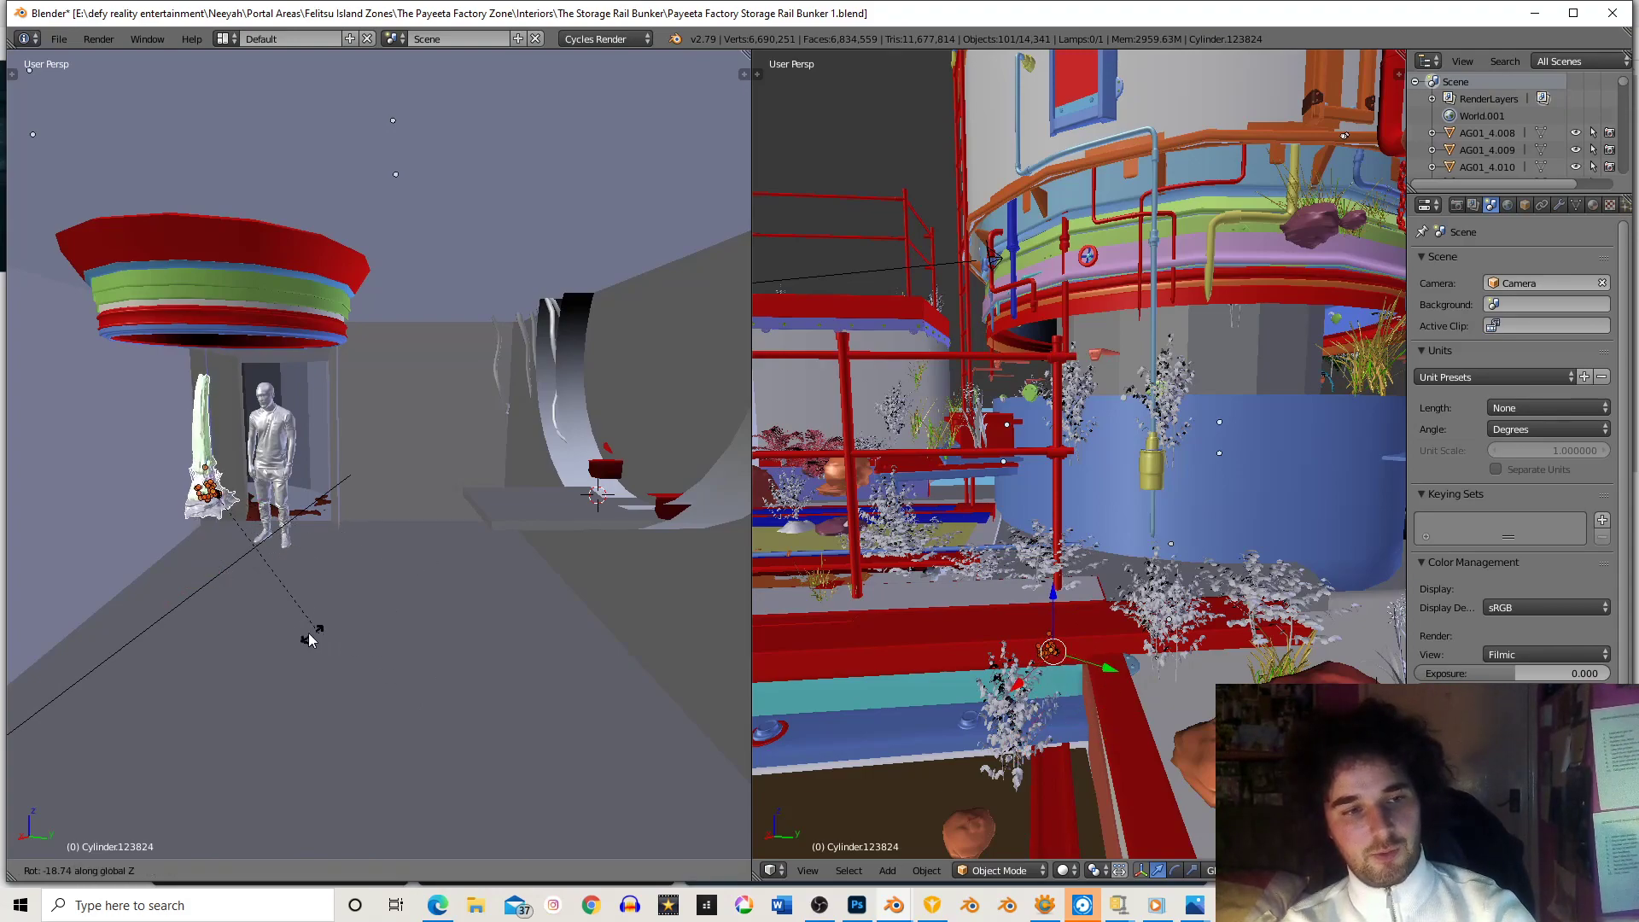
click(300, 509)
- Enlarge the trunk group and tilt it slightly beside the doorway
key(s)
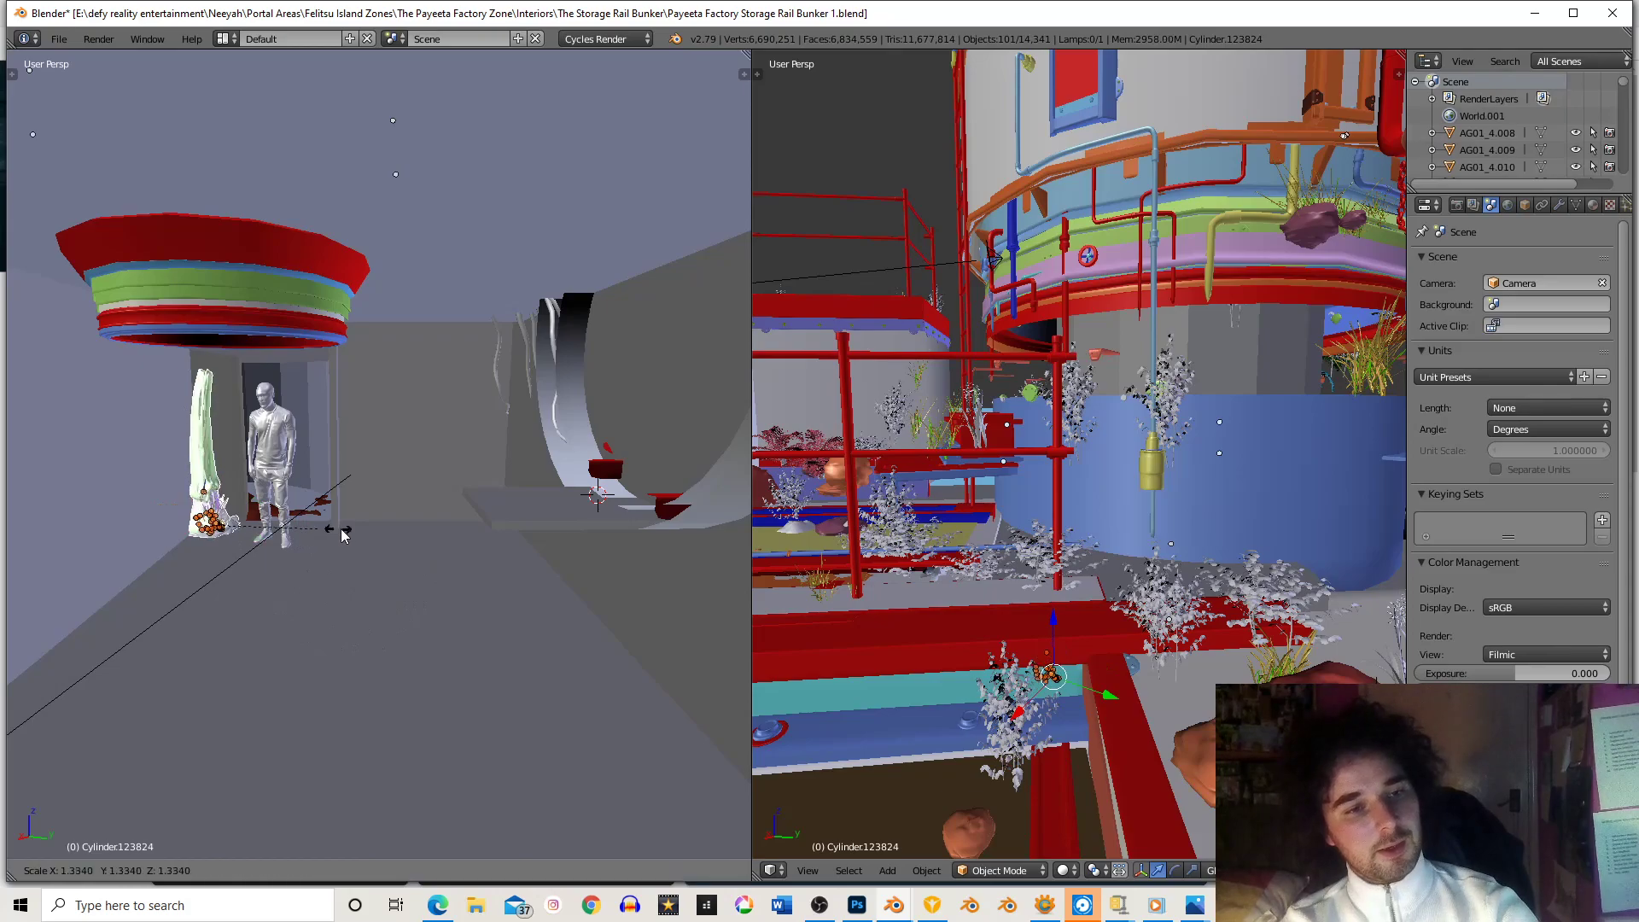
click(354, 523)
key(r)
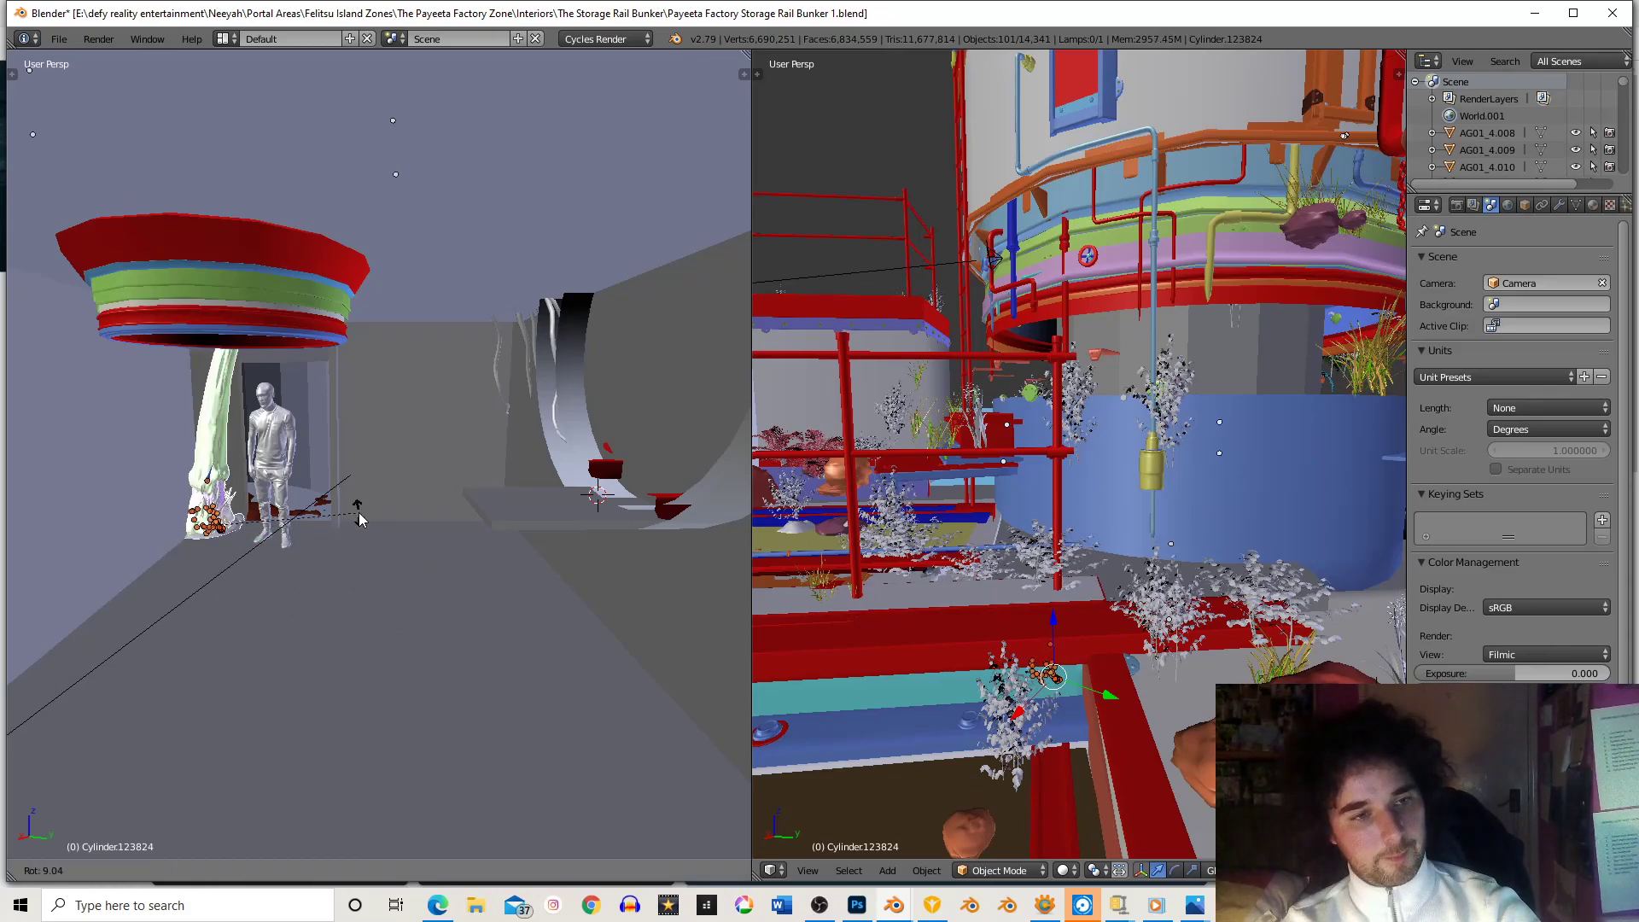
click(357, 513)
key(g)
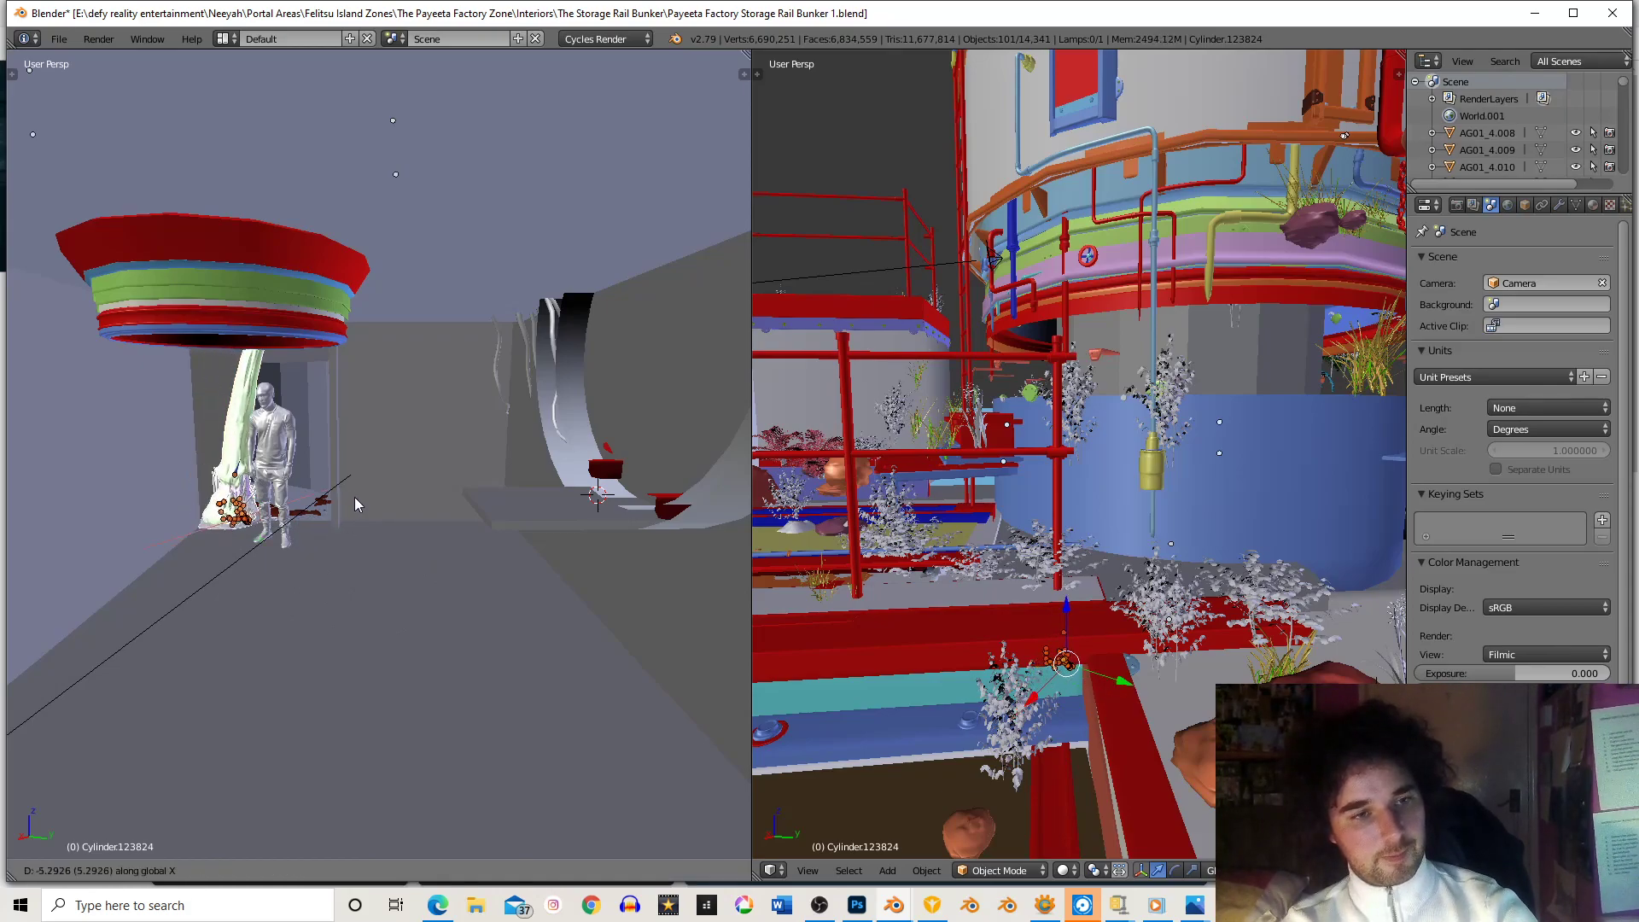
click(332, 495)
- Fine-tune the trunk group's scale so it reaches up behind the round ceiling fixture
scroll(367, 503, up, 3)
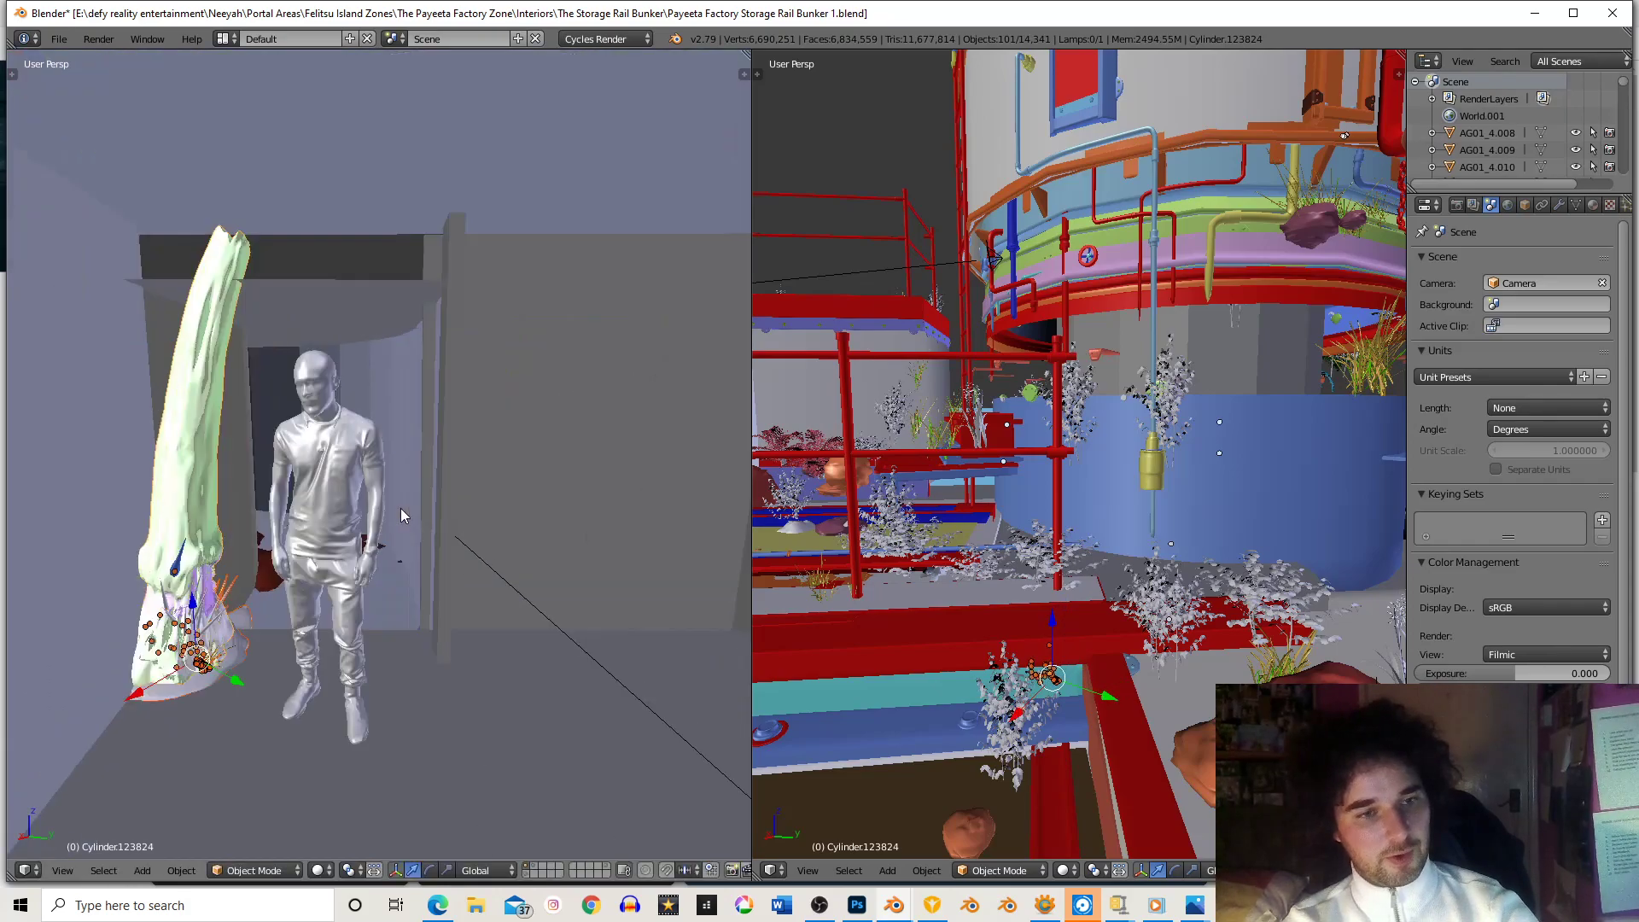
scroll(434, 500, down, 6)
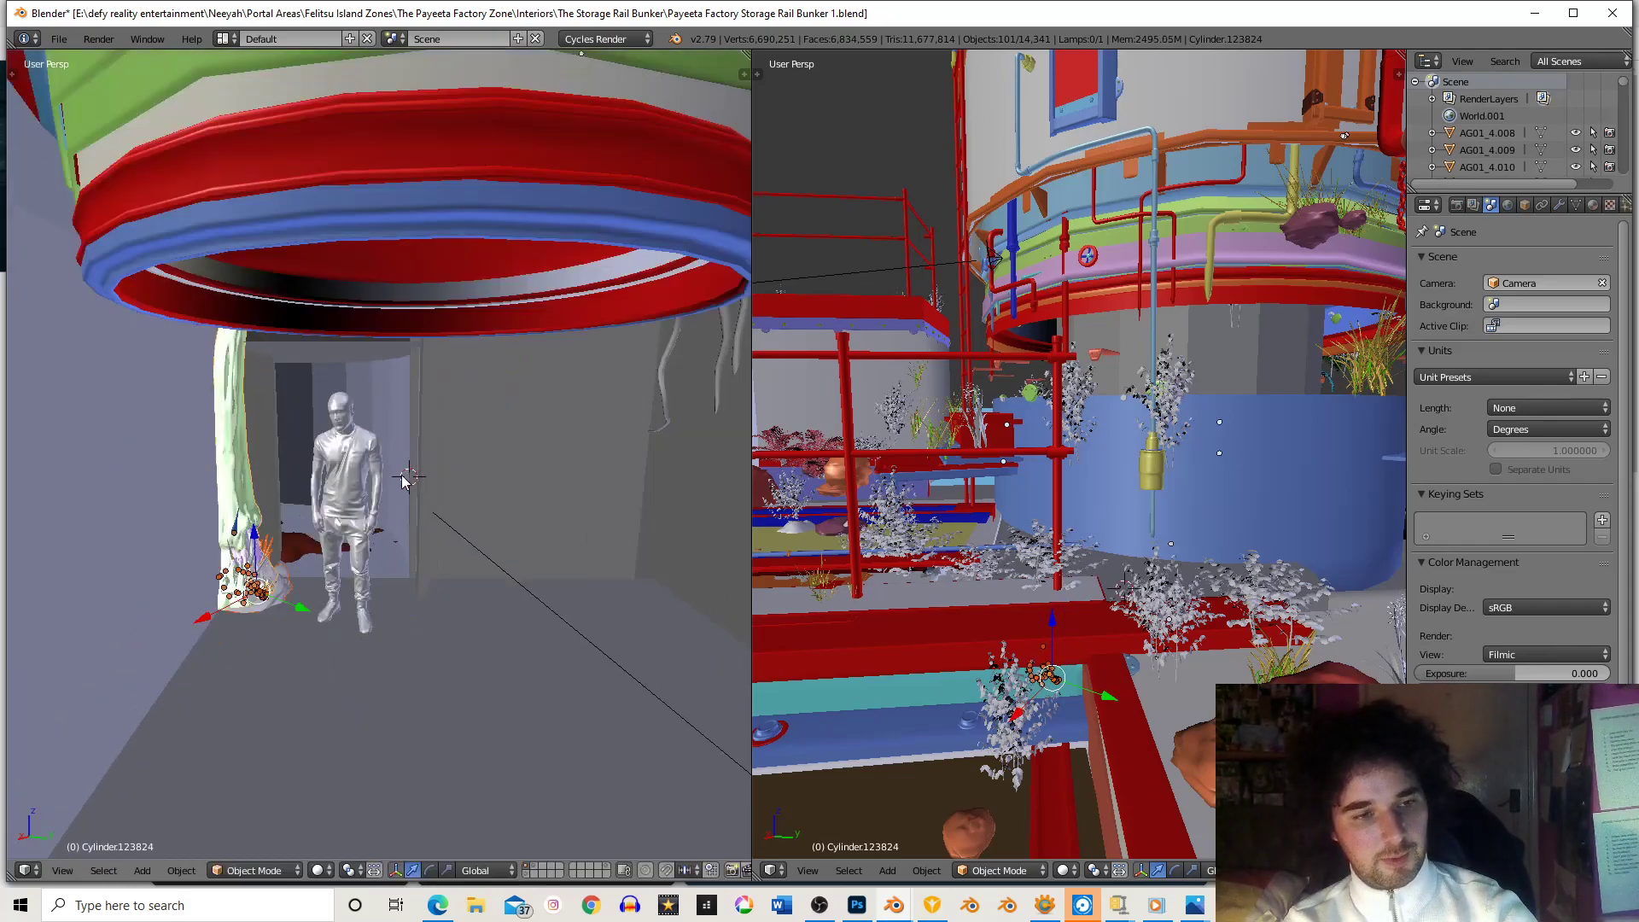
scroll(360, 485, up, 3)
scroll(393, 483, up, 2)
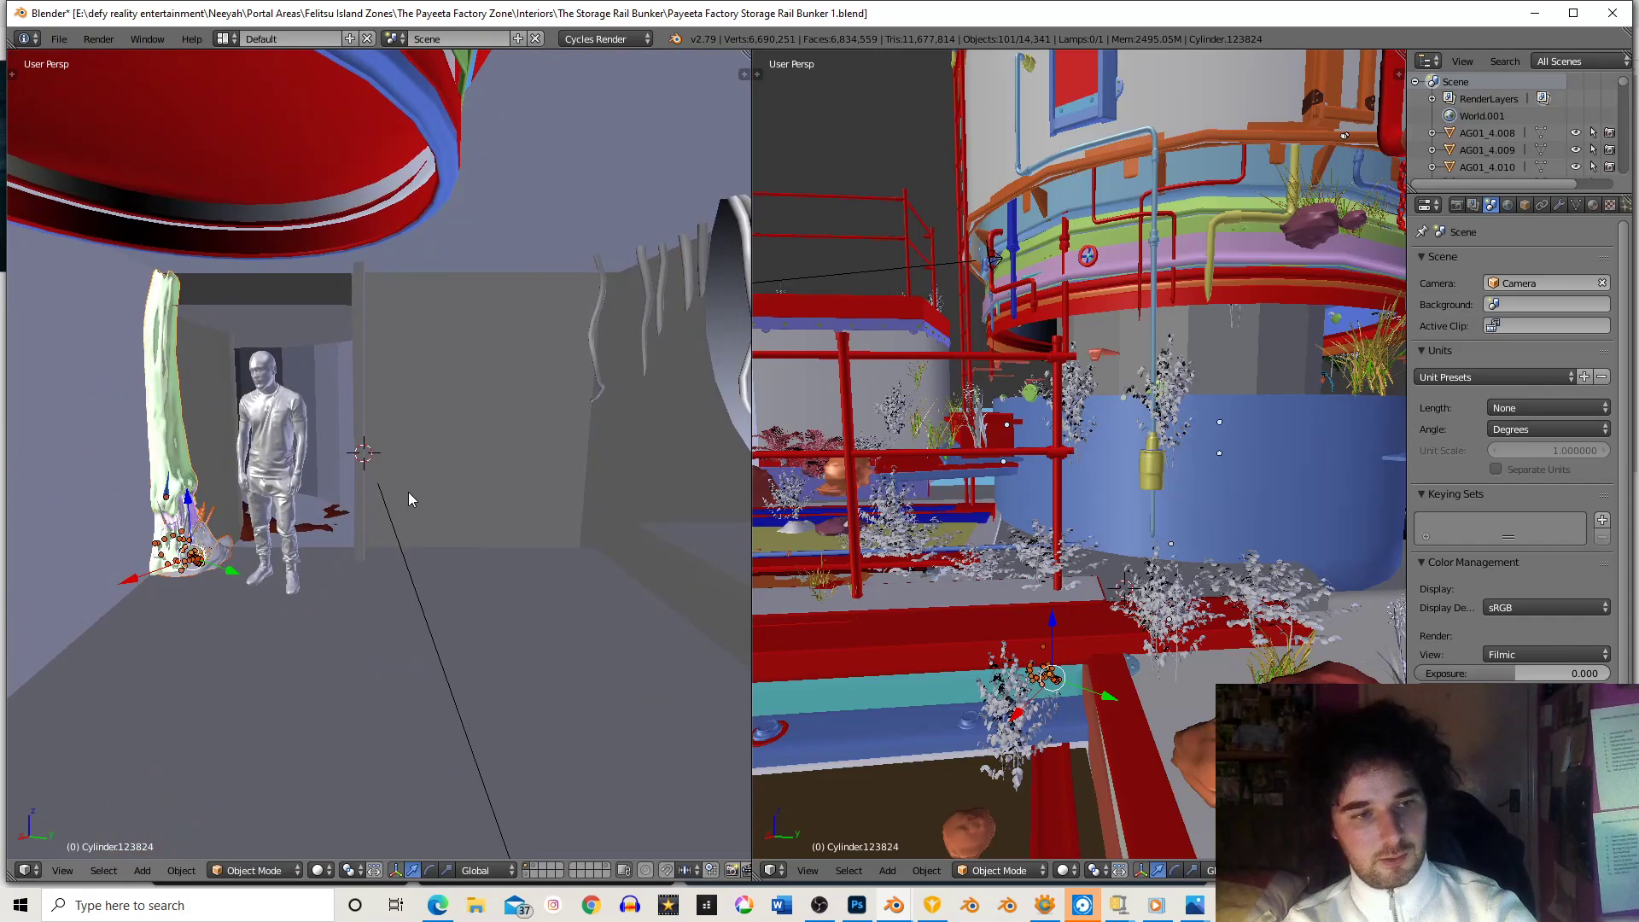
key(s)
click(424, 485)
scroll(393, 479, down, 3)
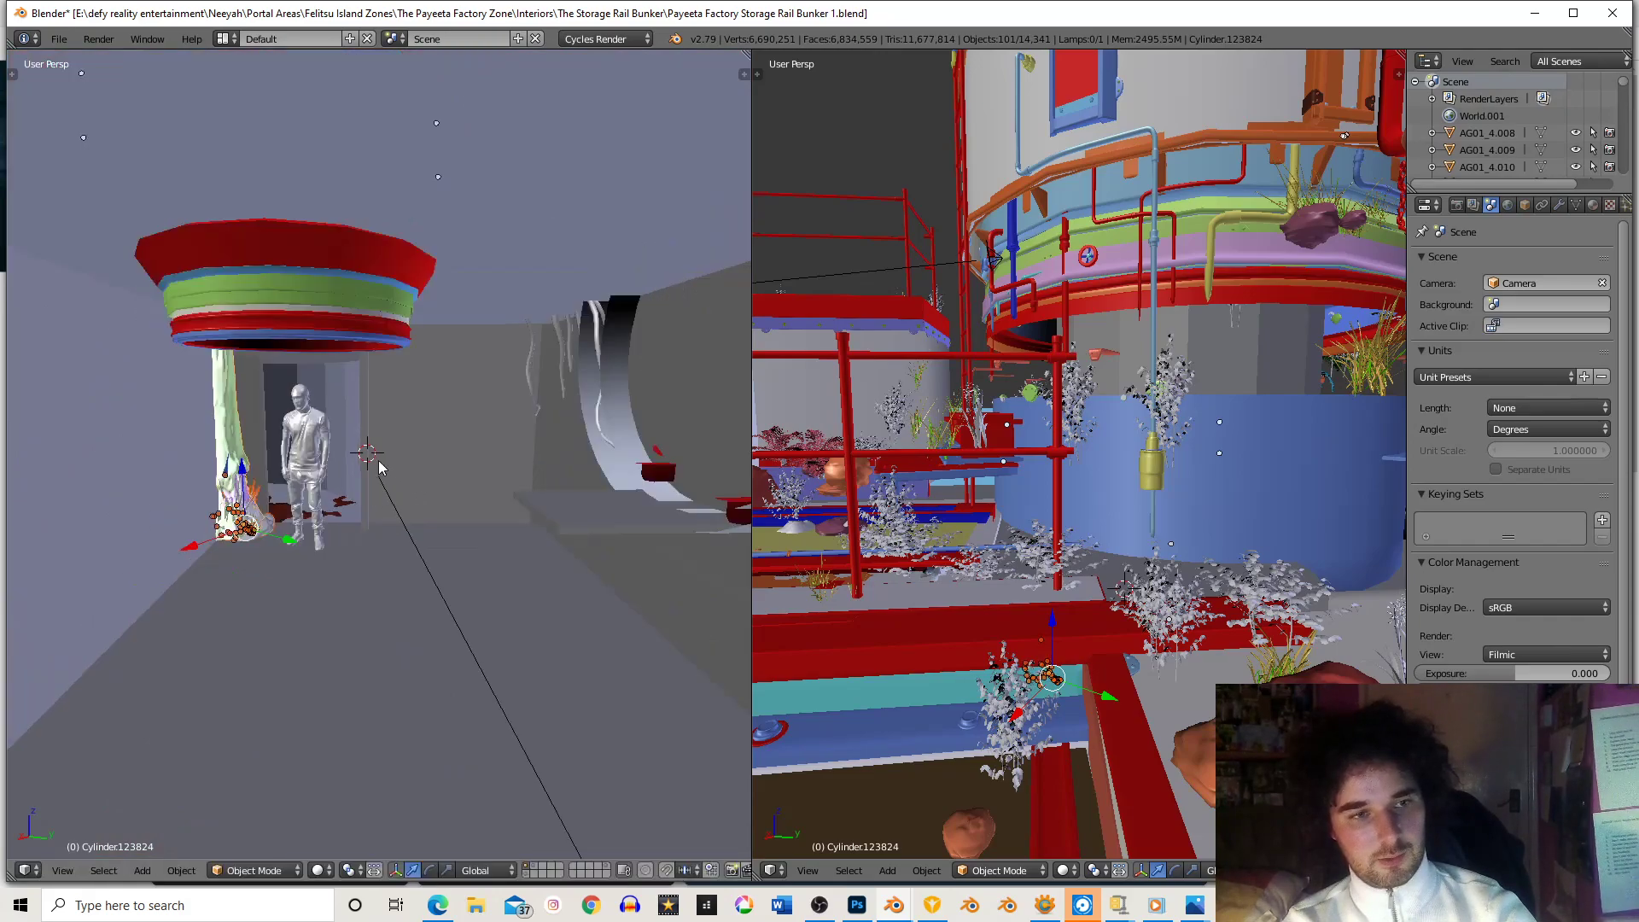
scroll(379, 418, up, 2)
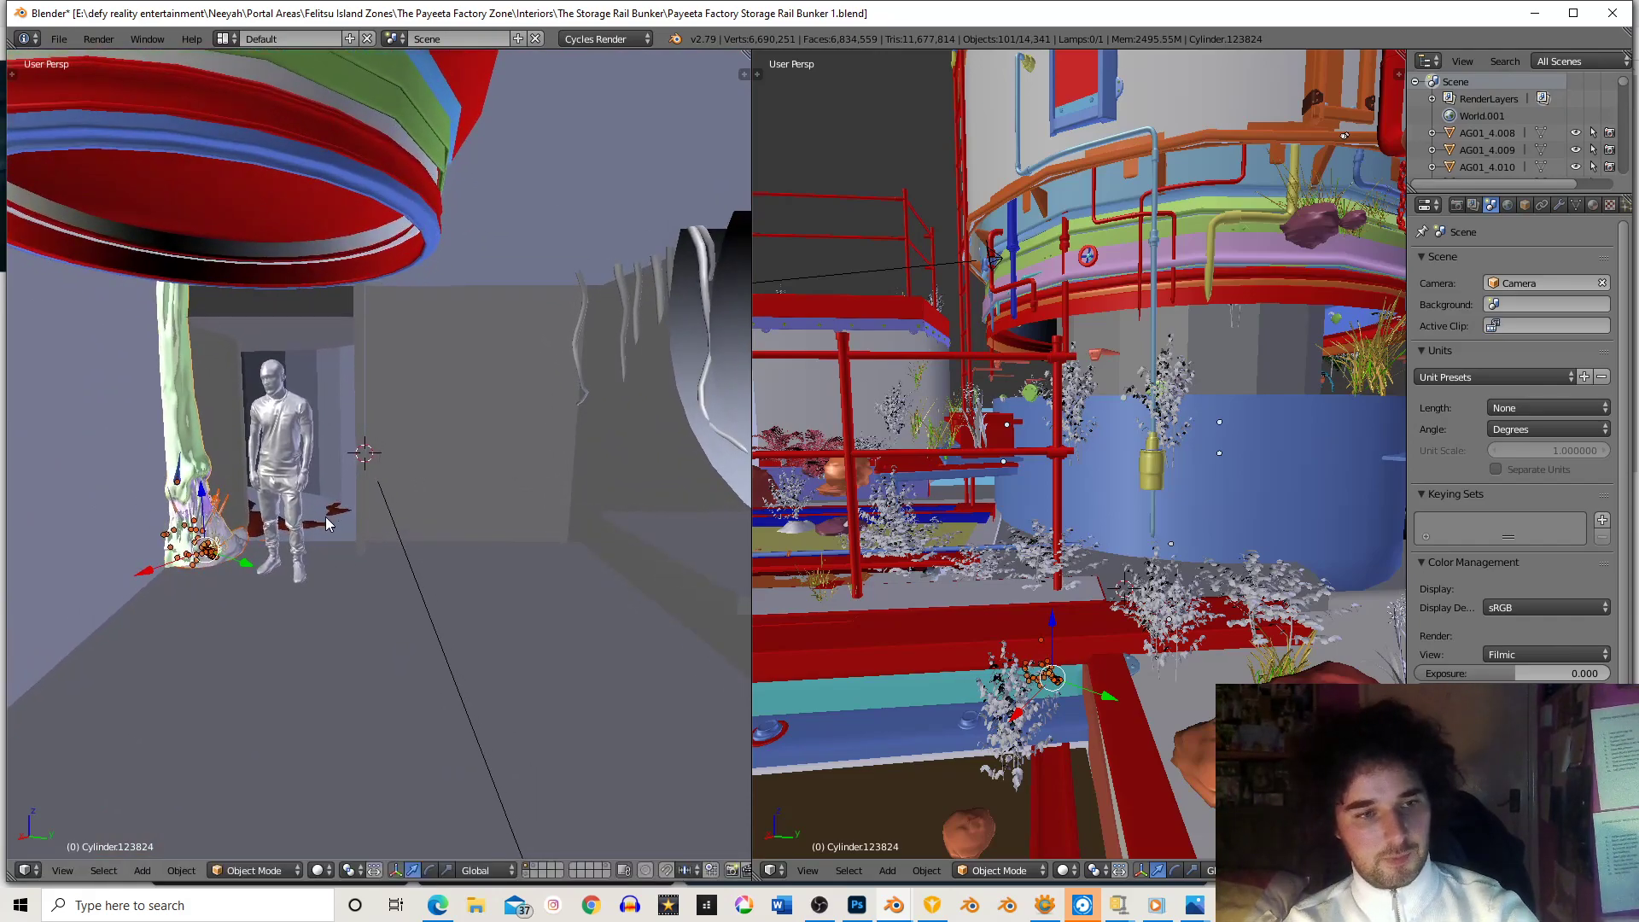
- Rotate the trunk group about global Z in two passes so its roots sit against the doorway's left side
scroll(316, 478, up, 1)
scroll(342, 470, up, 2)
middle_drag(367, 494, 488, 485)
scroll(488, 485, up, 4)
key(r)
key(z)
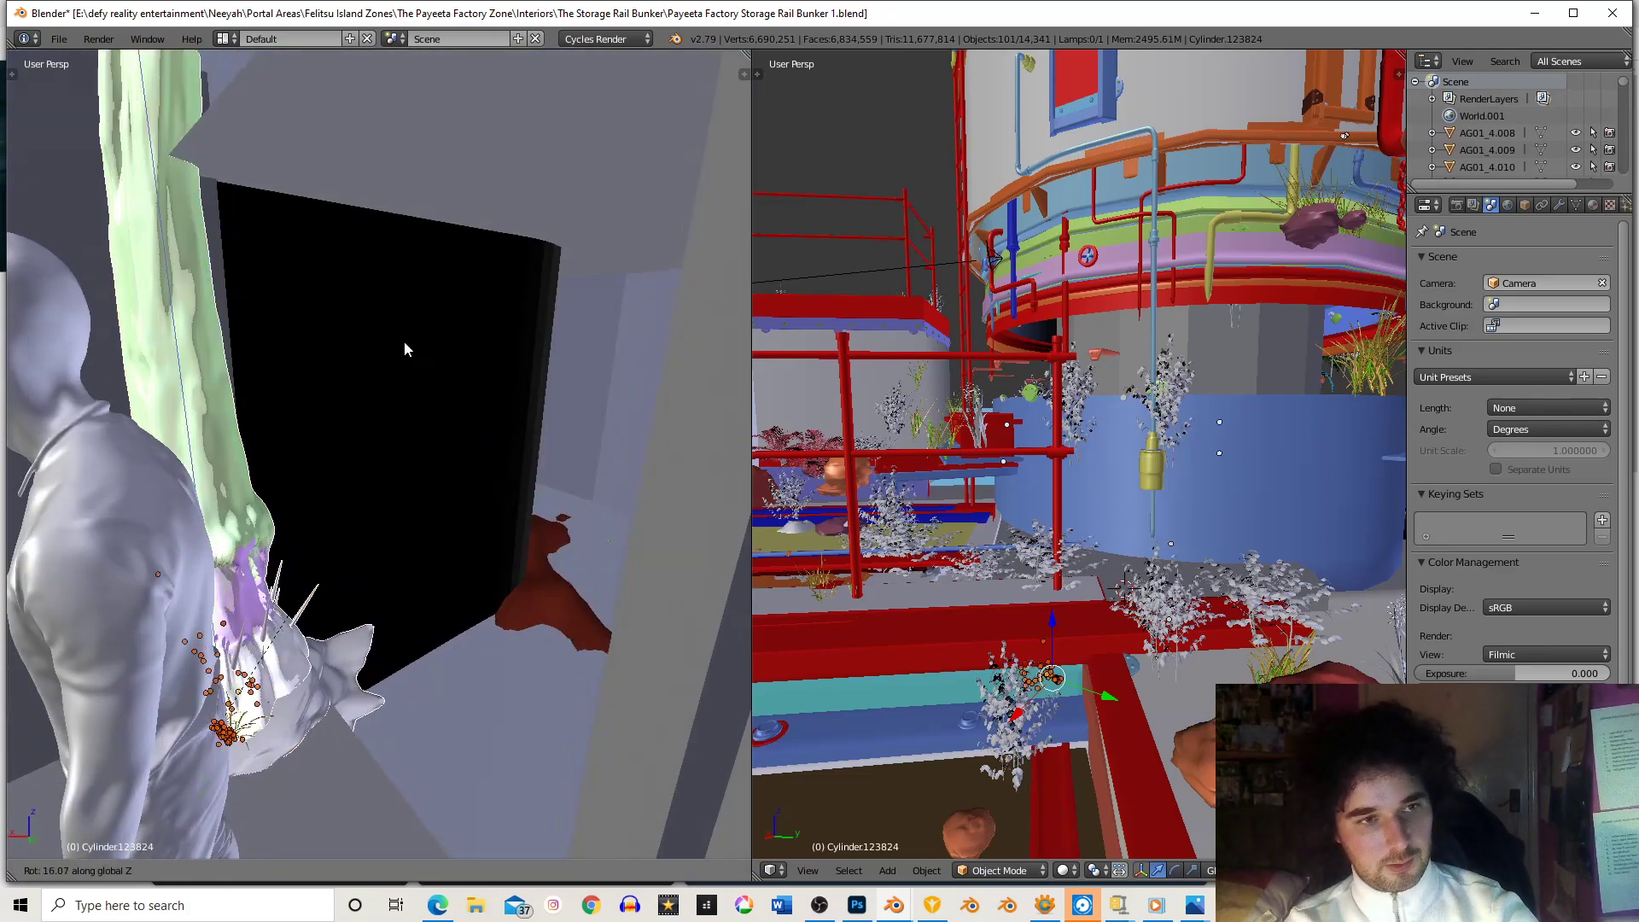
click(398, 369)
scroll(397, 368, down, 4)
scroll(398, 369, down, 3)
key(r)
key(z)
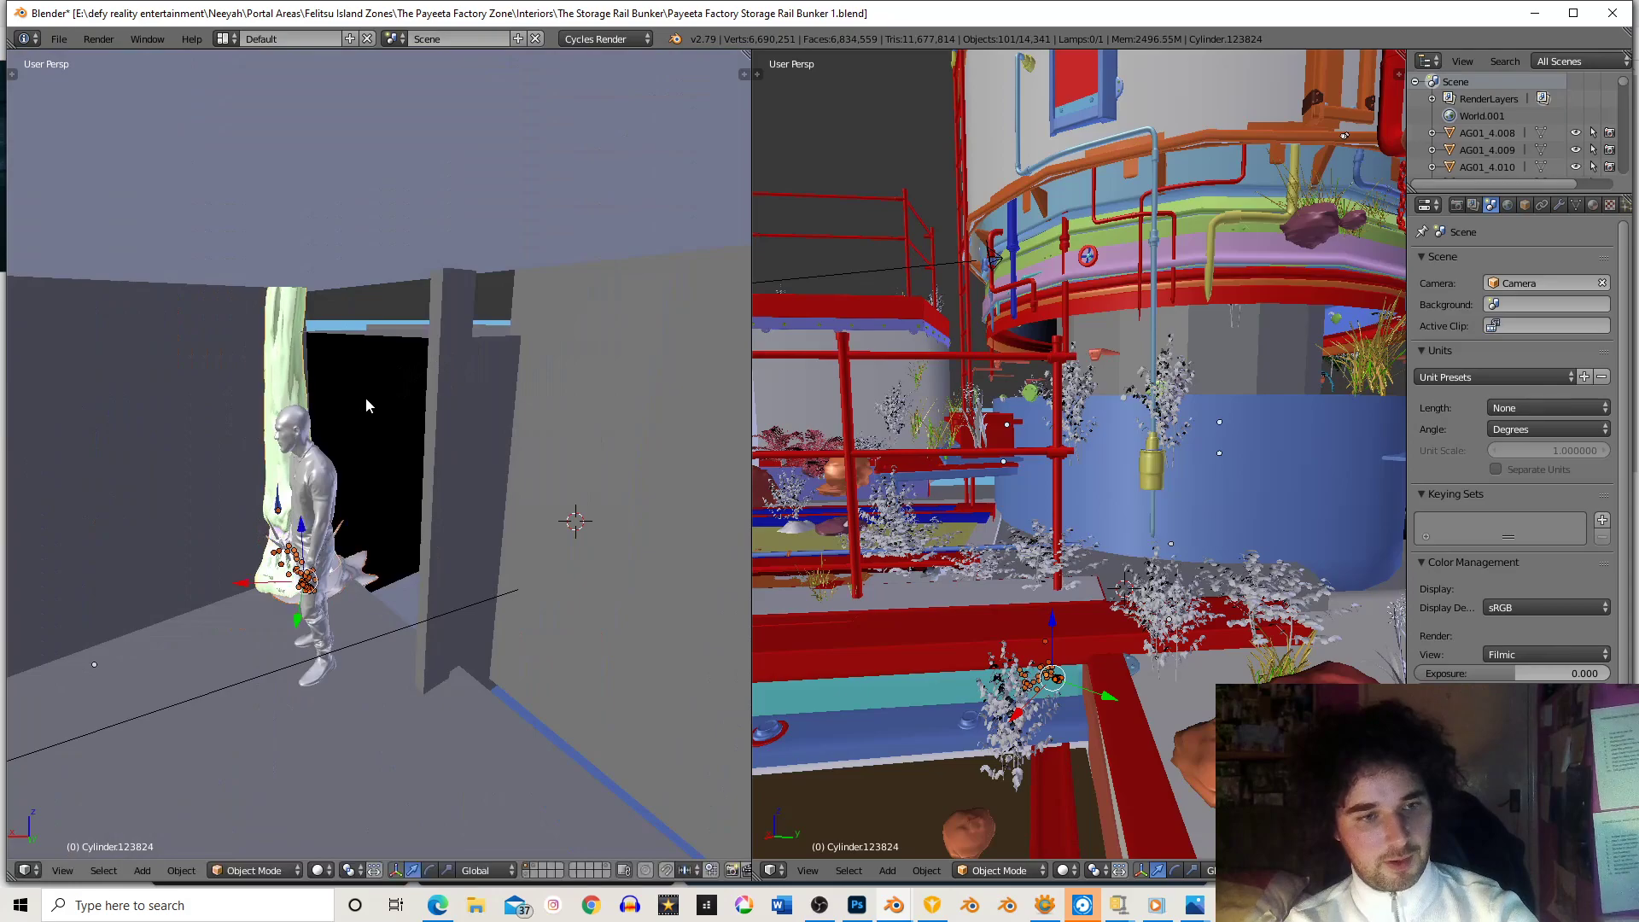
click(360, 401)
- In the camera view, rotate the trunk group about Z again and reposition it closer to the human figure
middle_drag(361, 401, 509, 402)
key(KP_0)
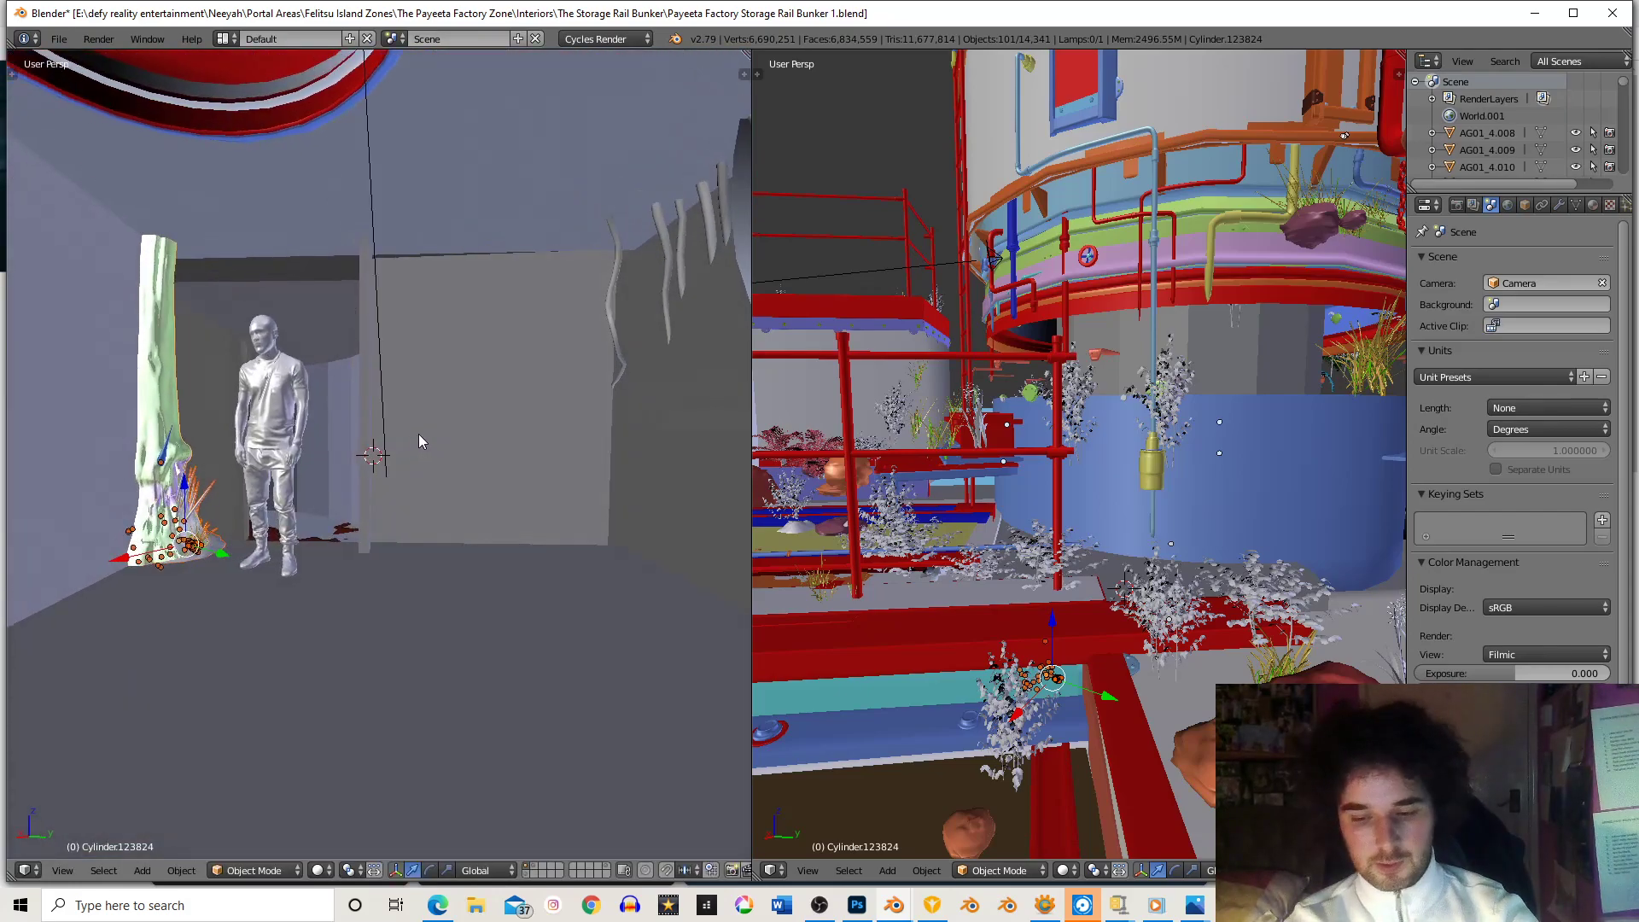
scroll(430, 495, down, 3)
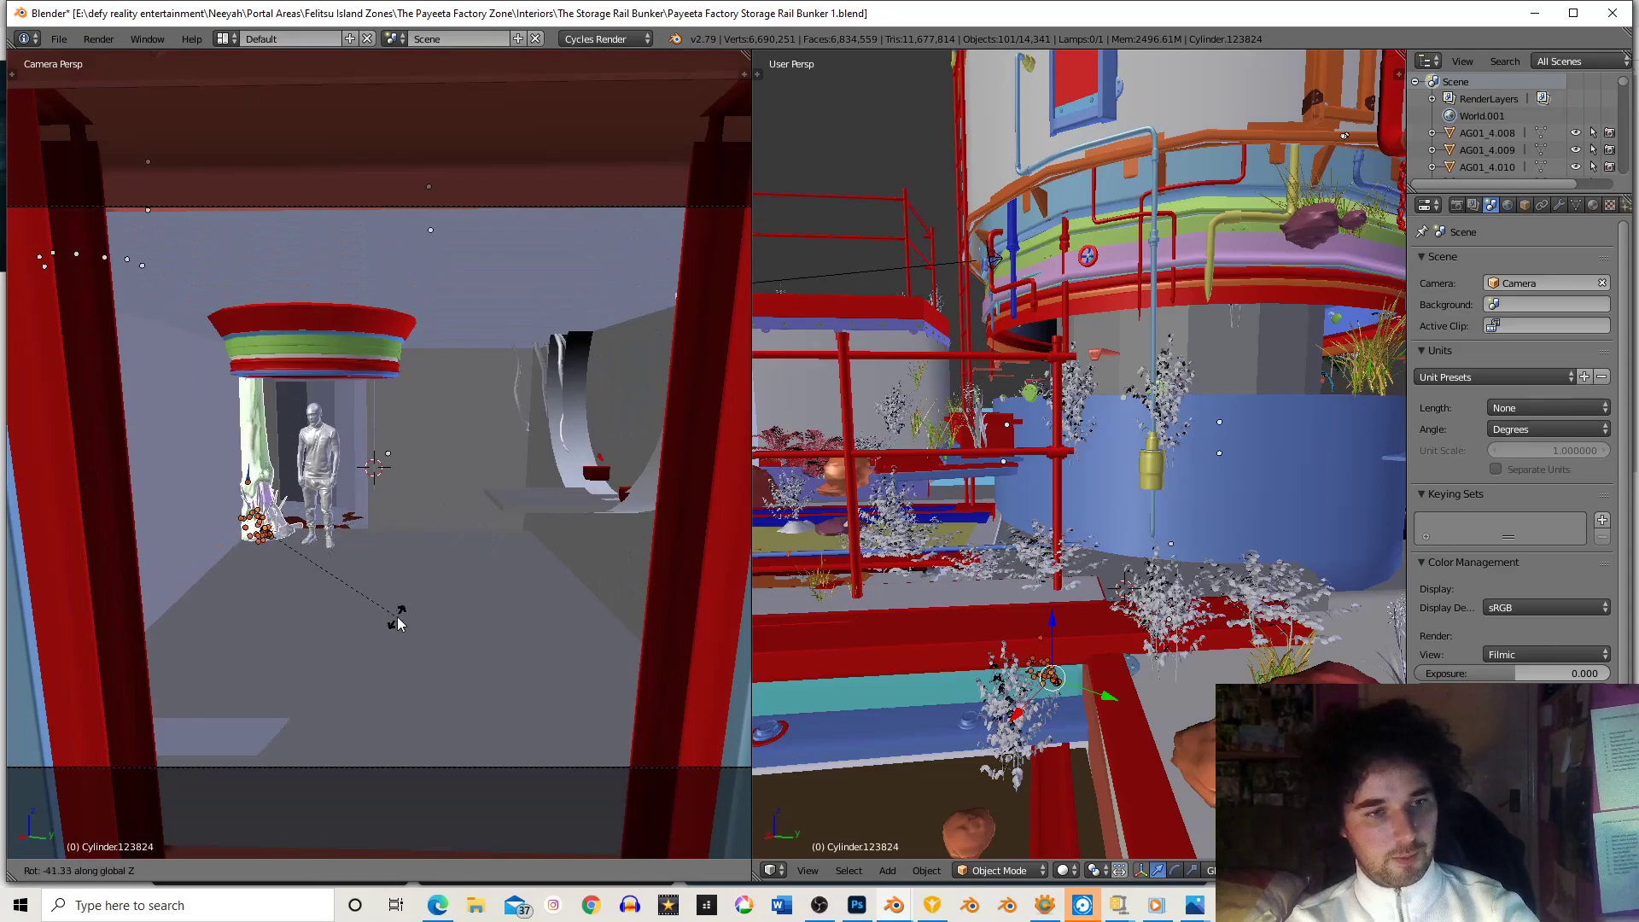
key(r)
click(437, 400)
key(g)
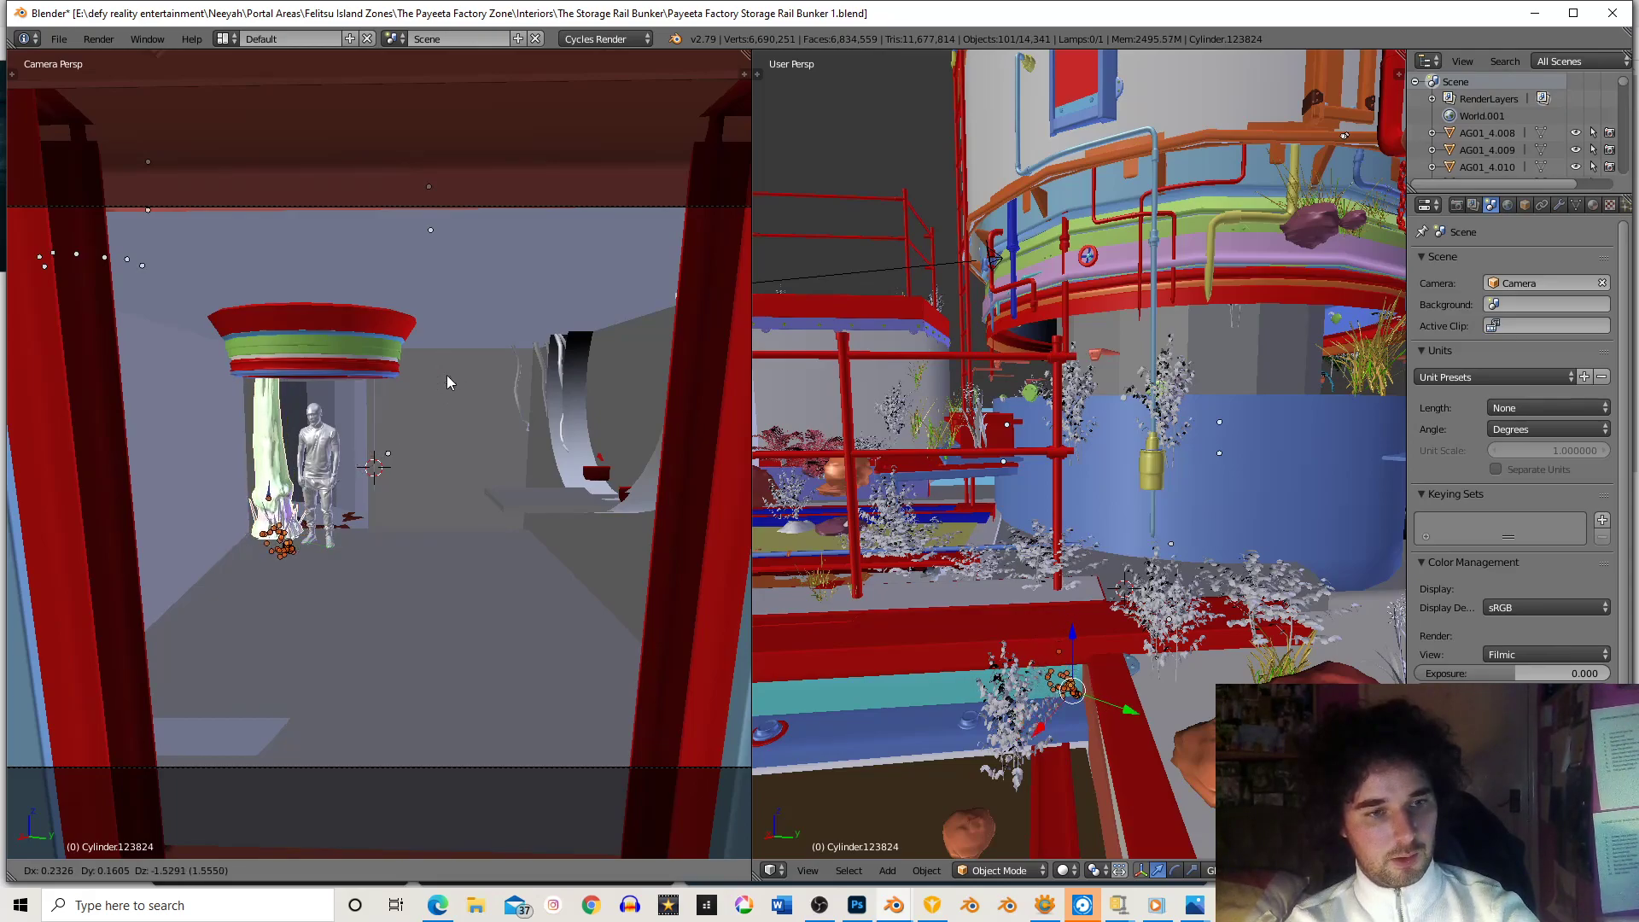
click(444, 369)
- Scale the trunk group down slightly and move it back toward the left wall, away from the figure
scroll(438, 394, up, 1)
scroll(429, 413, up, 2)
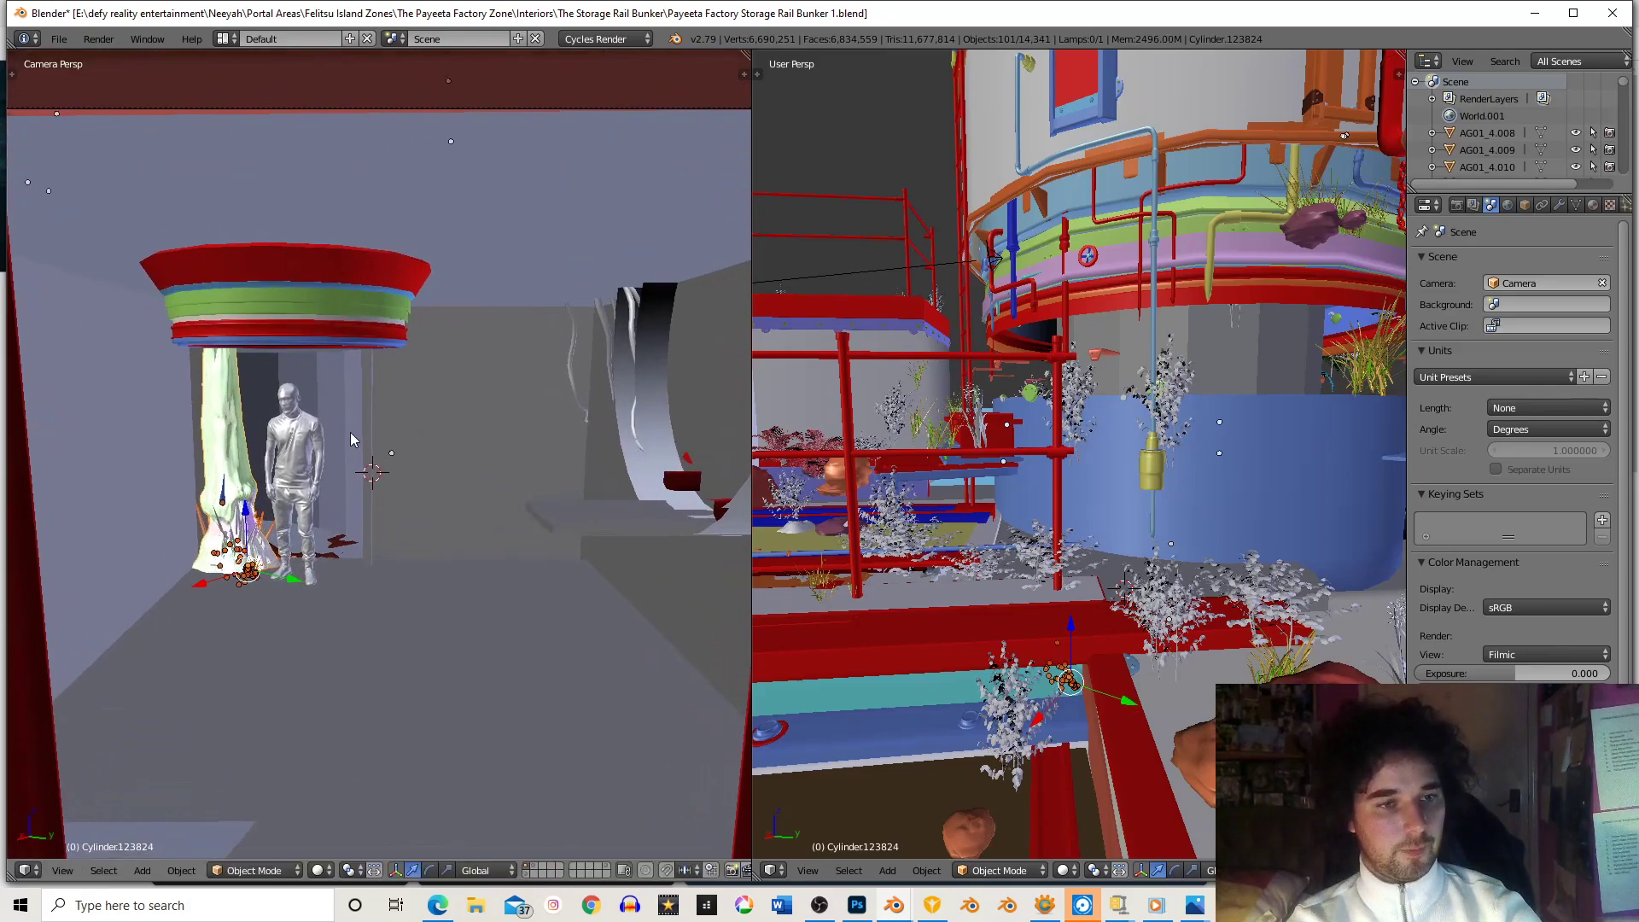
key(s)
click(331, 475)
key(g)
click(278, 485)
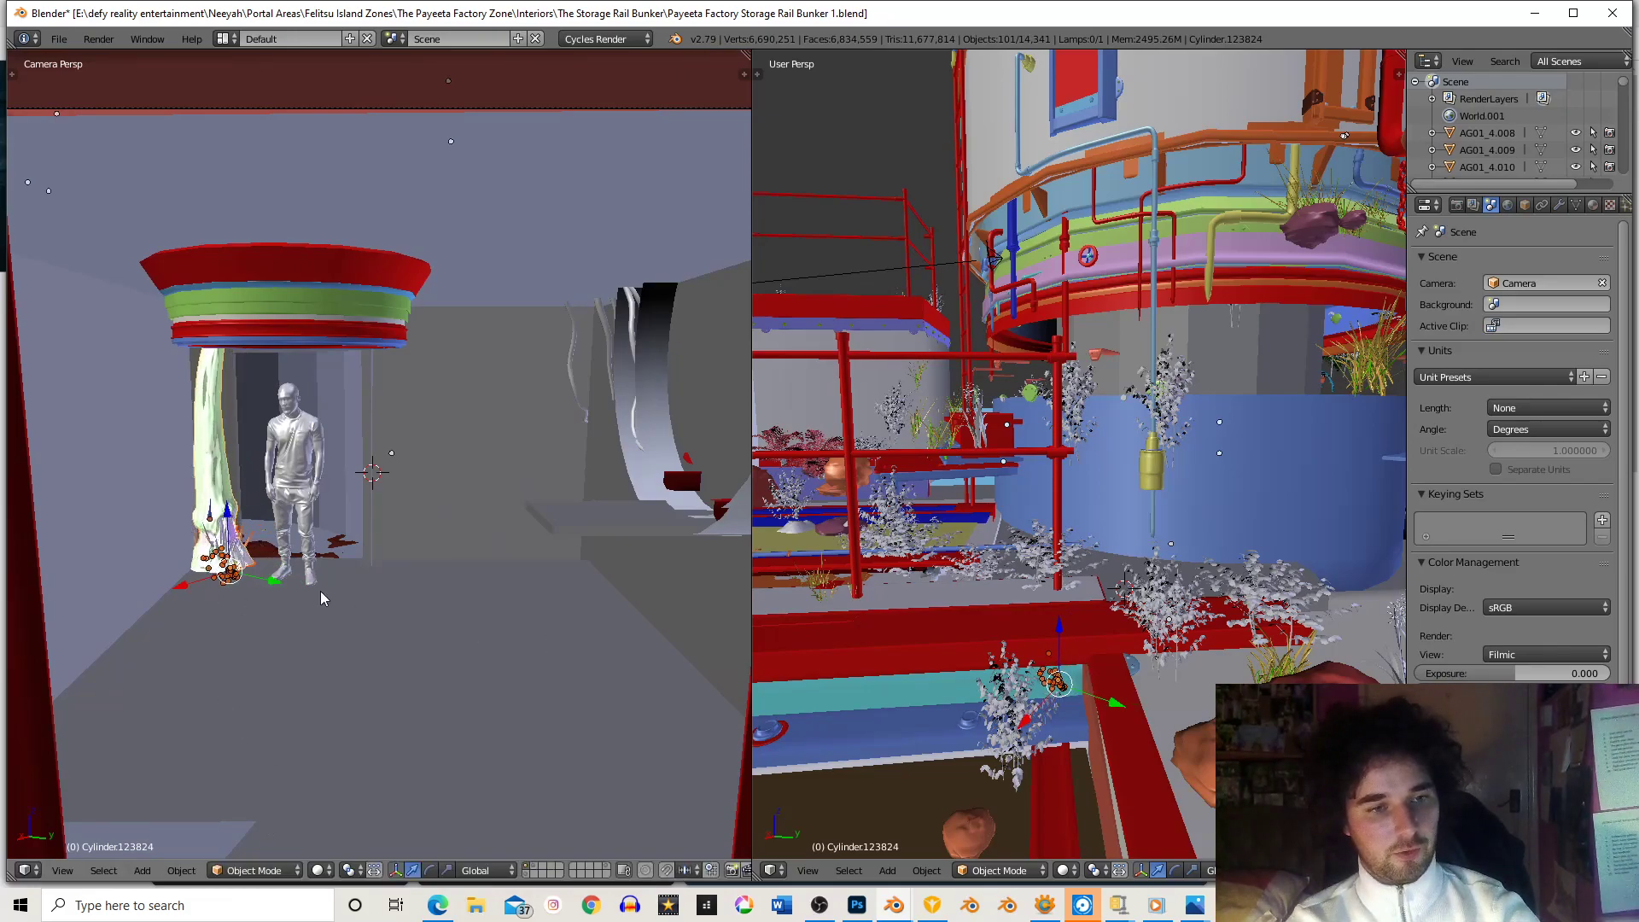
- Rotate the trunk group about global Z by about -40° and reposition it at the left side of the doorway
key(g)
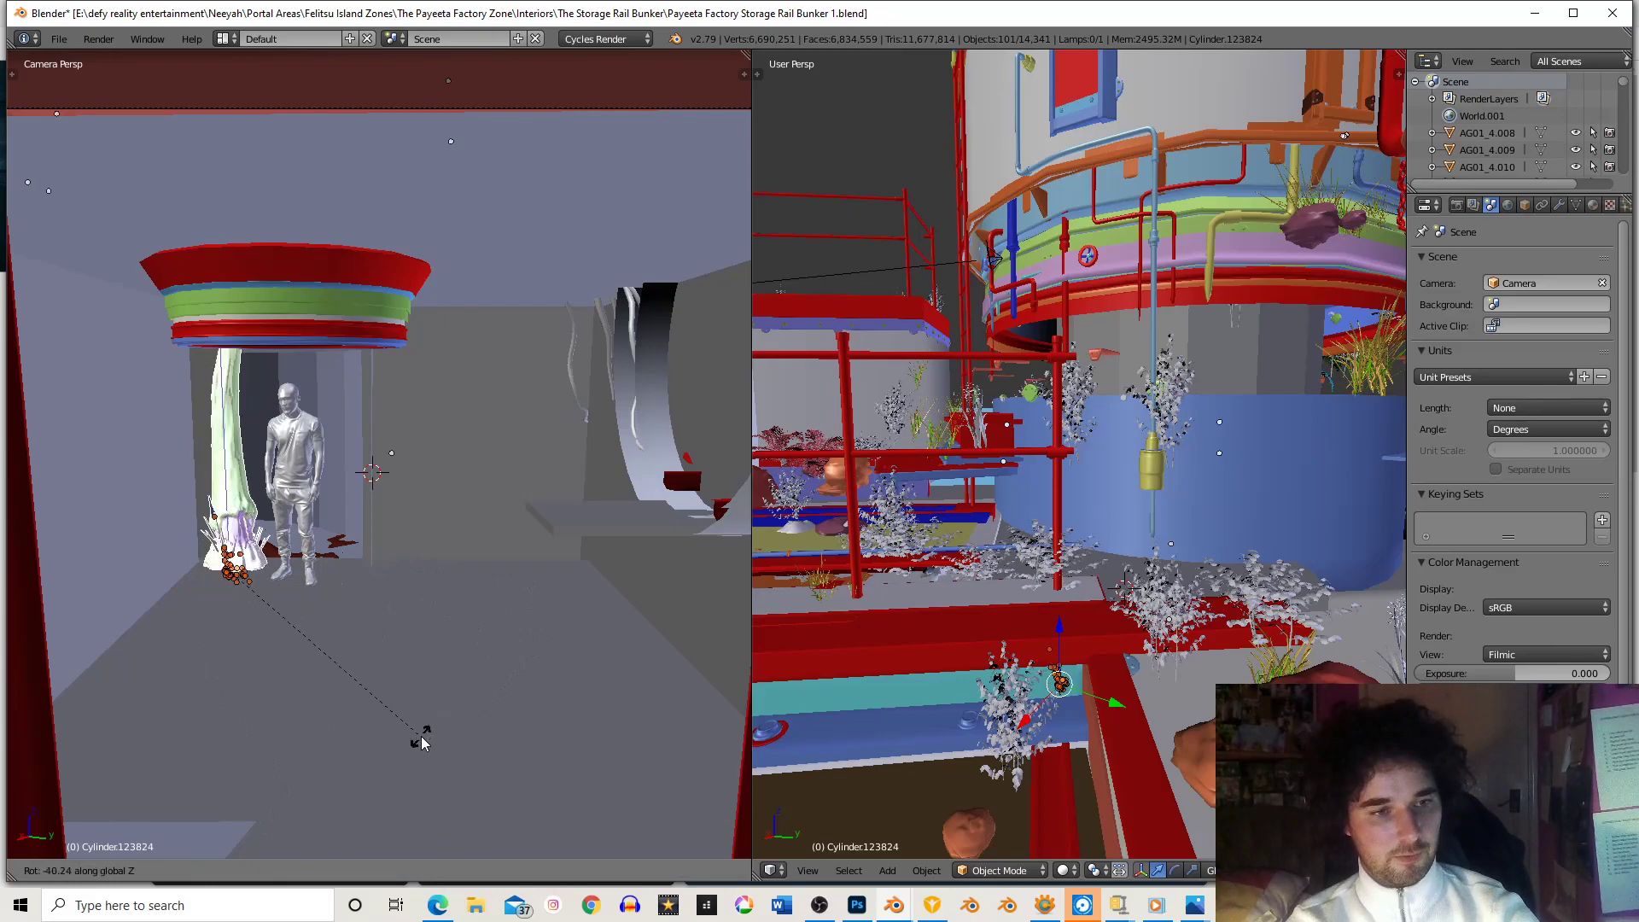
click(386, 484)
key(g)
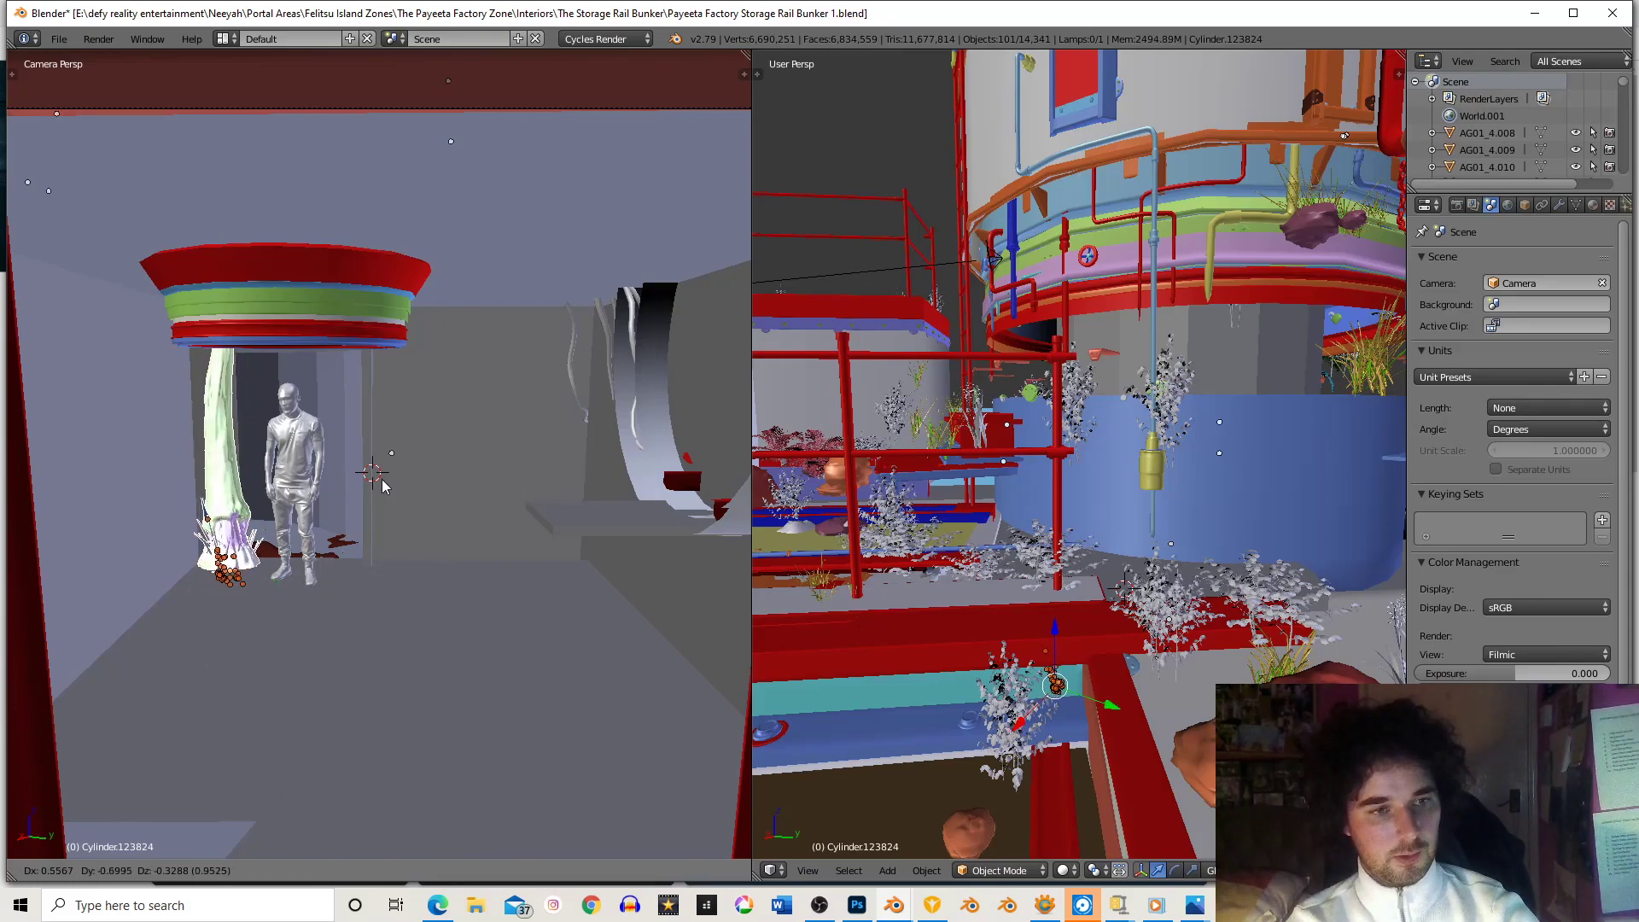
click(378, 480)
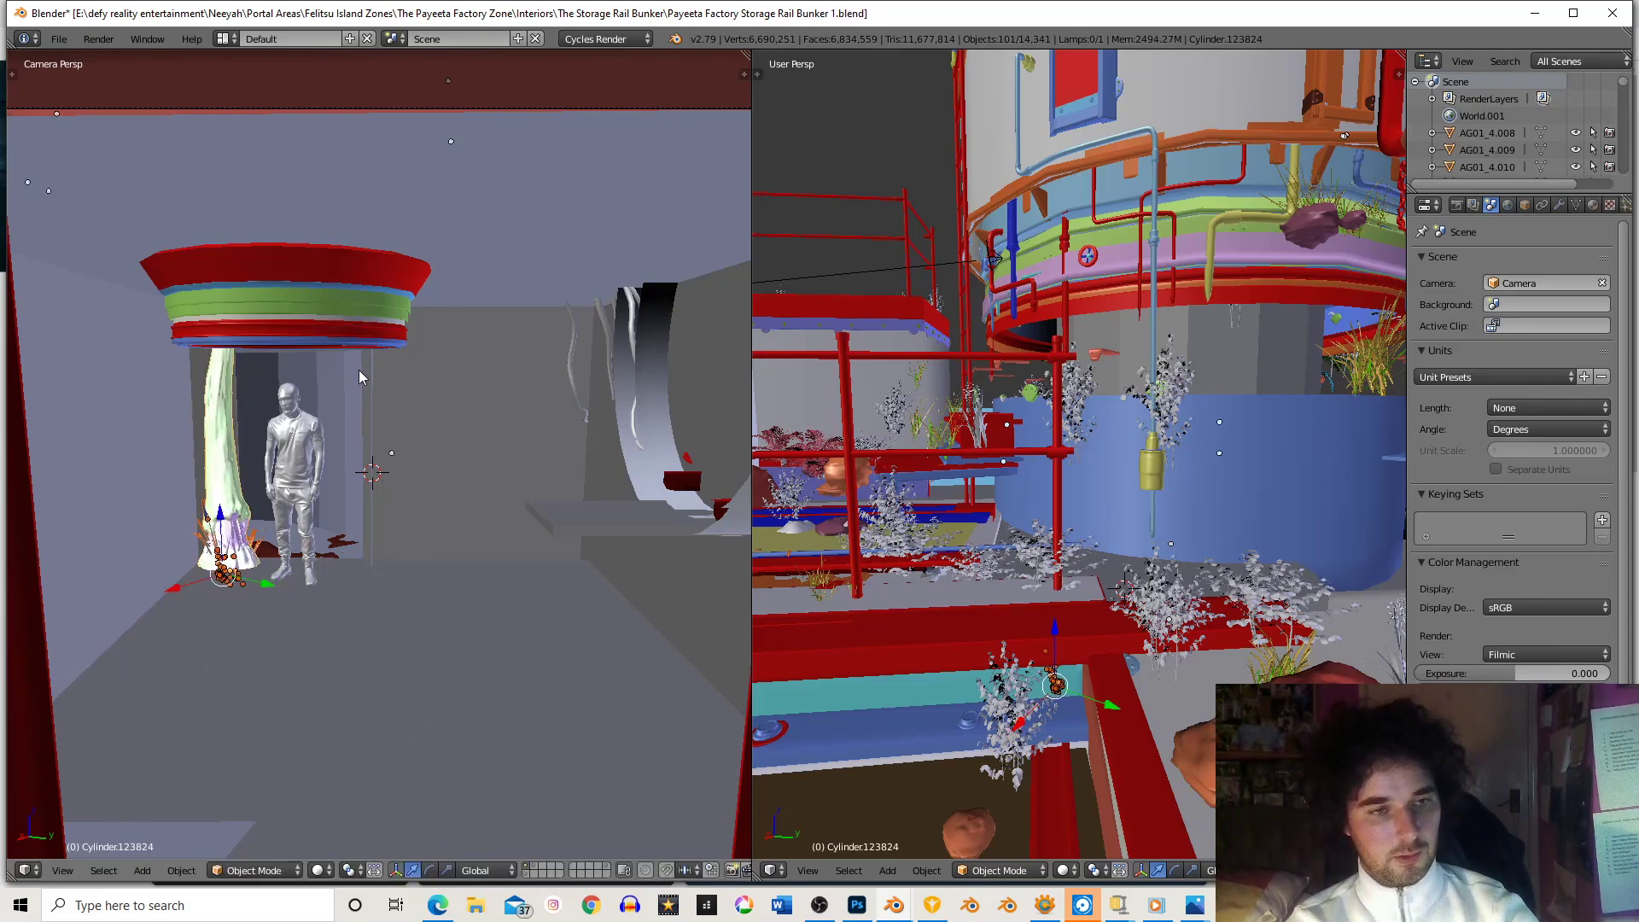
- Duplicate the bunker floor in place and narrow the copy along its local Y axis to about 0.37
right_click(527, 290)
mouse_move(458, 438)
ctrl+middle_down()
mouse_move(437, 502)
mouse_move(453, 448)
ctrl+middle_up()
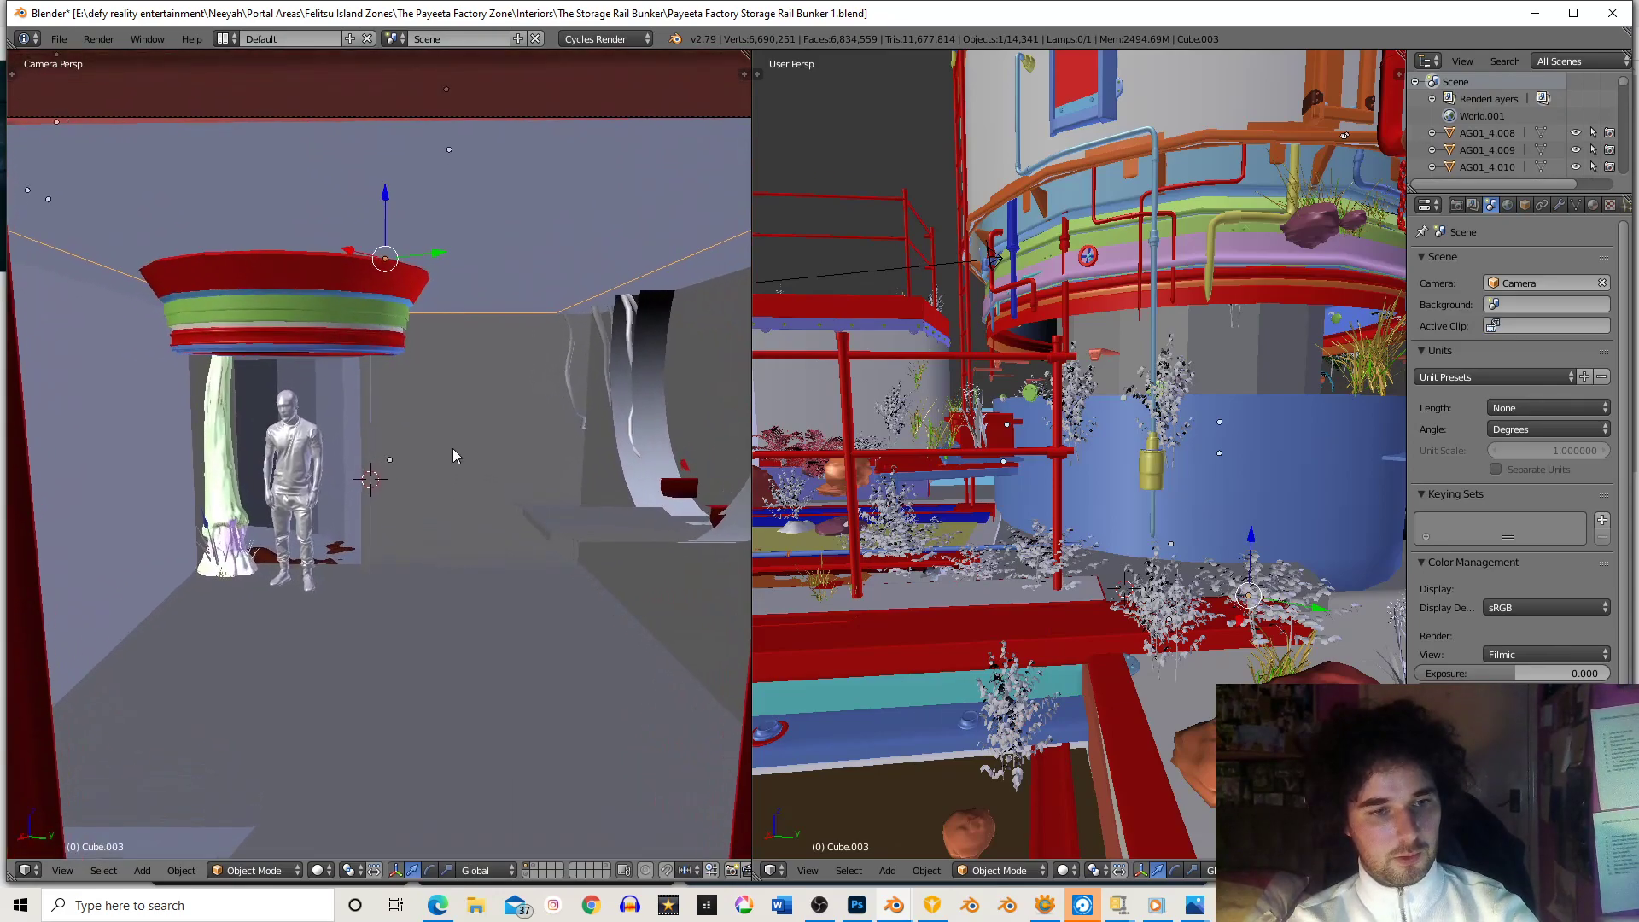
right_click(561, 615)
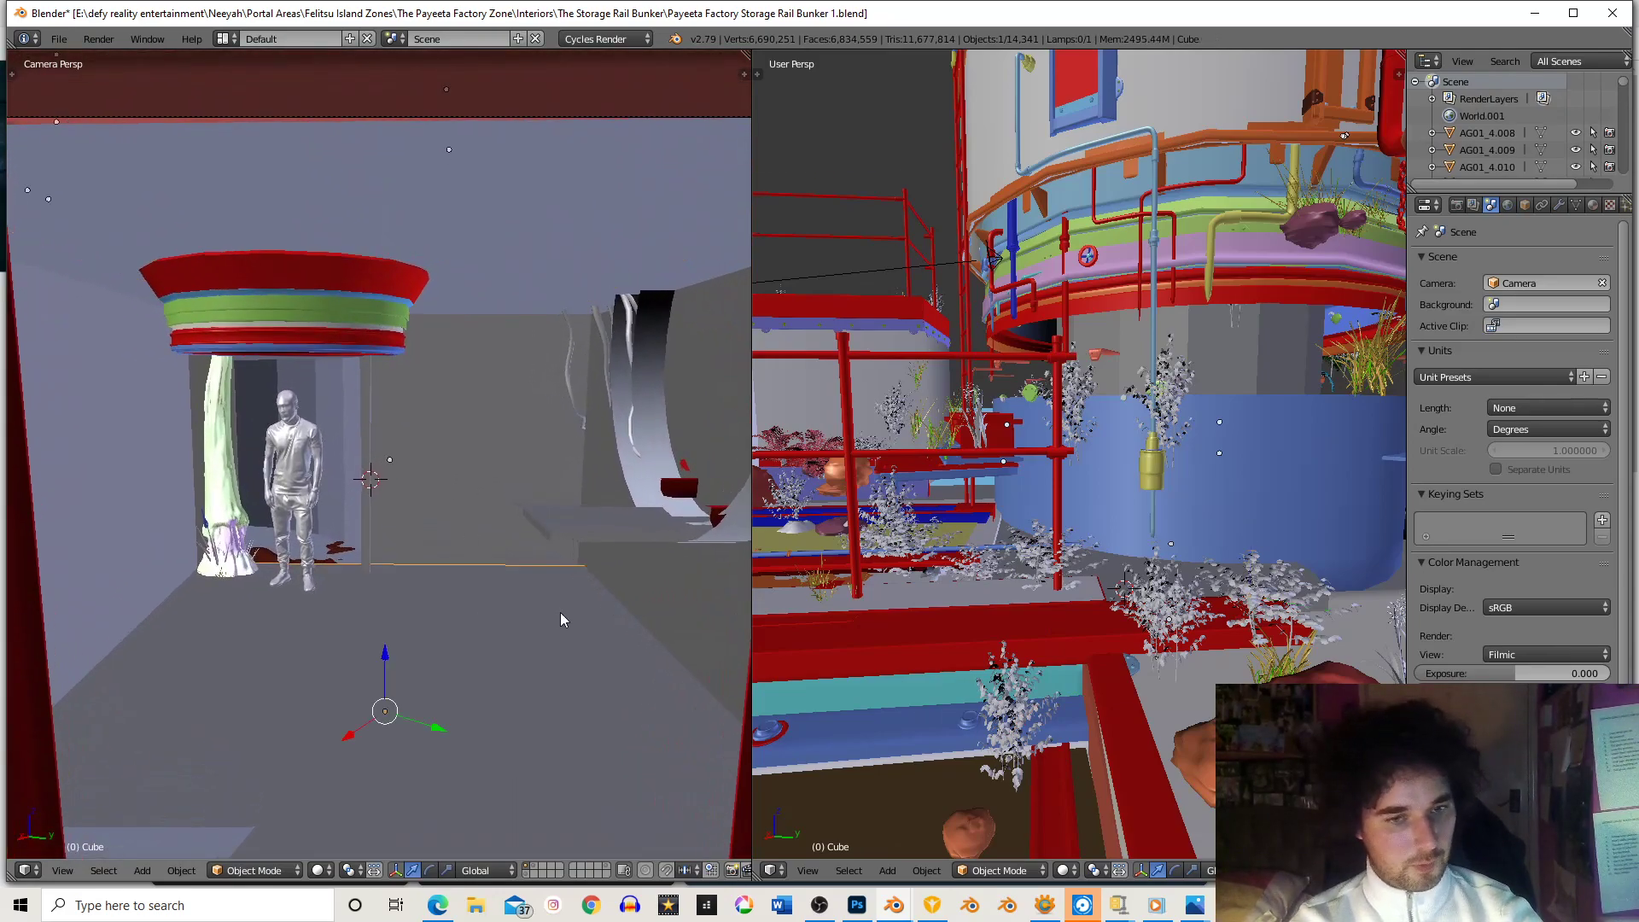
key(shift+d)
right_click(630, 627)
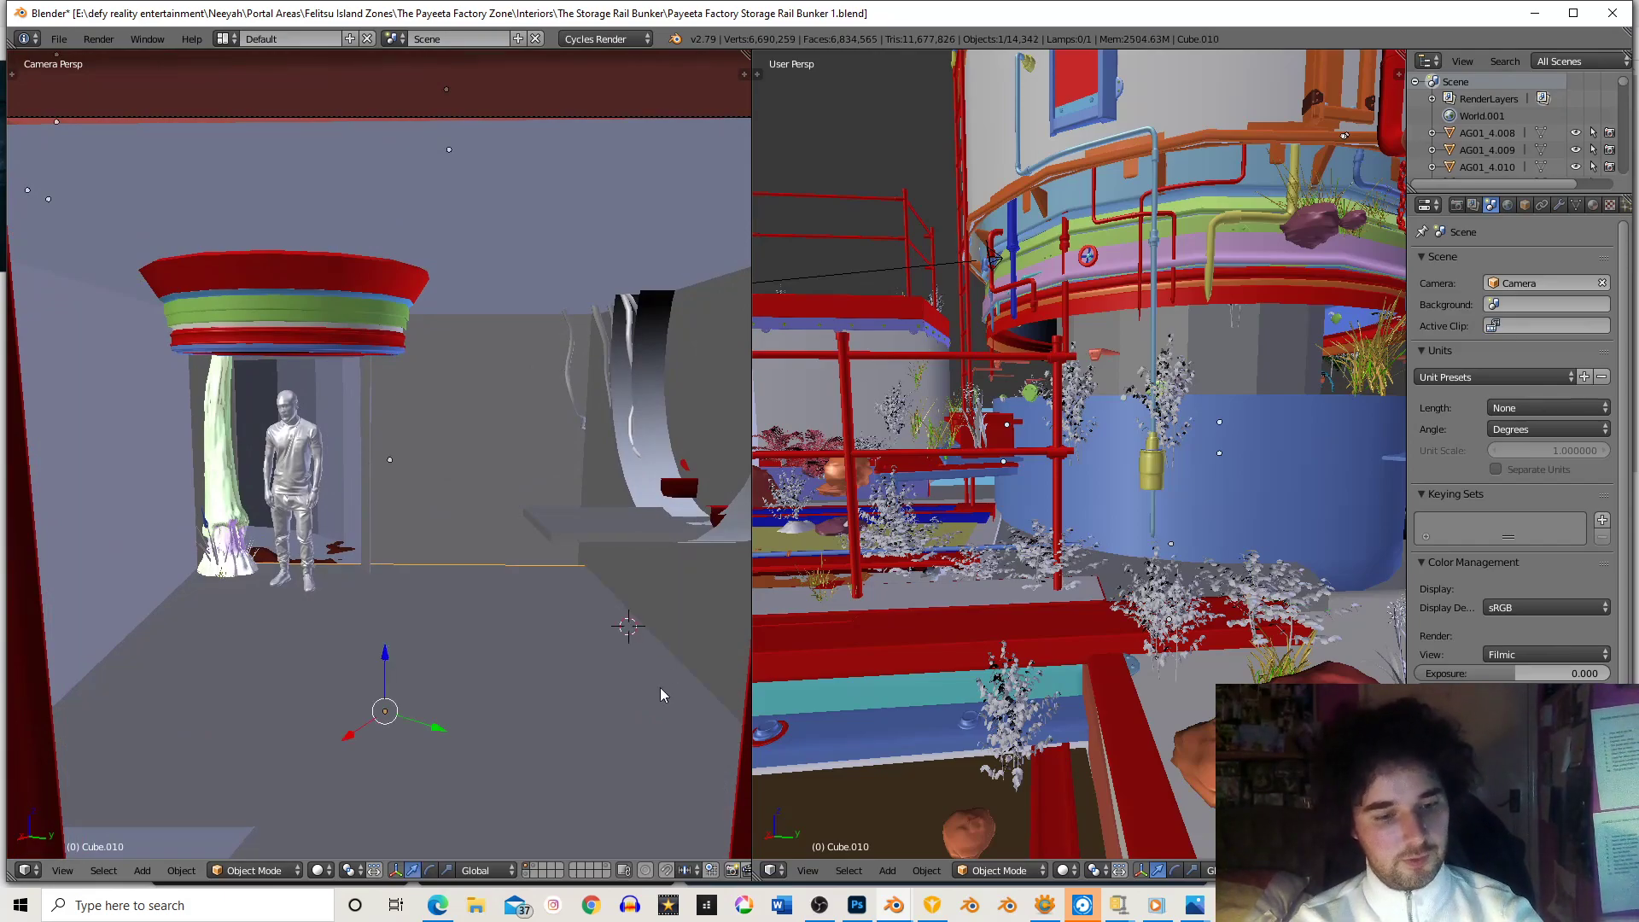
key(s)
key(x)
key(x)
key(y)
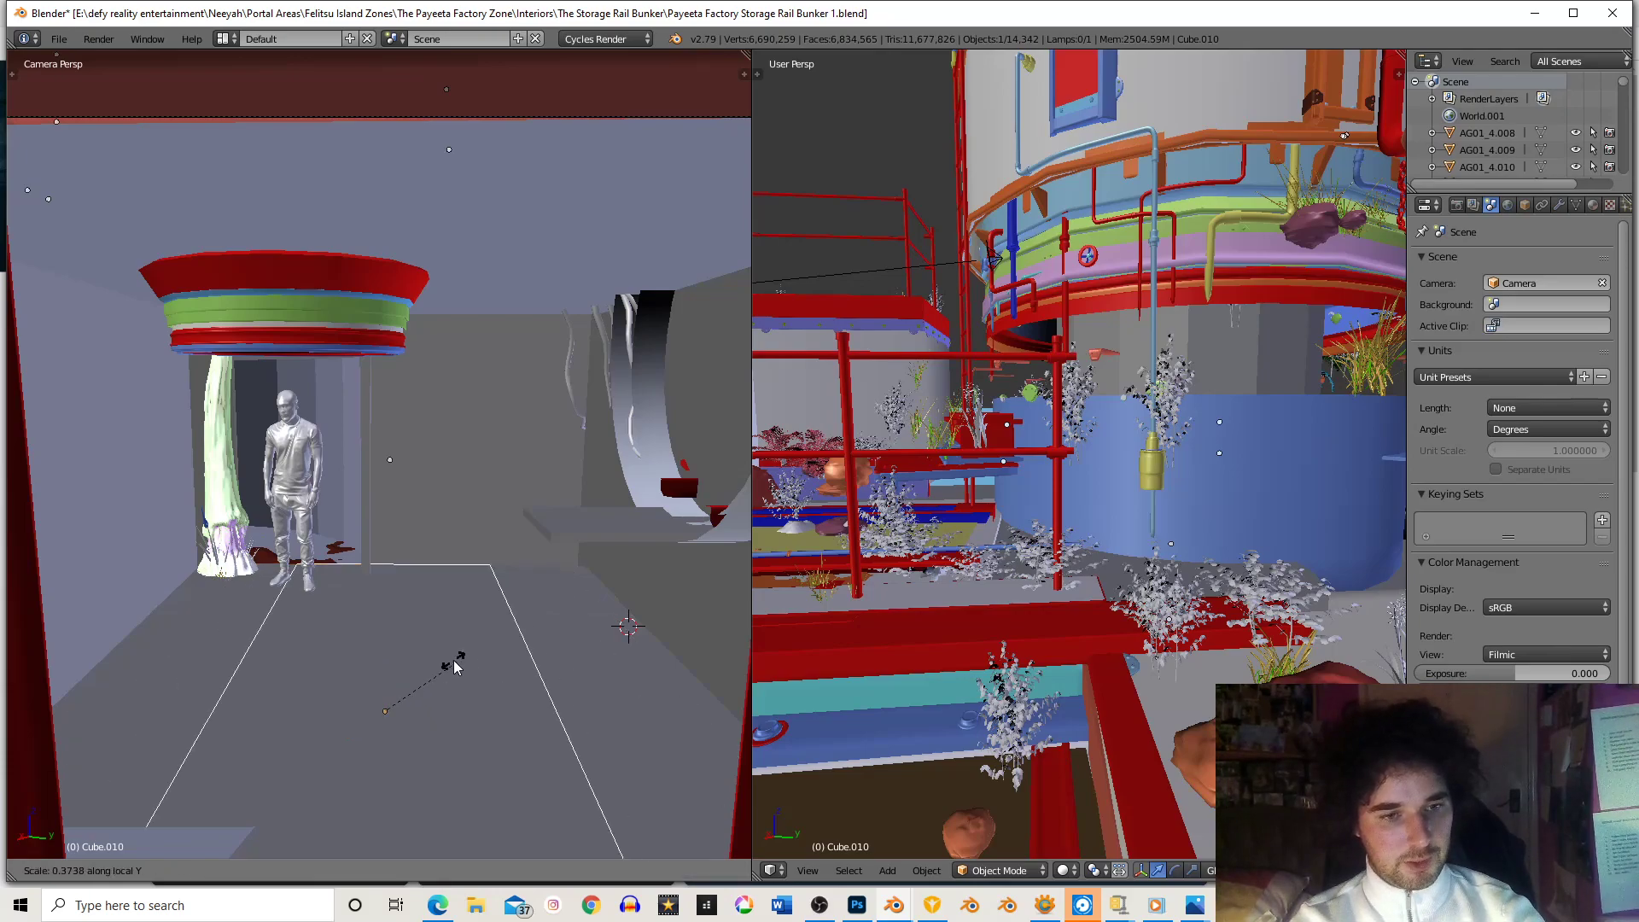
click(453, 663)
key(s)
right_click(589, 643)
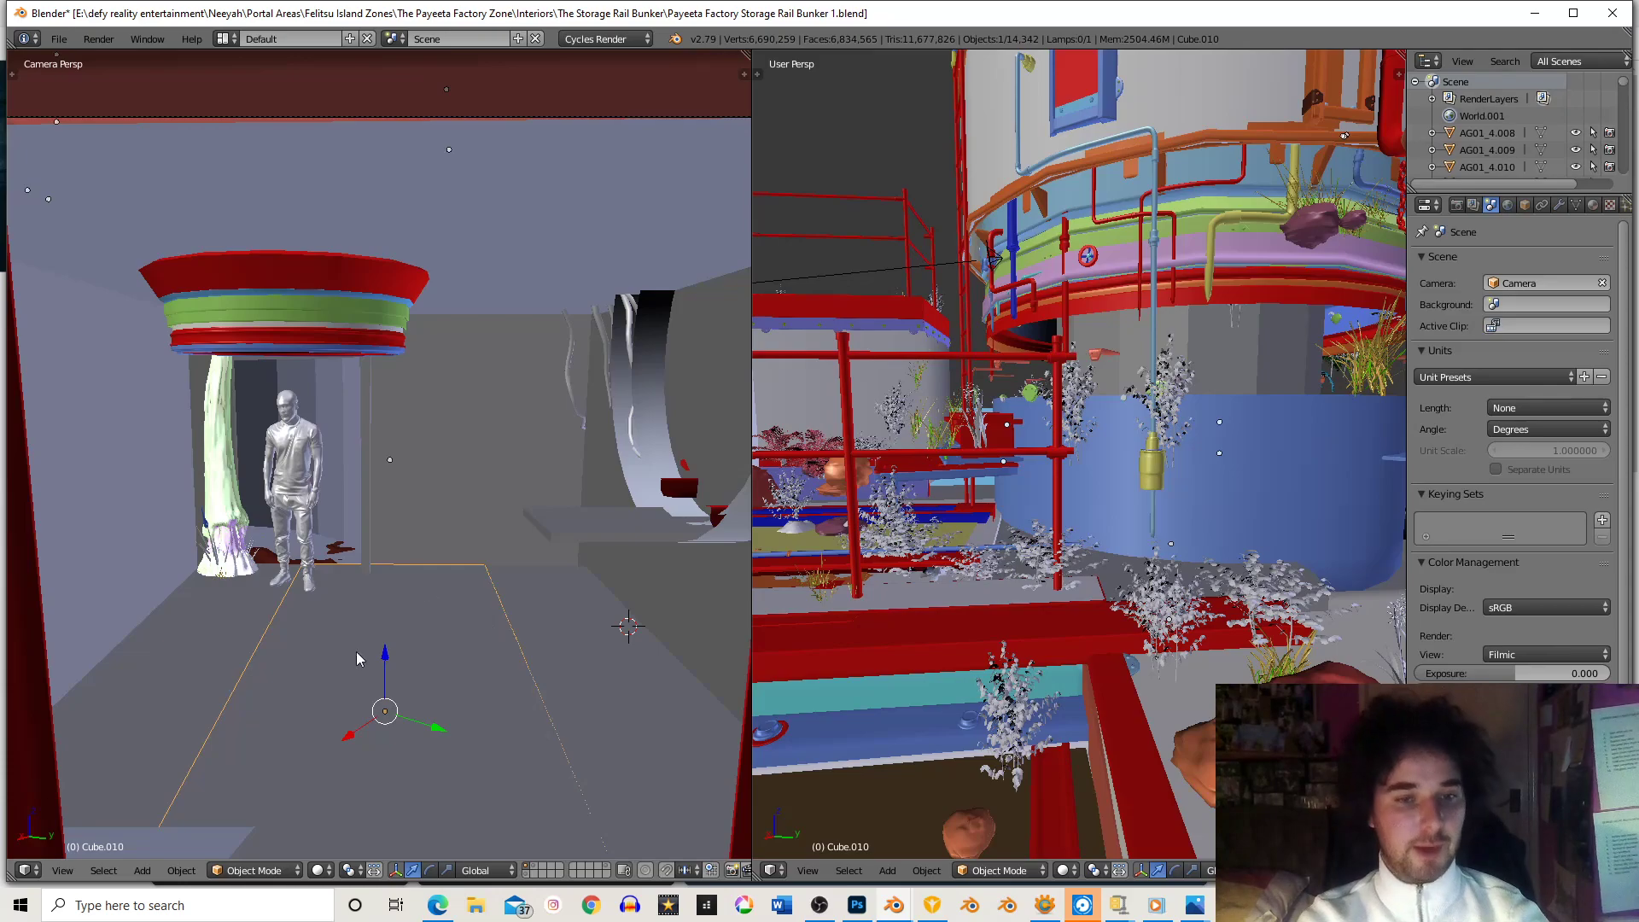
- Enlarge the ledge slab beside the curved passage slightly along X and place a duplicate of it just below
right_click(571, 537)
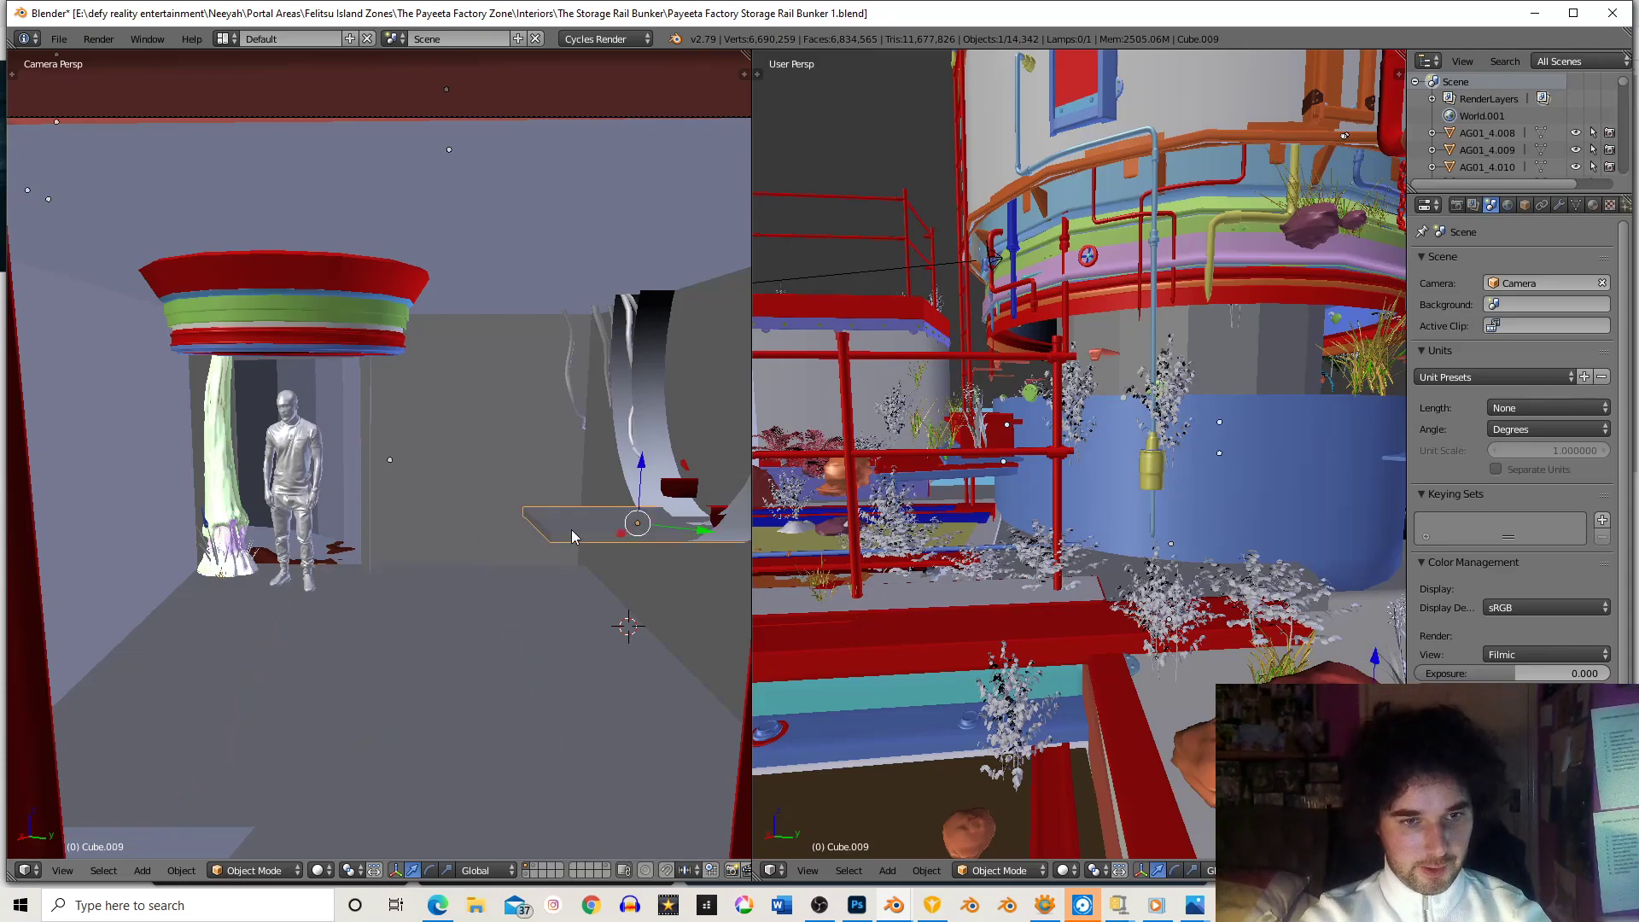
key(s)
key(x)
click(646, 624)
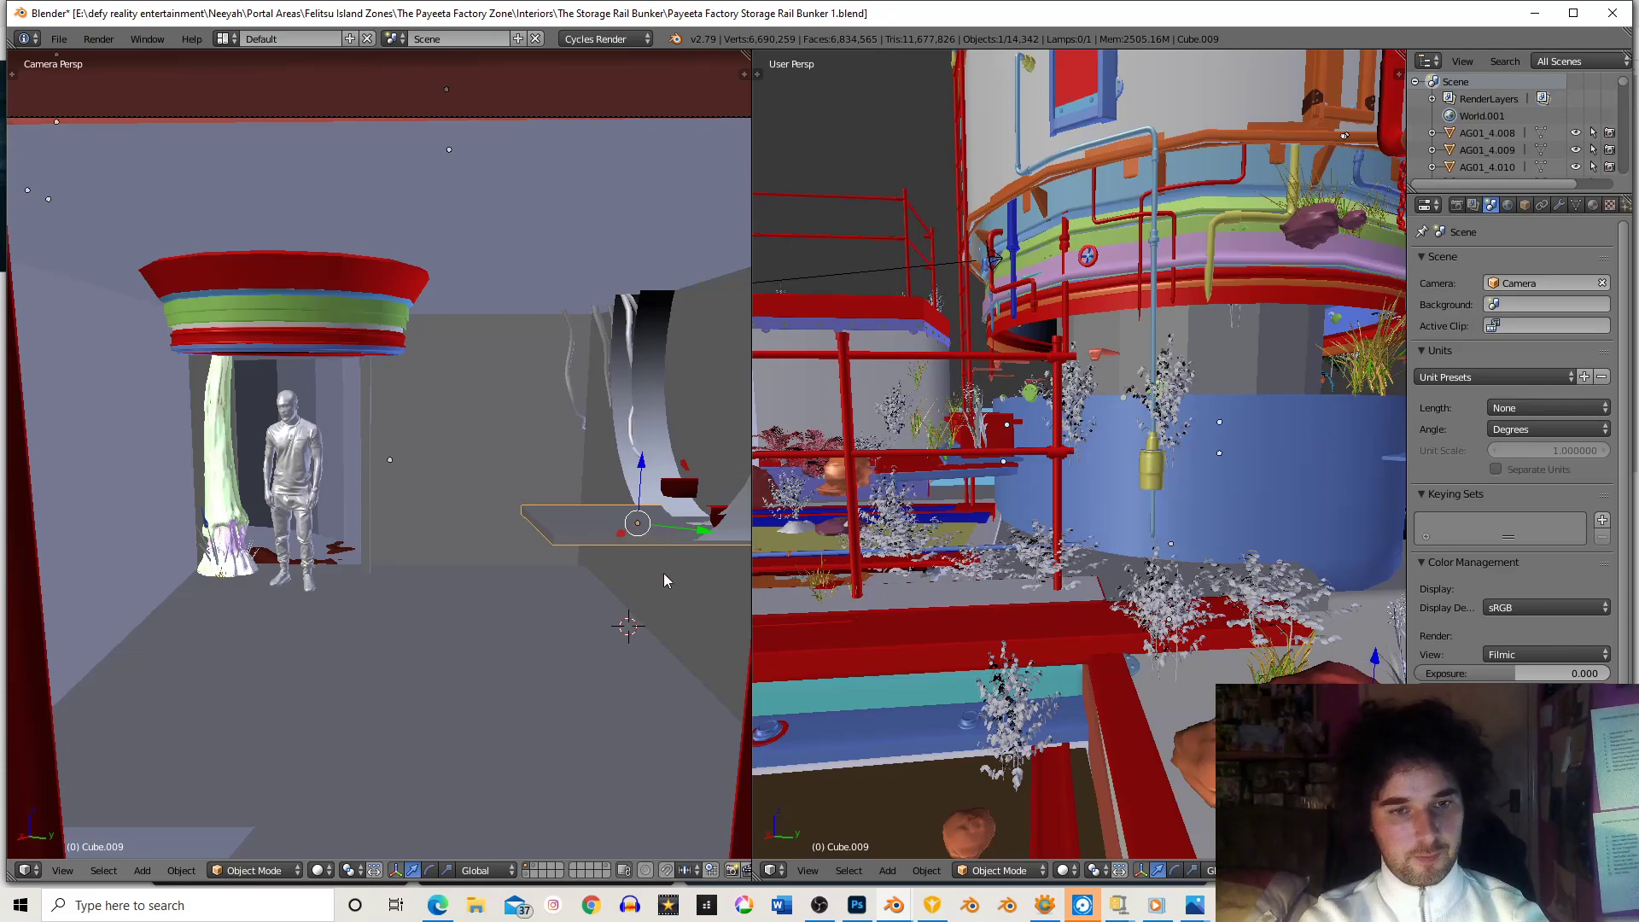
key(shift+d)
click(690, 578)
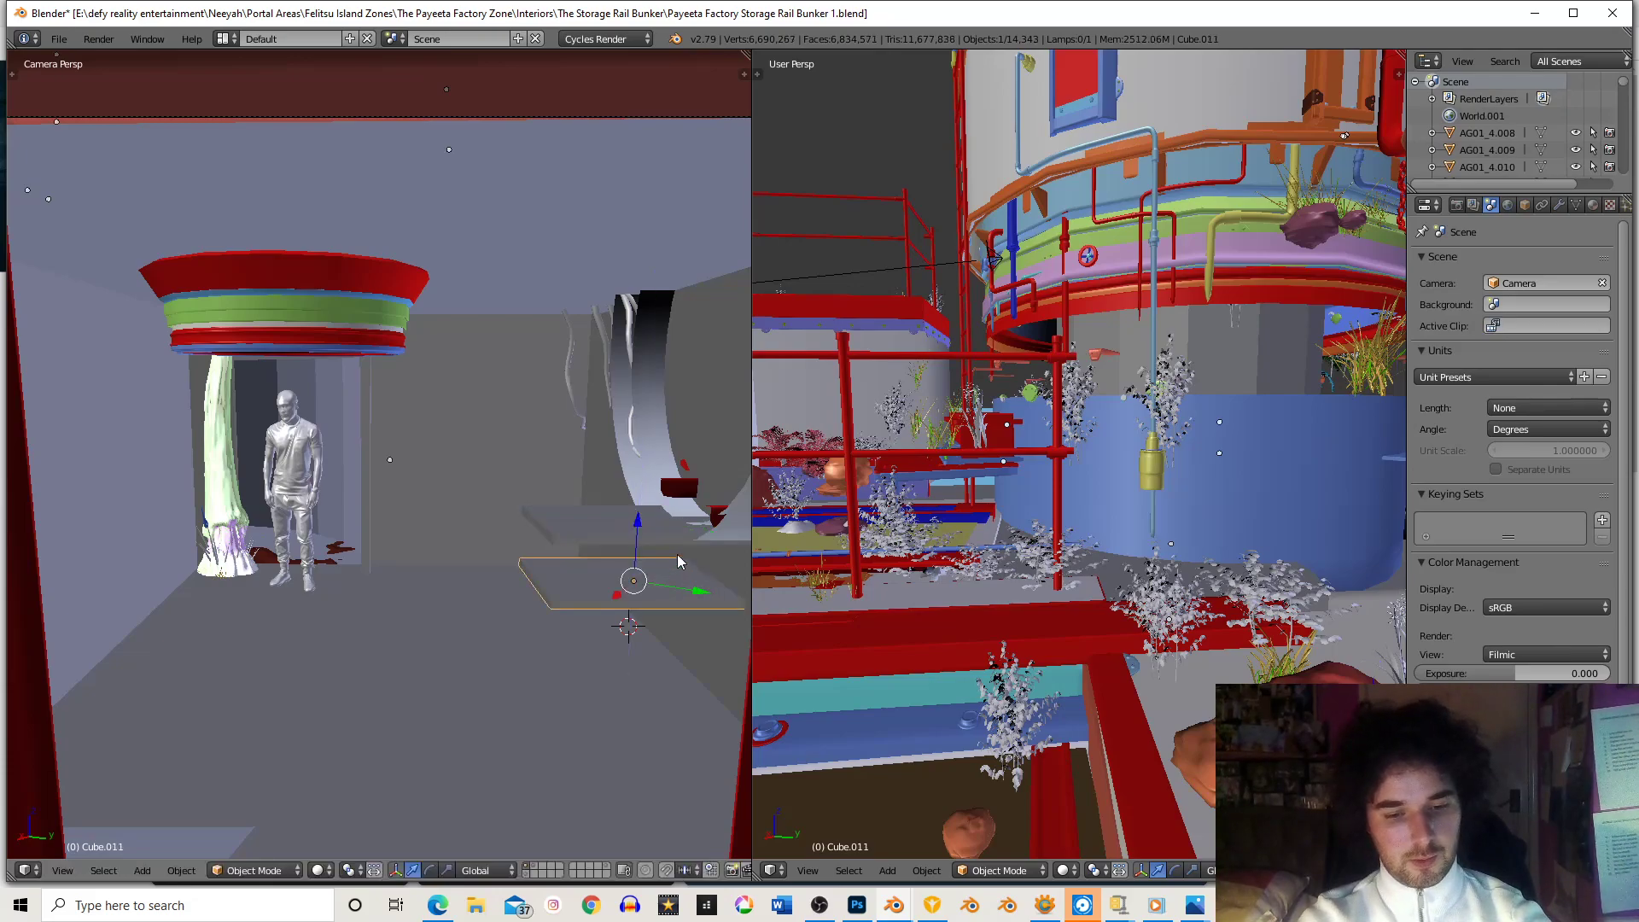
- Turn the slab copy upright and tilt it about 12 degrees around the global Y axis
key(r)
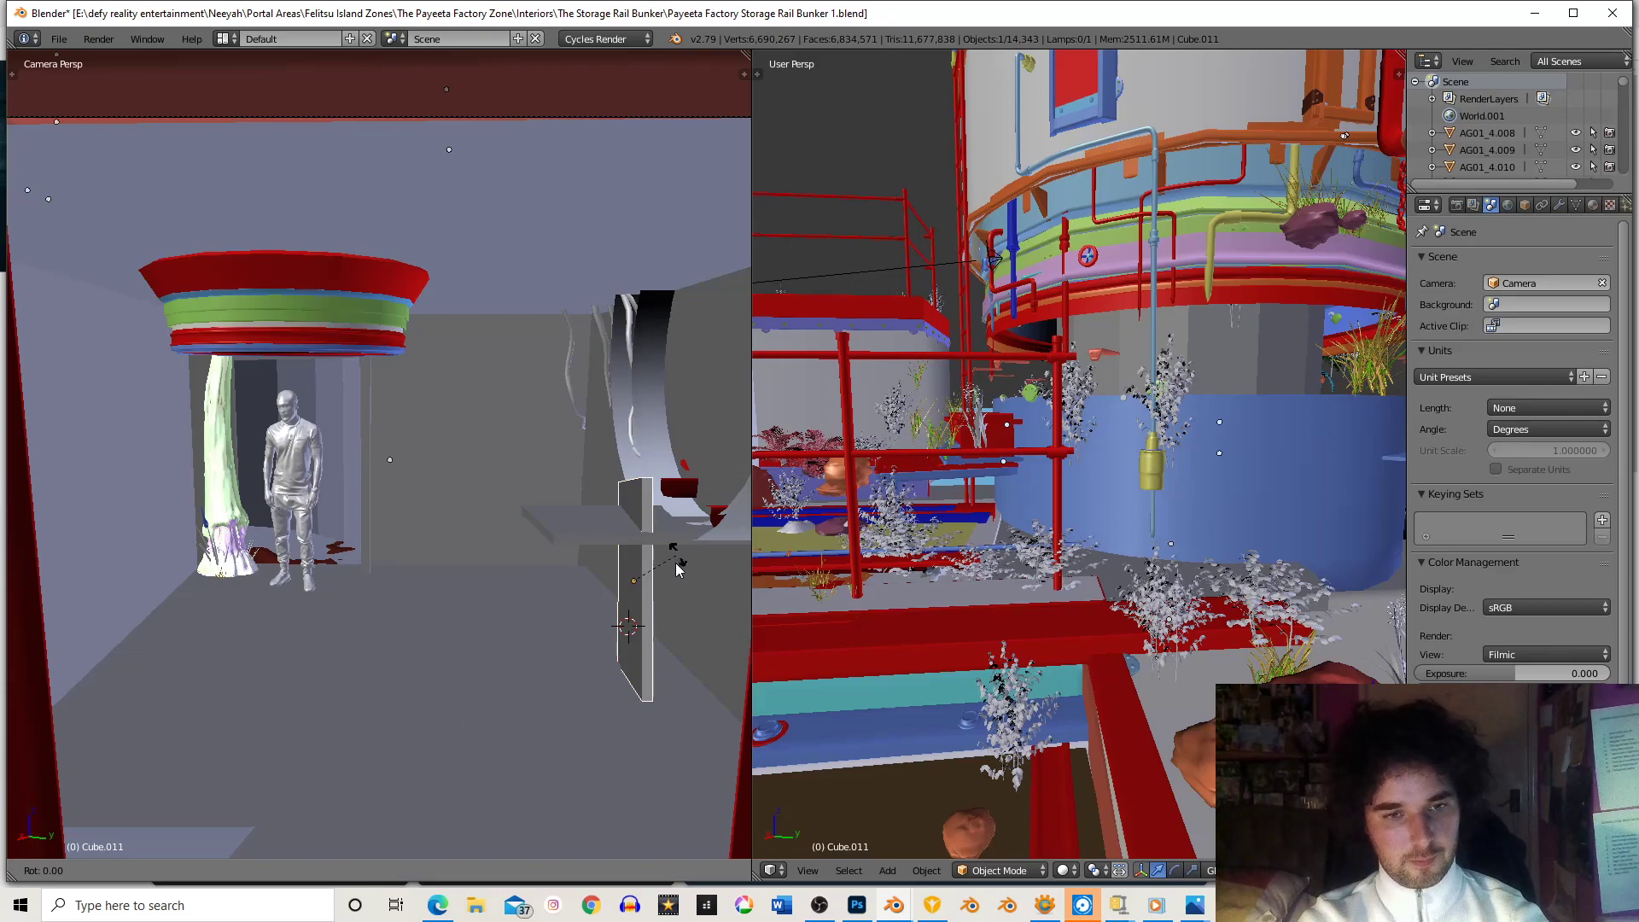
key(y)
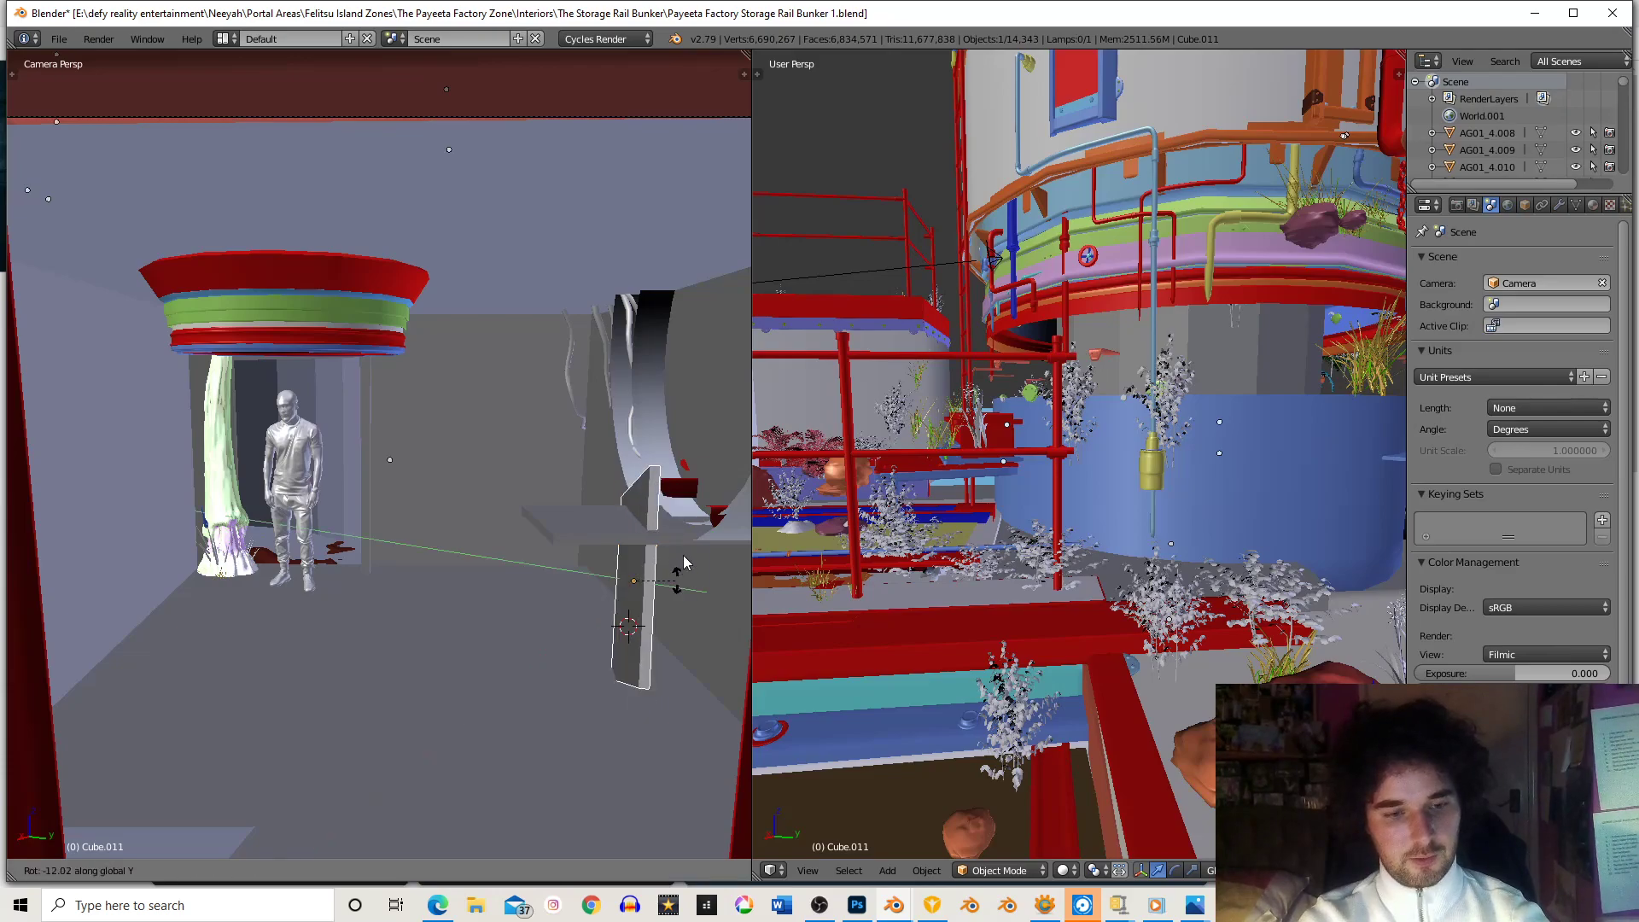
click(683, 561)
- Rotate the slab copy about Z and adjust its tilt so it slopes from the ledge down to the floor
key(KP_Decimal)
middle_drag(682, 553, 449, 309)
key(r)
key(z)
click(418, 437)
key(r)
click(567, 350)
key(r)
click(540, 398)
middle_drag(444, 432, 464, 381)
key(r)
click(547, 454)
- Move the human figure forward out of the doorway to stand beside the sloped slab
scroll(472, 392, up, 2)
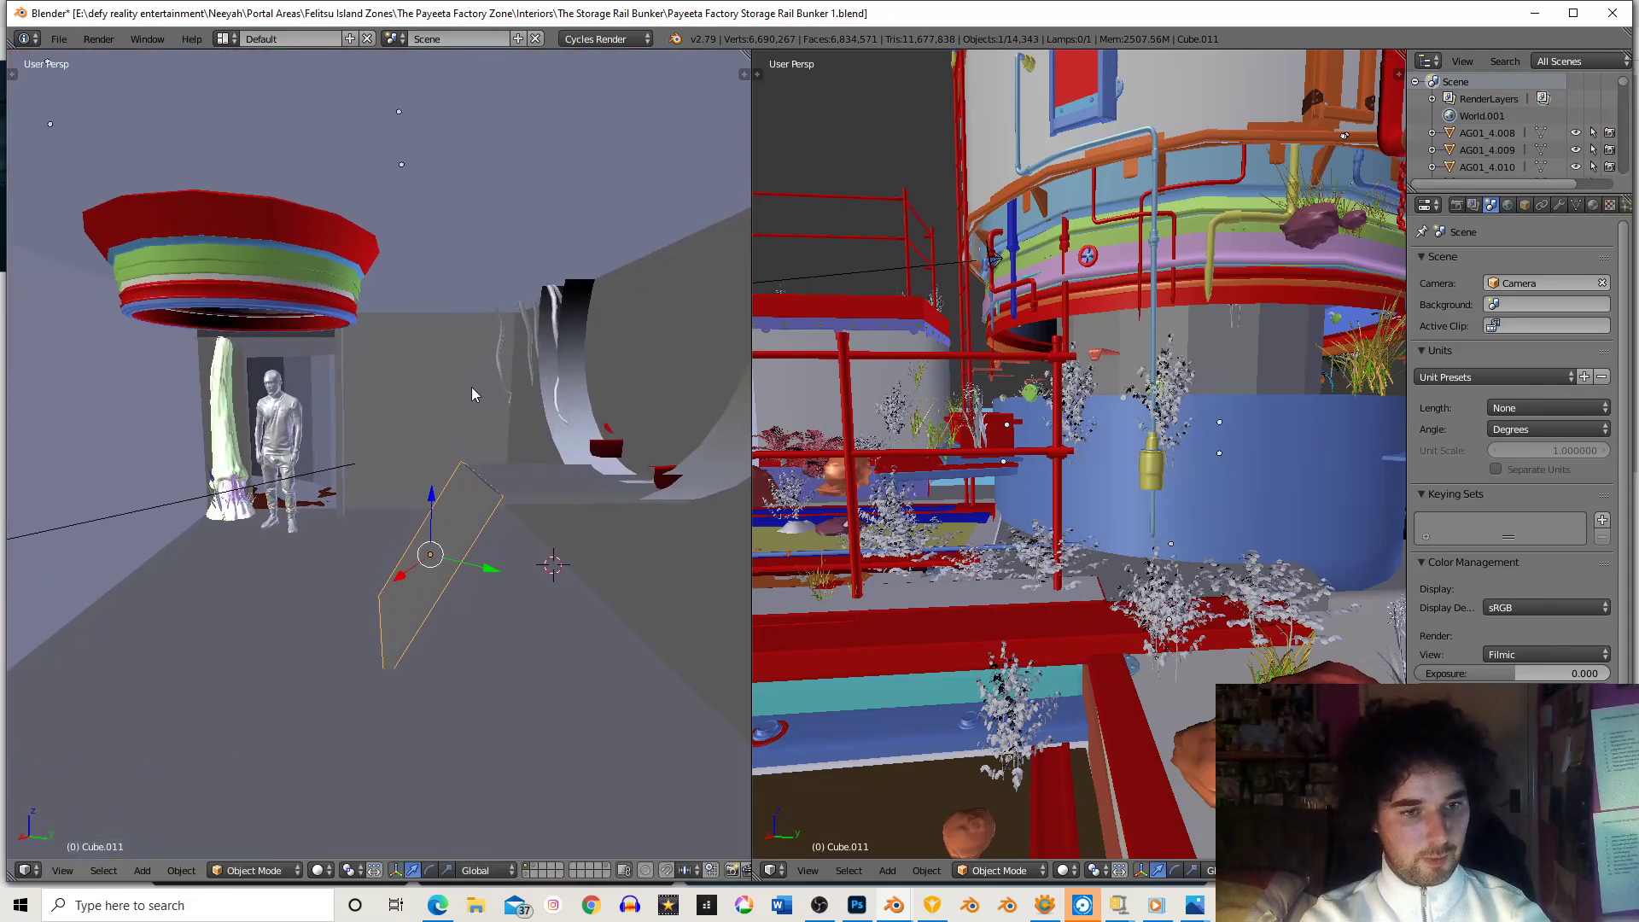
scroll(322, 480, down, 1)
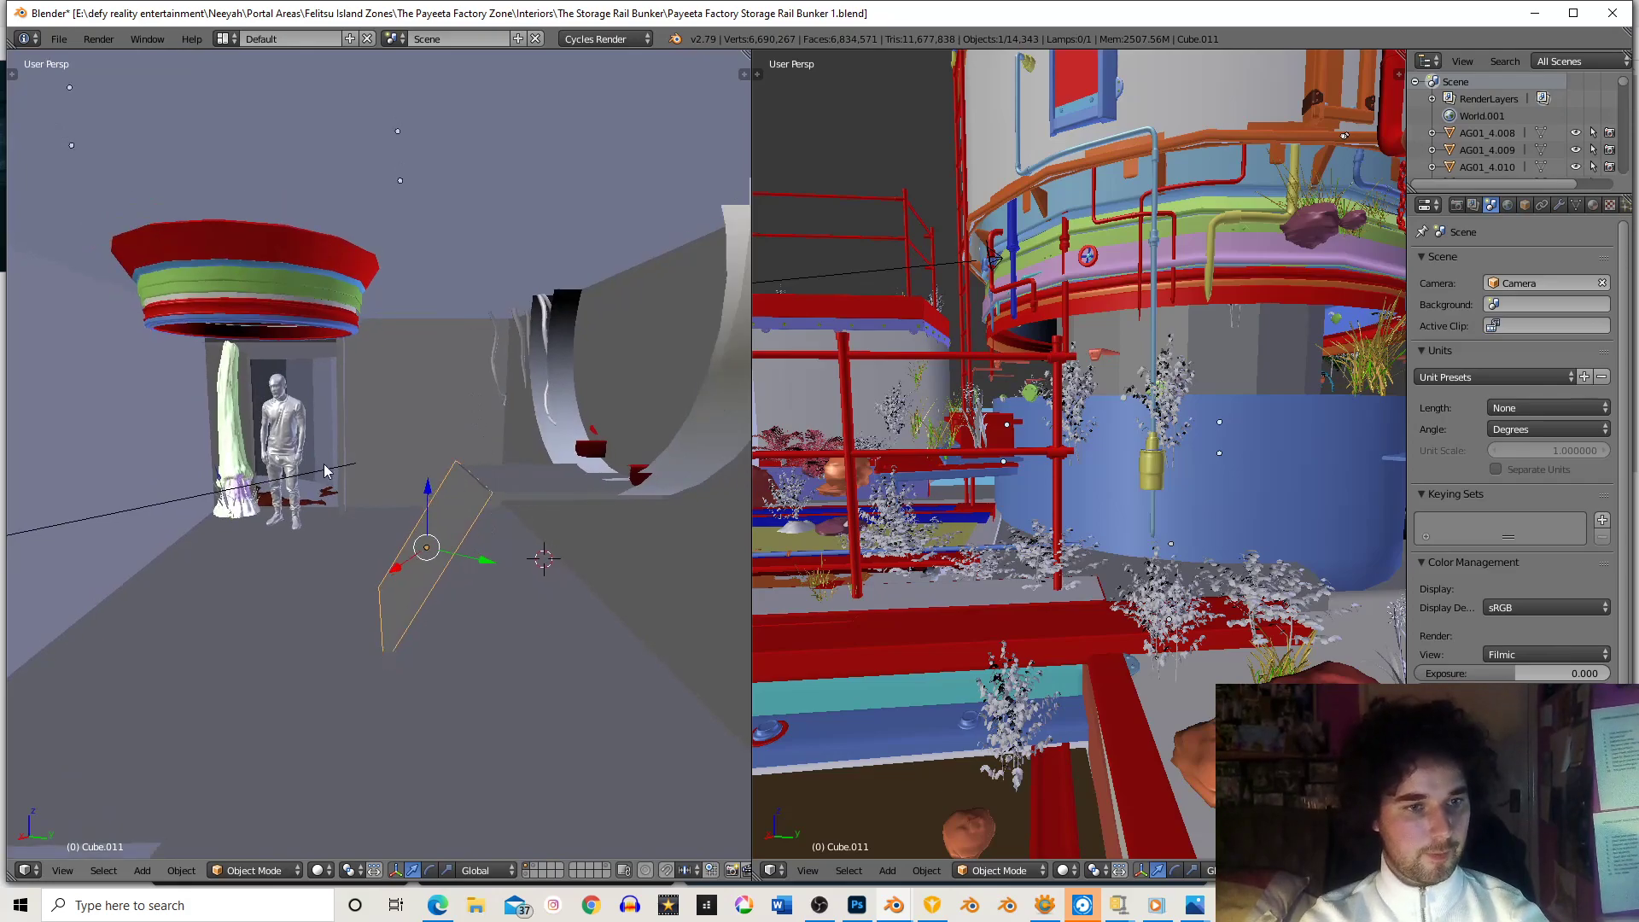
right_click(293, 427)
key(g)
key(Escape)
key(g)
key(y)
click(390, 609)
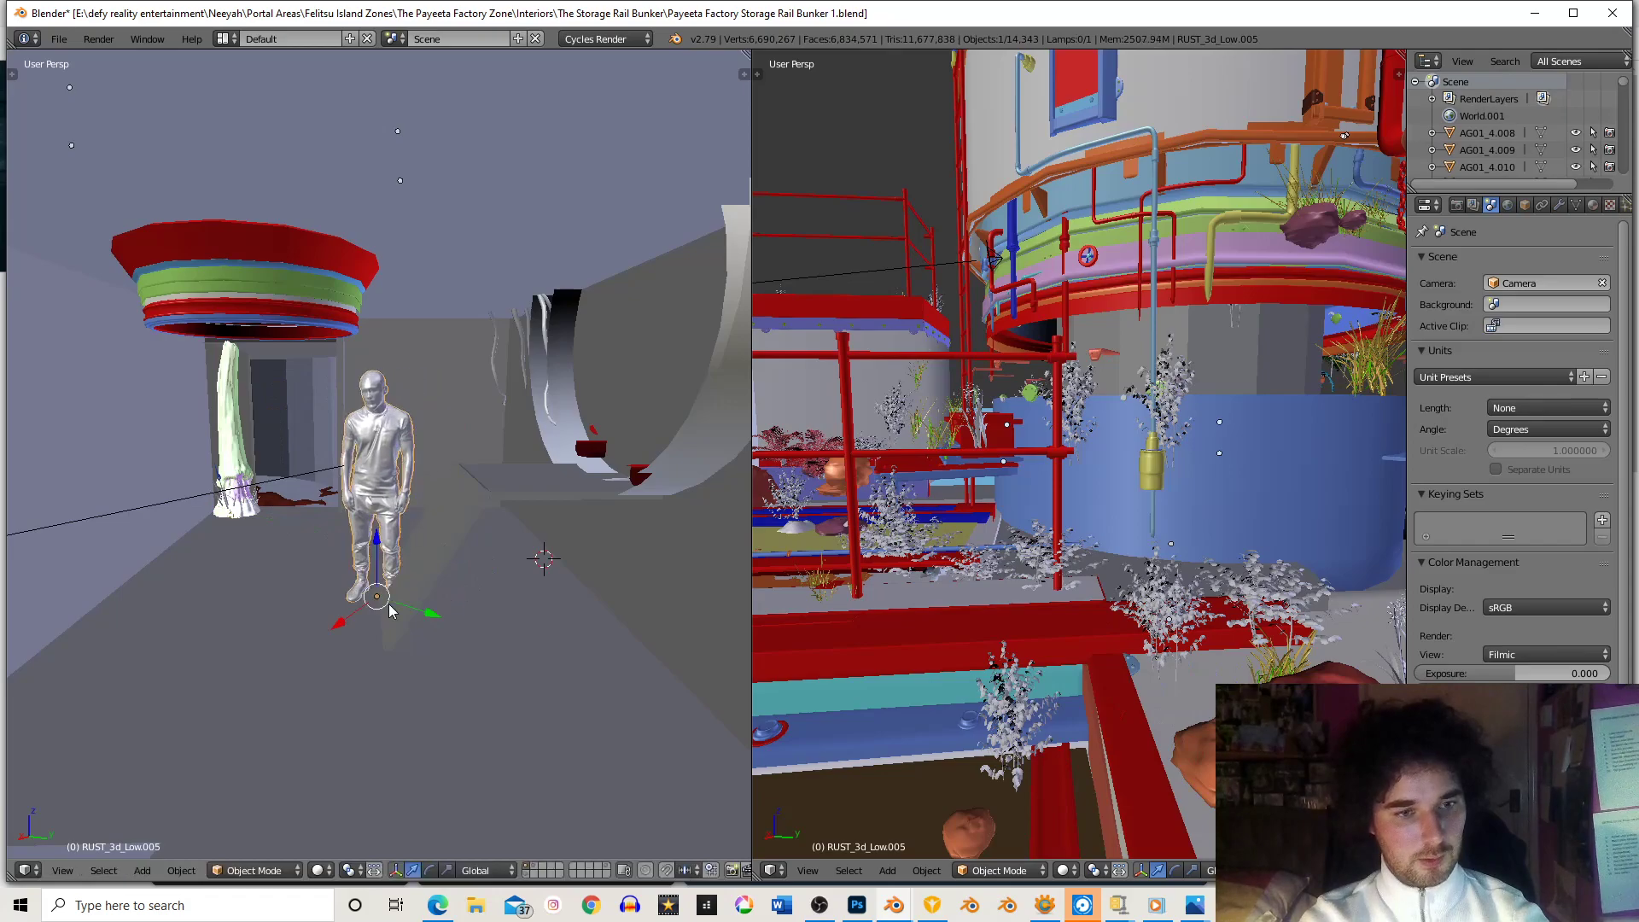
scroll(413, 535, down, 1)
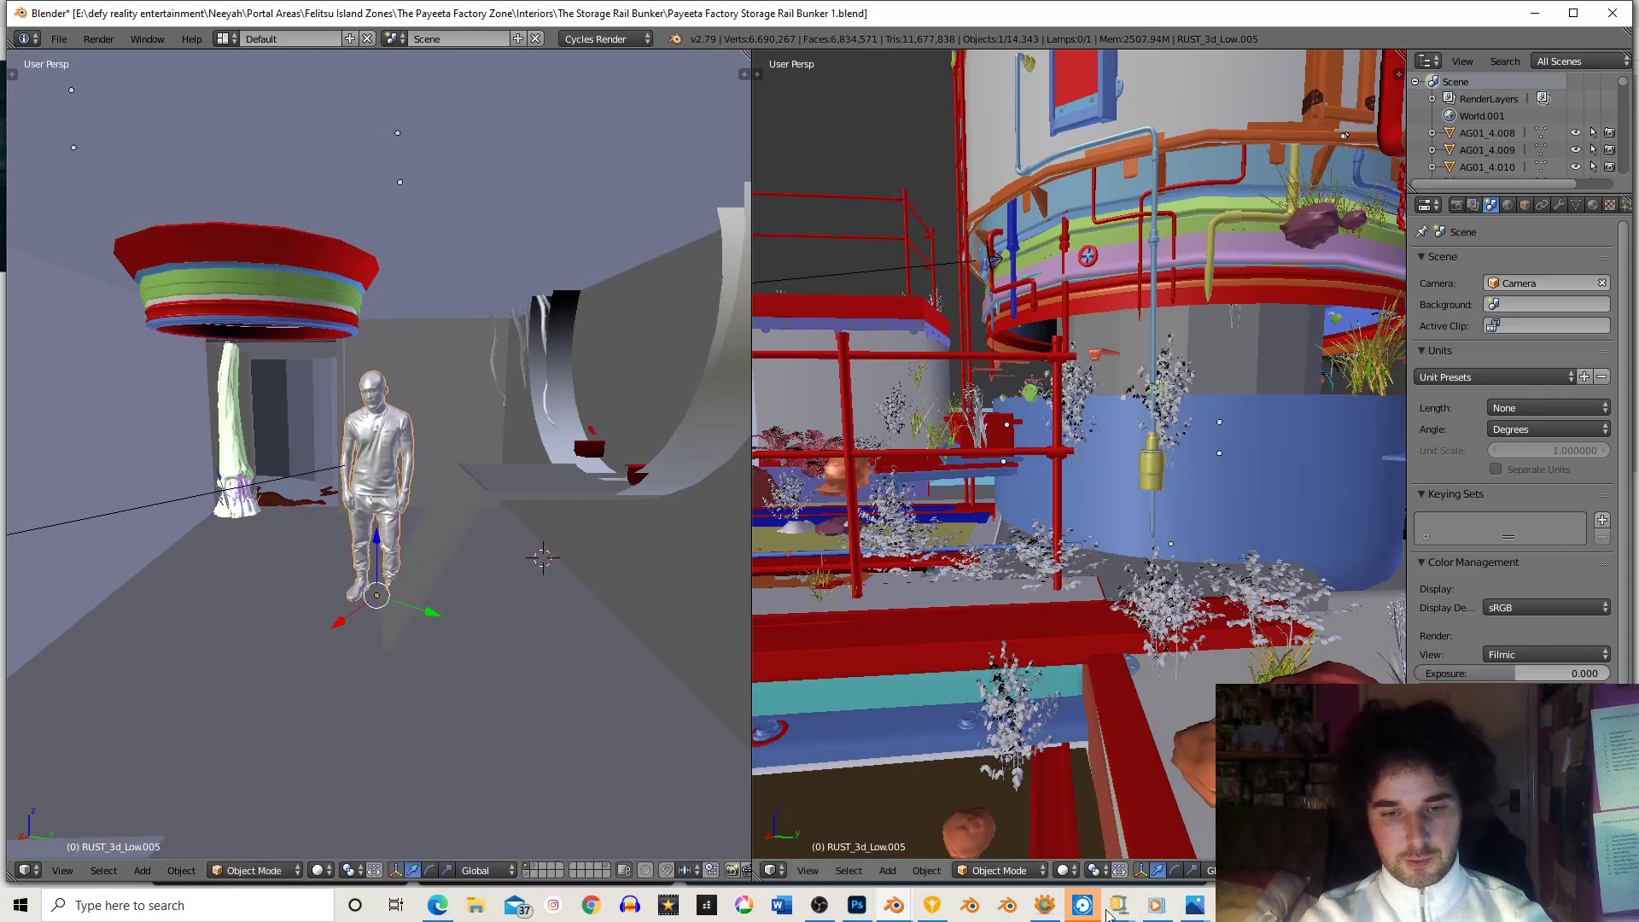
- Switch to the "Payeeta Factory - Far side of building 9" file, clear the selection and locate the small framed crates on the pink ground
mouse_move(896, 906)
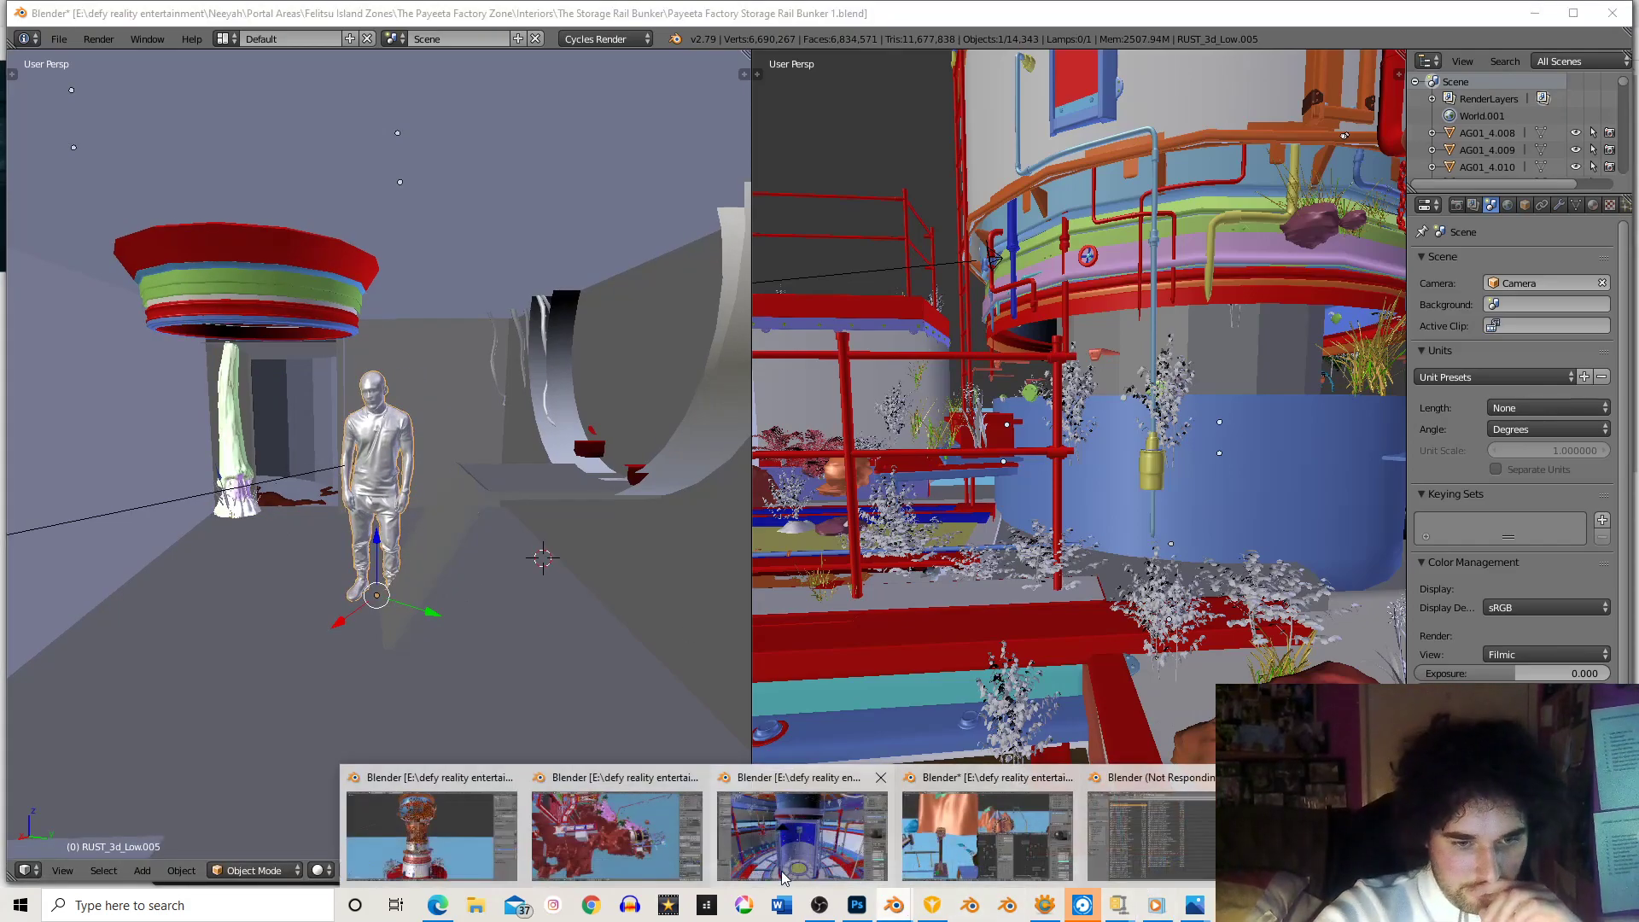
mouse_move(681, 845)
click(680, 845)
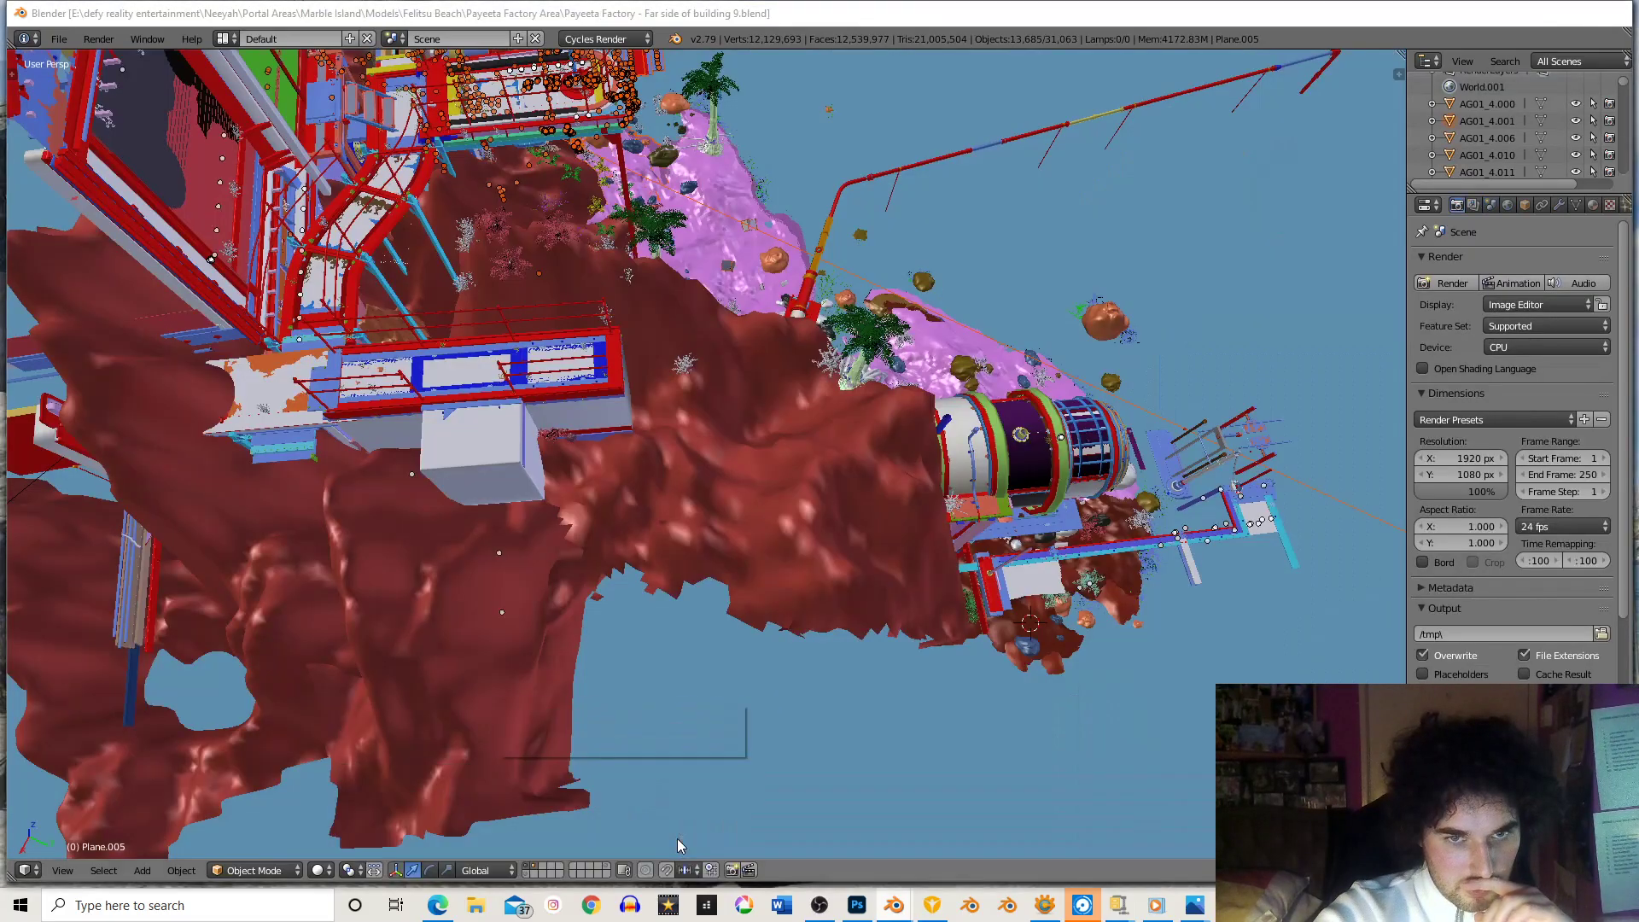
middle_drag(946, 150, 653, 248)
scroll(888, 341, up, 5)
scroll(673, 407, down, 7)
middle_drag(564, 478, 752, 424)
scroll(776, 561, up, 4)
key(a)
scroll(777, 559, up, 4)
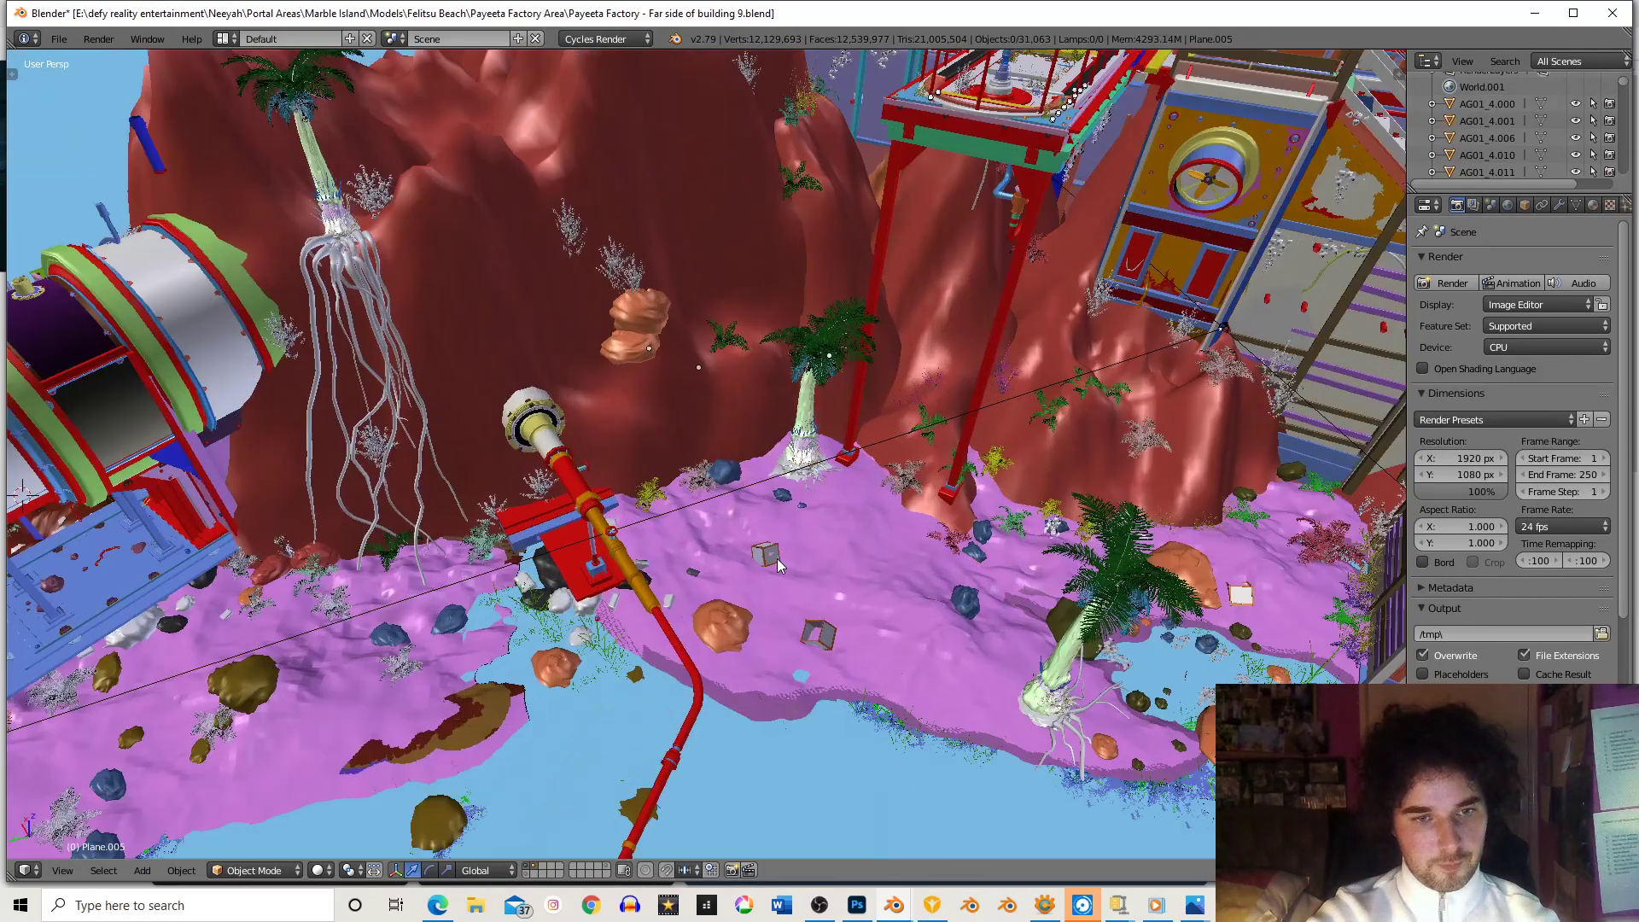
scroll(768, 572, up, 8)
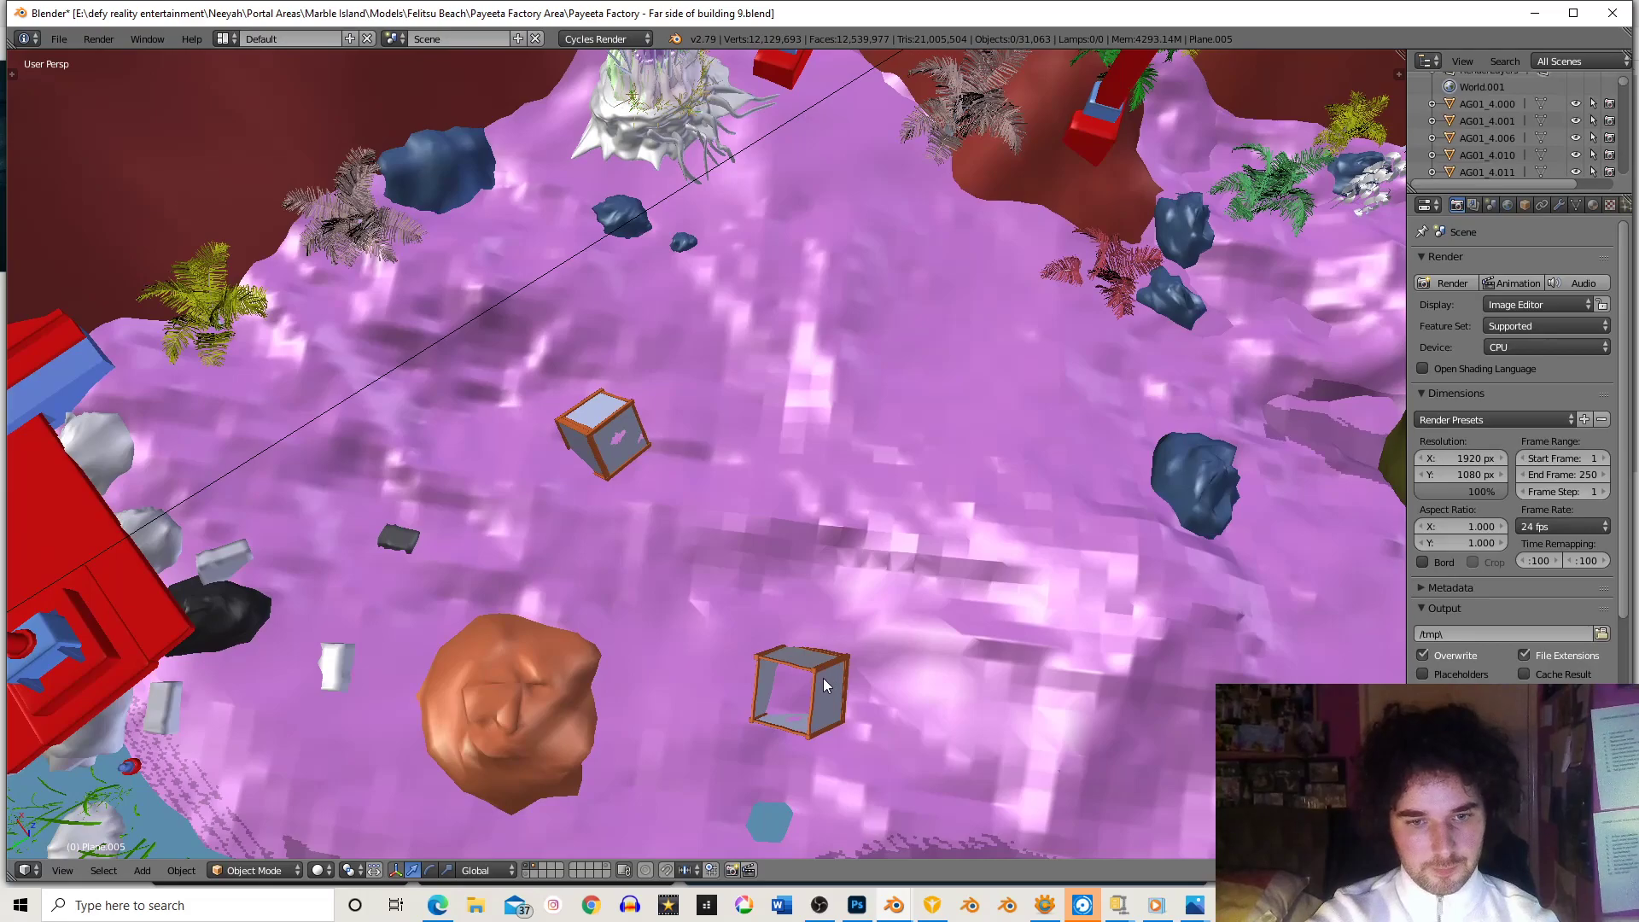
- Select the two small framed crates on the pink ground and copy them to the buffer
right_click(823, 679)
scroll(823, 679, down, 3)
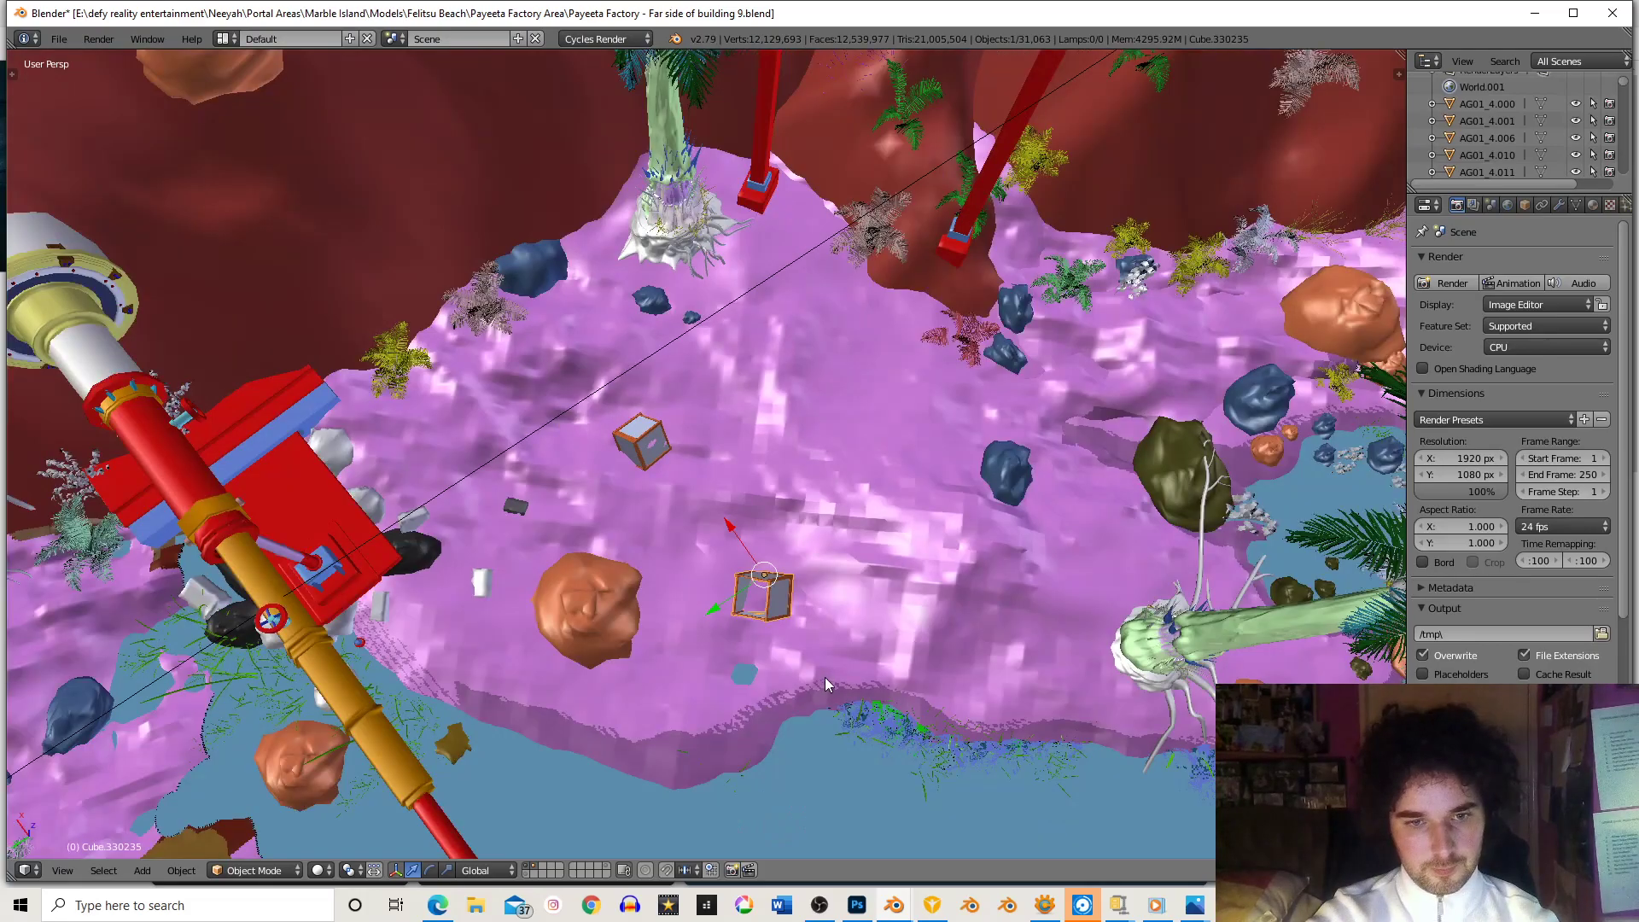
scroll(823, 679, up, 3)
key(c)
key(g)
right_click(816, 555)
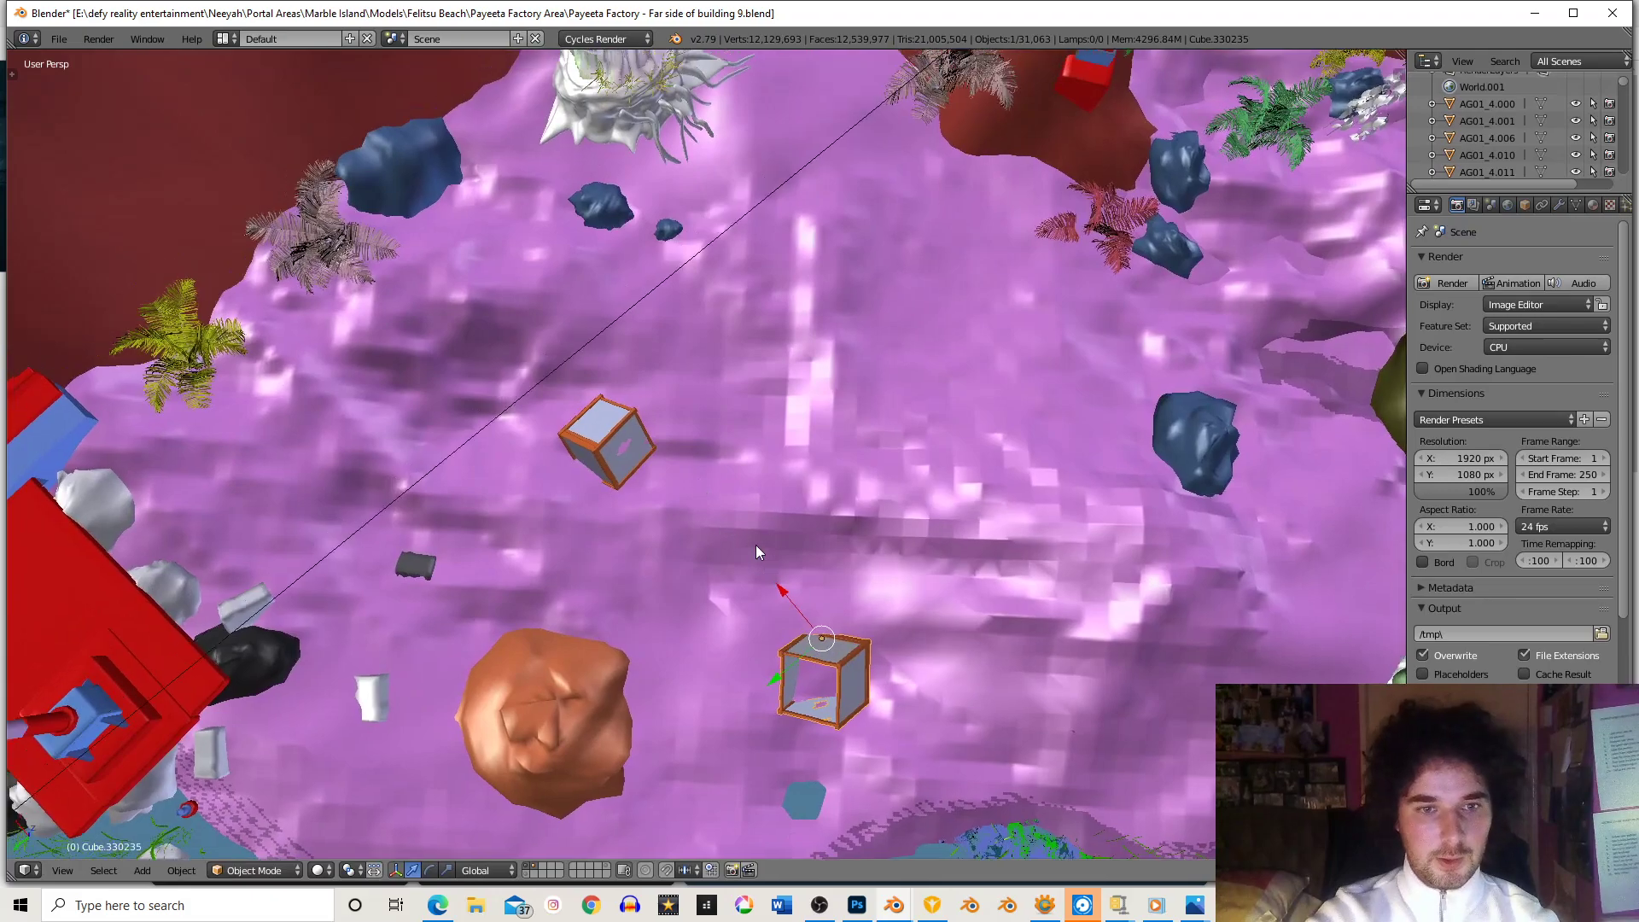
scroll(591, 472, up, 3)
shift+right_click(603, 494)
scroll(603, 495, down, 5)
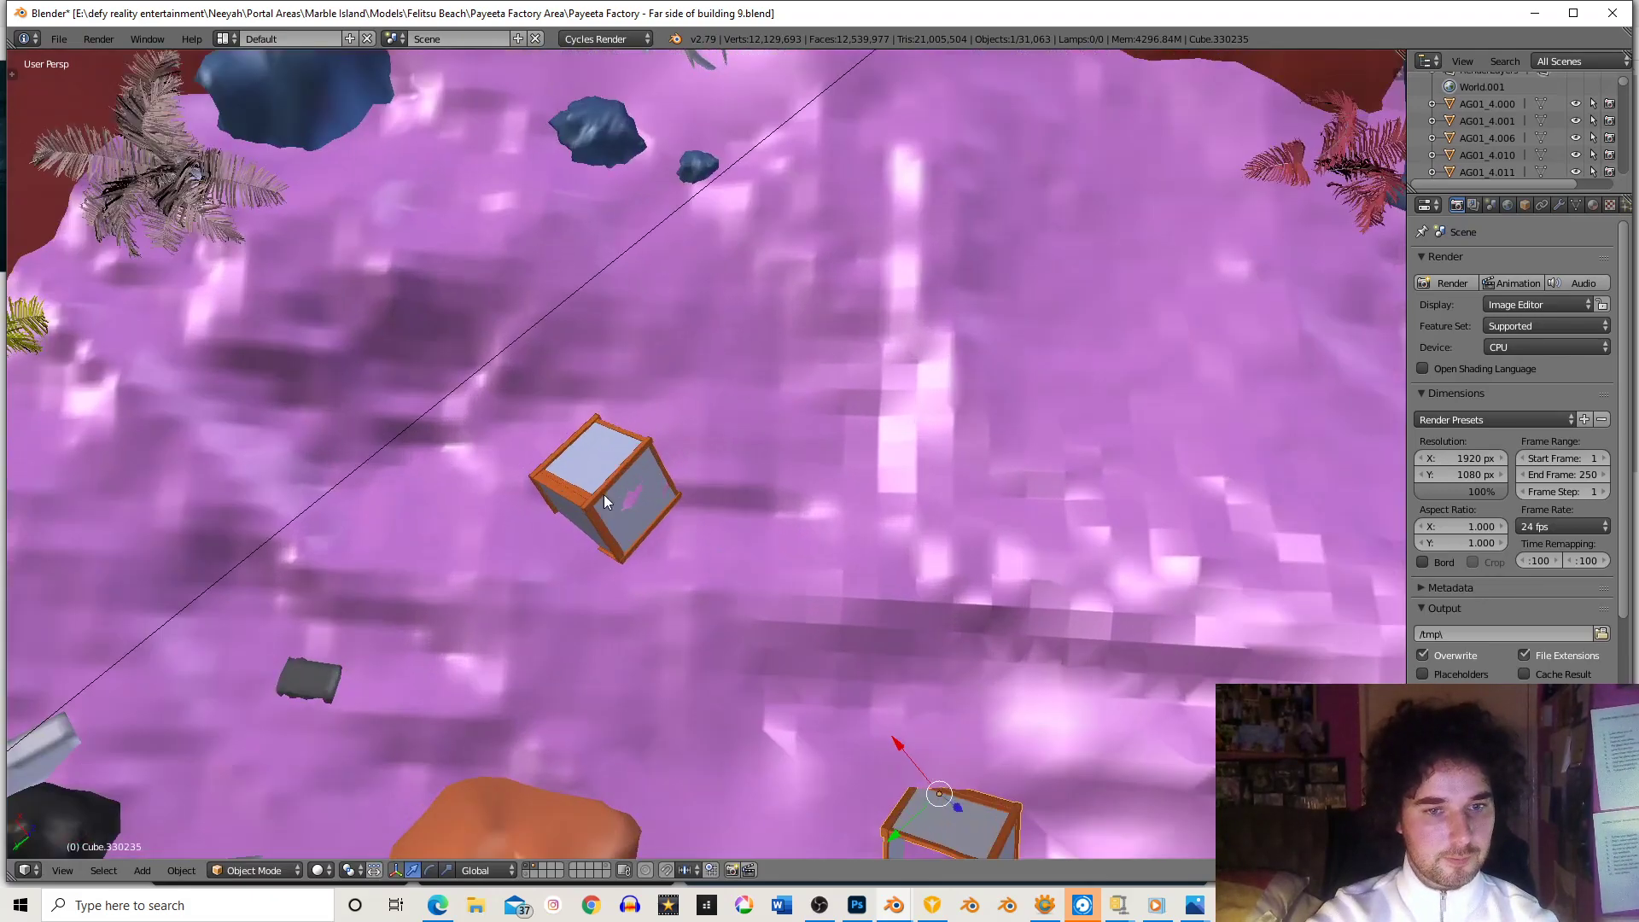
middle_drag(806, 505, 1163, 407)
key(ctrl+c)
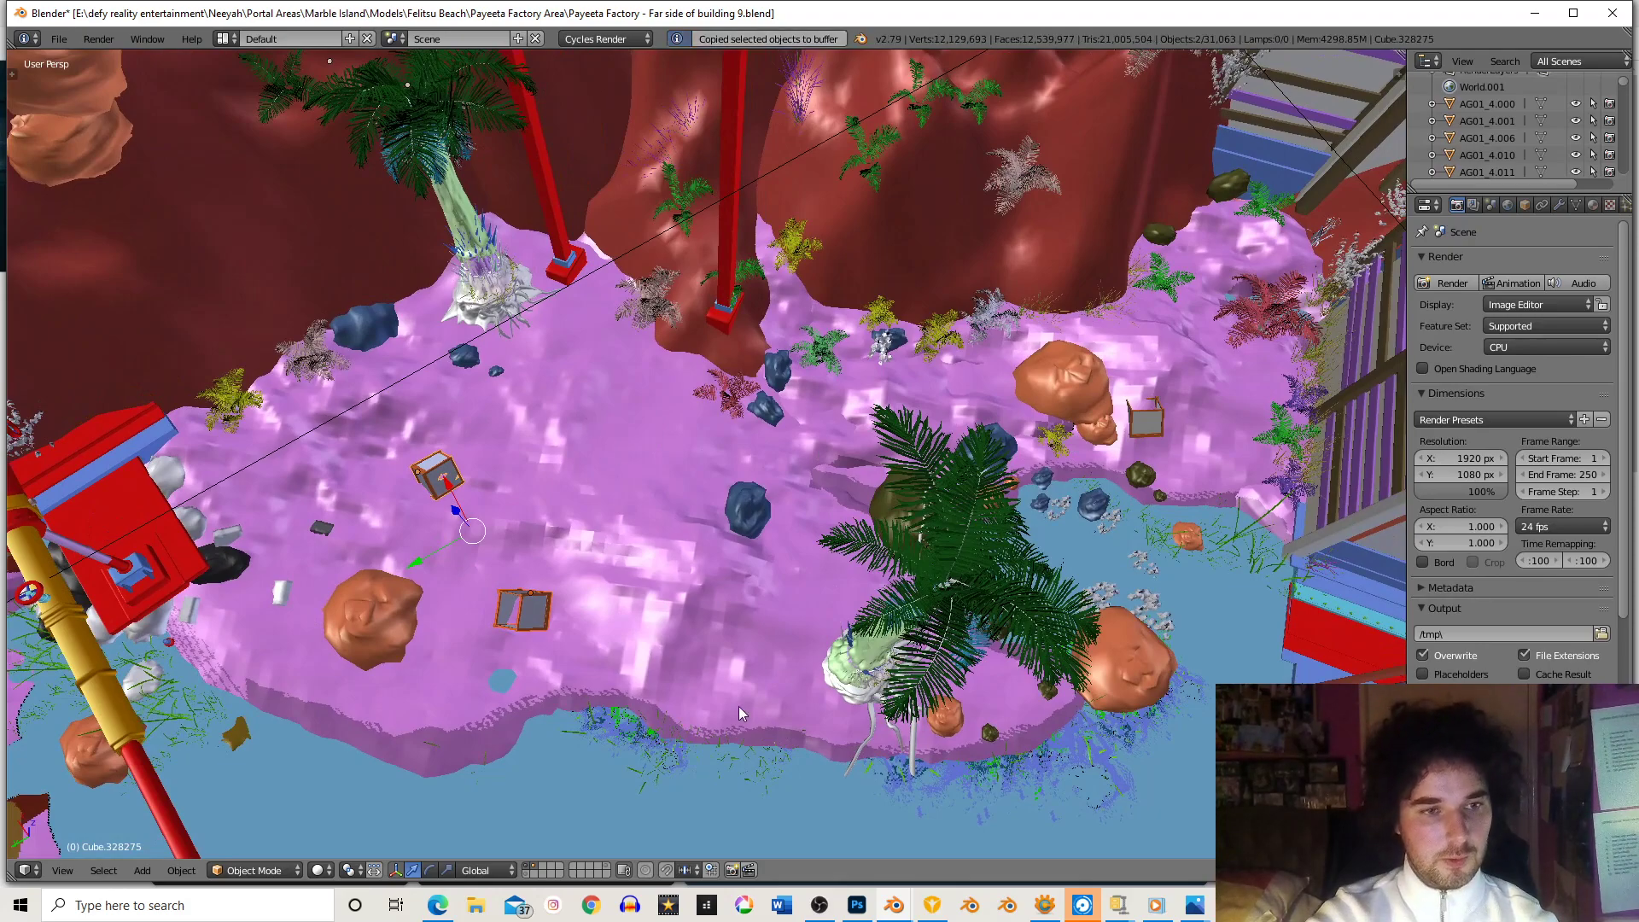
- Return to the Storage Rail Bunker file and examine the interior and the whole factory from above
click(895, 906)
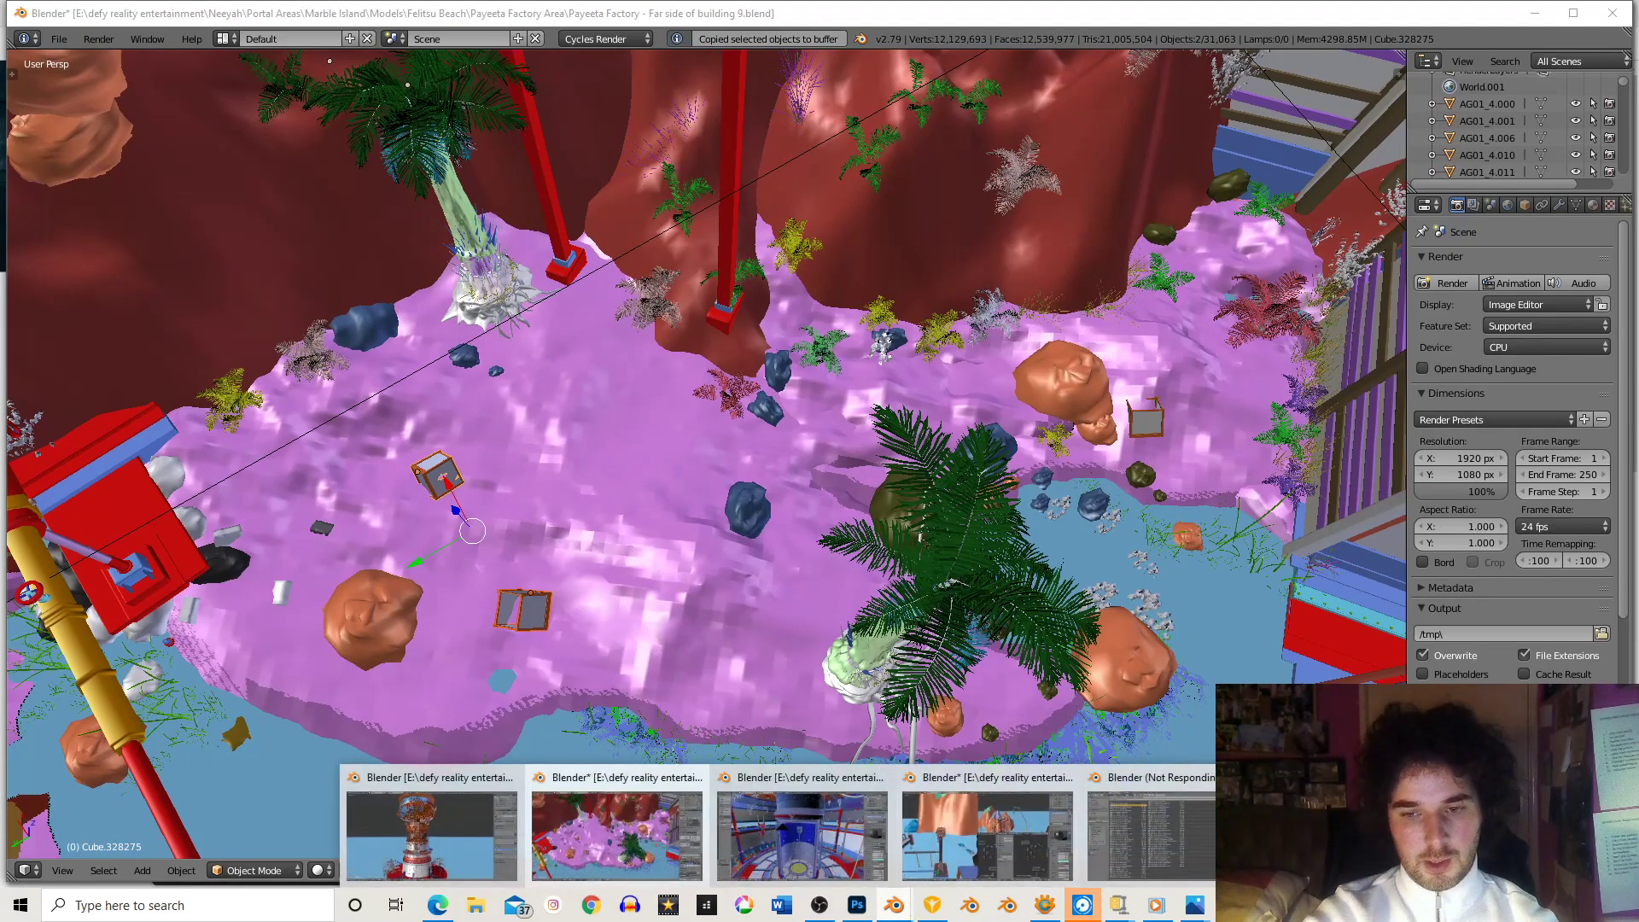
click(1357, 837)
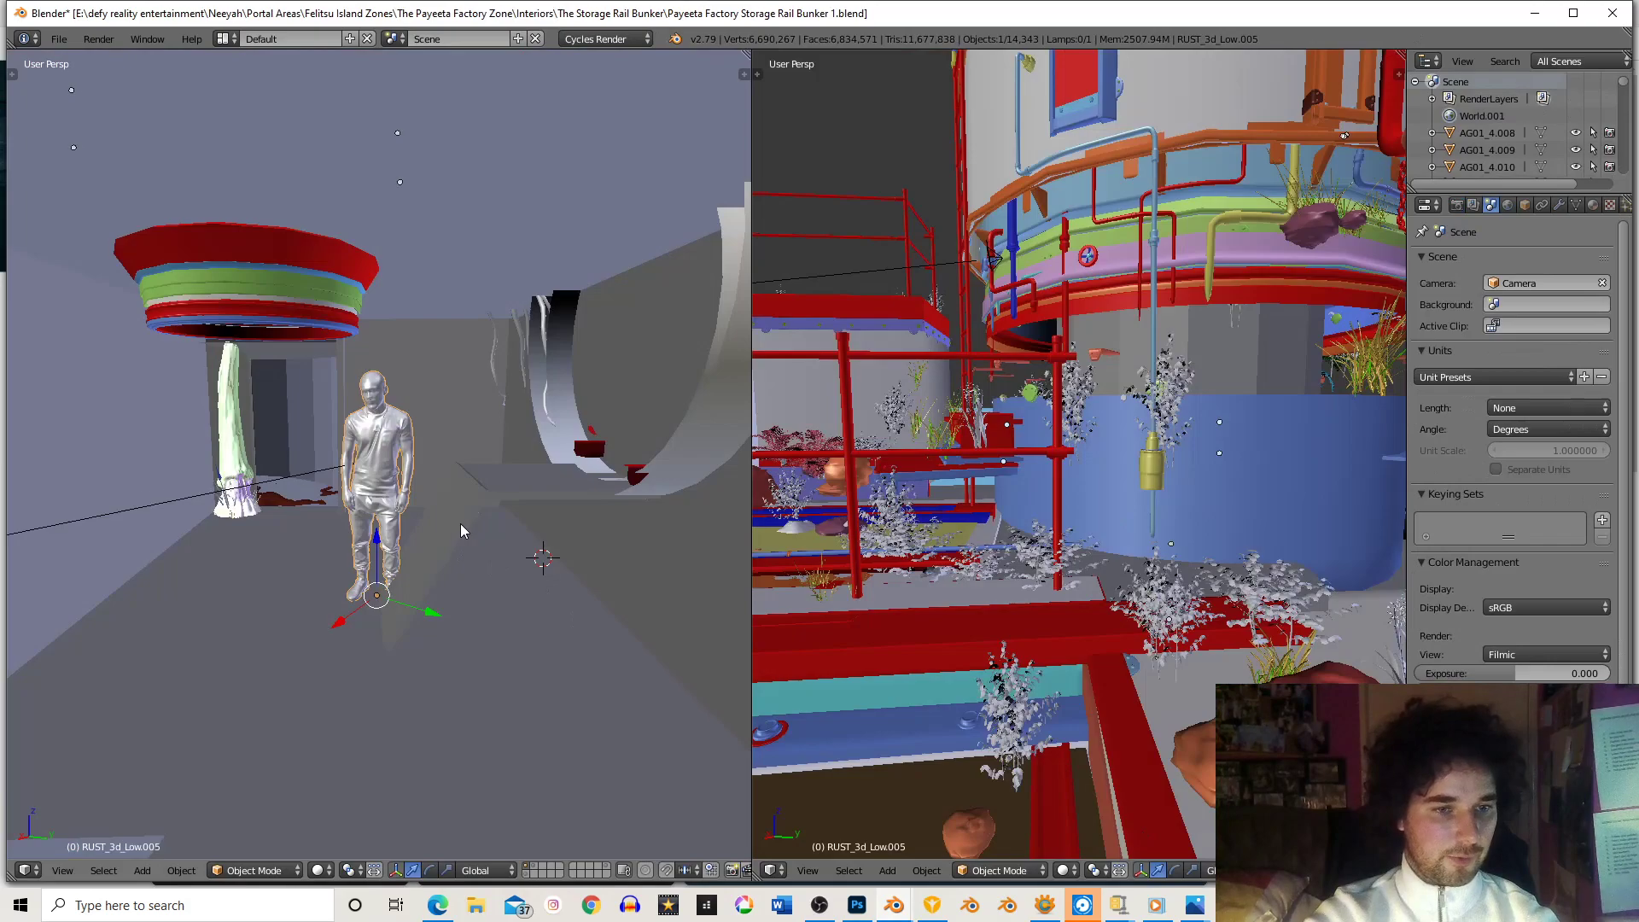
scroll(456, 521, down, 5)
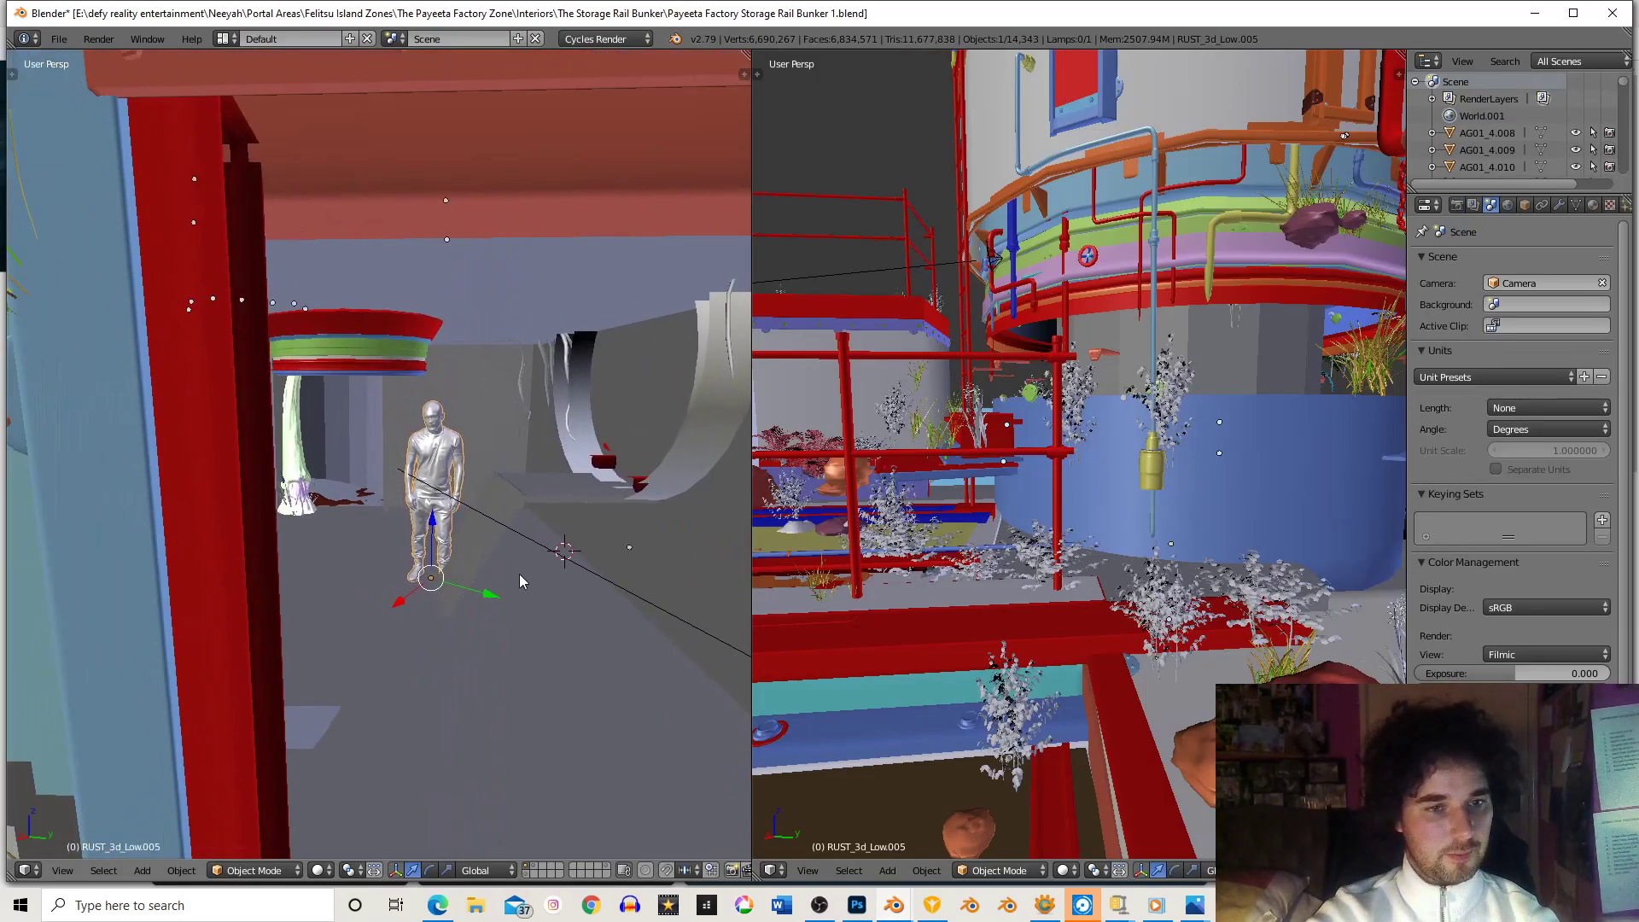
scroll(490, 564, up, 4)
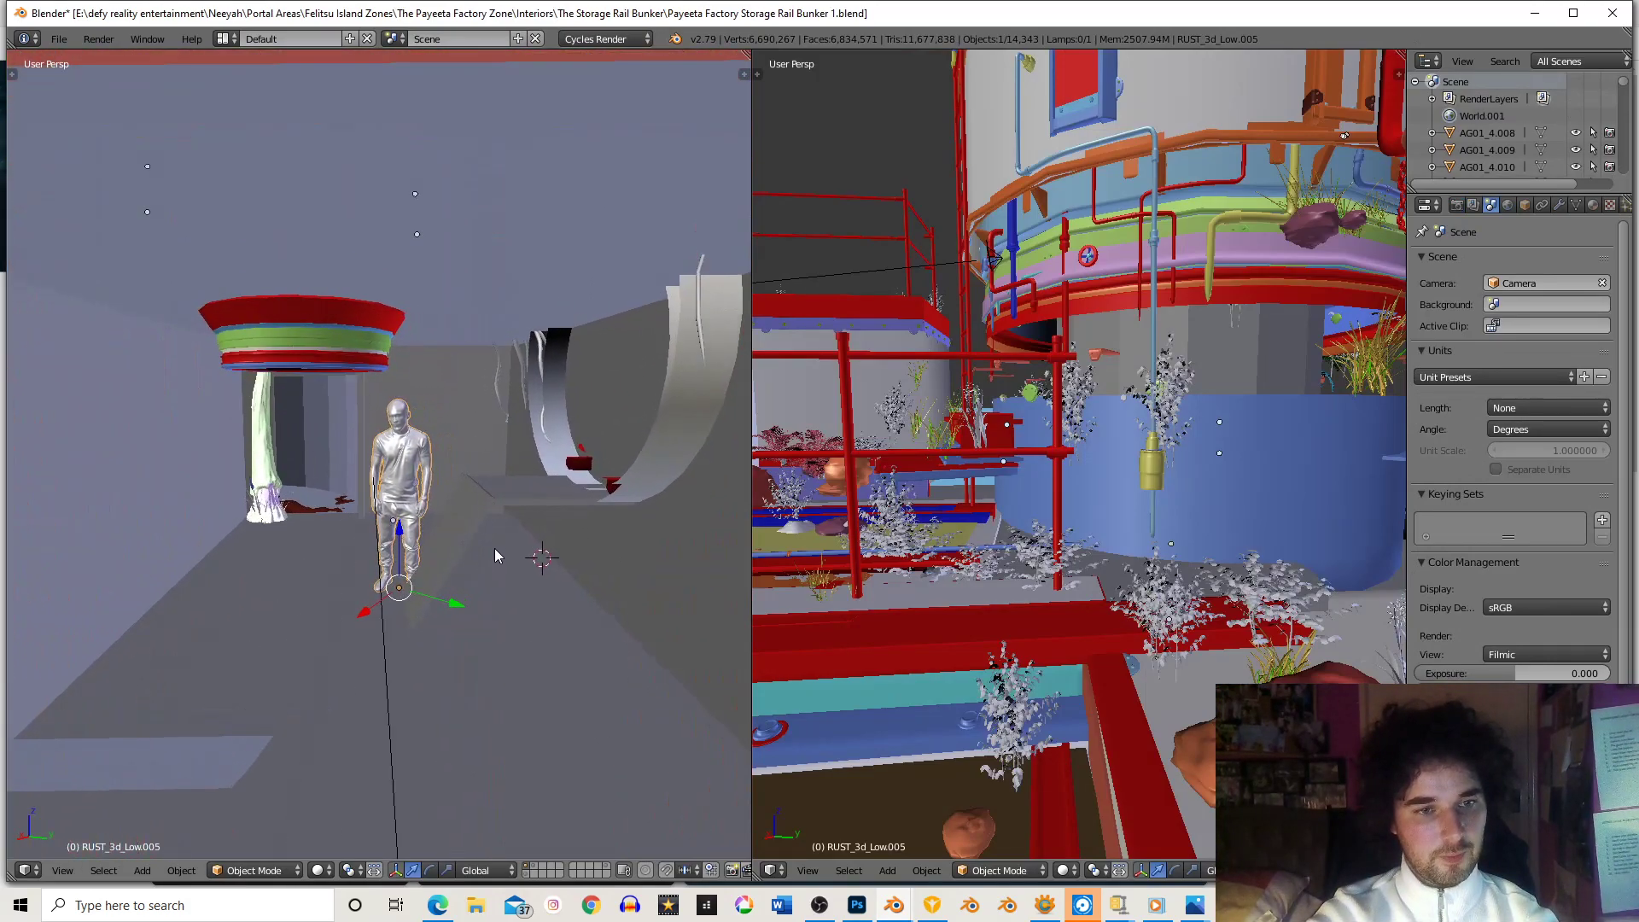
scroll(1328, 154, down, 4)
scroll(1218, 304, down, 5)
middle_drag(1218, 304, 1119, 431)
scroll(1118, 431, down, 4)
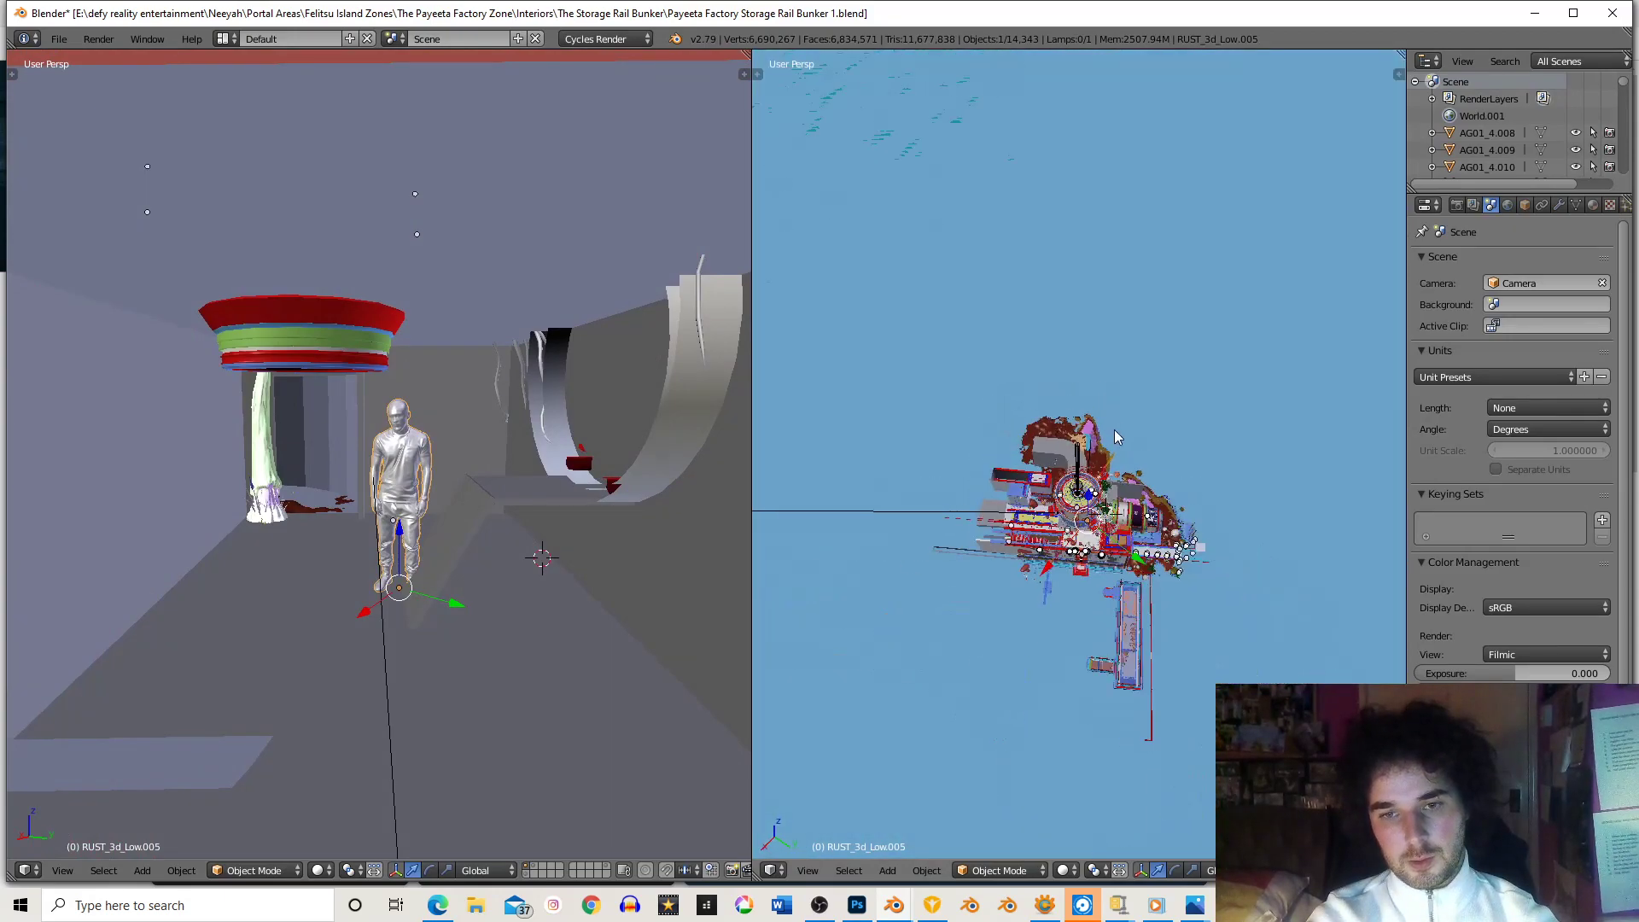
scroll(1110, 461, up, 1)
- Copy the two crates again in the building 9 file and paste them into the Storage Rail Bunker file
mouse_move(894, 905)
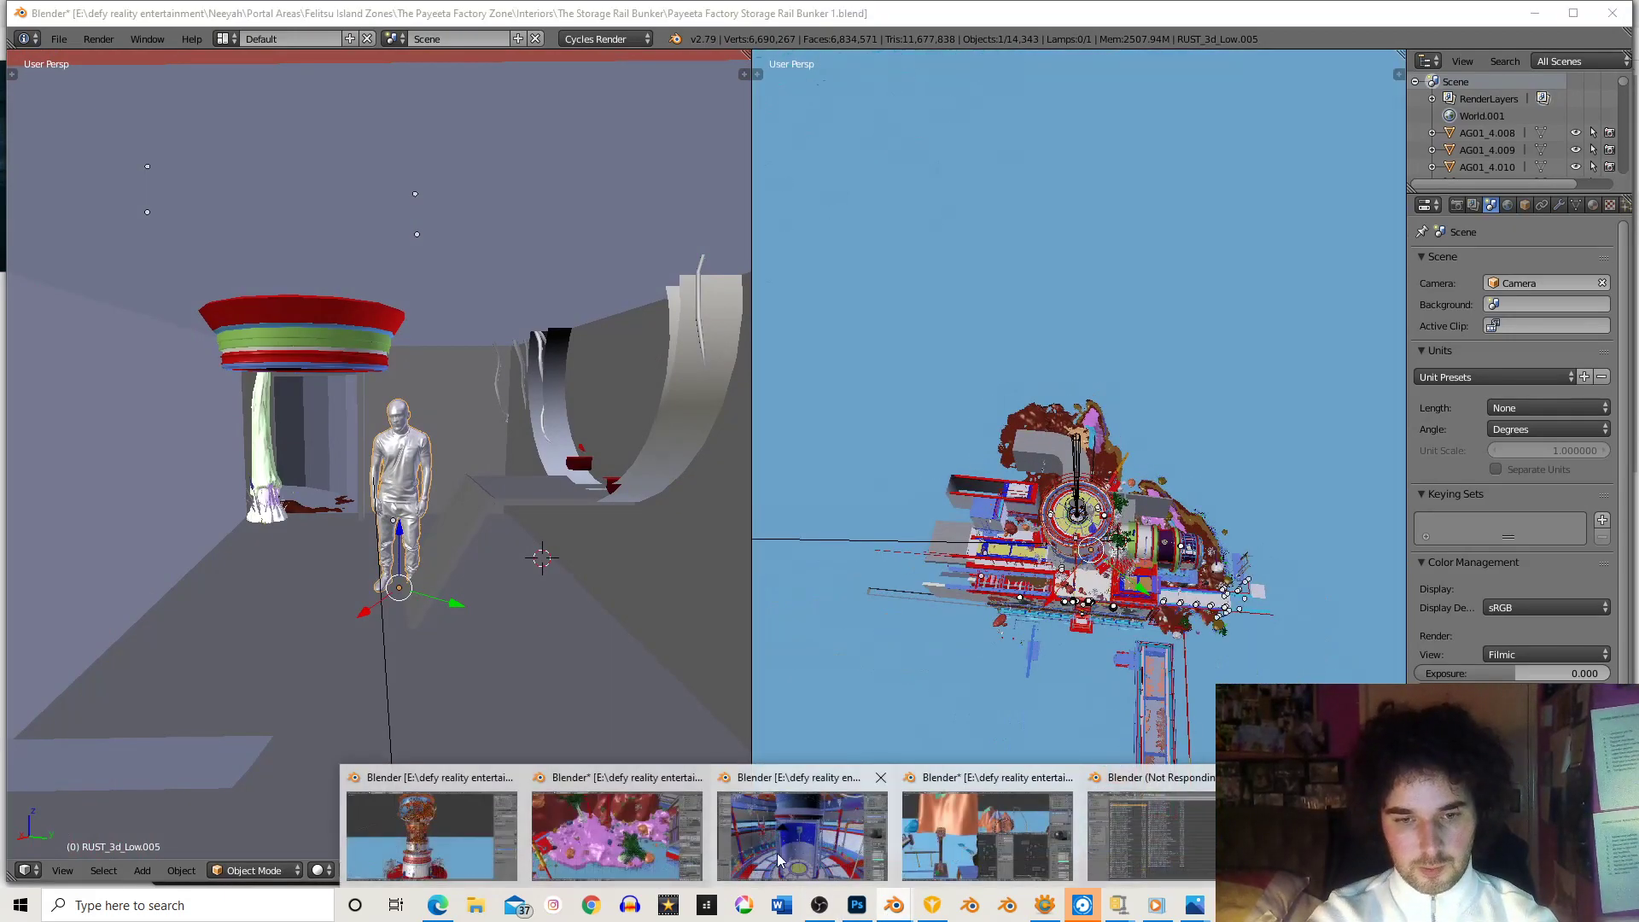
click(616, 836)
key(ctrl+c)
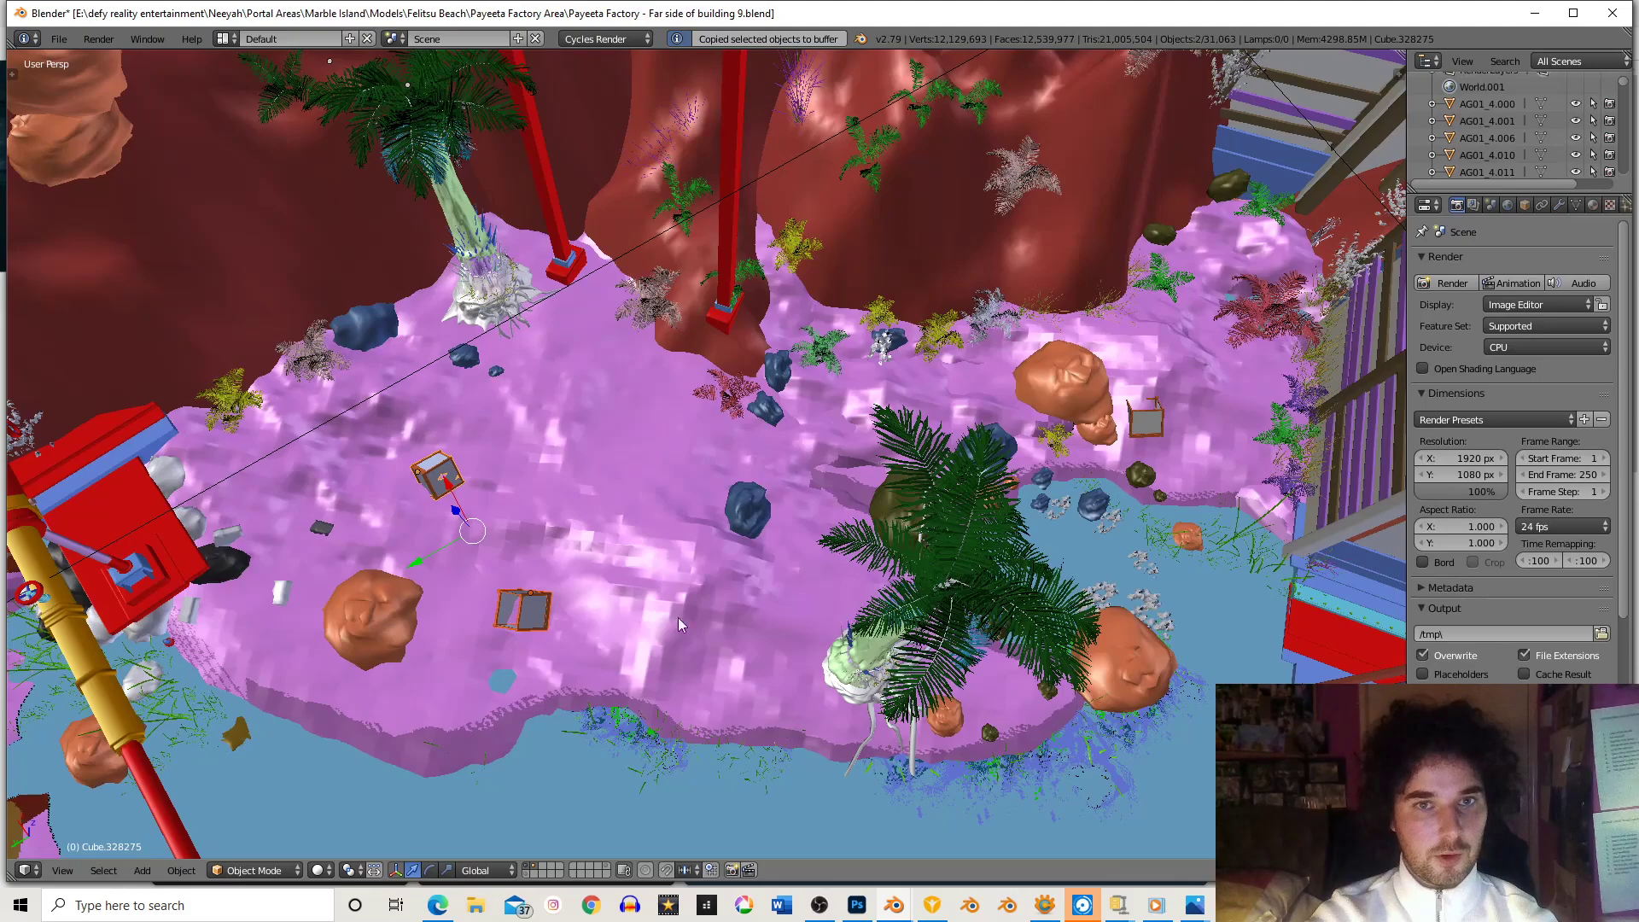
mouse_move(894, 906)
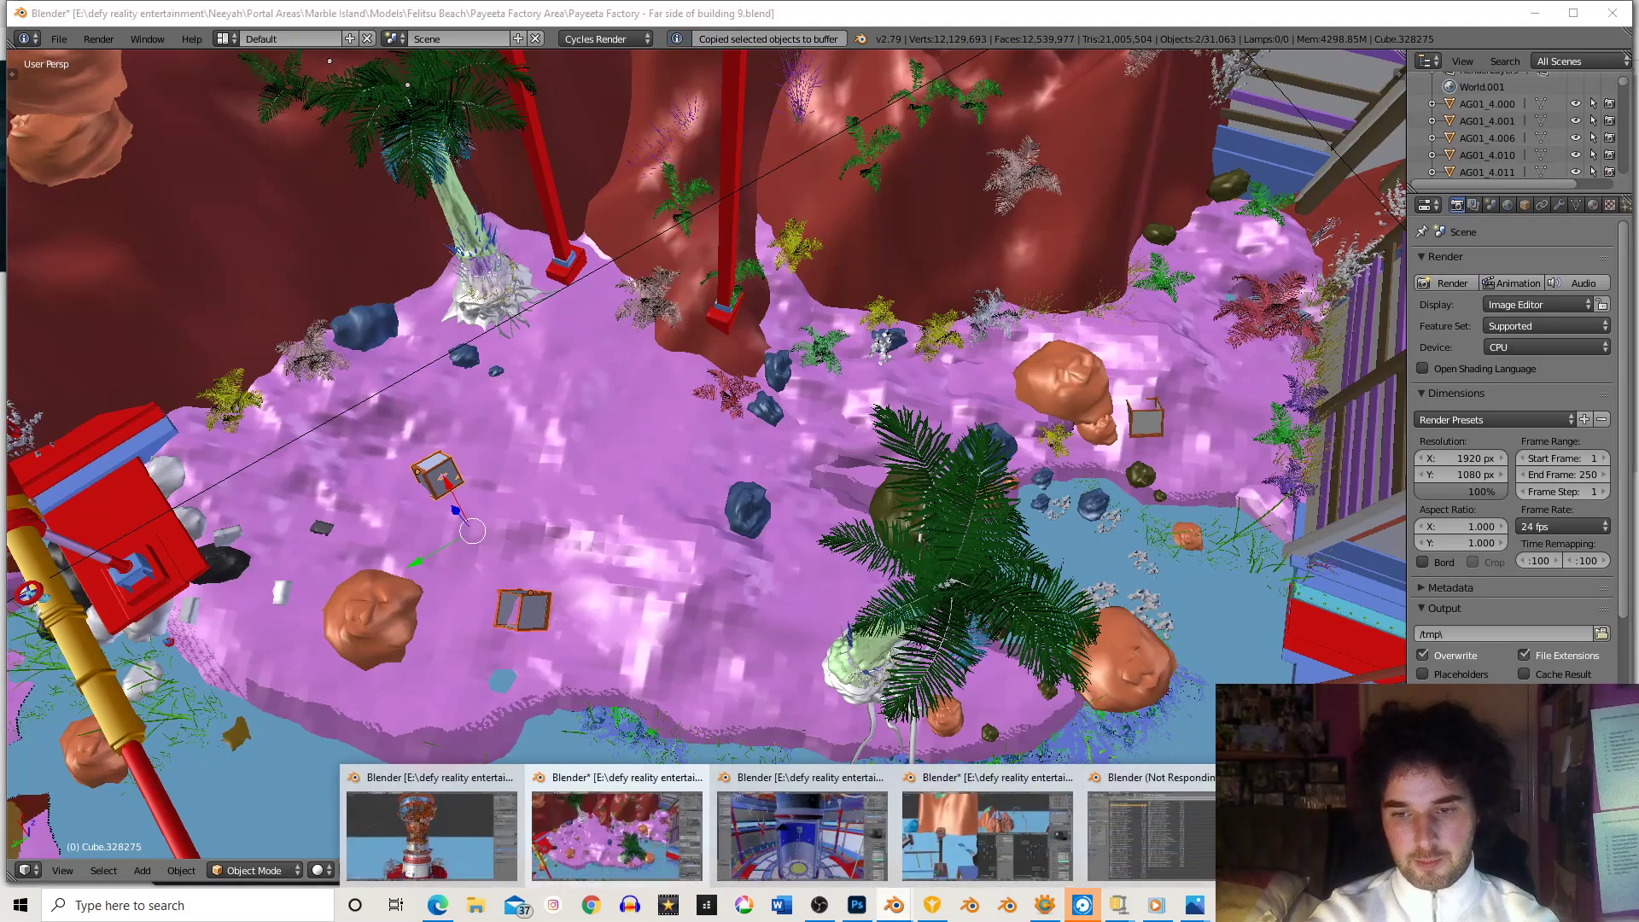
click(1357, 835)
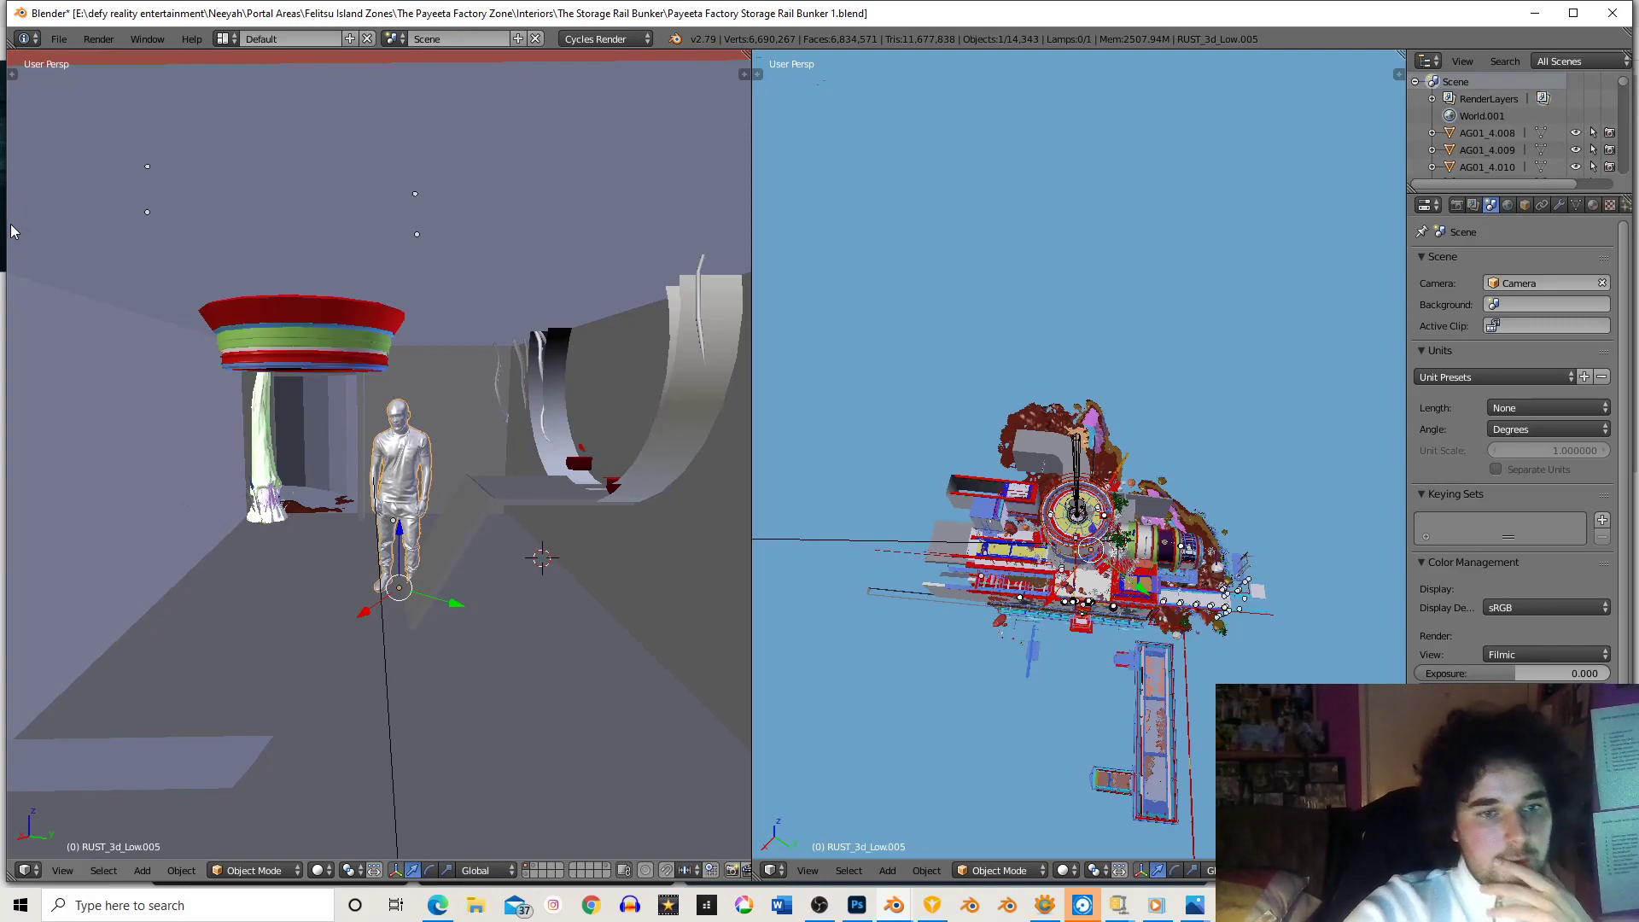
key(ctrl+v)
scroll(1136, 448, up, 6)
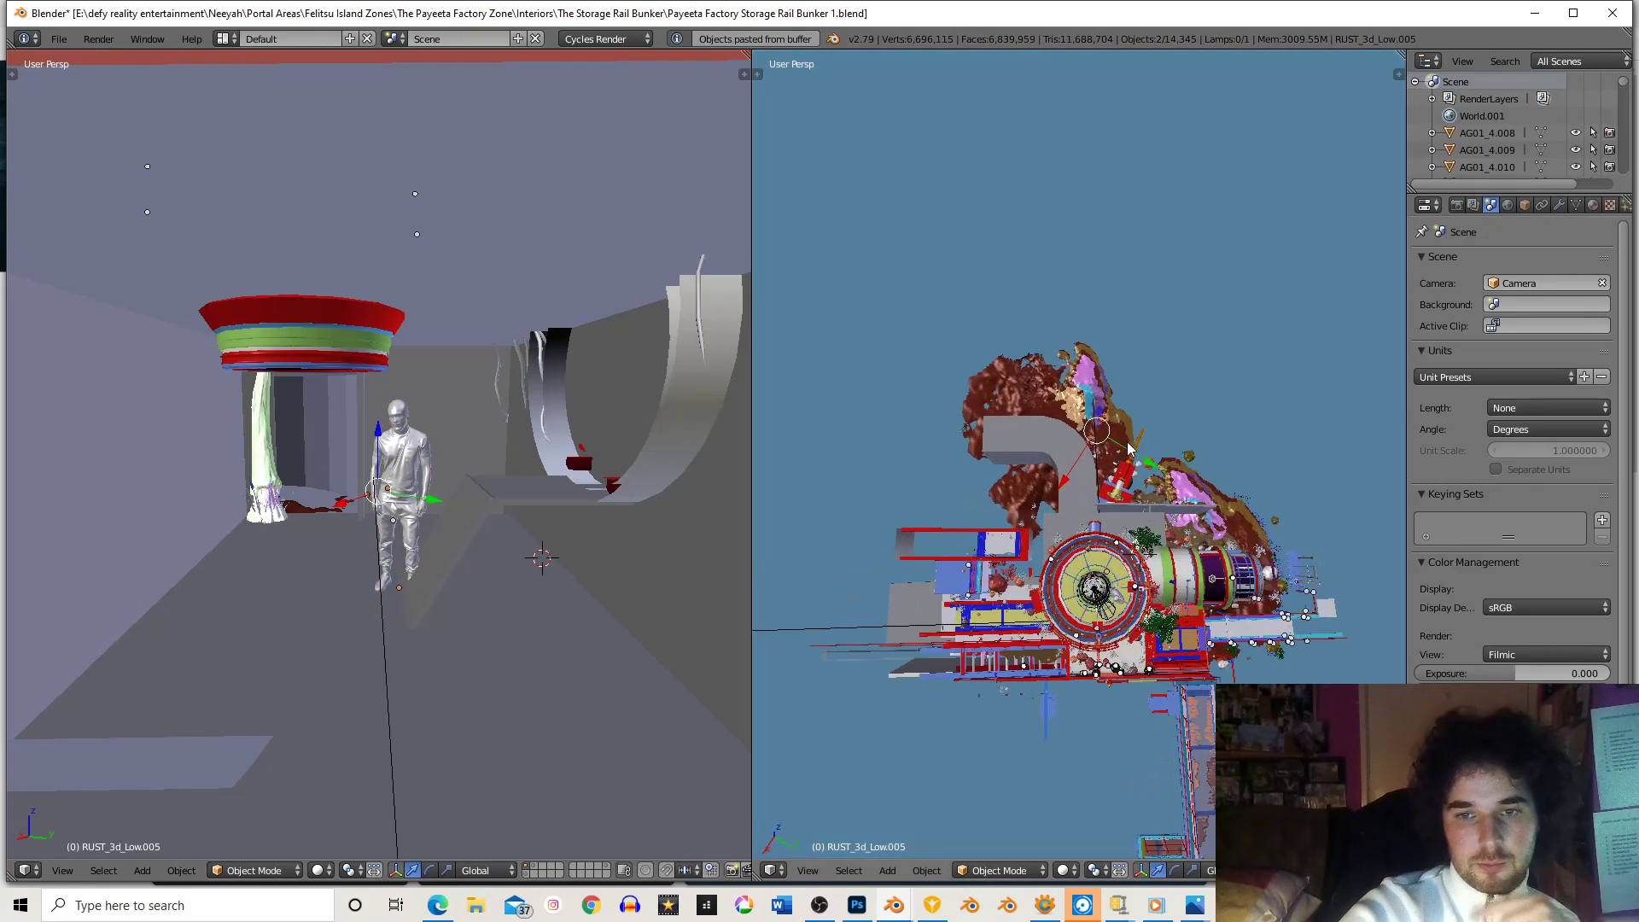
- Move the two pasted crates from the factory's upper area down into the bunker, near the standing human figure
key(g)
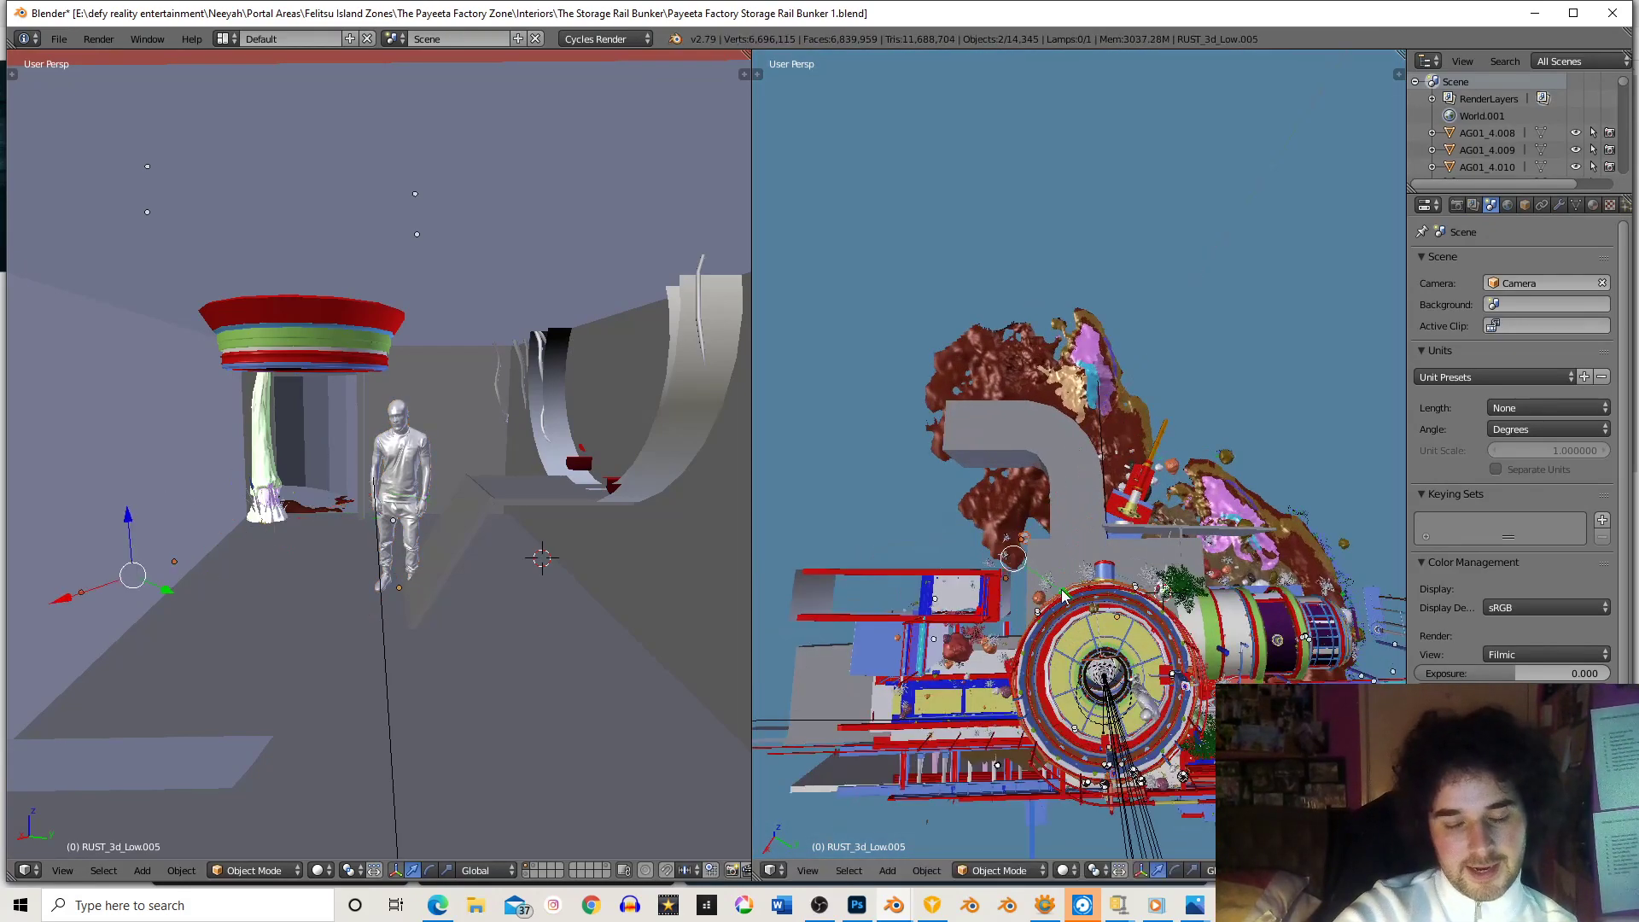
click(1153, 681)
key(KP_Decimal)
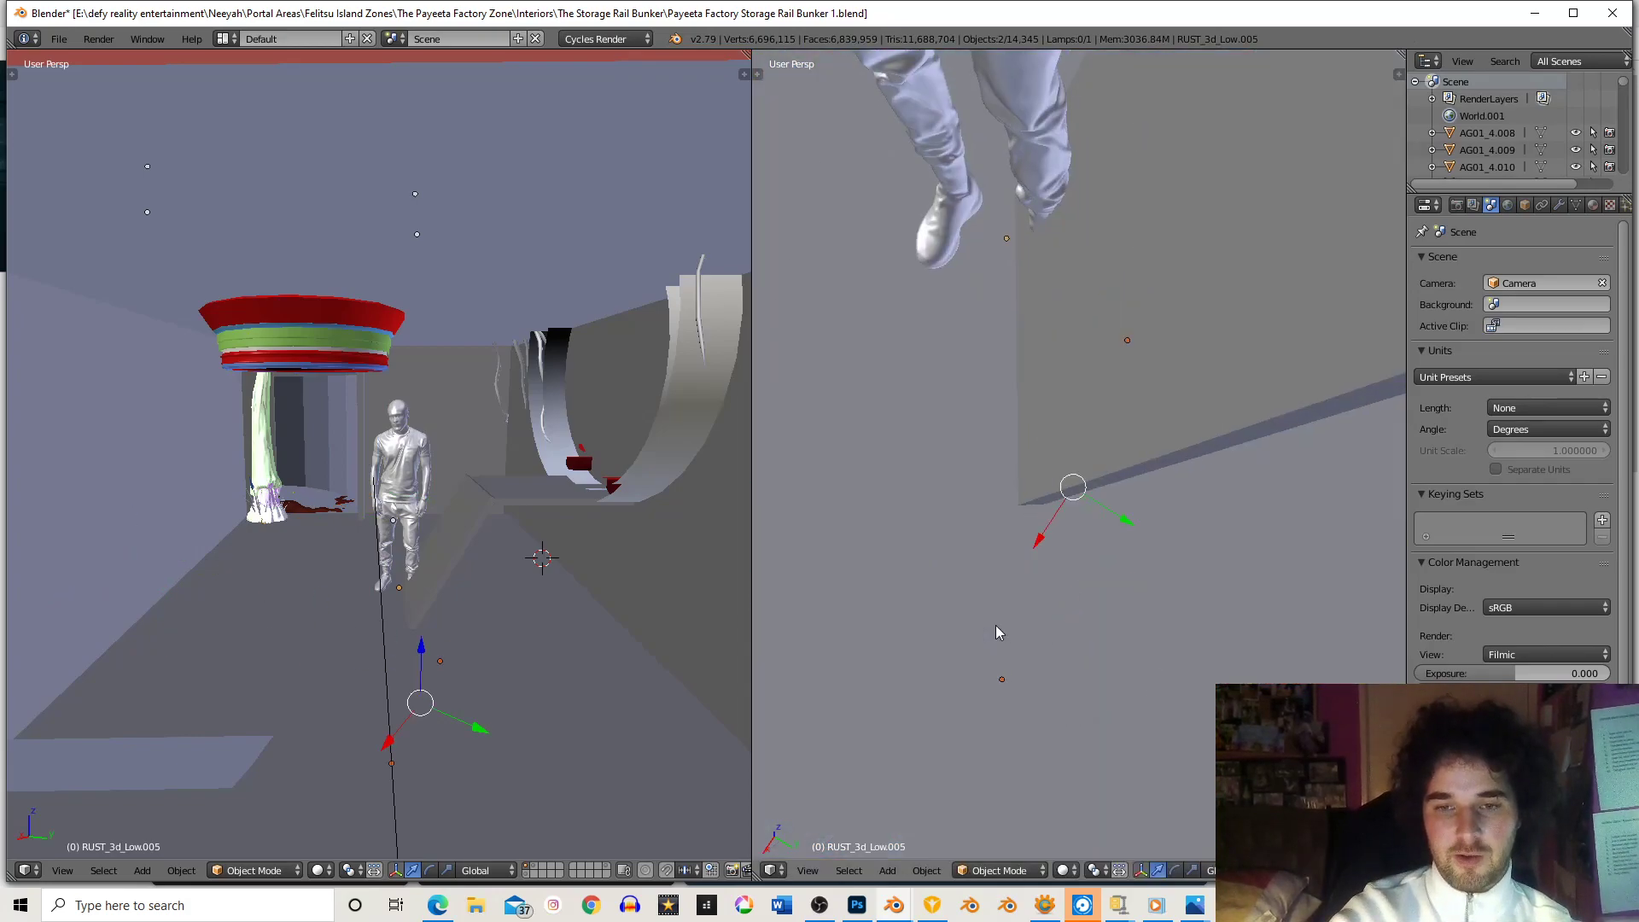
scroll(1090, 579, down, 8)
middle_drag(1091, 578, 1110, 431)
scroll(1108, 431, up, 10)
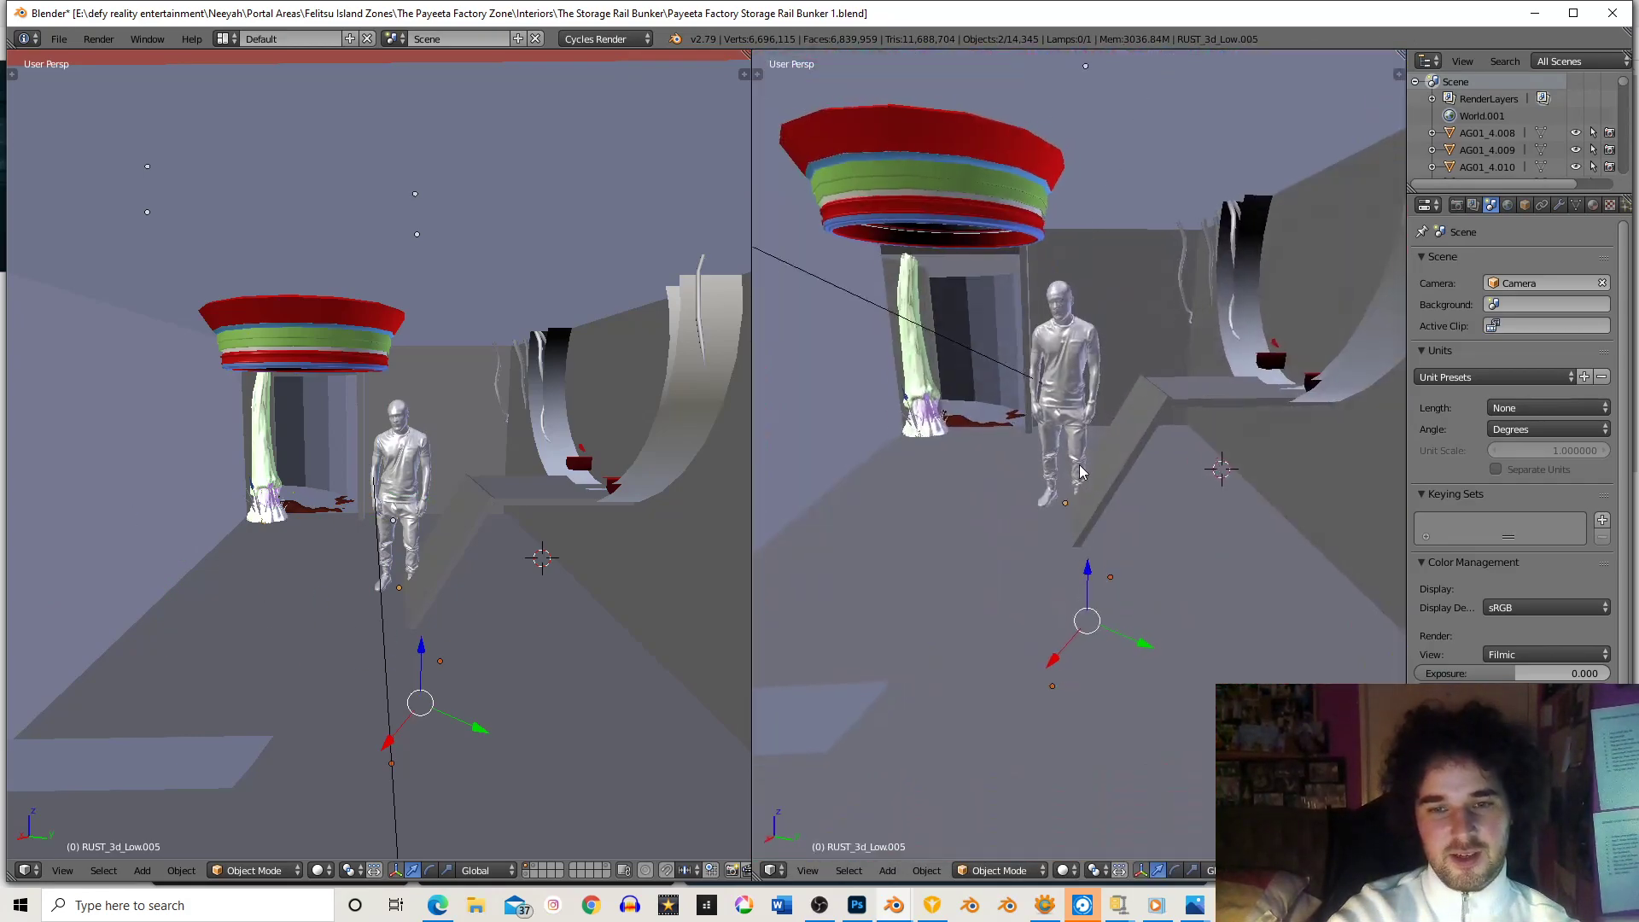
middle_drag(1079, 466, 1075, 463)
- Raise both crates above the bunker floor and shift them along Y and X into the area in front of the overgrown trunk
drag(1088, 566, 1186, 467)
key(g)
key(y)
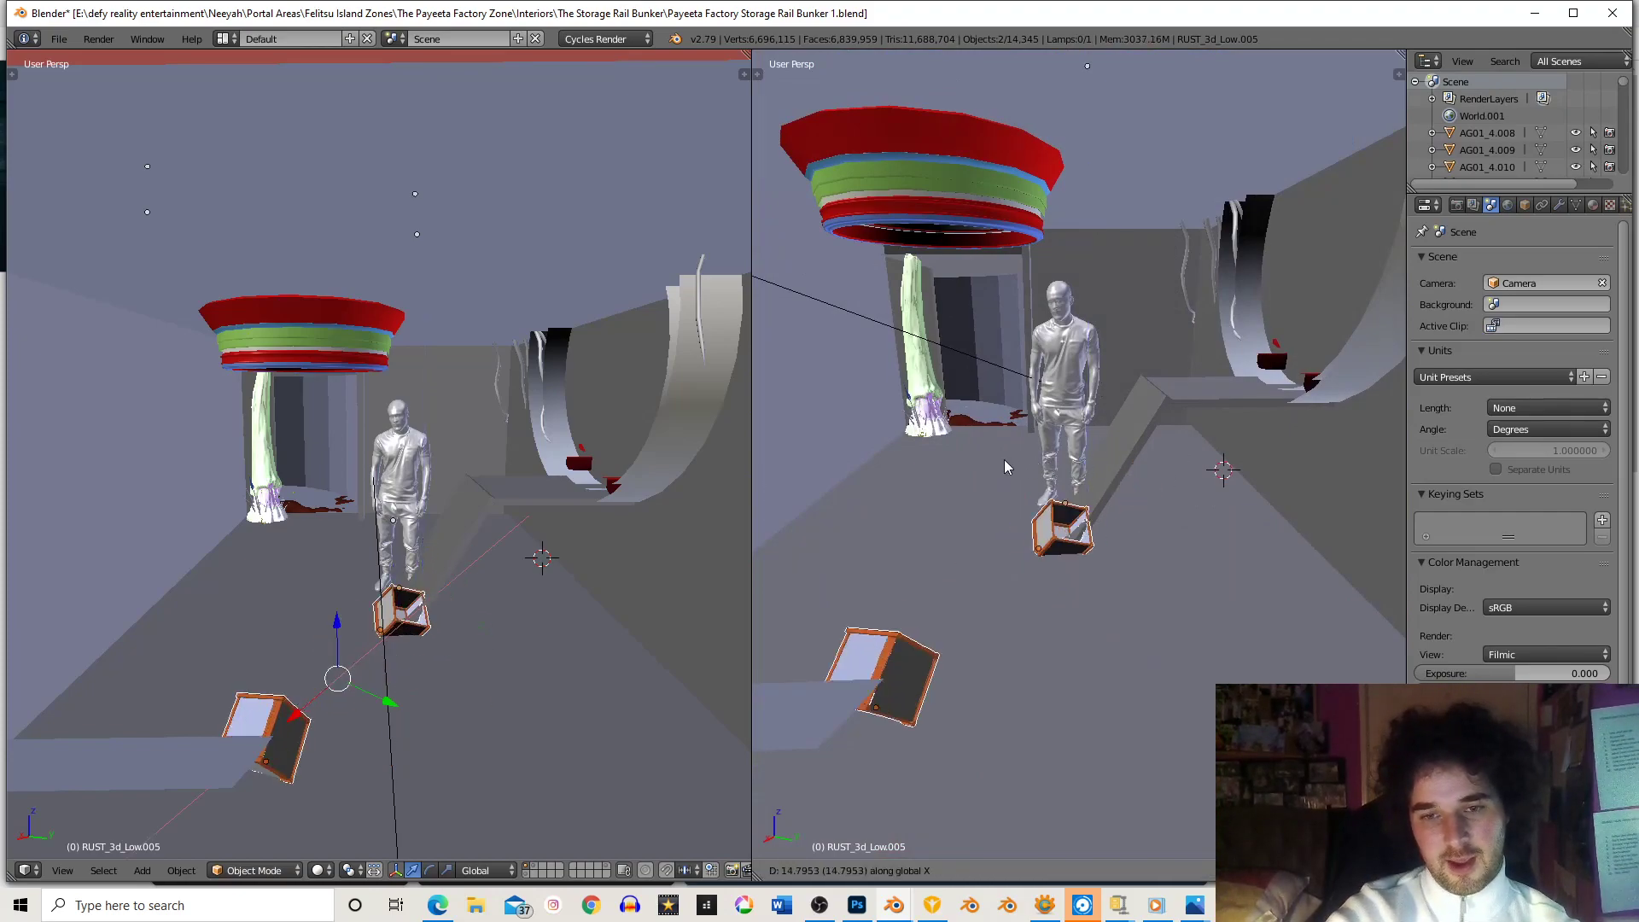
click(882, 357)
key(g)
key(x)
click(1061, 470)
shift+middle_drag(981, 478, 1014, 464)
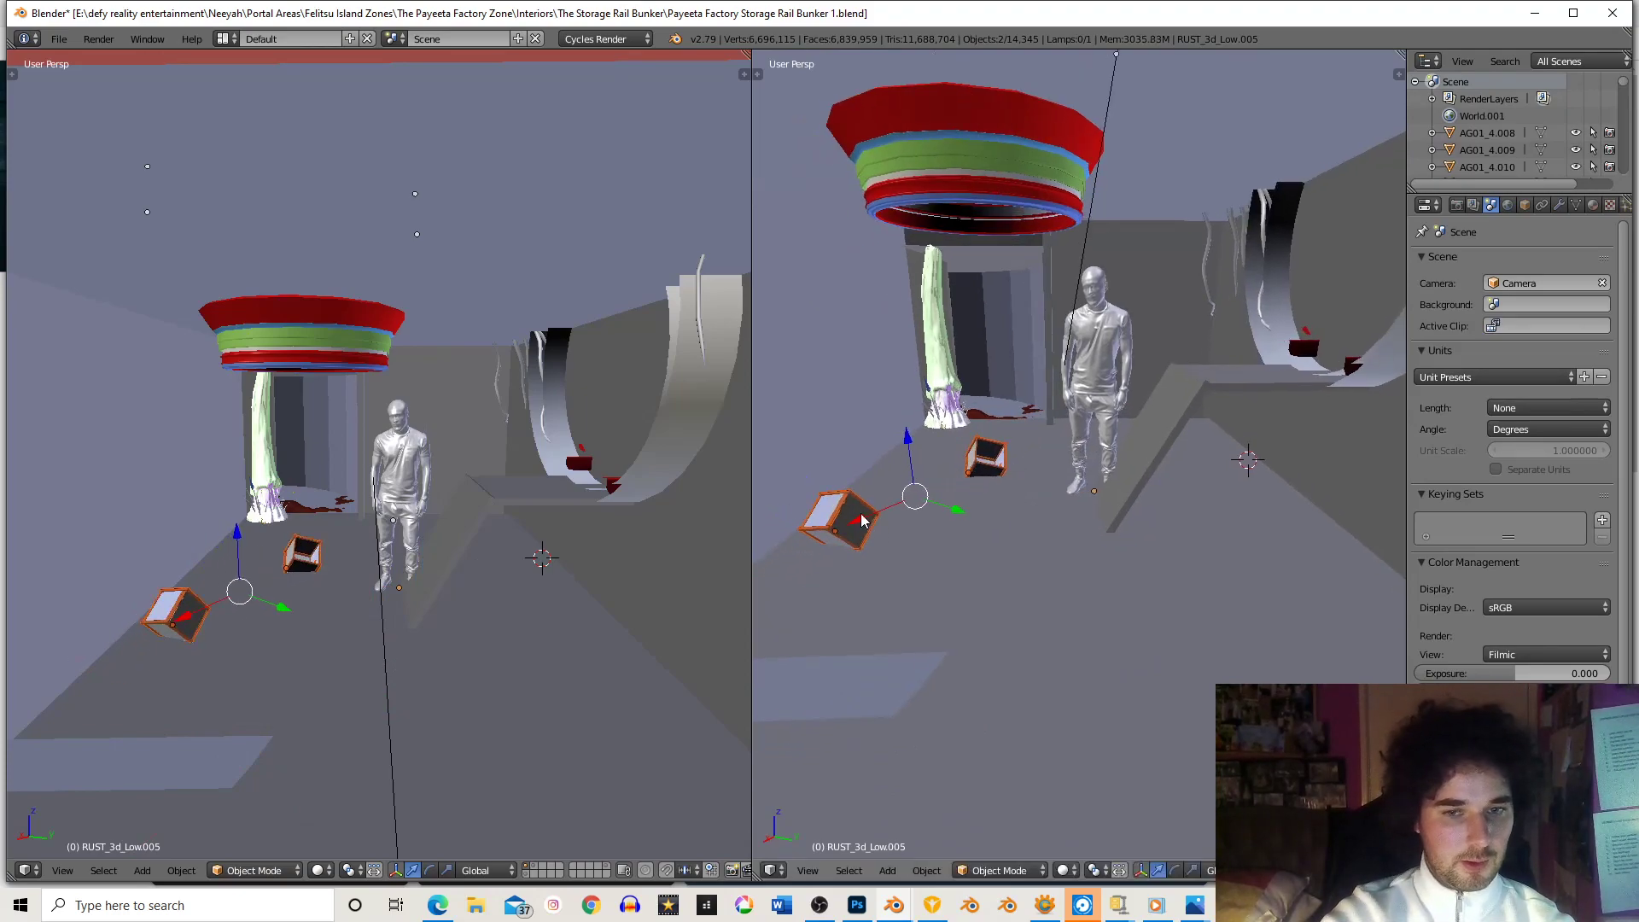
- Select only the crate nearest the trunk, rotate it towards upright and turn it about the Z axis
right_click(987, 469)
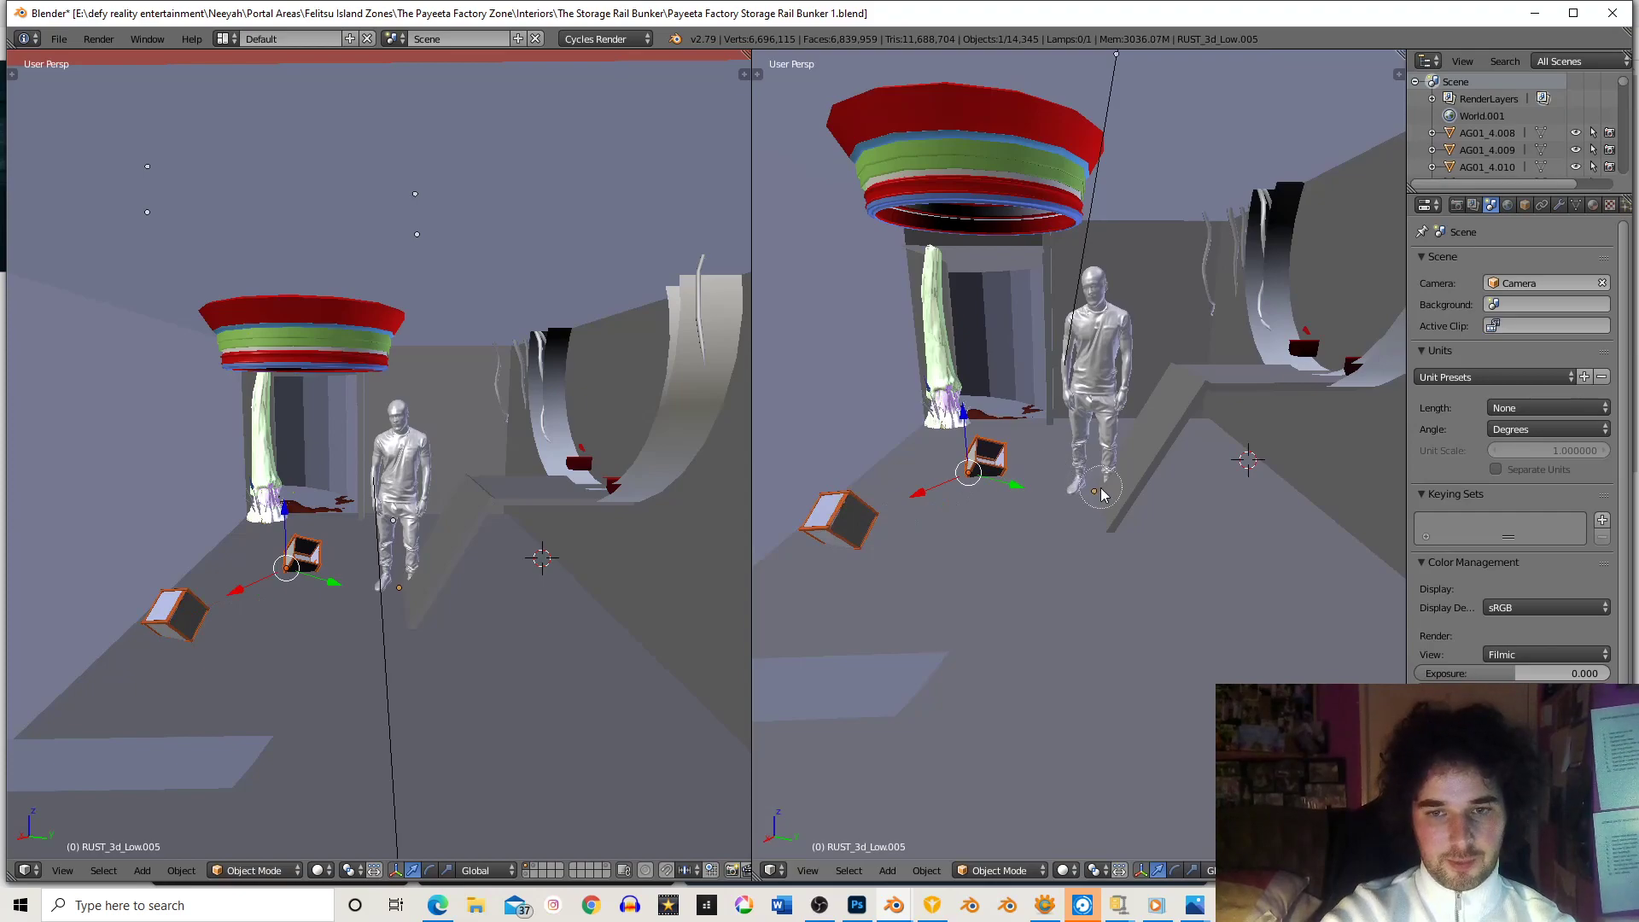
key(KP_Decimal)
scroll(1103, 463, down, 3)
middle_drag(1148, 514, 1196, 453)
key(r)
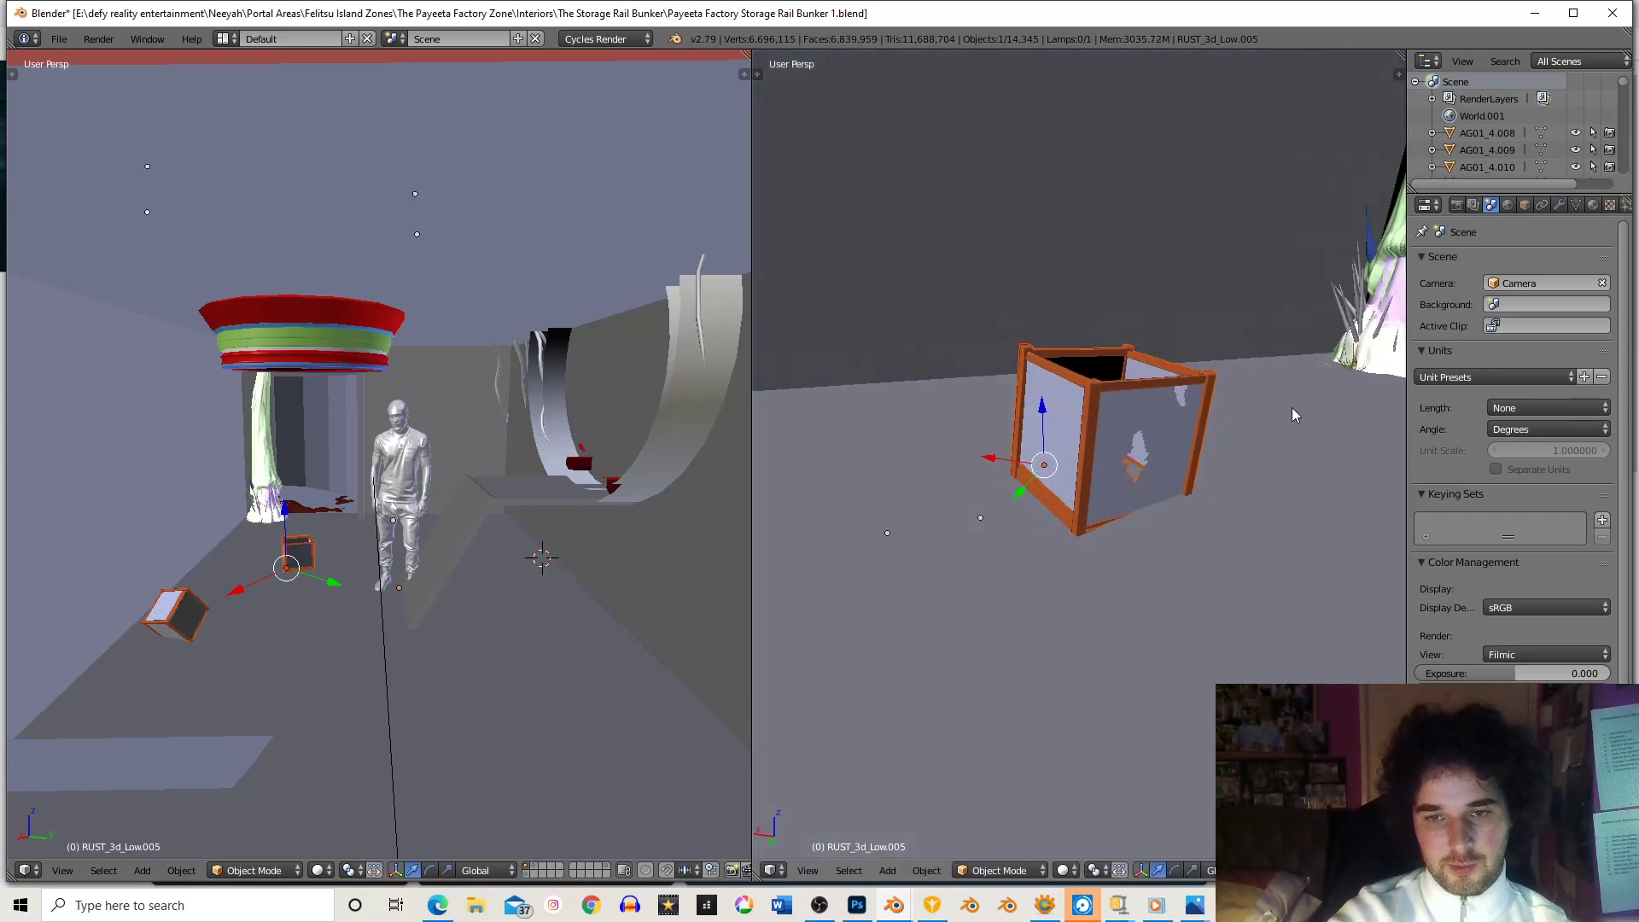
click(1289, 403)
key(KP_Divide)
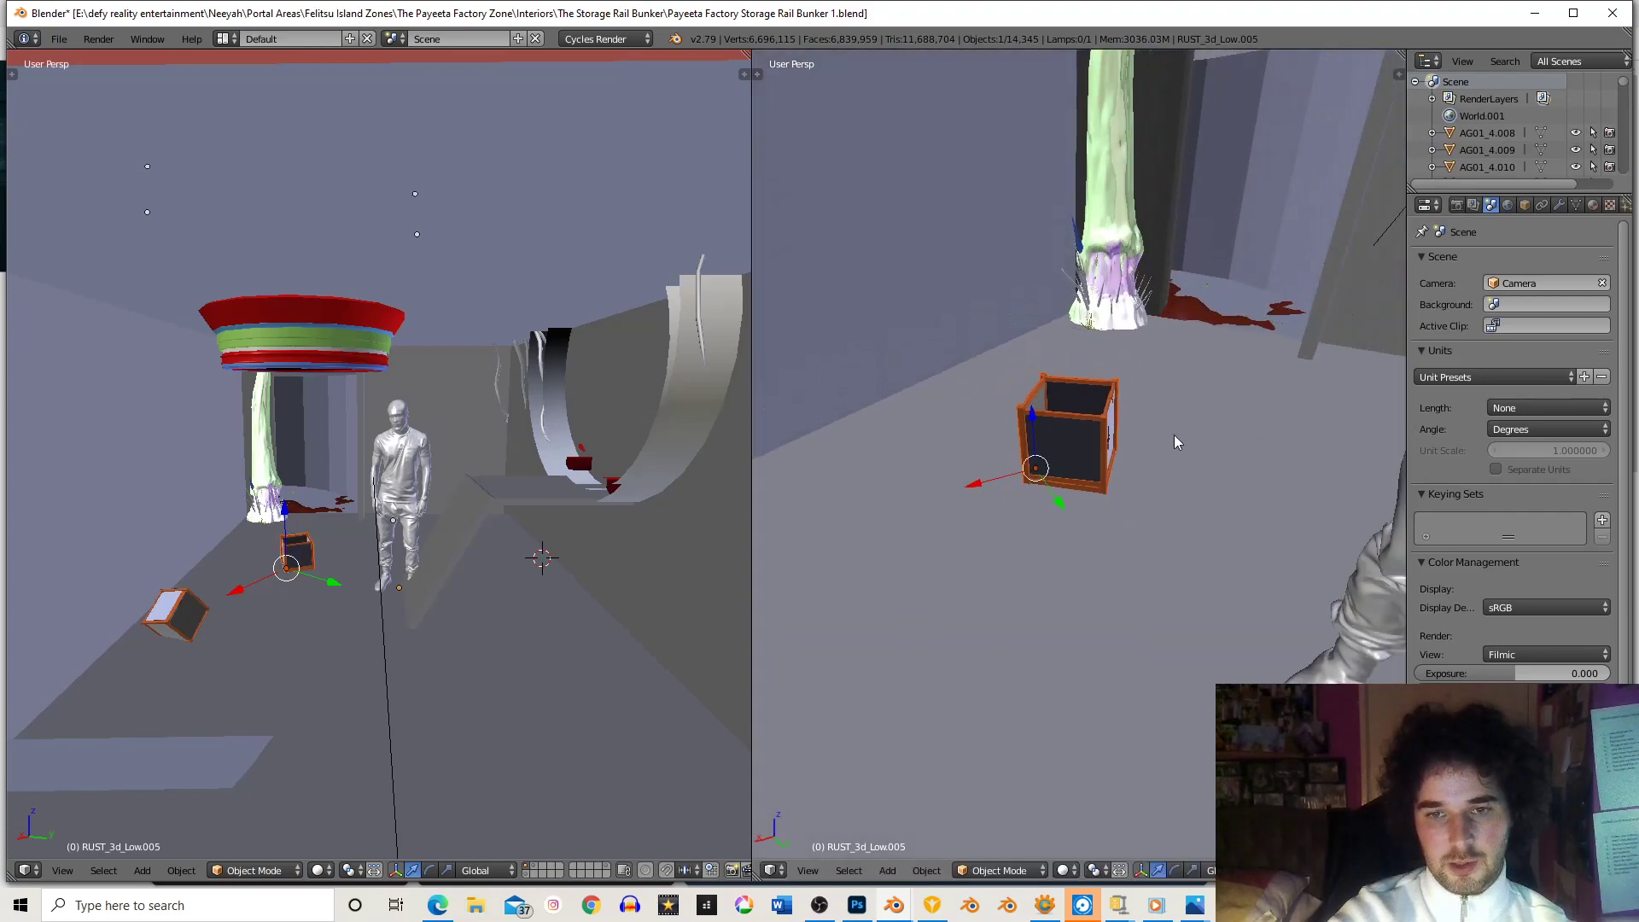
scroll(1180, 427, up, 1)
key(r)
key(z)
click(1188, 402)
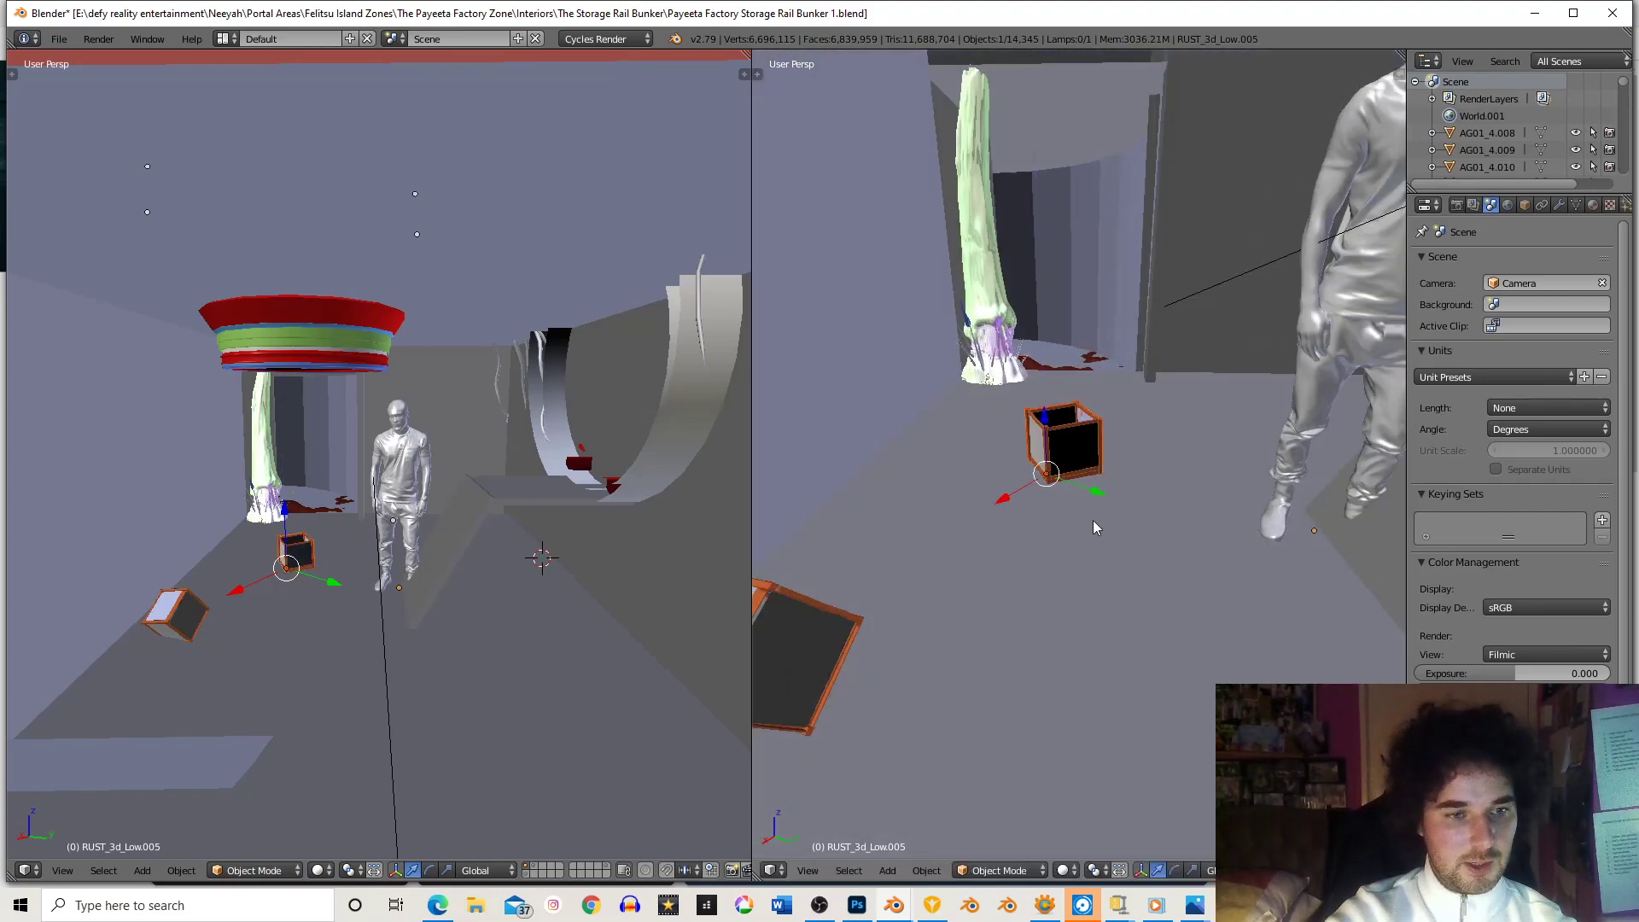
- Fine-tune the rotation of the crate near the trunk until it sits level, and adjust its height to the floor
key(r)
click(1164, 470)
scroll(1153, 469, up, 3)
middle_drag(1079, 450, 1138, 450)
key(r)
click(1223, 432)
key(r)
click(1262, 427)
key(r)
click(1235, 451)
key(g)
key(z)
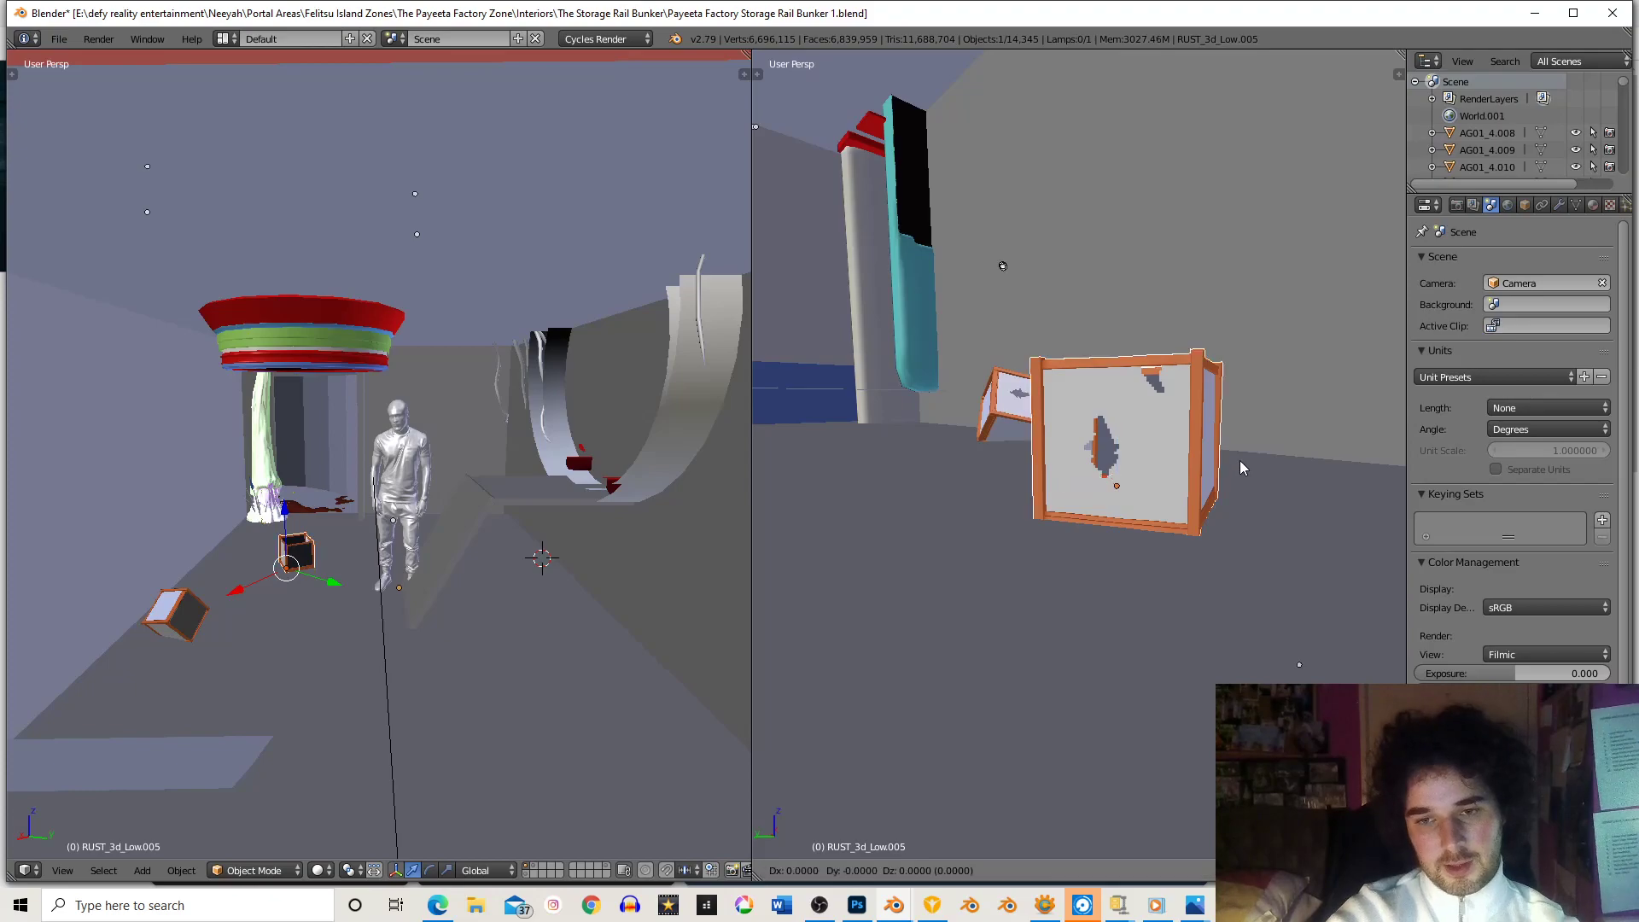
click(1240, 465)
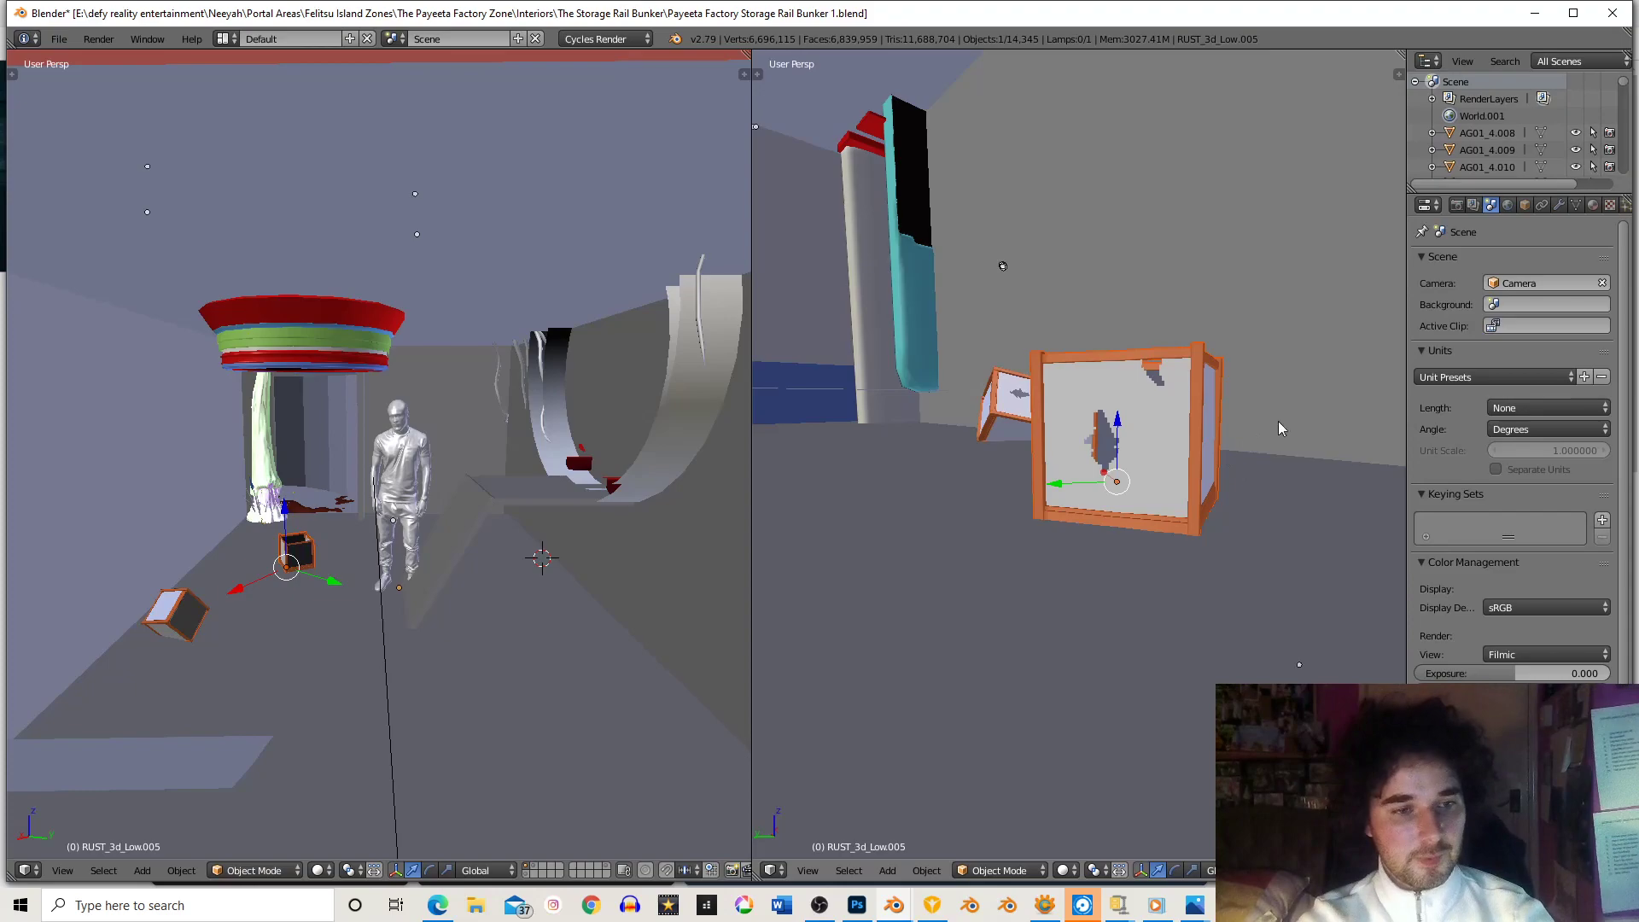
- From the camera view, shift the level crate slightly along Y towards the trunk and clear the selection
key(KP_0)
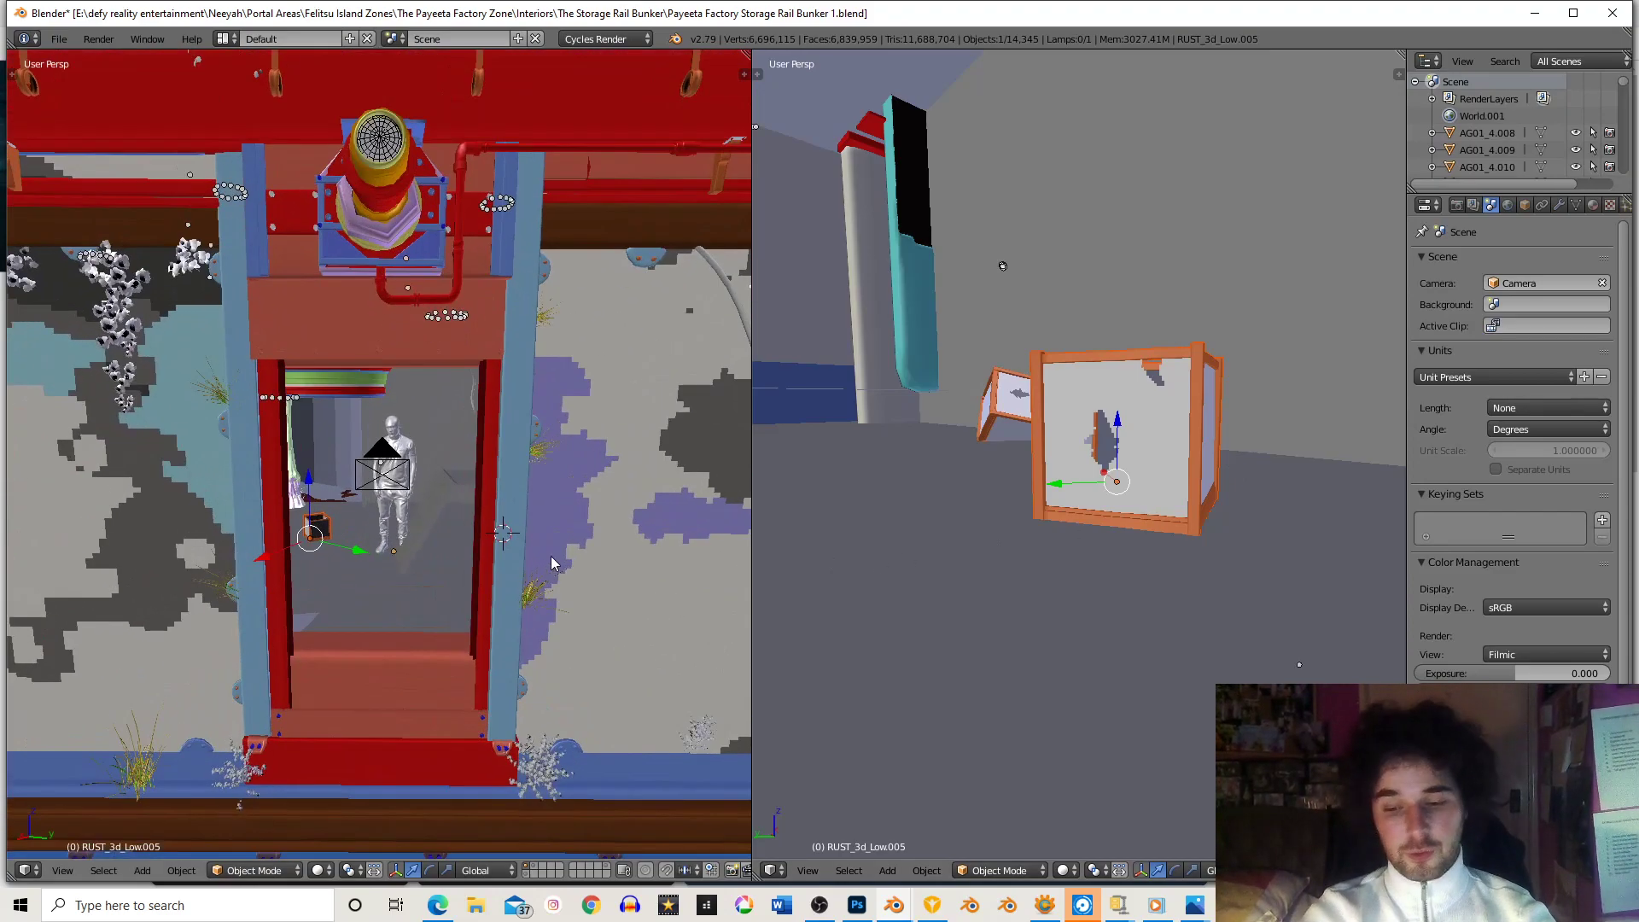
scroll(550, 557, down, 5)
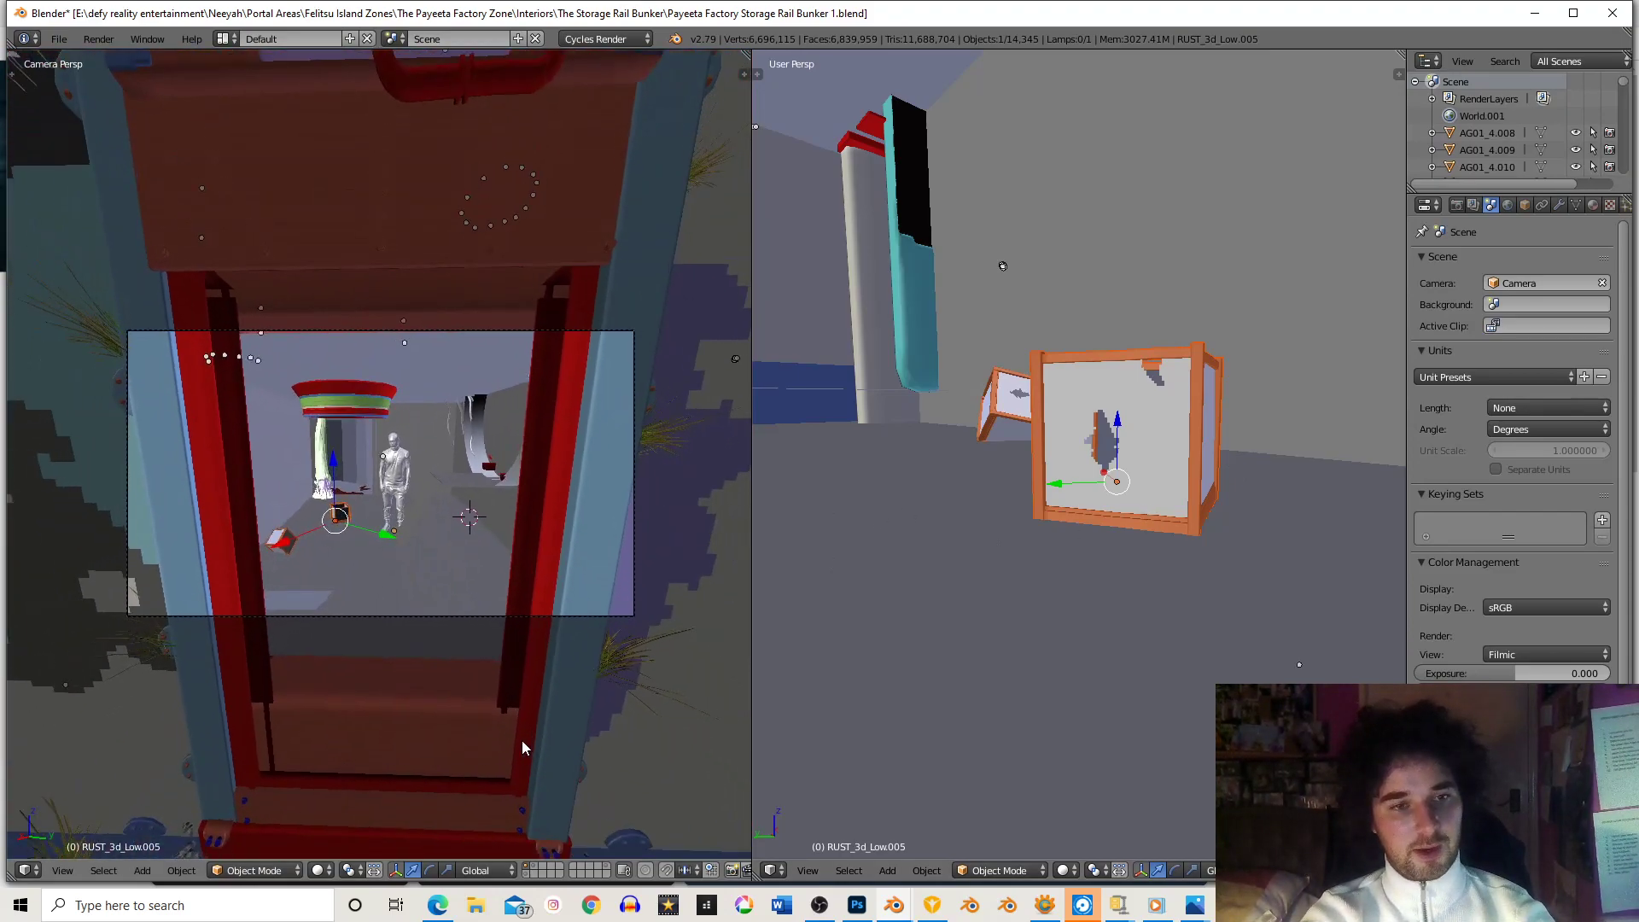
scroll(549, 709, down, 1)
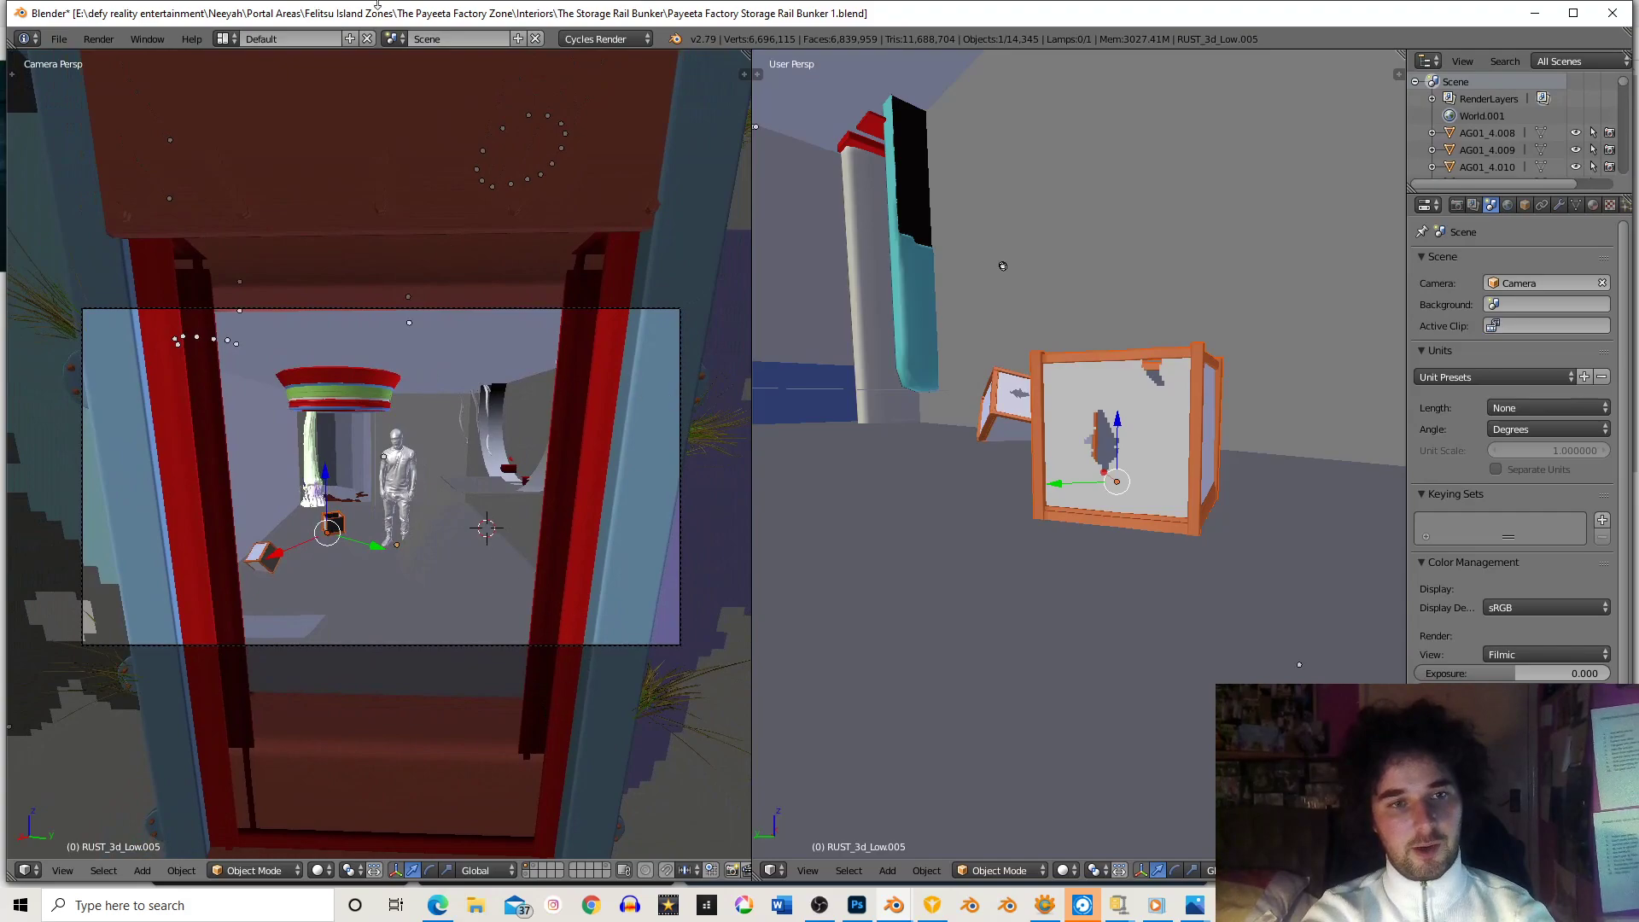
scroll(529, 621, up, 4)
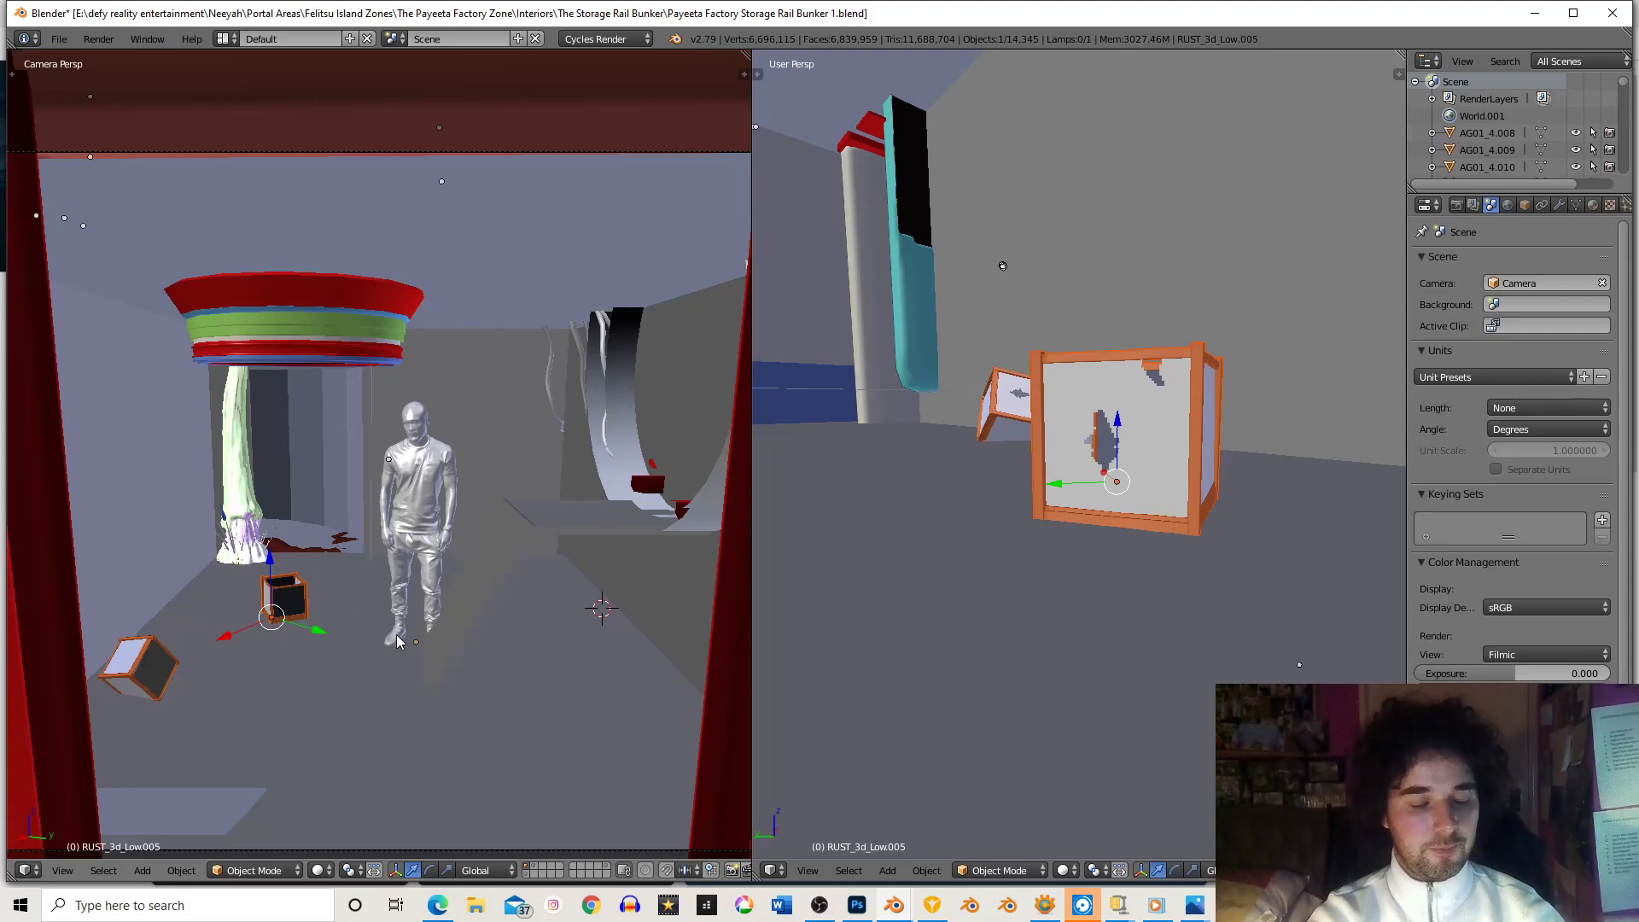
key(g)
key(y)
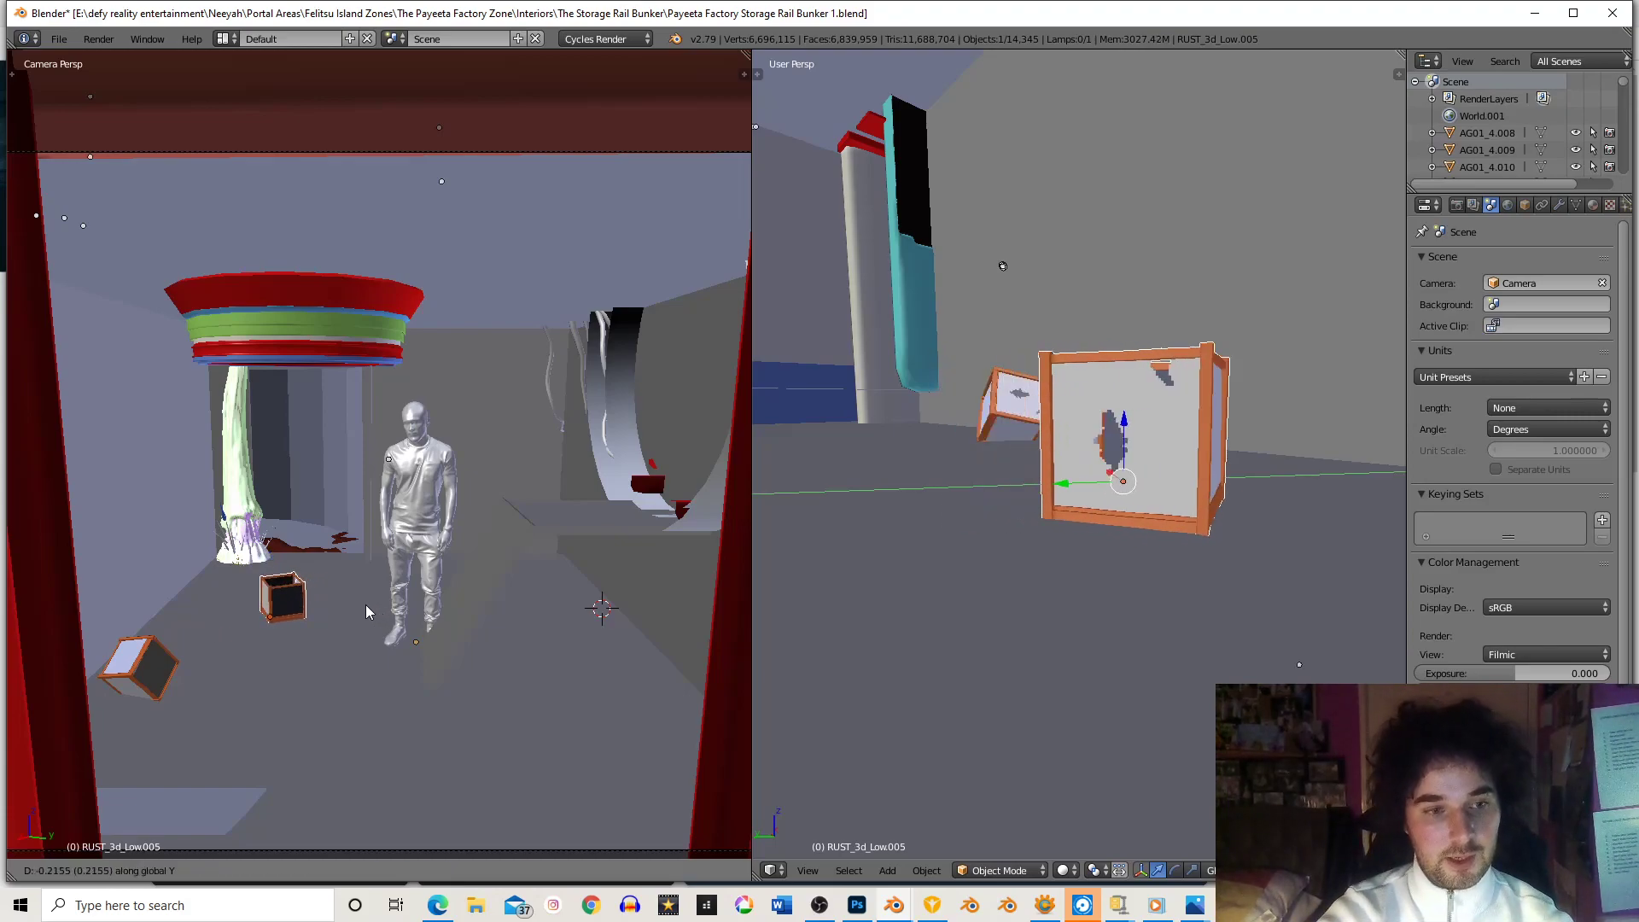
click(282, 607)
key(a)
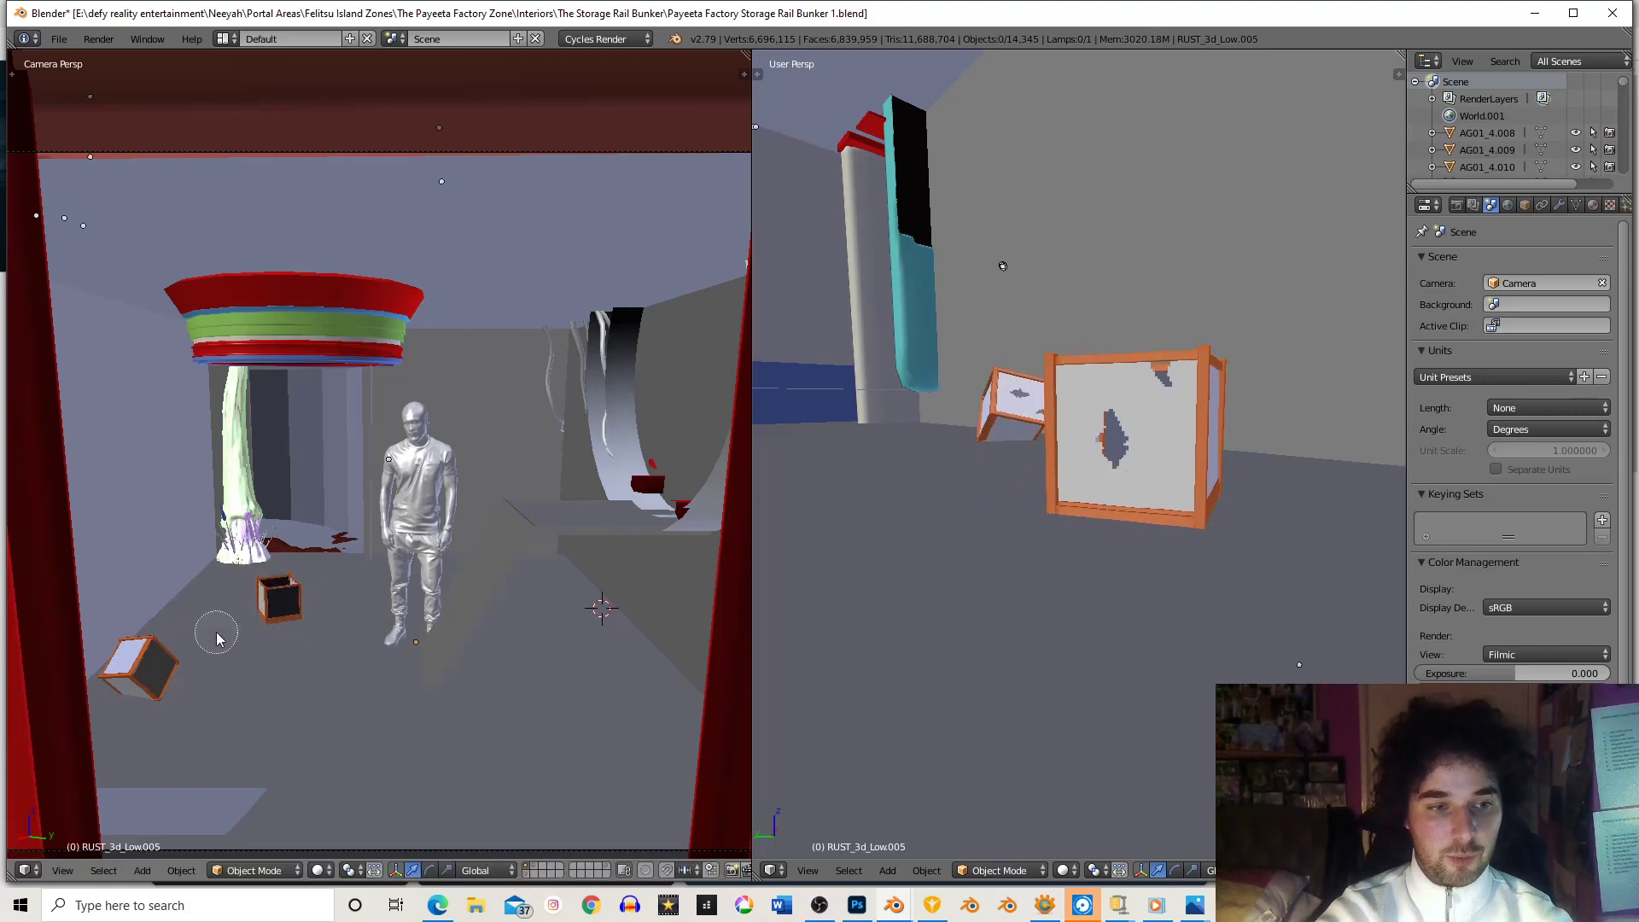
- Move the tilted crate next to the level one and rotate it about the Z and X axes
right_click(165, 677)
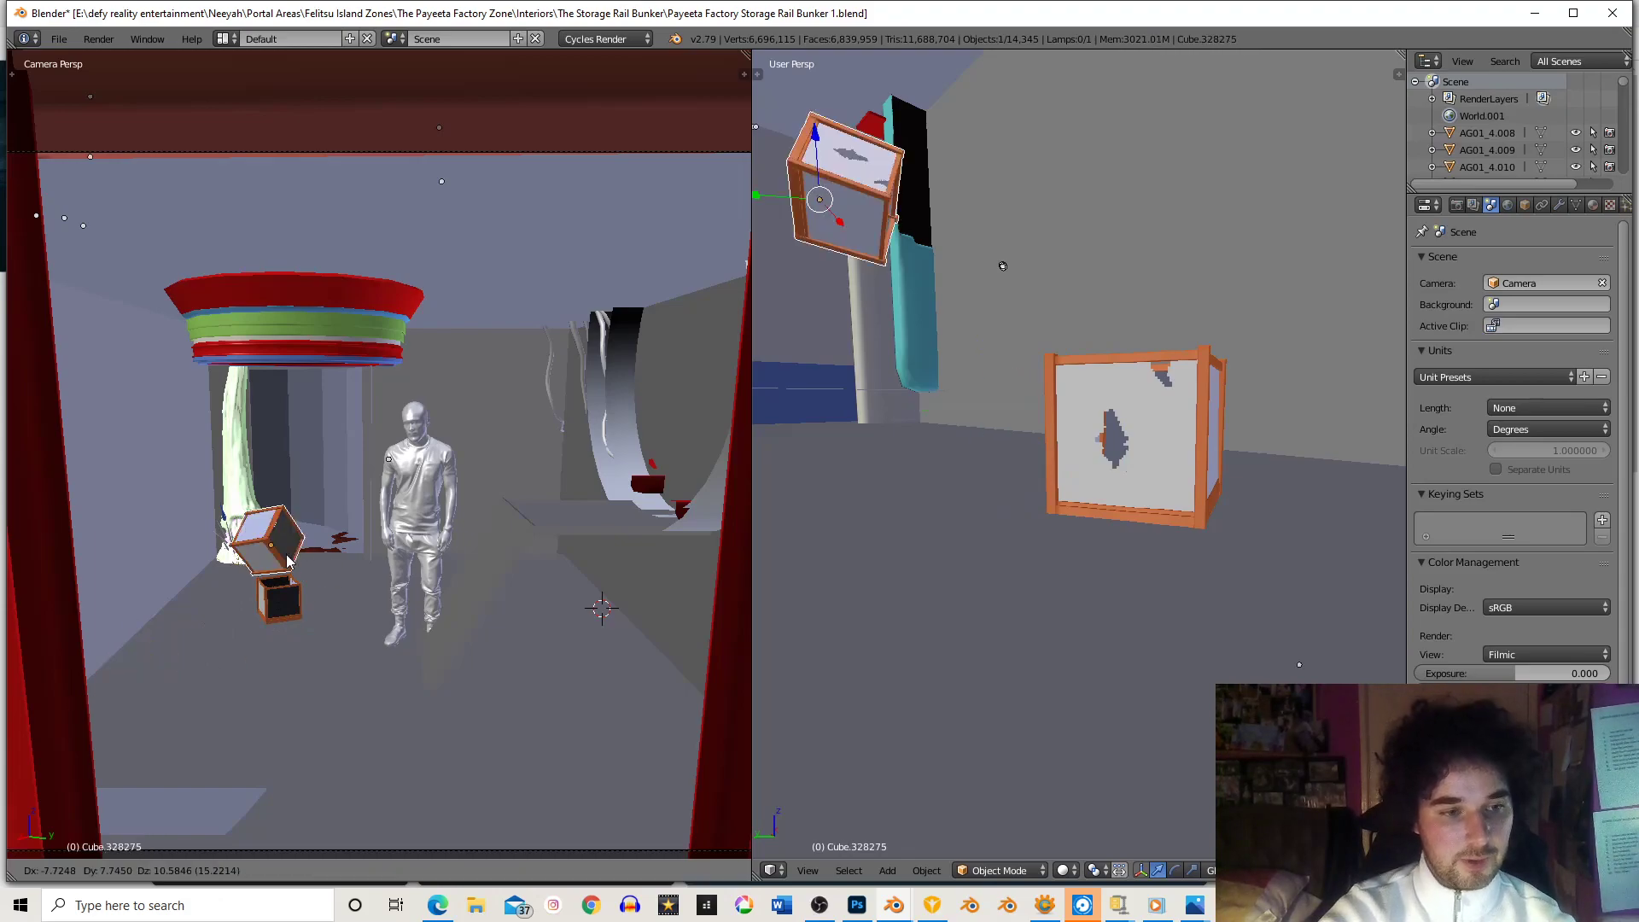
right_click(323, 585)
key(r)
key(z)
click(137, 568)
key(g)
click(342, 581)
key(r)
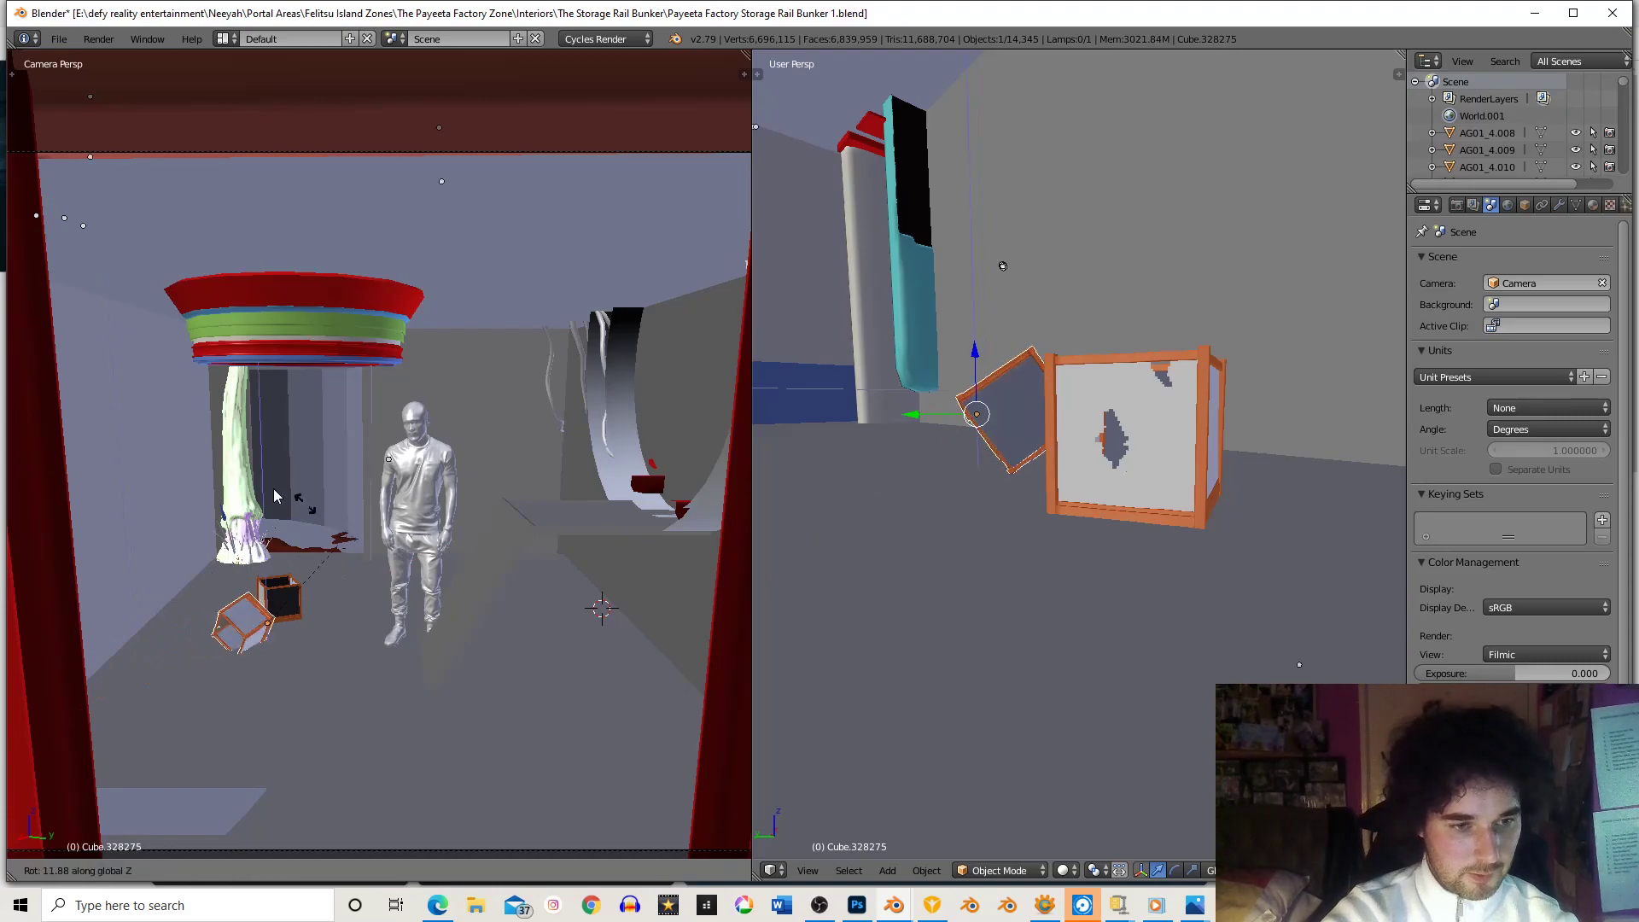
click(405, 617)
key(r)
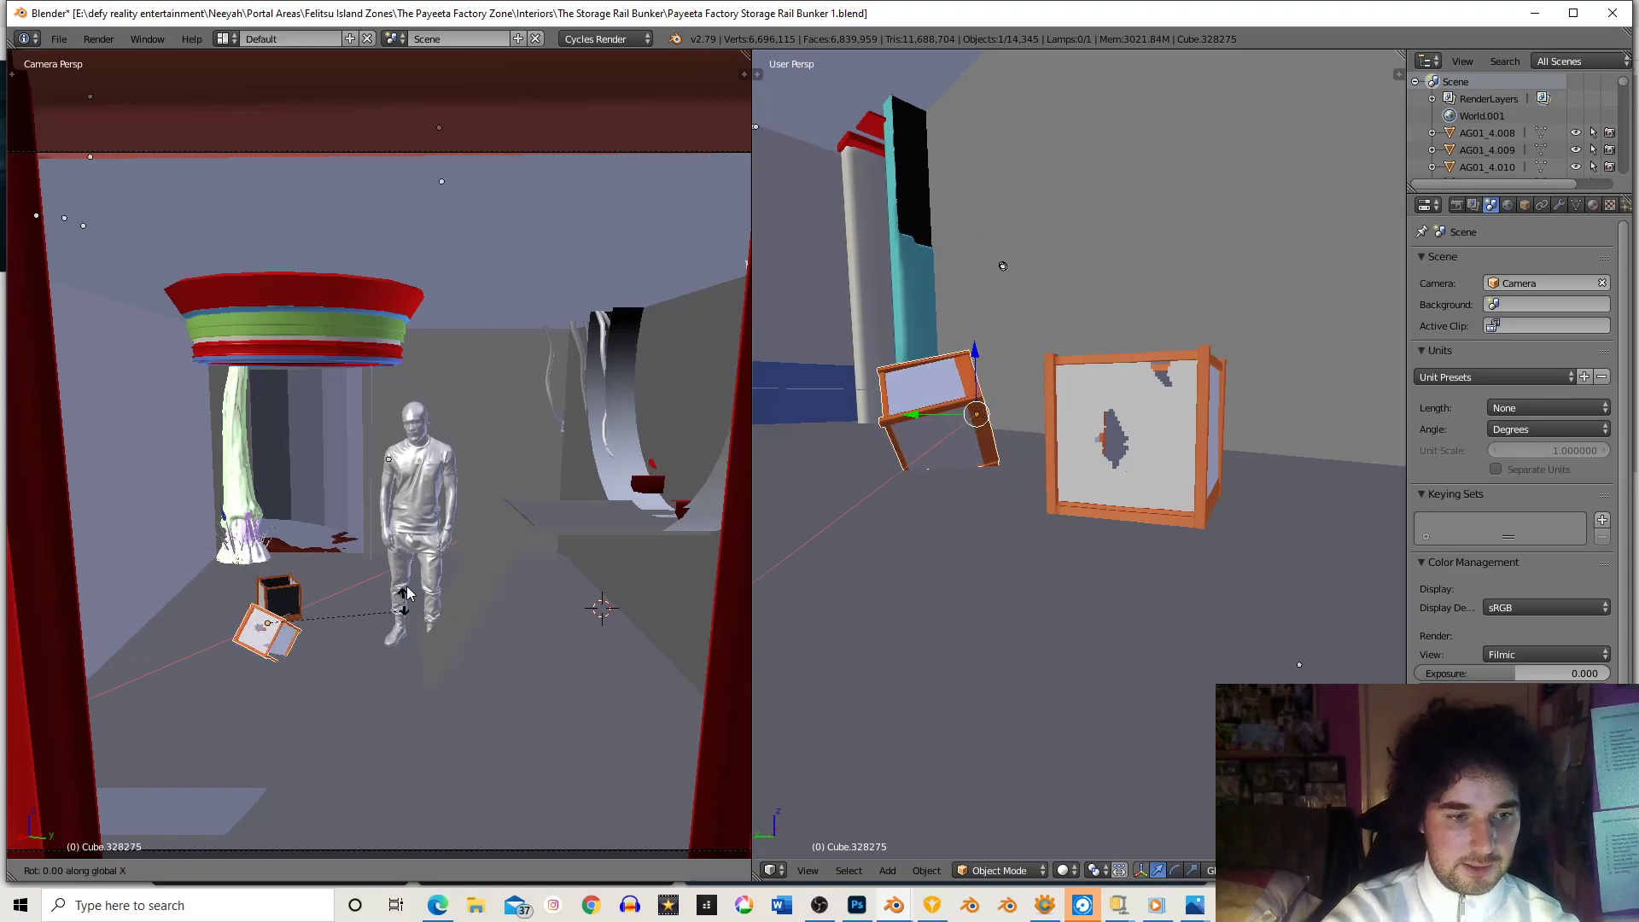
key(x)
click(407, 592)
- Slide the tilted crate along X and Y to the floor in front of the human figure and turn it about Z
key(g)
key(y)
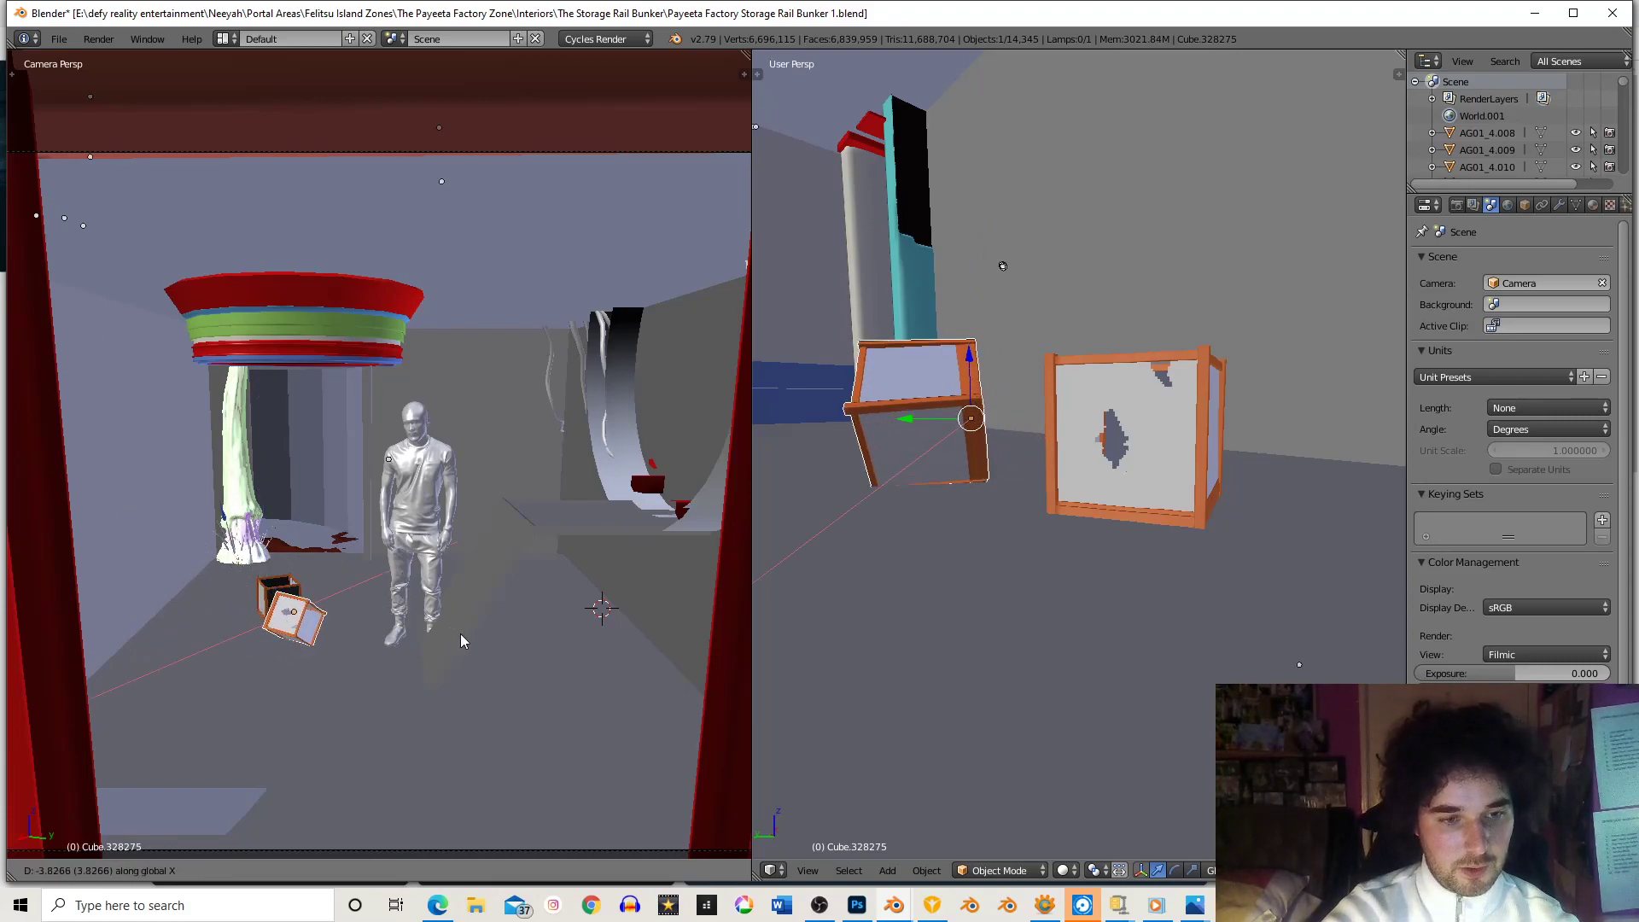
click(515, 707)
key(r)
key(z)
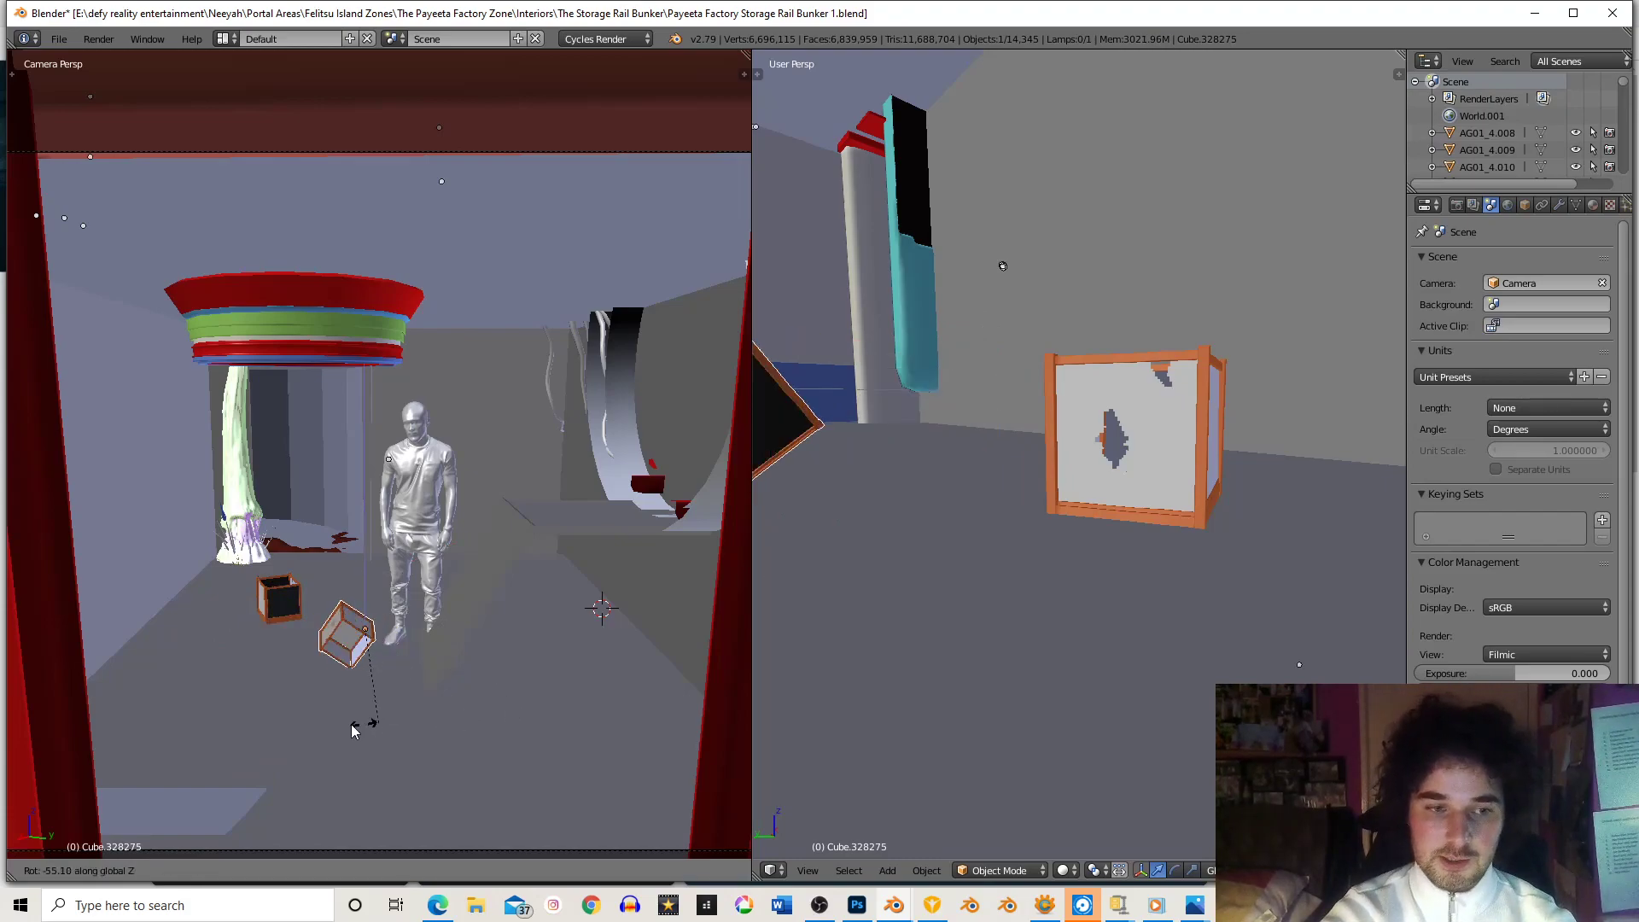
click(302, 704)
key(g)
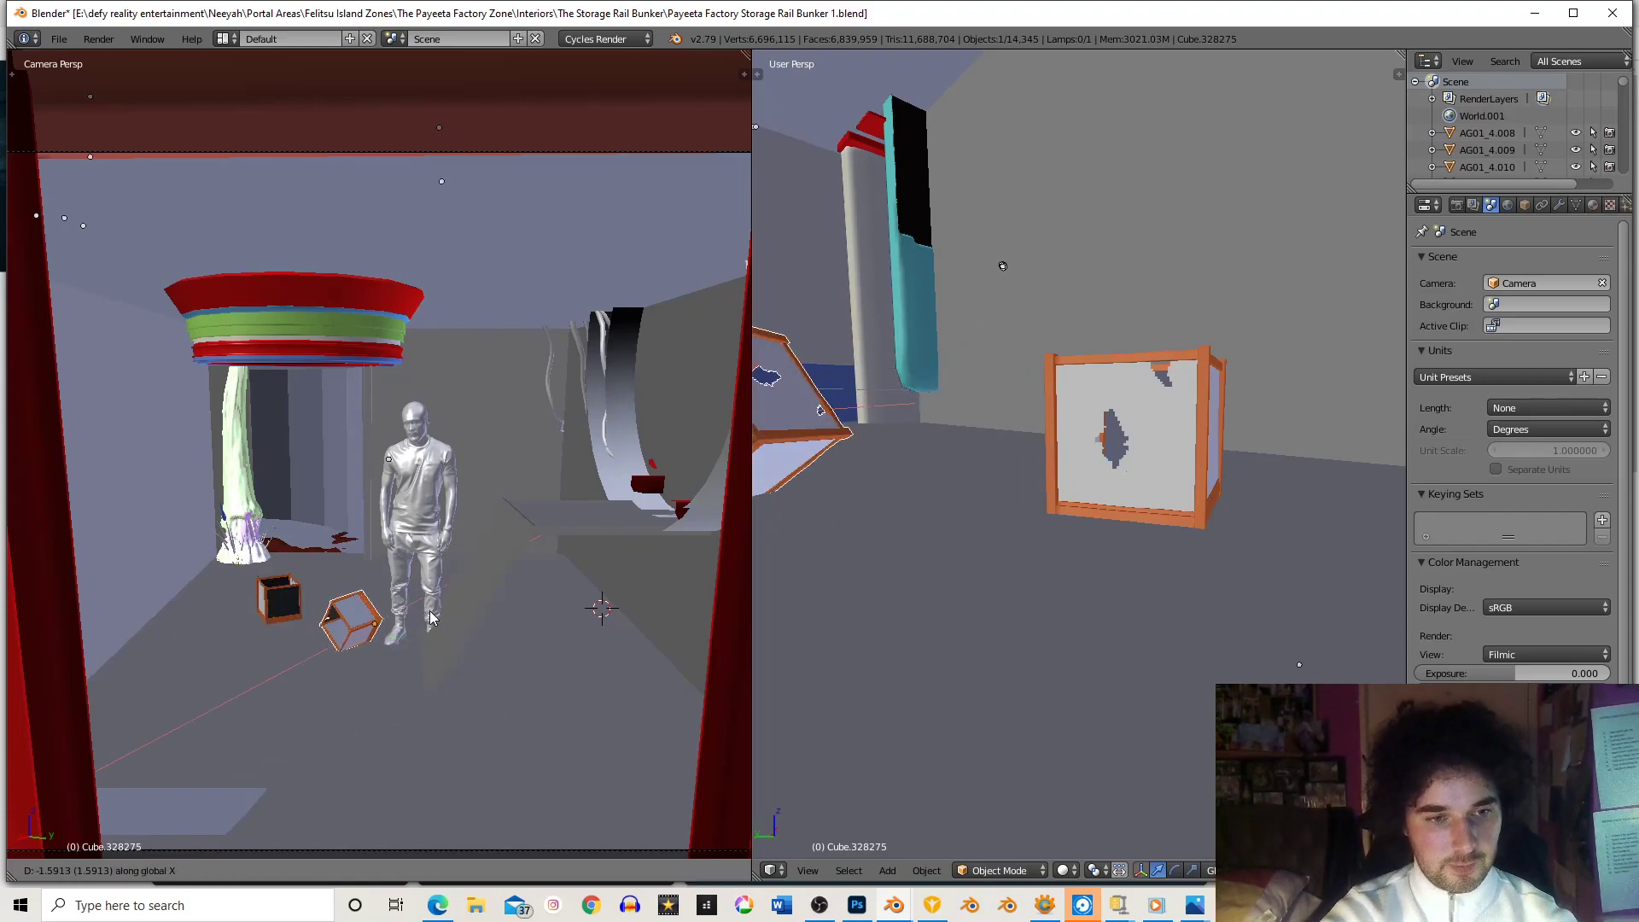
key(y)
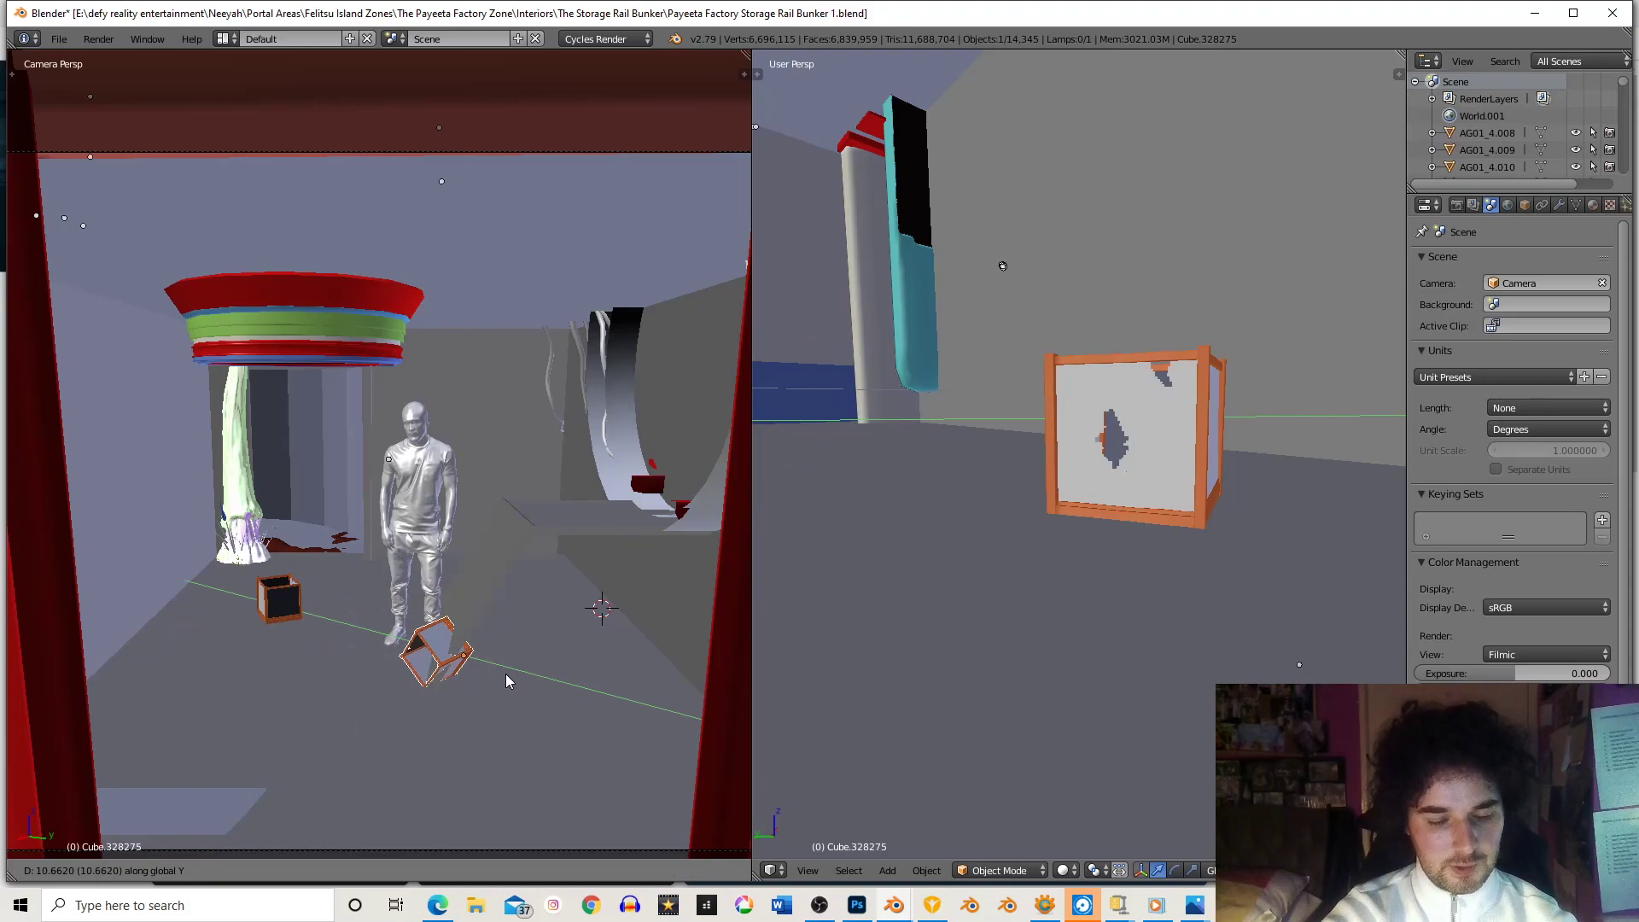
click(506, 675)
key(g)
key(x)
click(433, 704)
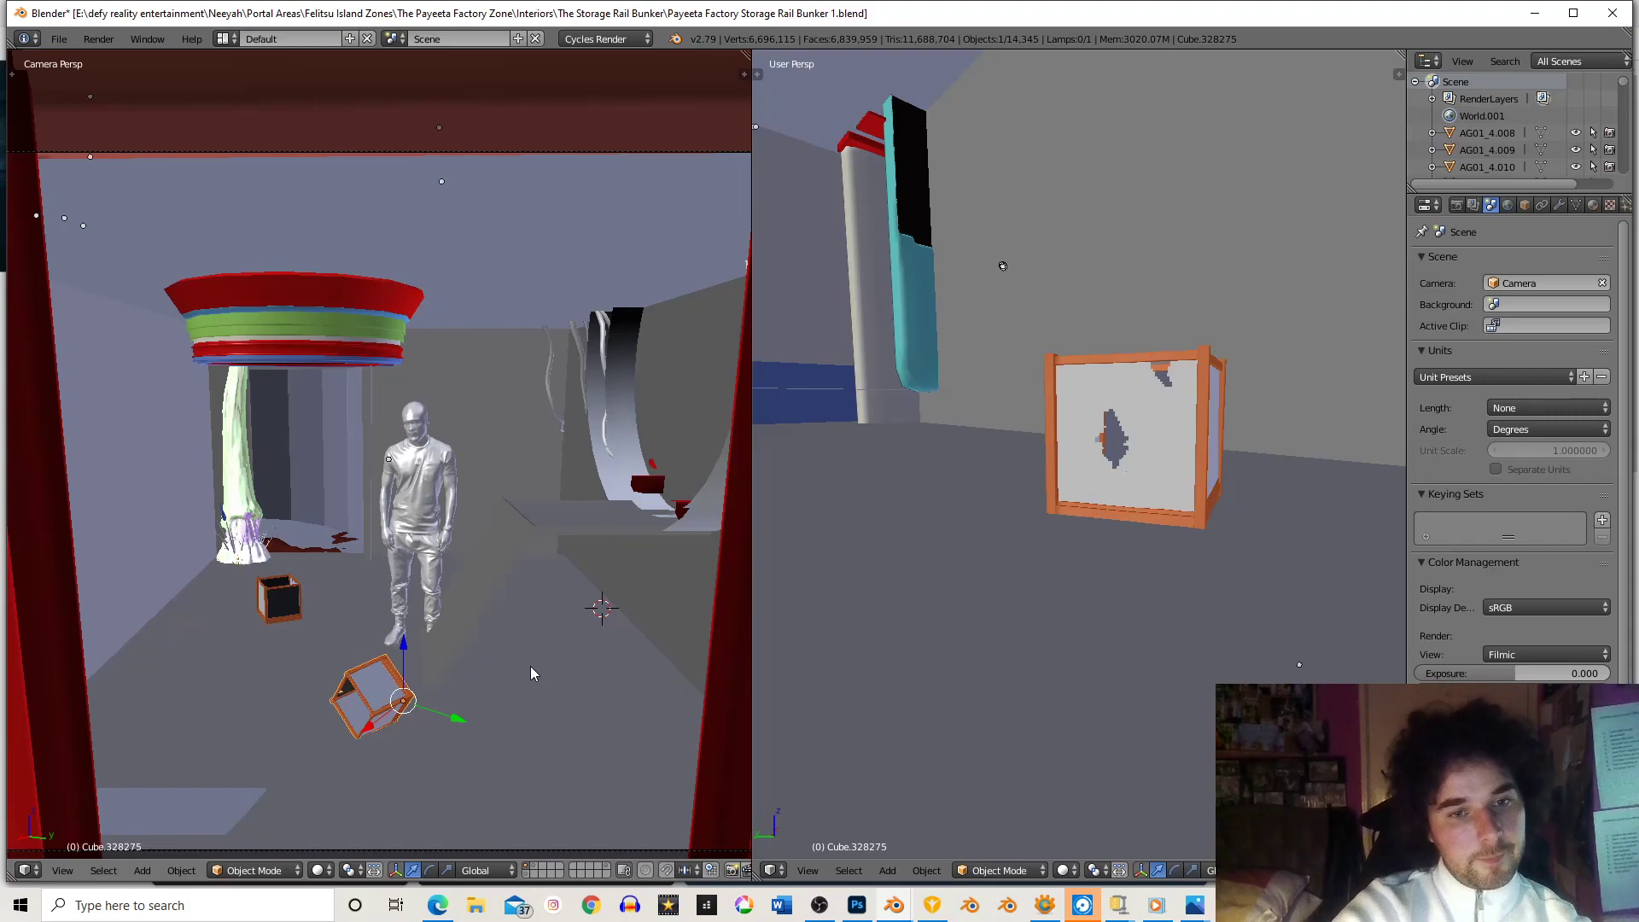
- Duplicate the tilted crate to its right in the foreground and rotate the copy about X and Y until it stands upright
key(shift+d)
click(549, 683)
key(r)
key(z)
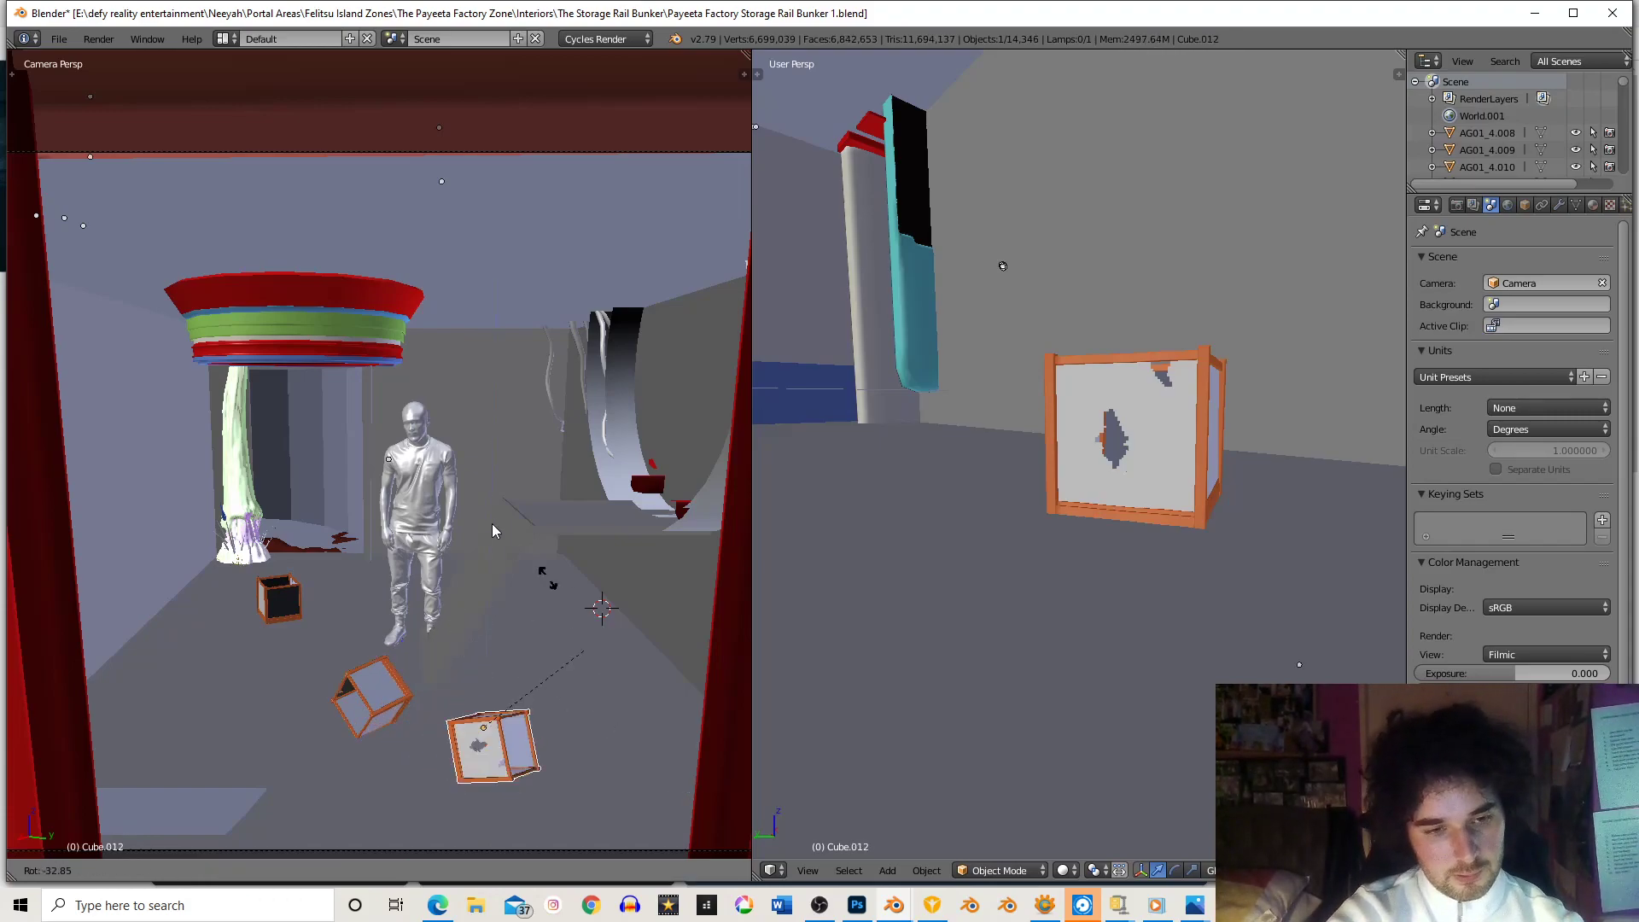
key(x)
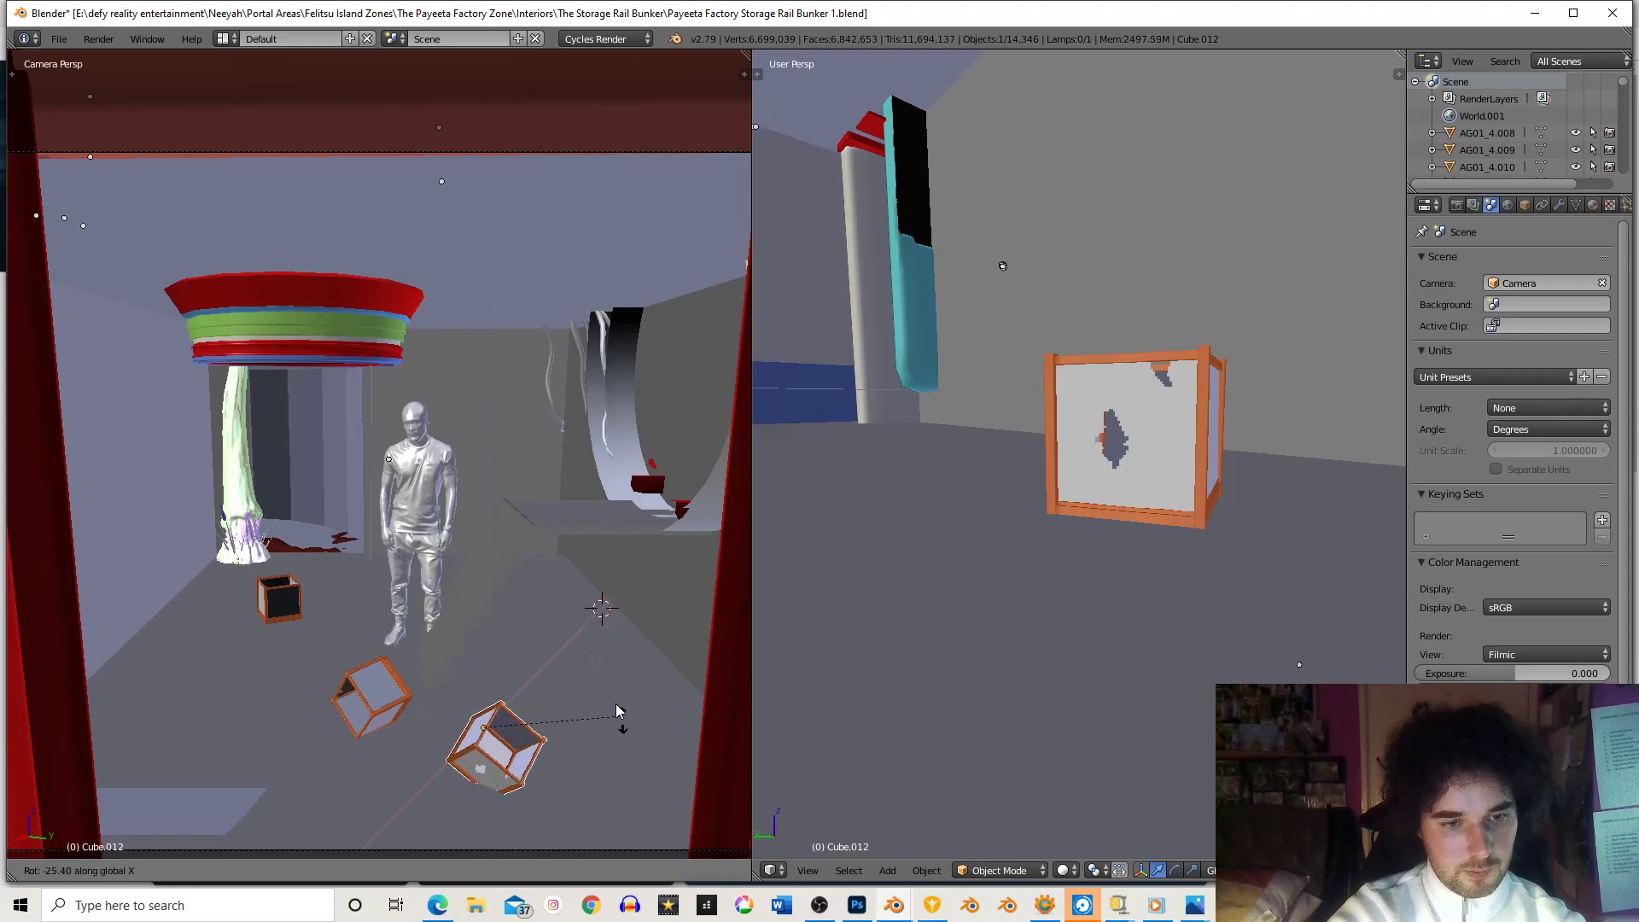
key(y)
- Lower the duplicated crate onto the floor, turn it about 20 degrees around Z, correct its slight tilt and clear the selection
key(g)
key(z)
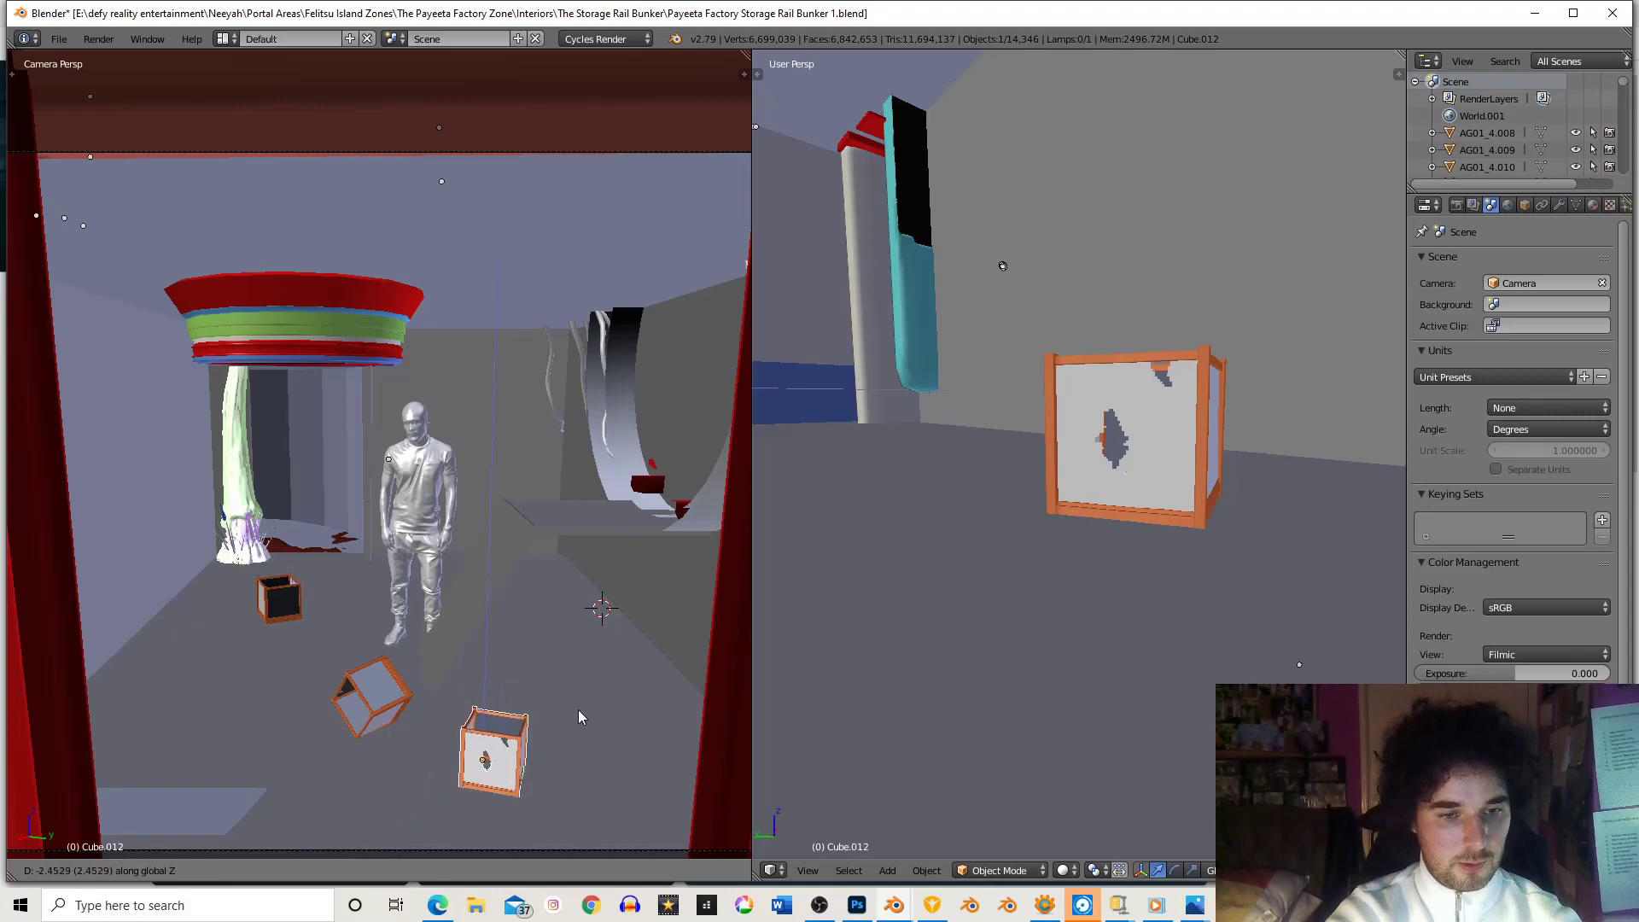
key(r)
key(z)
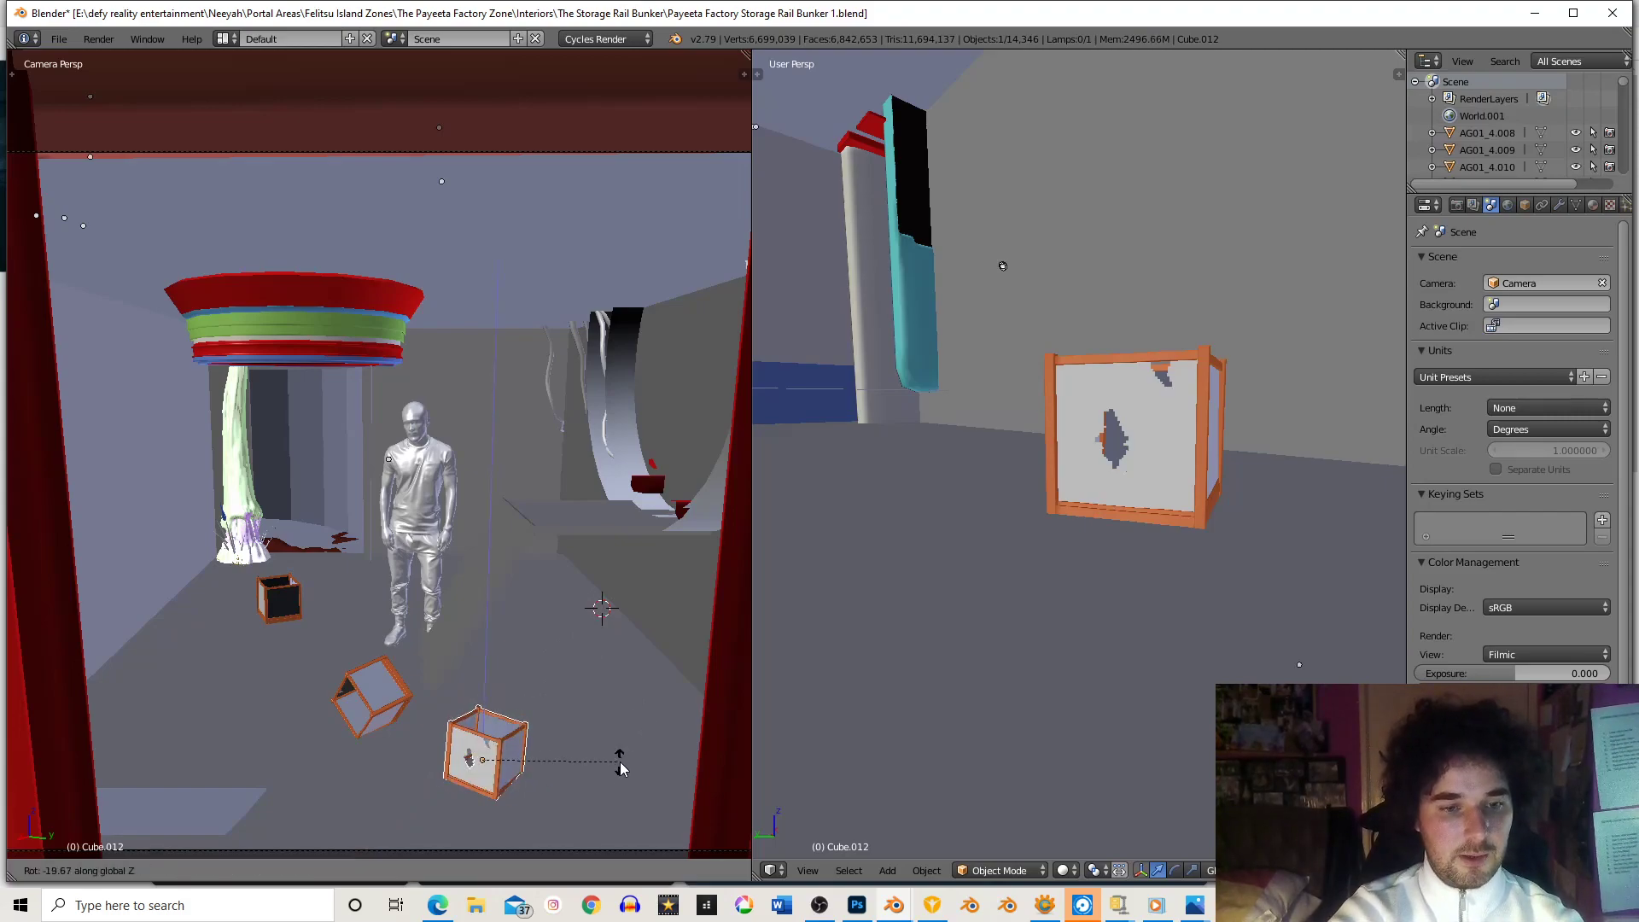
key(z)
key(z)
key(x)
key(y)
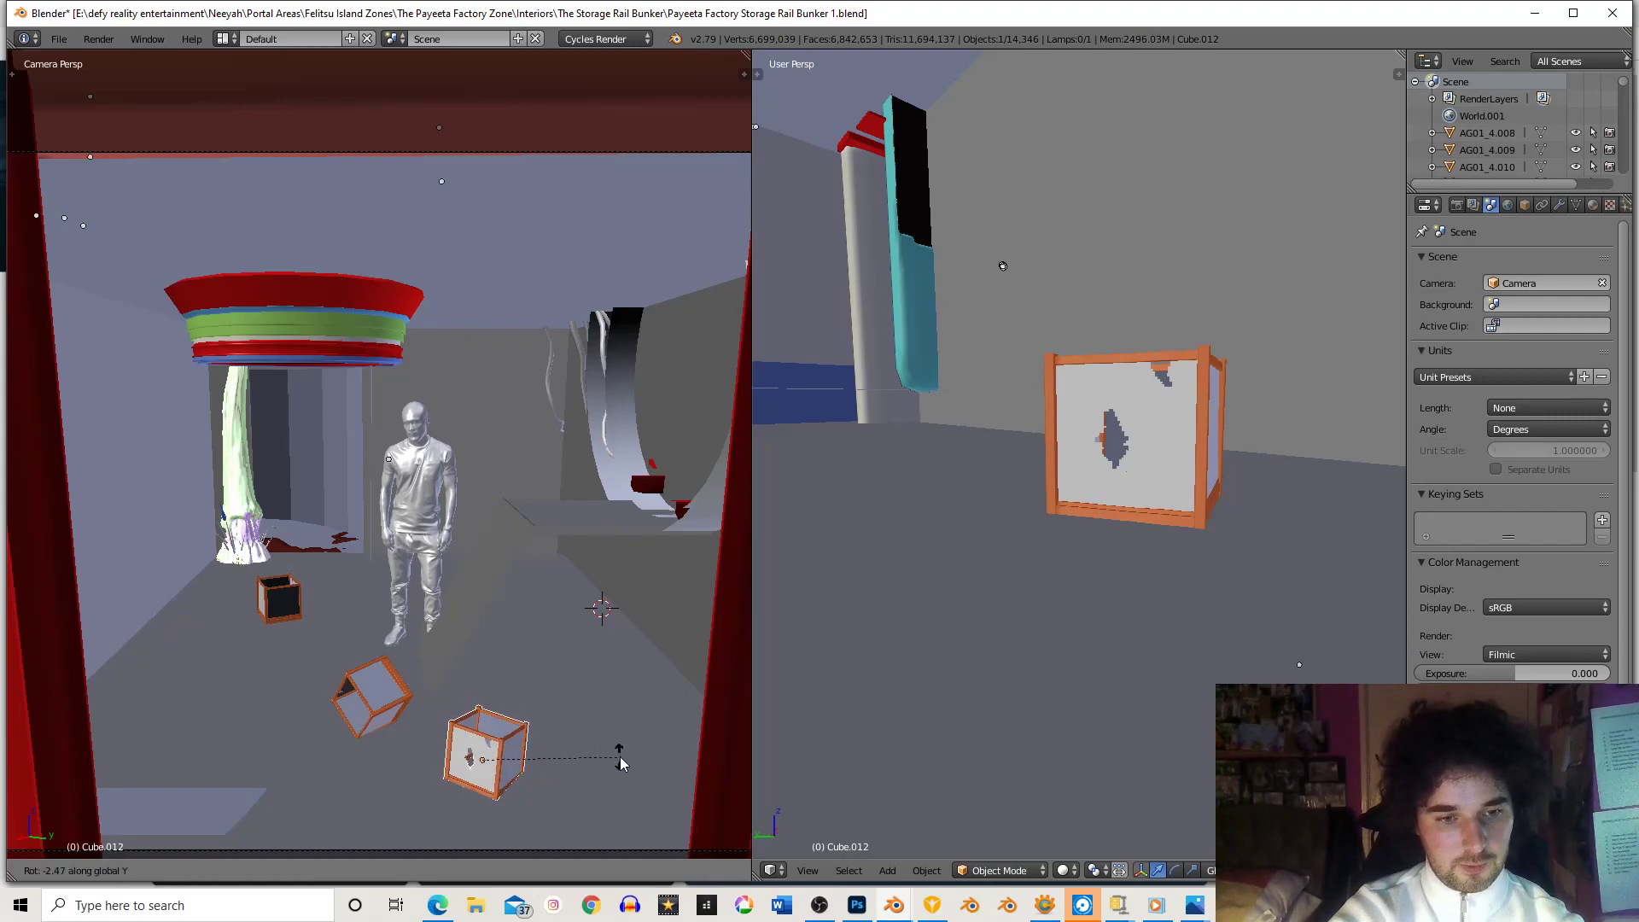
key(y)
key(y)
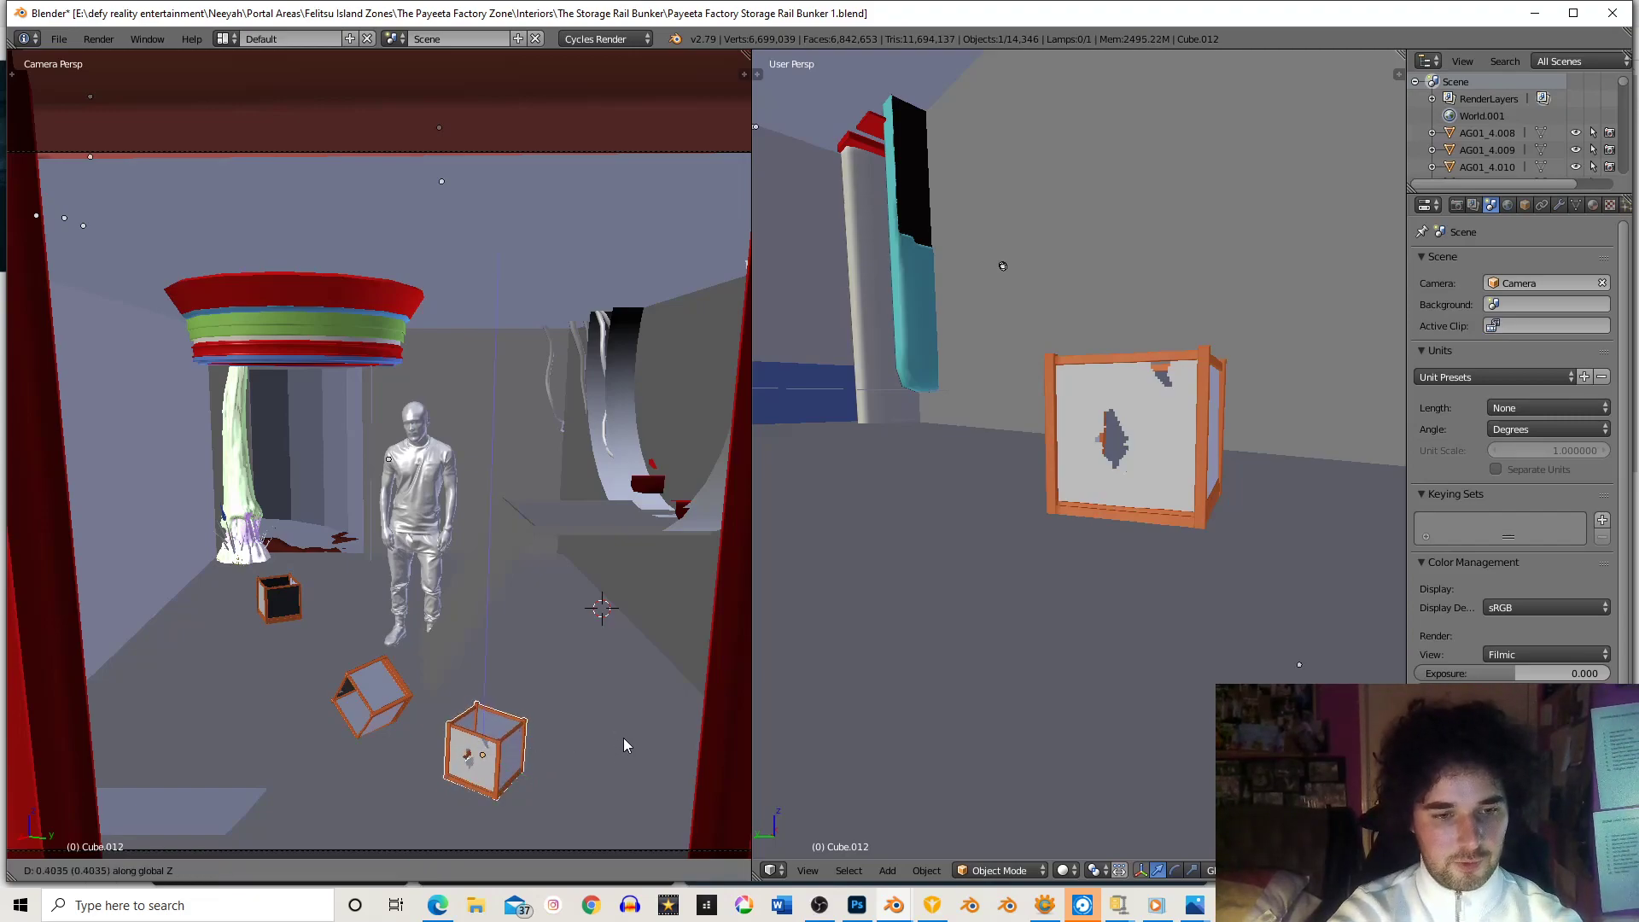
key(x)
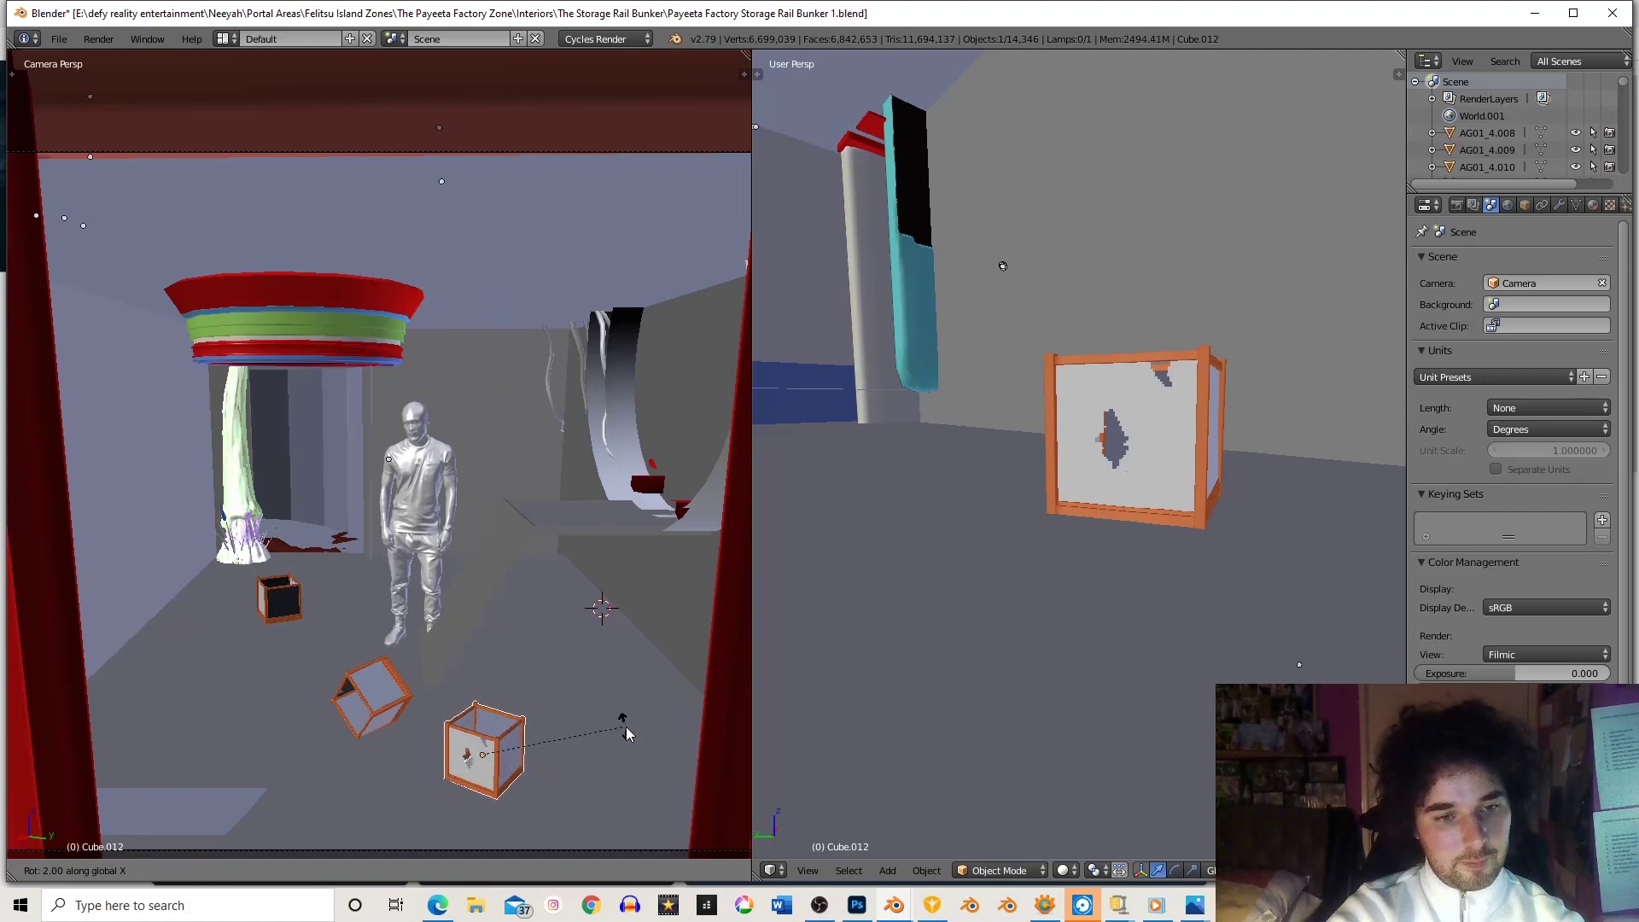
click(628, 738)
key(a)
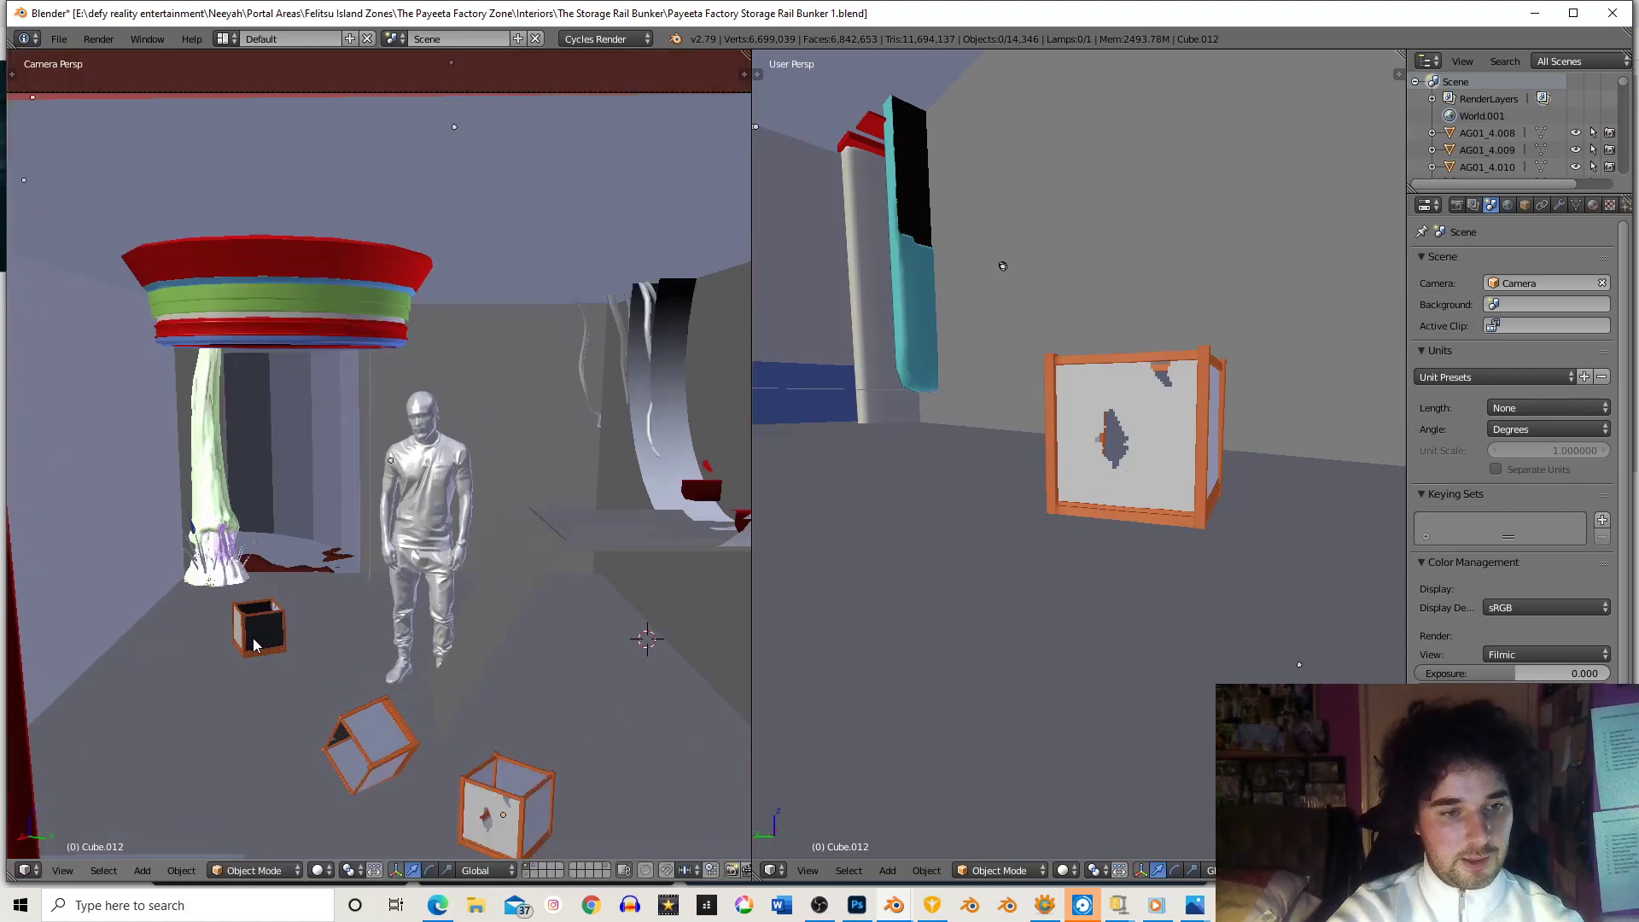
- Add a cube on the floor in front of the trunk, left of the crates, and stretch it along Z into a tall, narrow post
shift+middle_drag(396, 583, 359, 572)
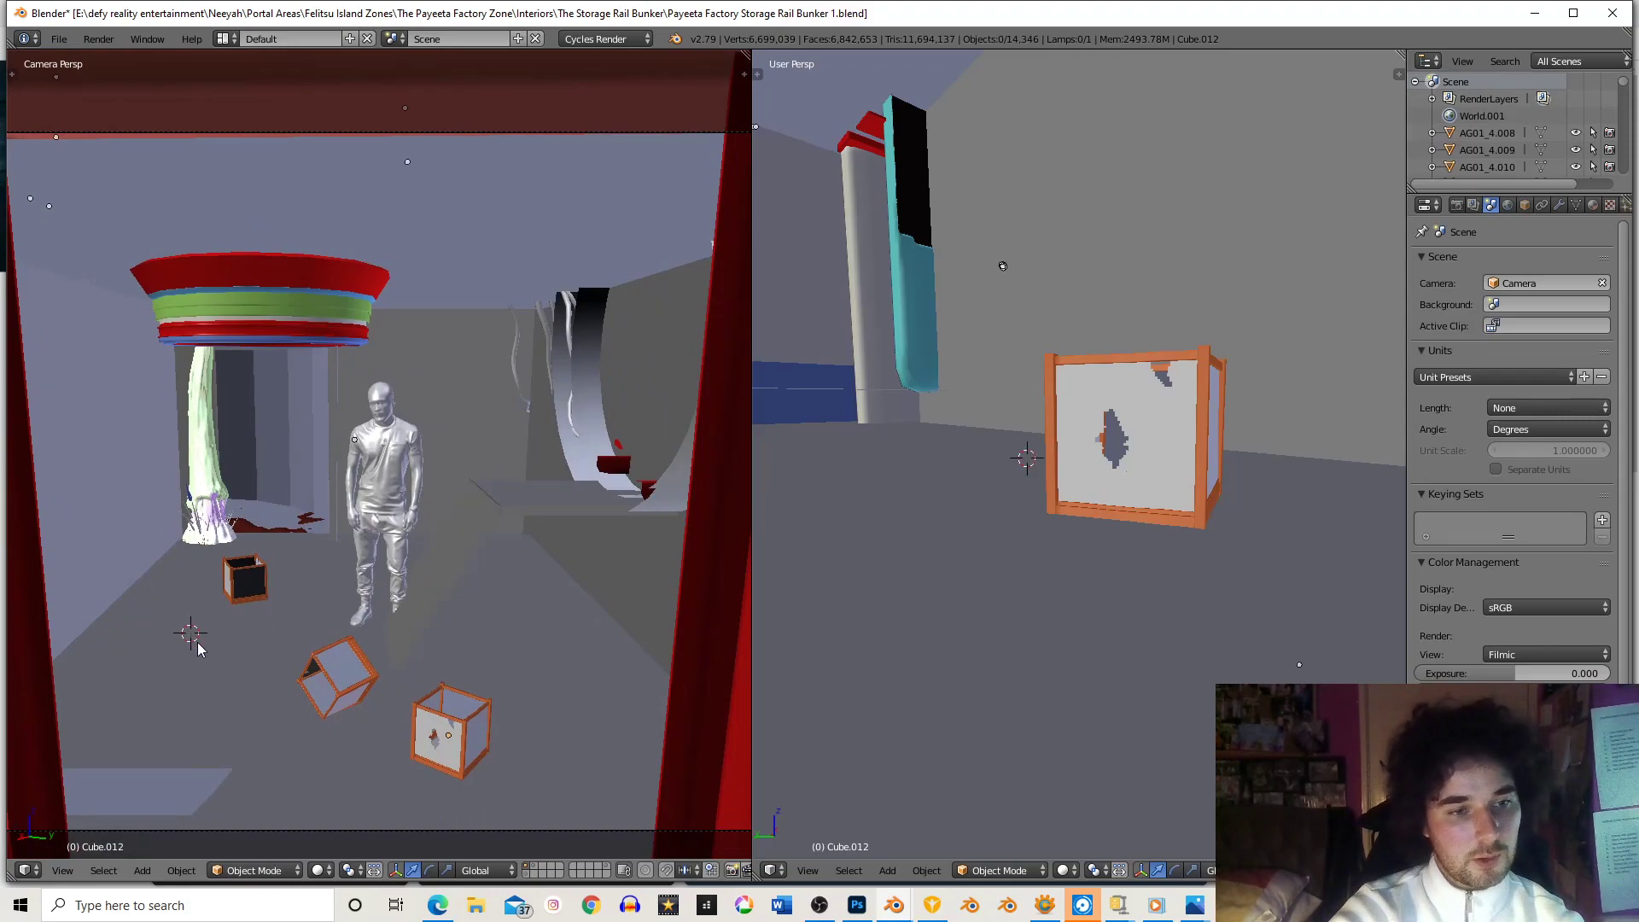
key(shift+a)
mouse_move(188, 619)
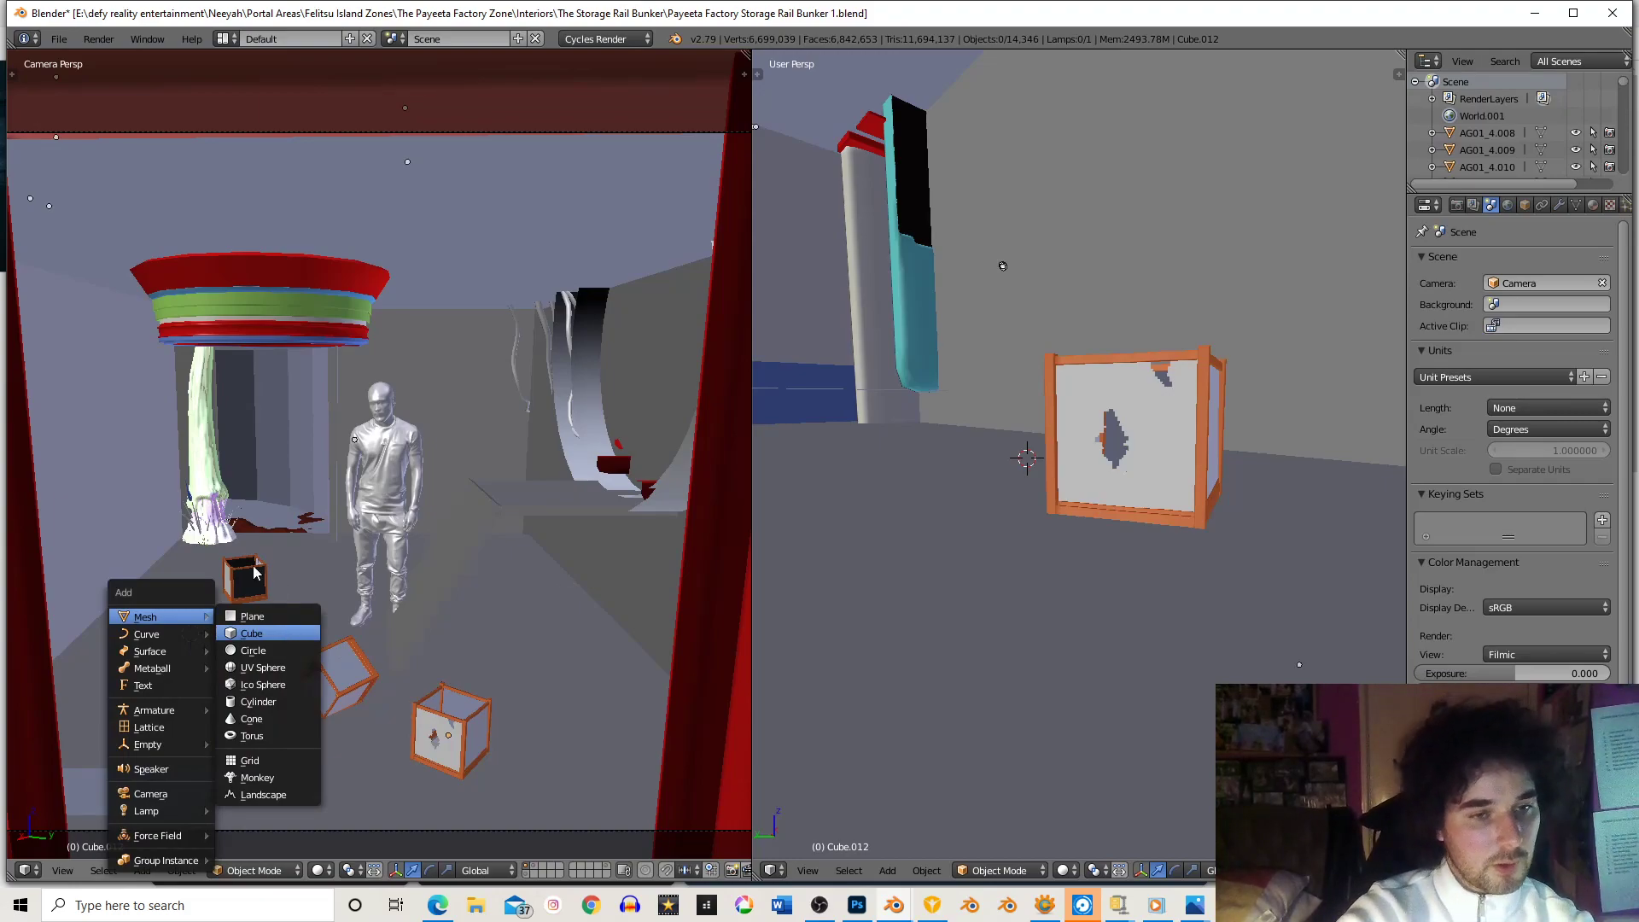
click(287, 634)
key(s)
key(x)
click(261, 631)
key(s)
key(z)
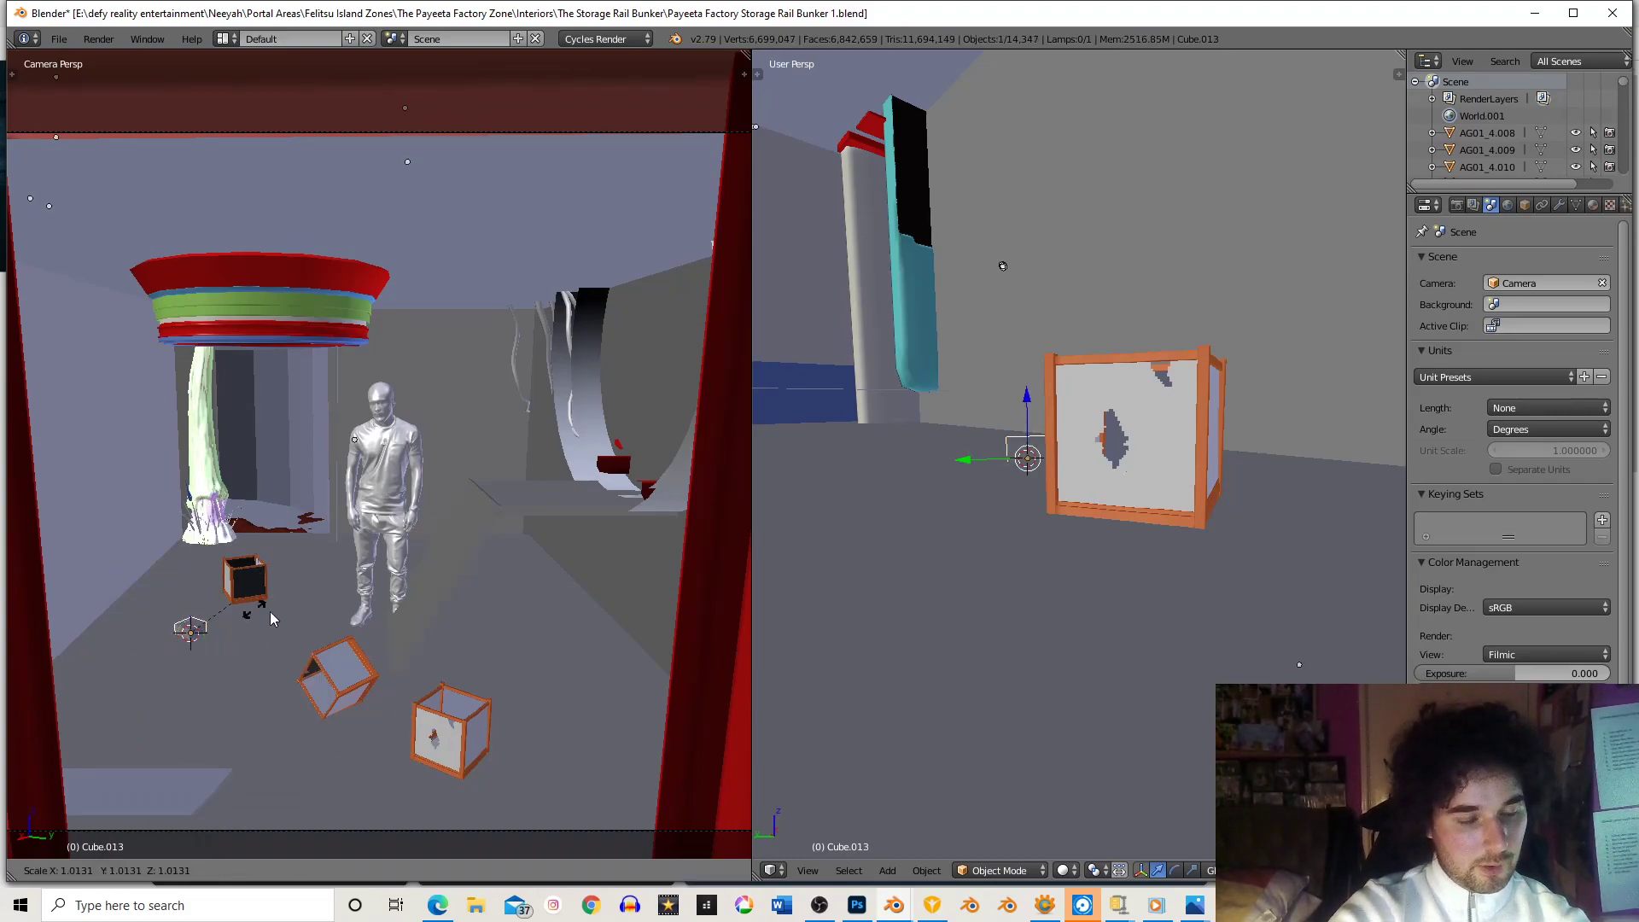
click(451, 637)
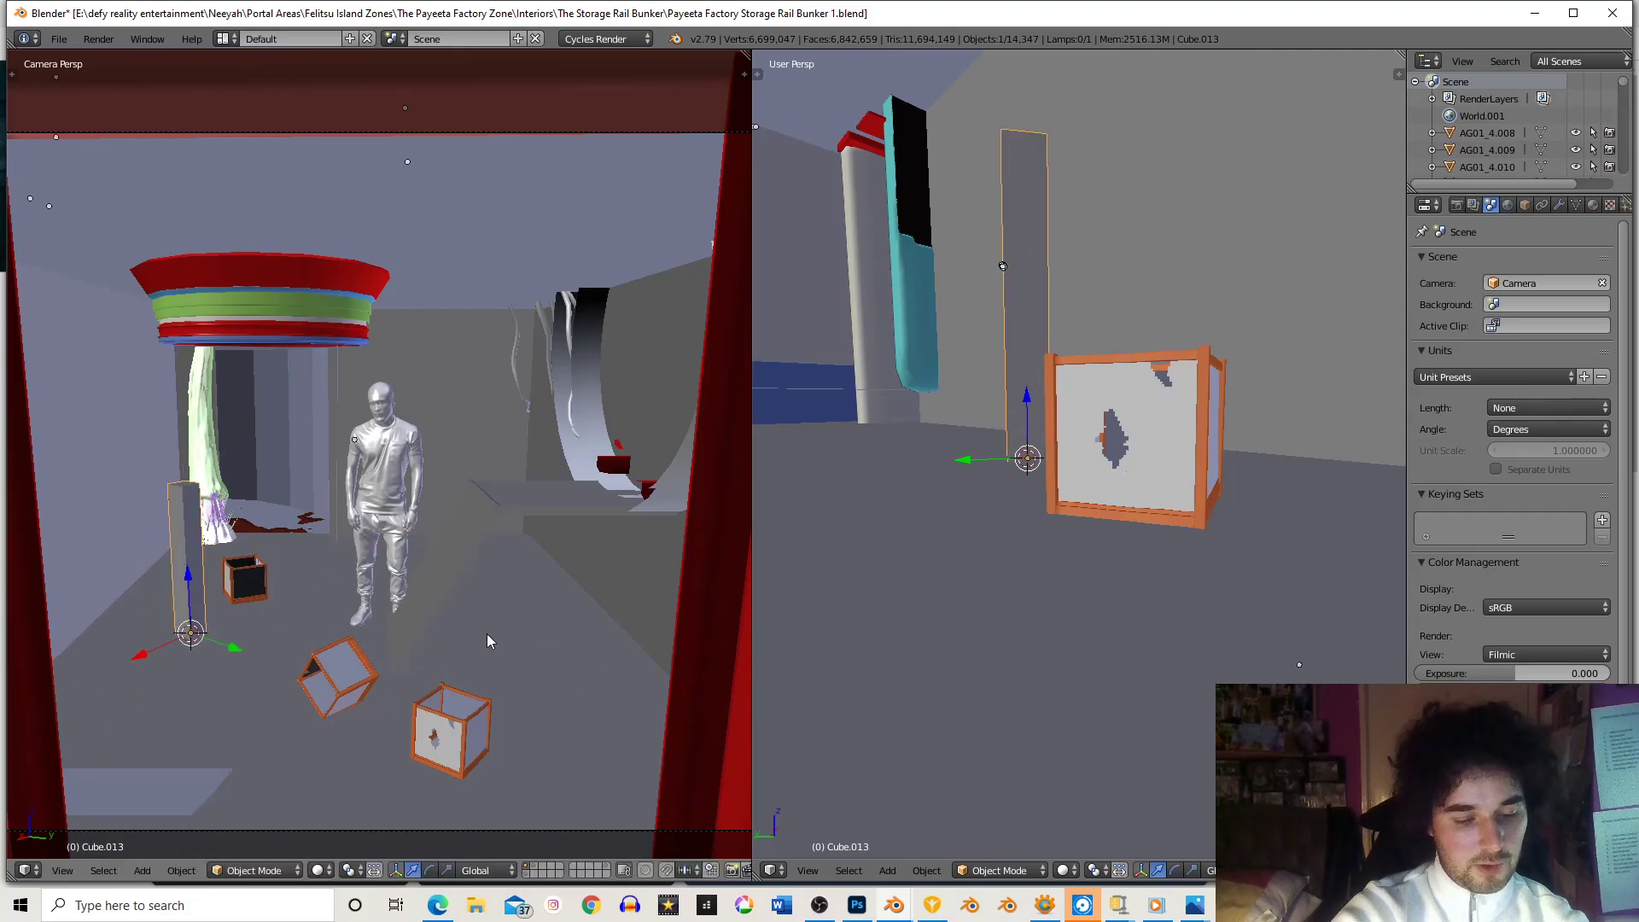
- Rotate the post about the Z axis and move it back towards the bunker's side wall near the trunk
key(r)
key(z)
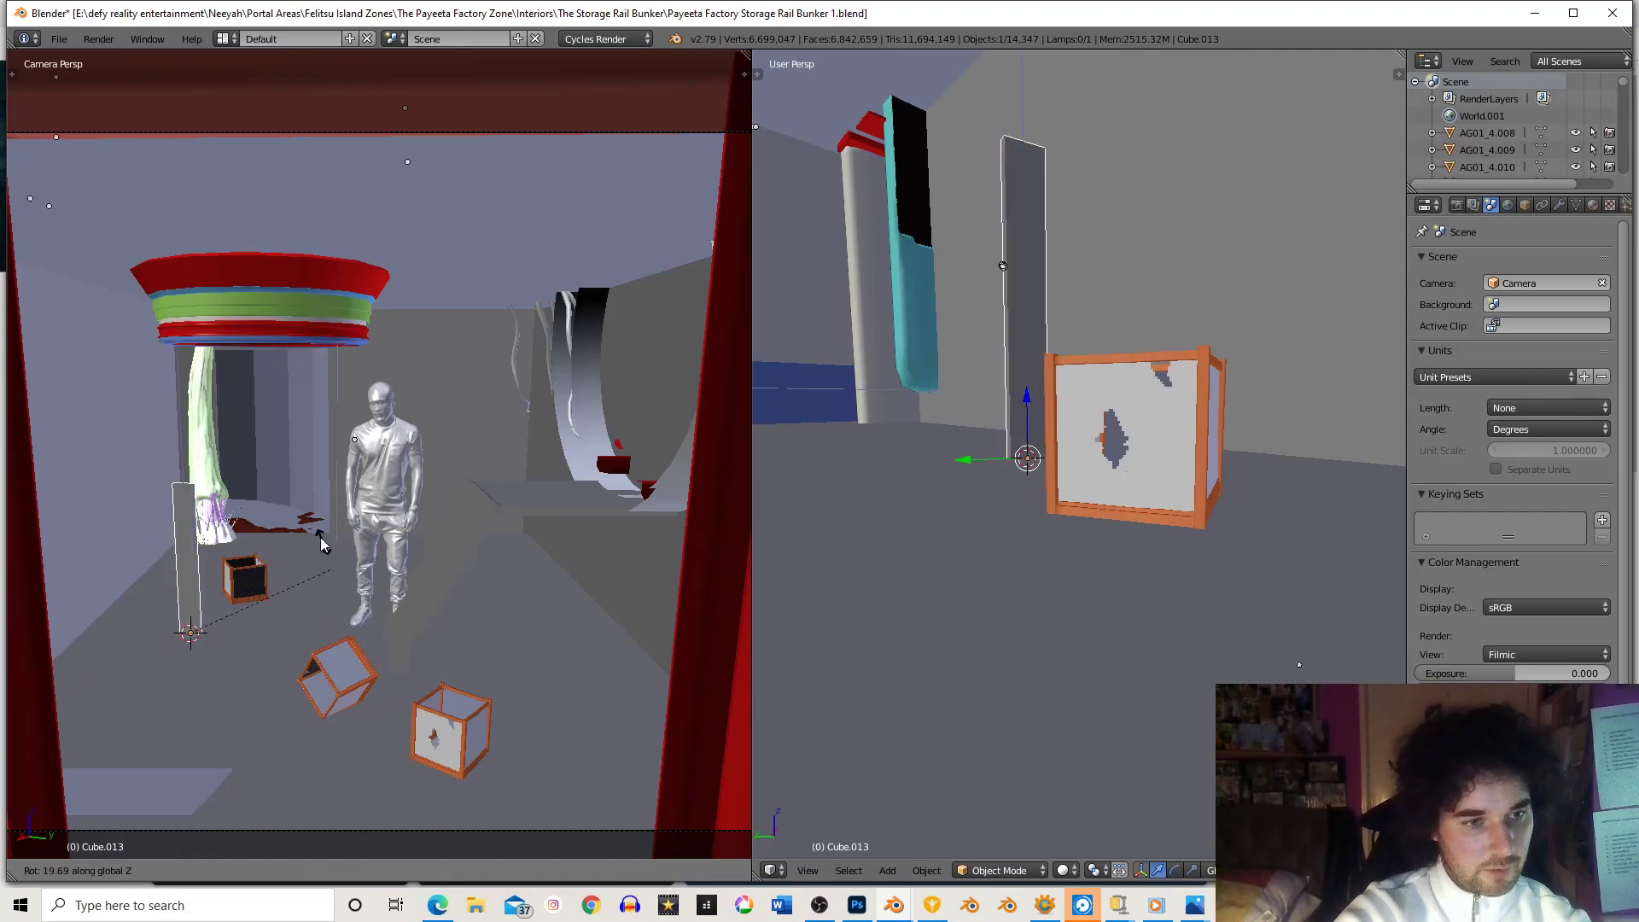
click(295, 521)
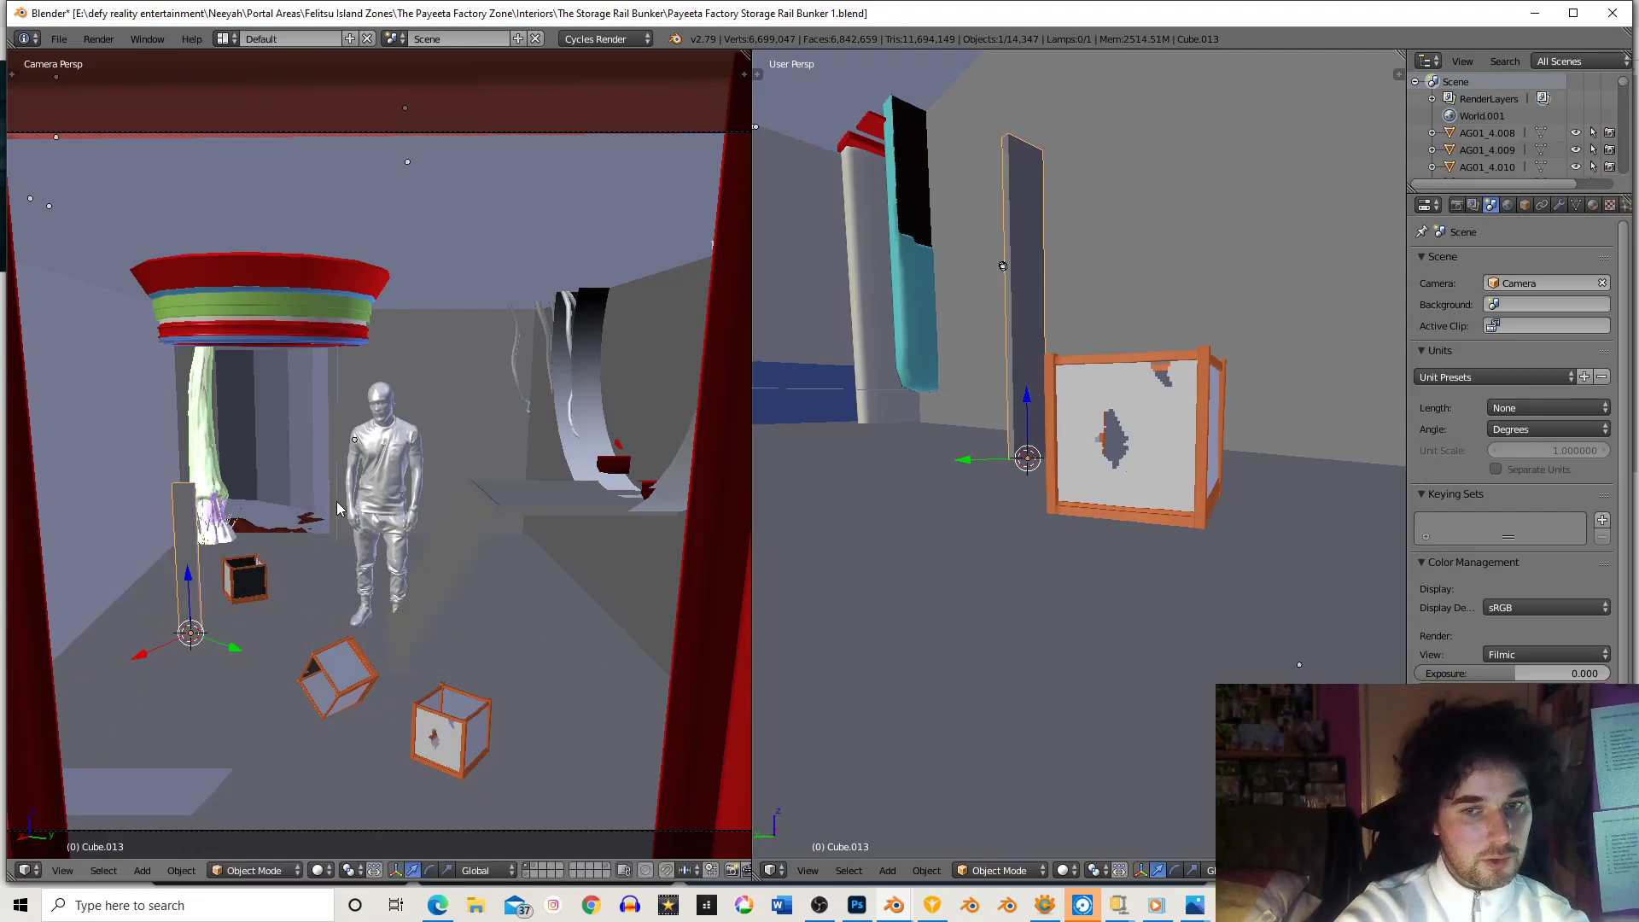
middle_drag(287, 485, 500, 530)
scroll(439, 511, up, 4)
scroll(500, 529, up, 4)
scroll(499, 530, down, 5)
middle_drag(463, 470, 393, 478)
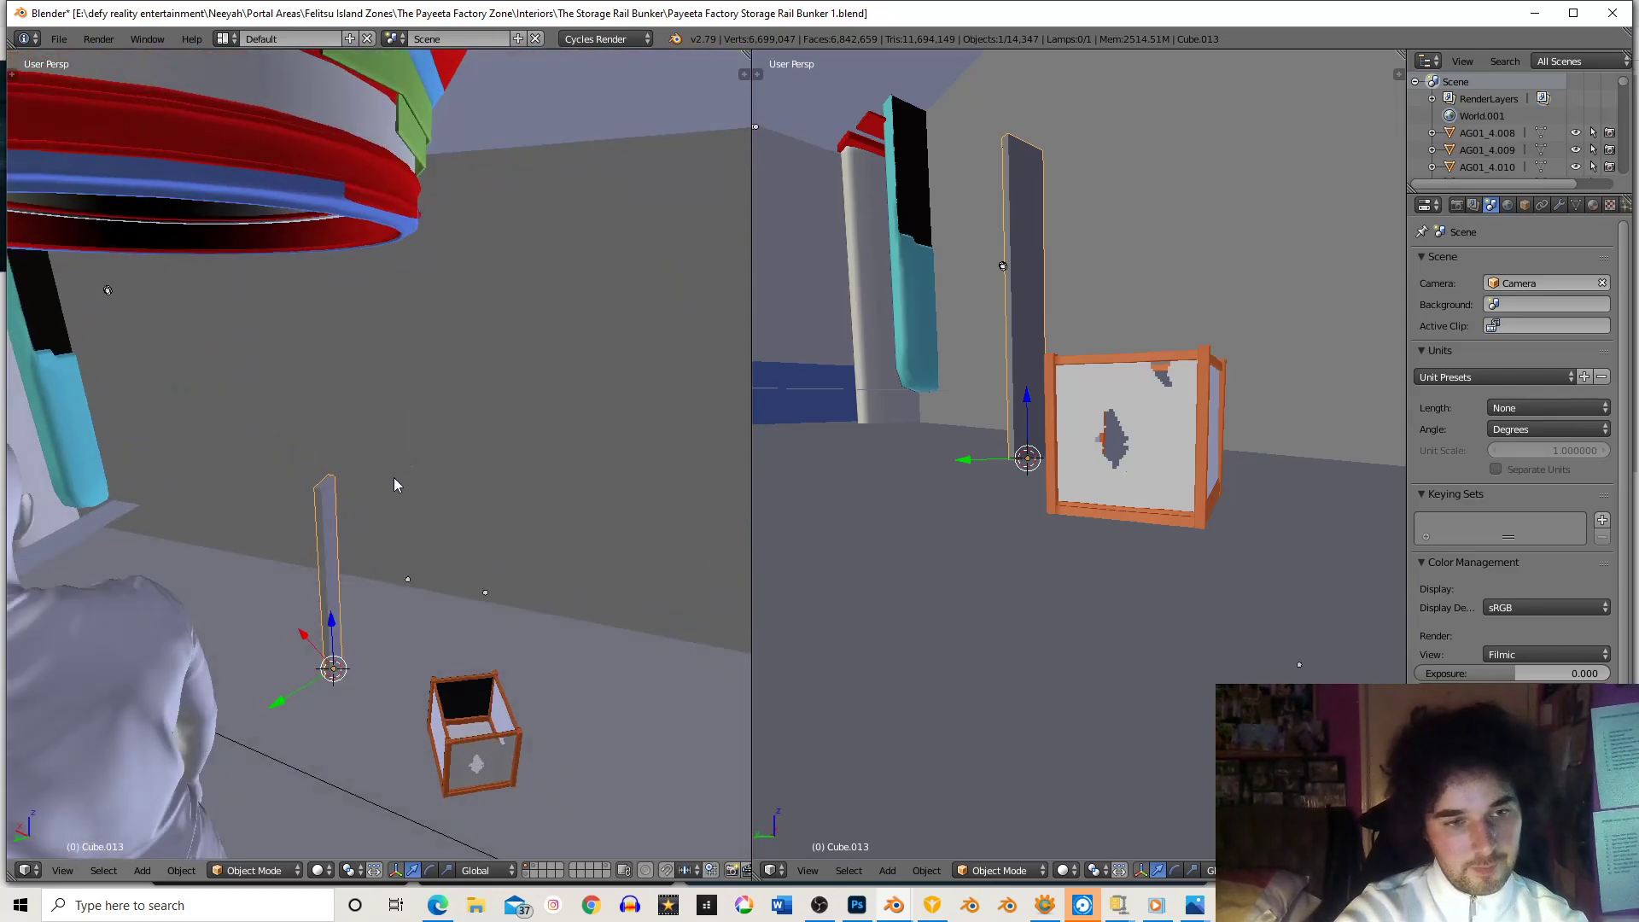
key(g)
key(y)
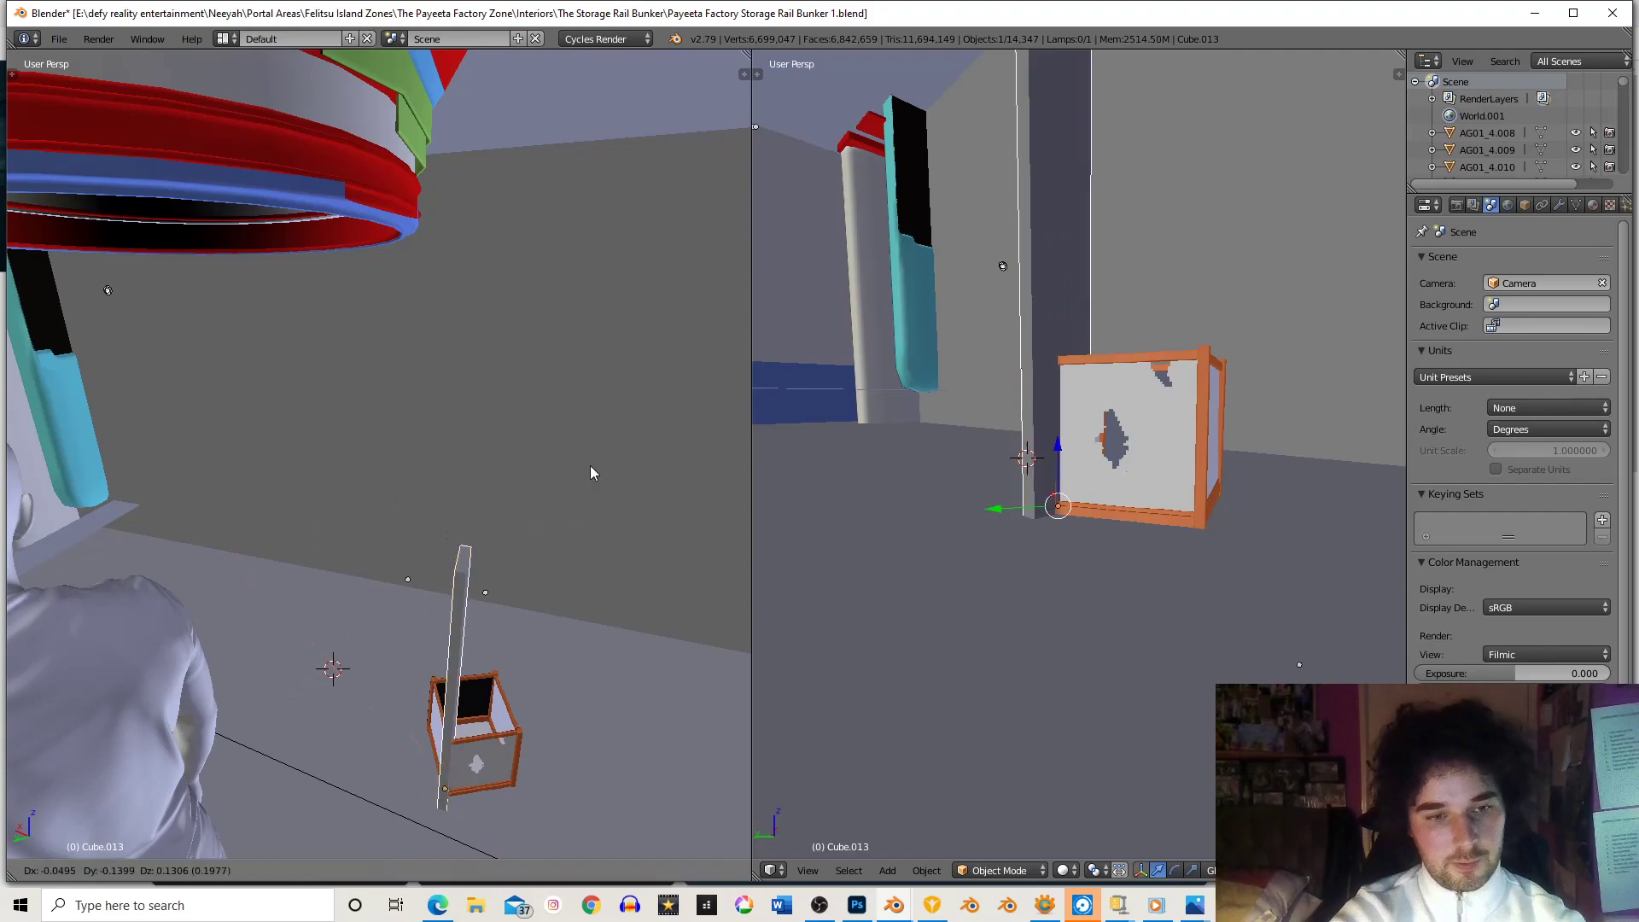
click(683, 357)
- Widen the post along the X axis to about 5.7 times its width
middle_drag(564, 408, 424, 566)
scroll(490, 562, up, 3)
key(s)
key(x)
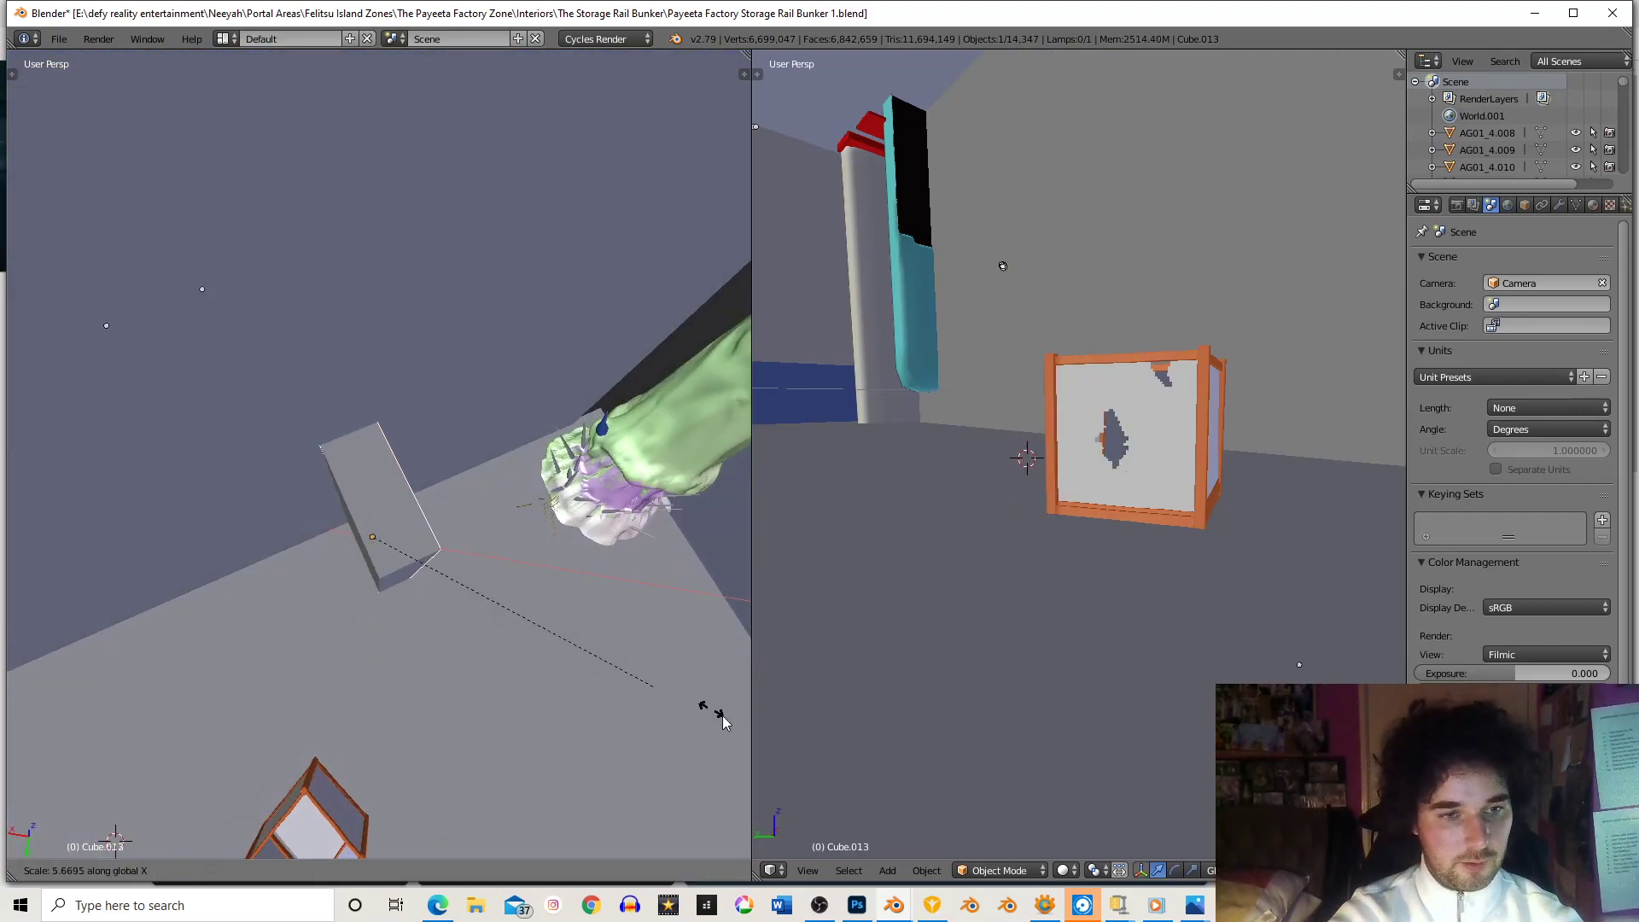
click(724, 713)
middle_drag(728, 711, 572, 587)
- Scale the post down along Y to about 0.75 and thin it along its local X axis to about 0.3, forming a flat slab
key(s)
key(x)
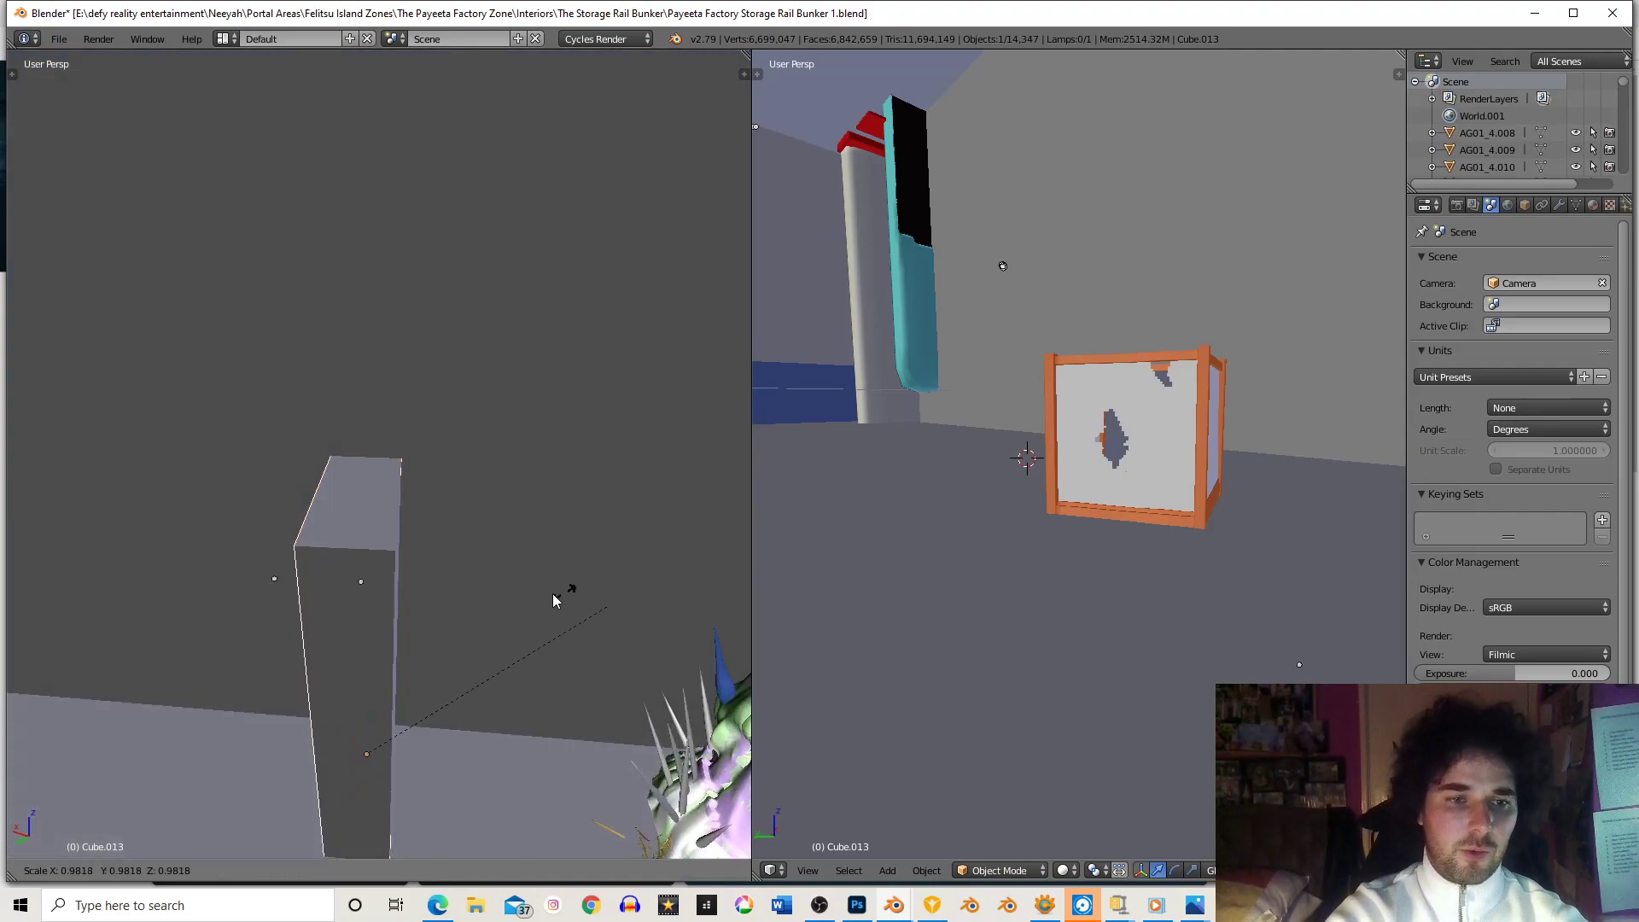
click(376, 555)
key(s)
key(y)
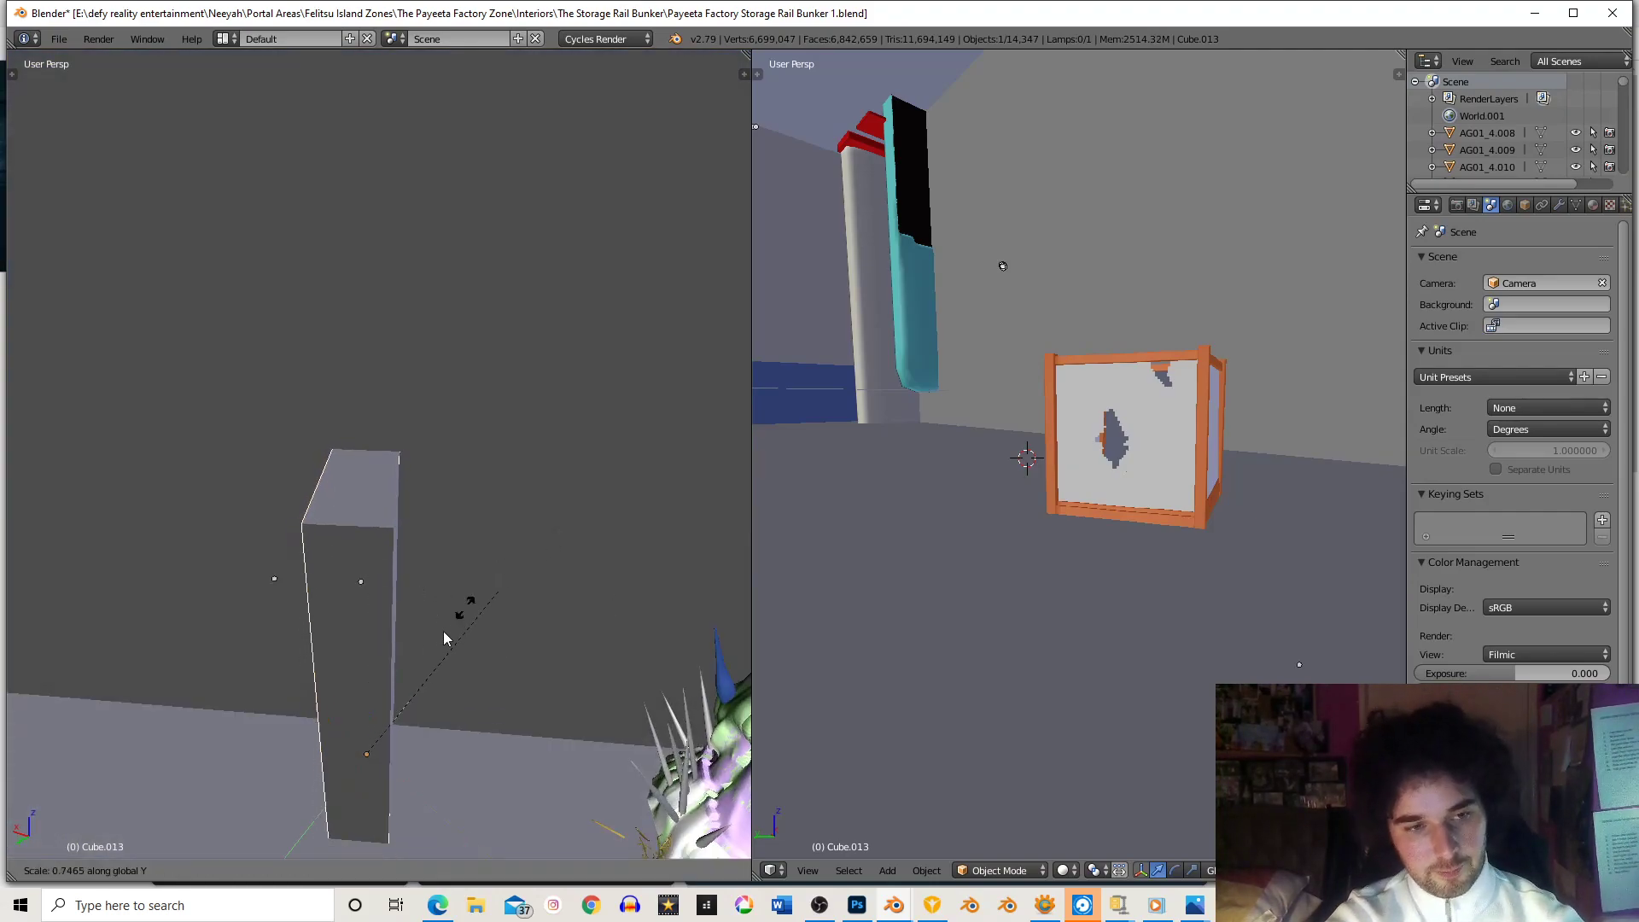
click(461, 635)
key(s)
key(x)
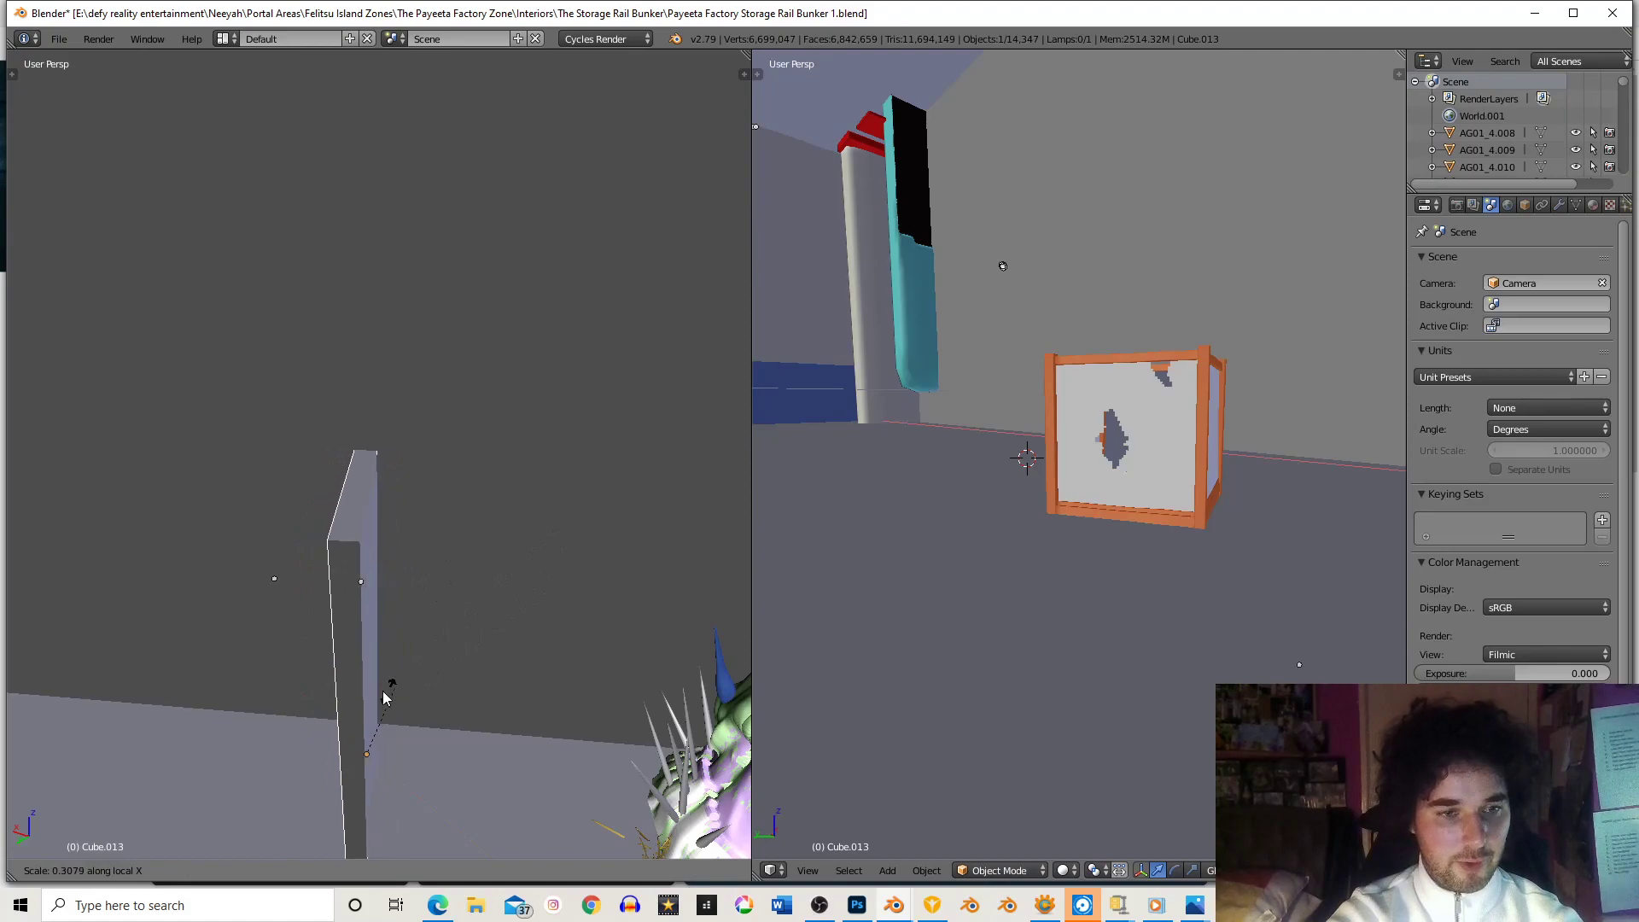
click(385, 690)
- Raise the slab along Z and shift it along Y beside the trunk, then return to the camera view
scroll(386, 686, down, 1)
middle_drag(388, 690, 443, 602)
key(g)
key(z)
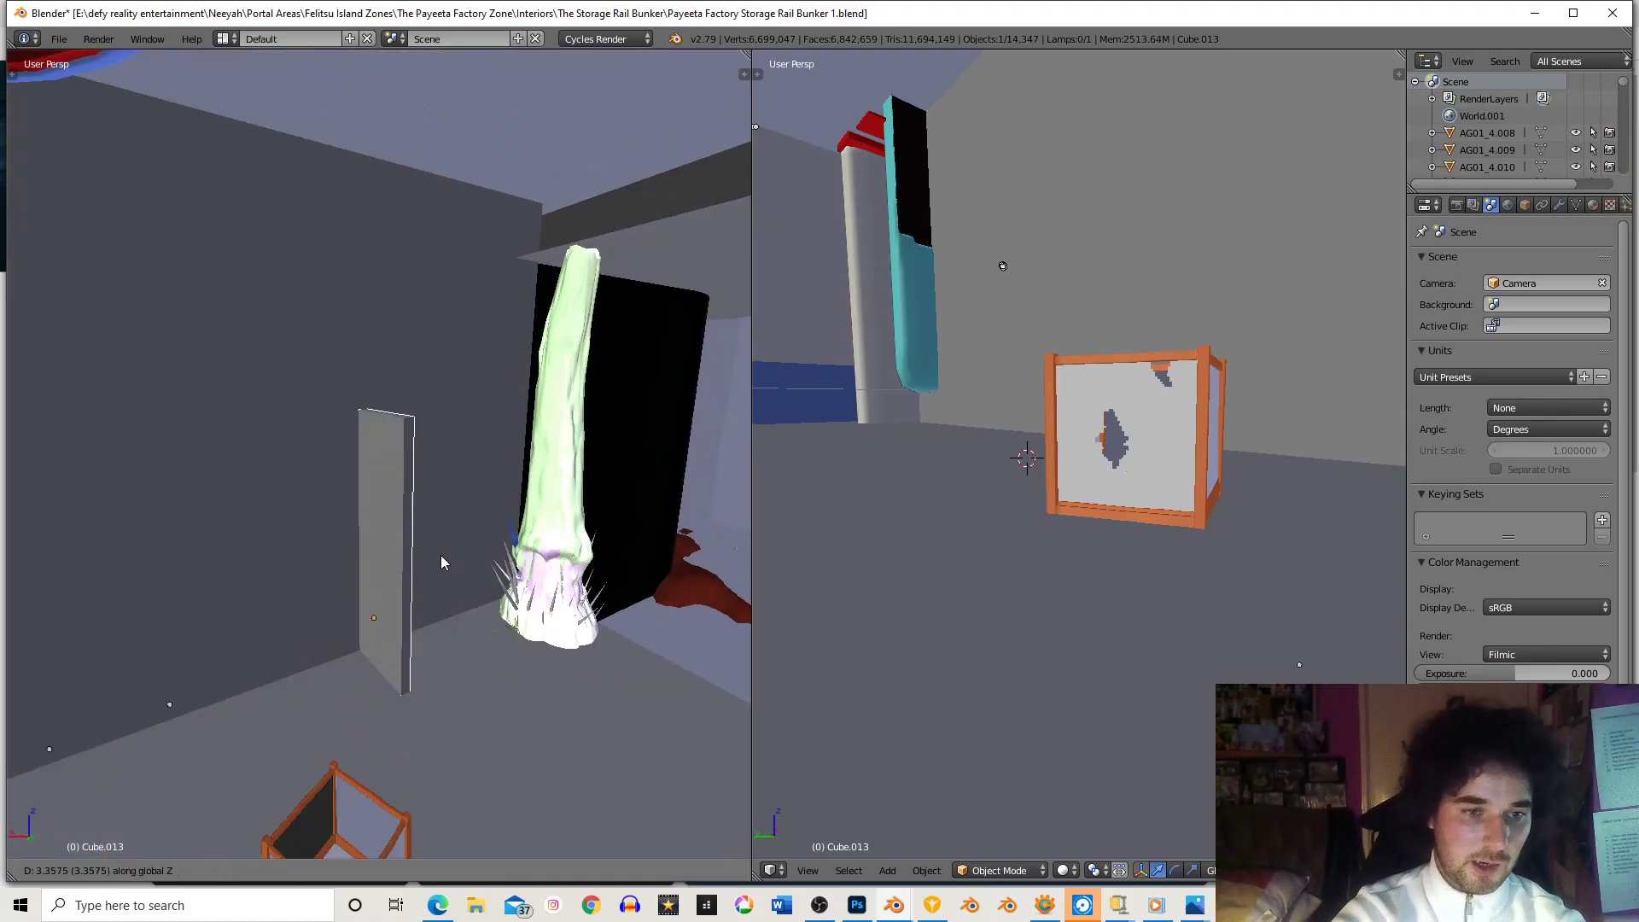
click(430, 515)
middle_drag(448, 530, 423, 391)
key(g)
key(y)
click(495, 551)
scroll(487, 551, down, 4)
key(KP_0)
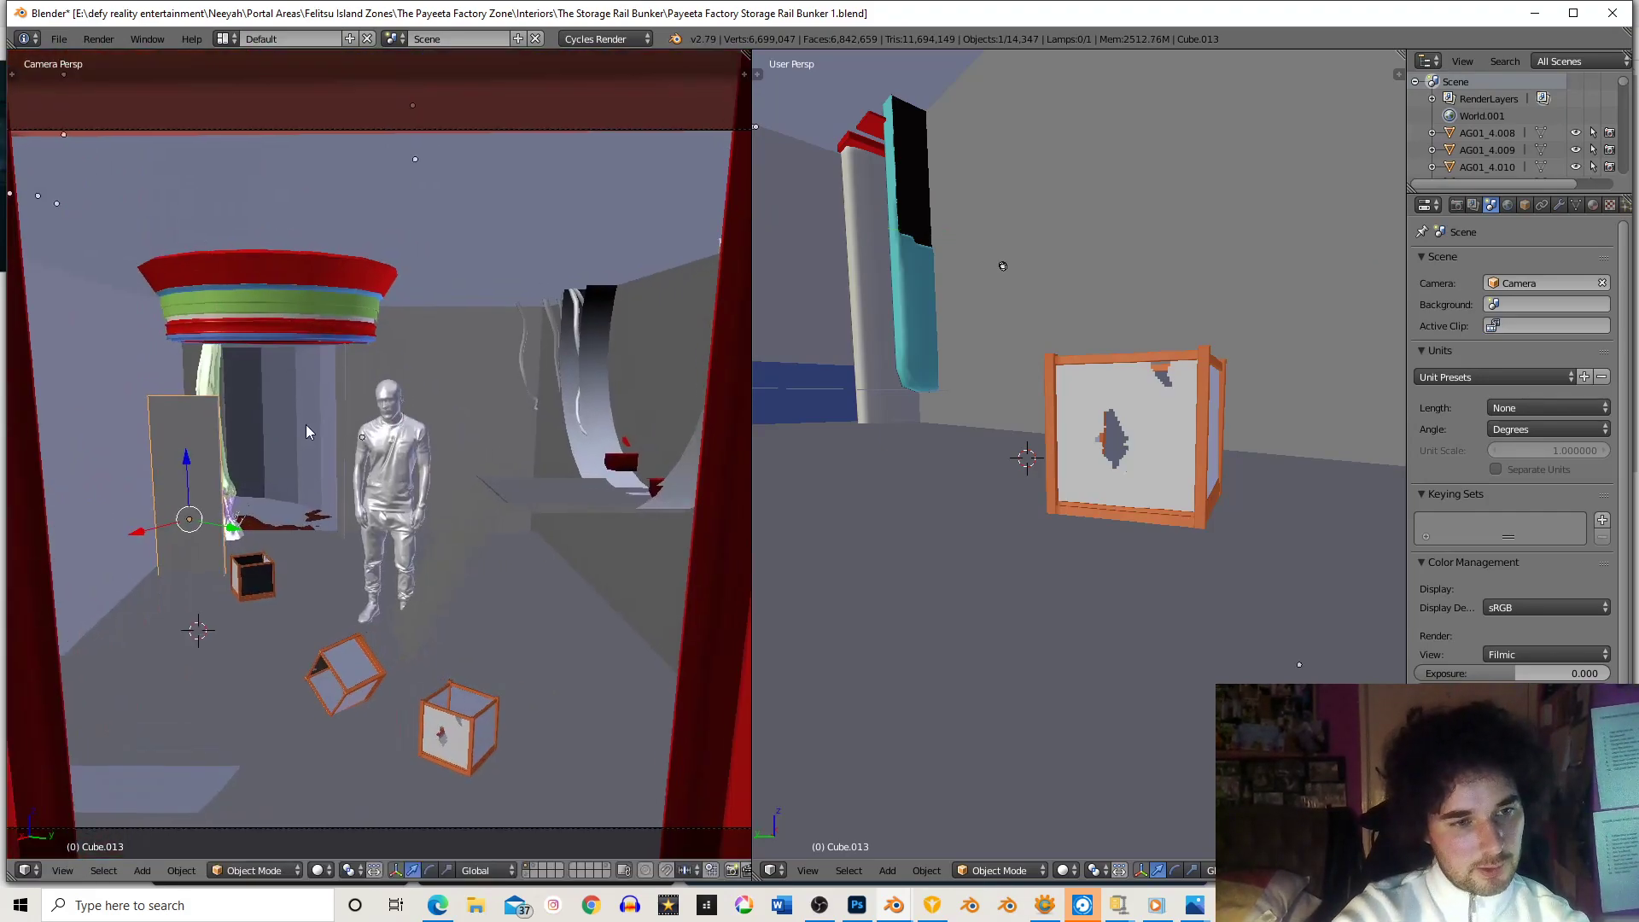
- Move the slab left within the camera view so that it clears the trunk
key(KP_0)
middle_drag(304, 443, 302, 433)
key(KP_0)
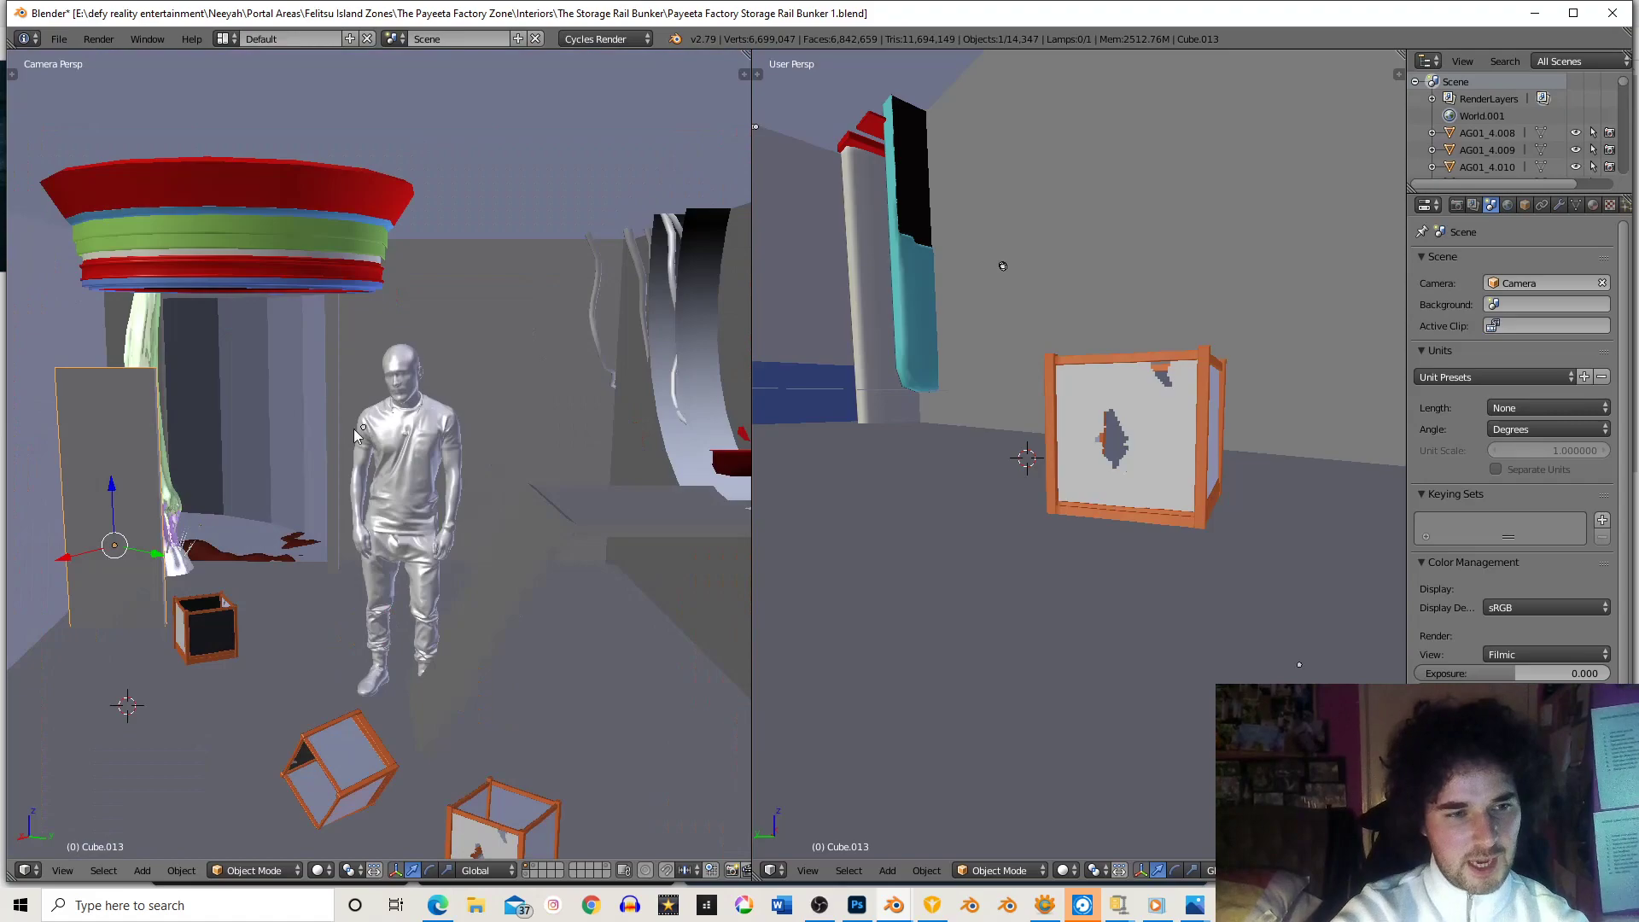
key(g)
click(330, 435)
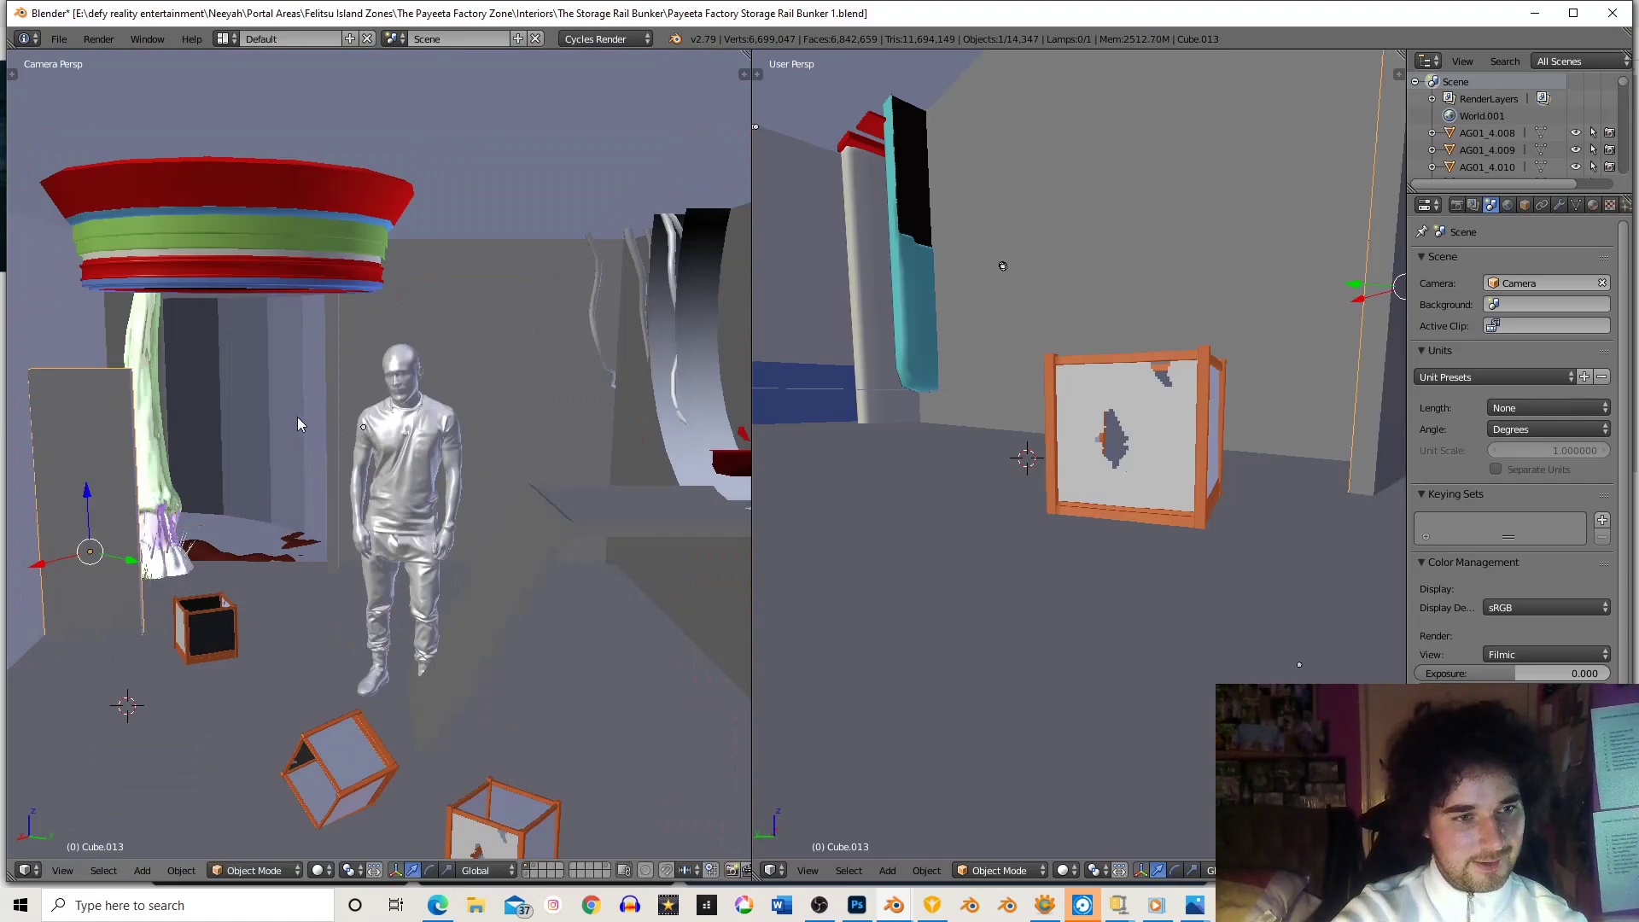
- Shorten the slab along Z to about 0.92 and raise it along Z
key(s)
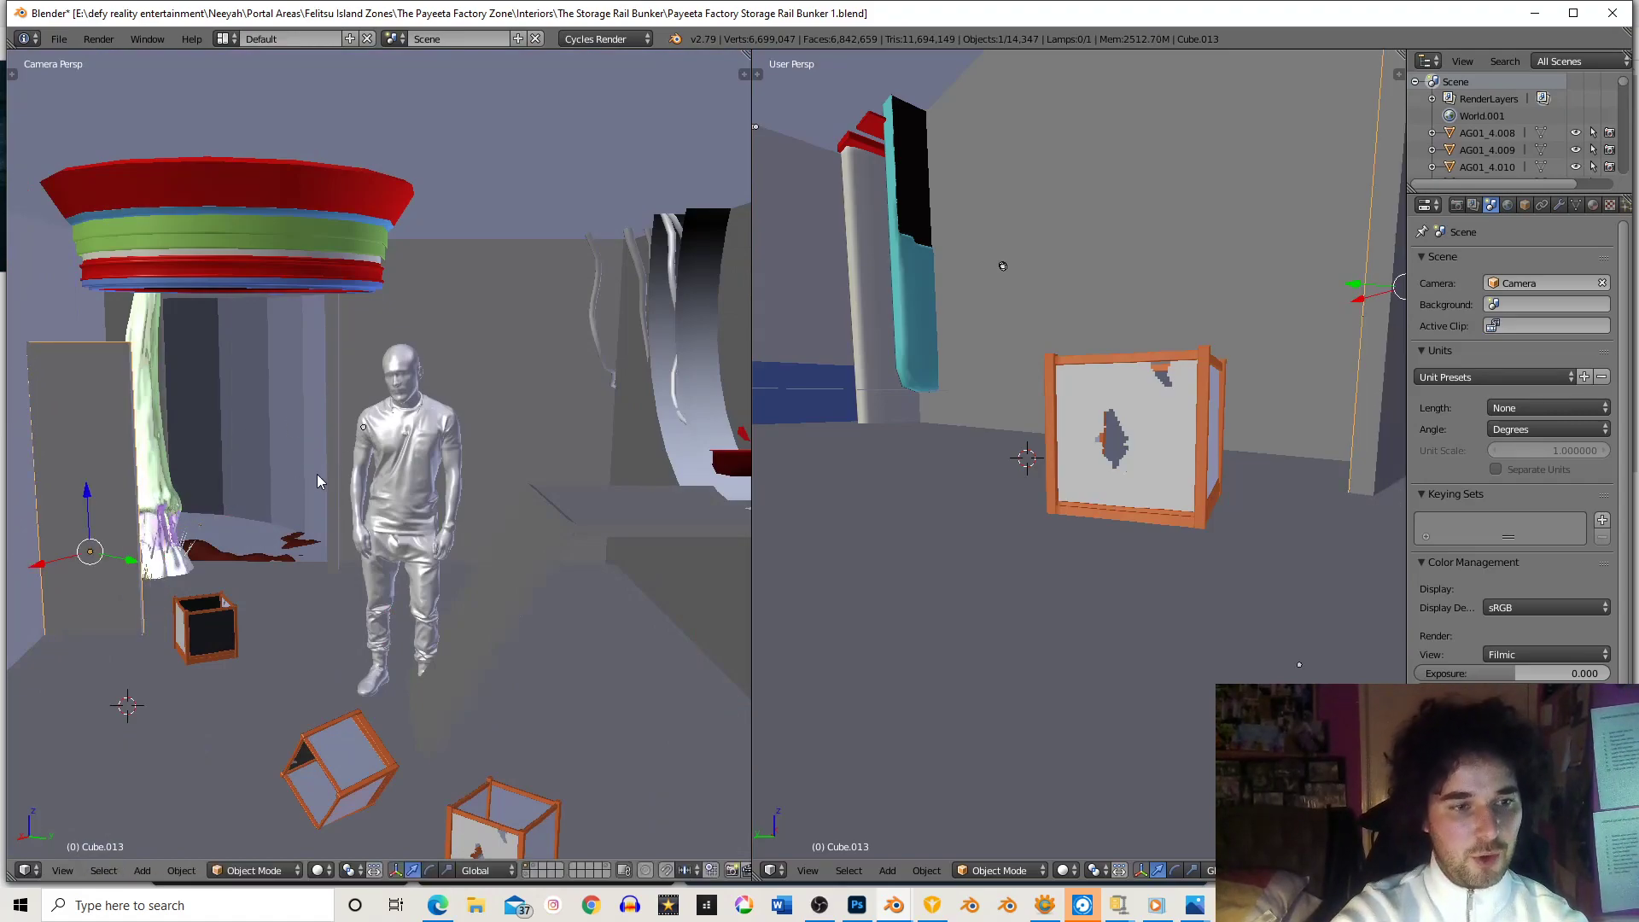
key(z)
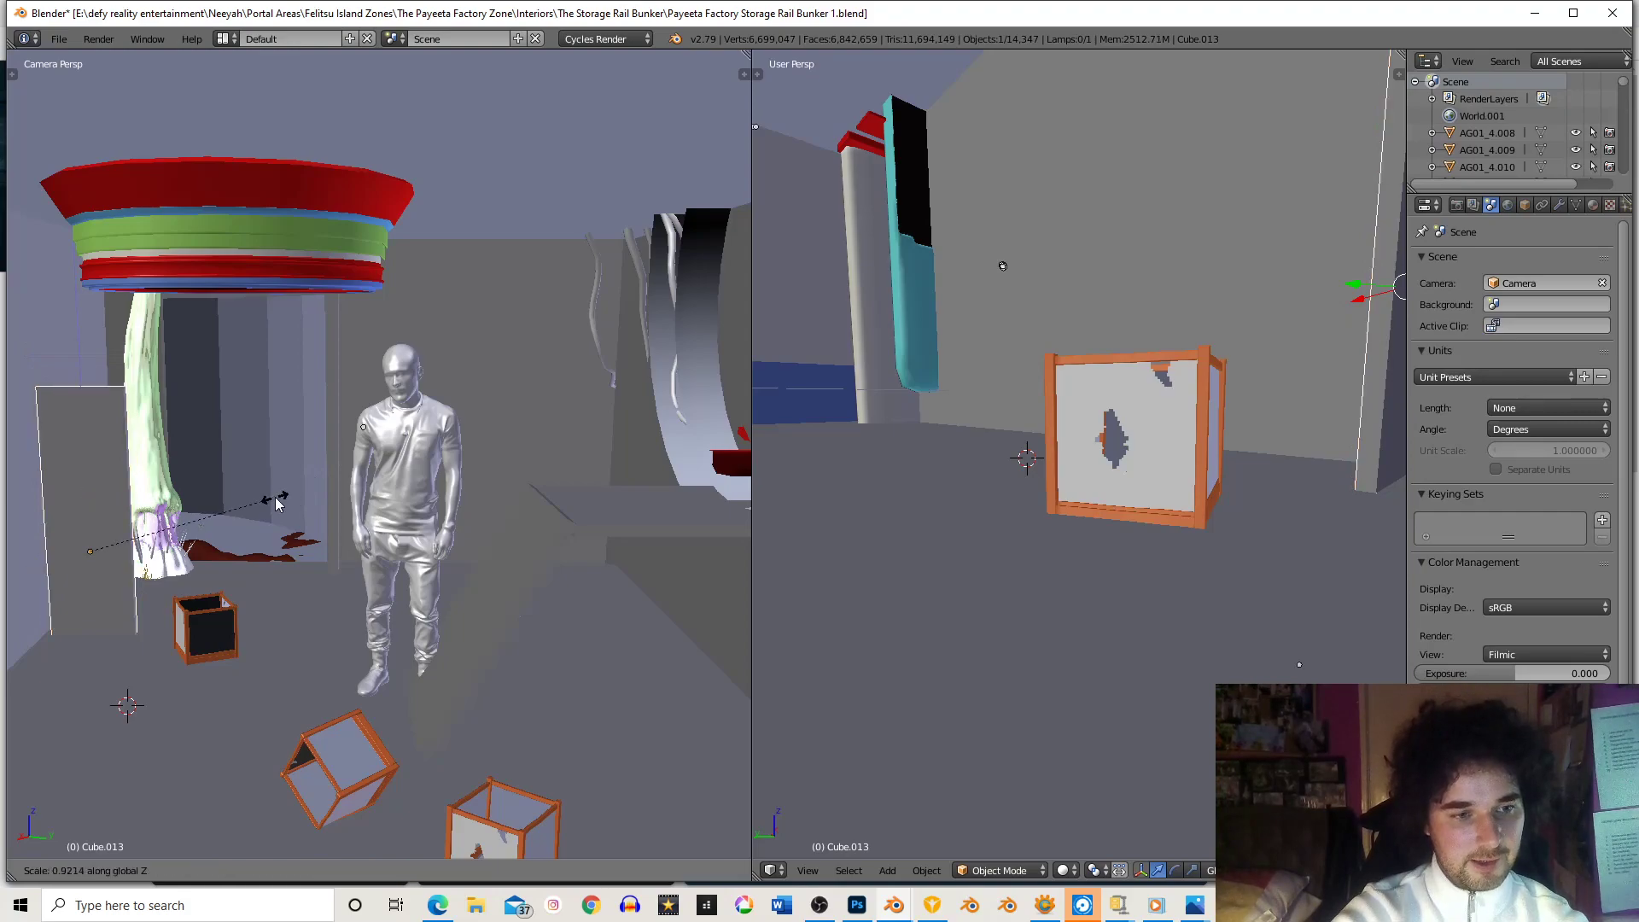
click(276, 504)
key(g)
key(z)
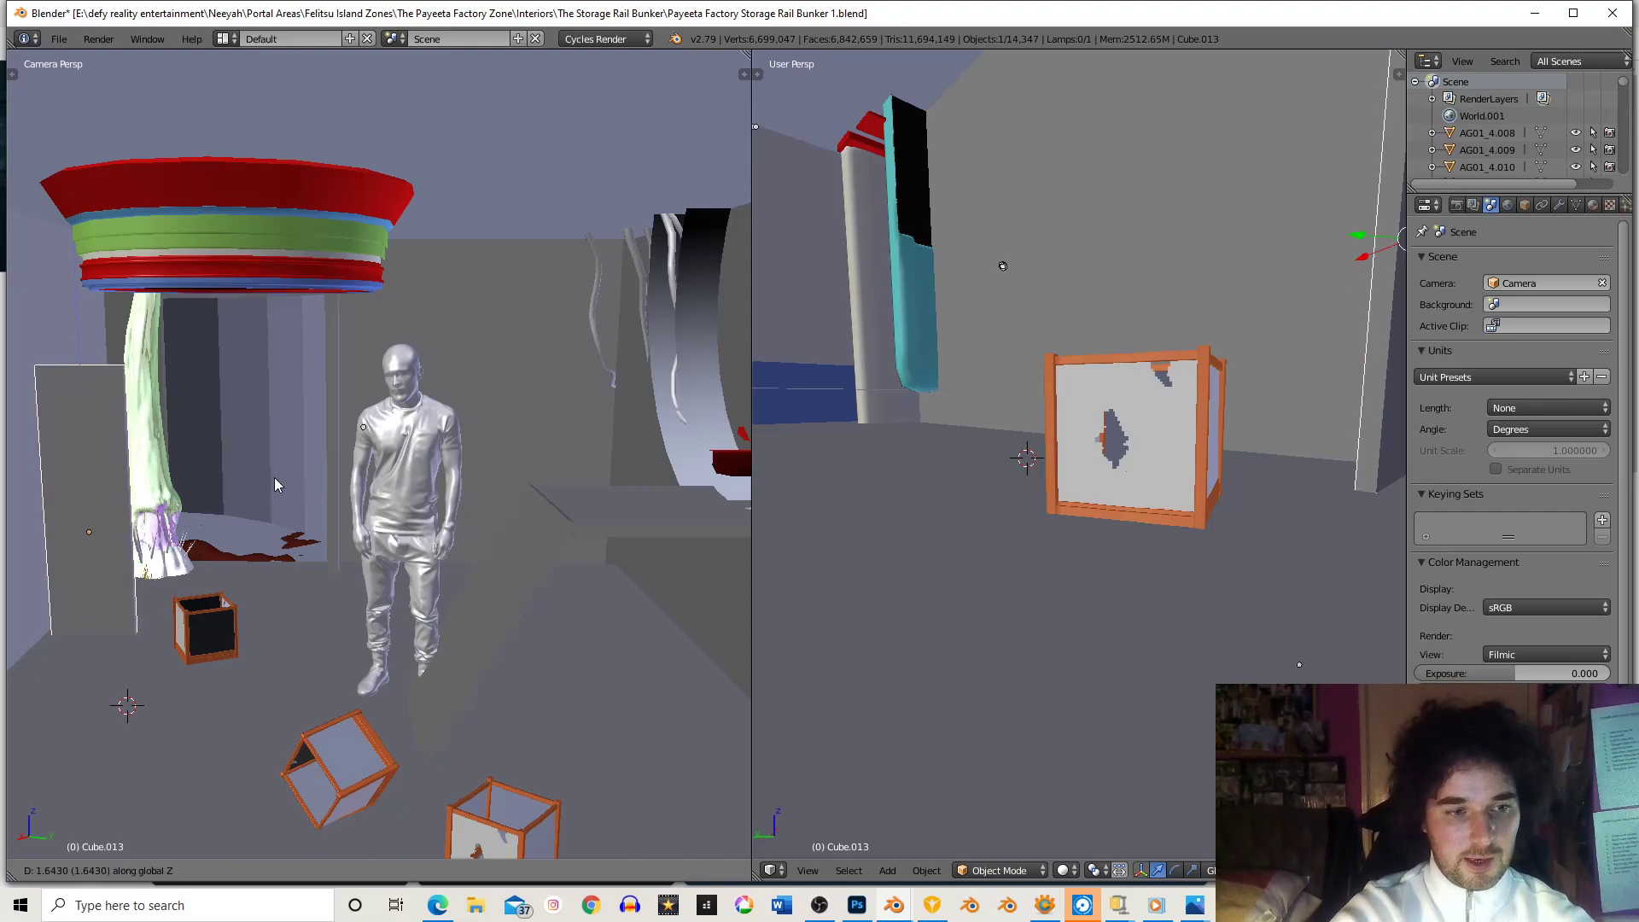
click(280, 454)
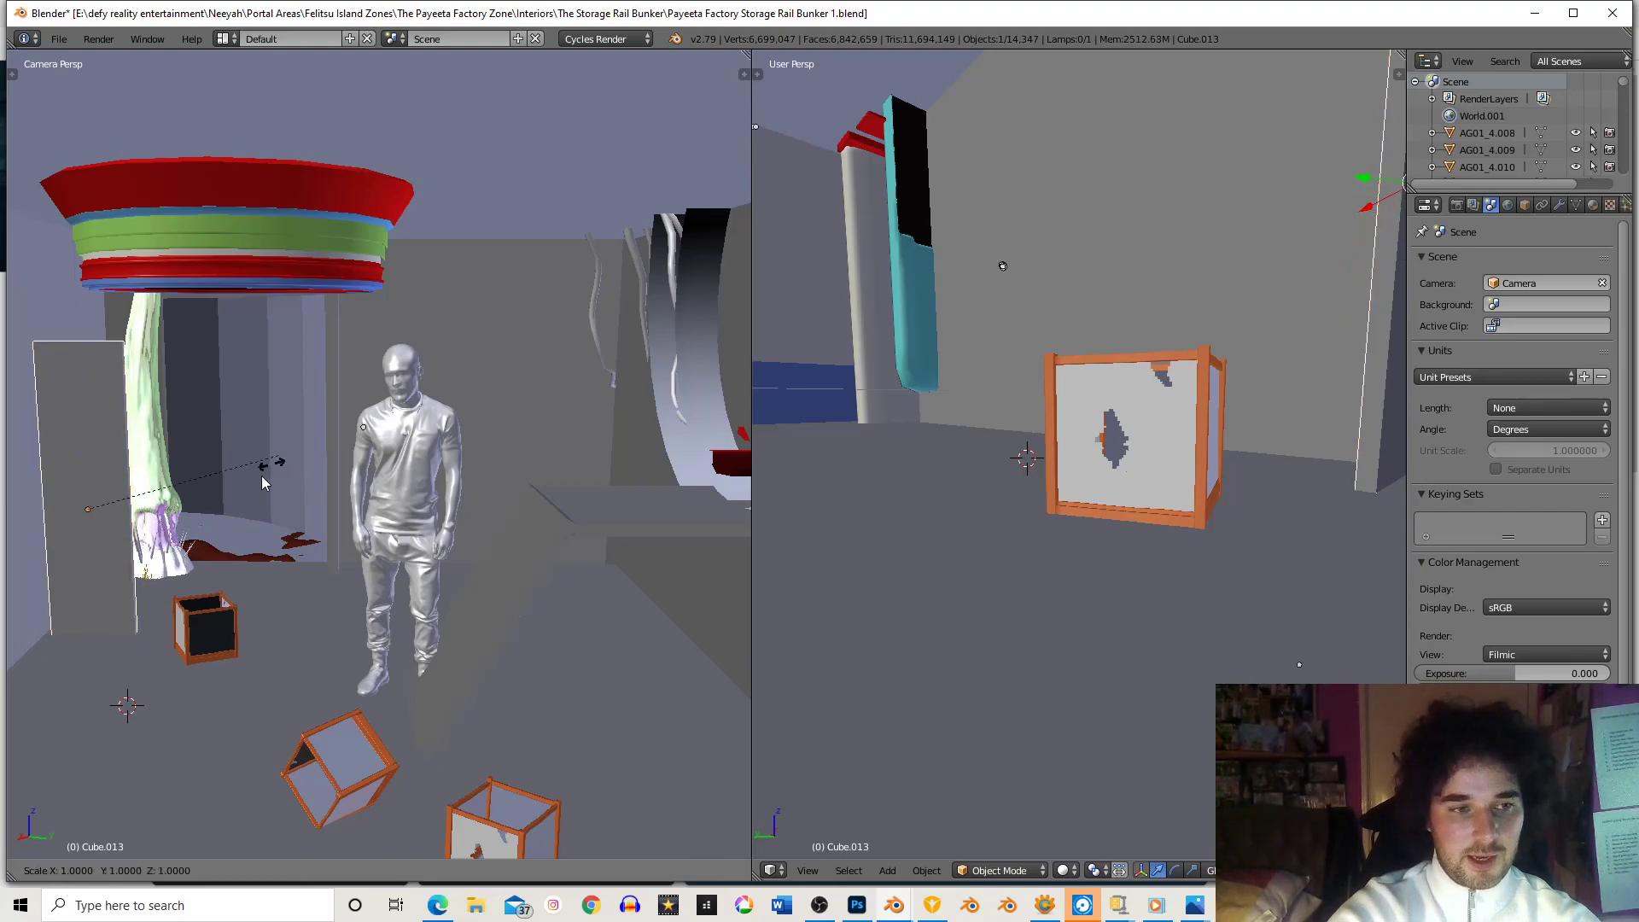
- Rescale the slab's height along Z and adjust its vertical position so its base meets the floor
key(s)
key(z)
click(255, 483)
key(g)
key(z)
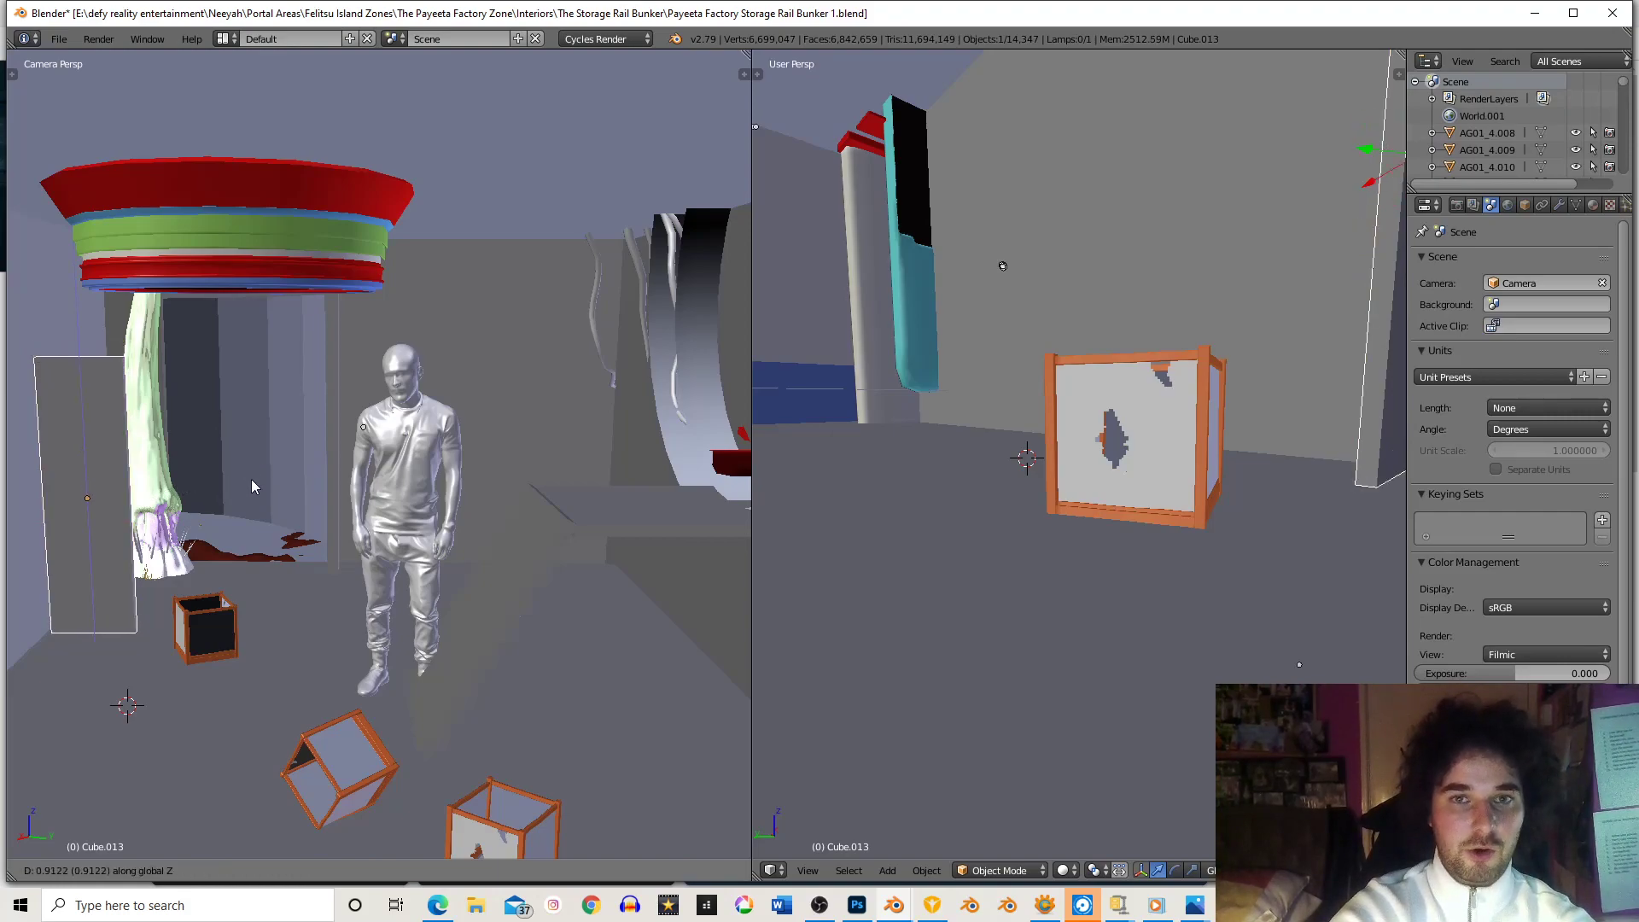
click(251, 475)
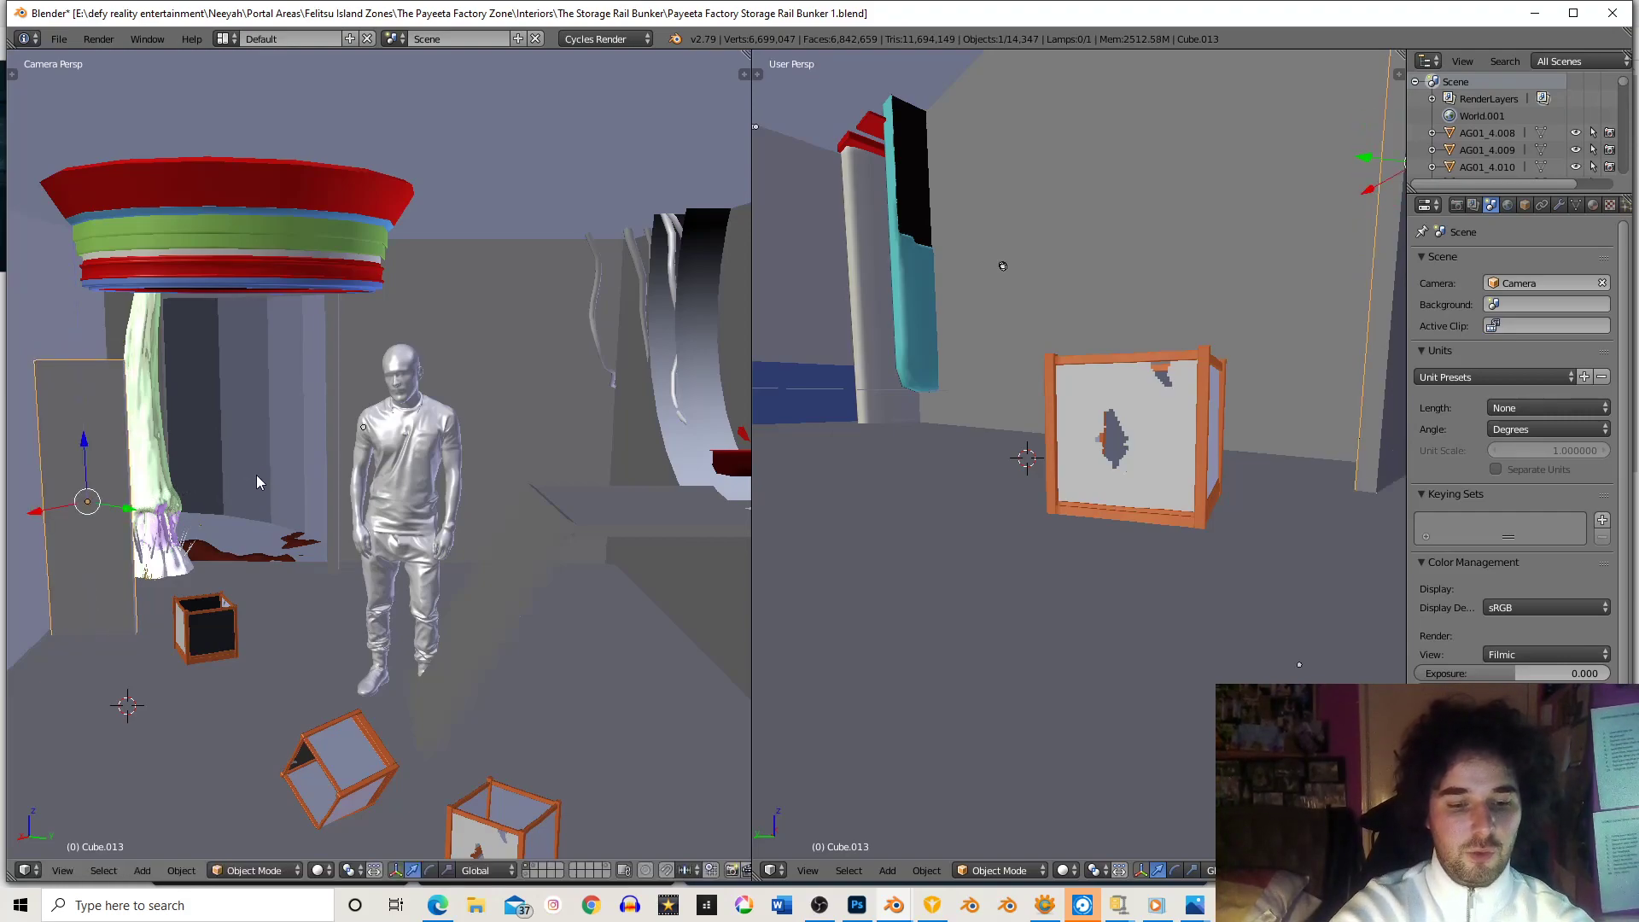
key(g)
key(z)
click(258, 476)
- Check the slab's placement from outside the camera and lower it about 0.1 along Z
middle_drag(258, 477, 238, 498)
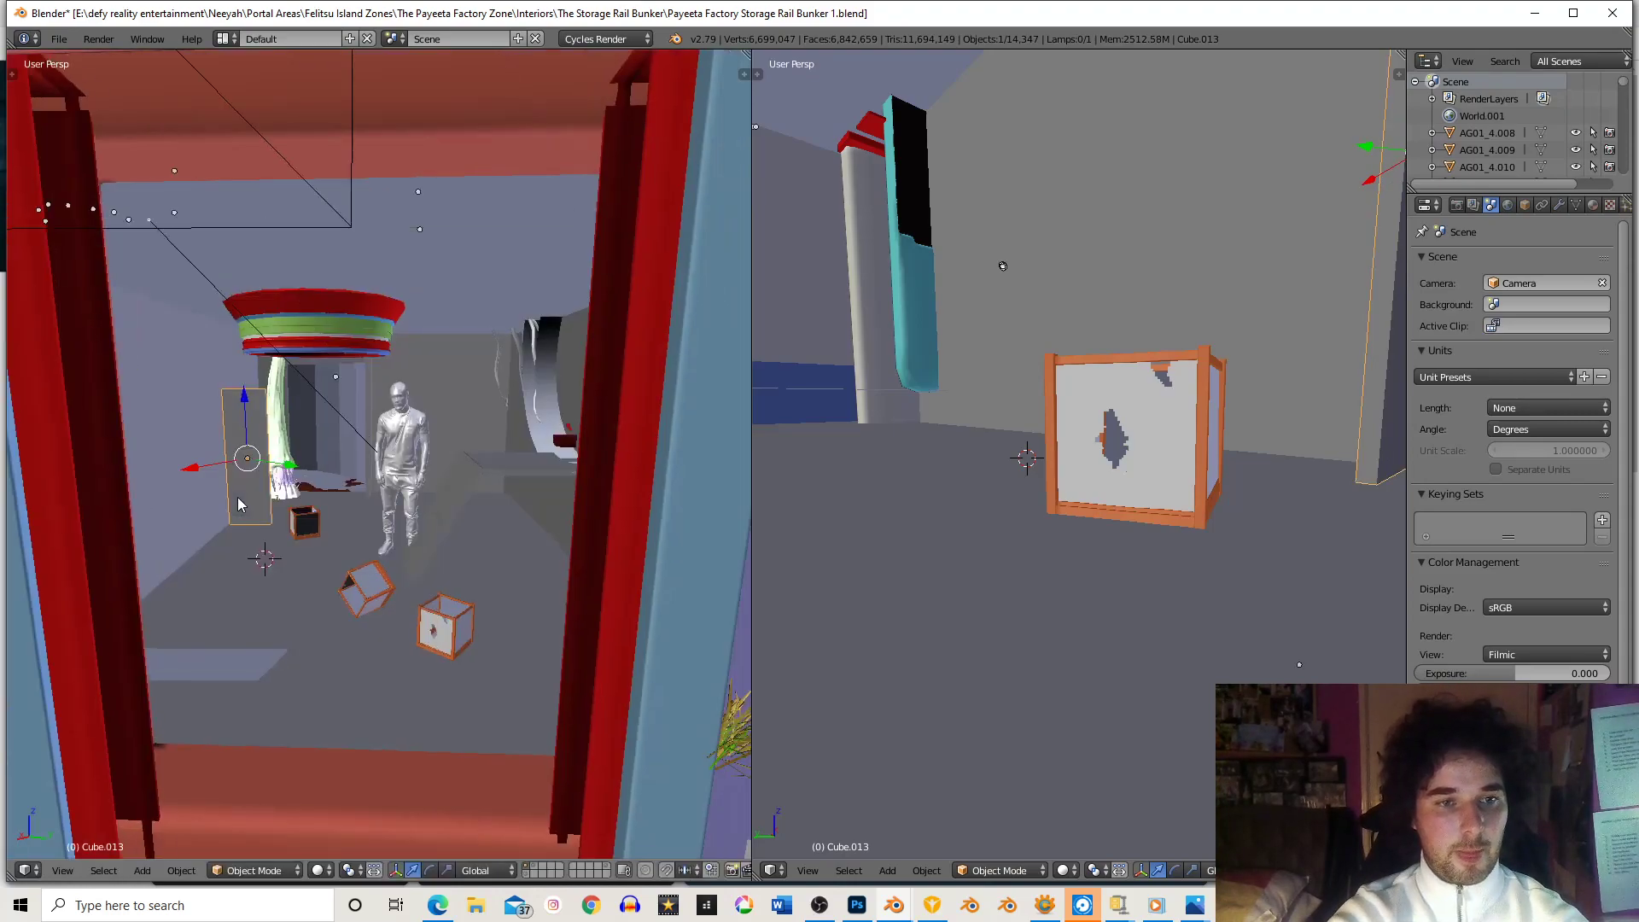
scroll(245, 500, up, 3)
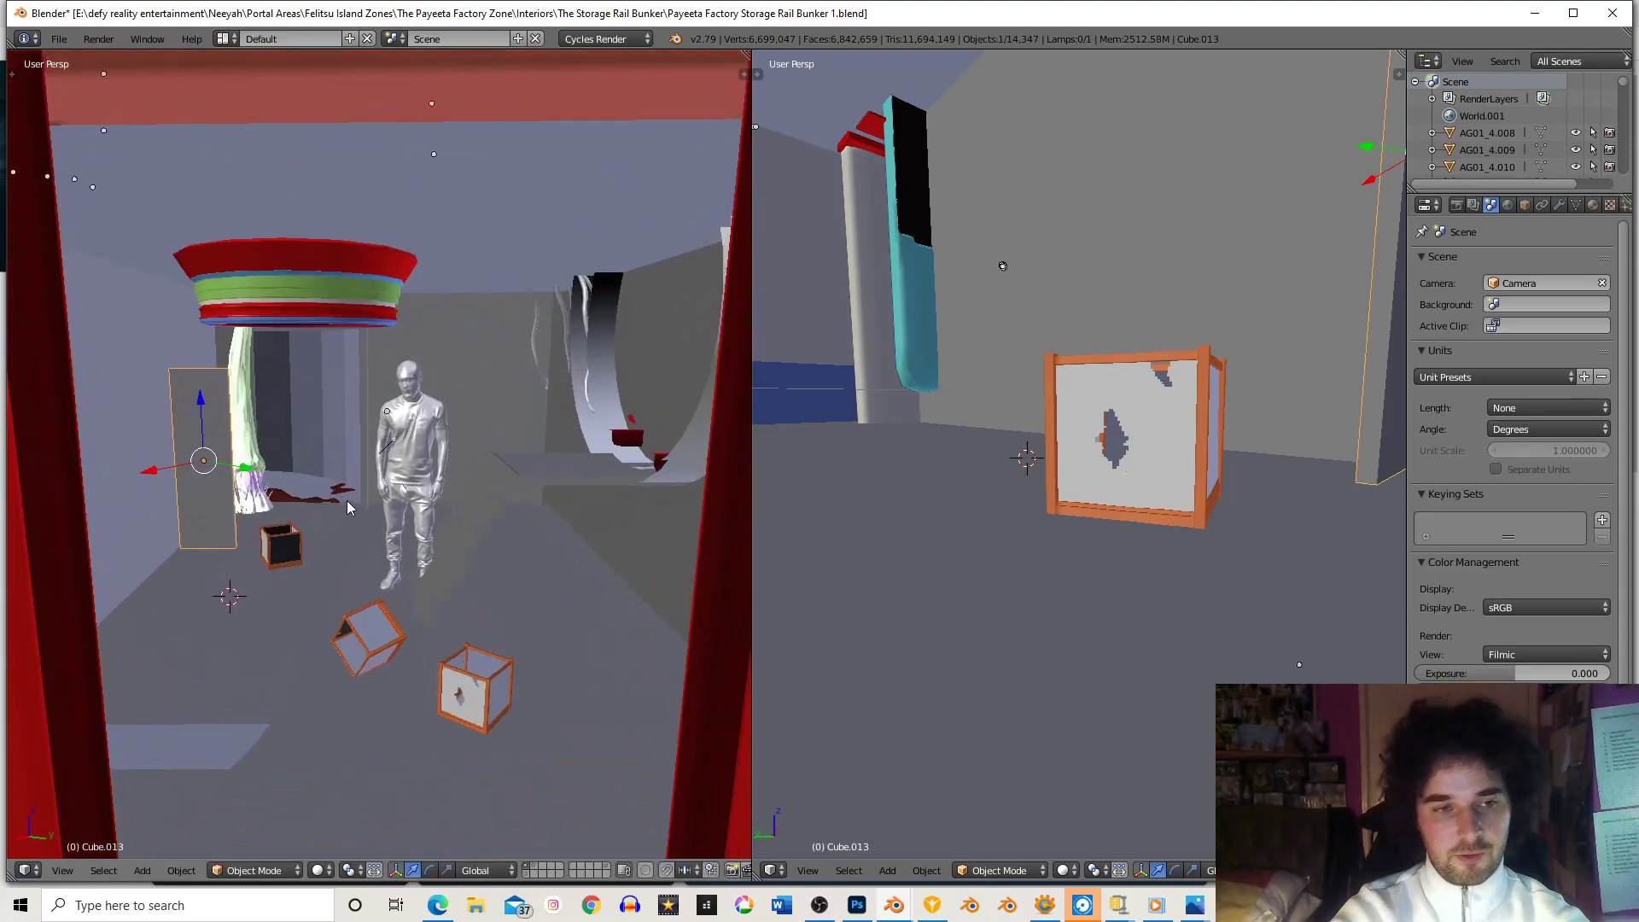
key(KP_0)
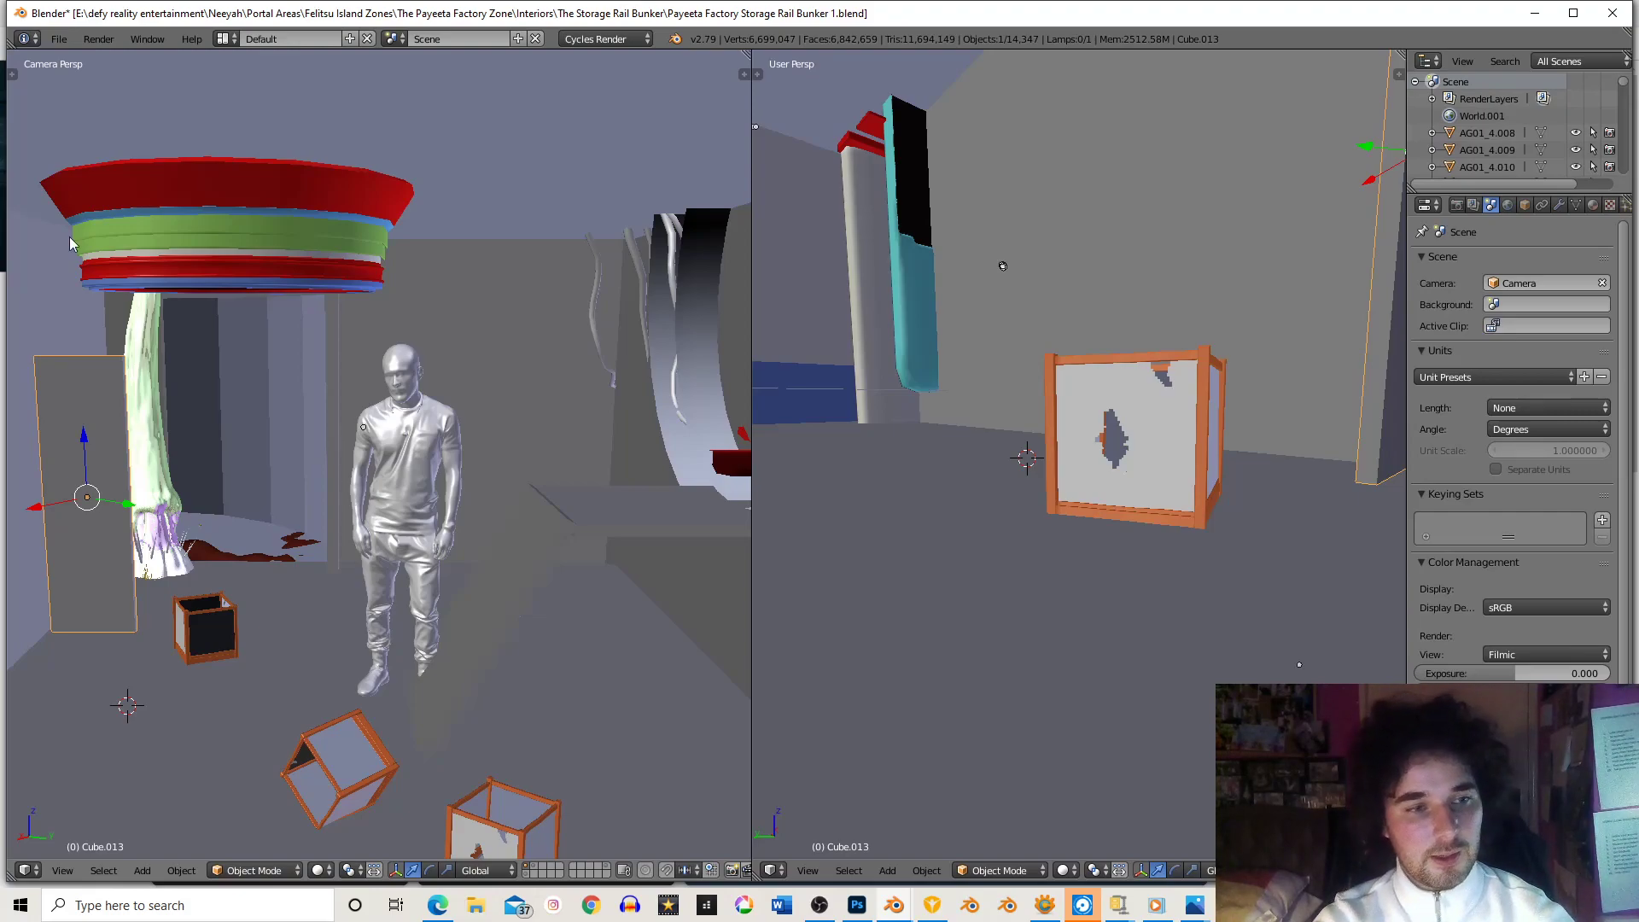
key(g)
key(z)
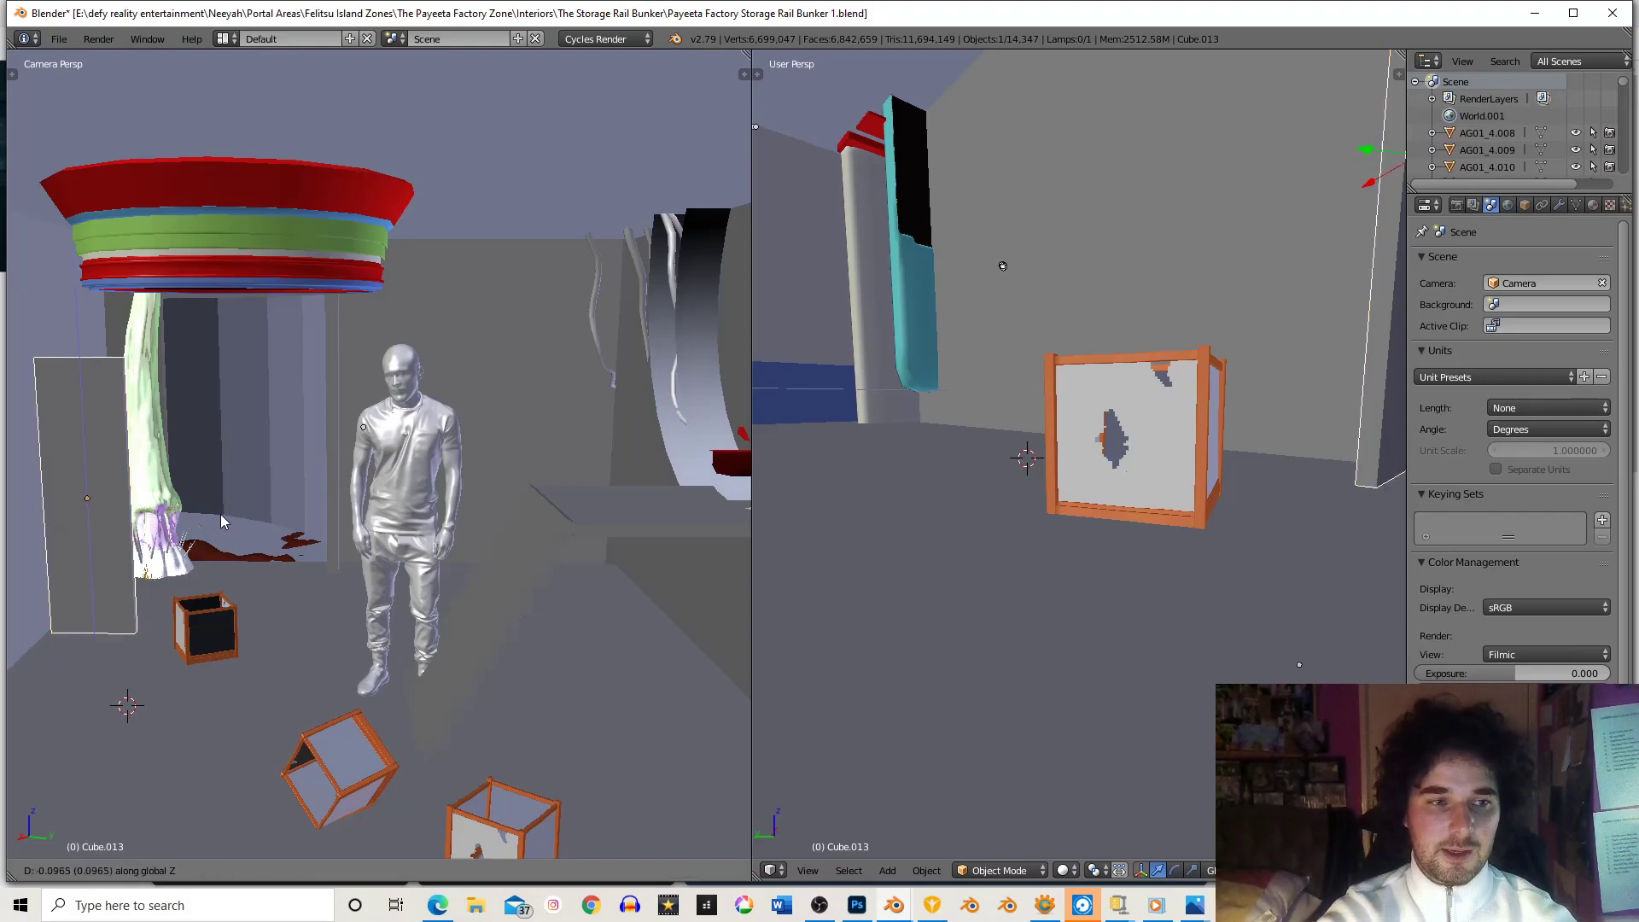
click(223, 514)
scroll(324, 475, down, 4)
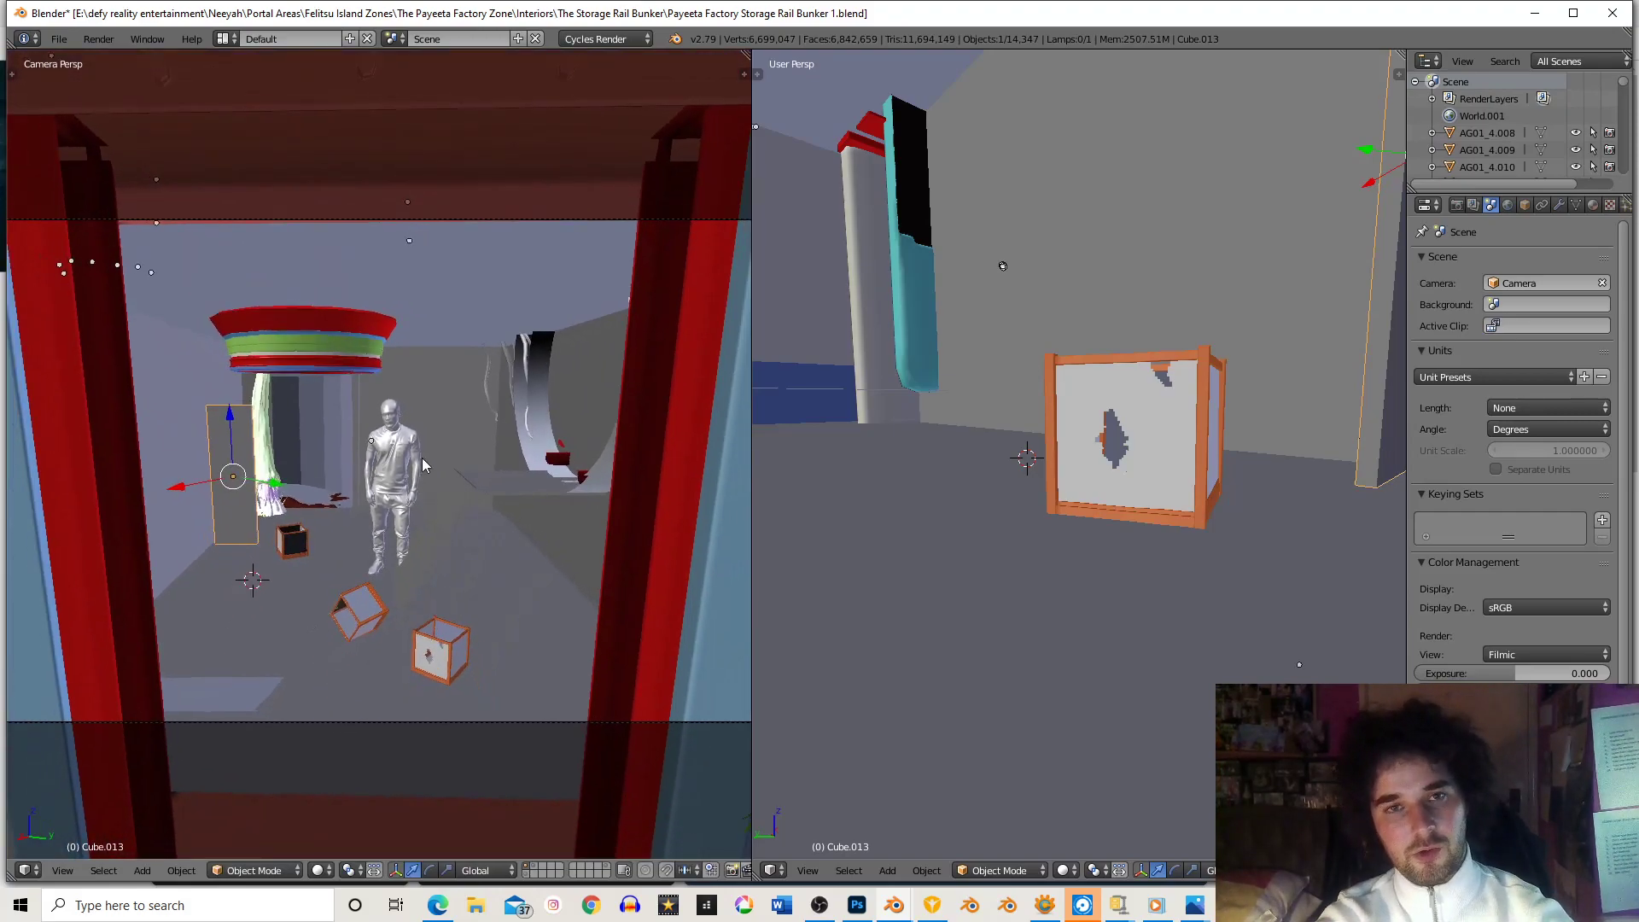
- Duplicate the slab and slide the copy along its local X axis to stand in front of the original along the side wall
key(shift+d)
key(y)
key(y)
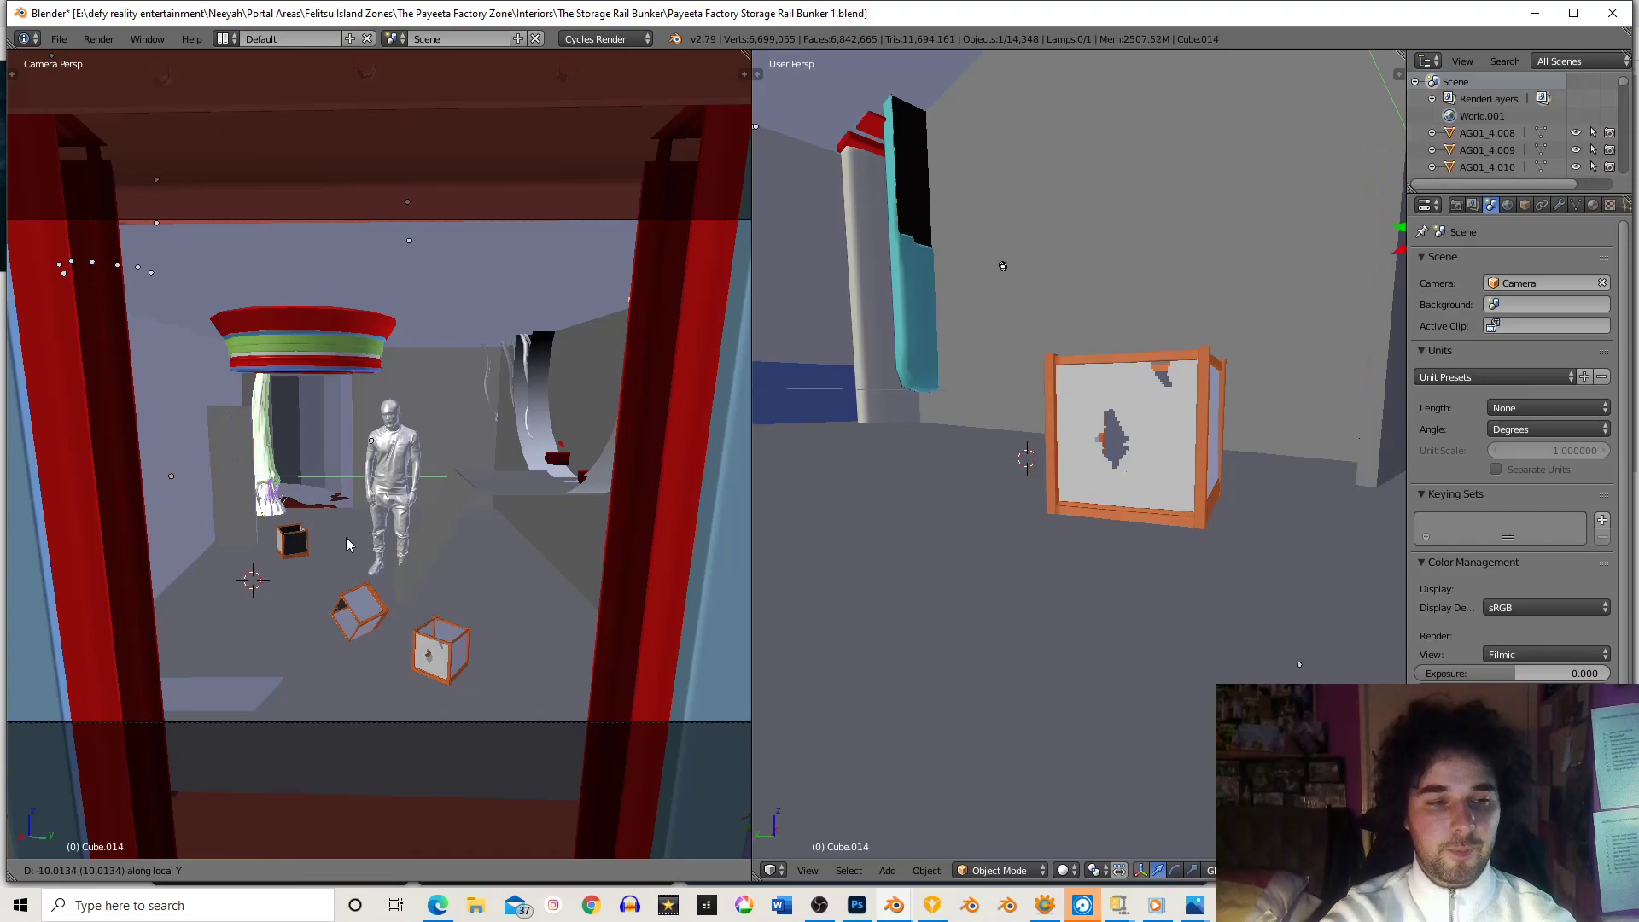
key(x)
key(x)
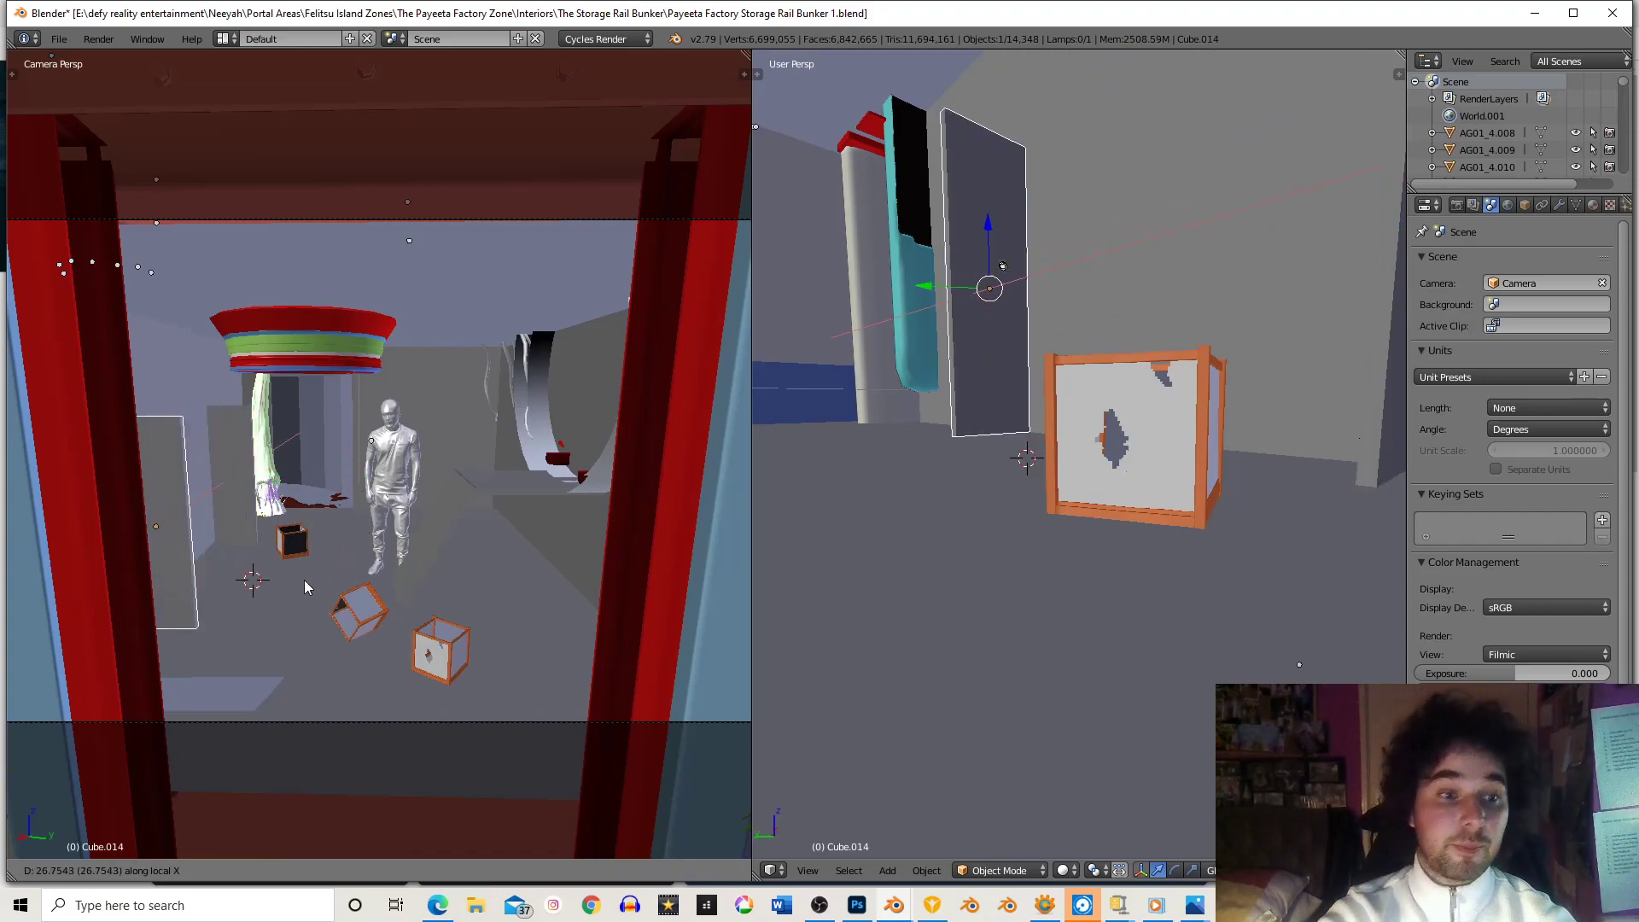
click(338, 555)
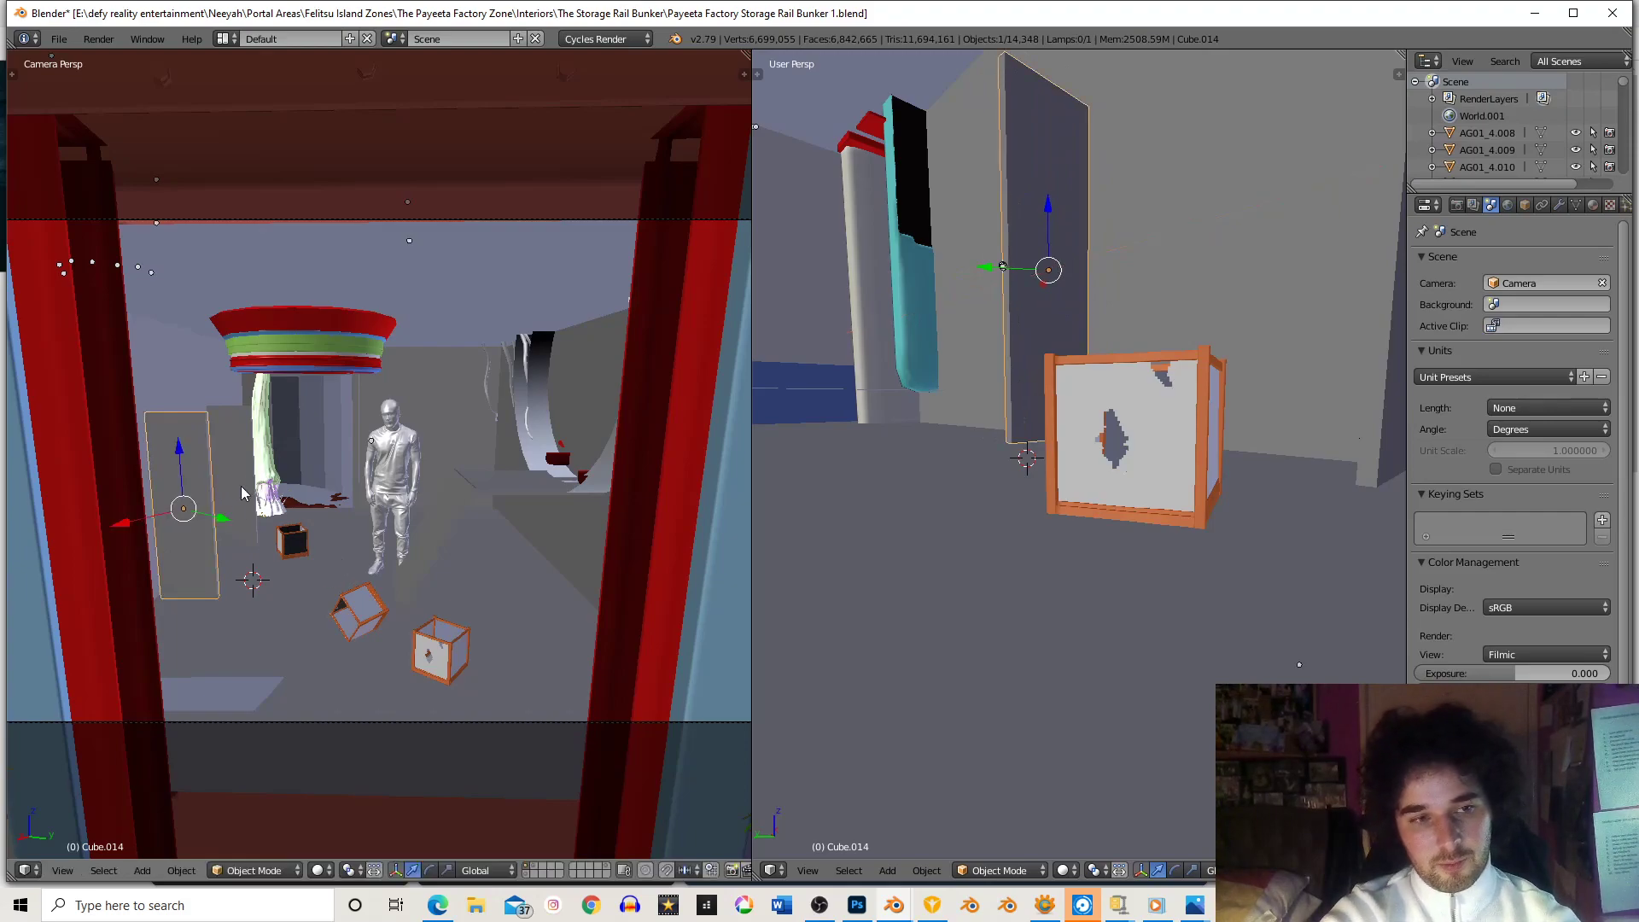
- Select both slabs and raise them together along Z, then select only the front slab
shift+right_click(253, 462)
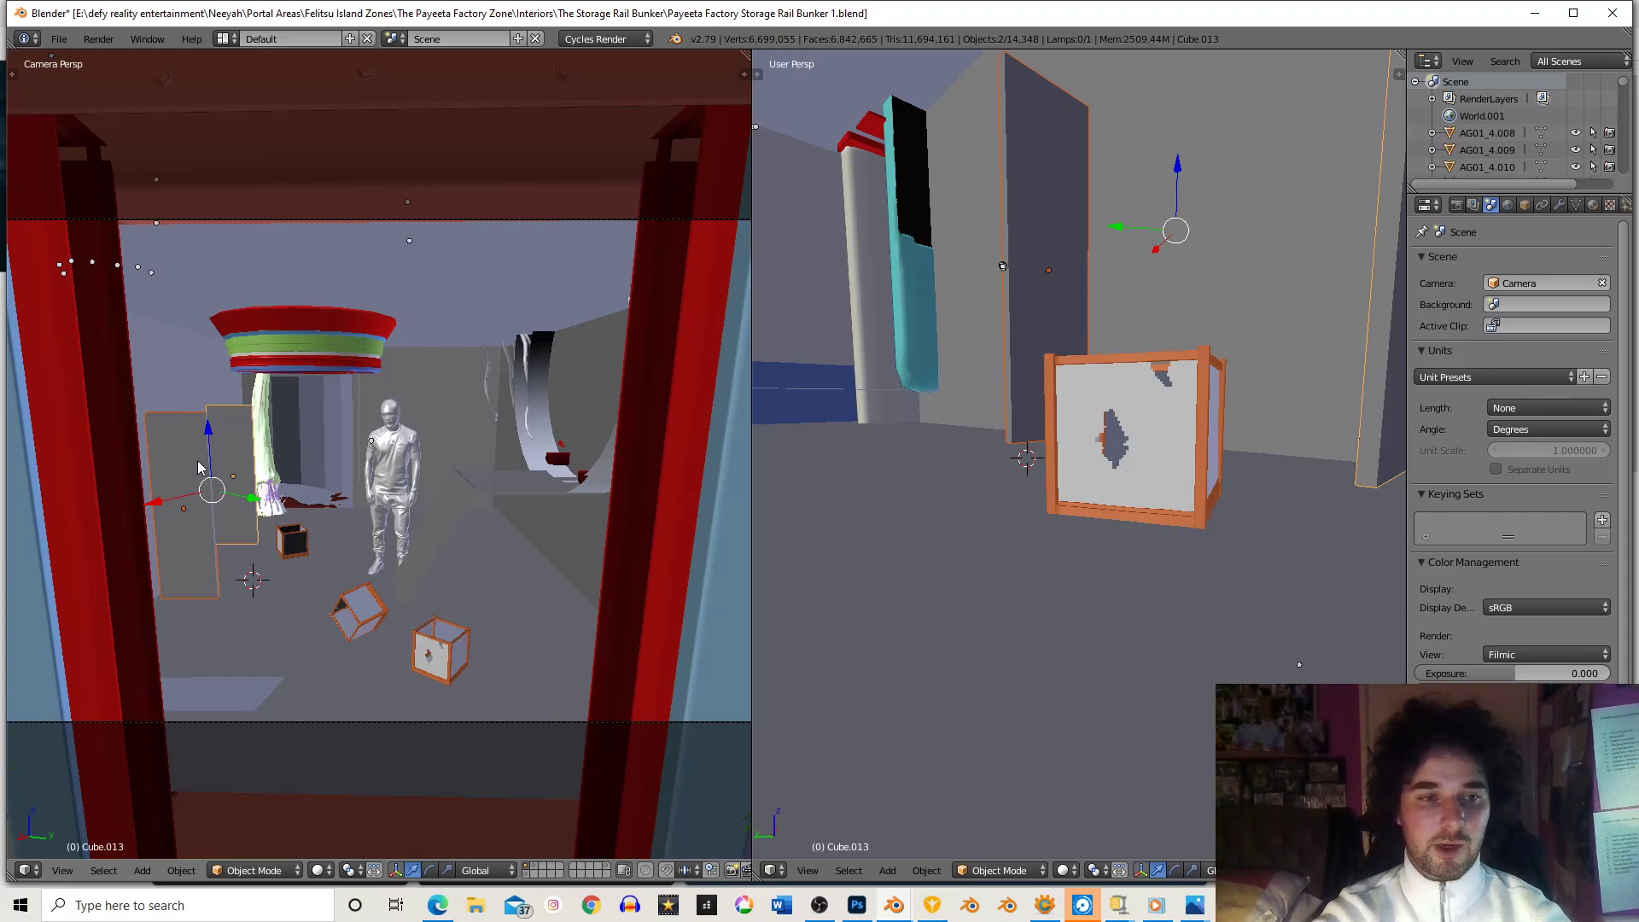
right_click(167, 434)
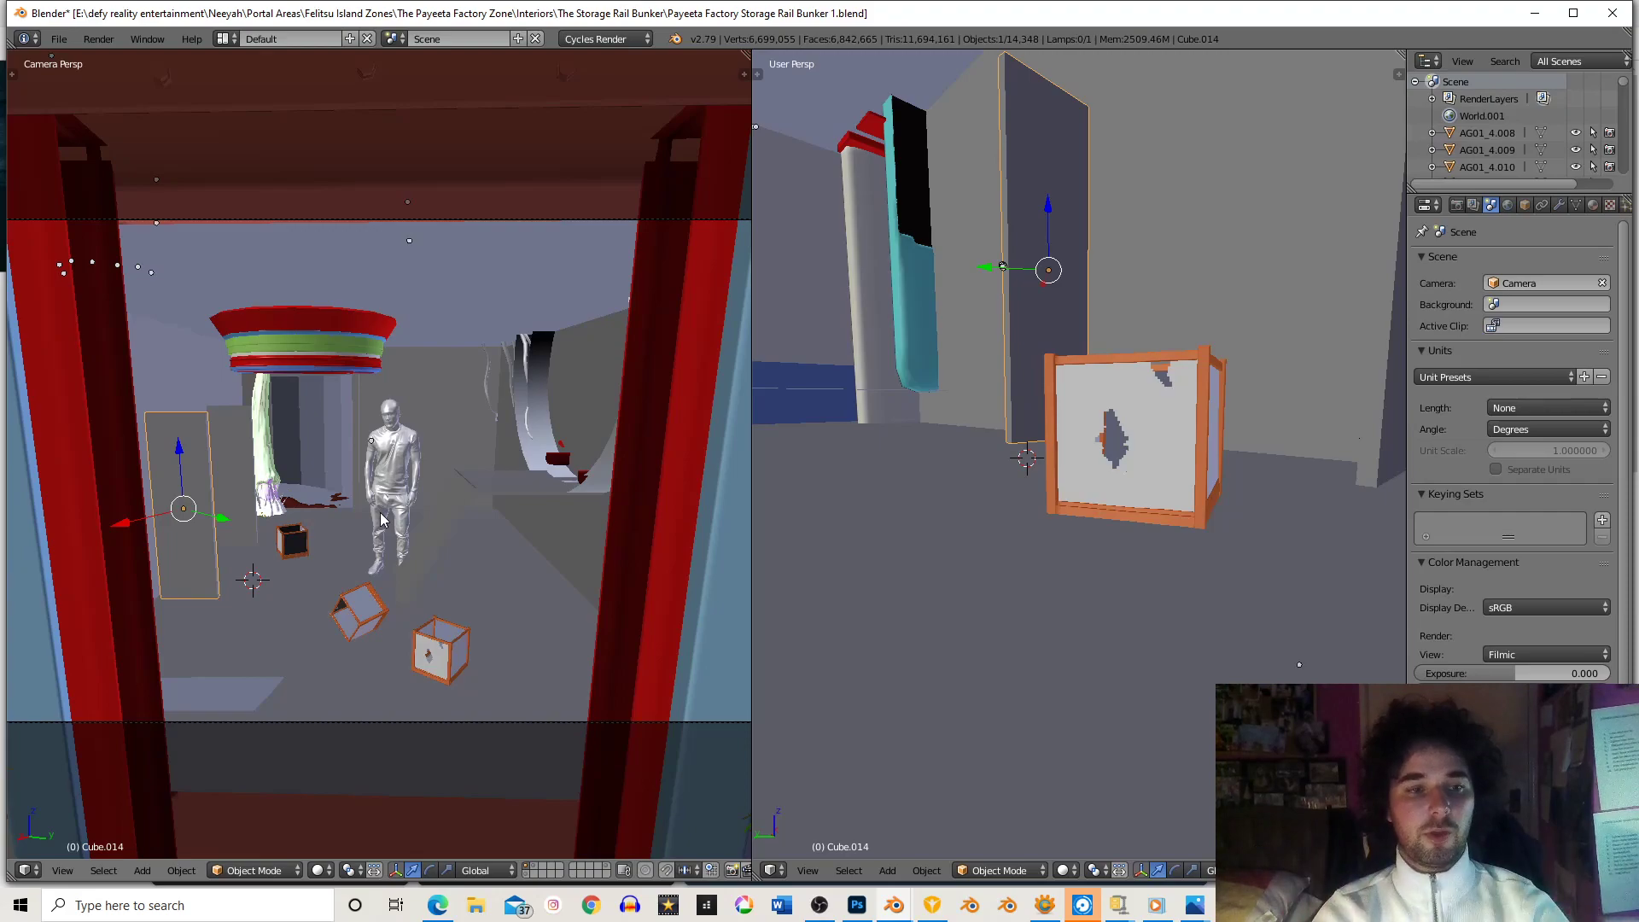
shift+right_click(241, 442)
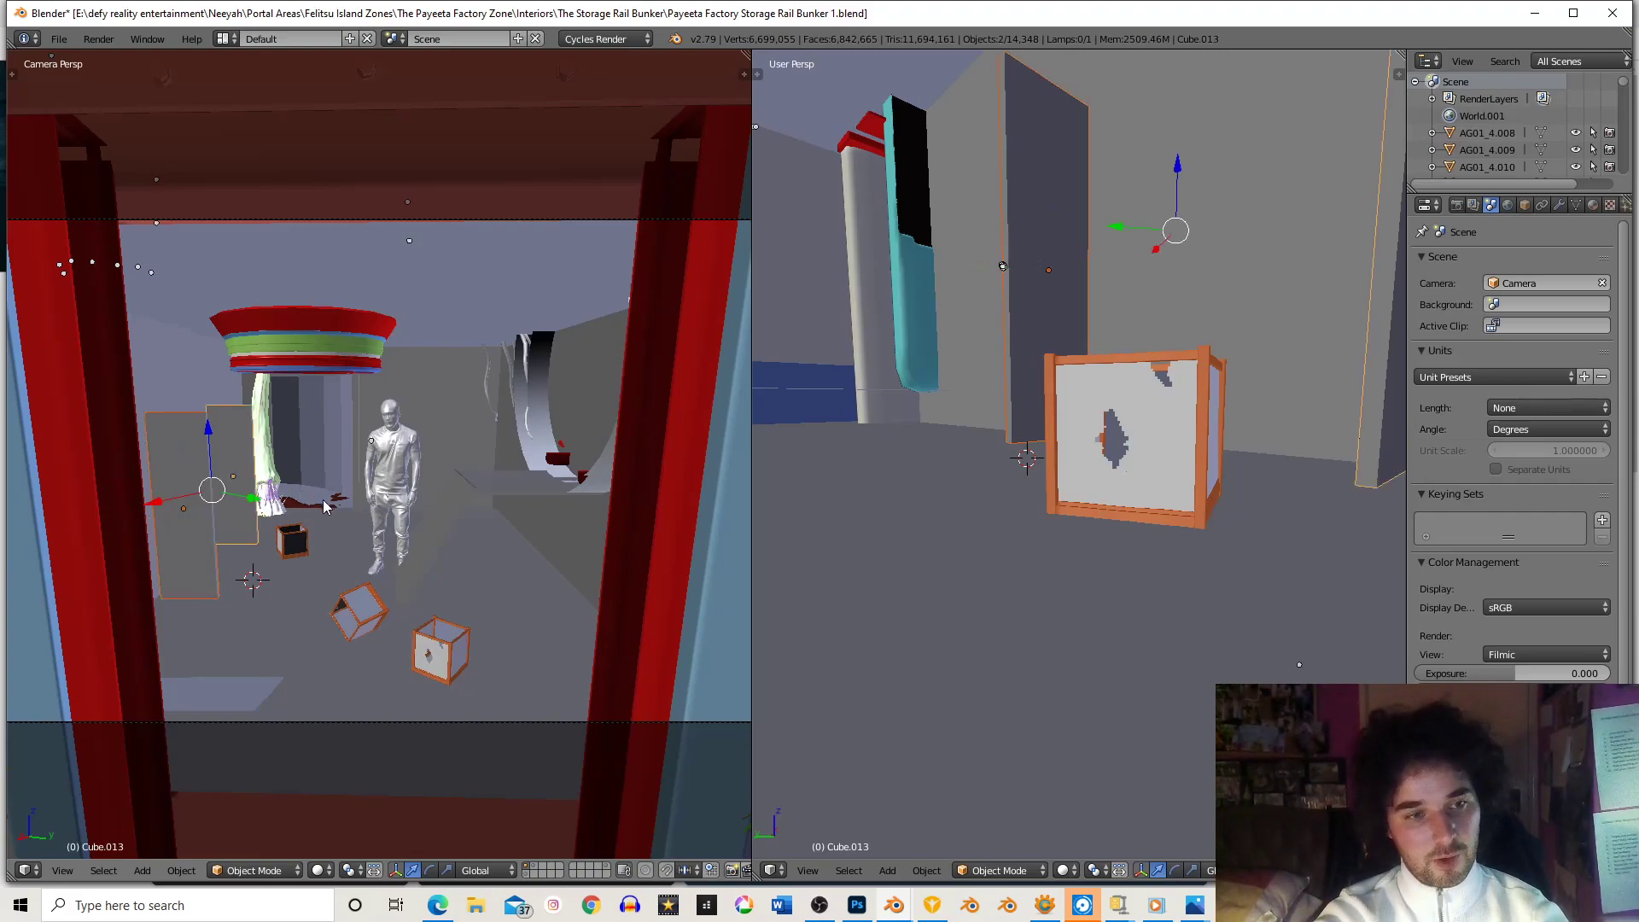
key(g)
key(z)
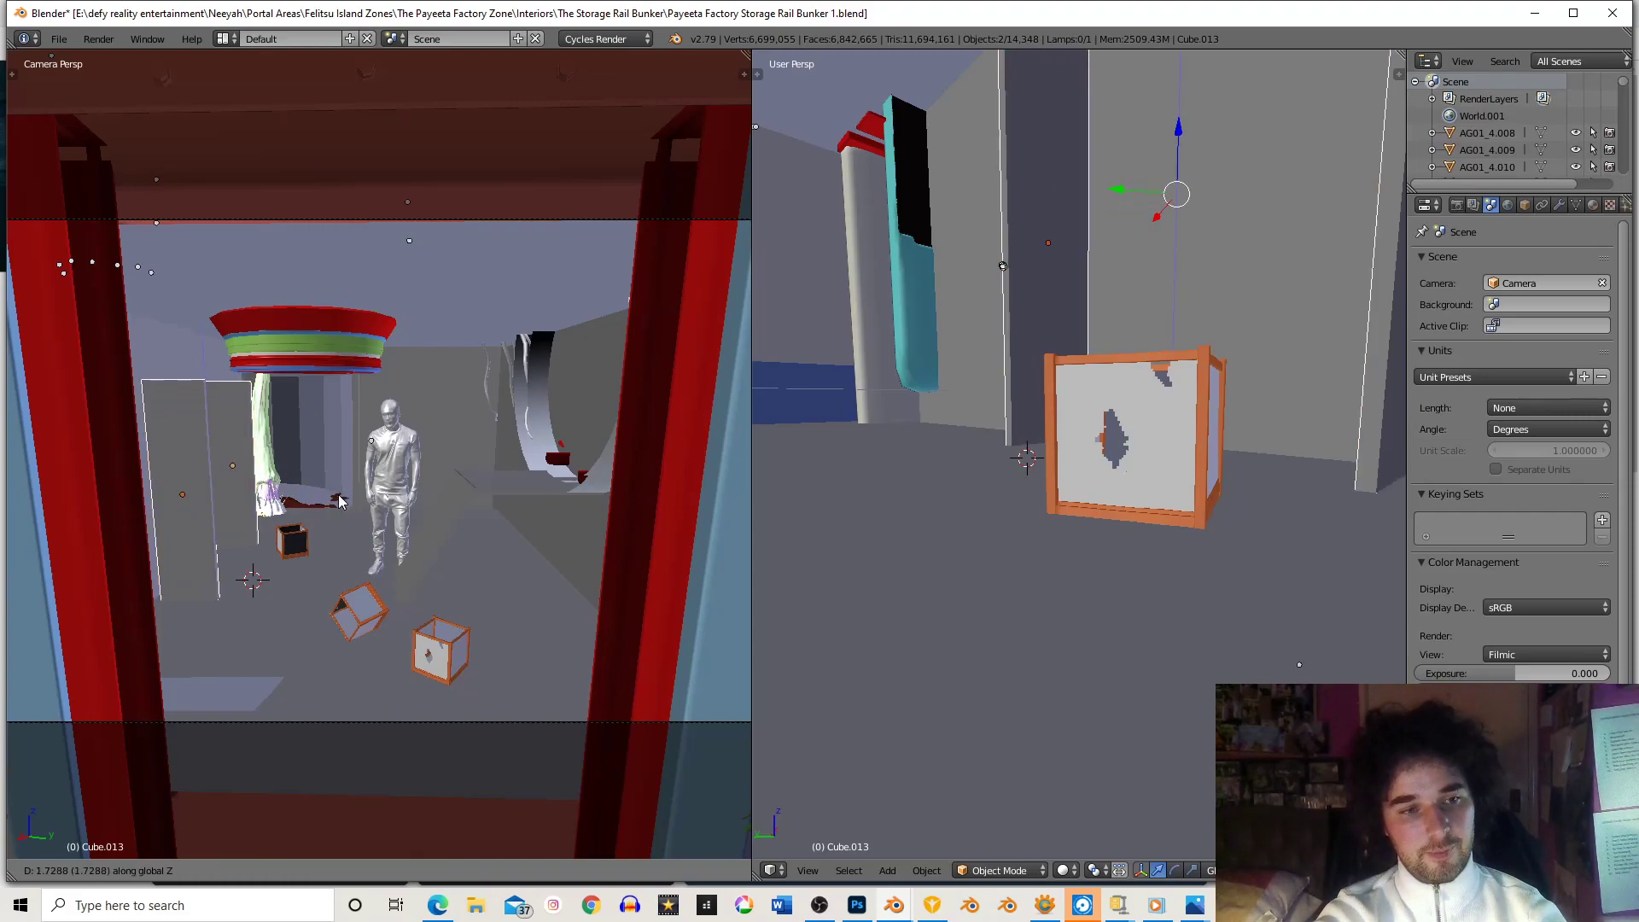
click(282, 503)
right_click(205, 531)
scroll(302, 535, up, 1)
scroll(302, 534, up, 1)
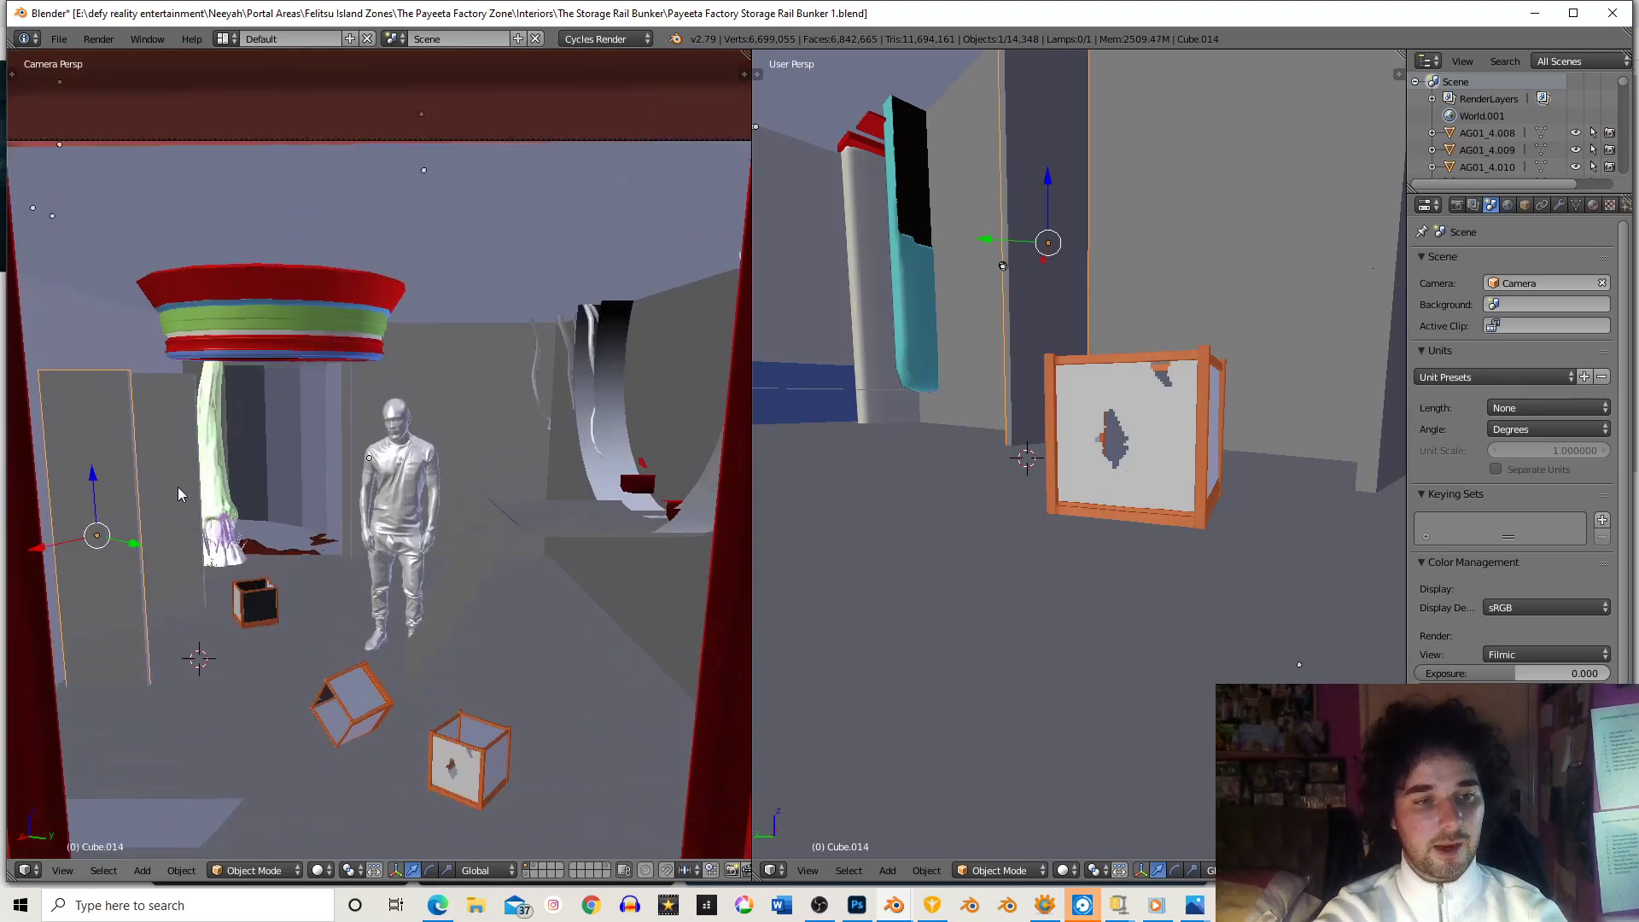
- Select the rear slab along the side wall and slide it about 1.8 along its local X axis
key(shift+d)
key(x)
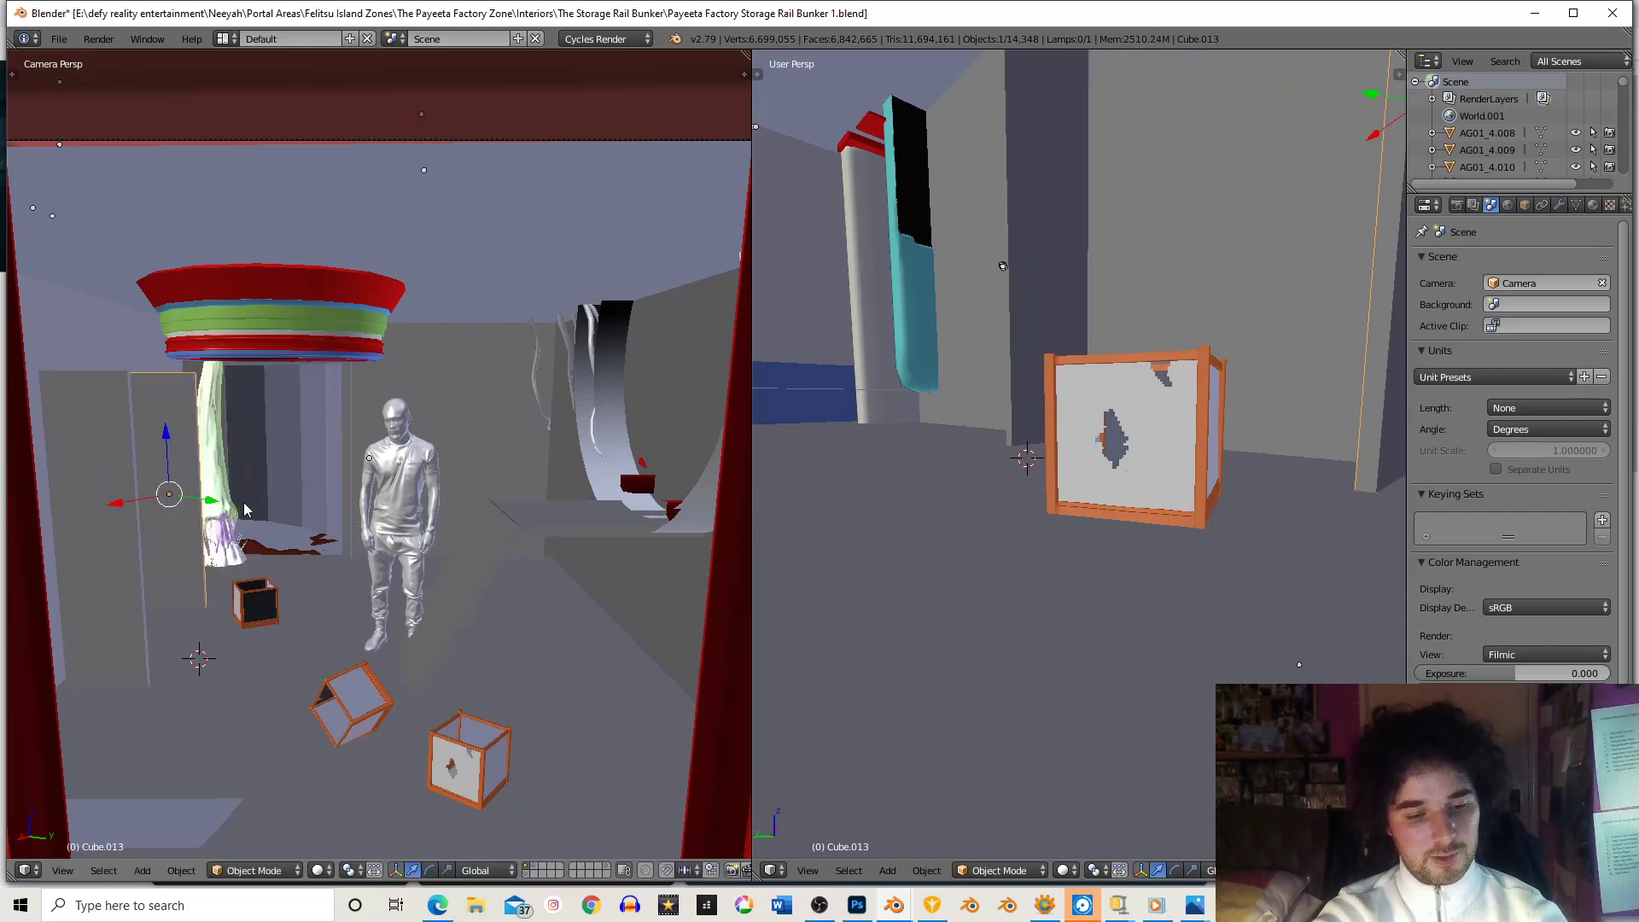
key(x)
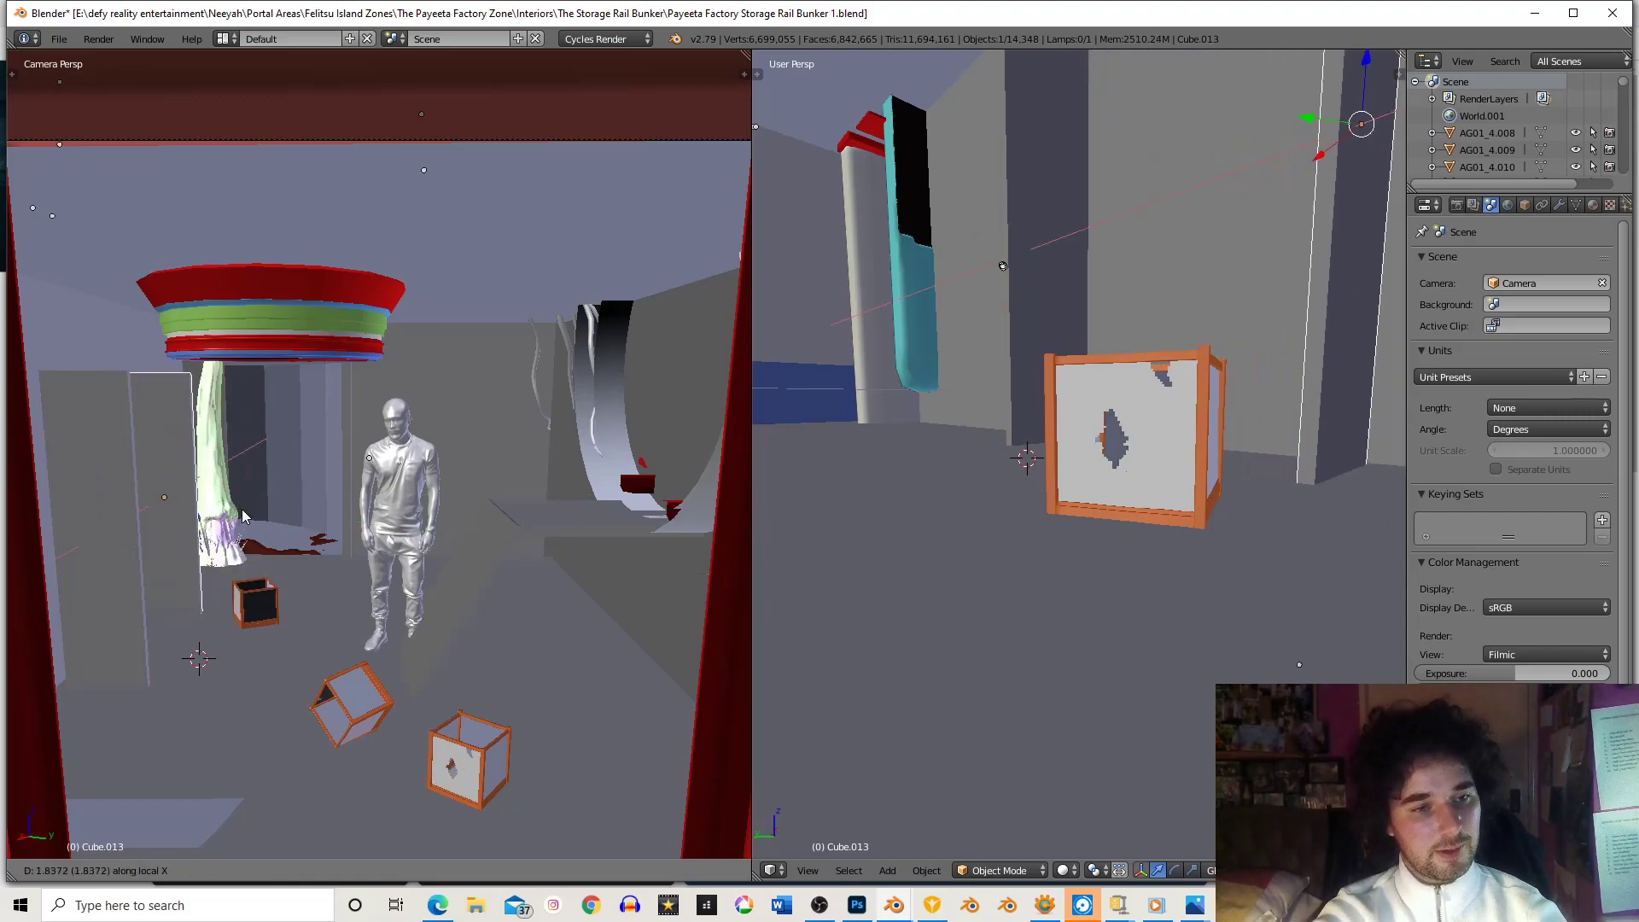
click(239, 527)
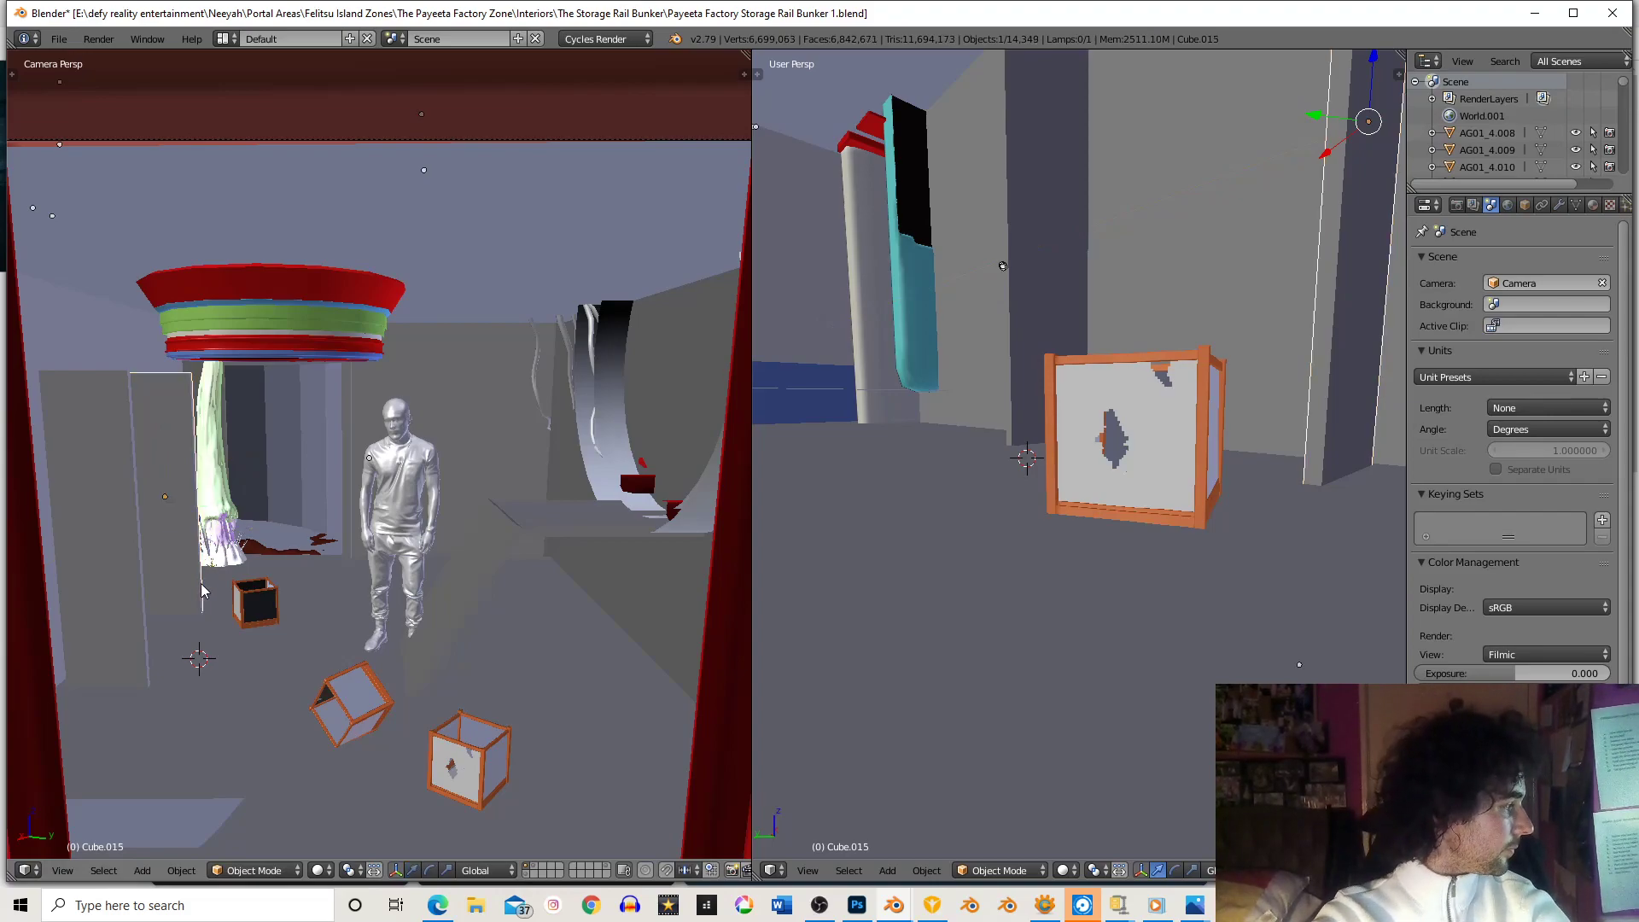
- Duplicate the rear slab and slide the copy about 31 along its local X axis to the front of the row
key(shift+d)
key(y)
key(y)
key(x)
key(x)
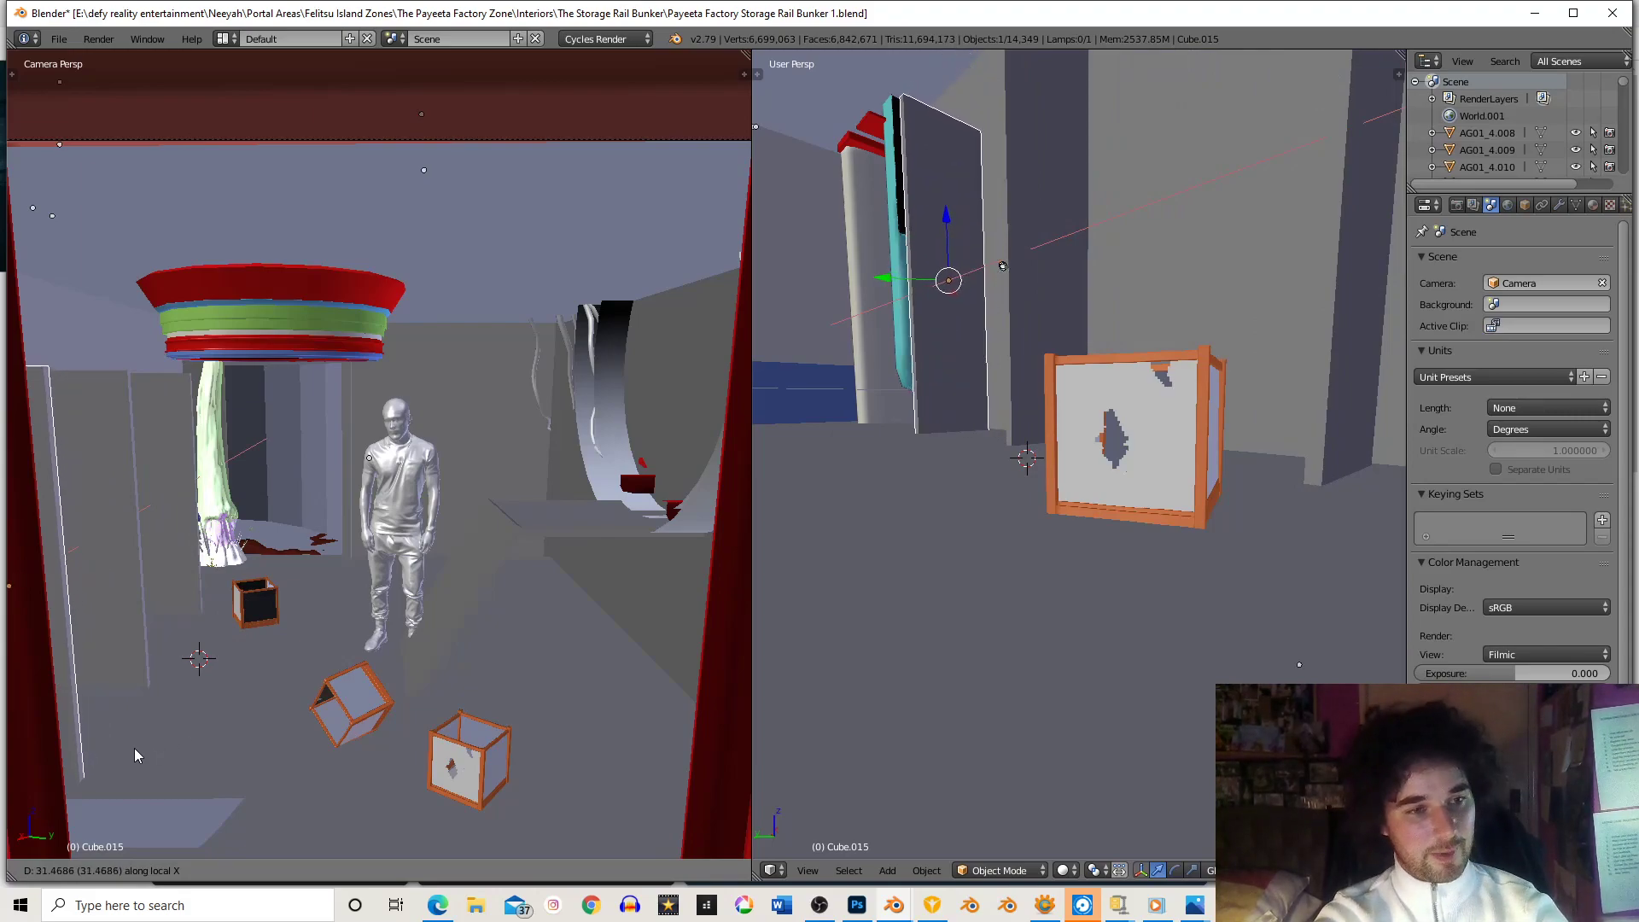
click(135, 748)
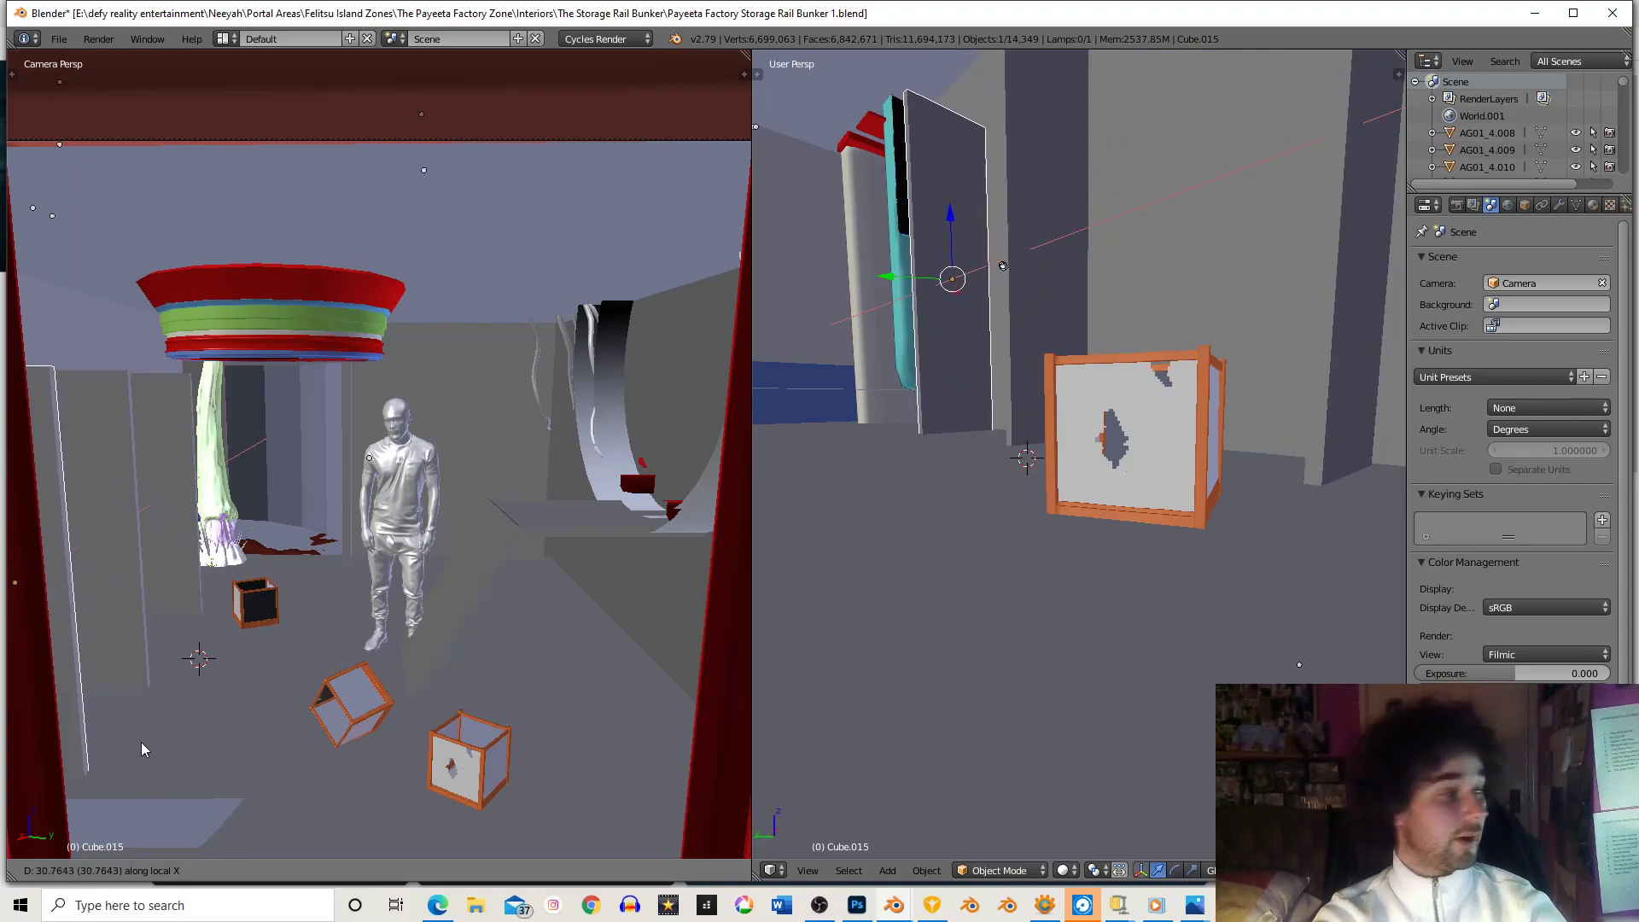
- Select the middle slab and shift it about -2.2 along its local X axis to space the three slabs evenly
right_click(145, 636)
key(g)
key(x)
key(x)
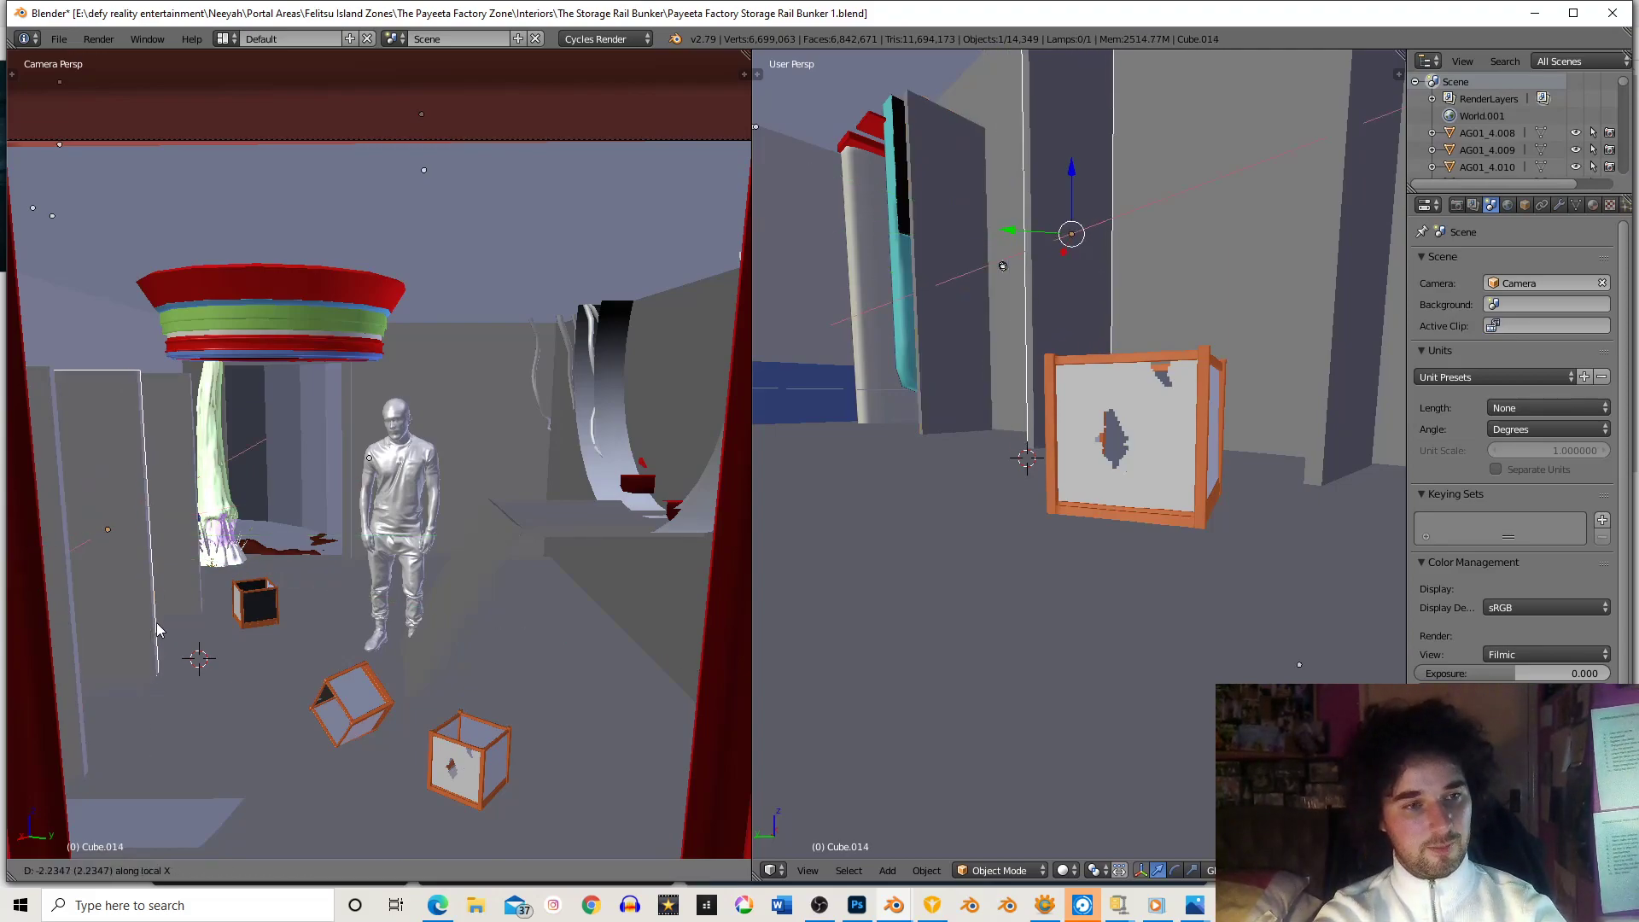
click(156, 630)
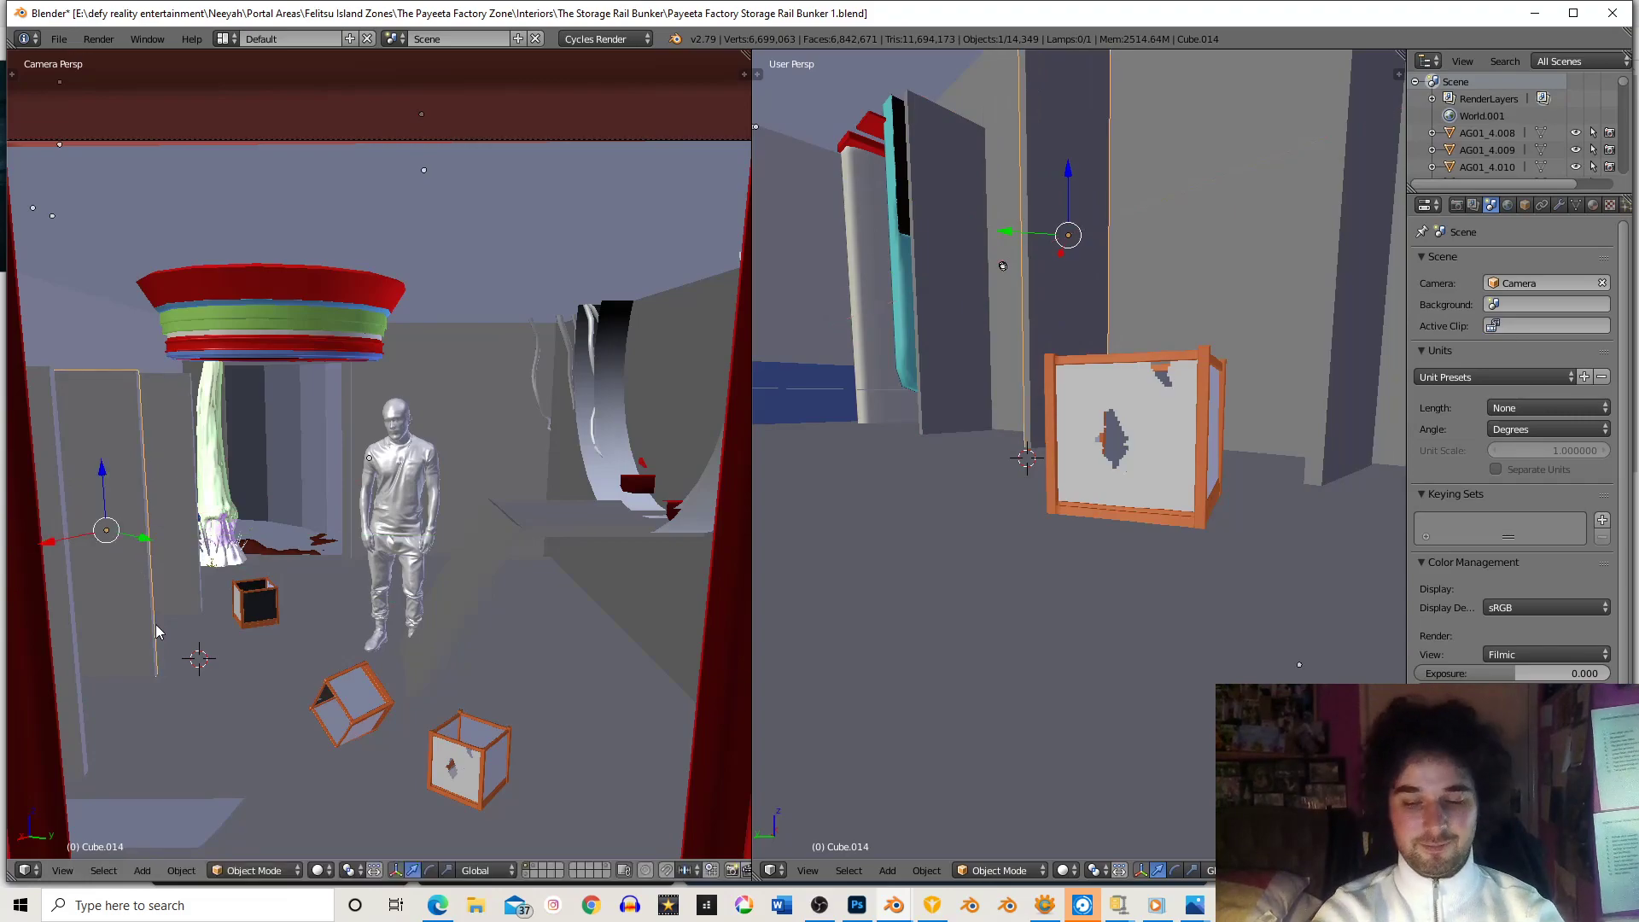
- Duplicate the middle slab and rotate the copy about global Z so it lies parallel to the side wall between two slabs
key(KP_Decimal)
middle_drag(275, 556, 444, 587)
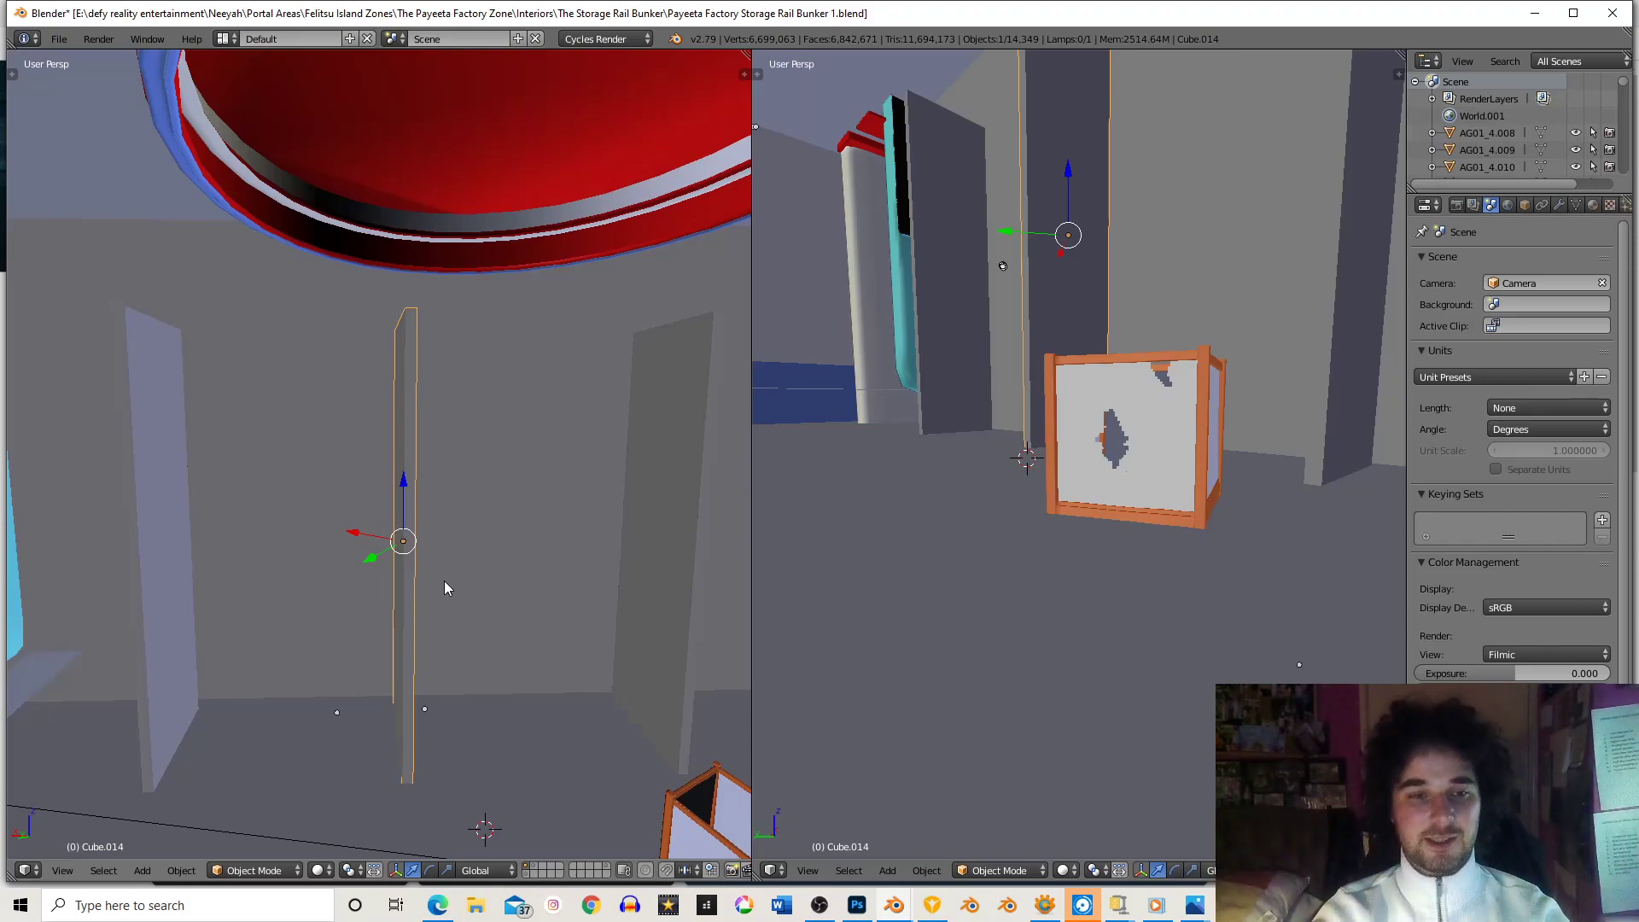
scroll(478, 570, down, 3)
middle_drag(478, 570, 465, 621)
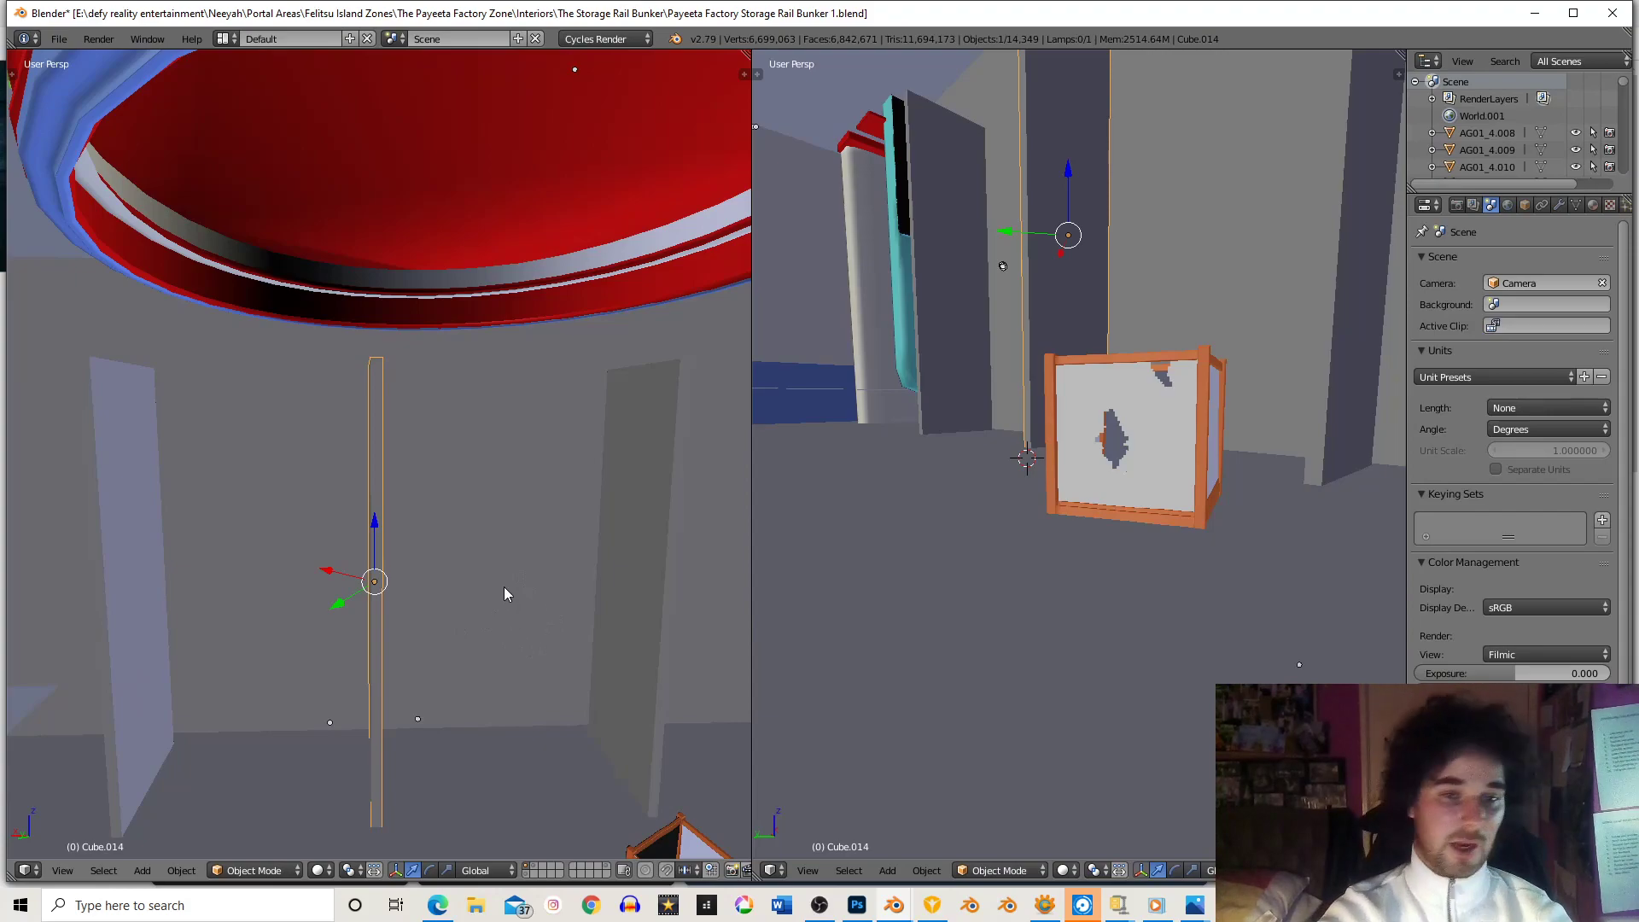
scroll(502, 567, down, 2)
scroll(523, 563, up, 2)
middle_drag(465, 564, 595, 596)
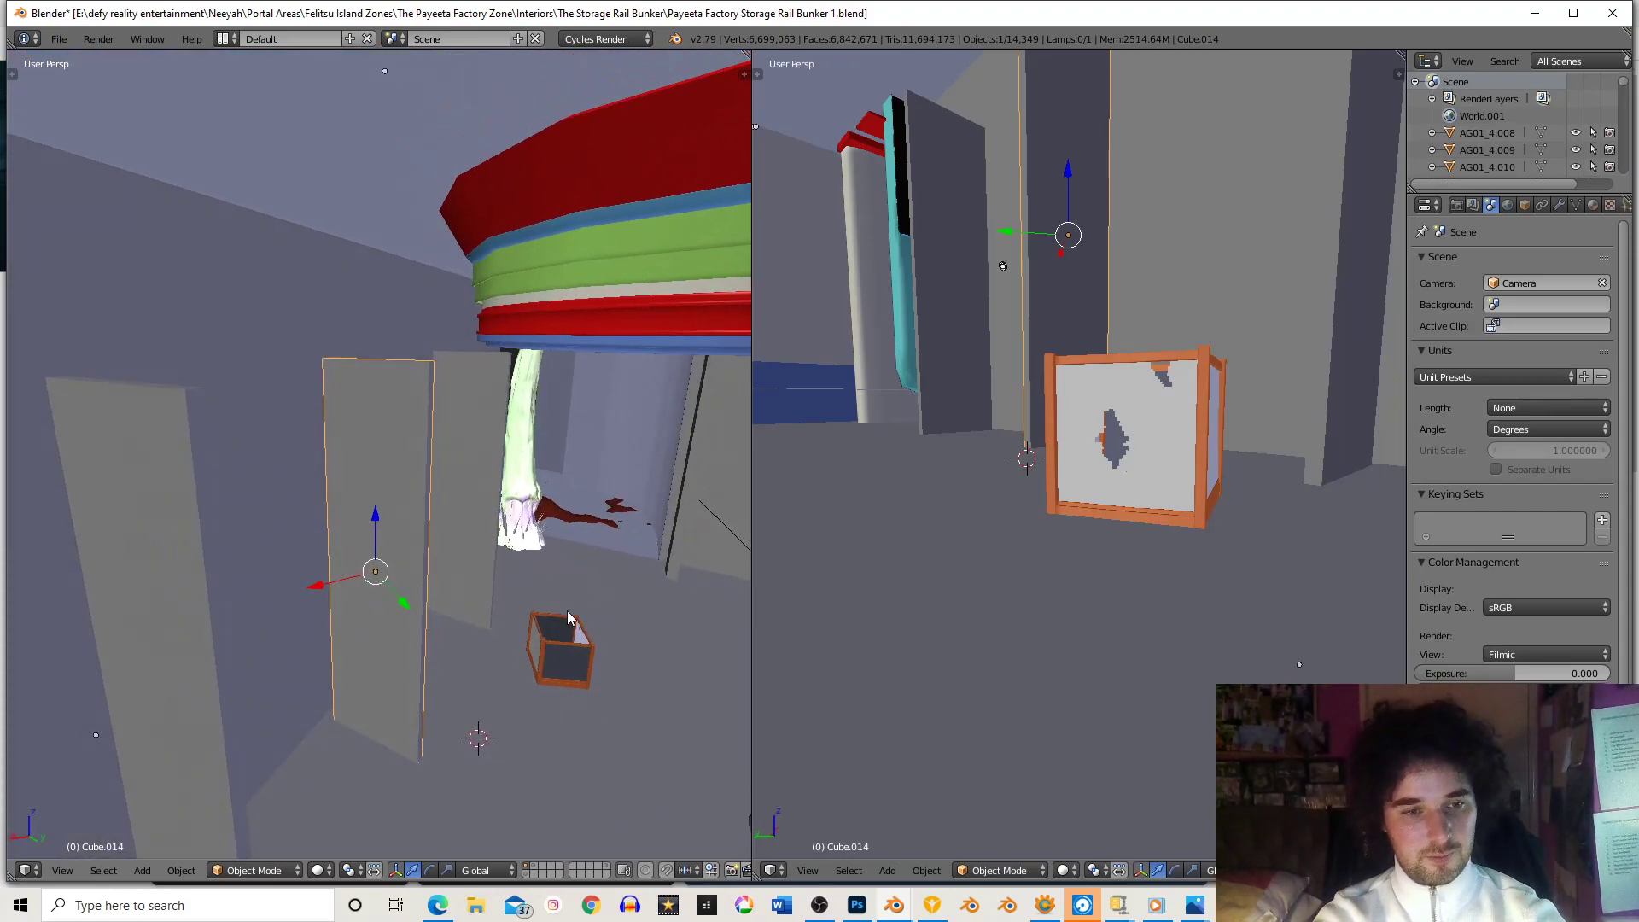
key(shift+d)
key(y)
right_click(567, 683)
key(r)
key(z)
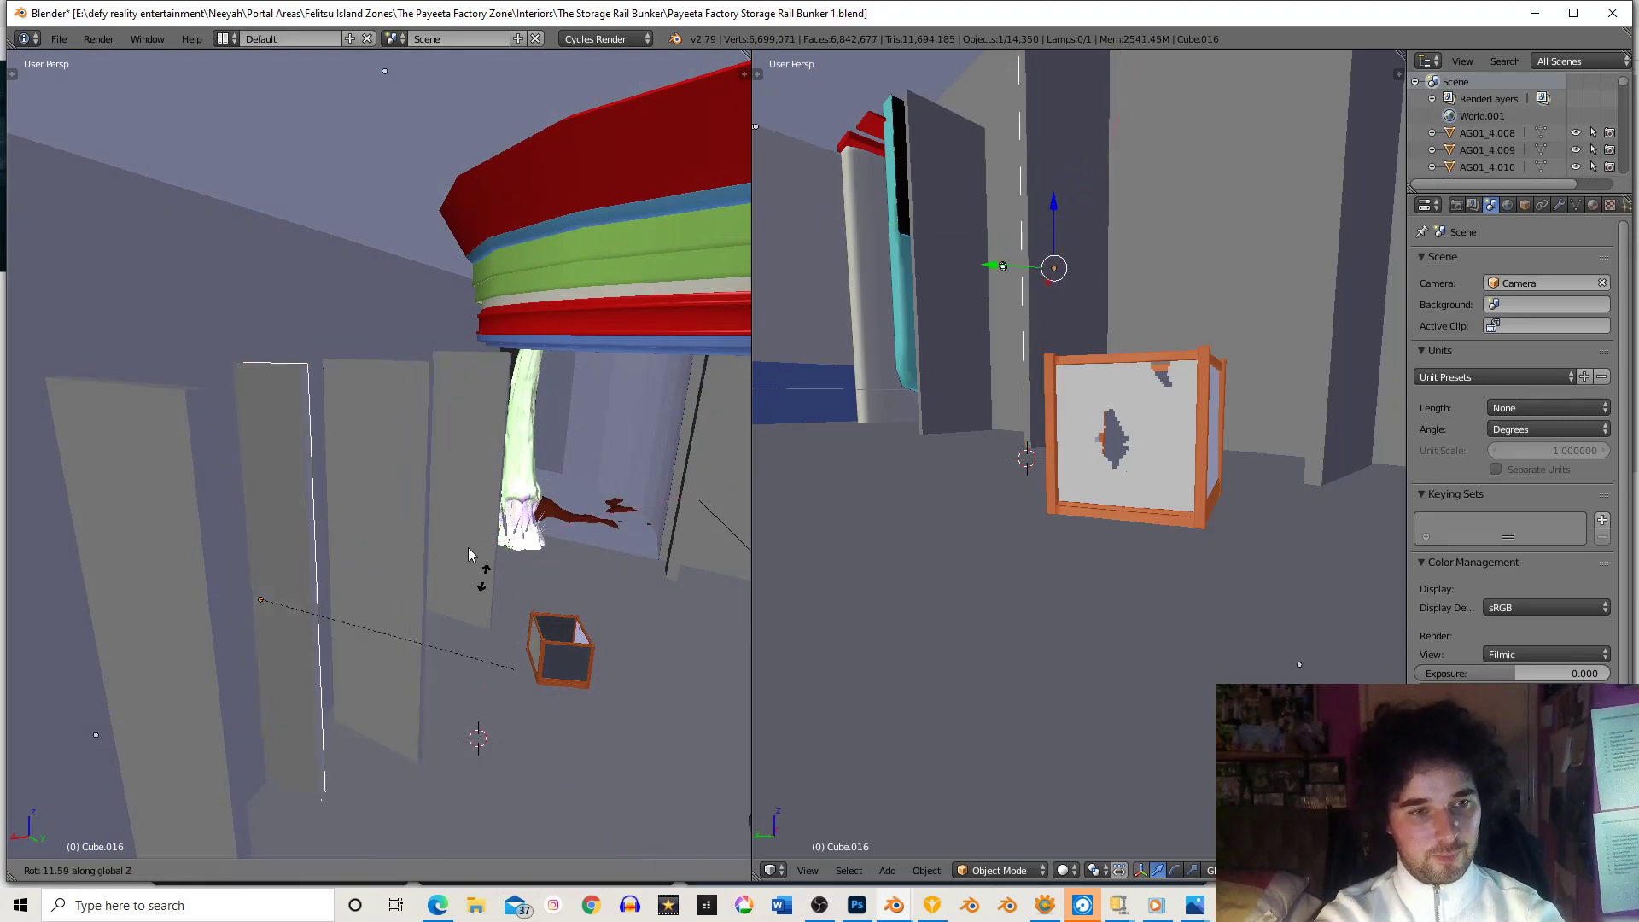
click(351, 423)
- Widen the rotated panel by scaling it about 2.1 times along its local Y axis to span the gap between the slabs
key(KP_Decimal)
key(s)
right_click(409, 565)
scroll(397, 520, down, 4)
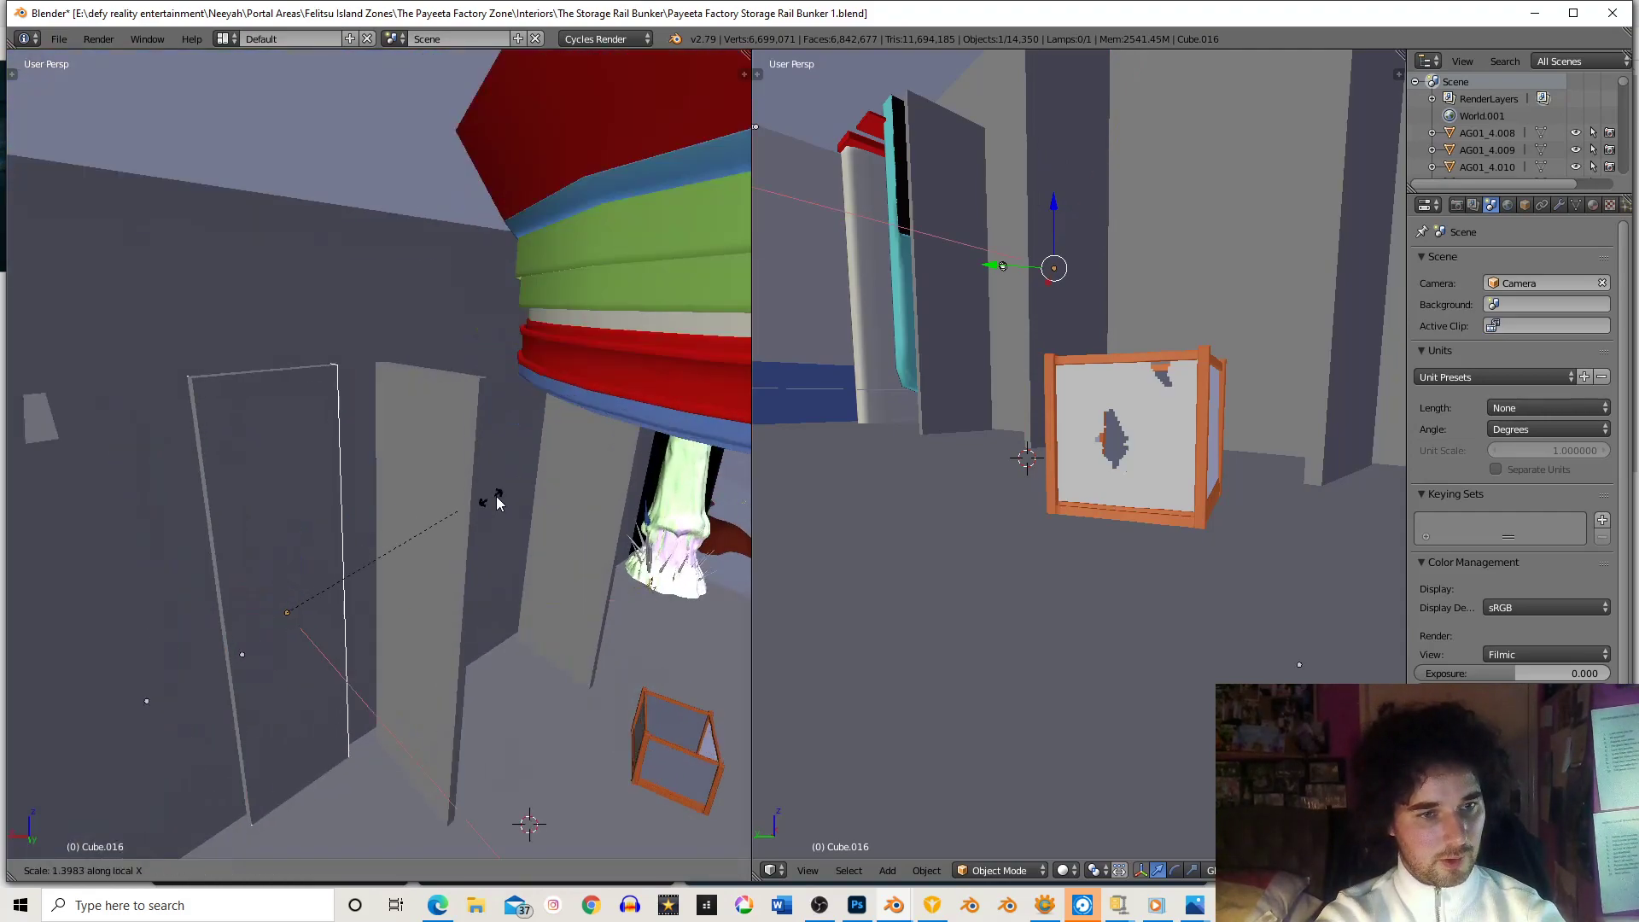
middle_drag(455, 517, 454, 512)
key(s)
key(y)
key(y)
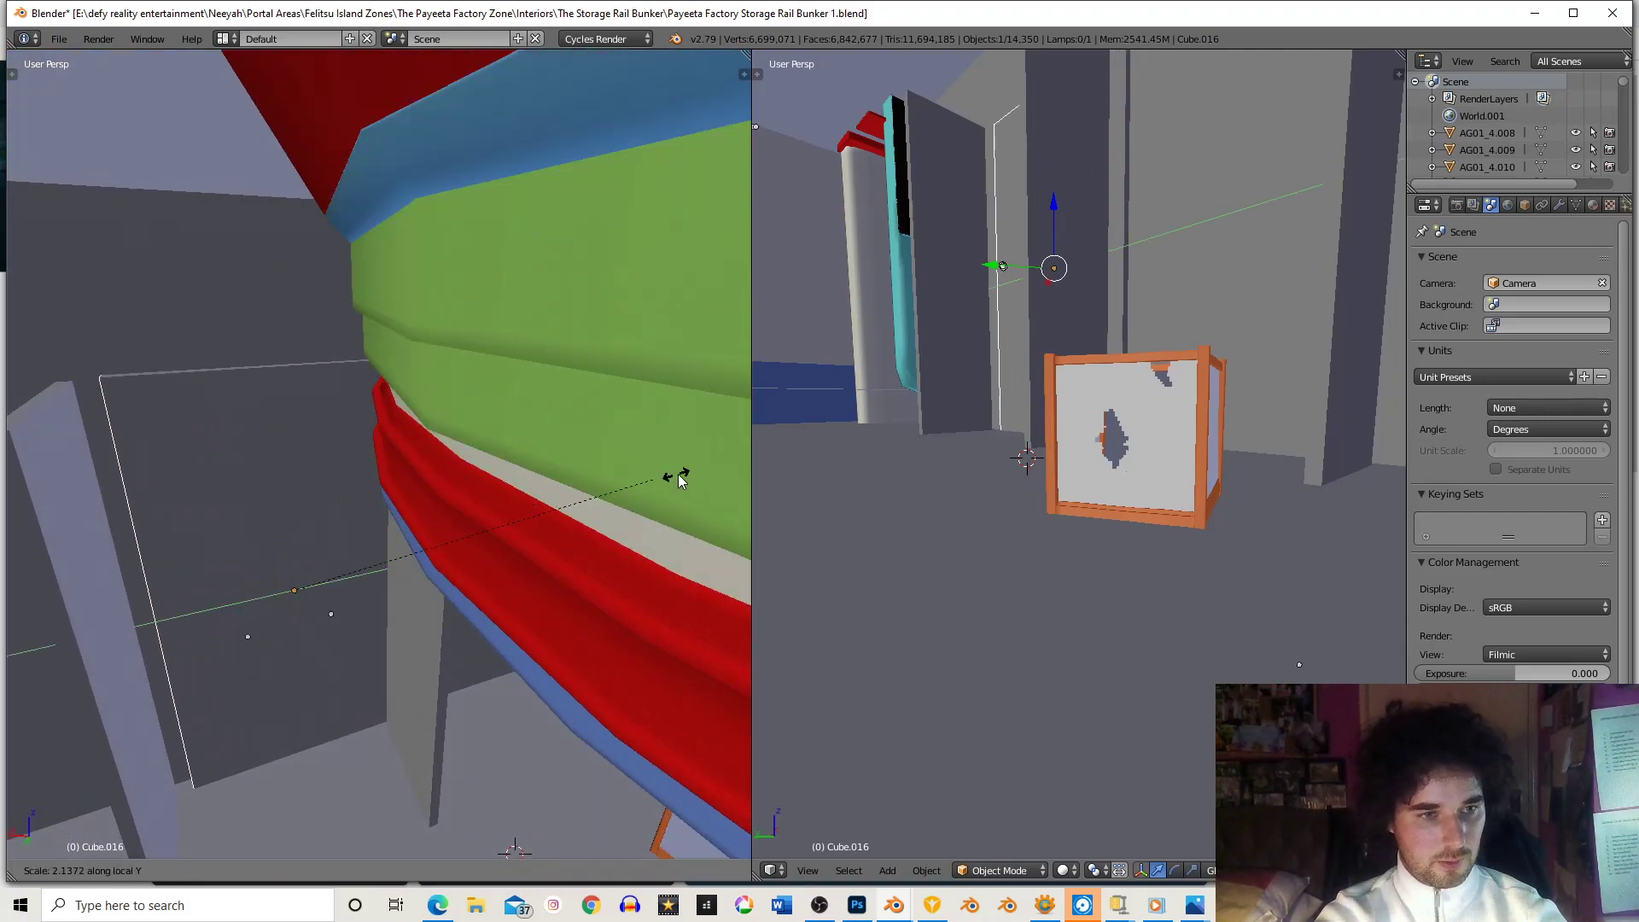
click(688, 472)
- Position the widened panel horizontally behind the front and middle slabs and adjust its width along Y to fit between them
middle_drag(687, 471, 592, 438)
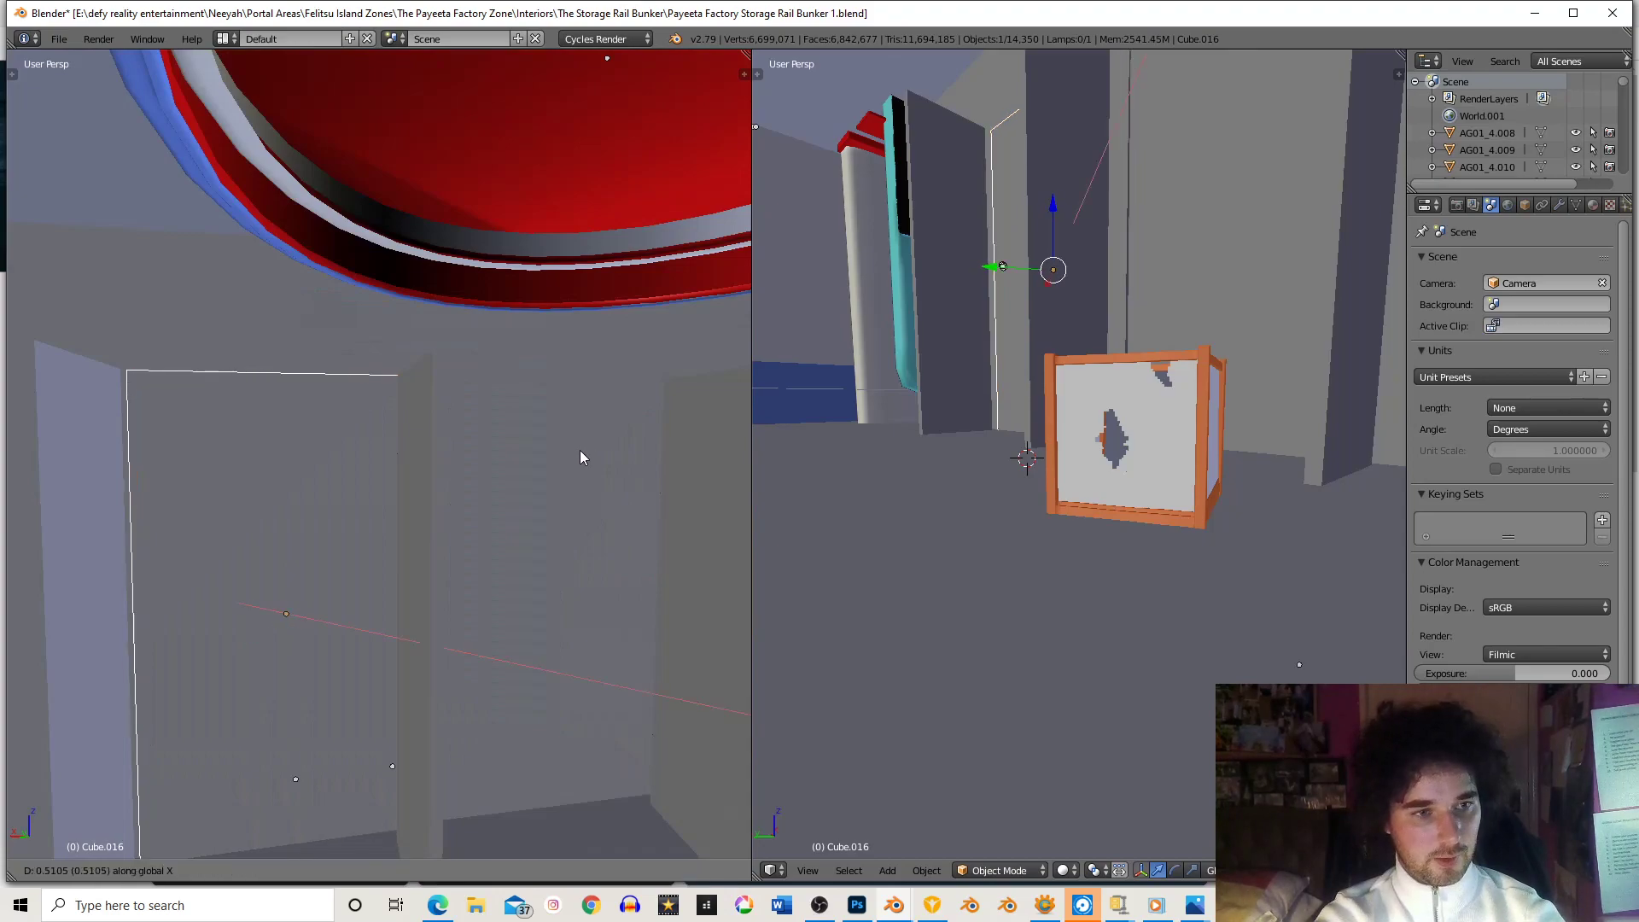
key(g)
key(y)
click(572, 457)
middle_drag(573, 457, 578, 444)
key(g)
key(y)
click(568, 459)
mouse_move(546, 470)
middle_down()
mouse_move(557, 434)
mouse_move(525, 460)
middle_up()
key(s)
key(y)
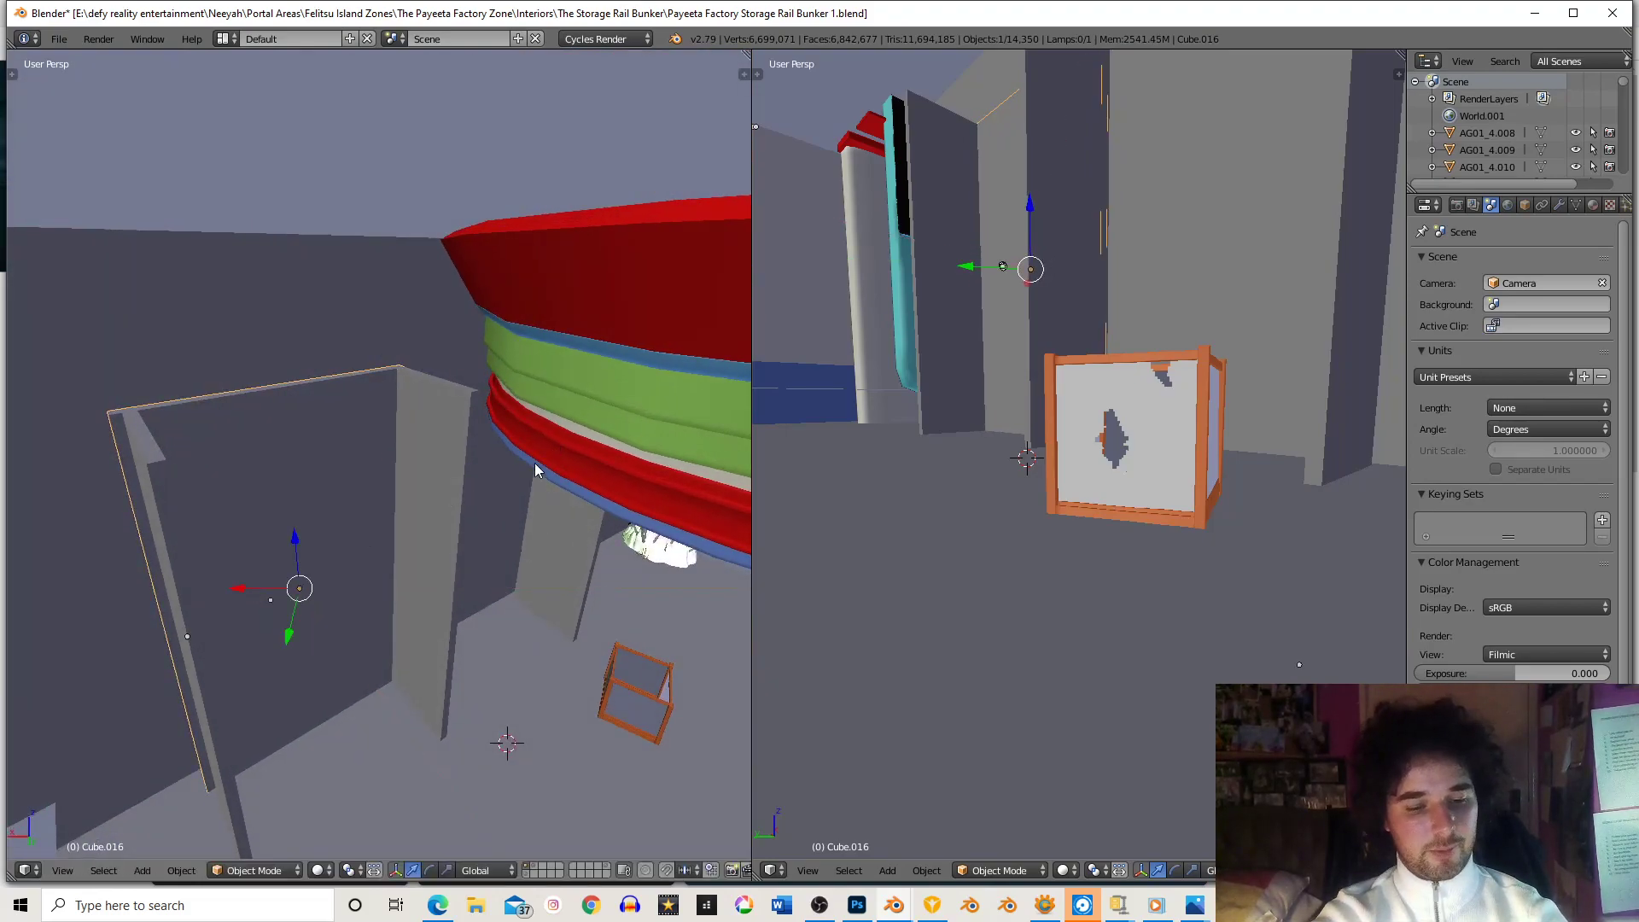
click(507, 475)
- Duplicate the wide panel and slide the copy along its local Y axis to the gap between the middle and rear slabs
middle_drag(506, 476, 427, 480)
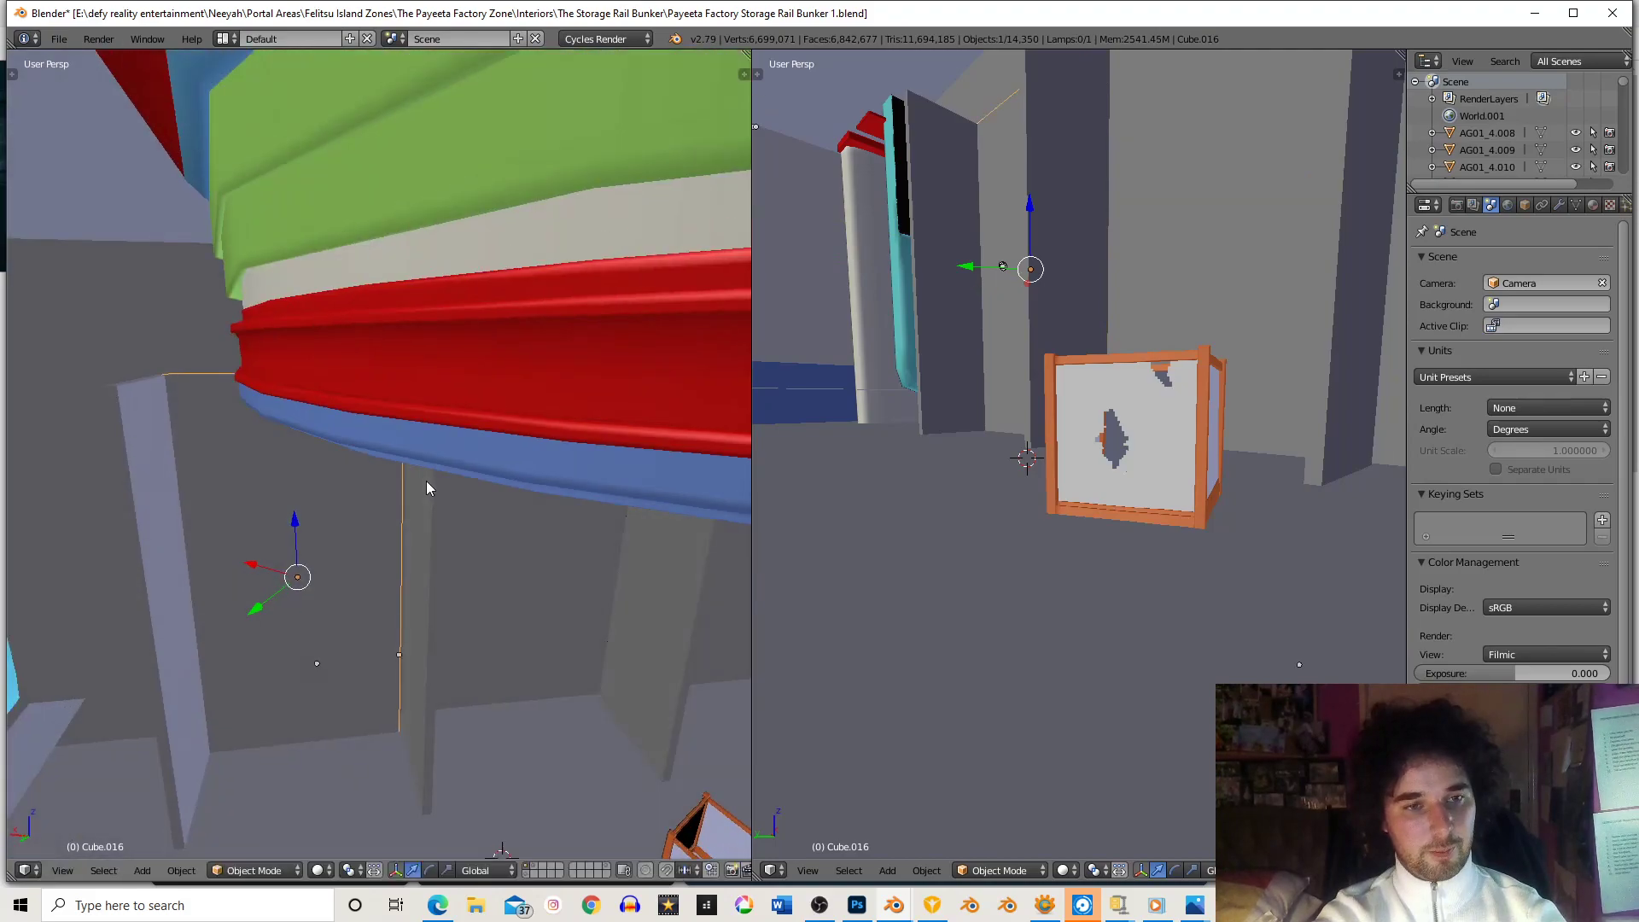
key(shift+d)
key(y)
key(y)
click(644, 463)
middle_drag(556, 453, 611, 448)
key(s)
key(Escape)
key(s)
key(y)
key(Escape)
- Nudge the copied panel along its local Y axis so it fits between the middle and rear slabs
key(g)
key(x)
key(x)
key(y)
key(y)
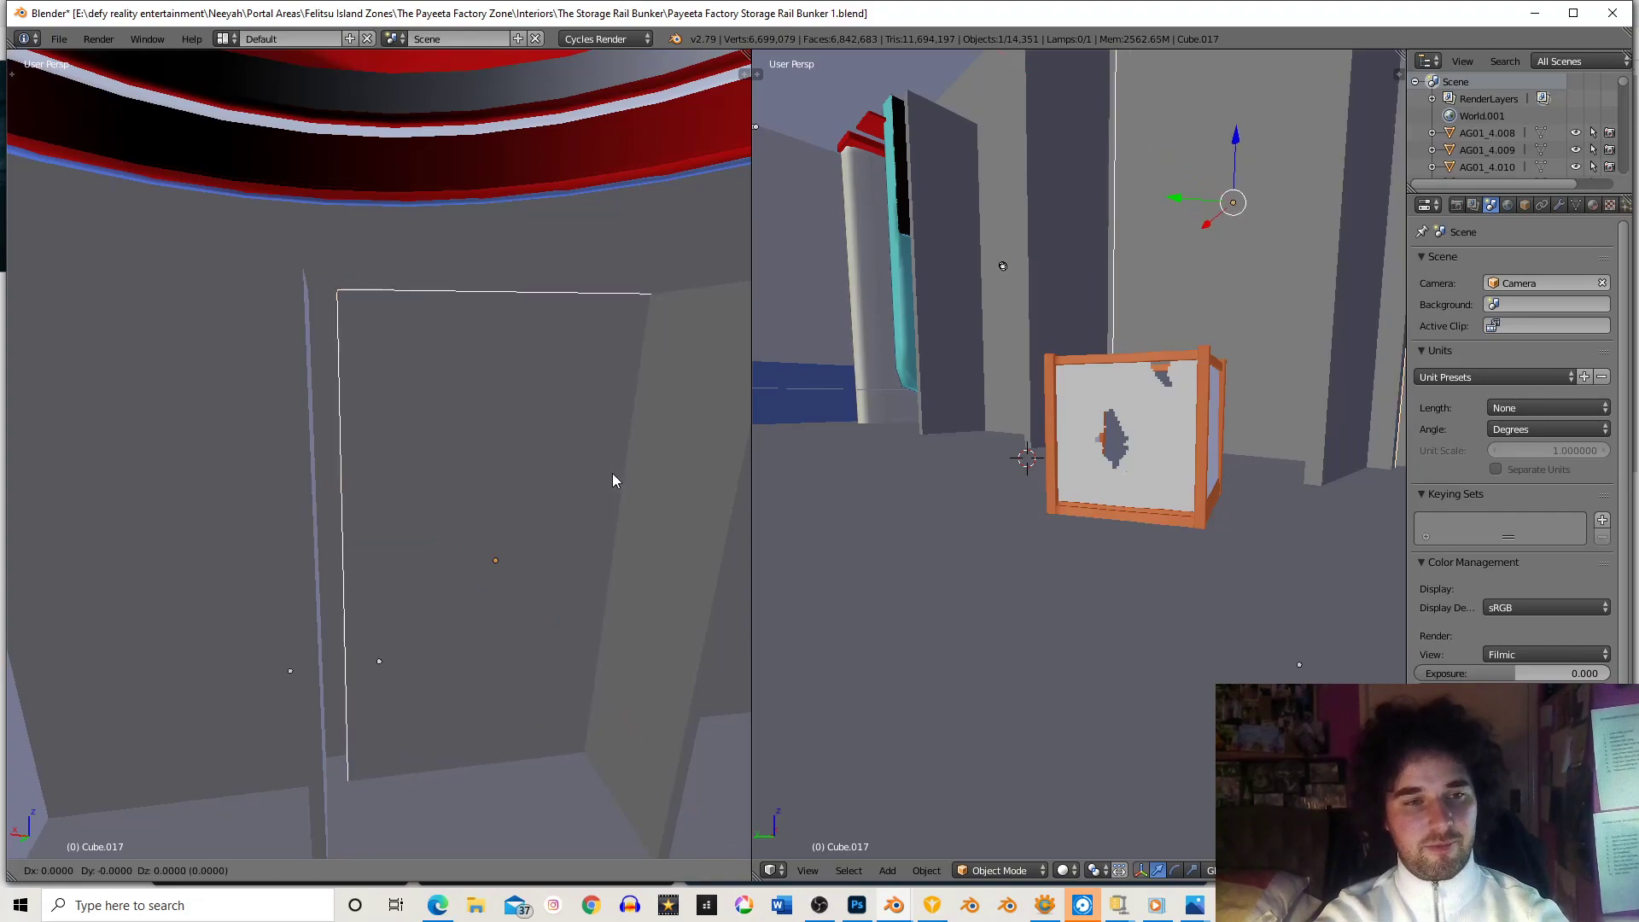
click(609, 479)
- Duplicate the ceiling block and shrink the copy to about 0.09 along its local X axis to form a narrow beam
middle_drag(609, 479, 351, 410)
scroll(450, 474, down, 2)
scroll(449, 474, down, 2)
scroll(498, 470, down, 2)
scroll(367, 436, down, 2)
scroll(341, 433, down, 1)
scroll(341, 433, down, 1)
scroll(340, 430, up, 1)
scroll(340, 431, up, 1)
middle_drag(502, 178, 445, 223)
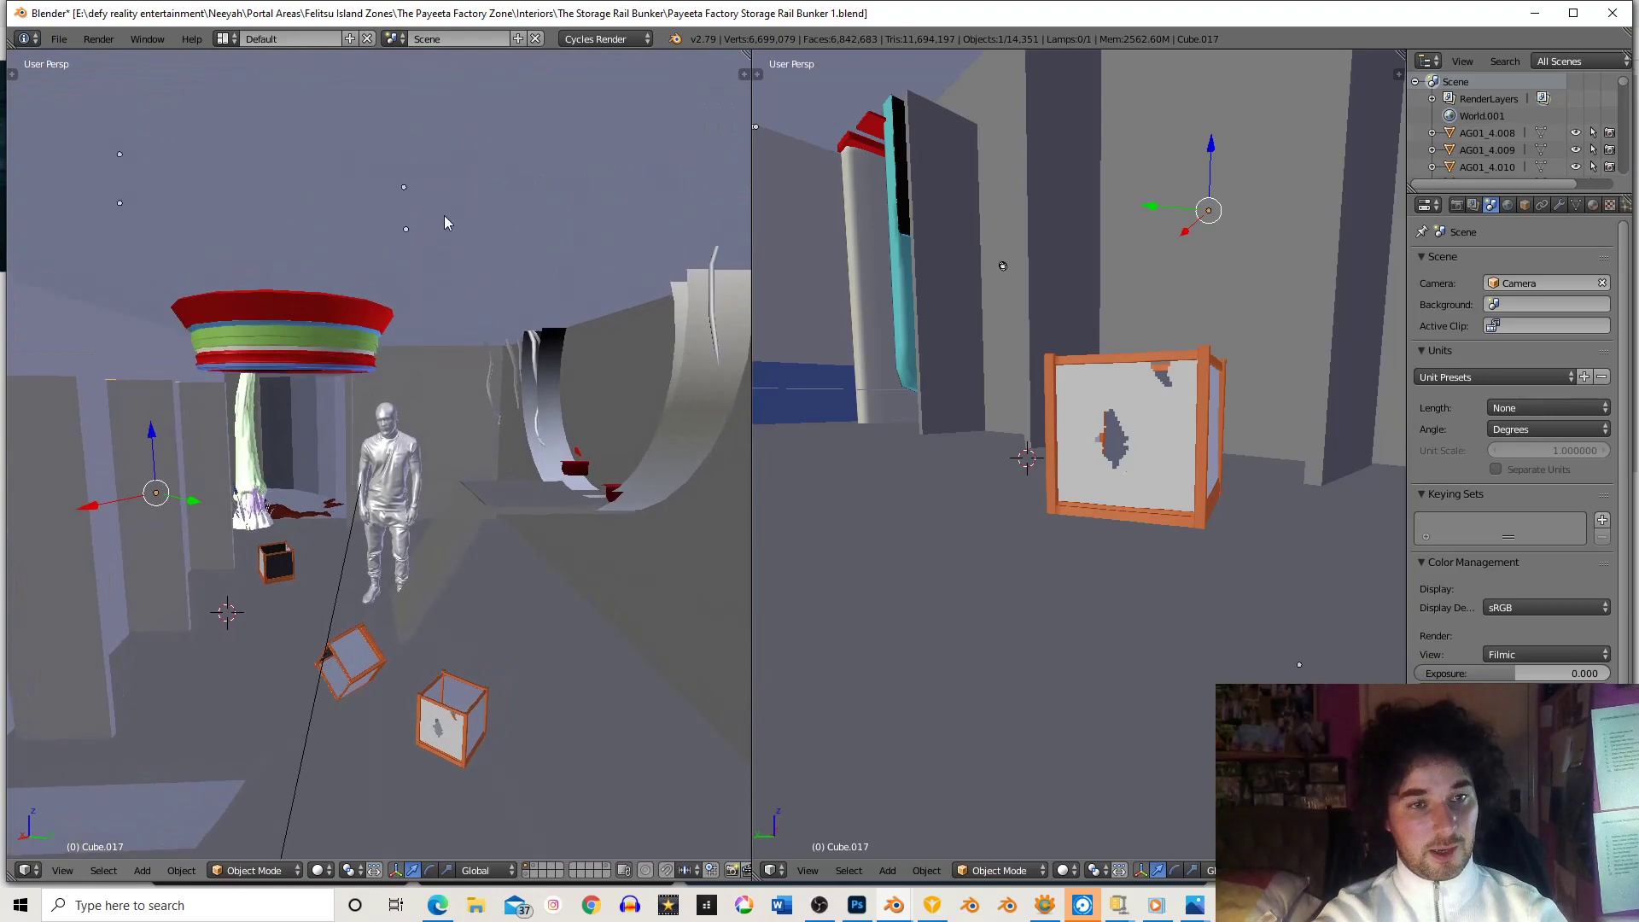
right_click(523, 268)
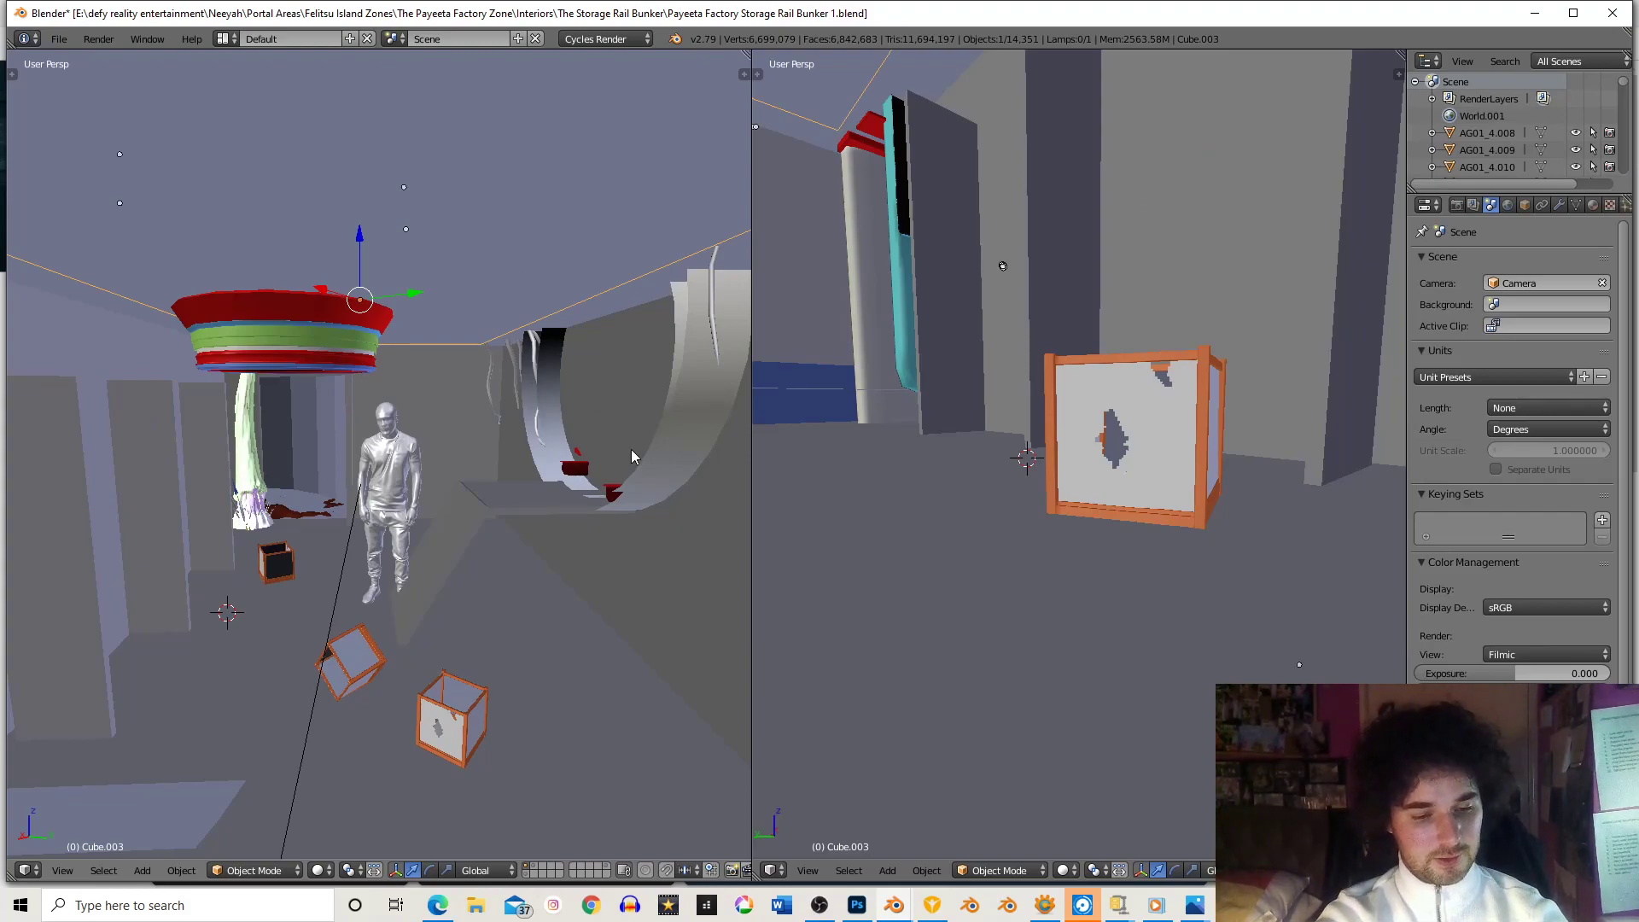
key(shift+d)
key(s)
key(x)
key(x)
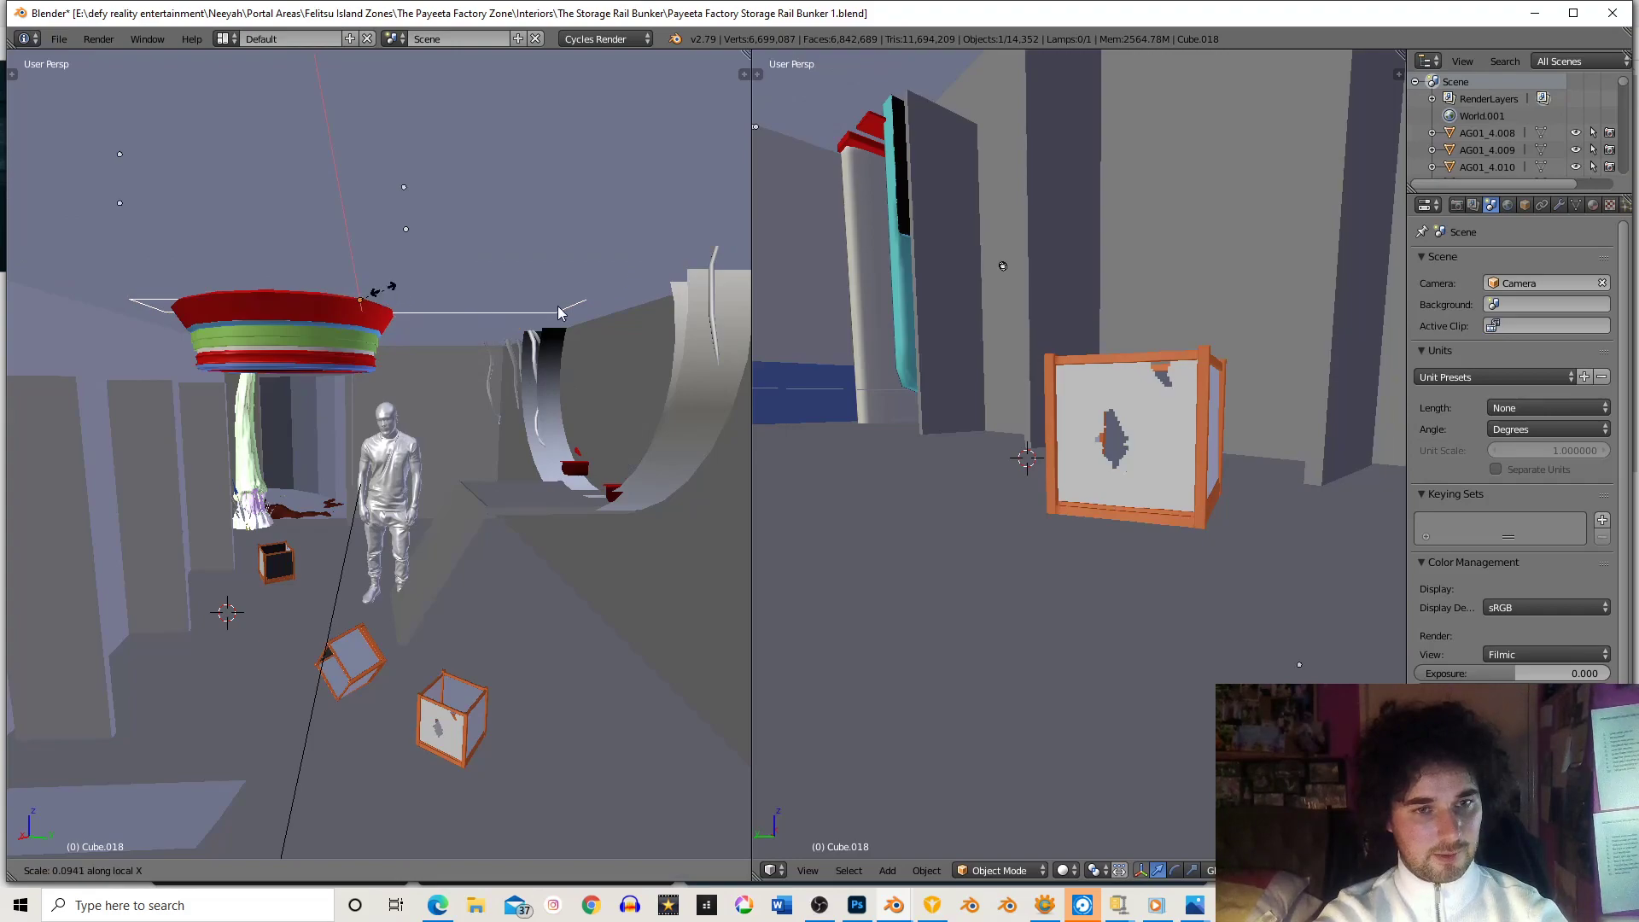
click(560, 313)
- Move the beam about 19 along its local X axis and lower it about 0.8 along Z below the ceiling
key(g)
key(x)
key(x)
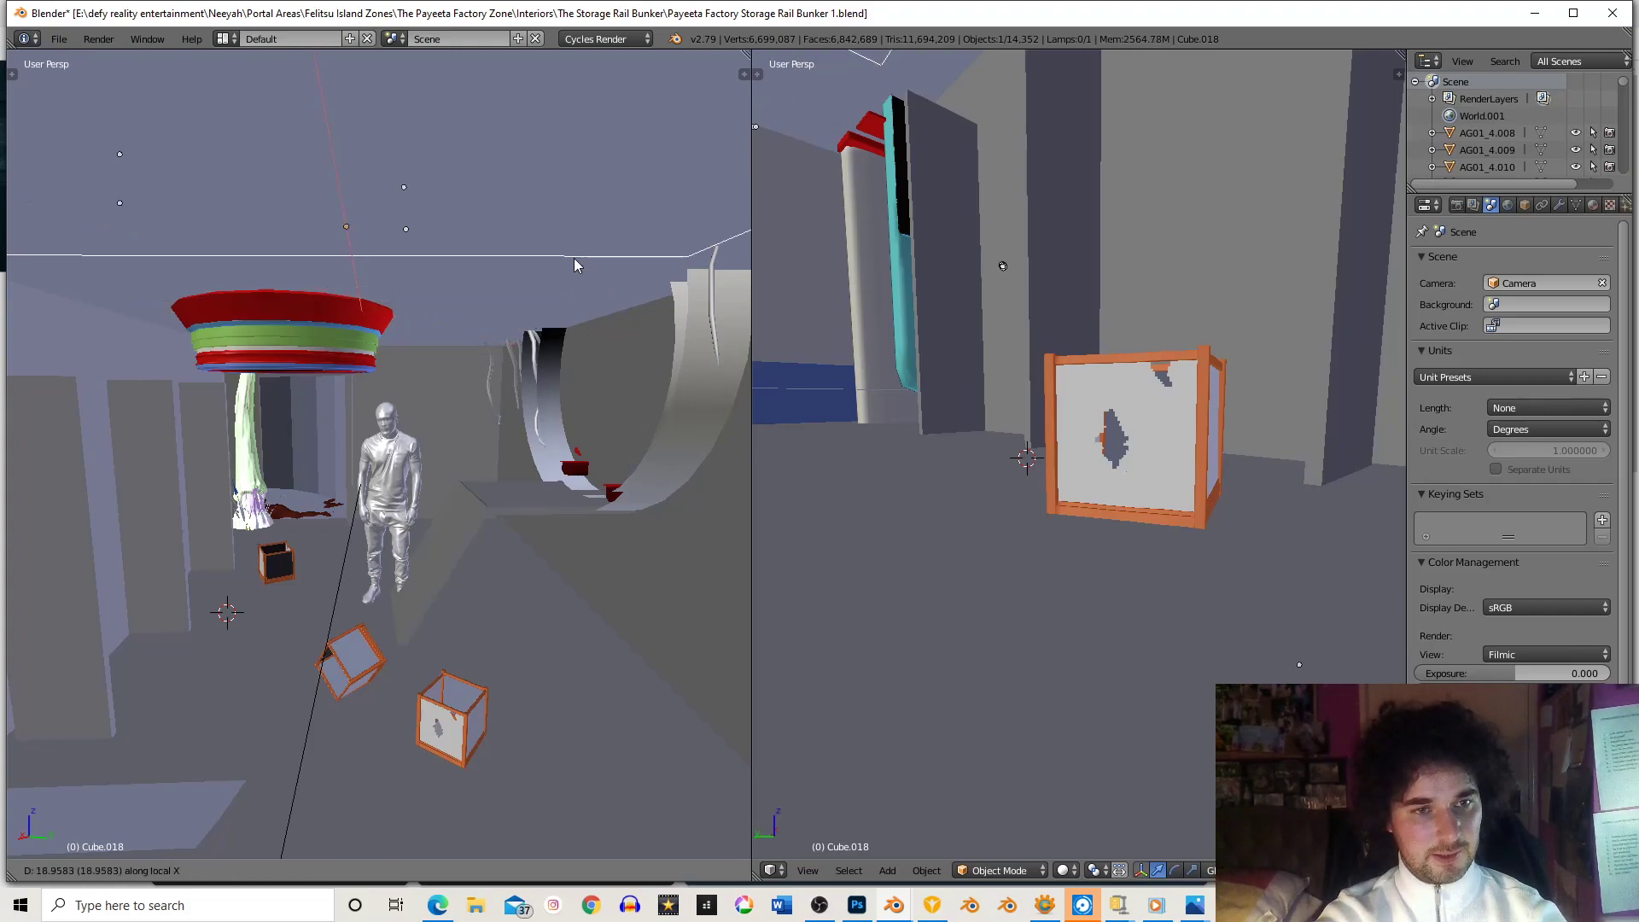
key(z)
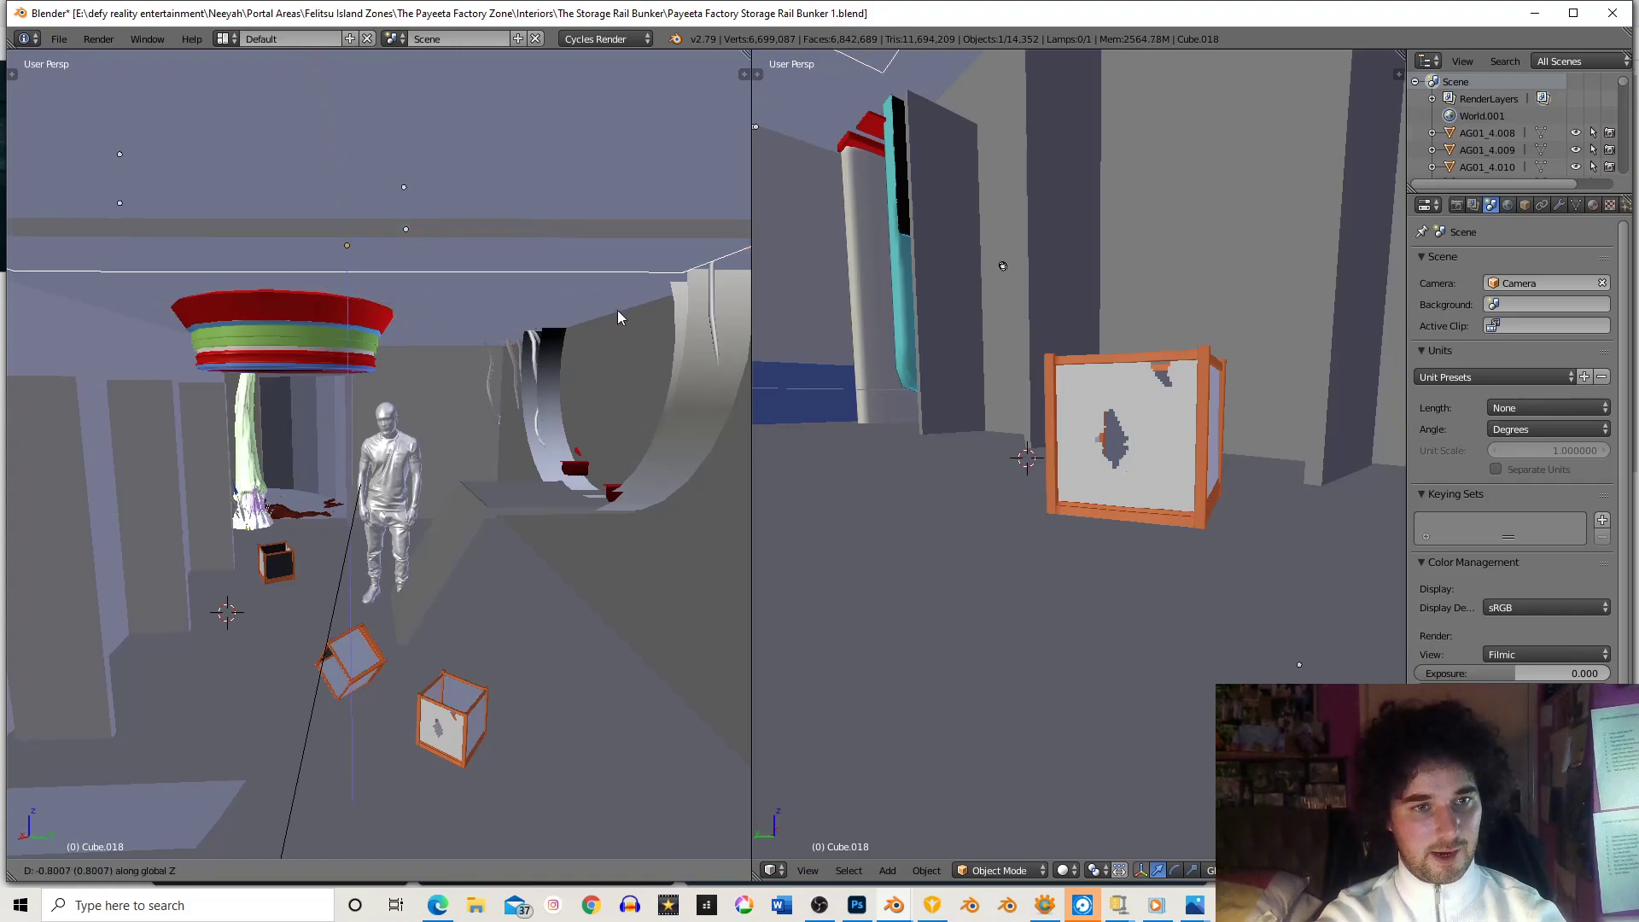
click(613, 307)
key(s)
click(628, 321)
key(s)
key(z)
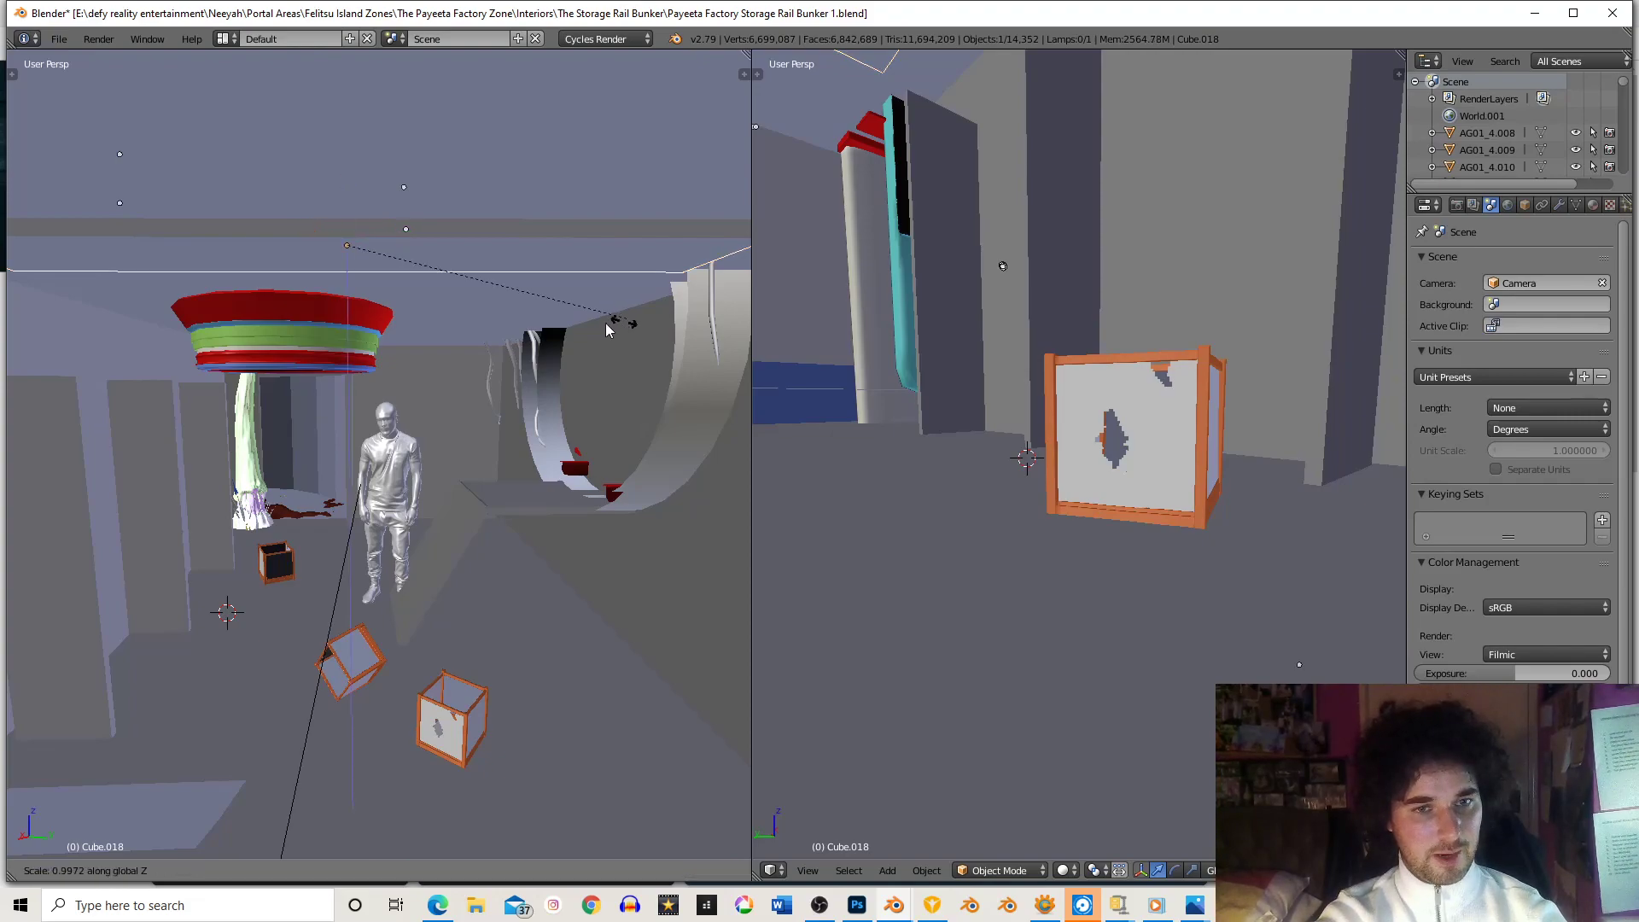
key(y)
key(y)
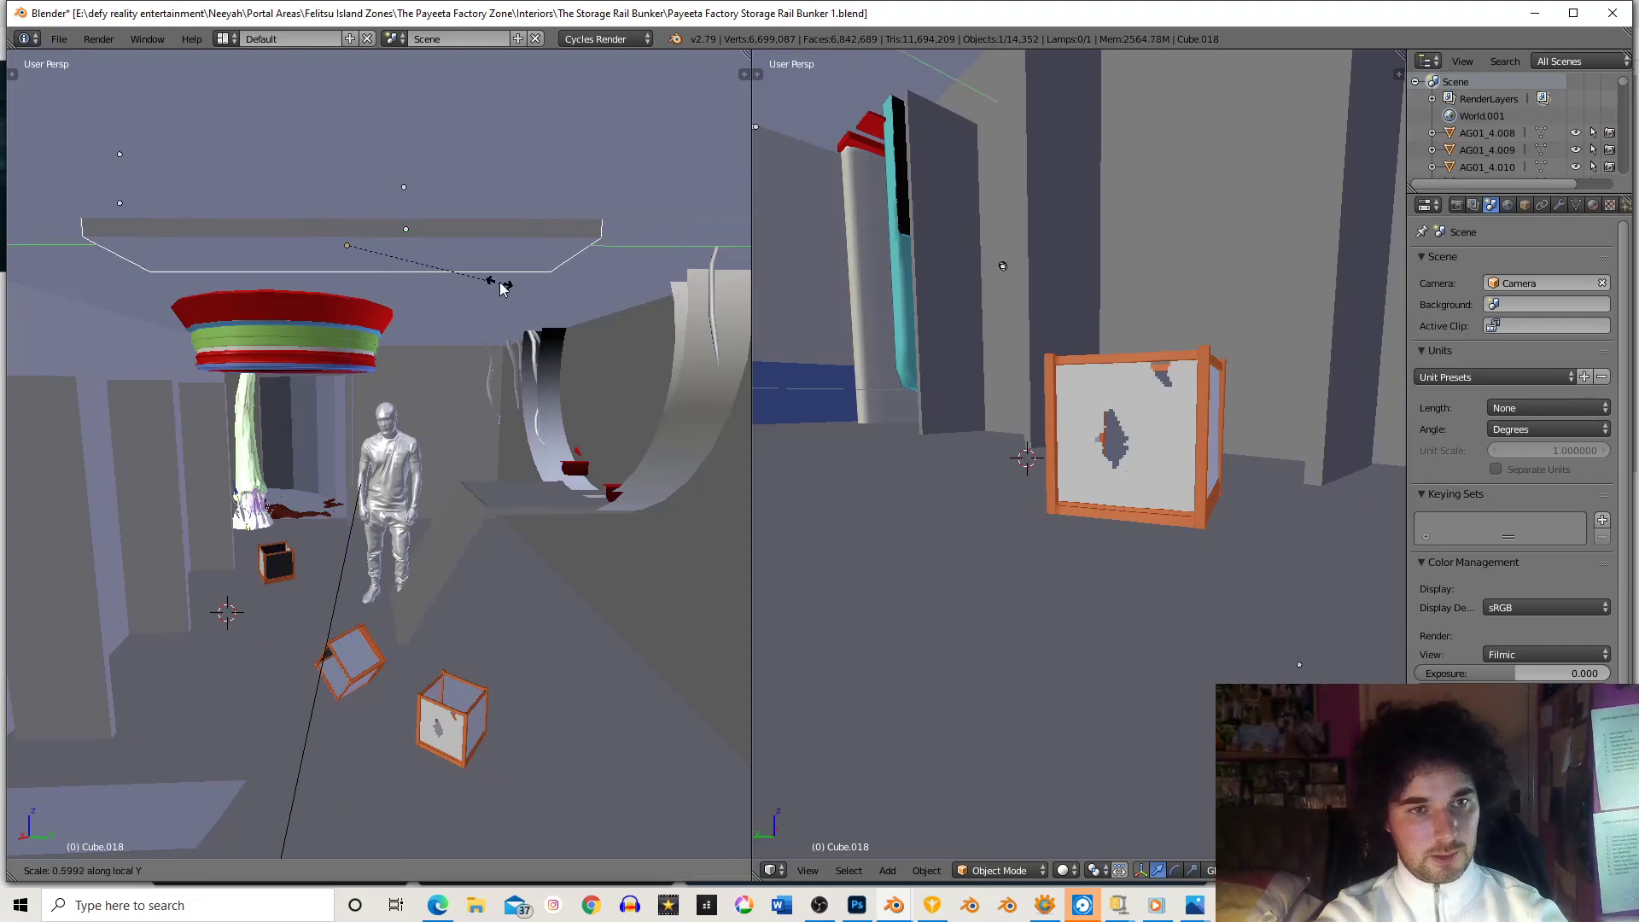
right_click(631, 343)
key(x)
right_click(632, 344)
- Rescale the ceiling beam and stretch its length along the local Y axis across the room
key(s)
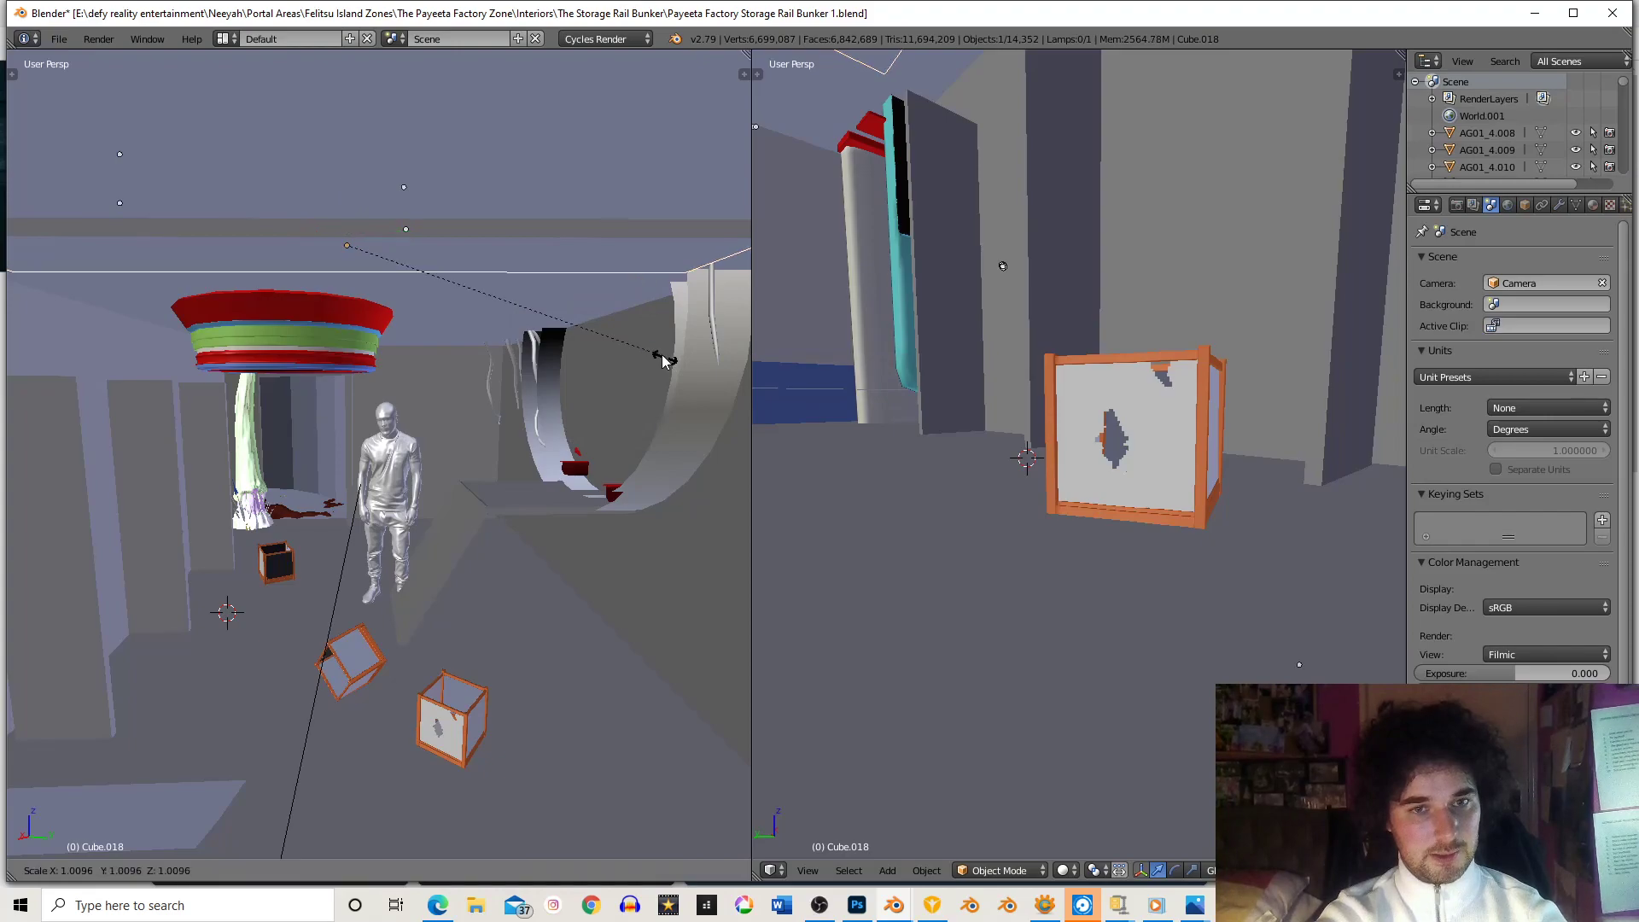
click(596, 346)
mouse_move(596, 347)
middle_down()
mouse_move(594, 328)
mouse_move(606, 348)
middle_up()
key(s)
key(y)
key(y)
right_click(656, 351)
key(s)
key(y)
key(y)
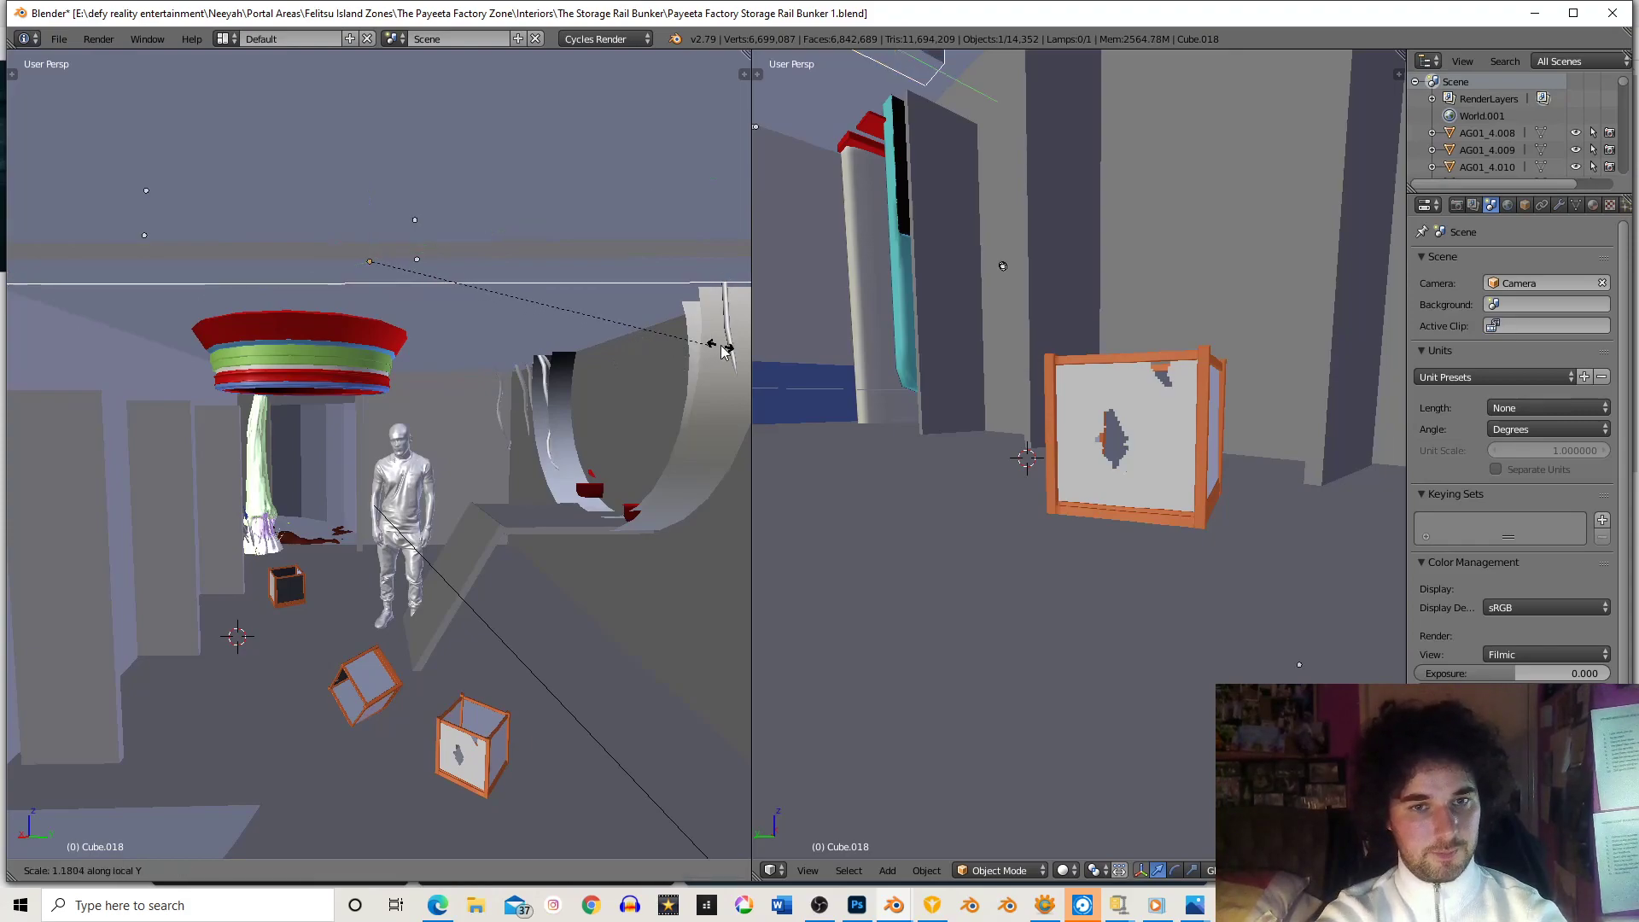
click(668, 328)
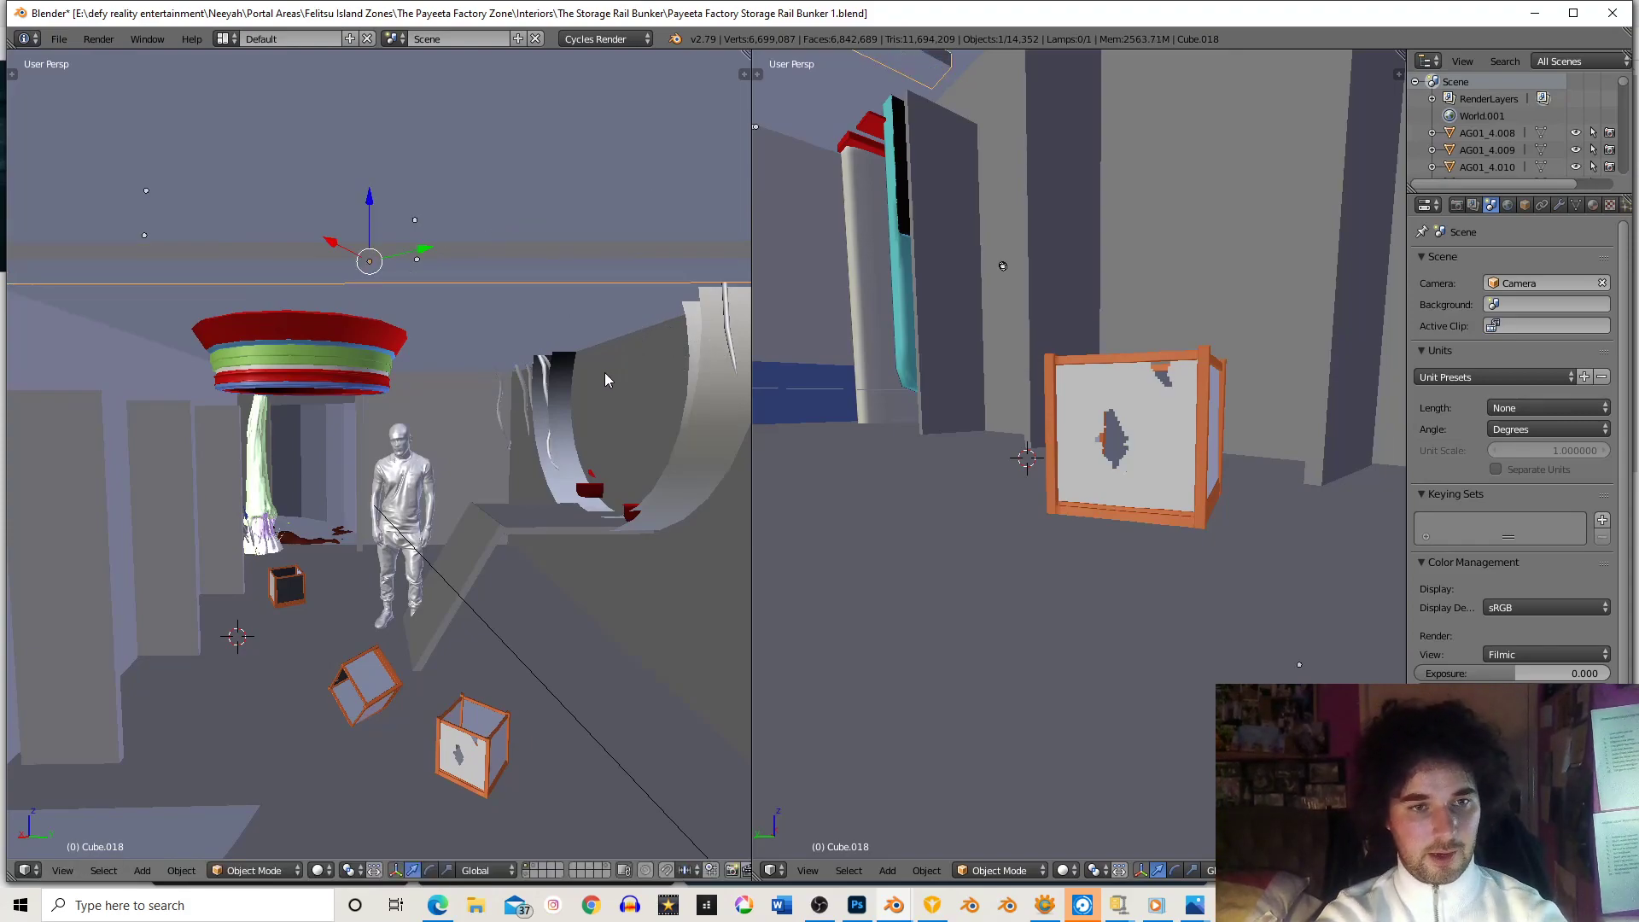
- Duplicate the ceiling beam and slide the copy along its local X axis to the far part of the ceiling
key(shift+d)
key(y)
key(y)
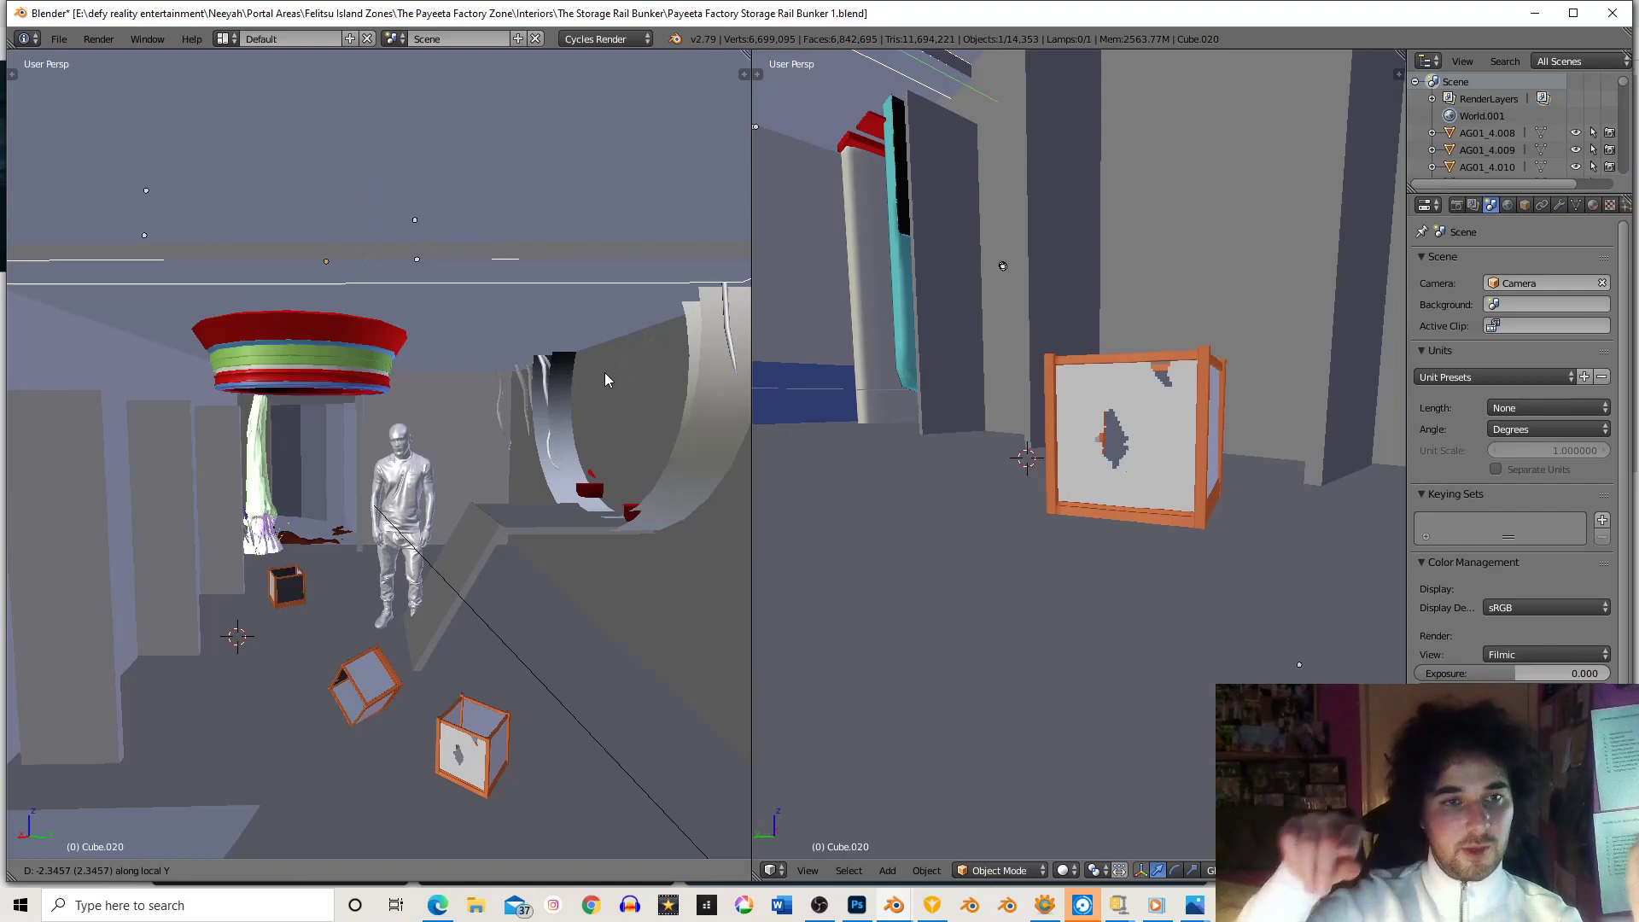
click(596, 375)
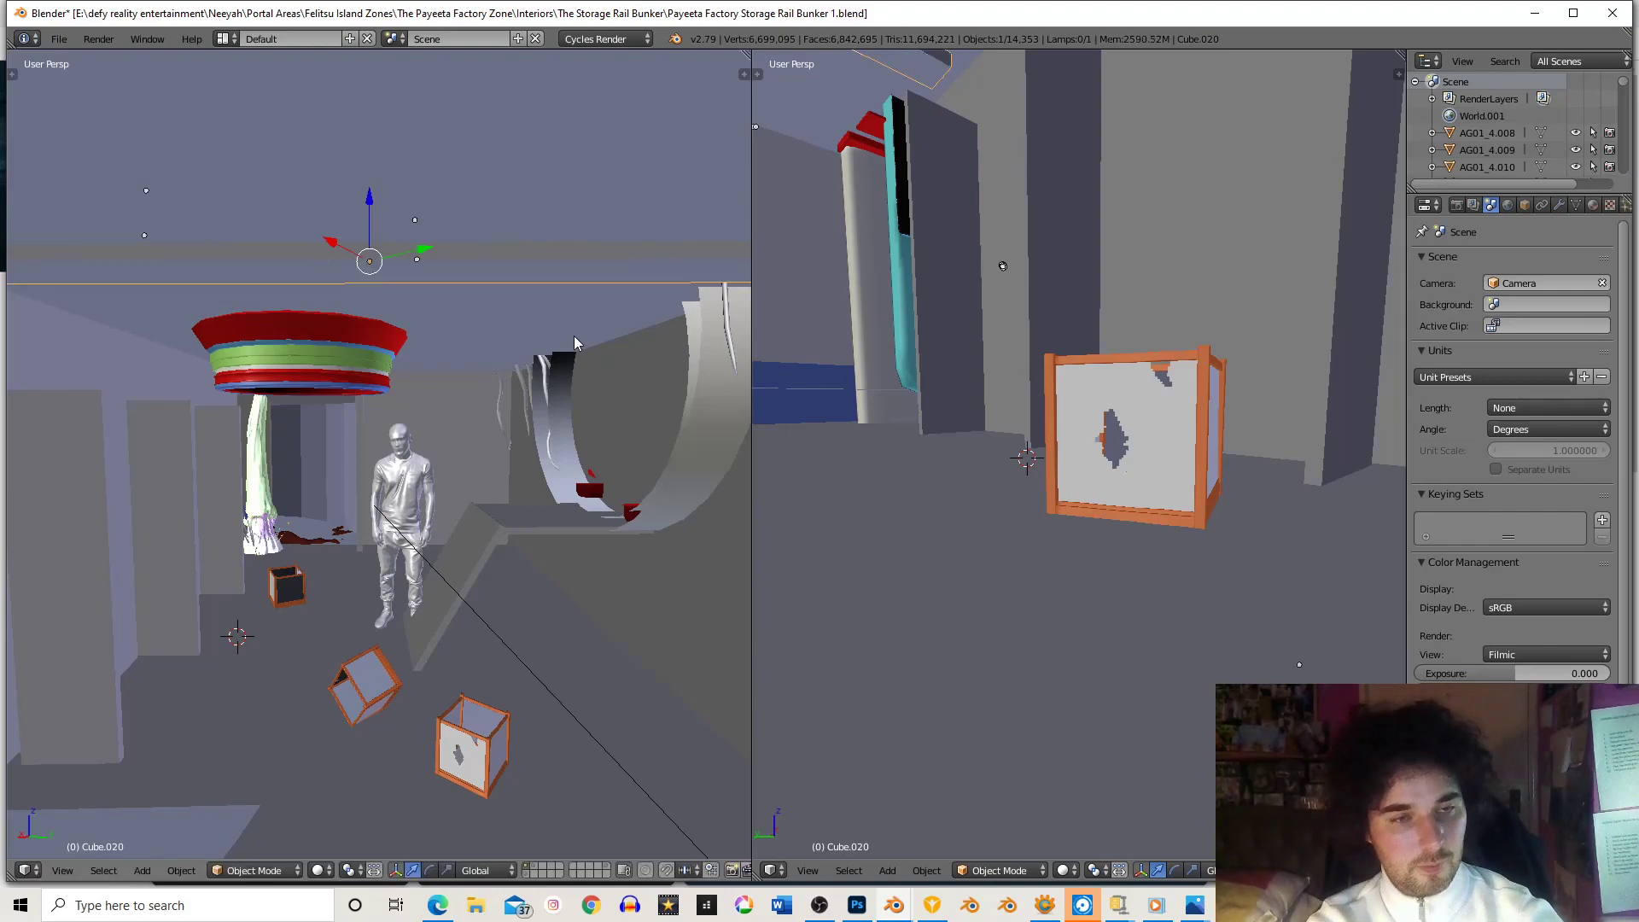
key(g)
key(x)
key(x)
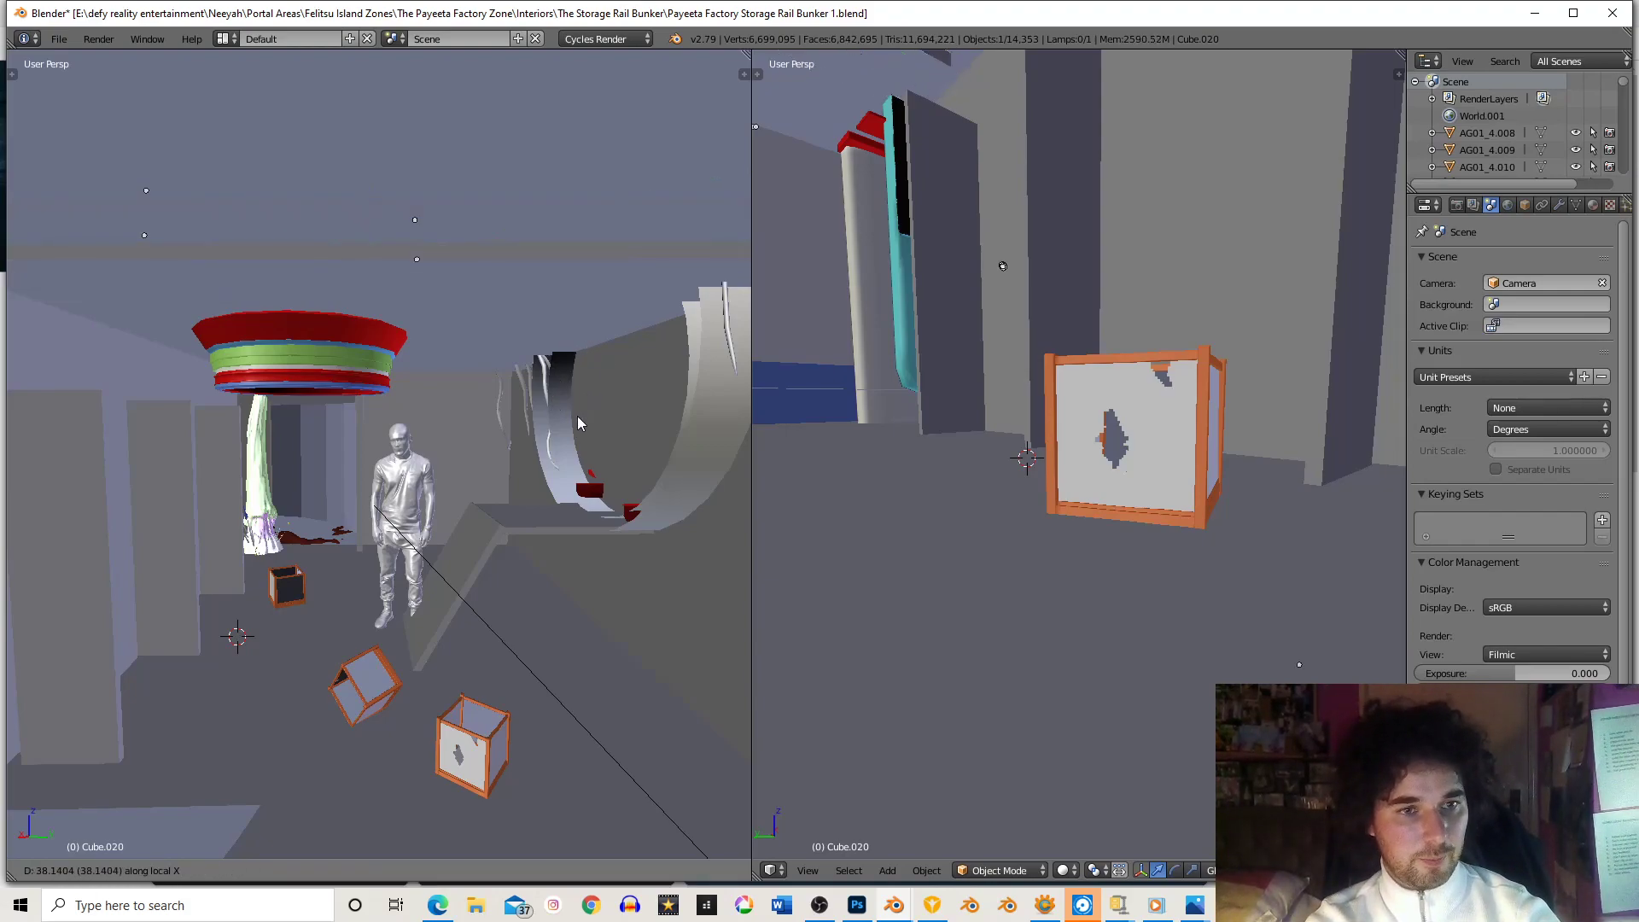
right_click(598, 357)
key(g)
key(x)
key(x)
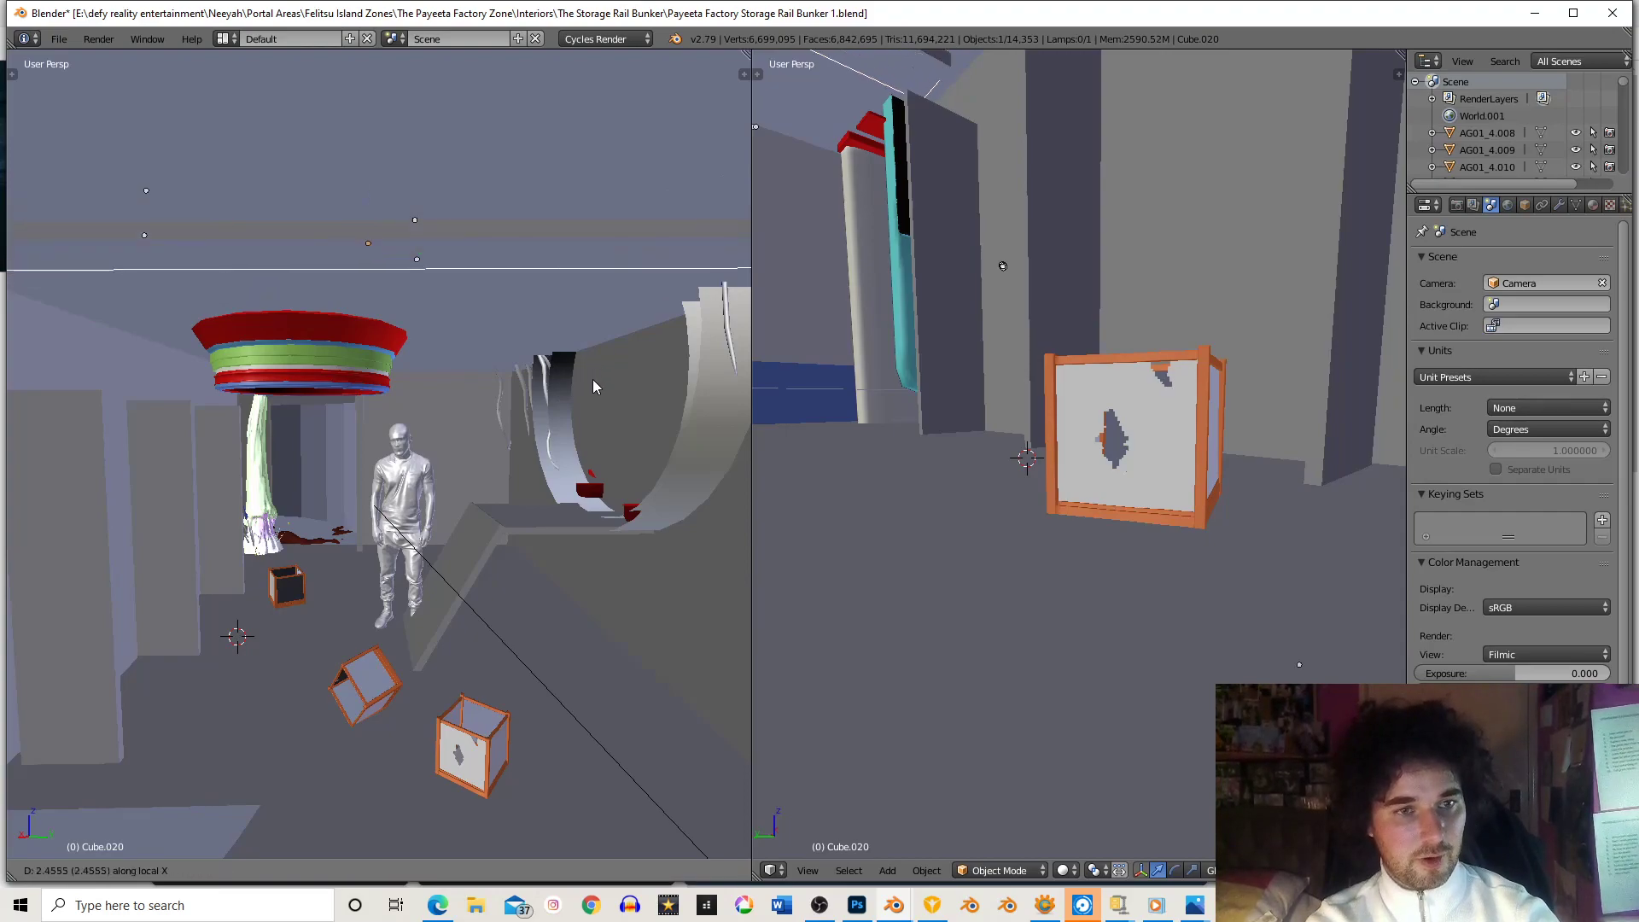
right_click(627, 313)
- Stretch the far beam to about 1.19 along its local Y axis
key(s)
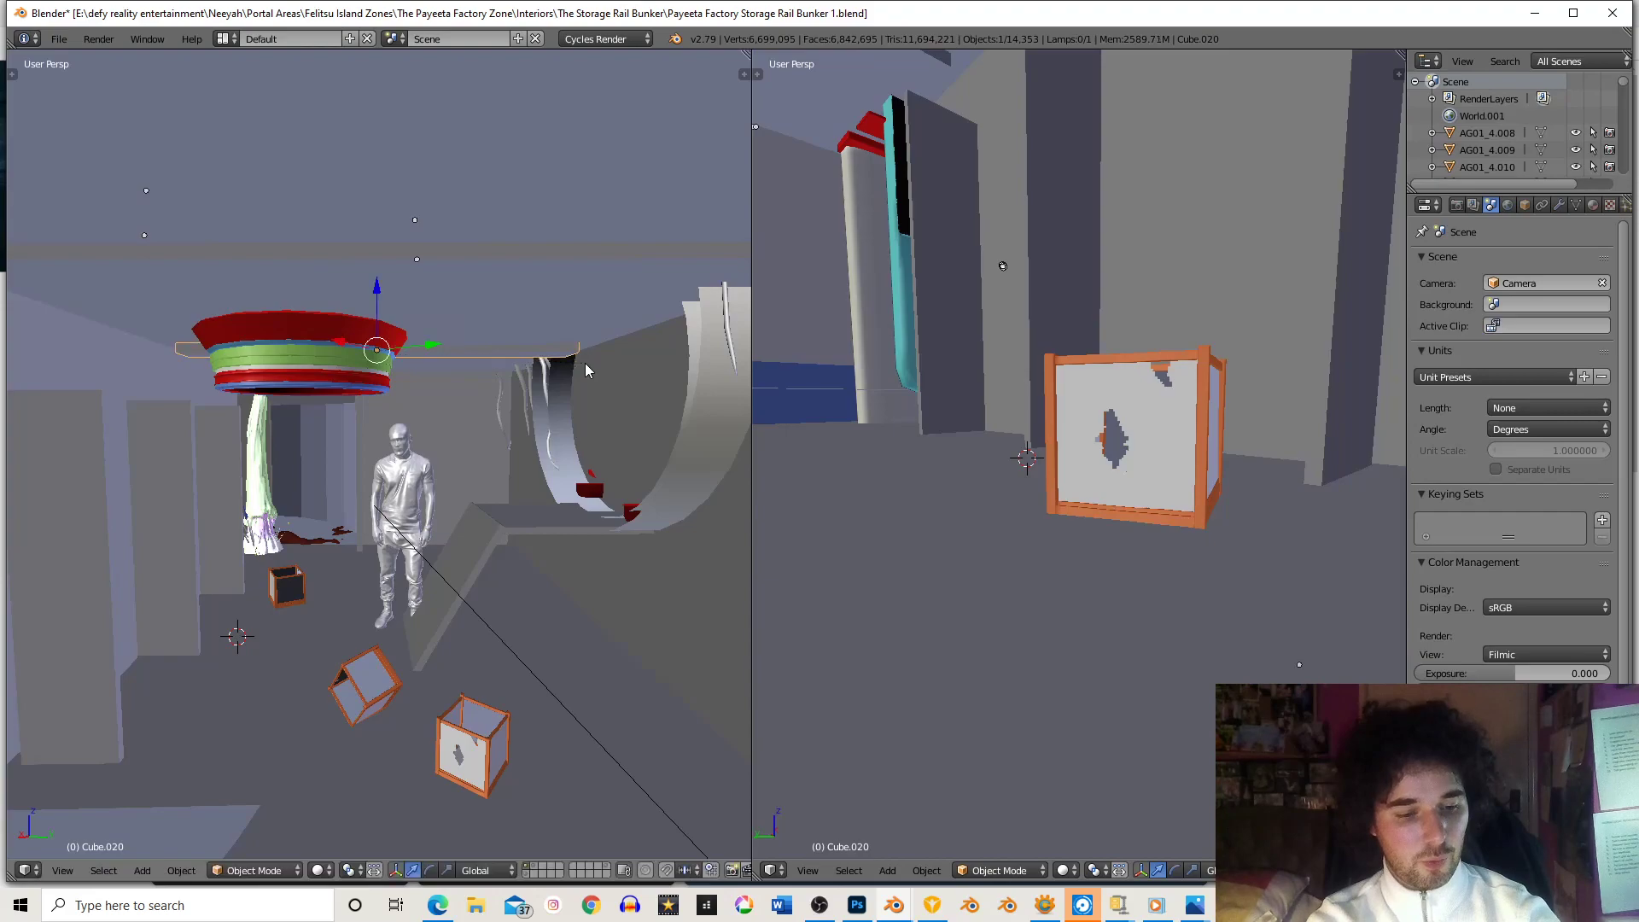
key(x)
key(y)
key(y)
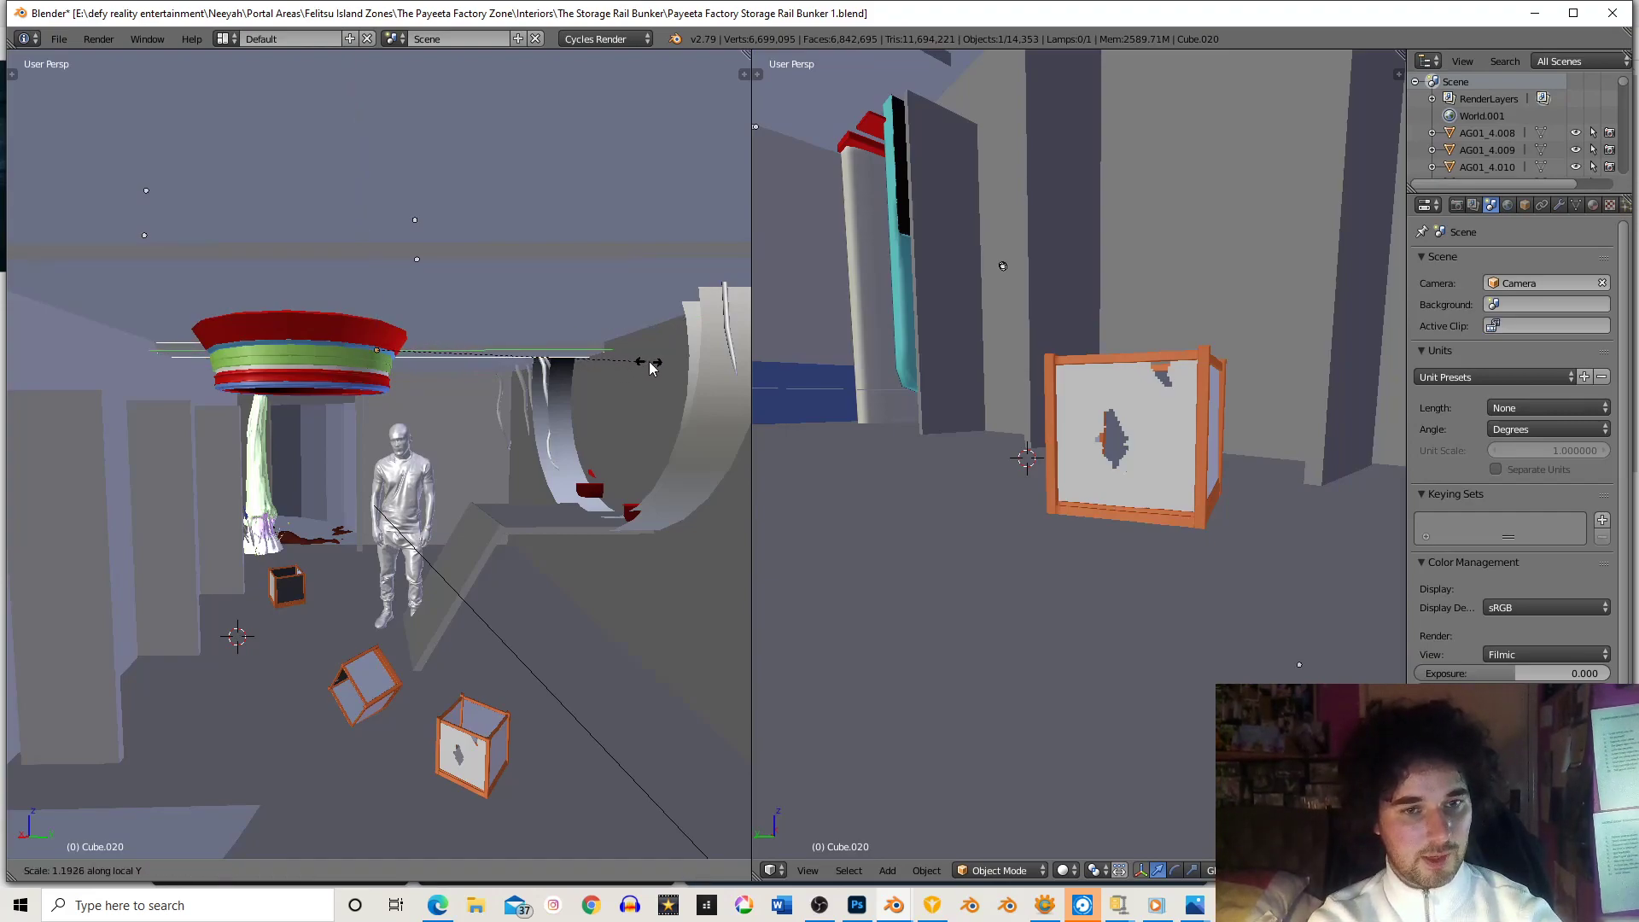
click(649, 366)
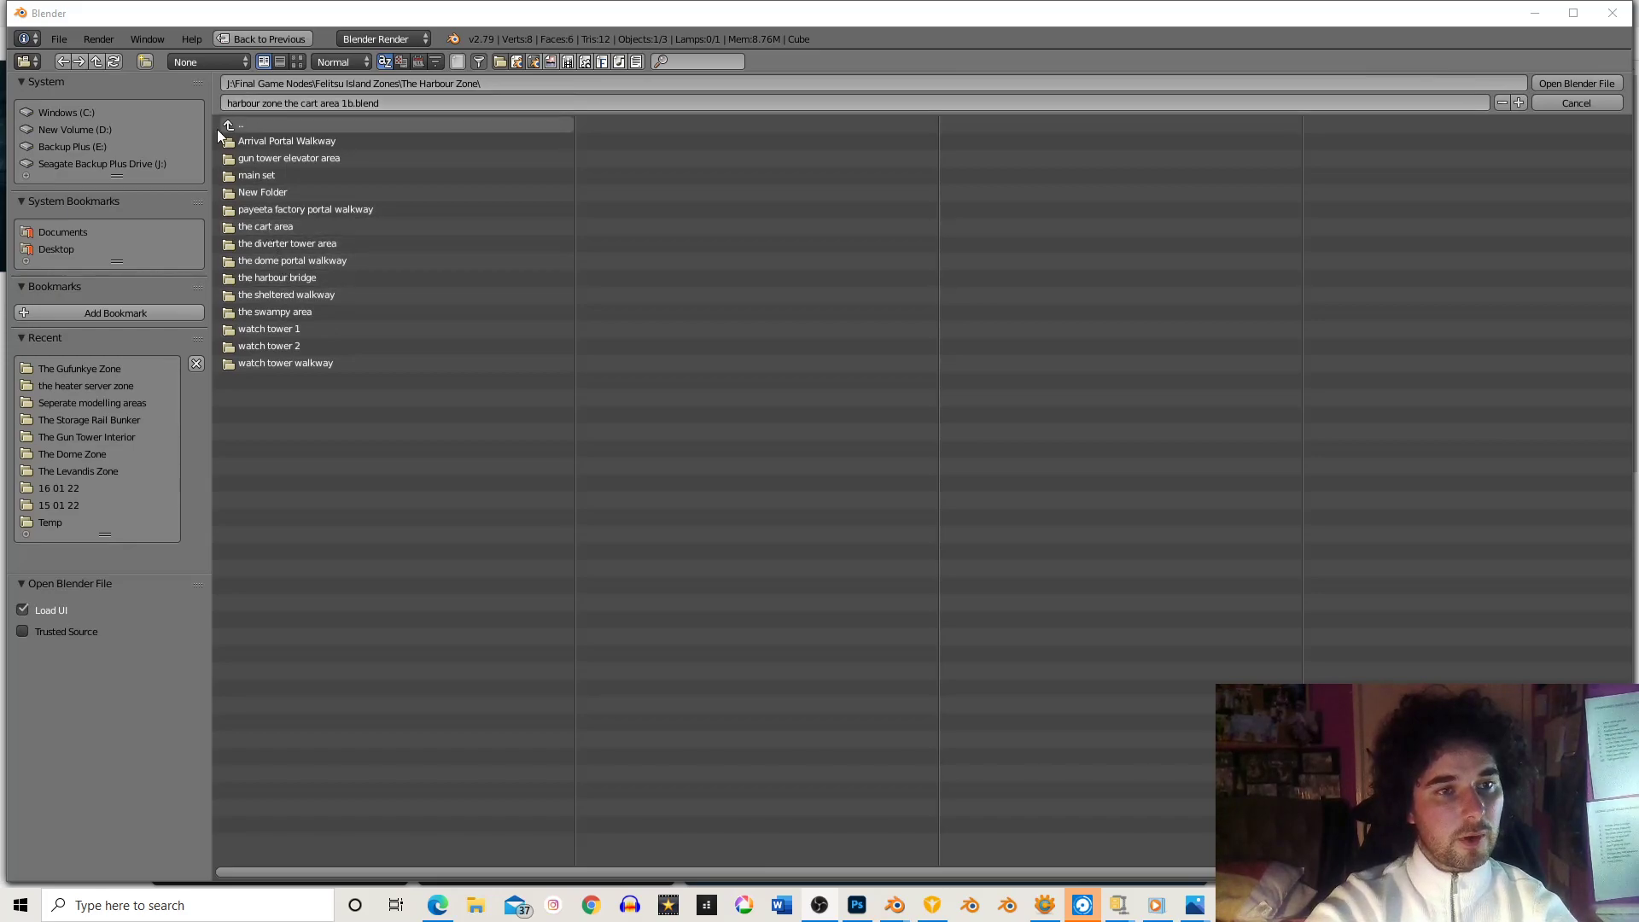
click(104, 423)
click(95, 439)
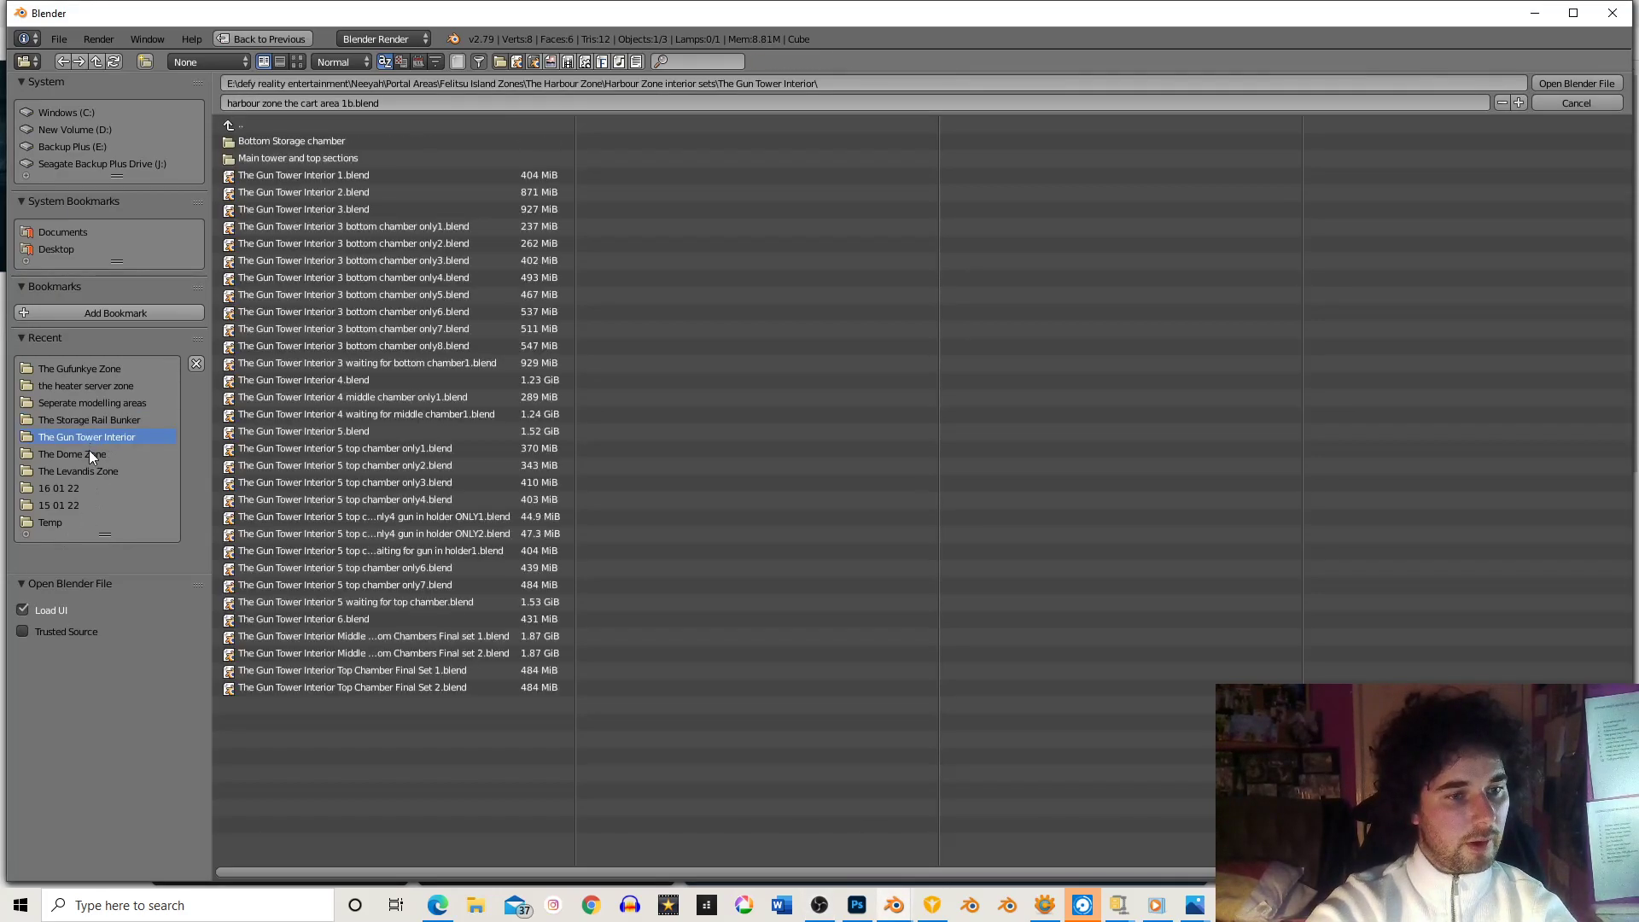
click(80, 469)
click(75, 456)
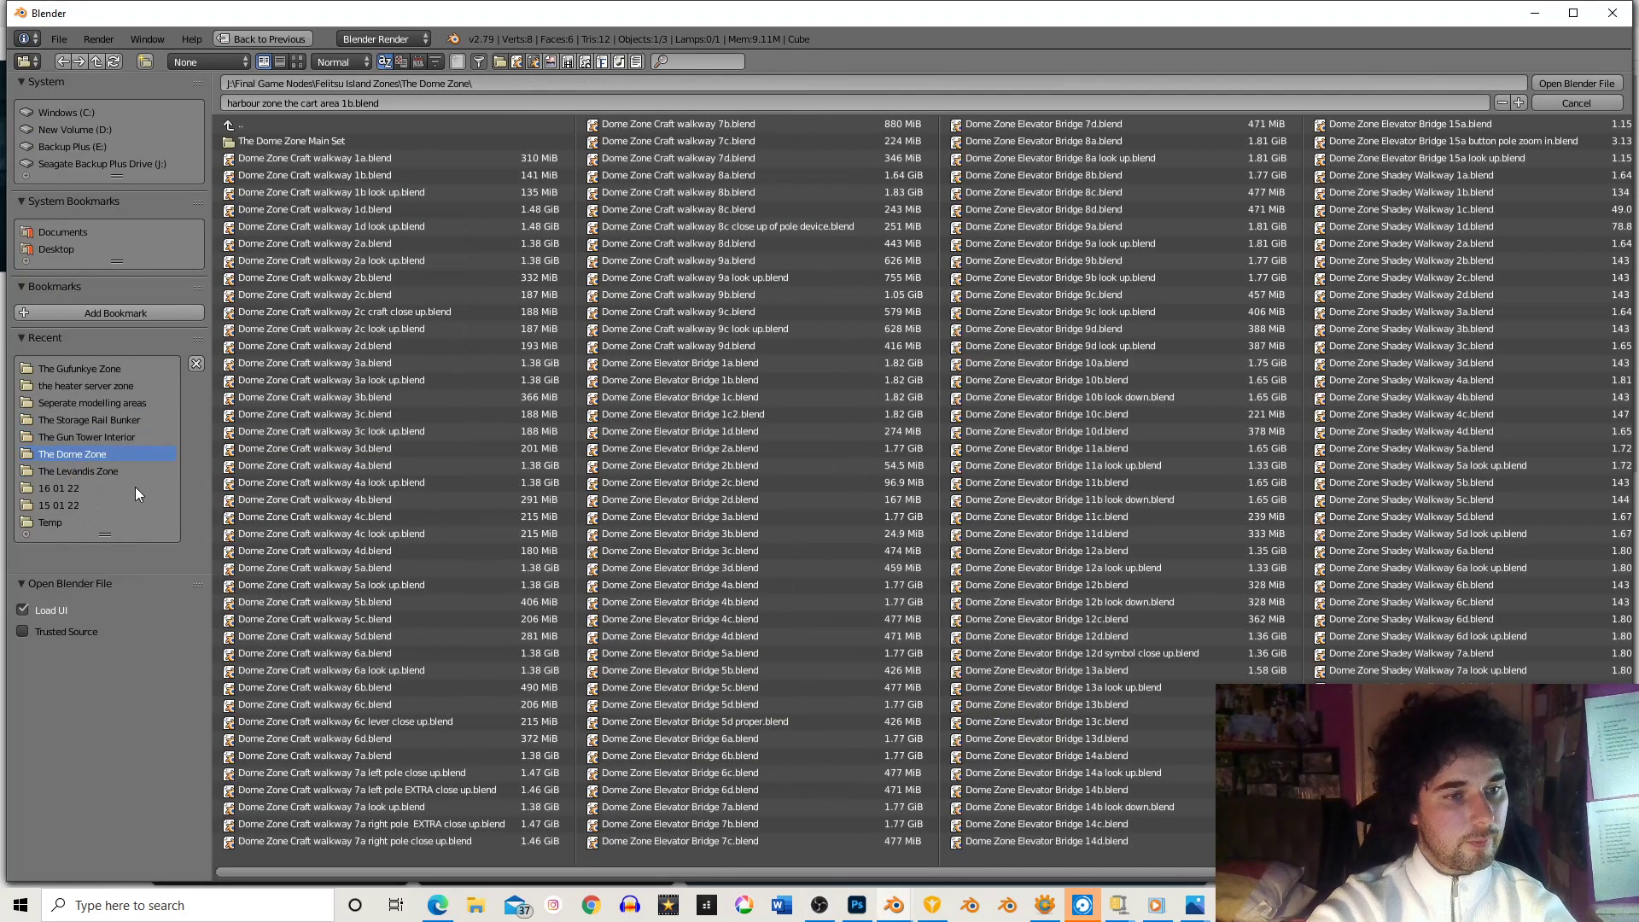
click(233, 124)
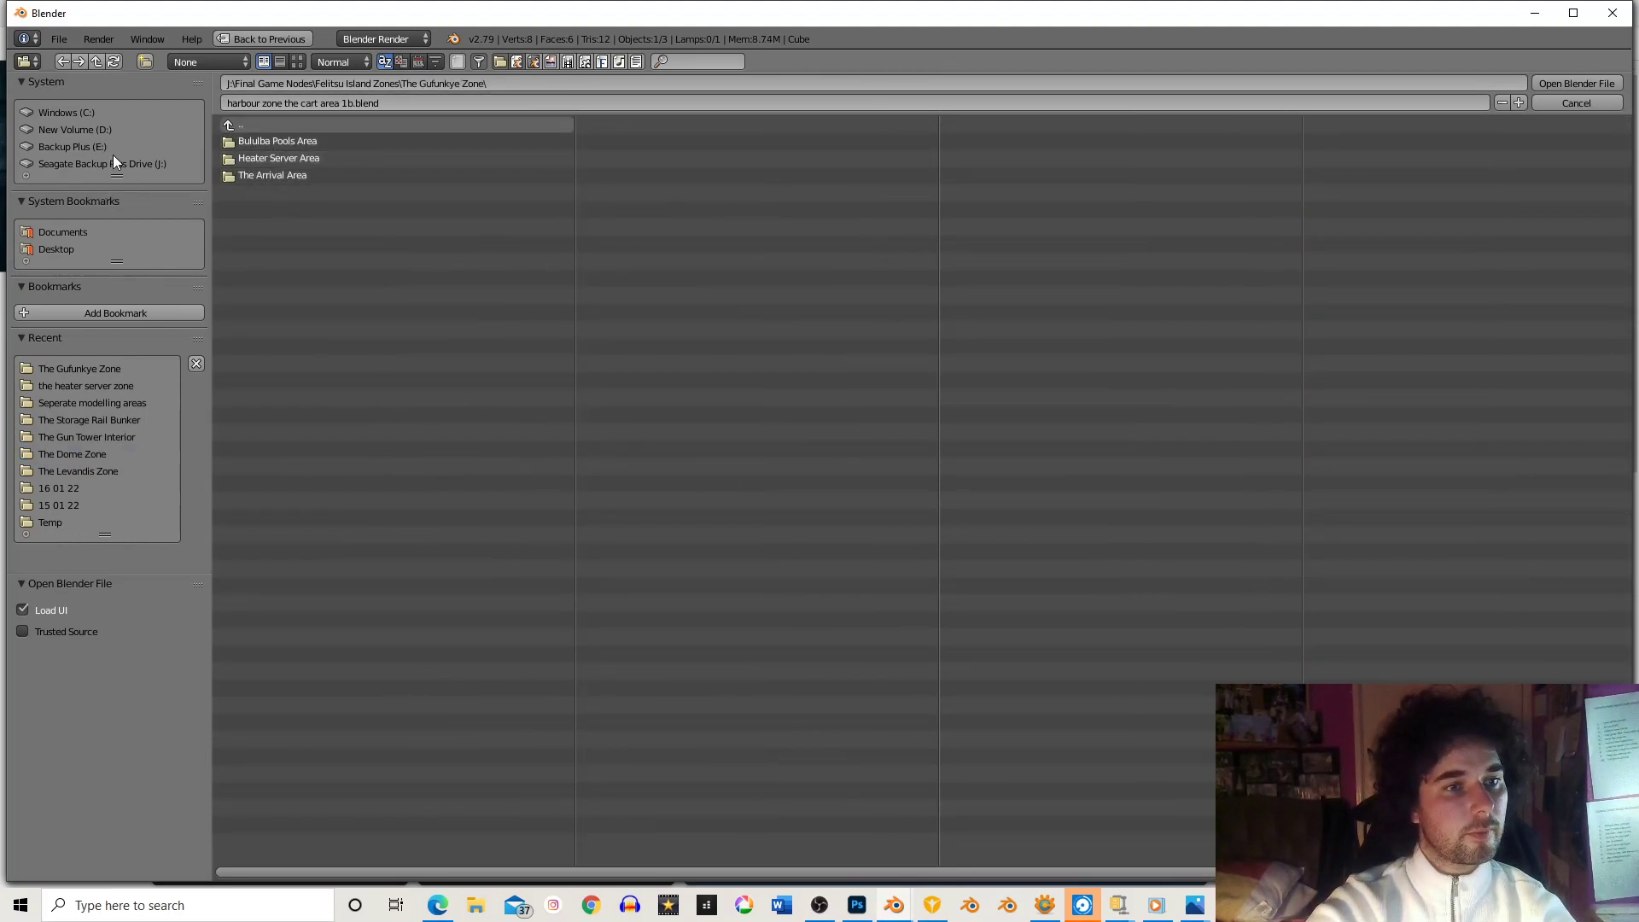
- Browse the E: drive to defy reality entertainment\Neeyah\Portal Areas\Felitsu Island Zones\The Gufunkye Zone
click(85, 147)
click(318, 395)
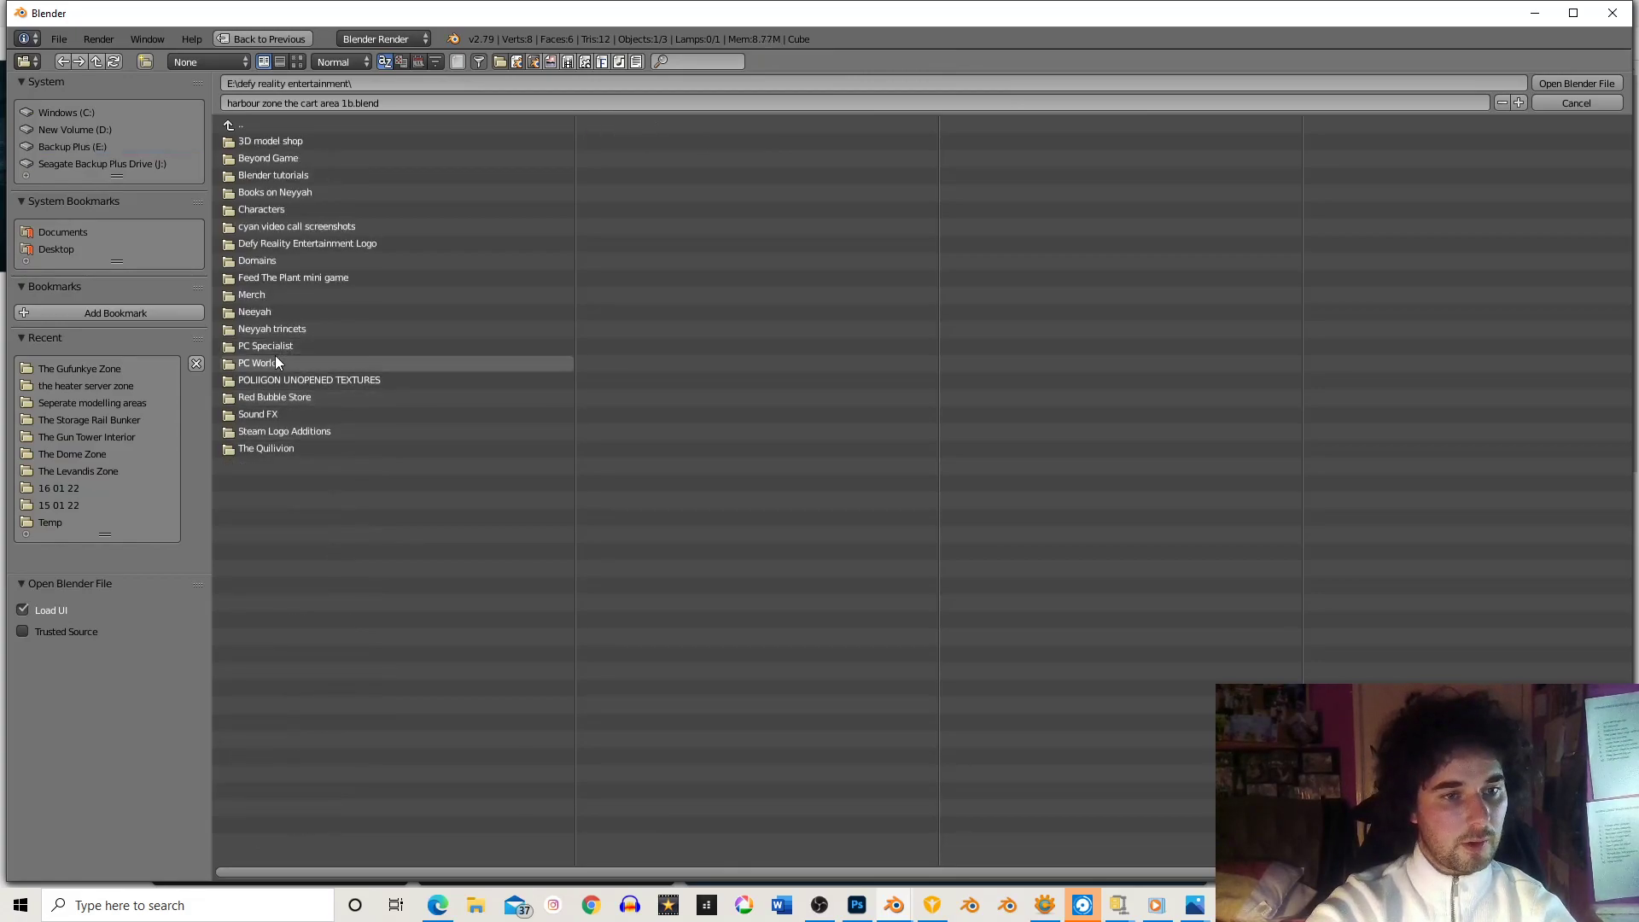
click(258, 311)
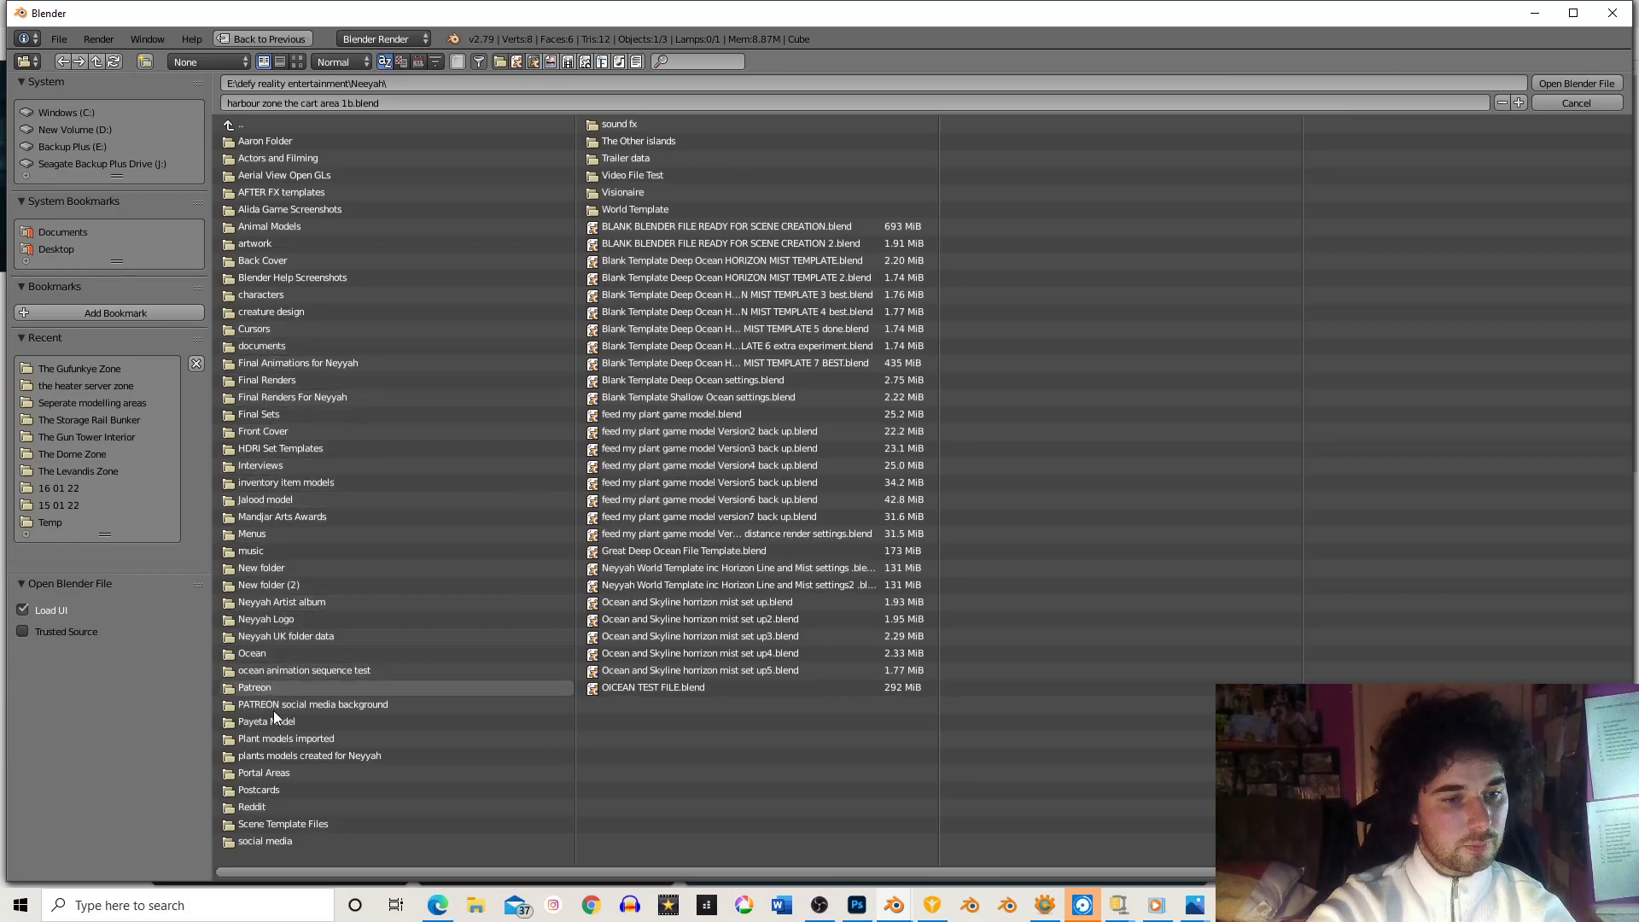
click(275, 774)
click(271, 159)
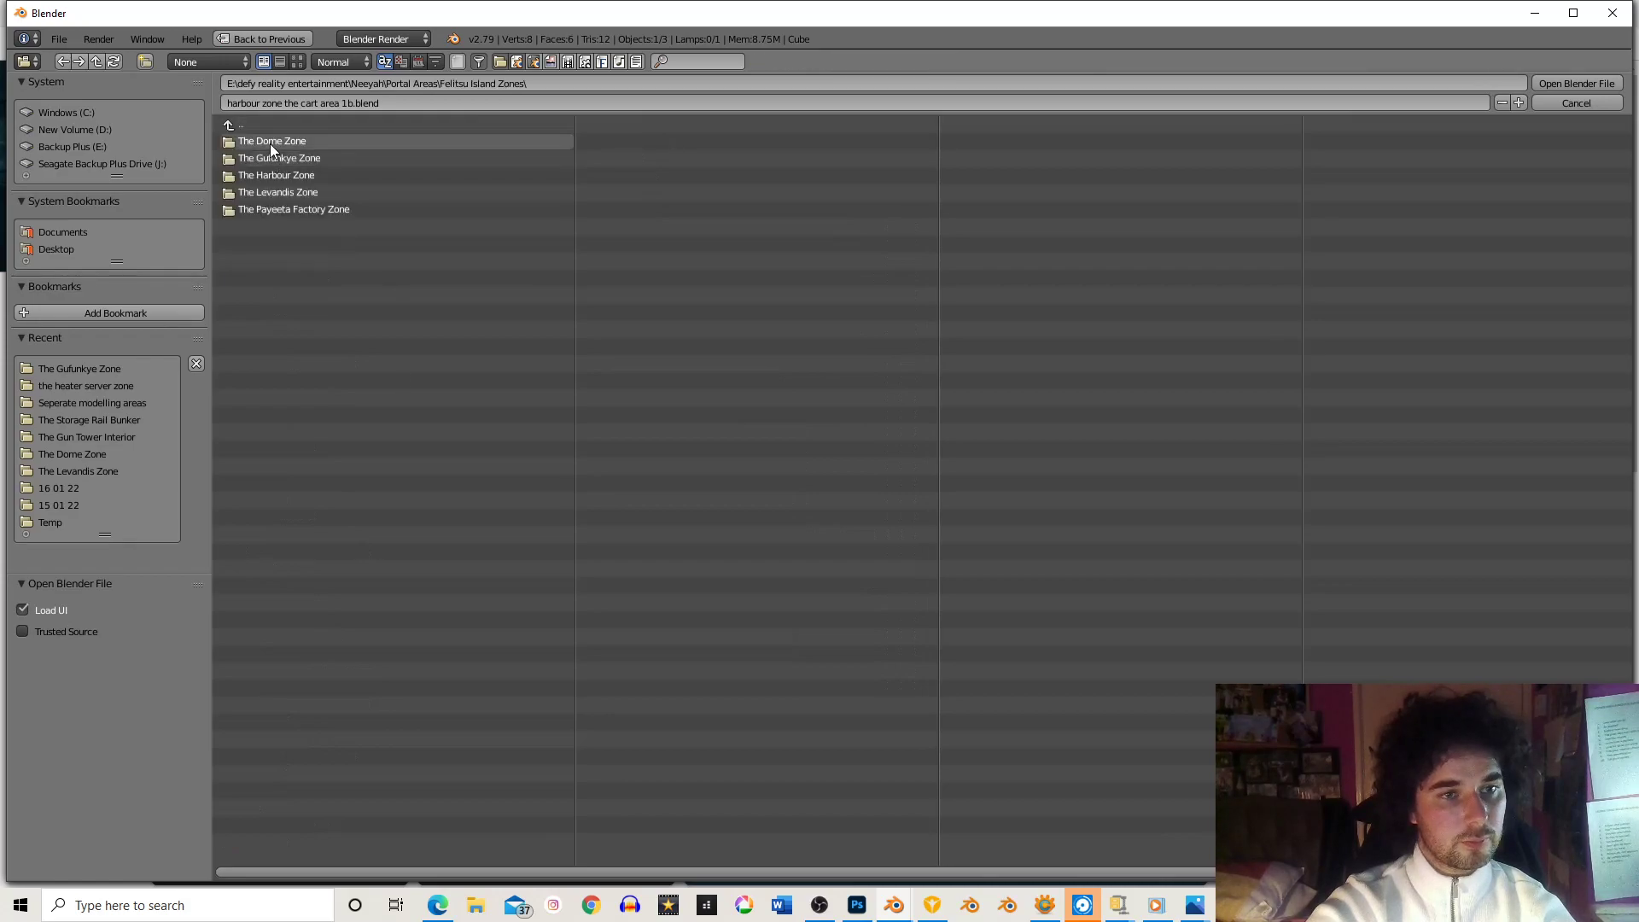
click(270, 157)
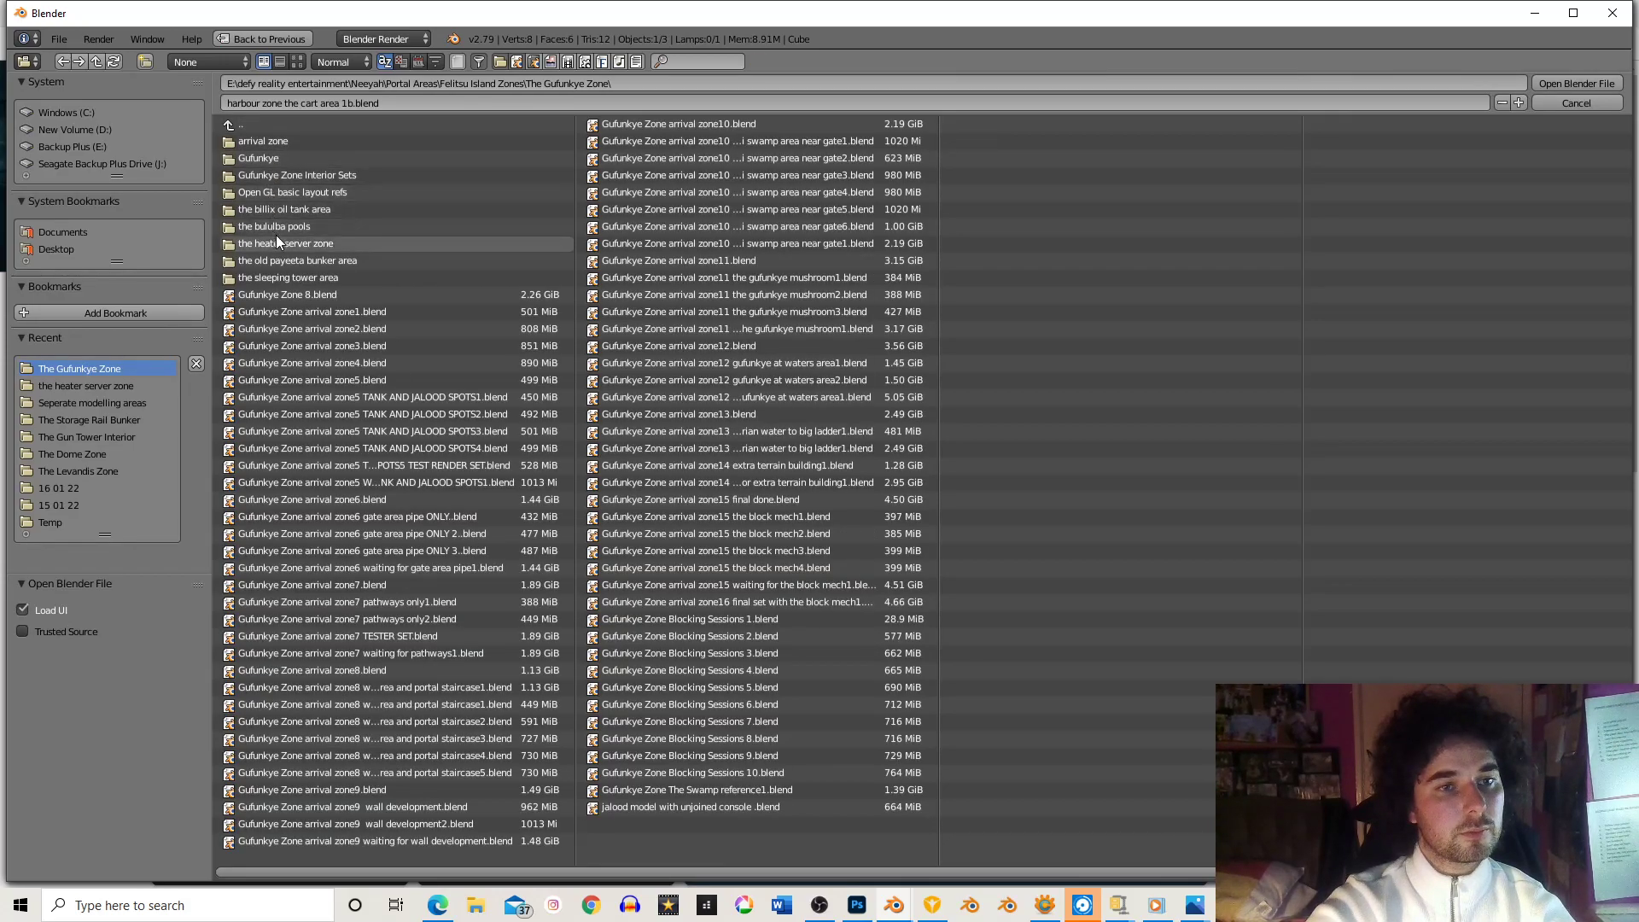
- Open cliff stairwell final set2.blend from The Cliff Stairwell folder in Gufunkye Zone Interior Sets
click(346, 175)
click(318, 160)
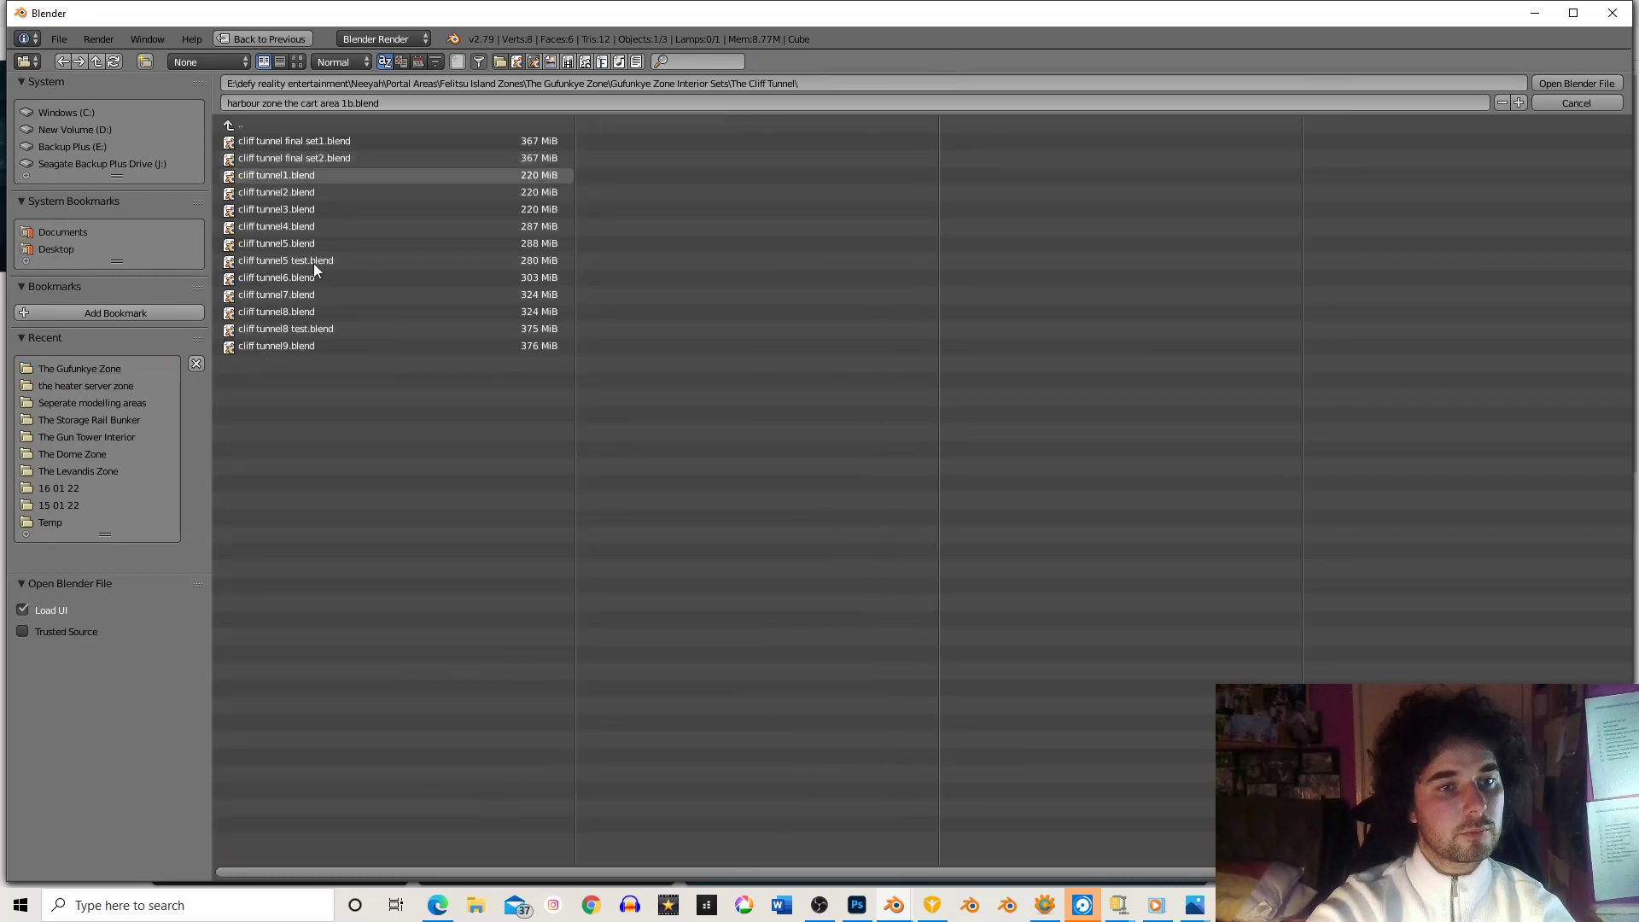
double_click(340, 161)
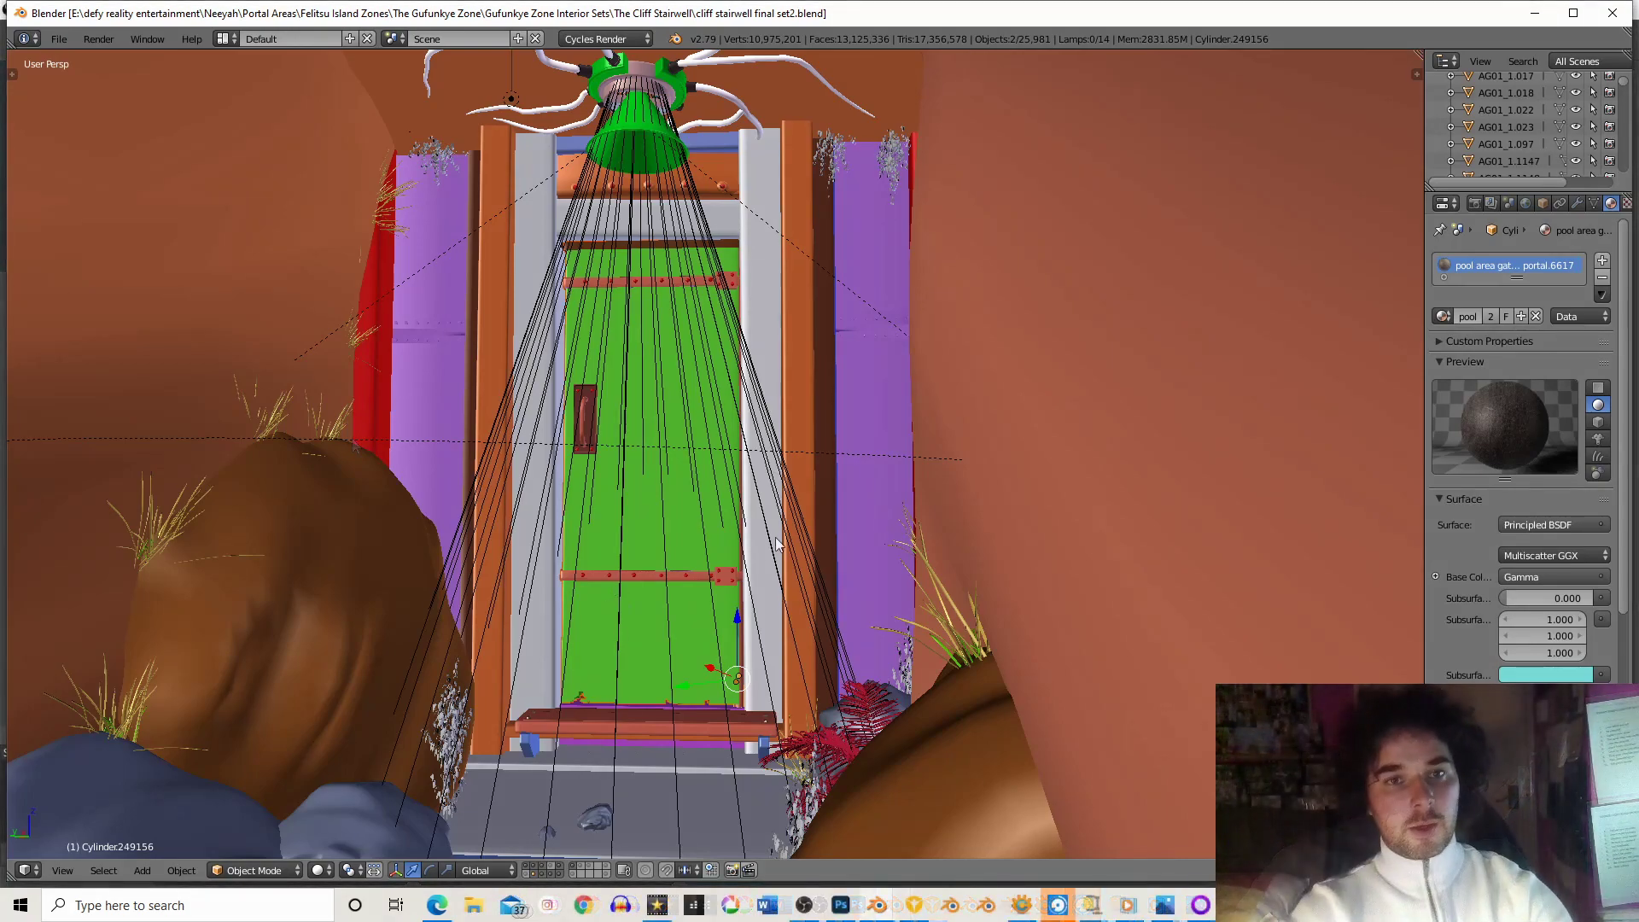
- Examine the cliff stairwell set from outside and inside the curved corridor with the planked ceiling
scroll(732, 380, down, 15)
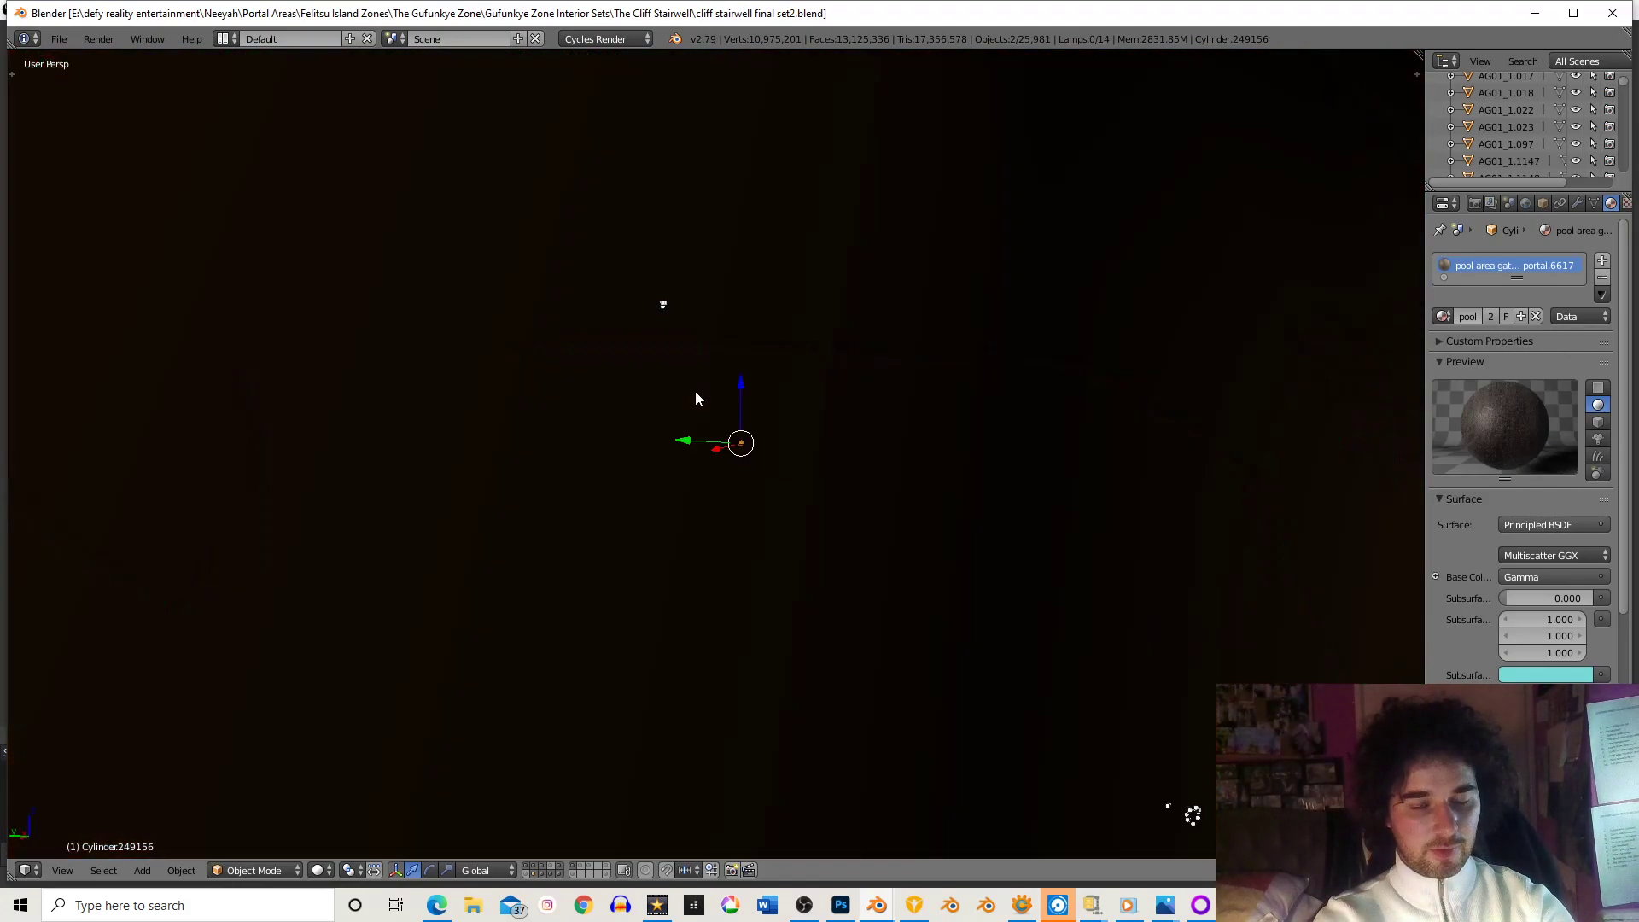
middle_drag(695, 398, 776, 394)
scroll(776, 395, down, 3)
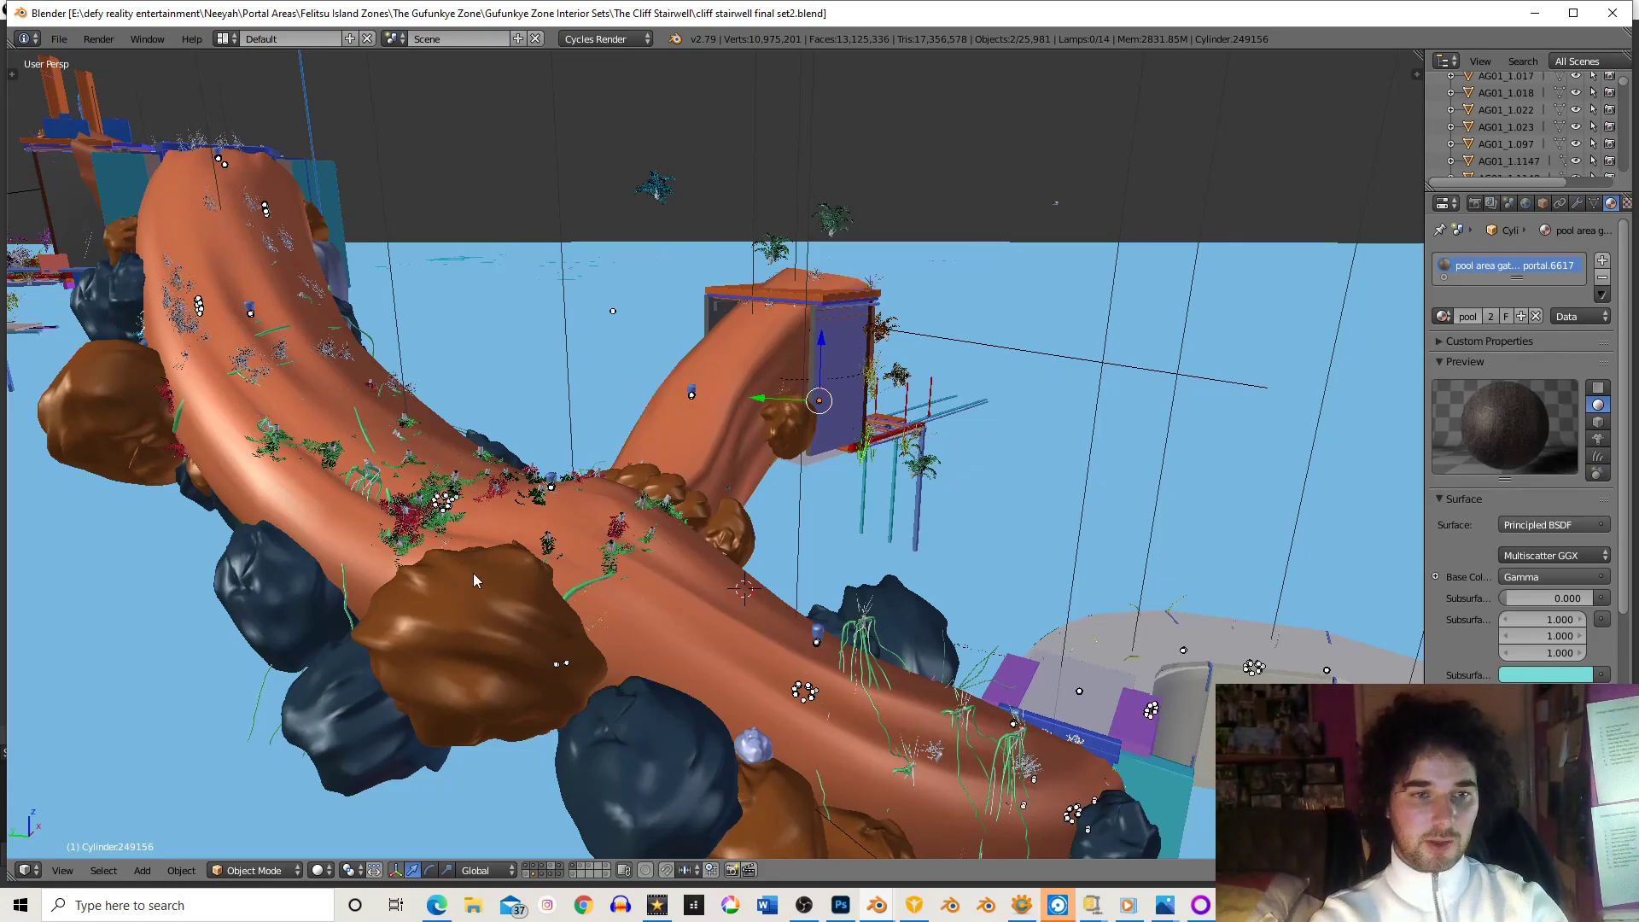
middle_drag(473, 572, 598, 453)
shift+middle_drag(758, 497, 461, 367)
scroll(745, 462, down, 3)
middle_drag(745, 463, 707, 473)
scroll(710, 415, up, 5)
shift+middle_drag(713, 413, 536, 383)
middle_drag(539, 388, 818, 229)
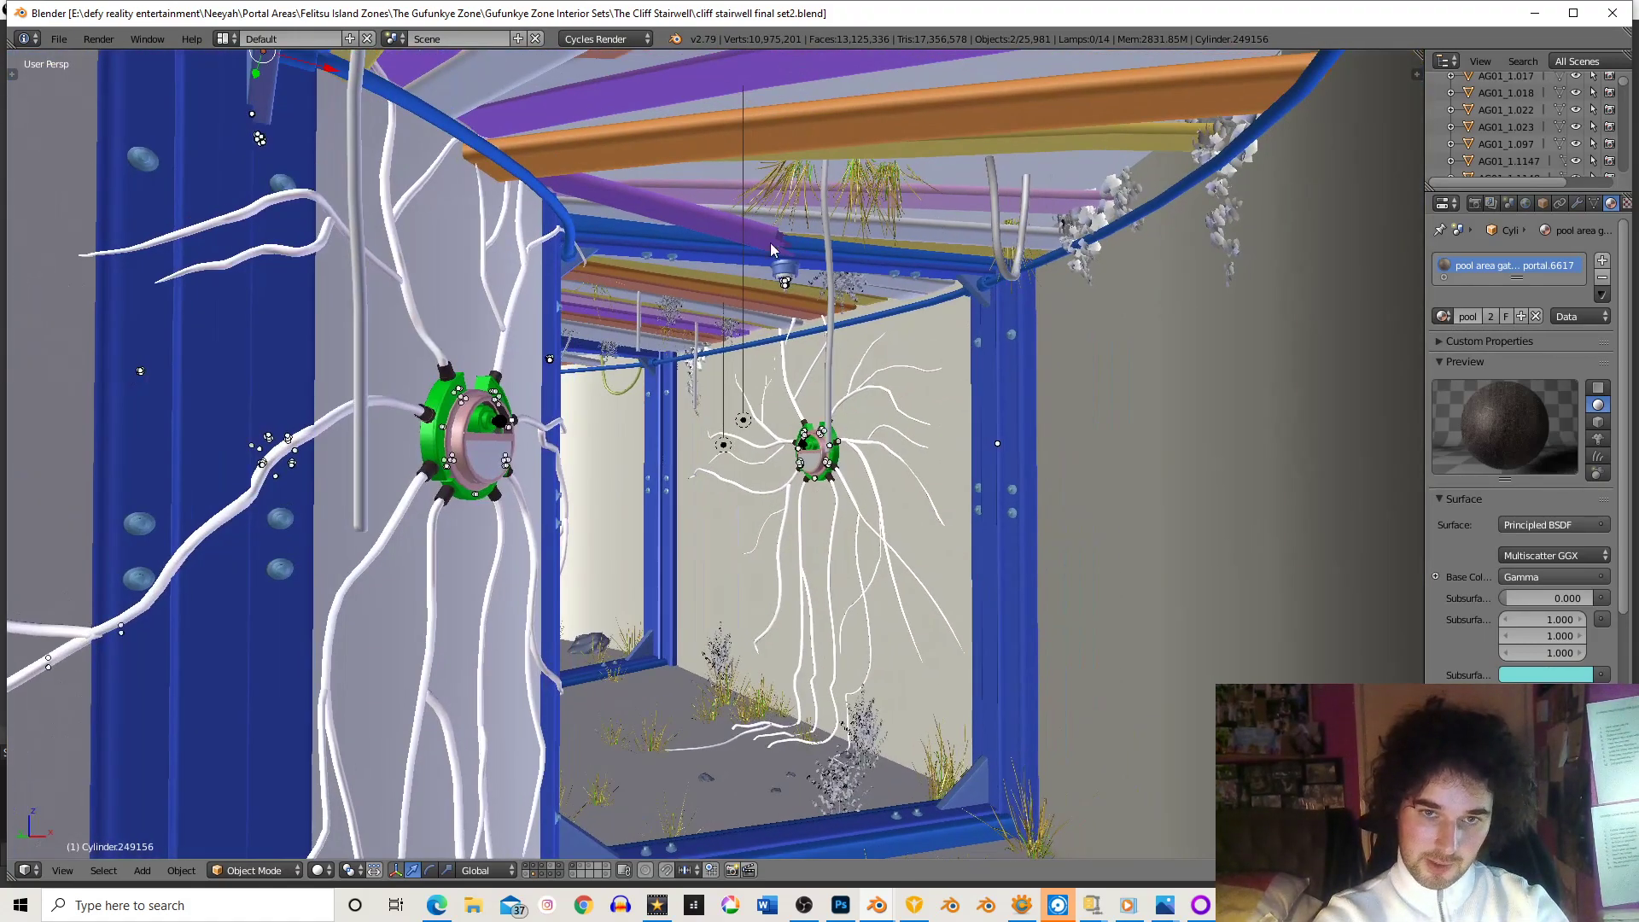
- Select the broken purple plank, the neighbouring ceiling planks and the concrete ceiling slab, and copy them
right_click(695, 200)
key(KP_Decimal)
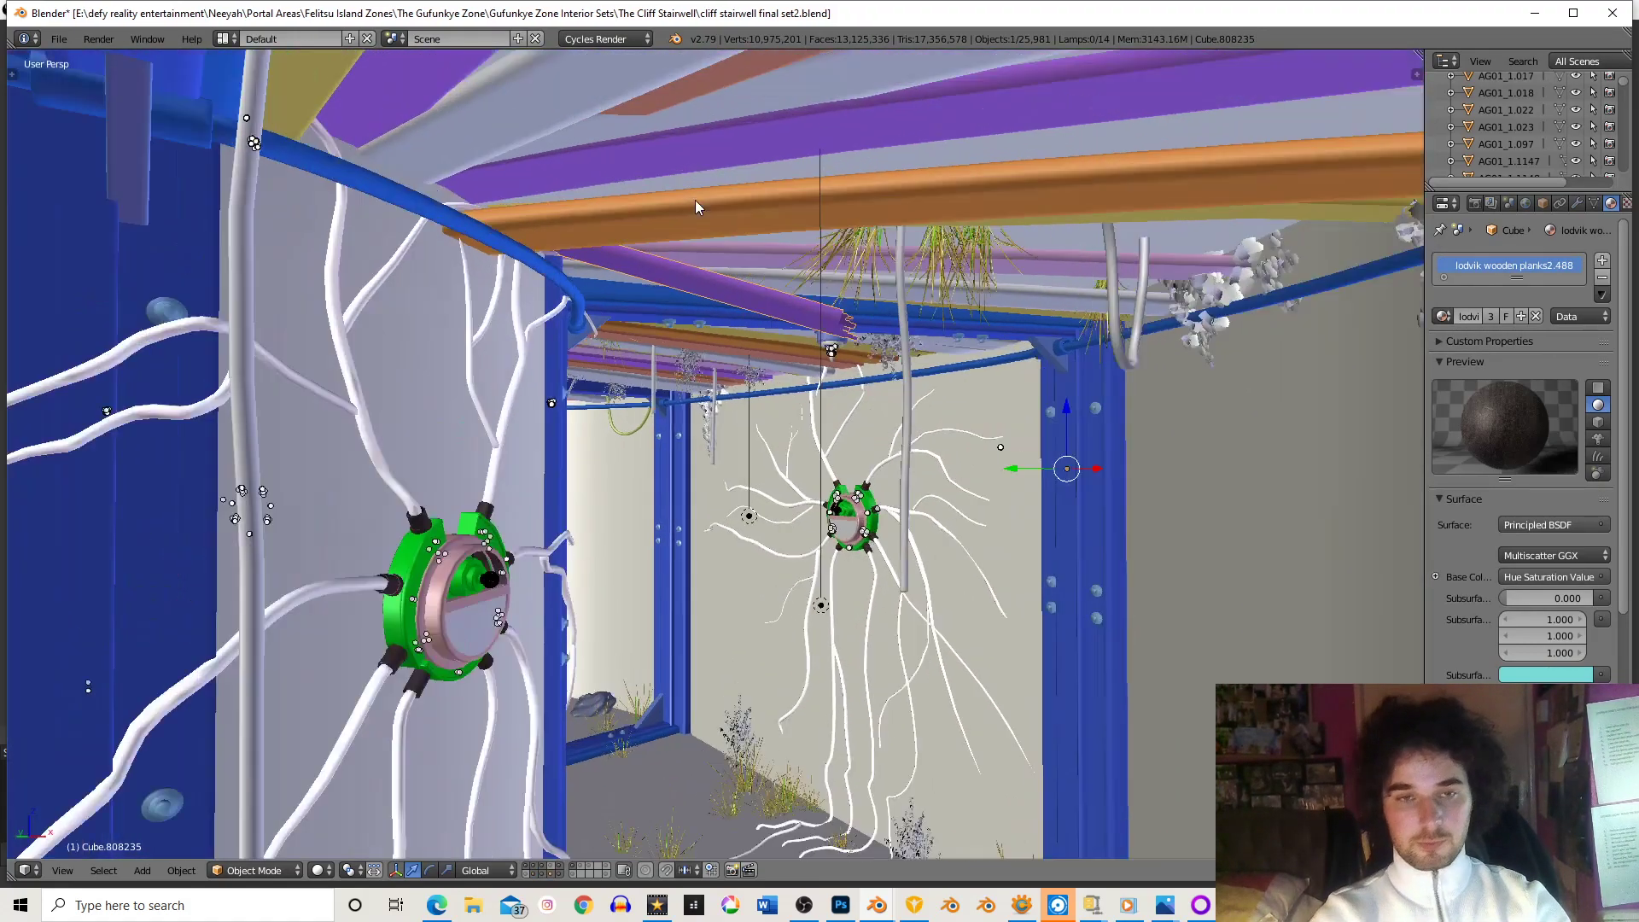
middle_drag(786, 545, 750, 393)
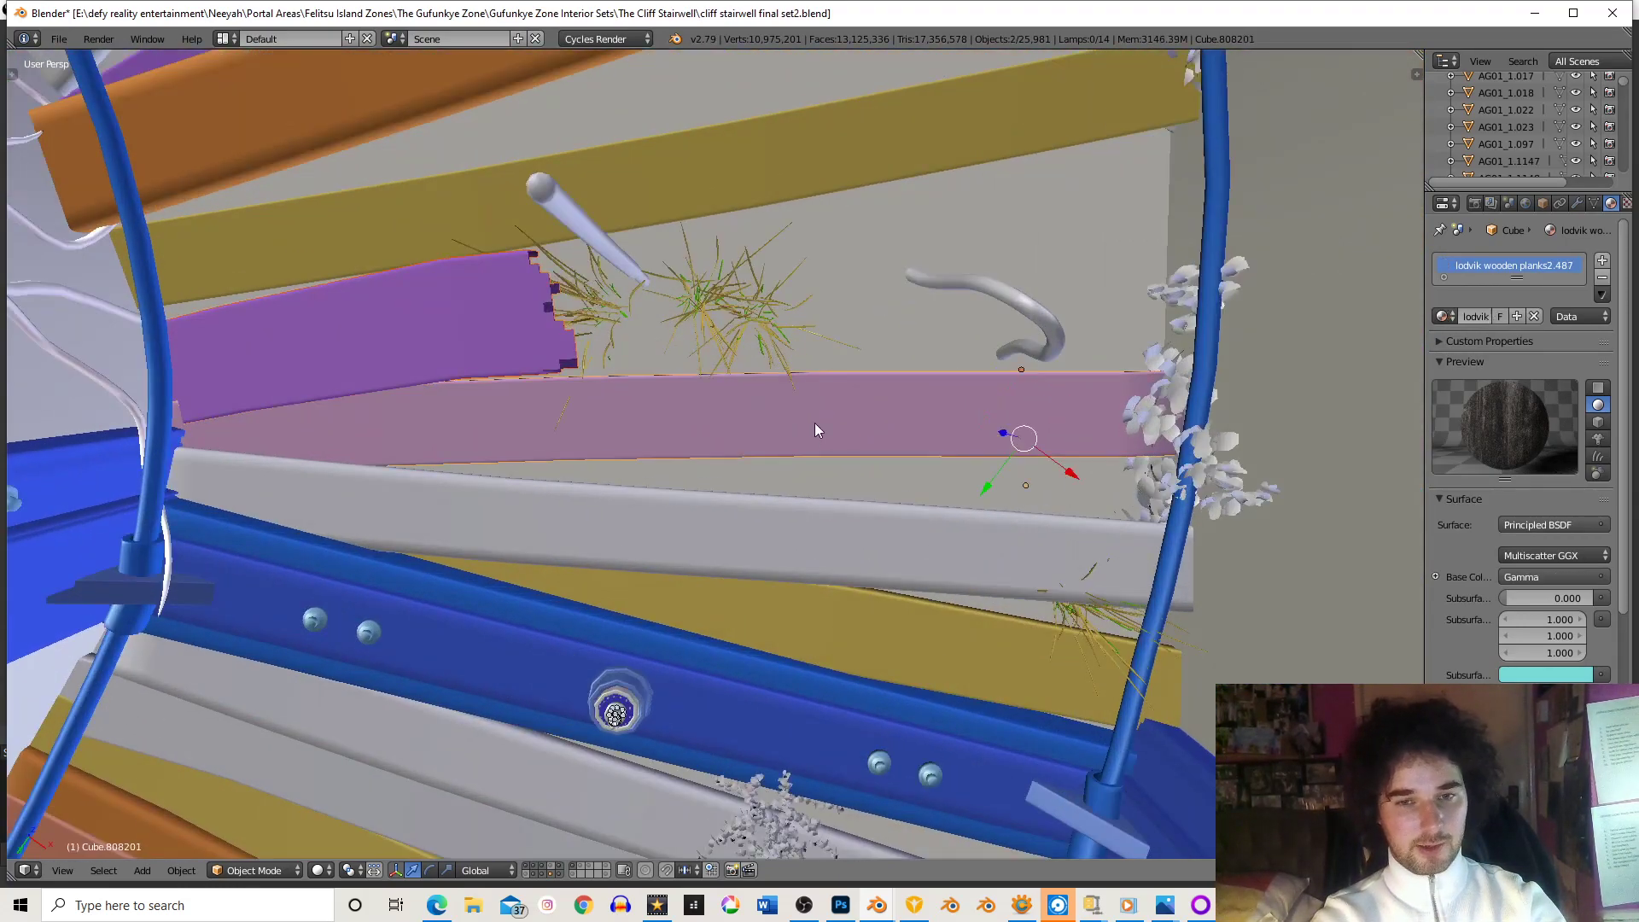
shift+right_click(814, 422)
shift+right_click(695, 121)
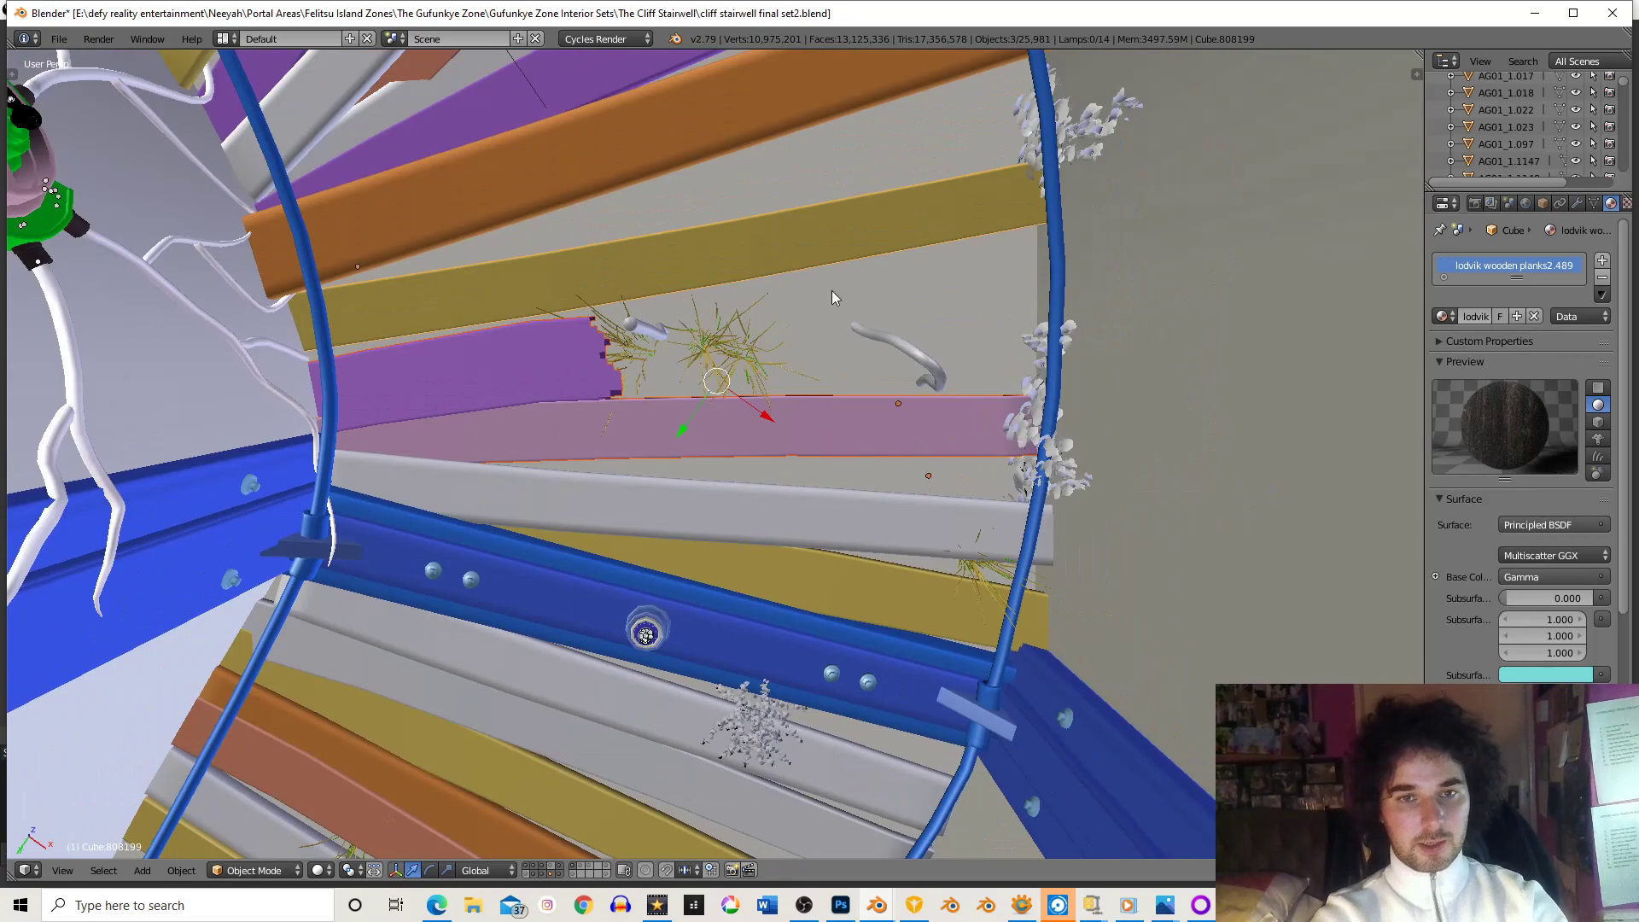
shift+right_click(772, 210)
middle_drag(865, 381, 867, 413)
shift+right_click(958, 299)
key(KP_Decimal)
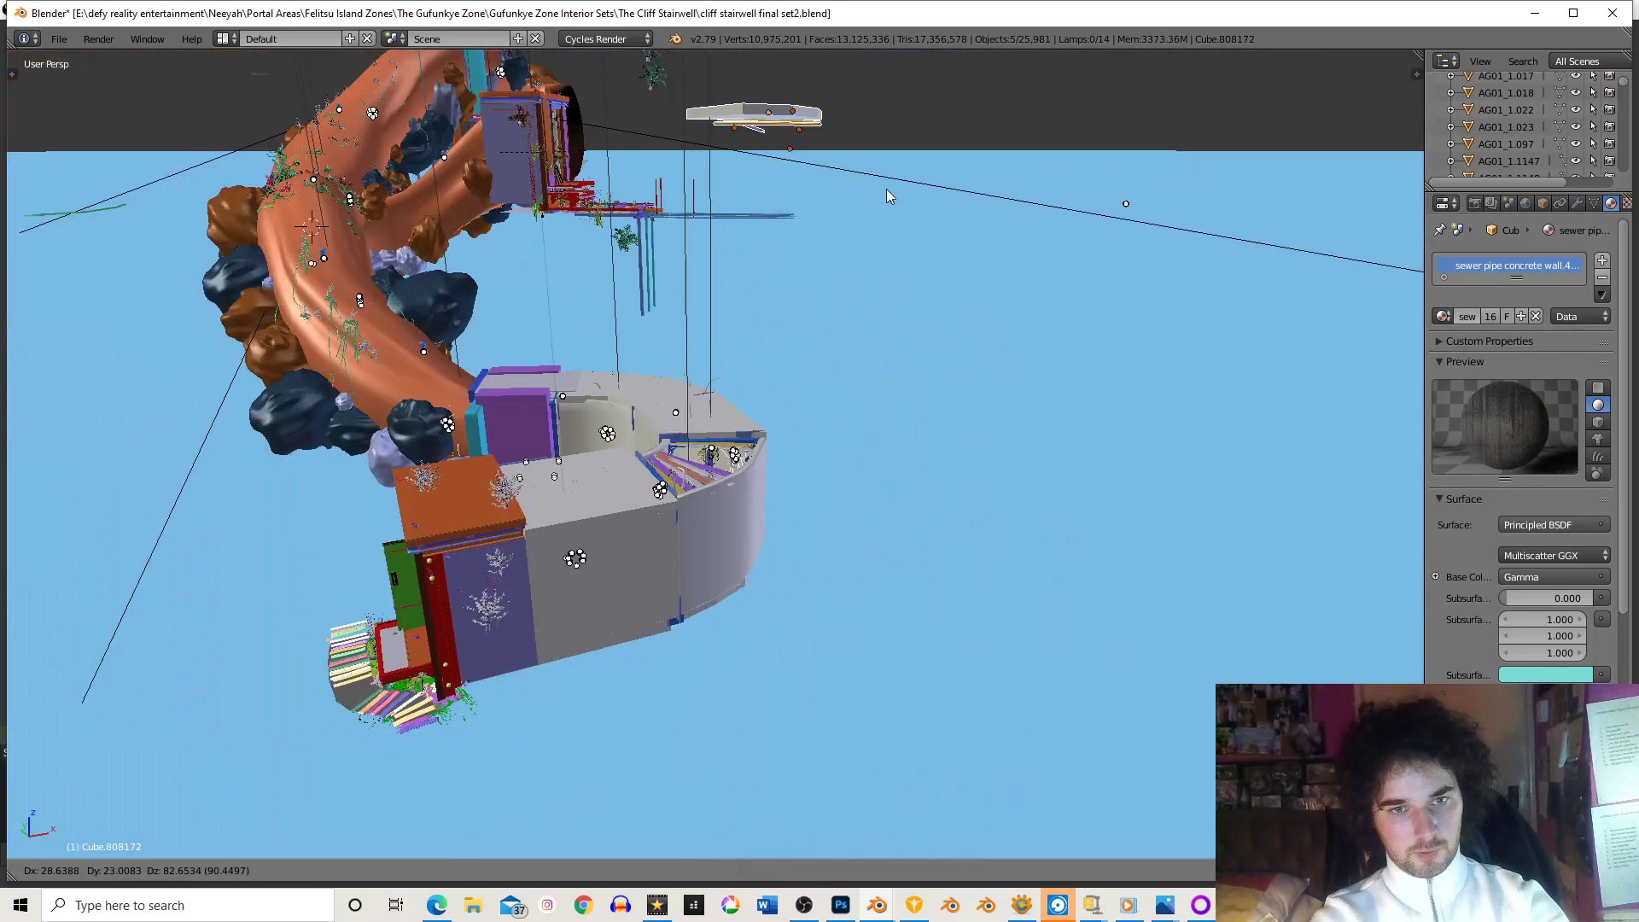
scroll(807, 363, up, 4)
scroll(799, 430, up, 4)
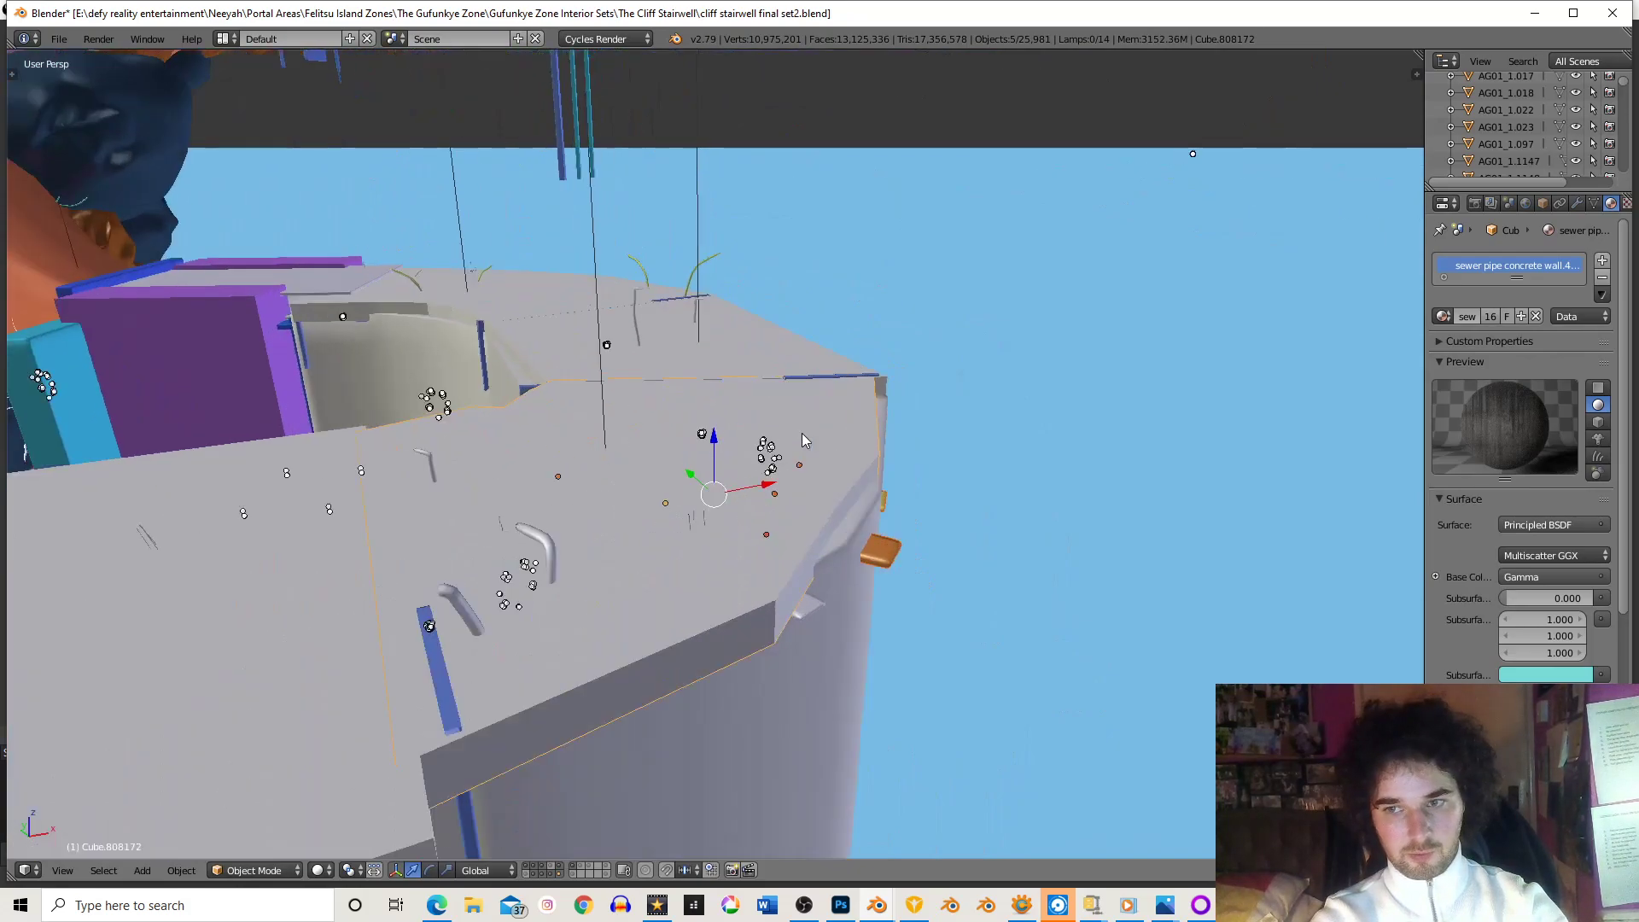
scroll(802, 433, down, 1)
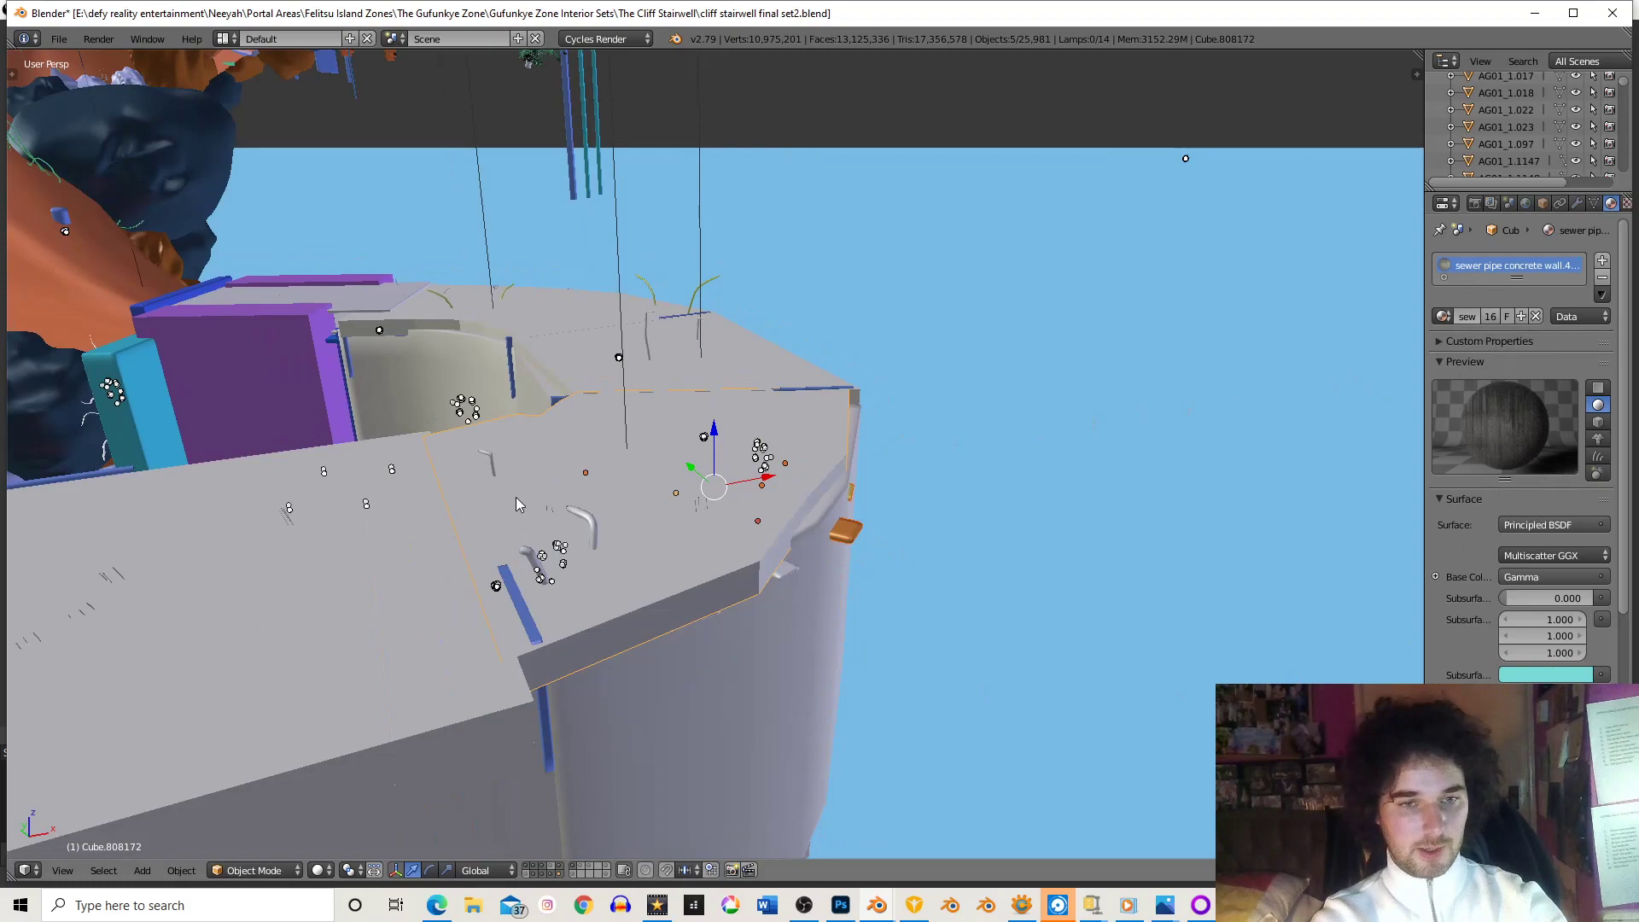
middle_drag(521, 505, 599, 545)
key(ctrl+c)
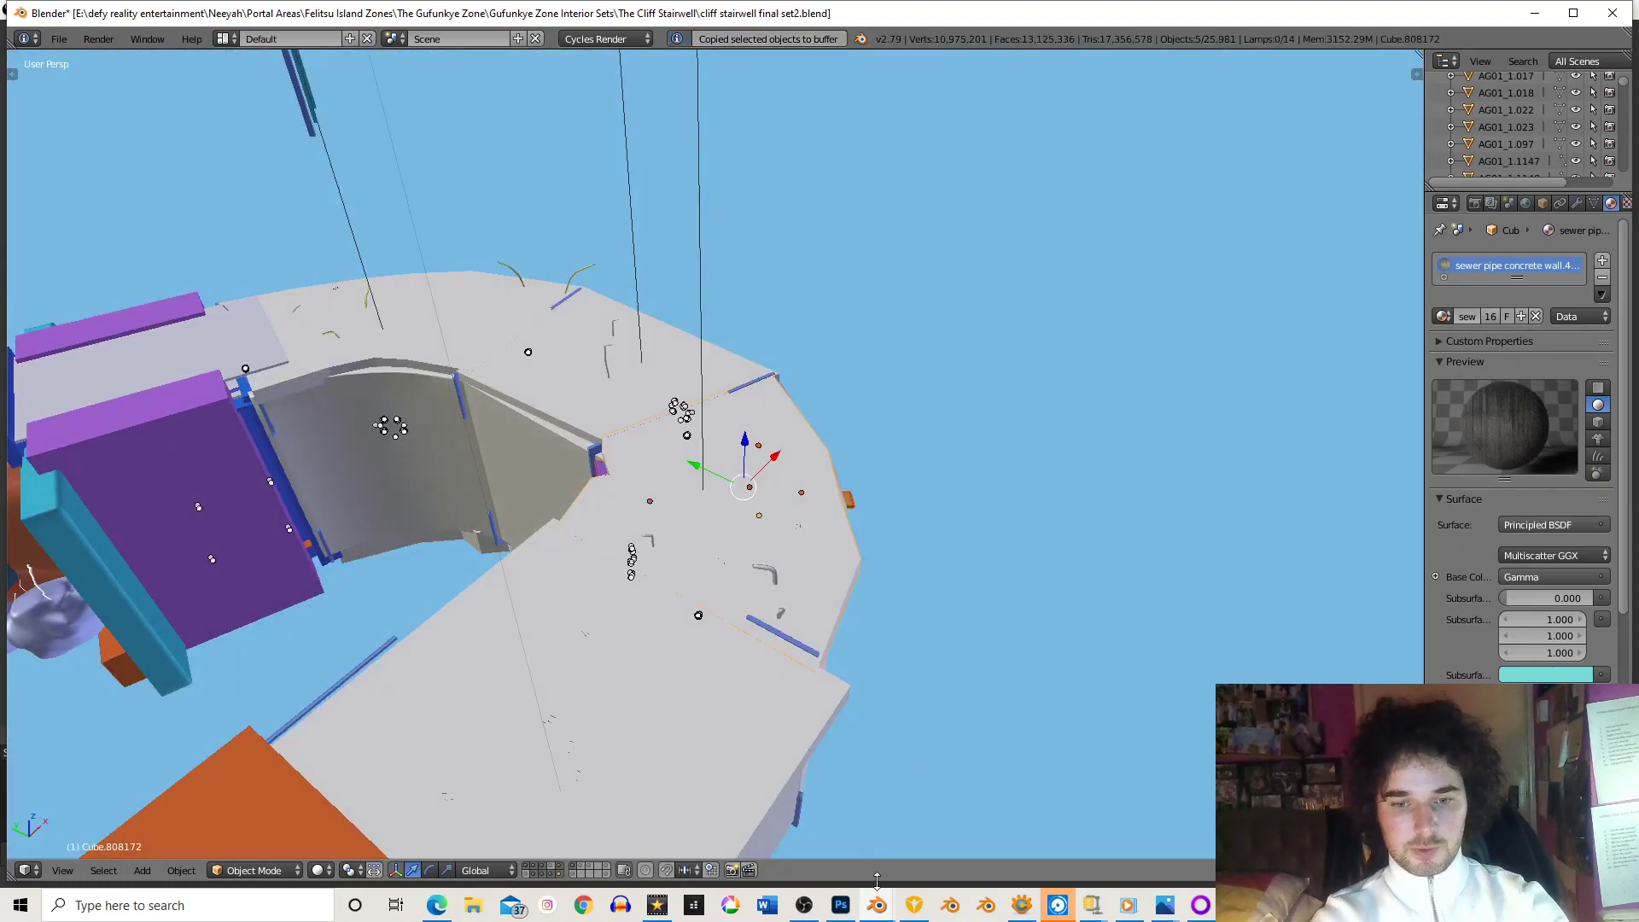
- Switch to the Payeeta Factory Storage Rail Bunker 1.blend window and paste the copied ceiling pieces
mouse_move(880, 907)
click(1031, 830)
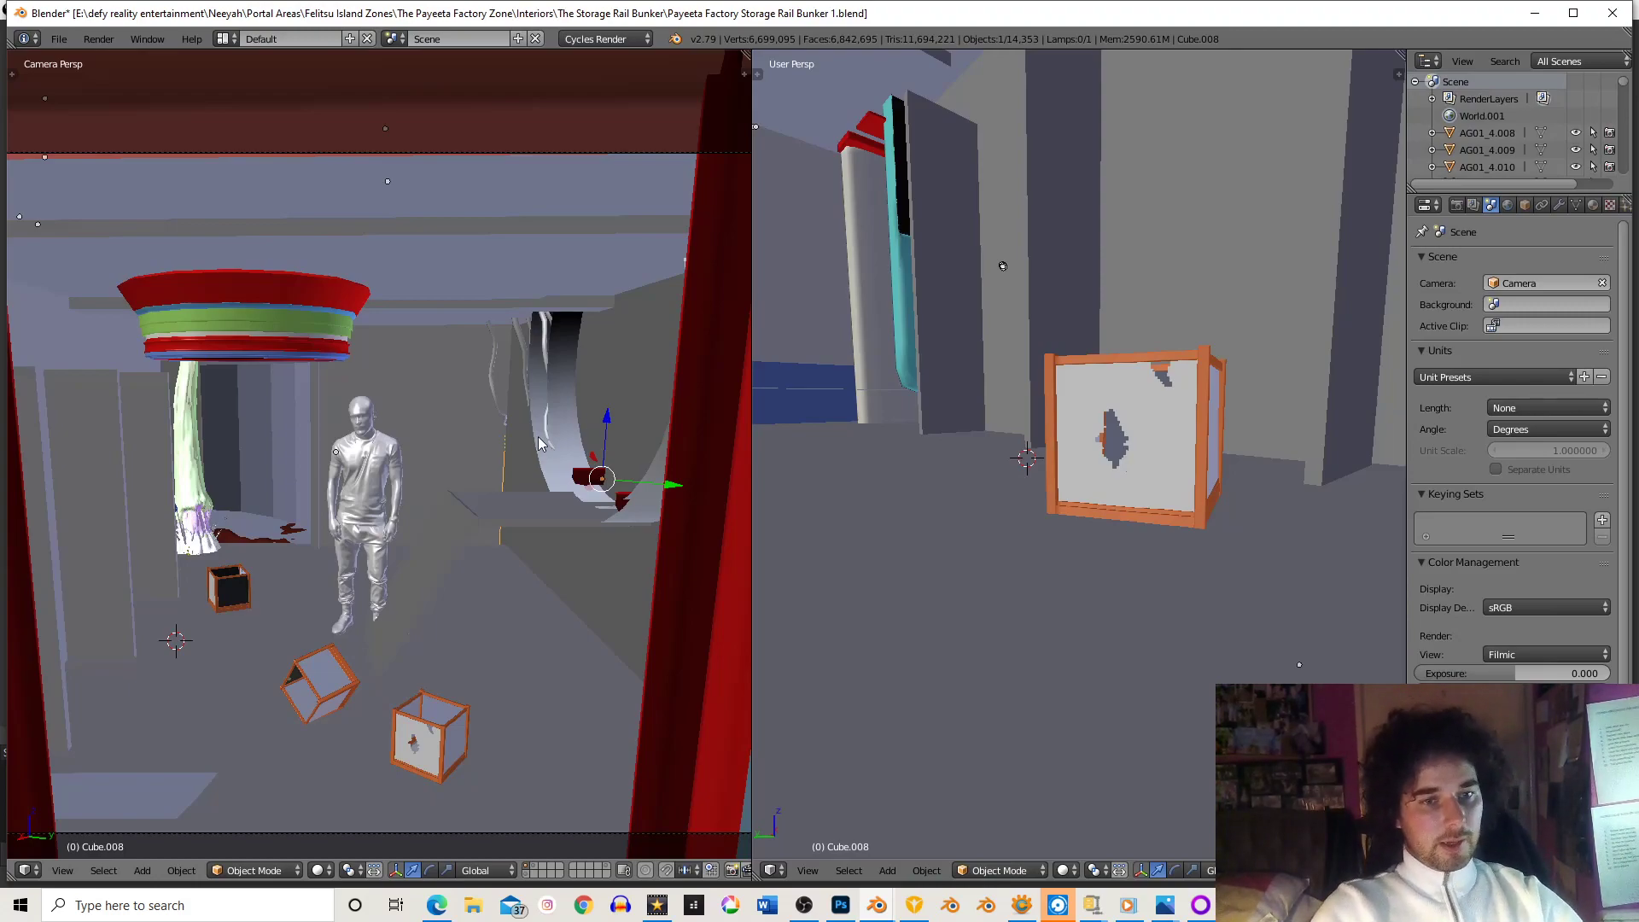
key(ctrl+v)
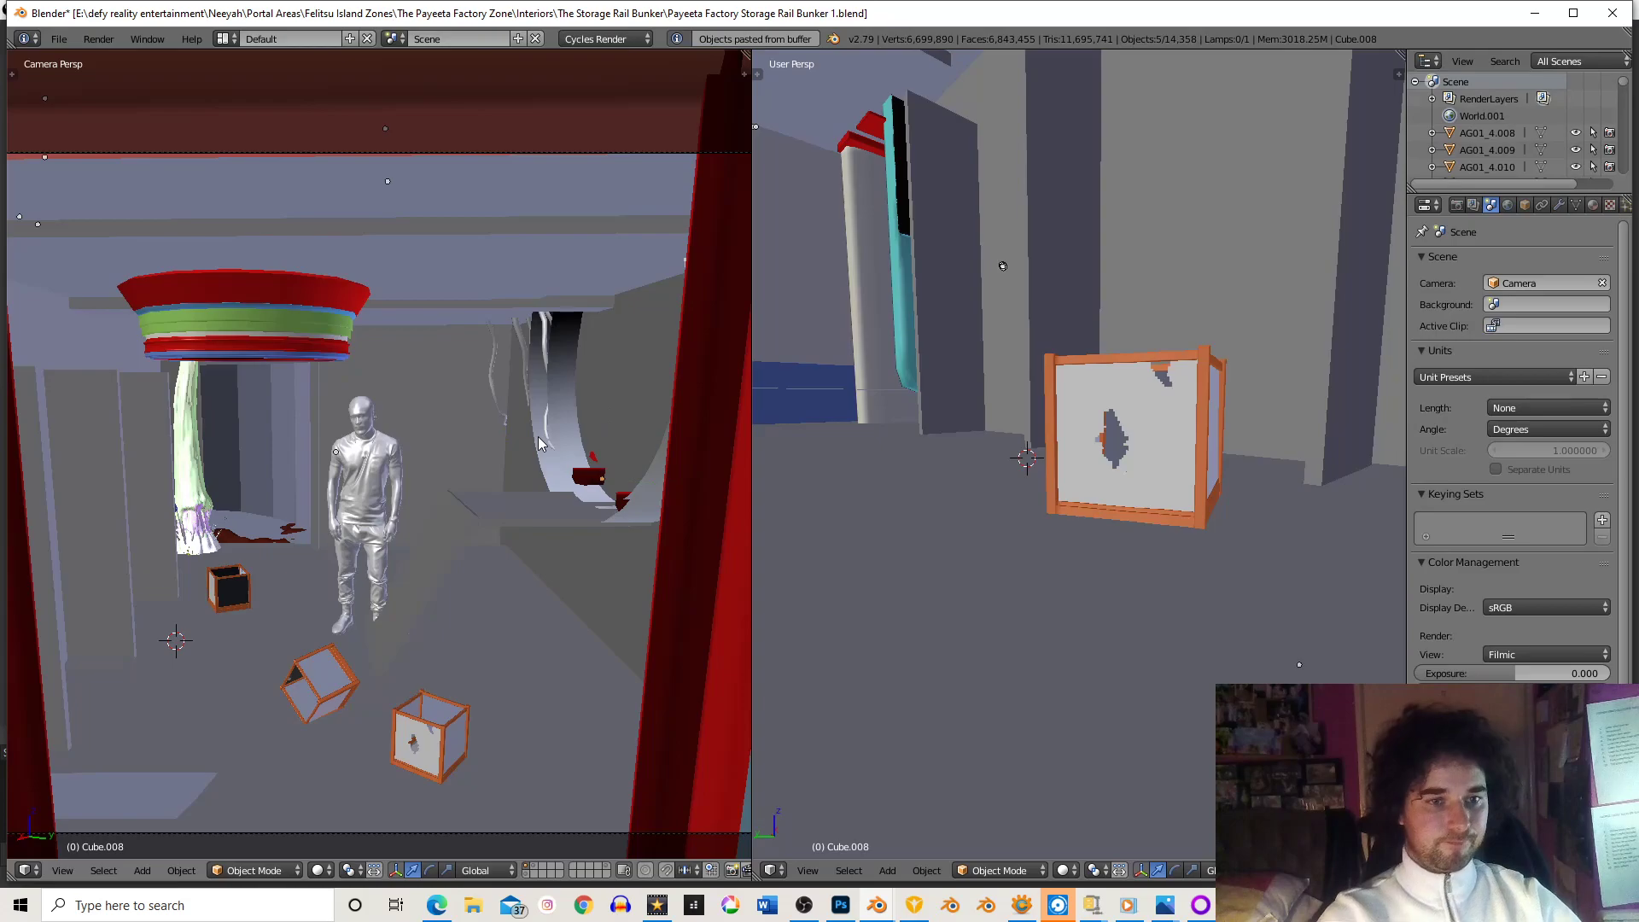
- Locate the pasted ceiling pieces out over the ocean and examine their position relative to the factory model
middle_drag(925, 271, 1073, 465)
scroll(1073, 465, down, 12)
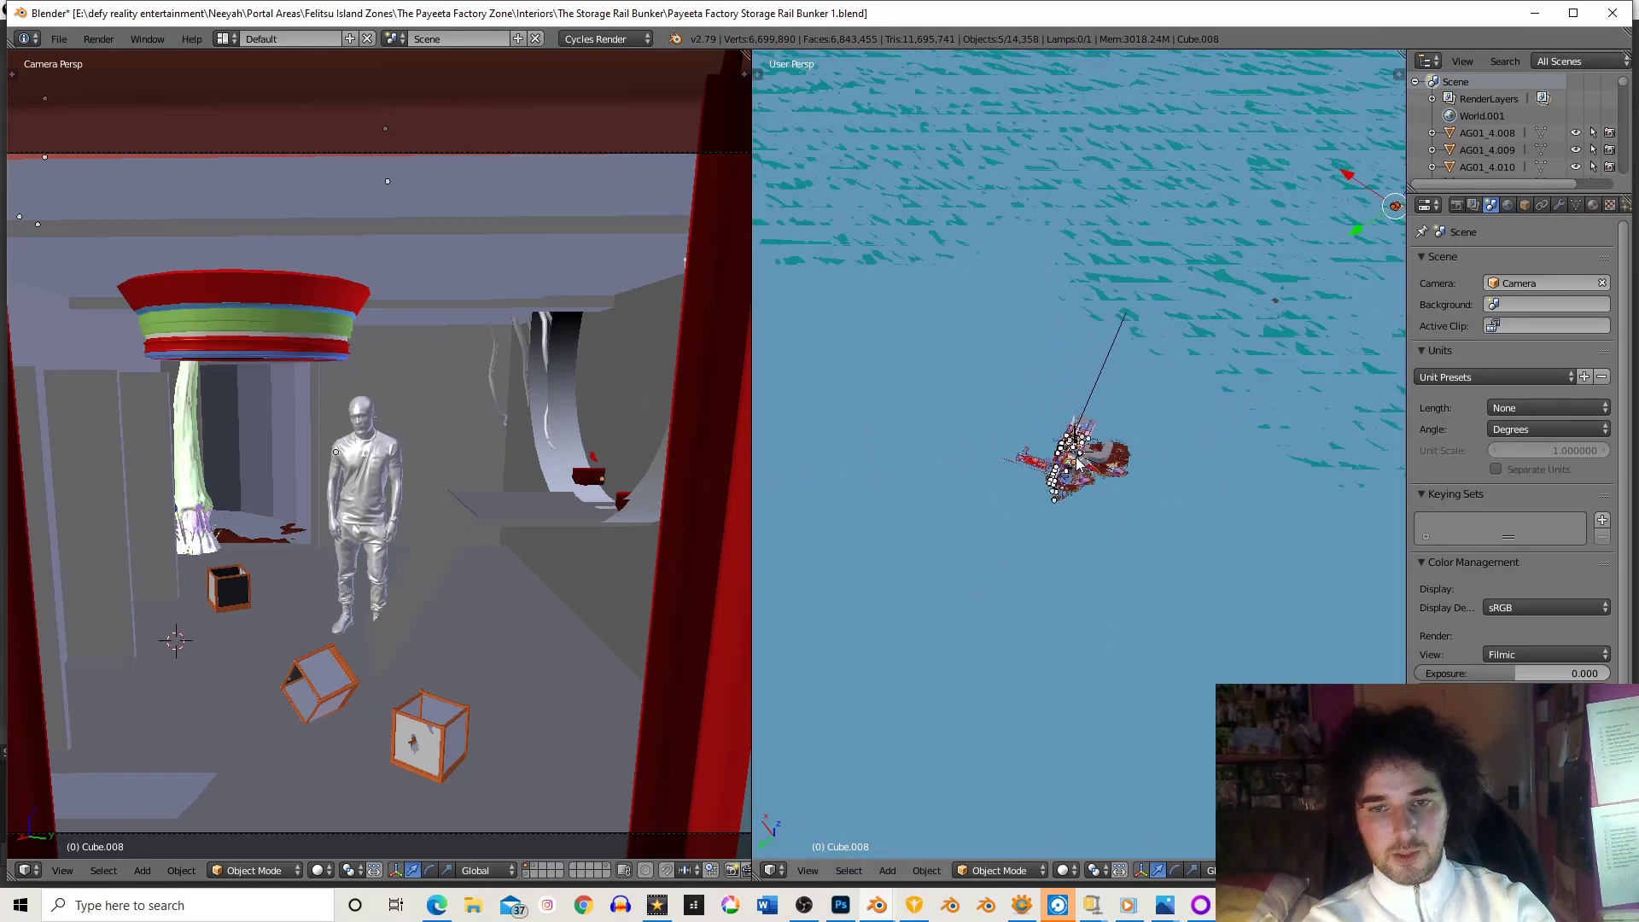
middle_drag(1237, 380, 1248, 332)
scroll(1248, 339, up, 2)
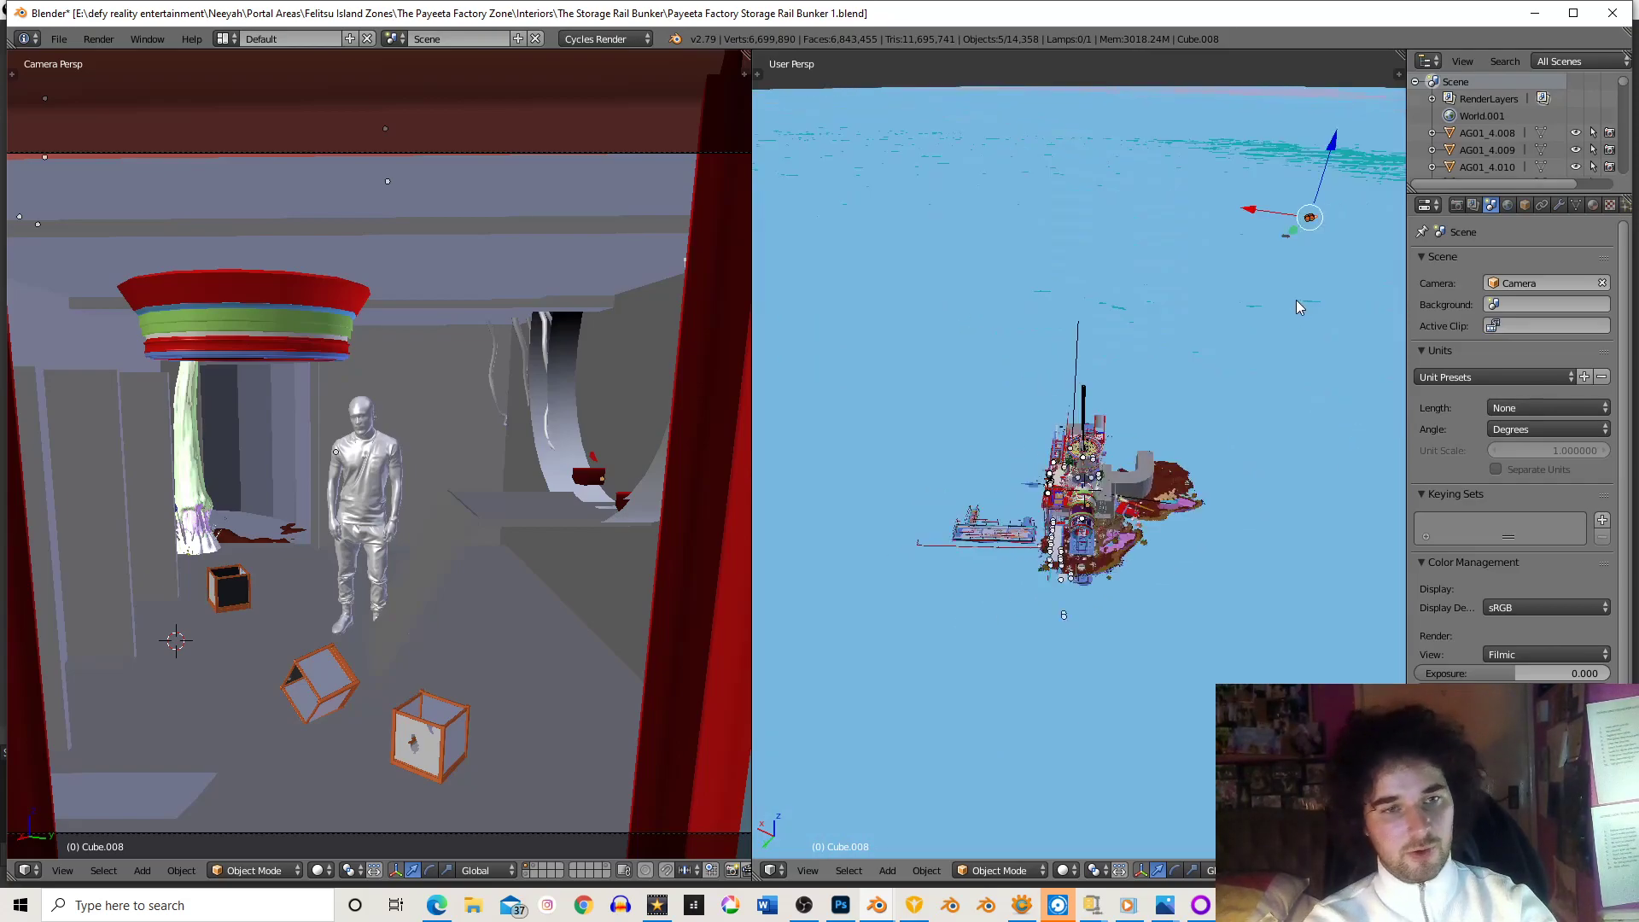
middle_drag(1282, 300, 1163, 373)
scroll(1166, 373, down, 2)
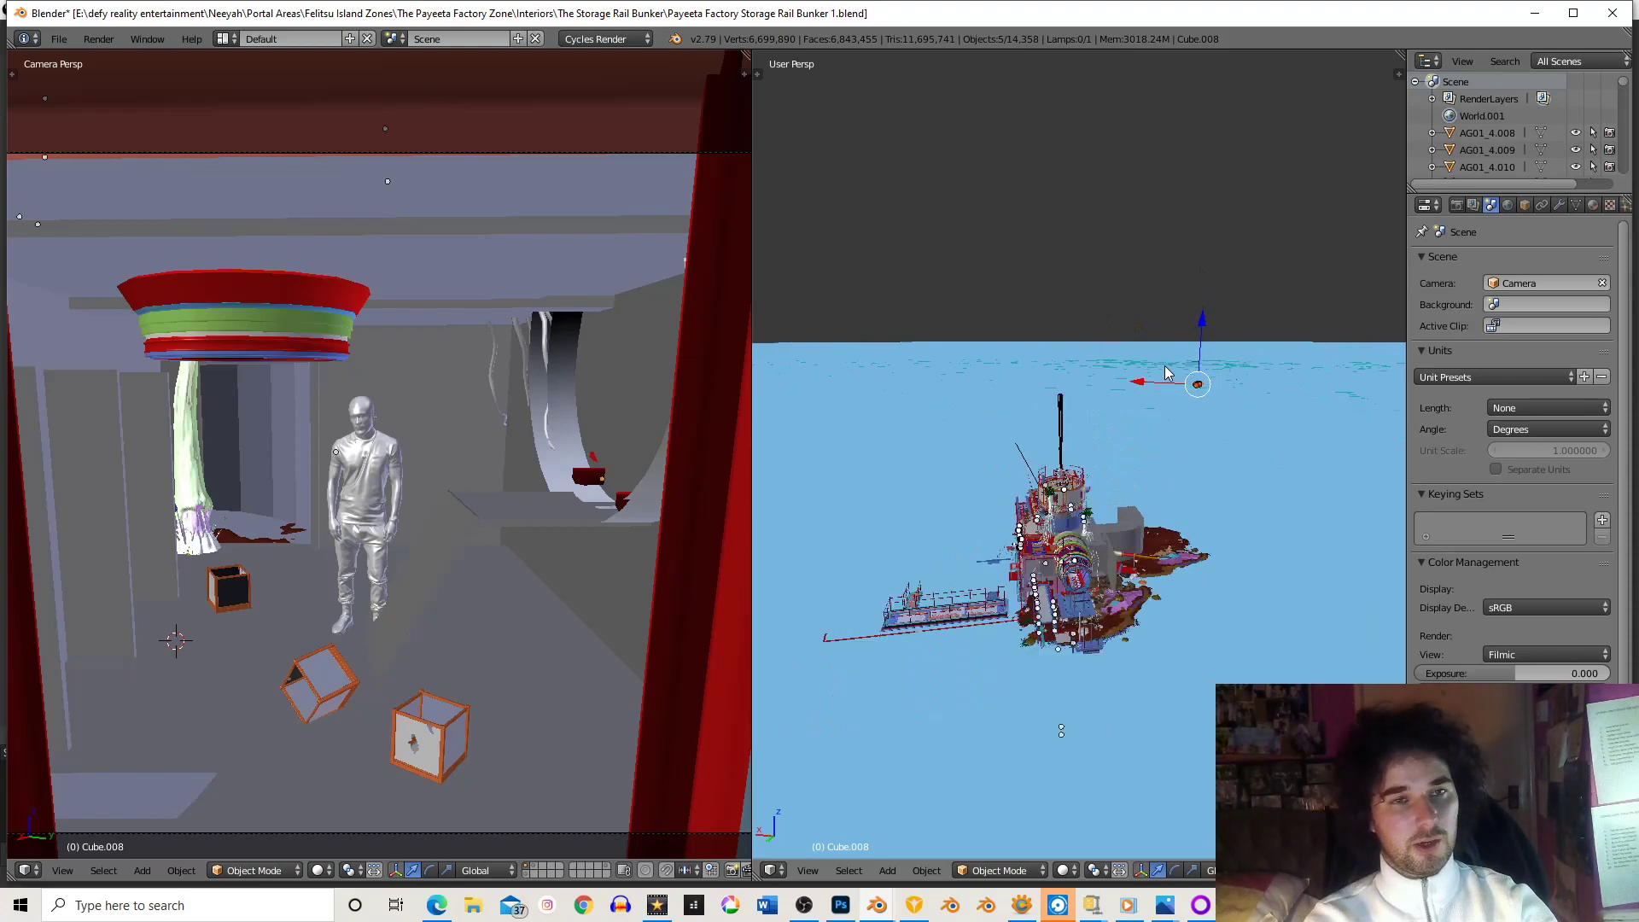
middle_drag(1135, 392, 1142, 362)
middle_drag(1073, 408, 1069, 449)
scroll(1069, 449, up, 2)
scroll(1133, 398, down, 3)
middle_drag(1133, 398, 1186, 381)
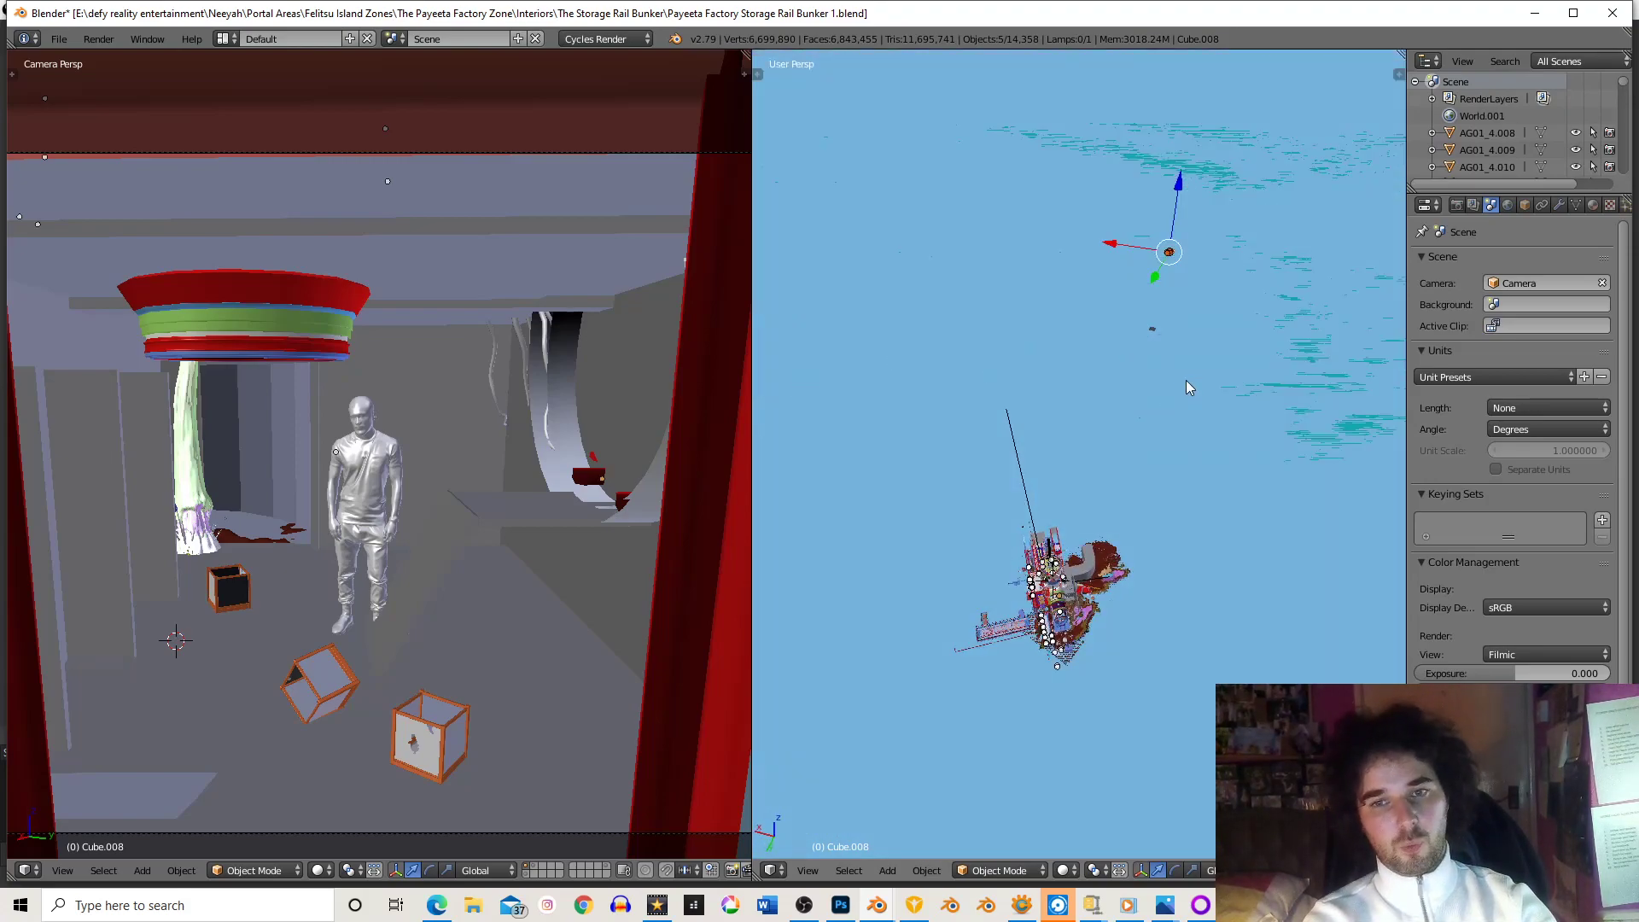
key(g)
key(y)
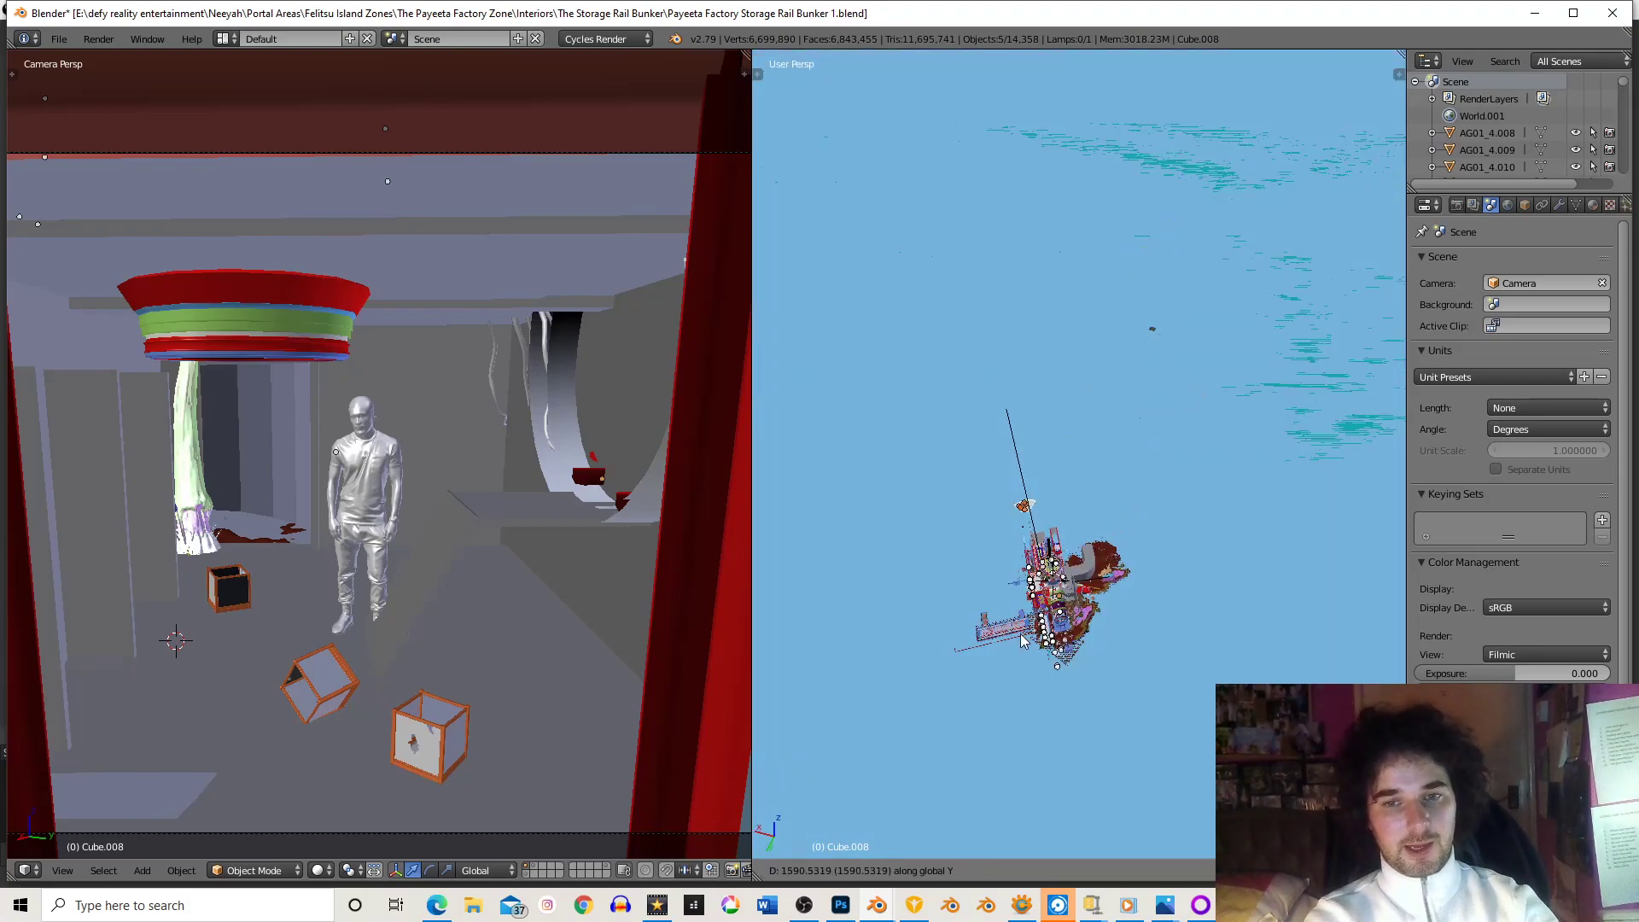
key(Escape)
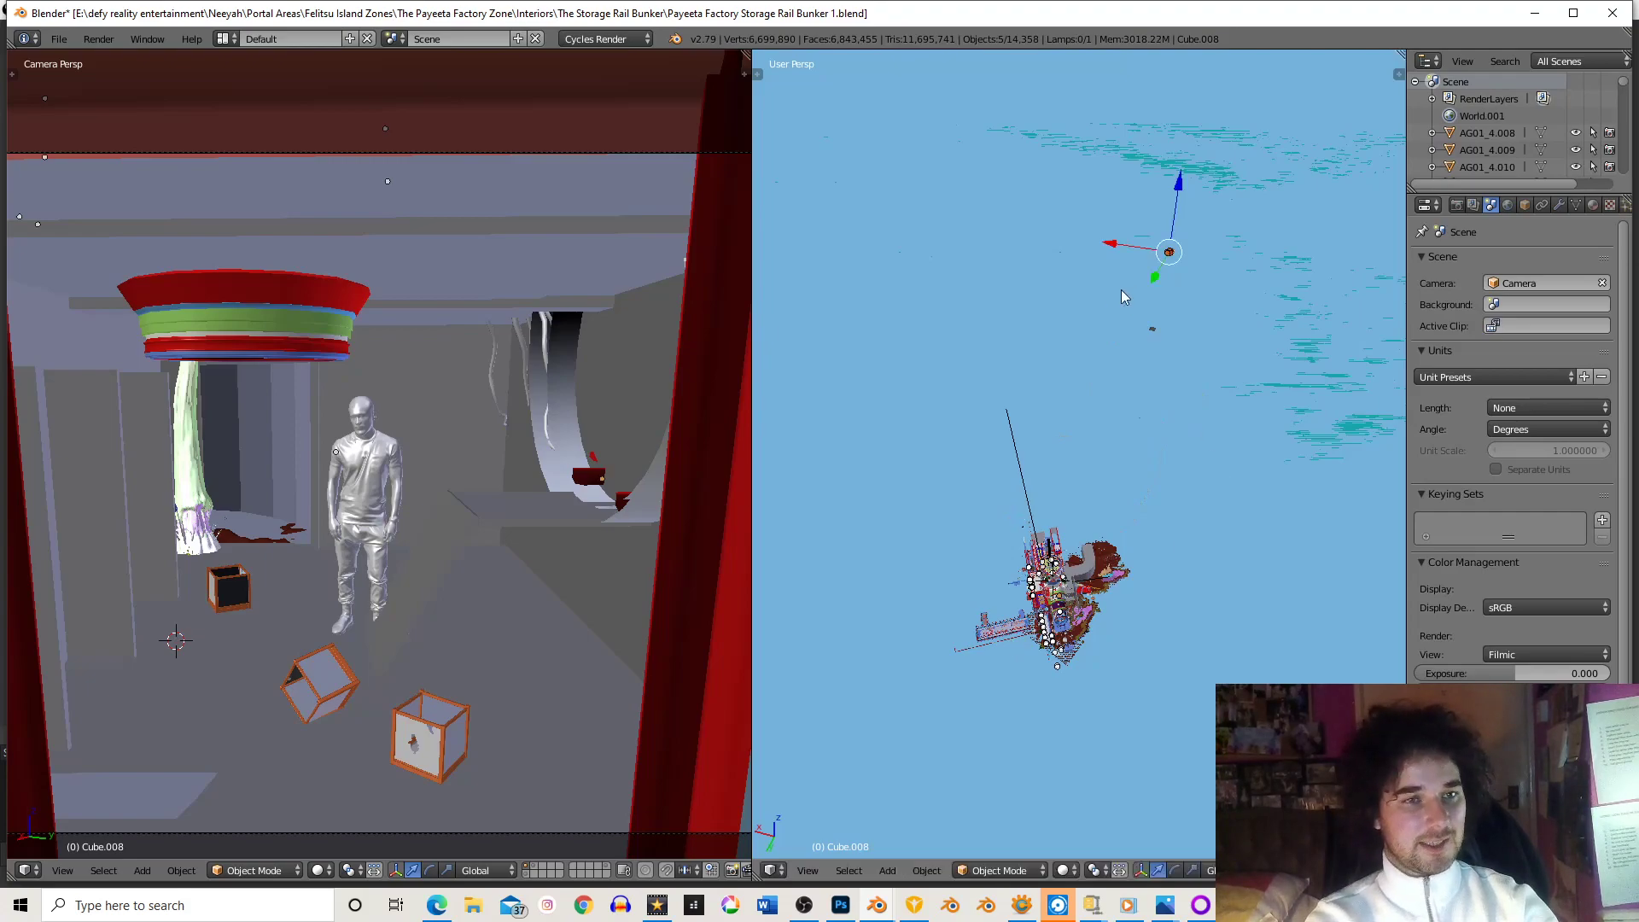
- Move the pasted ceiling pieces along the global Y axis until they are near the factory model
middle_drag(983, 258, 1220, 250)
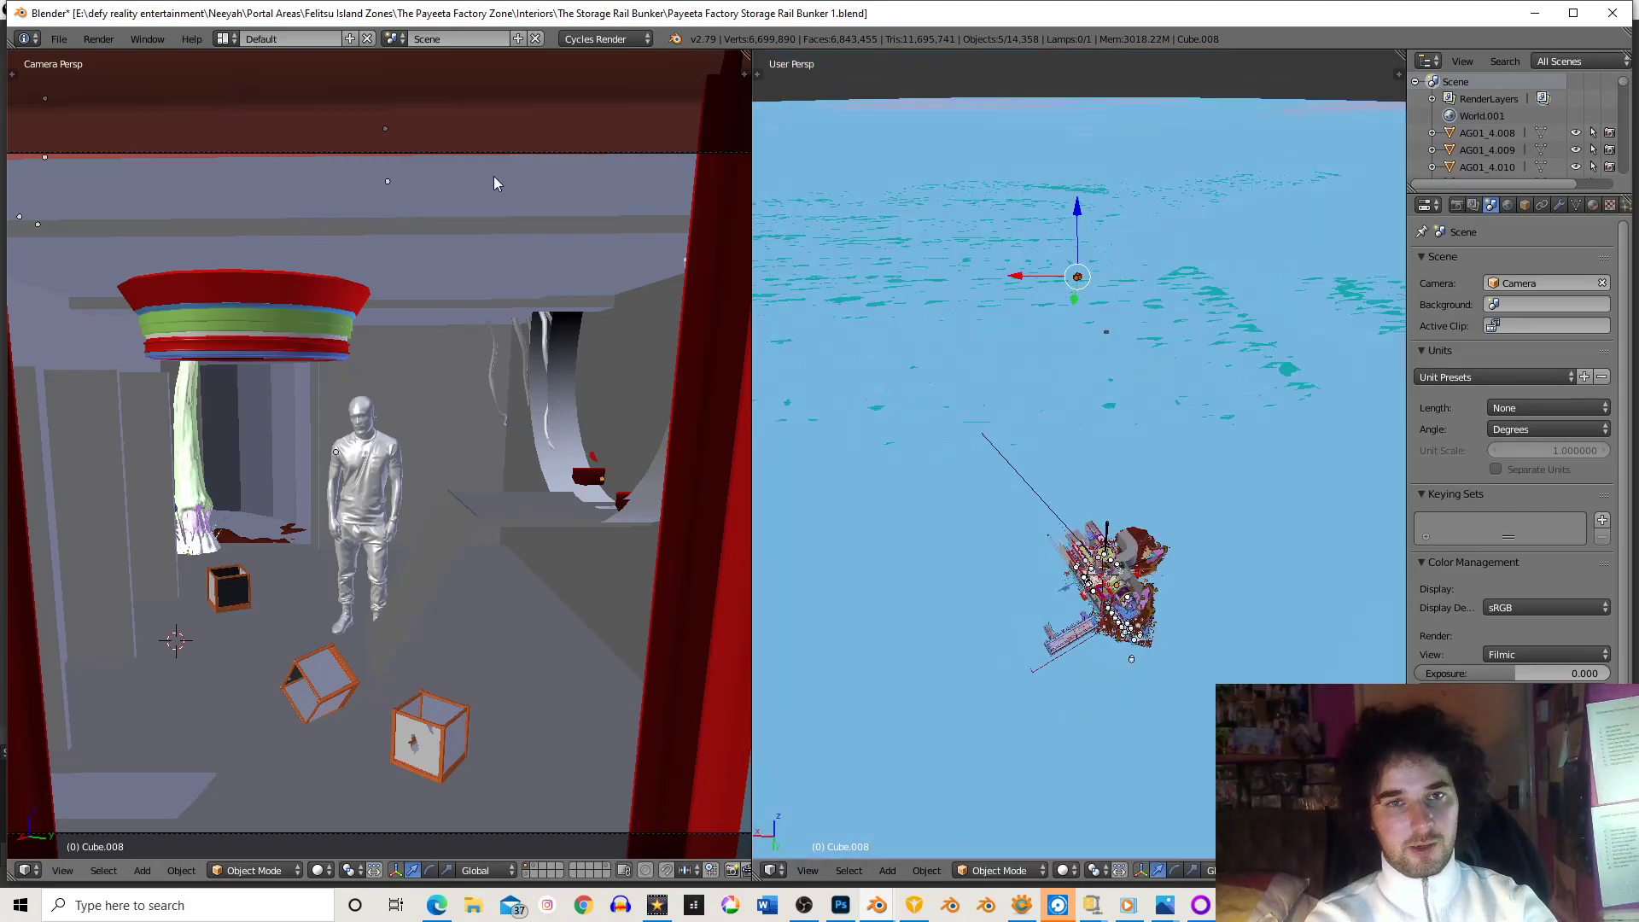
key(g)
key(y)
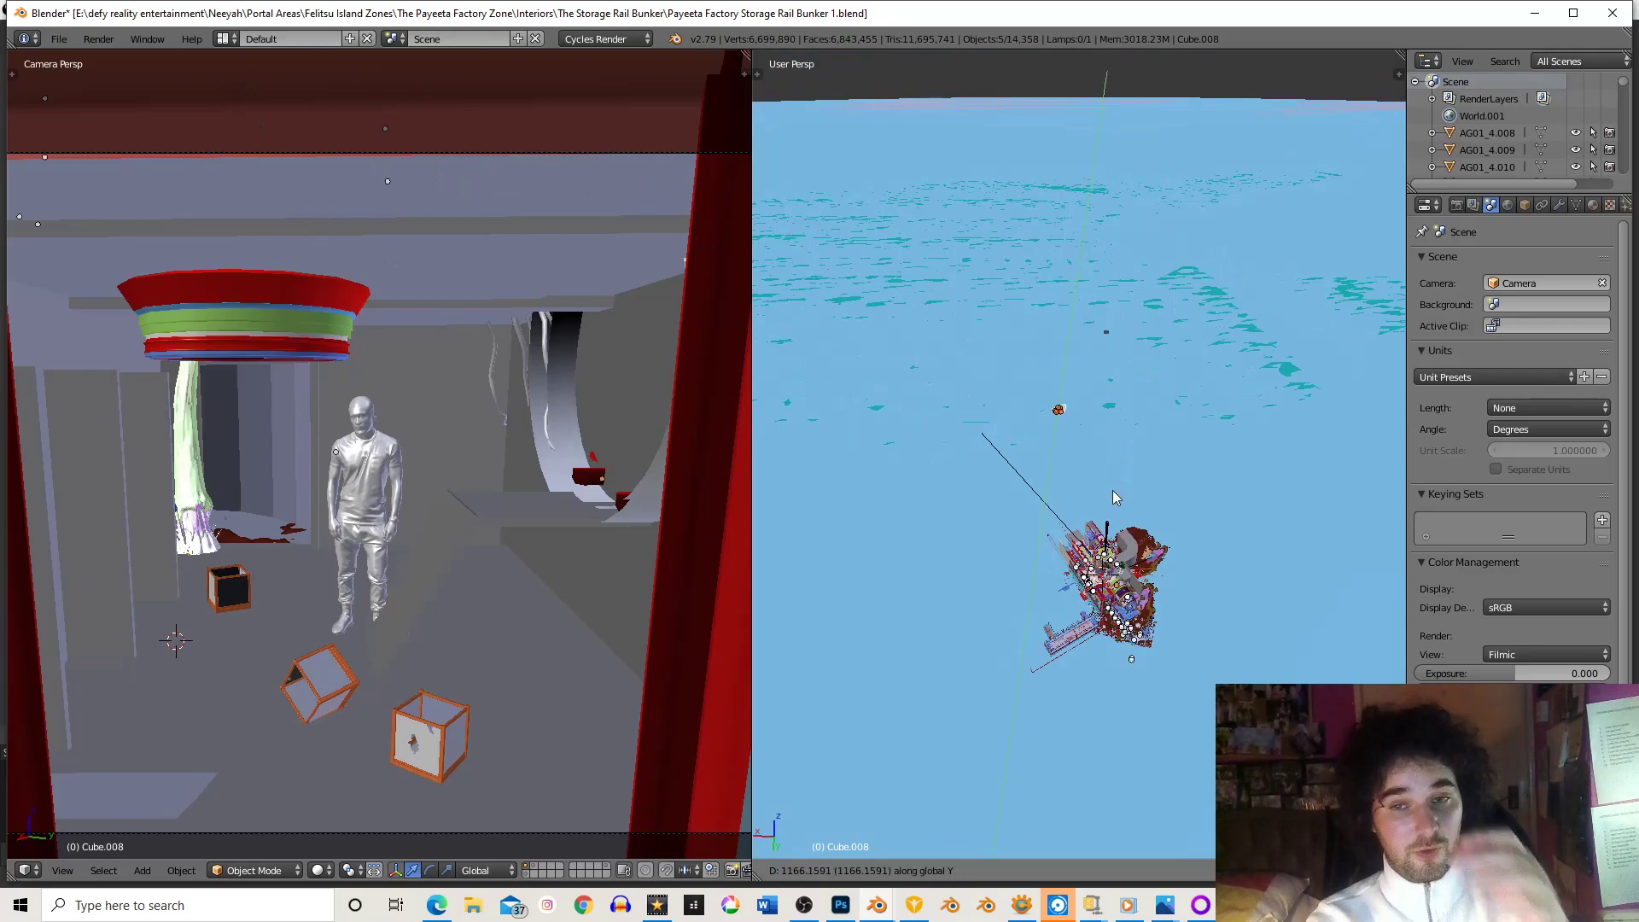
click(1086, 593)
- Move the ceiling pieces about -131 along the global X axis into the storage rail bunker
scroll(1102, 551, up, 1)
shift+middle_drag(1103, 549, 1065, 410)
scroll(1098, 380, up, 8)
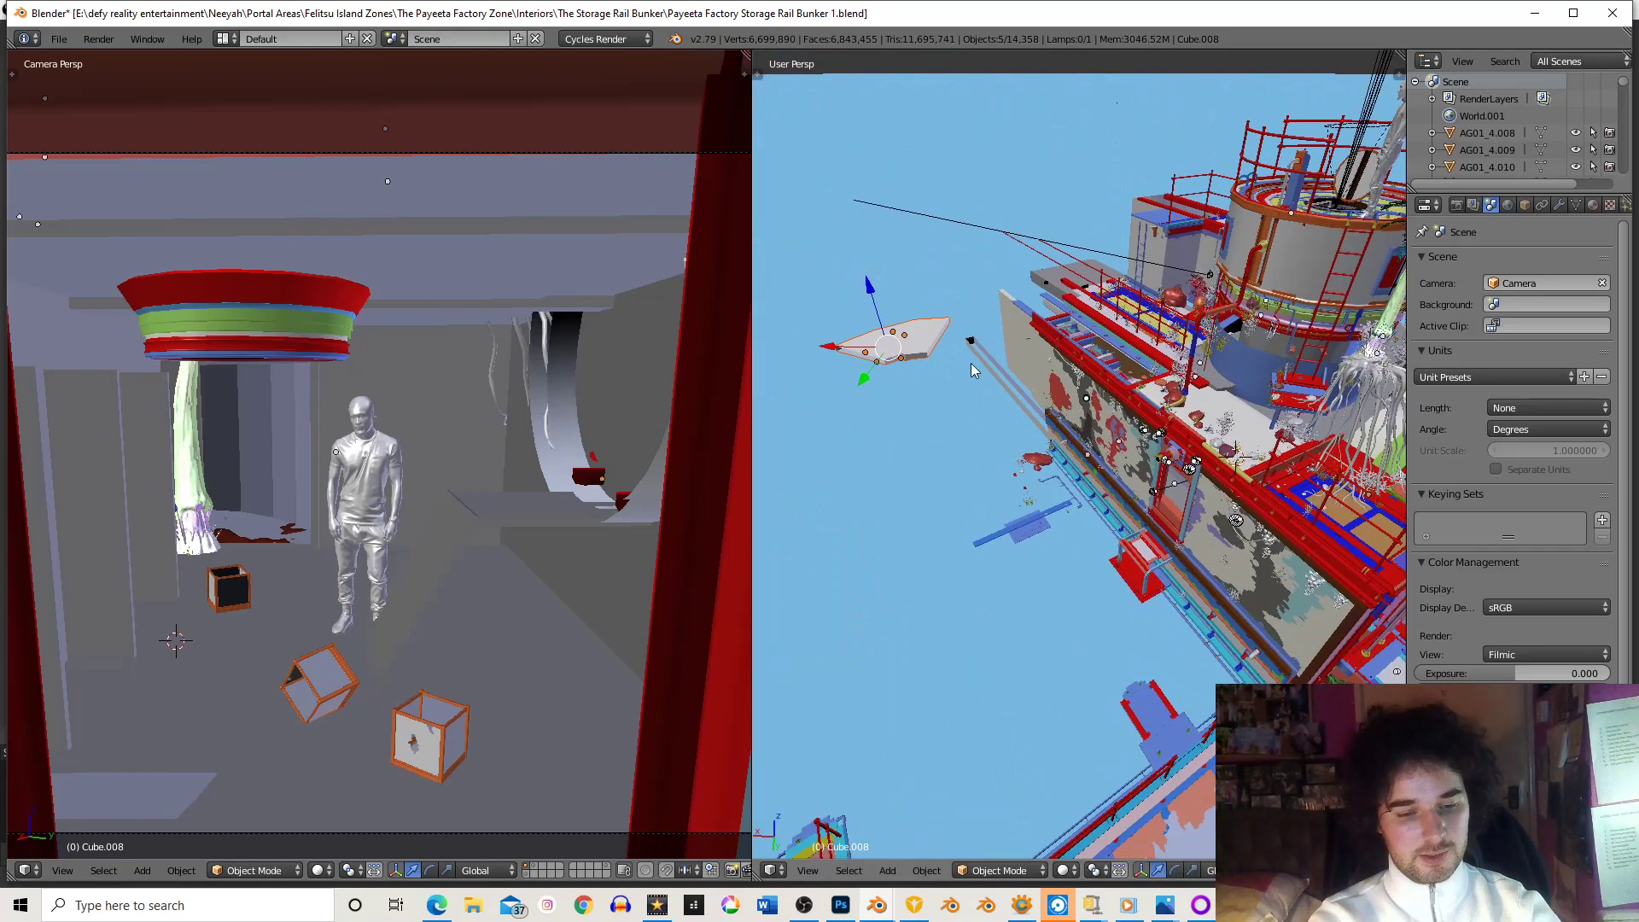
key(g)
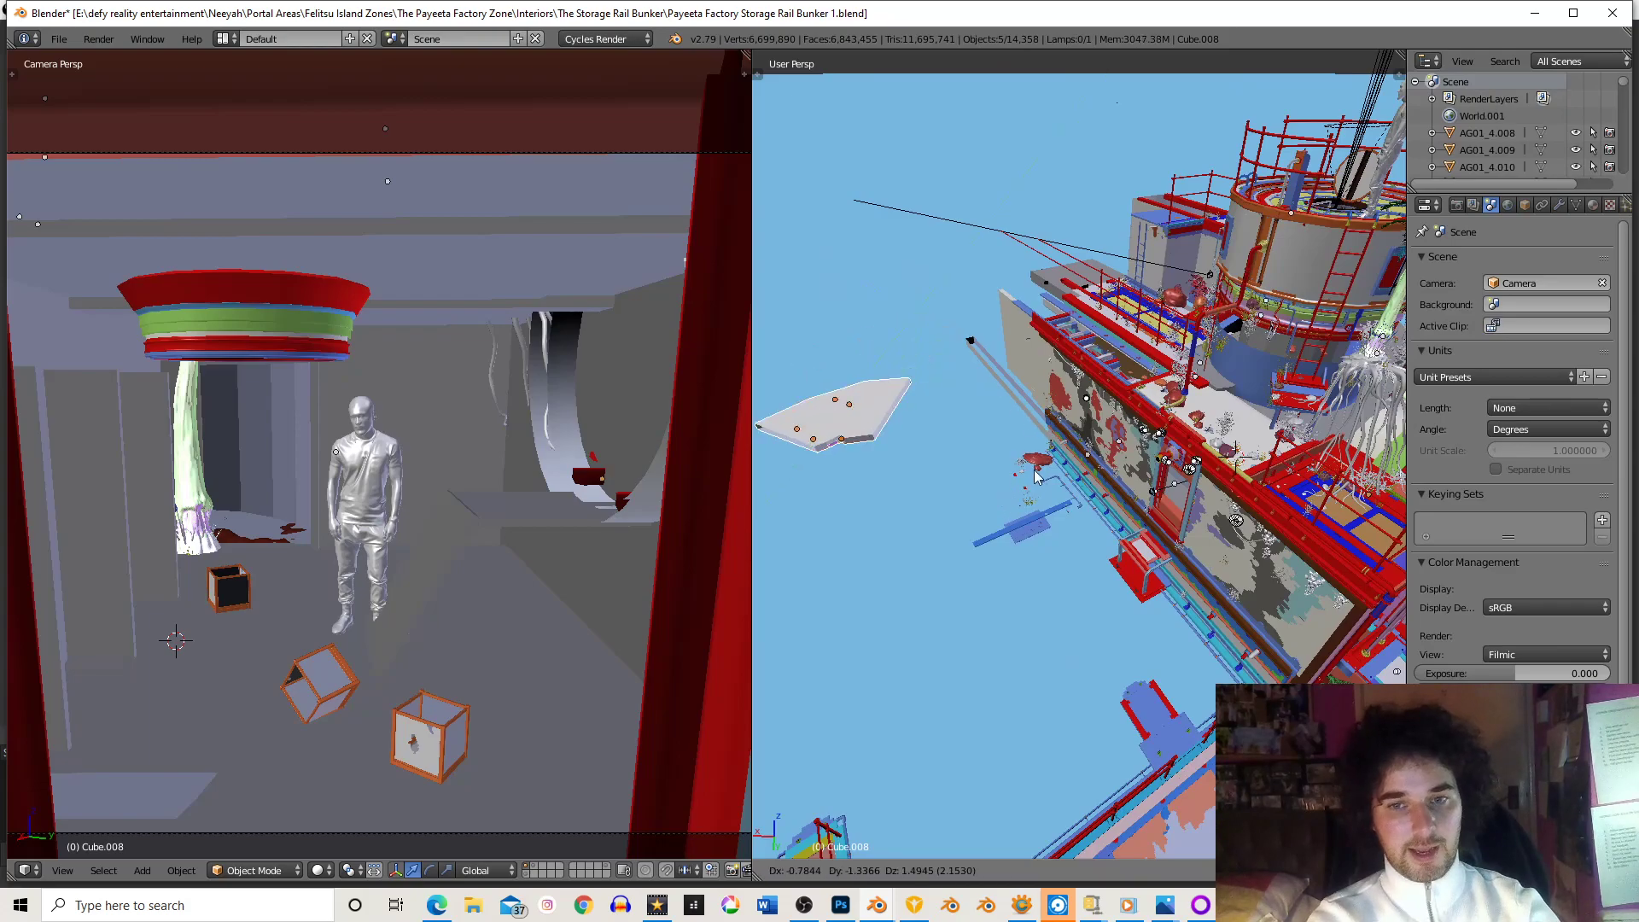
key(x)
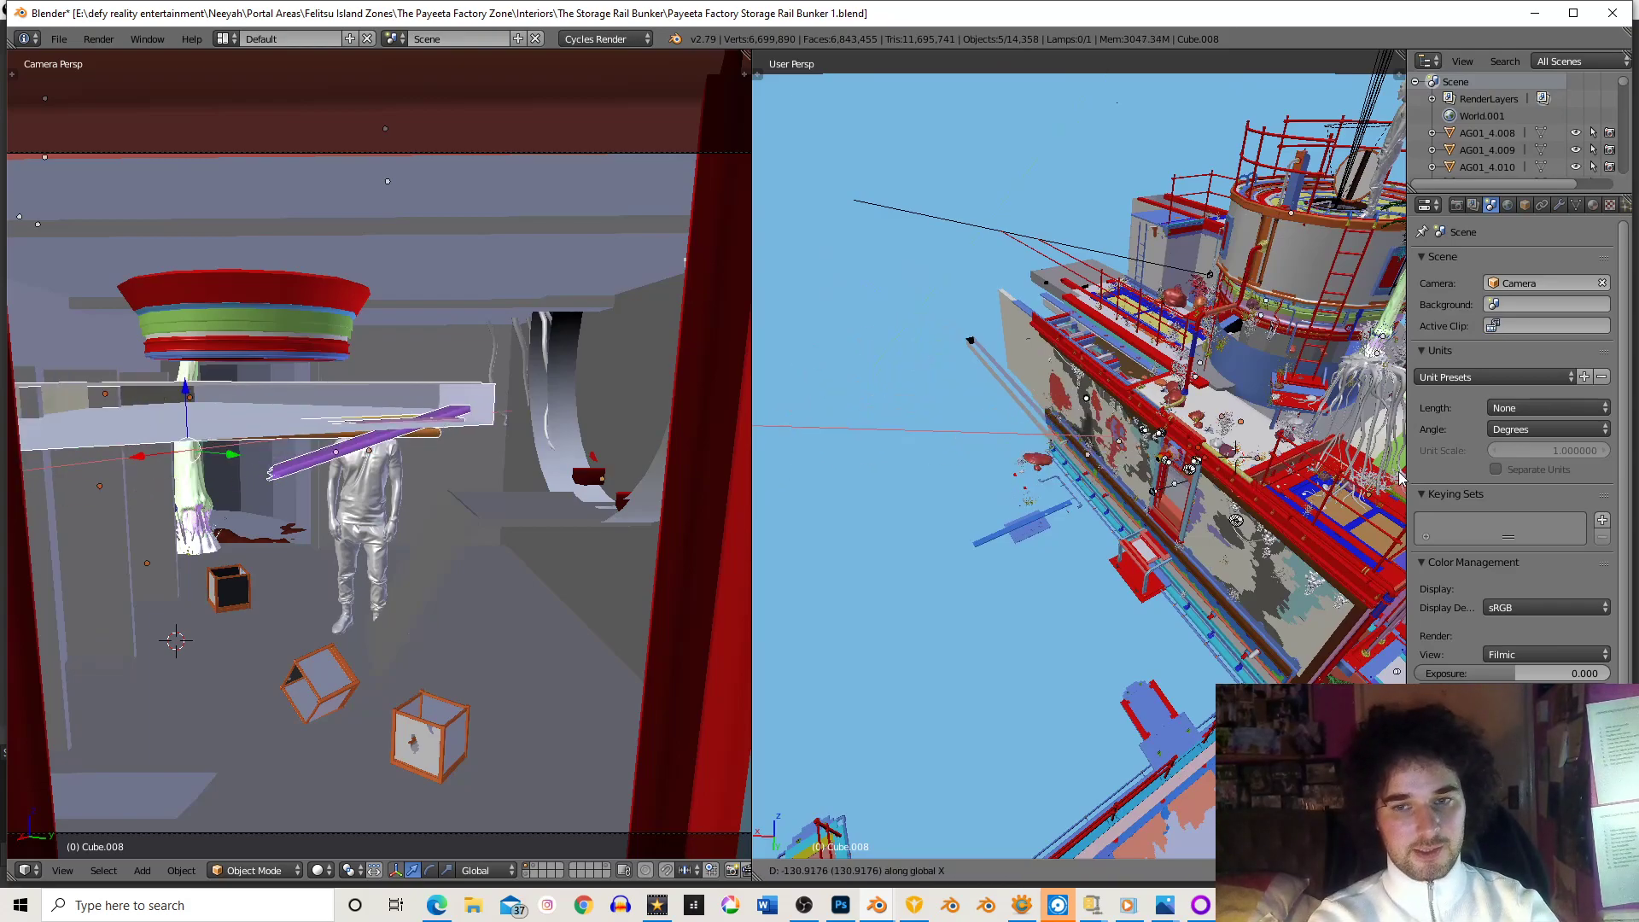
click(1398, 478)
- Raise the ceiling pieces about 8.3 along the global Z axis towards the bunker ceiling
middle_drag(1025, 427, 1131, 331)
key(KP_Decimal)
scroll(1040, 348, down, 8)
scroll(1061, 367, down, 2)
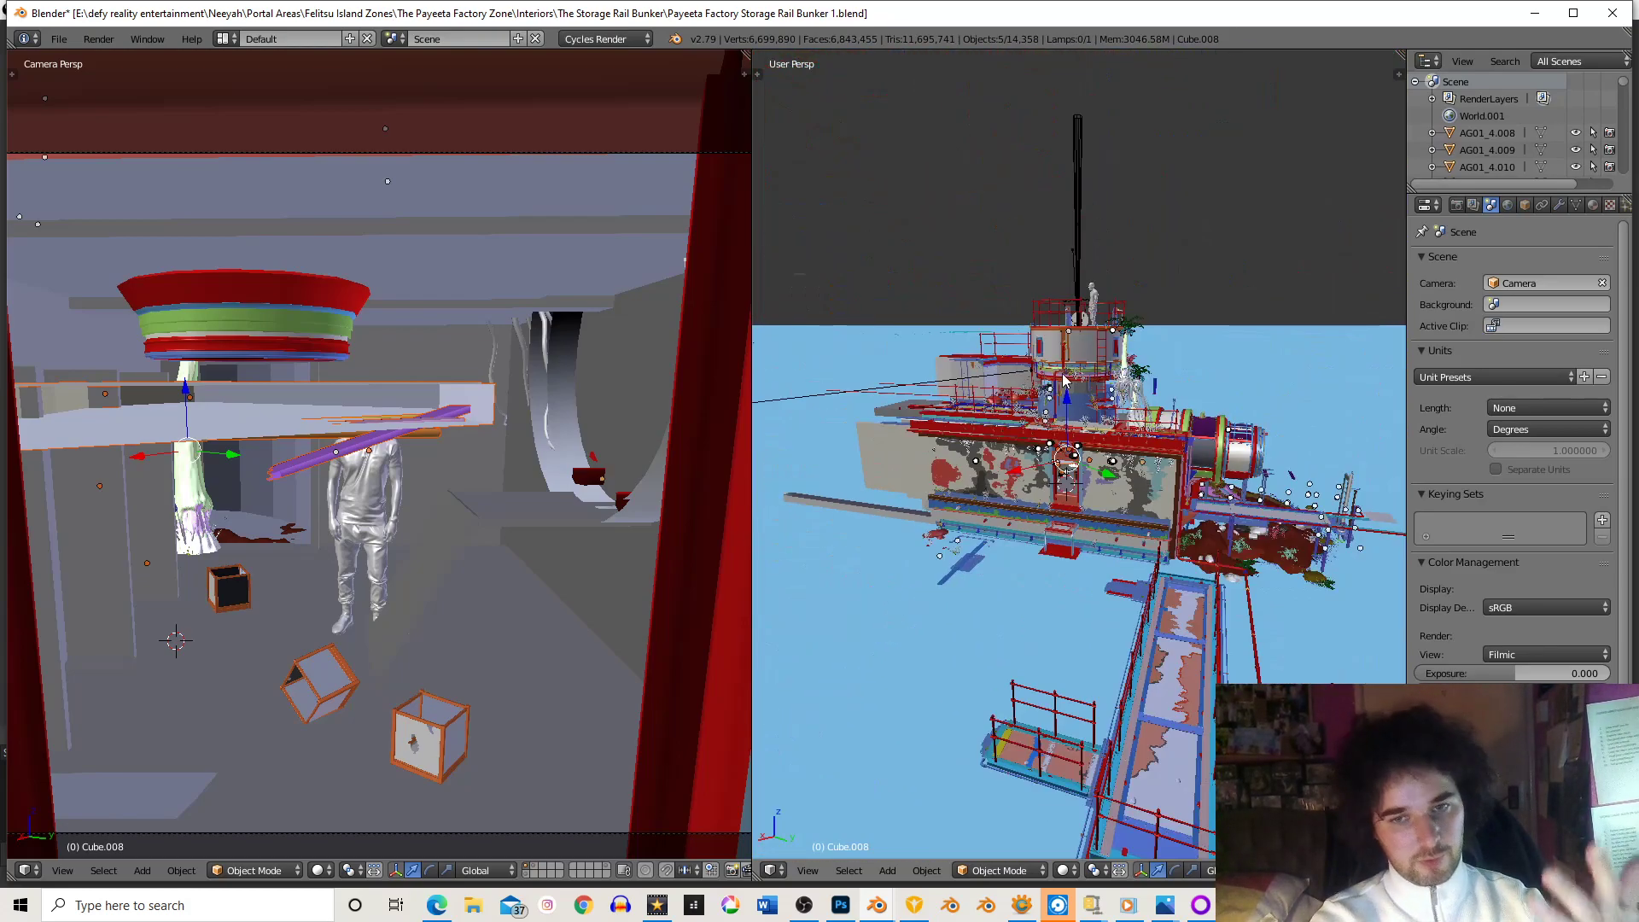
middle_drag(1065, 380, 1087, 422)
scroll(1086, 416, up, 10)
key(g)
key(z)
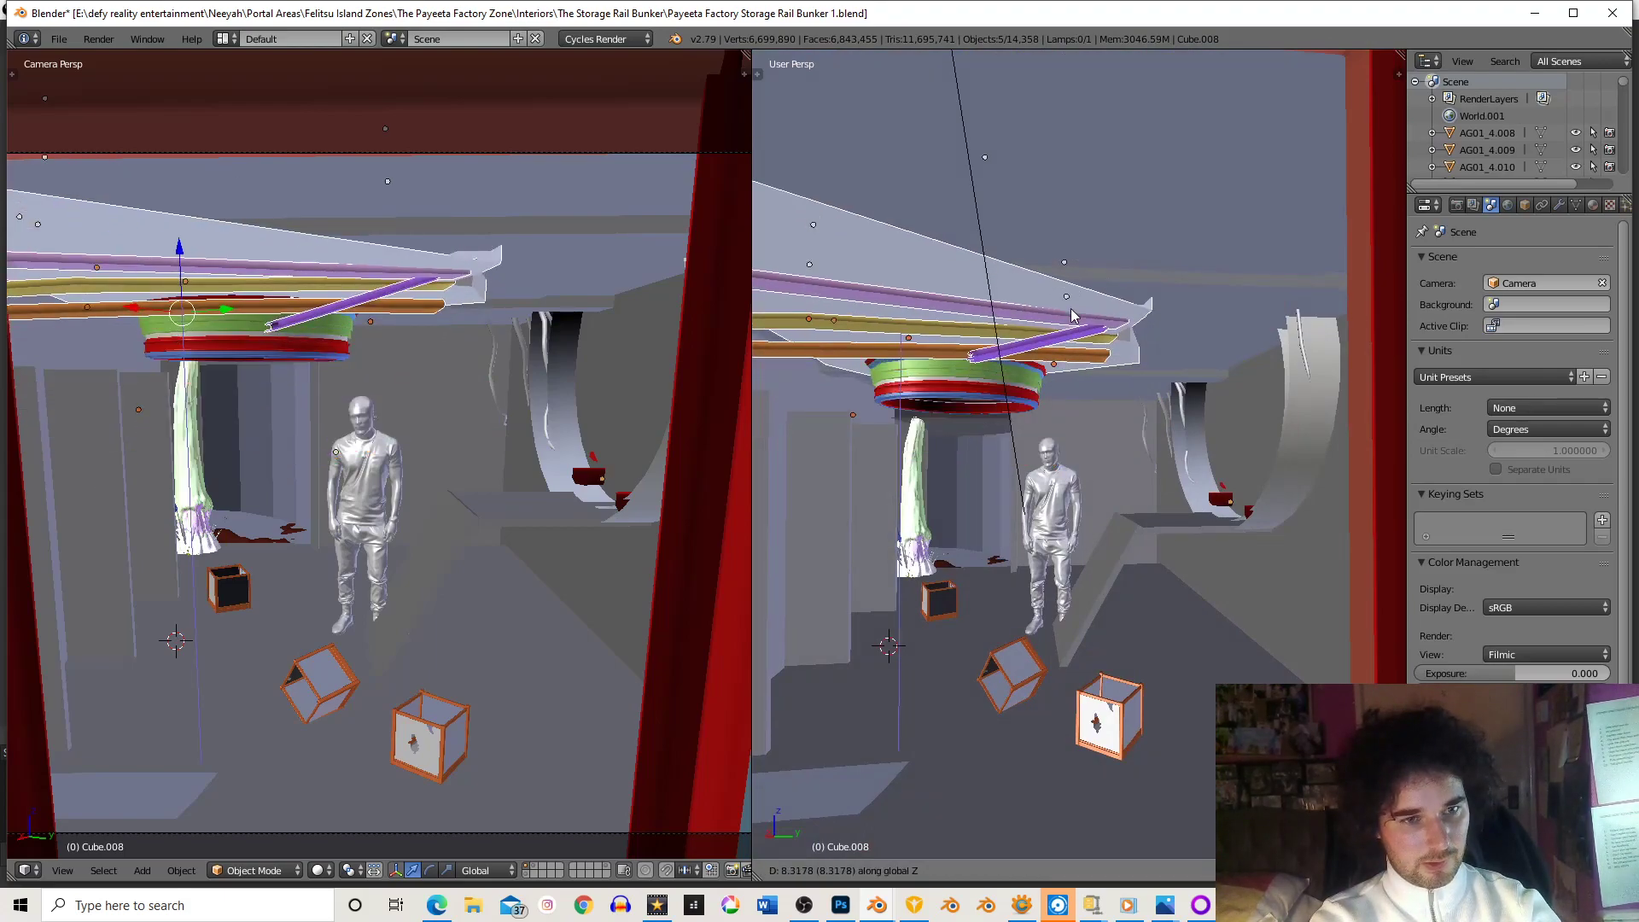
click(1073, 315)
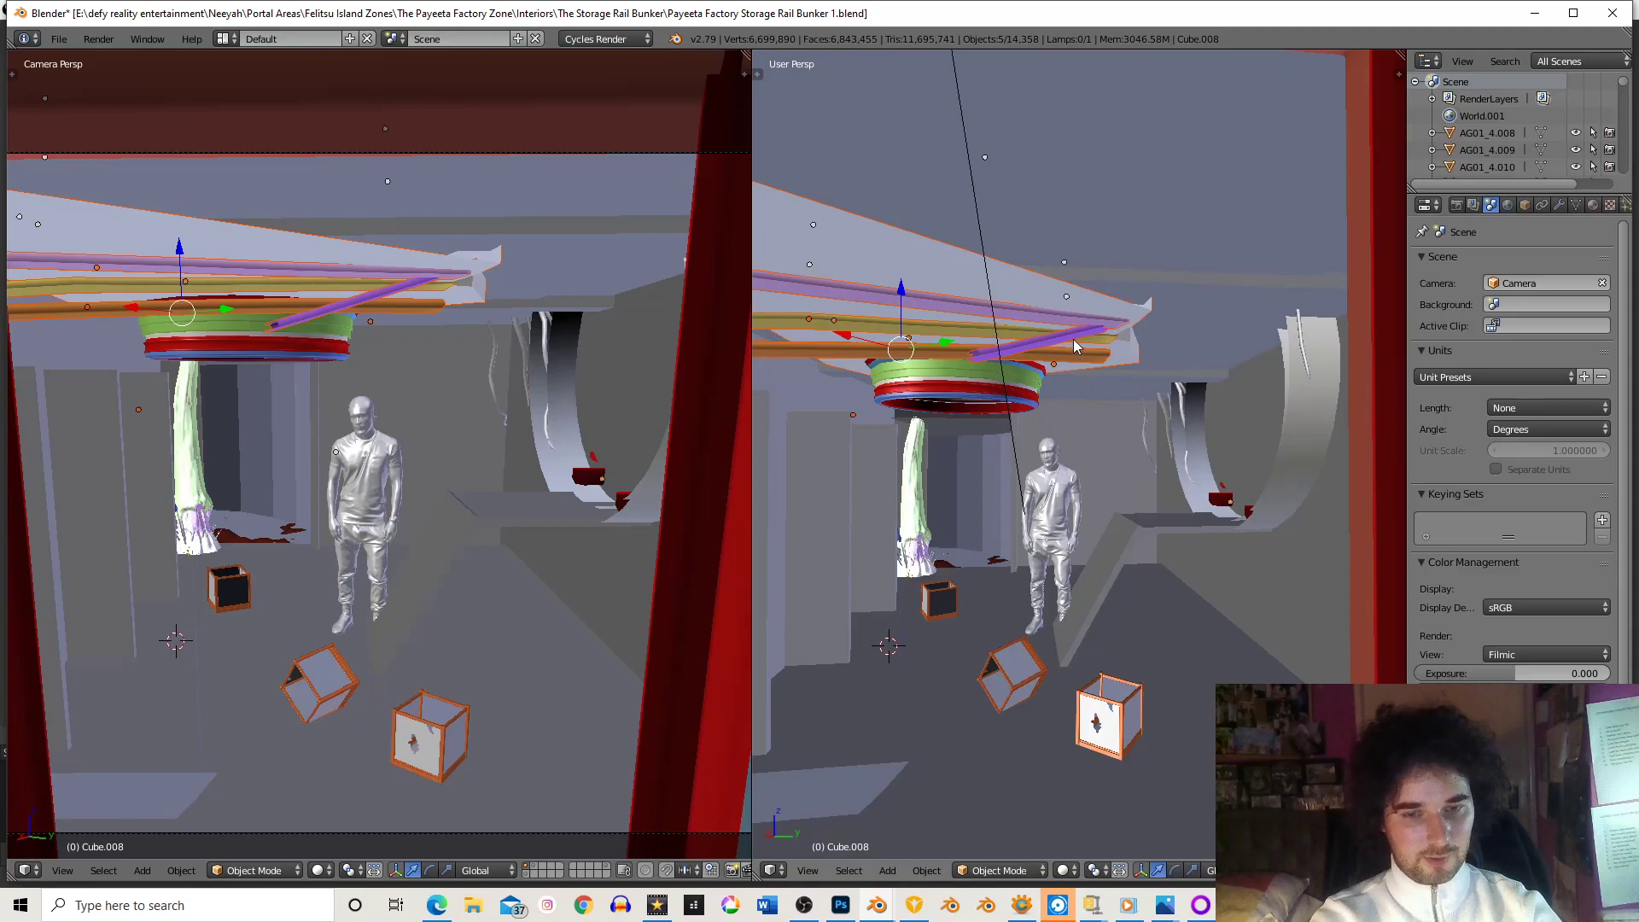
- Shift the ceiling pieces along the global X axis and then along the global Y axis within the bunker
key(g)
key(x)
click(1133, 339)
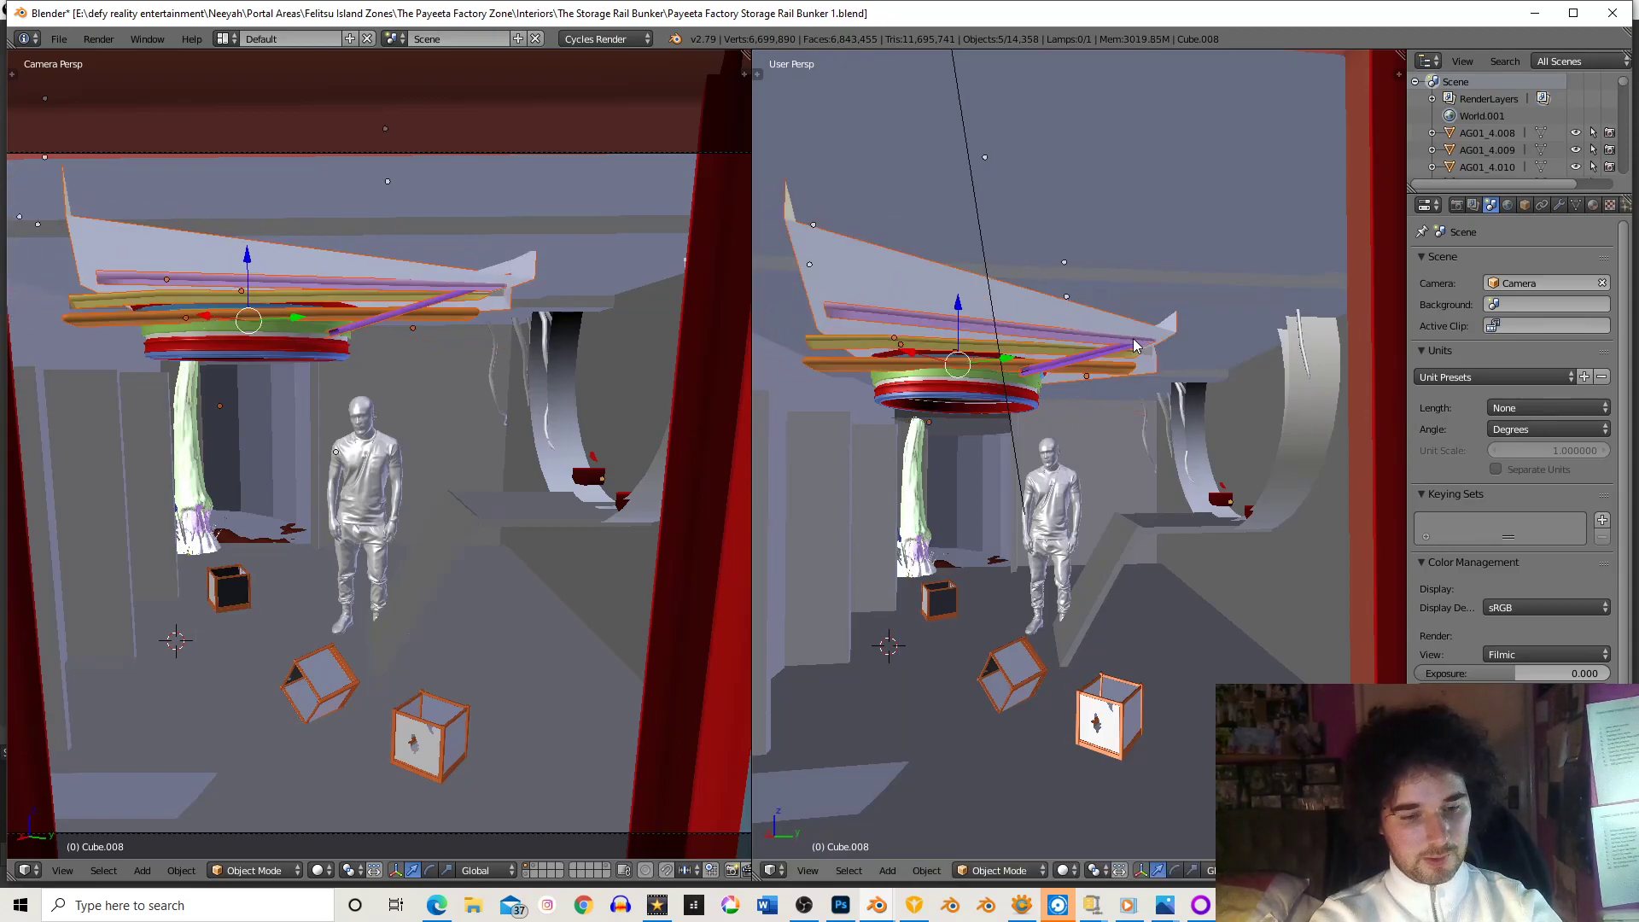
key(g)
key(y)
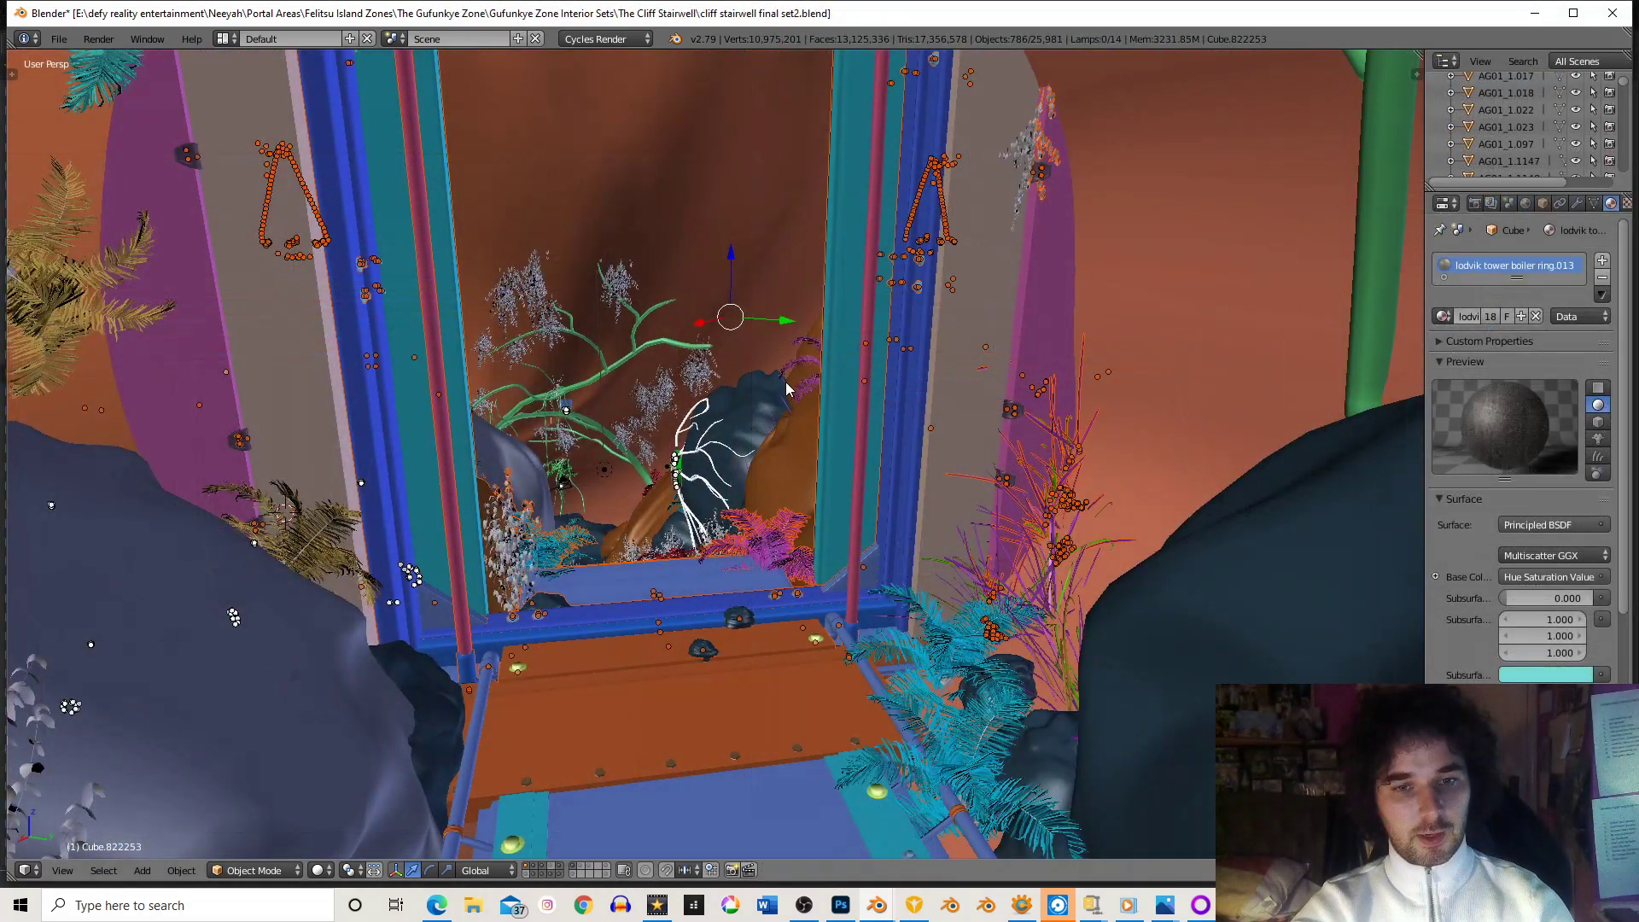
- Examine the framed doorway in the cliff stairwell set, then switch to the Payeeta Factory Storage Rail Bunker 2 file
scroll(786, 383, down, 4)
middle_drag(841, 327, 801, 317)
scroll(802, 317, up, 4)
middle_drag(812, 402, 858, 354)
scroll(809, 428, down, 2)
scroll(804, 436, up, 1)
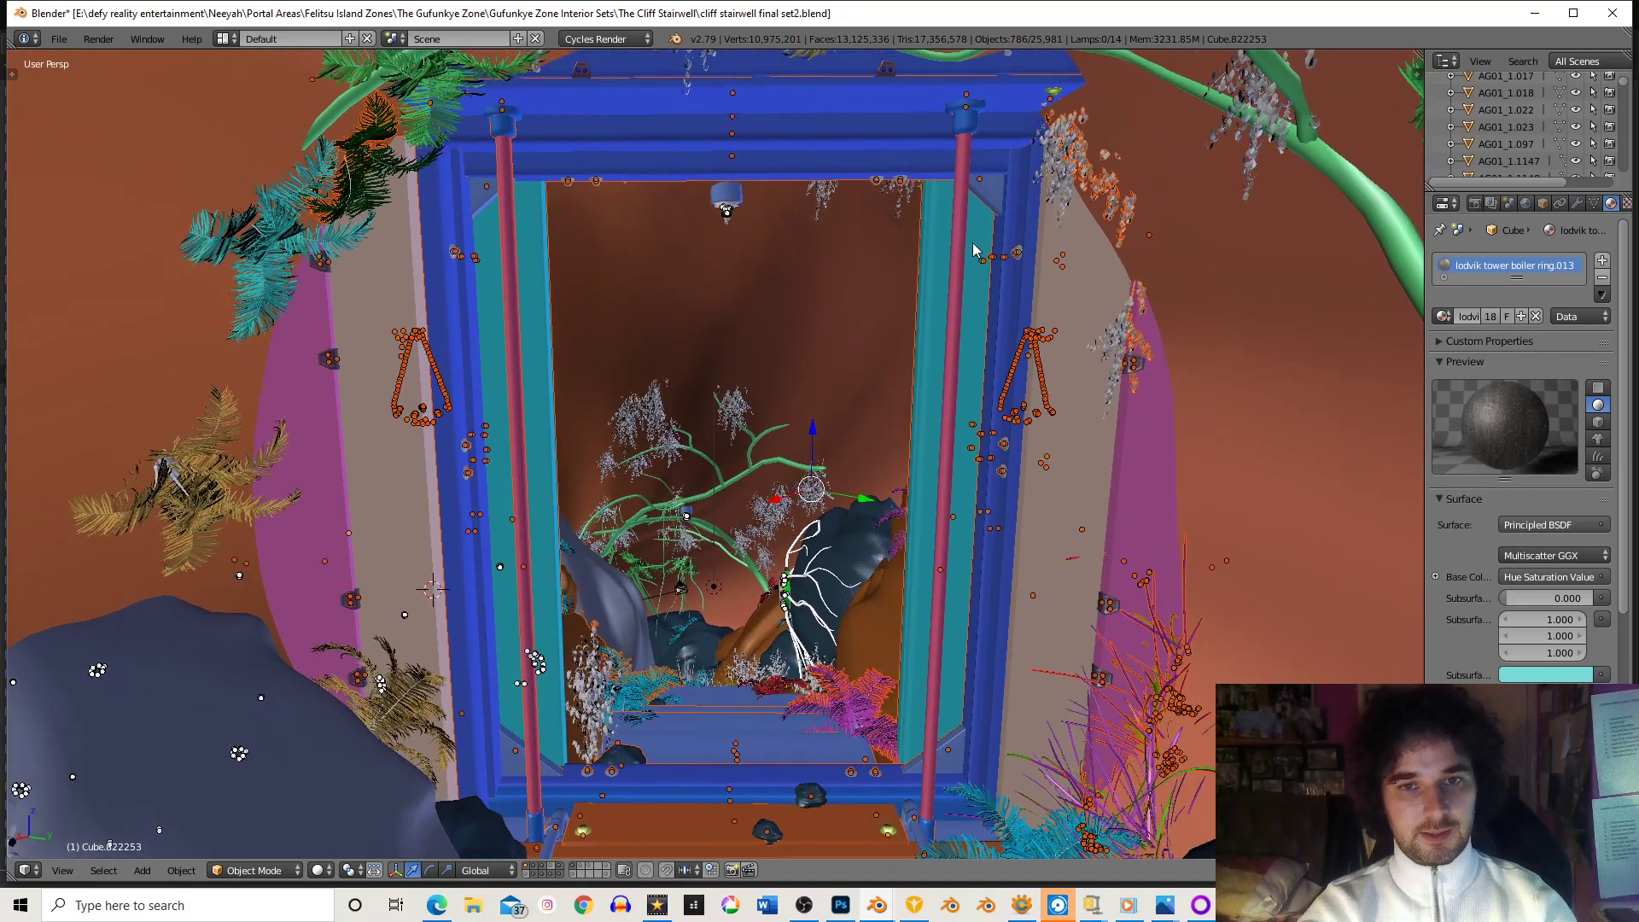
mouse_move(885, 914)
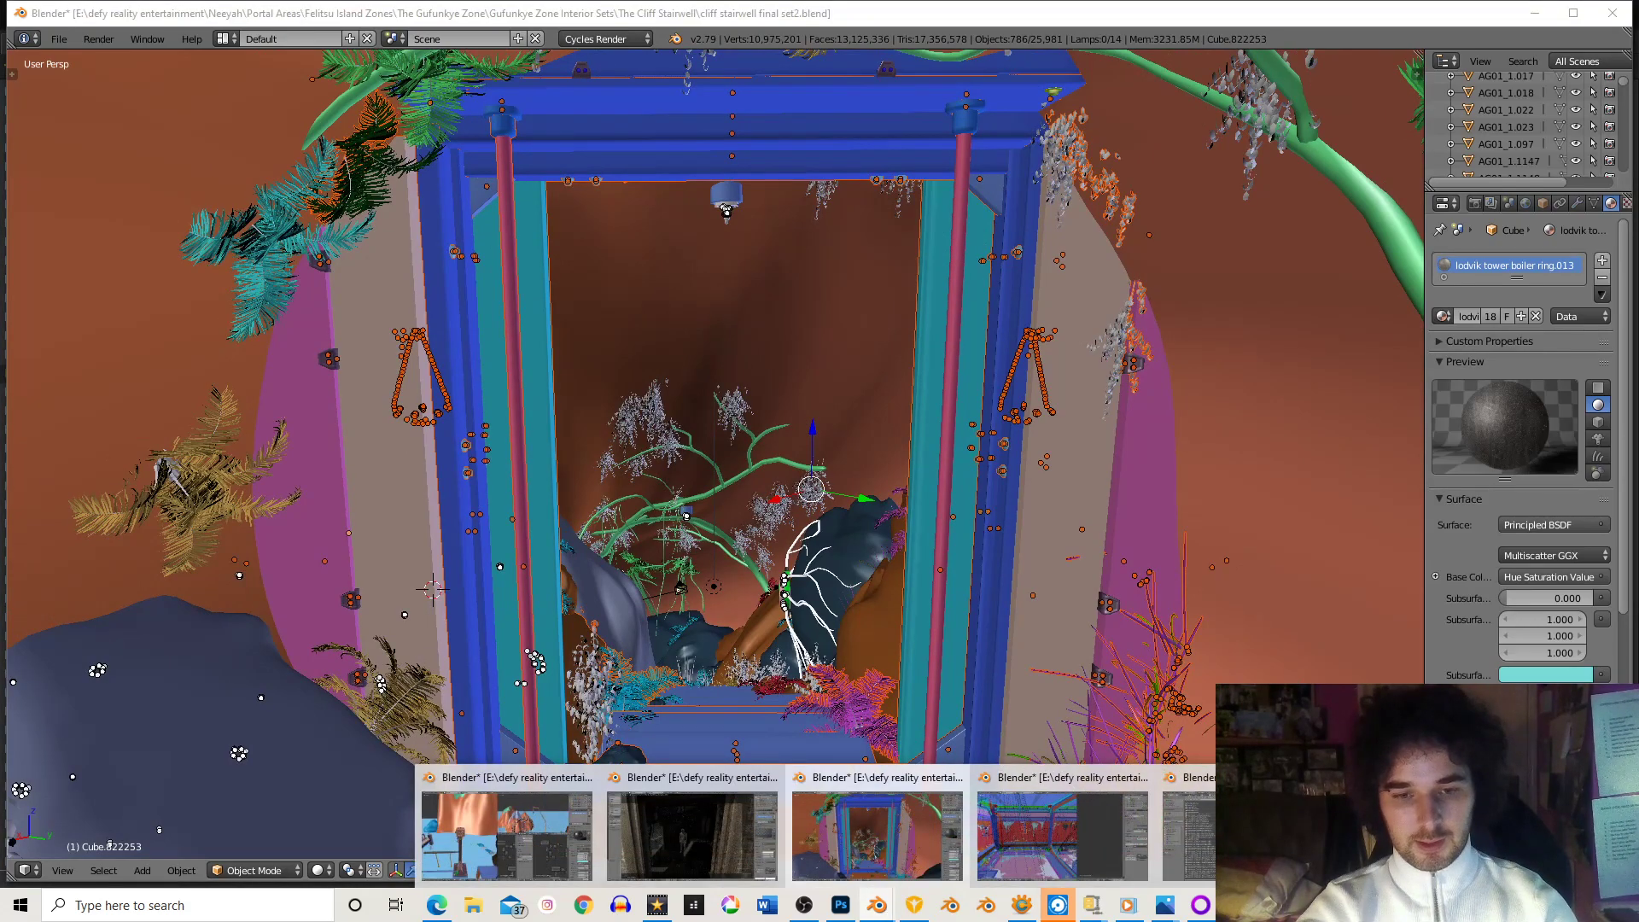
click(707, 839)
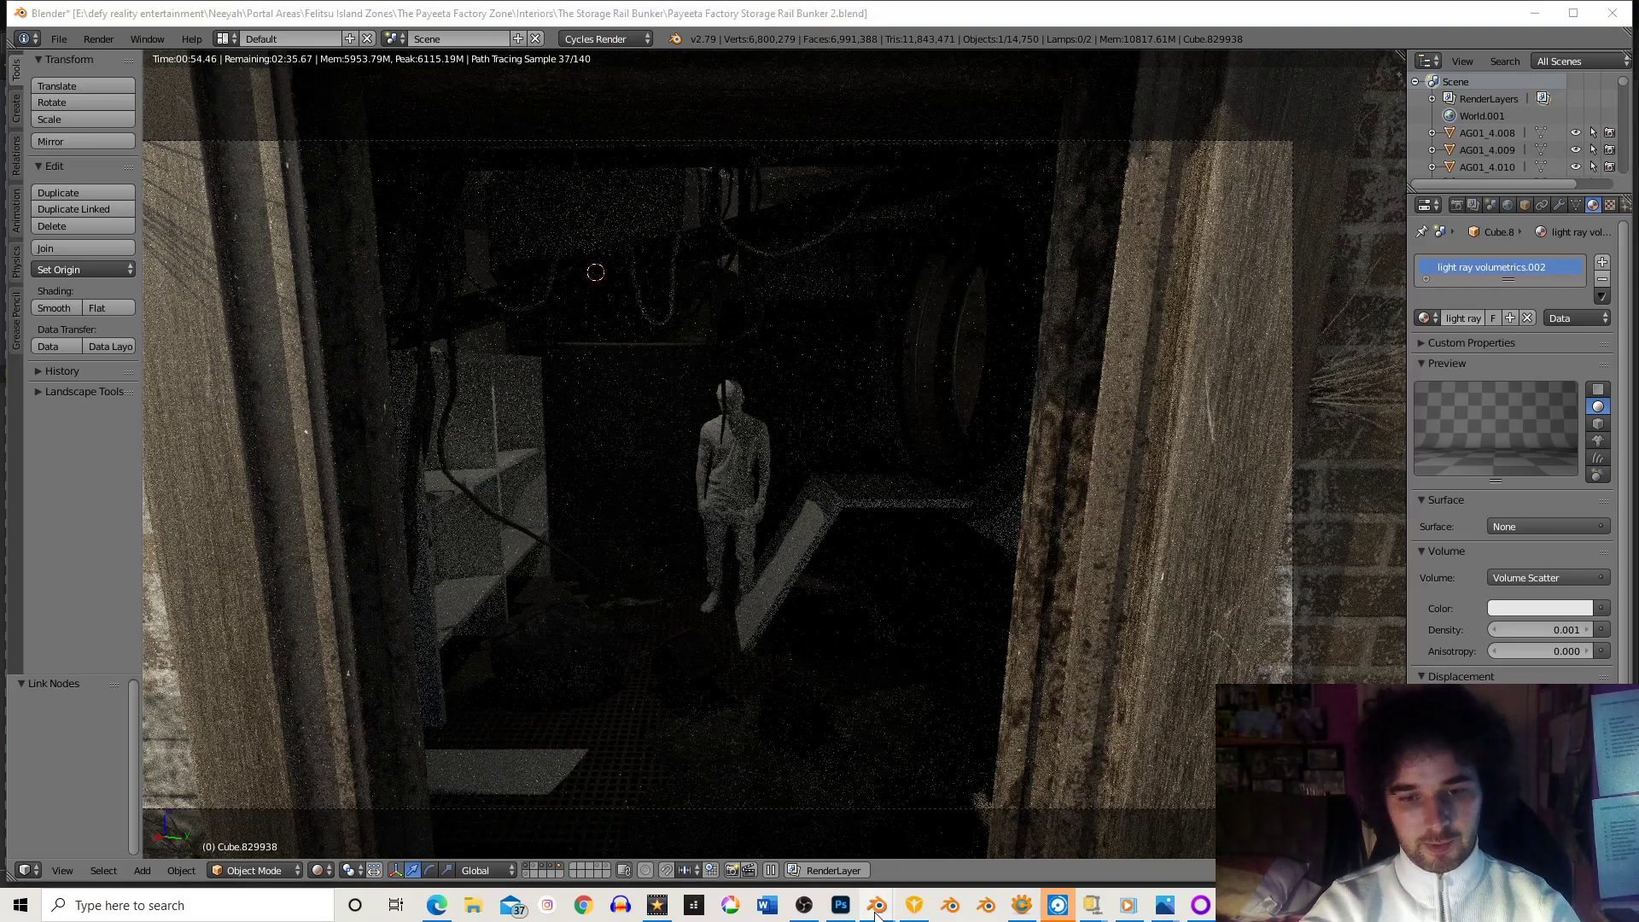
- Inspect the scene in another open Blender file and return to the Payeeta Factory Storage Rail Bunker 2 file
mouse_move(877, 905)
click(1043, 830)
middle_drag(682, 463, 566, 630)
scroll(699, 380, down, 3)
scroll(684, 359, up, 2)
scroll(654, 377, down, 1)
scroll(656, 369, up, 1)
click(878, 906)
click(694, 832)
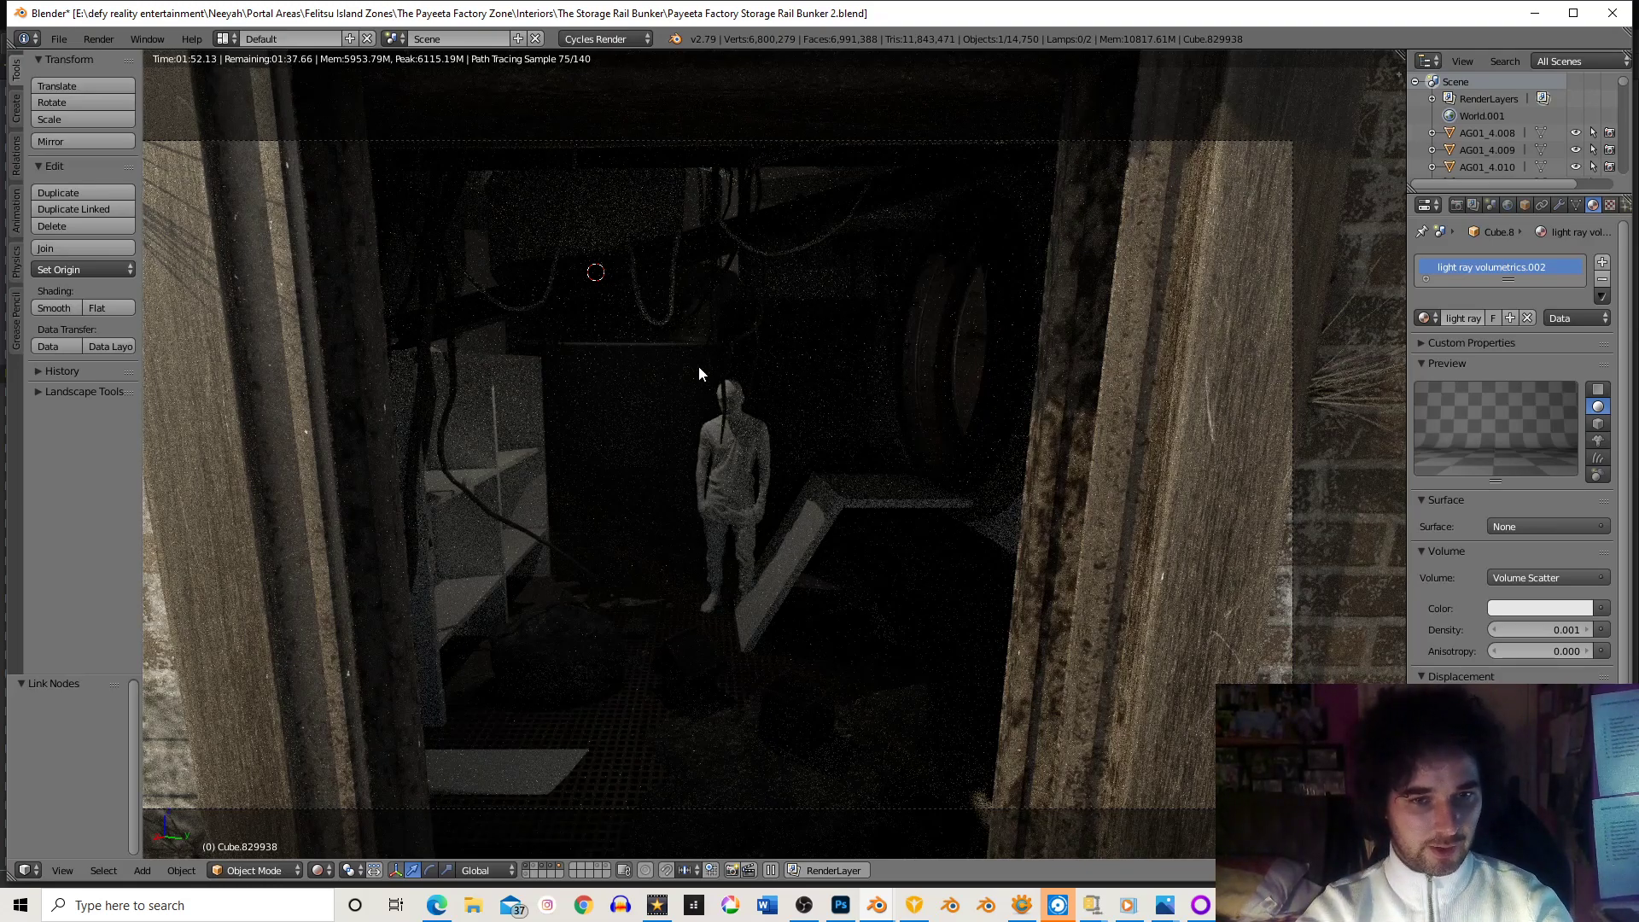
- Examine the rendered bunker exterior, including its roof debris and the dark front doorway, up close
mouse_move(676, 248)
middle_down()
mouse_move(750, 299)
mouse_move(818, 290)
mouse_move(818, 237)
middle_up()
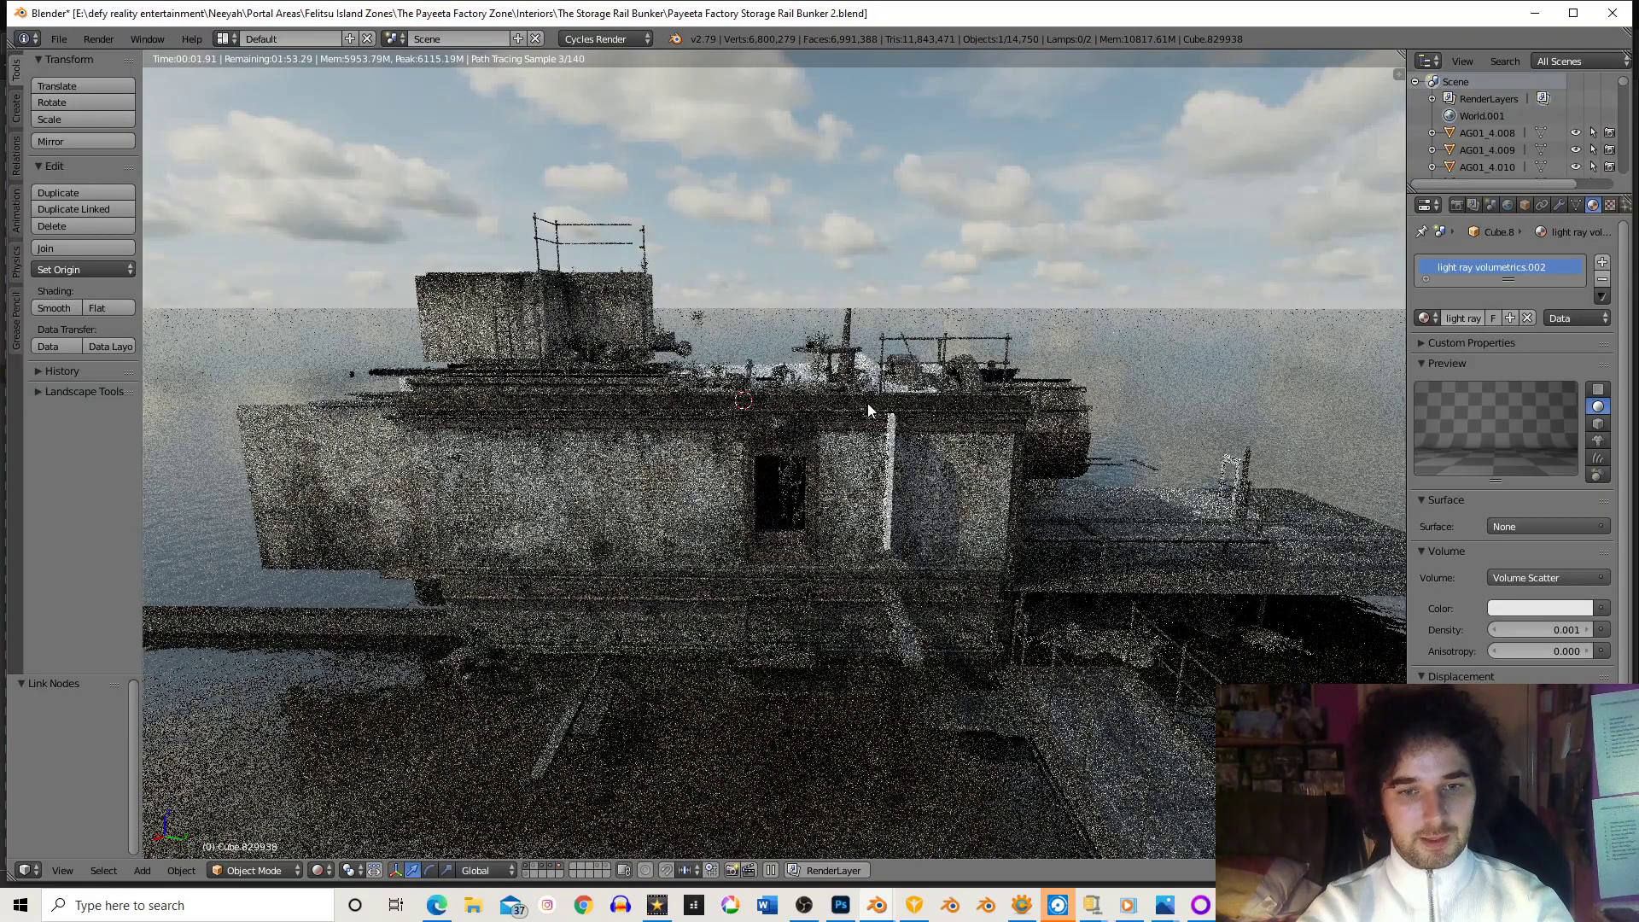
scroll(867, 403, up, 8)
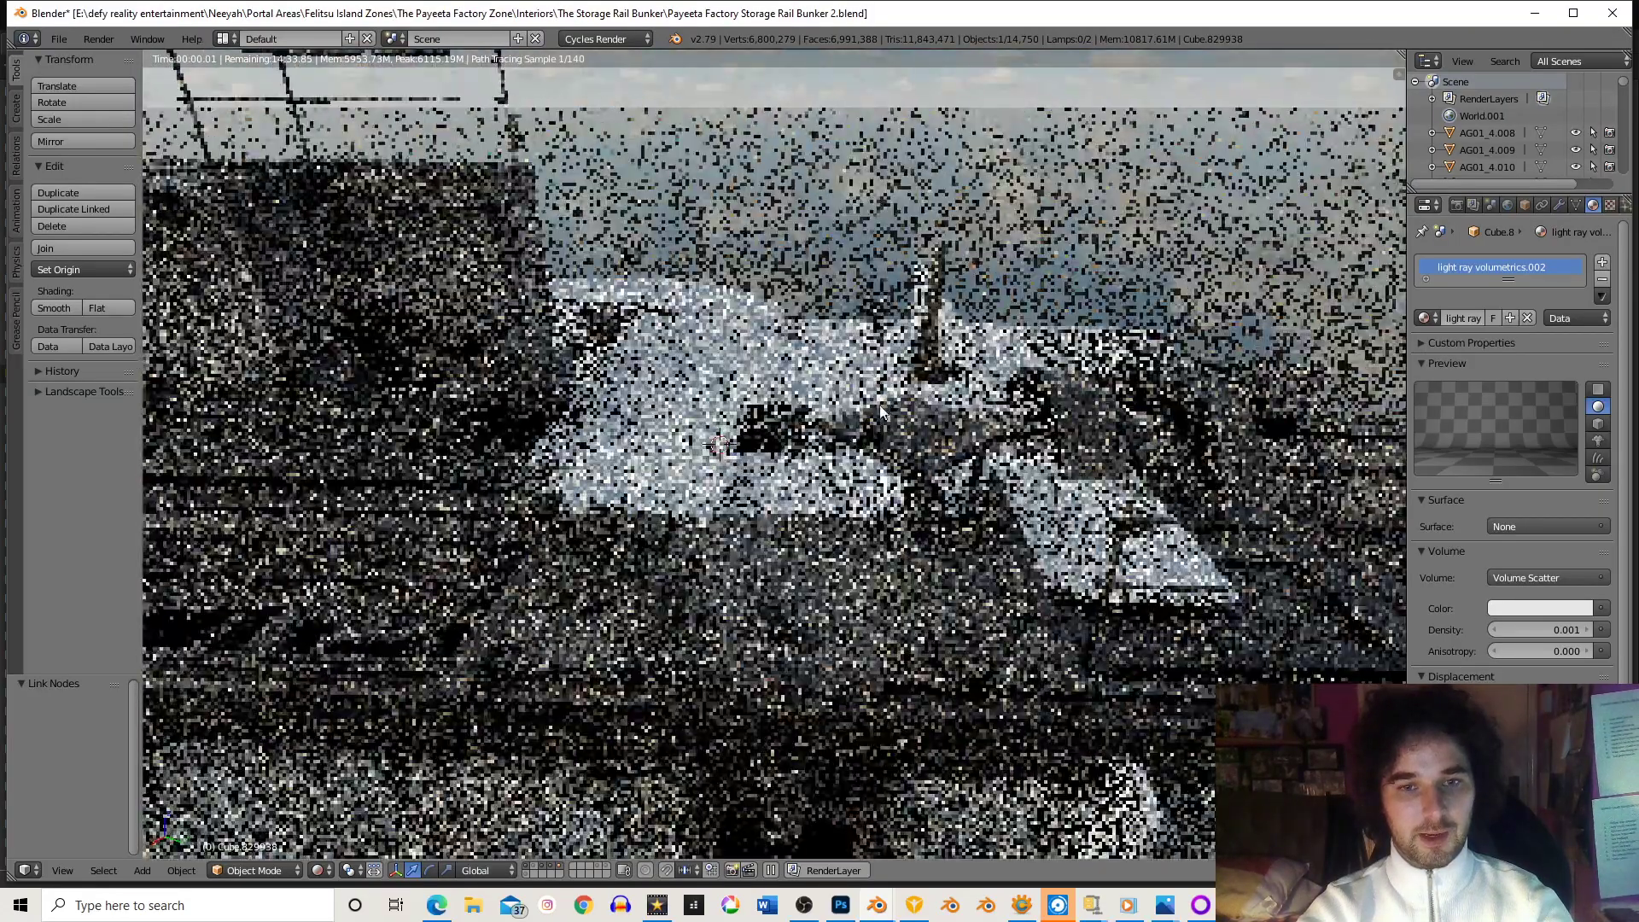
scroll(879, 404, up, 5)
scroll(827, 516, up, 2)
scroll(791, 463, up, 6)
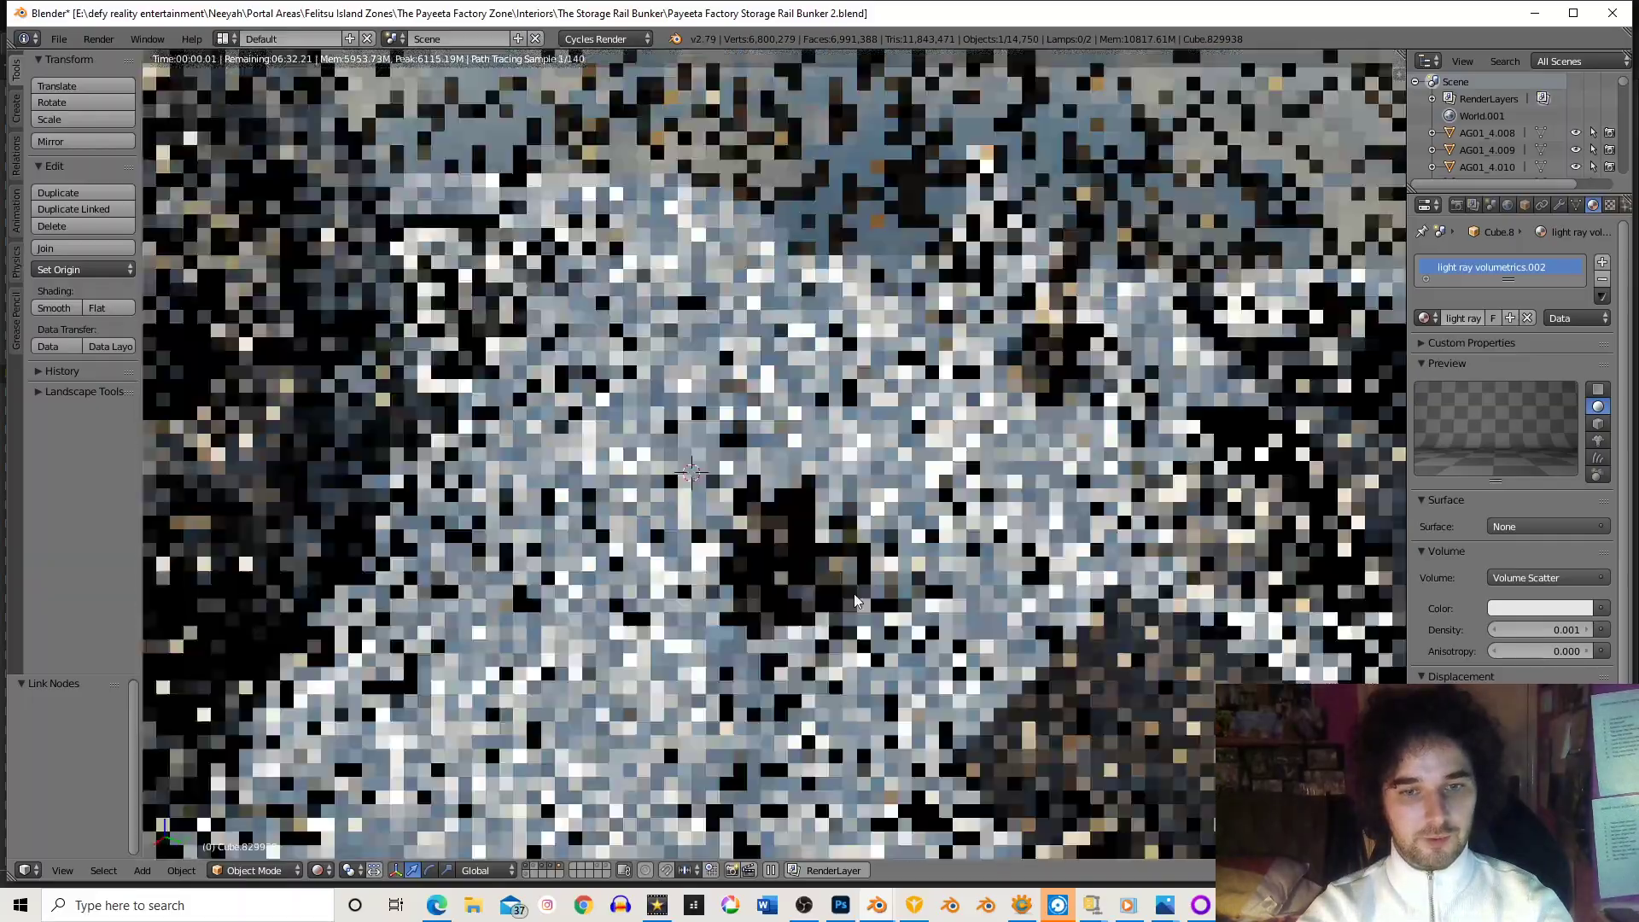
scroll(861, 484, up, 4)
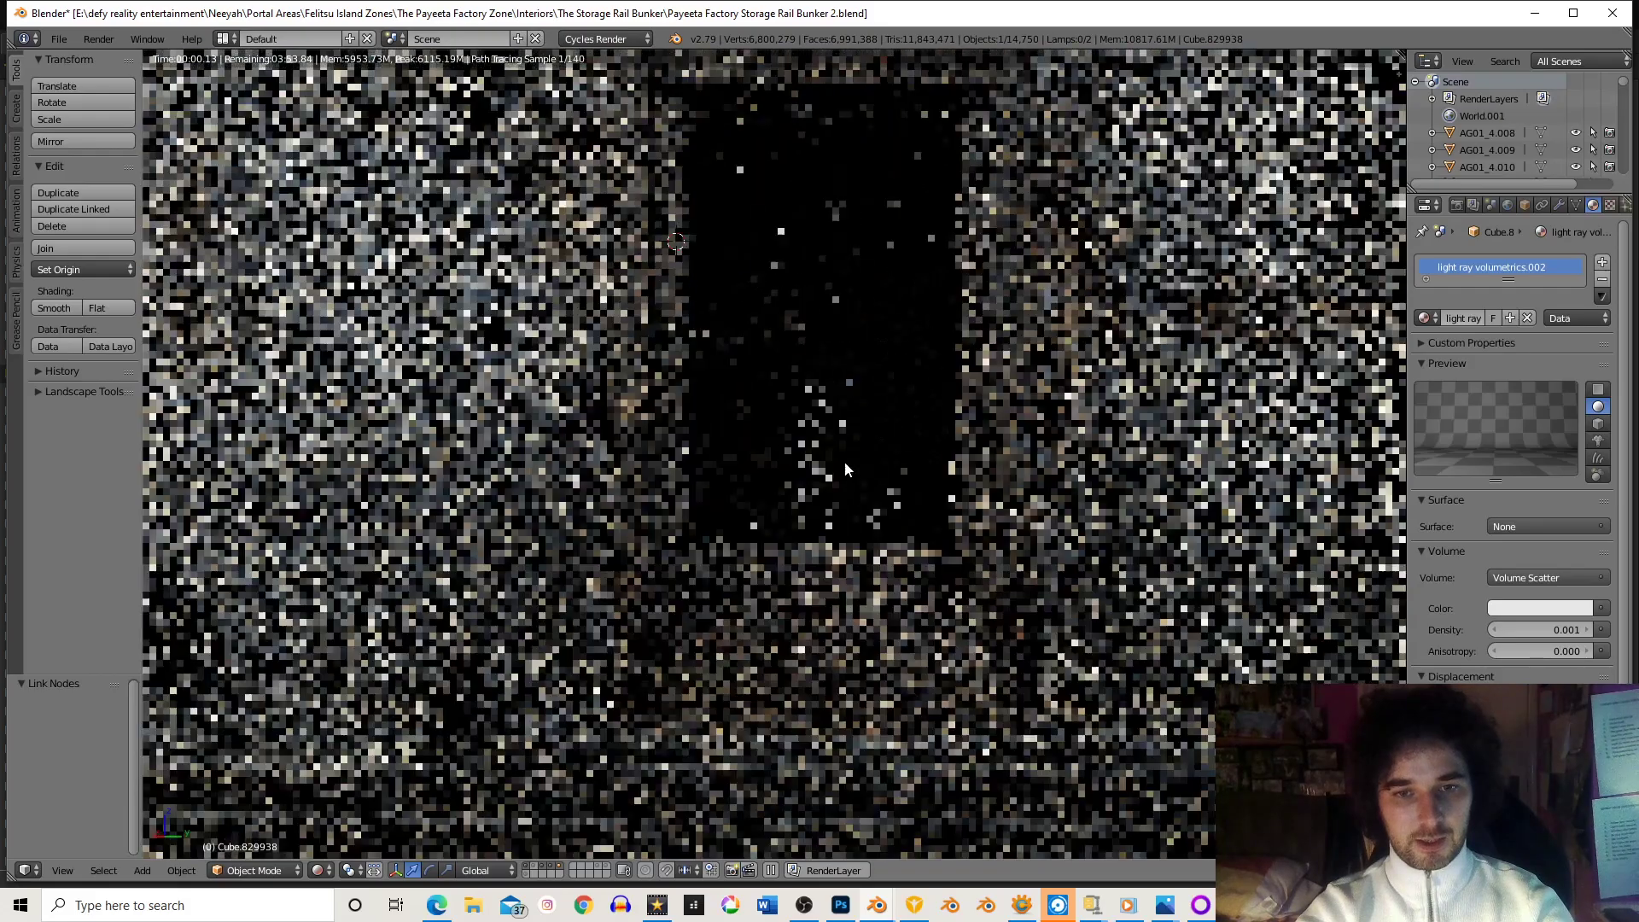
scroll(824, 495, down, 5)
scroll(815, 504, down, 8)
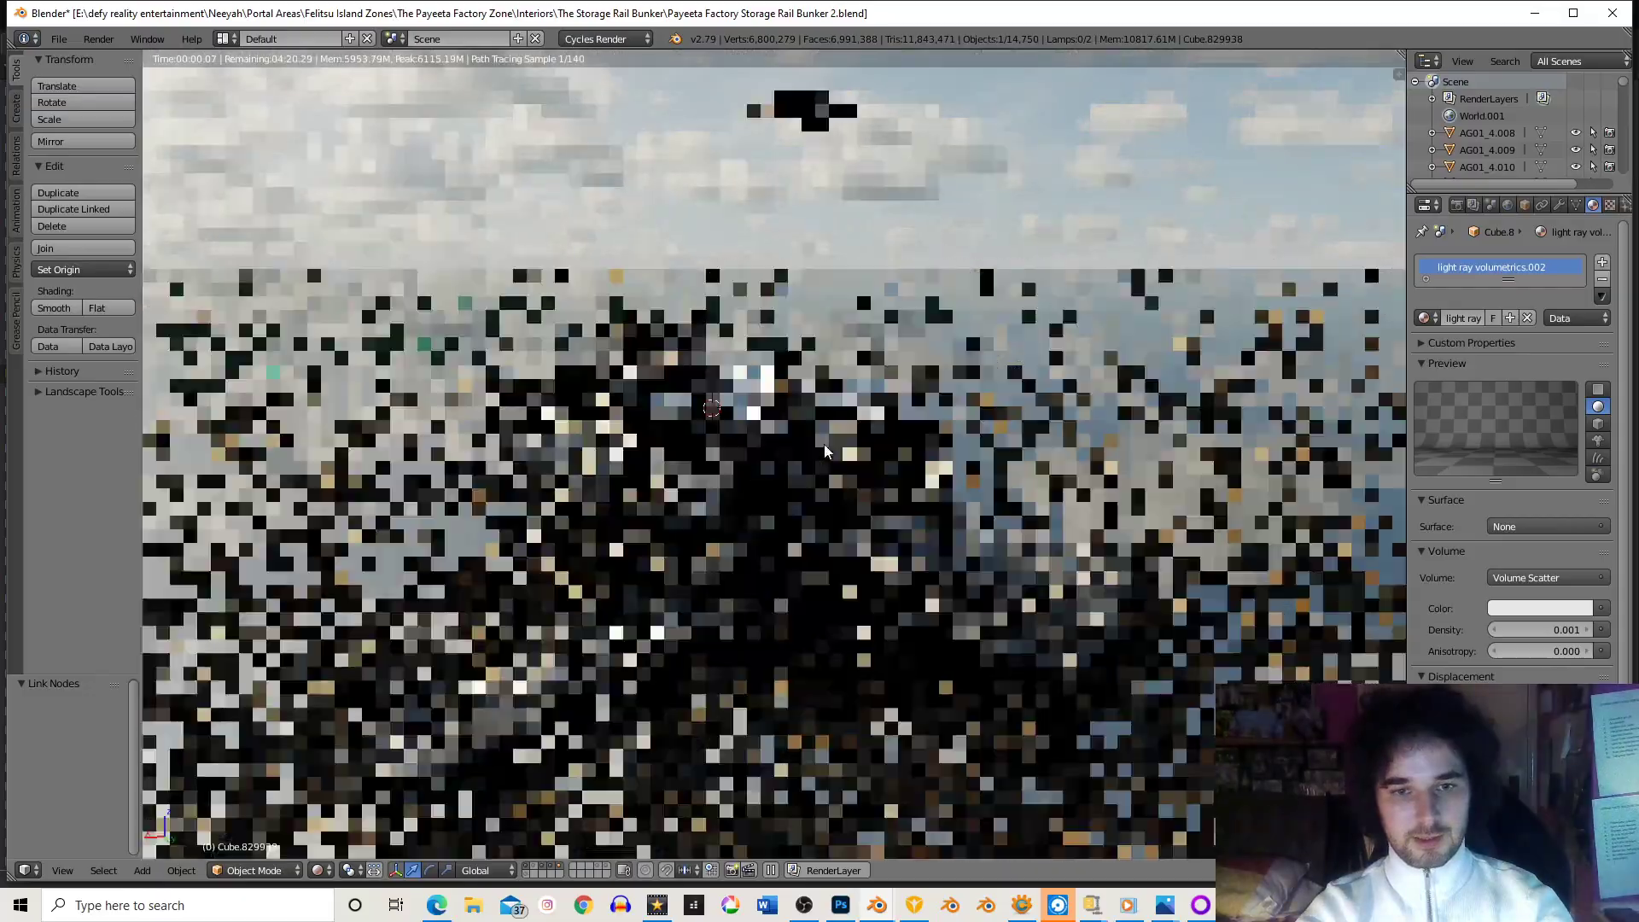
- View the rendered bunker from a low angle beside the large round pipe, then look into the doorway interior
middle_drag(823, 444, 859, 200)
scroll(815, 499, down, 4)
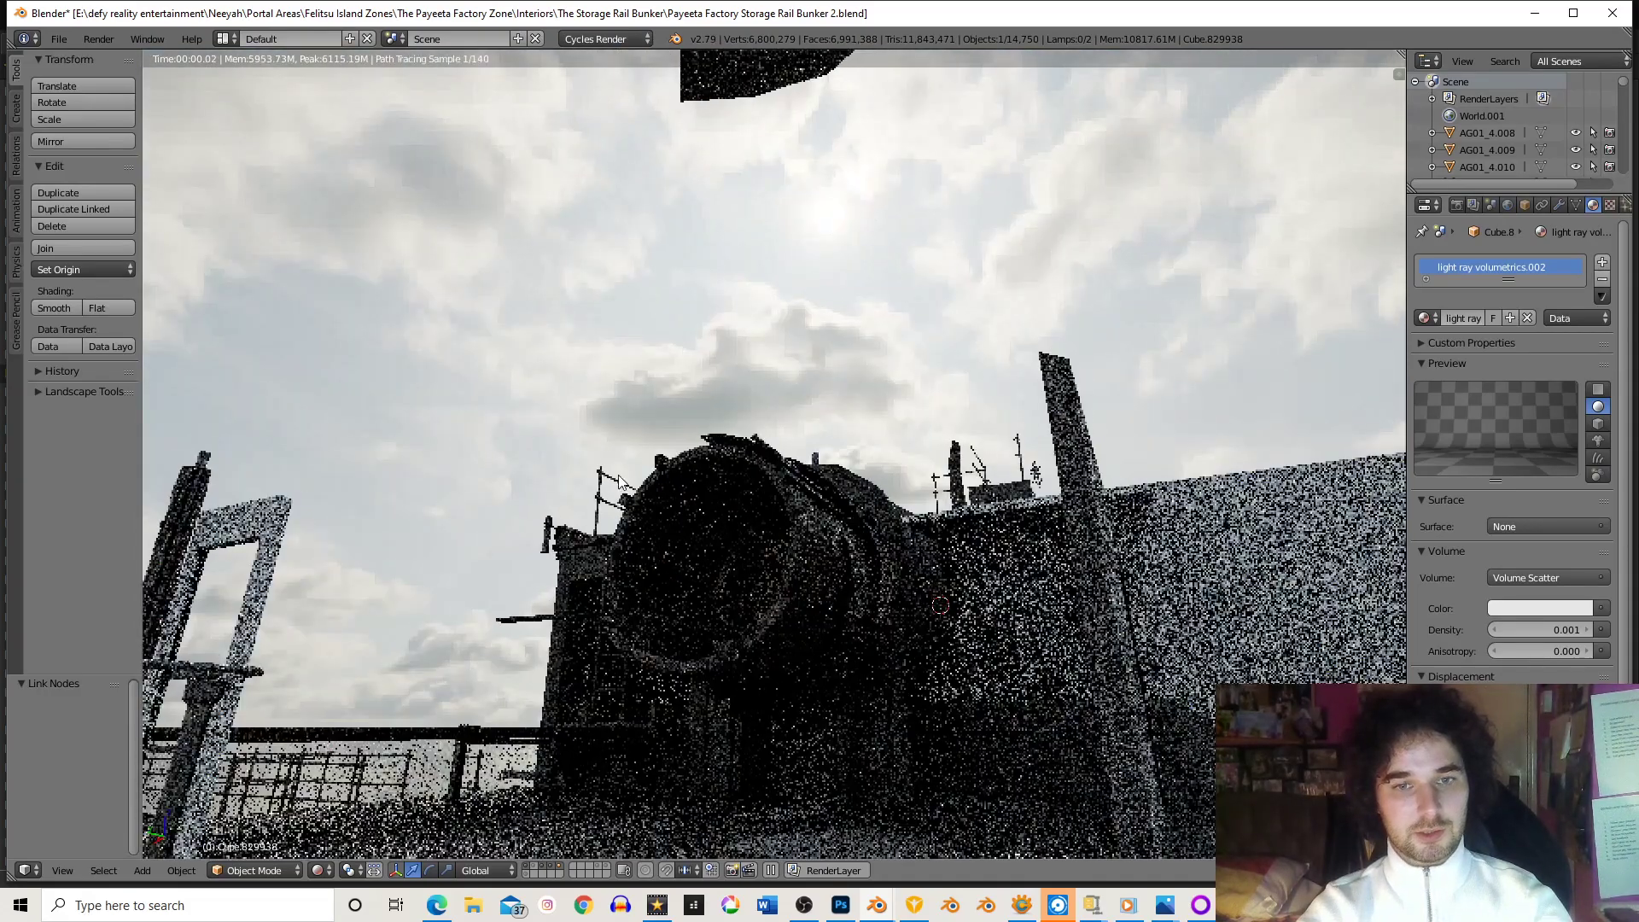
middle_drag(711, 566, 889, 419)
scroll(853, 464, up, 3)
scroll(875, 378, up, 2)
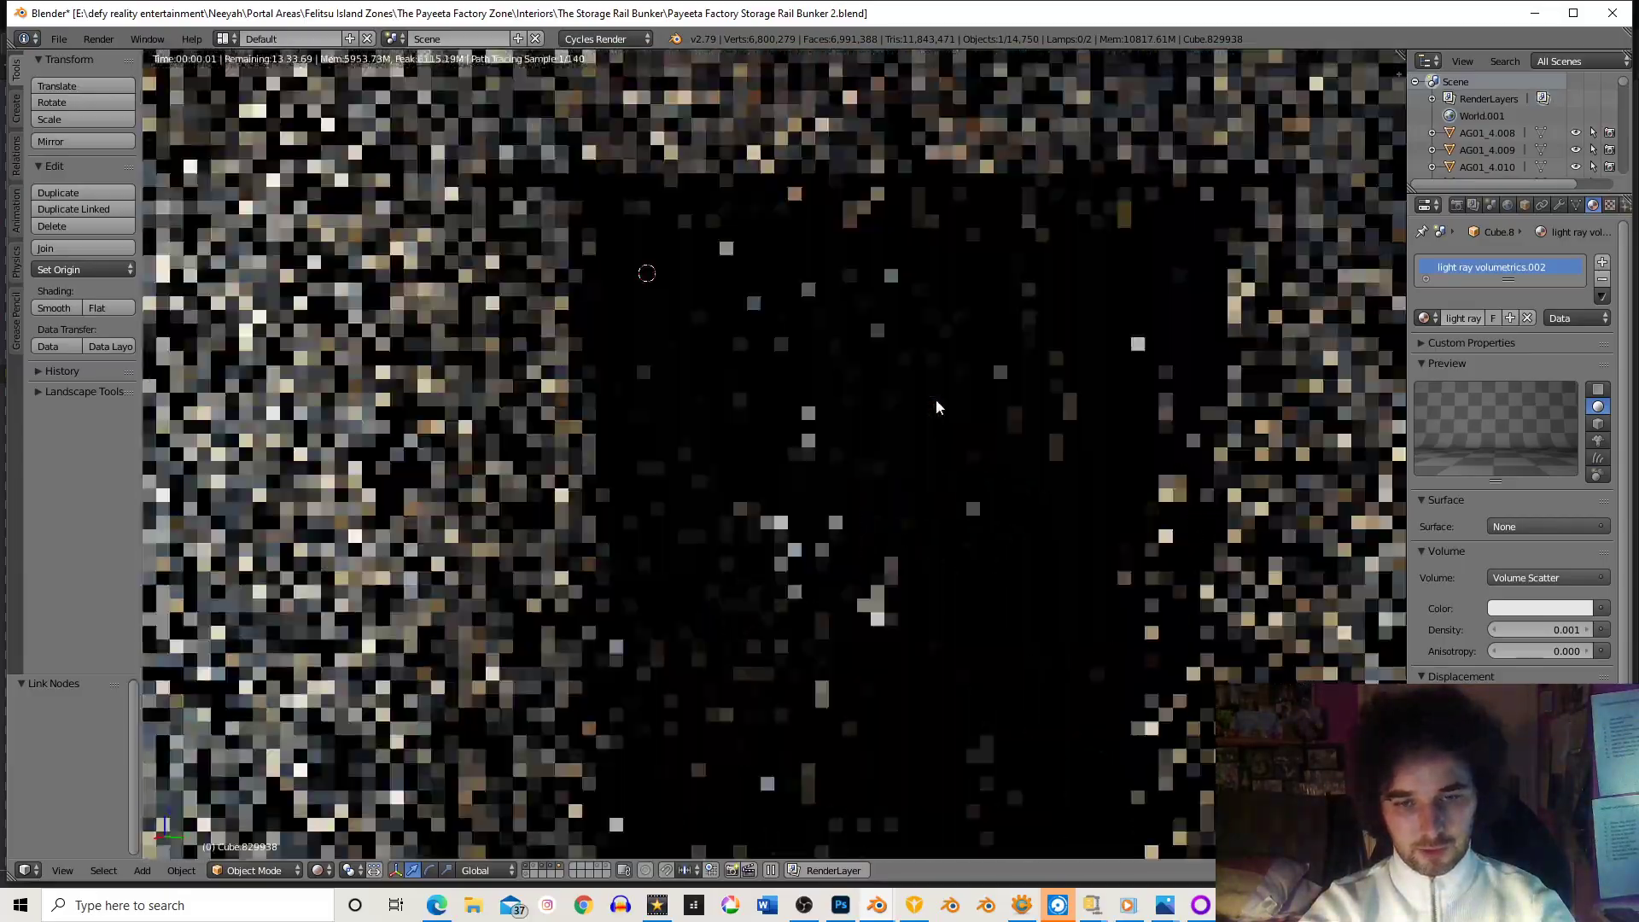
scroll(929, 407, down, 3)
scroll(905, 409, up, 4)
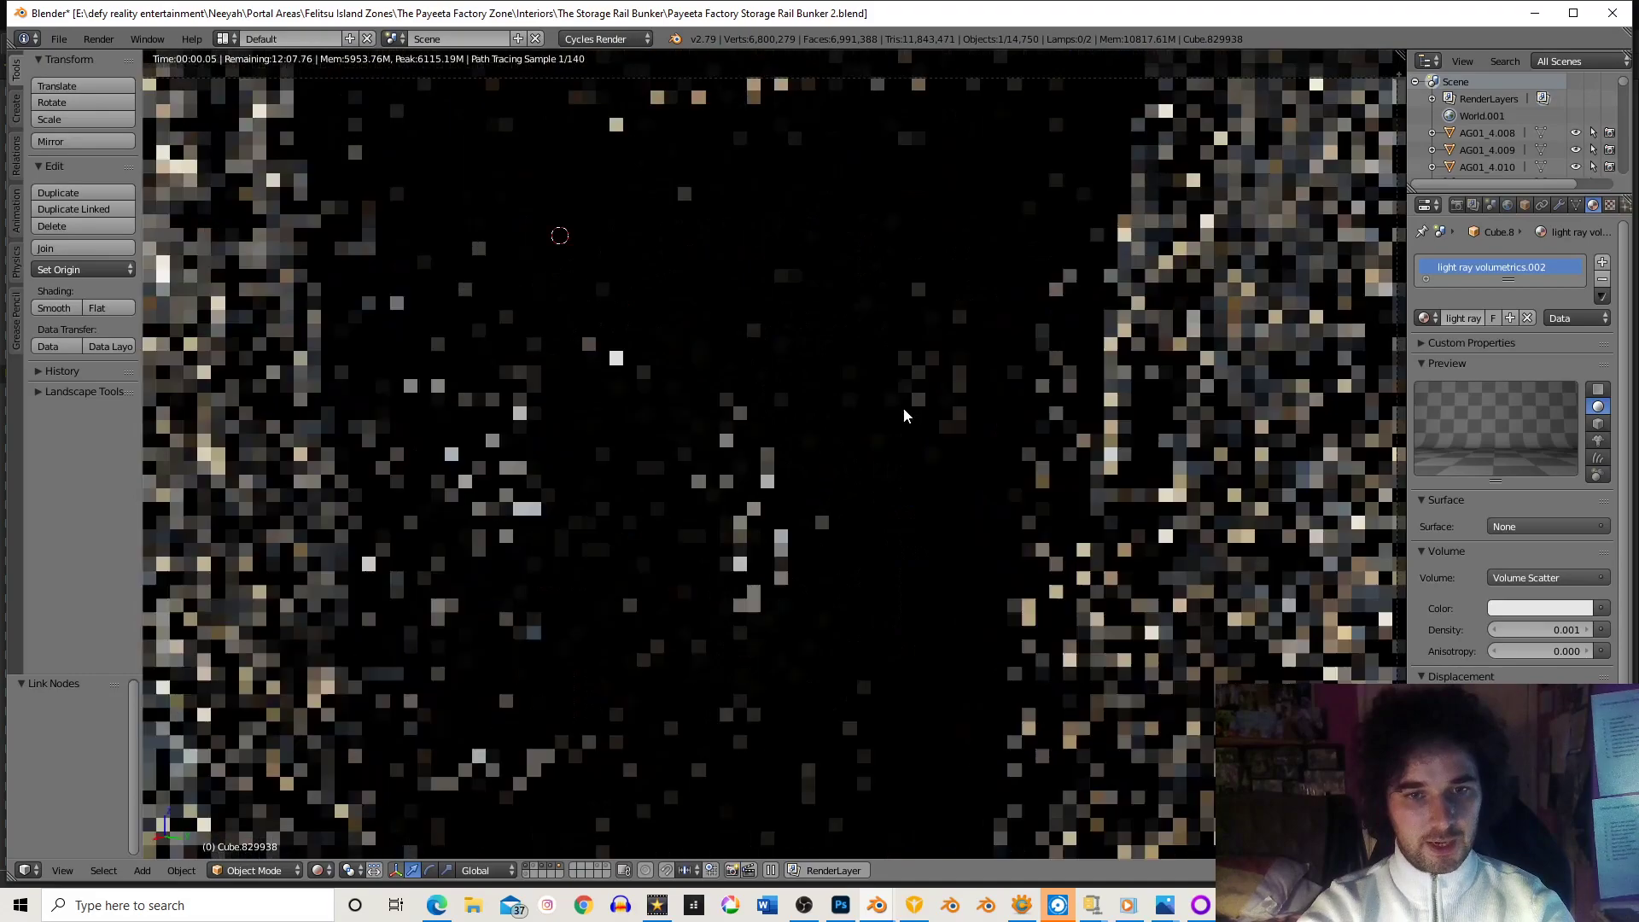